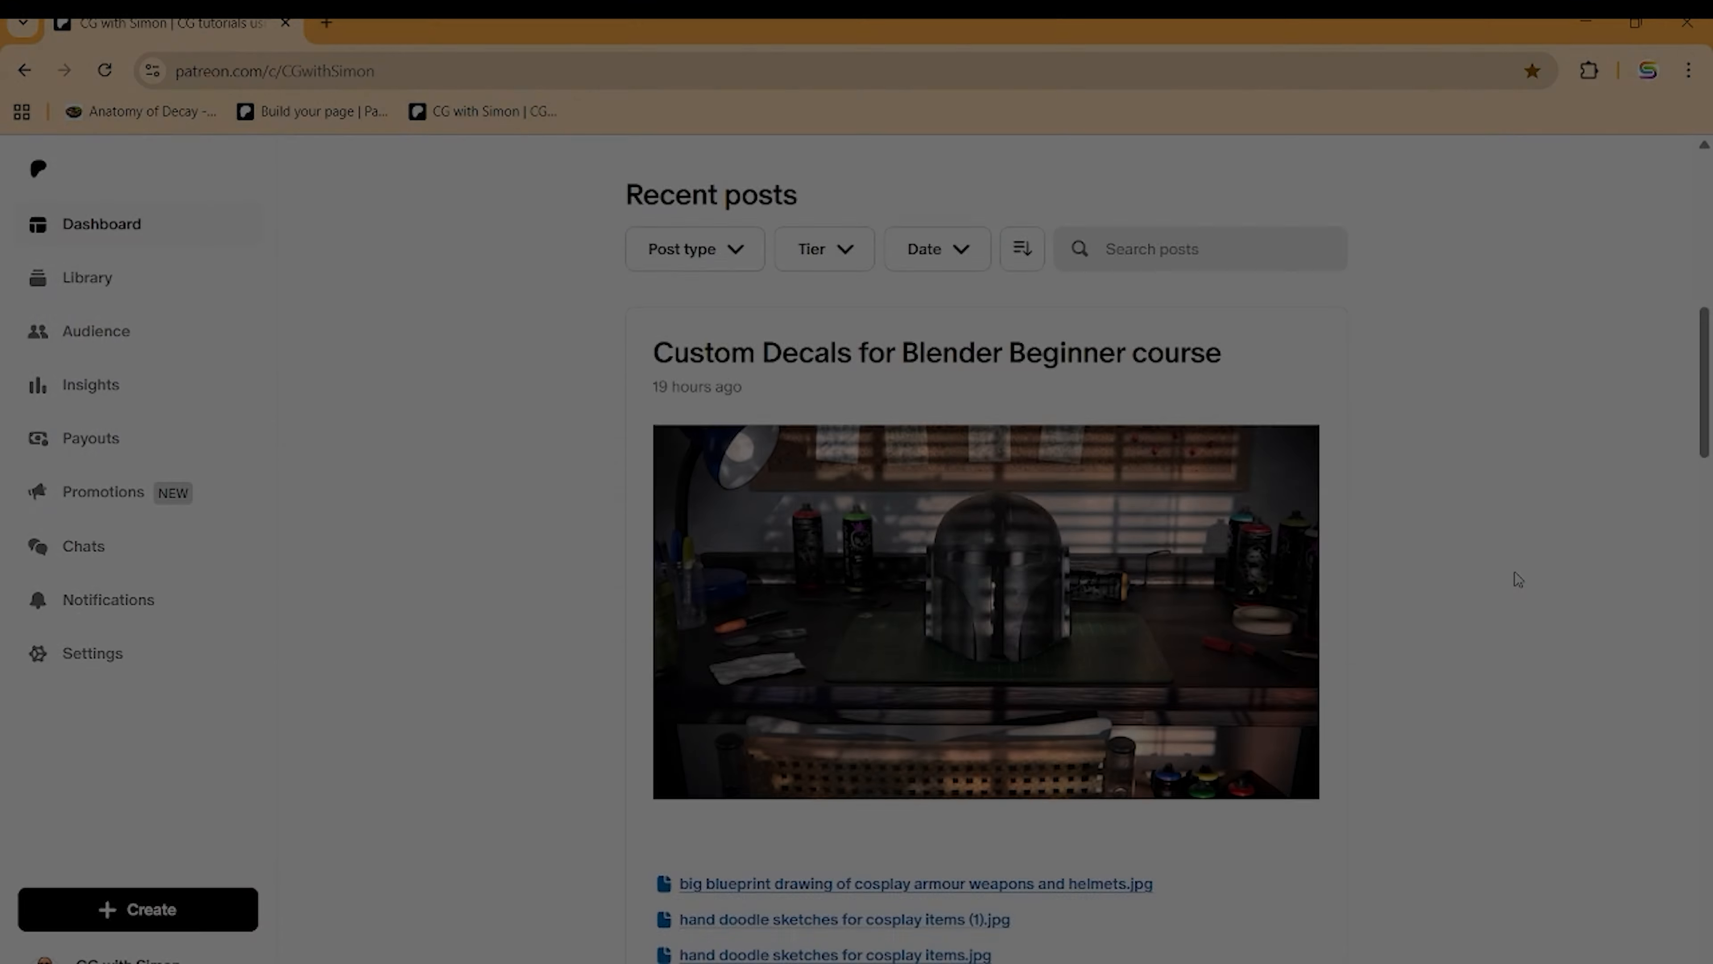
# Step: Look through the recent course posts for the custom decals, project booklet and reference image attachments
pyautogui.scroll(-5, 1515, 571)
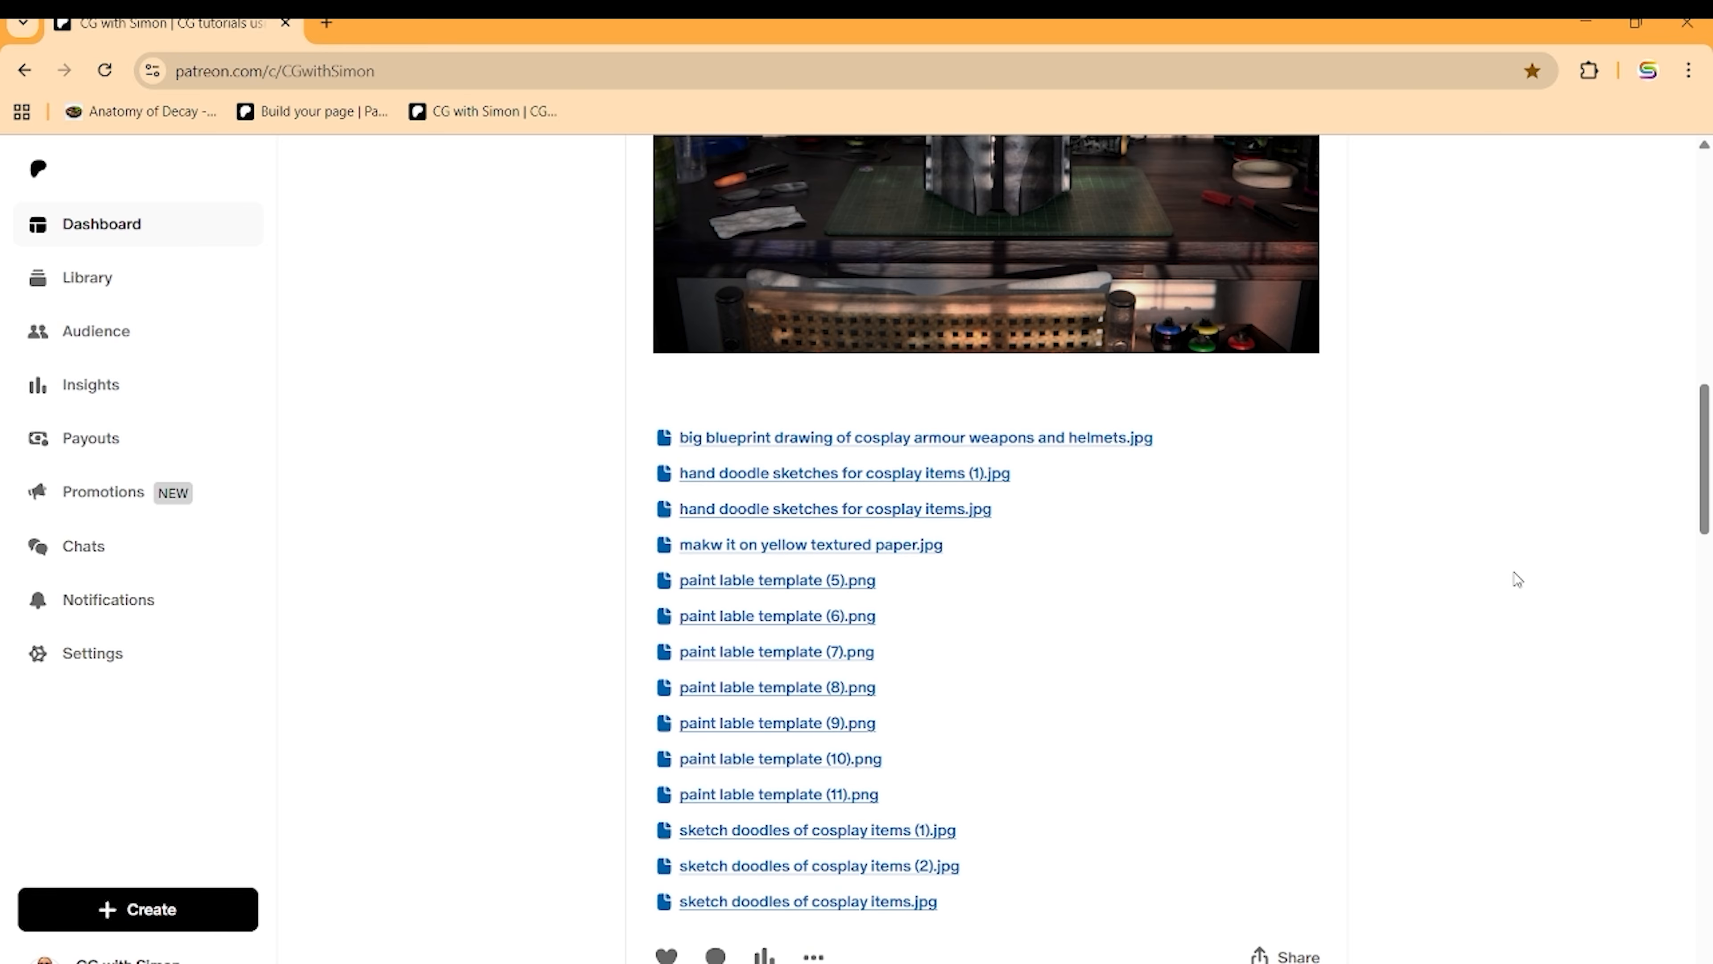
pyautogui.scroll(-10, 1516, 578)
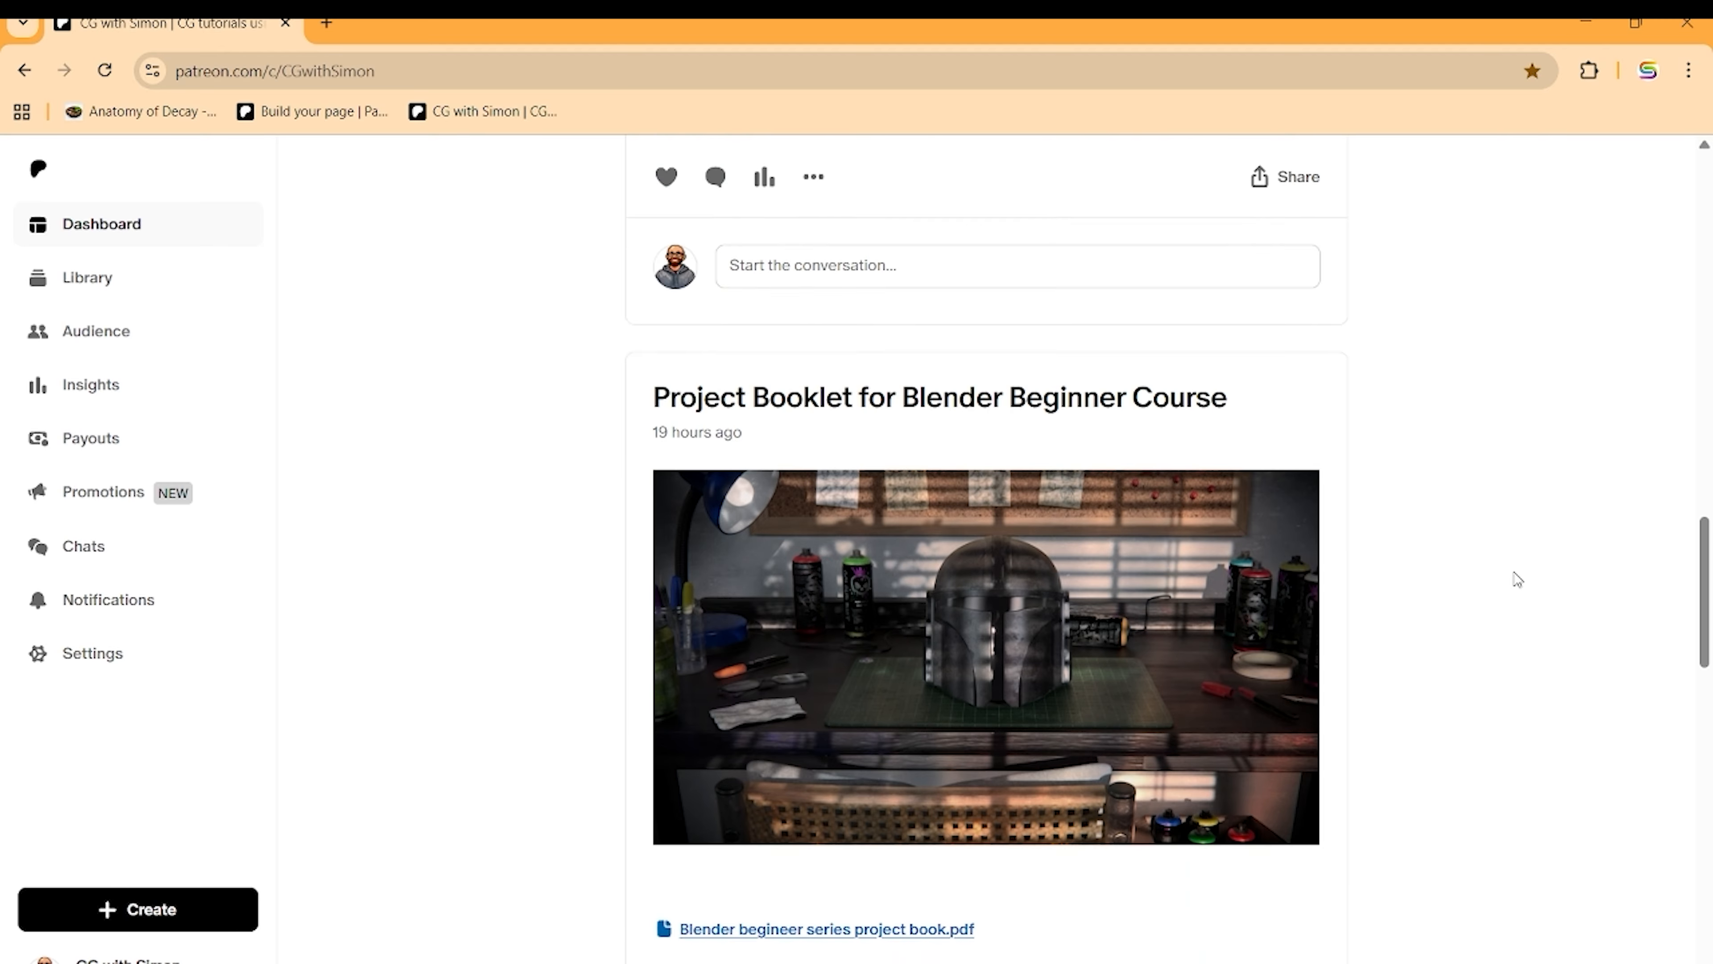
pyautogui.scroll(-3, 1517, 579)
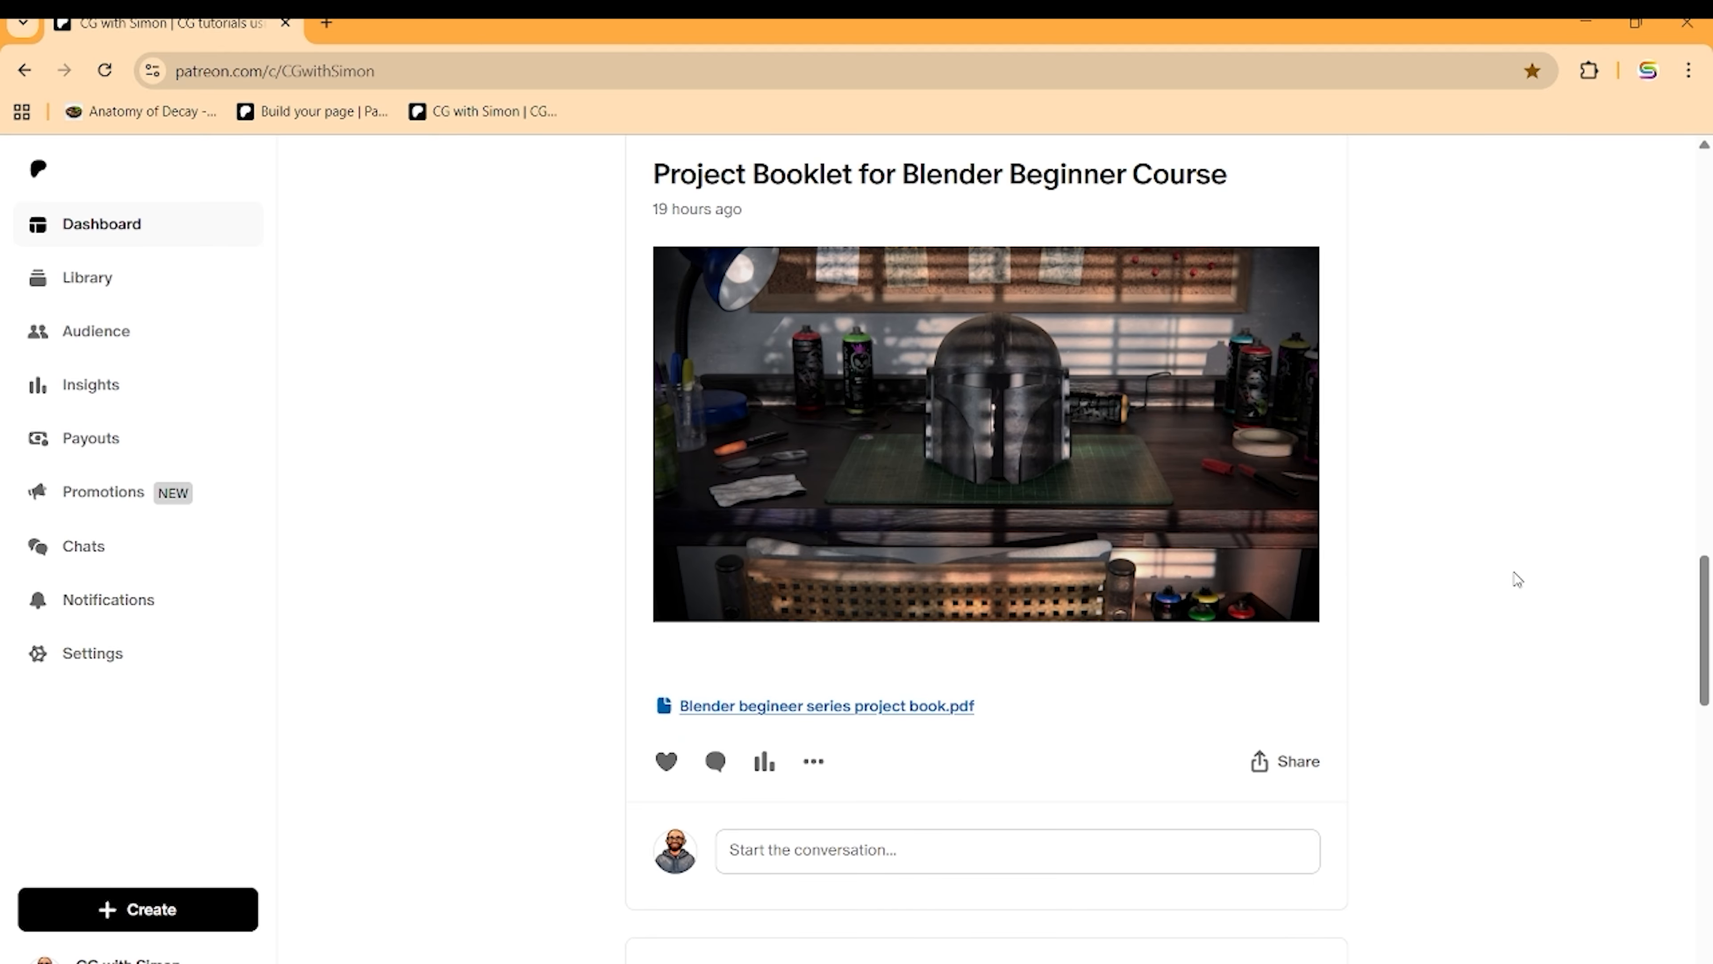
pyautogui.scroll(-5, 1517, 579)
pyautogui.scroll(-3, 1517, 579)
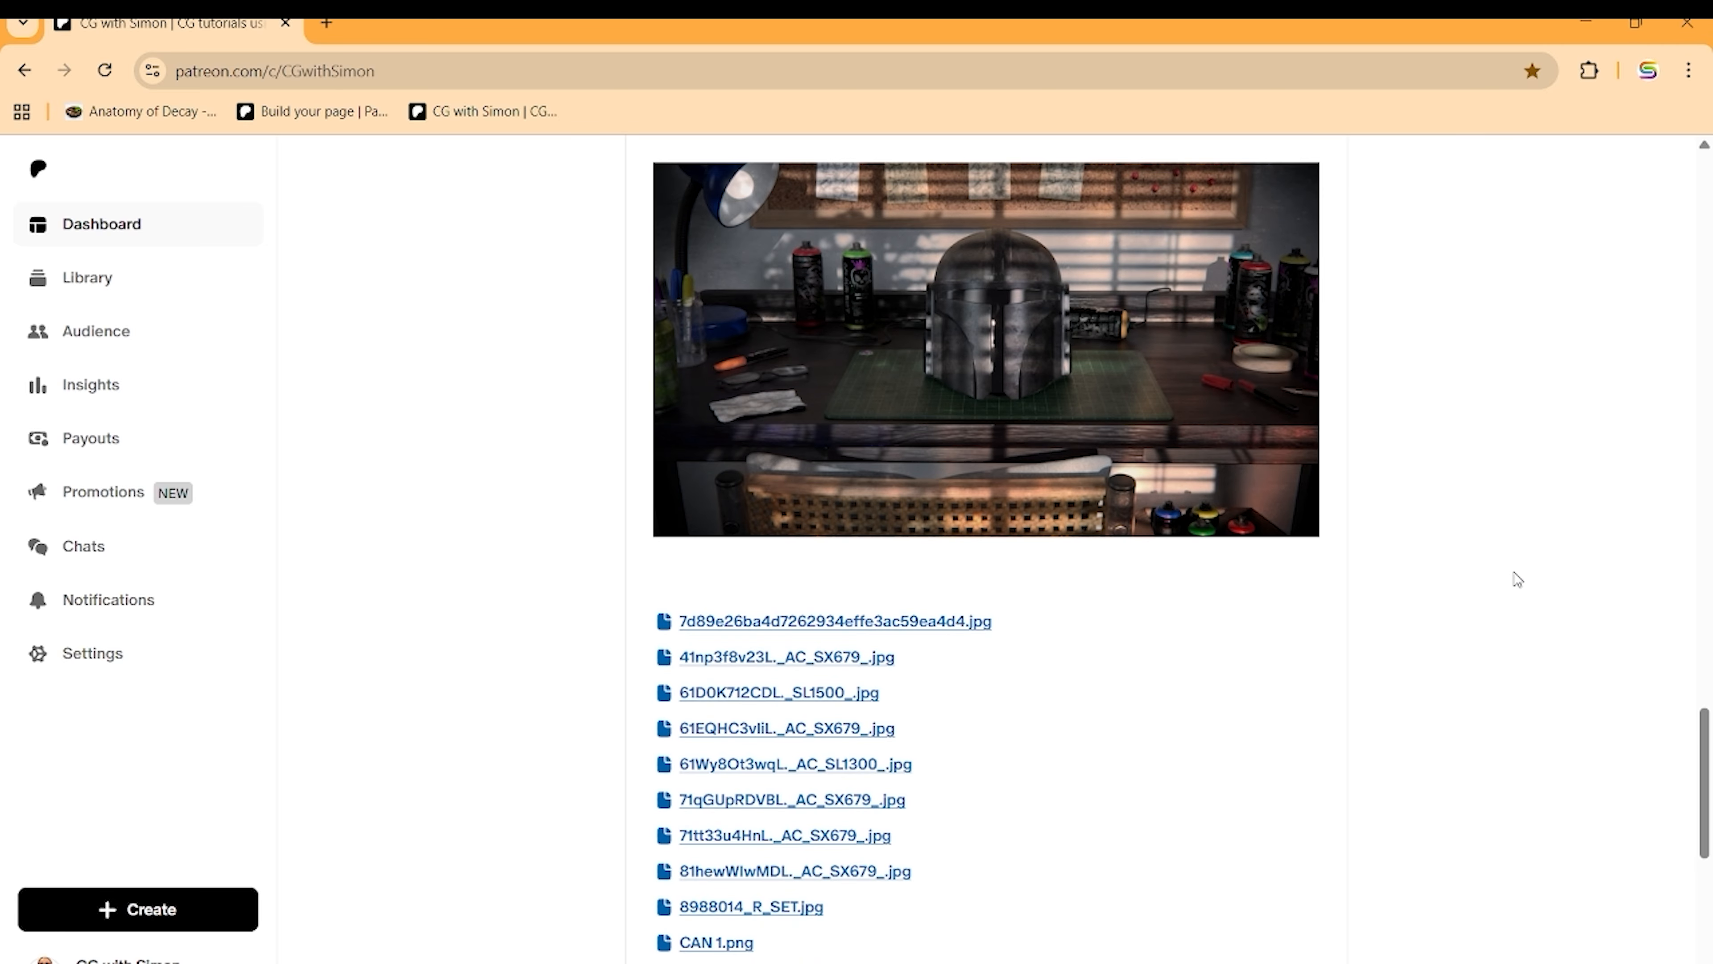
pyautogui.scroll(-12, 1517, 579)
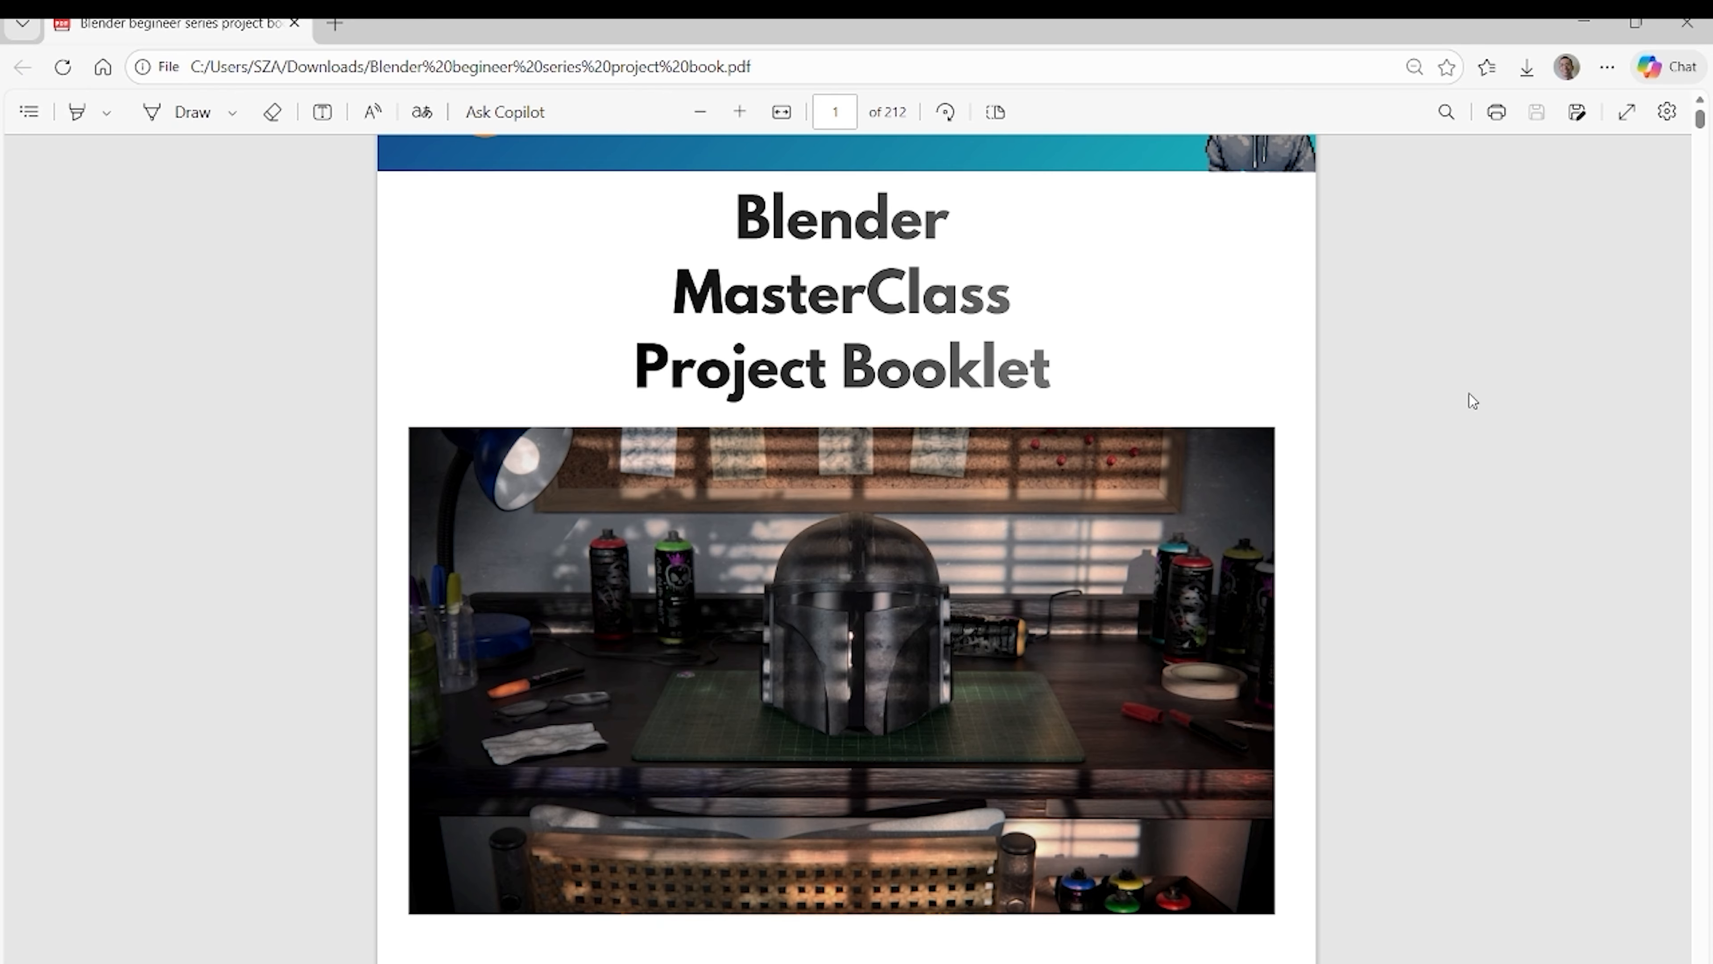
# Step: Skim the project booklet PDF from its cover through the opening pages of Chapter 1: Modelling
pyautogui.scroll(-20, 1466, 395)
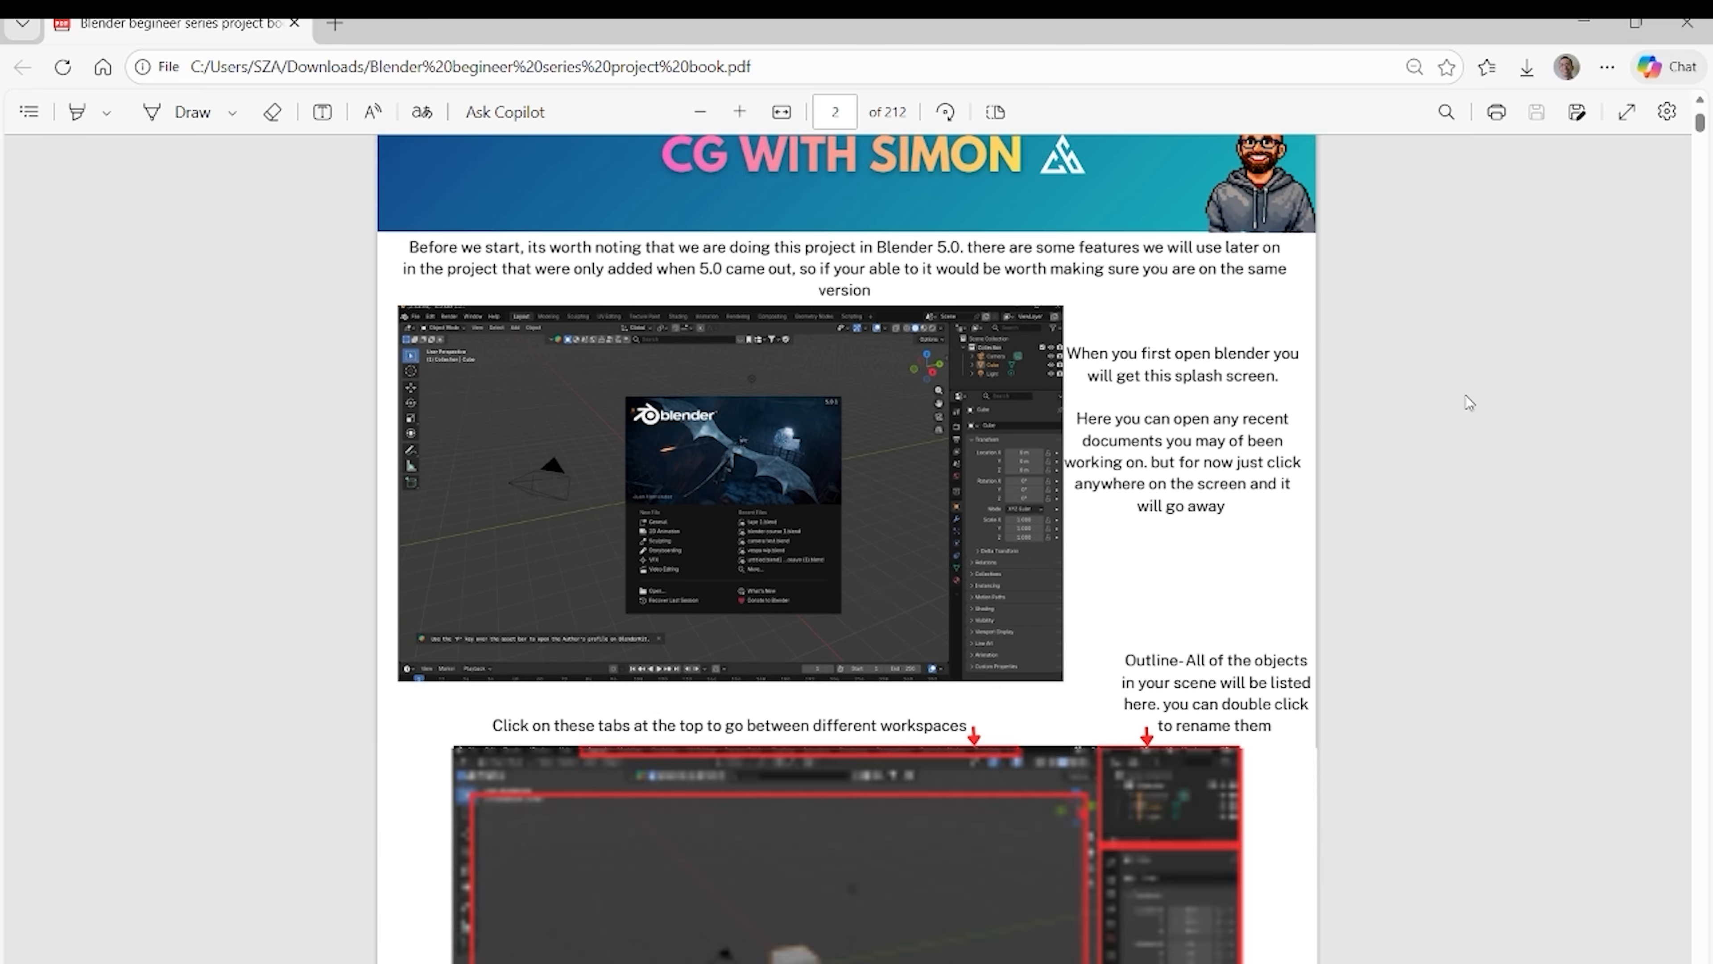
pyautogui.scroll(-20, 1466, 395)
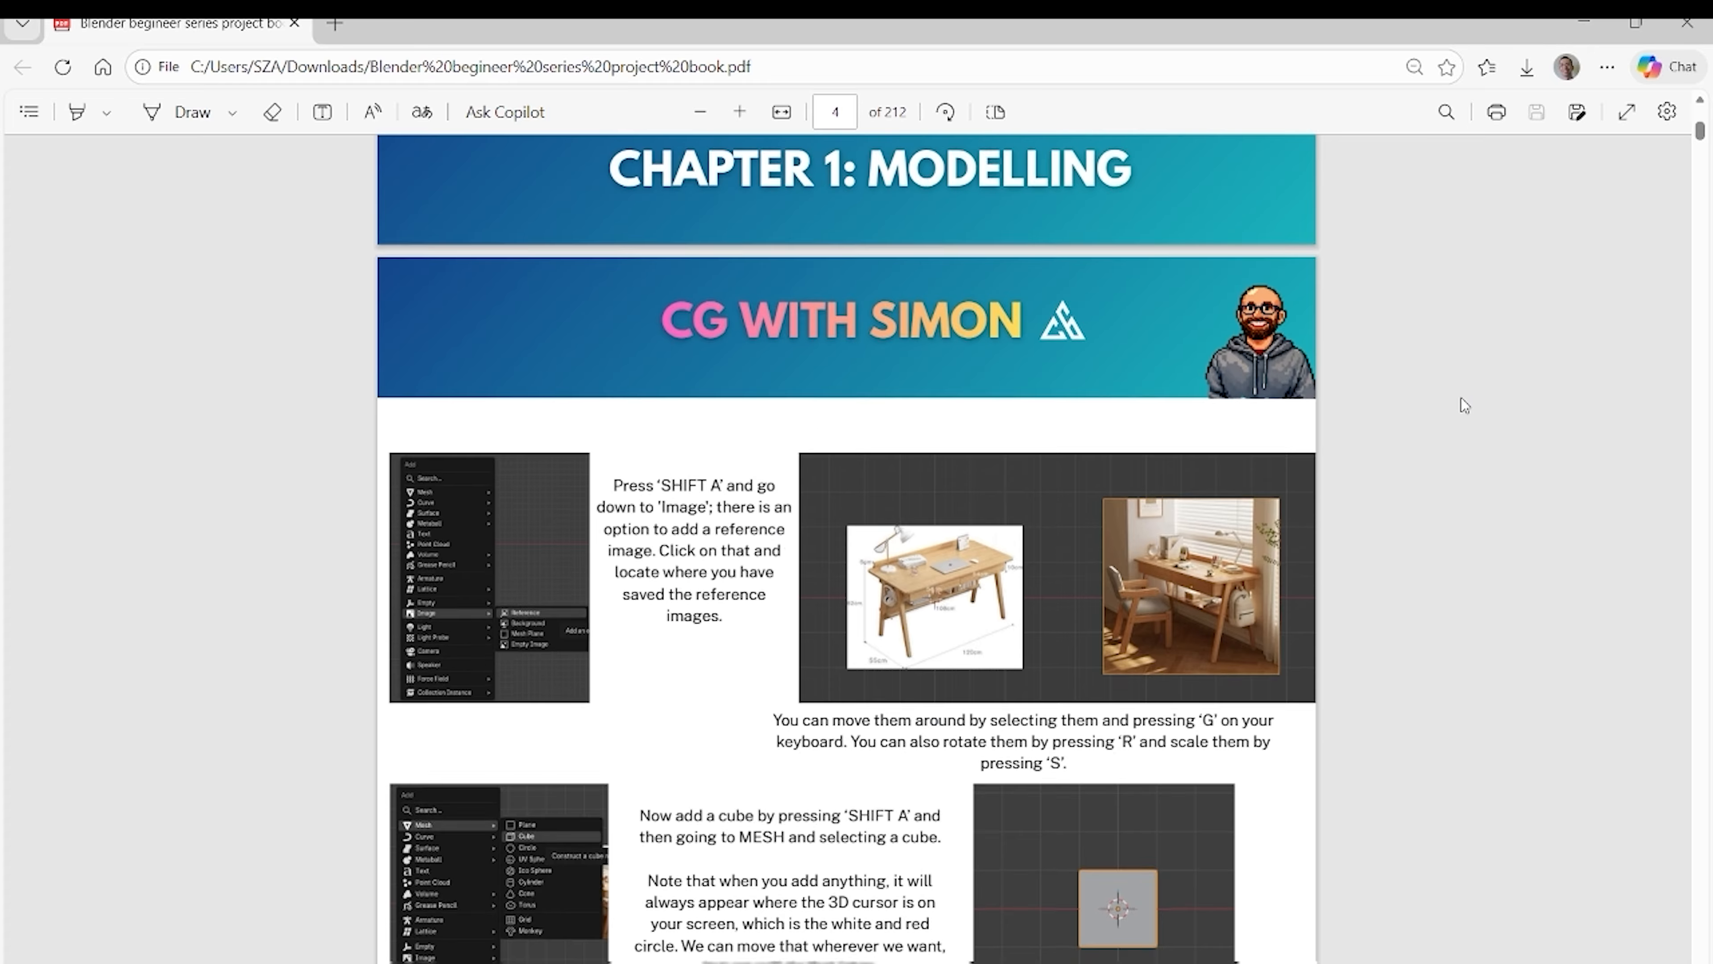
pyautogui.scroll(-20, 1461, 397)
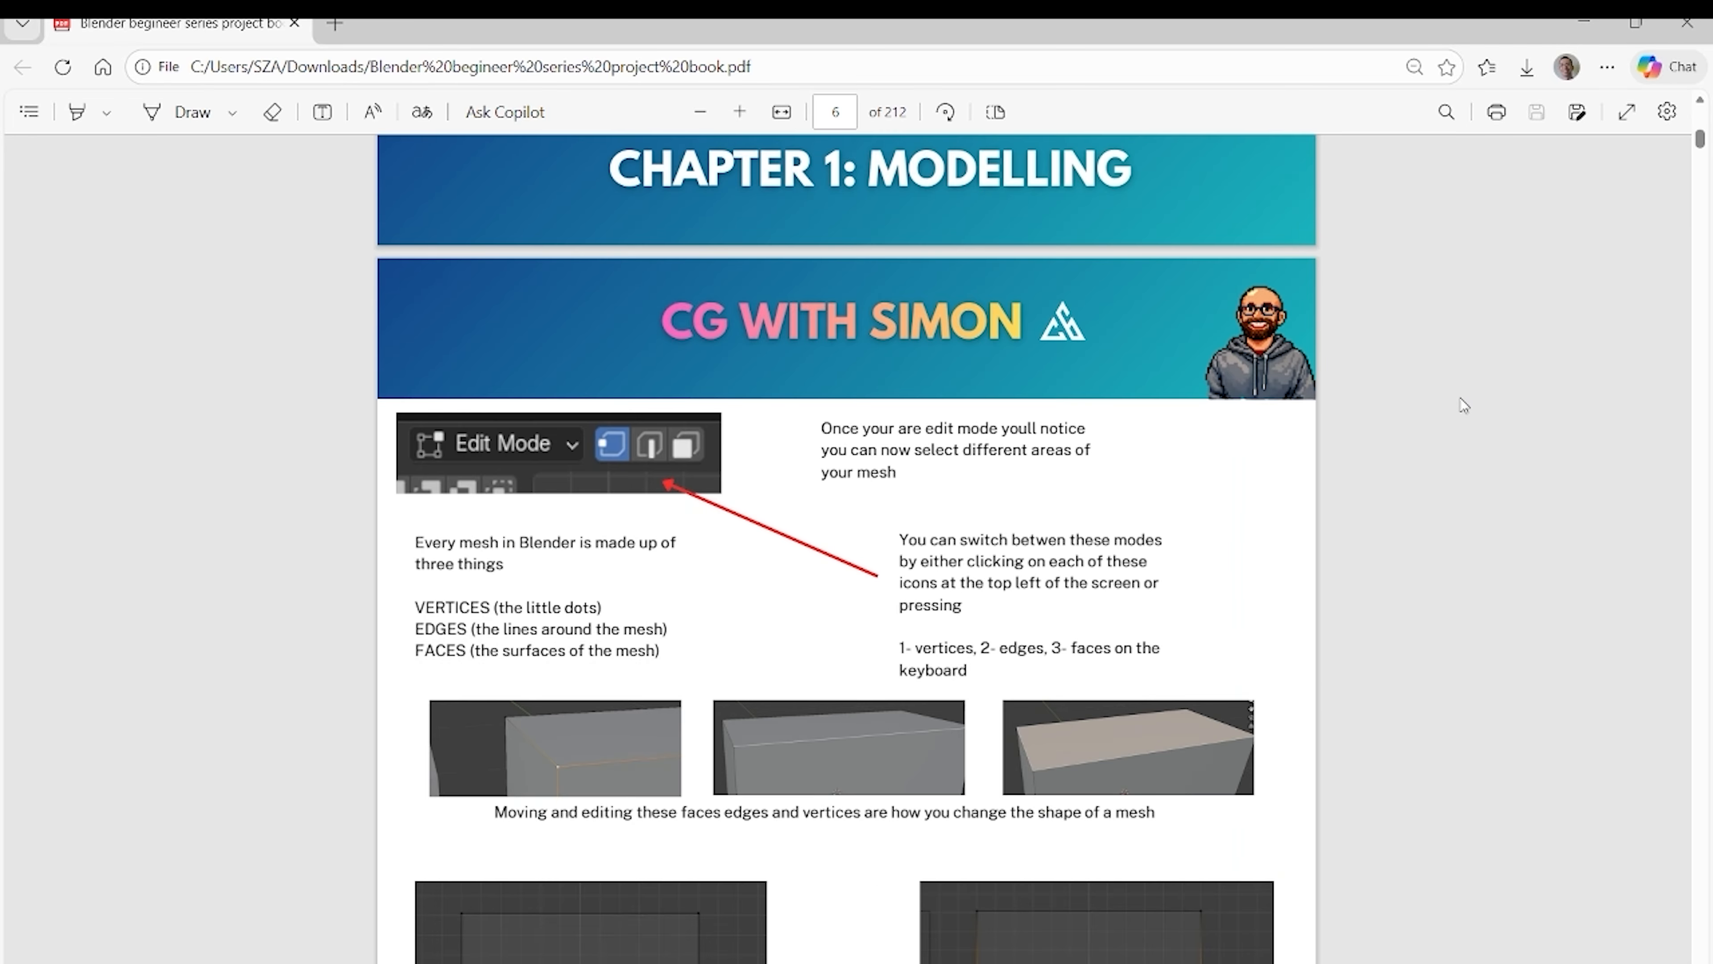
pyautogui.scroll(-20, 1460, 398)
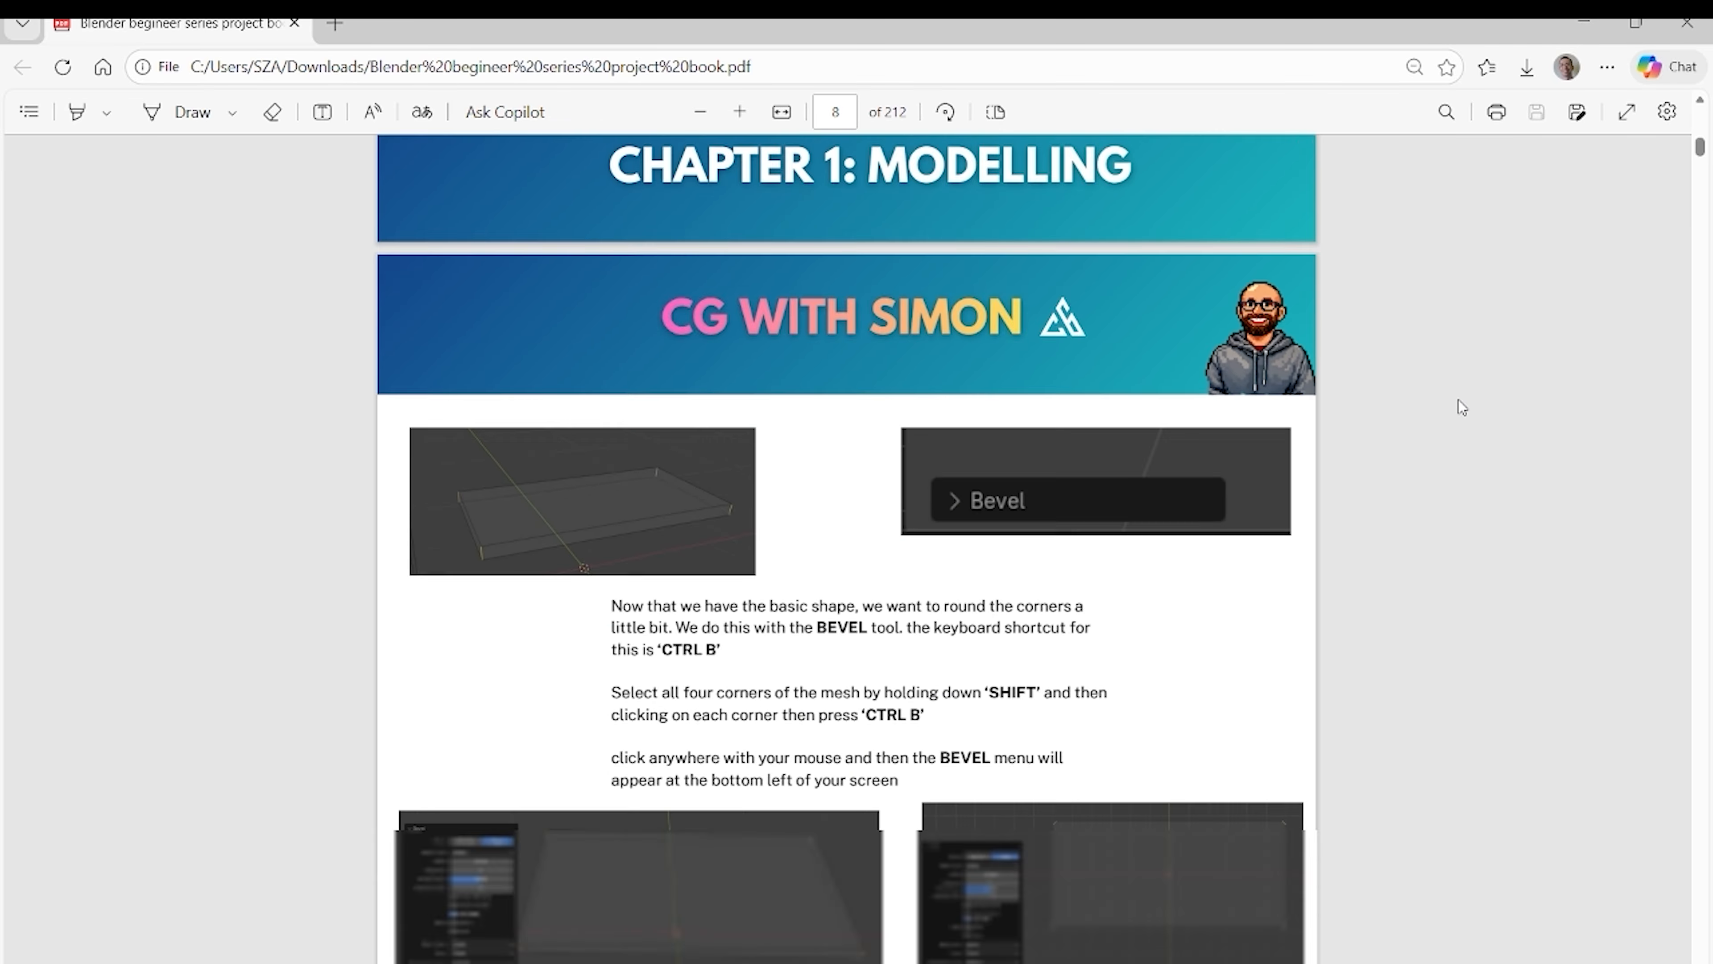
pyautogui.scroll(-20, 1459, 404)
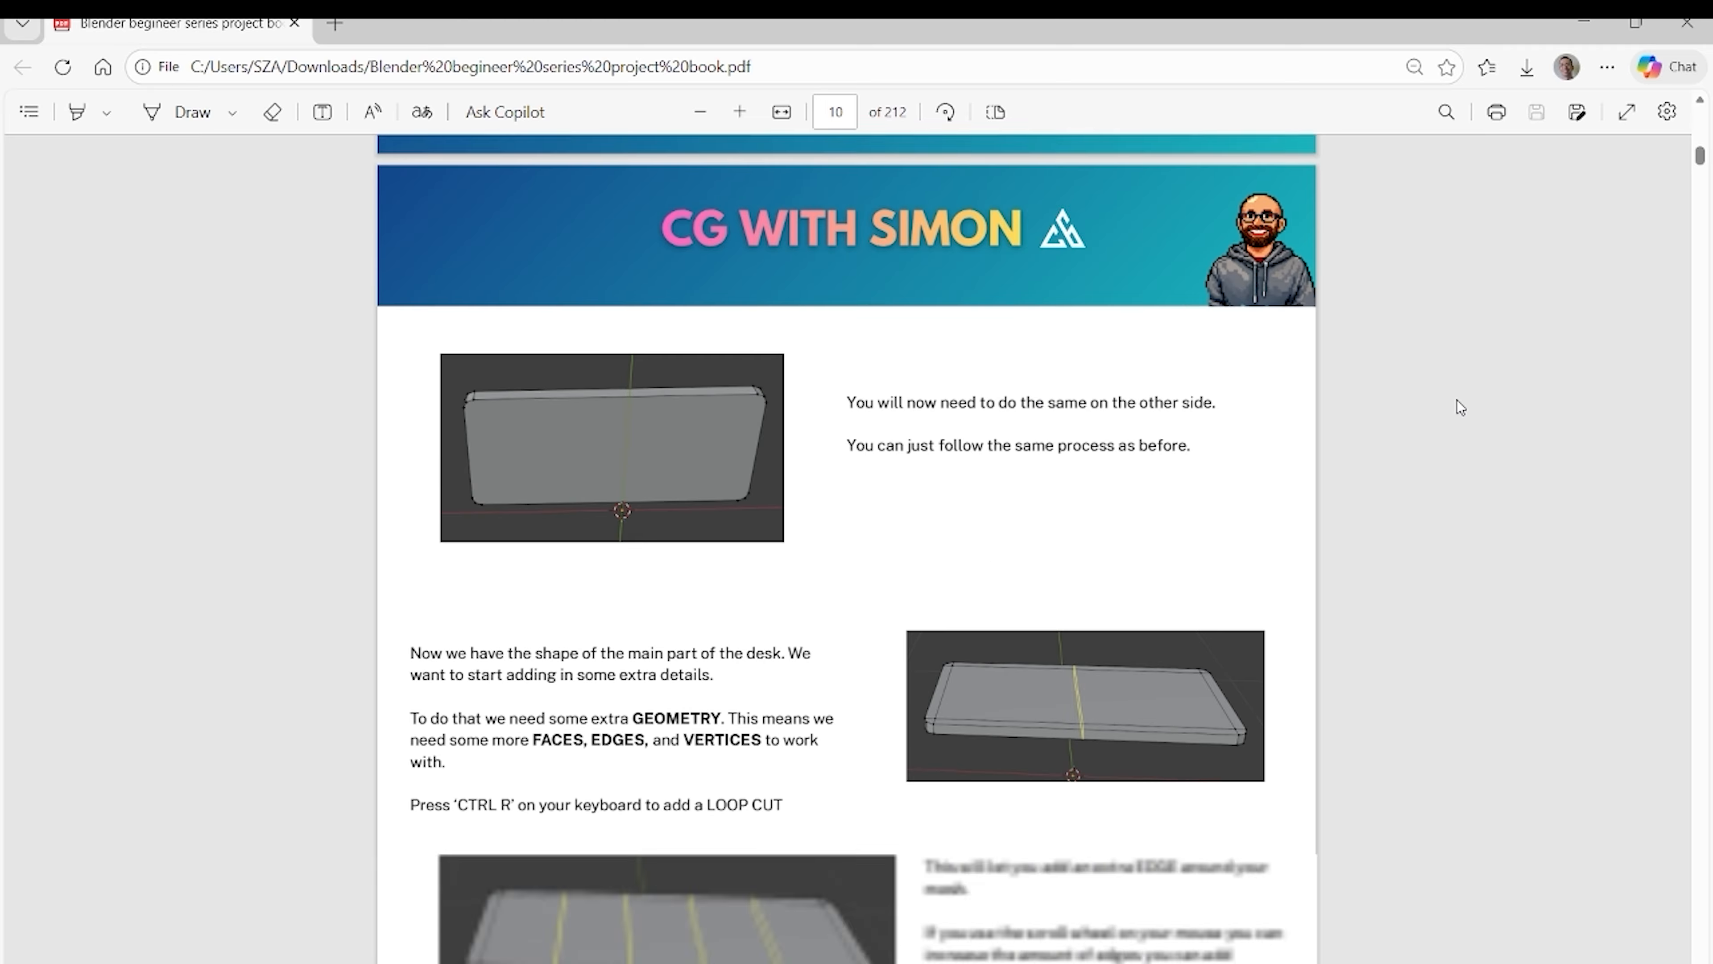
pyautogui.scroll(-20, 1459, 407)
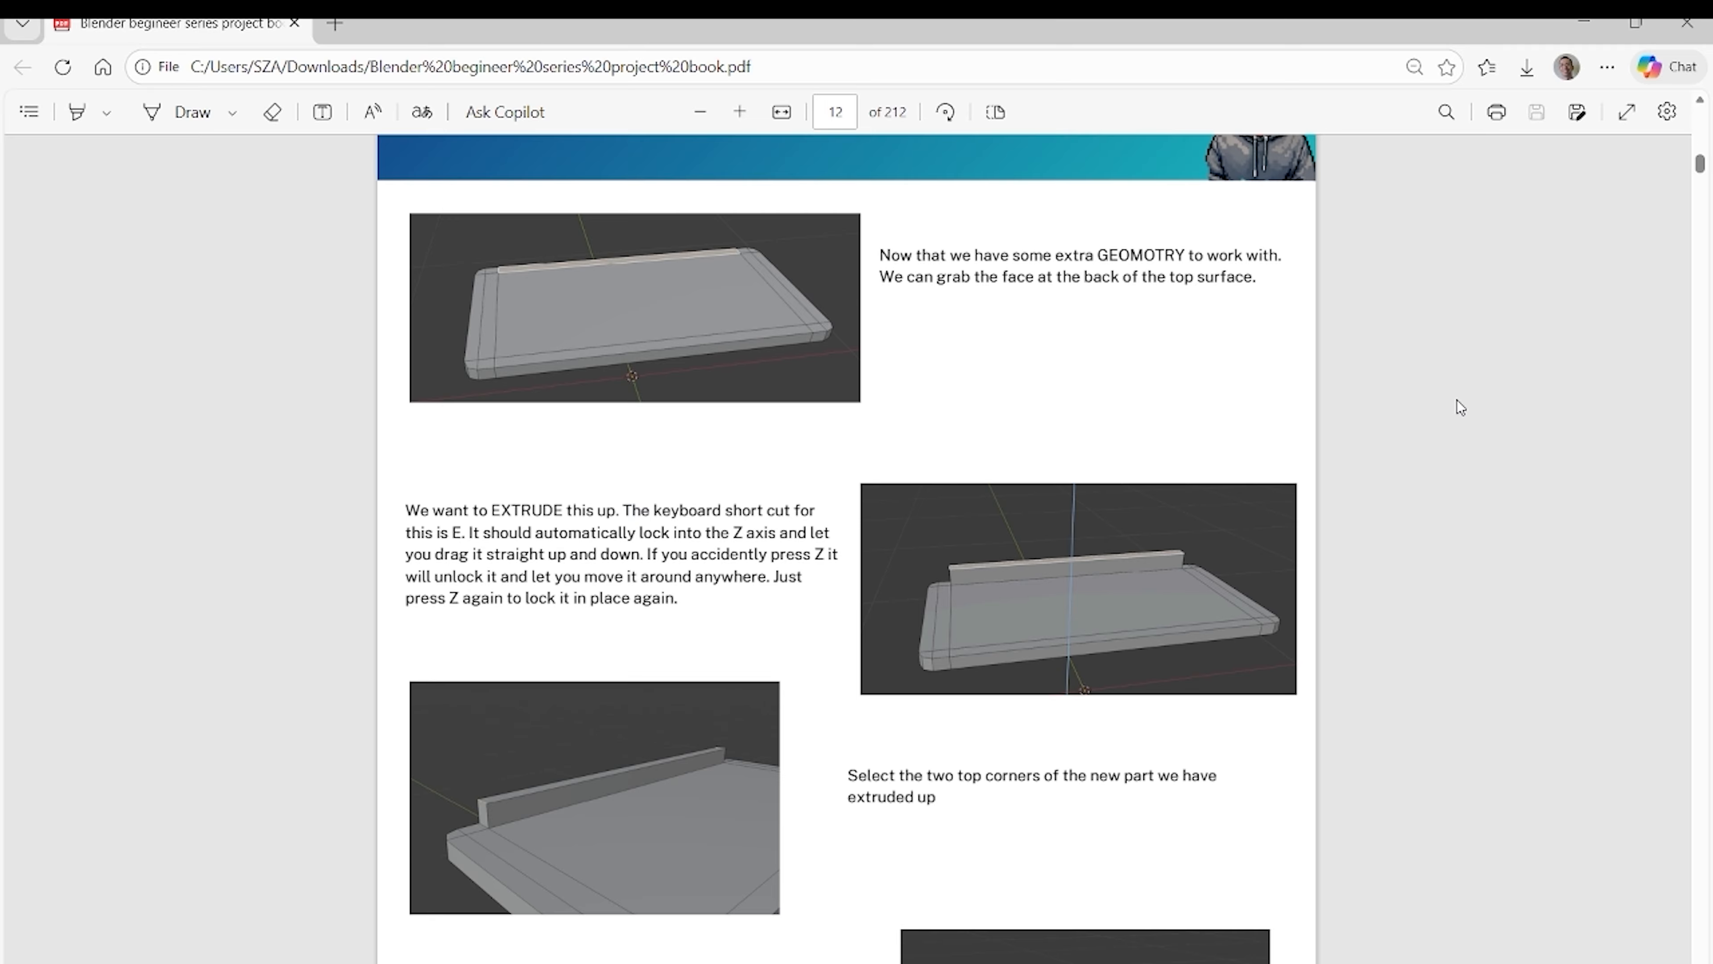
pyautogui.scroll(-15, 1456, 400)
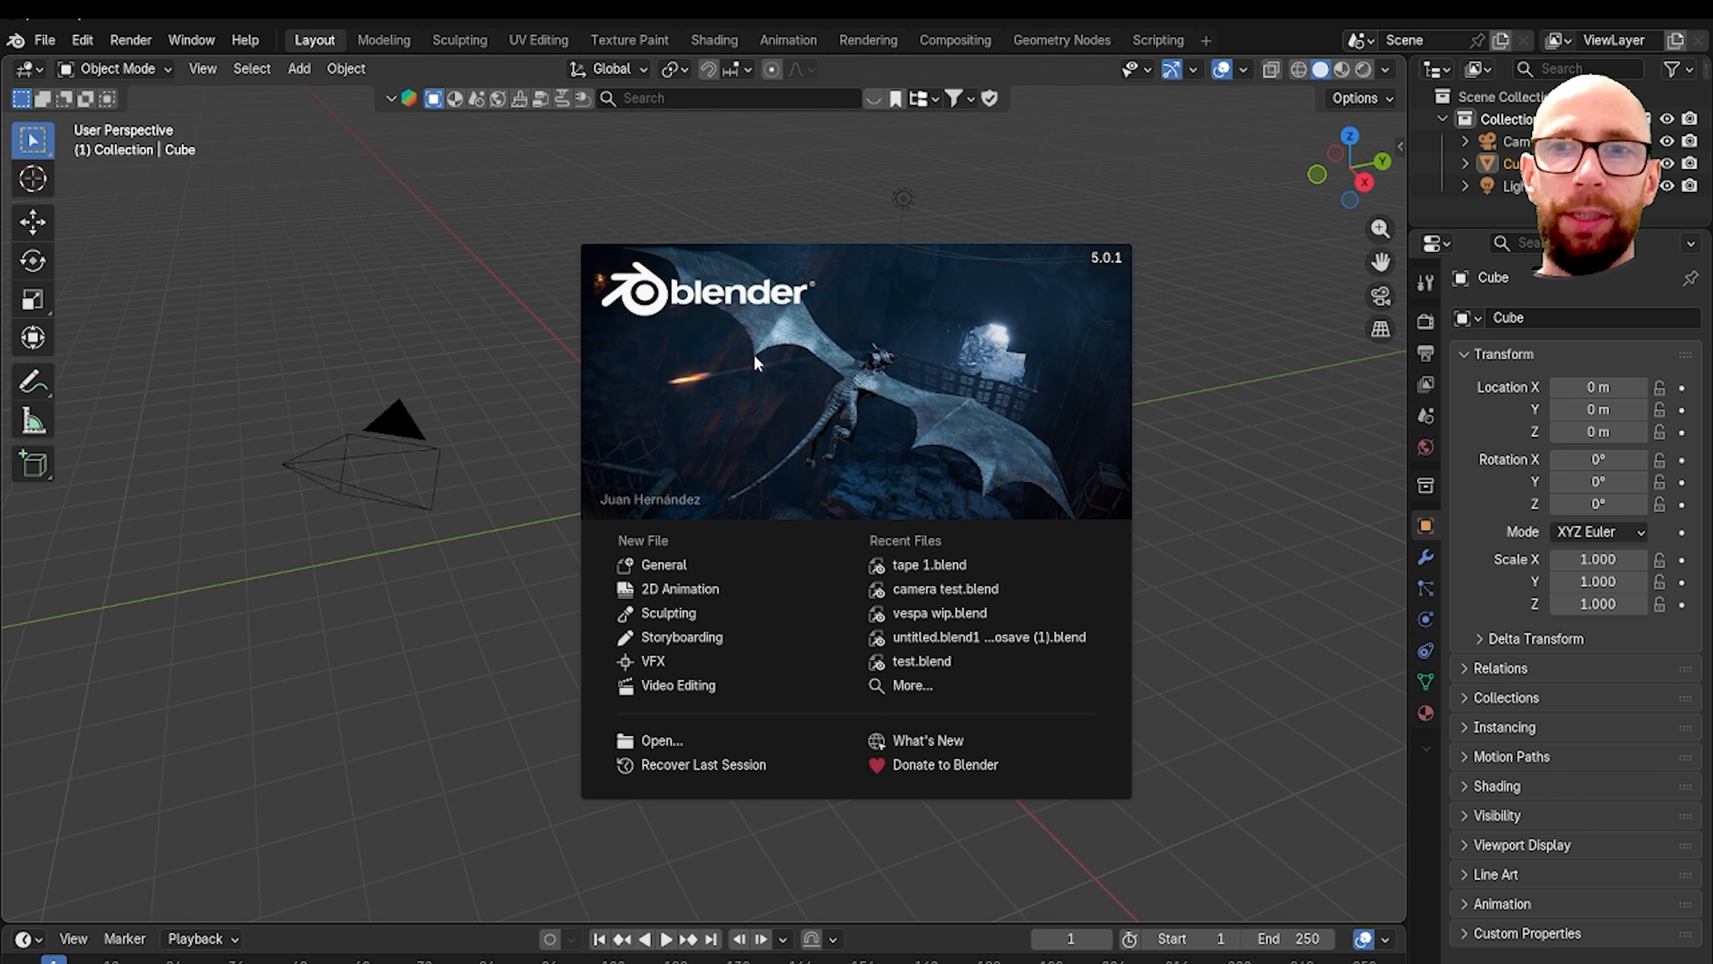
# Step: Switch to Blender, dismiss the splash screen and inspect the default cube from different angles and distances
pyautogui.click(1260, 498)
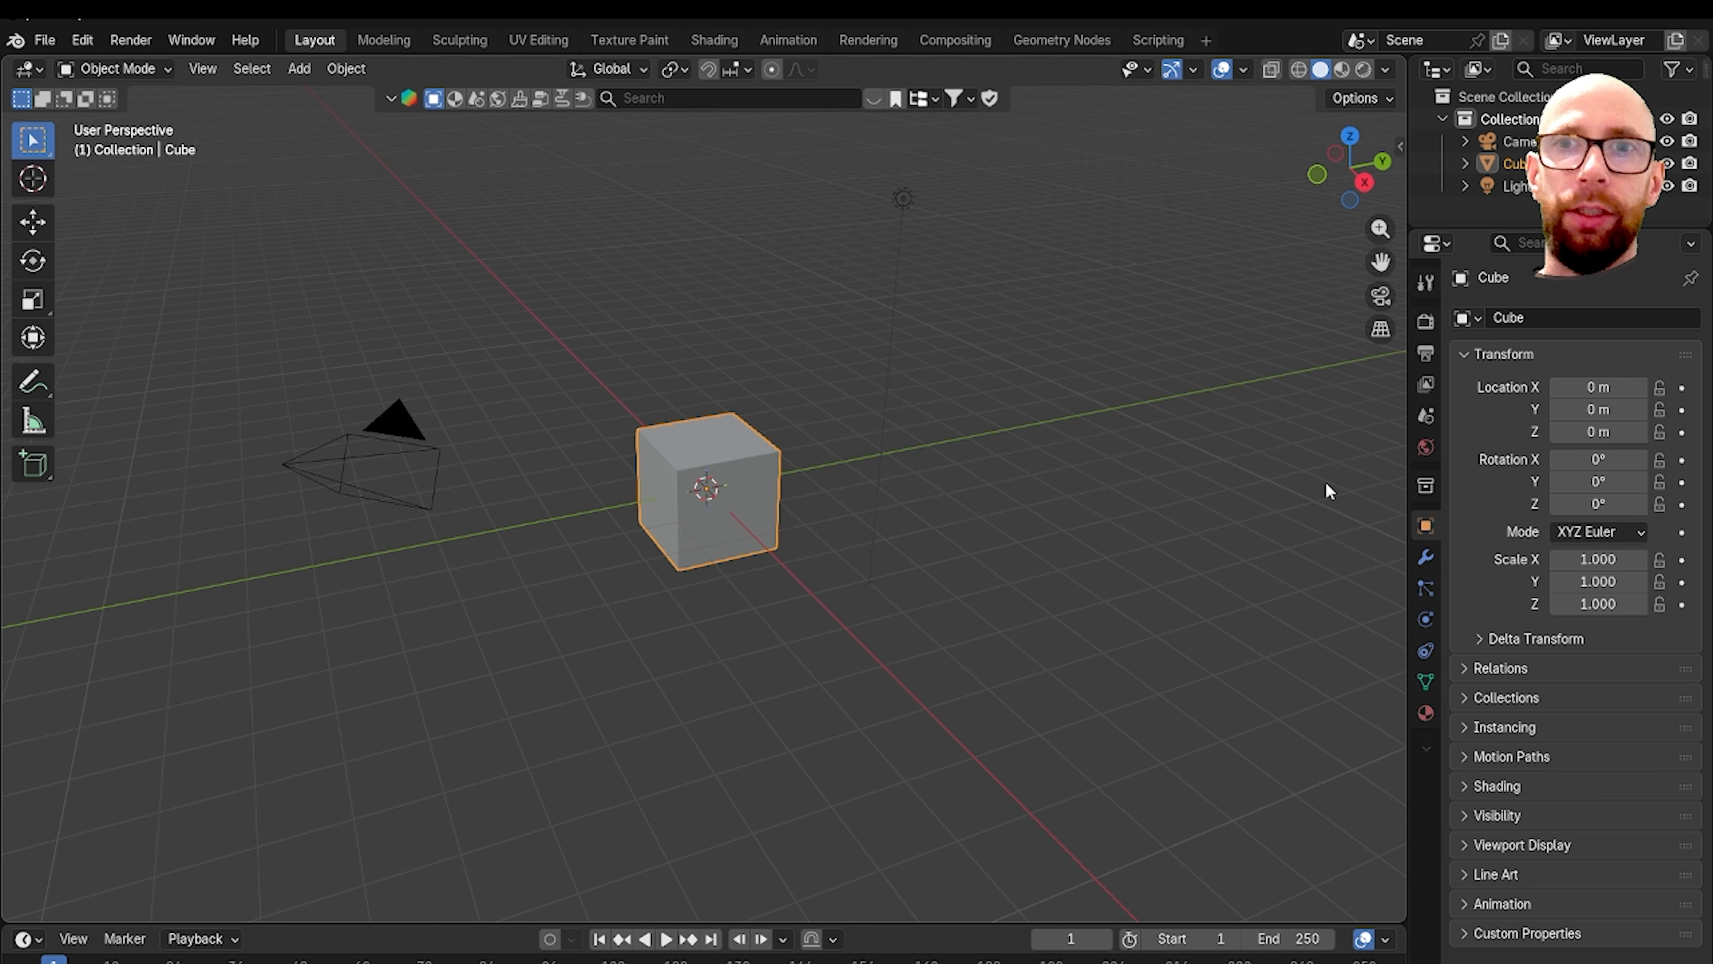
pyautogui.moveTo(1074, 554); pyautogui.dragTo(959, 540, button='middle')
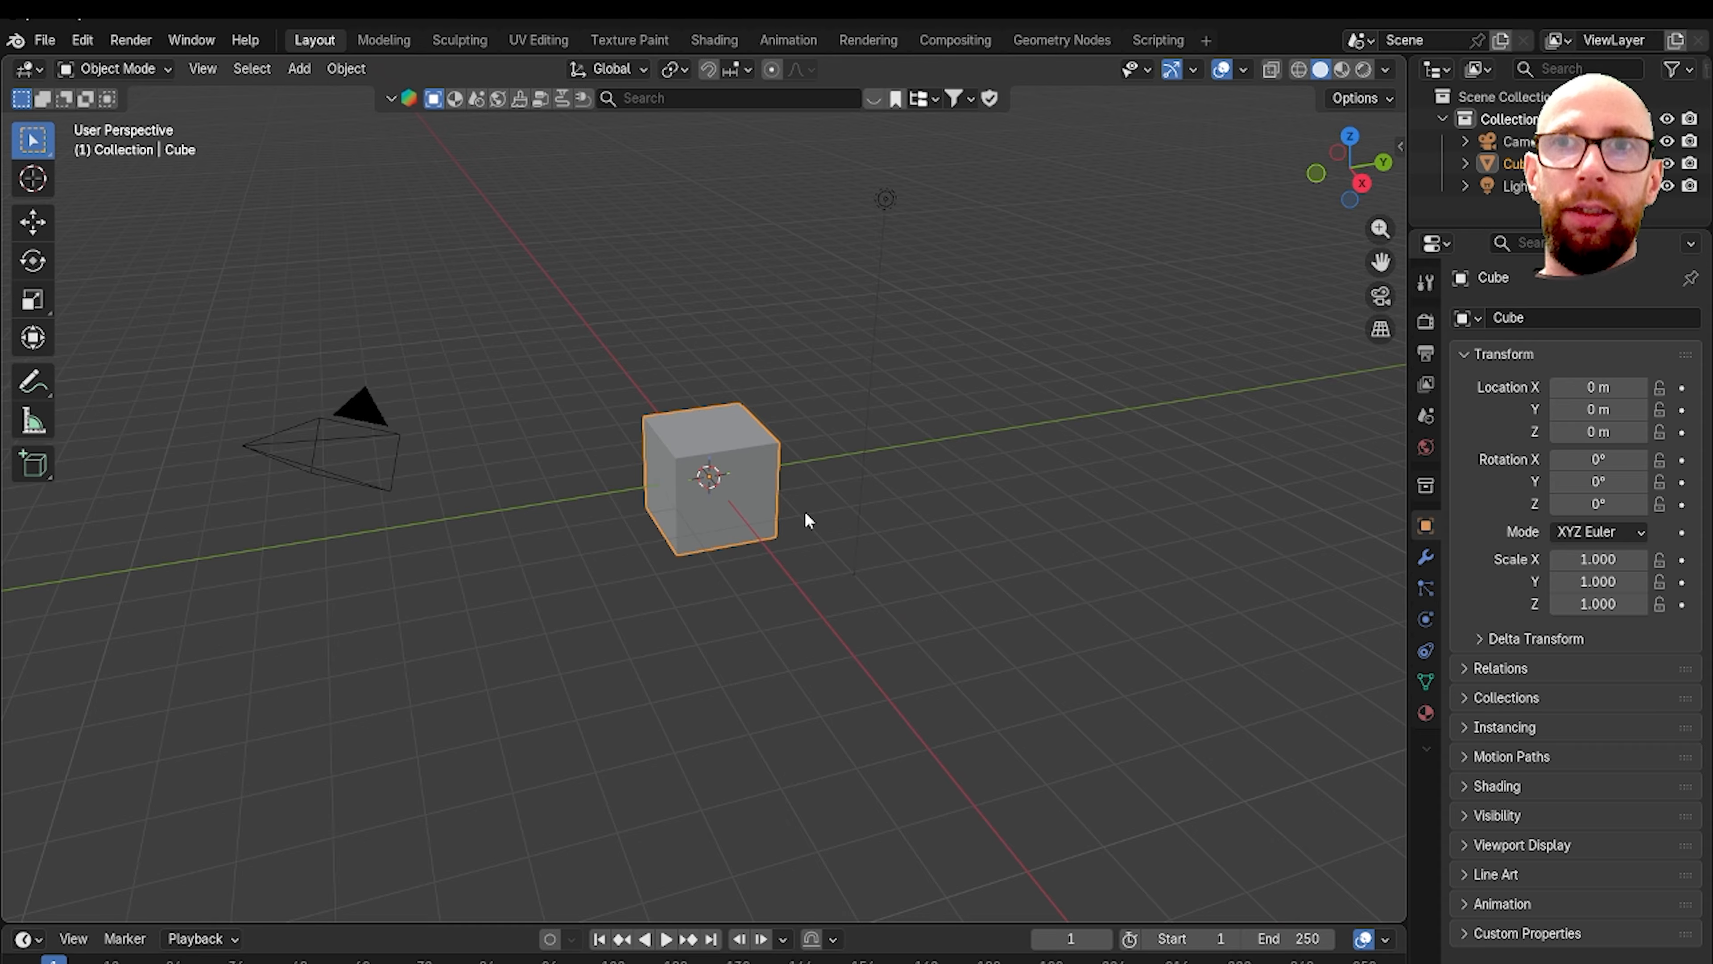
pyautogui.moveTo(805, 513); pyautogui.dragTo(643, 368, button='middle')
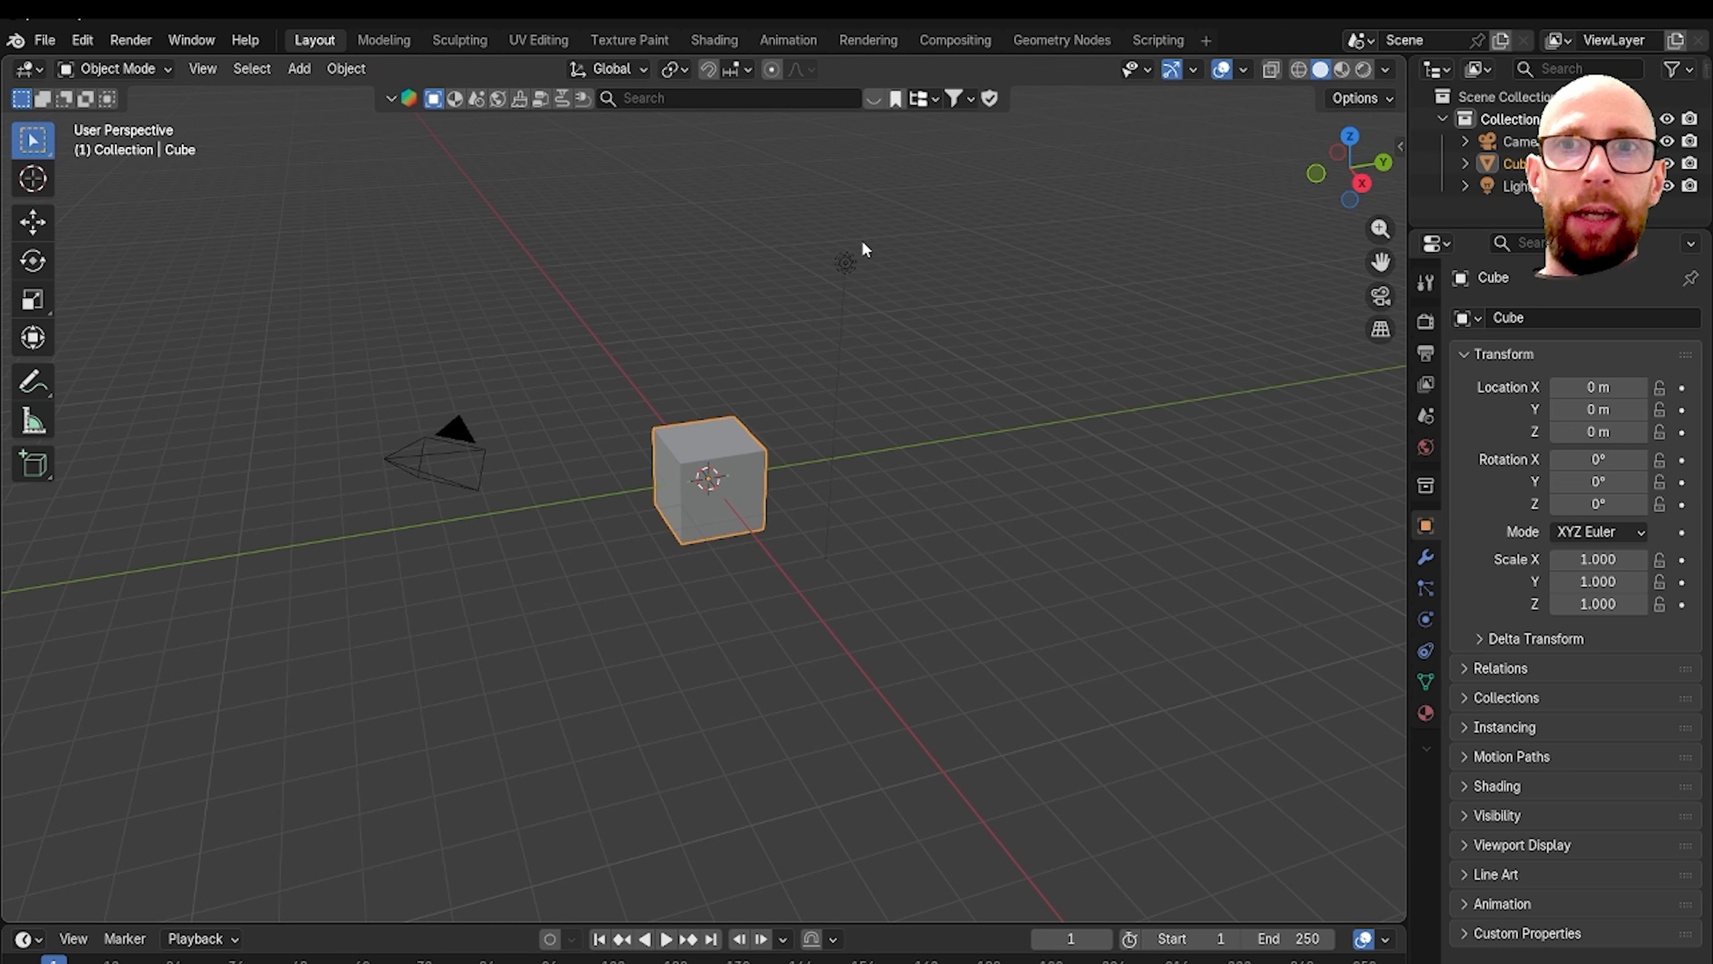
pyautogui.scroll(-3, 748, 354)
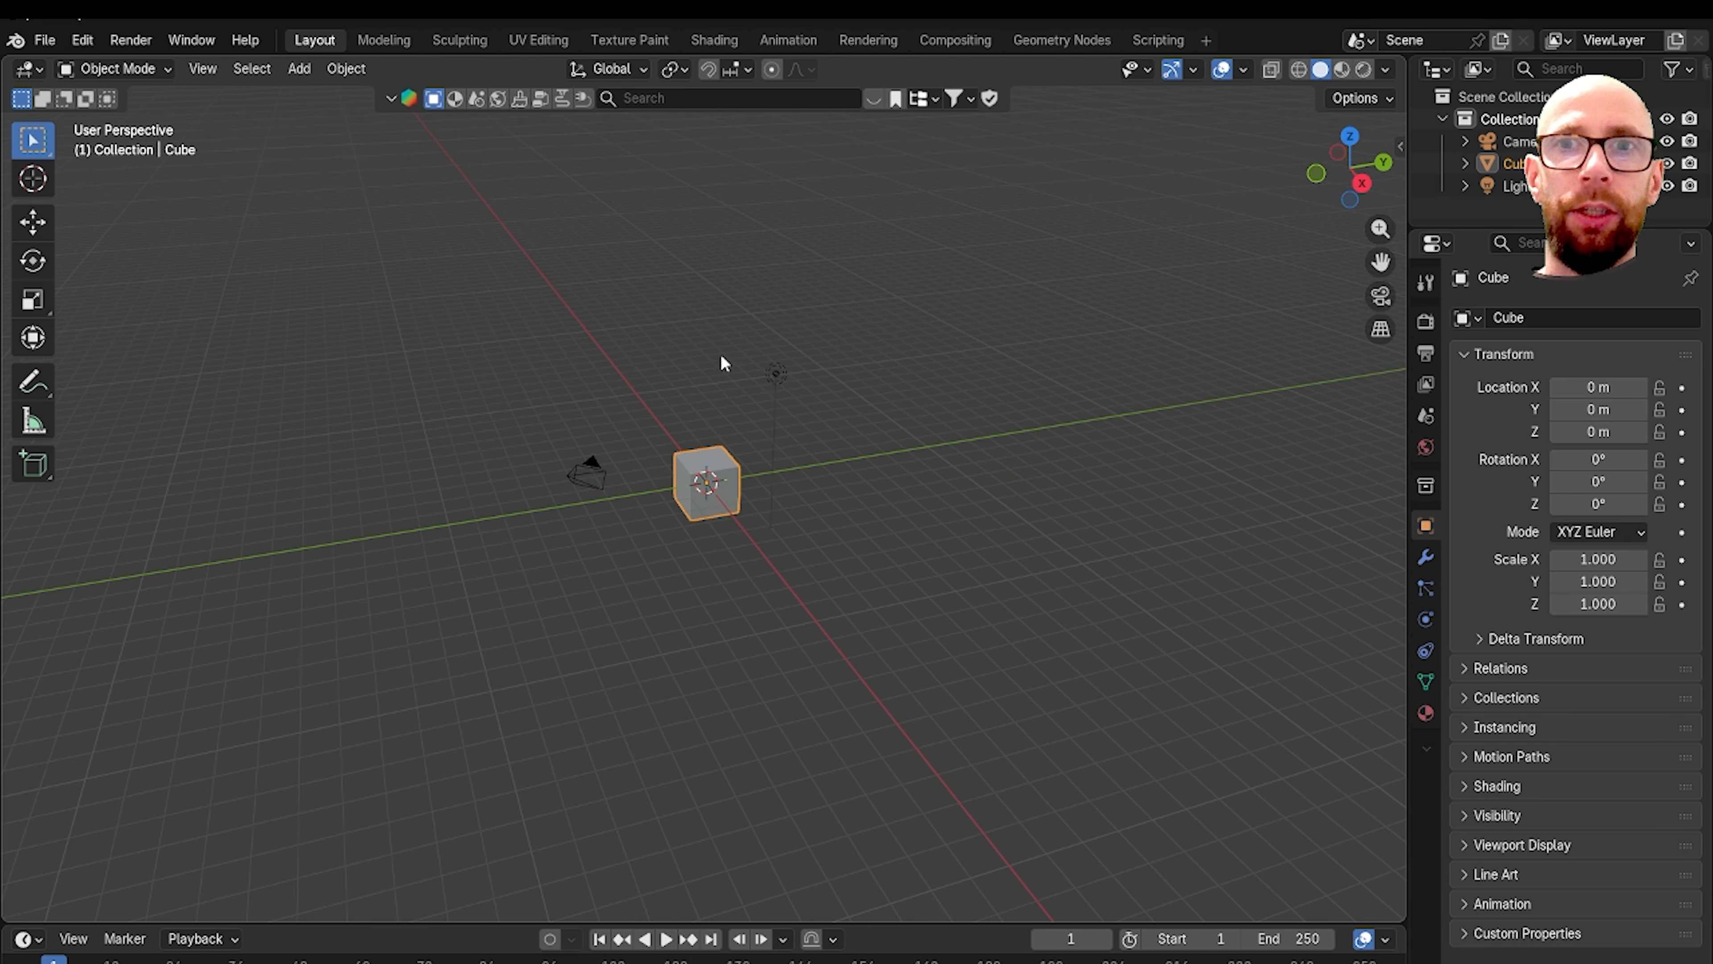
pyautogui.scroll(5, 670, 397)
pyautogui.scroll(-2, 671, 396)
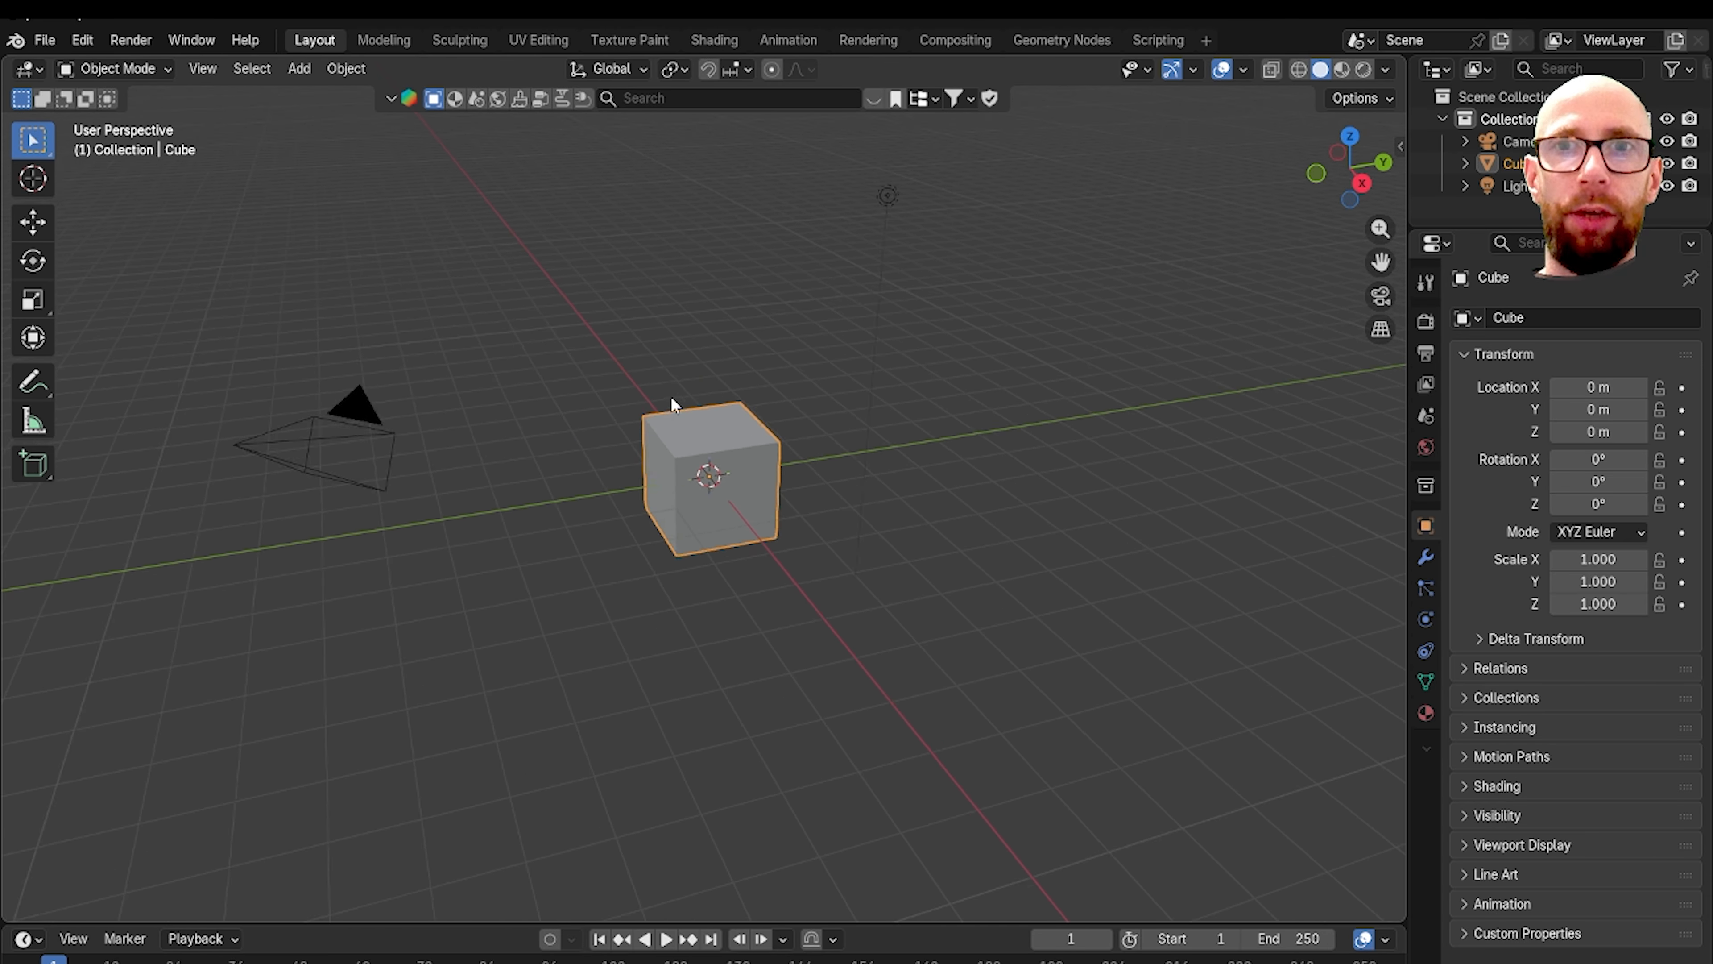
pyautogui.scroll(-1, 759, 427)
pyautogui.moveTo(768, 486); pyautogui.dragTo(803, 480, button='middle')
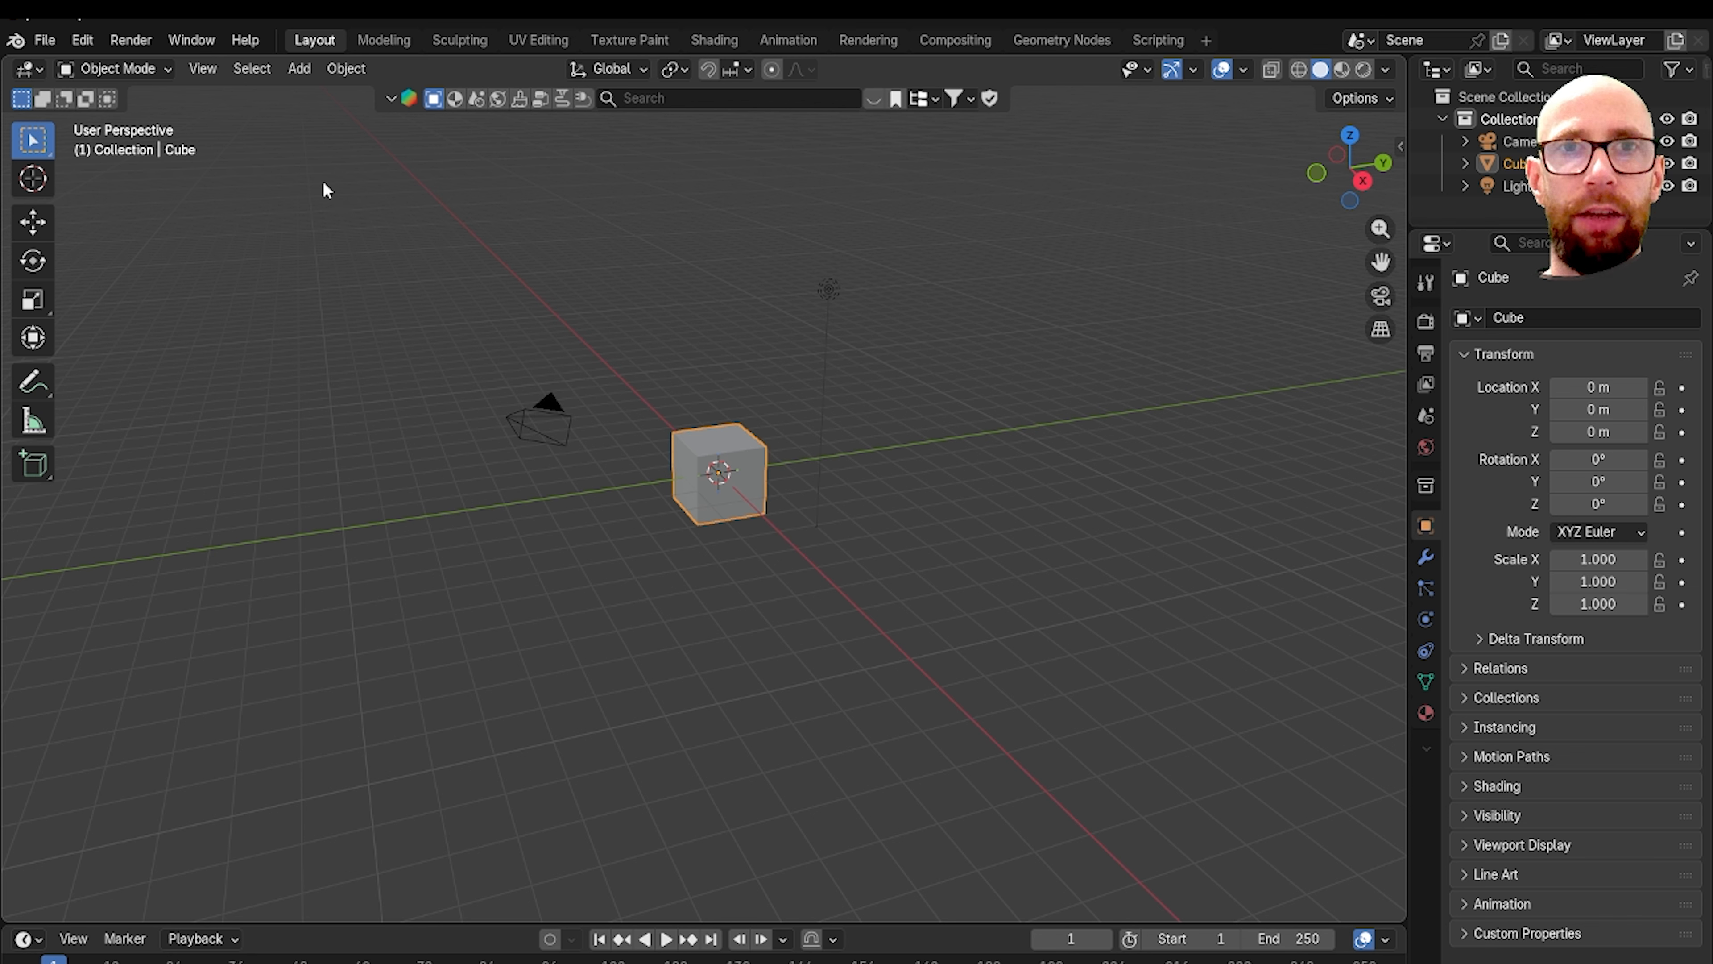
# Step: Delete all default objects in the scene: the camera, cube and light
pyautogui.moveTo(323, 182); pyautogui.dragTo(1077, 615)
pyautogui.click(1042, 560)
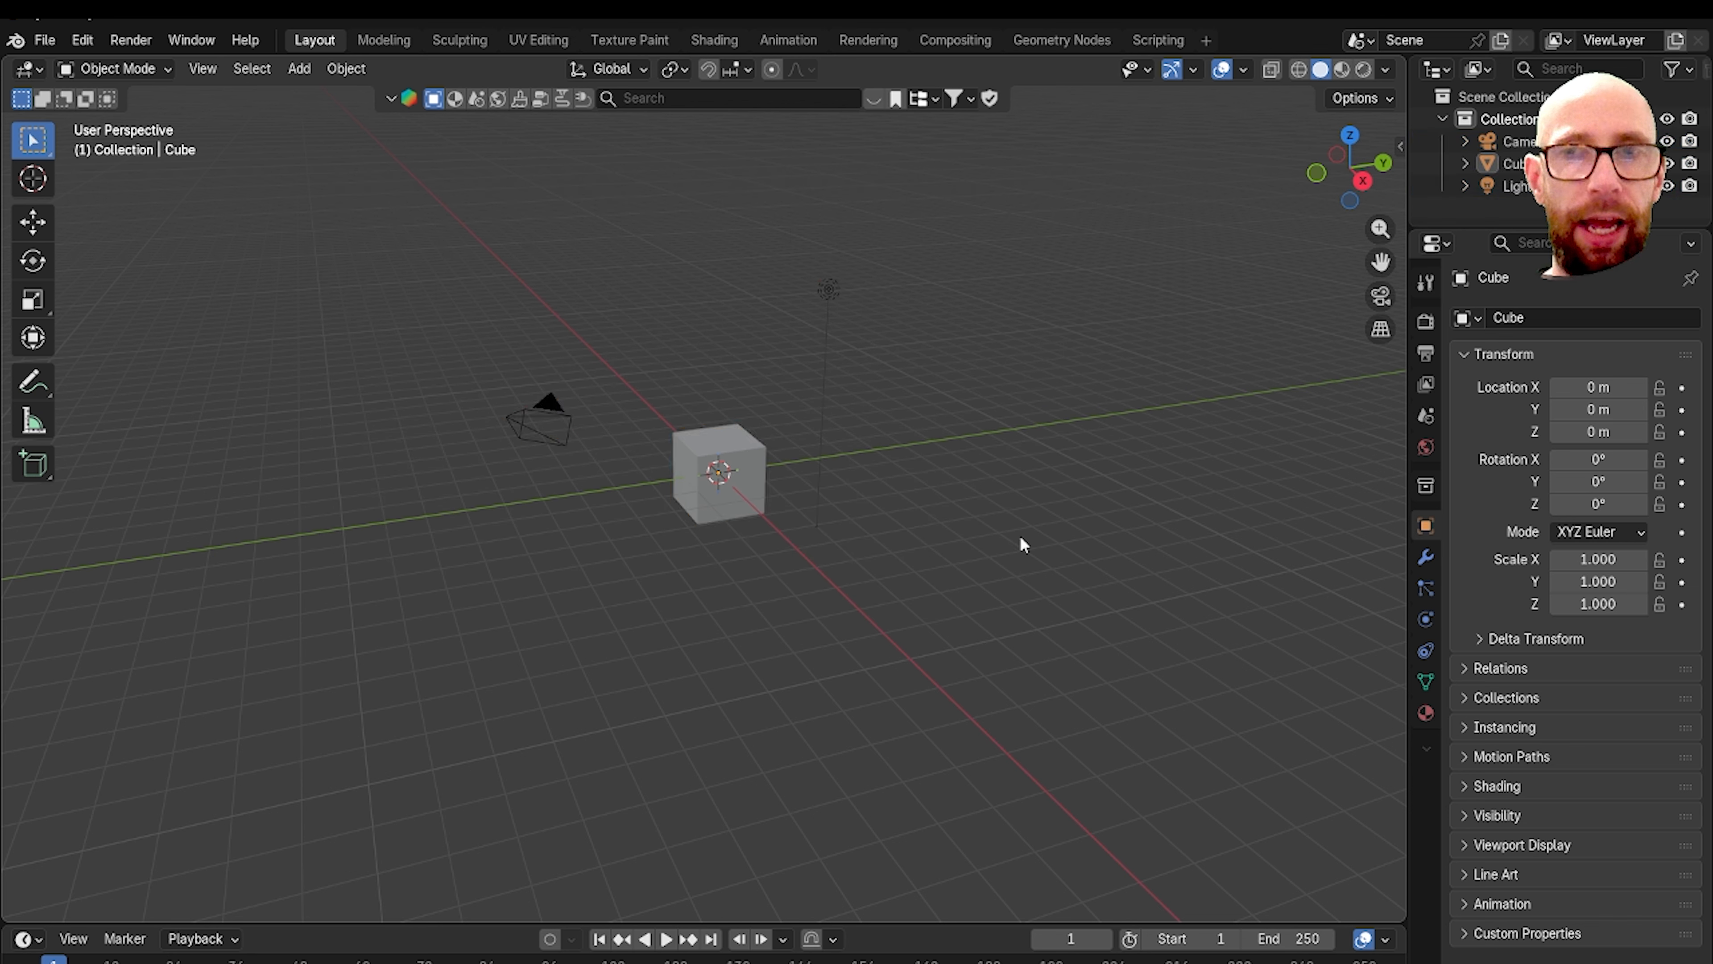
pyautogui.press('a')
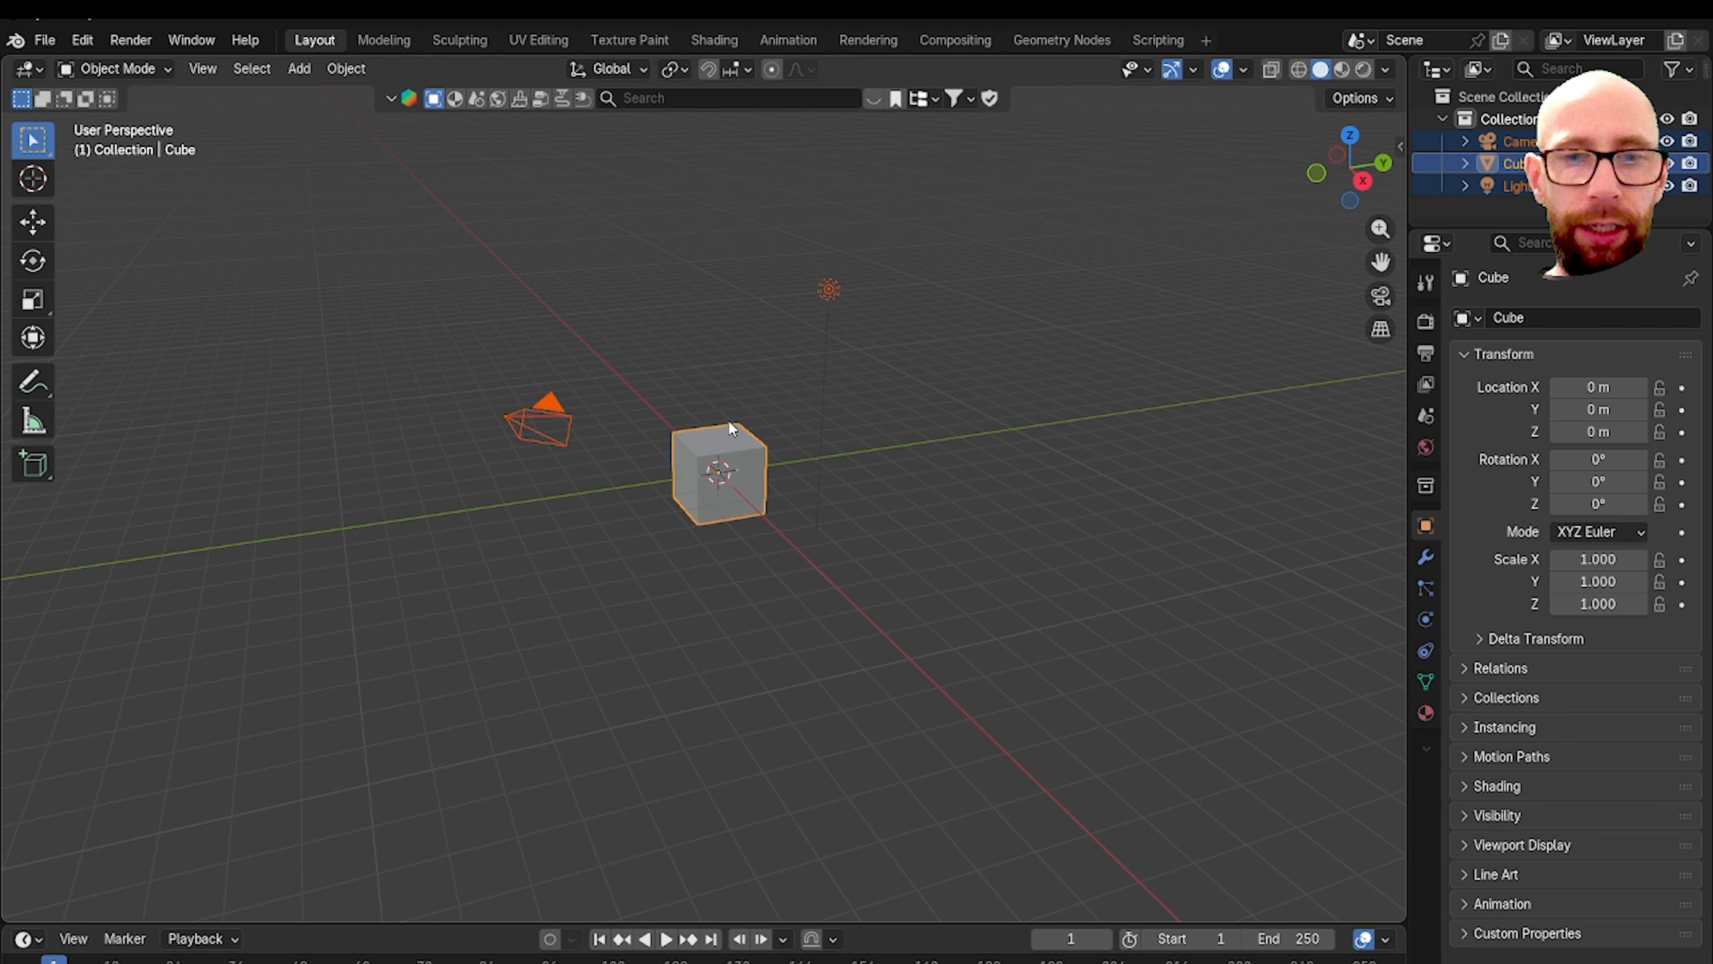
pyautogui.press('x')
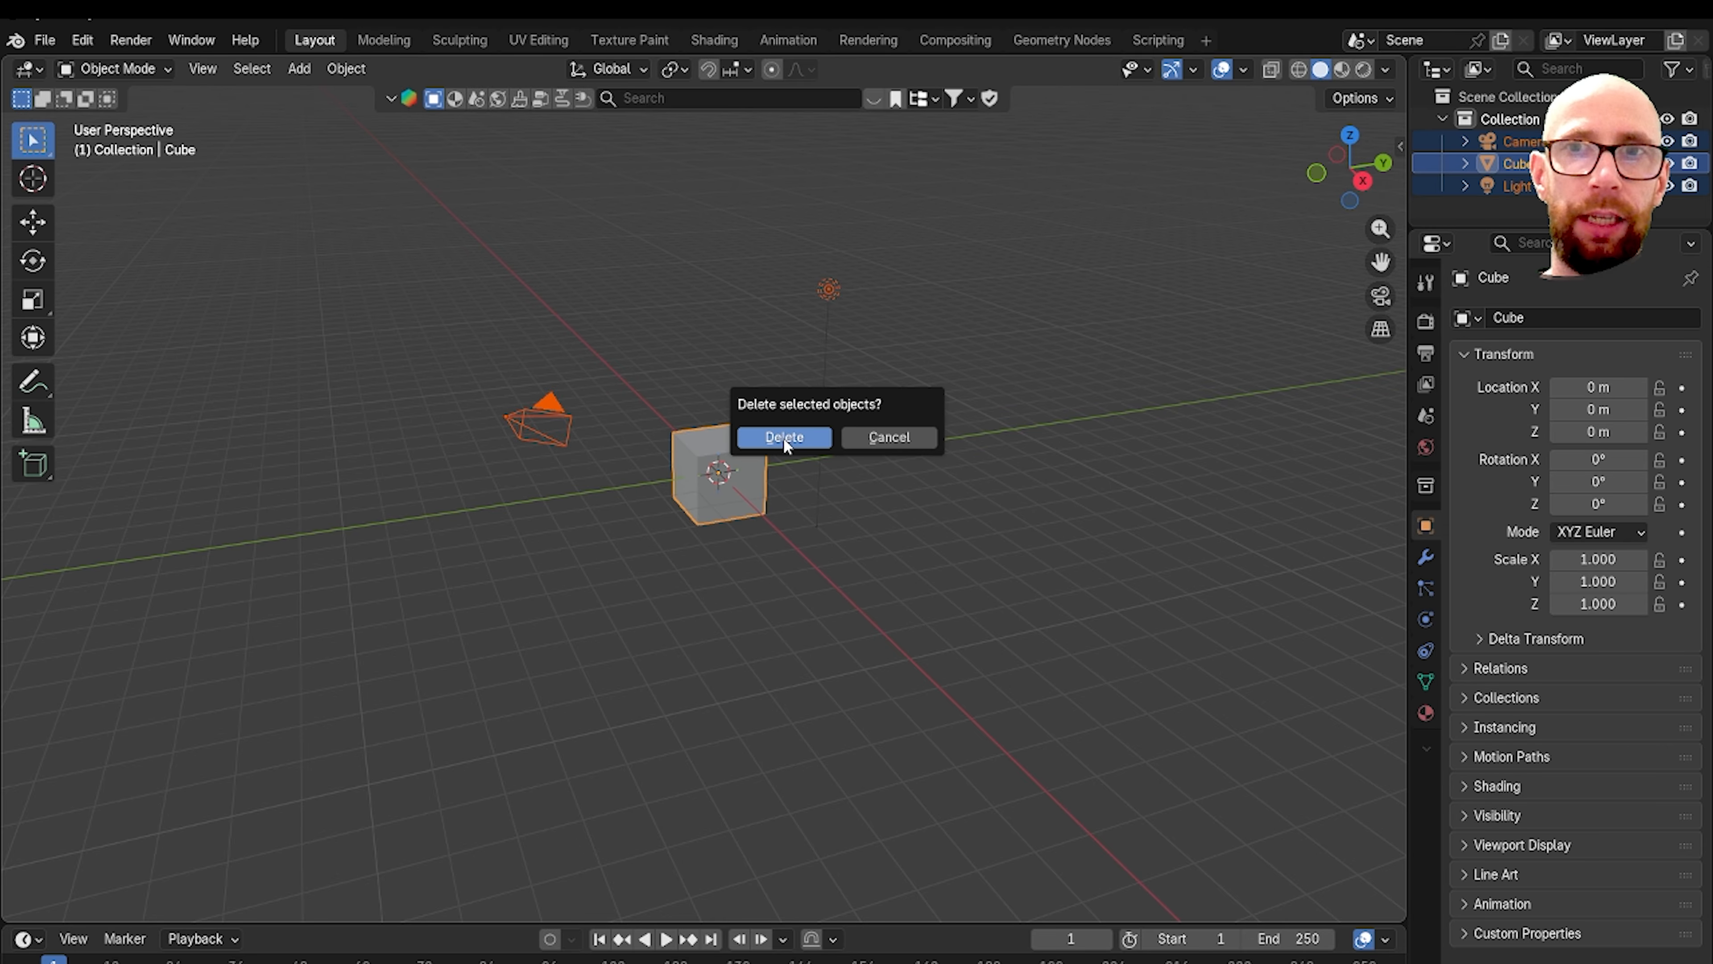
pyautogui.click(783, 437)
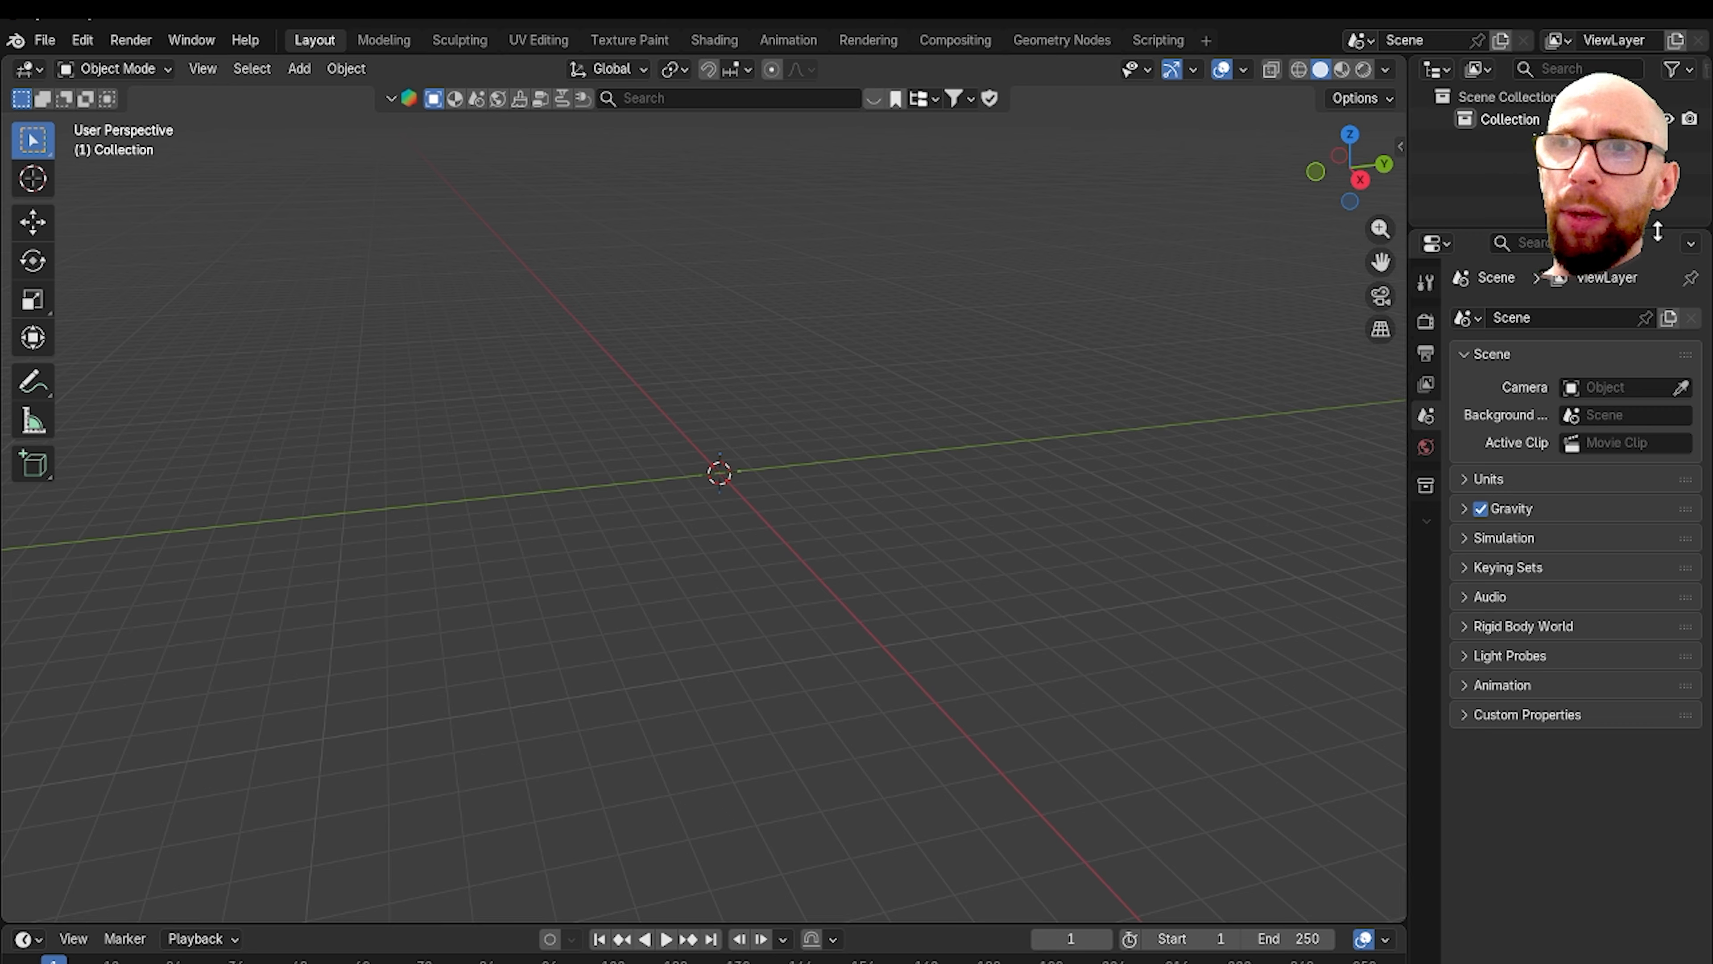
# Step: Enlarge the Outliner area so it takes more height above the Properties editor
pyautogui.moveTo(1658, 232); pyautogui.dragTo(1657, 477)
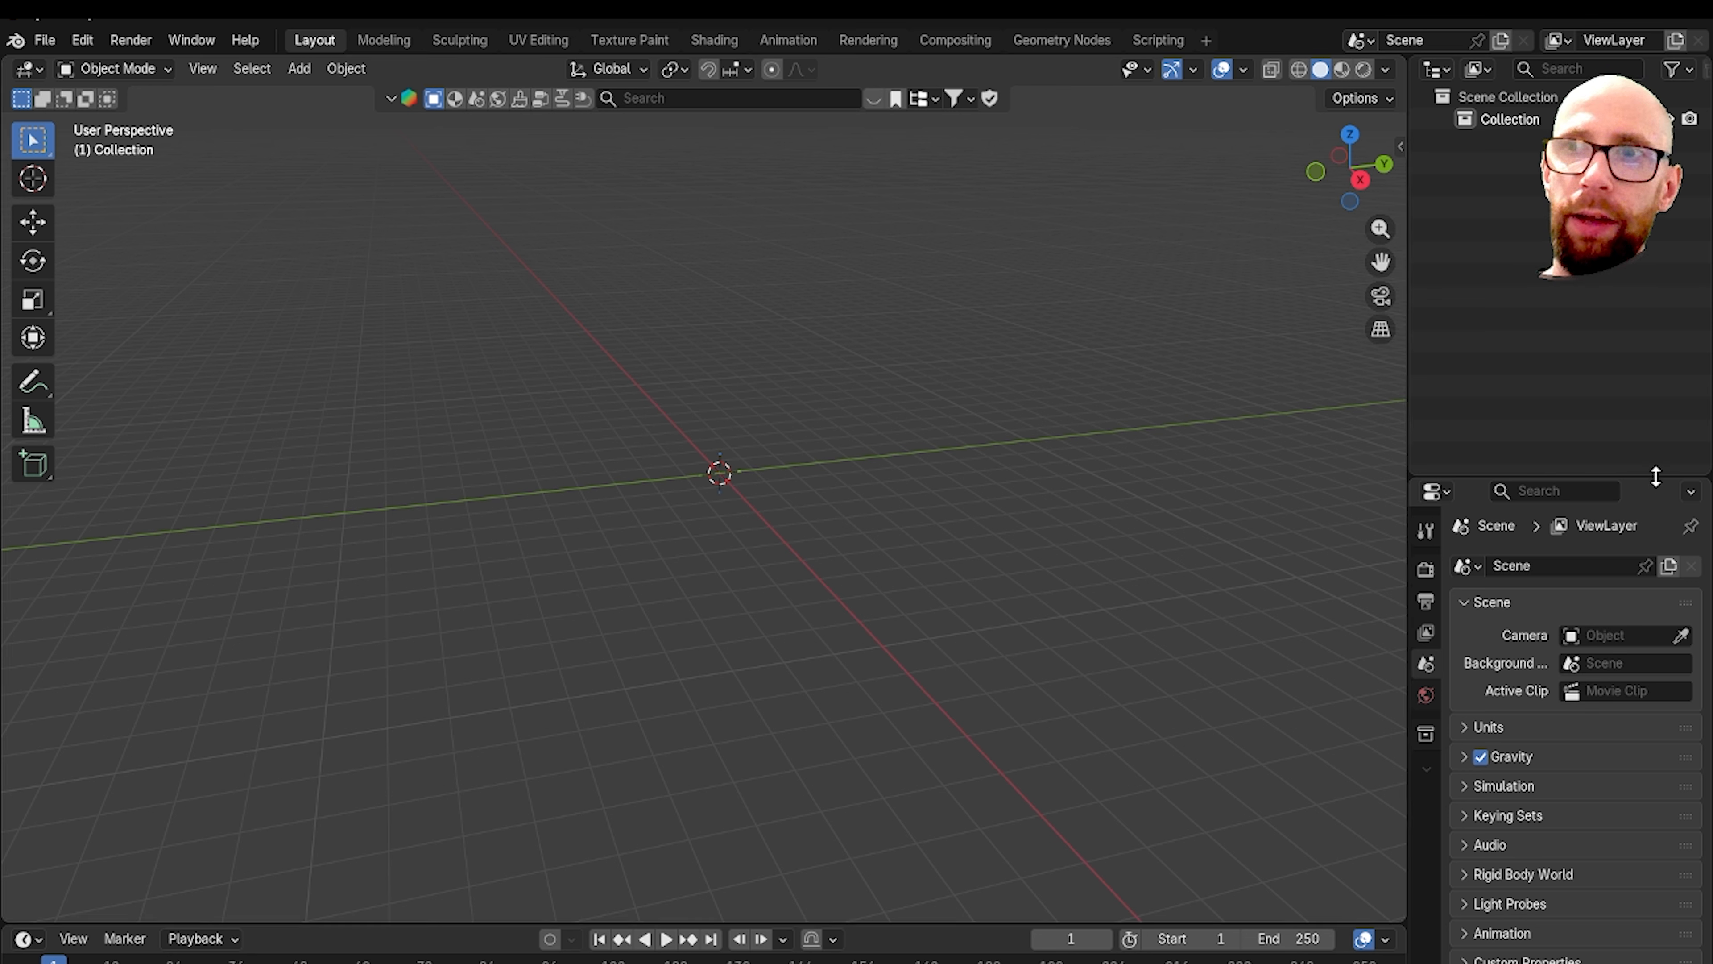
pyautogui.moveTo(1656, 476); pyautogui.dragTo(1656, 355)
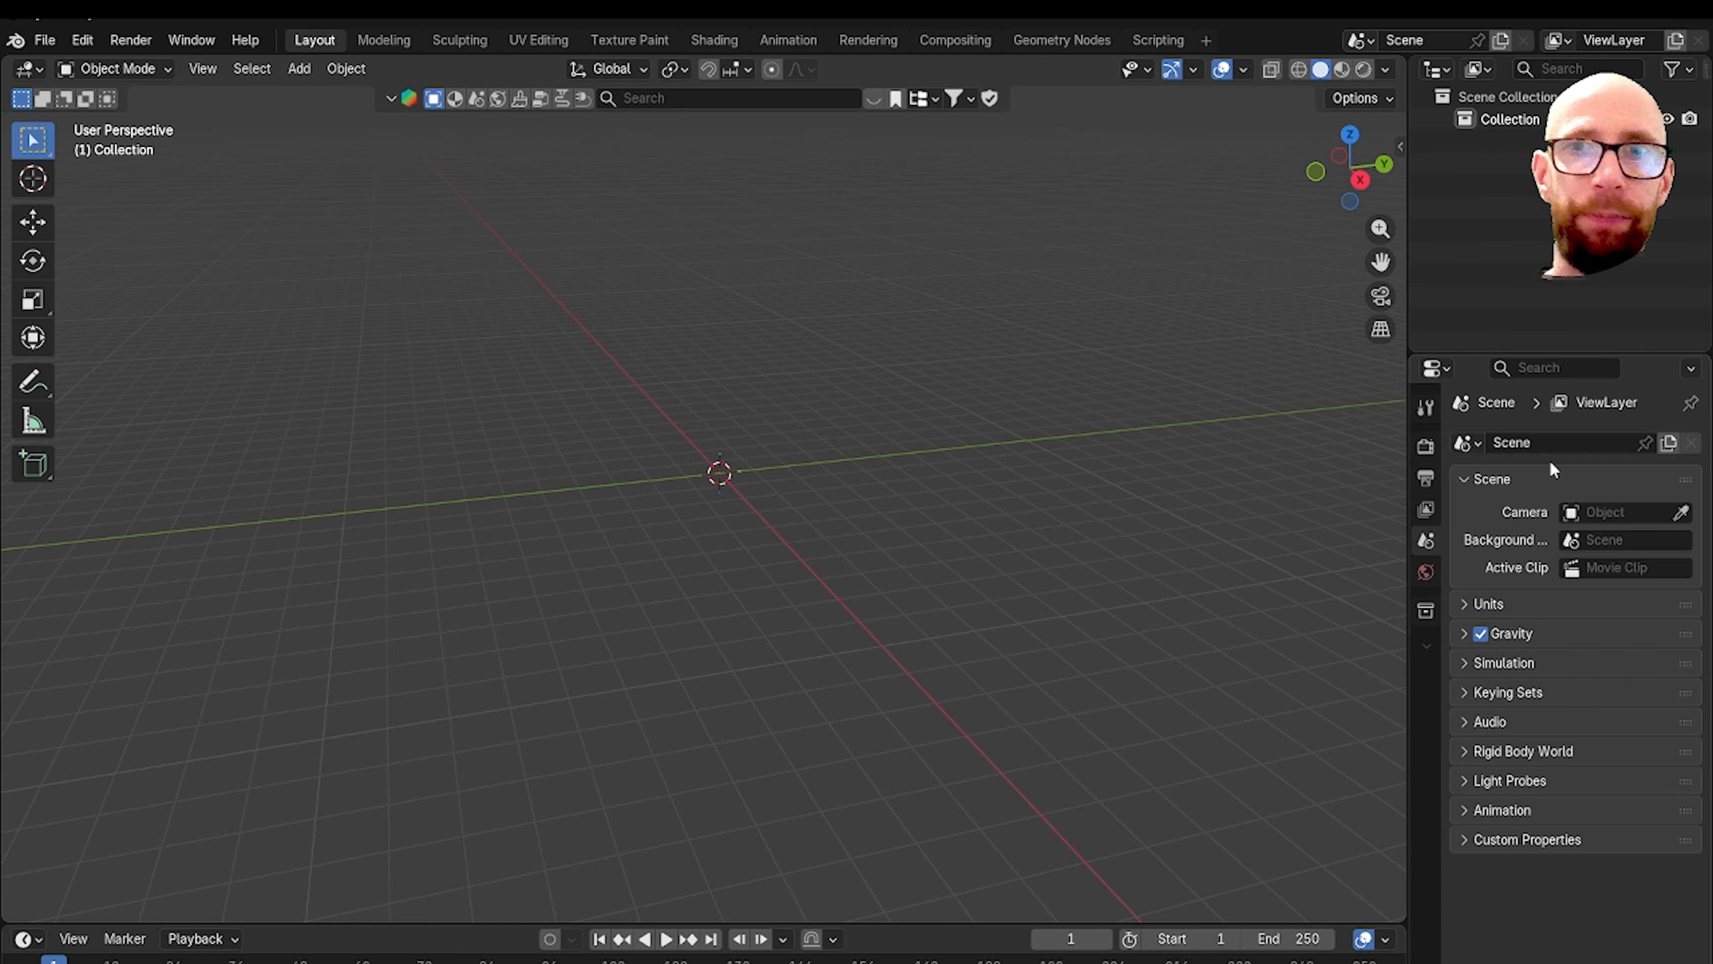
# Step: View the empty scene from the front, left and right, and return to an angled perspective view
pyautogui.moveTo(969, 404); pyautogui.dragTo(938, 413, button='middle')
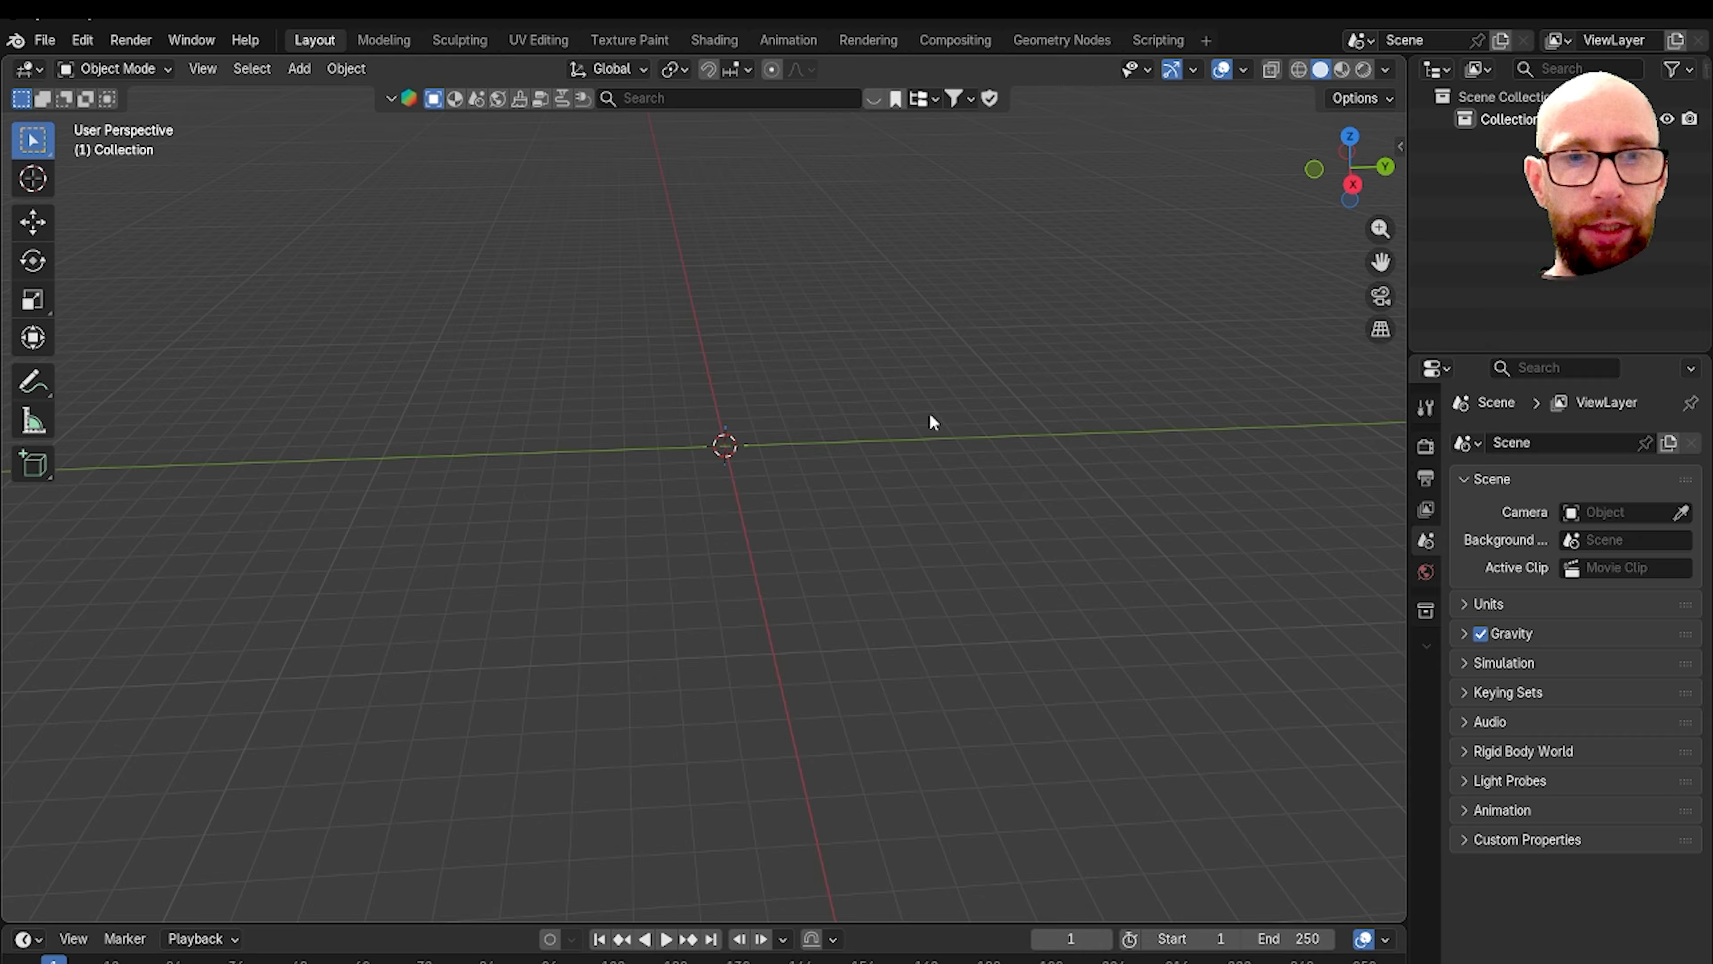
pyautogui.press('`')
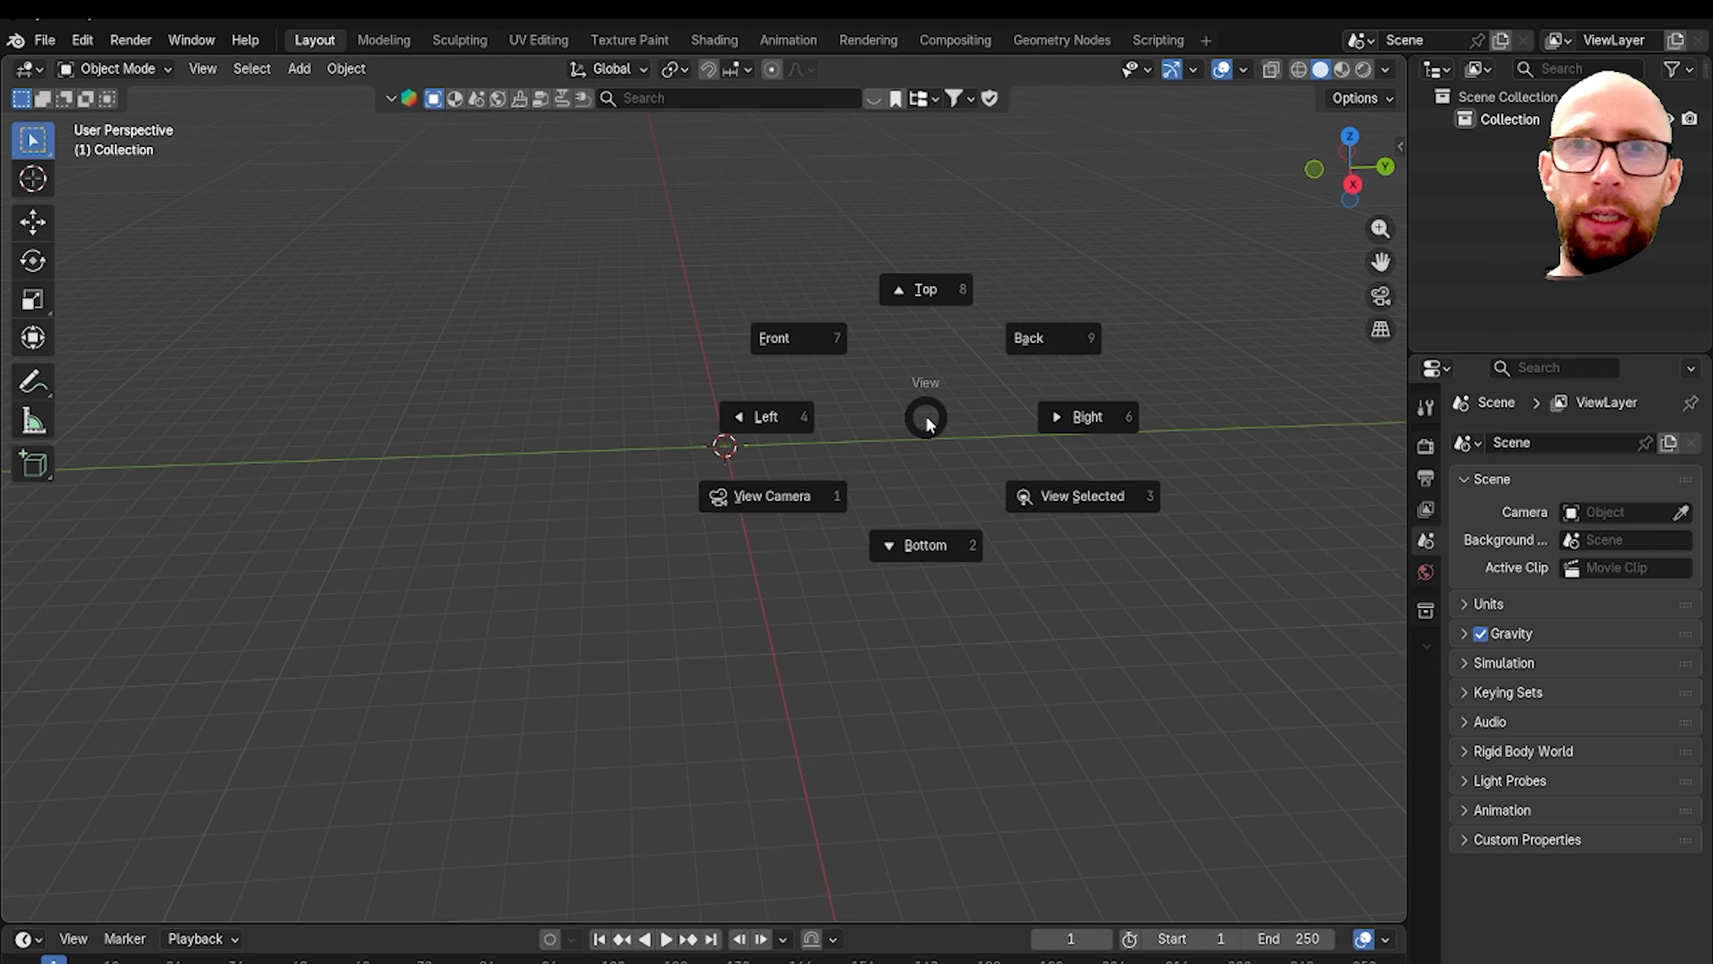
pyautogui.click(767, 350)
pyautogui.press('`')
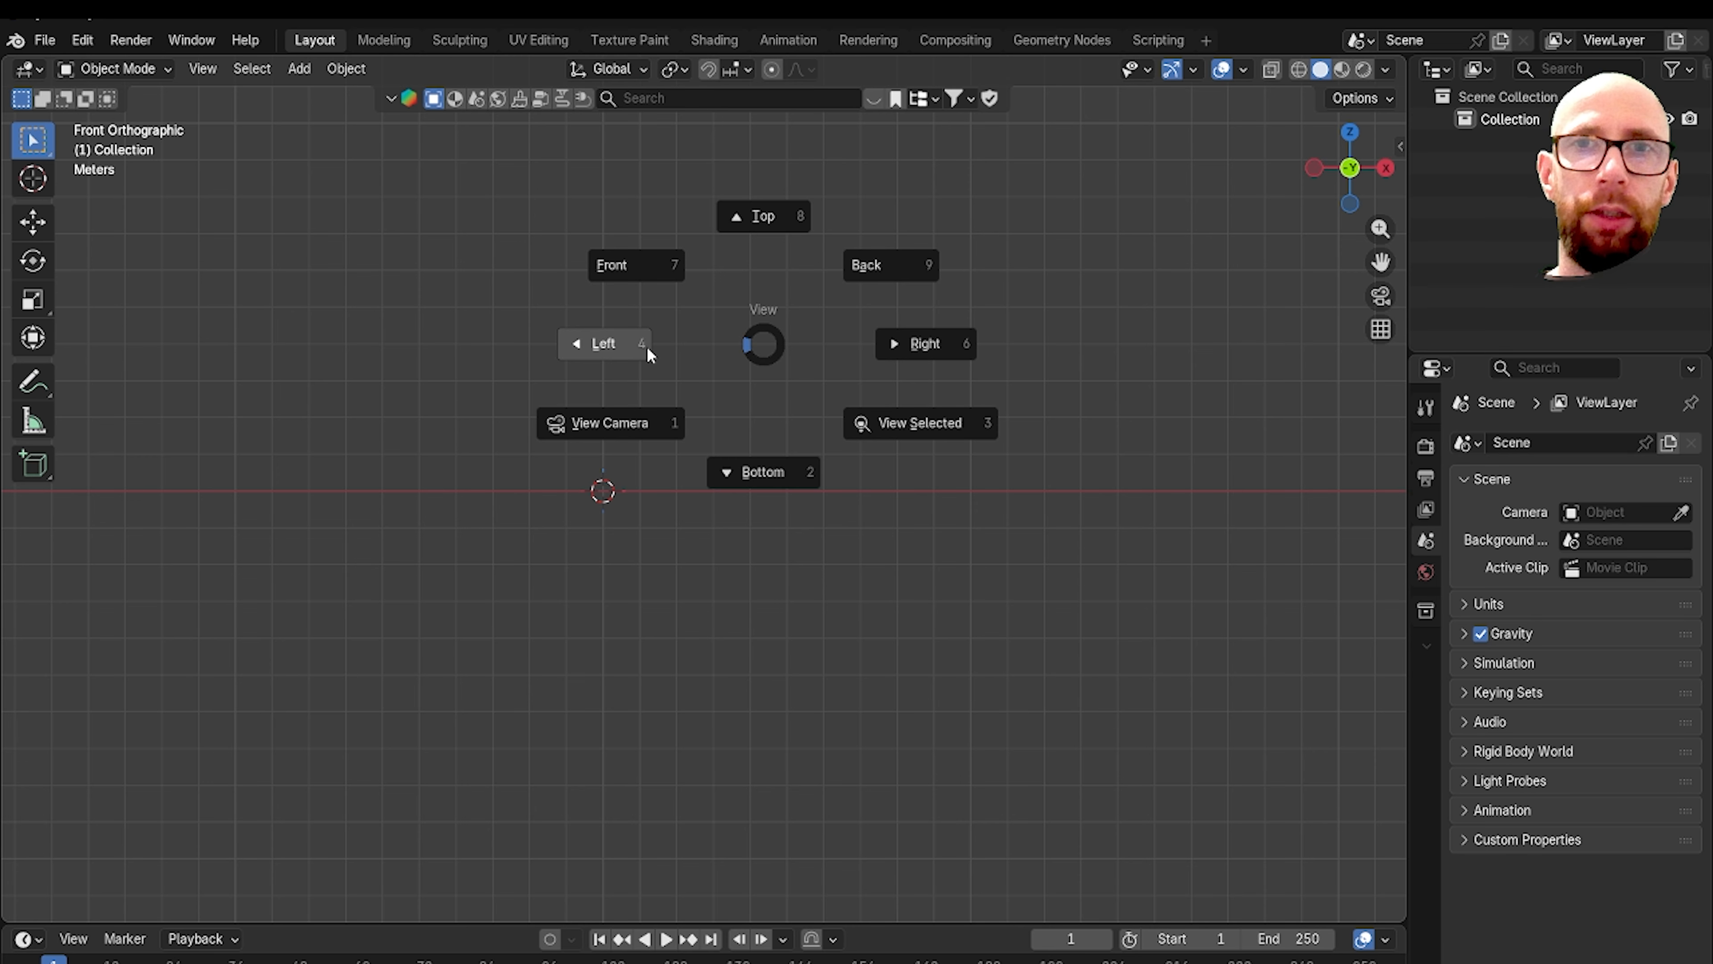
pyautogui.click(646, 351)
pyautogui.press('`')
pyautogui.click(765, 352)
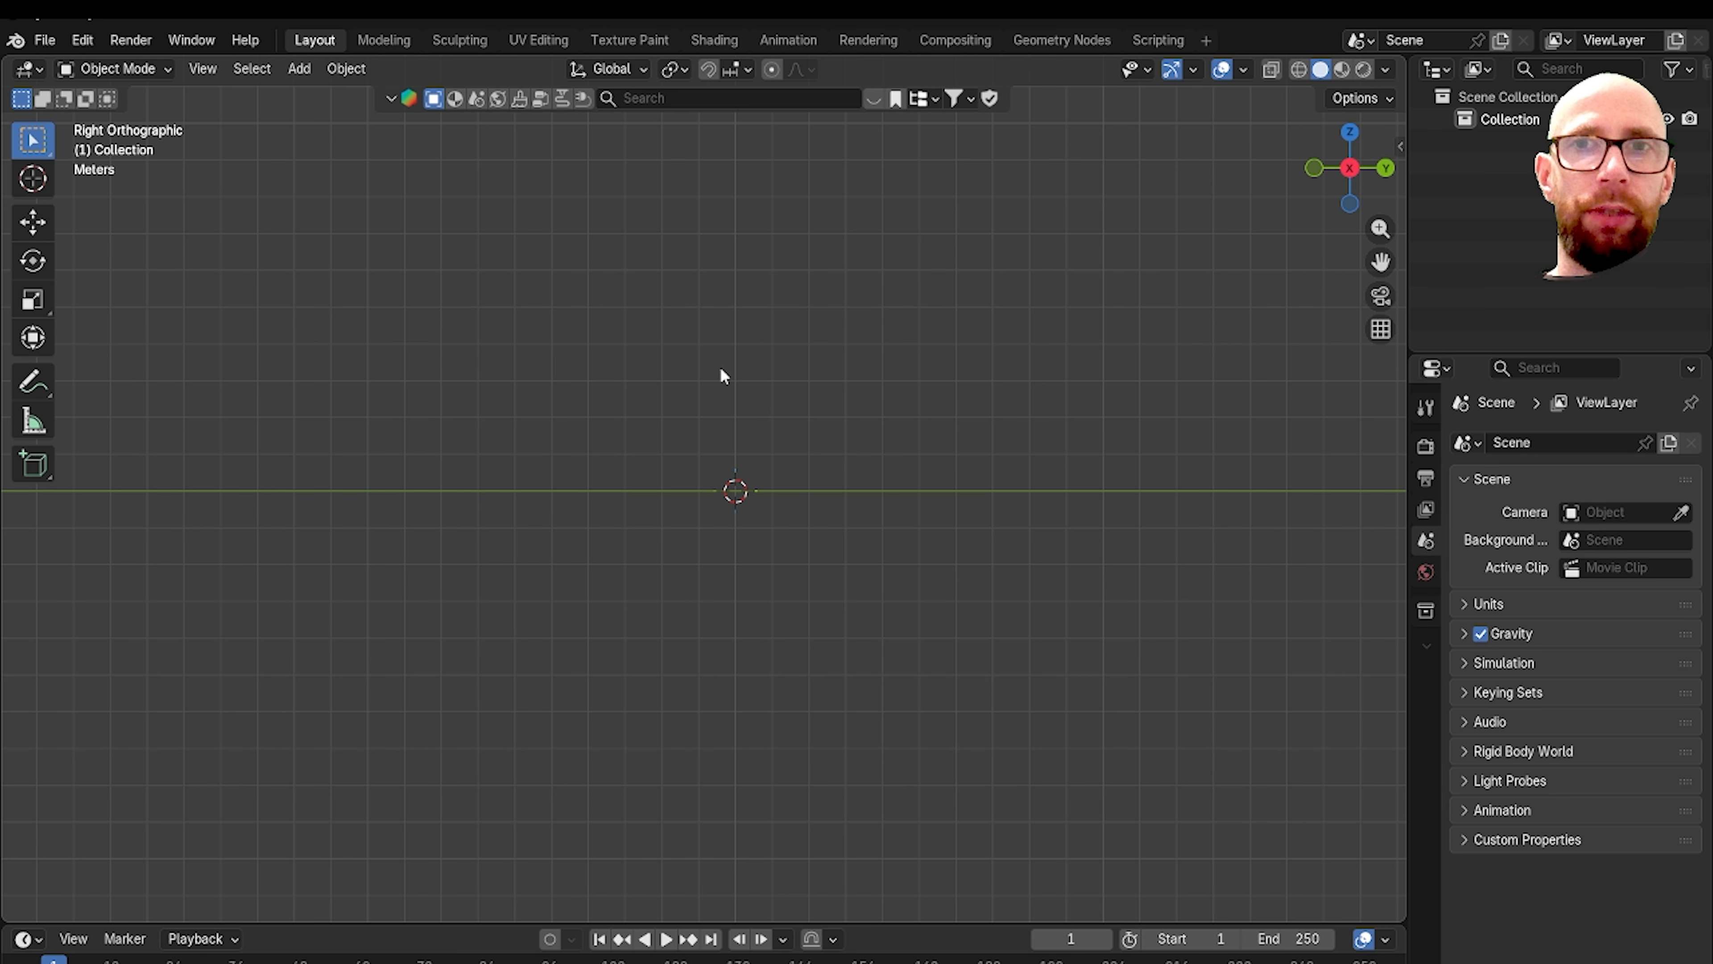
pyautogui.moveTo(745, 383); pyautogui.dragTo(923, 476, button='middle')
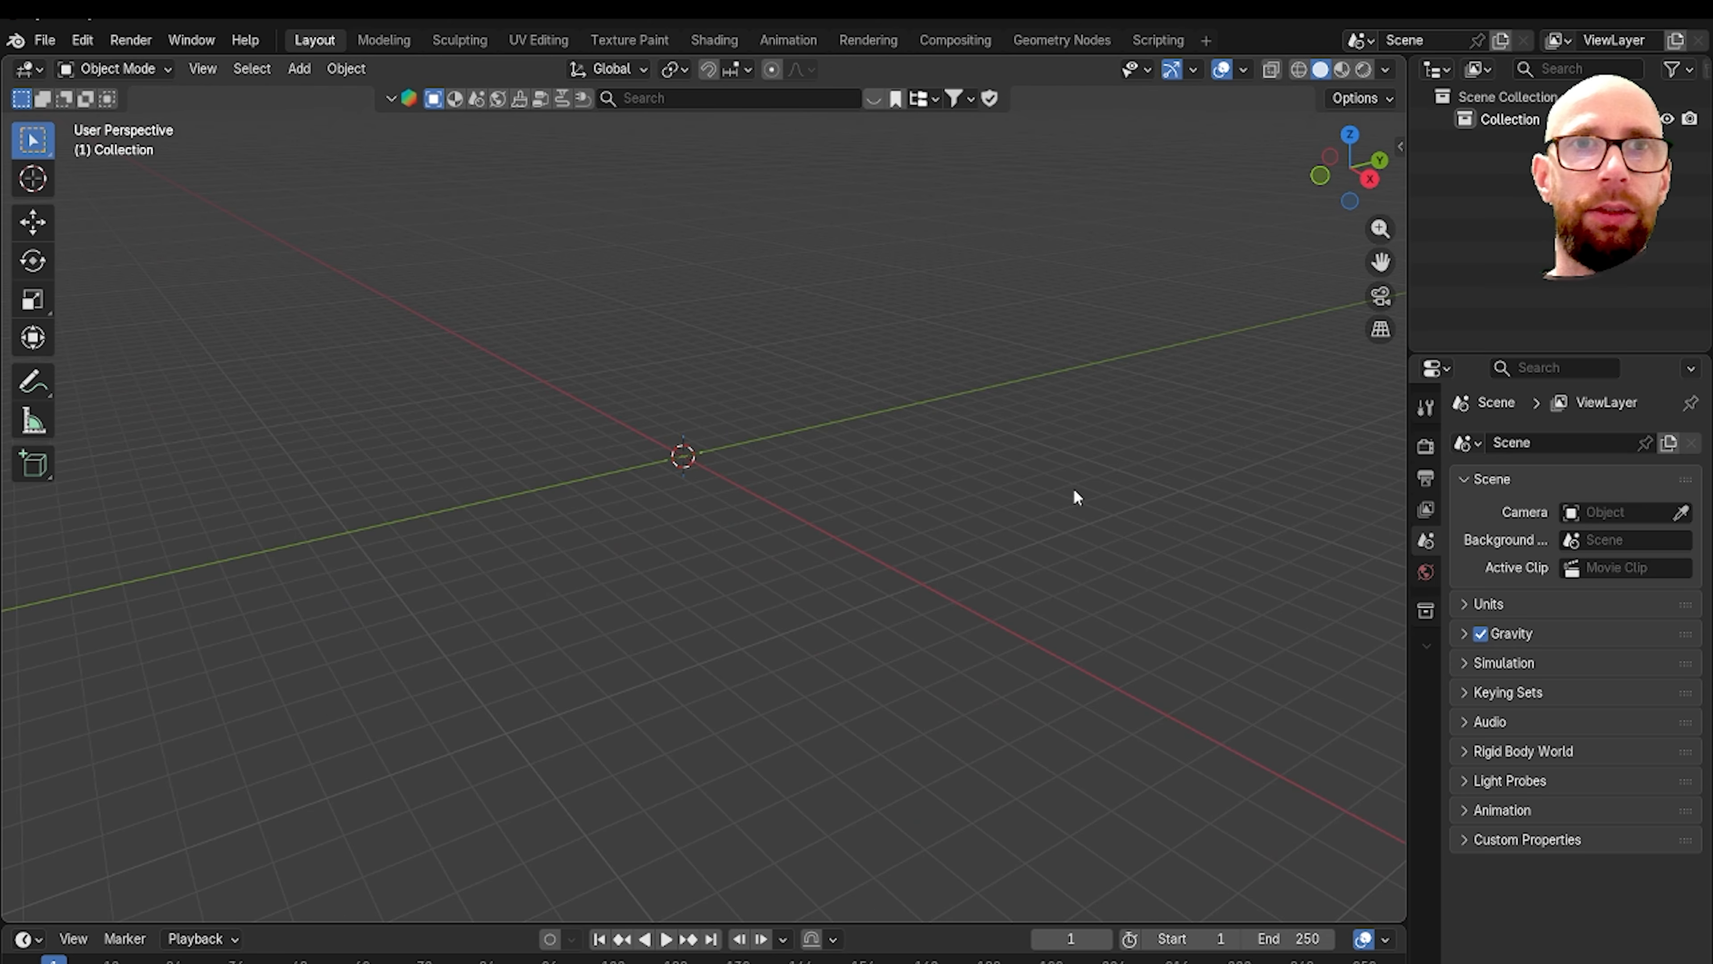
pyautogui.moveTo(1063, 490); pyautogui.dragTo(1016, 491, button='middle')
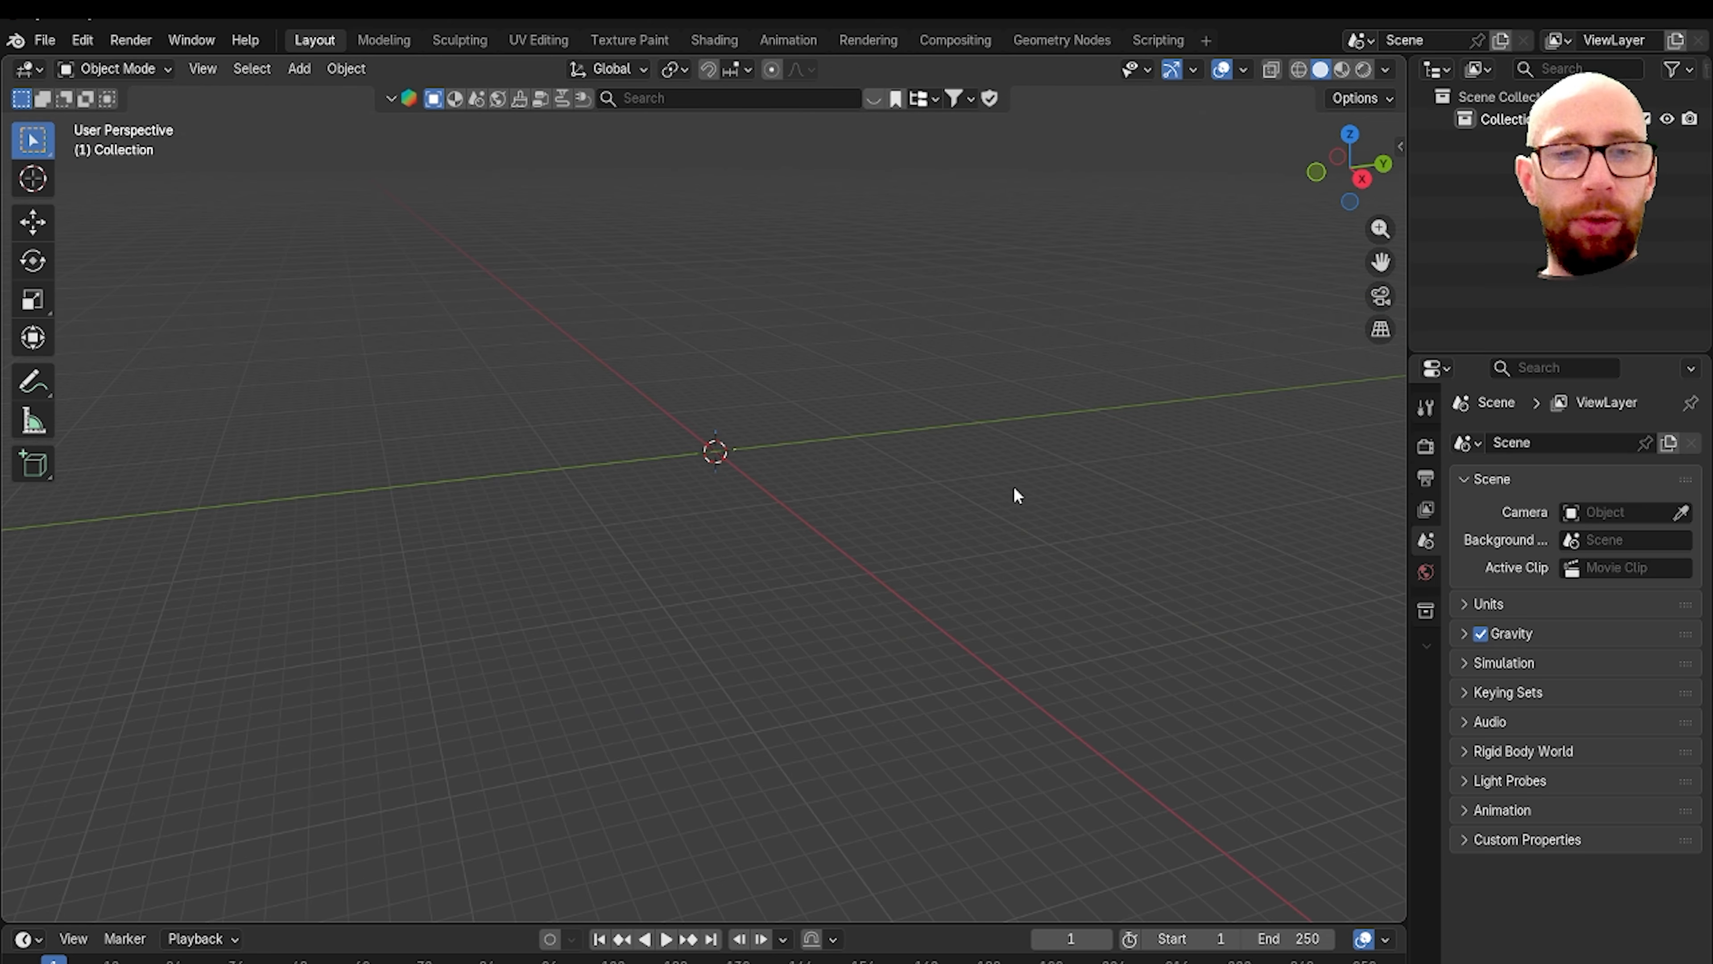
pyautogui.moveTo(855, 466); pyautogui.dragTo(949, 501, button='middle')
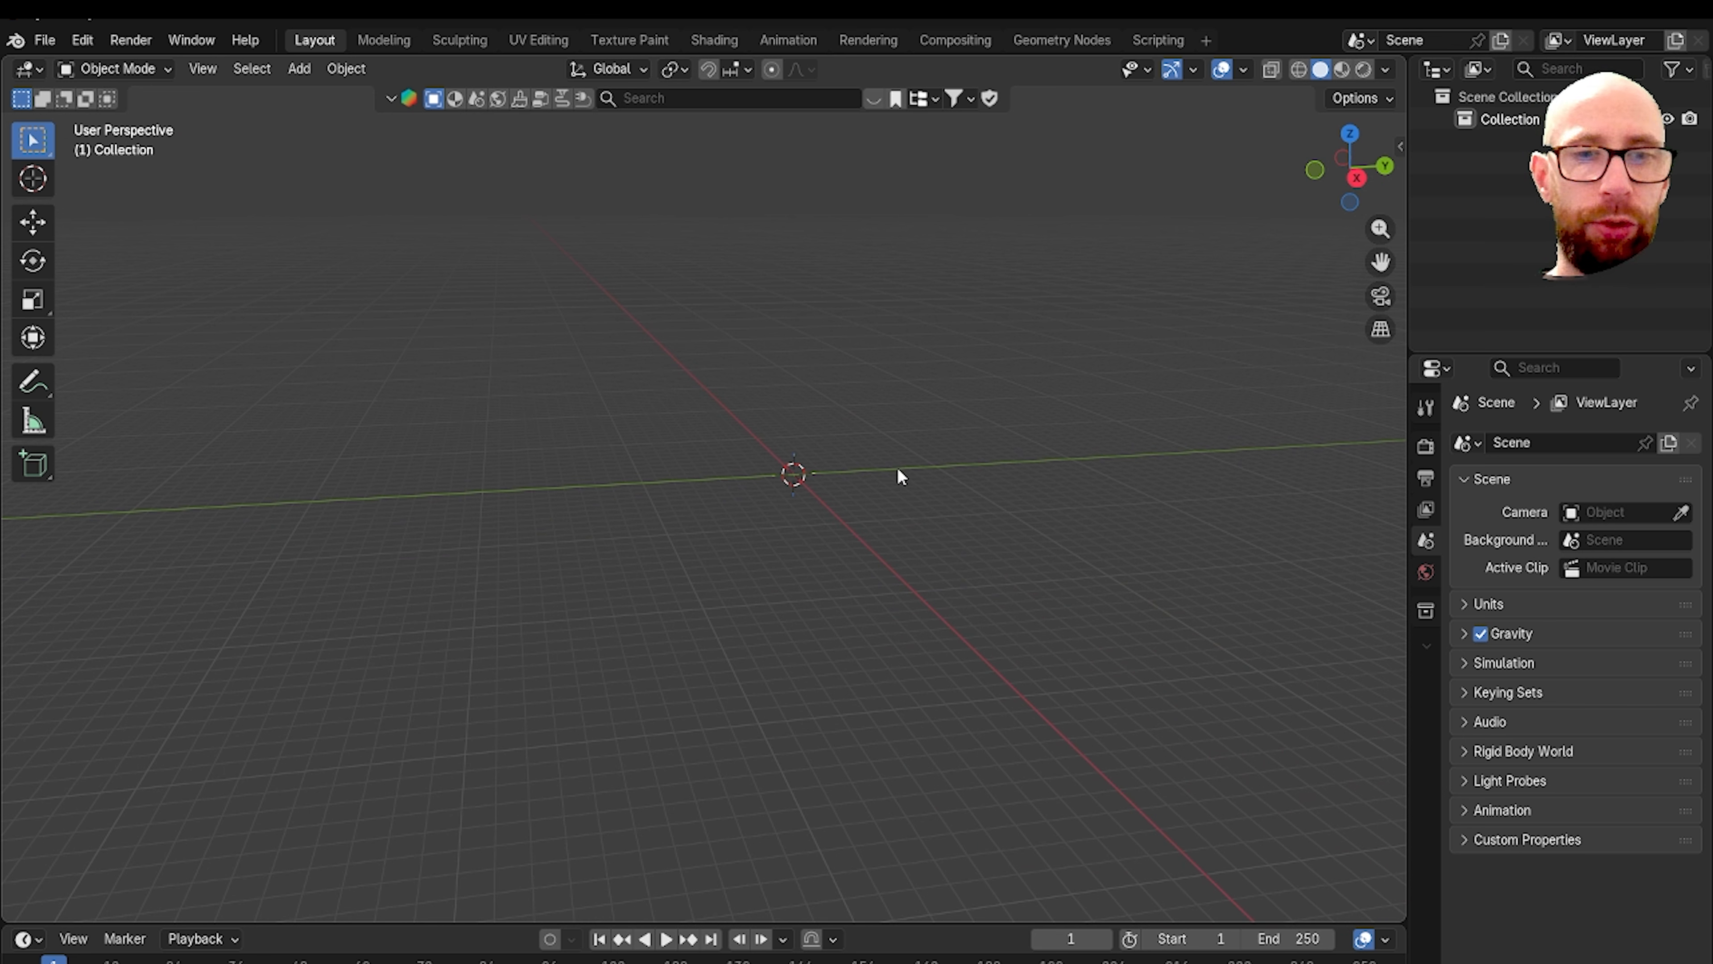
pyautogui.hotkey('shift', 'a')
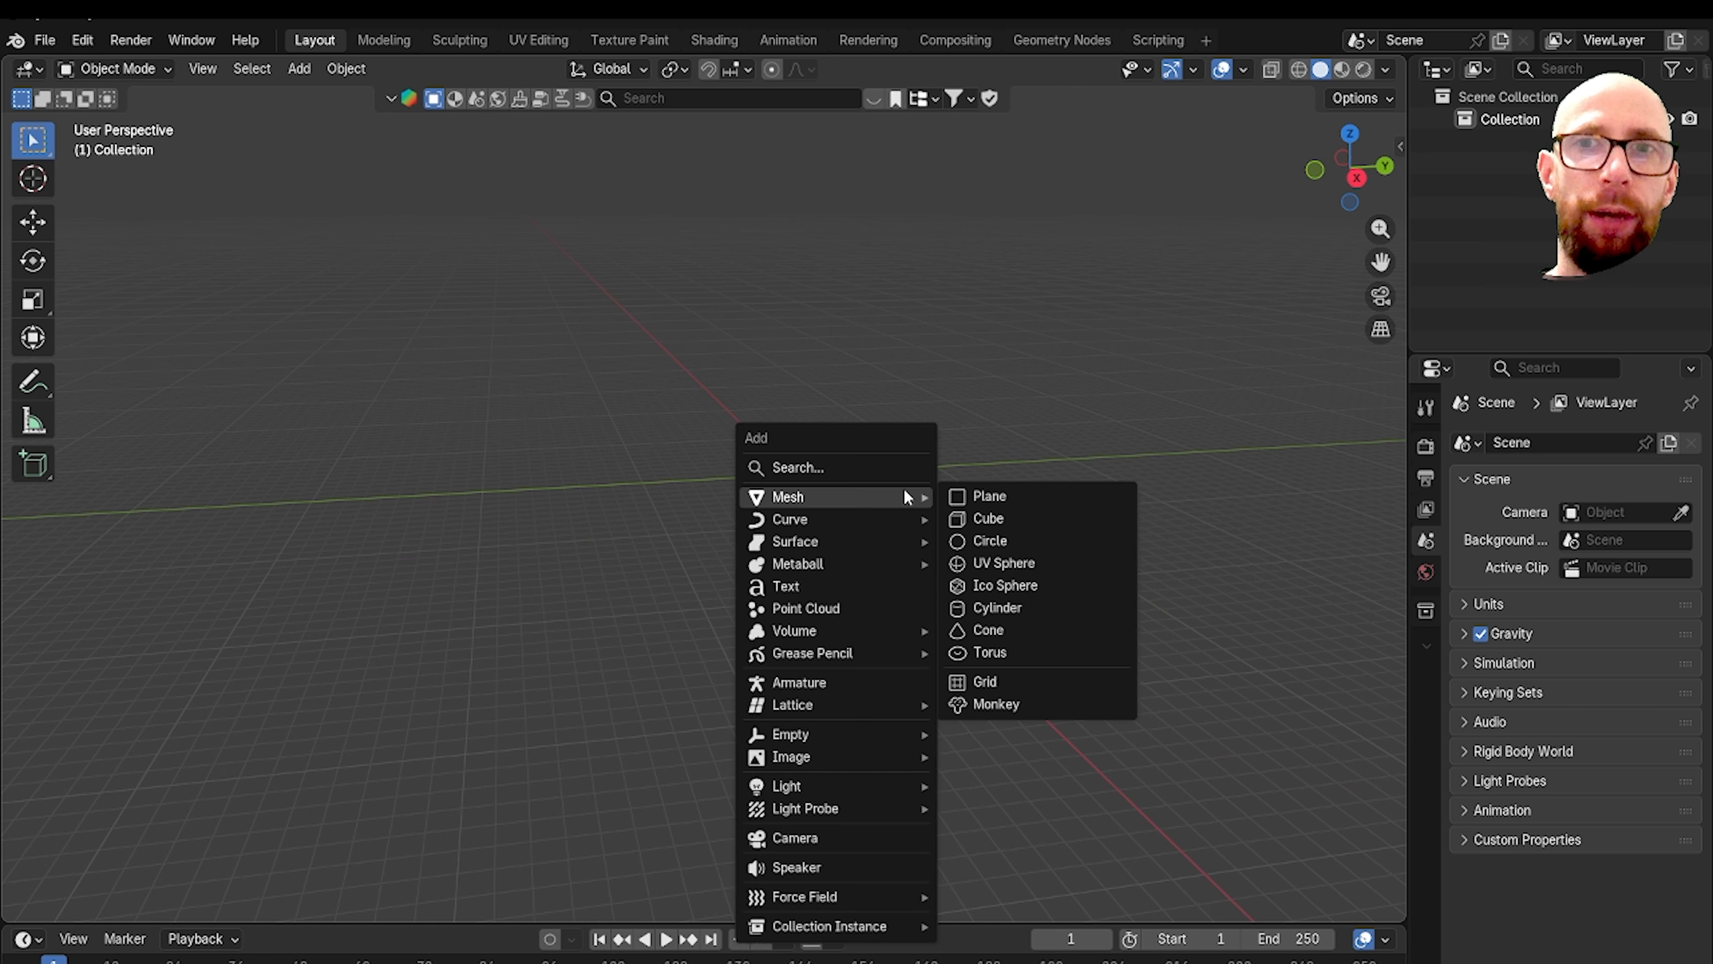
pyautogui.moveTo(847, 496)
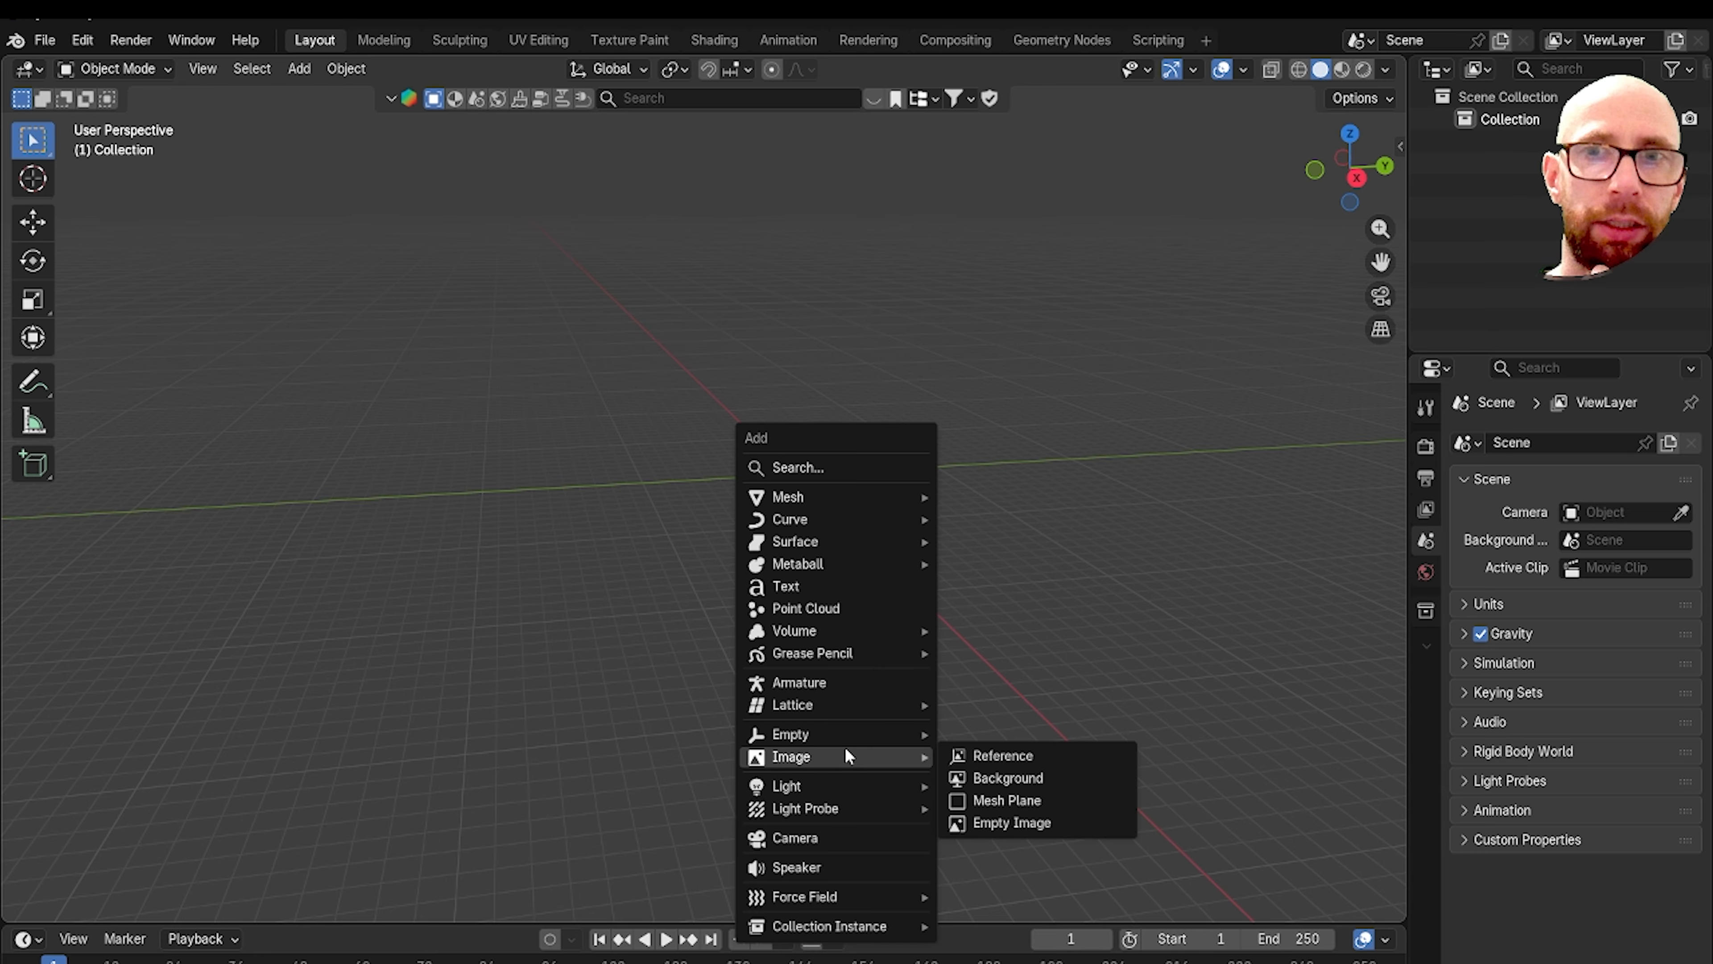
# Step: In front view, add the dimensioned desk image 61EQHC3vIiL._AC_SX679_.jpg from the Desktop's course references folder as a reference
pyautogui.moveTo(1166, 471); pyautogui.dragTo(903, 555, button='middle')
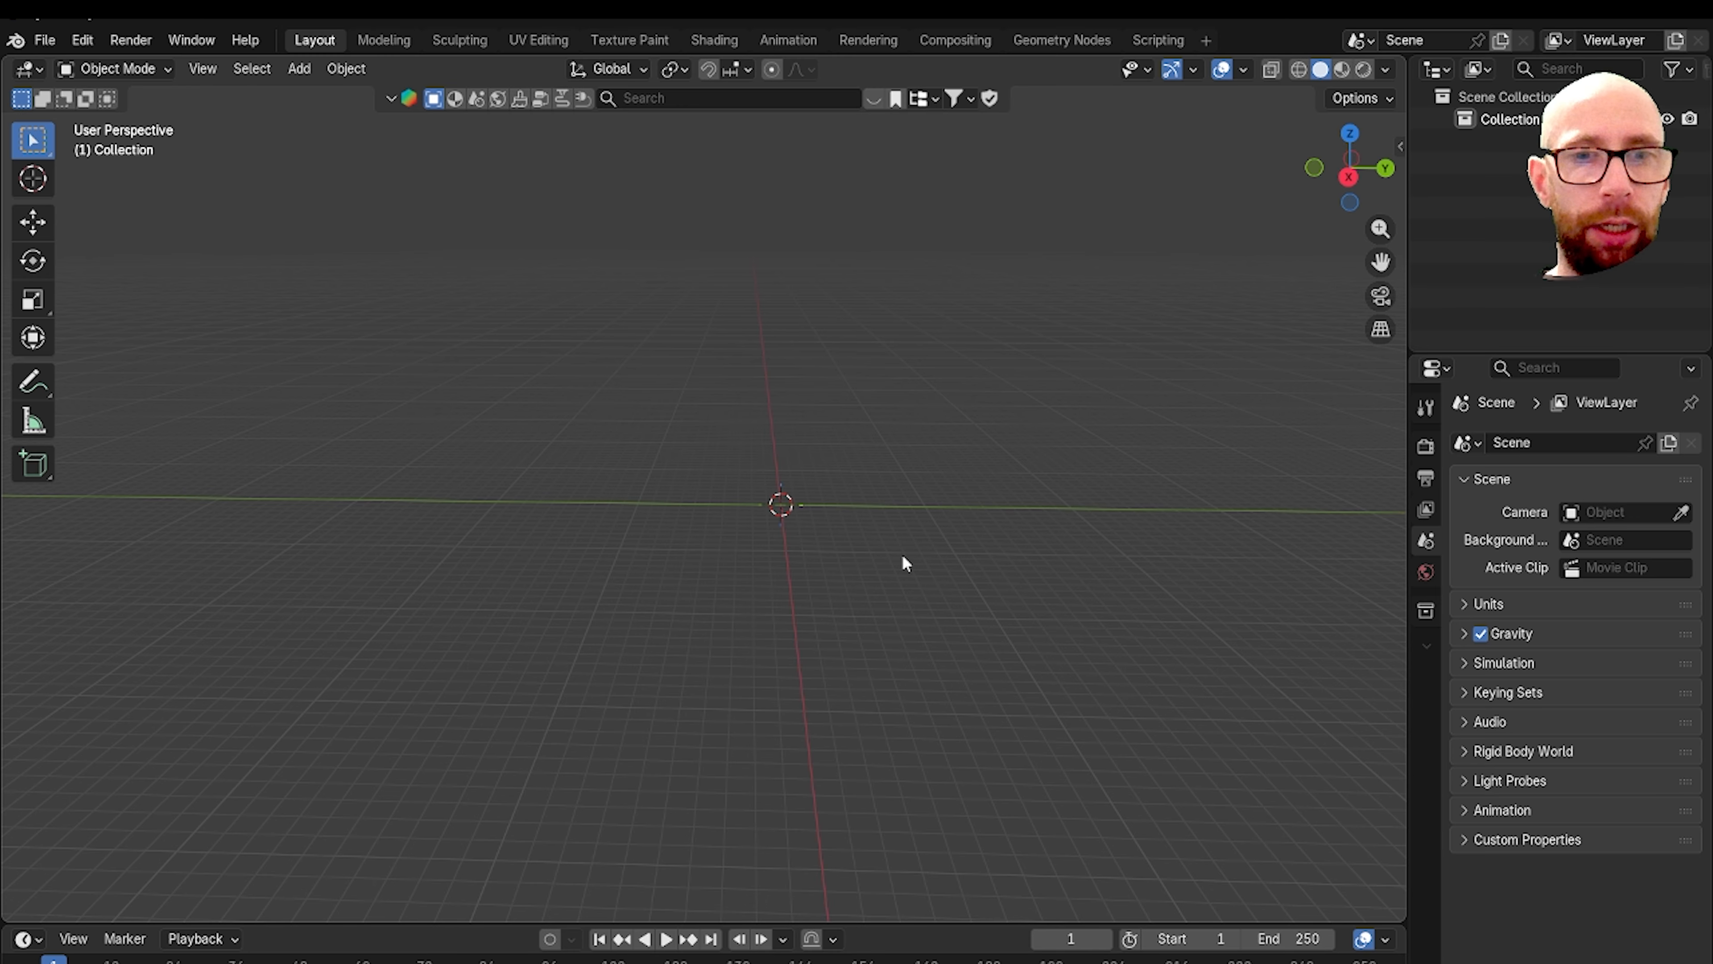
pyautogui.press('`')
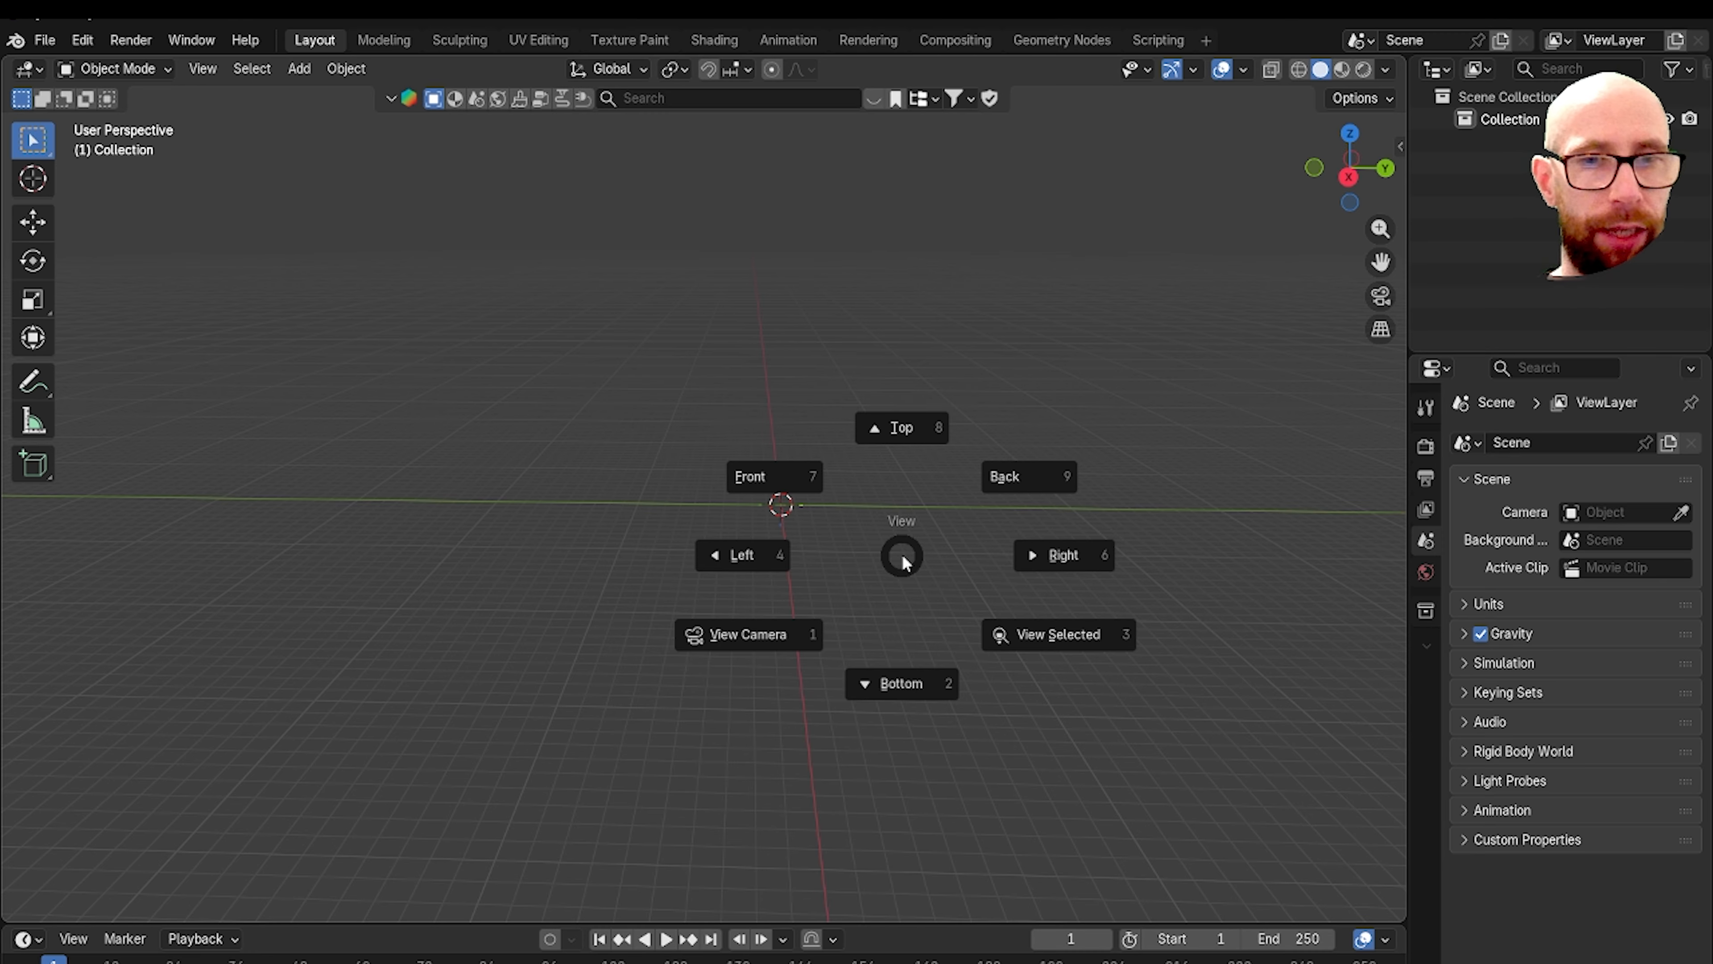
pyautogui.click(782, 486)
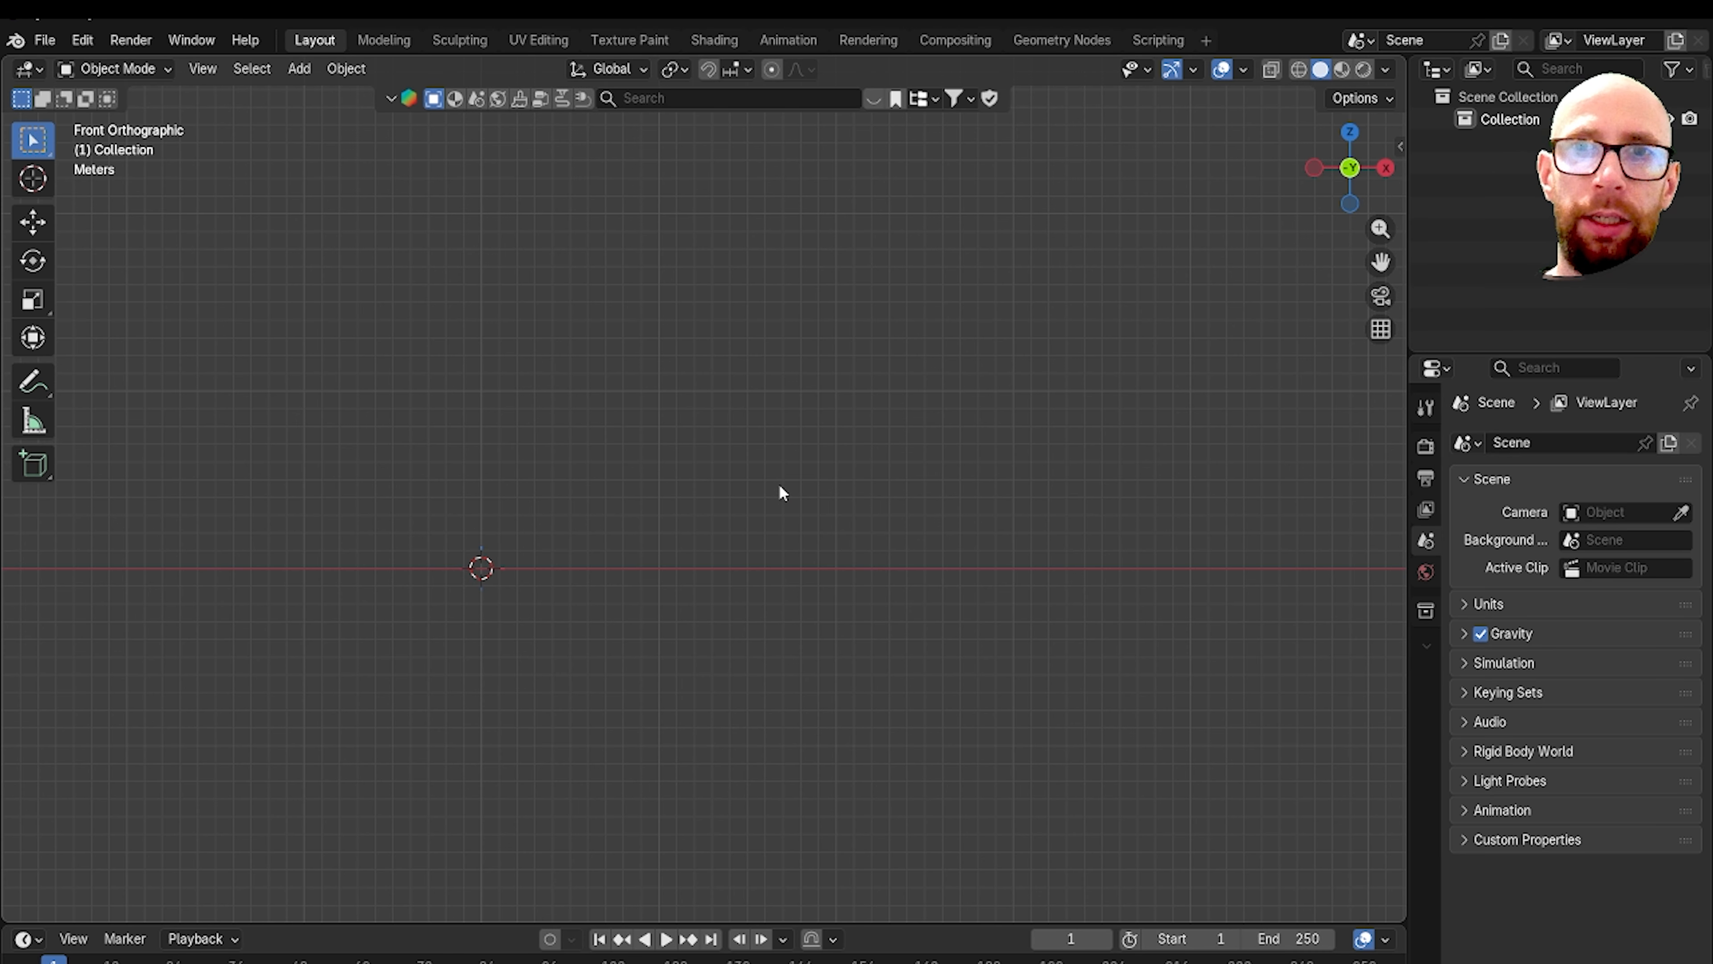
pyautogui.keyDown('shift'); pyautogui.moveTo(783, 513); pyautogui.dragTo(1064, 594, button='middle'); pyautogui.keyUp('shift')
pyautogui.hotkey('shift', 'a')
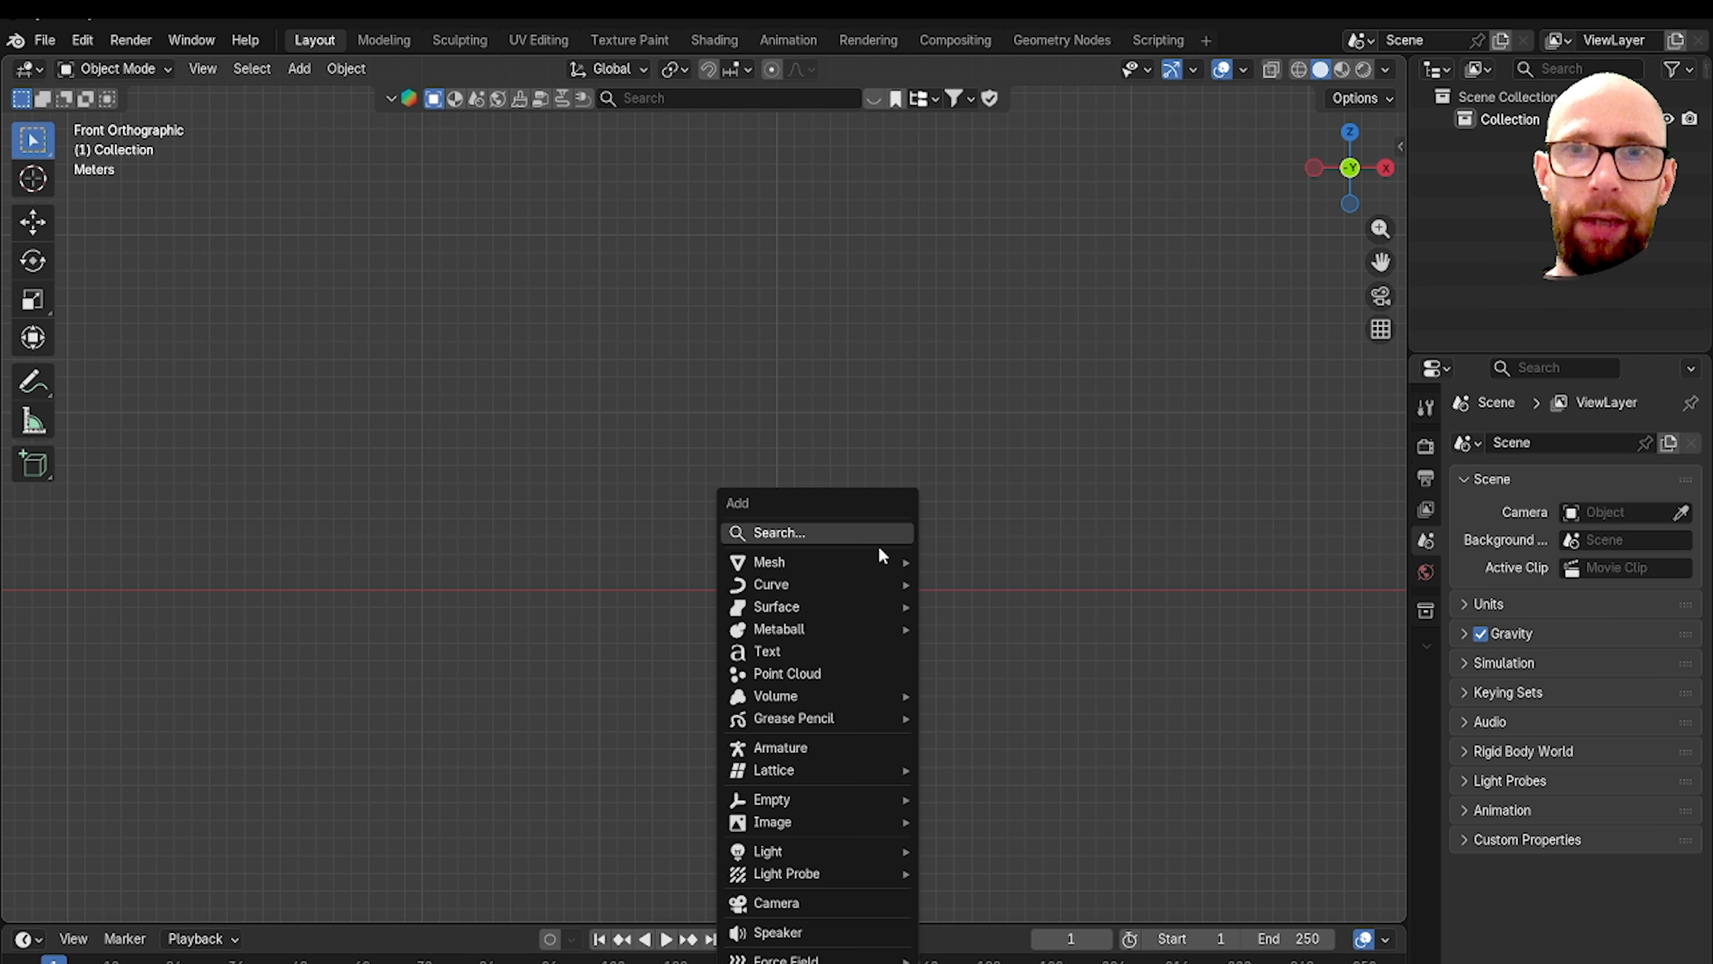
pyautogui.moveTo(816, 822)
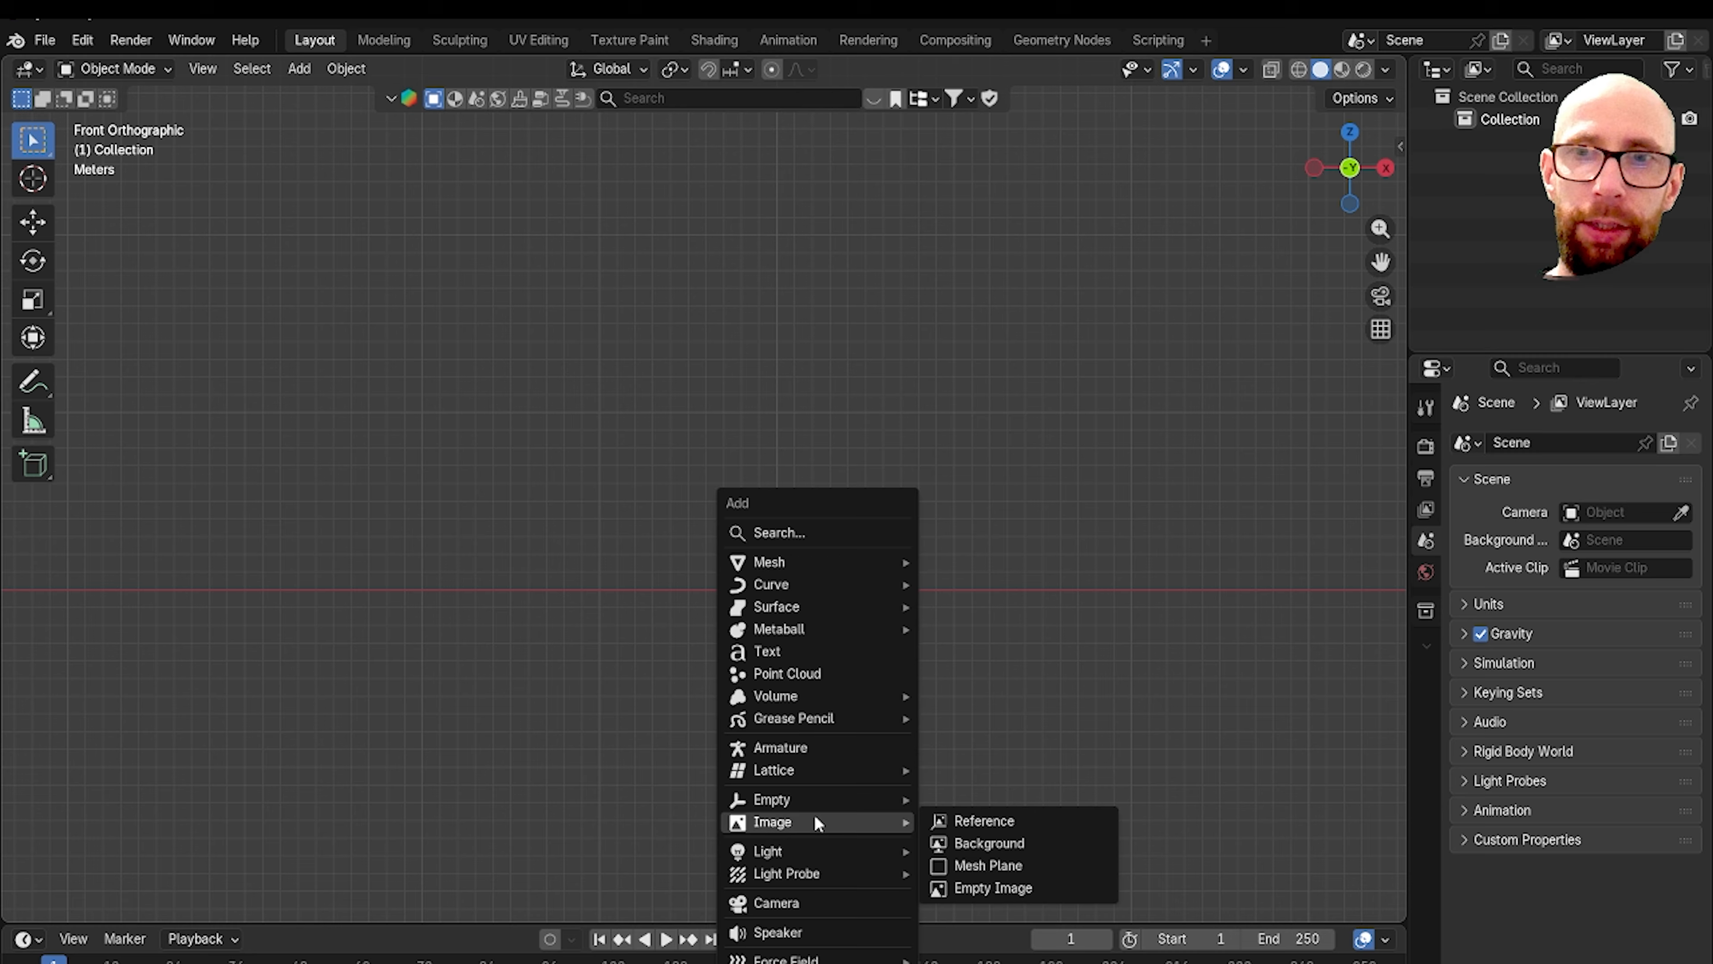
pyautogui.click(1036, 824)
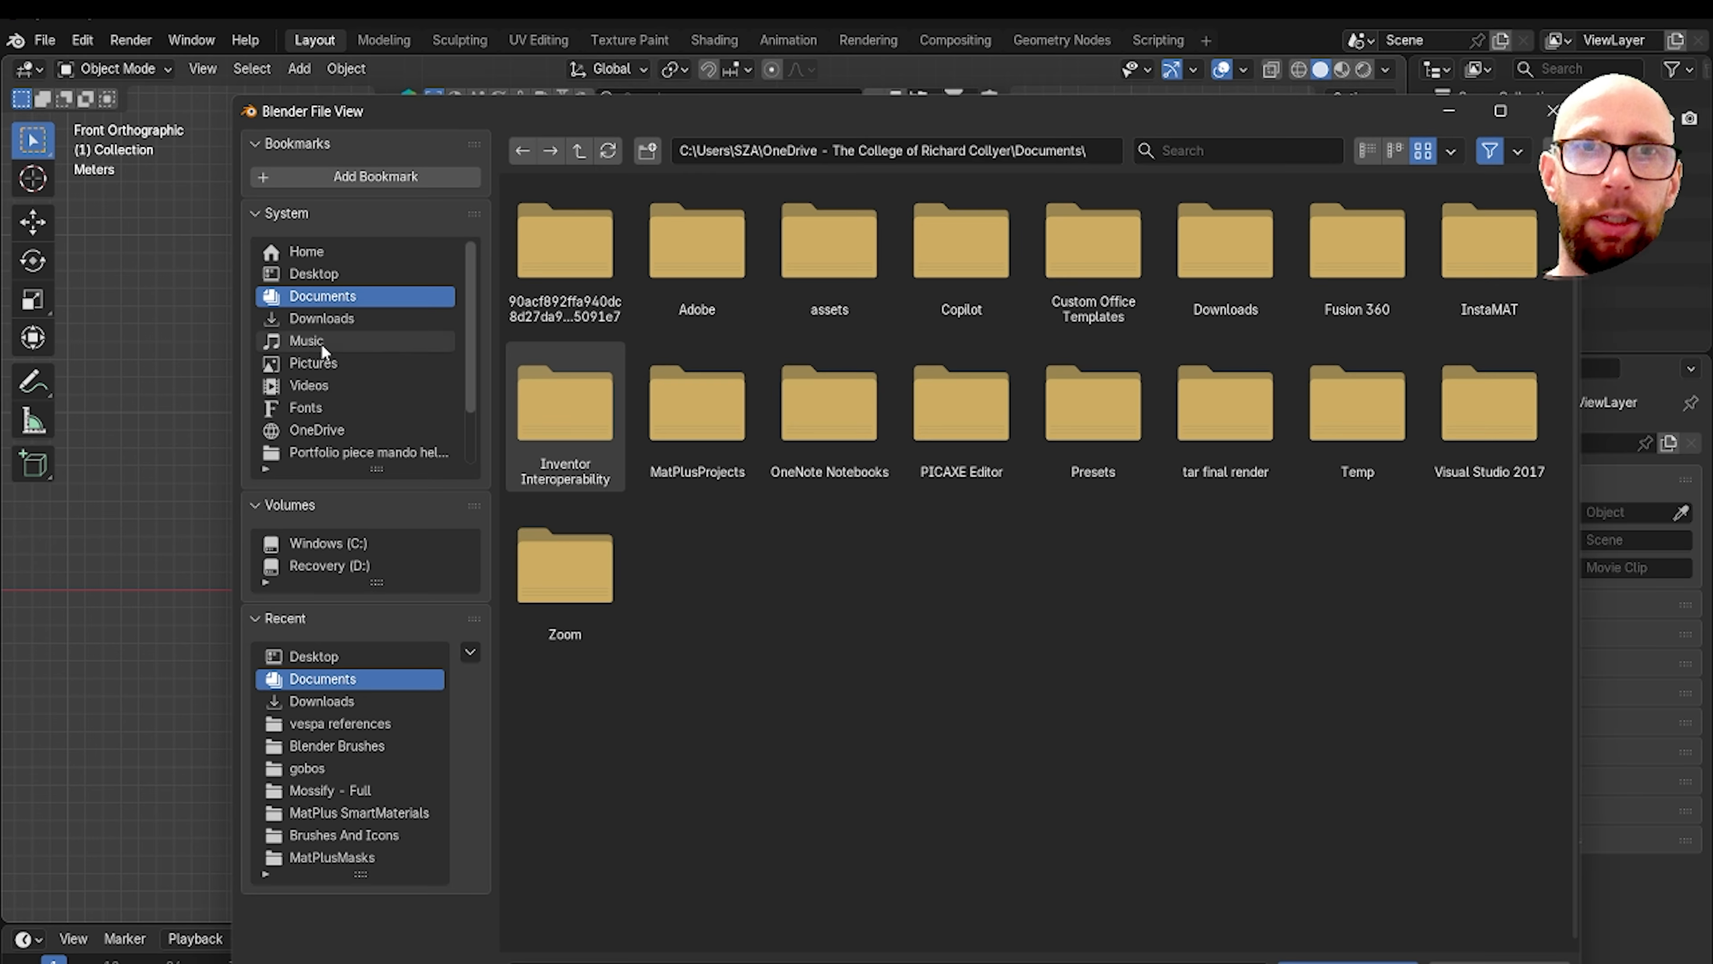
pyautogui.click(324, 272)
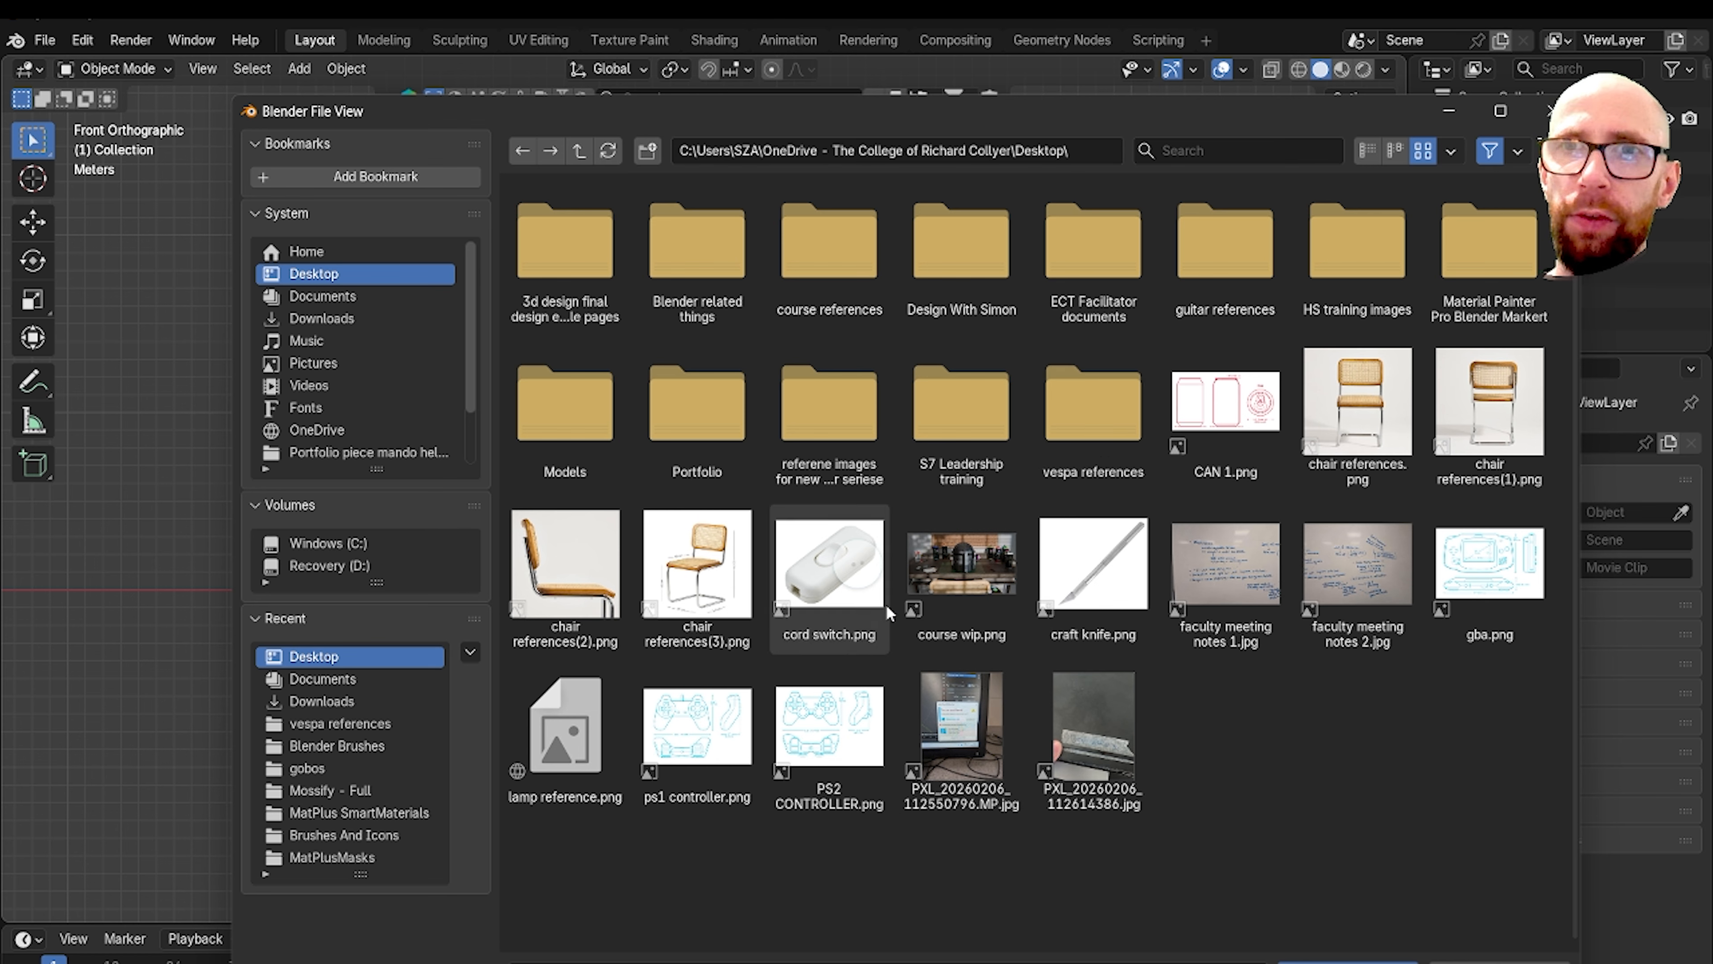
pyautogui.doubleClick(789, 271)
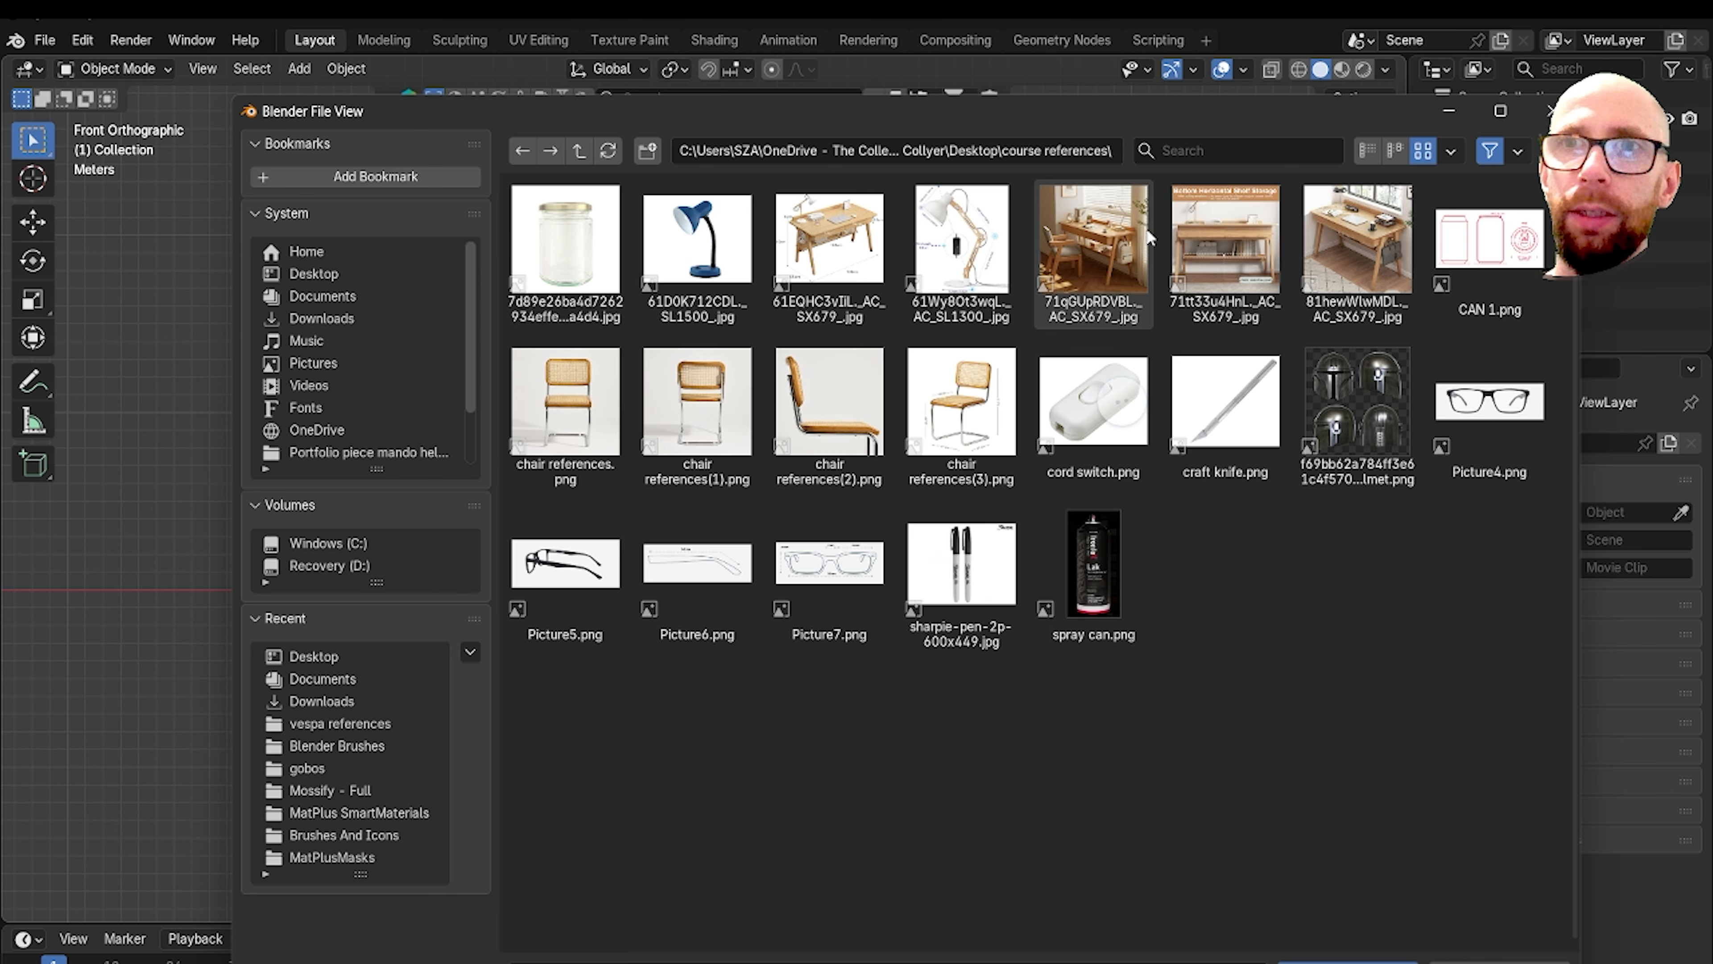
pyautogui.doubleClick(815, 249)
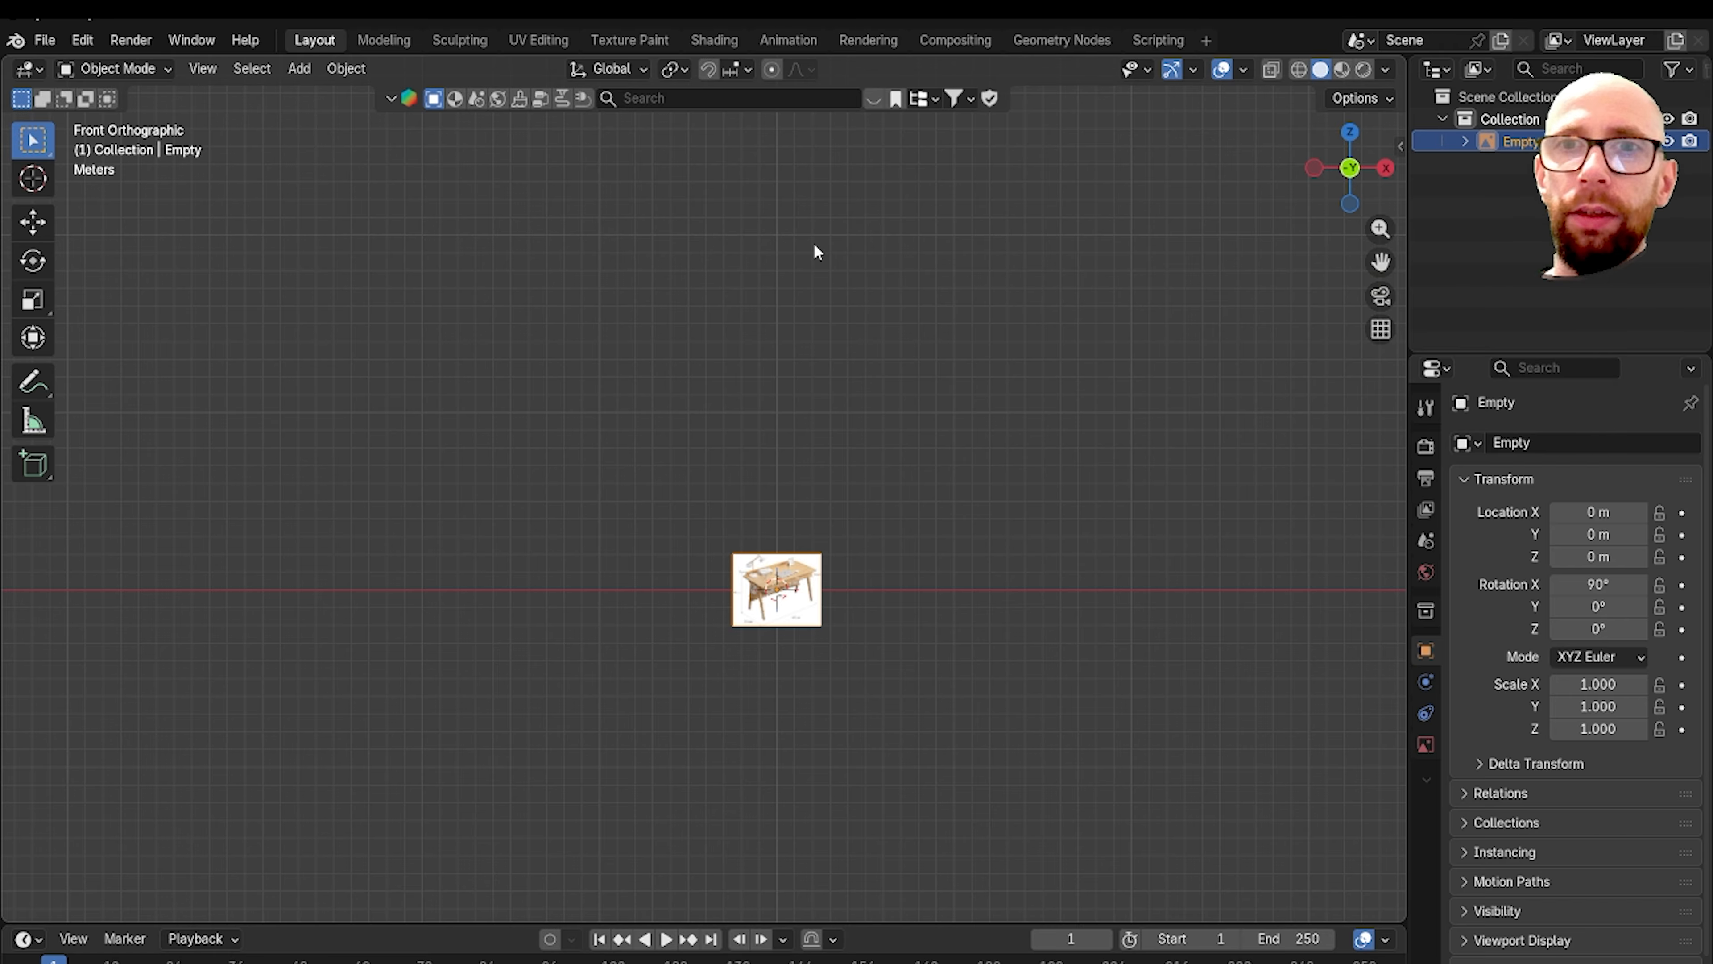
# Step: Move the dimensioned desk reference image away from the origin to about X -11.9 m, Z 4.4 m
pyautogui.scroll(10, 840, 420)
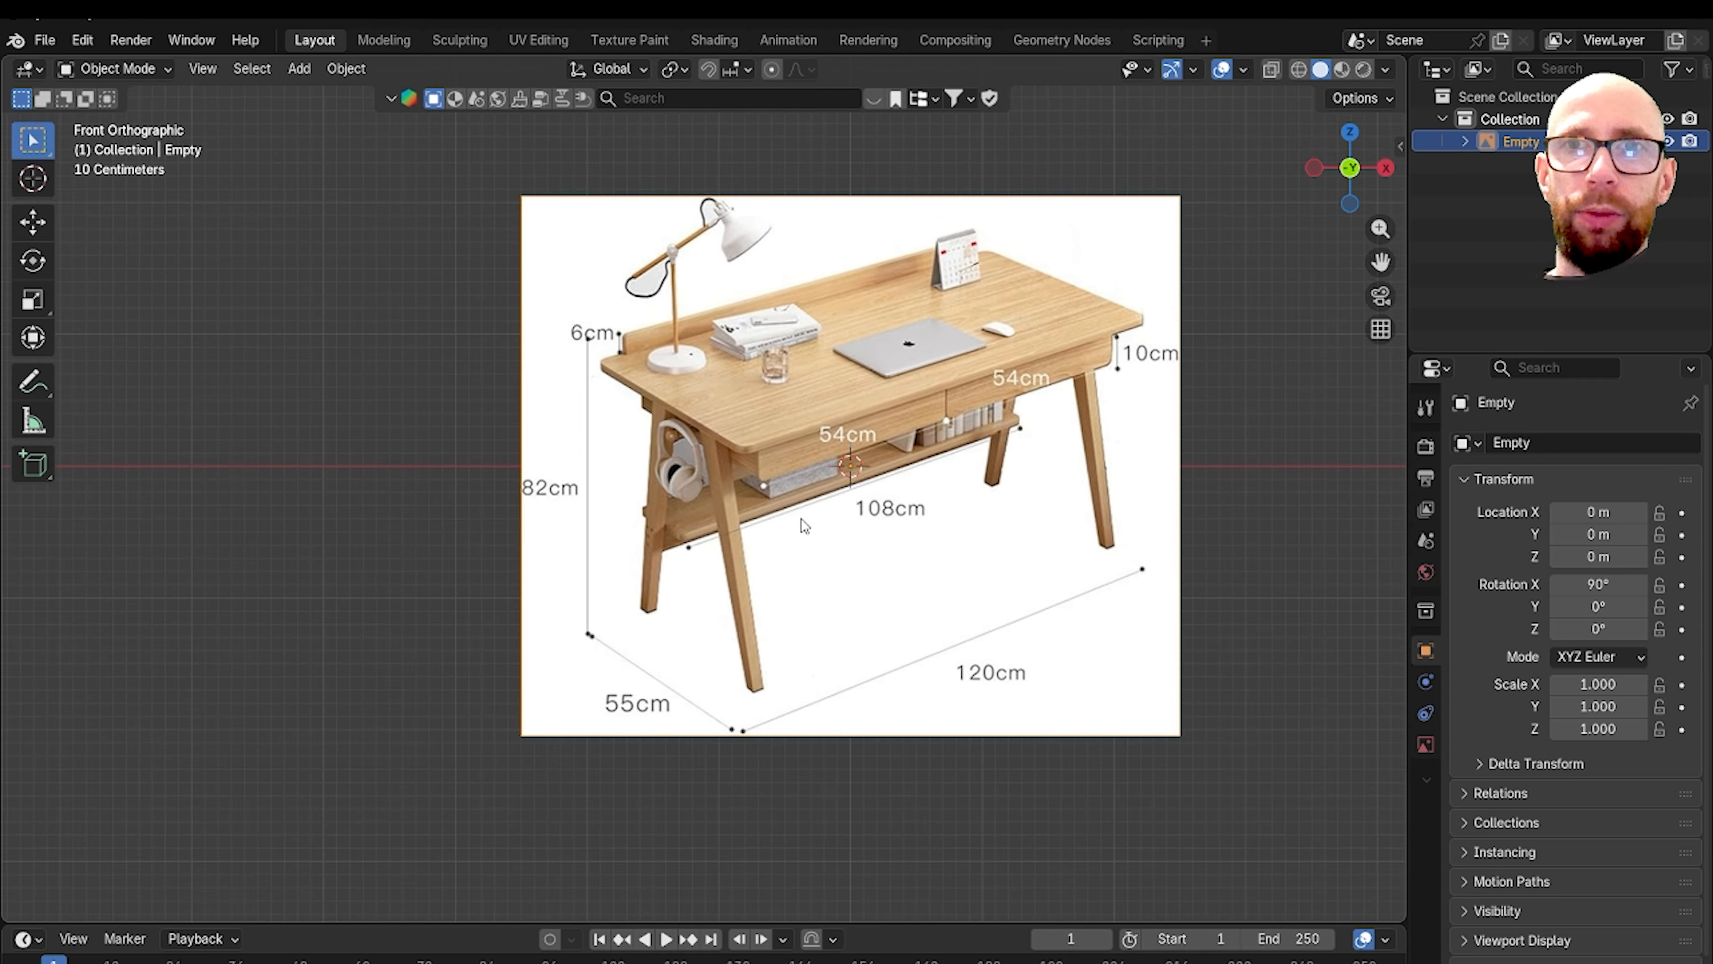
pyautogui.keyDown('shift'); pyautogui.moveTo(1009, 463); pyautogui.dragTo(912, 438, button='middle'); pyautogui.keyUp('shift')
pyautogui.scroll(-8, 663, 505)
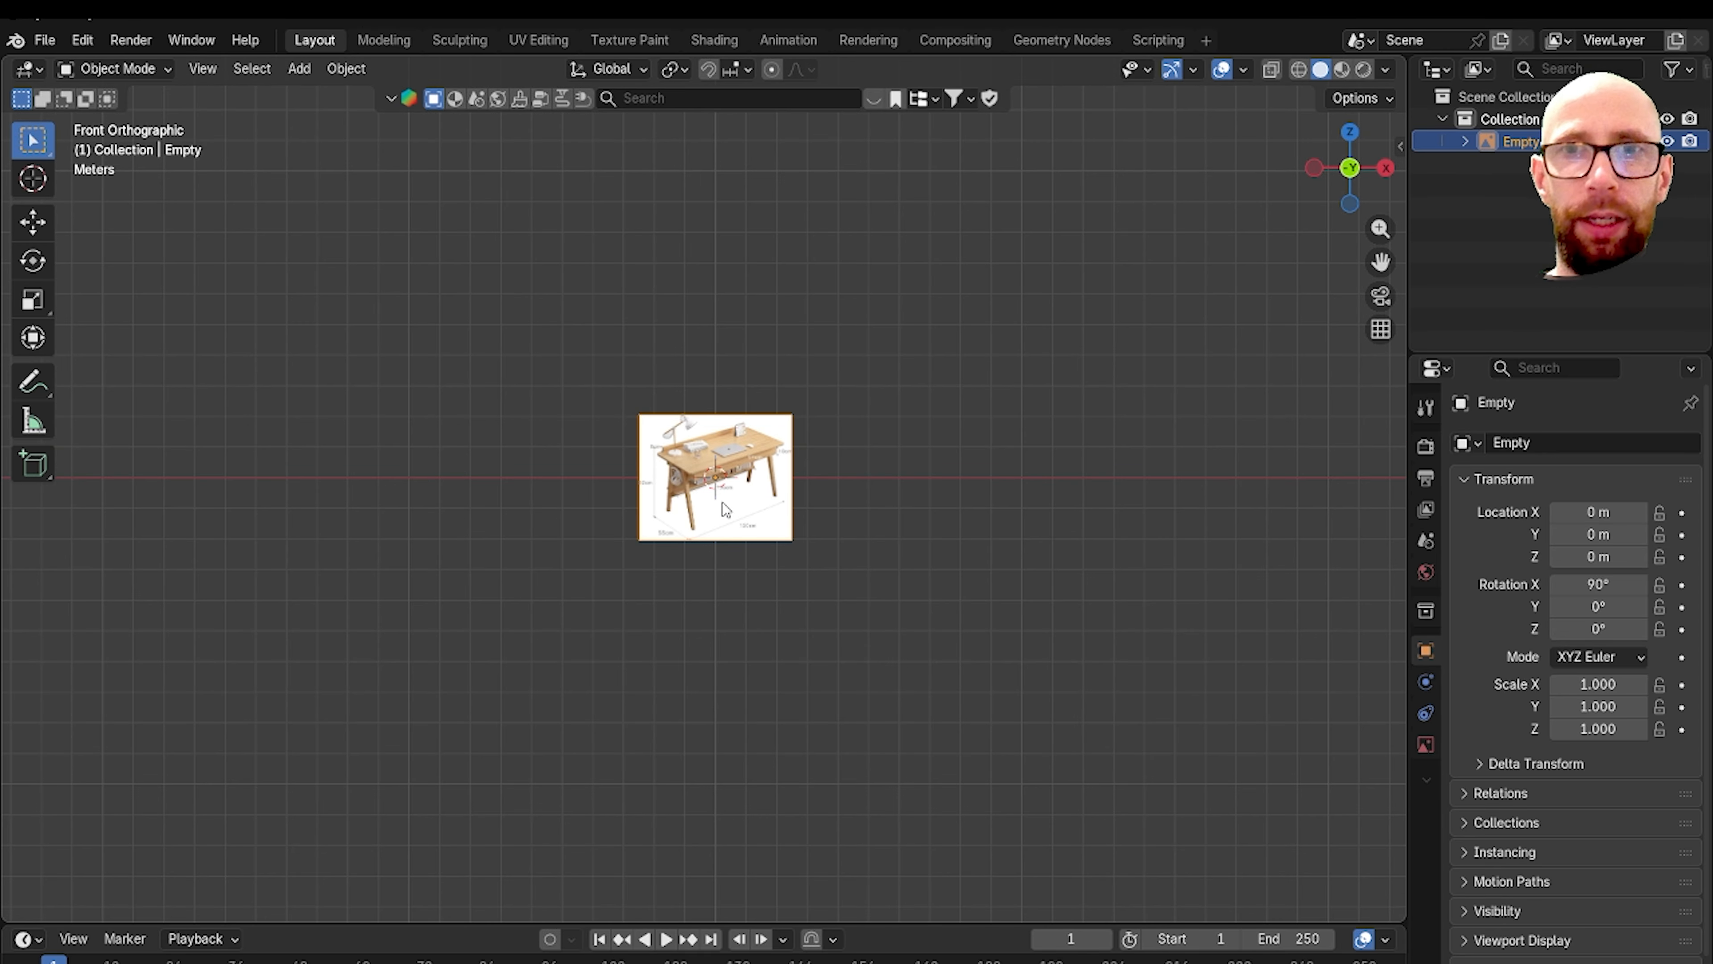
pyautogui.press('g')
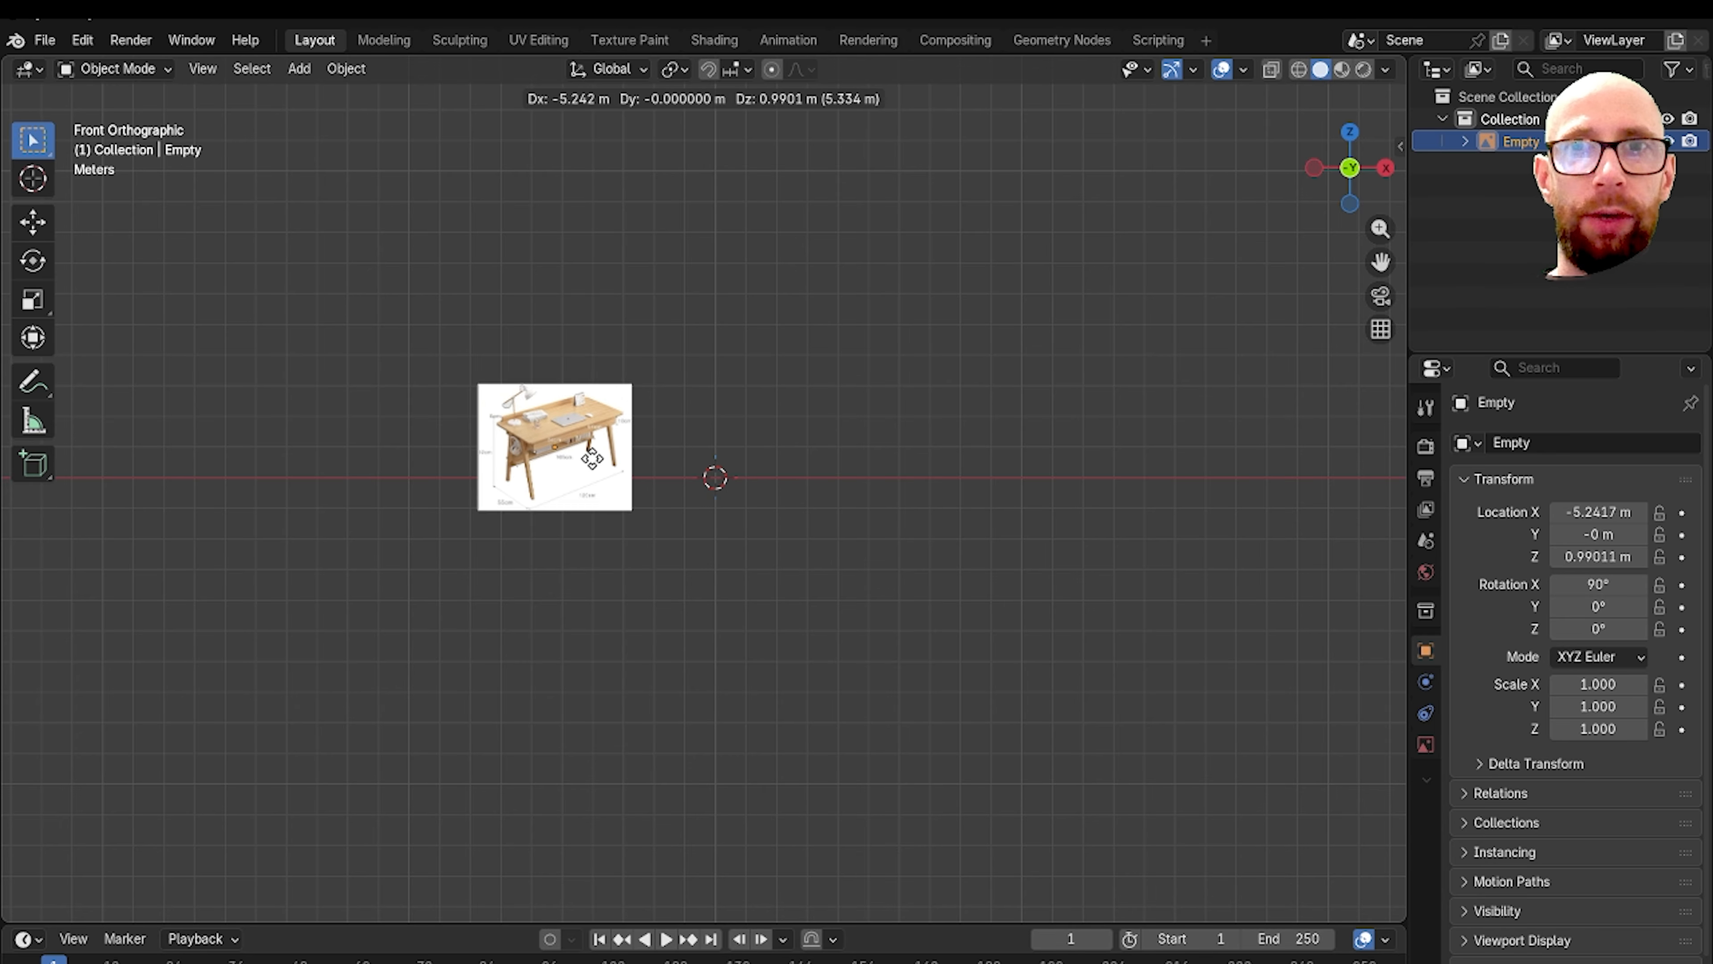
pyautogui.click(356, 369)
# Step: In front view, add the shelf-storage desk reference image 71tt33u4HnL._AC_SX679_.jpg and move it to about X -4.7 m, Z 7.4 m
pyautogui.moveTo(757, 503); pyautogui.dragTo(726, 531, button='middle')
pyautogui.scroll(4, 776, 535)
pyautogui.scroll(3, 725, 533)
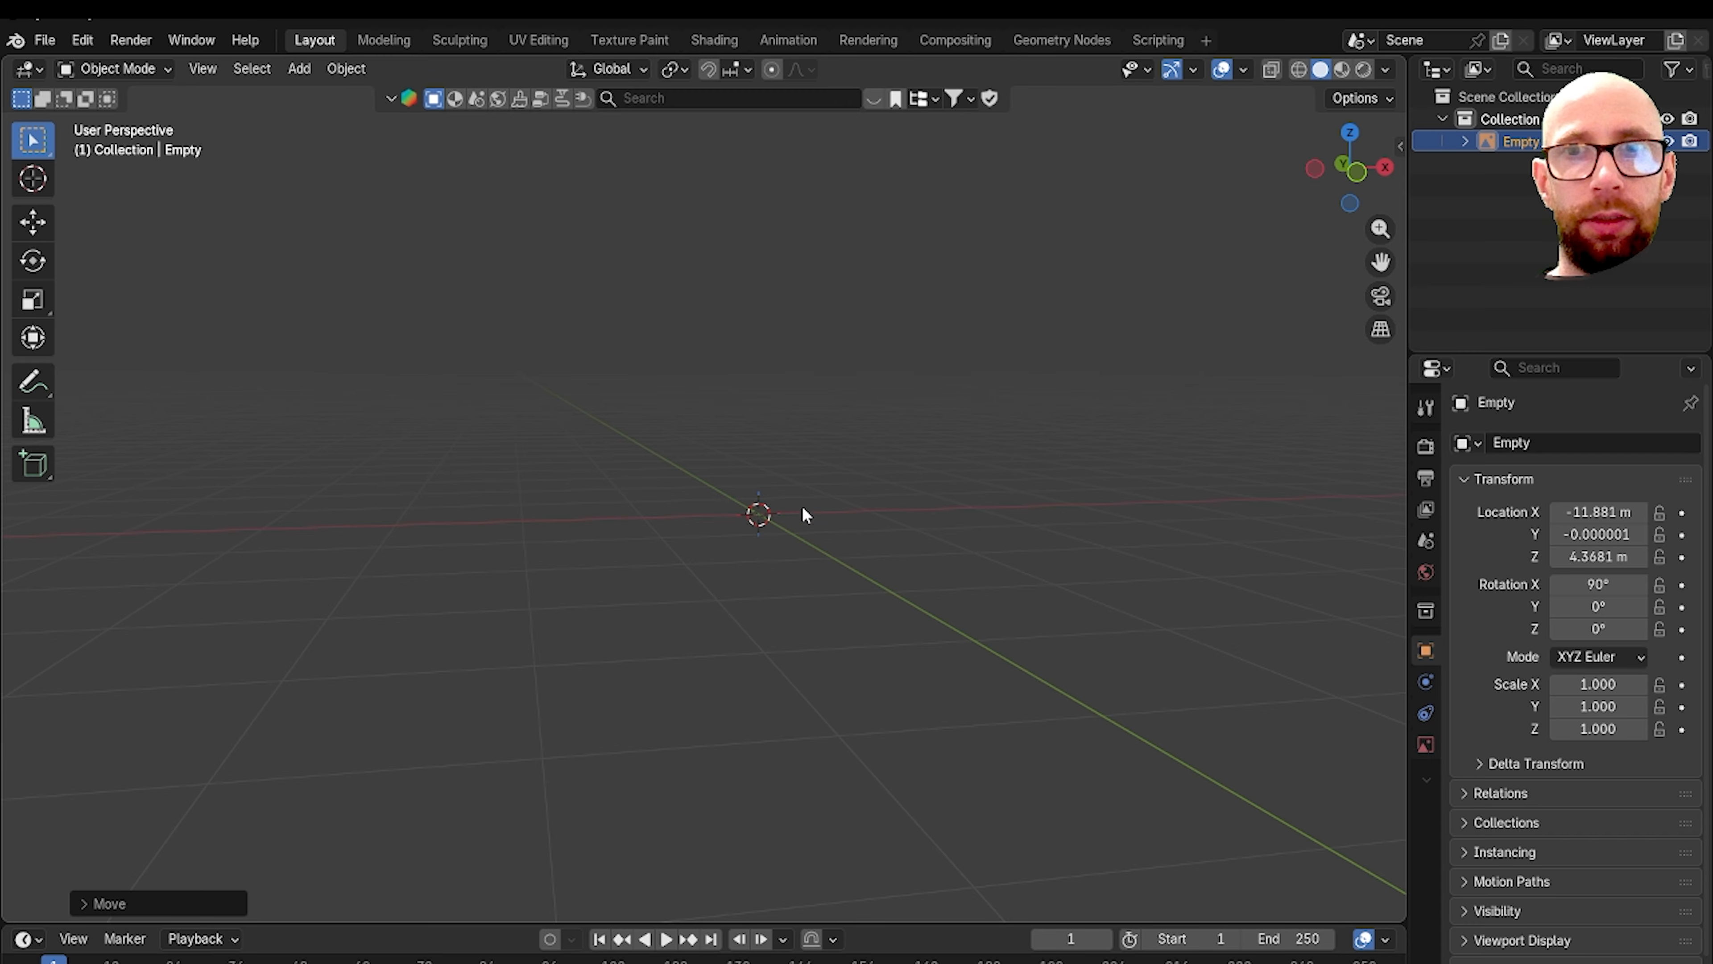
pyautogui.scroll(-3, 797, 523)
pyautogui.moveTo(767, 522); pyautogui.dragTo(725, 471, button='middle')
pyautogui.press('`')
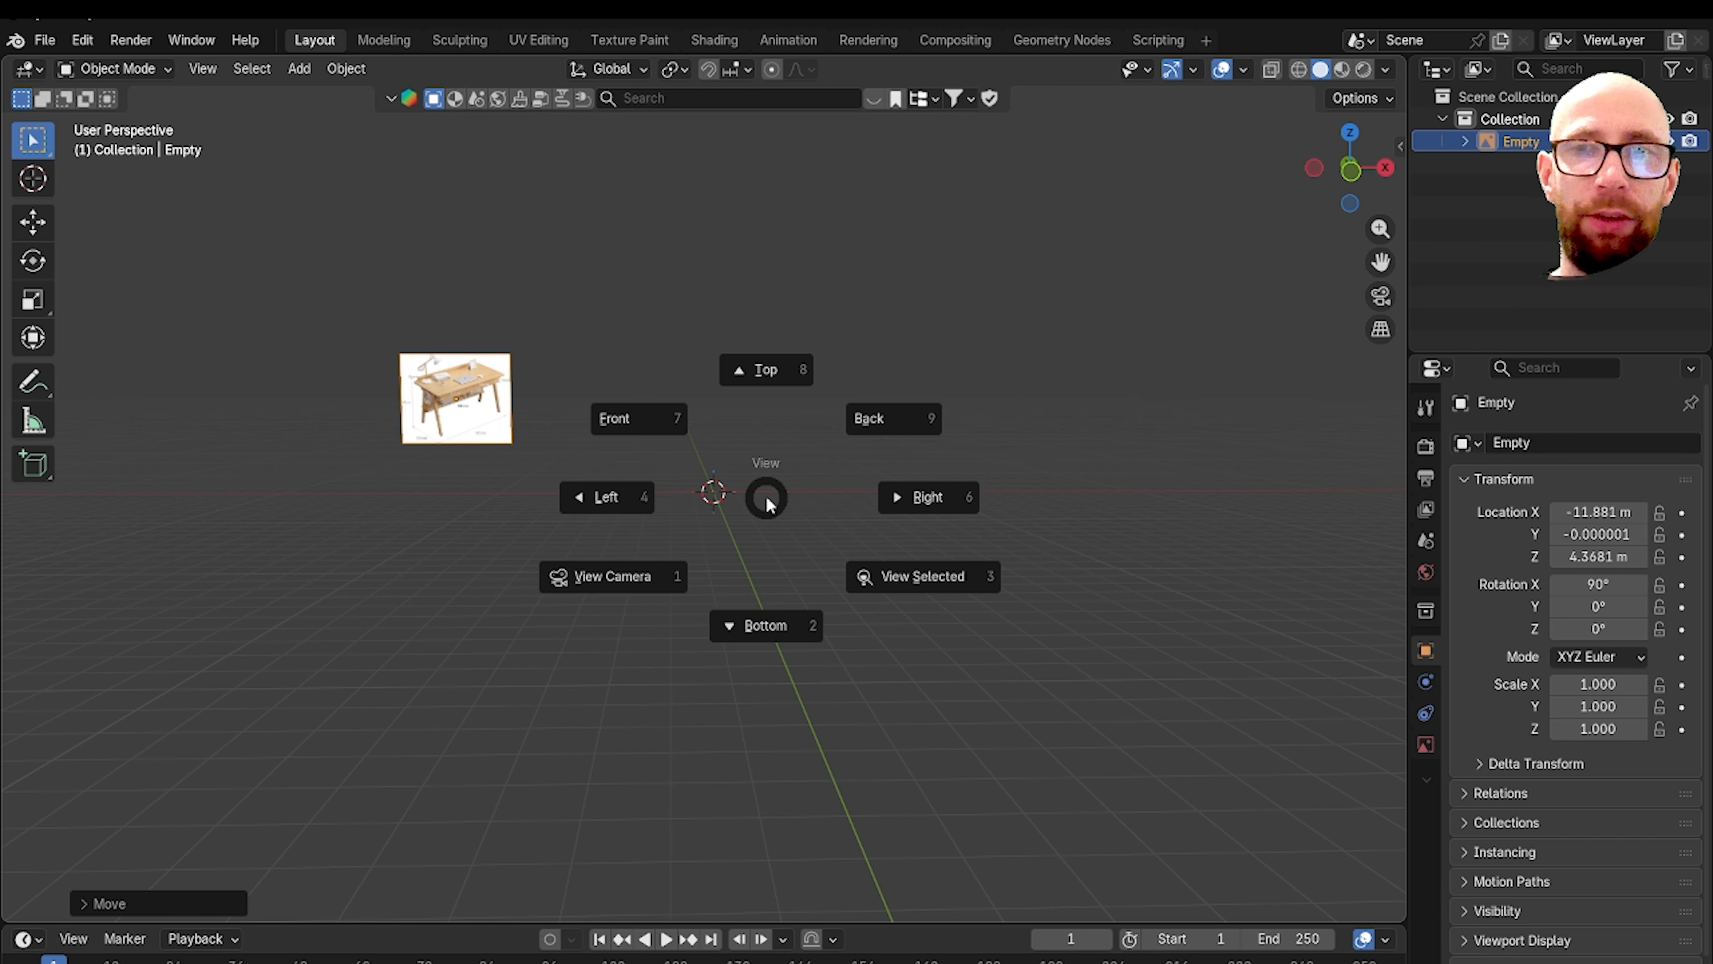
pyautogui.click(633, 466)
pyautogui.hotkey('shift', 'a')
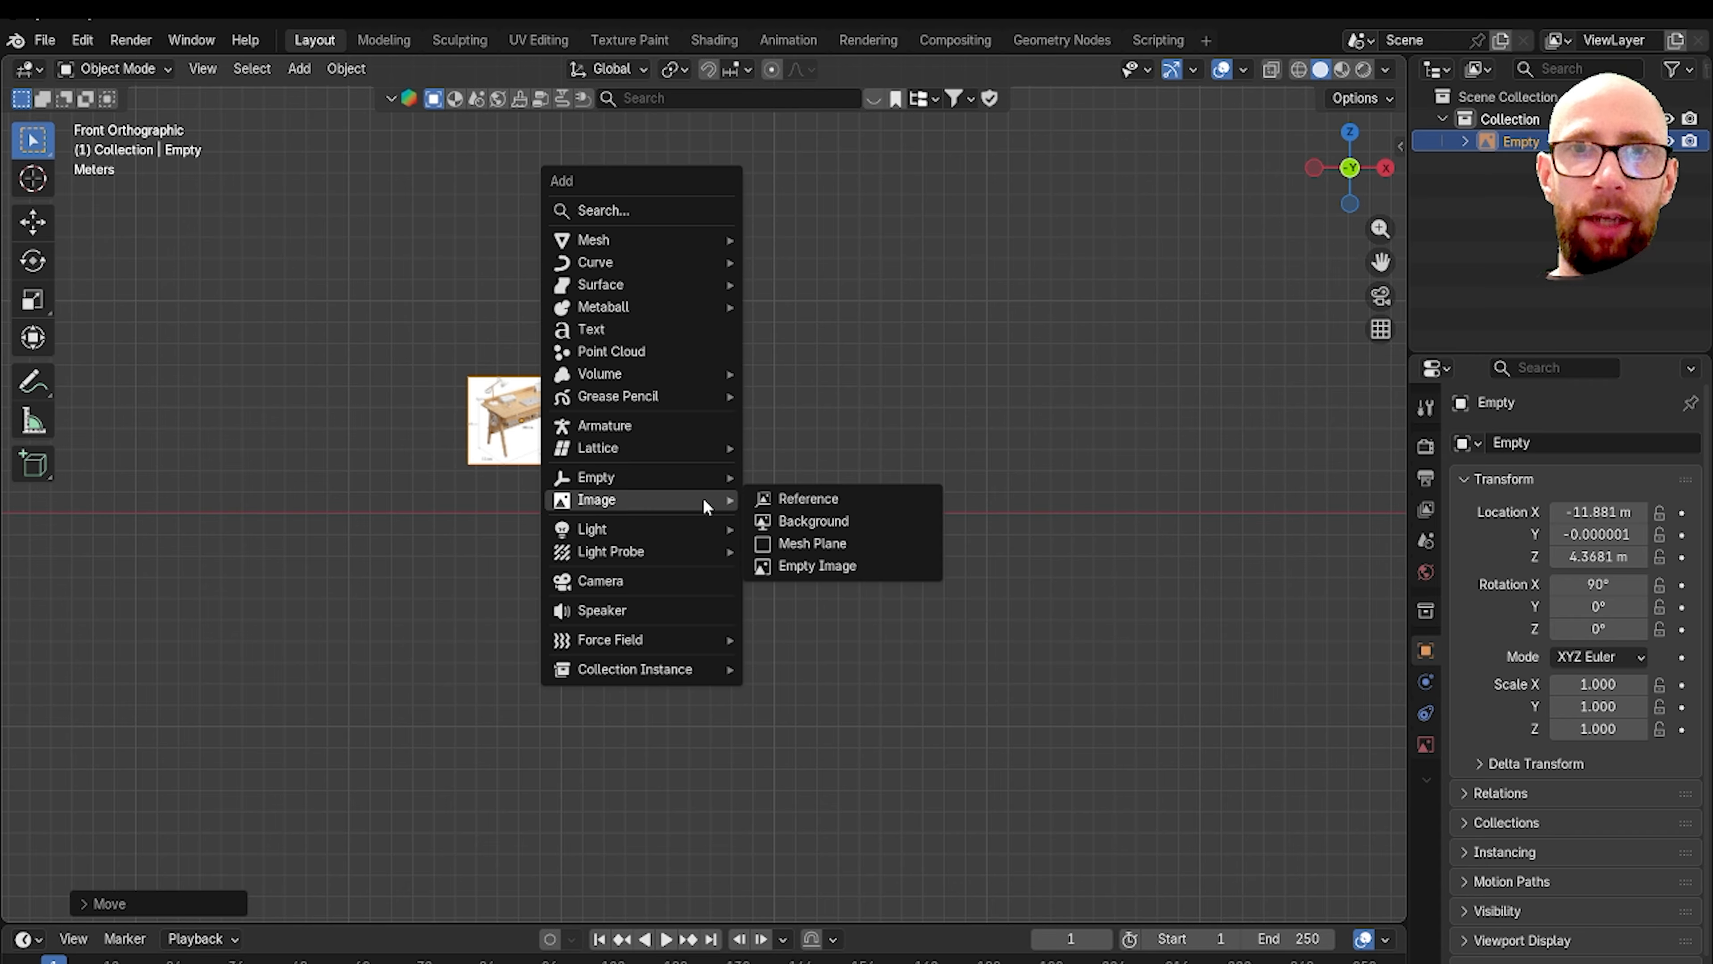
pyautogui.click(781, 499)
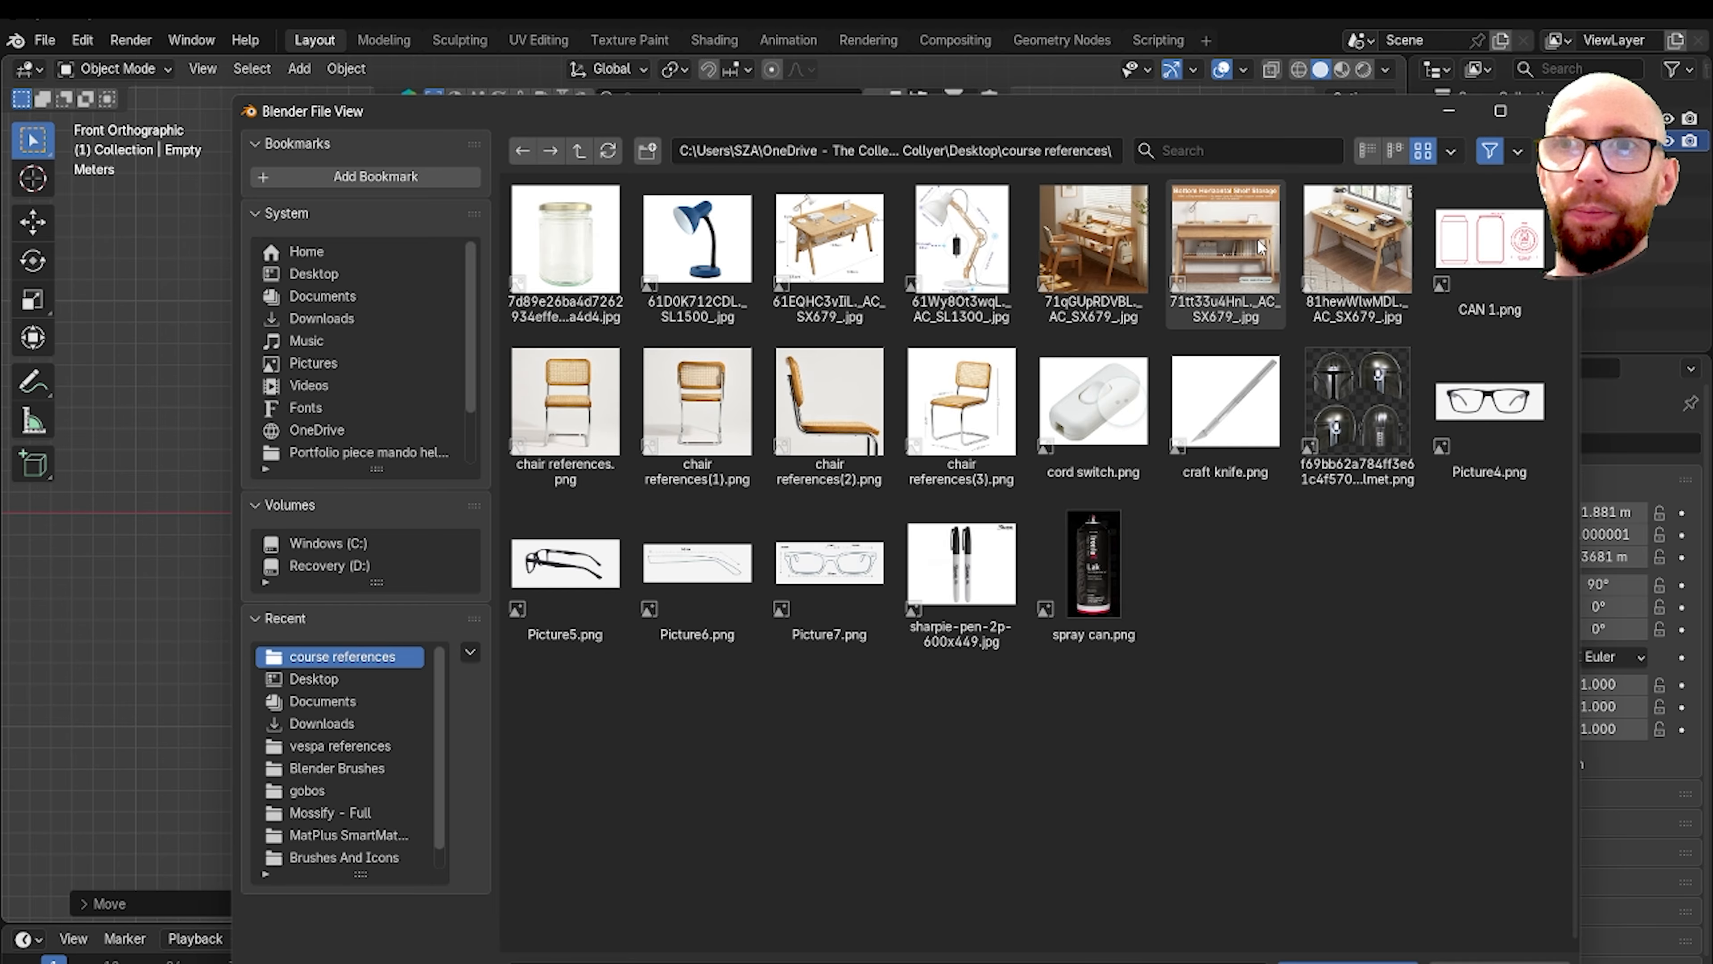
pyautogui.doubleClick(1201, 232)
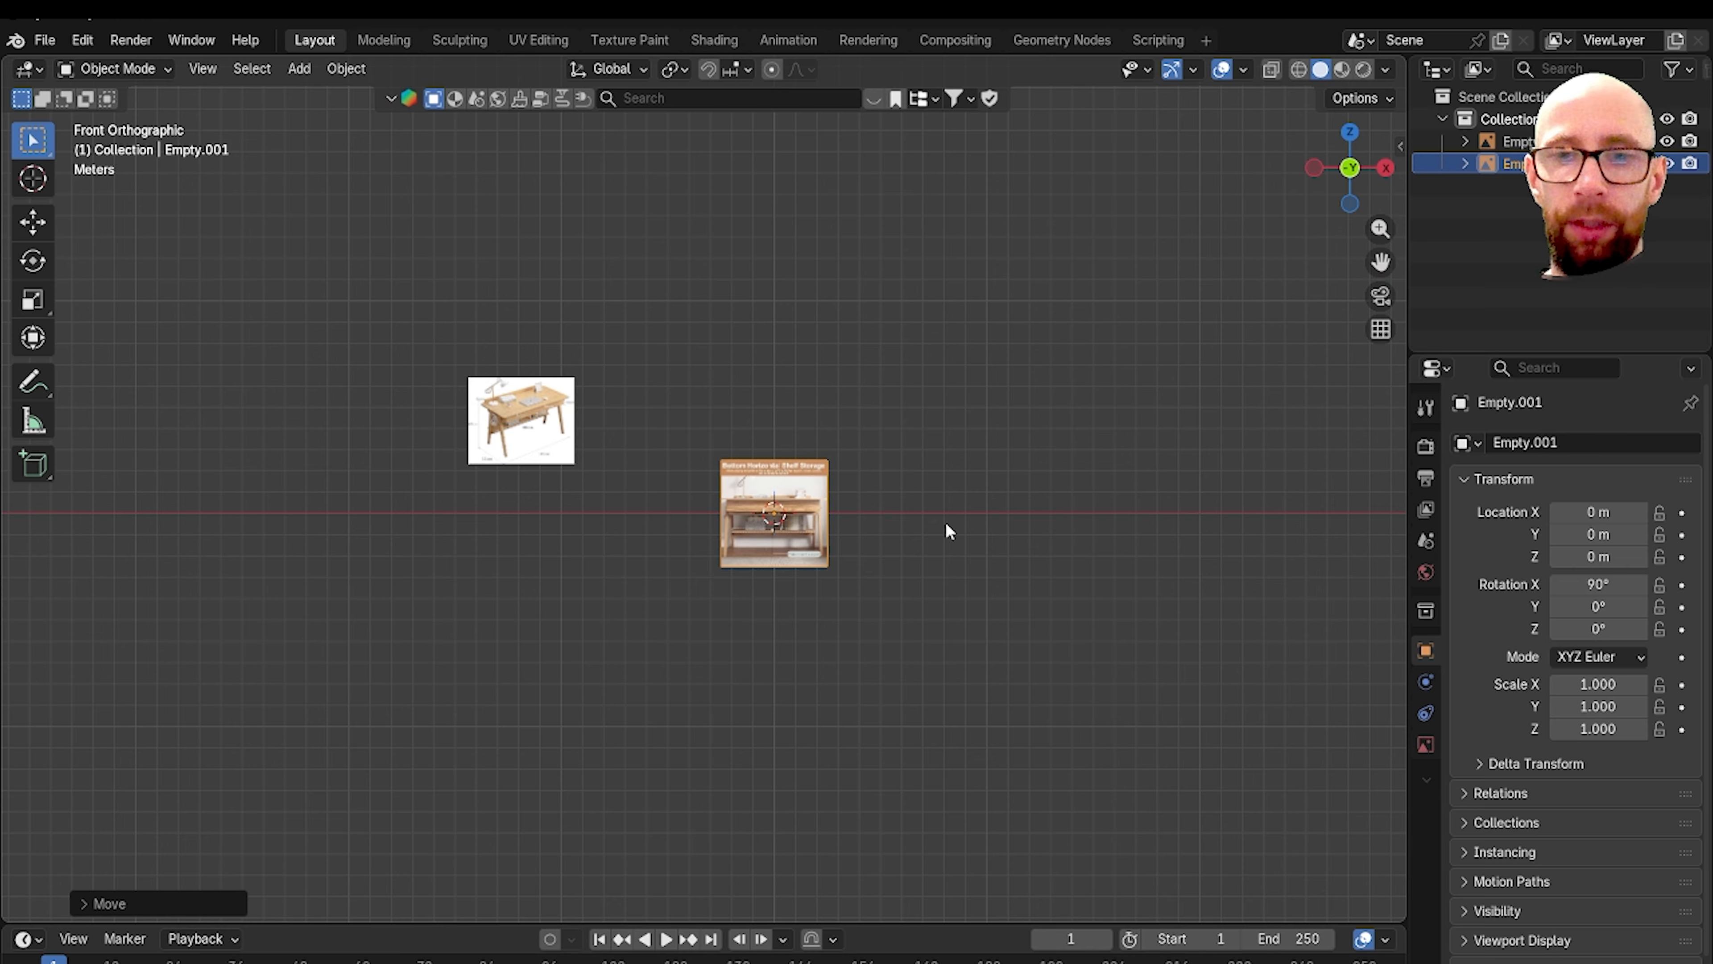
pyautogui.press('g')
pyautogui.click(791, 404)
# Step: Add the desk-and-chair photo 71qGUpRDVBL._AC_SX679_.jpg as a third reference image and place it above and to the right of the origin
pyautogui.hotkey('shift', 'a')
pyautogui.moveTo(928, 535)
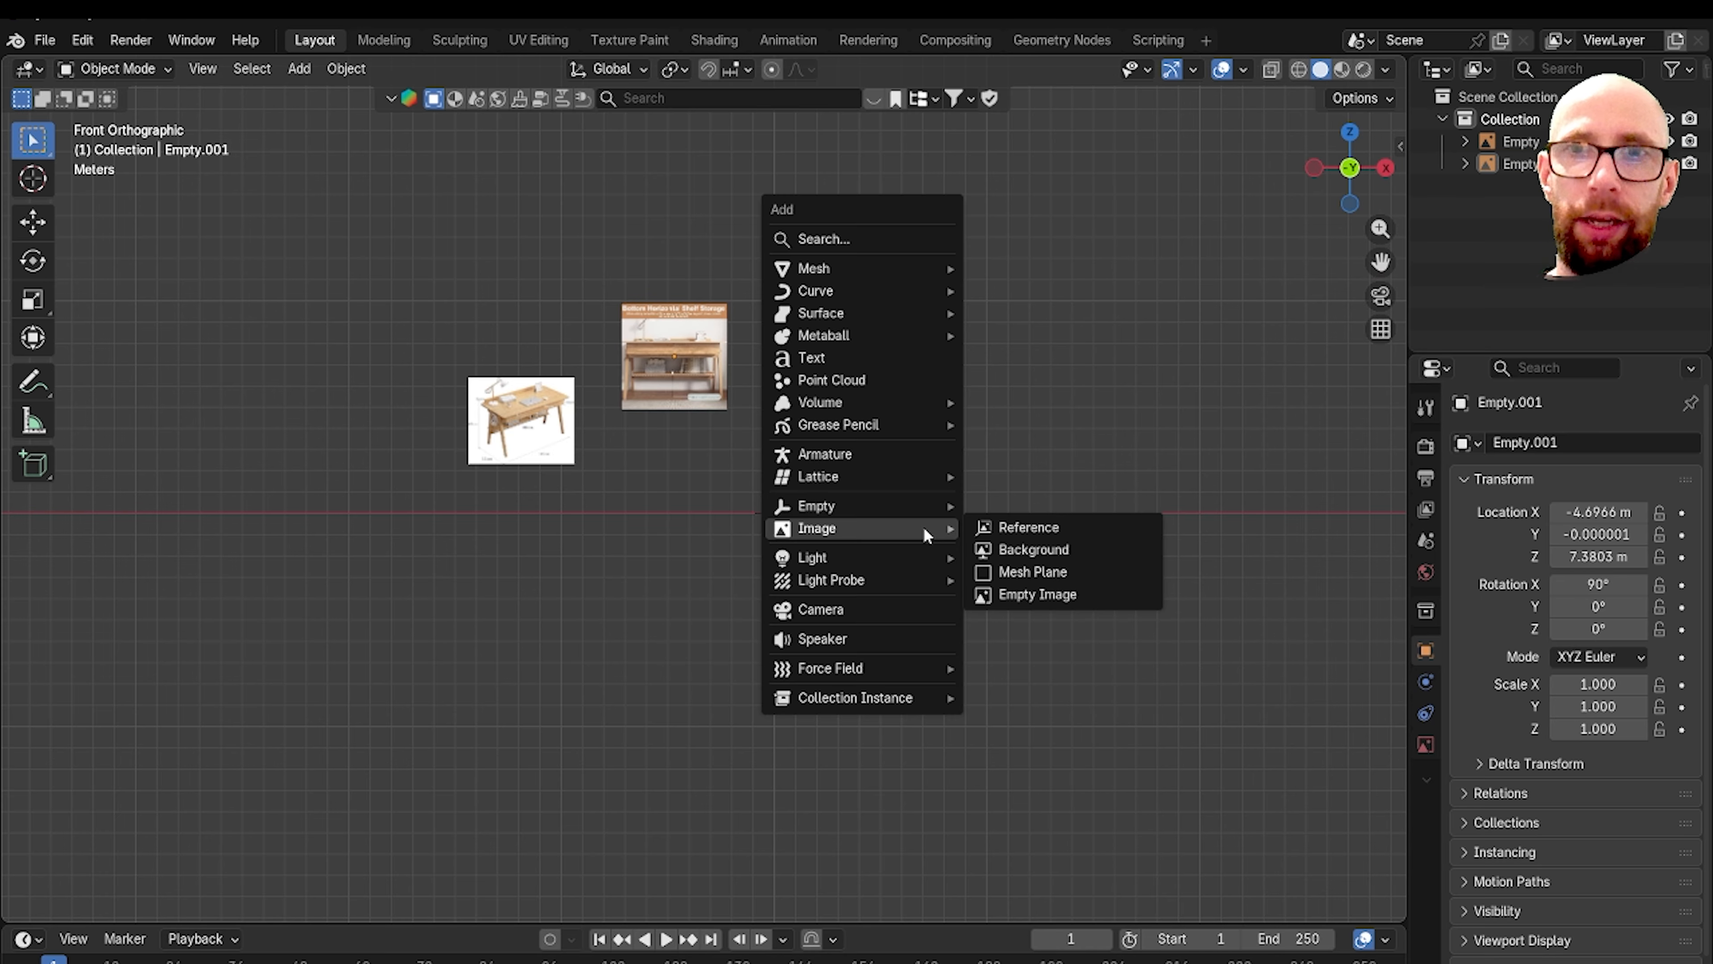
pyautogui.click(1027, 527)
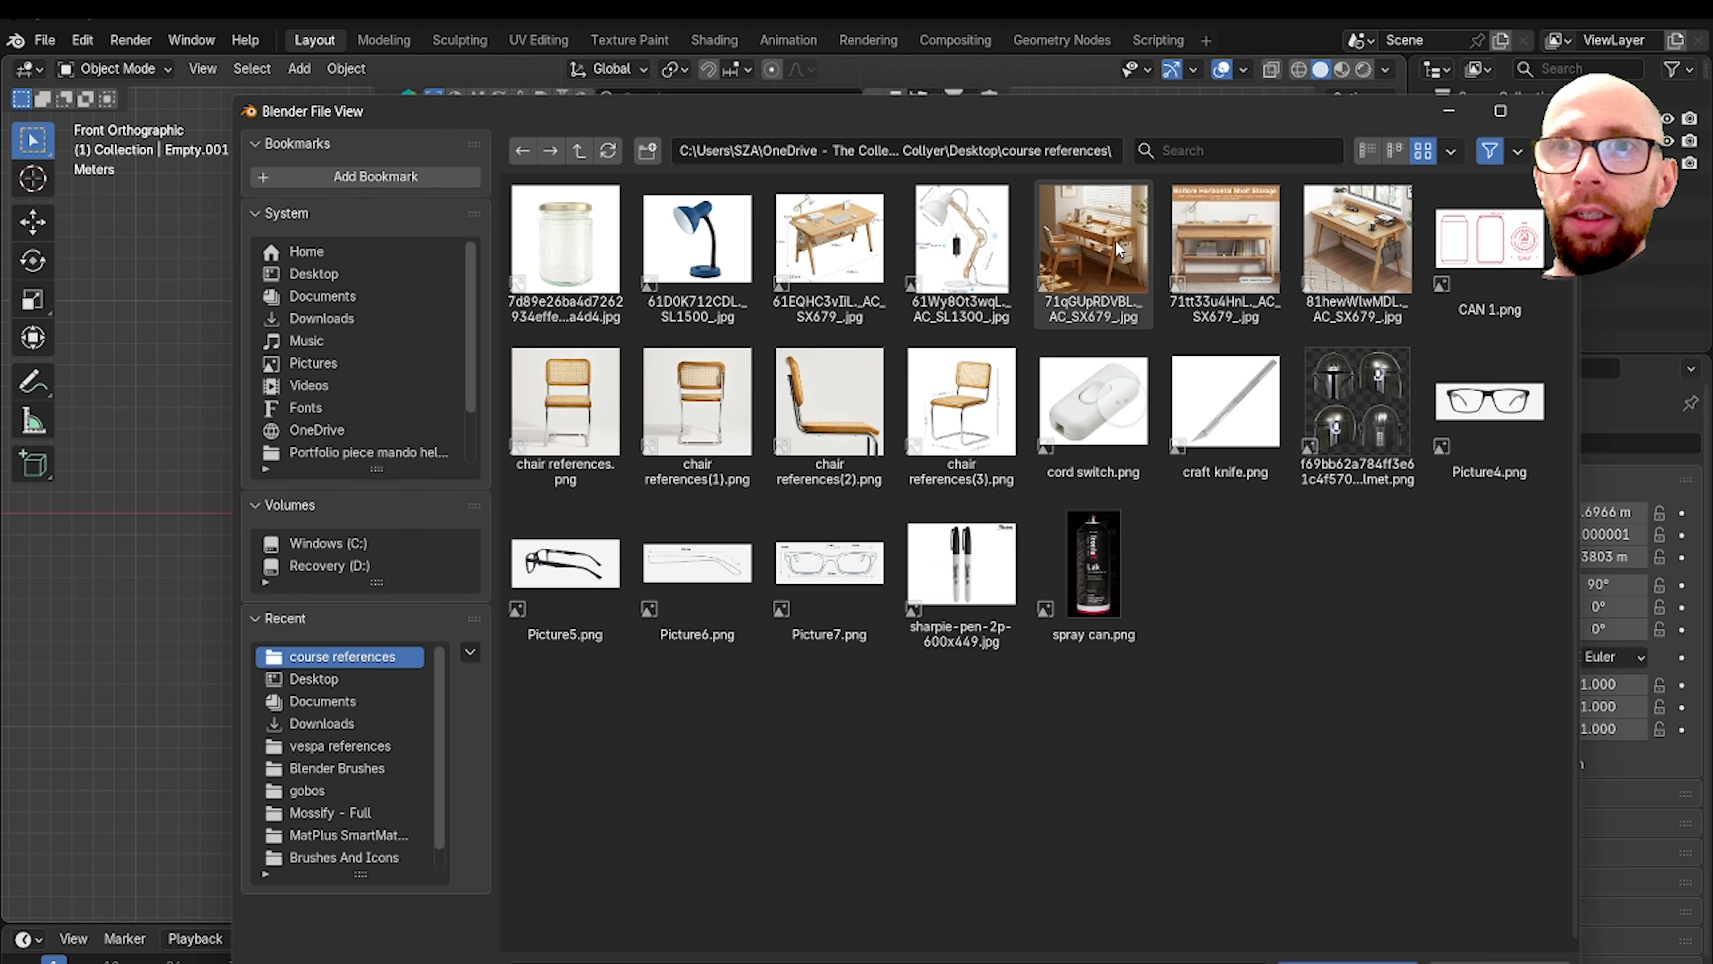
pyautogui.doubleClick(1097, 250)
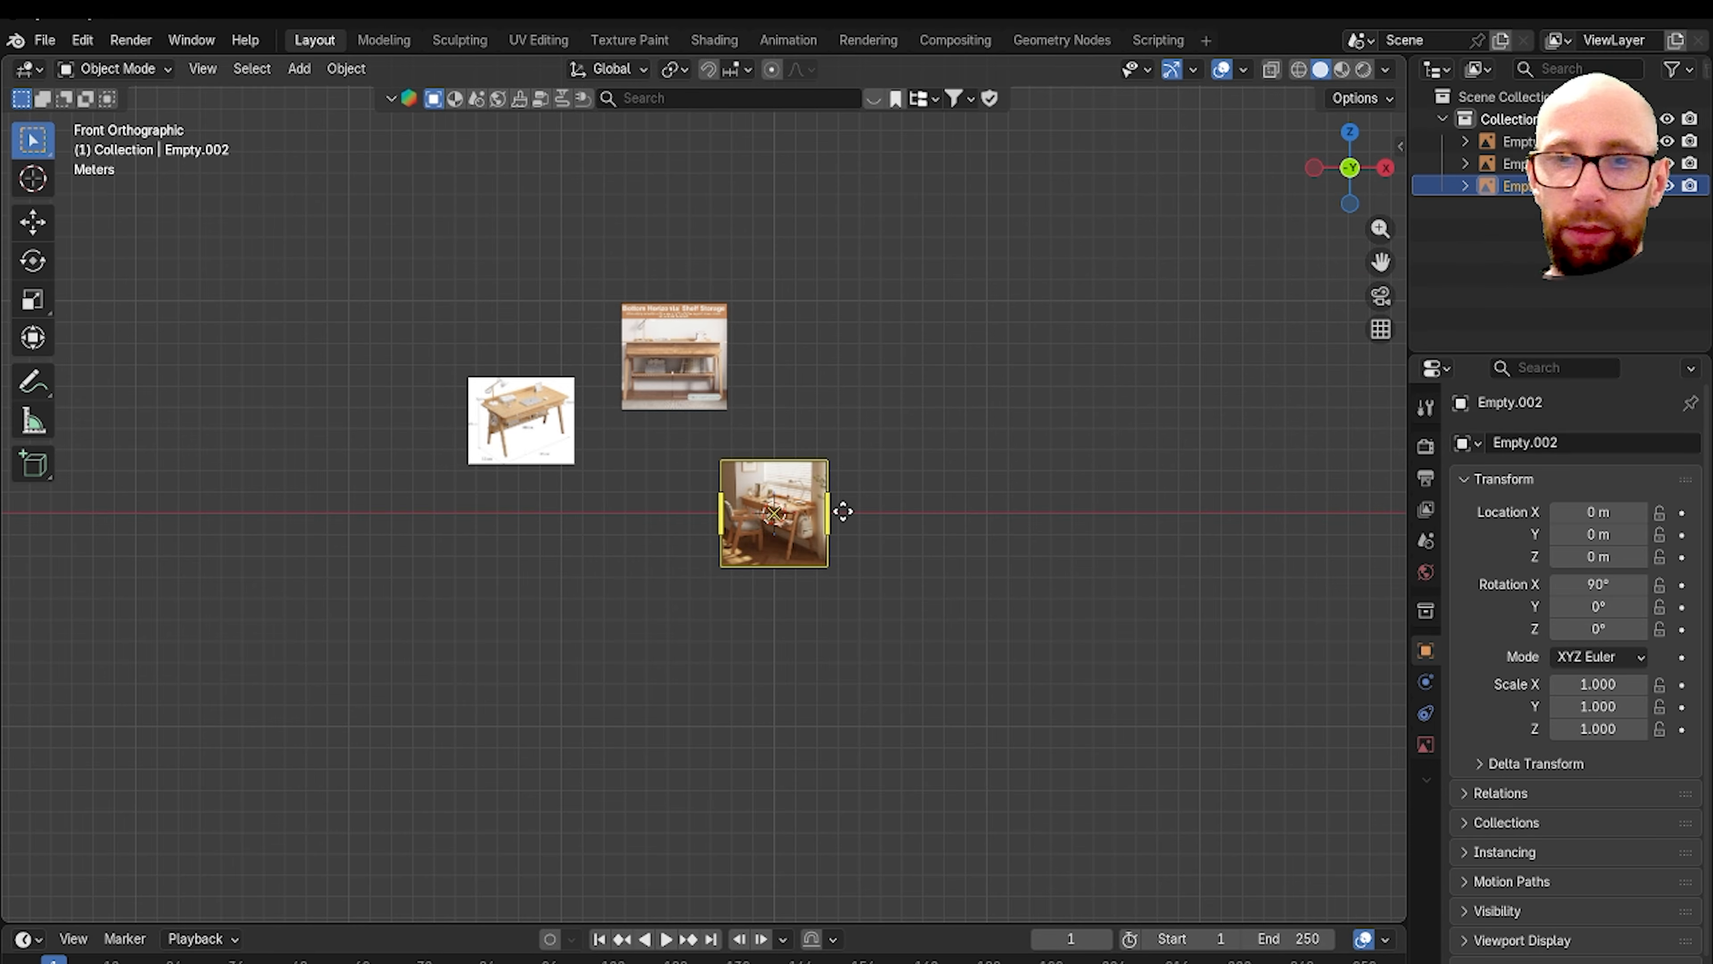
pyautogui.press('g')
pyautogui.click(1005, 422)
# Step: Enable opacity on the dimensioned desk reference image and lower it so the image is semi-transparent
pyautogui.keyDown('shift'); pyautogui.moveTo(815, 558); pyautogui.dragTo(937, 562, button='middle'); pyautogui.keyUp('shift')
pyautogui.scroll(3, 945, 573)
pyautogui.click(683, 467)
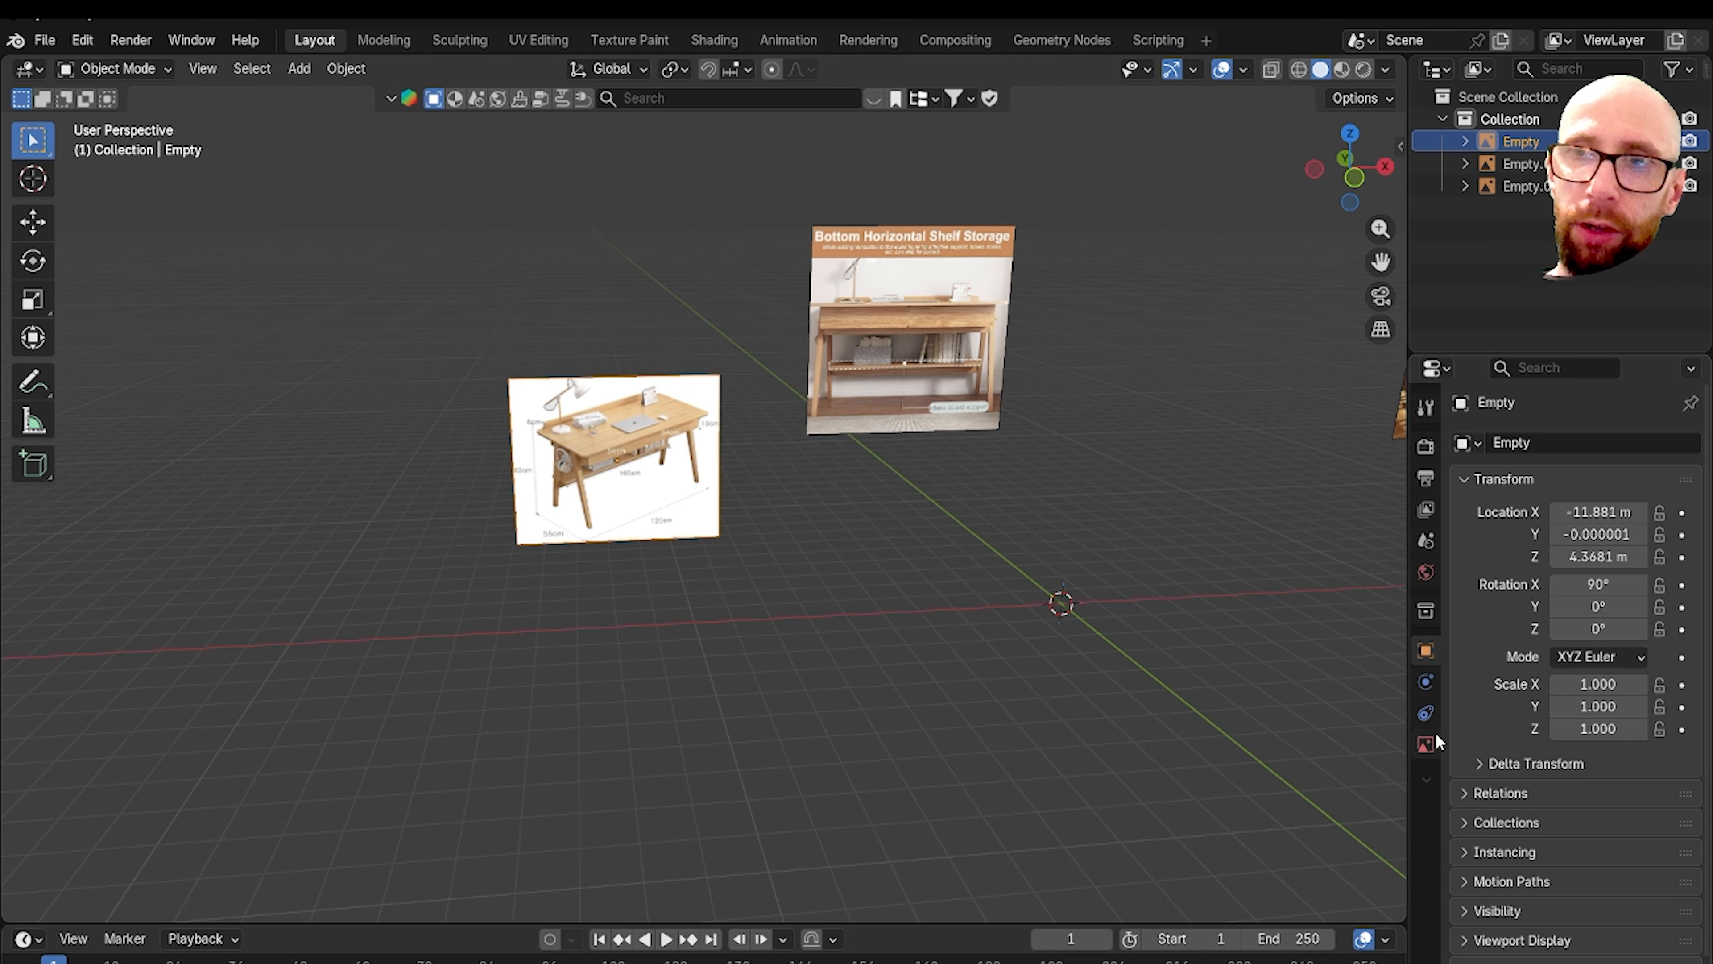
pyautogui.click(1428, 744)
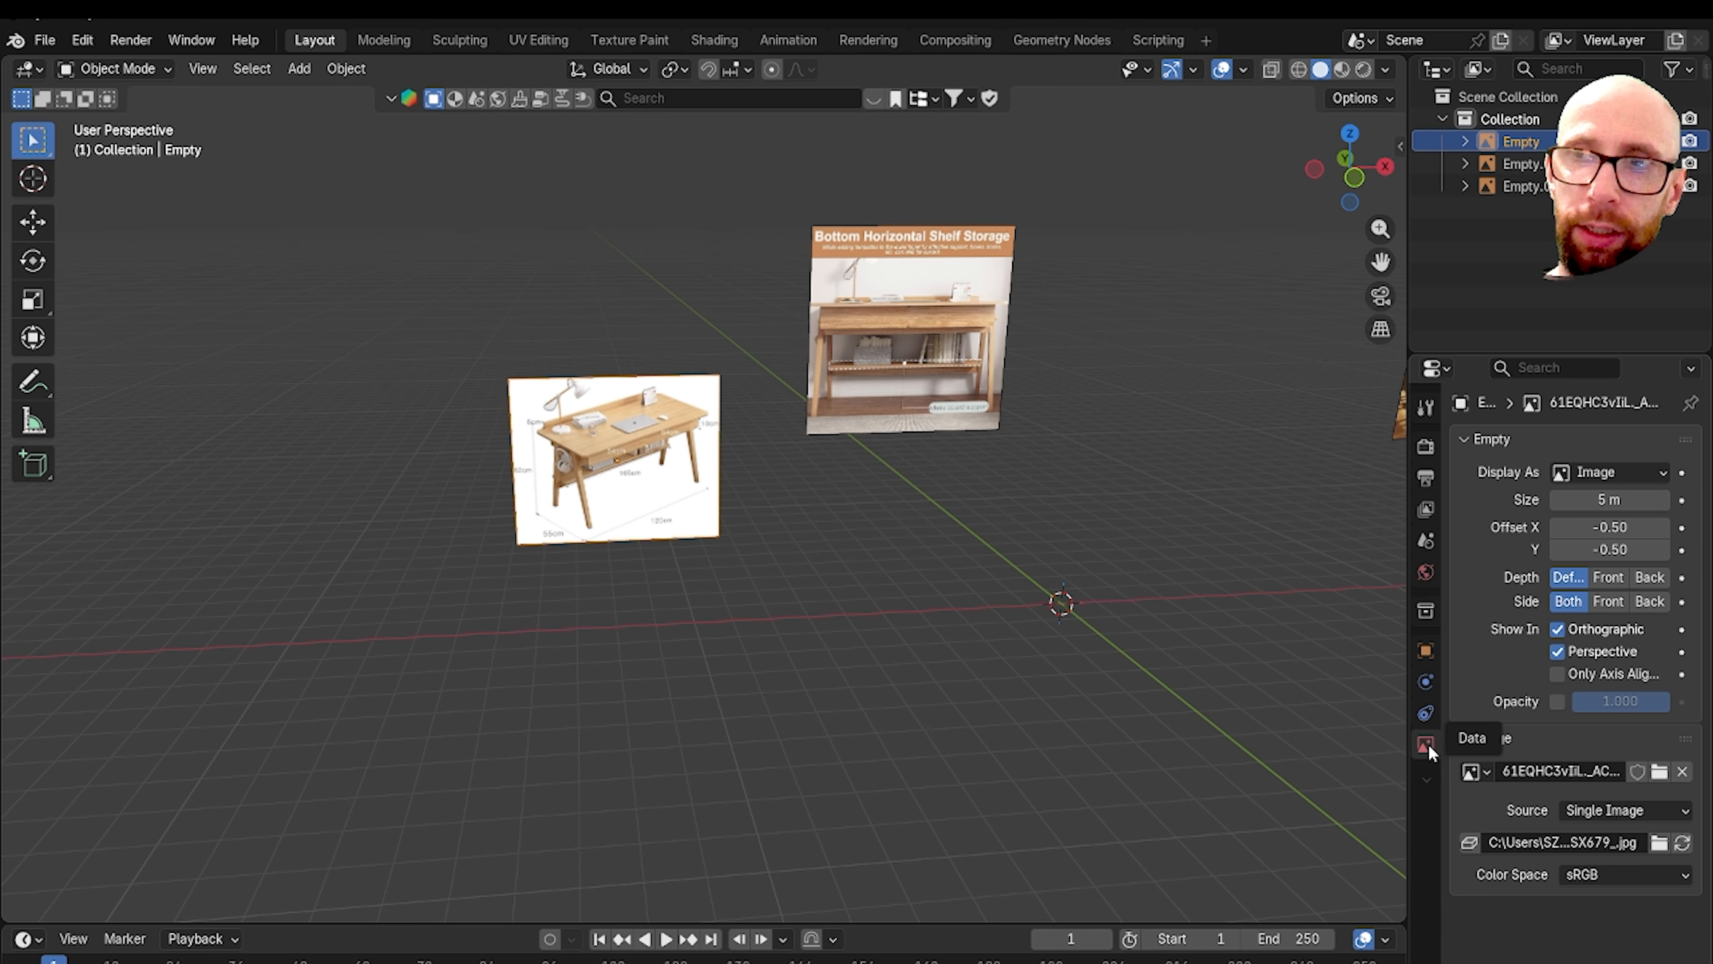
pyautogui.click(1556, 702)
pyautogui.moveTo(1677, 702); pyautogui.dragTo(1622, 702)
# Step: Enable opacity on the shelf-storage desk reference image and set it to about 0.27
pyautogui.click(951, 337)
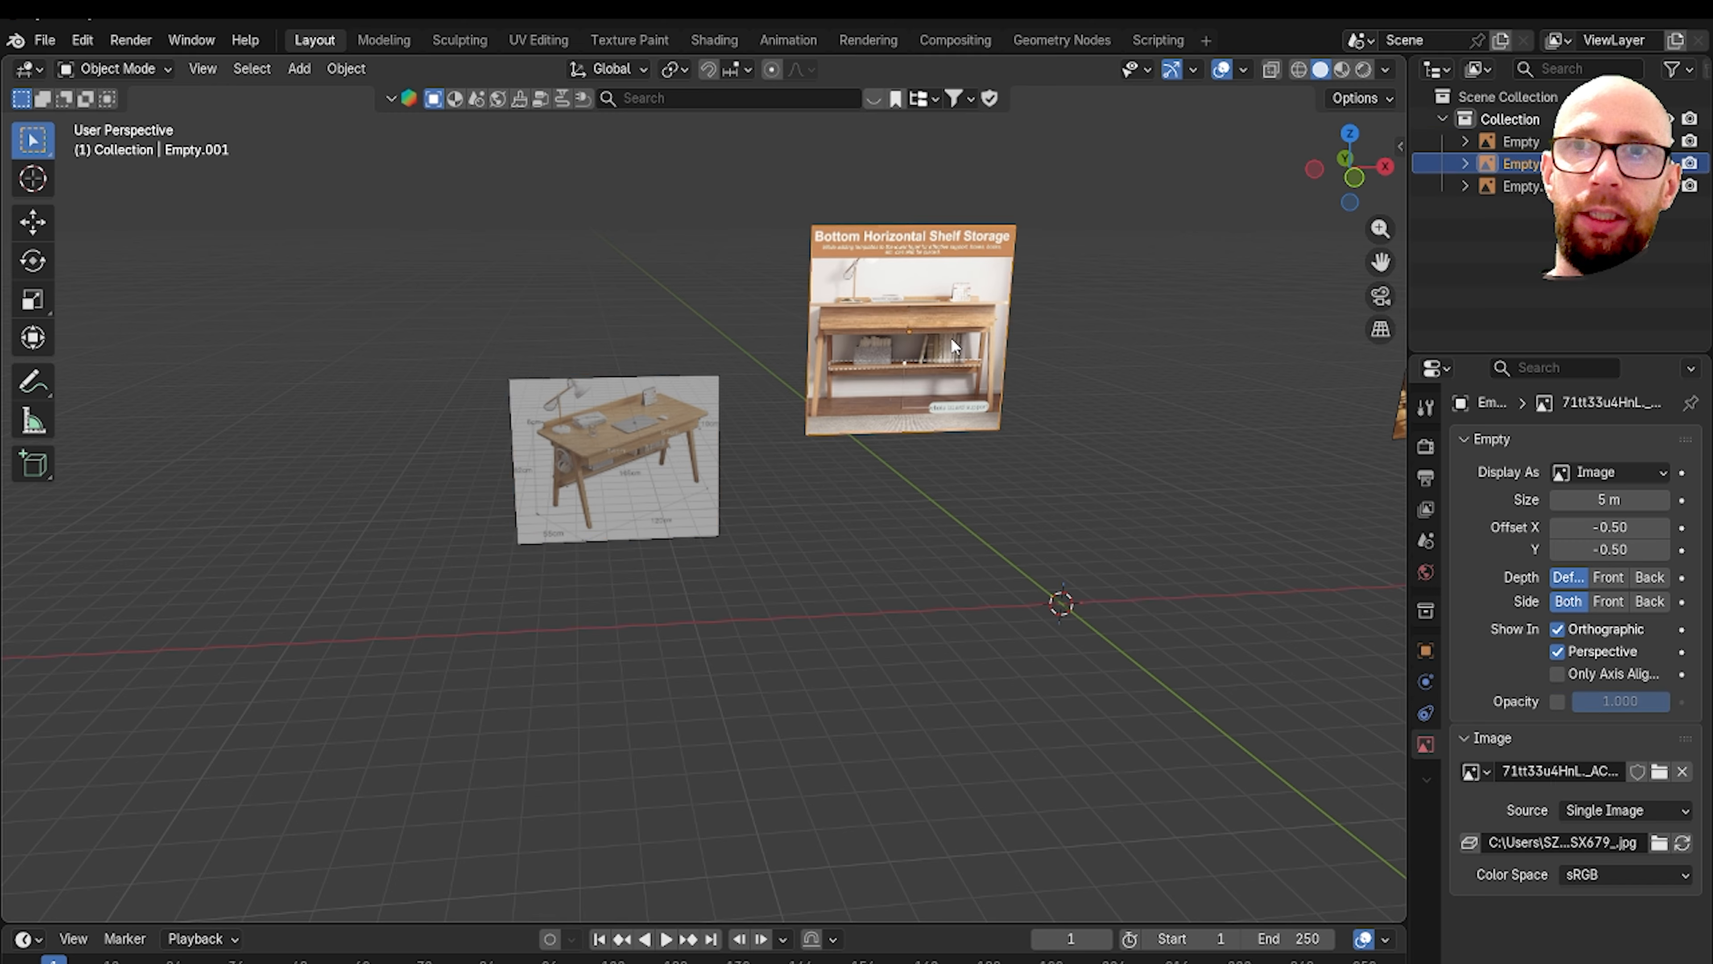
pyautogui.click(1559, 702)
pyautogui.click(1683, 702)
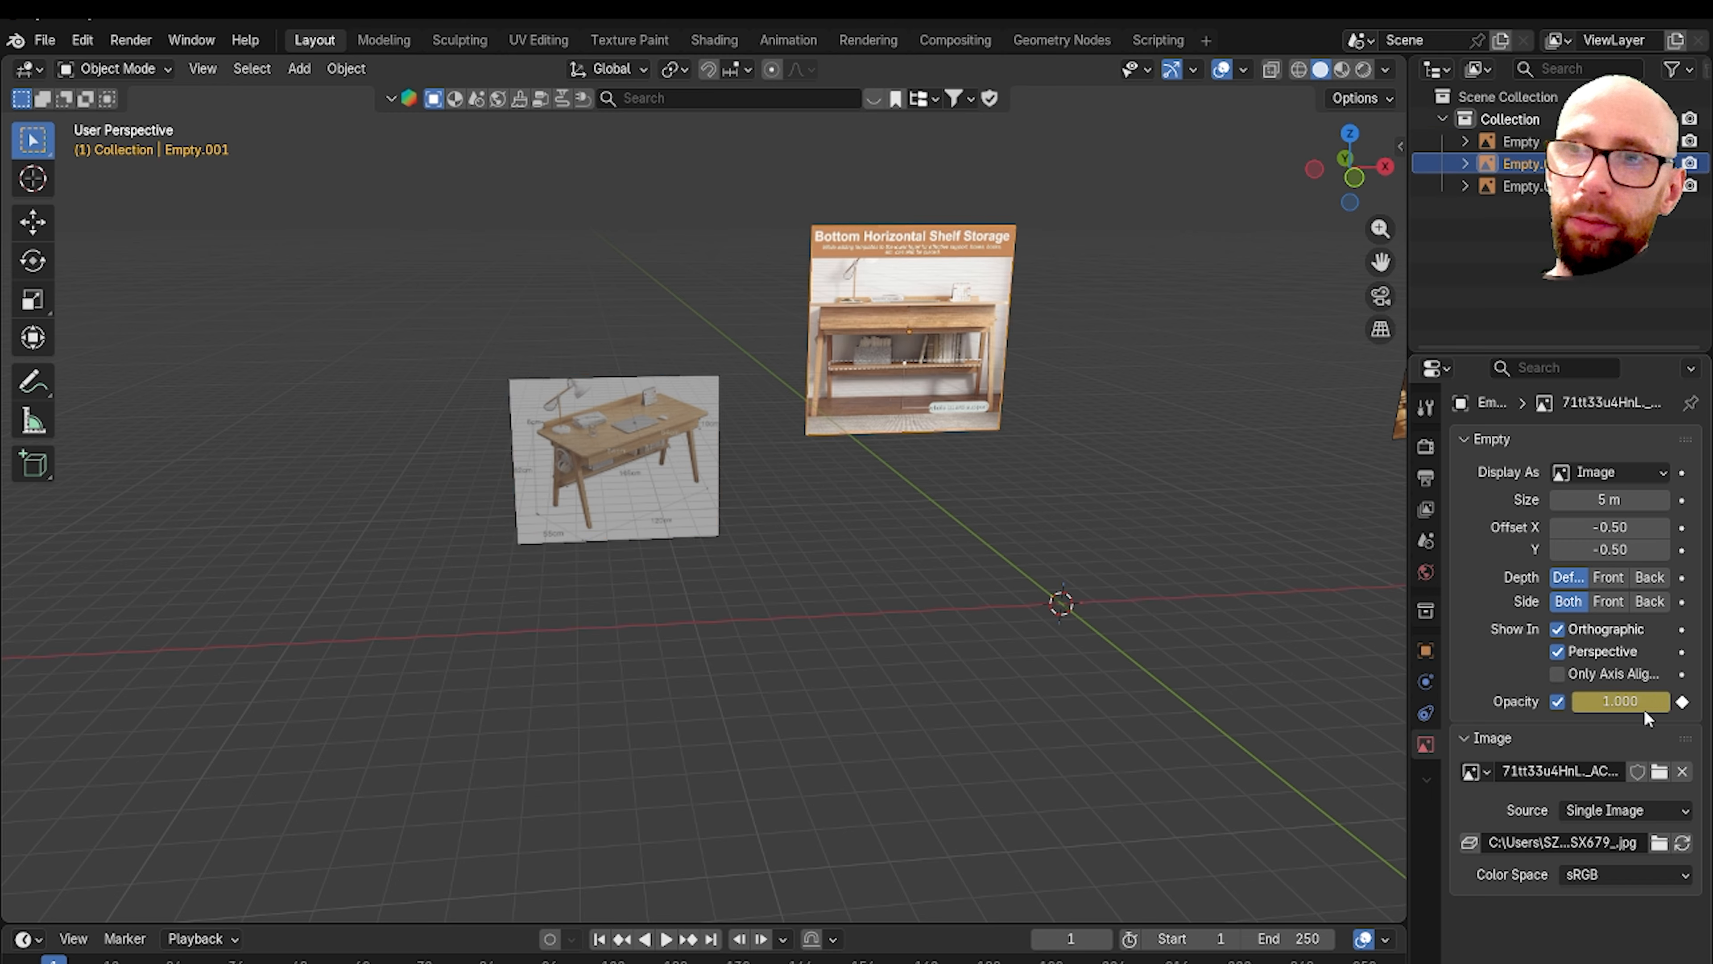
pyautogui.moveTo(1654, 702); pyautogui.dragTo(1598, 702)
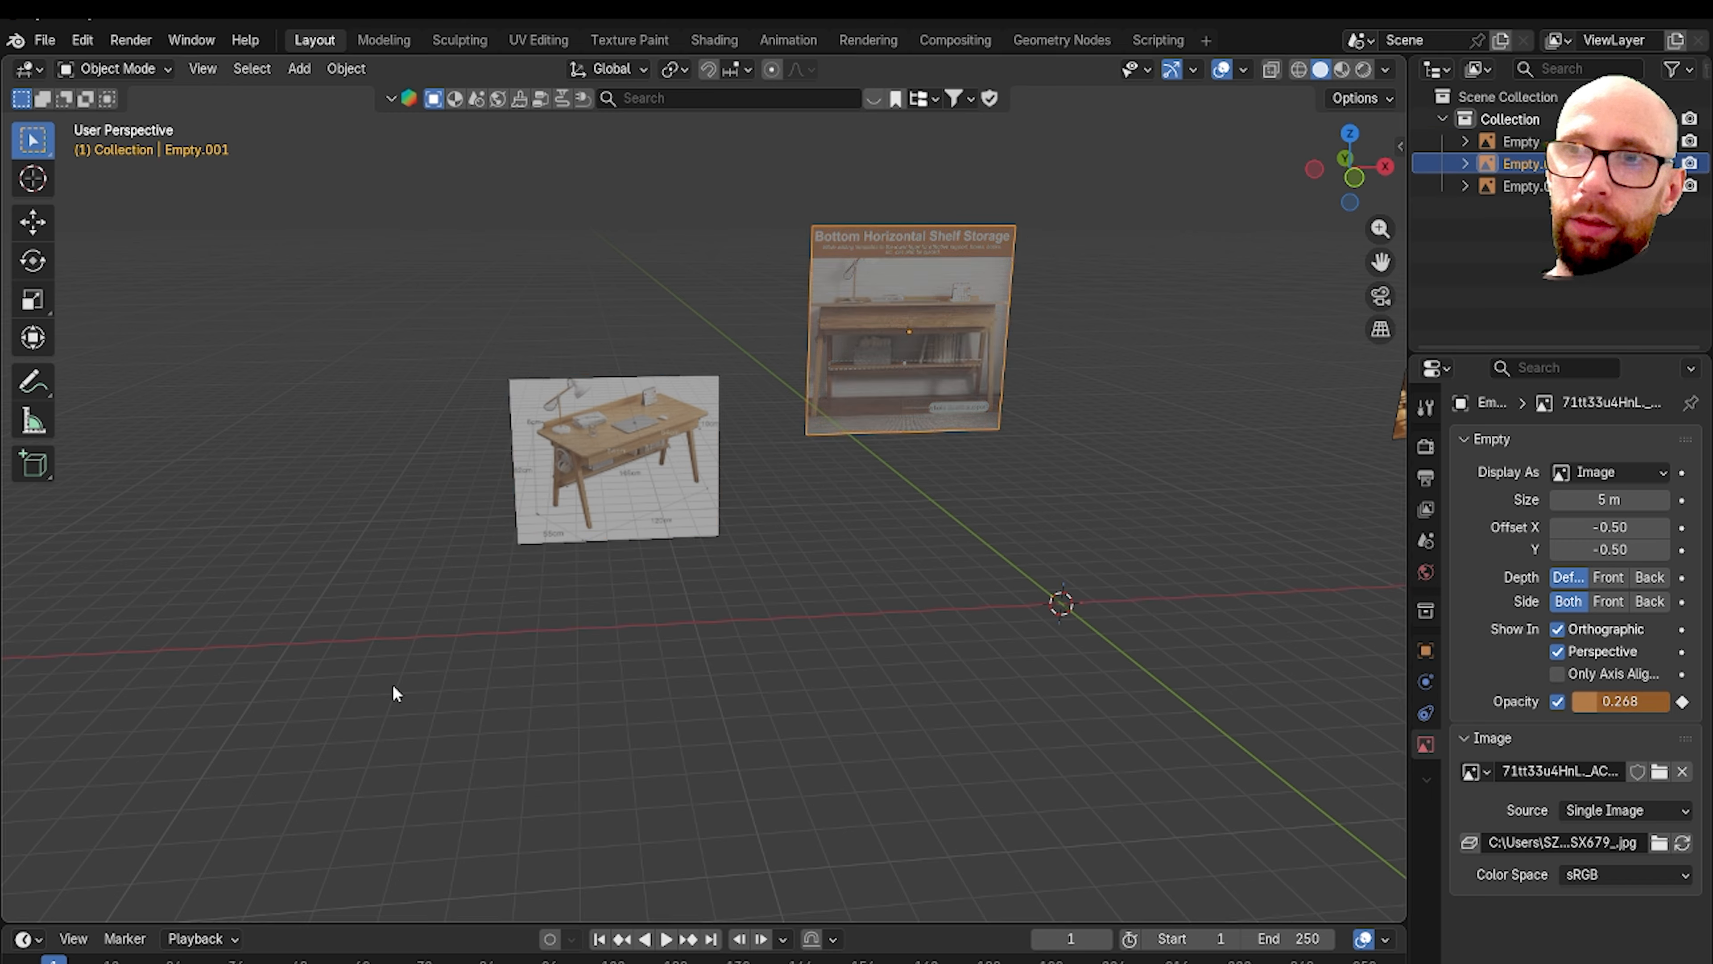
pyautogui.click(1683, 701)
# Step: Enable opacity on the desk-and-chair reference image and set it to about 0.29
pyautogui.scroll(-1, 1045, 611)
pyautogui.click(1327, 403)
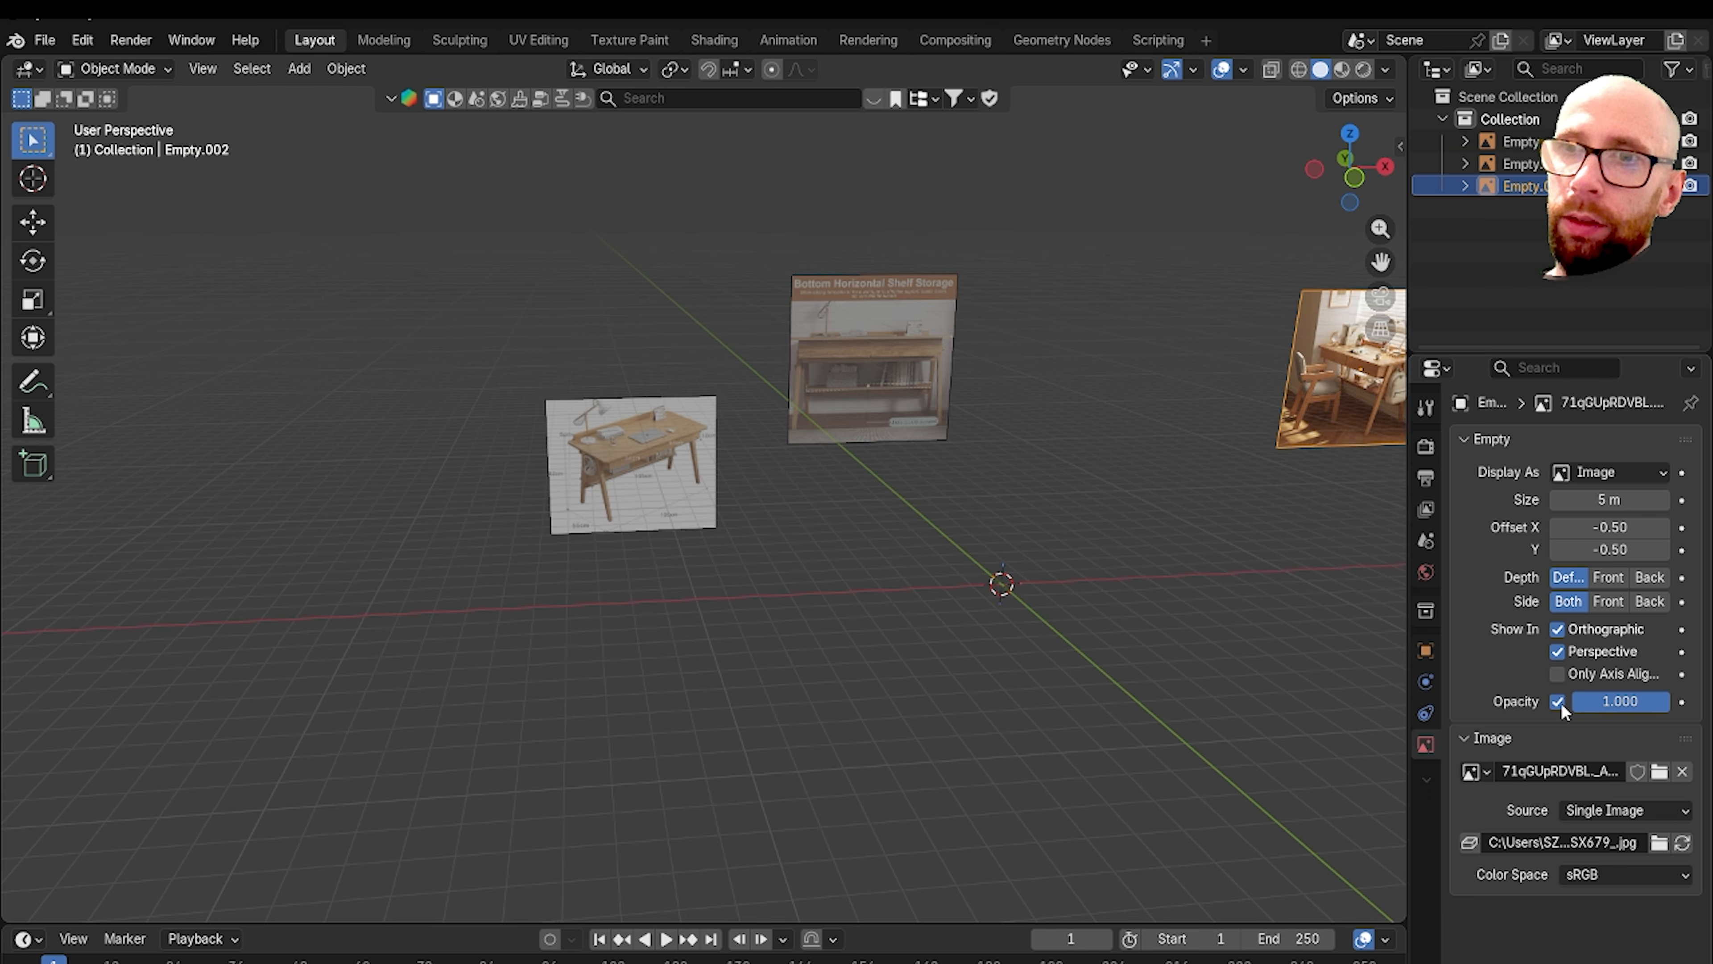
pyautogui.moveTo(1619, 702); pyautogui.dragTo(1598, 702)
pyautogui.scroll(-2, 1079, 597)
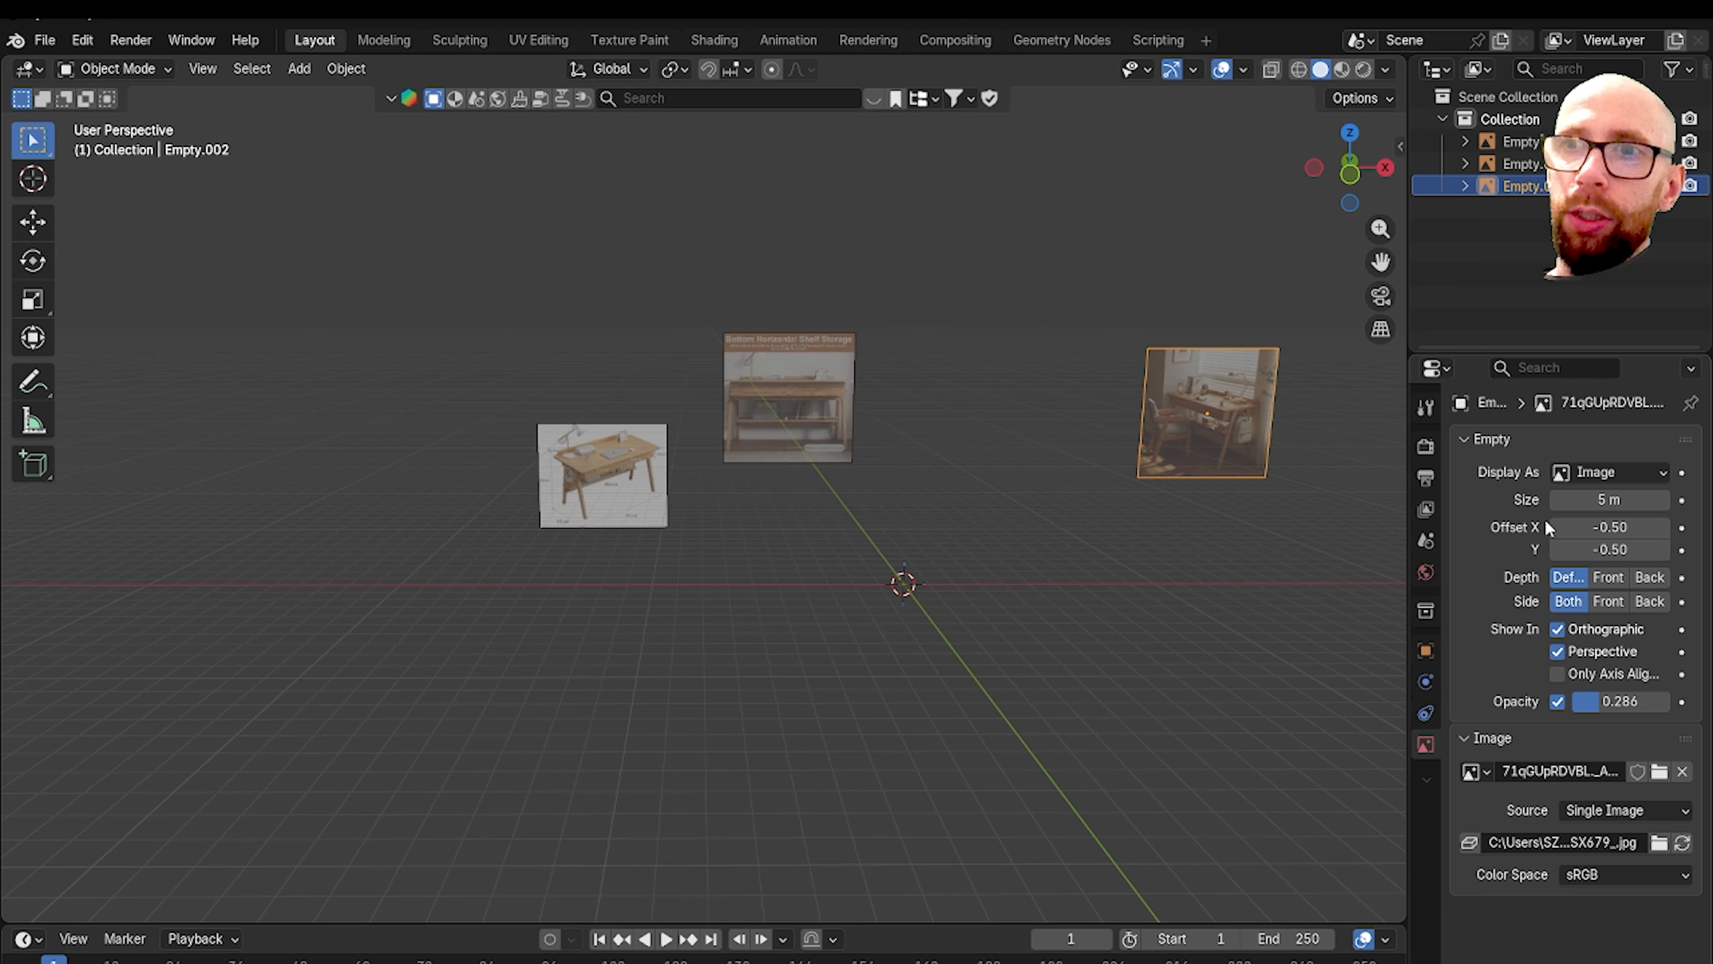
# Step: Try showing the desk-and-chair reference image only from its front side, then restore its side display to Both
pyautogui.moveTo(1275, 540); pyautogui.dragTo(56, 533, button='middle')
pyautogui.scroll(-3, 354, 494)
pyautogui.moveTo(357, 499); pyautogui.dragTo(681, 463, button='middle')
pyautogui.scroll(-3, 661, 454)
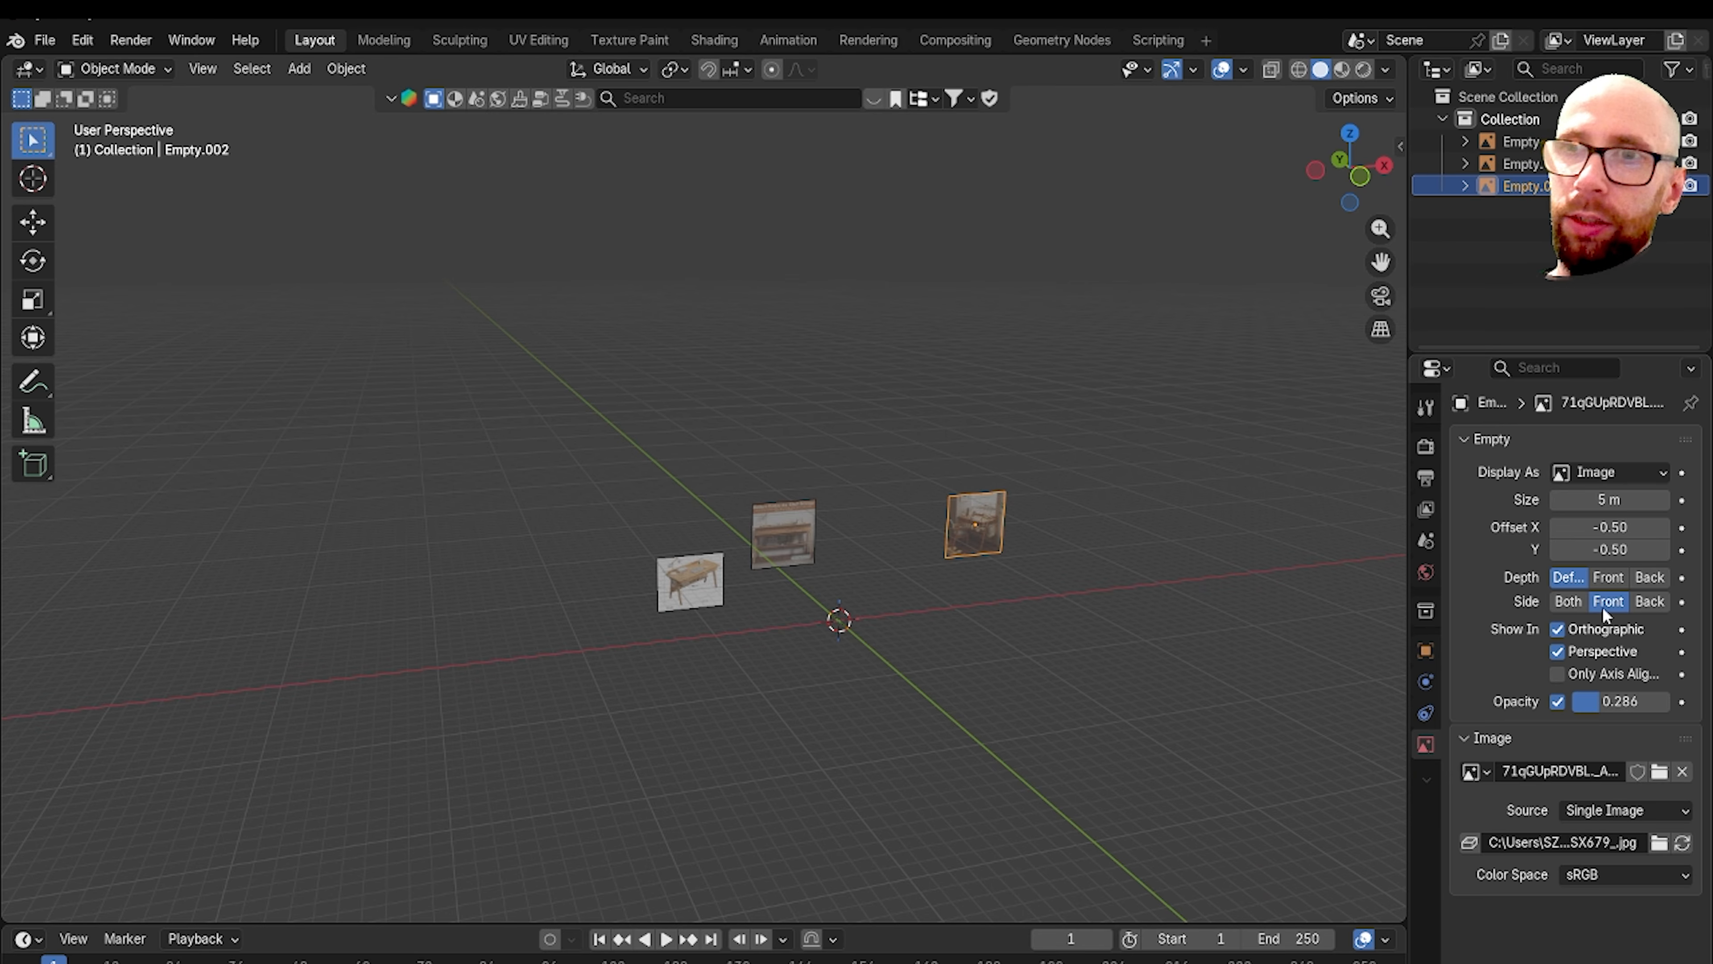
pyautogui.click(1568, 600)
# Step: Return to the front view with all three reference images framed and deselect everything
pyautogui.moveTo(1146, 594); pyautogui.dragTo(1106, 638, button='middle')
pyautogui.press('`')
pyautogui.click(934, 552)
pyautogui.click(929, 621)
pyautogui.scroll(7, 904, 611)
pyautogui.keyDown('shift'); pyautogui.moveTo(819, 573); pyautogui.dragTo(756, 558, button='middle'); pyautogui.keyUp('shift')
pyautogui.scroll(-2, 756, 558)
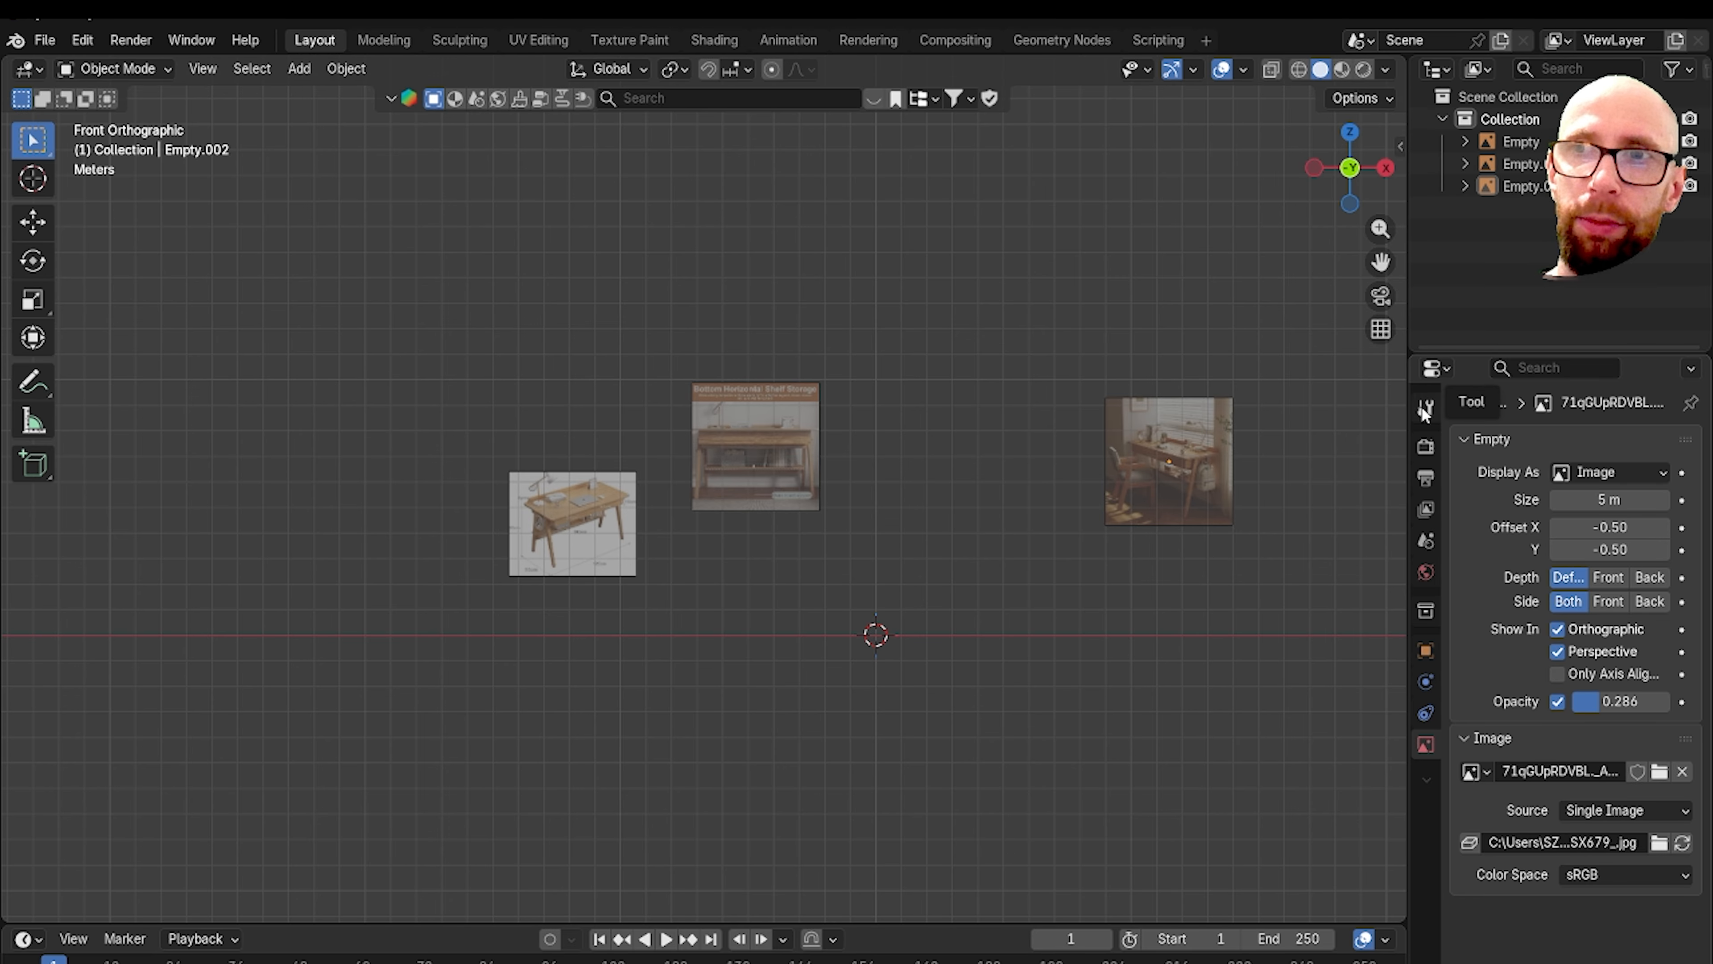
# Step: Set the scene's length unit to Millimeters
pyautogui.click(1424, 538)
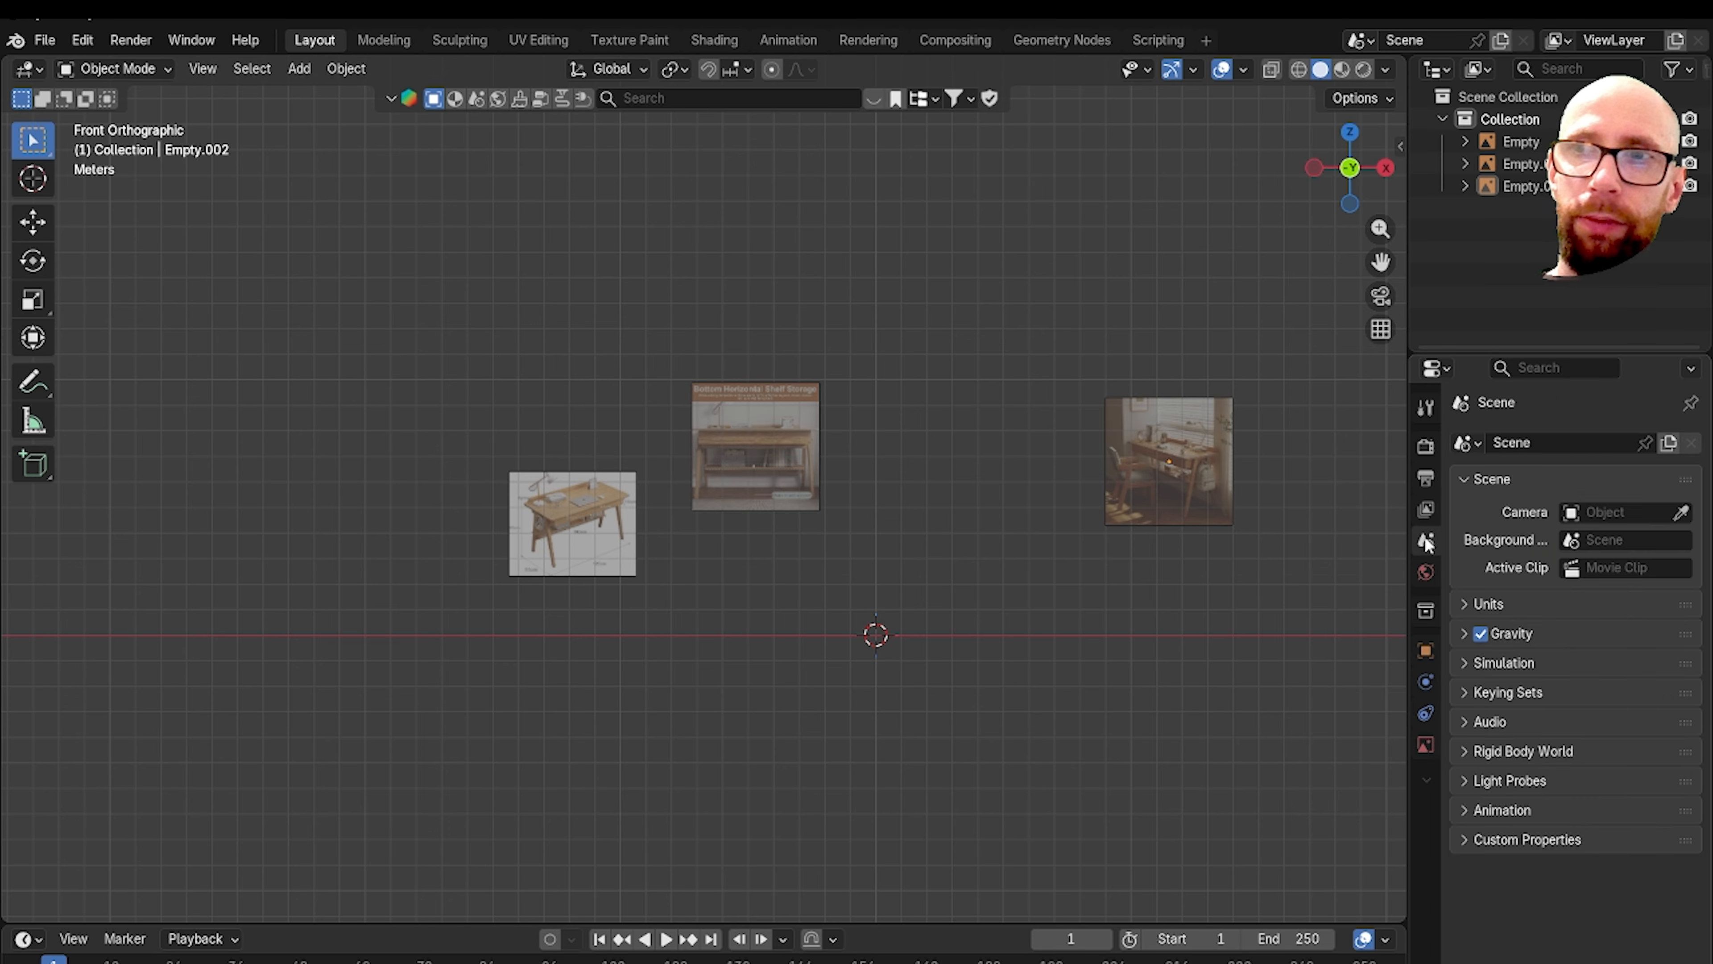
pyautogui.click(1466, 604)
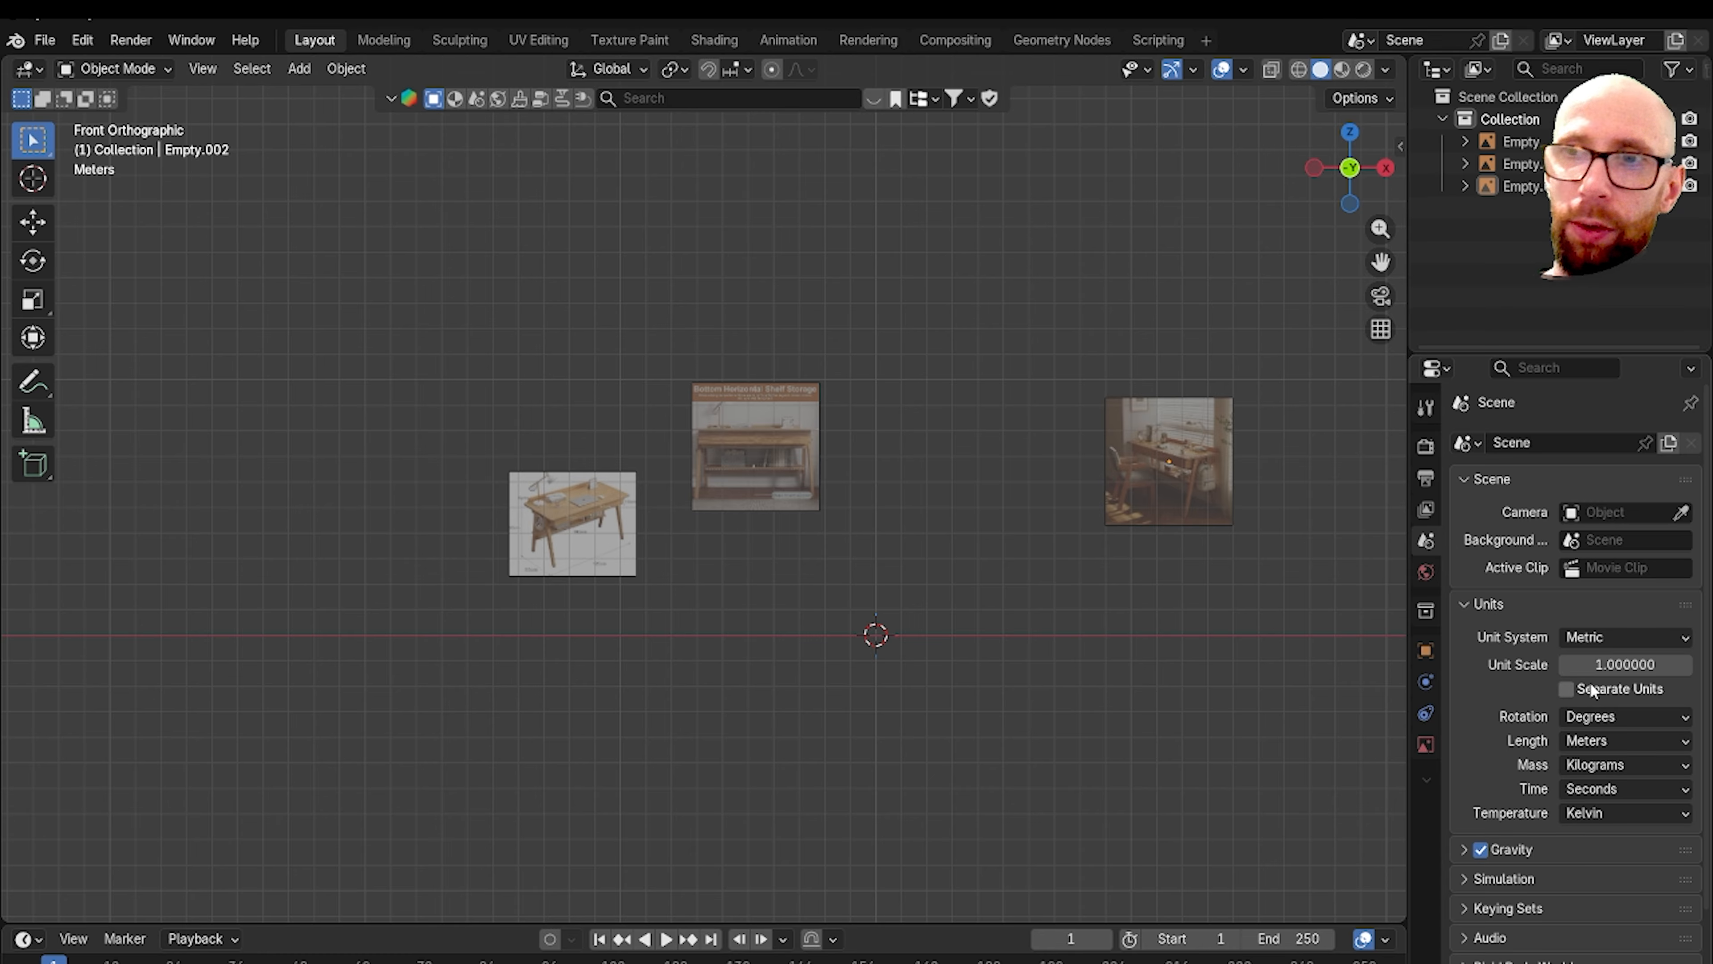
pyautogui.click(1623, 740)
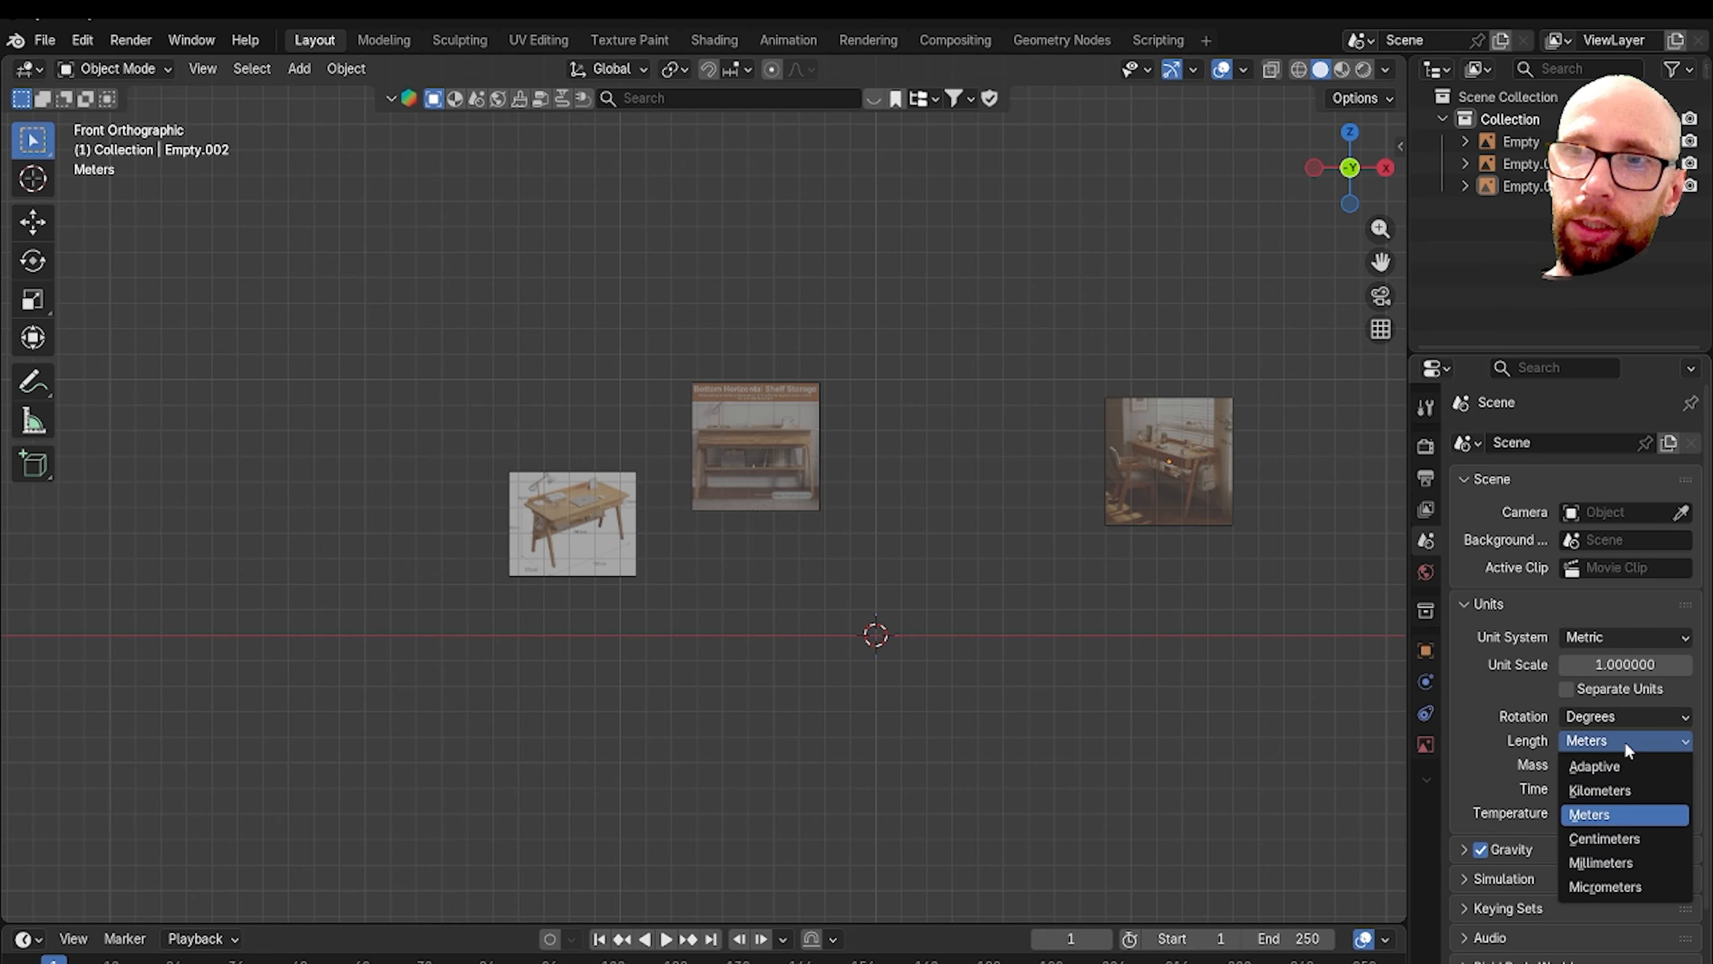
pyautogui.click(1606, 862)
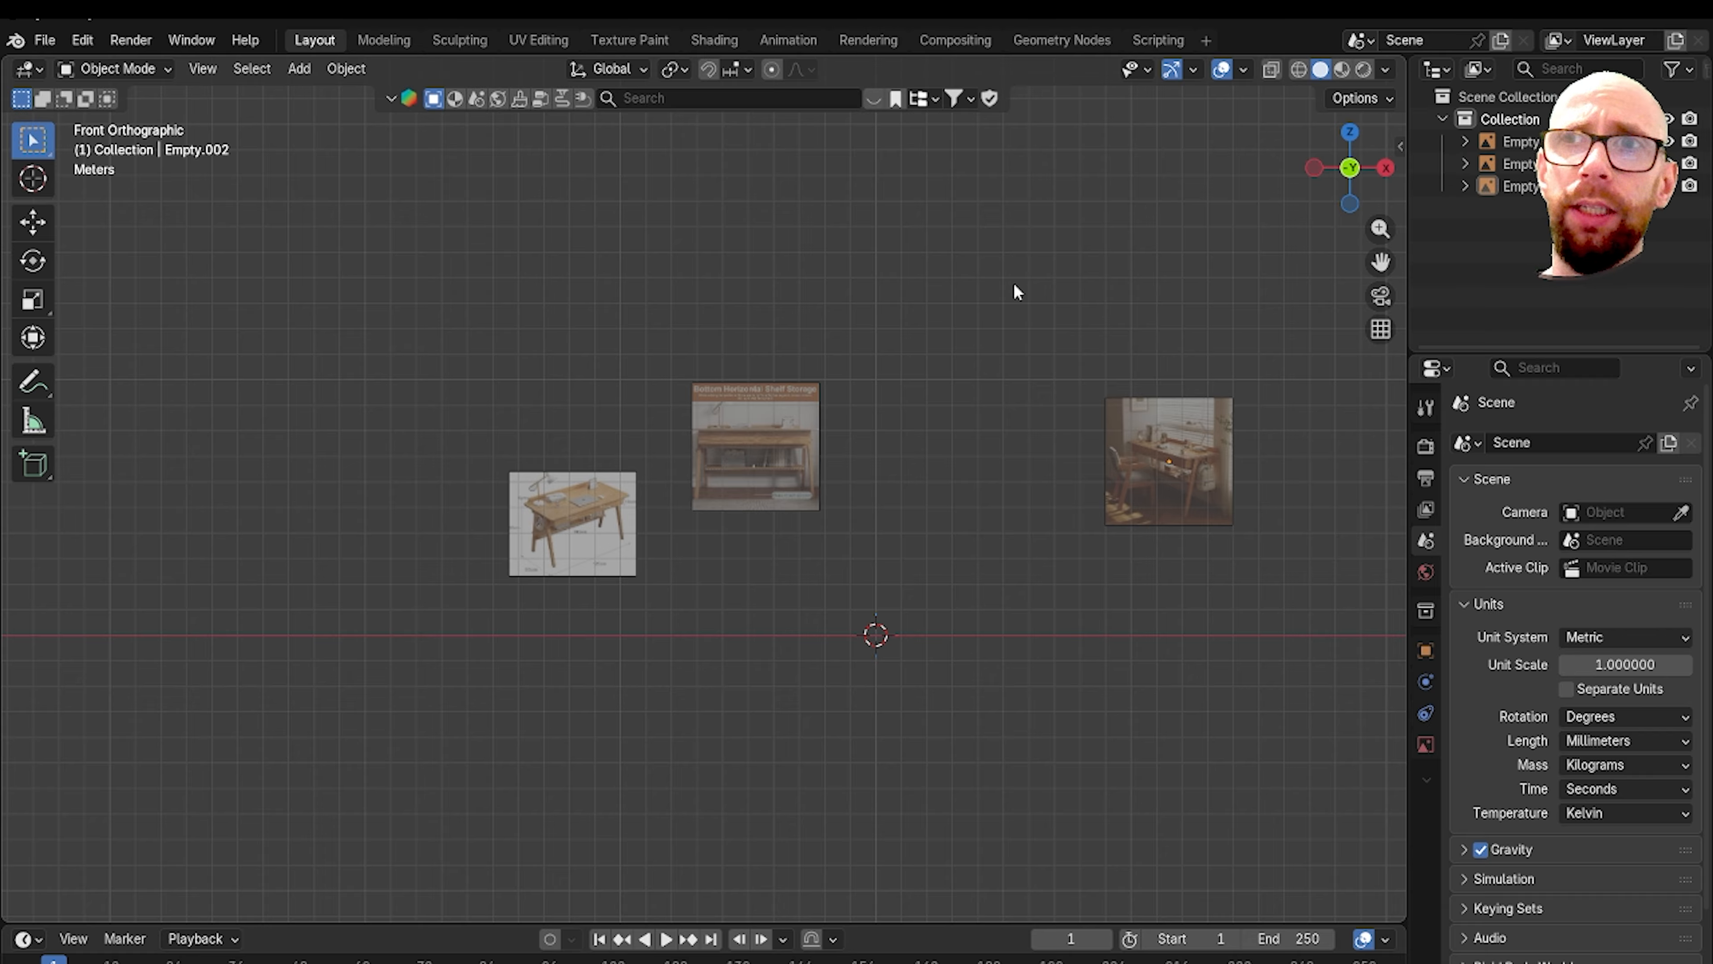
# Step: Enable Cavity in the viewport shading options
pyautogui.click(1383, 70)
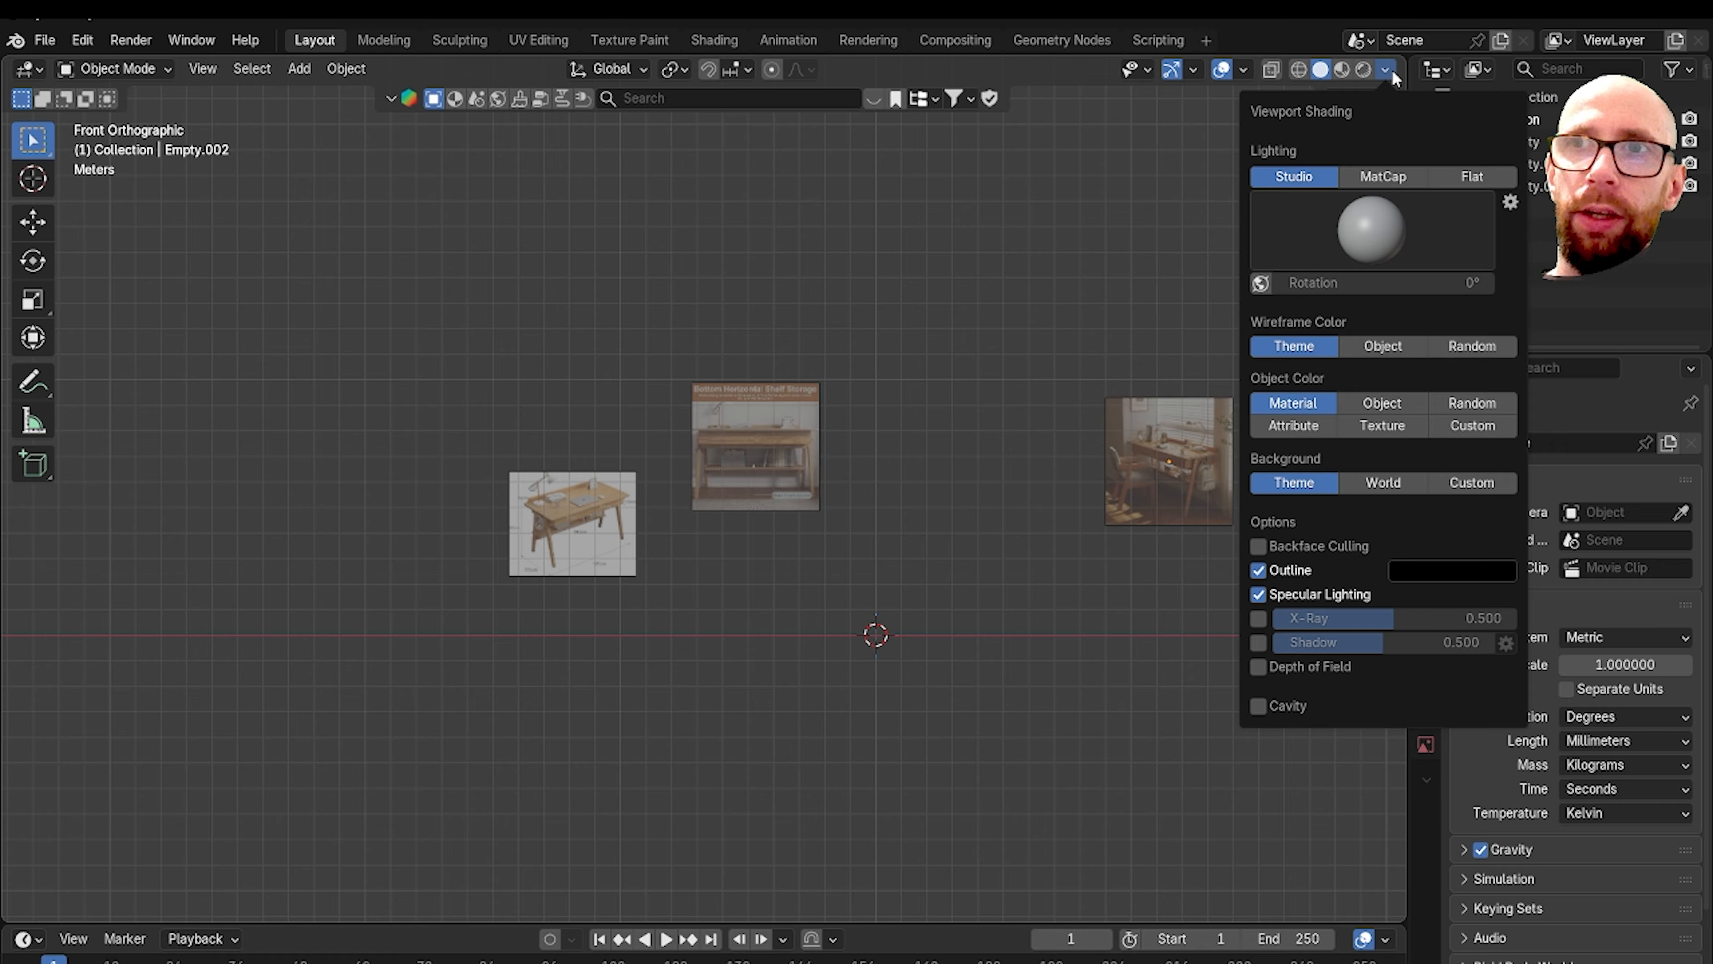
pyautogui.click(1258, 706)
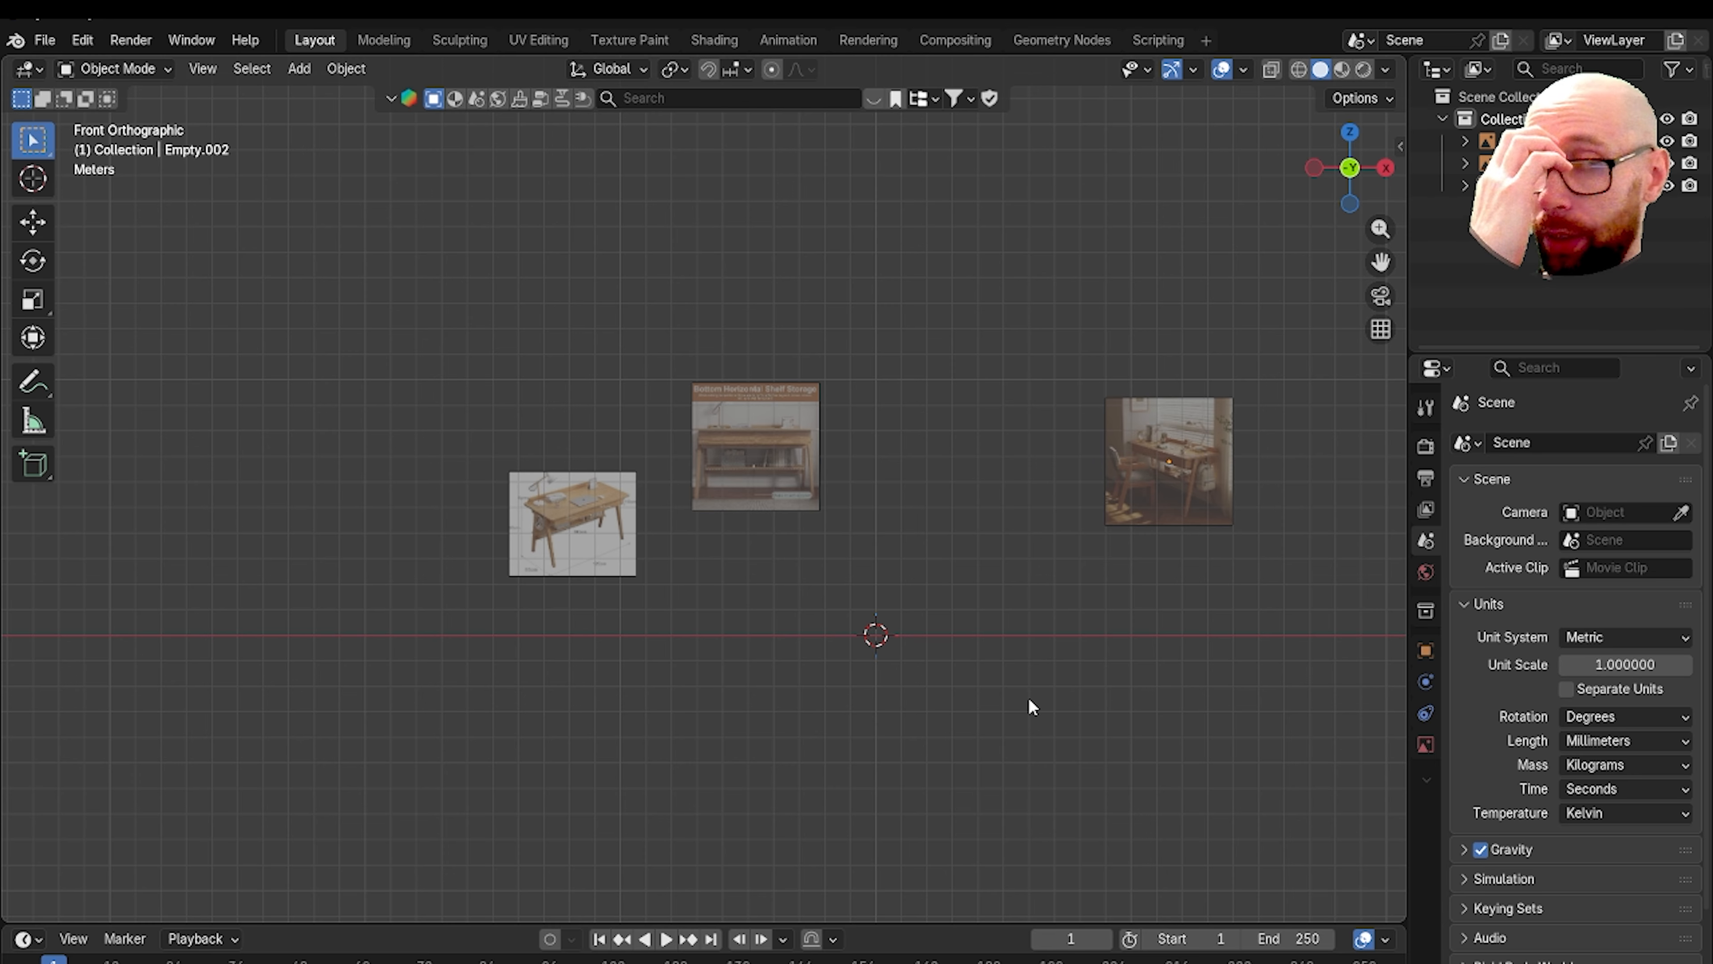
# Step: Examine the dimensioned desk reference image for the desk's overall width, height, depth and detail sizes
pyautogui.scroll(6, 987, 639)
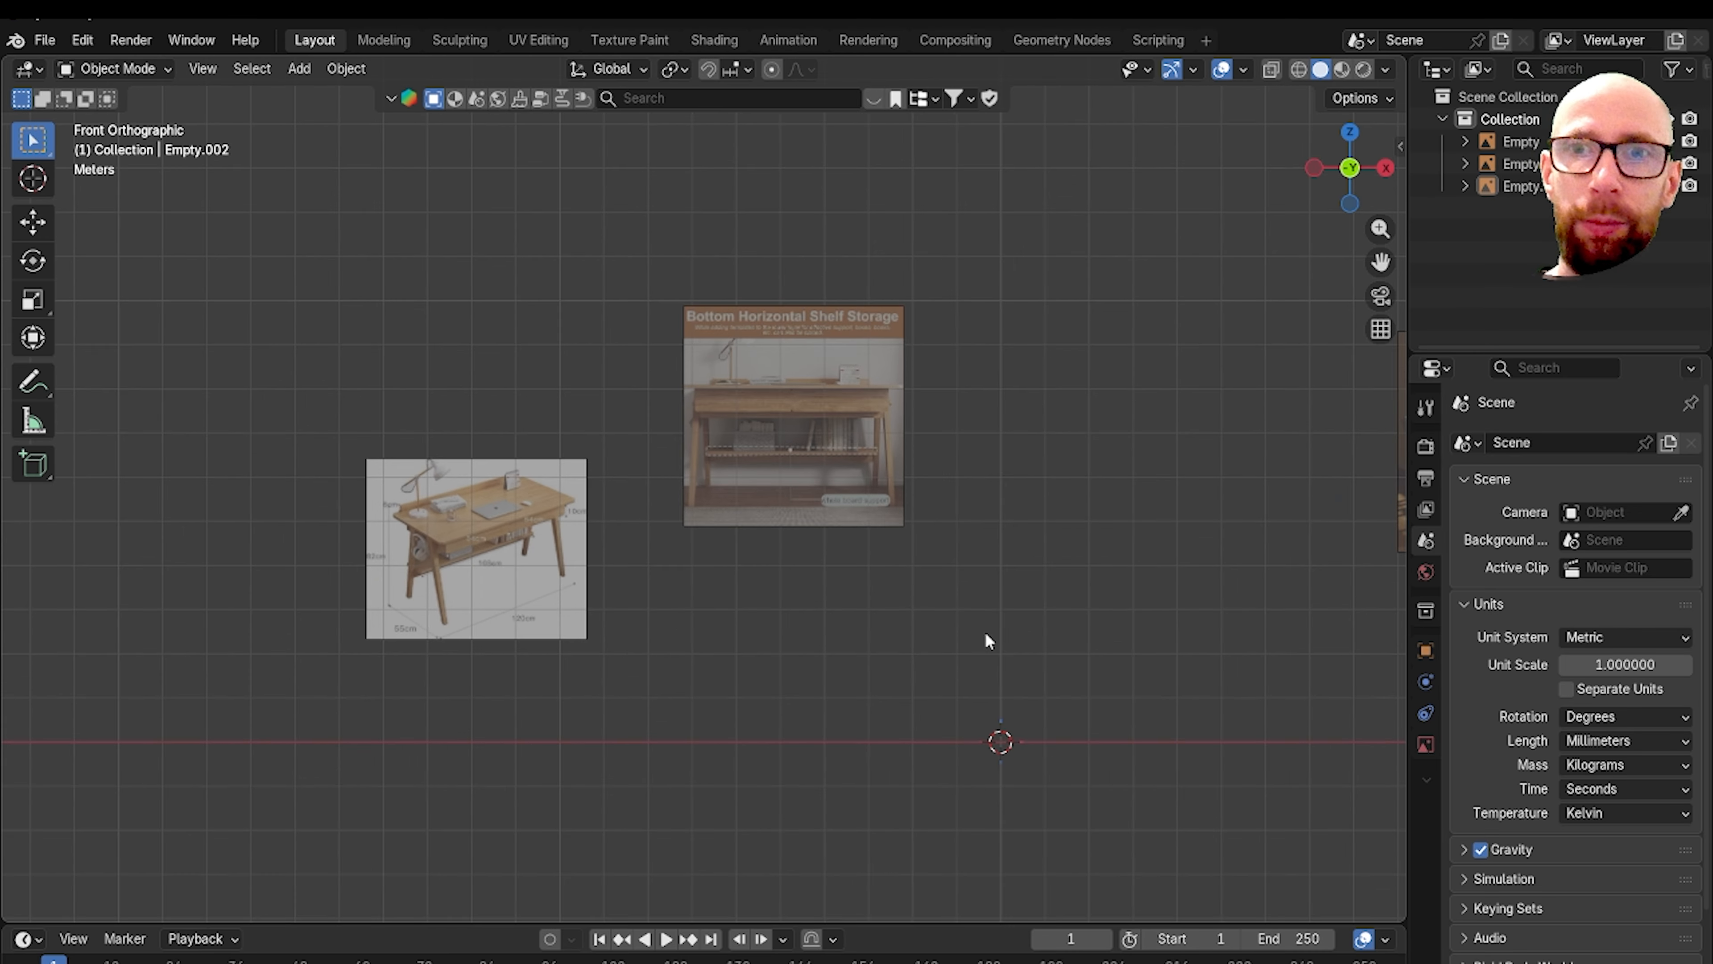
pyautogui.keyDown('shift'); pyautogui.moveTo(820, 626); pyautogui.dragTo(1018, 564, button='middle'); pyautogui.keyUp('shift')
pyautogui.scroll(2, 660, 587)
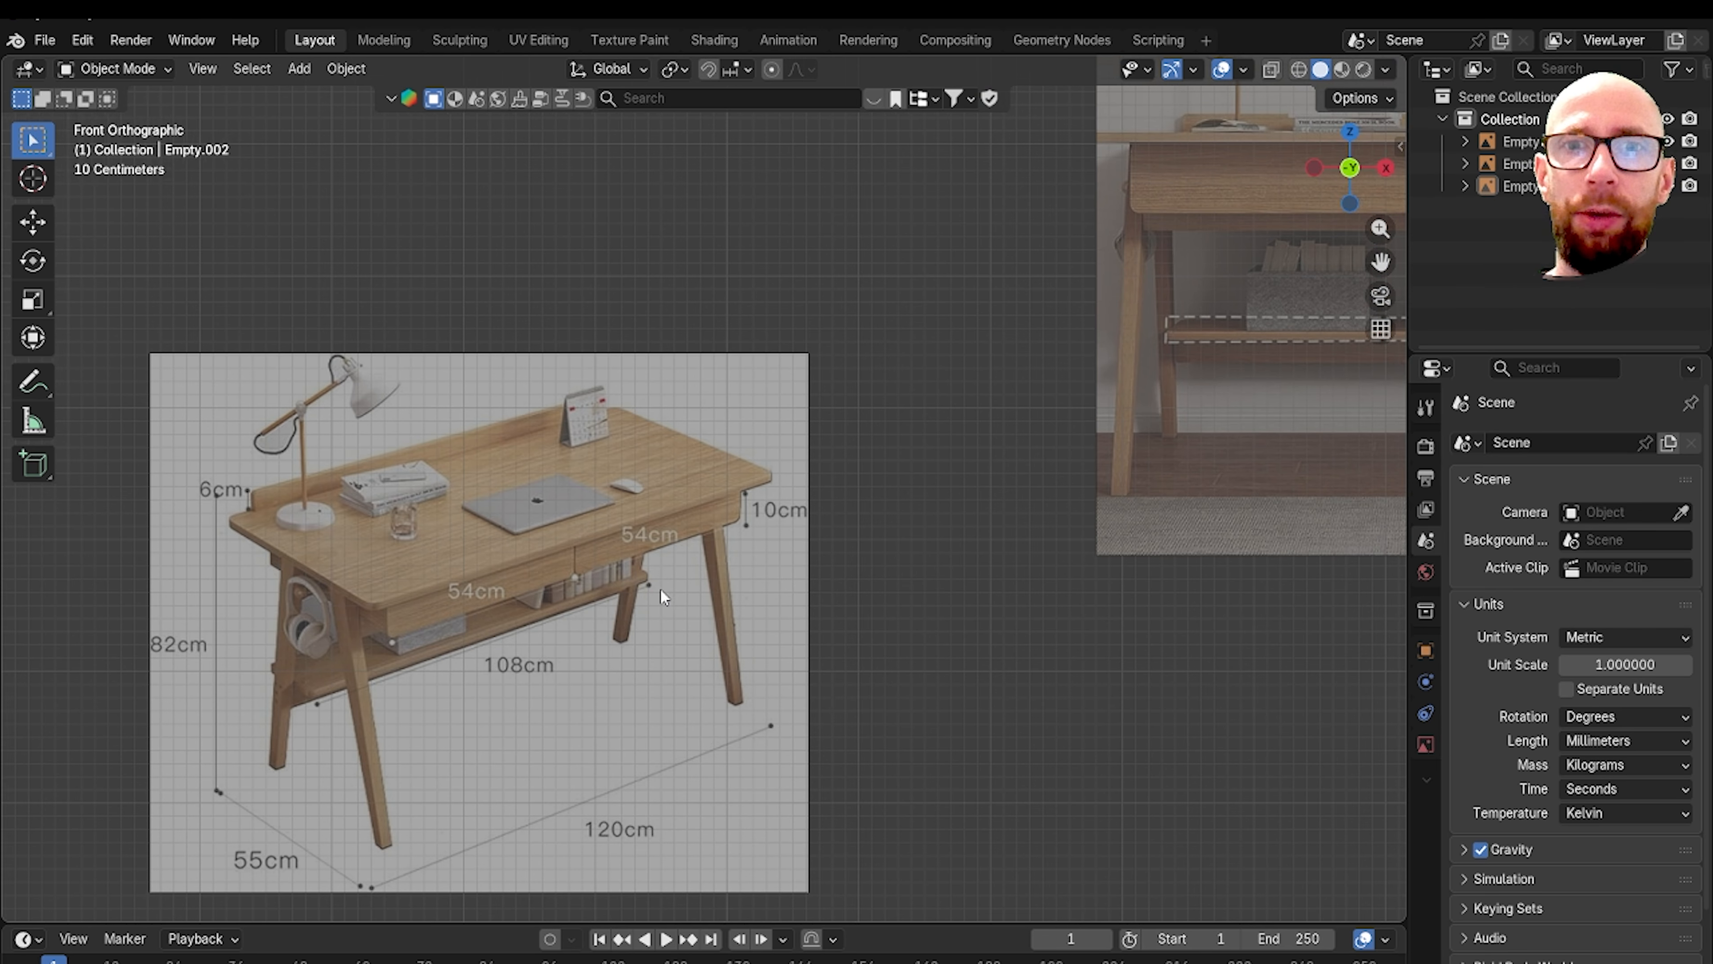
pyautogui.keyDown('shift'); pyautogui.moveTo(534, 608); pyautogui.dragTo(708, 546, button='middle'); pyautogui.keyUp('shift')
pyautogui.scroll(2, 708, 546)
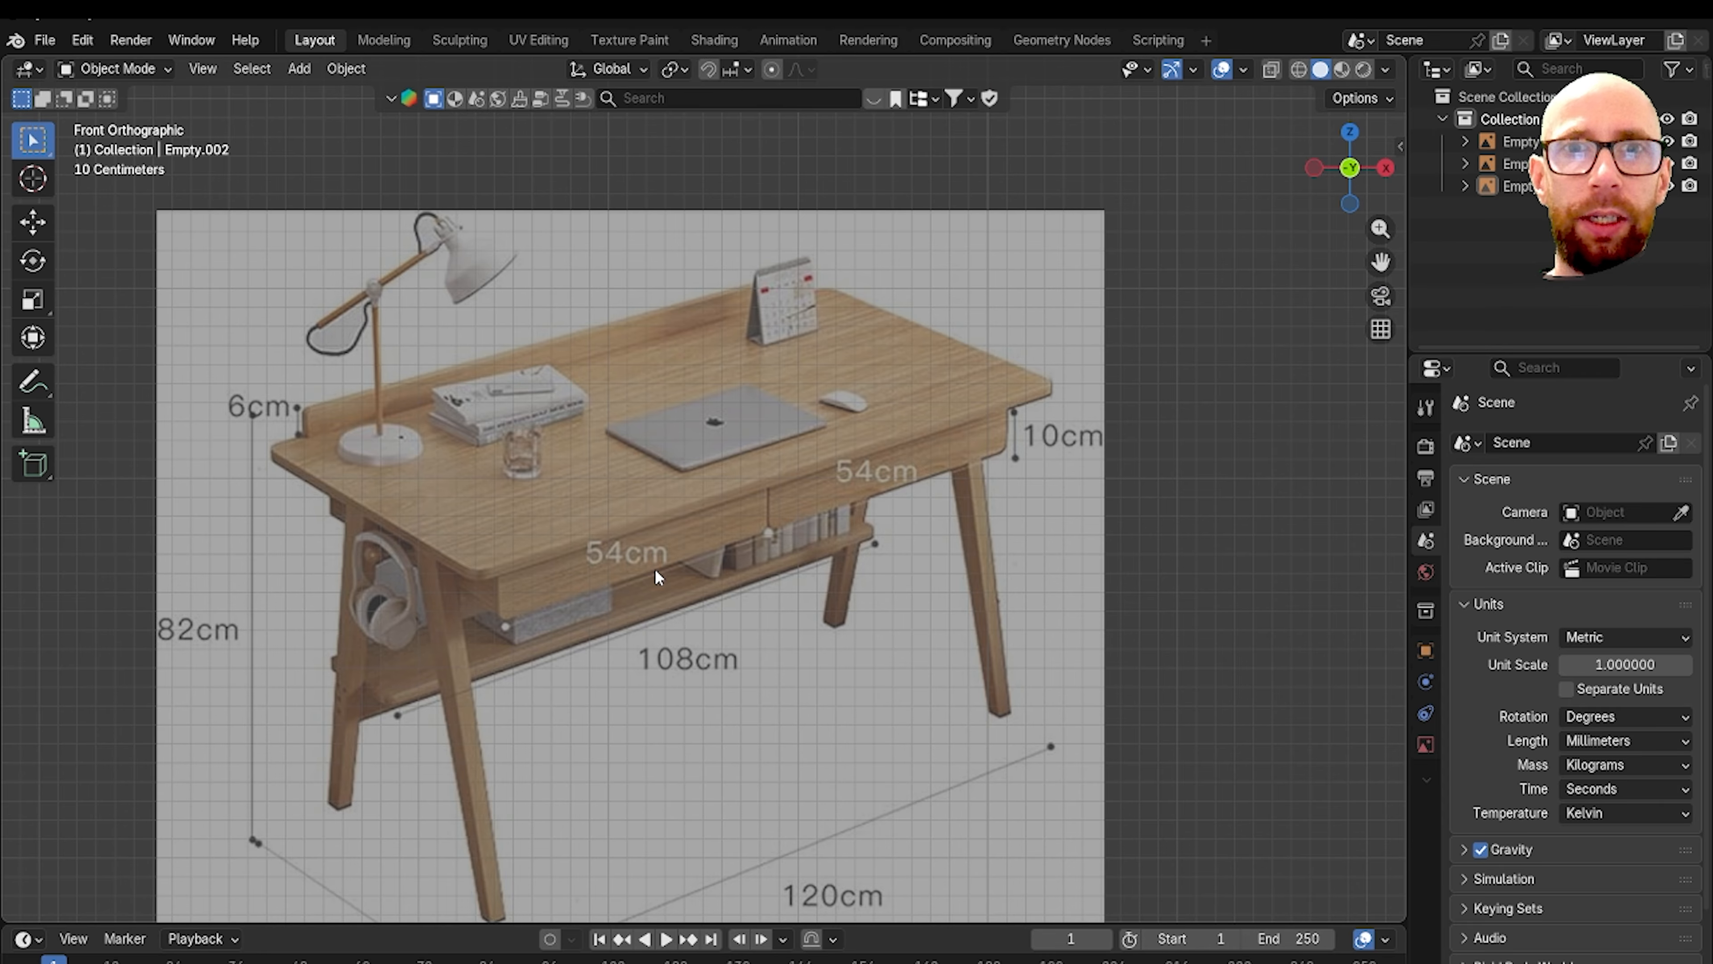
pyautogui.scroll(-2, 654, 570)
pyautogui.keyDown('shift'); pyautogui.moveTo(659, 569); pyautogui.dragTo(722, 592, button='middle'); pyautogui.keyUp('shift')
pyautogui.scroll(2, 722, 591)
pyautogui.keyDown('shift'); pyautogui.moveTo(589, 531); pyautogui.dragTo(785, 514, button='middle'); pyautogui.keyUp('shift')
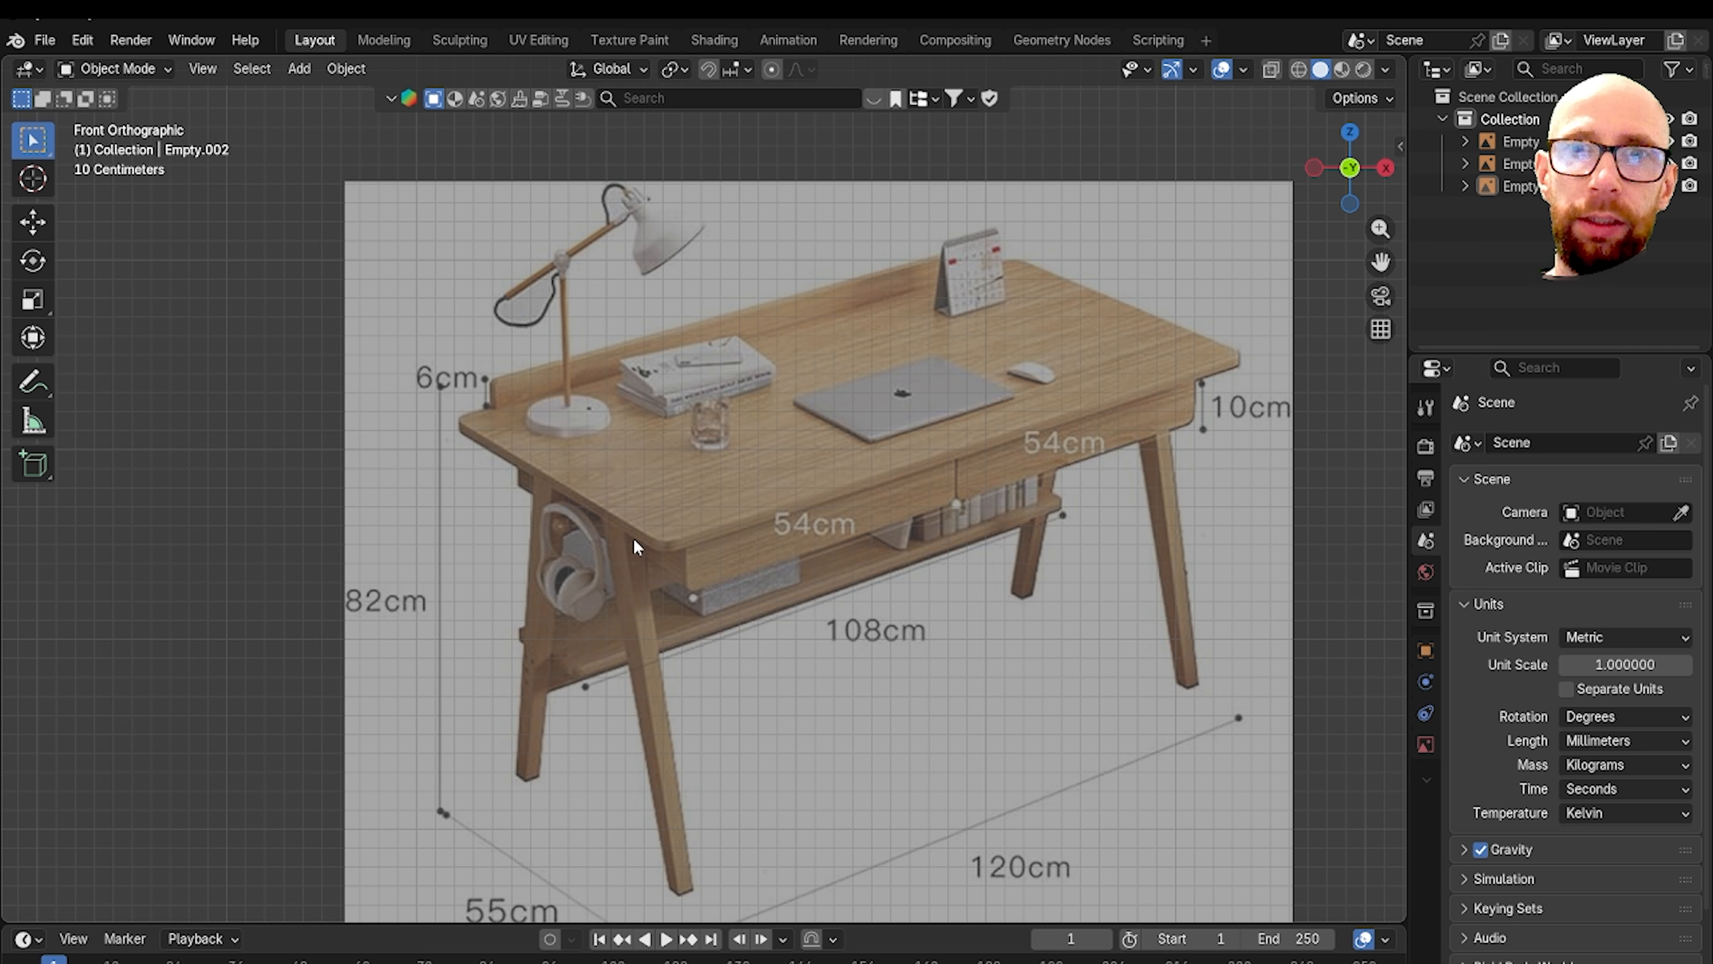
pyautogui.scroll(-5, 681, 637)
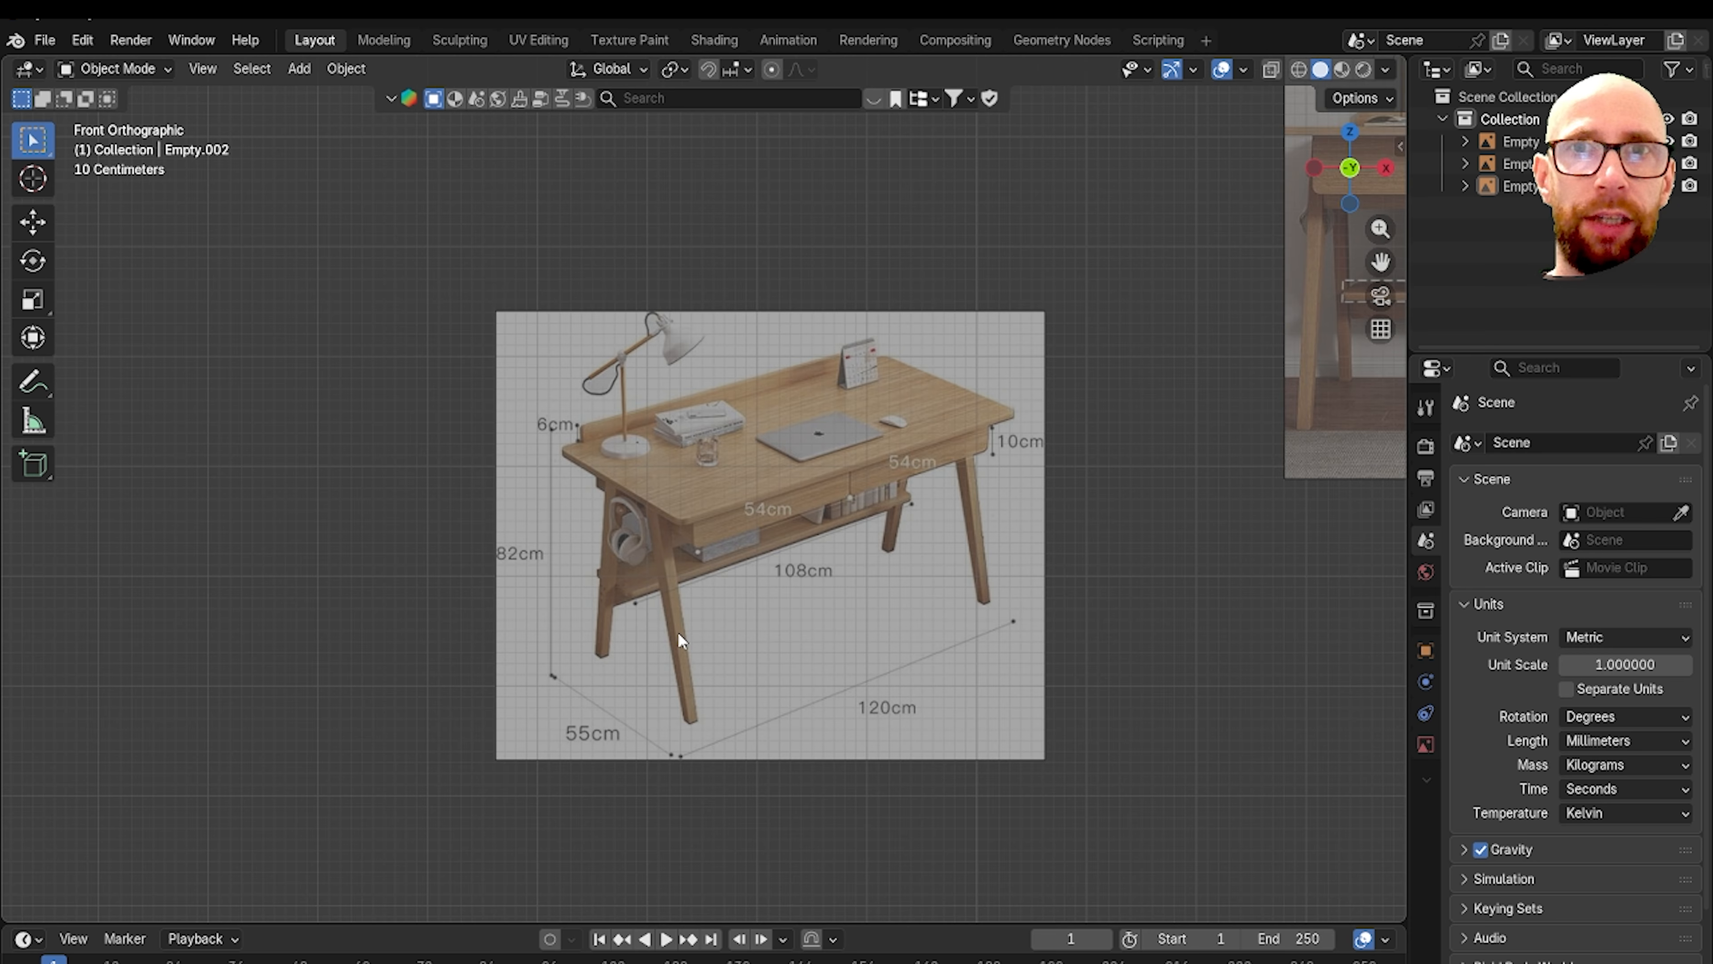
pyautogui.scroll(-7, 733, 627)
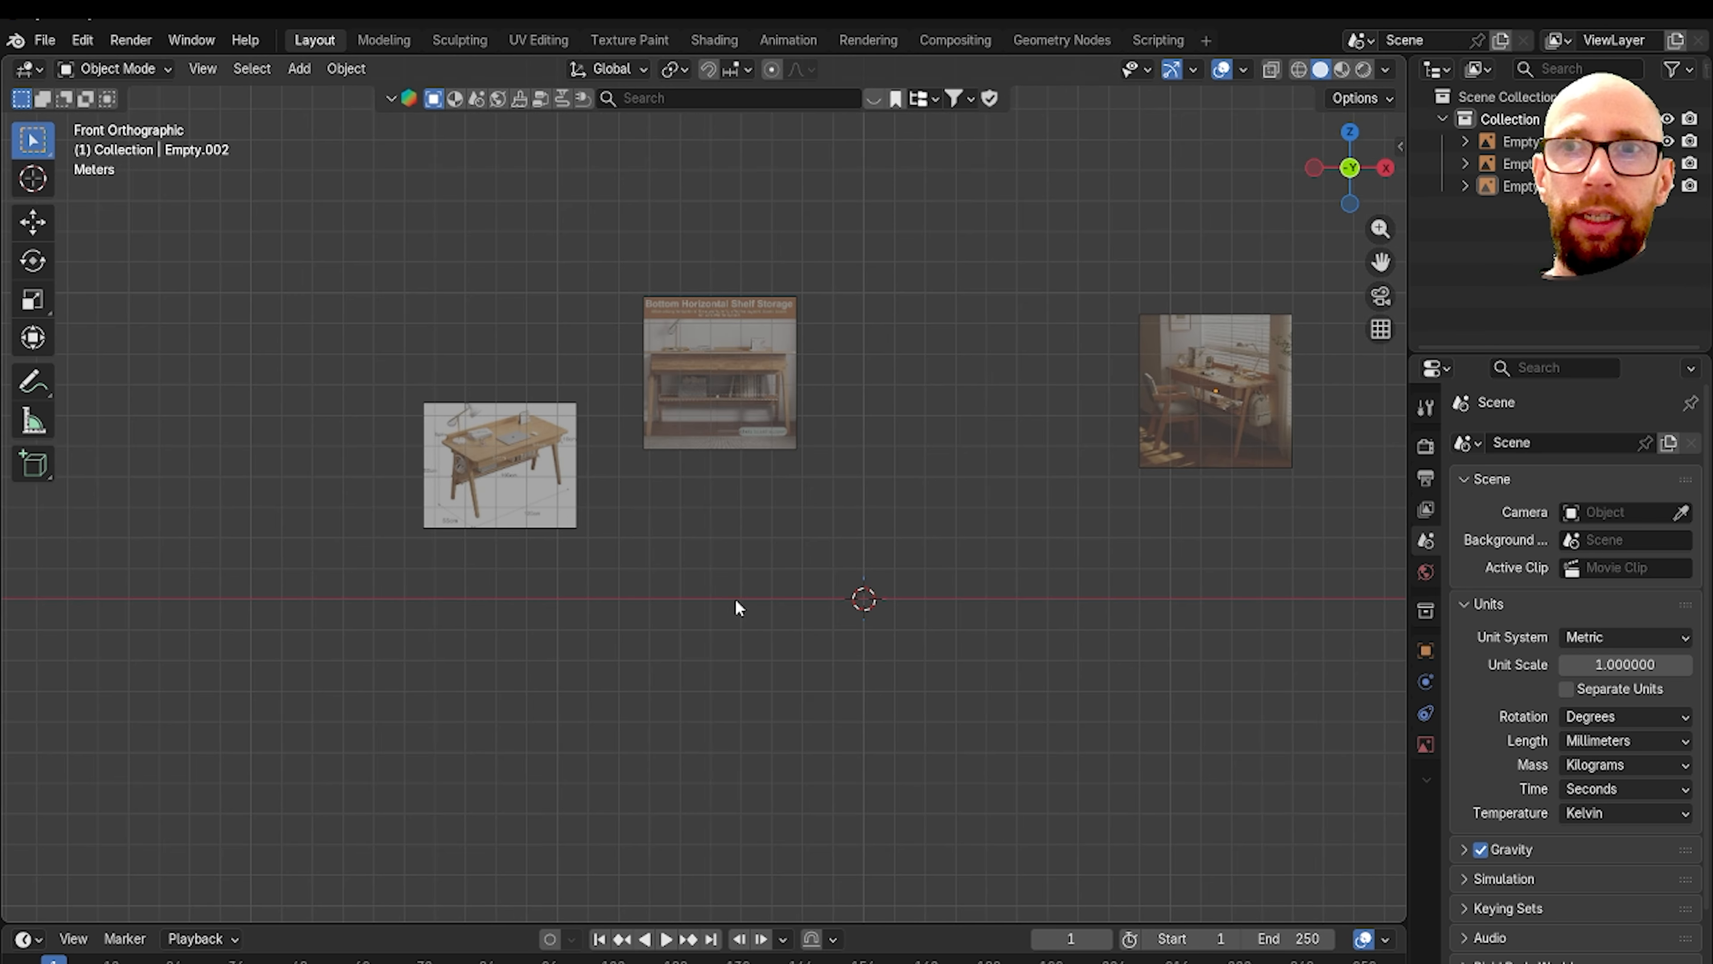
# Step: Add a cube mesh at the world origin and show its transform properties
pyautogui.scroll(3, 855, 627)
pyautogui.hotkey('shift', 'a')
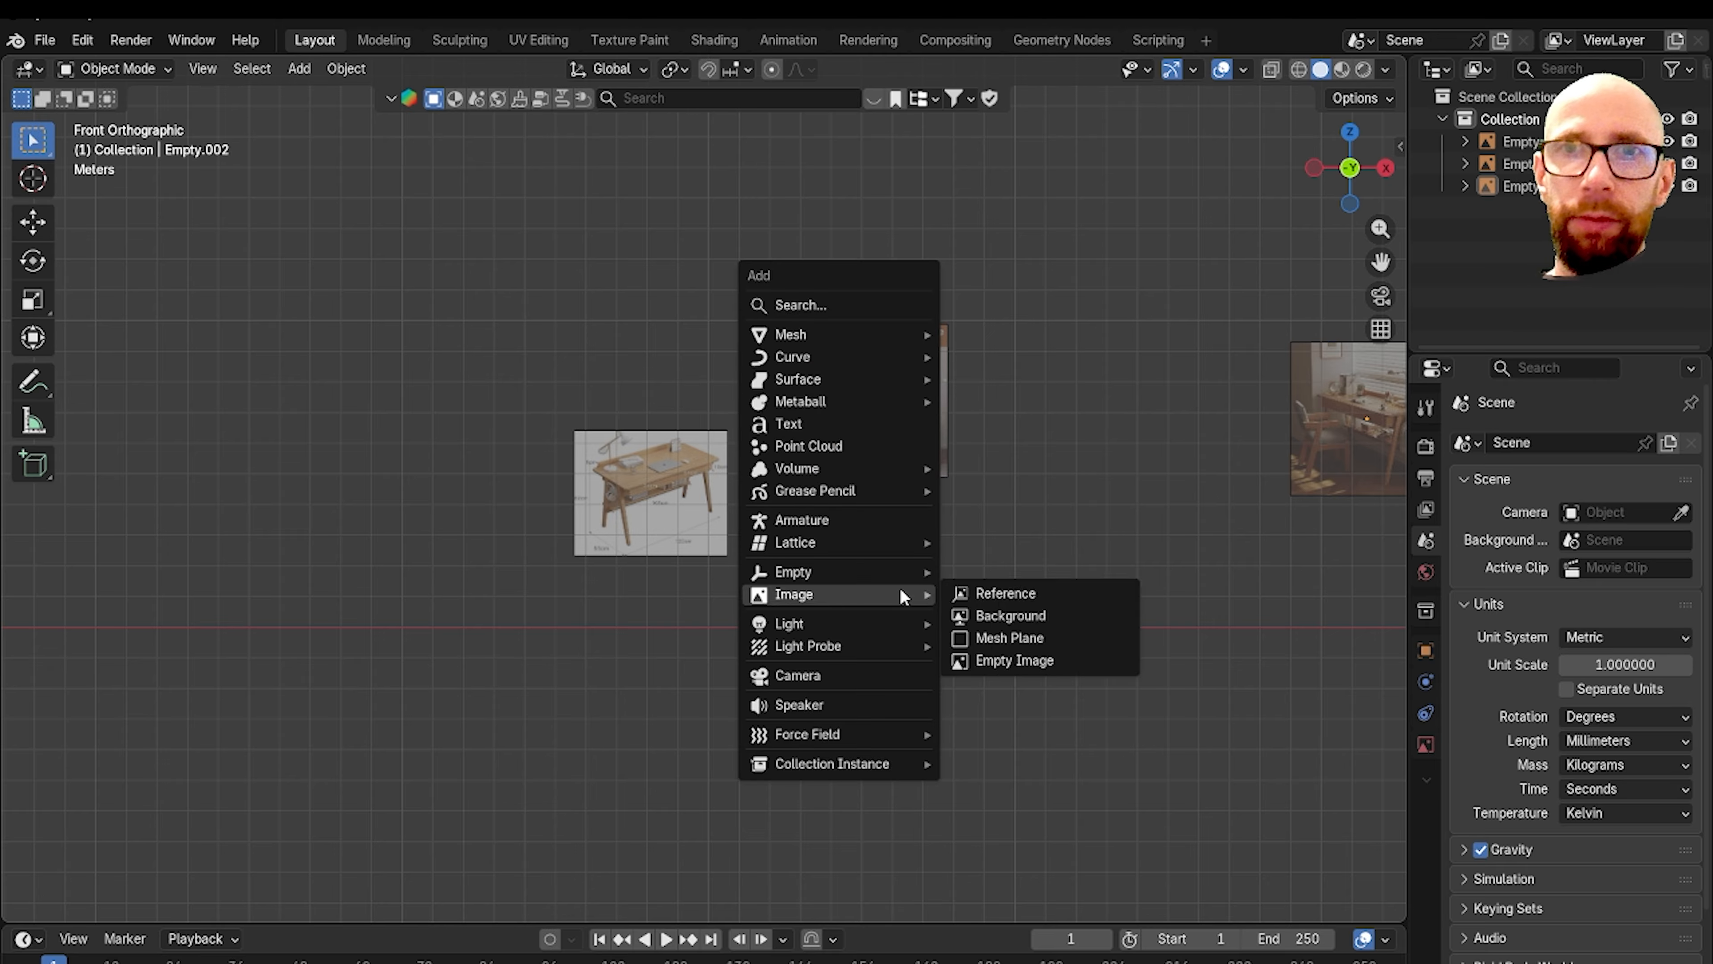
pyautogui.moveTo(824, 335)
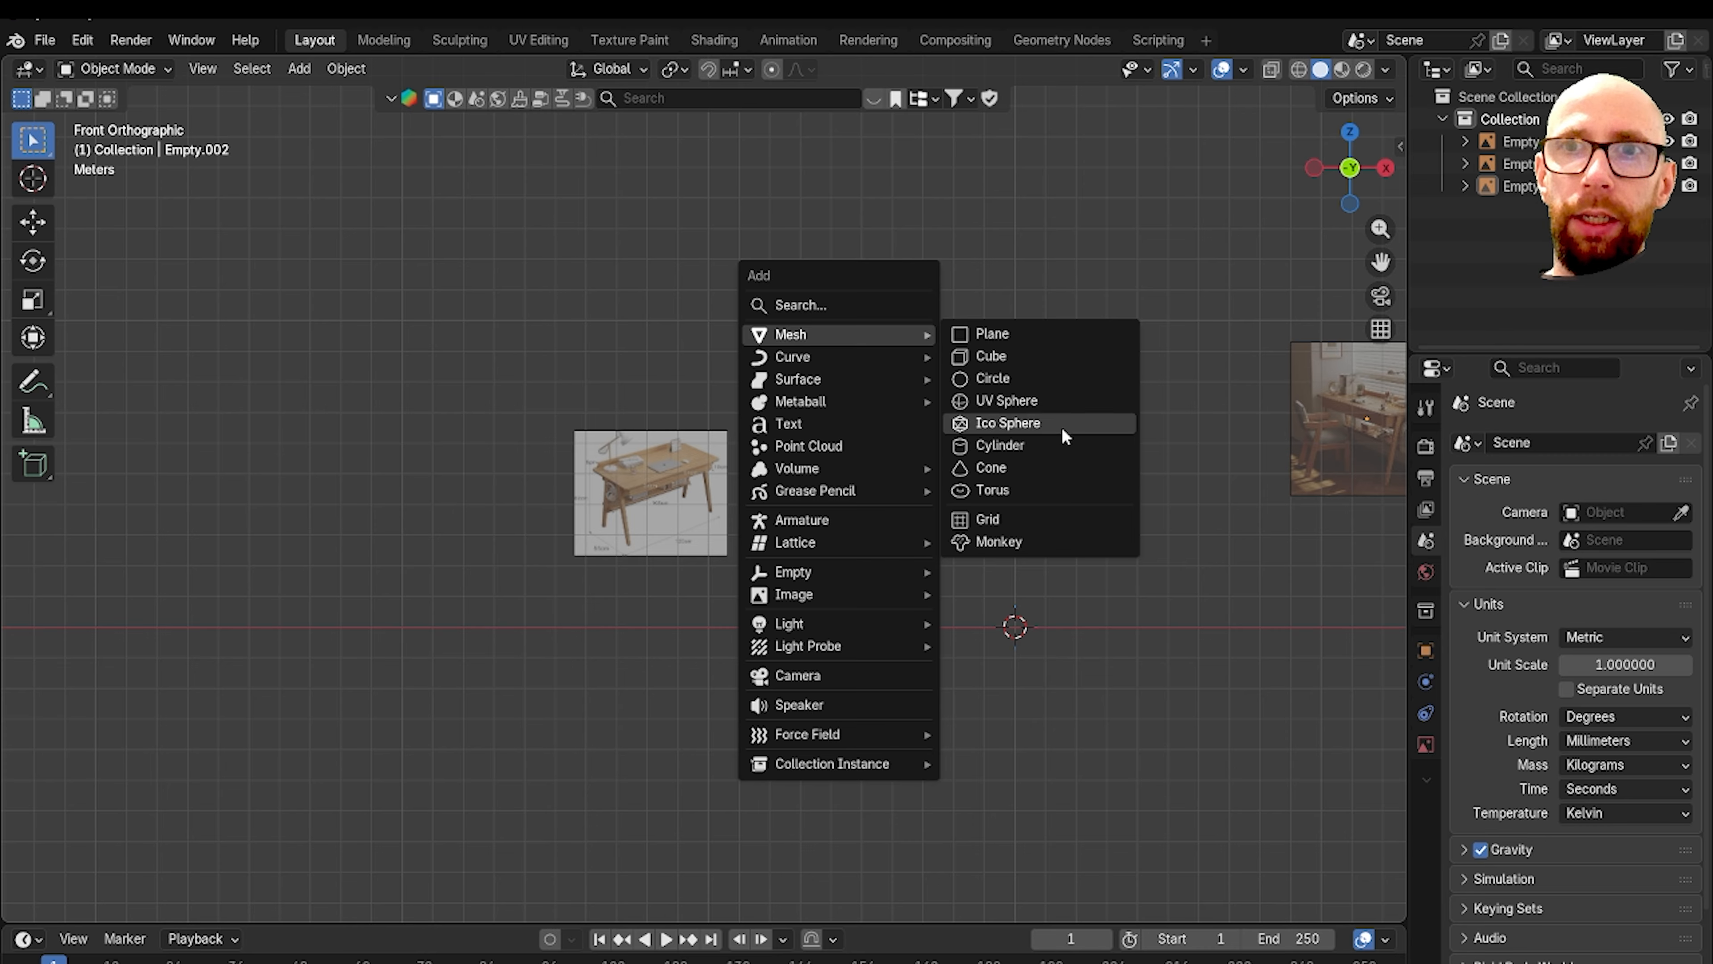
pyautogui.click(1034, 356)
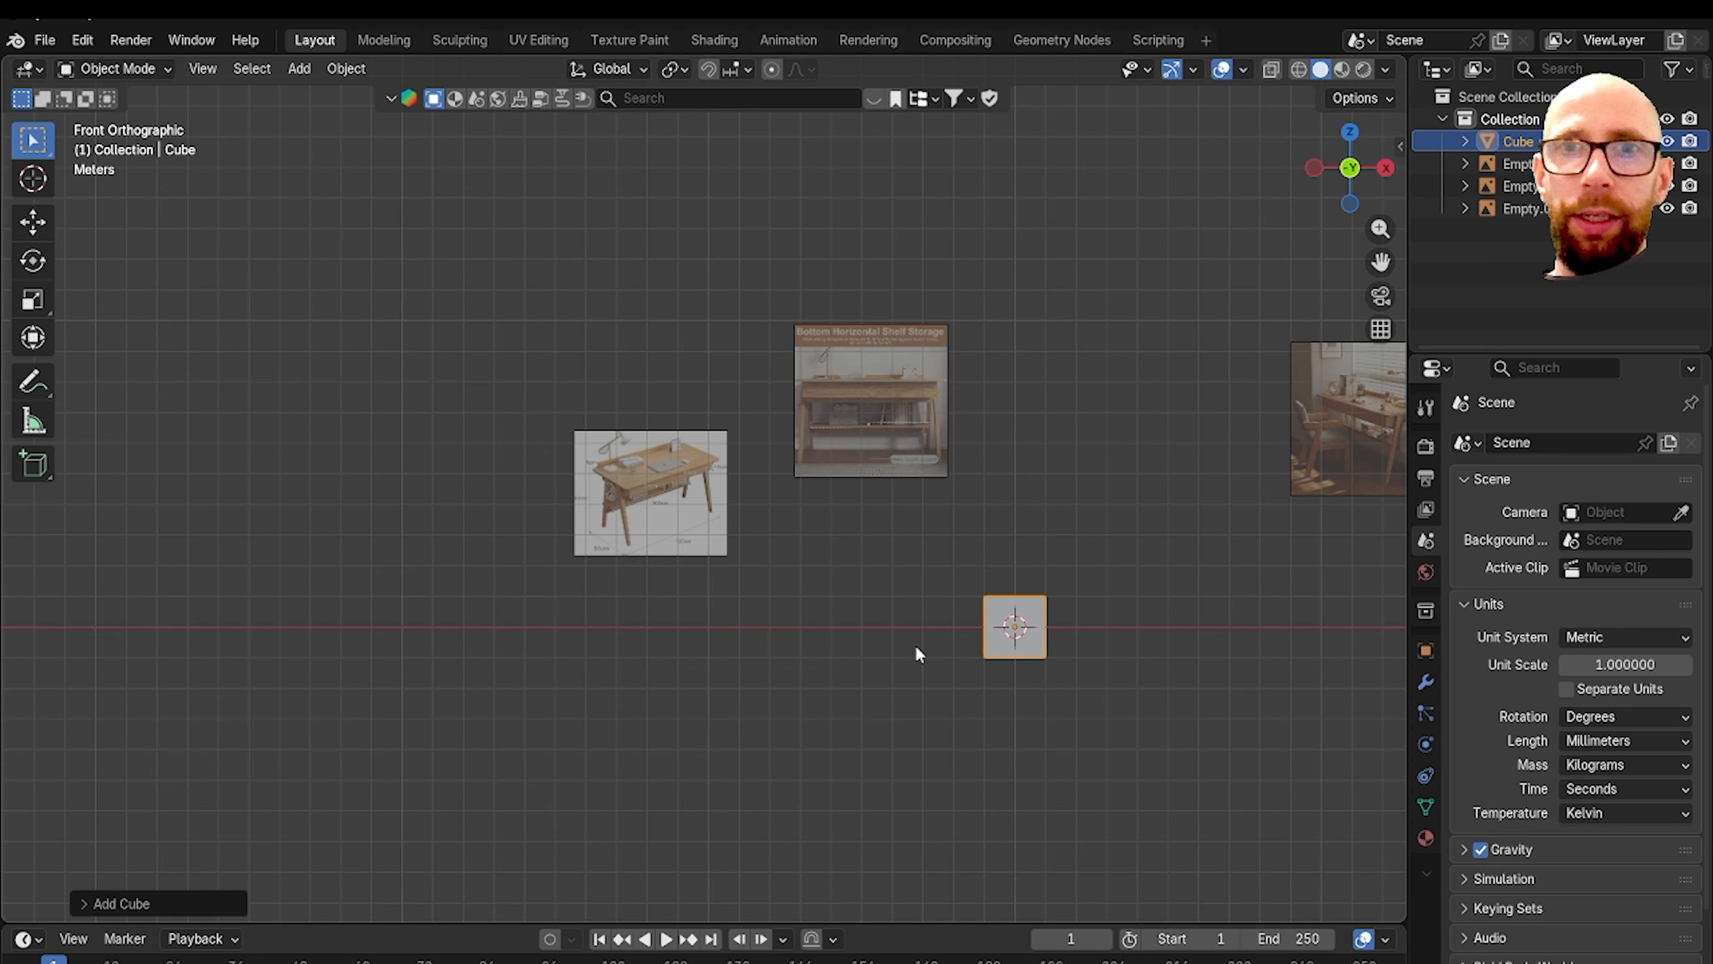
pyautogui.keyDown('shift'); pyautogui.moveTo(1030, 644); pyautogui.dragTo(839, 549, button='middle'); pyautogui.keyUp('shift')
pyautogui.scroll(5, 961, 630)
pyautogui.keyDown('shift'); pyautogui.moveTo(951, 637); pyautogui.dragTo(905, 549, button='middle'); pyautogui.keyUp('shift')
pyautogui.press('n')
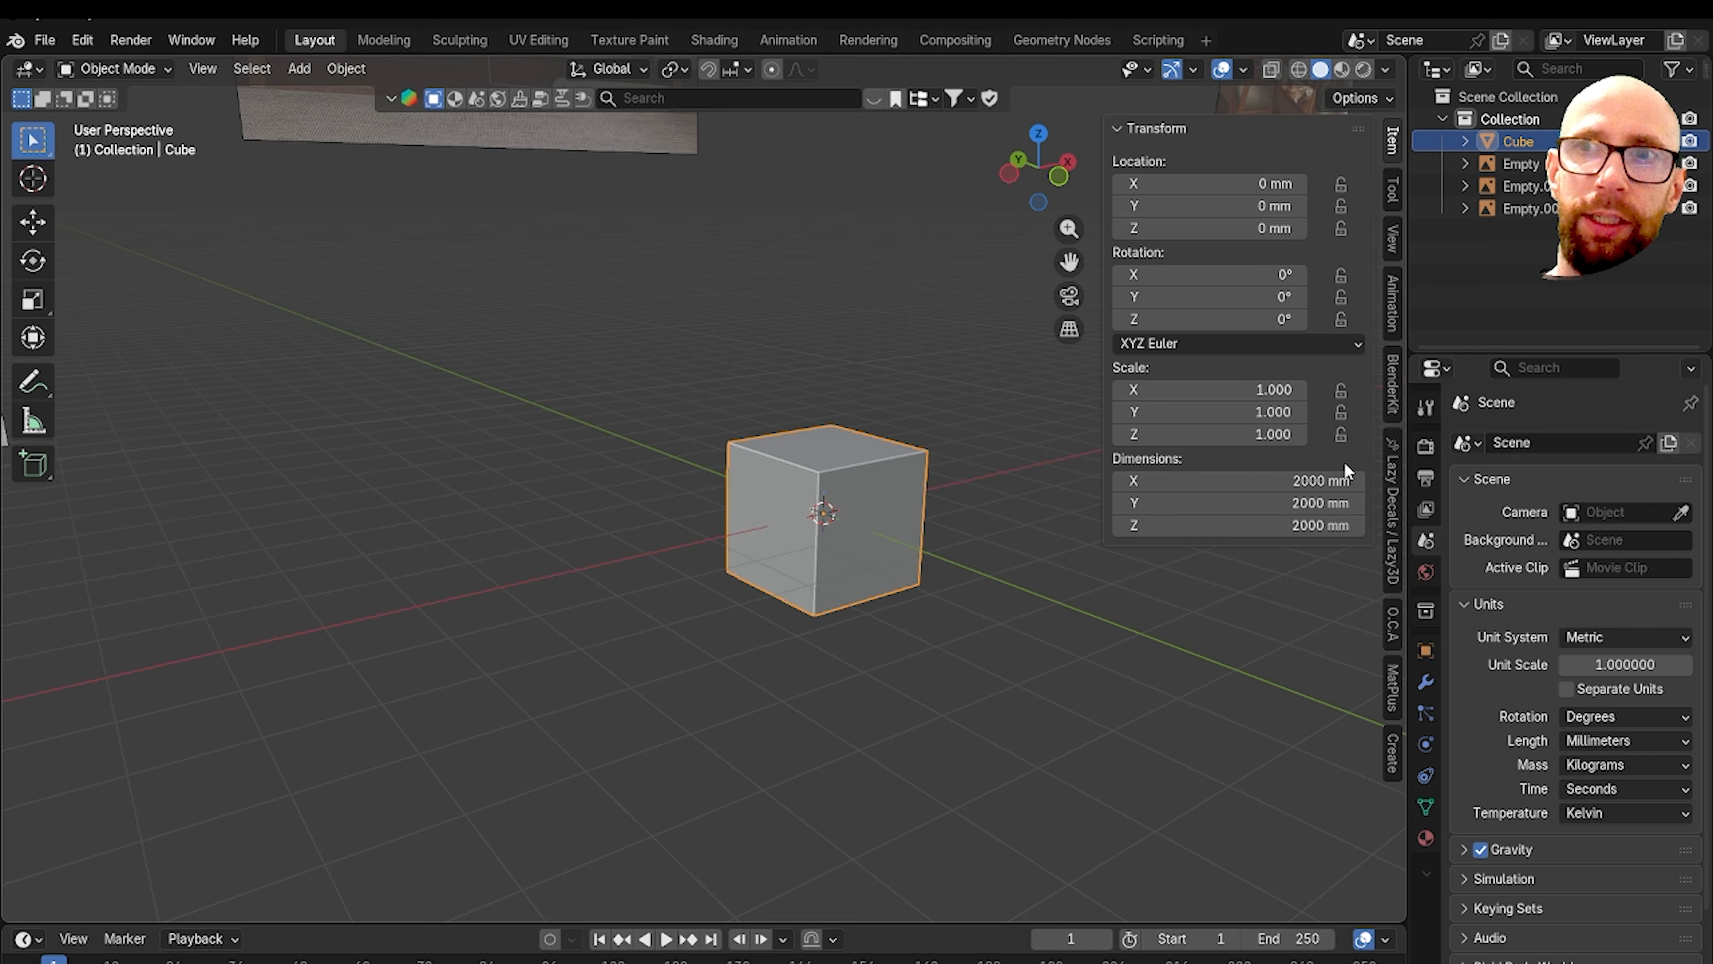
# Step: In front view, move the dimensioned desk image beside the cube, to about X -3802 mm and Z 515 mm
pyautogui.scroll(-8, 820, 425)
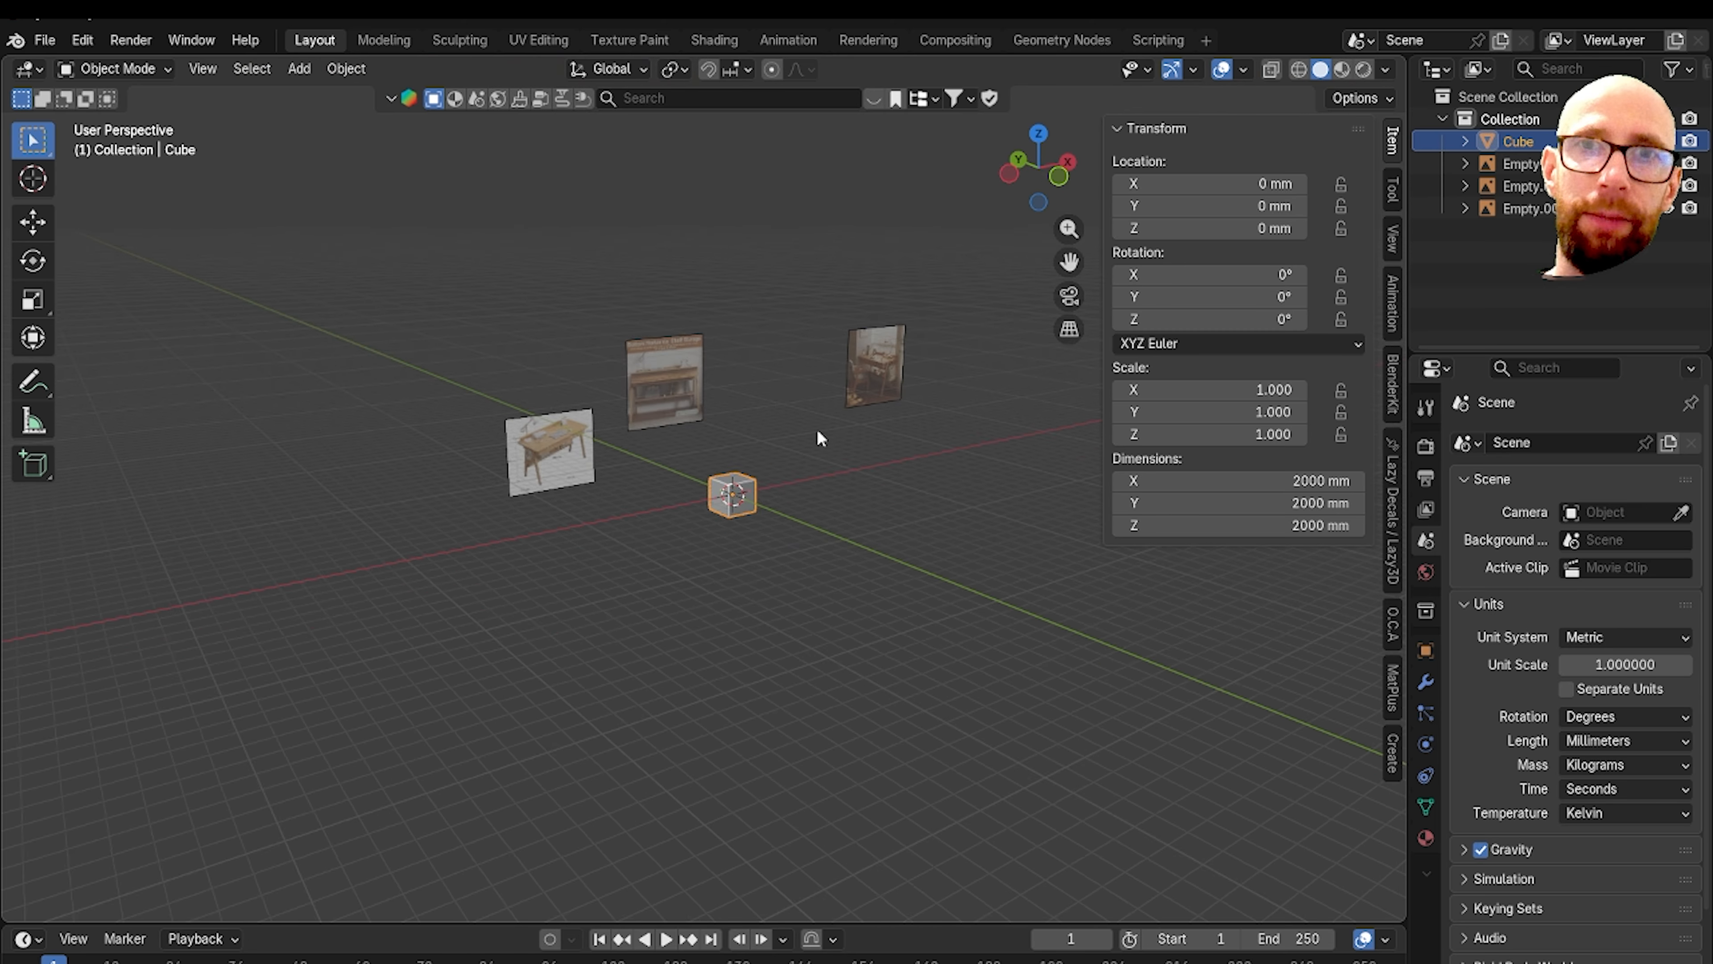
pyautogui.moveTo(815, 429); pyautogui.dragTo(774, 442, button='middle')
pyautogui.press('`')
pyautogui.click(670, 385)
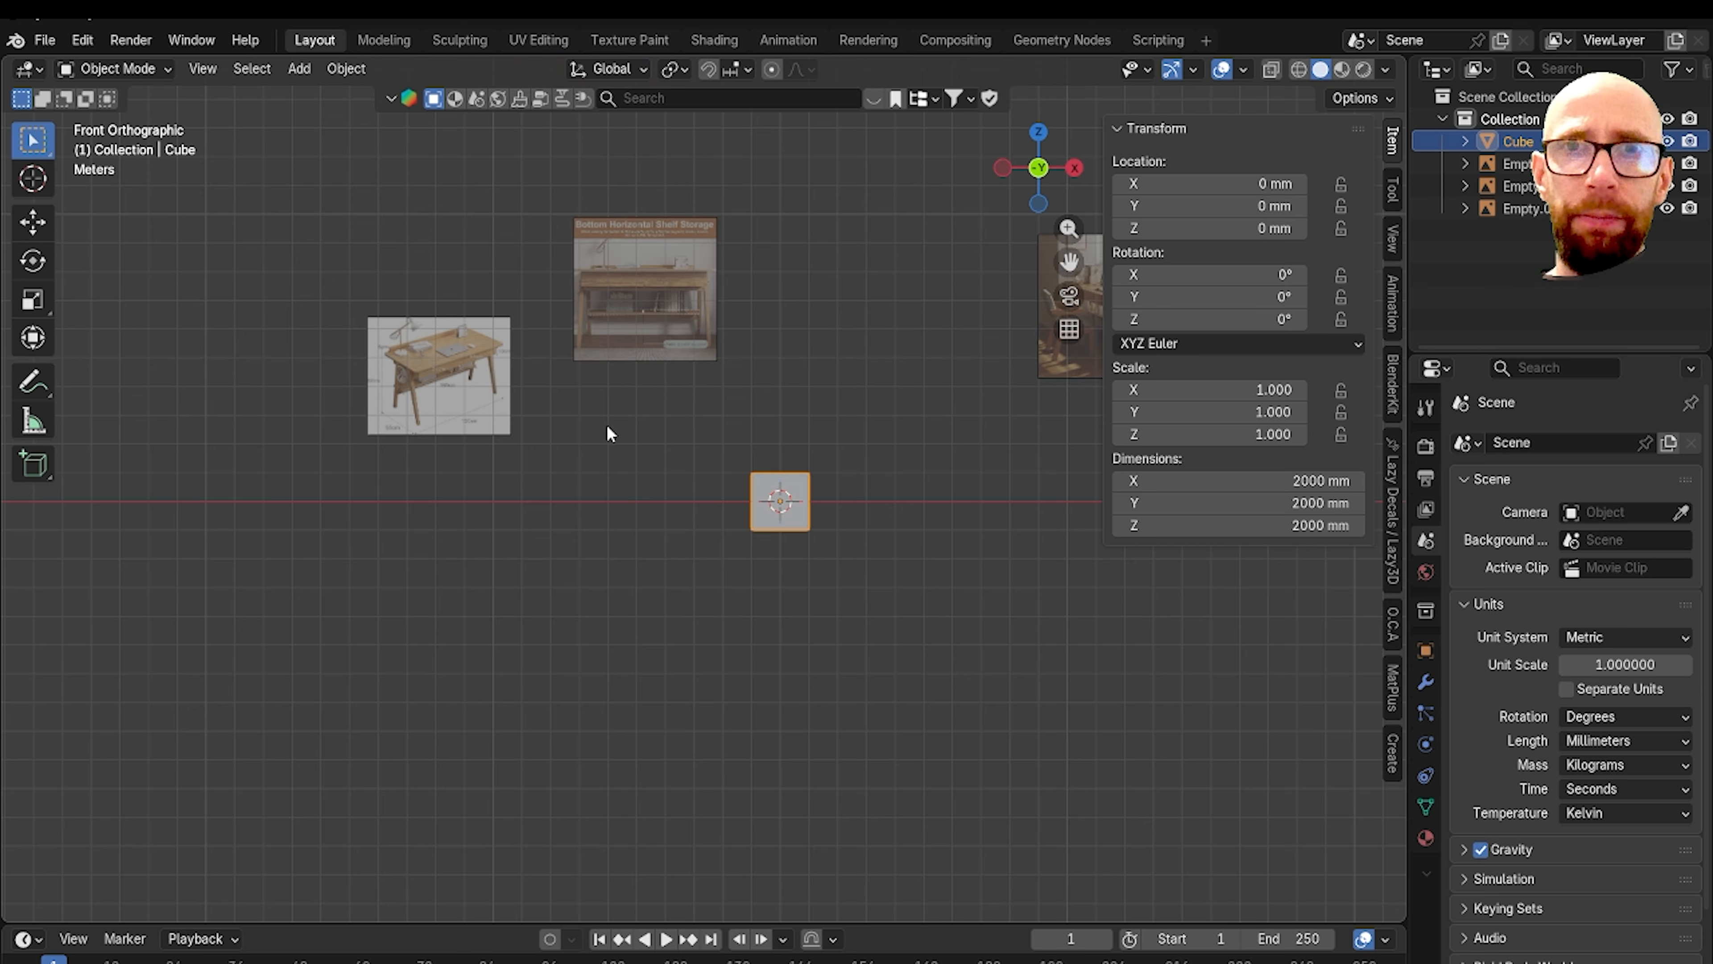
pyautogui.click(444, 391)
pyautogui.press('g')
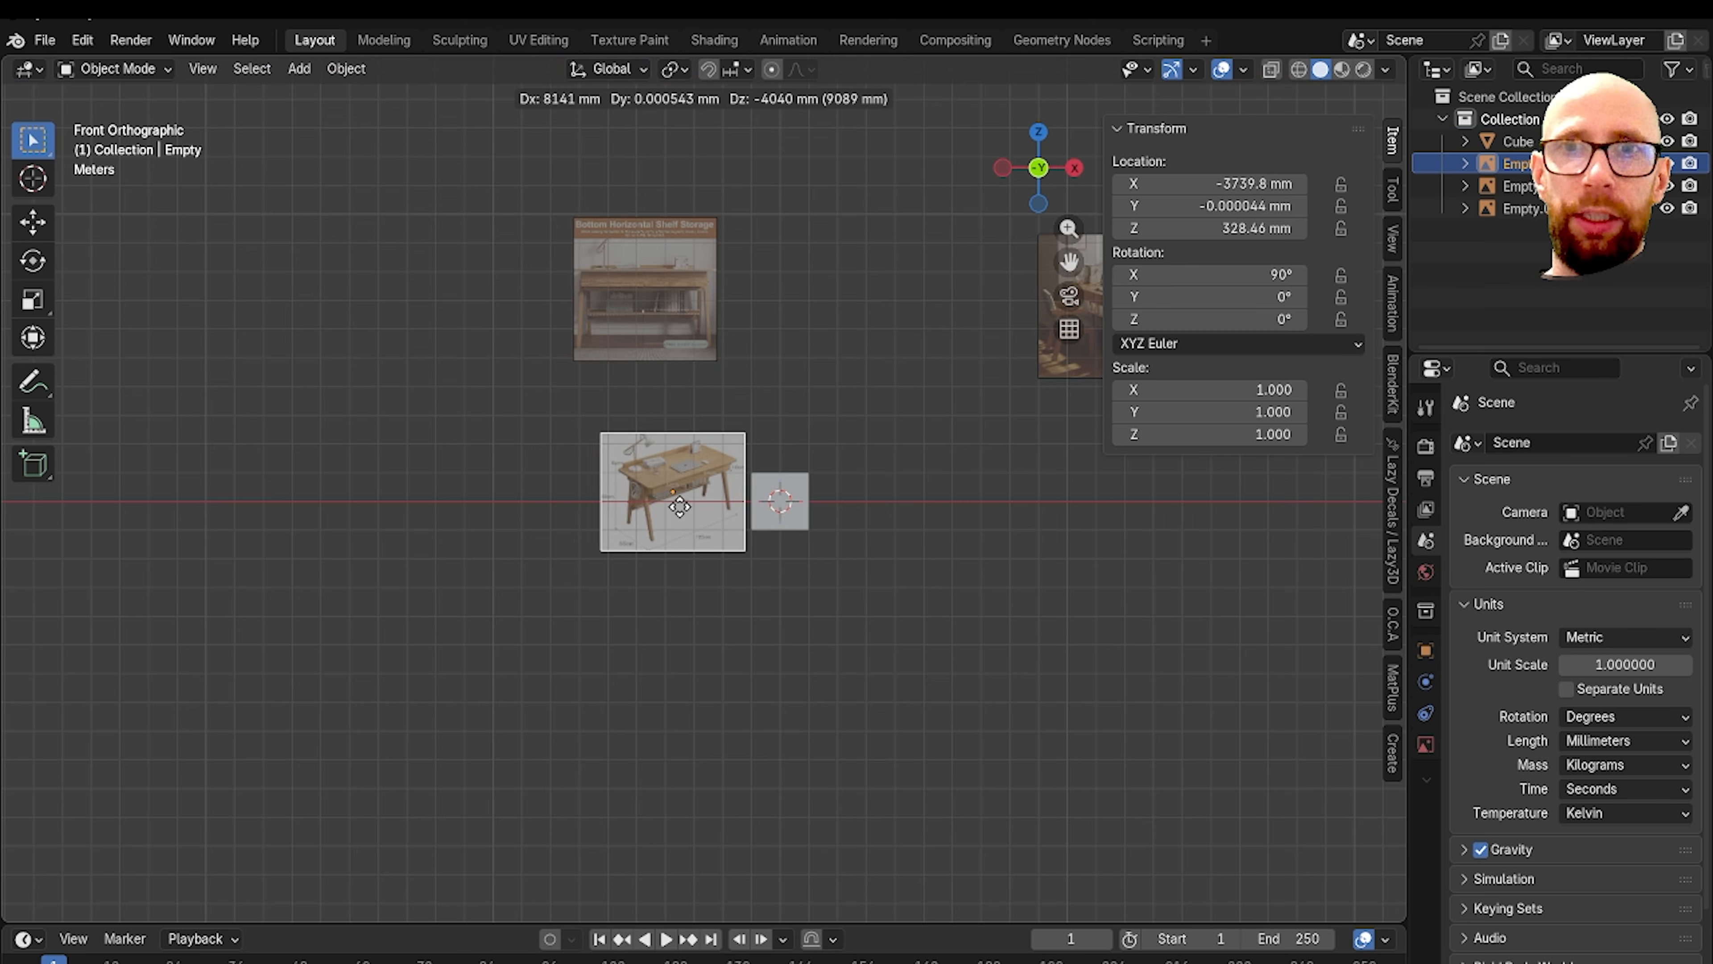
pyautogui.click(675, 502)
pyautogui.scroll(3, 698, 496)
pyautogui.moveTo(737, 524); pyautogui.dragTo(780, 549, button='middle')
pyautogui.scroll(6, 694, 527)
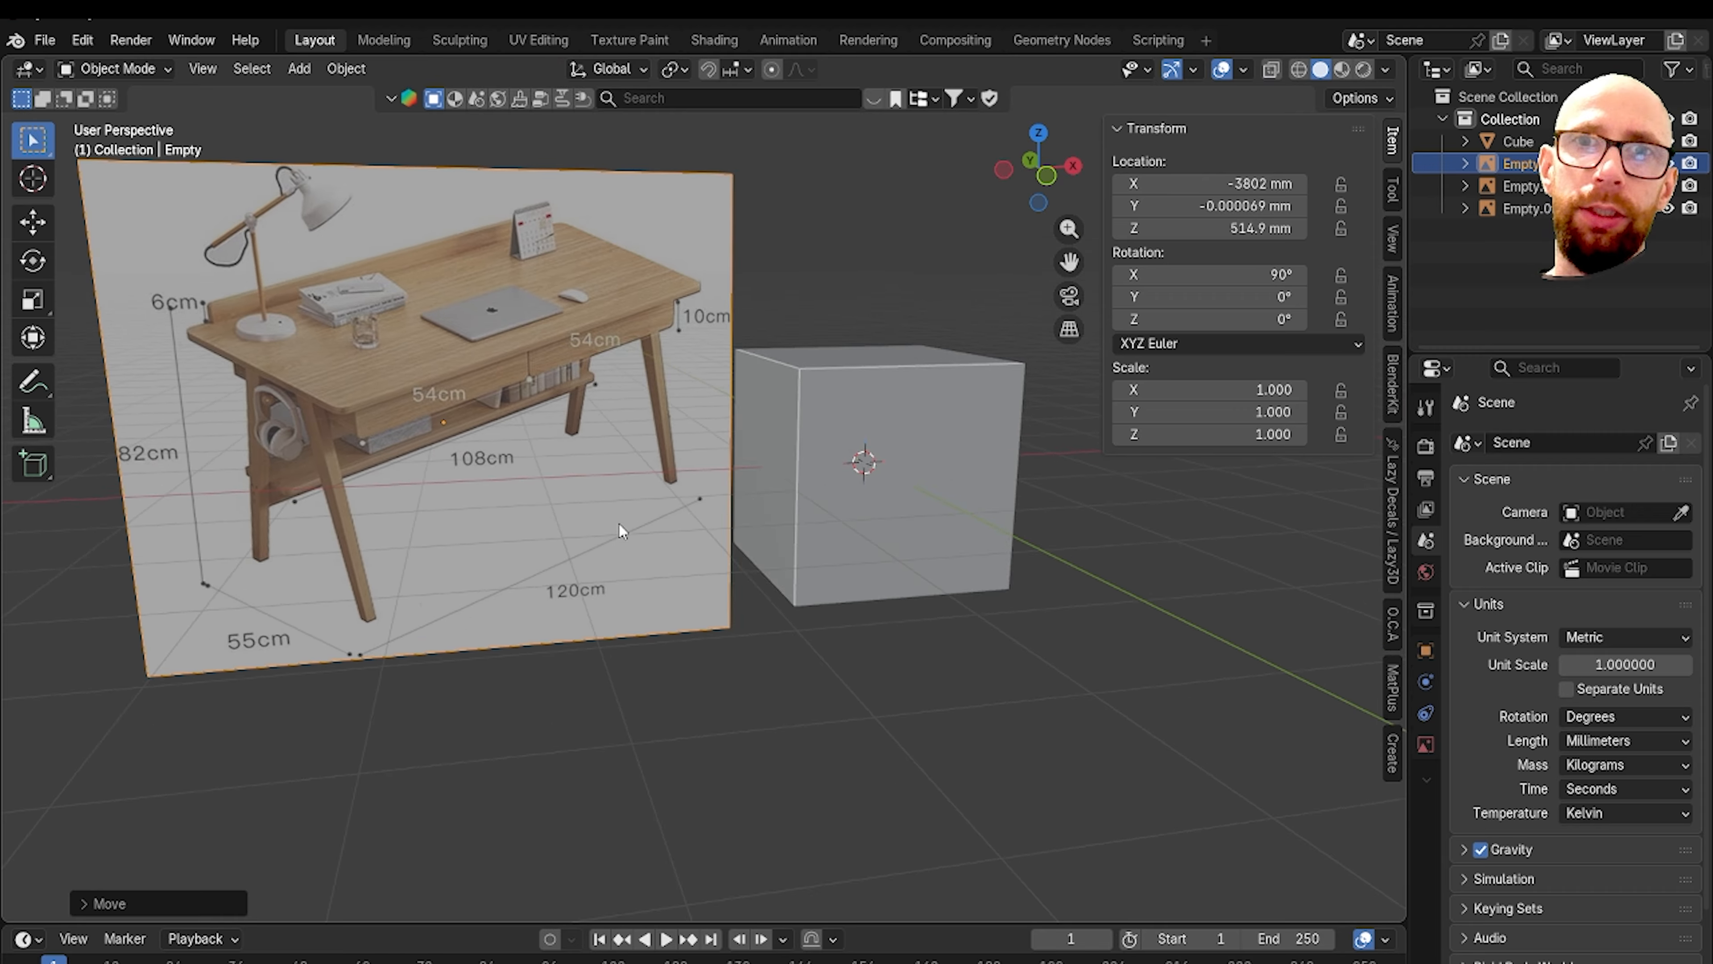
pyautogui.keyDown('shift'); pyautogui.moveTo(698, 391); pyautogui.dragTo(659, 415, button='middle'); pyautogui.keyUp('shift')
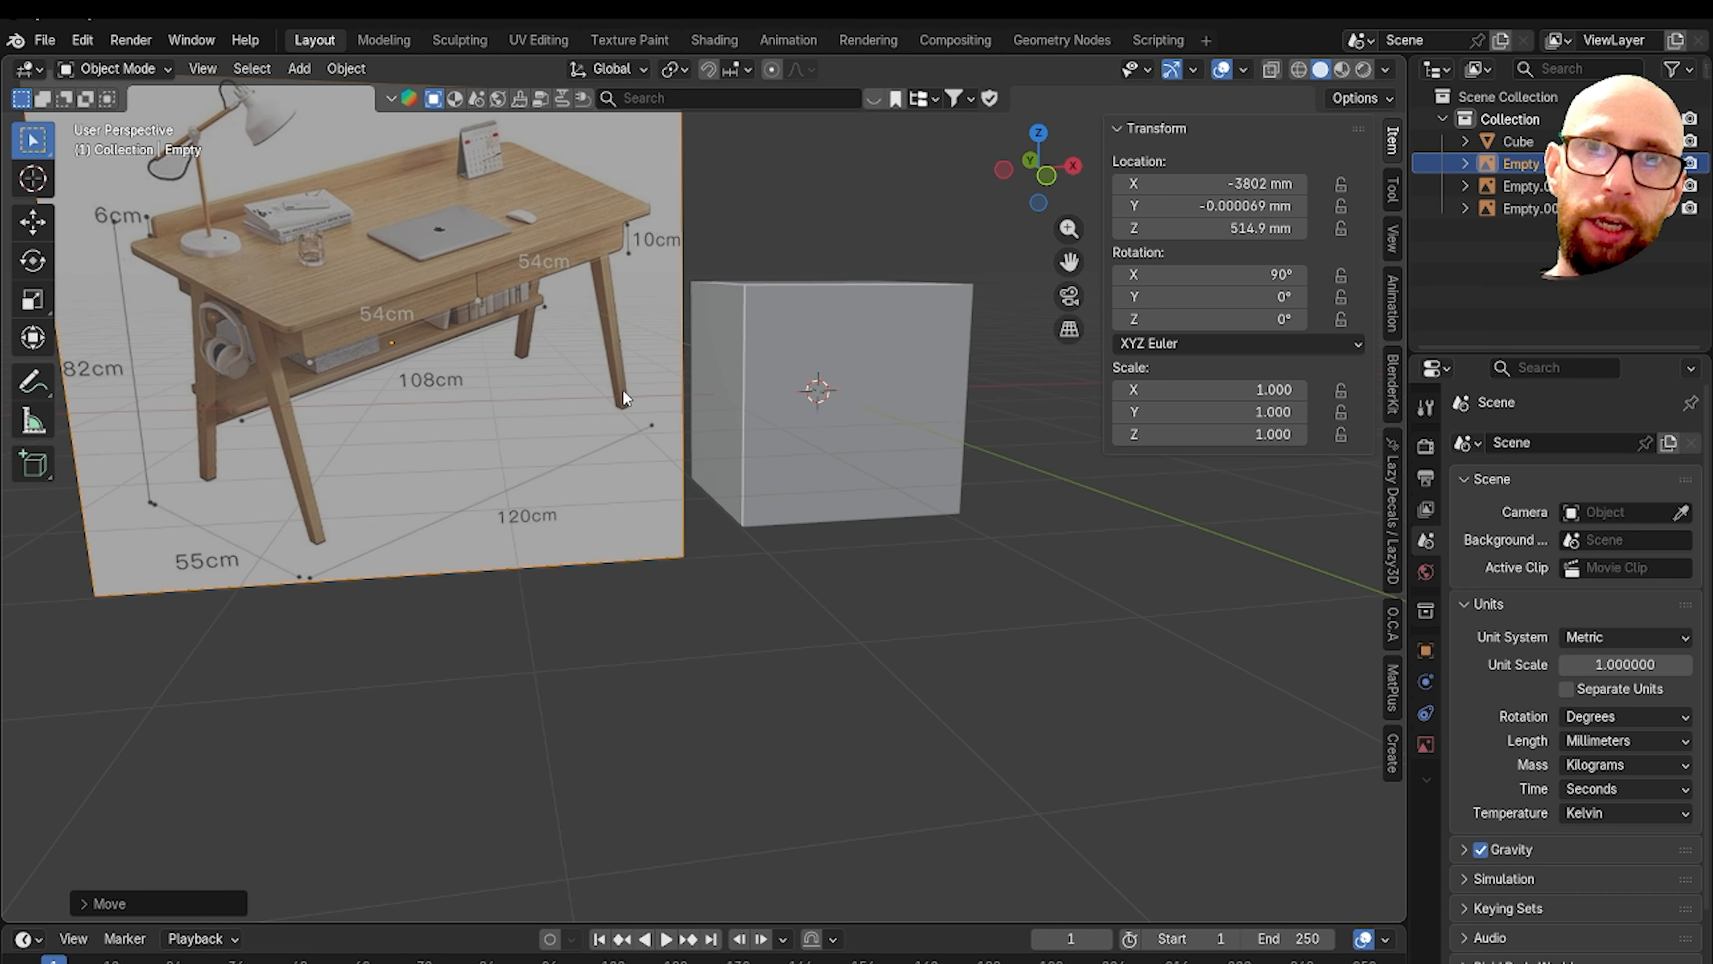
# Step: Select the cube and set its X dimension to 120 cm for the desk's width
pyautogui.moveTo(1063, 192); pyautogui.dragTo(1034, 189)
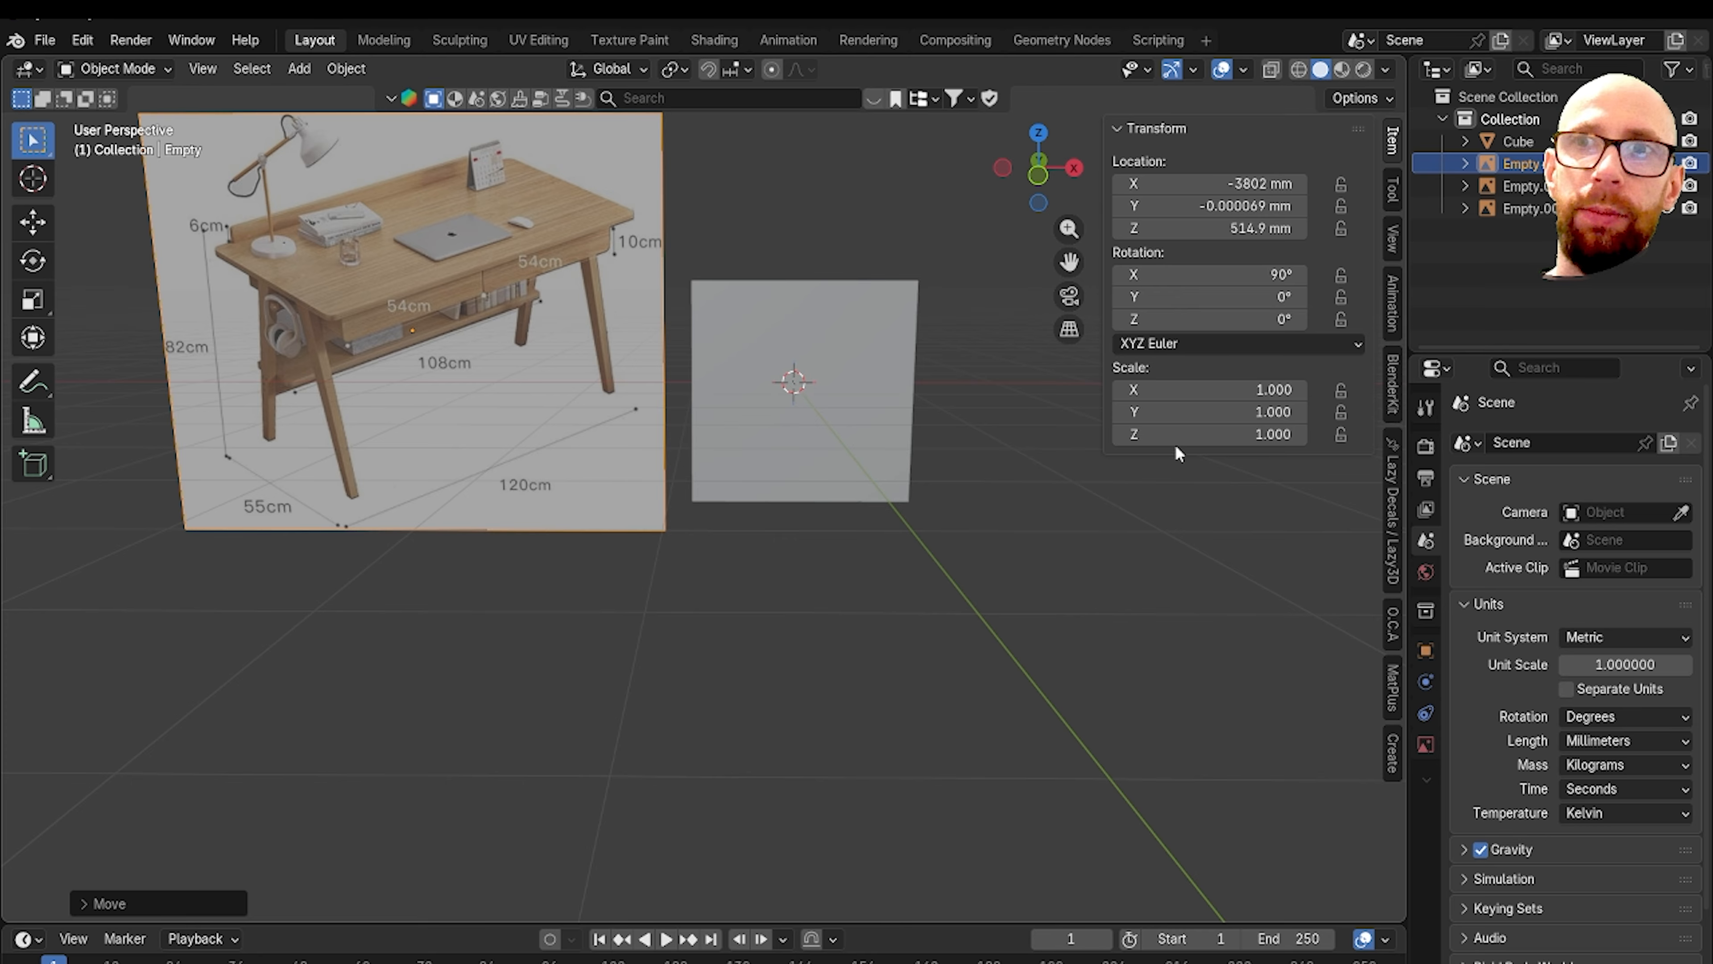
pyautogui.click(1185, 389)
pyautogui.press('Escape')
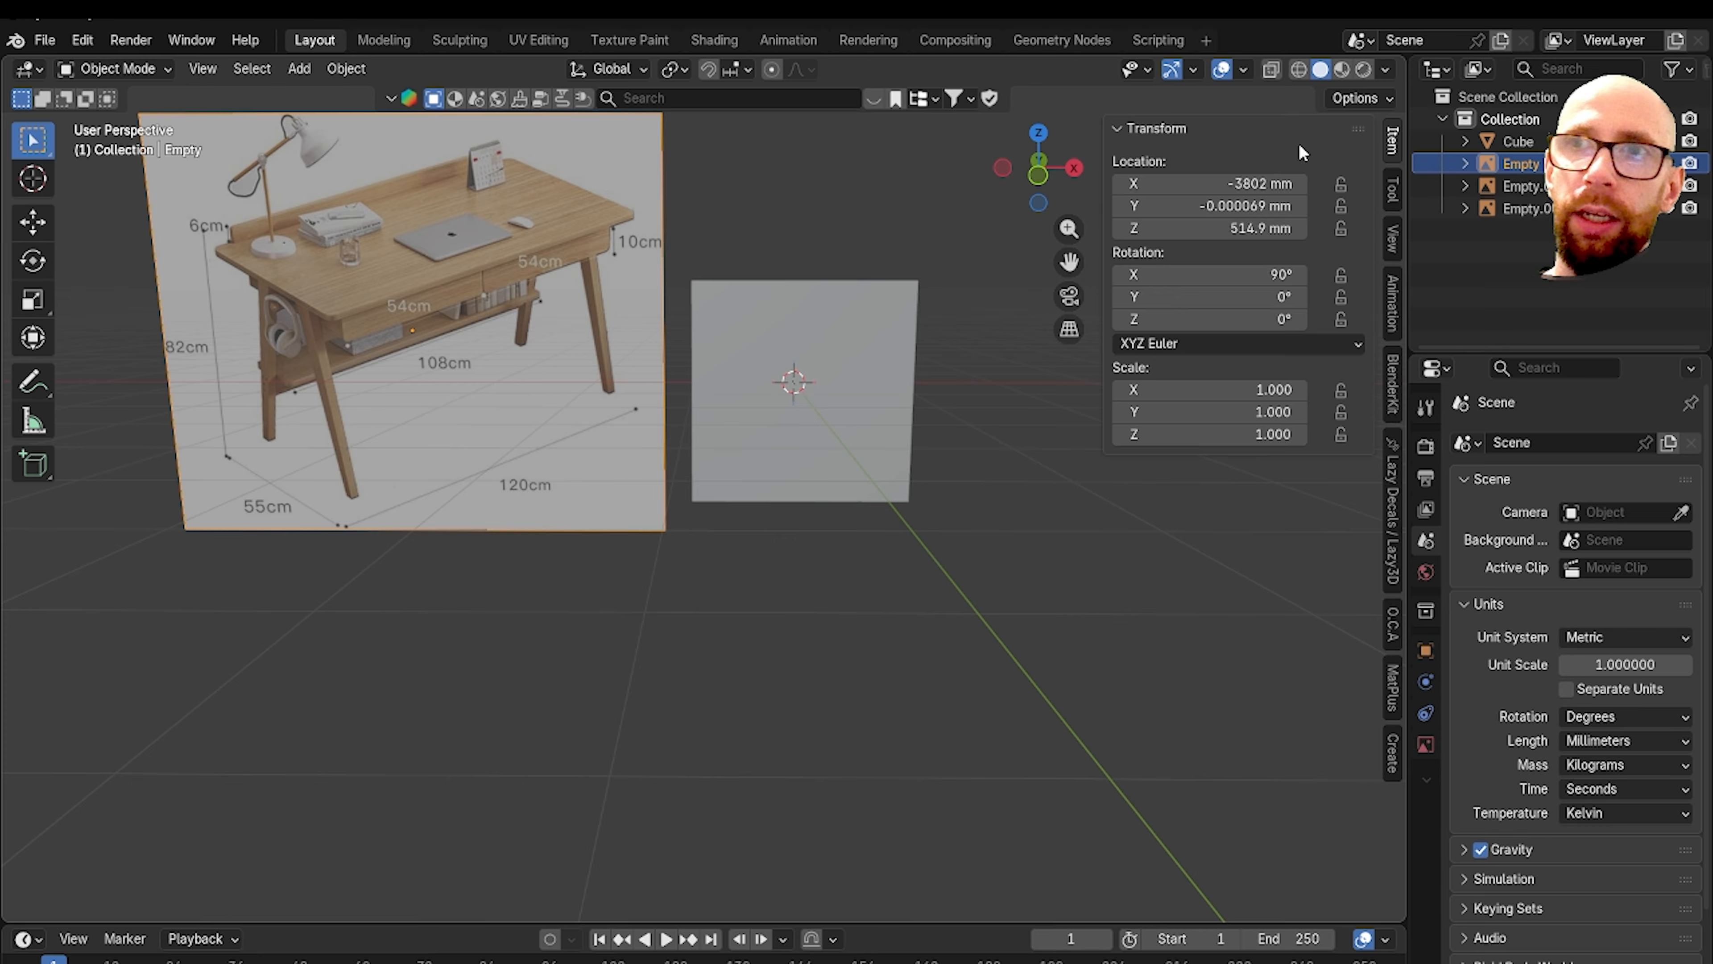
pyautogui.click(746, 397)
pyautogui.click(1166, 478)
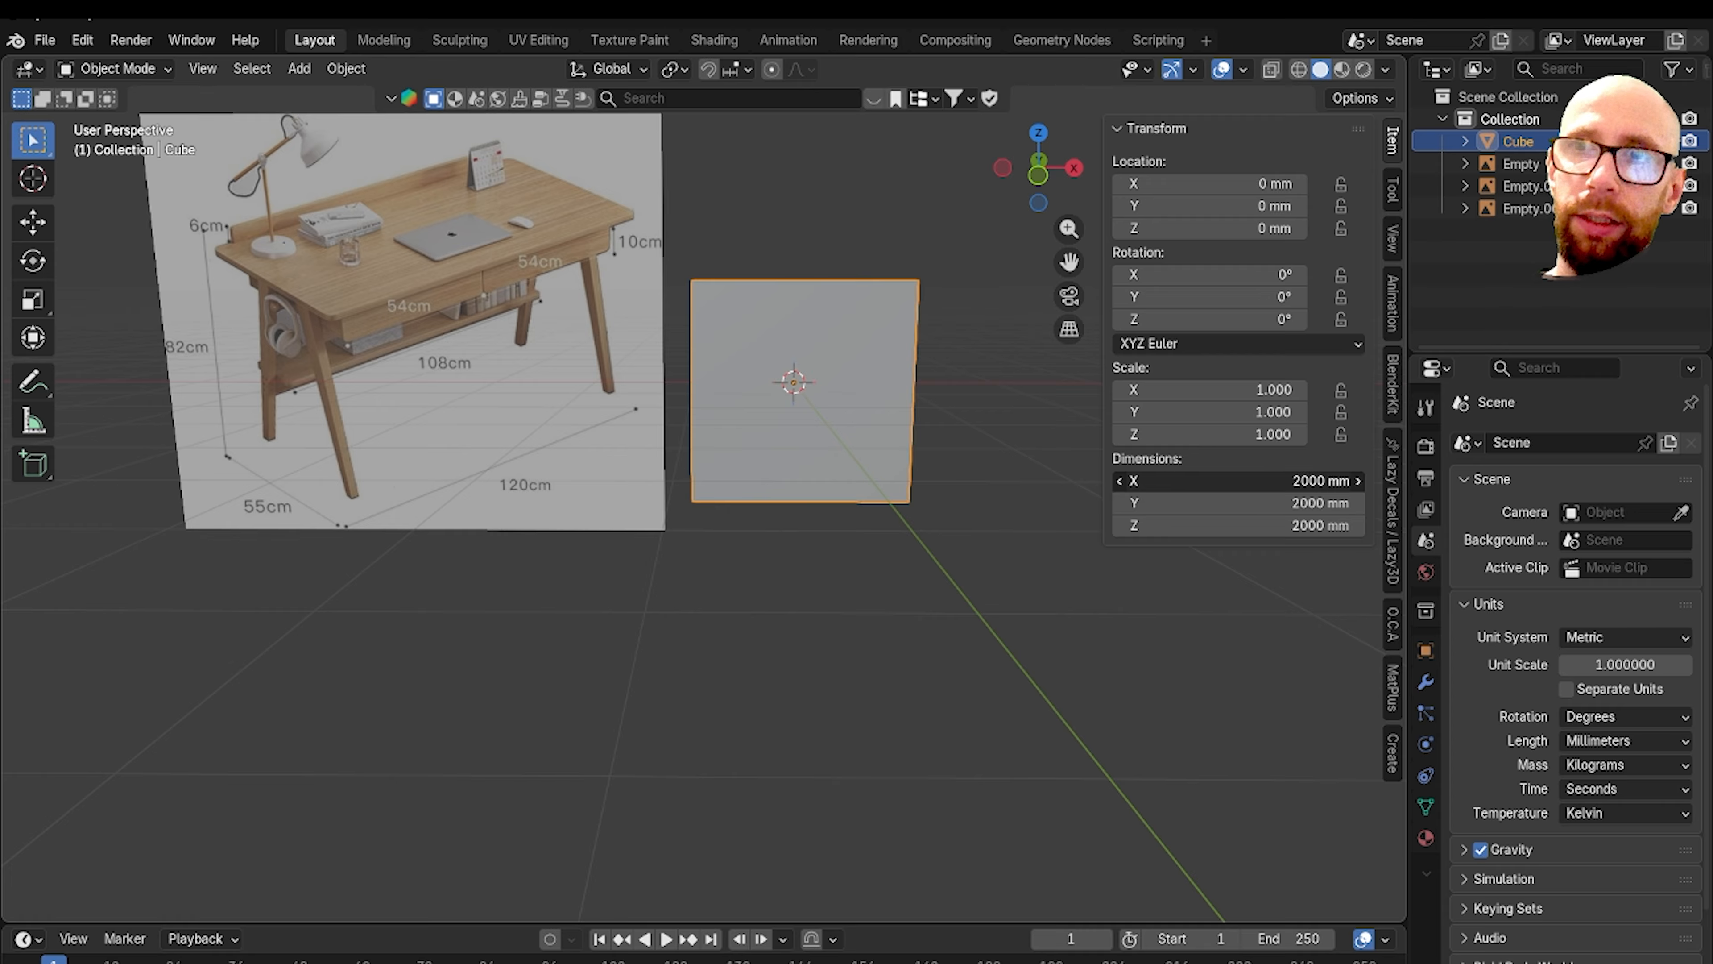
pyautogui.write('120')
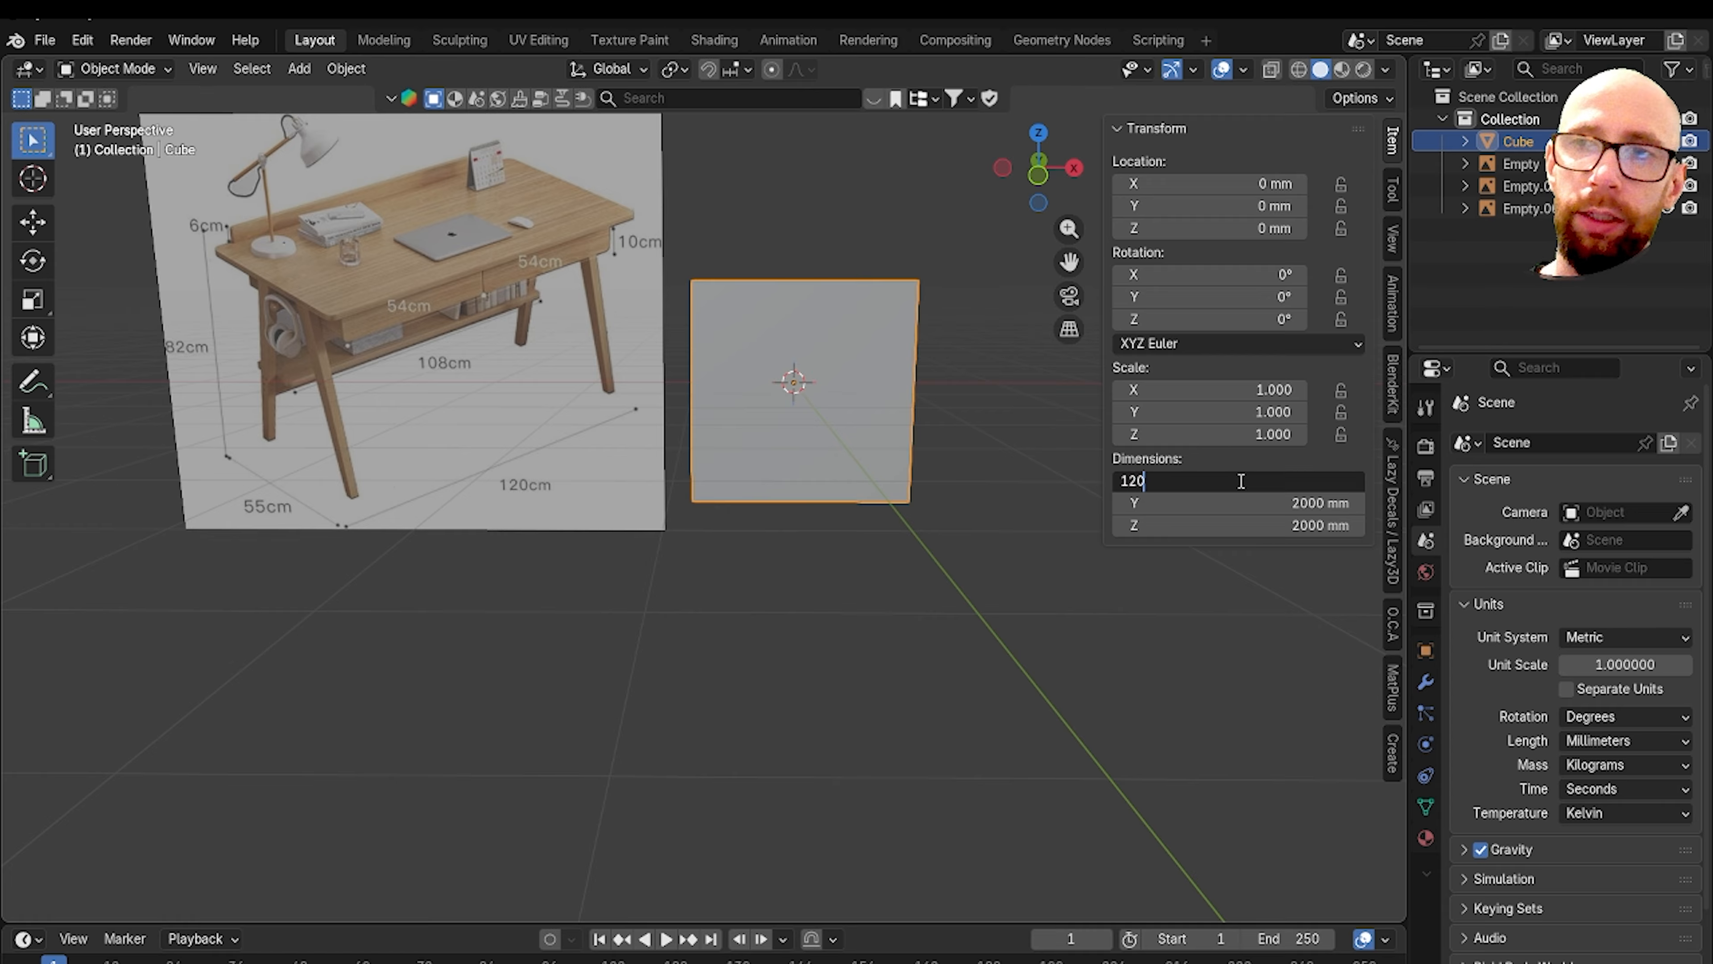
pyautogui.write('cm')
pyautogui.press('Return')
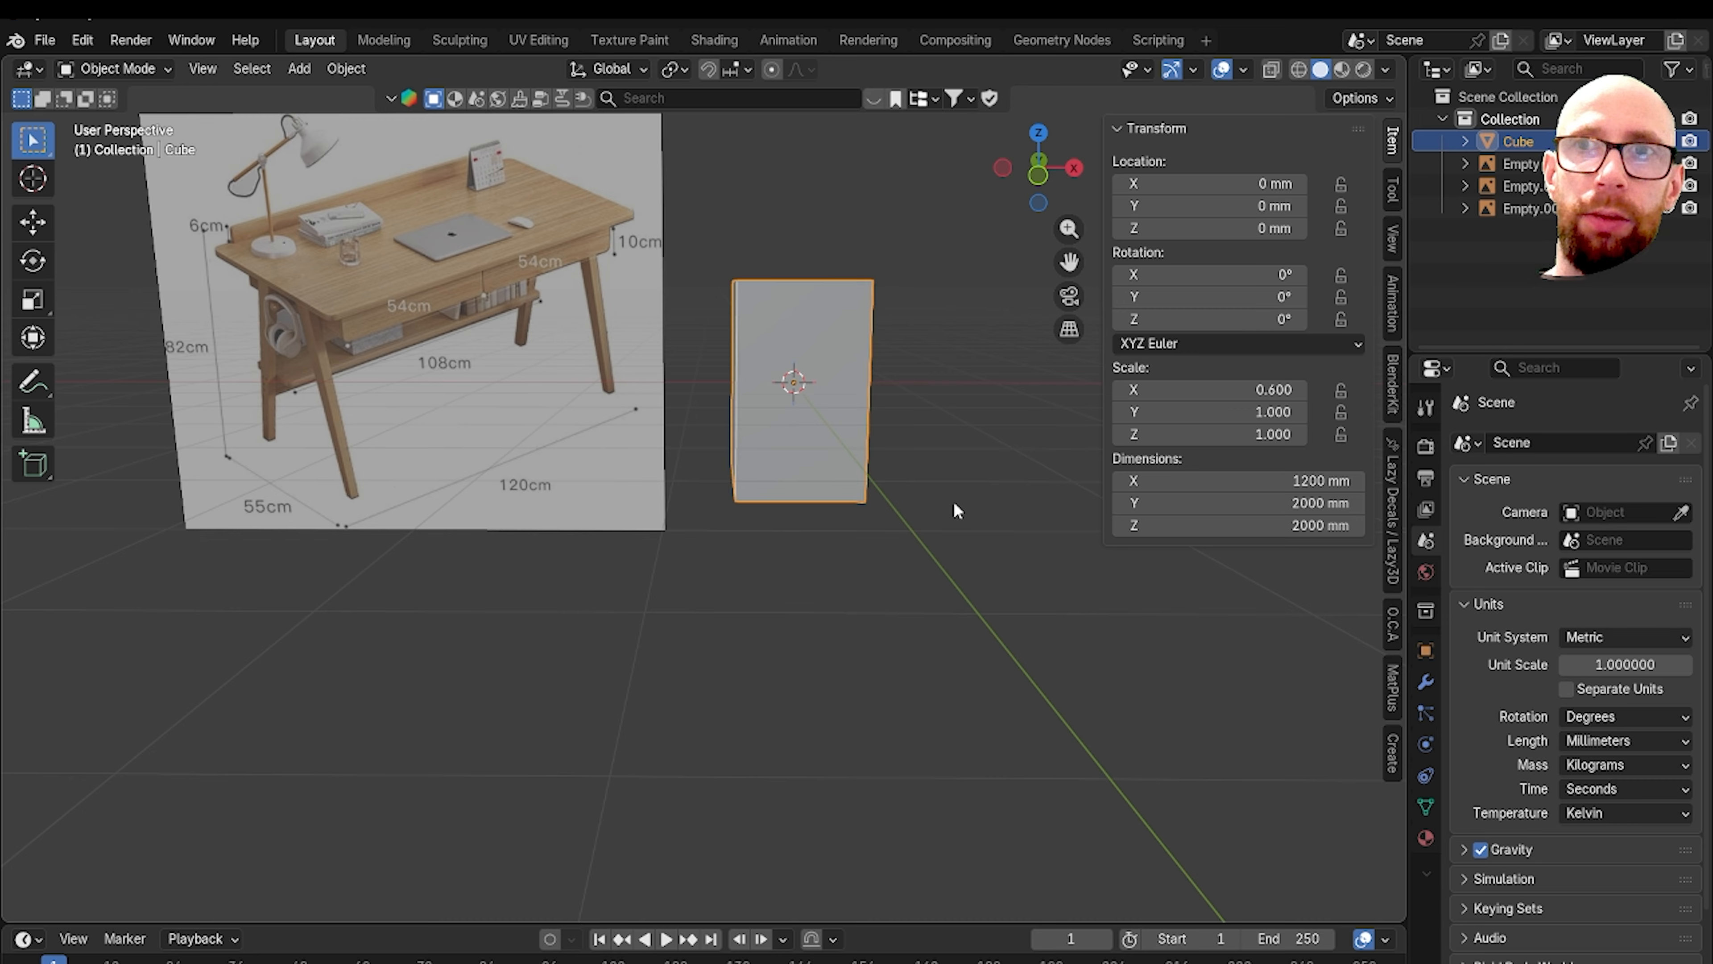
# Step: Set the cube's Z dimension to 820 mm and its Y dimension to 55 cm for the desk's height and depth
pyautogui.click(1240, 527)
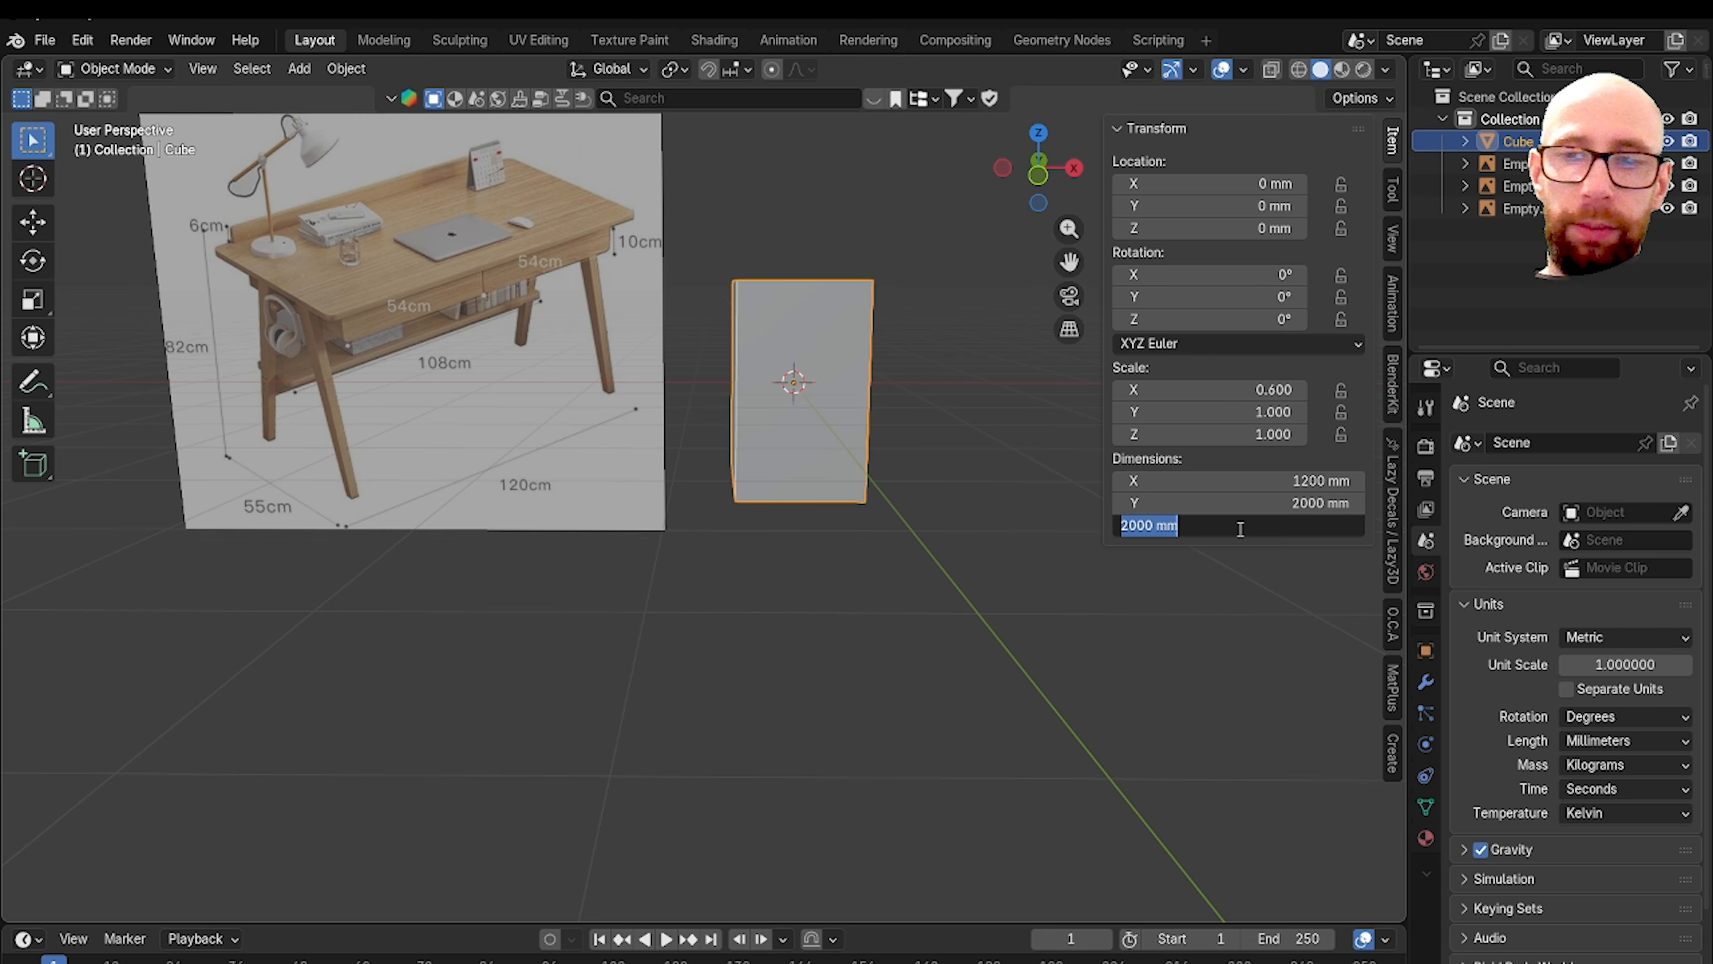
pyautogui.write('820')
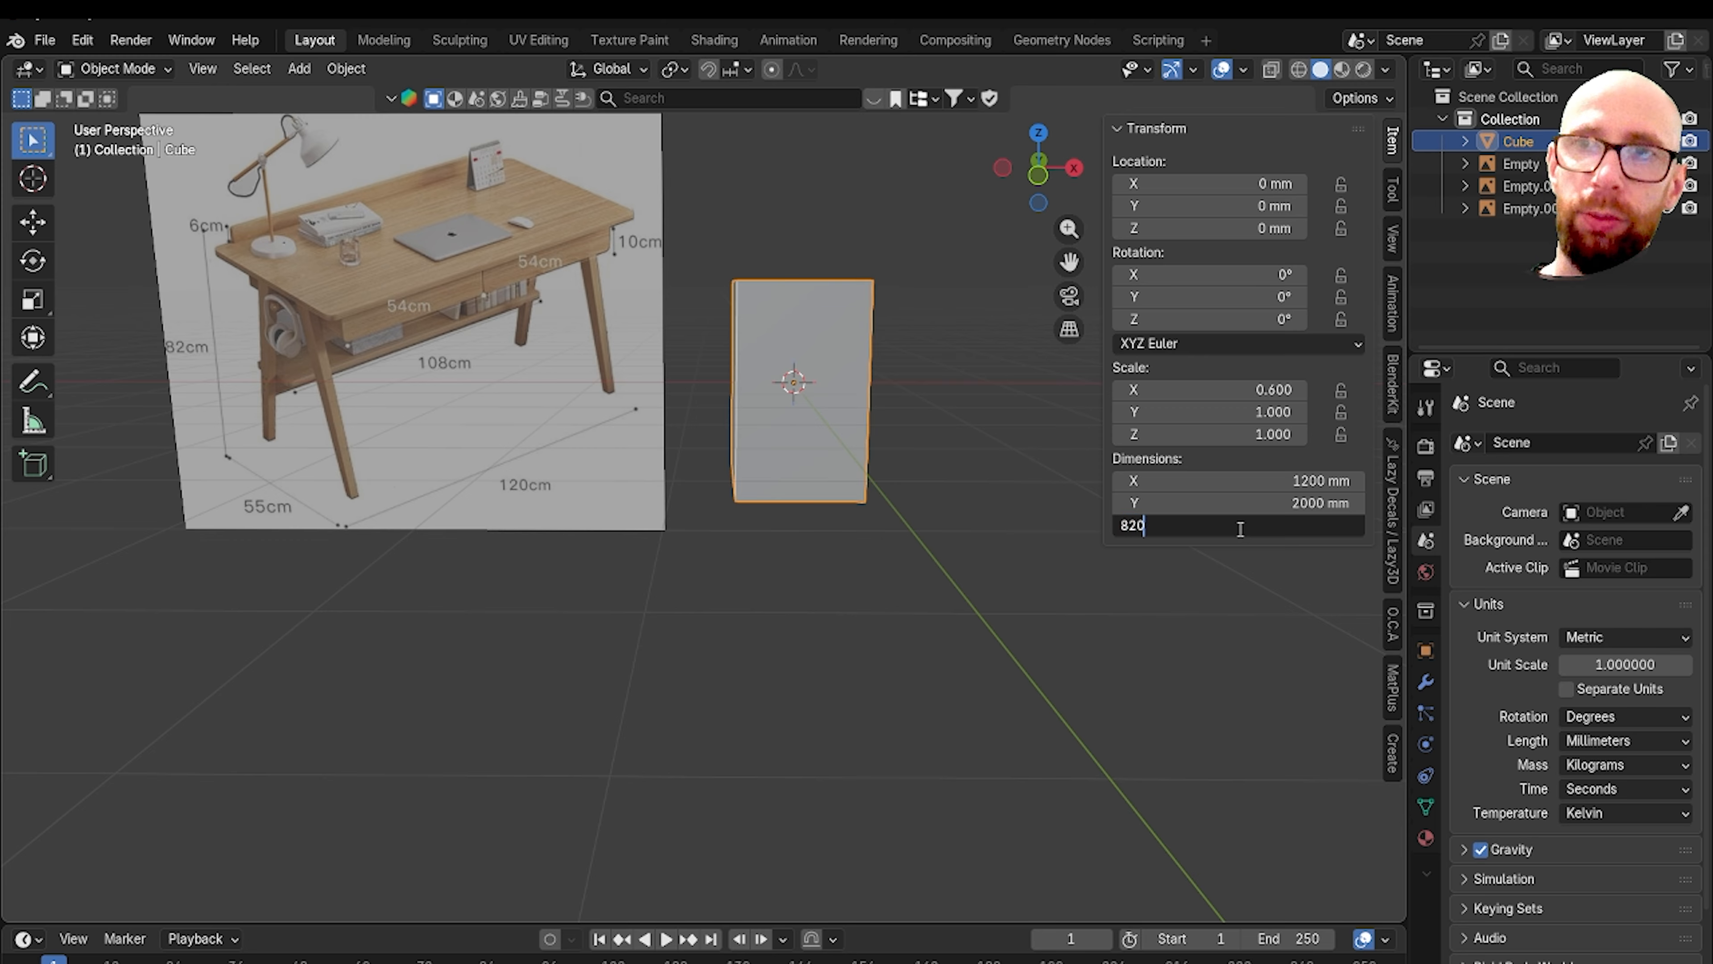
pyautogui.press('Return')
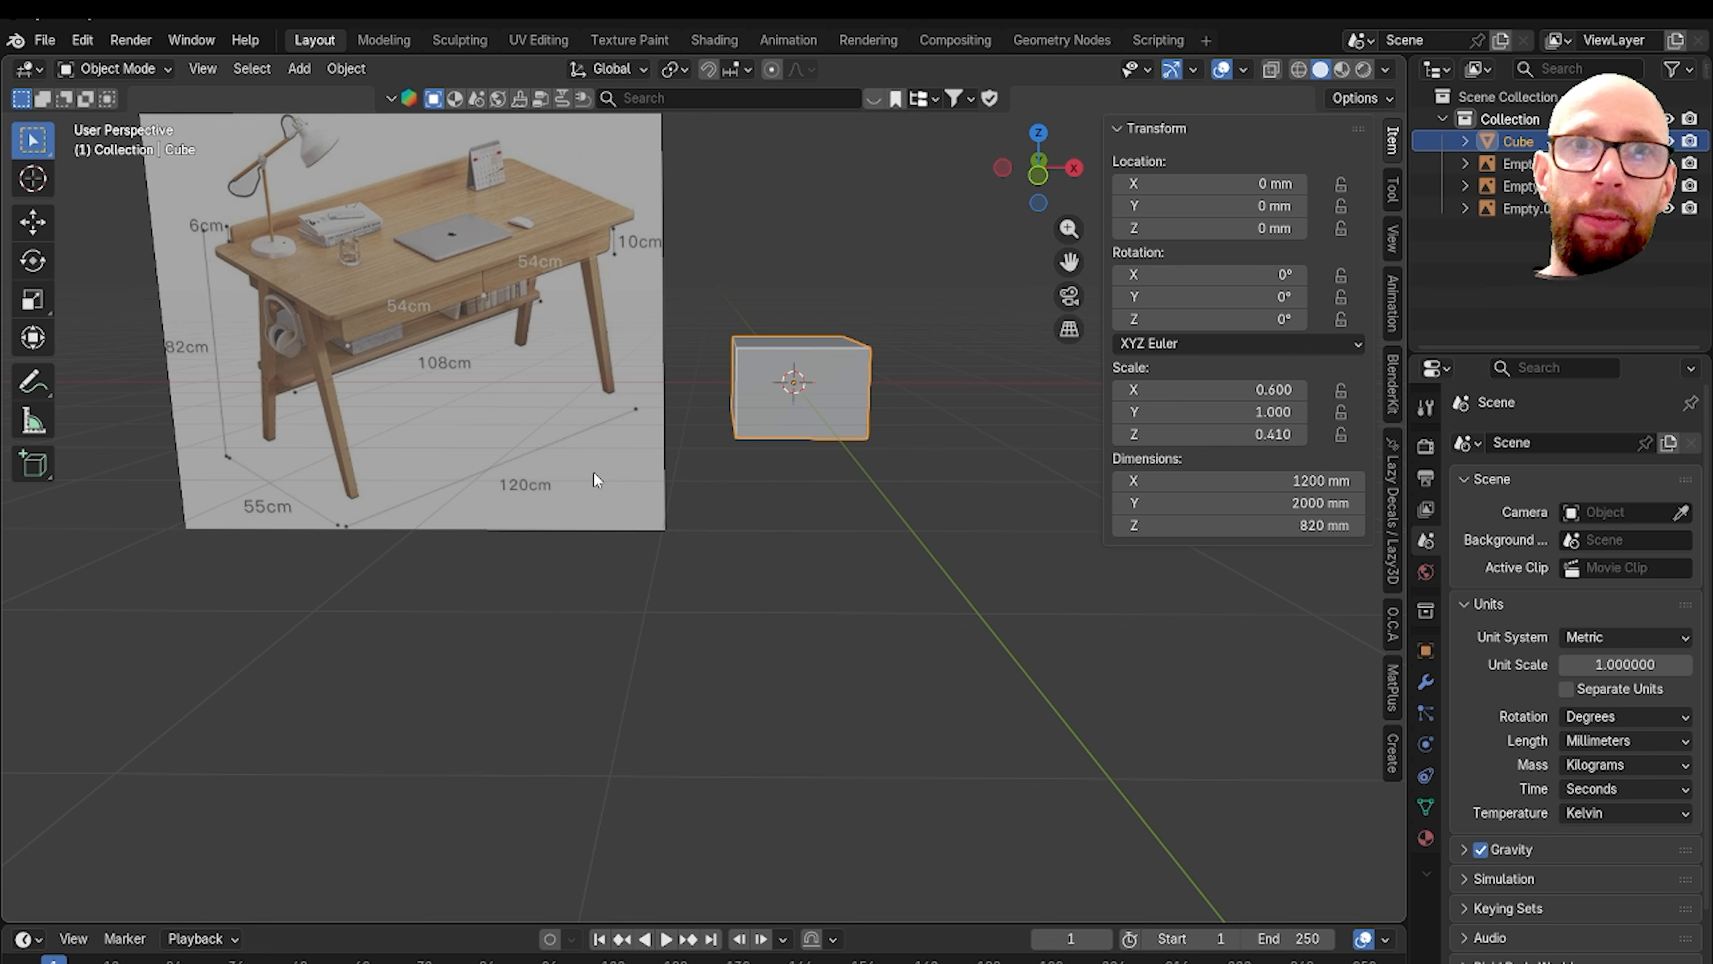
pyautogui.moveTo(521, 395); pyautogui.dragTo(612, 558, button='middle')
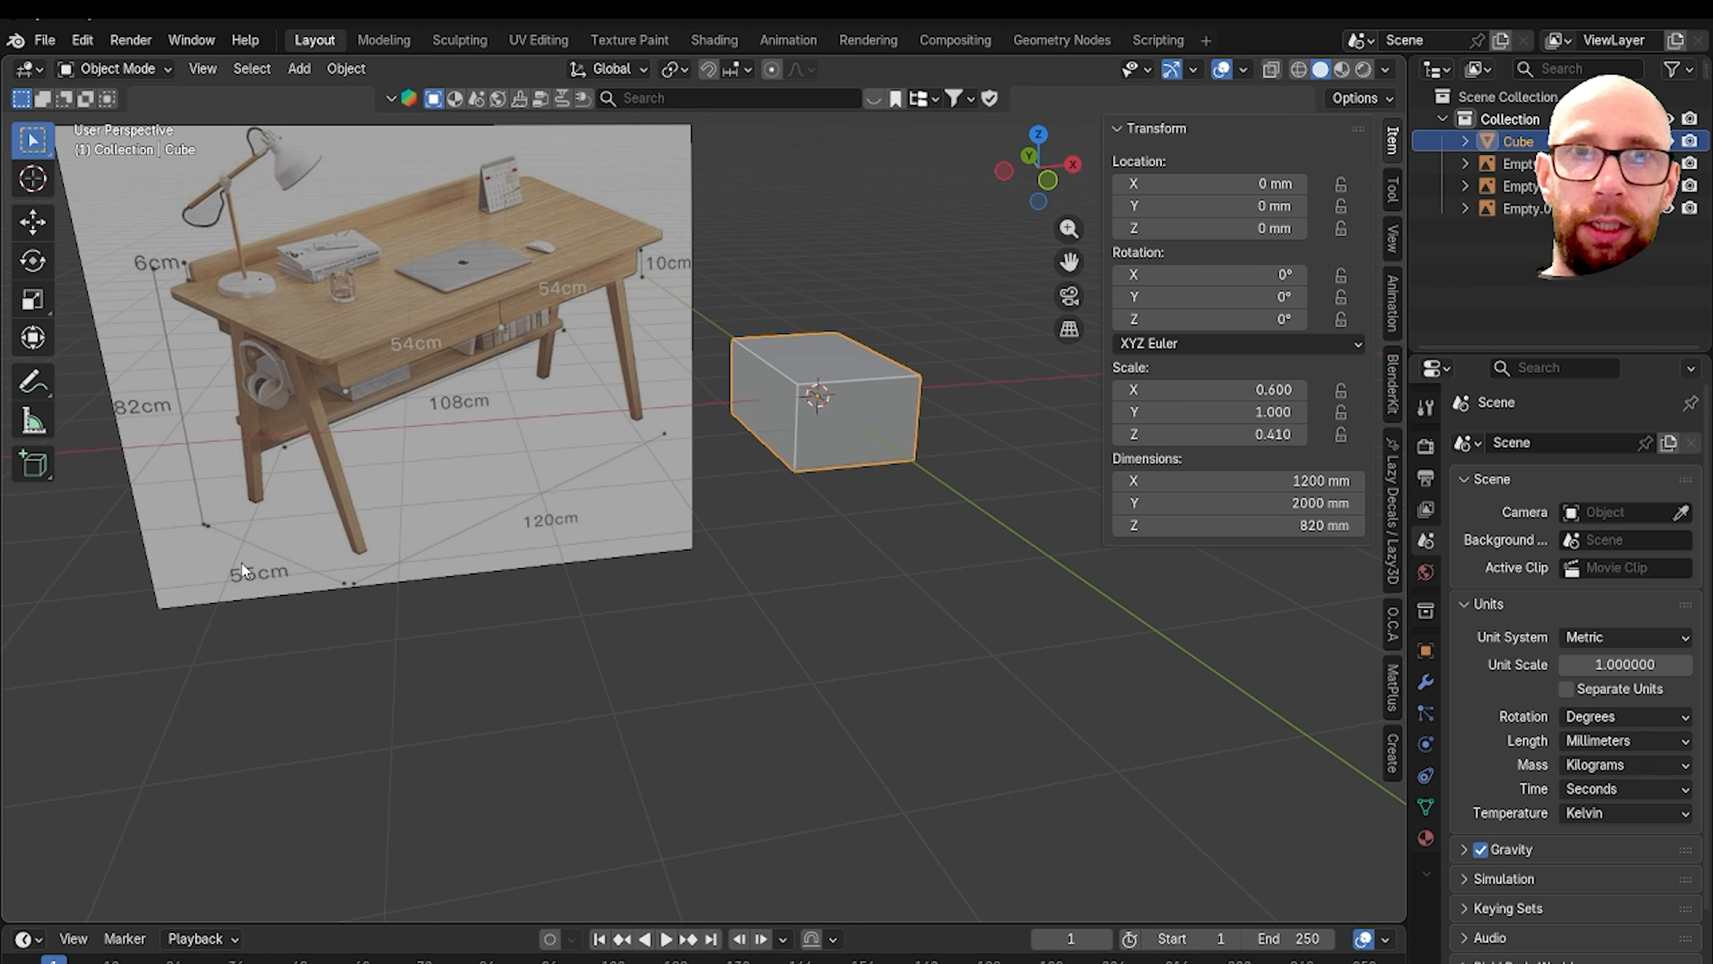
pyautogui.click(1305, 504)
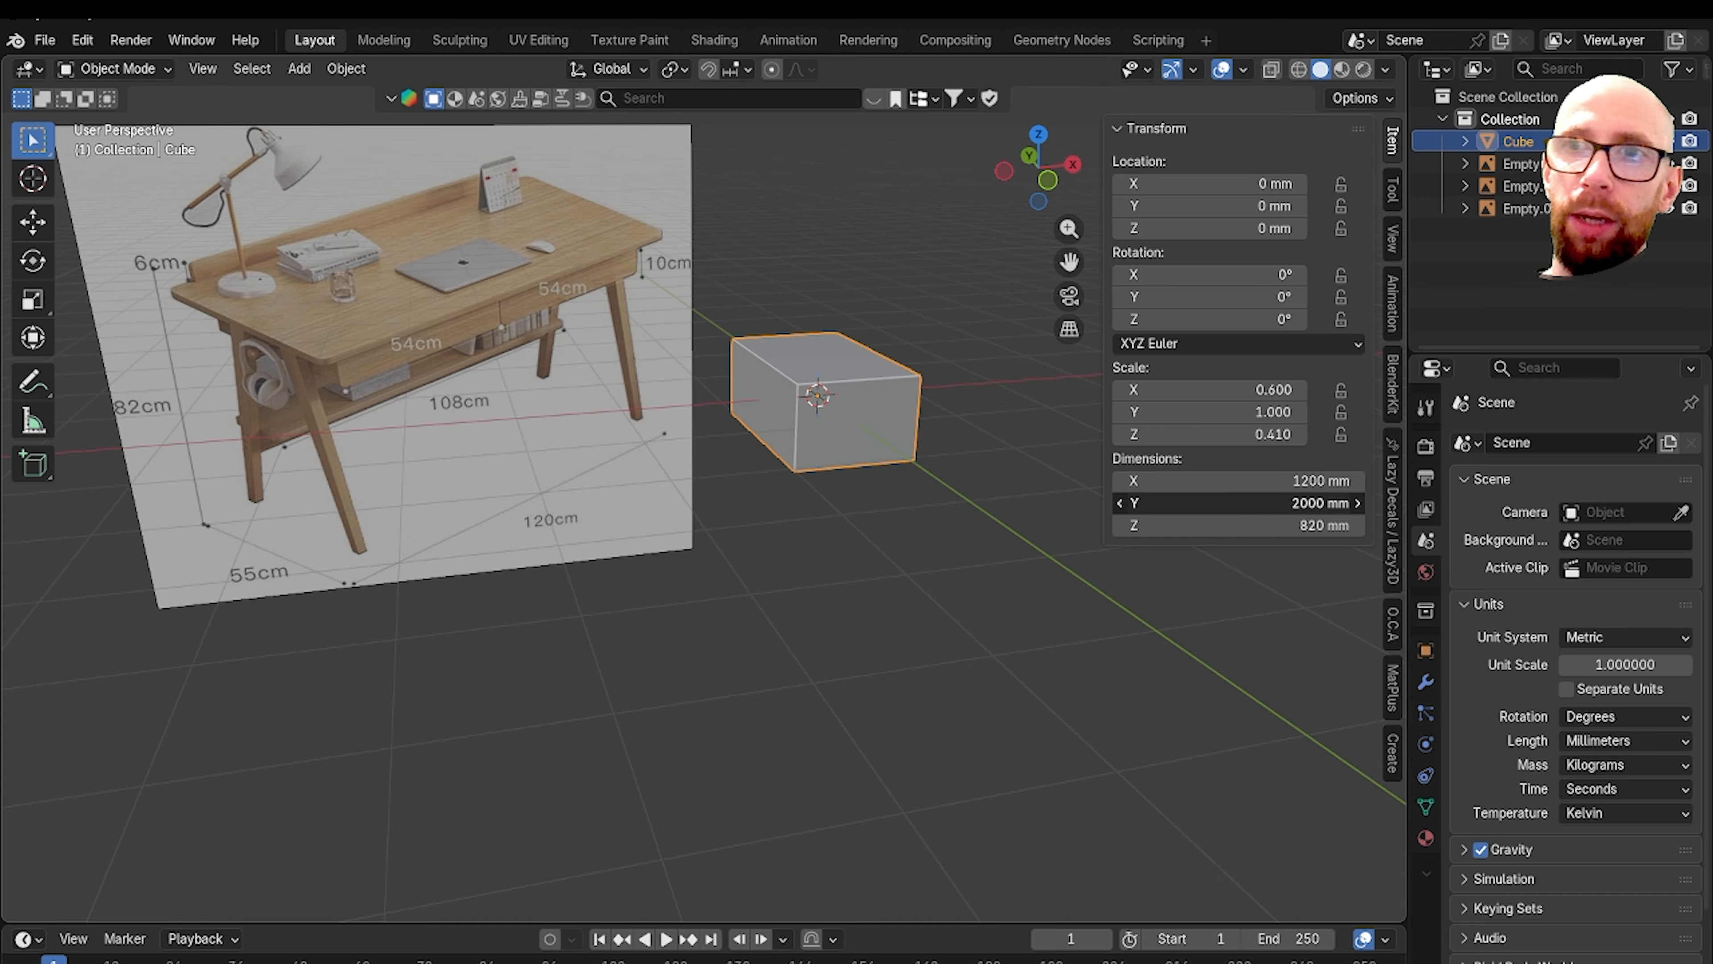
pyautogui.write('55')
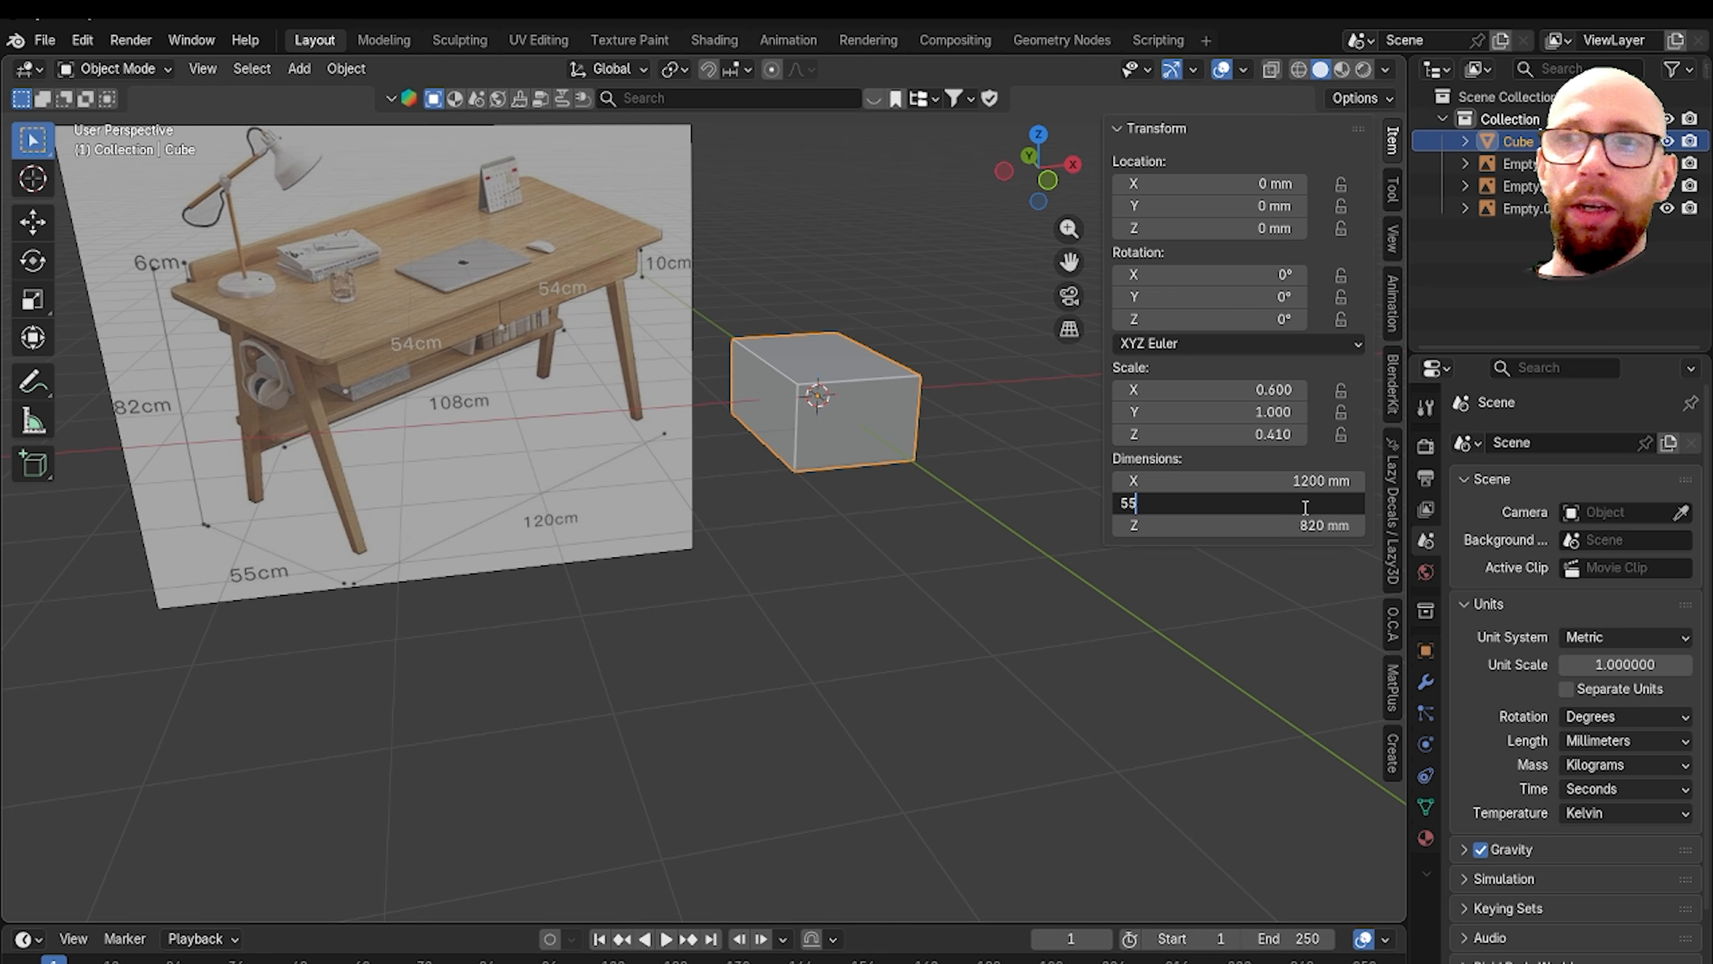
pyautogui.write('cm')
pyautogui.press('Return')
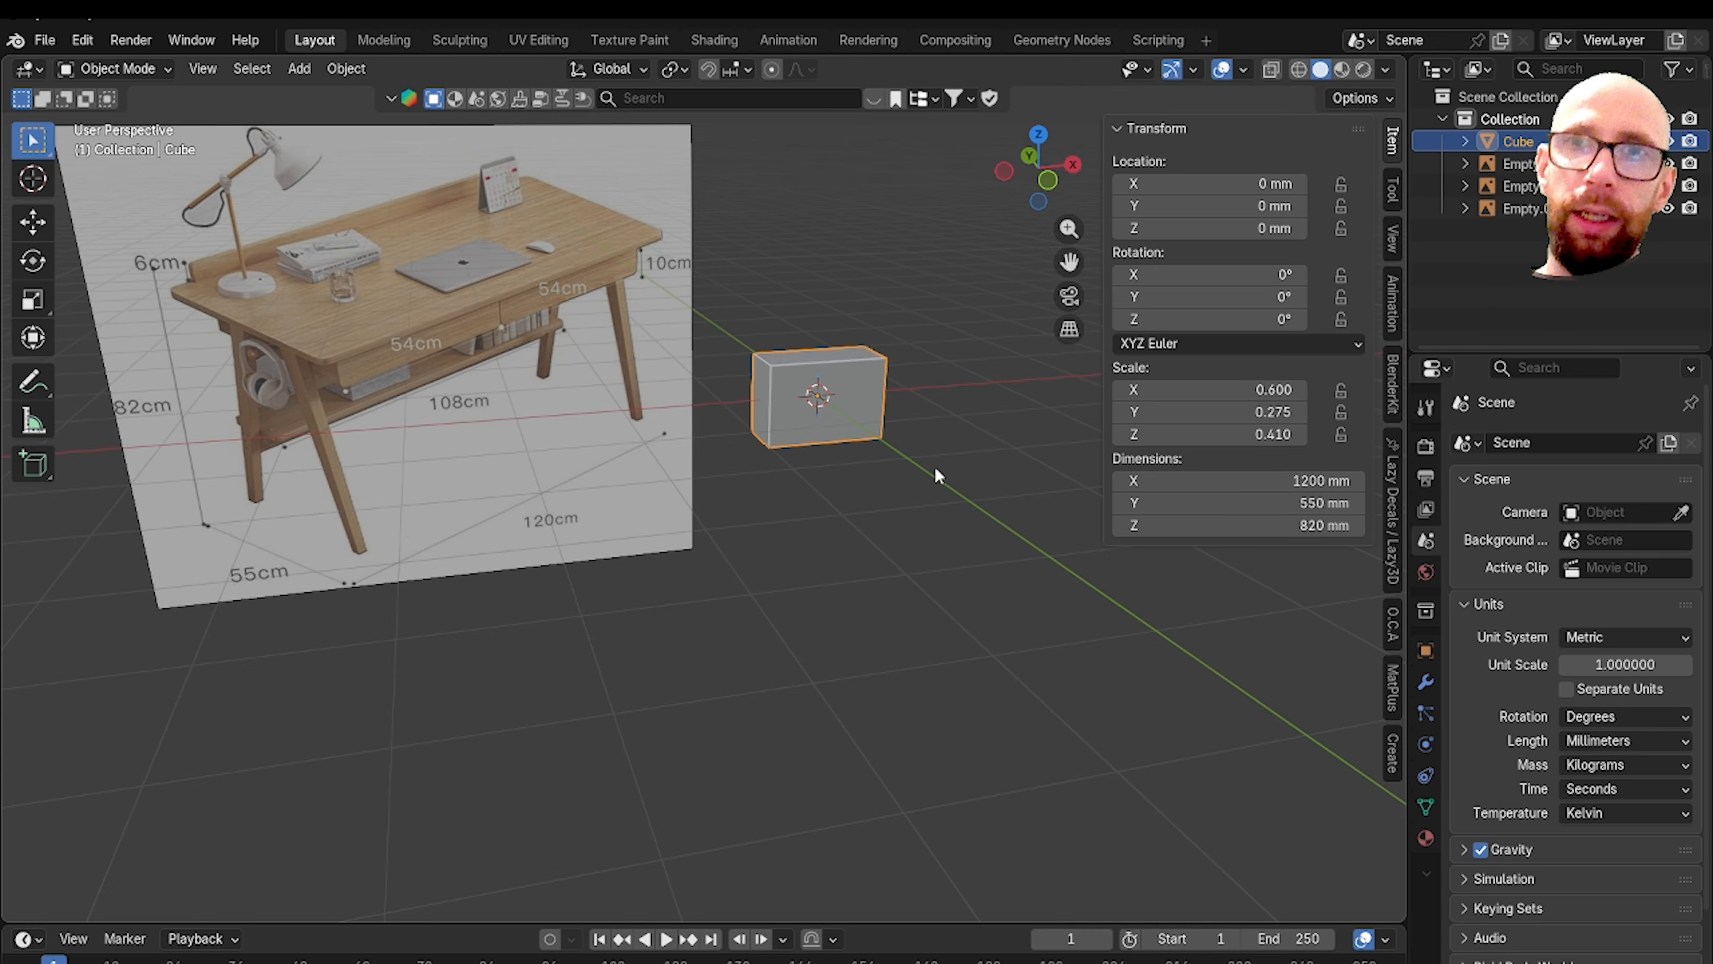
# Step: Return to the front view, hide the transform properties and frame the resized block beside the desk image
pyautogui.scroll(3, 889, 498)
pyautogui.moveTo(854, 489); pyautogui.dragTo(848, 460, button='middle')
pyautogui.scroll(-3, 848, 460)
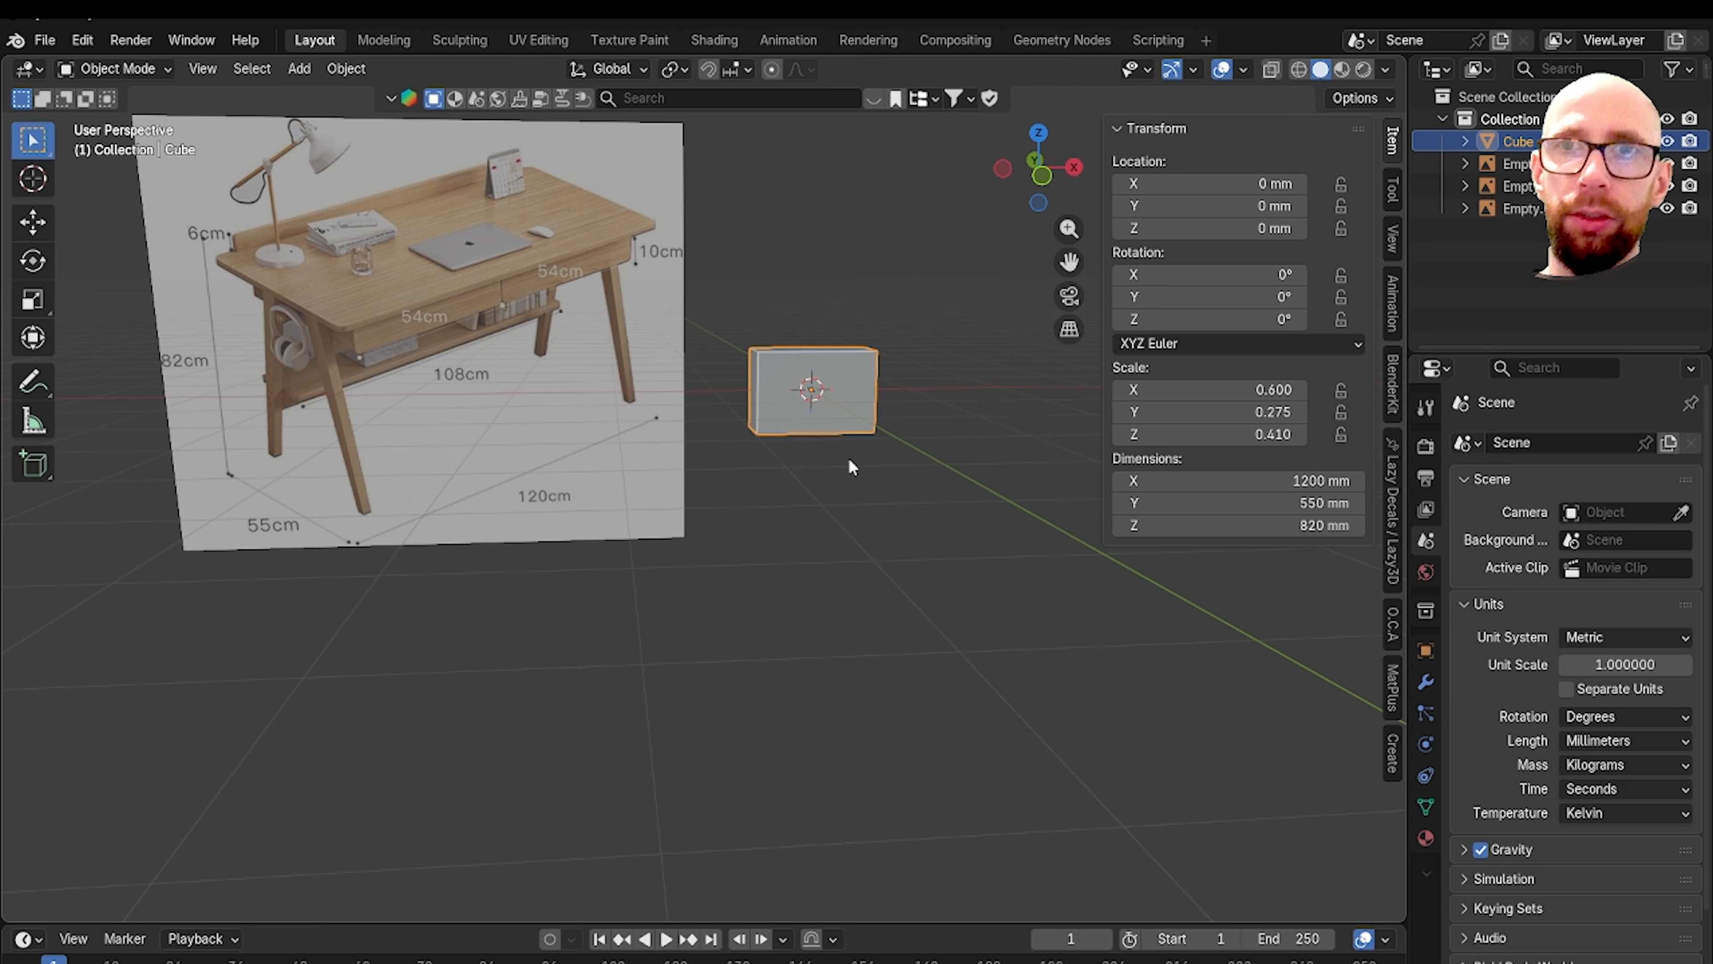
pyautogui.press('`')
pyautogui.click(802, 446)
pyautogui.scroll(3, 816, 536)
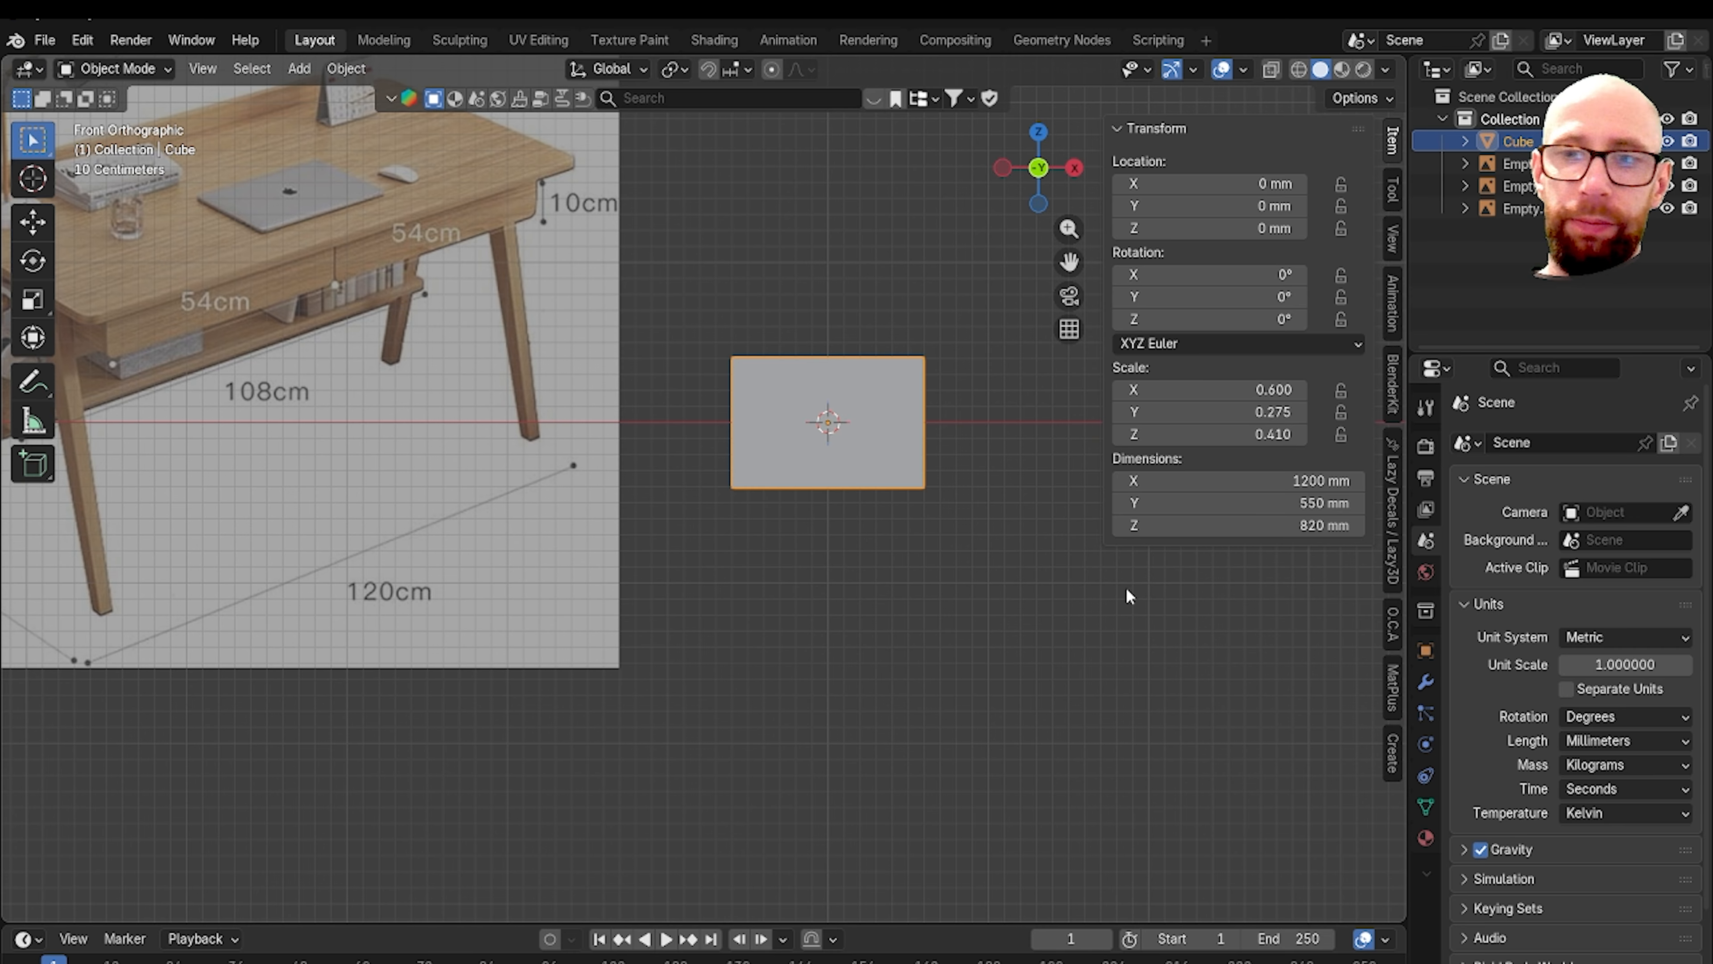
pyautogui.press('n')
pyautogui.scroll(-3, 1017, 466)
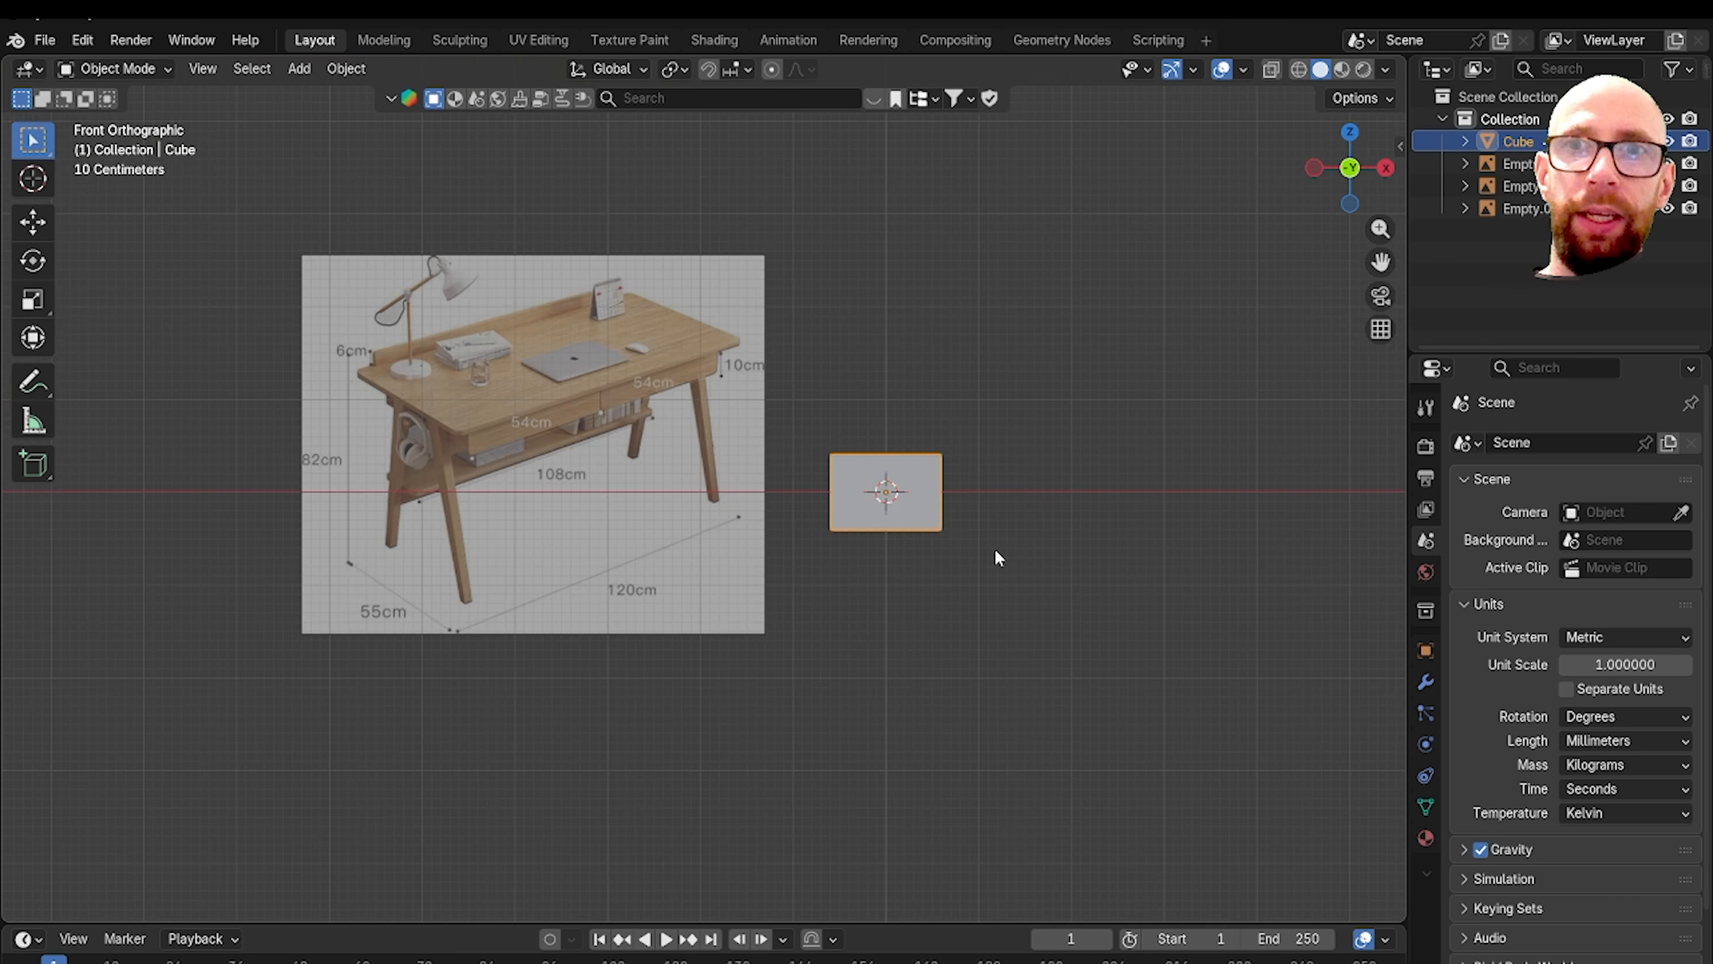
pyautogui.scroll(4, 991, 550)
pyautogui.scroll(-2, 710, 503)
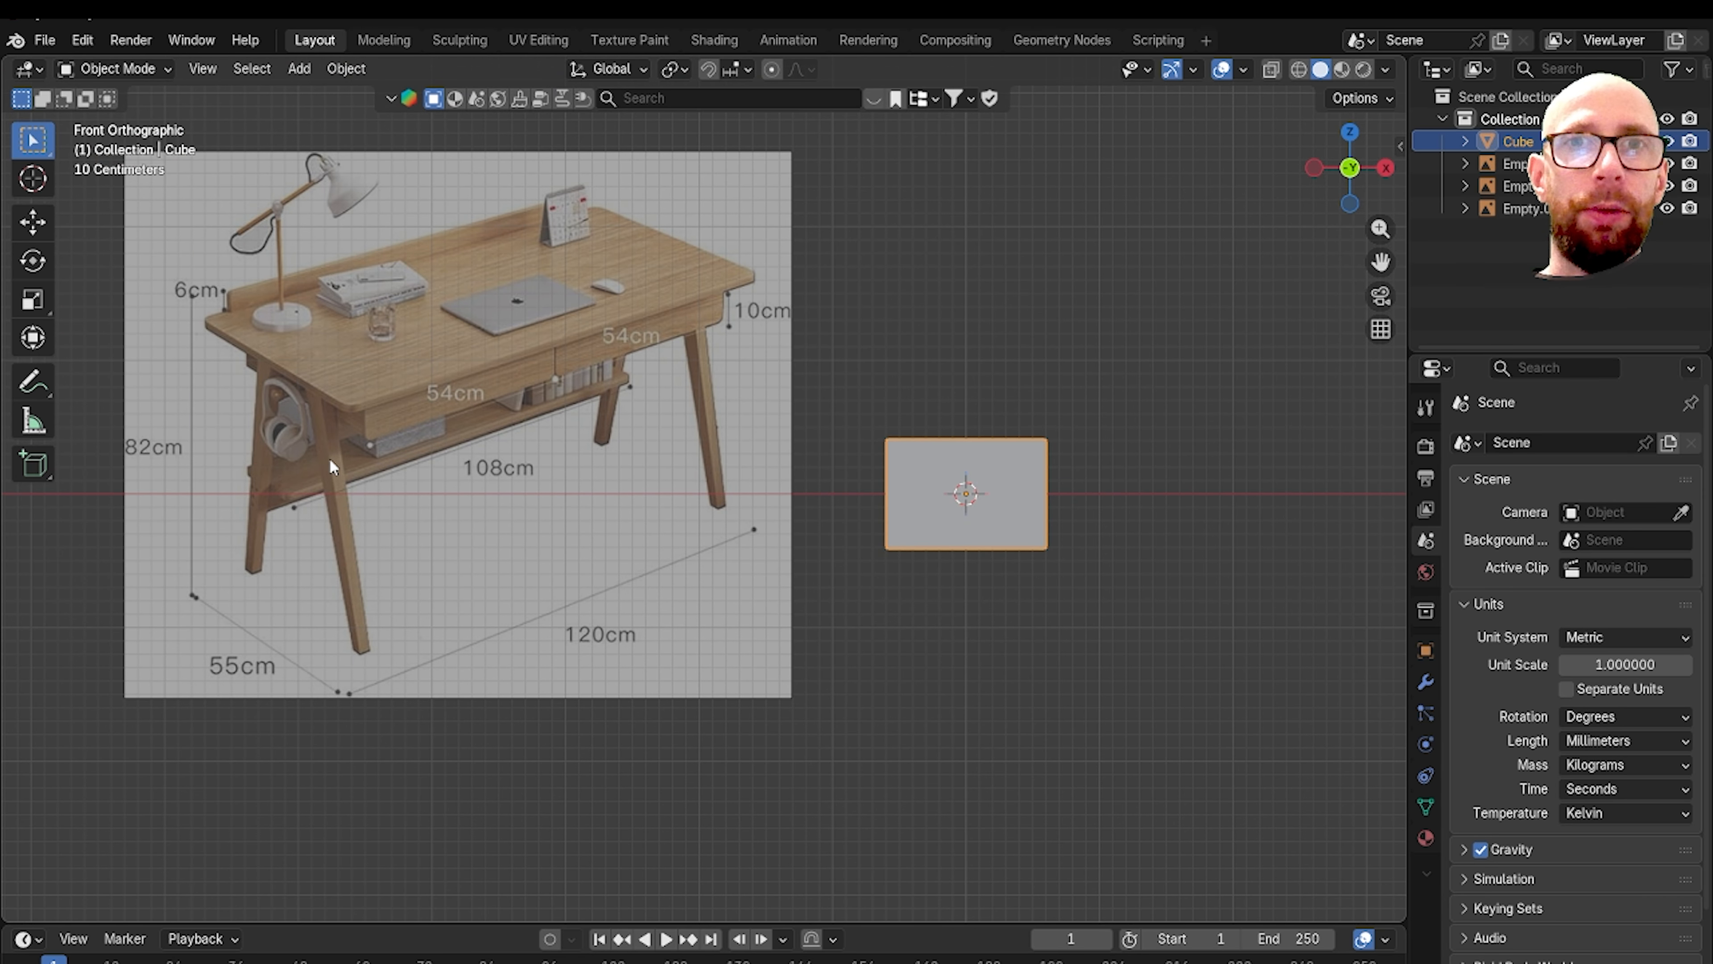
pyautogui.scroll(-2, 535, 467)
pyautogui.scroll(1, 535, 467)
# Step: Scale the dimensioned desk image down to slightly smaller than the block and move it close to the block's left side
pyautogui.click(536, 481)
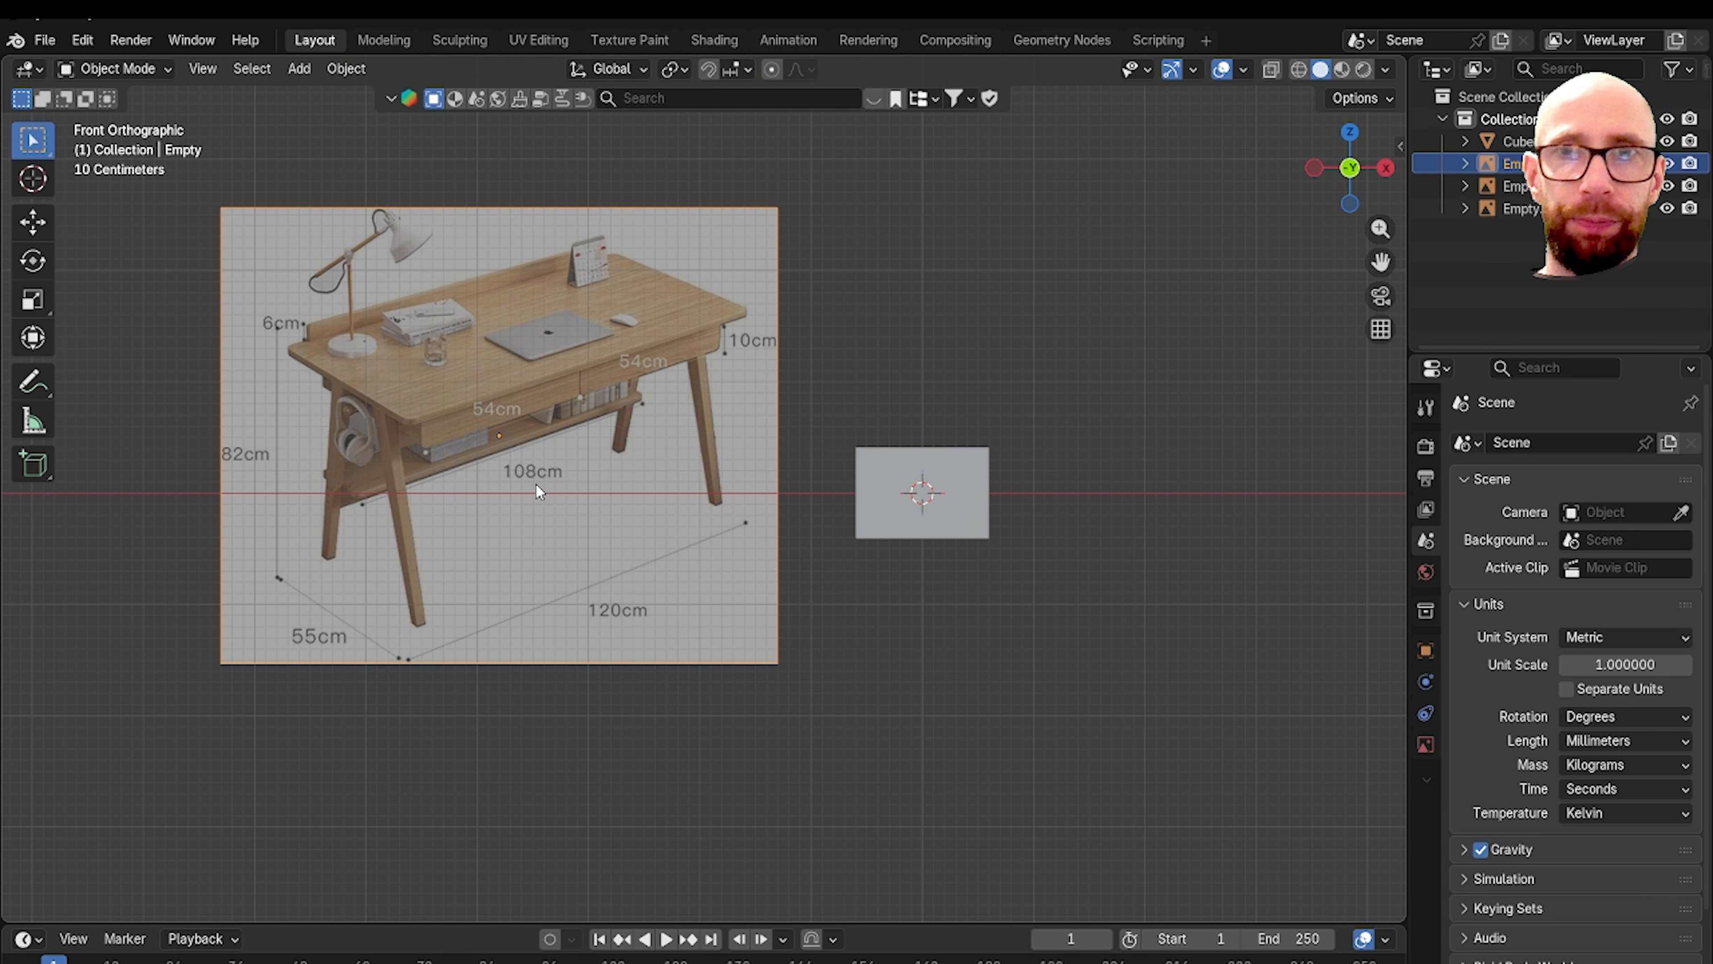
pyautogui.scroll(-3, 536, 483)
pyautogui.scroll(3, 810, 527)
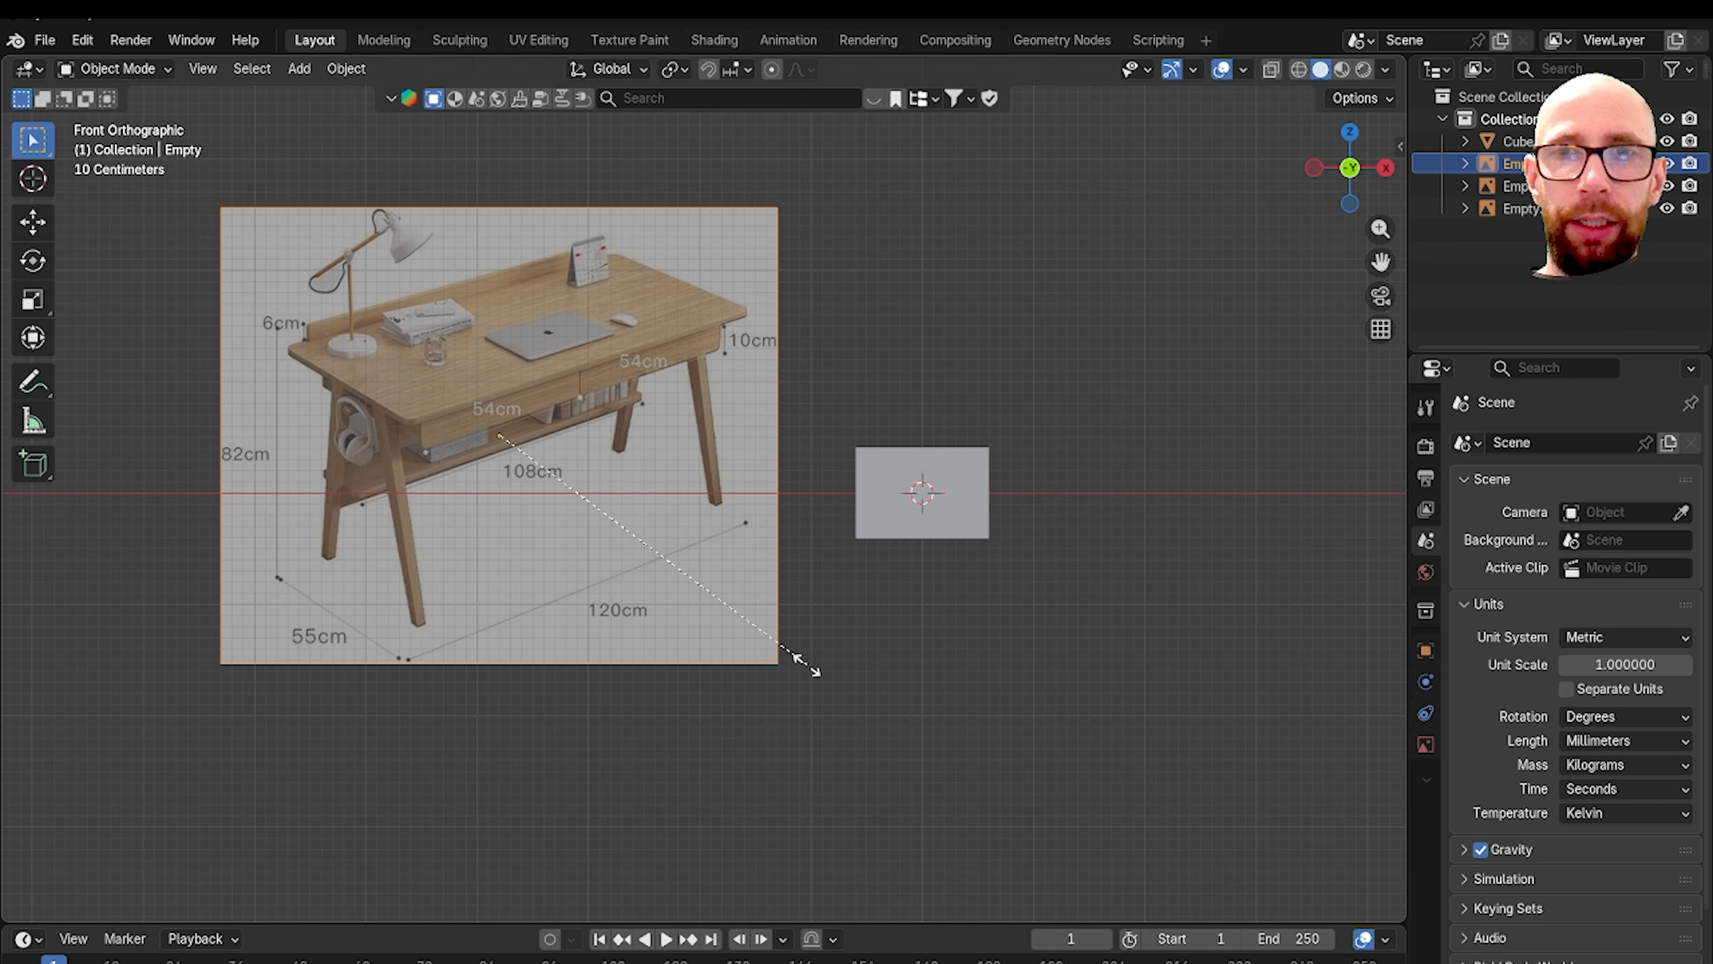
pyautogui.press('s')
pyautogui.click(552, 480)
pyautogui.press('g')
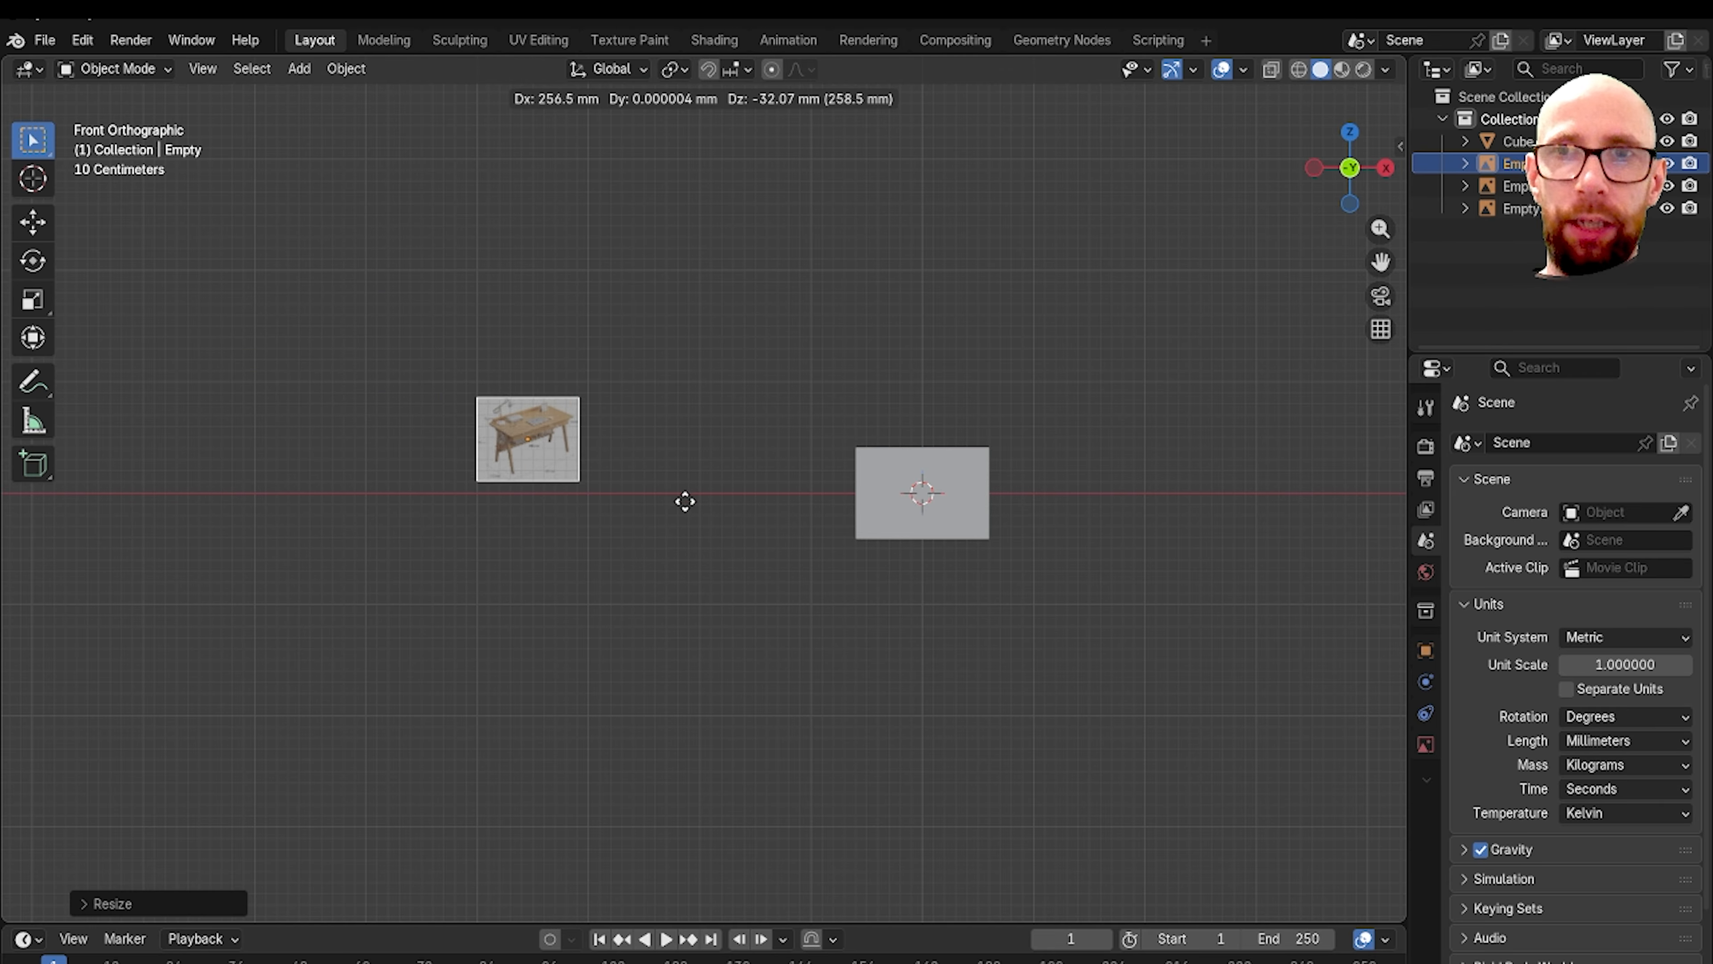
pyautogui.click(833, 524)
pyautogui.scroll(-8, 841, 490)
pyautogui.scroll(3, 776, 480)
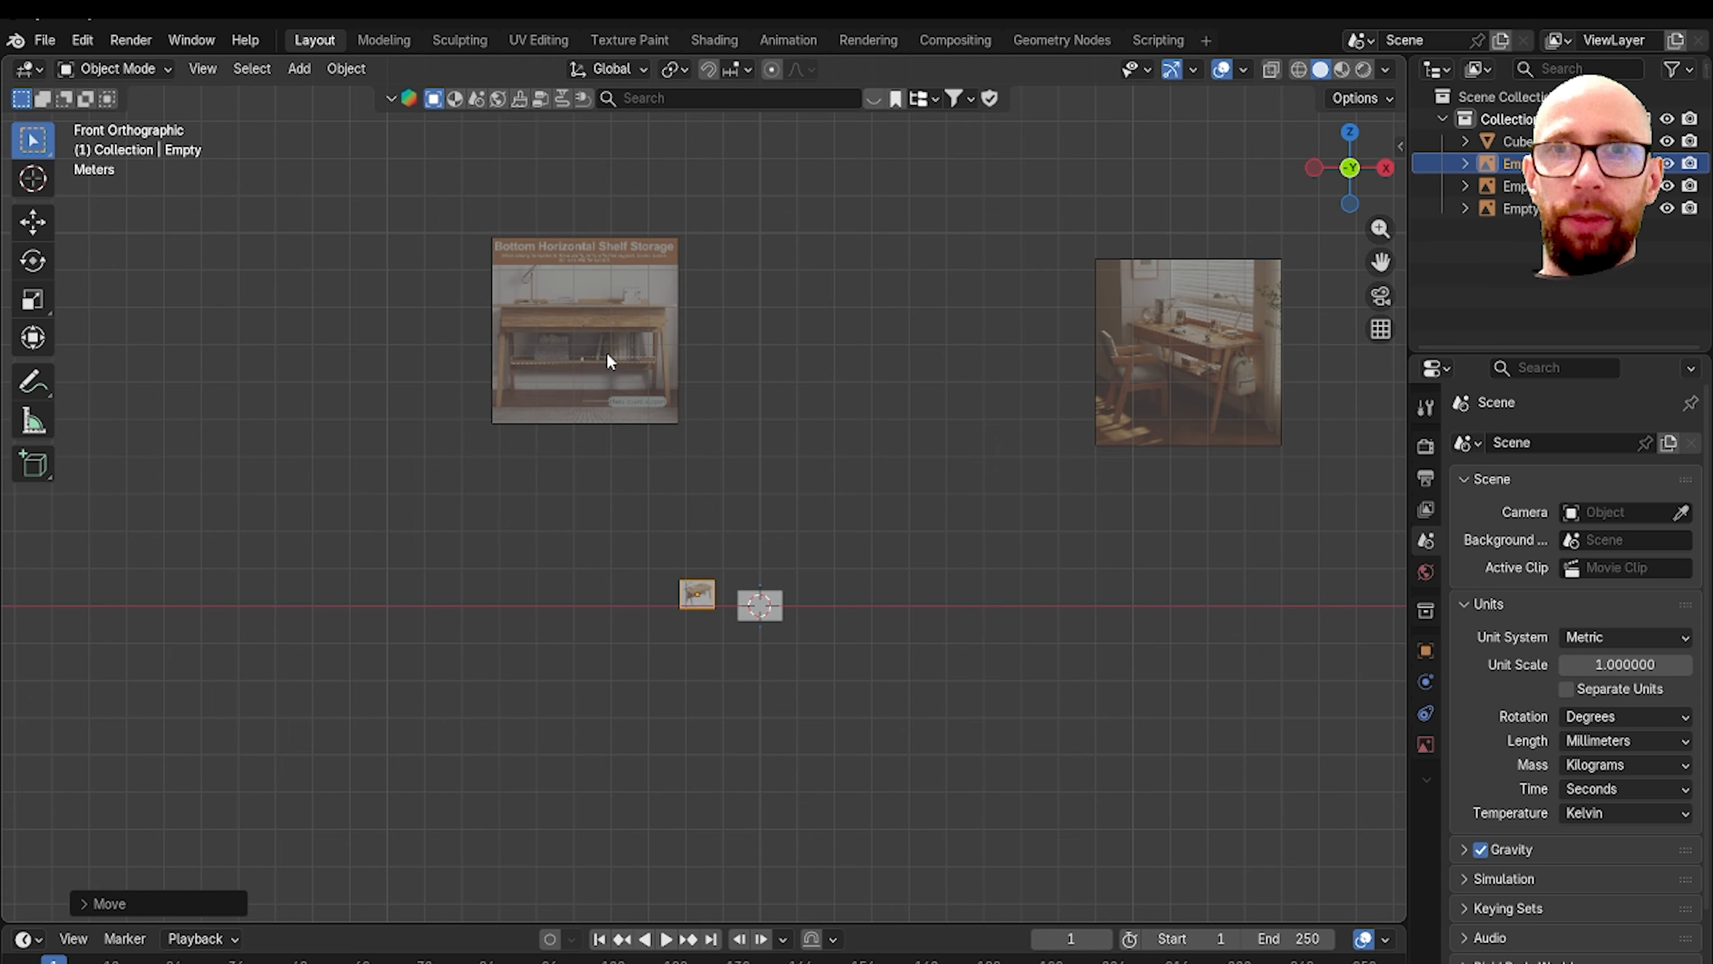
# Step: Move the shelf-storage desk image closer to the block, repositioning it freely, along the X axis and along the Z axis
pyautogui.click(604, 354)
pyautogui.press('g')
pyautogui.click(584, 449)
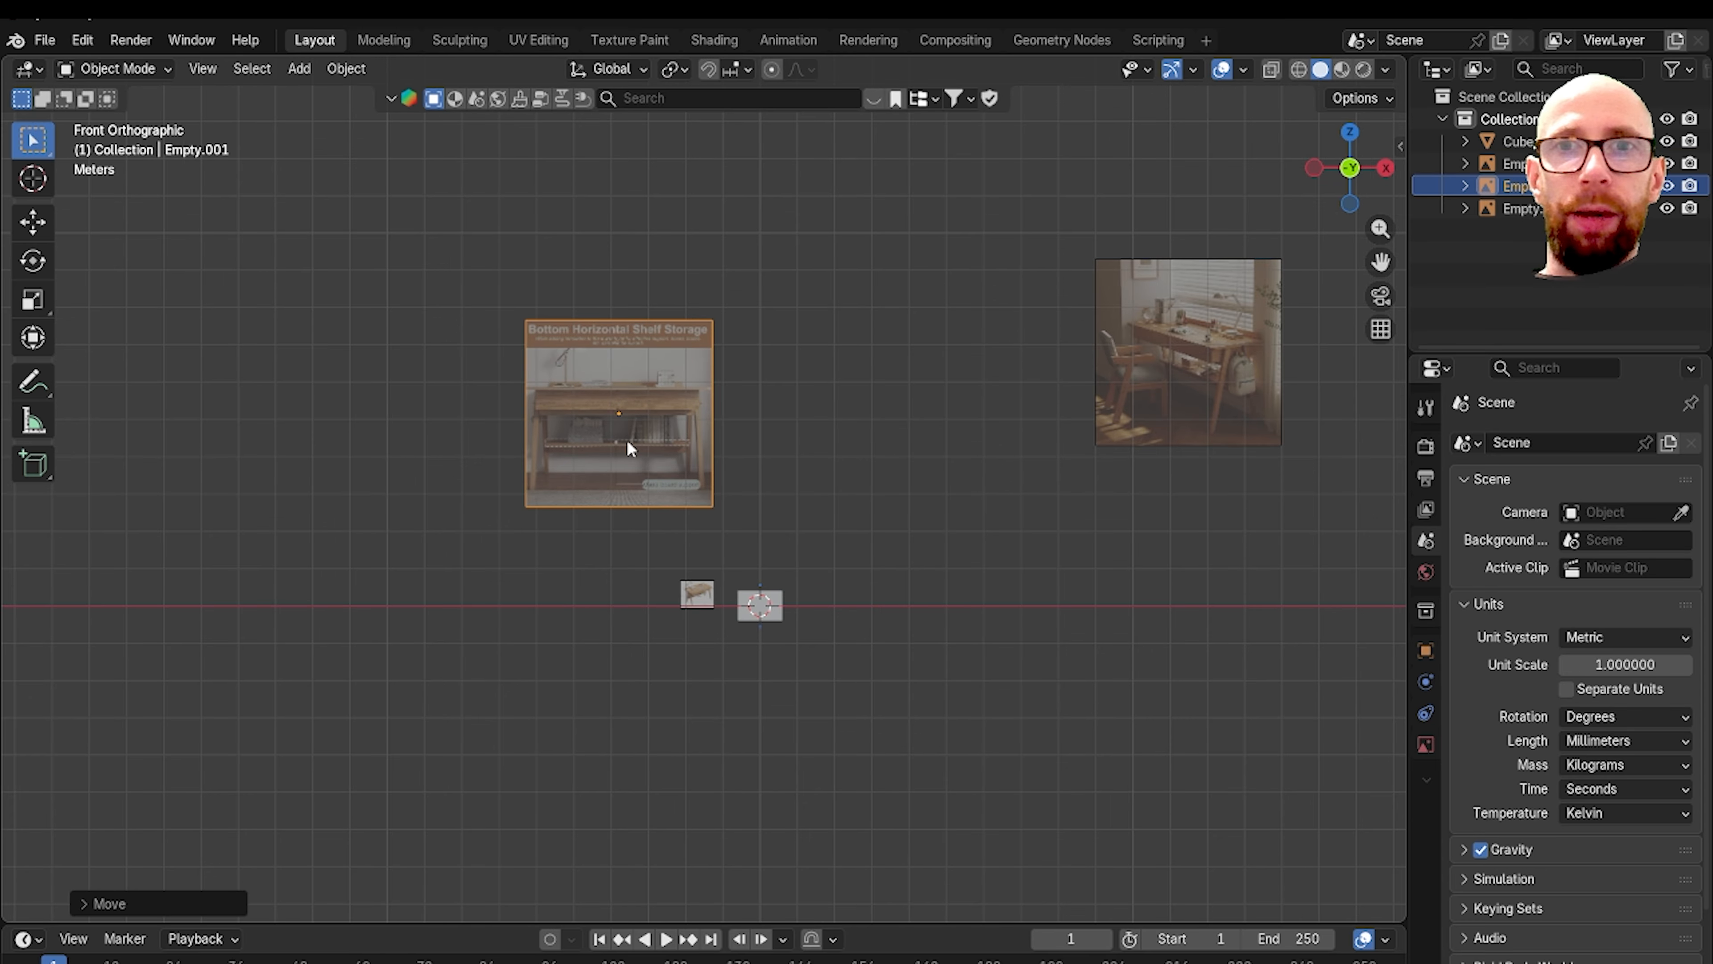
pyautogui.press('g')
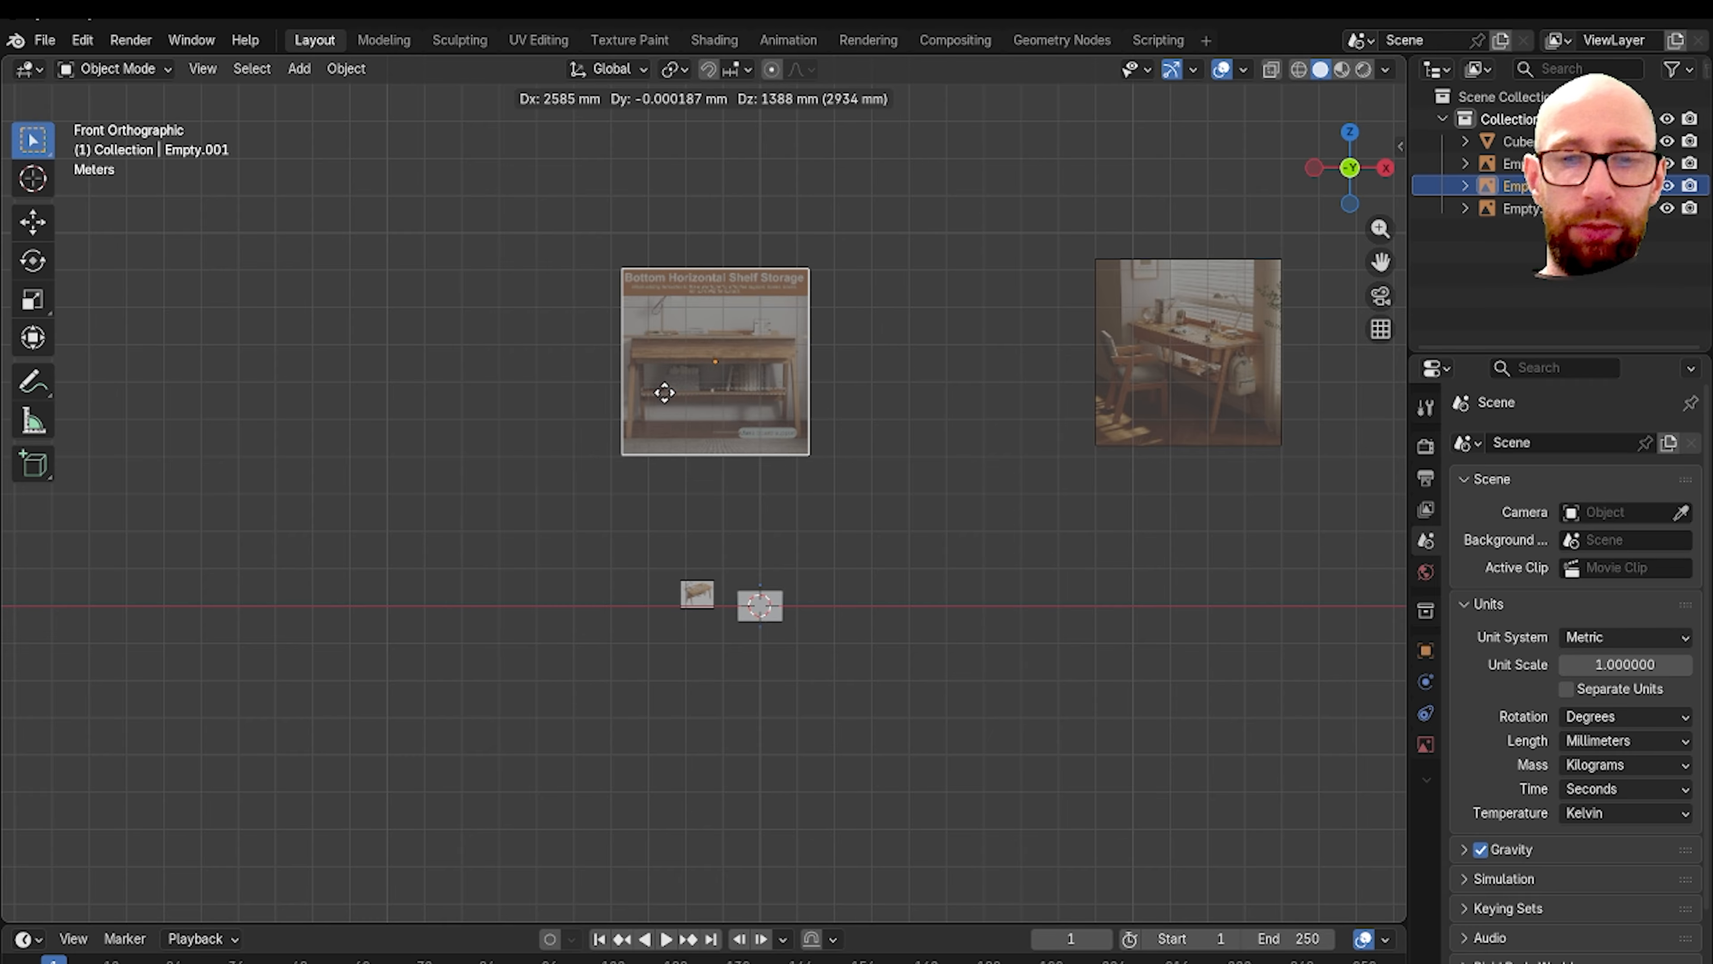
pyautogui.press('x')
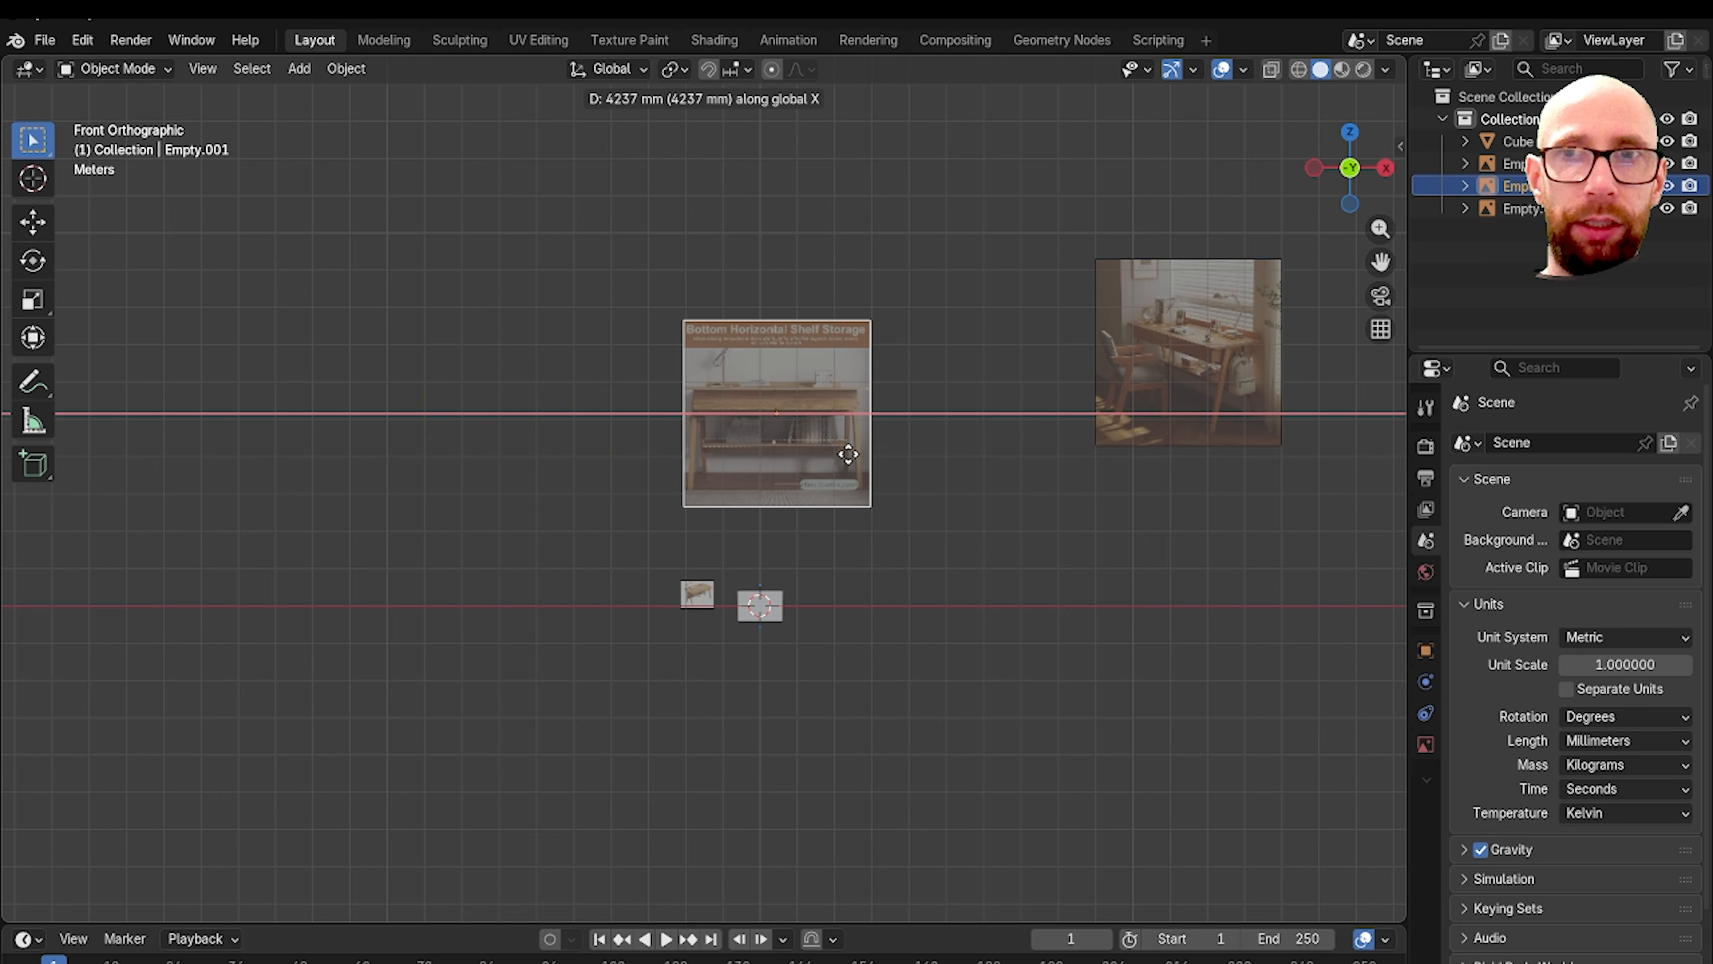
pyautogui.click(730, 480)
pyautogui.press('z')
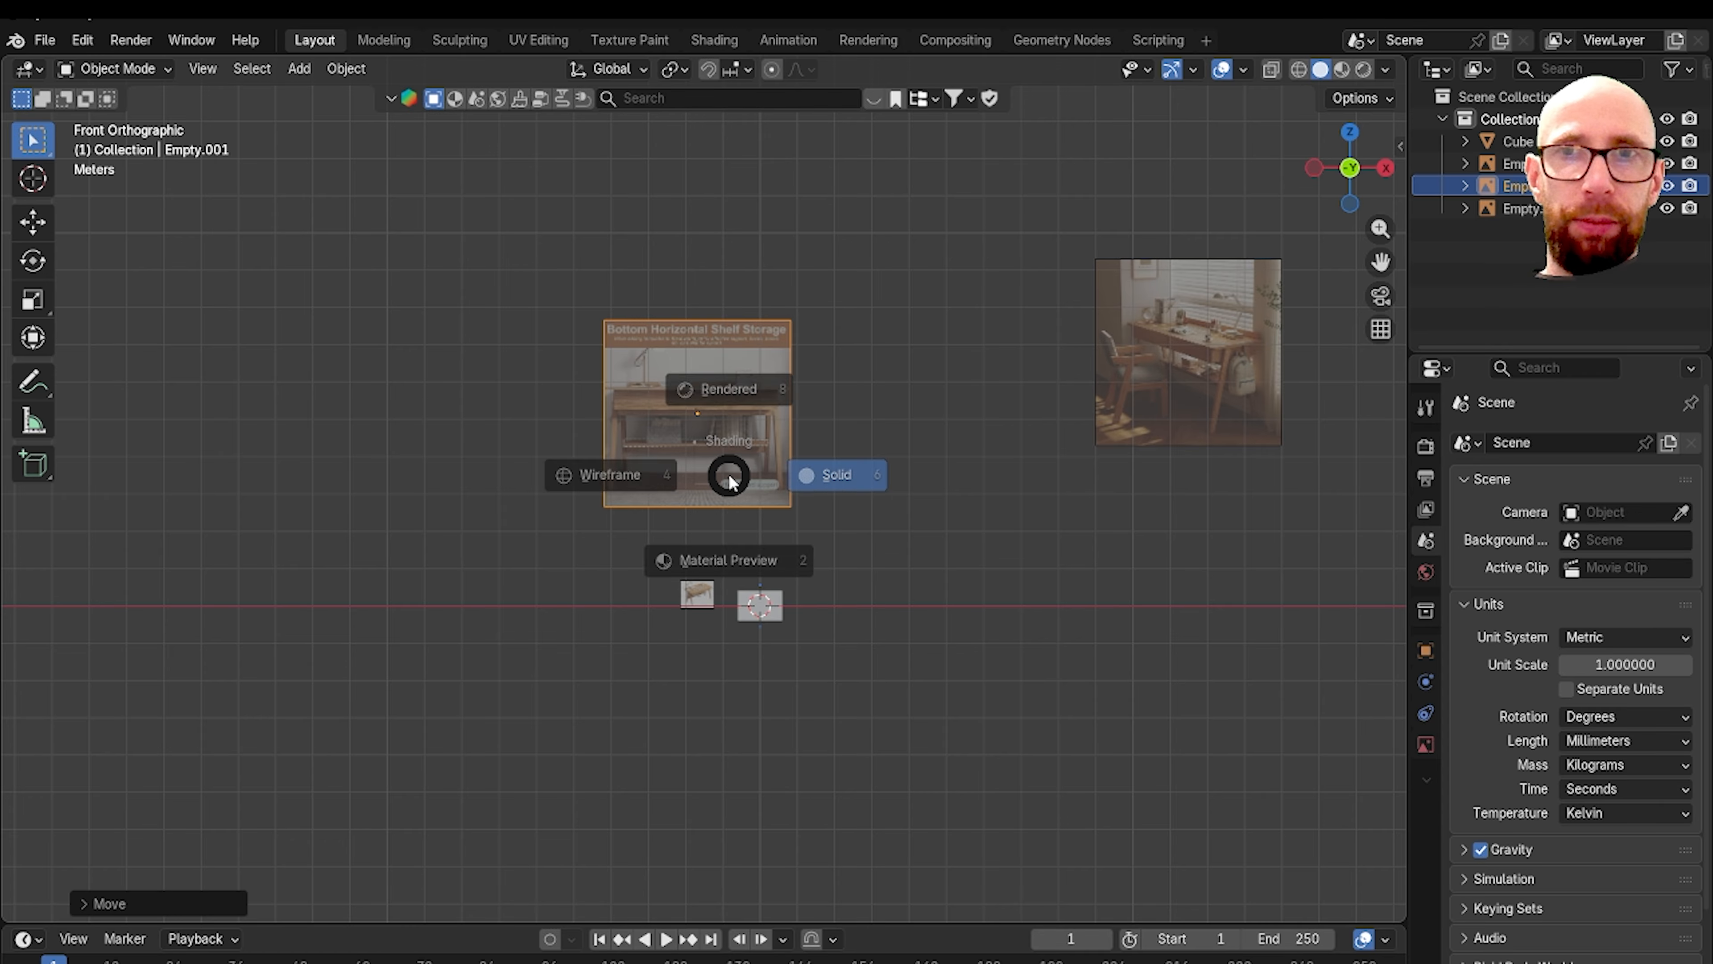
pyautogui.press('g')
pyautogui.press('z')
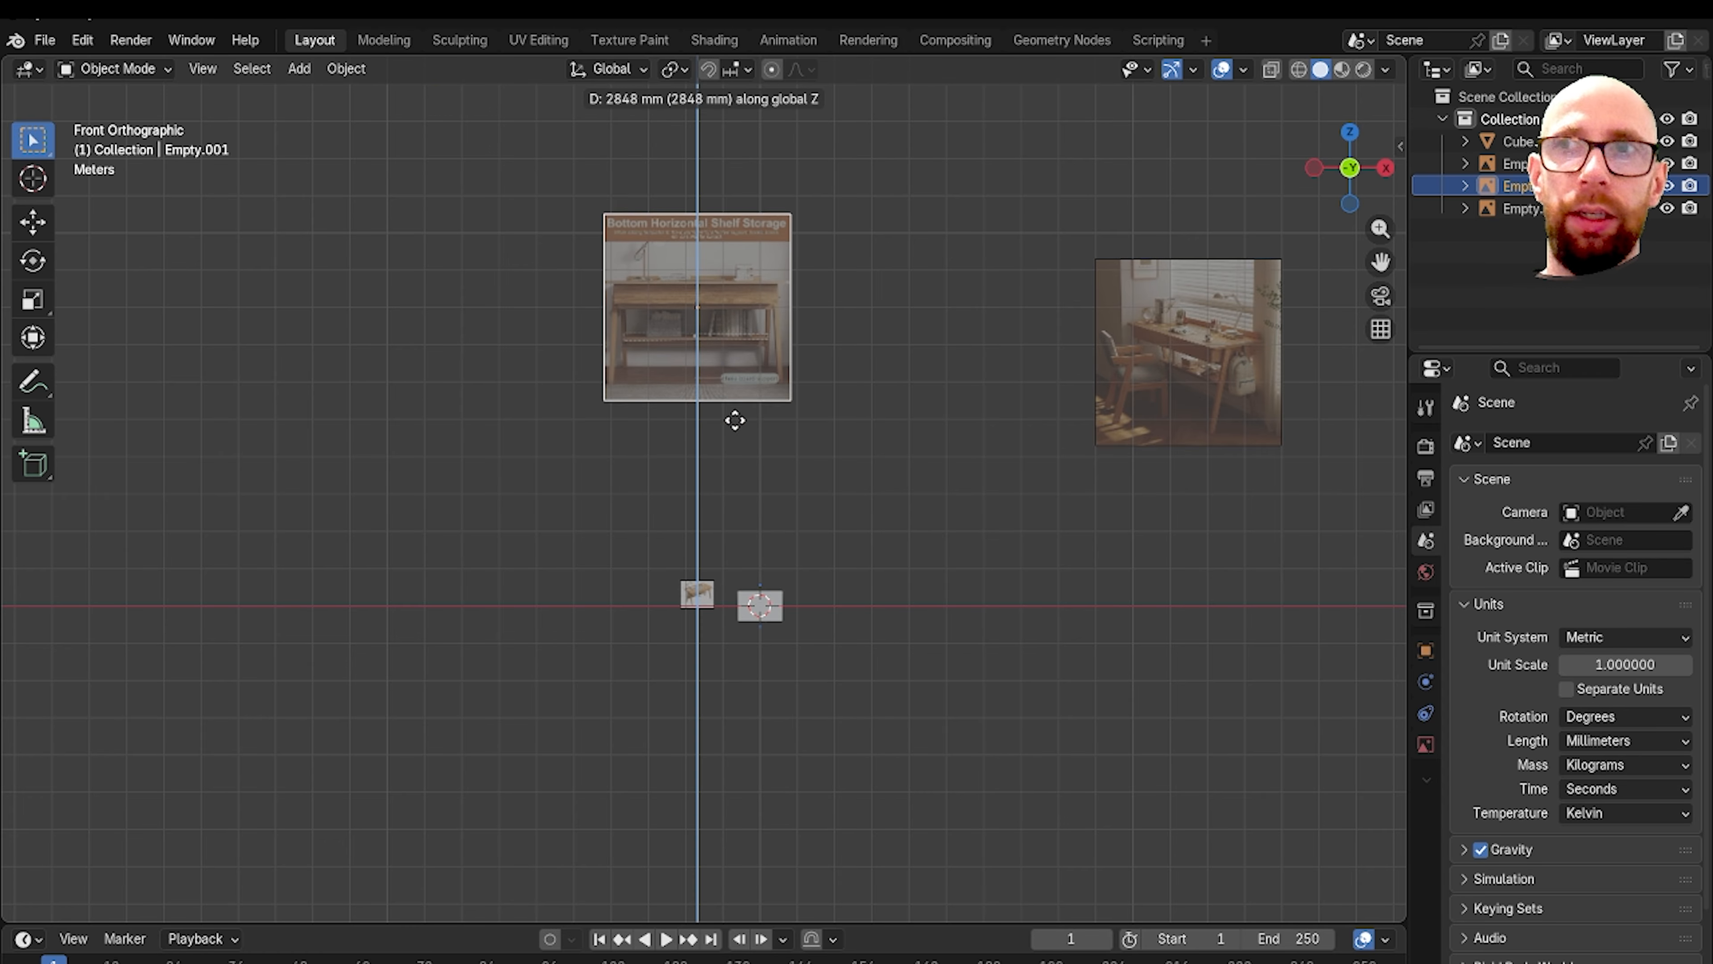
pyautogui.click(749, 451)
# Step: Scale the shelf-storage desk image down to roughly the block's width and place it just left of the dimensioned desk image
pyautogui.press('s')
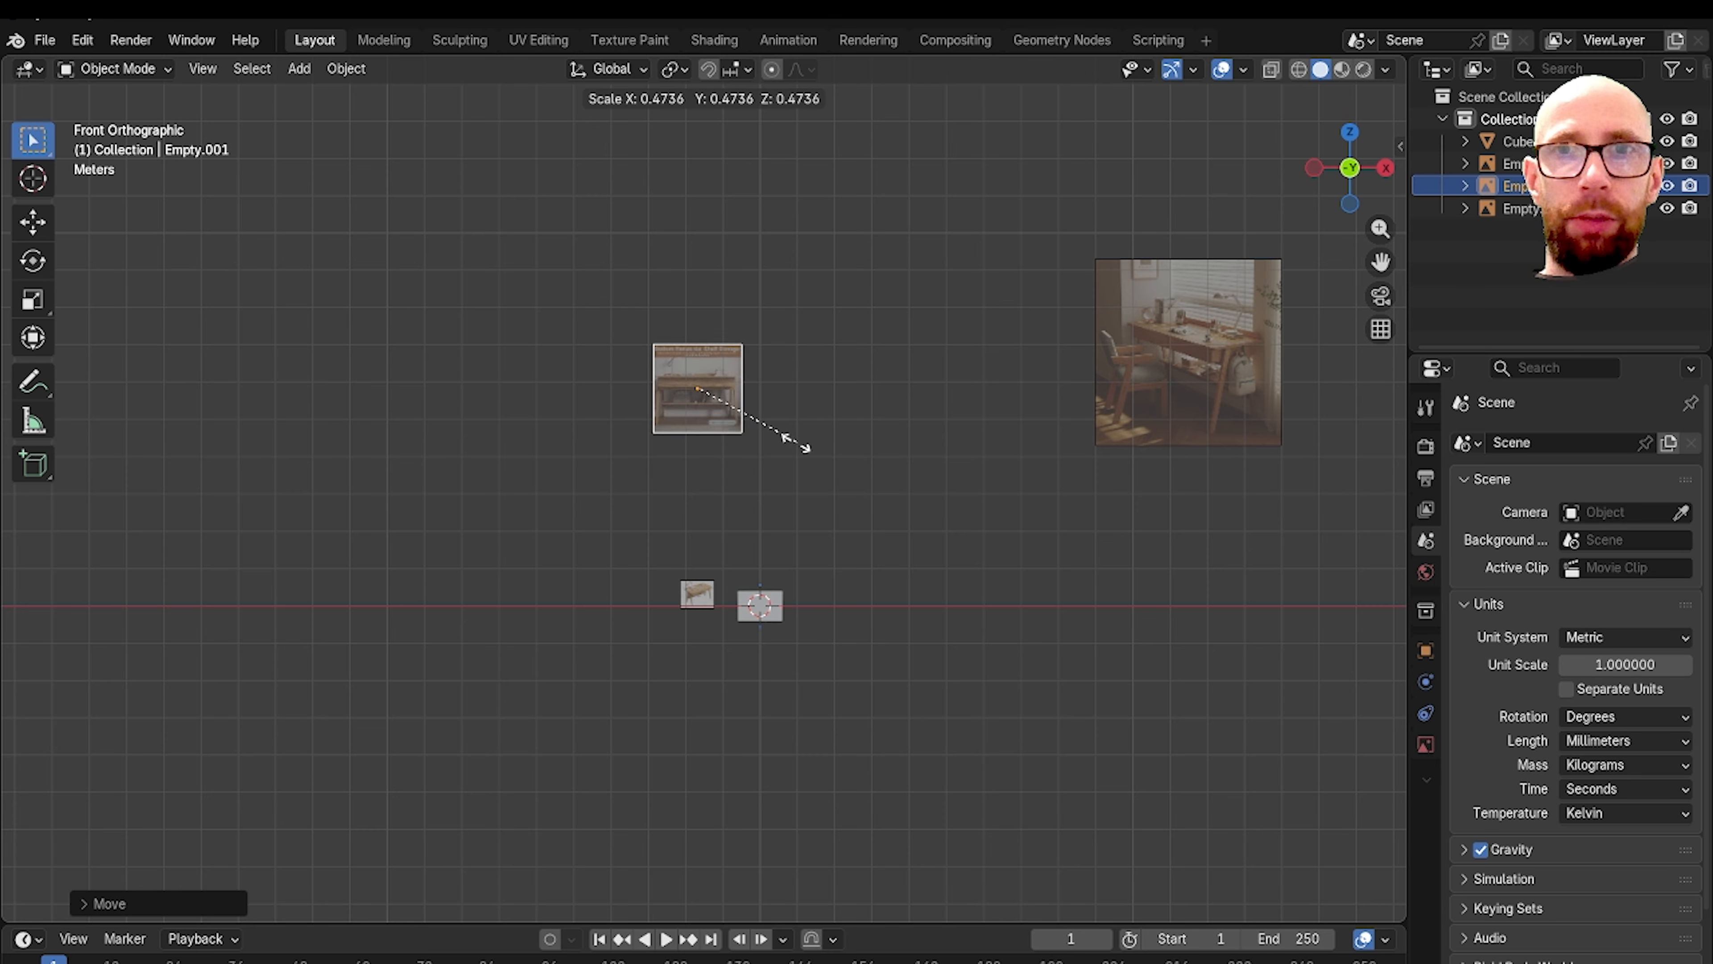
pyautogui.click(747, 403)
pyautogui.press('g')
pyautogui.click(662, 557)
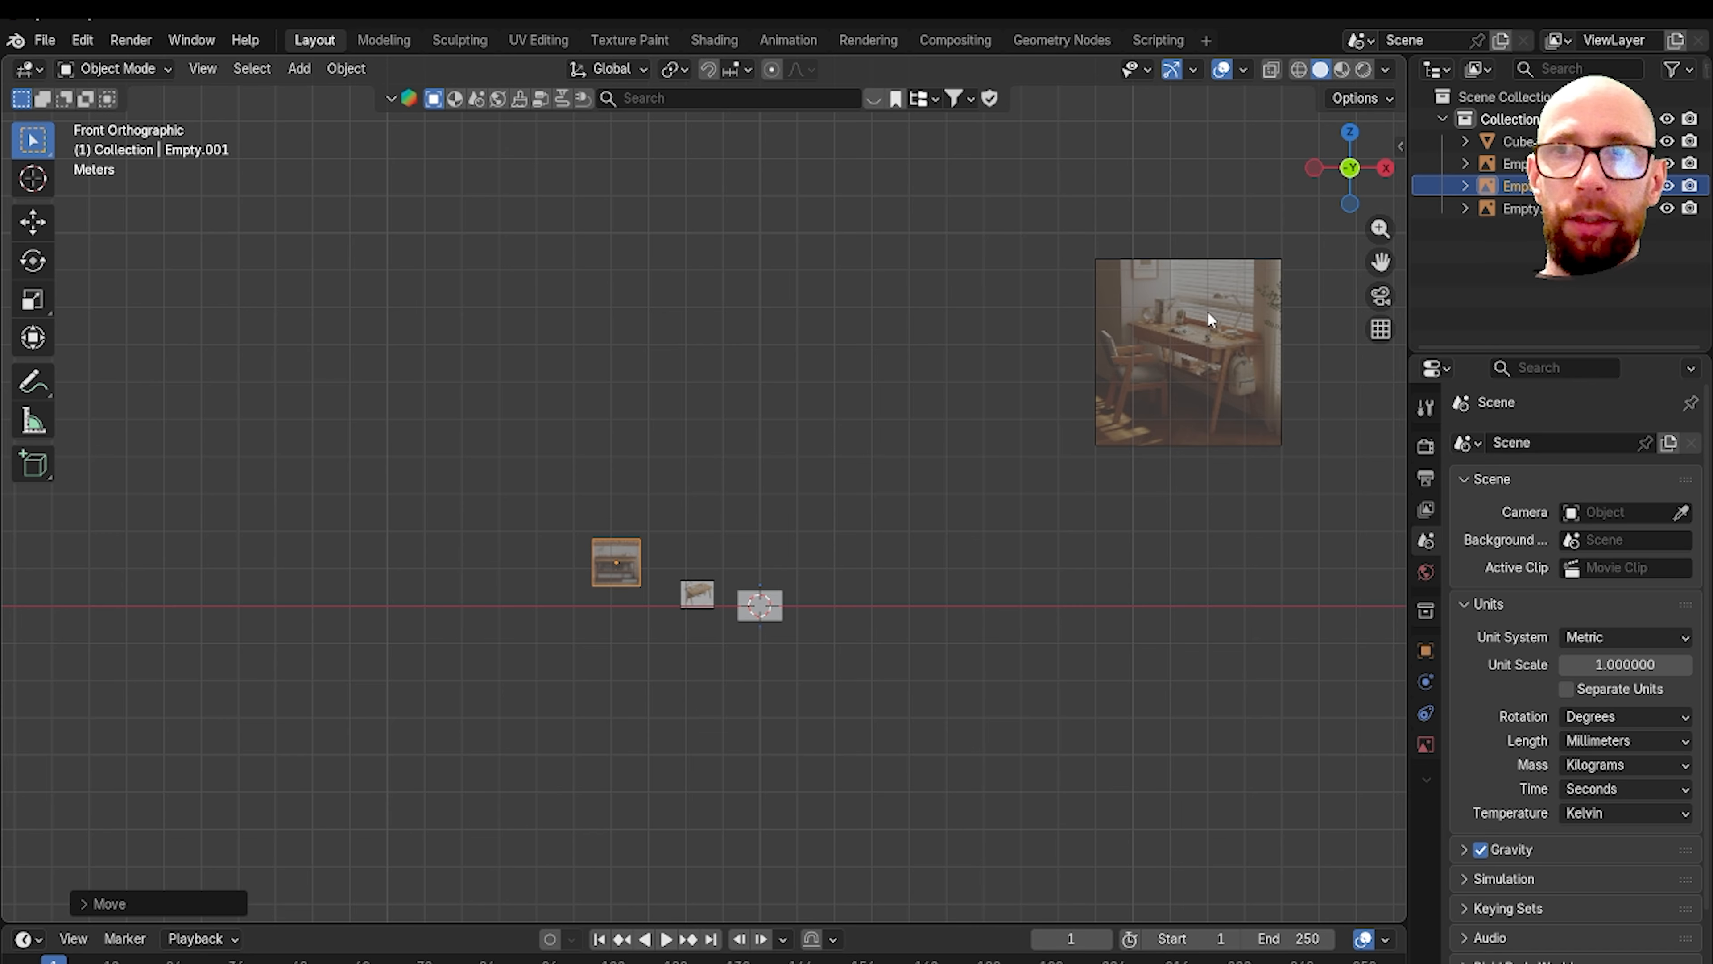
# Step: Scale the photo of the desk with the chair down to roughly the block's width and place it up and right of the block
pyautogui.click(1211, 352)
pyautogui.press('g')
pyautogui.click(1066, 568)
pyautogui.press('s')
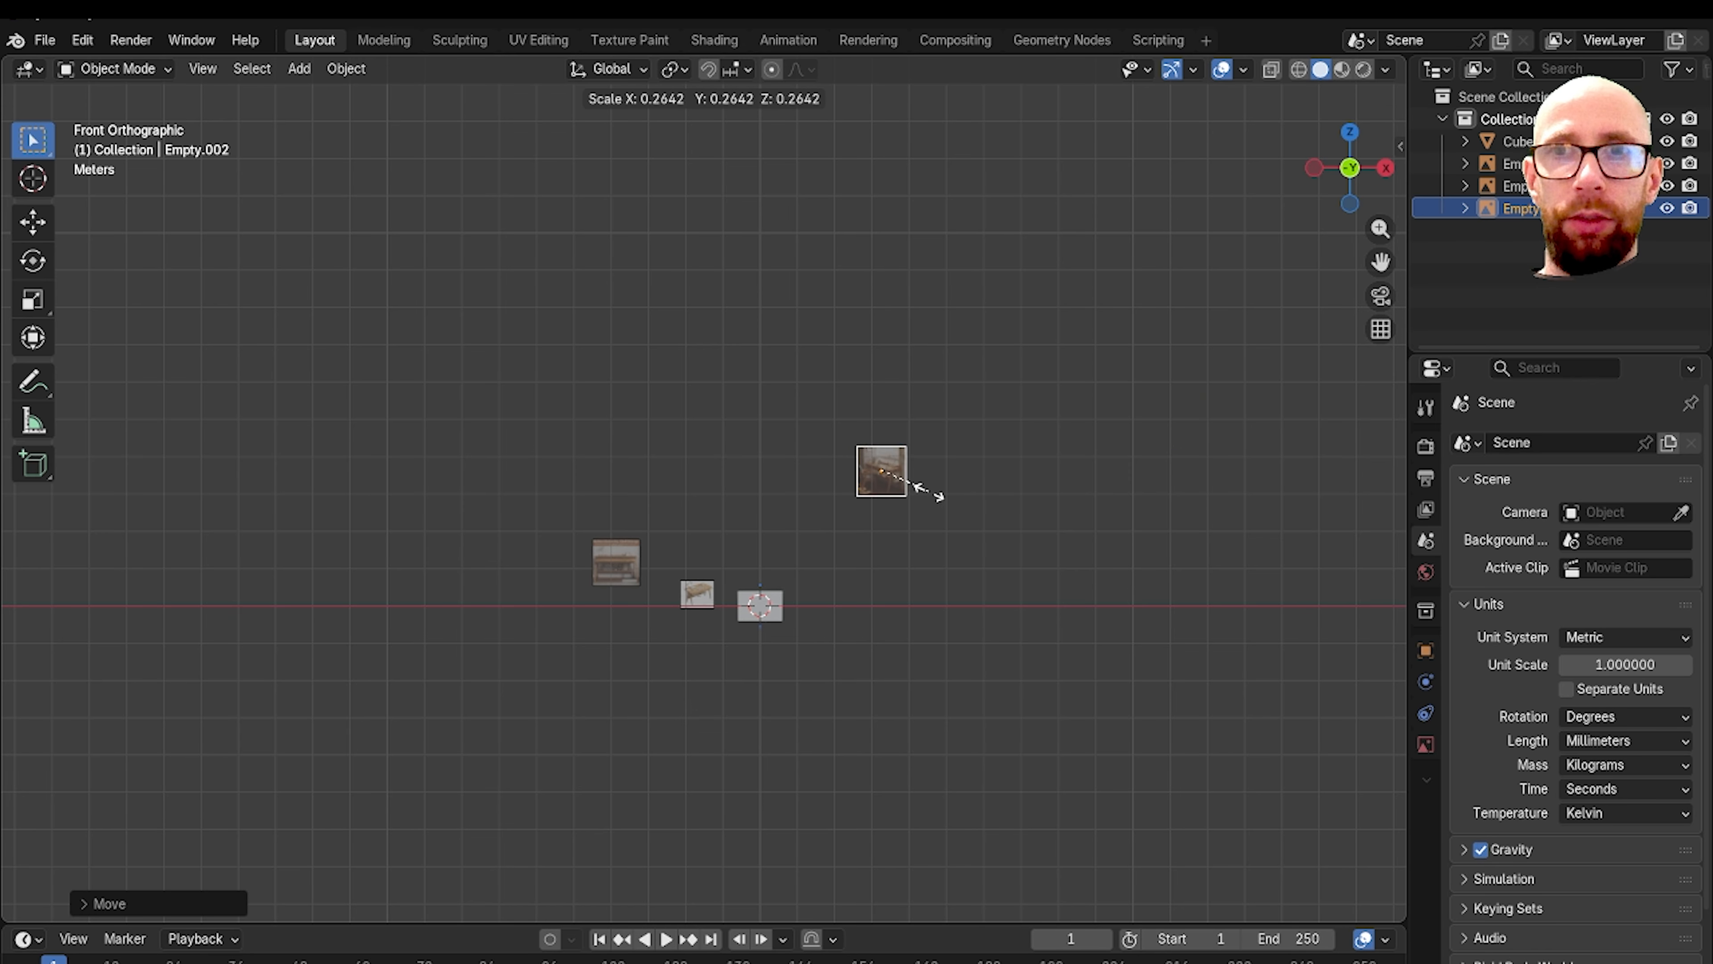
pyautogui.click(924, 466)
pyautogui.press('g')
pyautogui.click(887, 547)
# Step: Examine the dimensioned desk image up close for the desk's shape and measurements
pyautogui.moveTo(887, 547); pyautogui.dragTo(958, 494, button='middle')
pyautogui.scroll(2, 884, 597)
pyautogui.scroll(4, 787, 300)
pyautogui.scroll(3, 910, 462)
pyautogui.keyDown('shift'); pyautogui.moveTo(866, 427); pyautogui.dragTo(982, 593, button='middle'); pyautogui.keyUp('shift')
pyautogui.scroll(5, 886, 486)
pyautogui.scroll(2, 764, 466)
pyautogui.keyDown('shift'); pyautogui.moveTo(764, 466); pyautogui.dragTo(836, 481, button='middle'); pyautogui.keyUp('shift')
pyautogui.scroll(-1, 742, 493)
pyautogui.scroll(1, 849, 535)
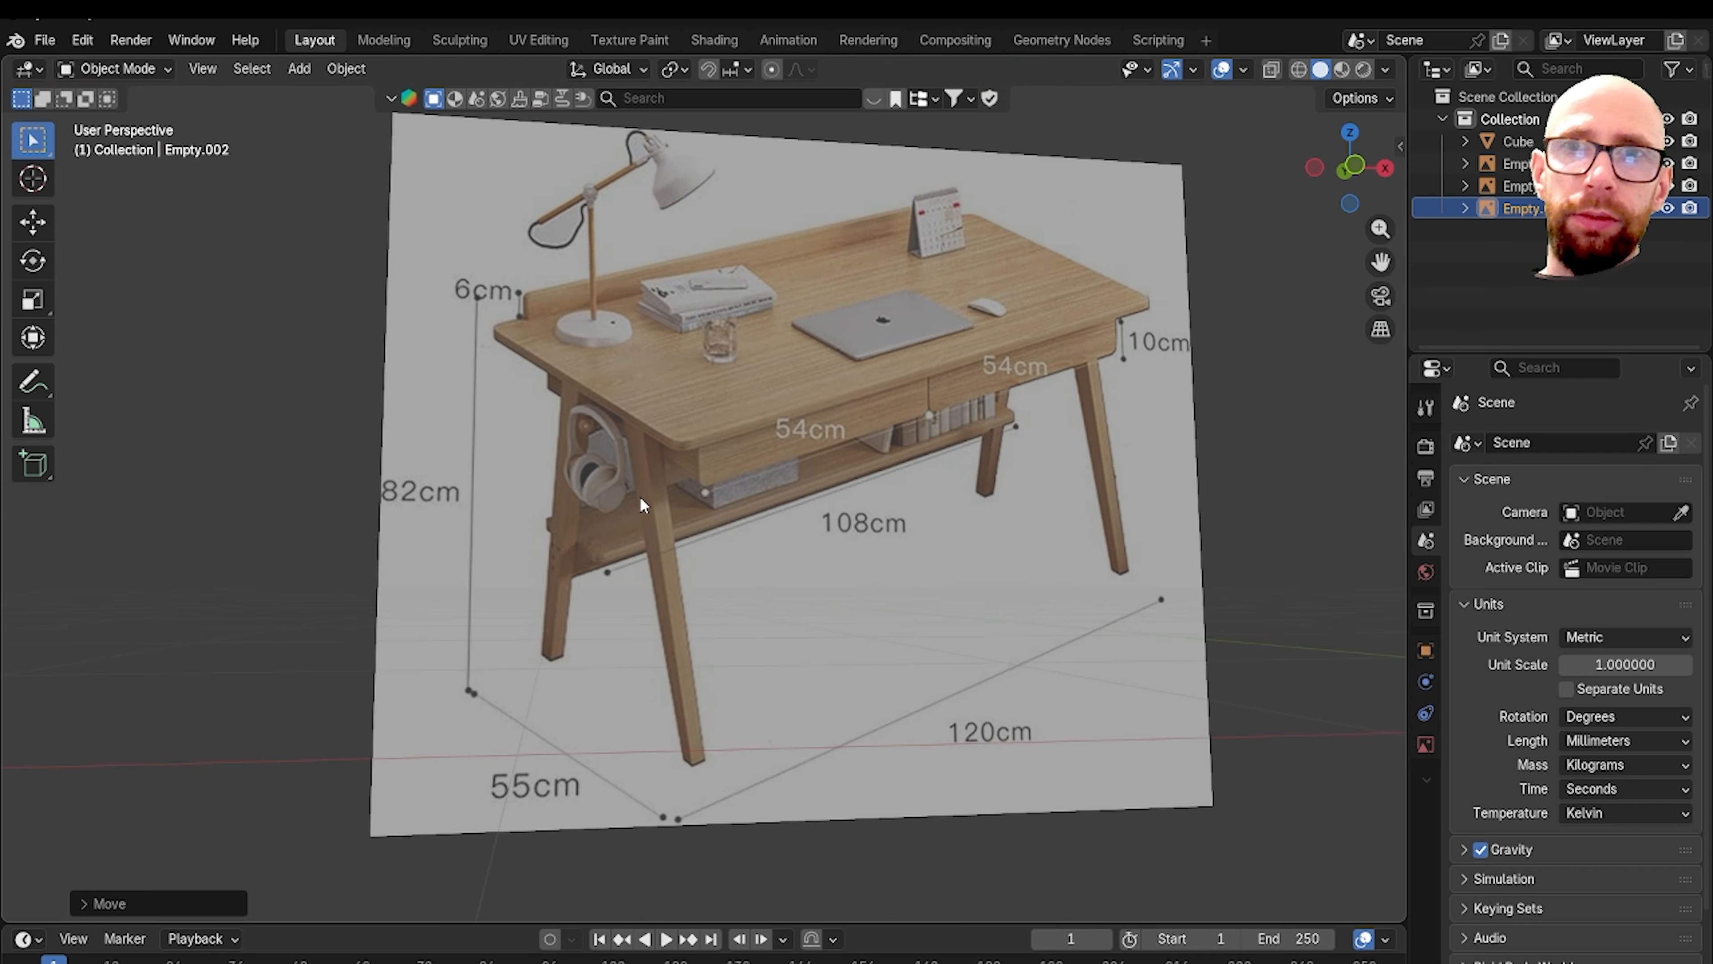
pyautogui.scroll(-10, 715, 495)
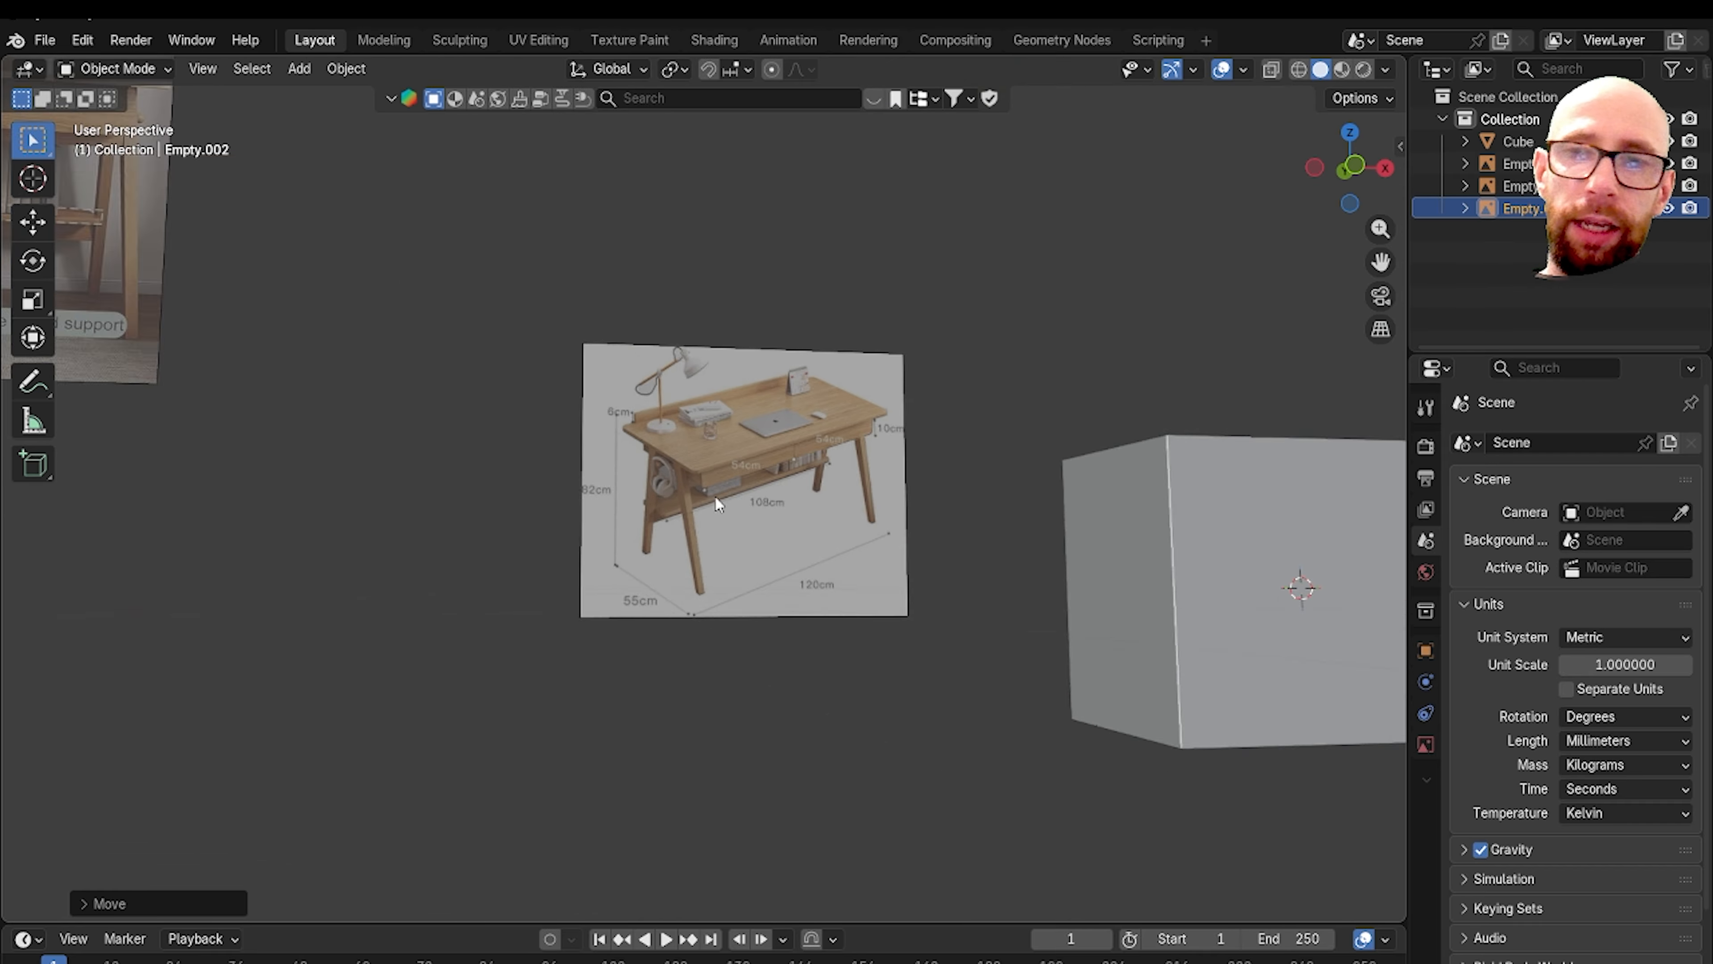
# Step: In the front view, duplicate the size-guide block and place the copy beside it along the positive X axis
pyautogui.press('`')
pyautogui.click(697, 513)
pyautogui.scroll(4, 772, 555)
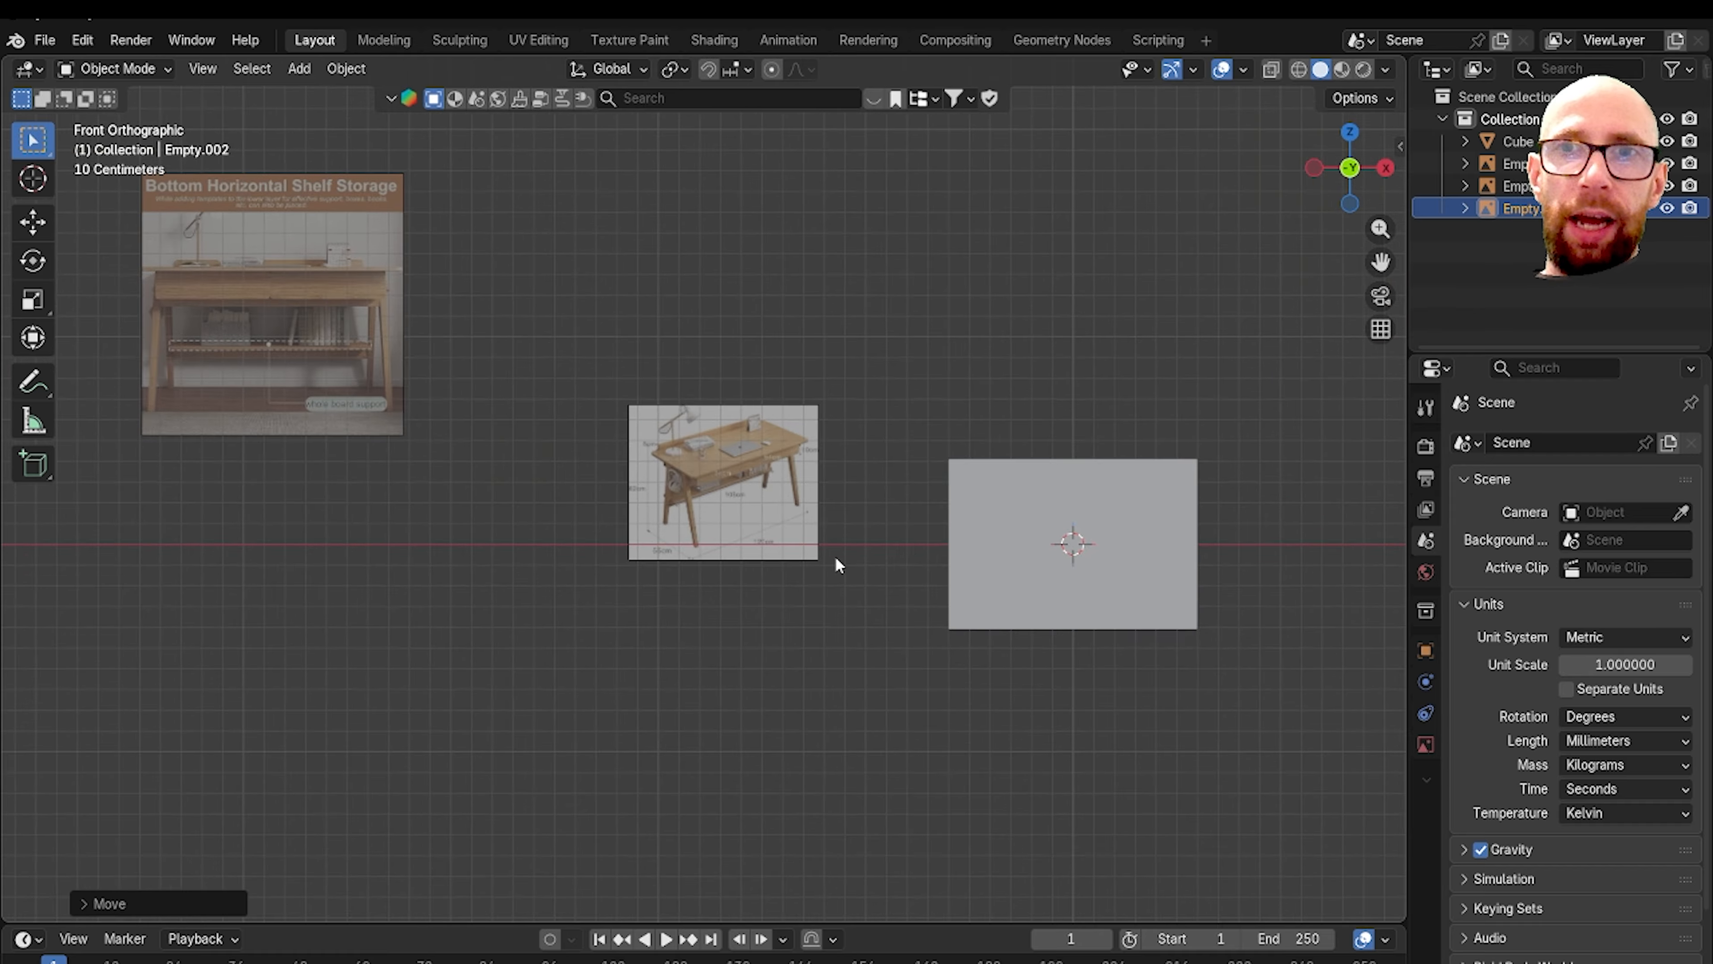
pyautogui.click(735, 541)
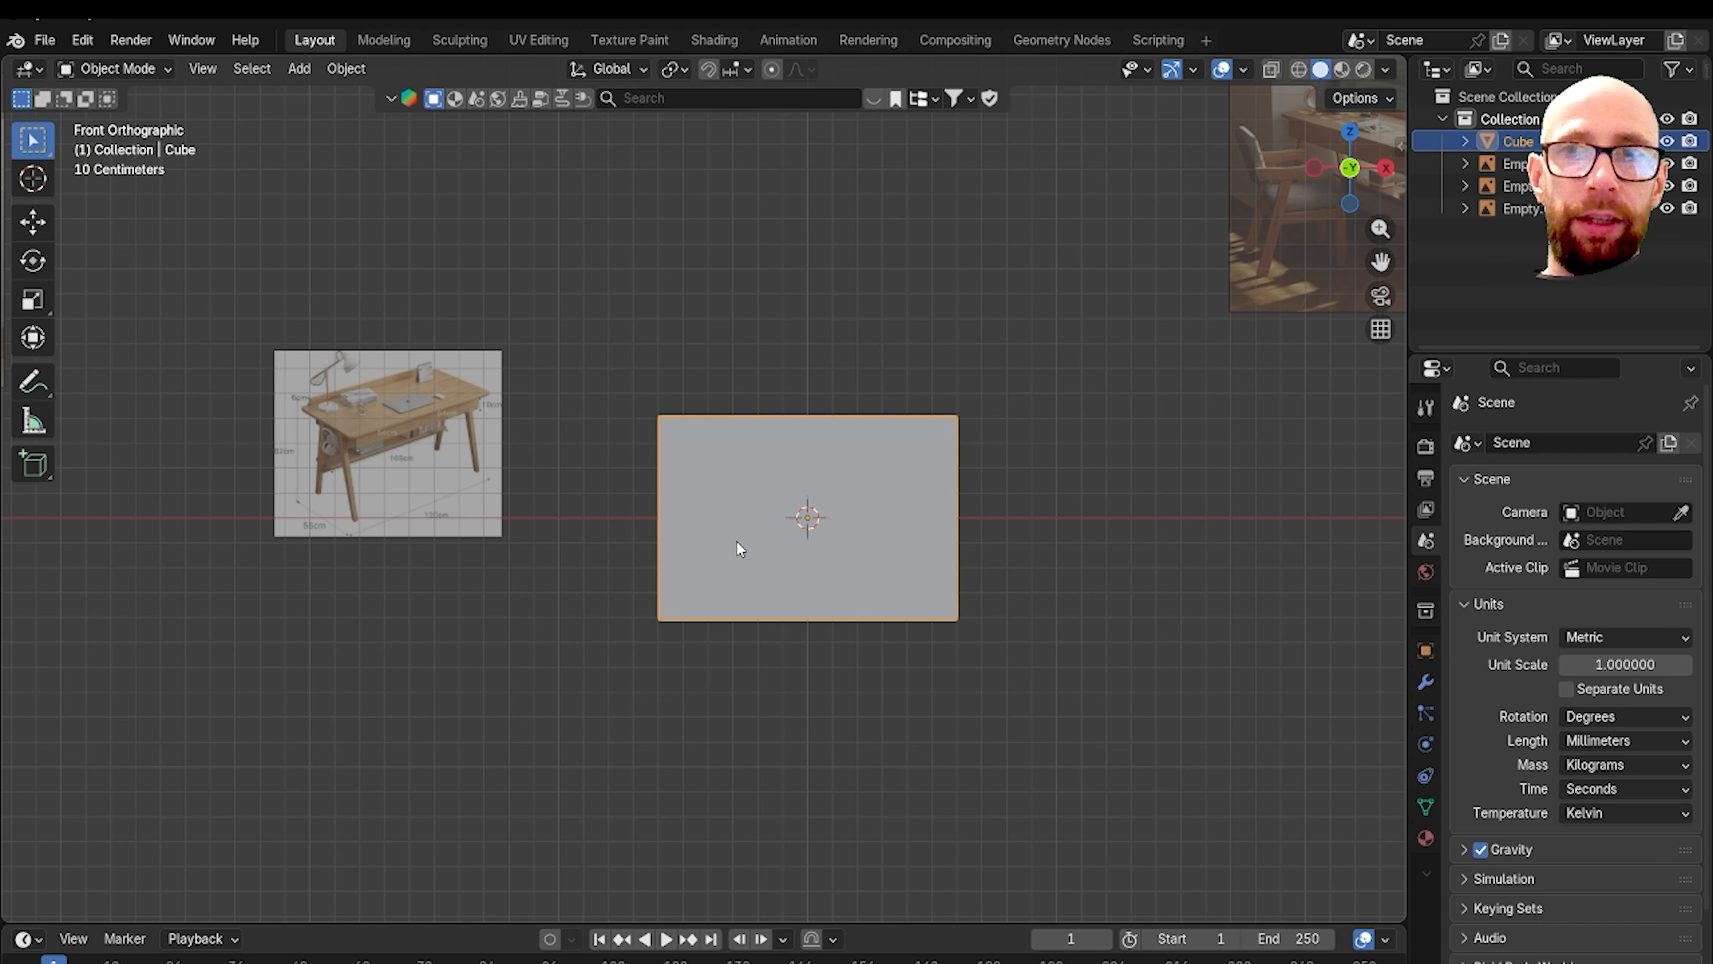
pyautogui.hotkey('shift', 'd')
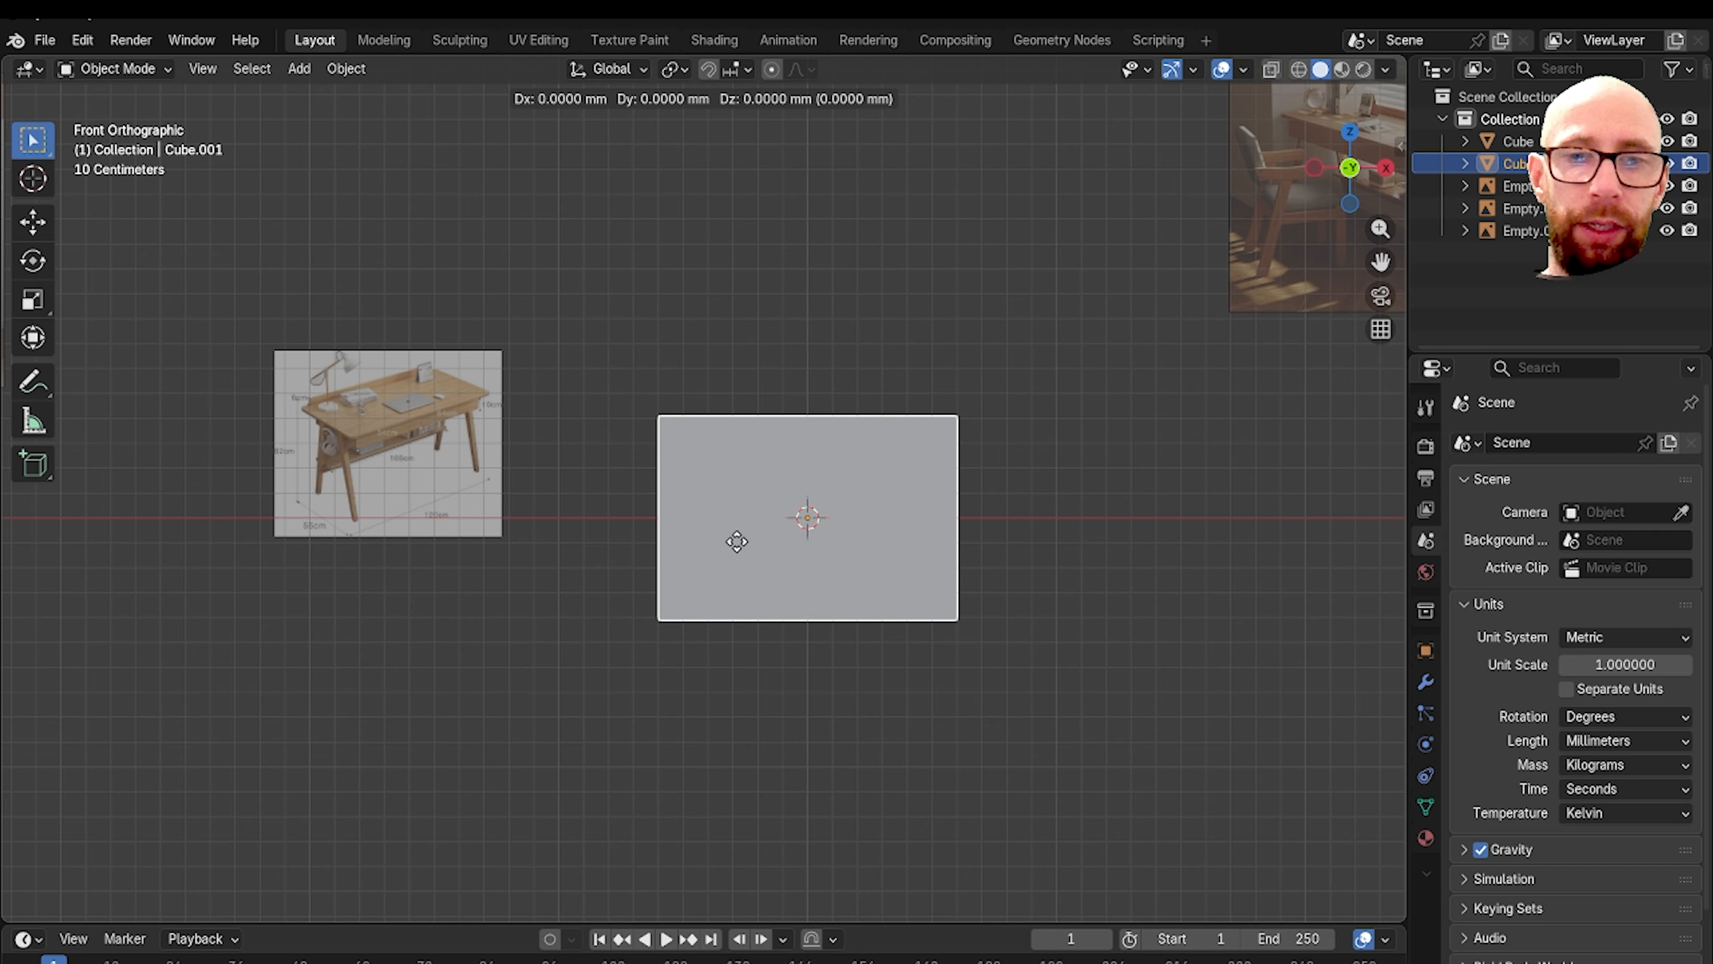
pyautogui.press('x')
pyautogui.click(1173, 564)
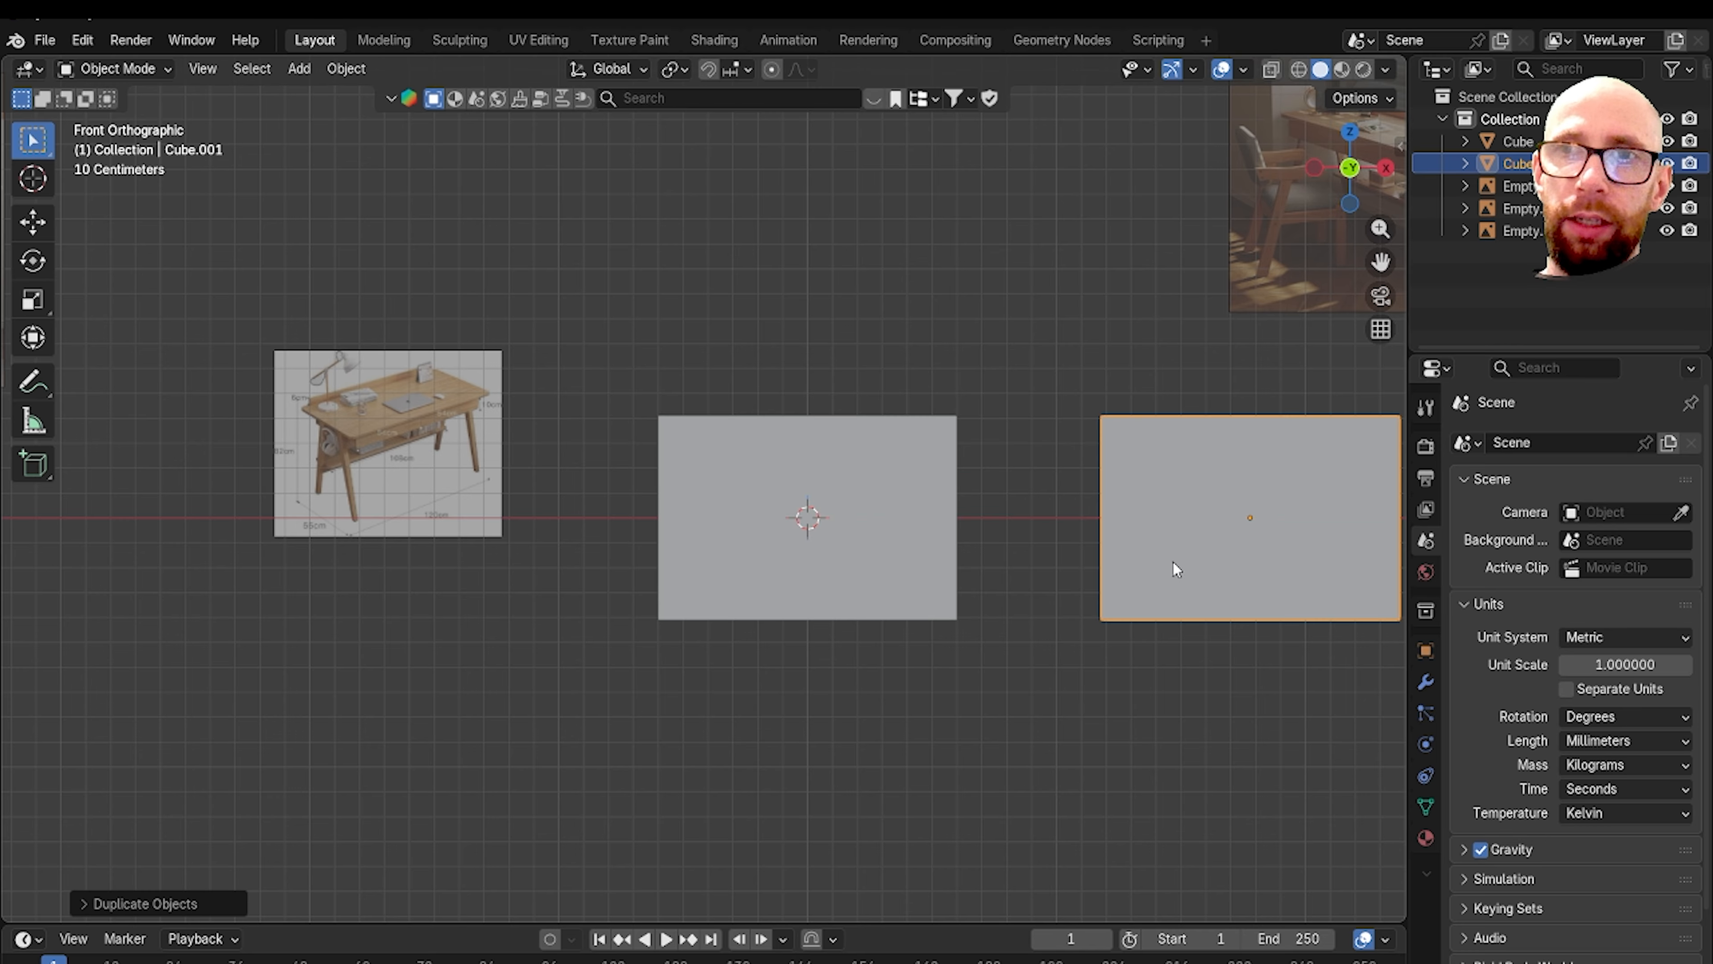
# Step: Select the original block, return to the front view and enter Edit Mode on it
pyautogui.moveTo(1201, 541); pyautogui.dragTo(1056, 567, button='middle')
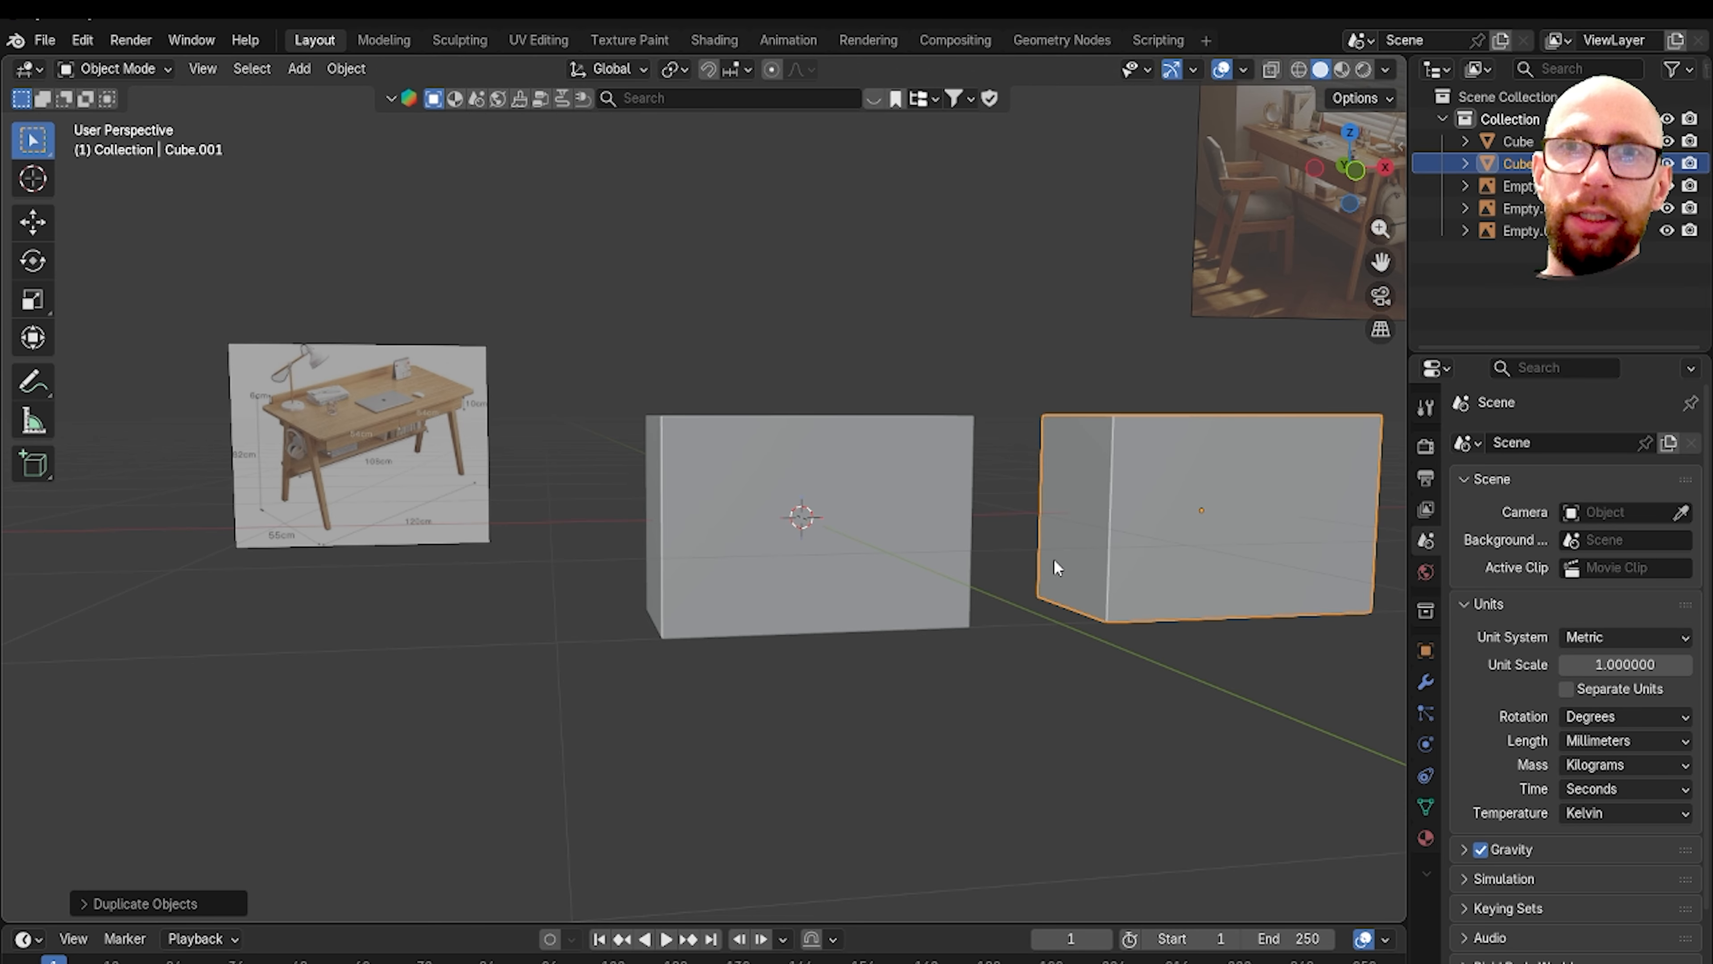
pyautogui.click(831, 573)
pyautogui.press('`')
pyautogui.click(714, 509)
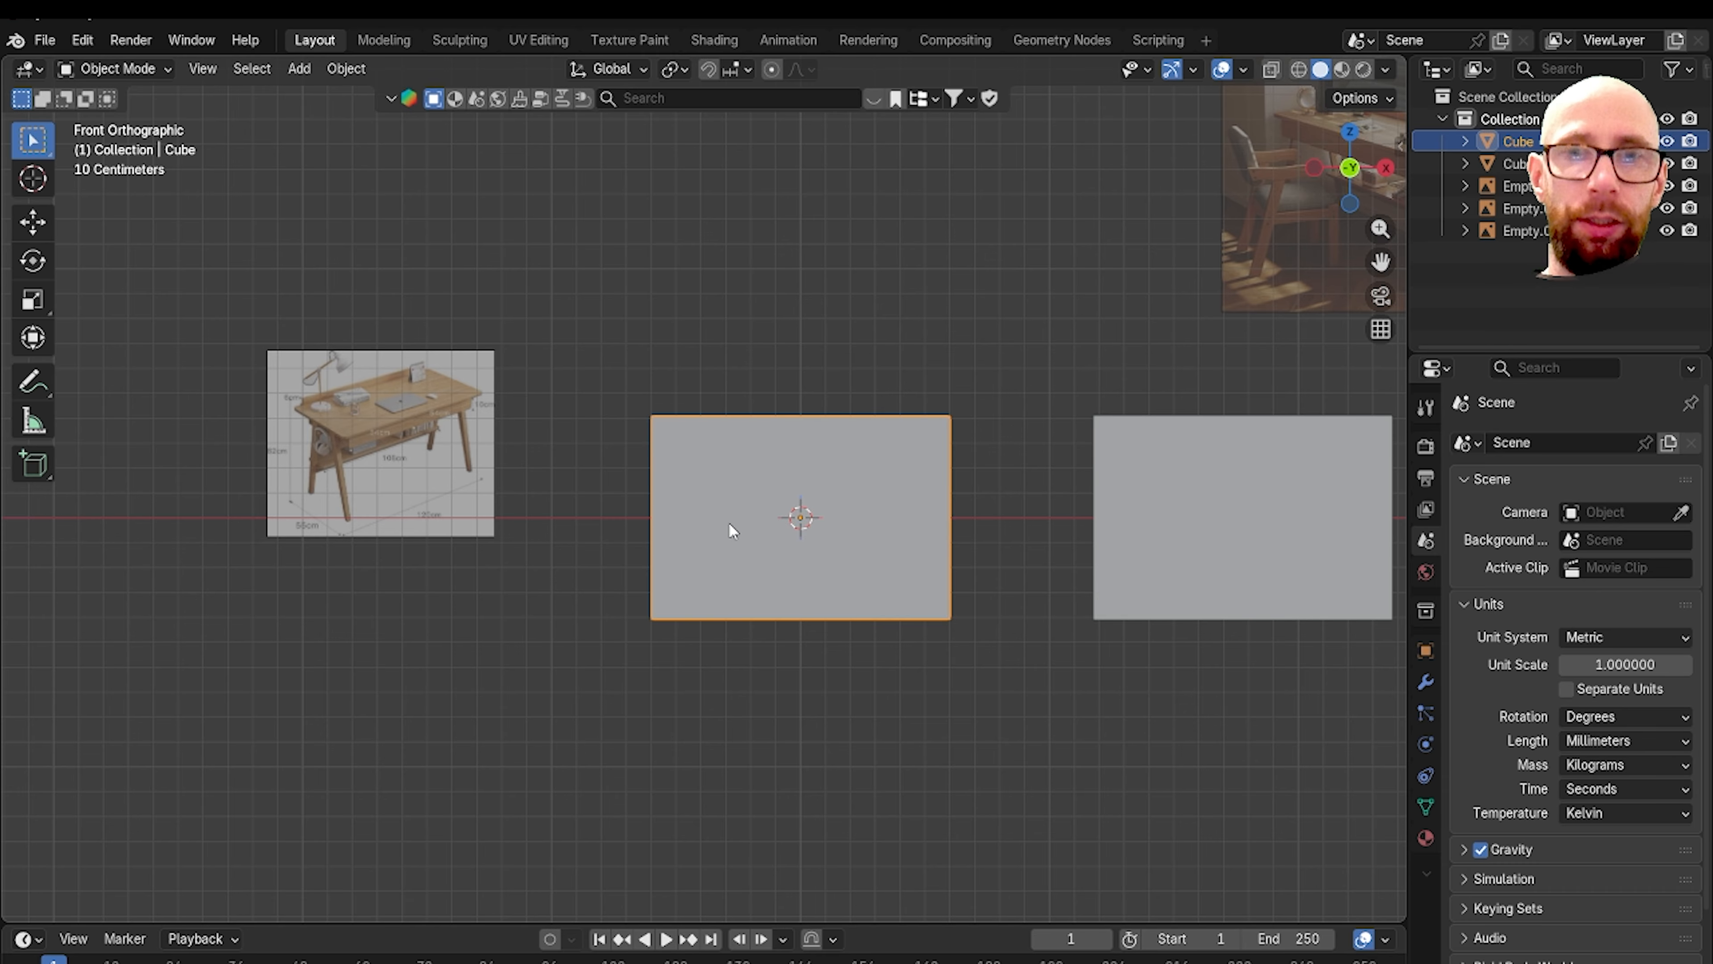
pyautogui.press('Tab')
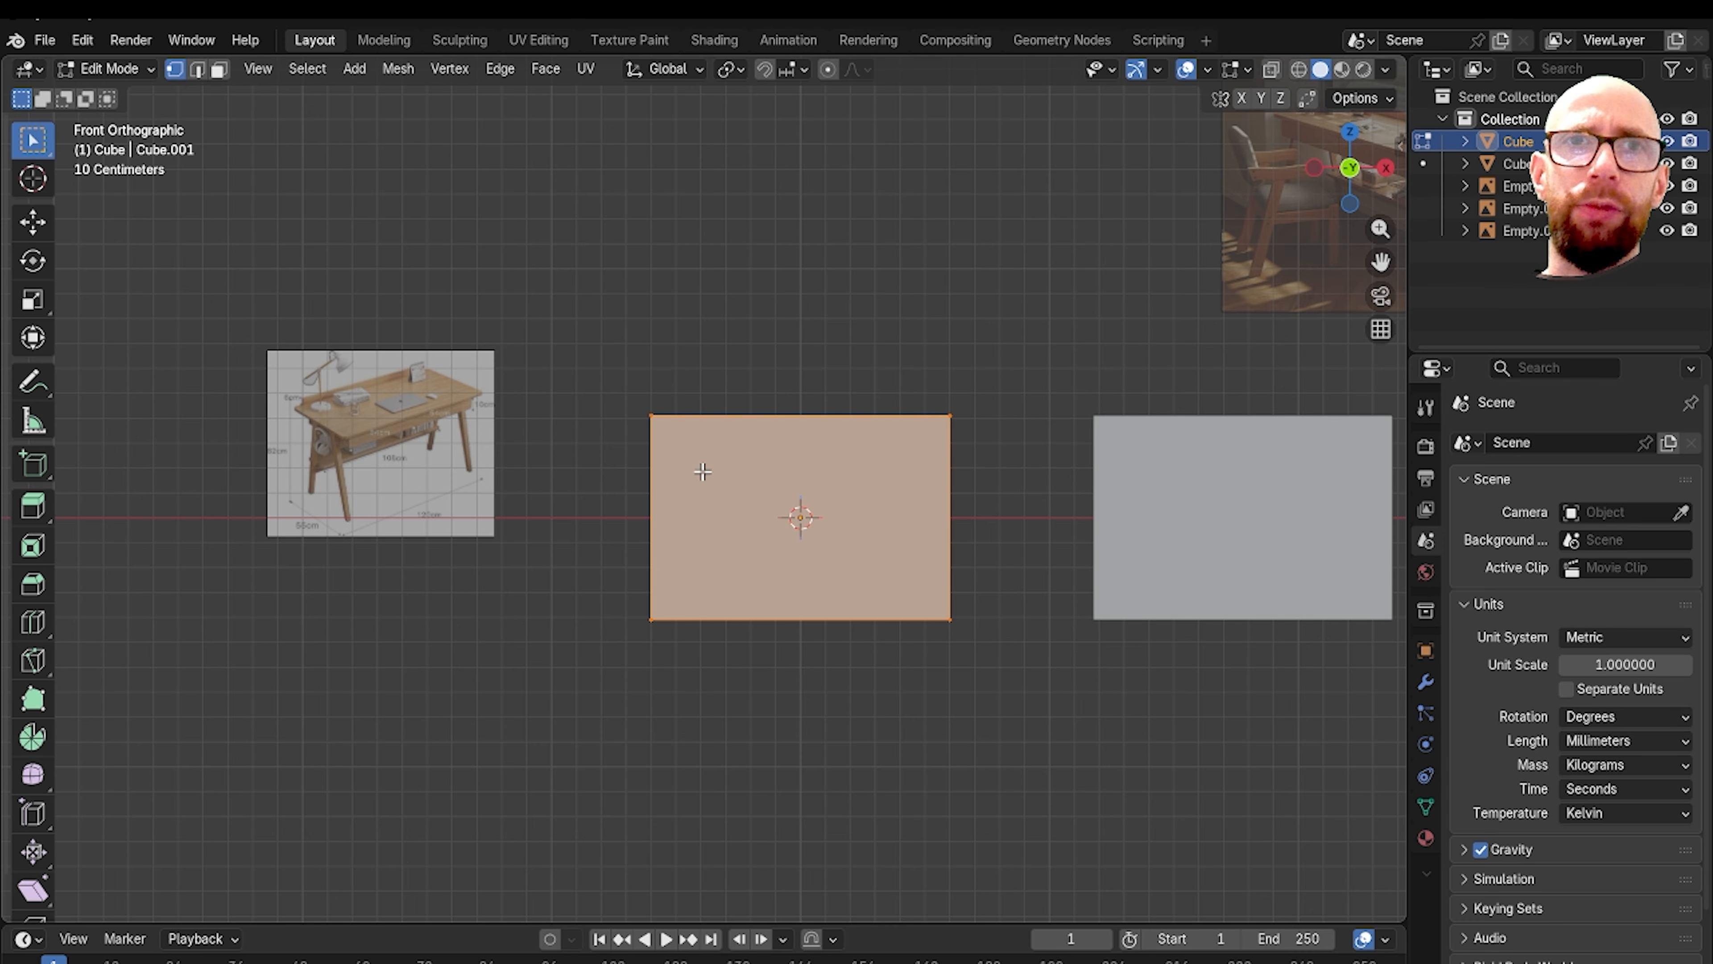
# Step: Try out vertex, edge and face selection on the block, picking a top corner, a top edge and several faces
pyautogui.moveTo(616, 459); pyautogui.dragTo(700, 496, button='middle')
pyautogui.click(624, 379)
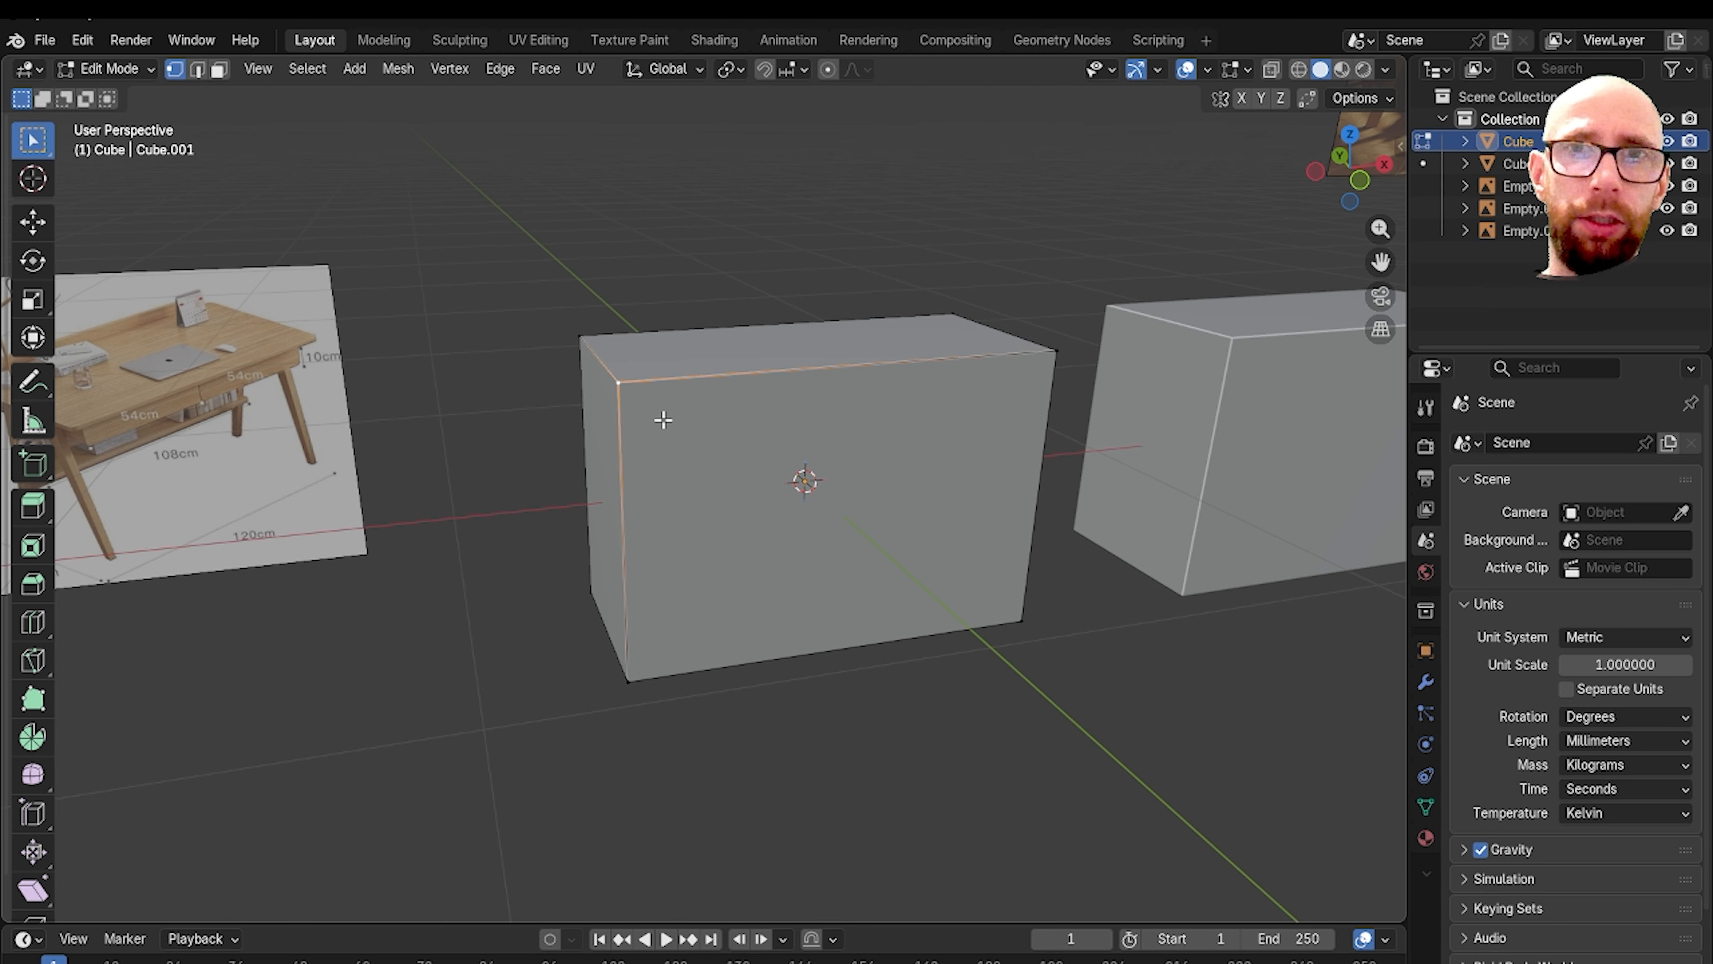
pyautogui.scroll(2, 685, 435)
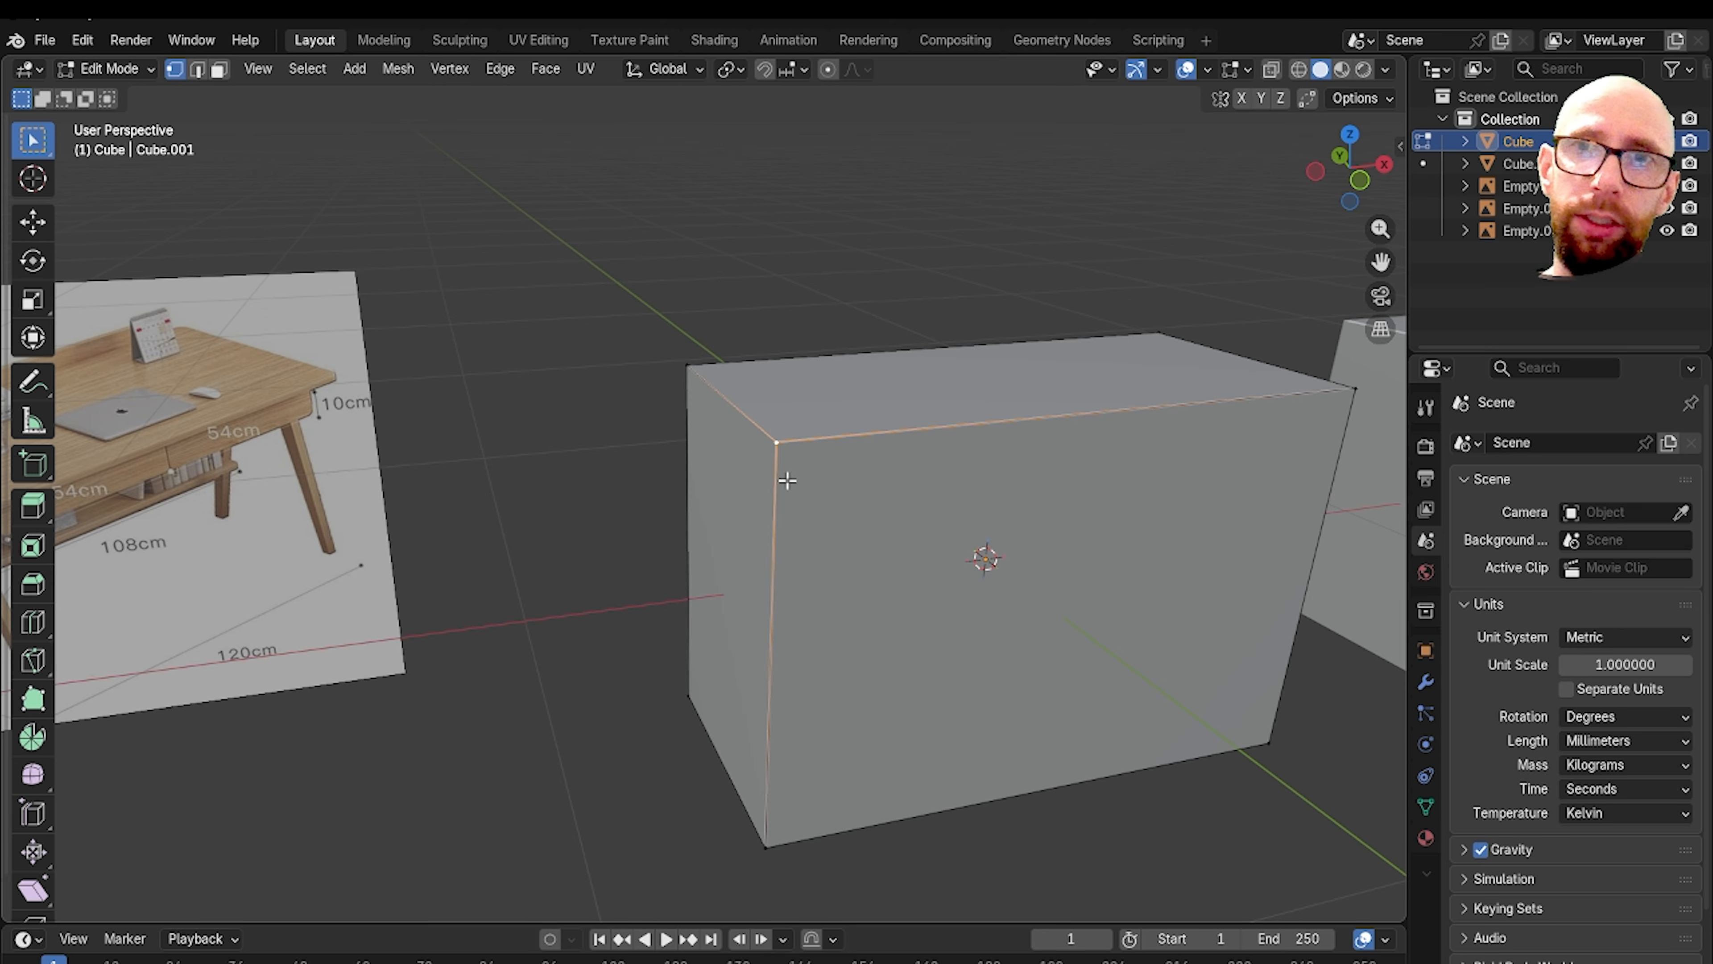
pyautogui.press('2')
pyautogui.click(849, 439)
pyautogui.moveTo(914, 478); pyautogui.dragTo(764, 491, button='middle')
pyautogui.press('3')
pyautogui.click(869, 390)
pyautogui.click(904, 496)
pyautogui.click(701, 470)
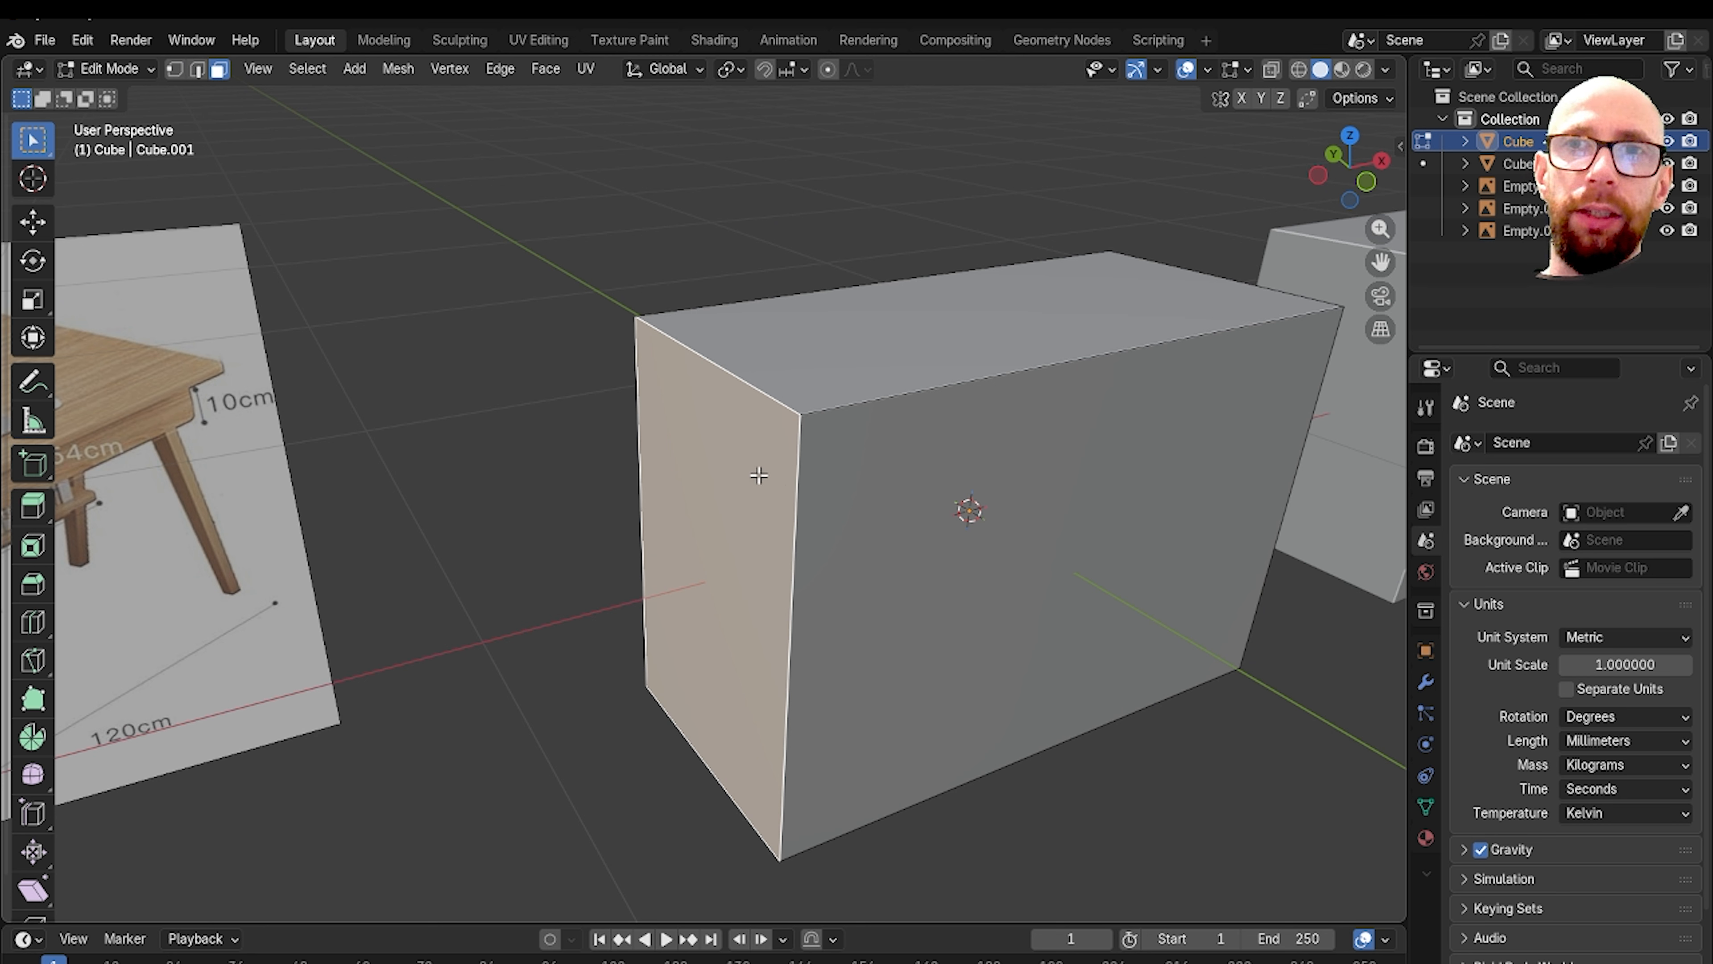
# Step: Select the block's front upper-left vertex, its front top edge and its front face in turn, using the matching select modes
pyautogui.press('1')
pyautogui.click(801, 420)
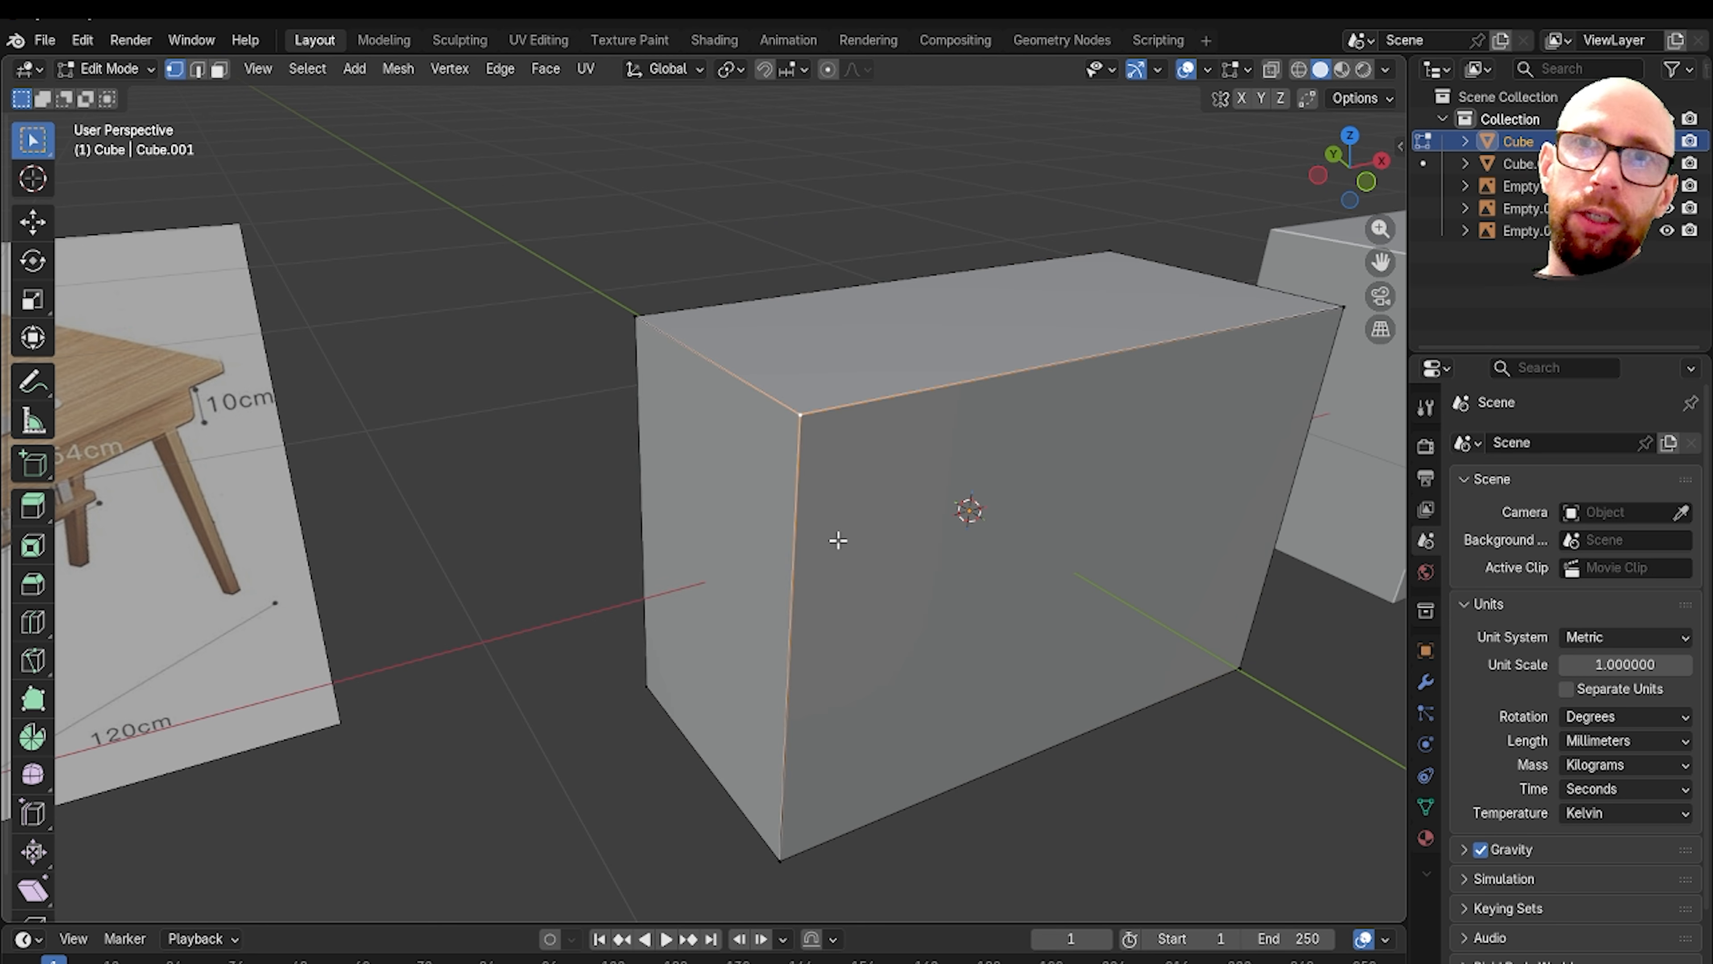
pyautogui.press('2')
pyautogui.click(856, 404)
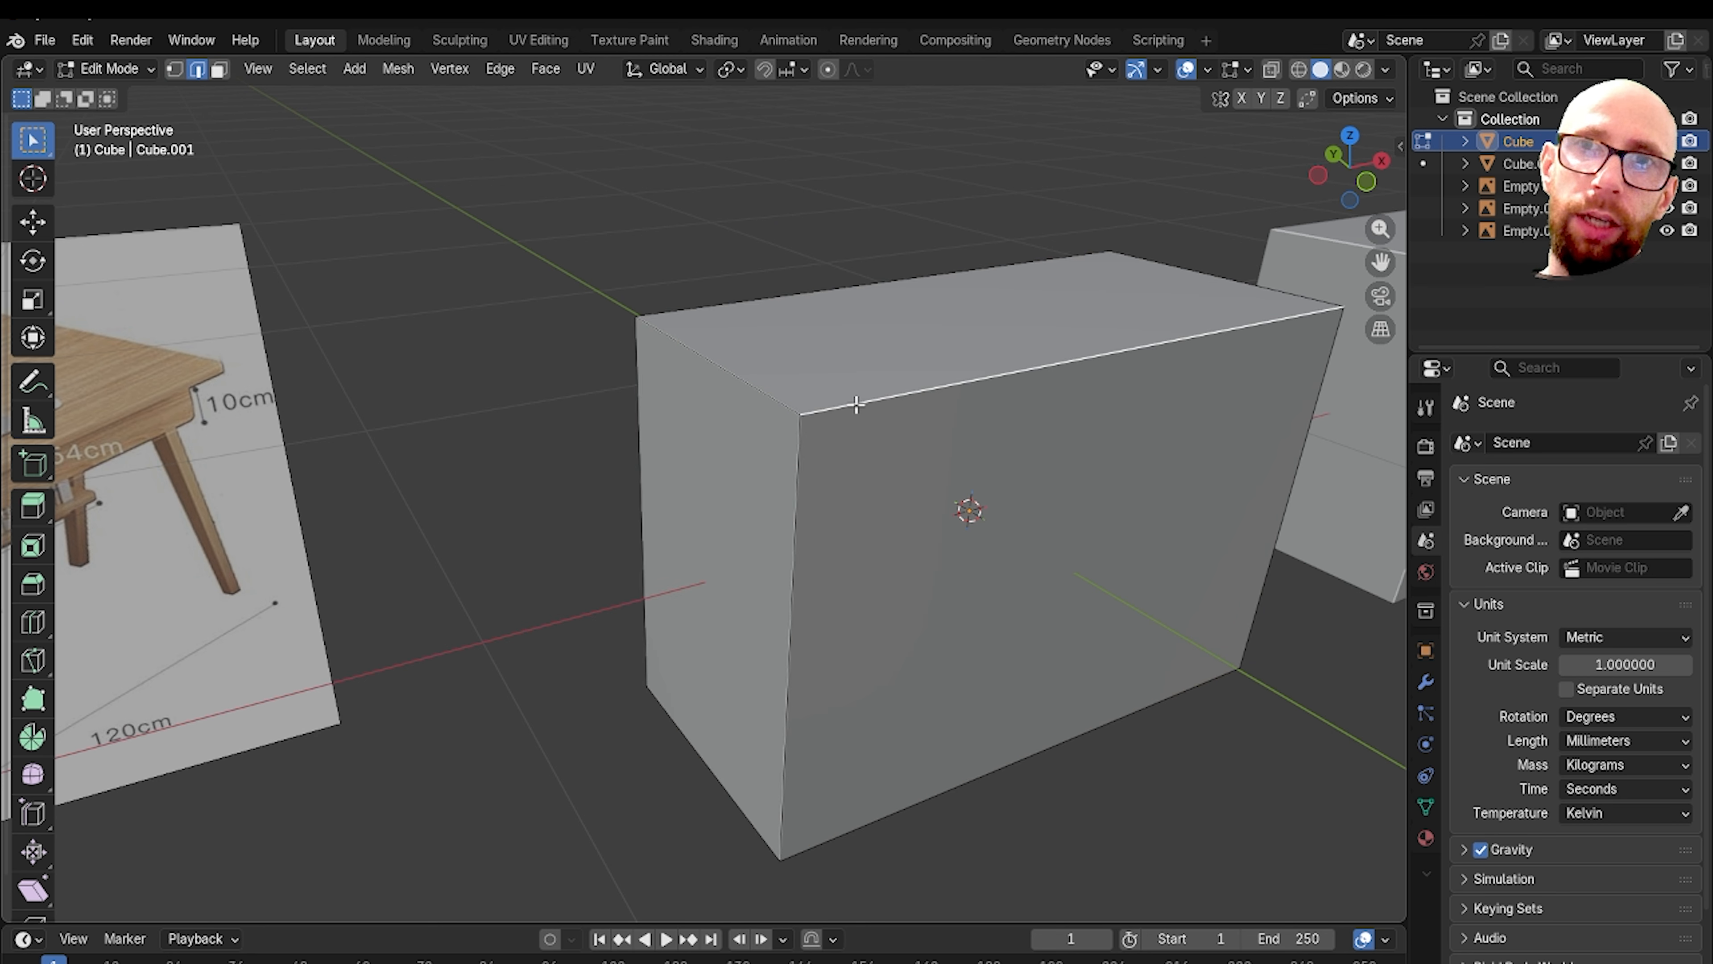
pyautogui.press('3')
pyautogui.click(914, 499)
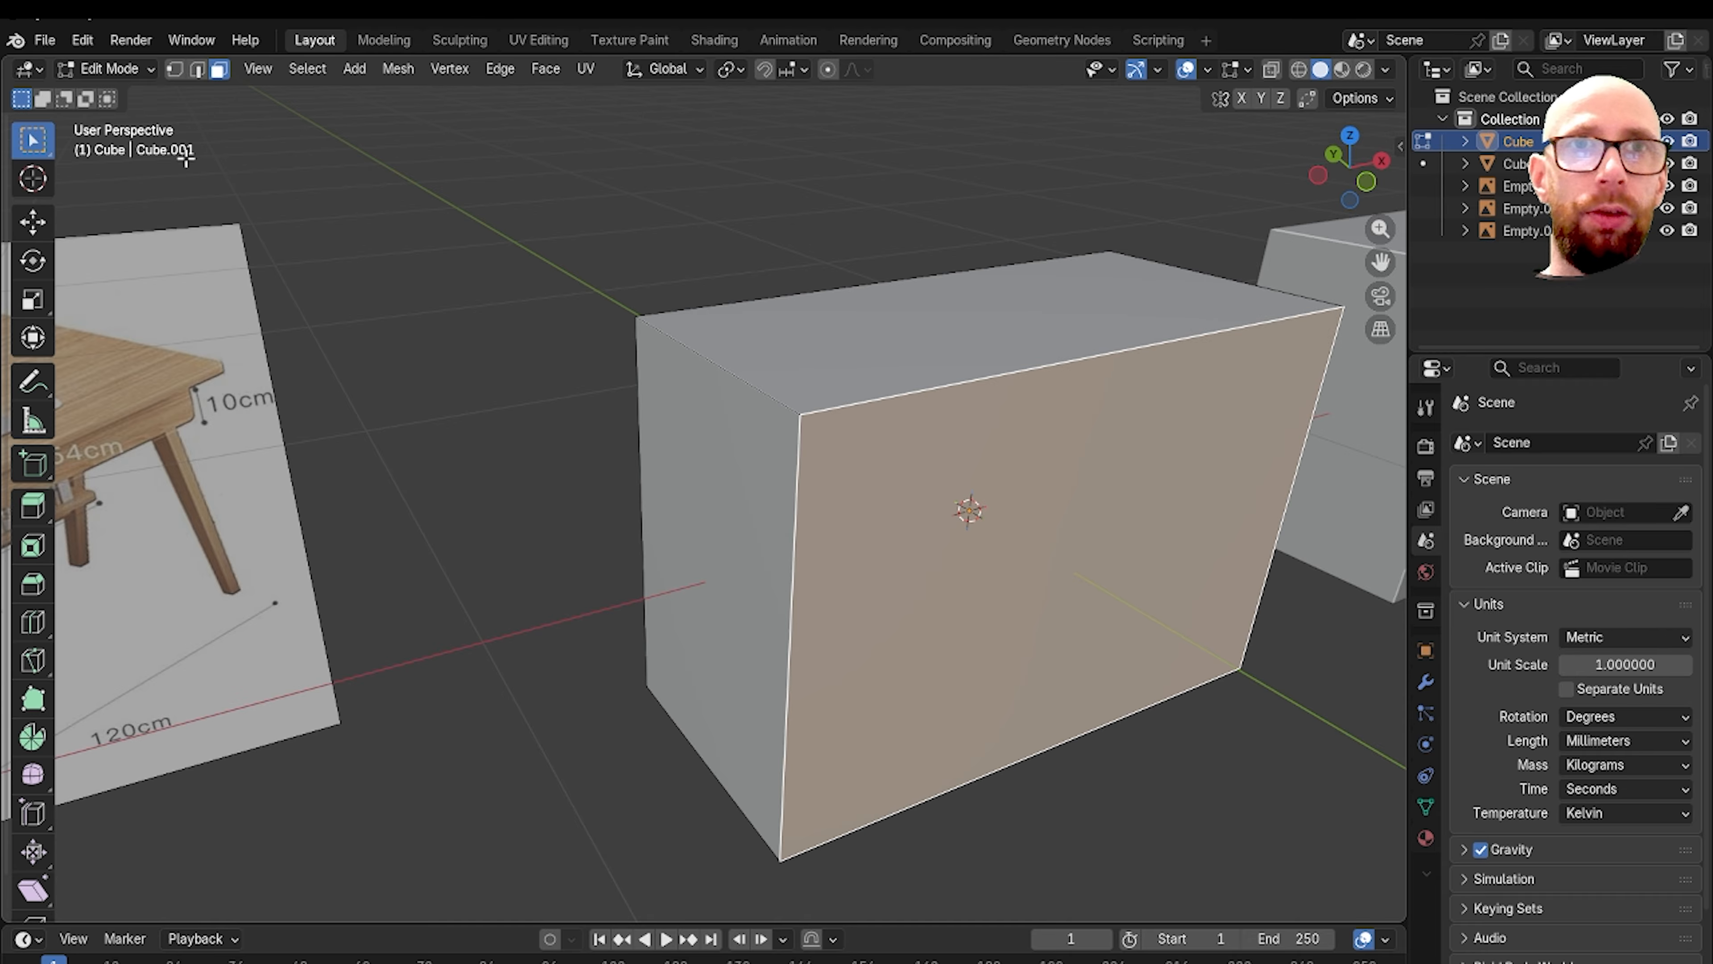
# Step: Cycle repeatedly through the vertex, edge and face select modes, ending in face mode, and clear the selection
pyautogui.click(178, 69)
pyautogui.click(198, 71)
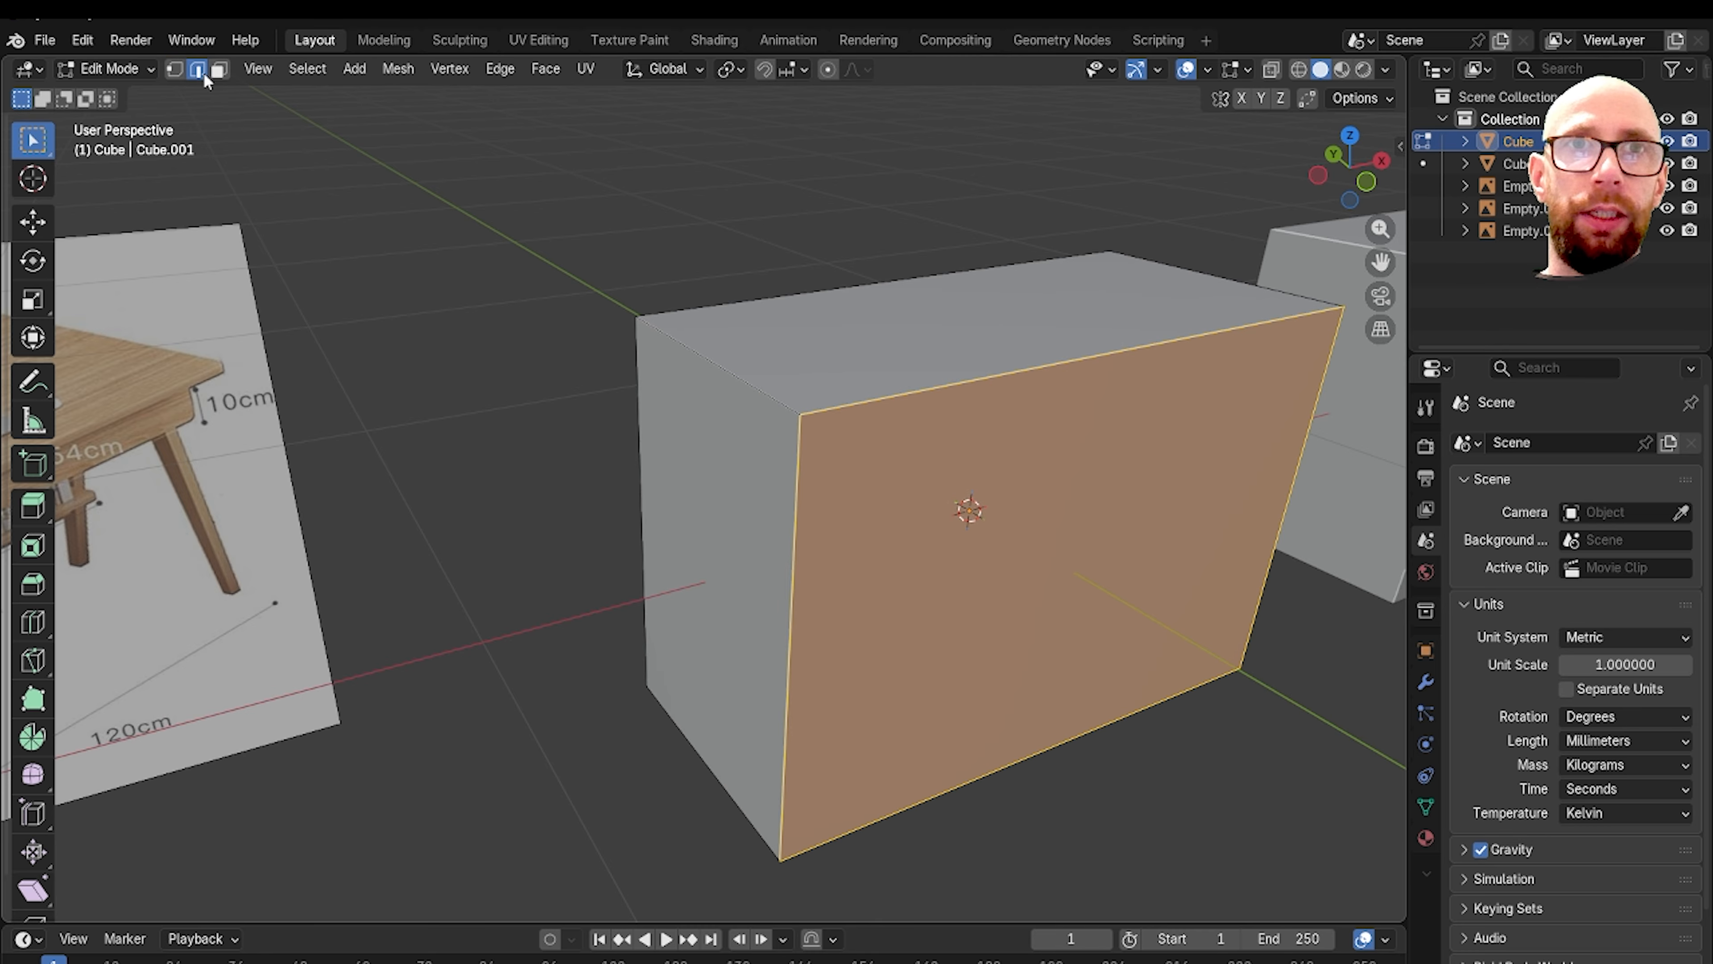
pyautogui.click(216, 72)
pyautogui.click(178, 70)
pyautogui.click(198, 70)
pyautogui.click(217, 72)
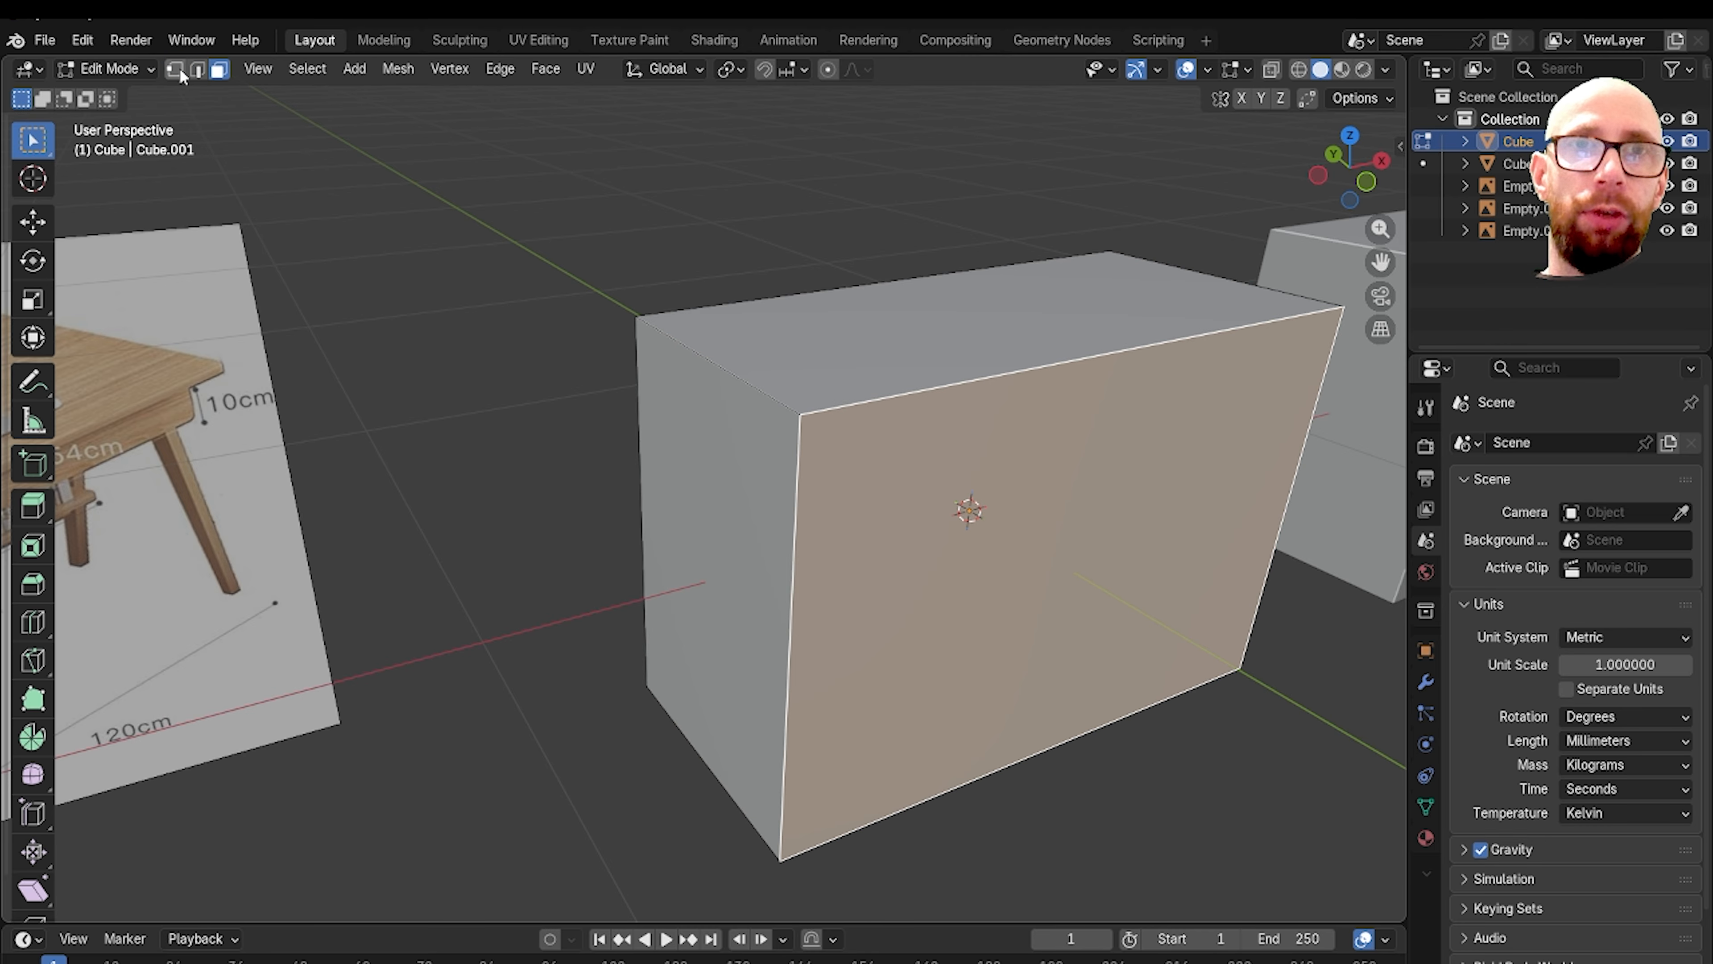
pyautogui.press('1')
pyautogui.press('2')
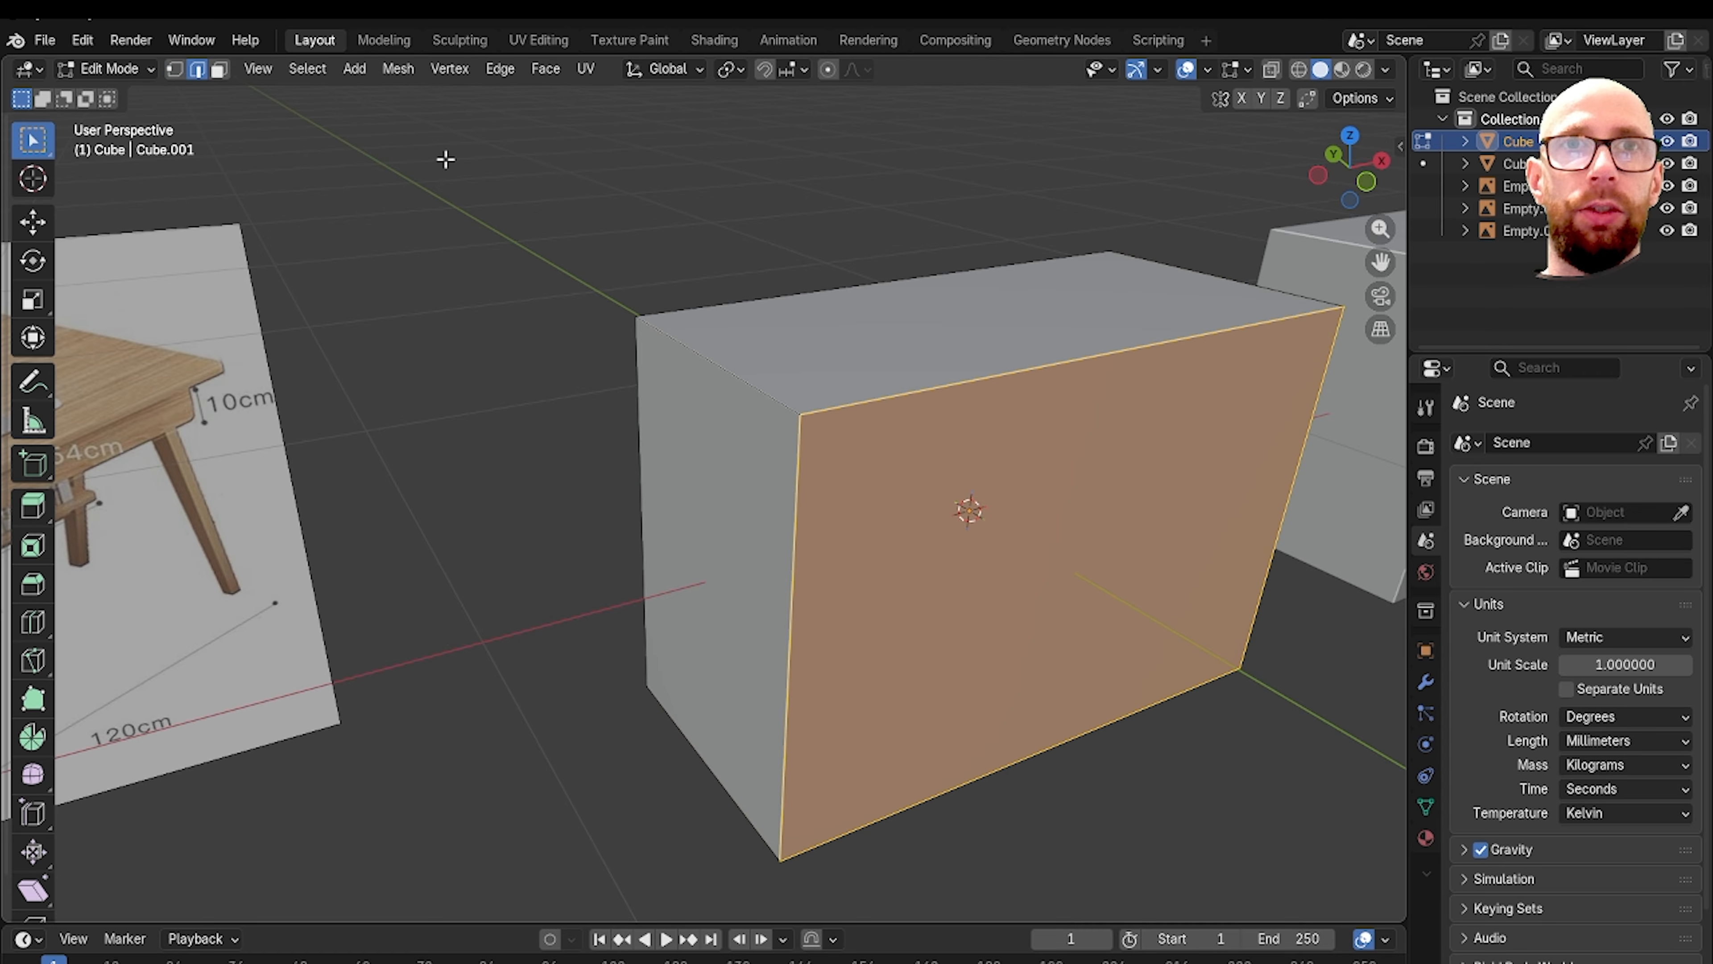
pyautogui.press('3')
pyautogui.hotkey('alt', 'a')
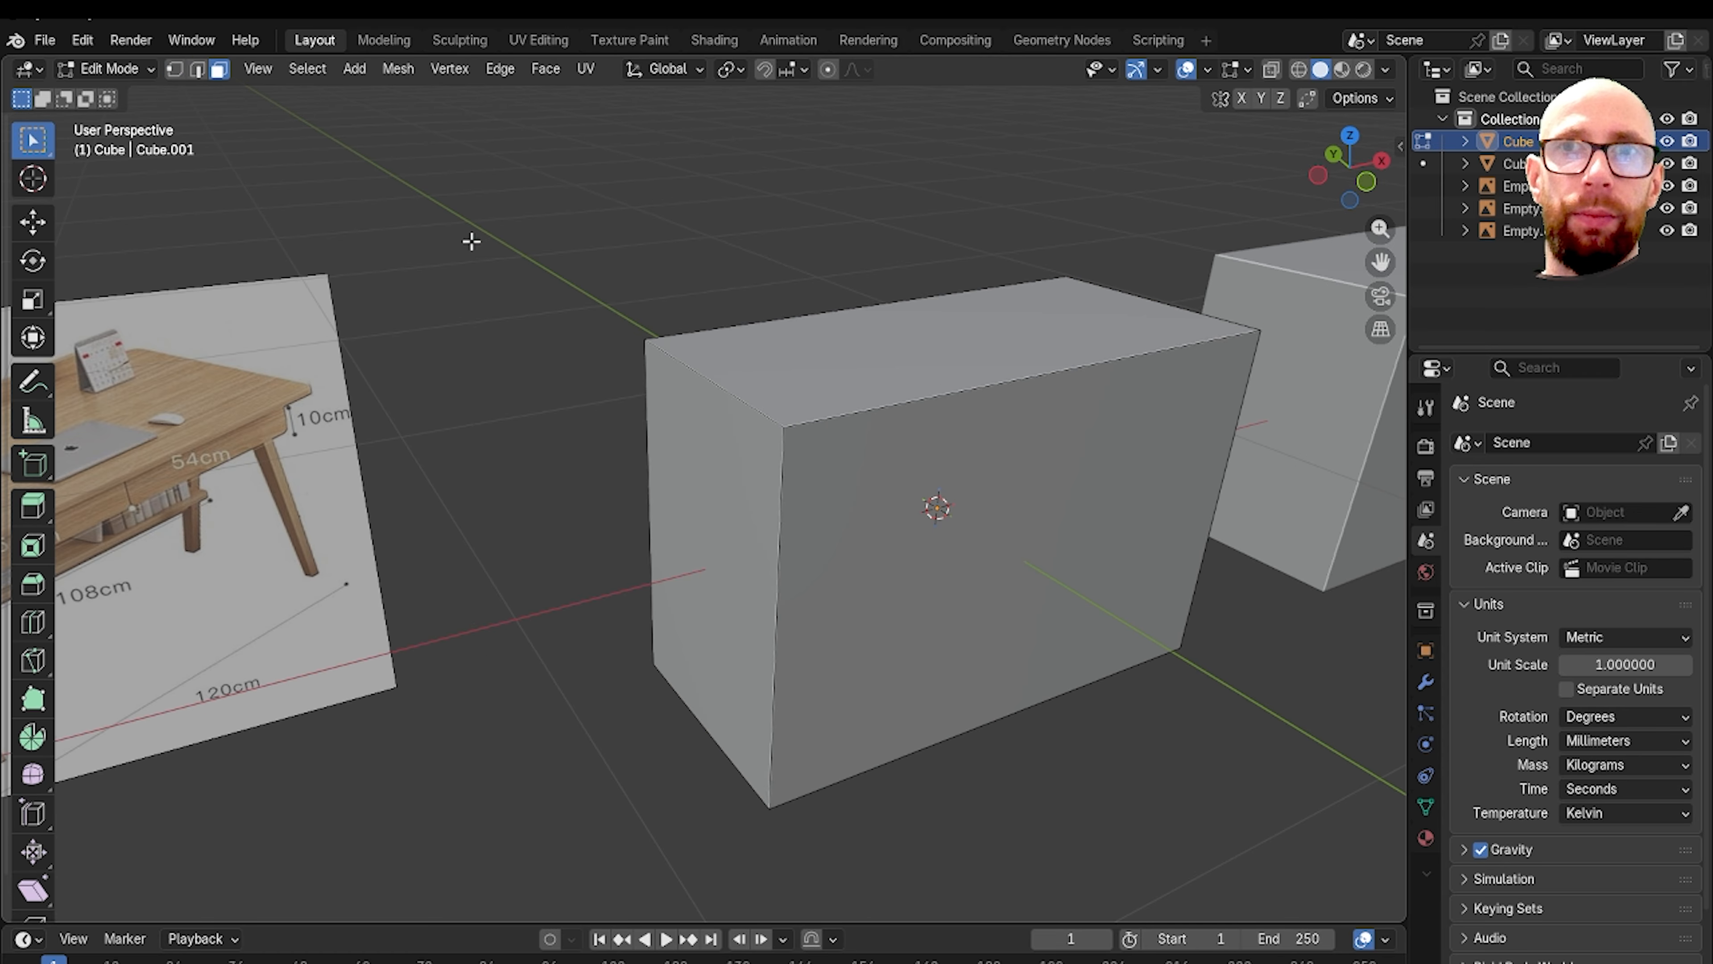
# Step: In vertex select mode, try moving the block's front upper-left vertex freely and cancel the move
pyautogui.press('`')
pyautogui.click(506, 261)
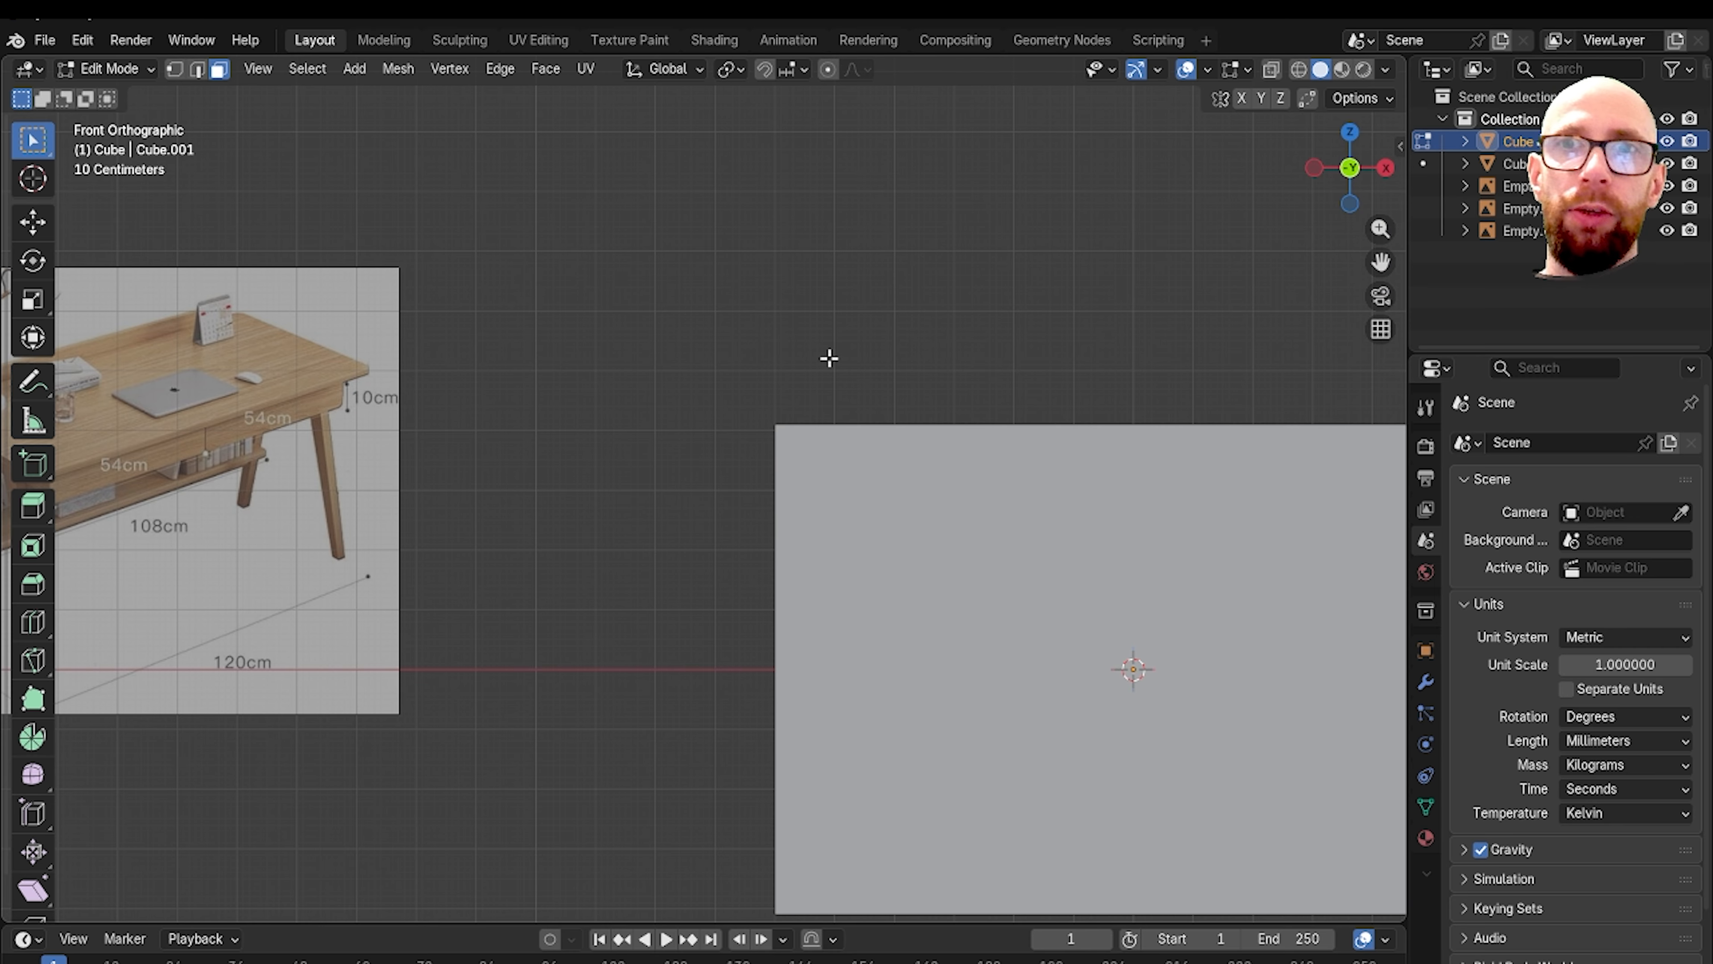
pyautogui.moveTo(830, 356); pyautogui.dragTo(739, 358, button='middle')
pyautogui.press('1')
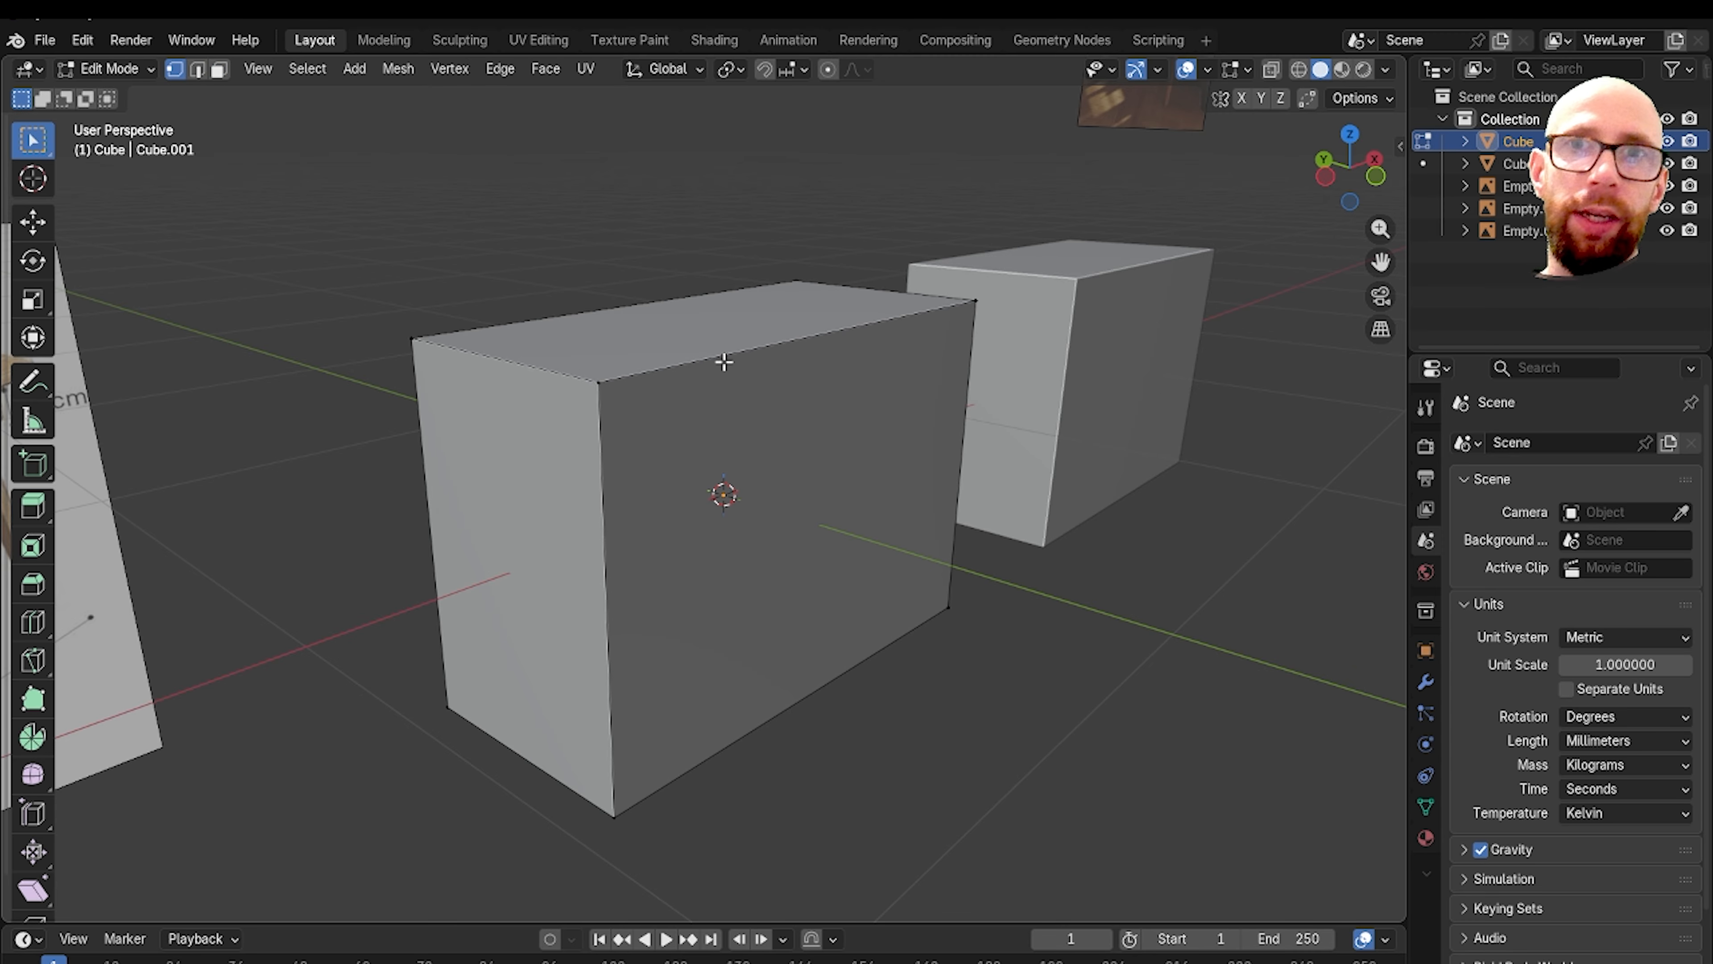
pyautogui.click(598, 380)
pyautogui.moveTo(599, 380); pyautogui.dragTo(631, 409, button='middle')
pyautogui.press('g')
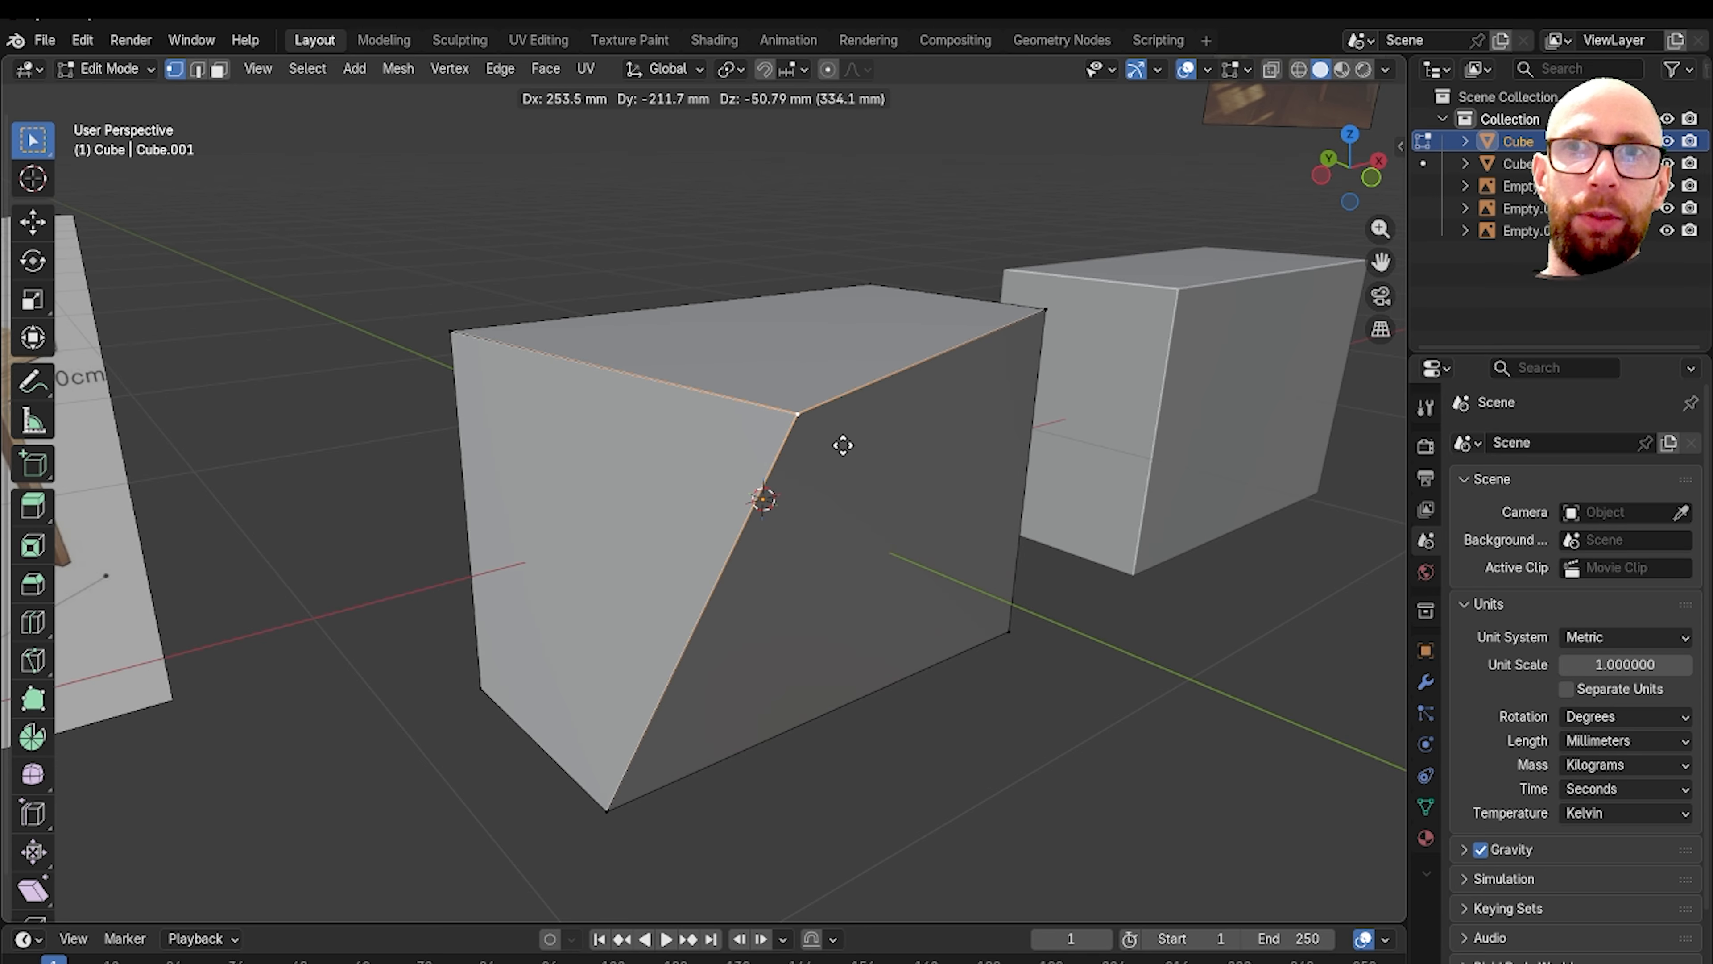
pyautogui.press('Escape')
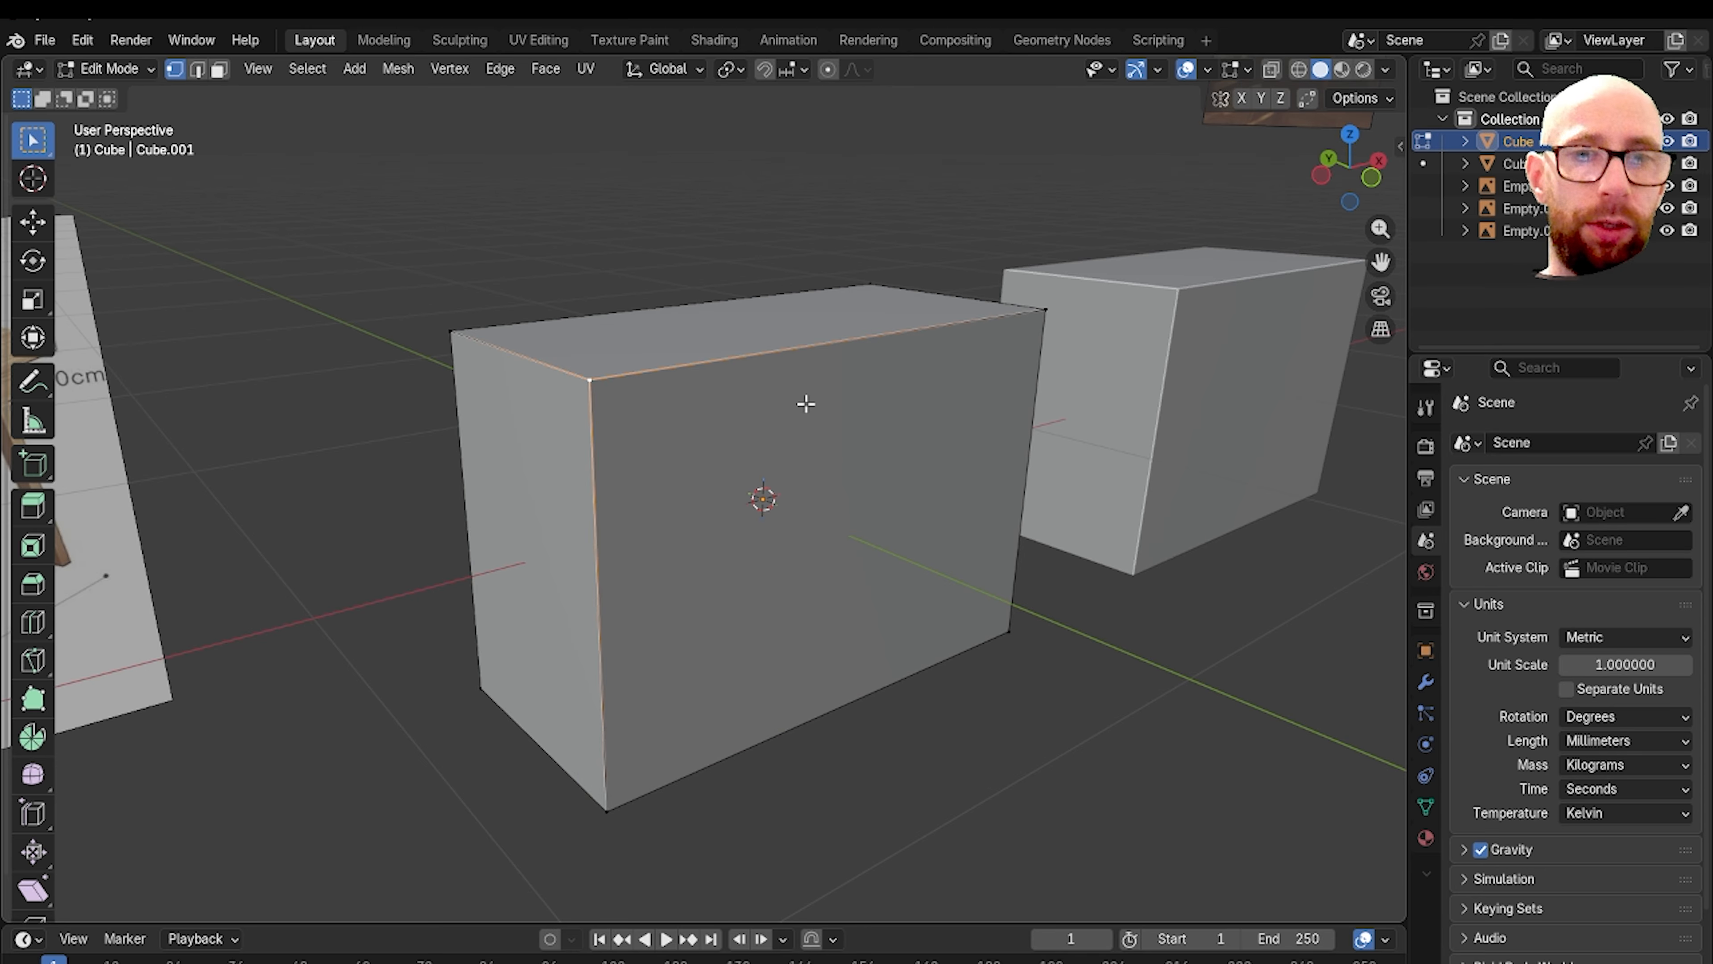
# Step: In front view with solid shading, try raising the box-selected bottom vertices of the block along Z, then undo the move
pyautogui.press('`')
pyautogui.click(673, 344)
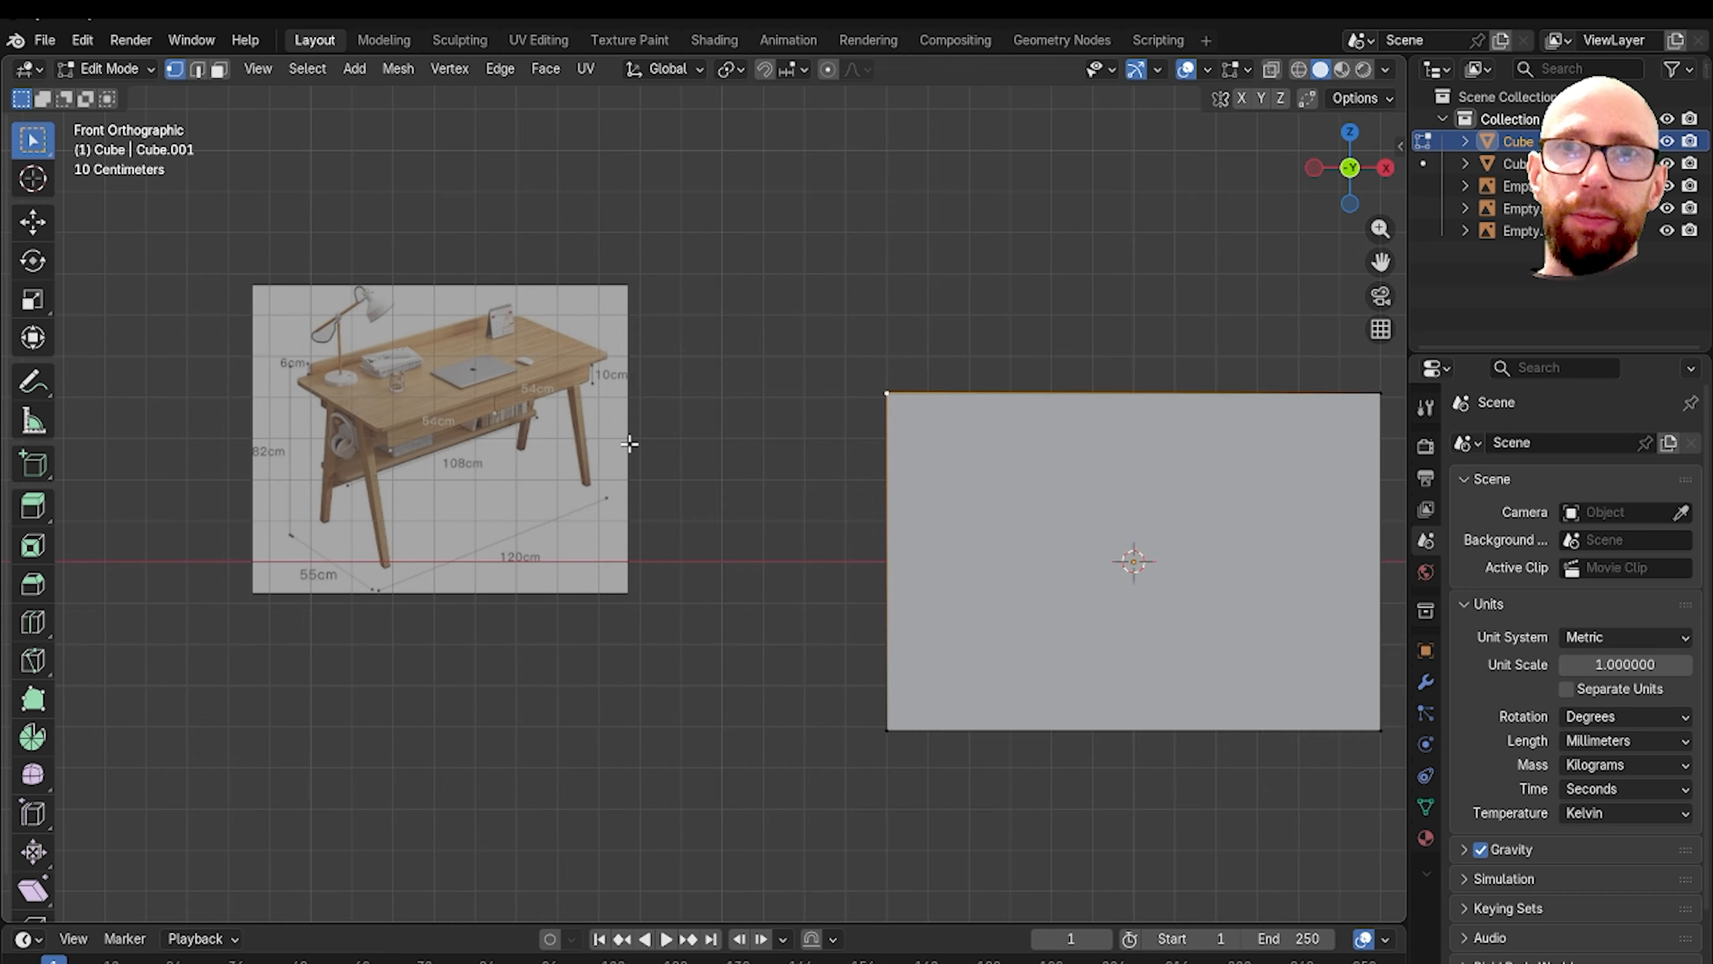
pyautogui.keyDown('shift'); pyautogui.moveTo(629, 444); pyautogui.dragTo(779, 443, button='middle'); pyautogui.keyUp('shift')
pyautogui.scroll(7, 779, 444)
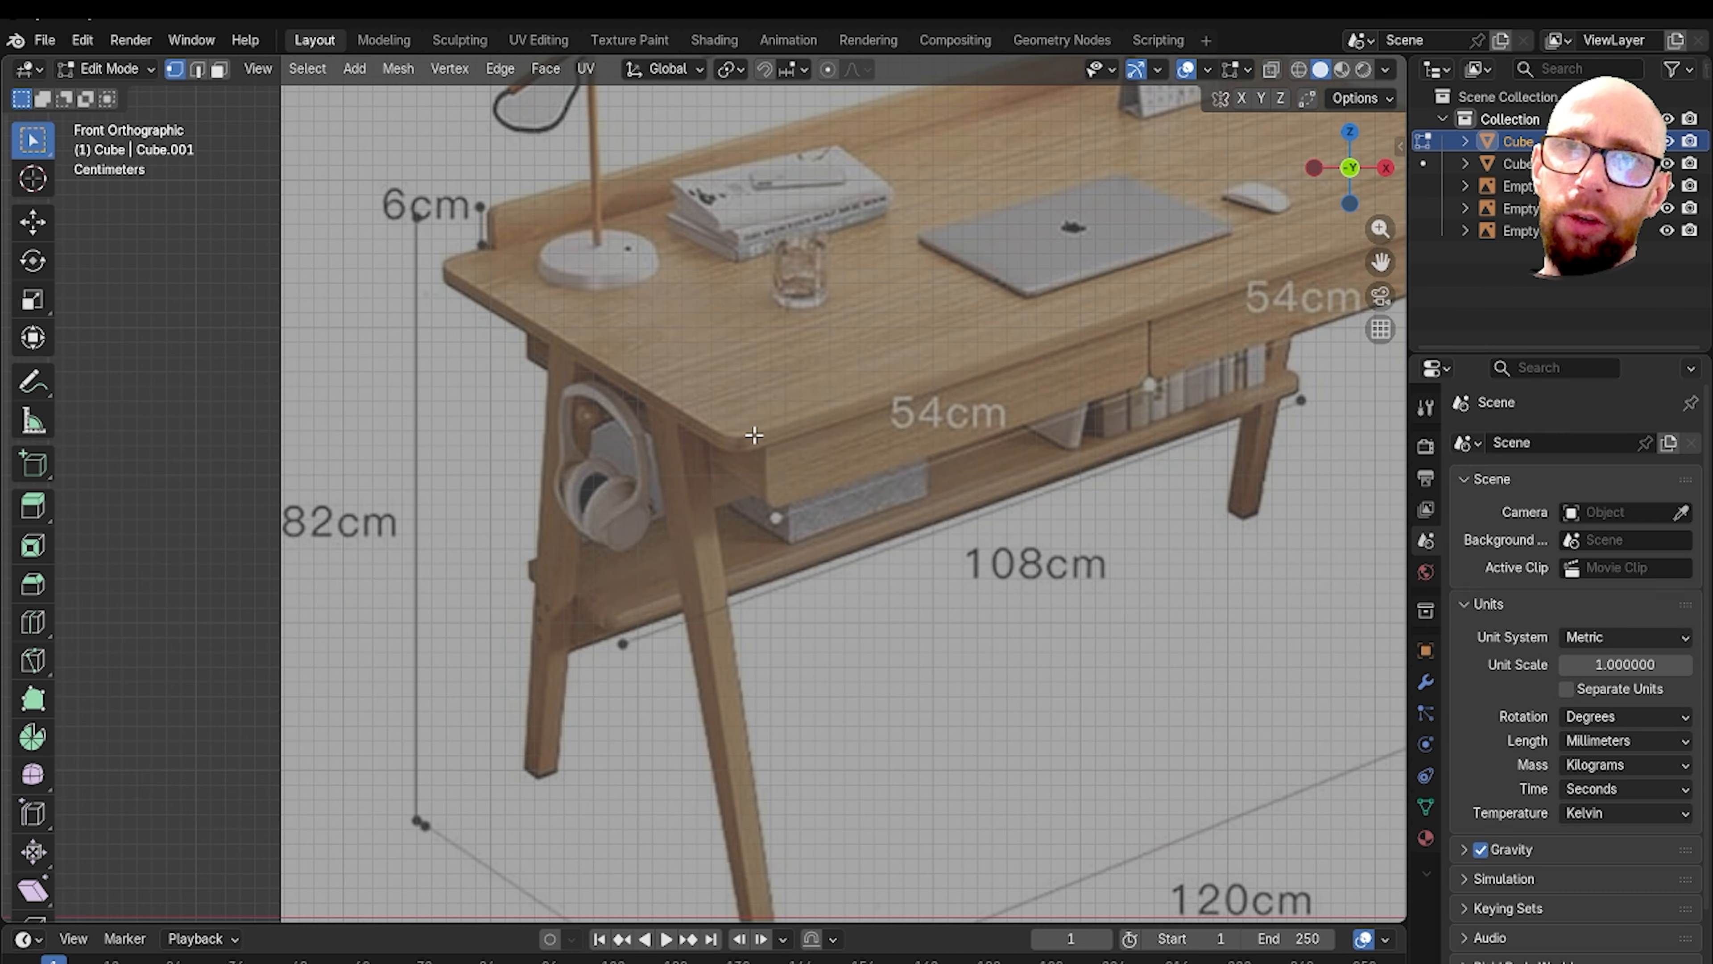
pyautogui.scroll(-8, 754, 436)
pyautogui.keyDown('shift'); pyautogui.moveTo(1205, 579); pyautogui.dragTo(669, 394, button='middle'); pyautogui.keyUp('shift')
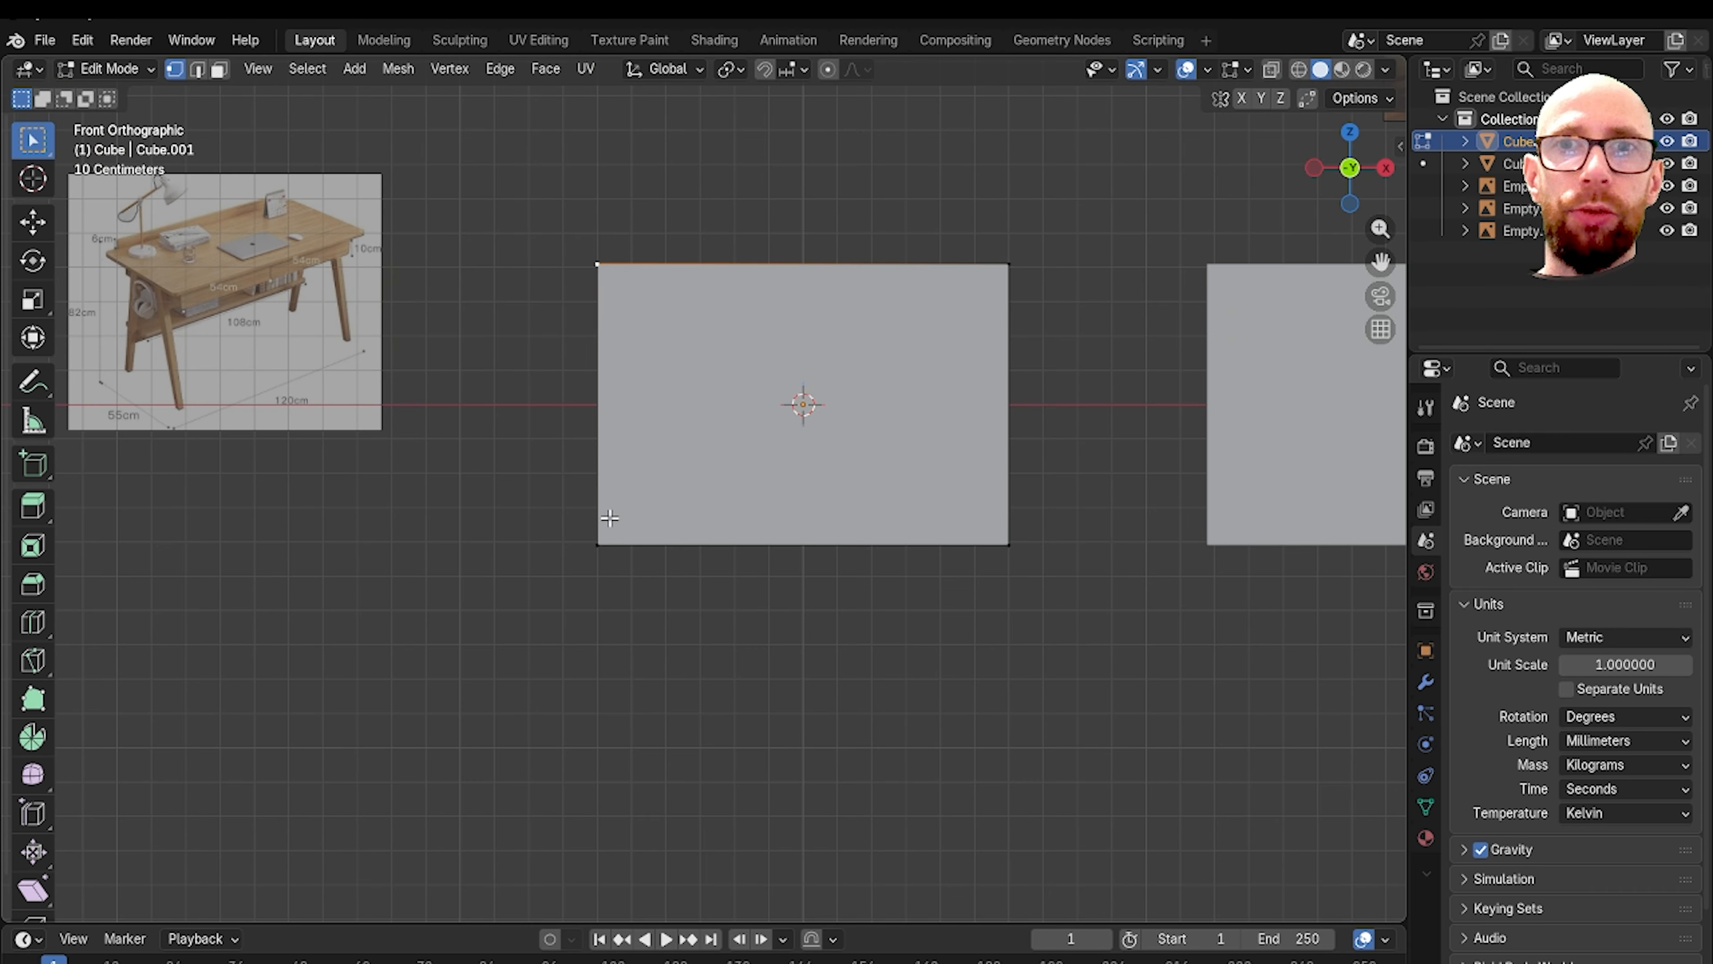
pyautogui.moveTo(520, 499); pyautogui.dragTo(1163, 625)
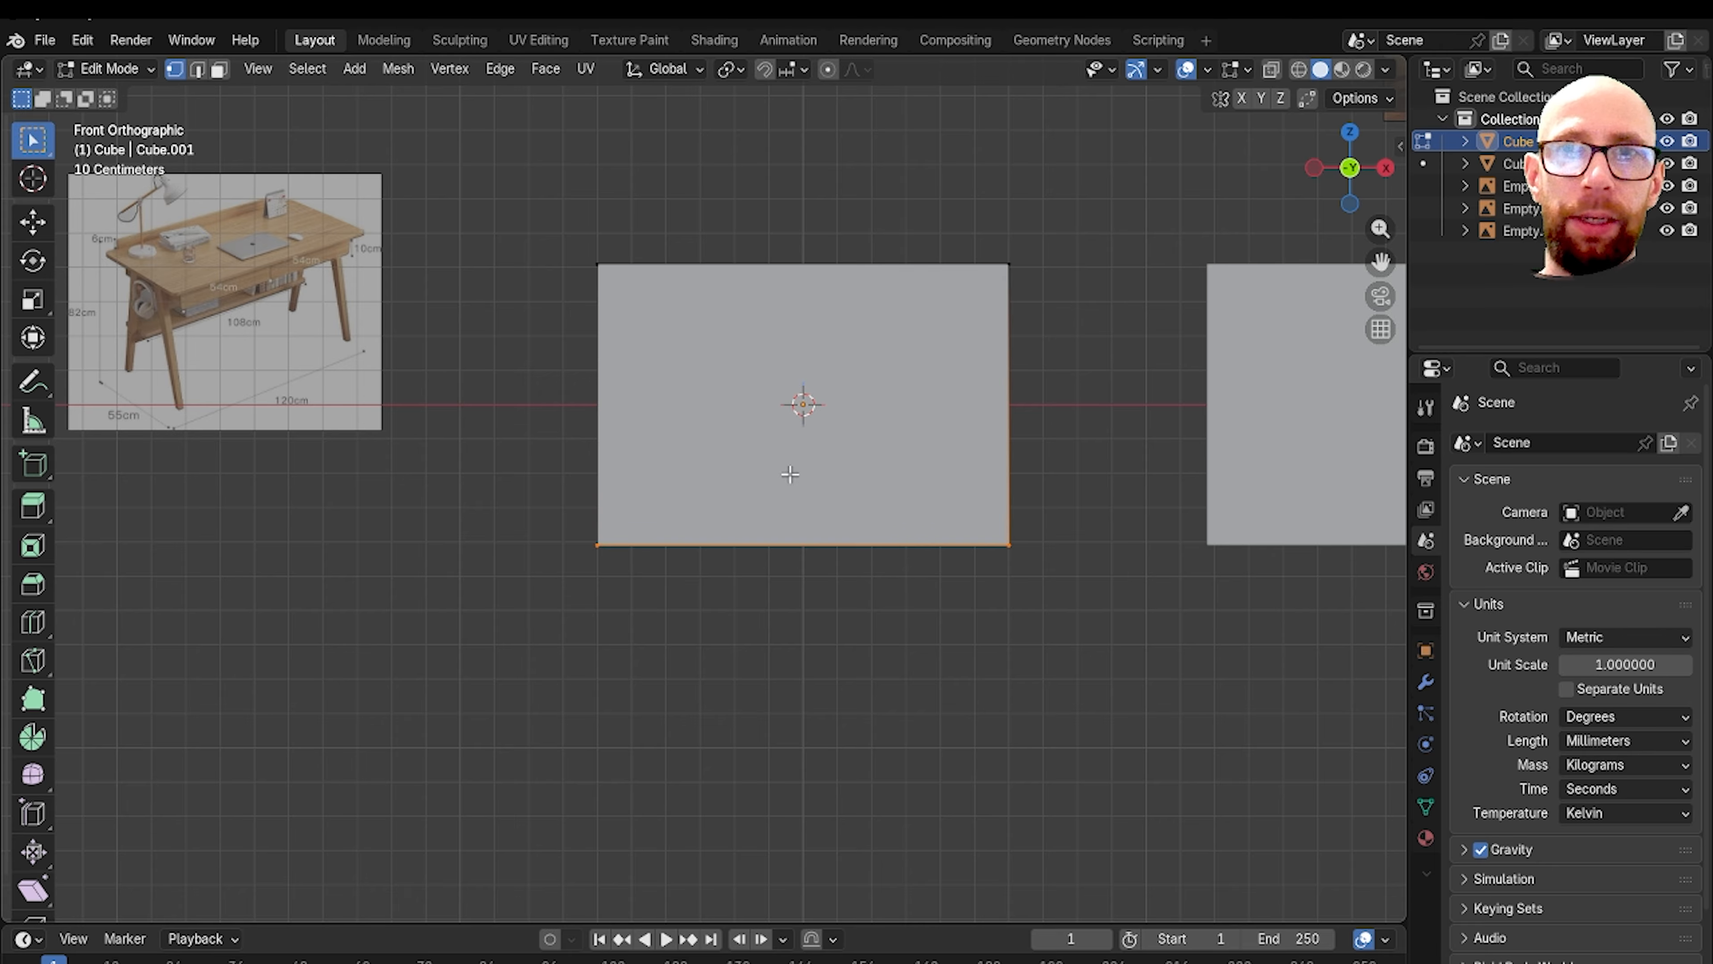
pyautogui.press('g')
pyautogui.press('z')
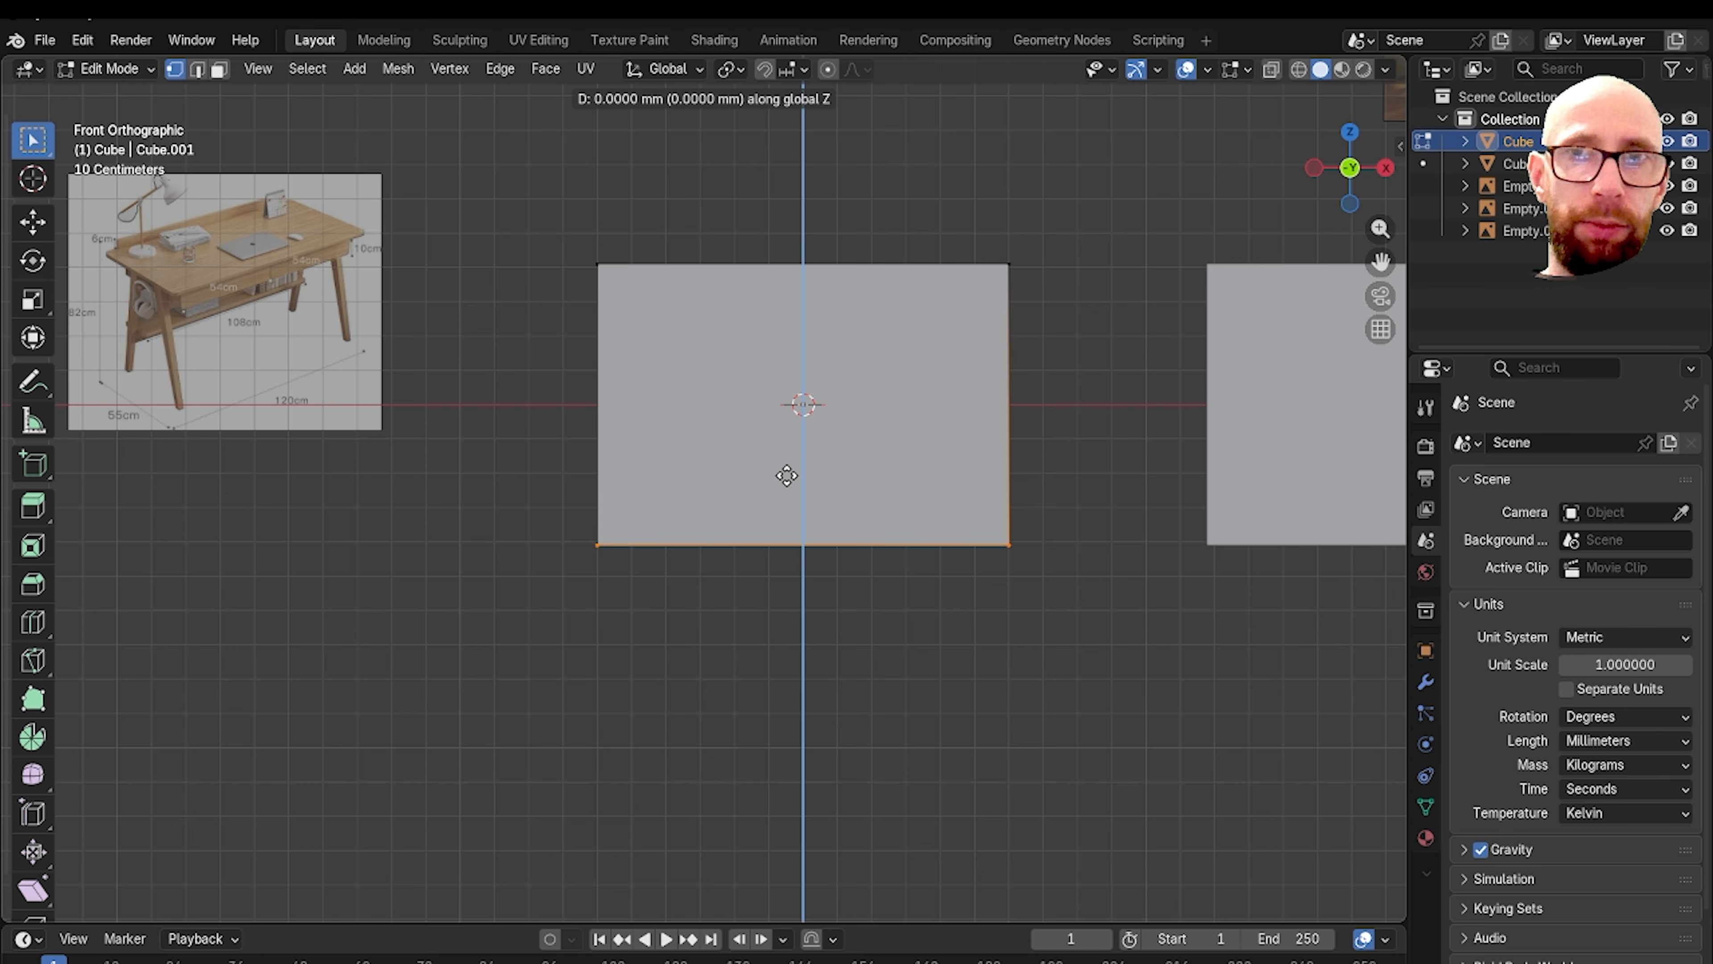
pyautogui.click(806, 210)
pyautogui.moveTo(807, 211); pyautogui.dragTo(640, 514, button='middle')
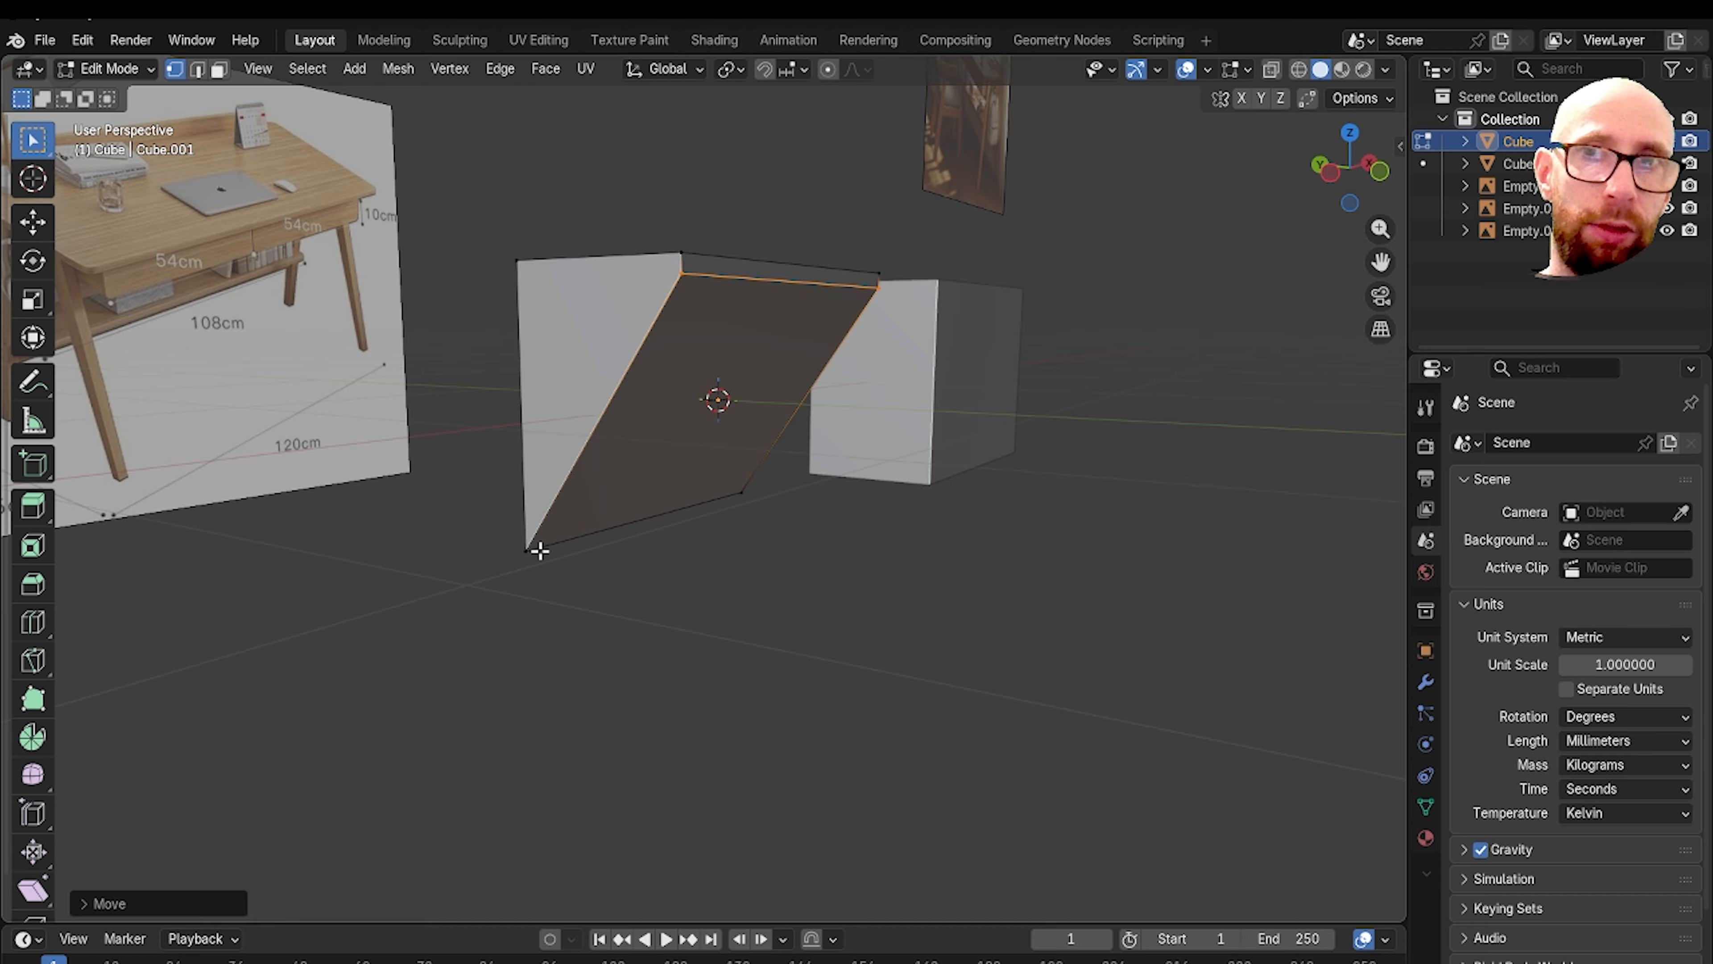
pyautogui.hotkey('ctrl', 'z')
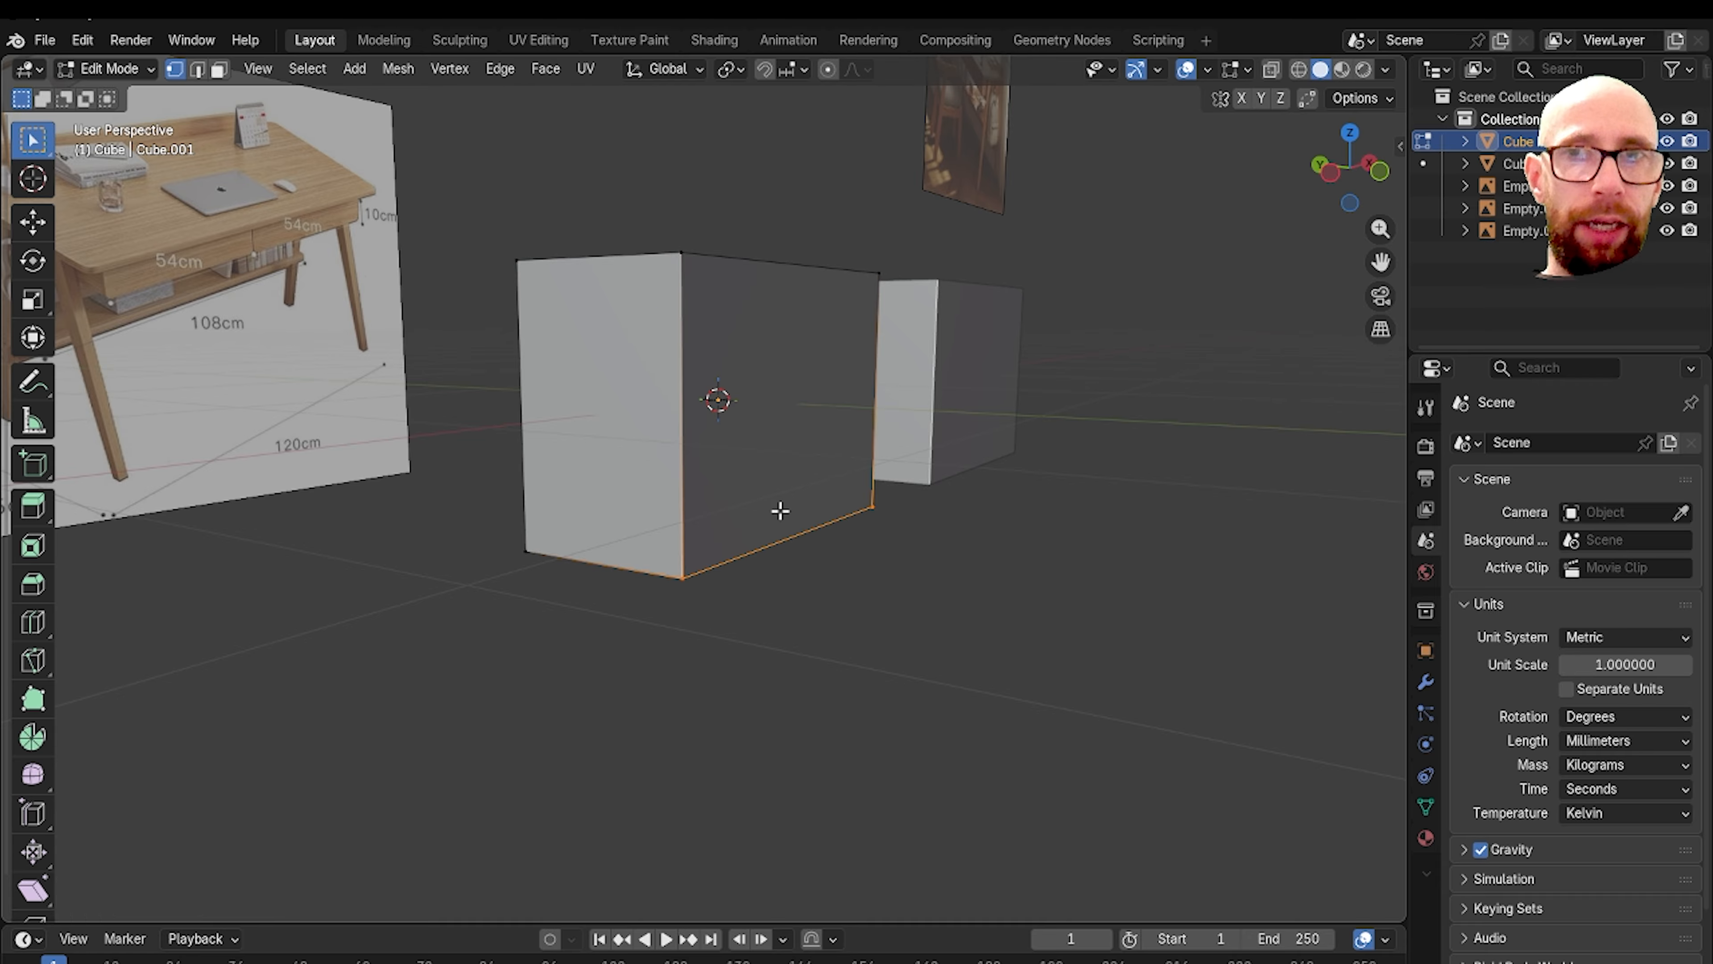
# Step: In front view with wireframe display, select all the block's bottom vertices and raise them along Z to leave a thin slab
pyautogui.press('`')
pyautogui.click(699, 464)
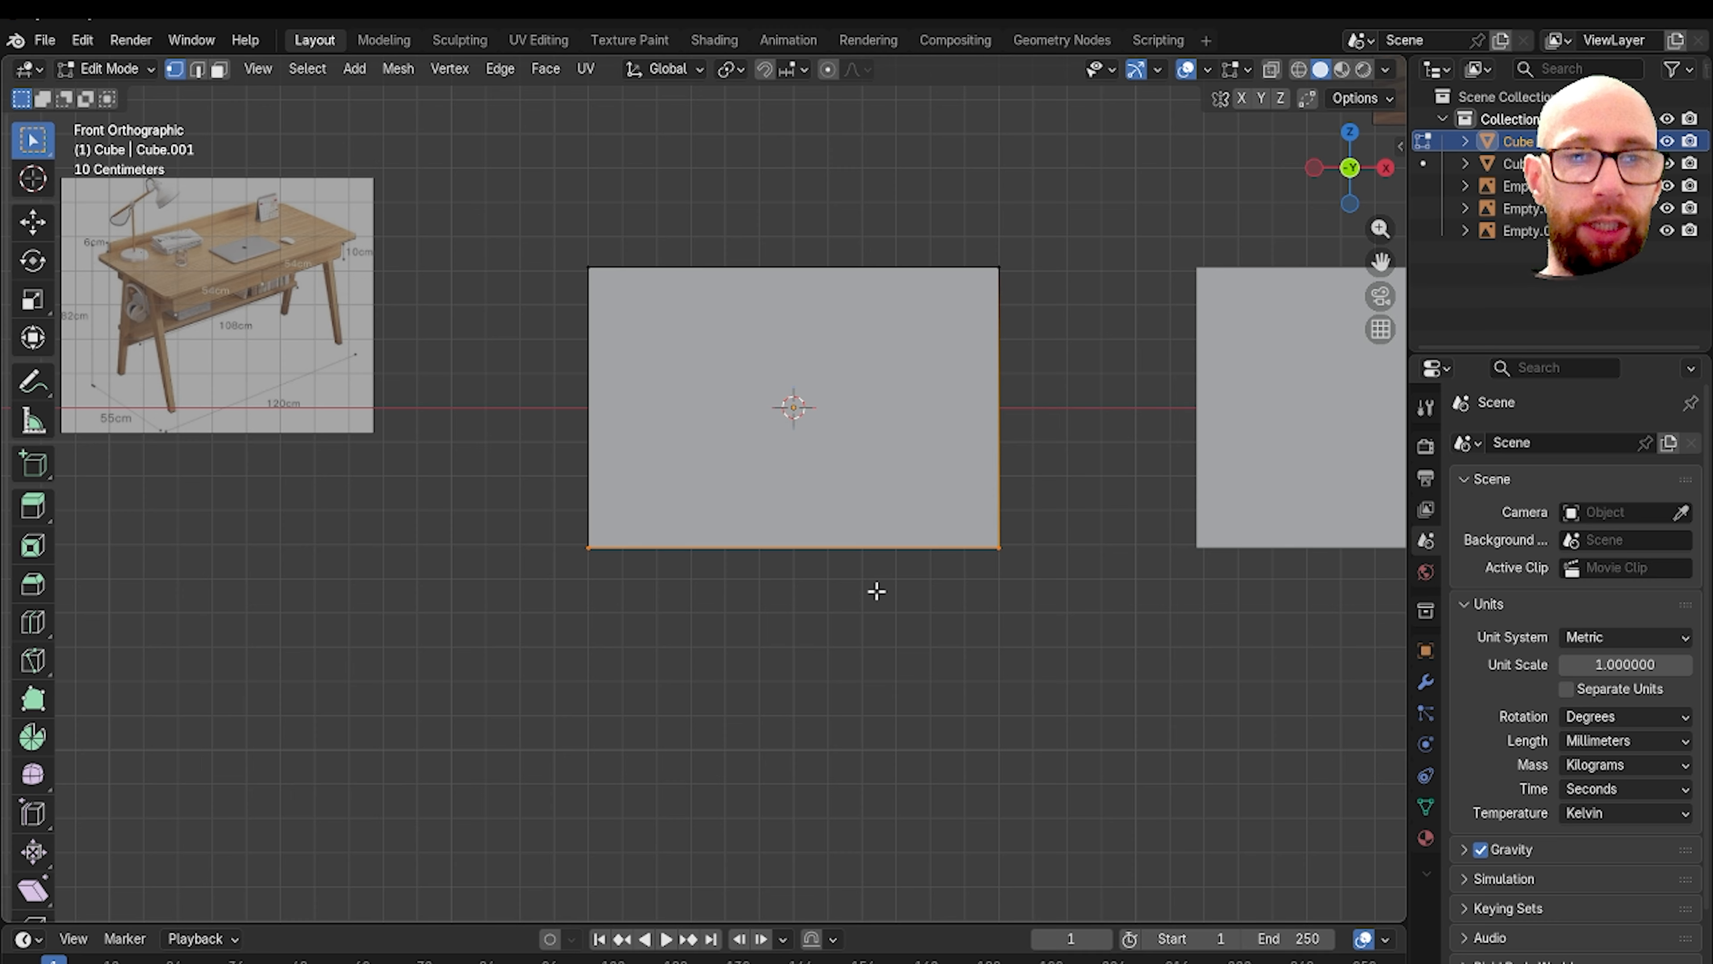
pyautogui.hotkey('shift', 'z')
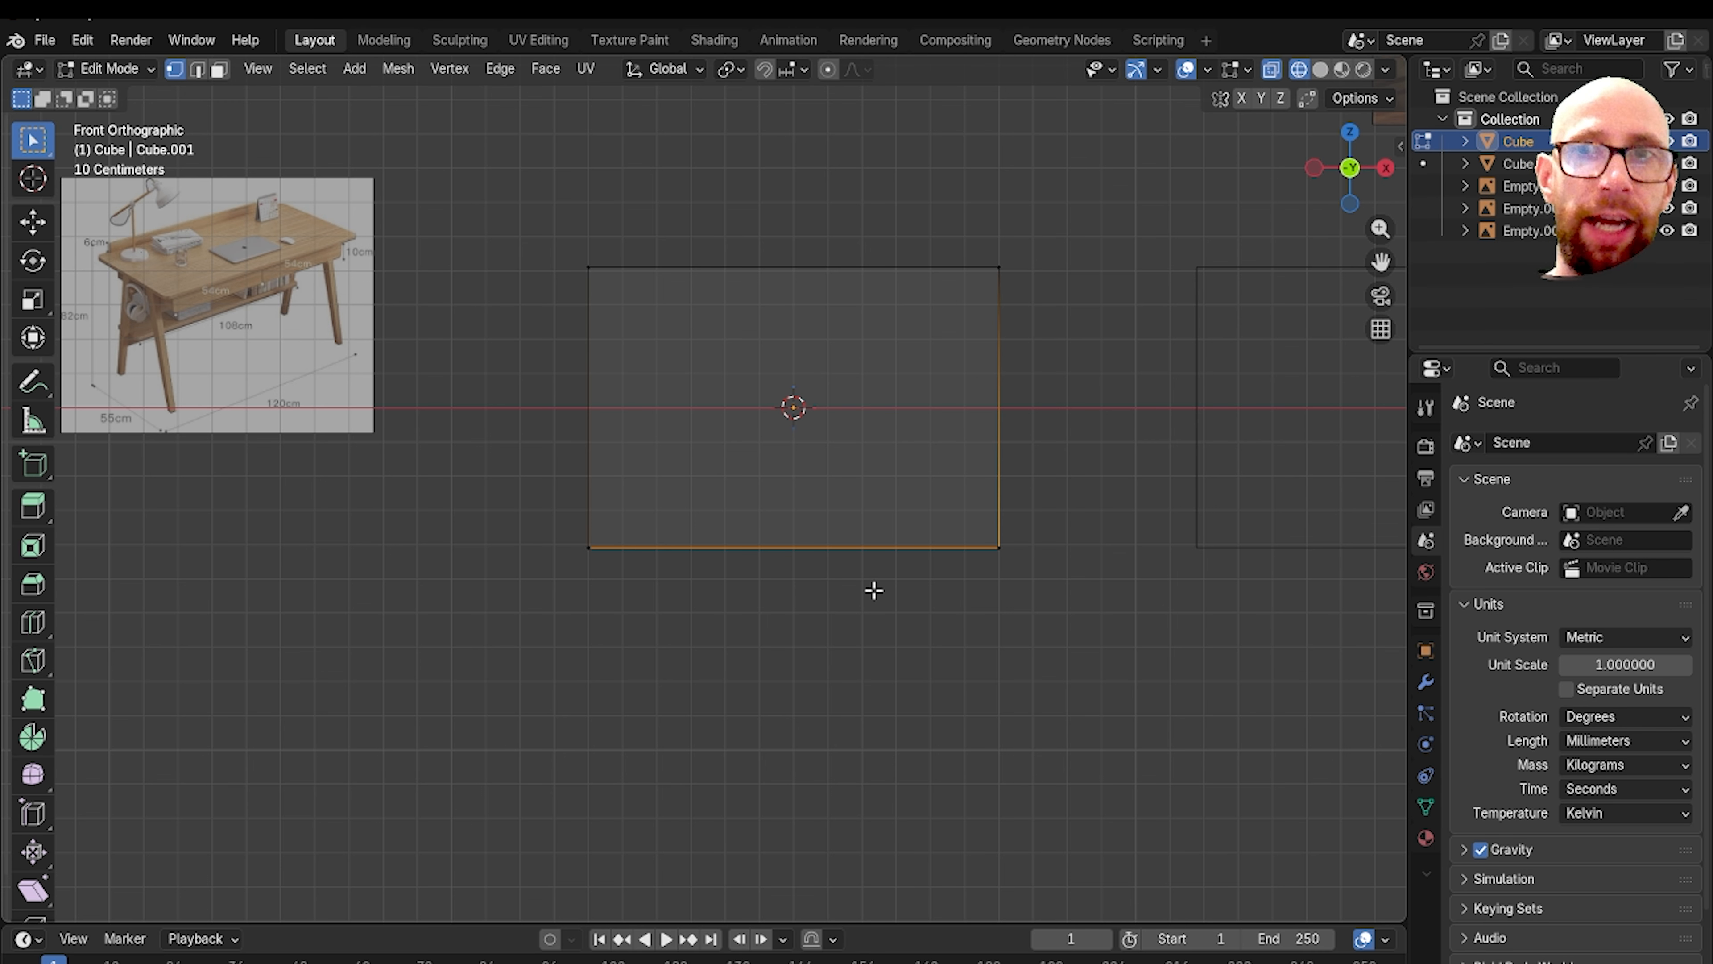
pyautogui.moveTo(1114, 652); pyautogui.dragTo(473, 290)
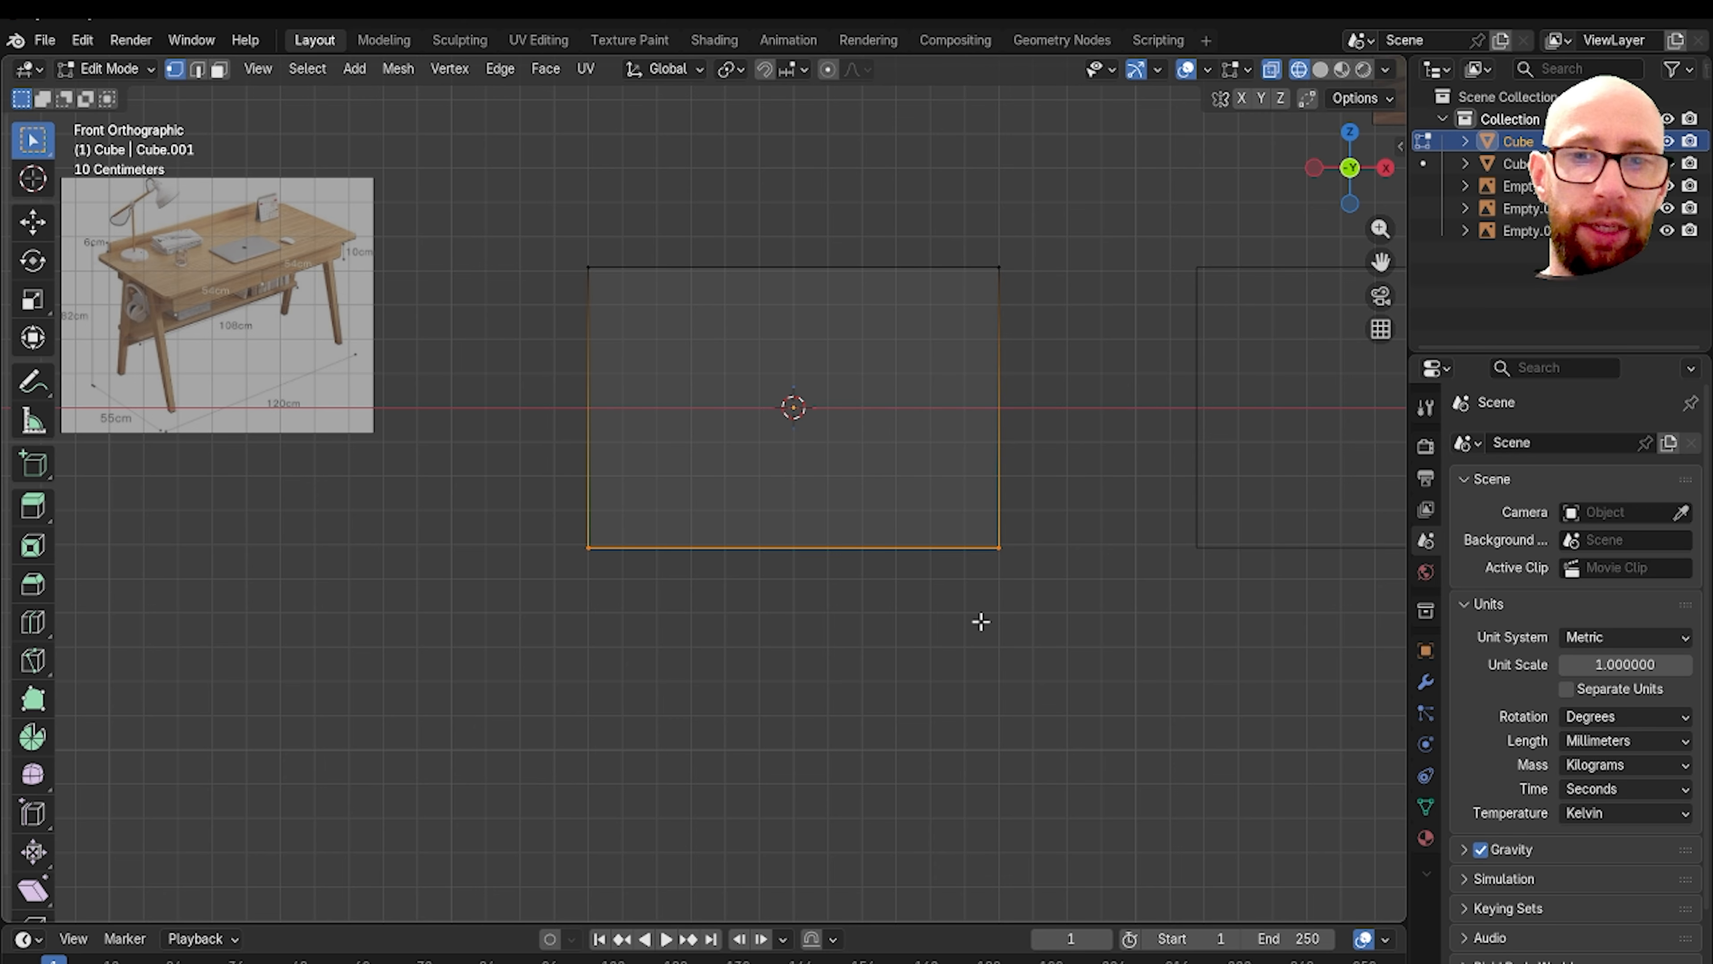
pyautogui.press('g')
pyautogui.press('z')
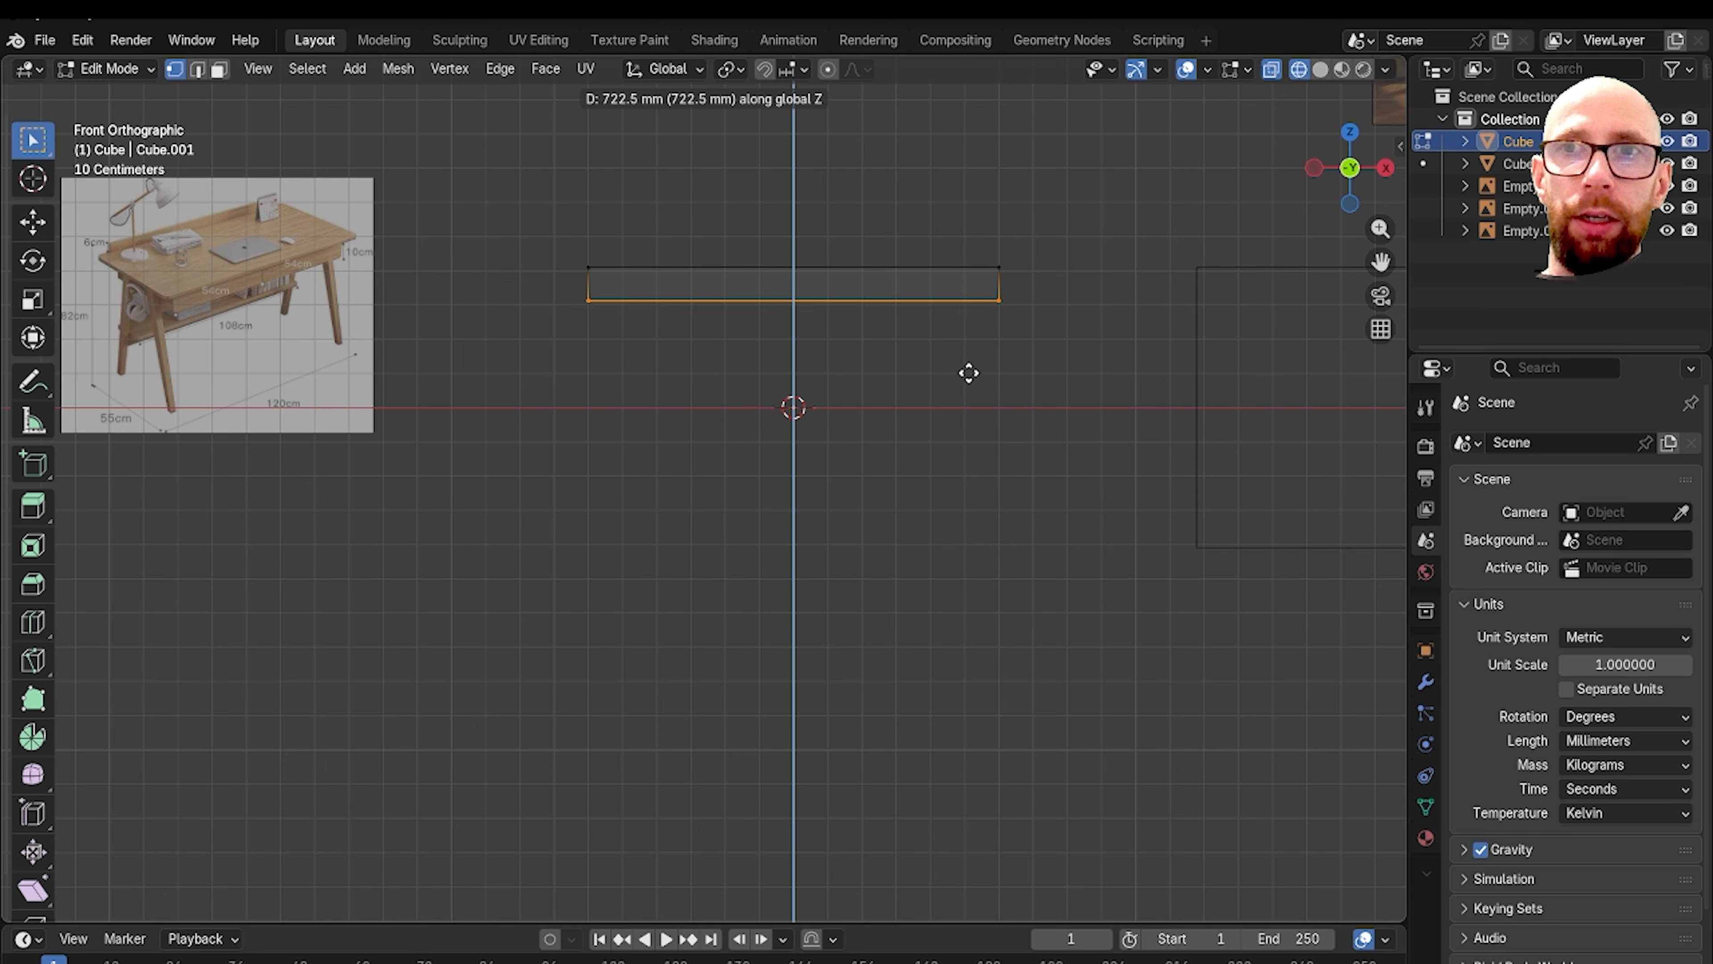
pyautogui.click(967, 365)
pyautogui.hotkey('shift', 'z')
pyautogui.press('KP_5')
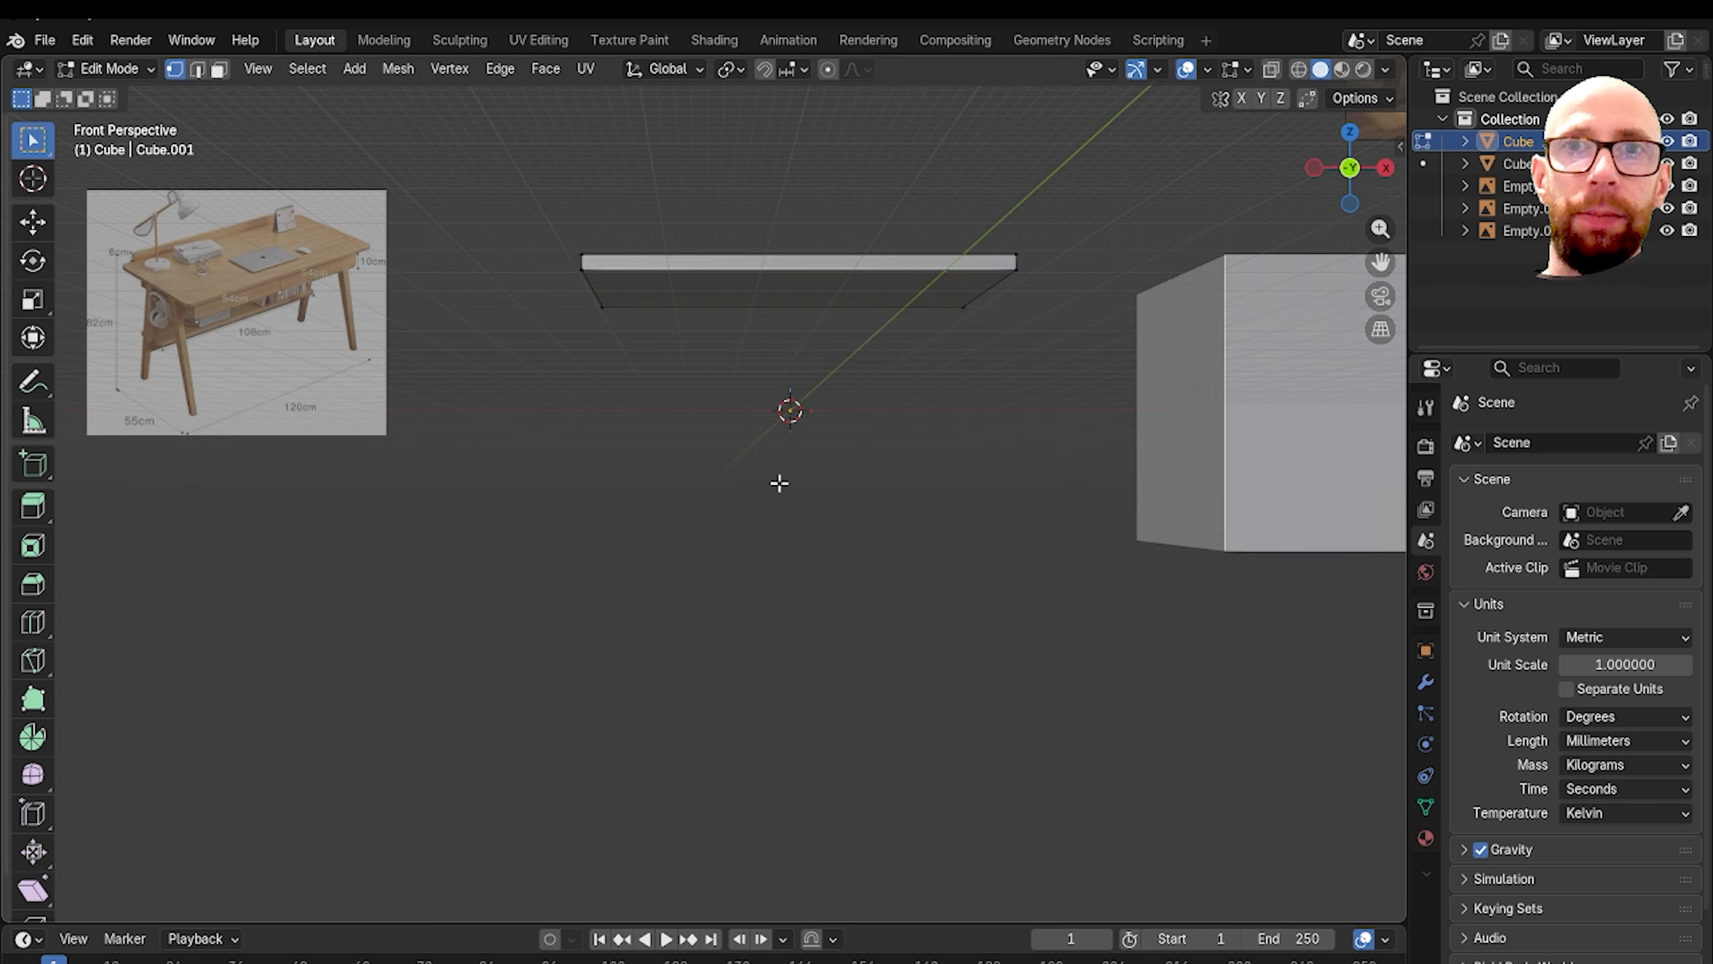
pyautogui.moveTo(779, 483); pyautogui.dragTo(822, 438, button='middle')
pyautogui.scroll(-3, 723, 505)
# Step: Undo the raising of the block's bottom vertices in front view and clear the selection
pyautogui.press('`')
pyautogui.click(612, 436)
pyautogui.hotkey('ctrl', 'z')
pyautogui.hotkey('ctrl', 'z')
pyautogui.scroll(3, 815, 551)
pyautogui.click(935, 595)
pyautogui.keyDown('shift'); pyautogui.moveTo(1055, 595); pyautogui.dragTo(958, 593, button='middle'); pyautogui.keyUp('shift')
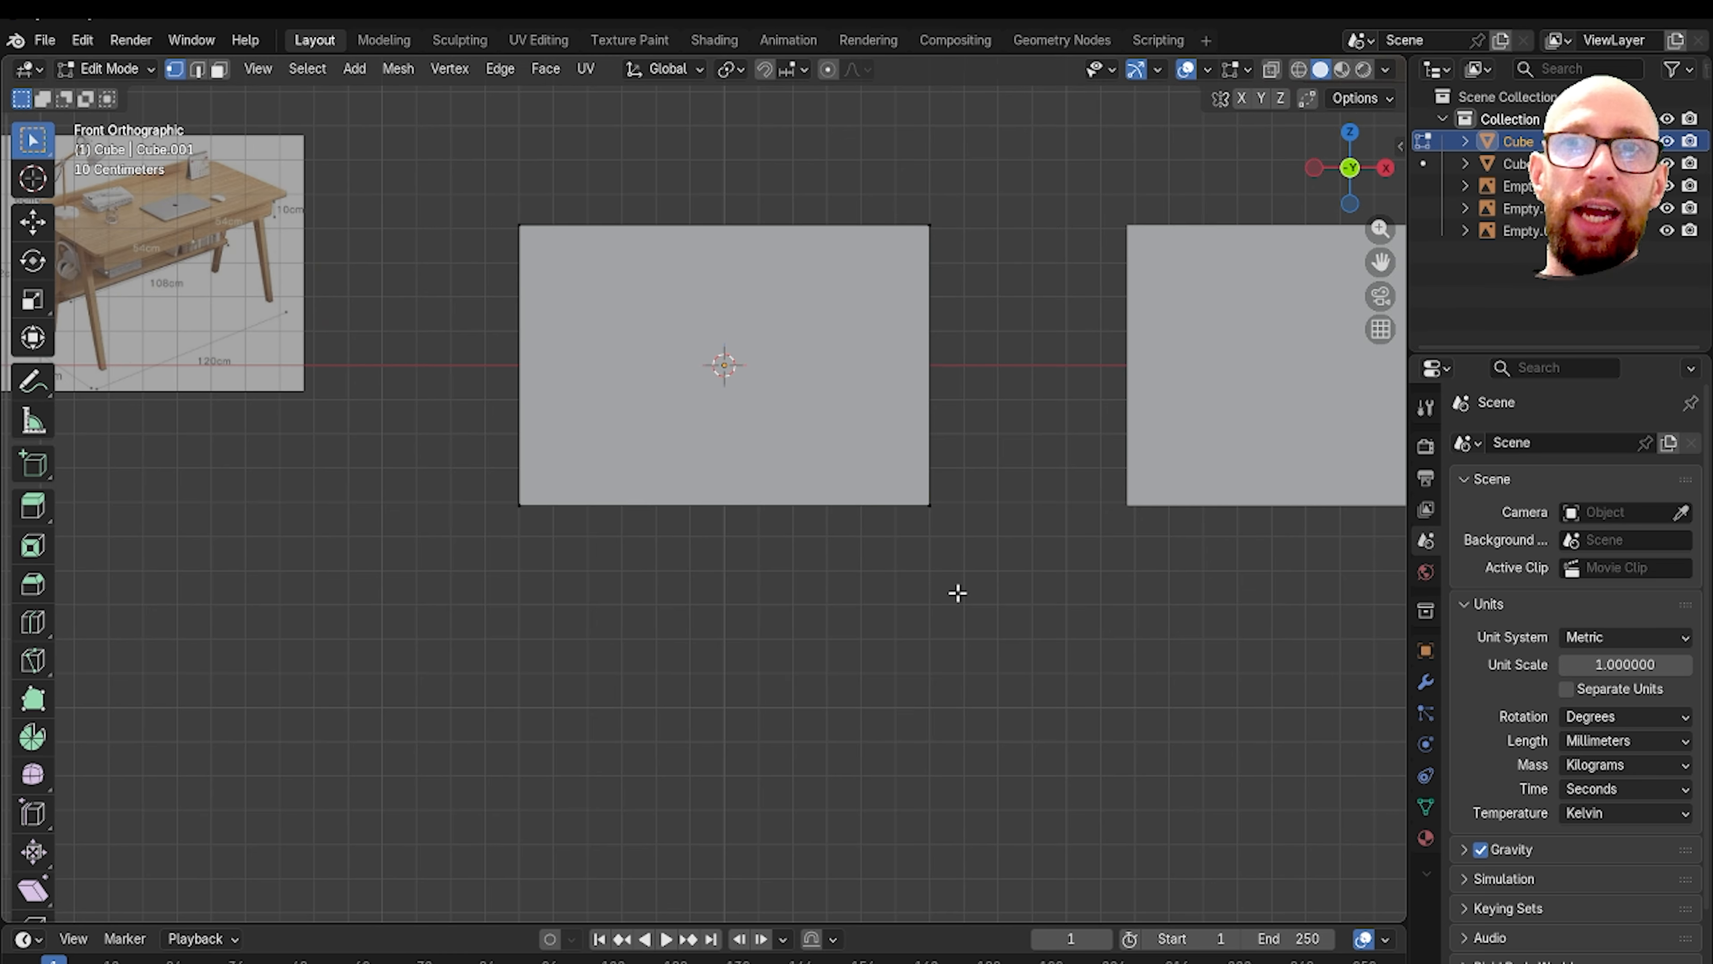
# Step: Box-select the block's bottom vertices in solid shading, check the selection from an angle, and clear it
pyautogui.moveTo(1097, 622); pyautogui.dragTo(431, 453)
pyautogui.moveTo(497, 486); pyautogui.dragTo(758, 566, button='middle')
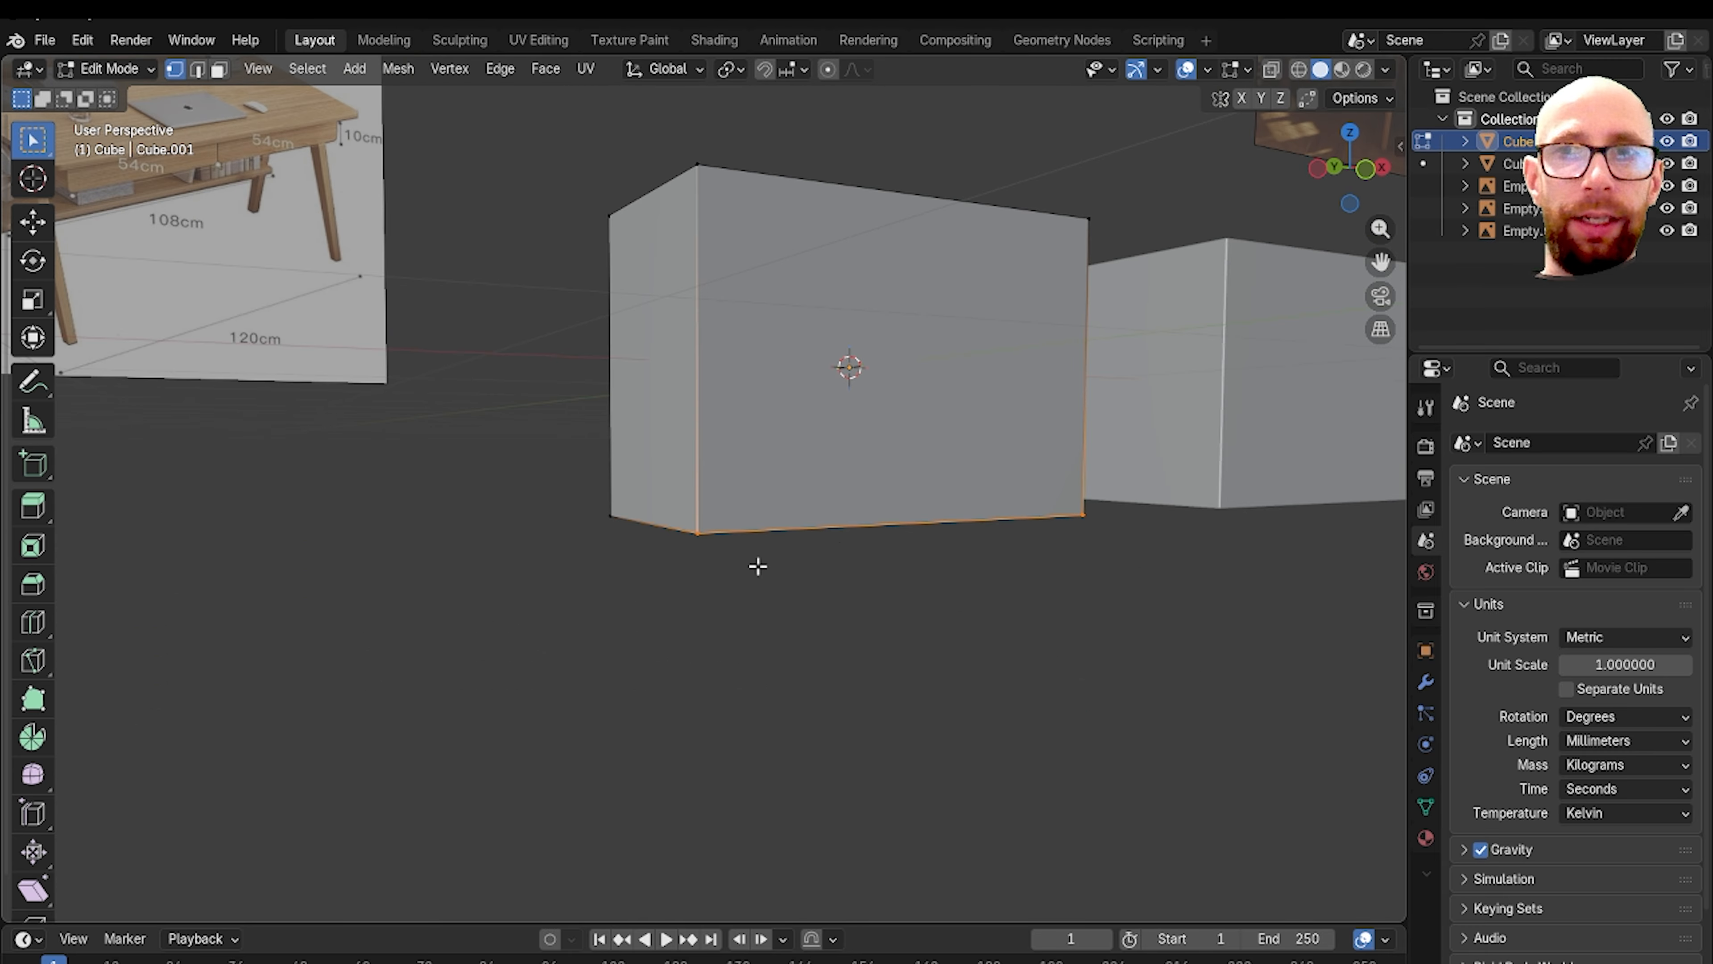
pyautogui.click(840, 553)
# Step: In front wireframe view, select all the bottom vertices and raise them along Z to form a thin tabletop, then restore solid shading
pyautogui.press('`')
pyautogui.click(738, 528)
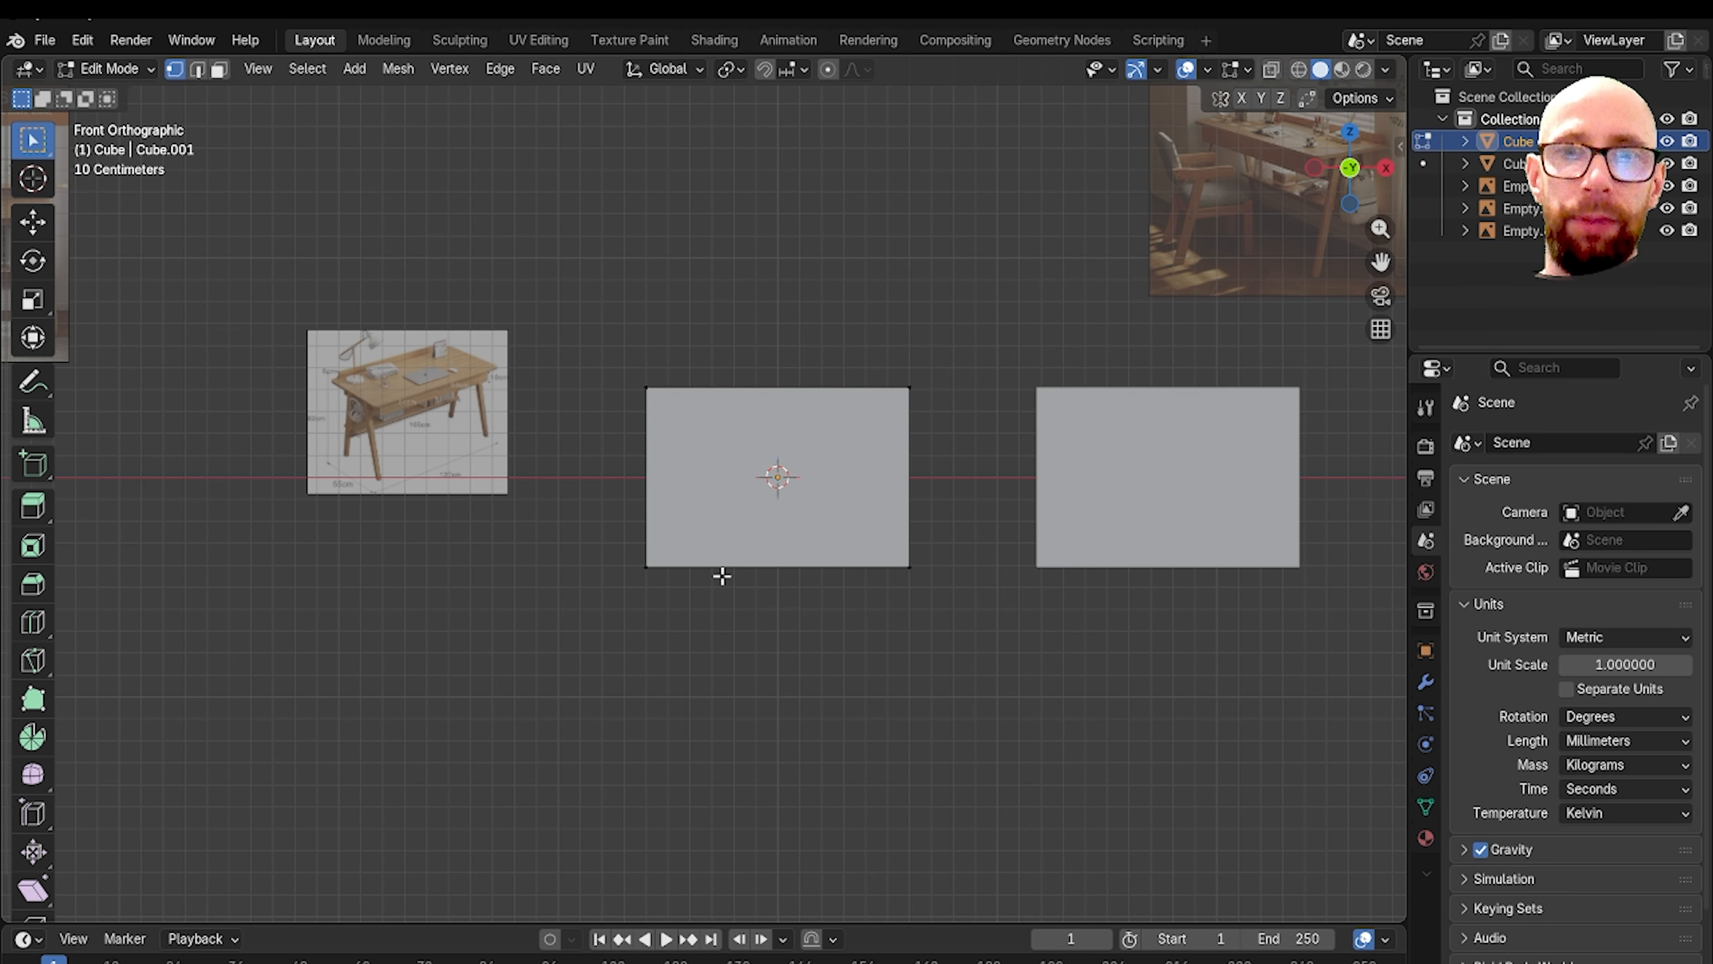
pyautogui.hotkey('shift', 'z')
pyautogui.scroll(2, 719, 578)
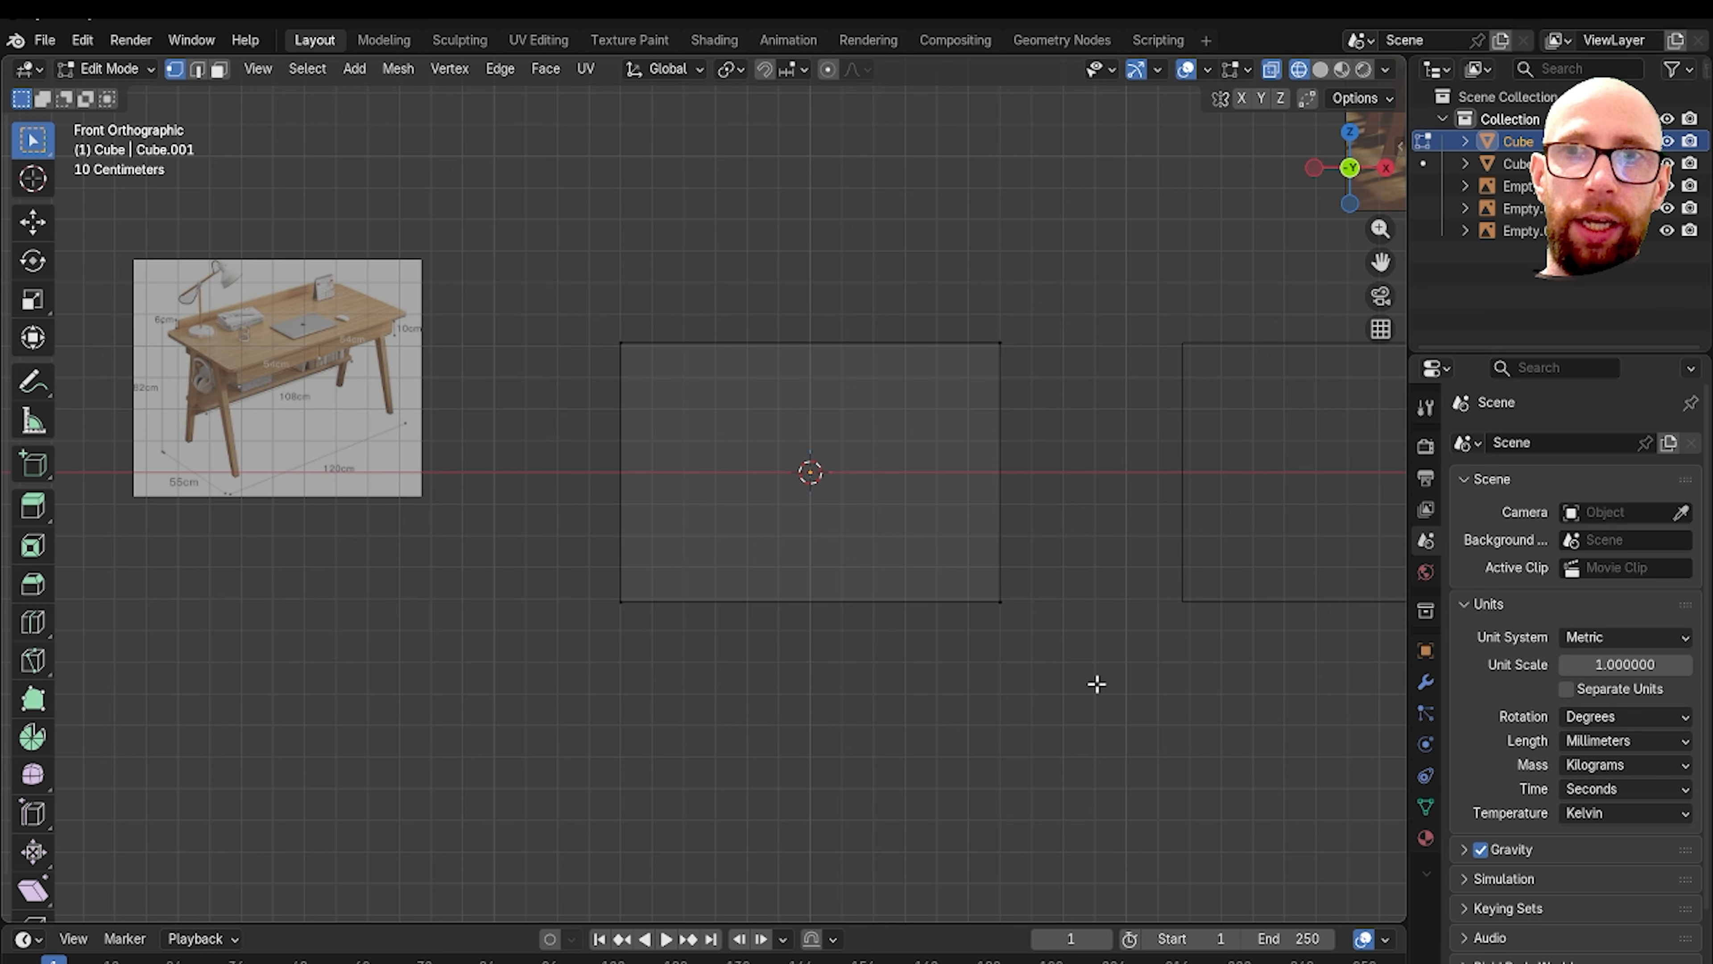
pyautogui.moveTo(1020, 684); pyautogui.dragTo(593, 574)
pyautogui.scroll(3, 792, 643)
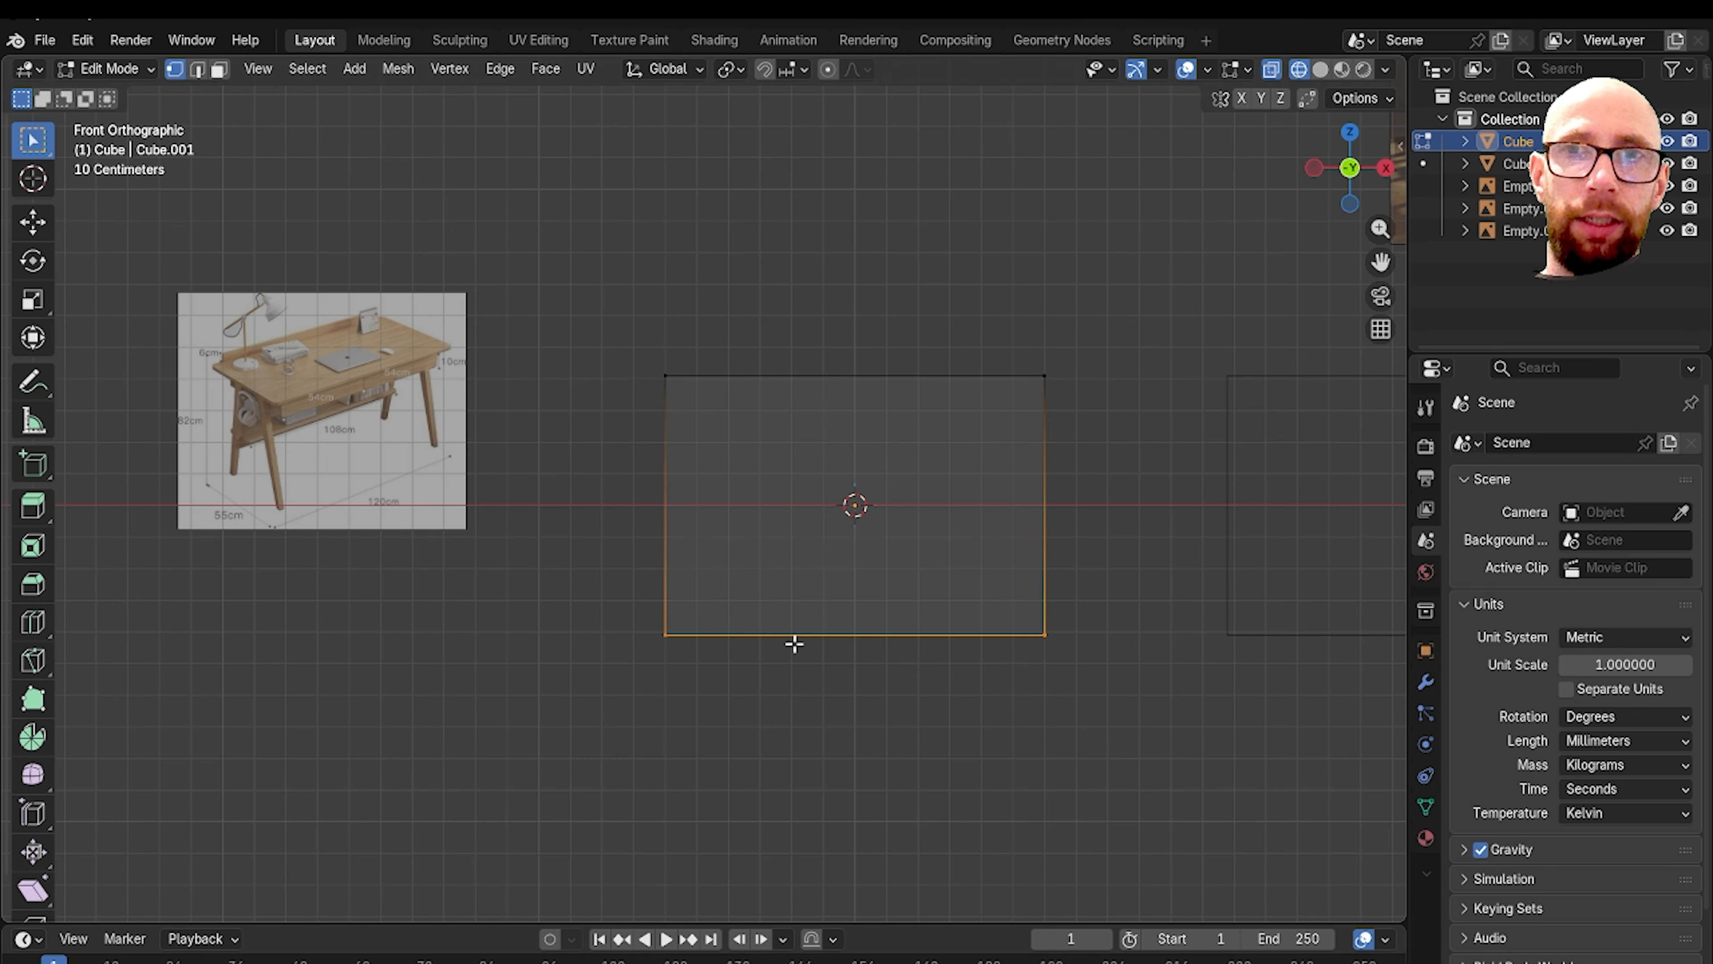
pyautogui.keyDown('shift'); pyautogui.moveTo(784, 645); pyautogui.dragTo(889, 676, button='middle'); pyautogui.keyUp('shift')
pyautogui.press('g')
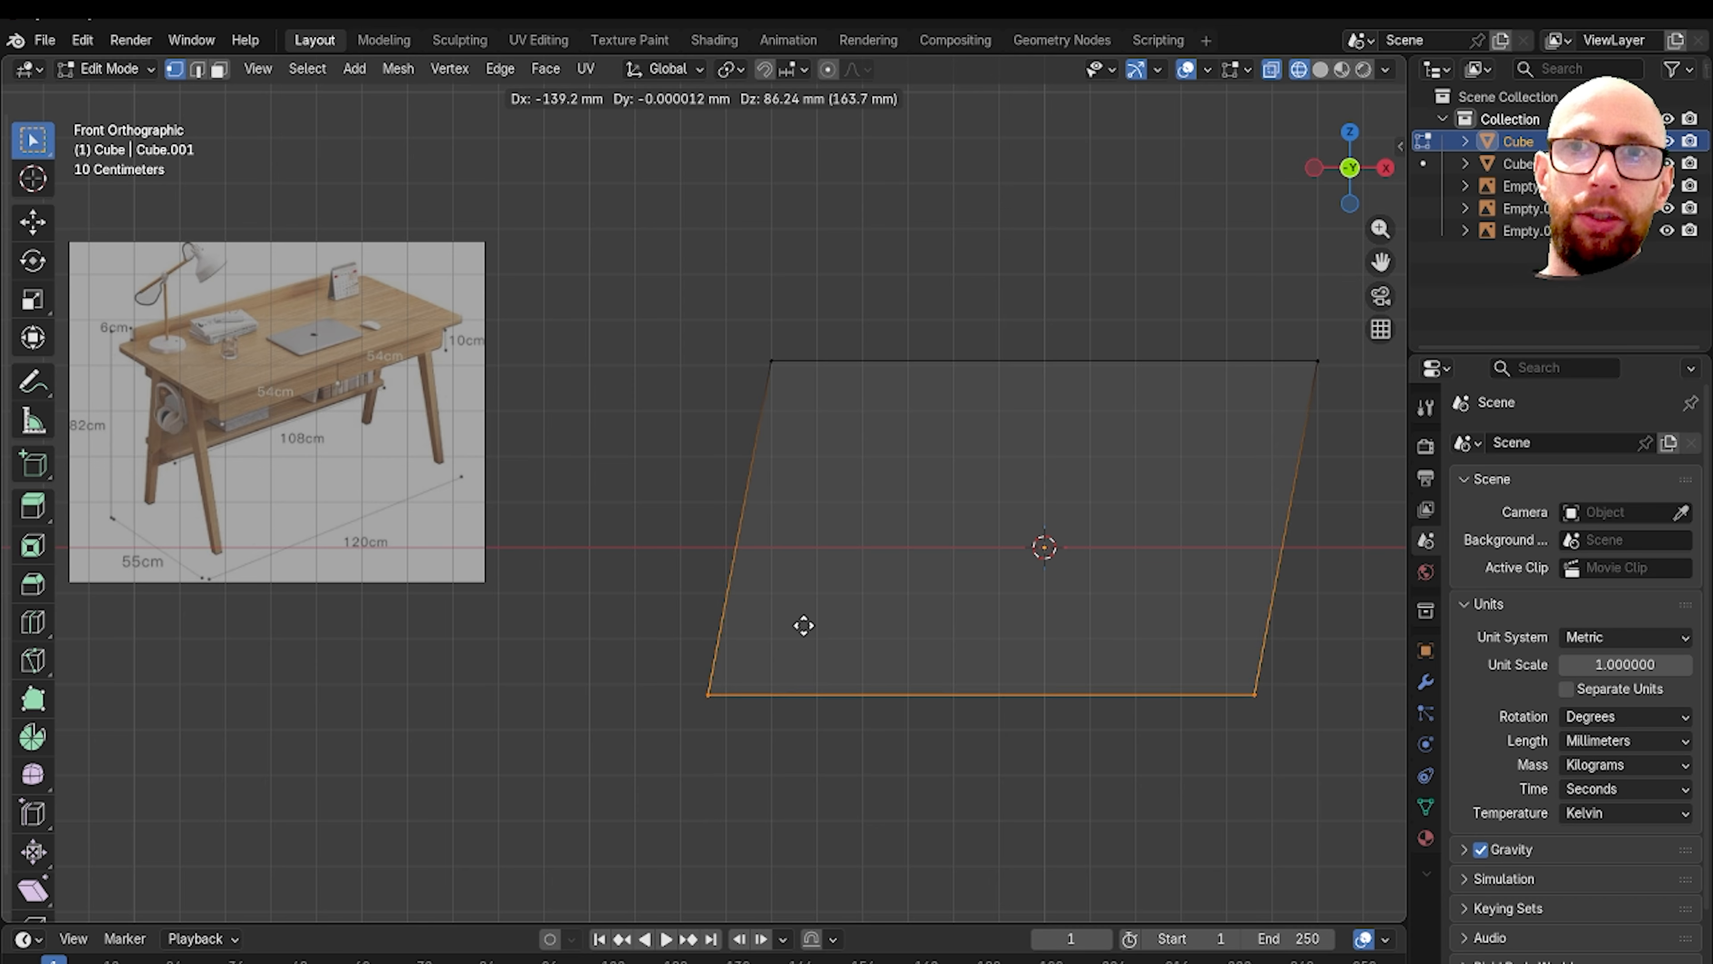
pyautogui.press('z')
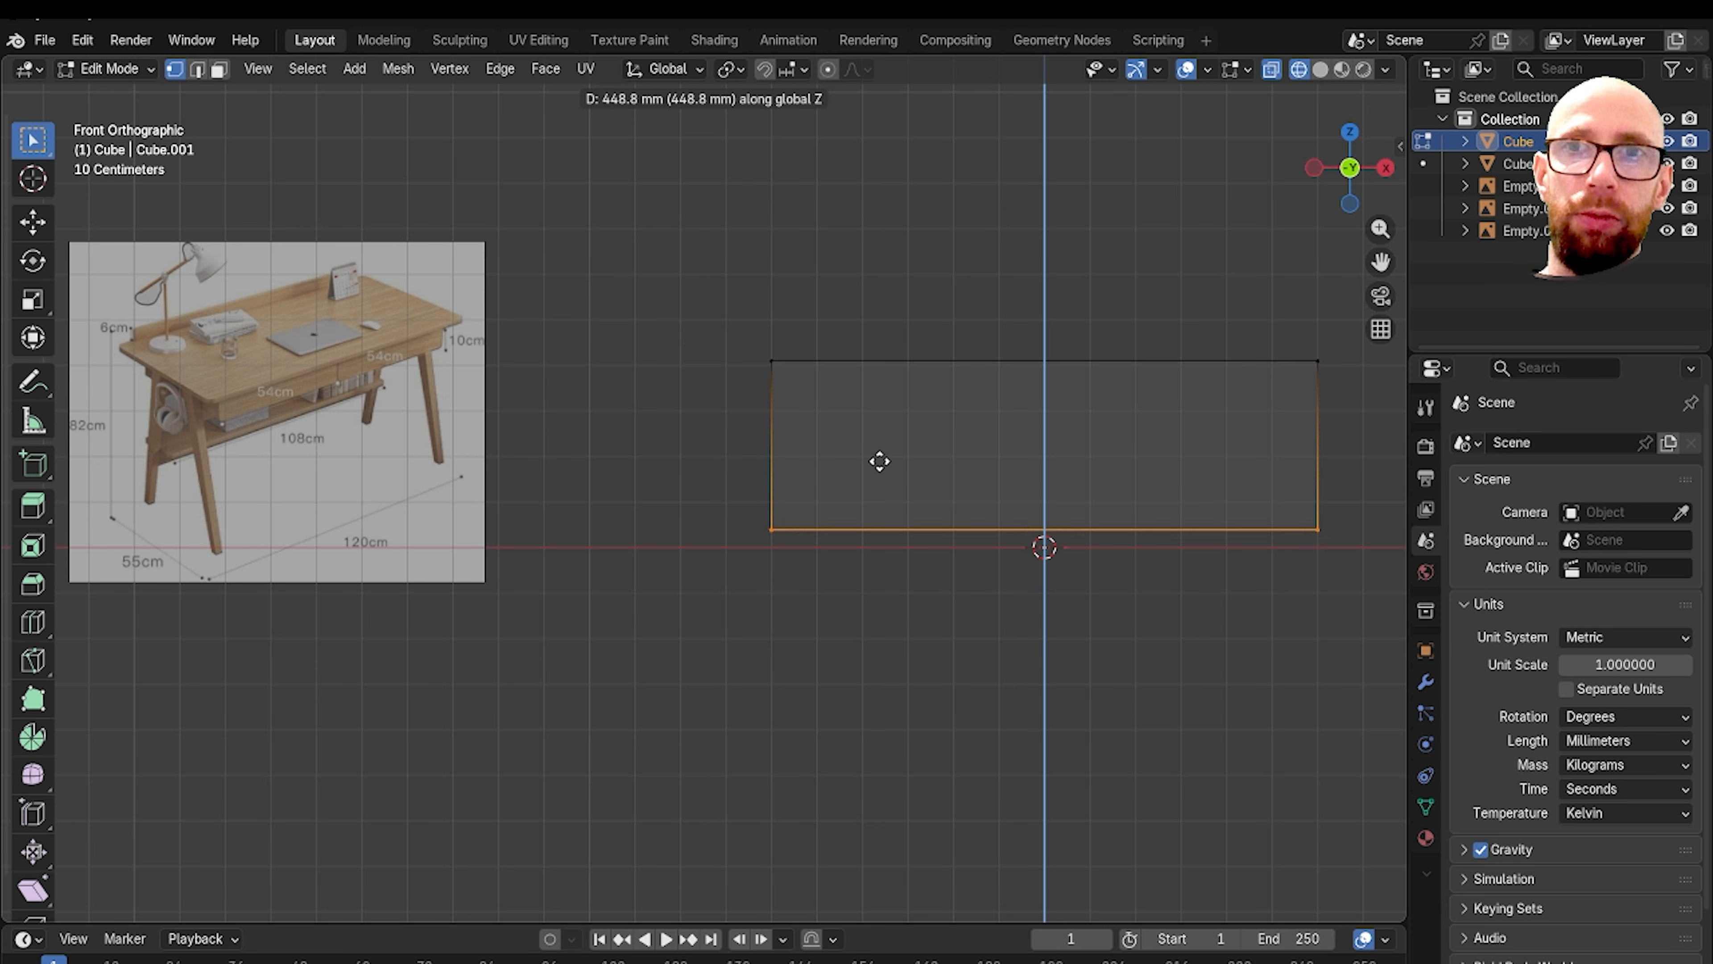
pyautogui.click(901, 318)
pyautogui.hotkey('shift', 'z')
pyautogui.moveTo(852, 287)
pyautogui.mouseDown(button='middle')
pyautogui.moveTo(879, 455)
pyautogui.moveTo(919, 470)
pyautogui.moveTo(950, 407)
pyautogui.mouseUp(button='middle')
# Step: Leave Edit Mode and examine the tabletop corners in the dimensioned reference image and on the slab
pyautogui.press('Tab')
pyautogui.keyDown('shift'); pyautogui.moveTo(1197, 467); pyautogui.dragTo(699, 479, button='middle'); pyautogui.keyUp('shift')
pyautogui.scroll(2, 938, 494)
pyautogui.scroll(5, 698, 476)
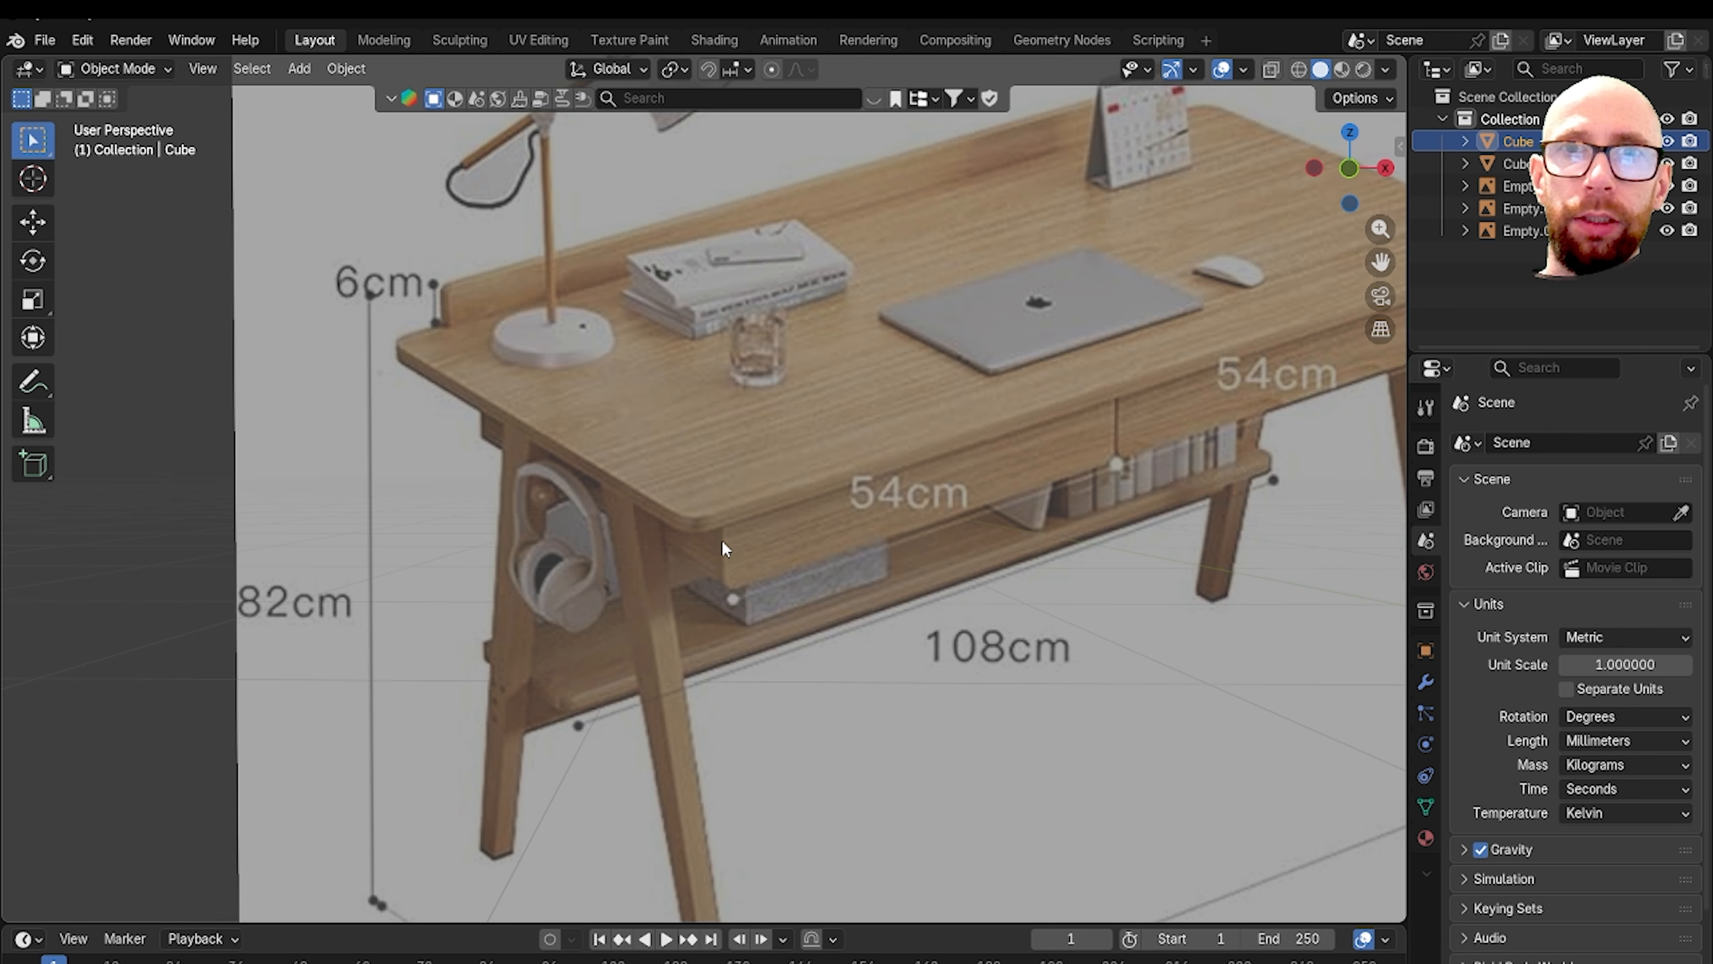
pyautogui.scroll(-4, 689, 531)
pyautogui.moveTo(899, 535); pyautogui.dragTo(765, 560, button='middle')
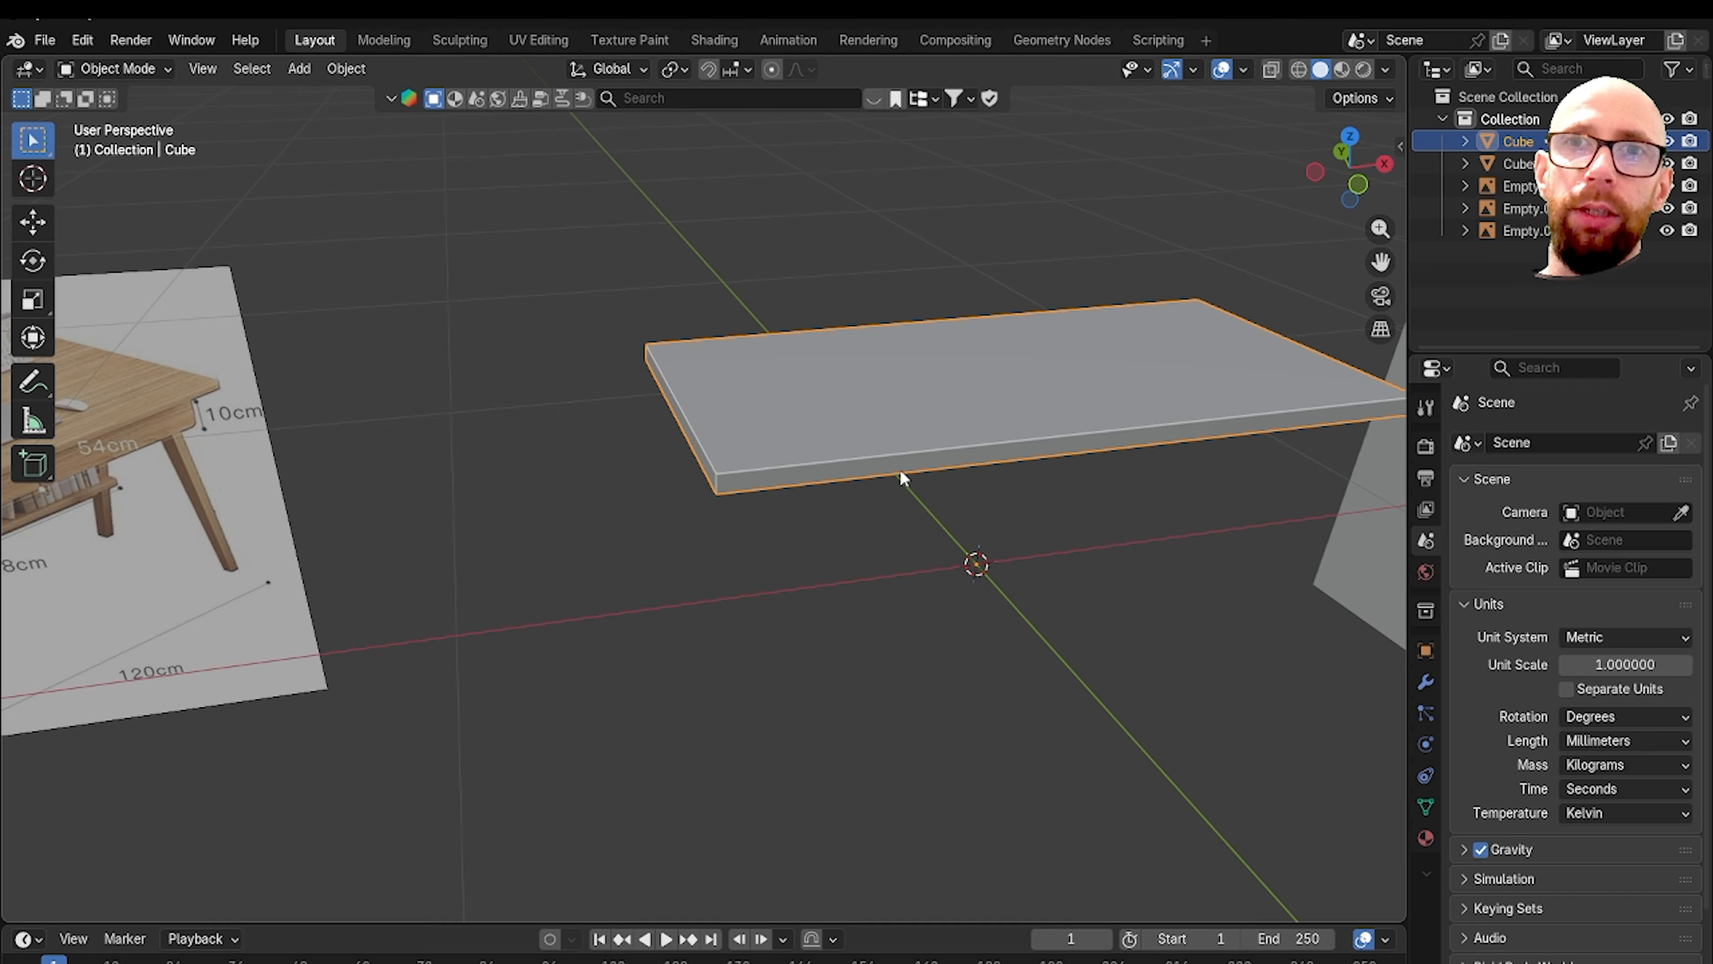
pyautogui.moveTo(900, 476); pyautogui.dragTo(722, 529, button='middle')
# Step: Return to Edit Mode and select the tabletop's short vertical corner edges in edge select mode
pyautogui.press('Tab')
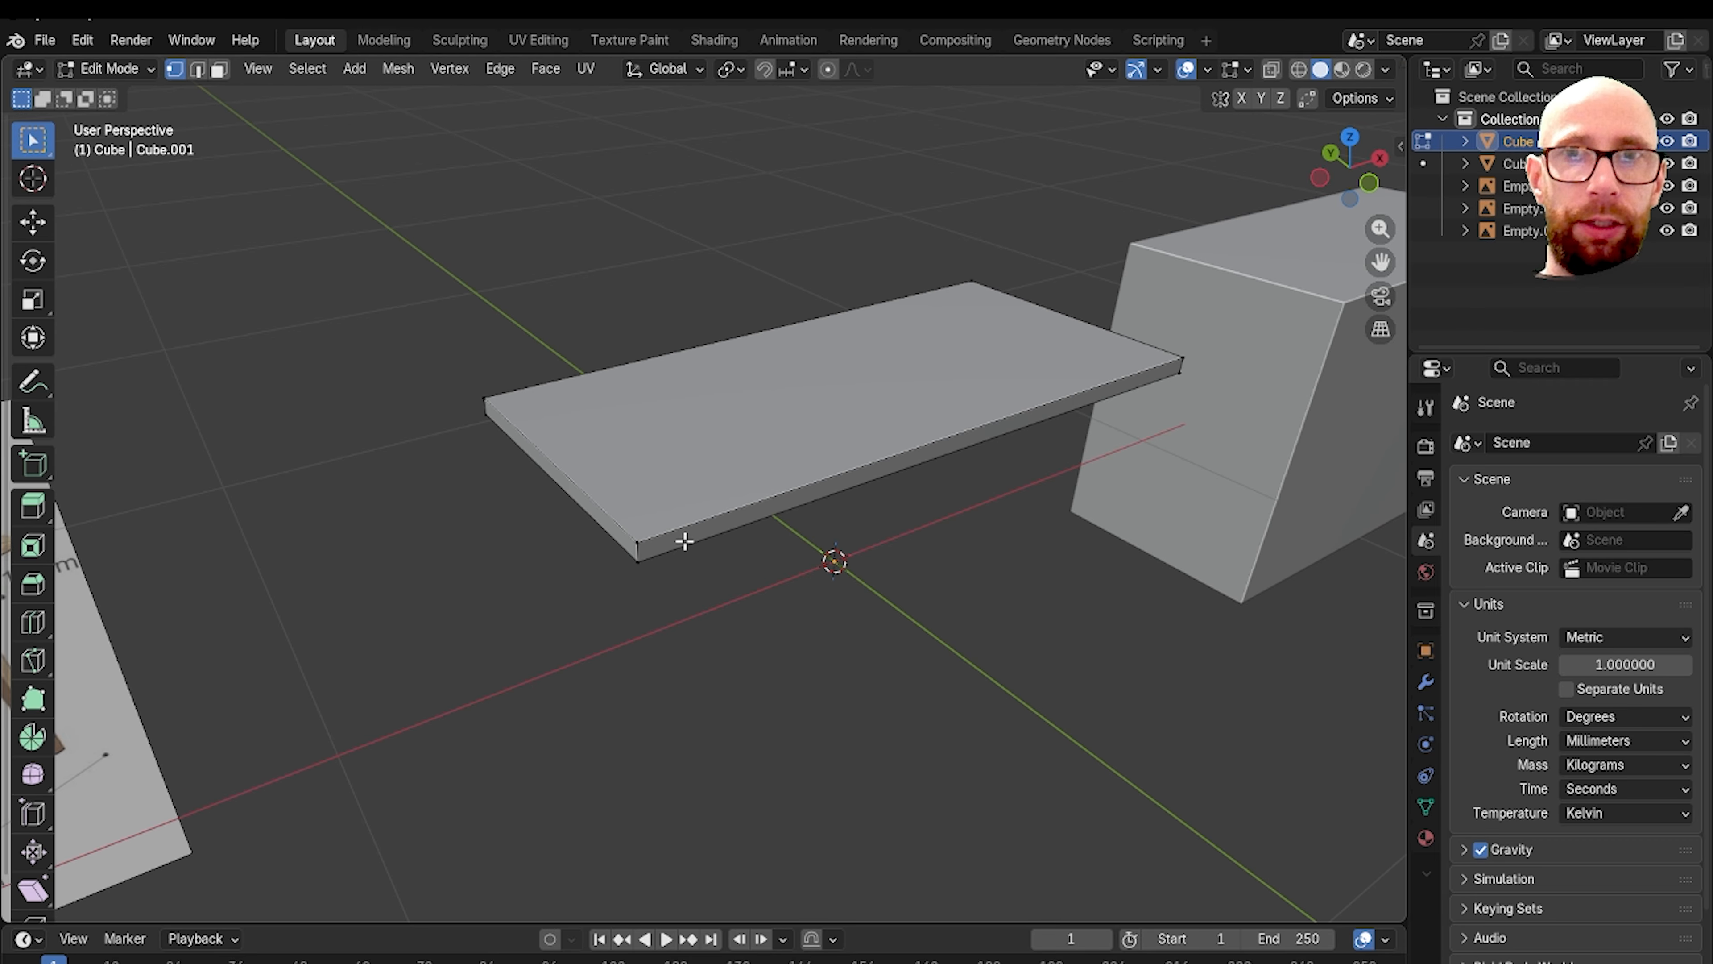
pyautogui.press('2')
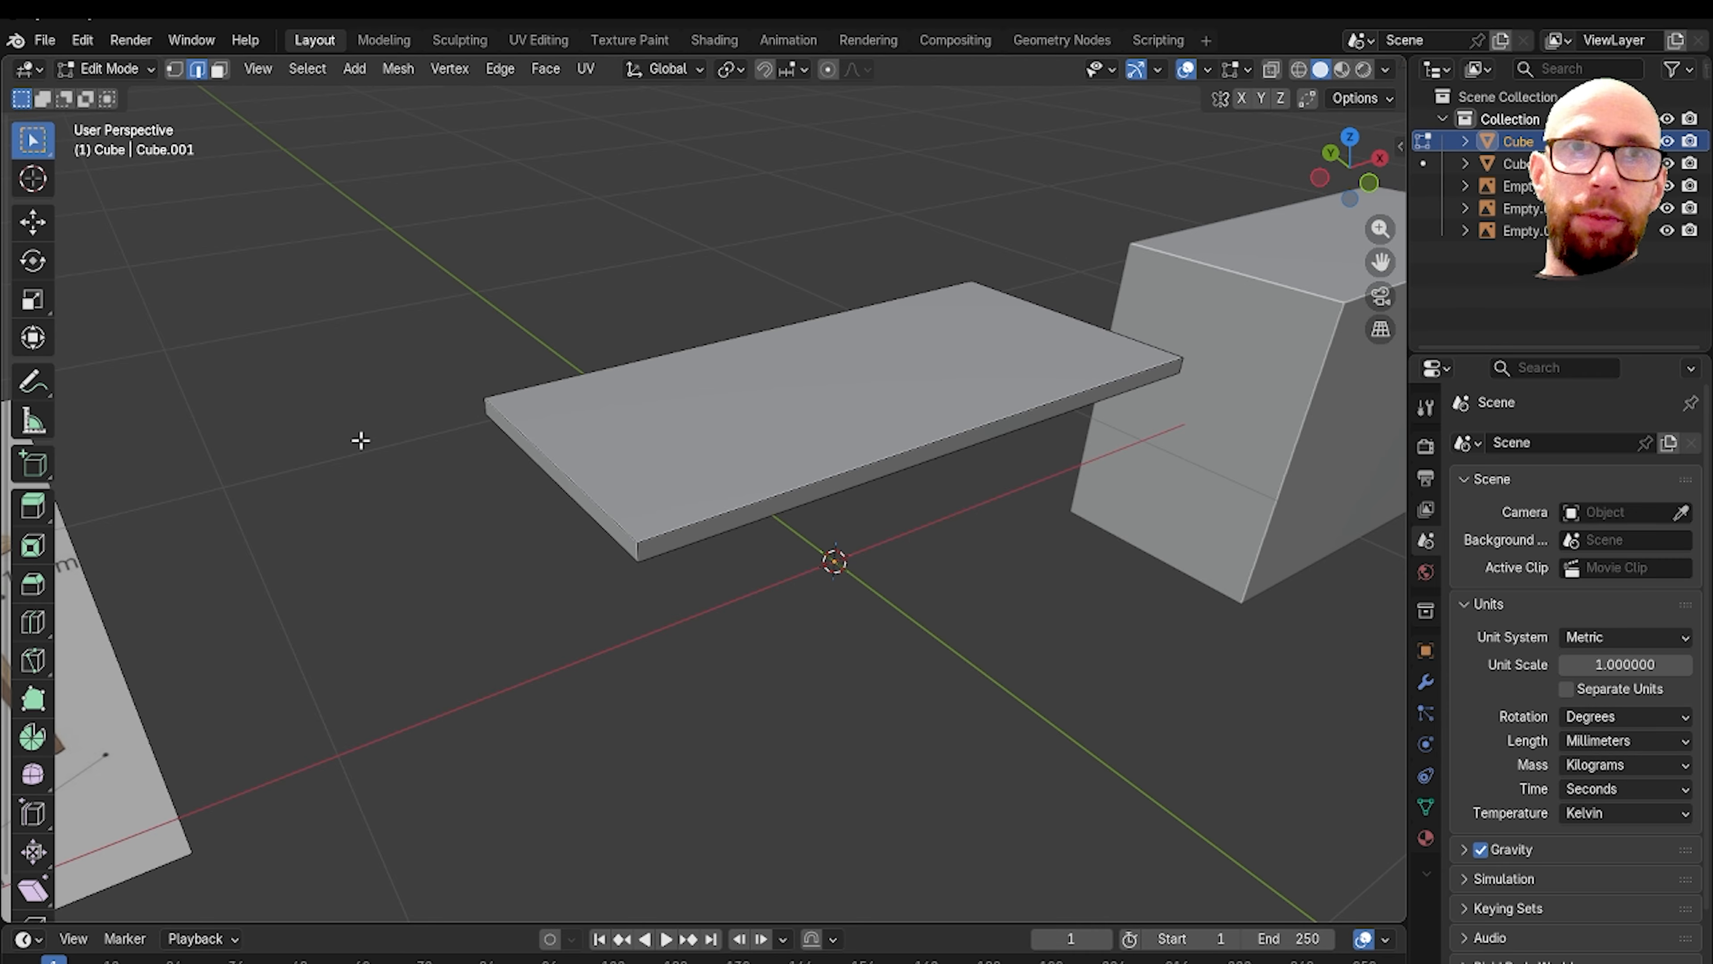
pyautogui.click(638, 561)
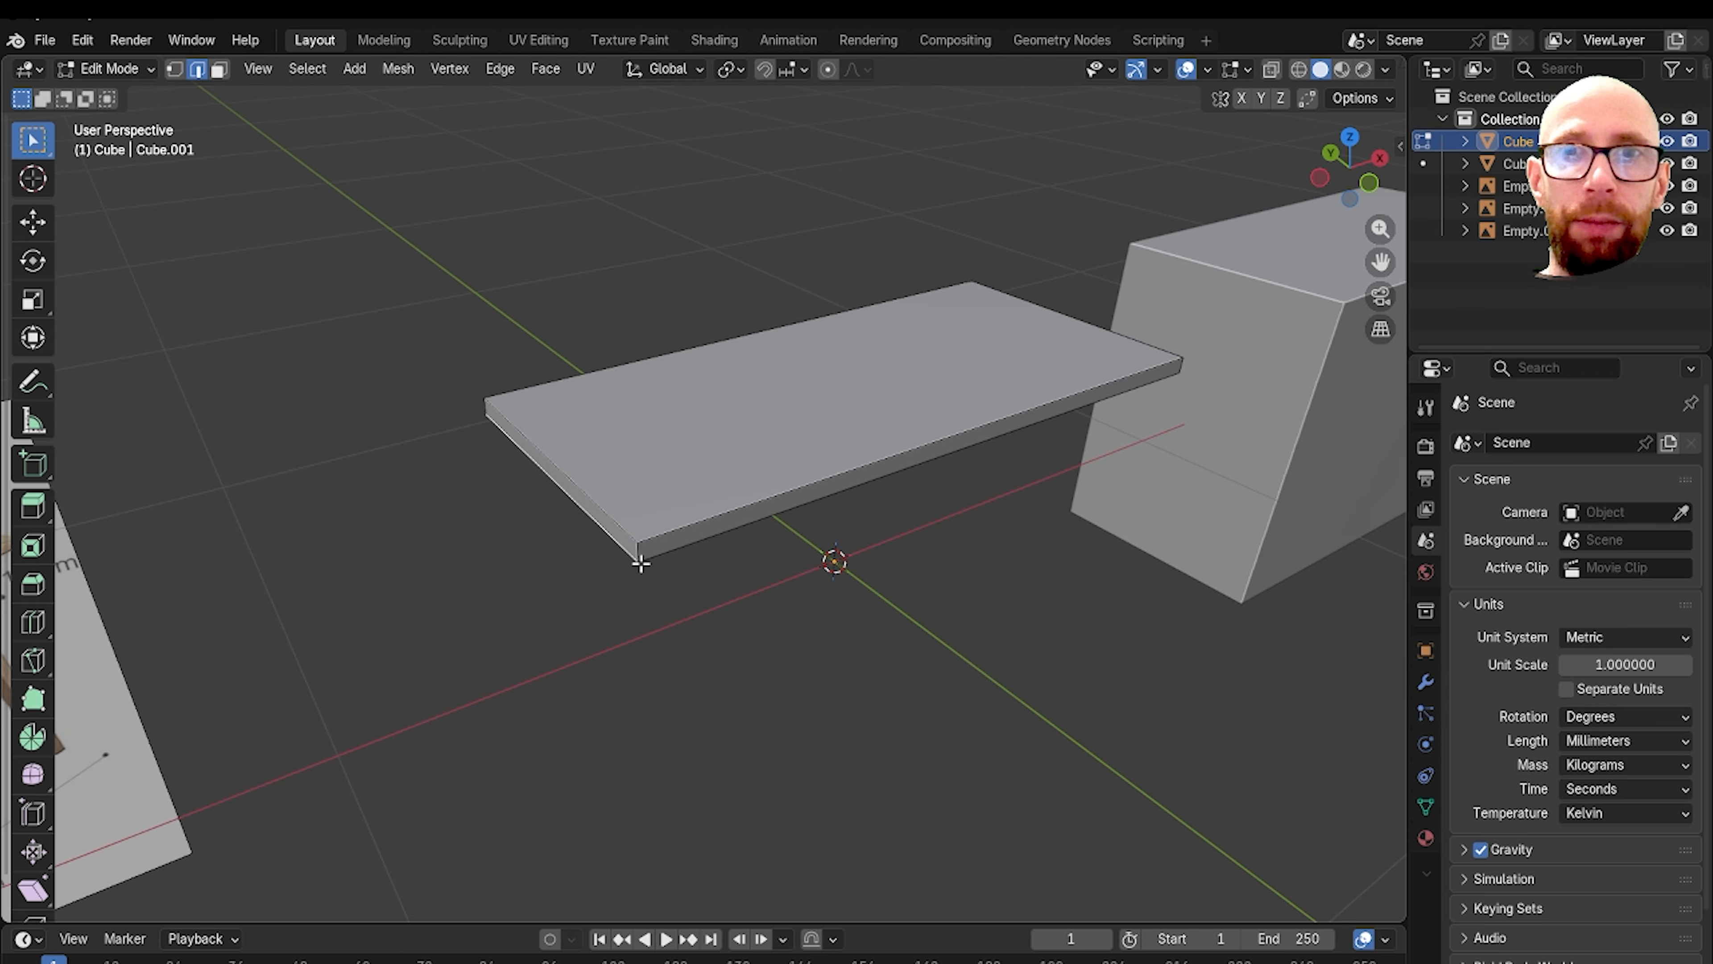
pyautogui.moveTo(639, 563); pyautogui.dragTo(687, 557, button='middle')
pyautogui.click(655, 557)
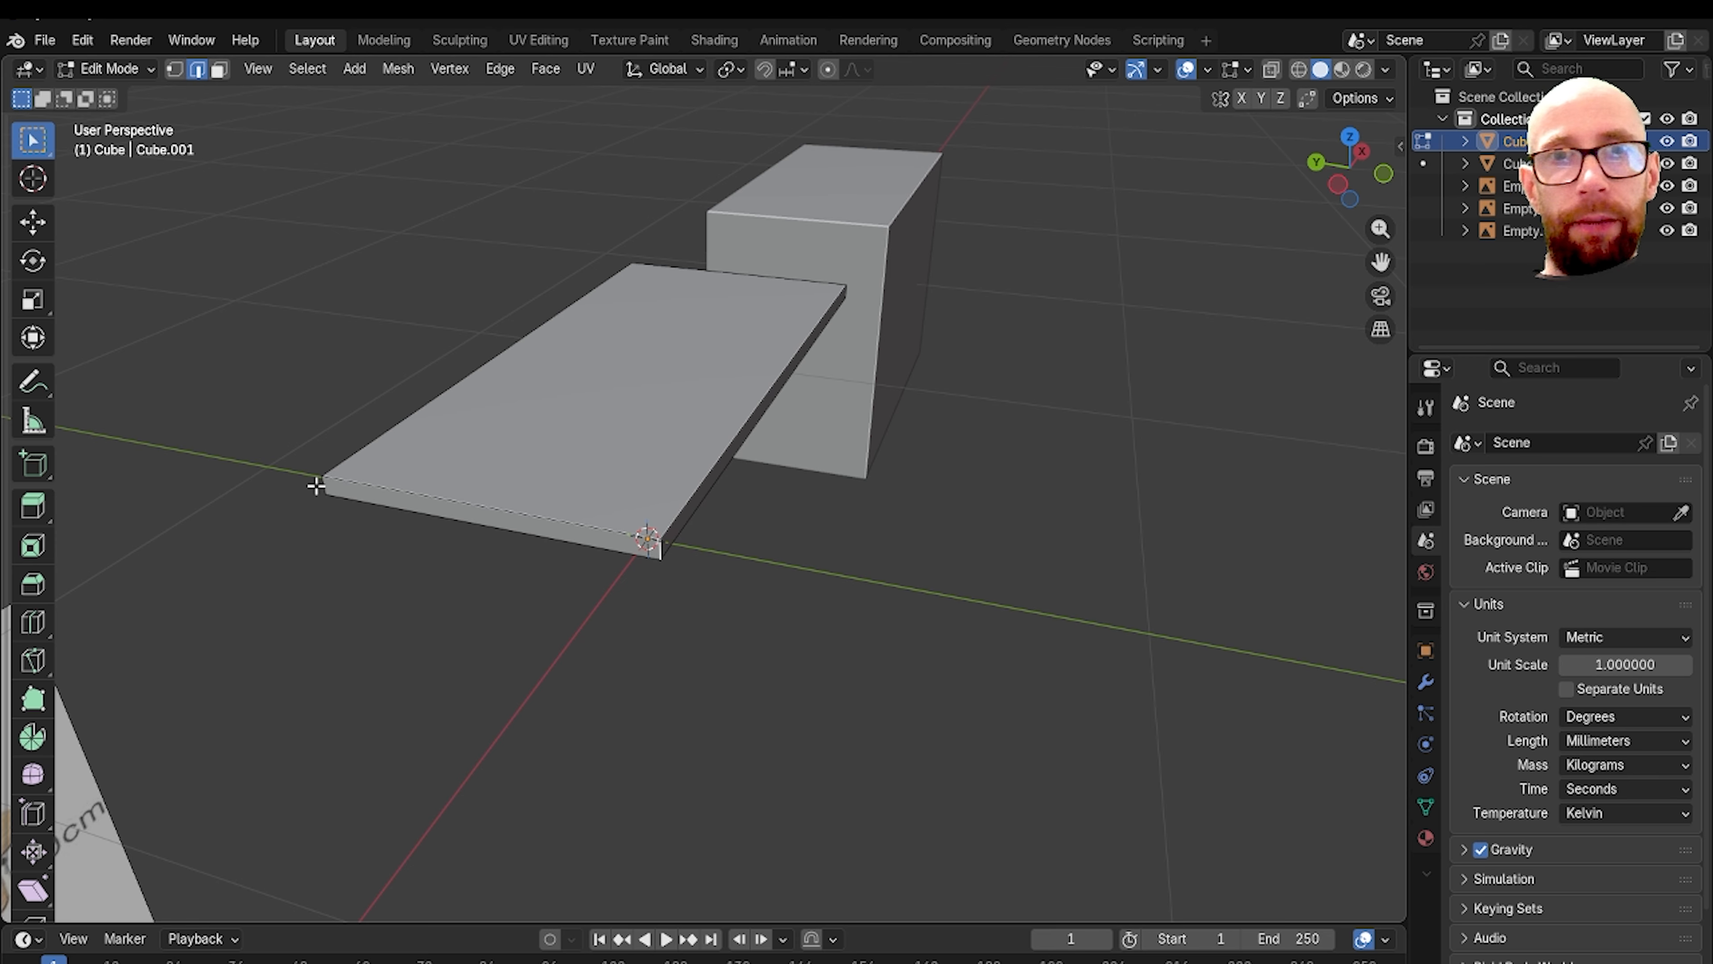
pyautogui.moveTo(497, 489); pyautogui.dragTo(719, 536, button='middle')
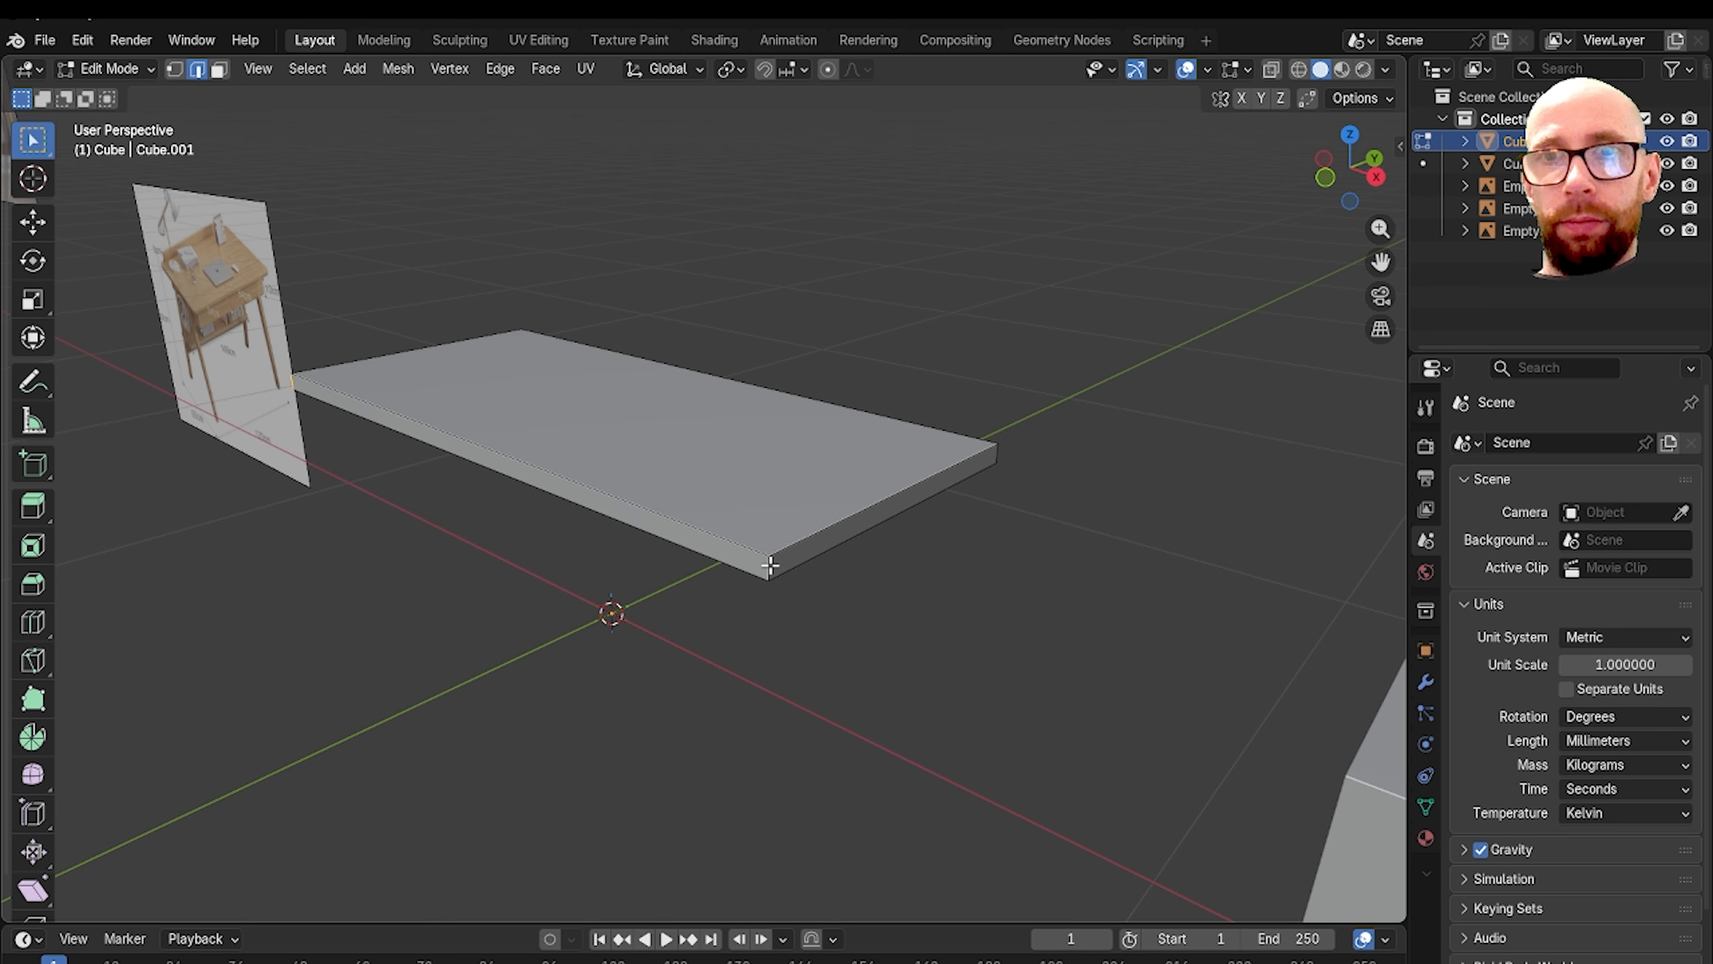
pyautogui.moveTo(1005, 457); pyautogui.dragTo(845, 520, button='middle')
# Step: In top view, bevel the selected corner edges of the tabletop with a width of 260 mm
pyautogui.press('`')
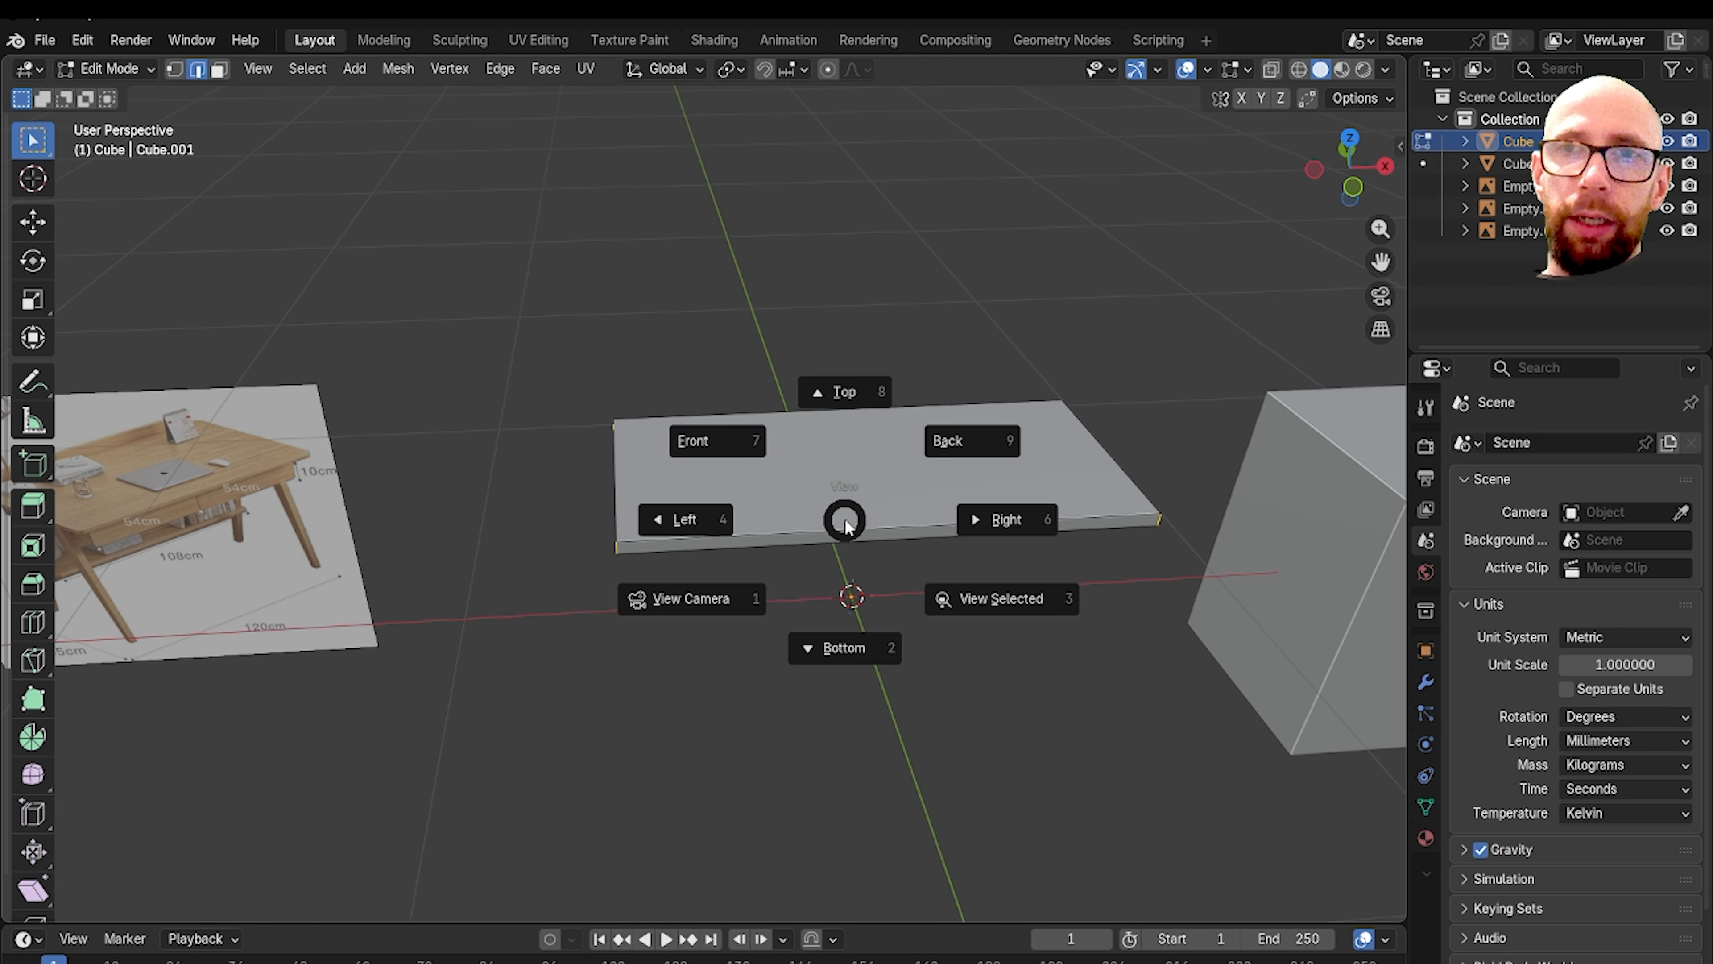
pyautogui.click(859, 439)
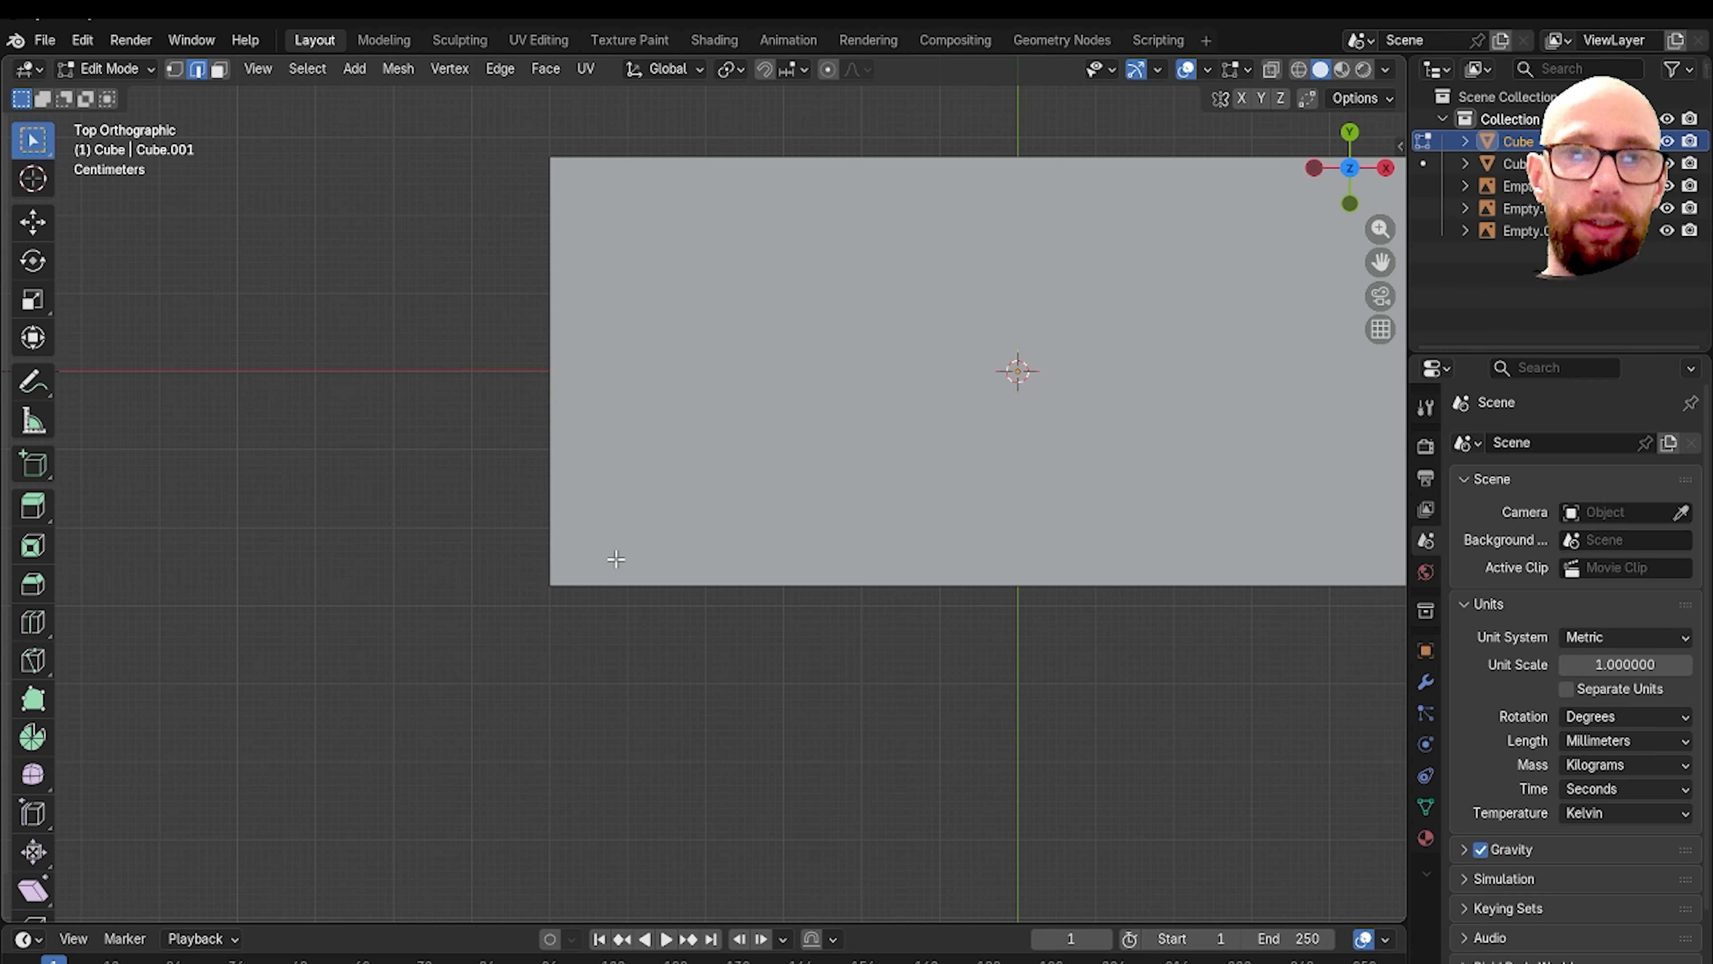
pyautogui.keyDown('shift'); pyautogui.moveTo(616, 558); pyautogui.dragTo(741, 563, button='middle'); pyautogui.keyUp('shift')
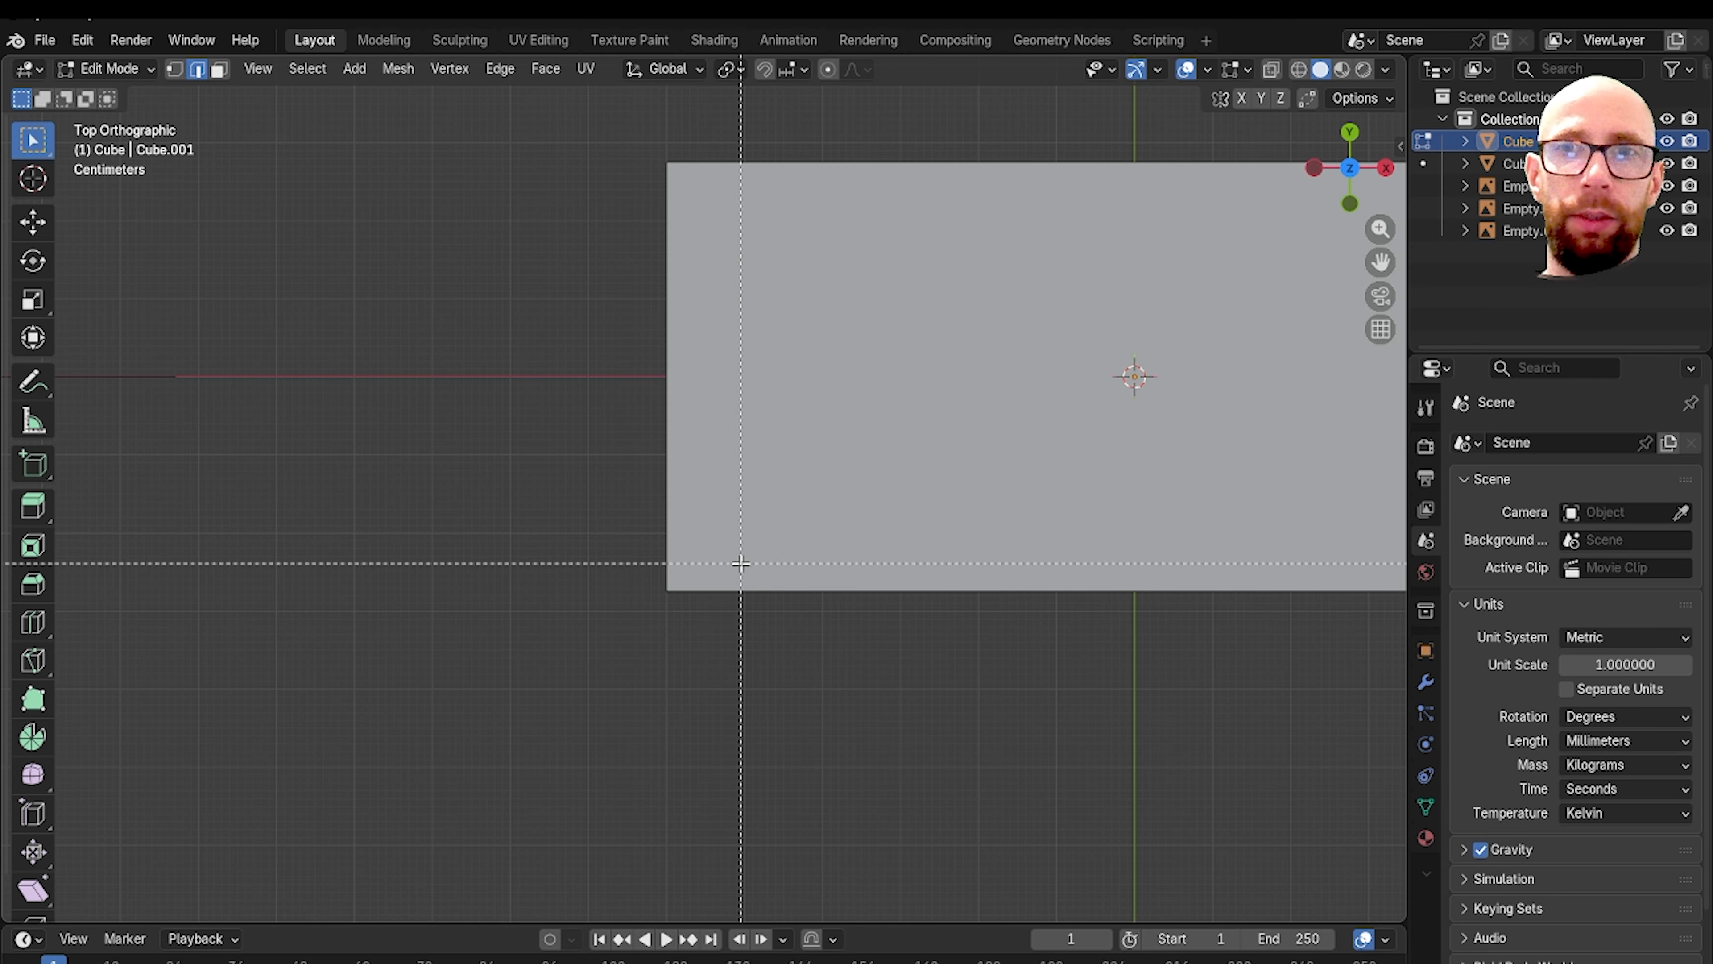
pyautogui.hotkey('ctrl', 'b')
pyautogui.click(740, 563)
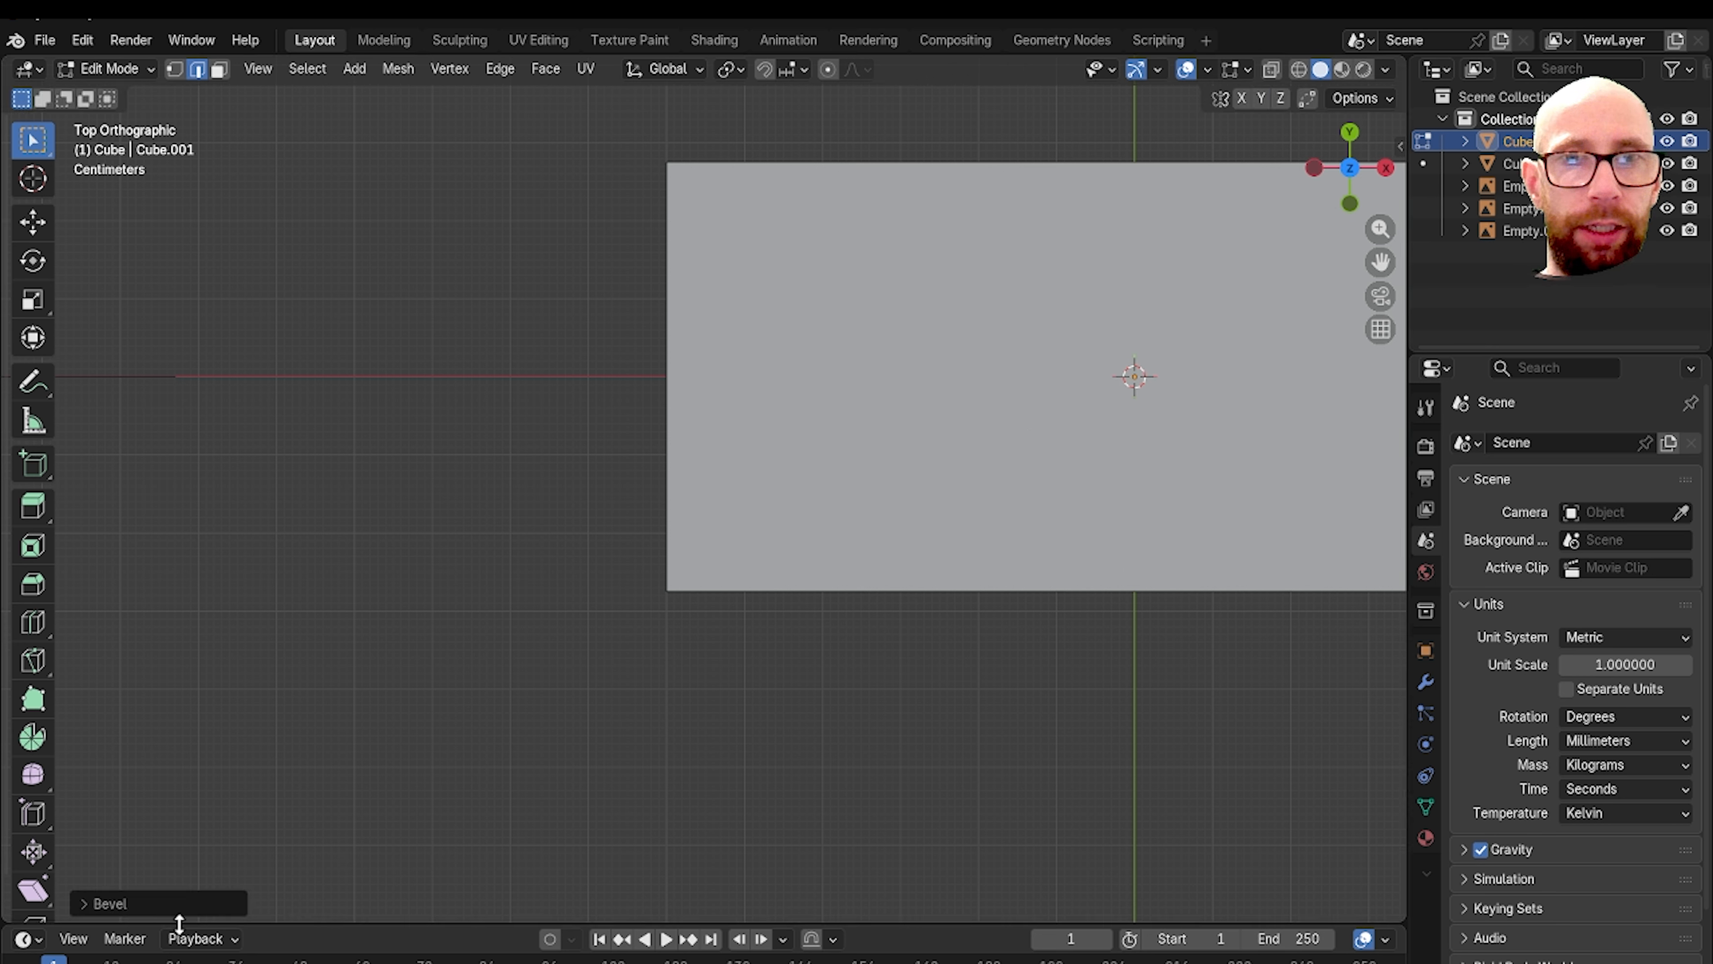
pyautogui.click(87, 902)
pyautogui.click(99, 481)
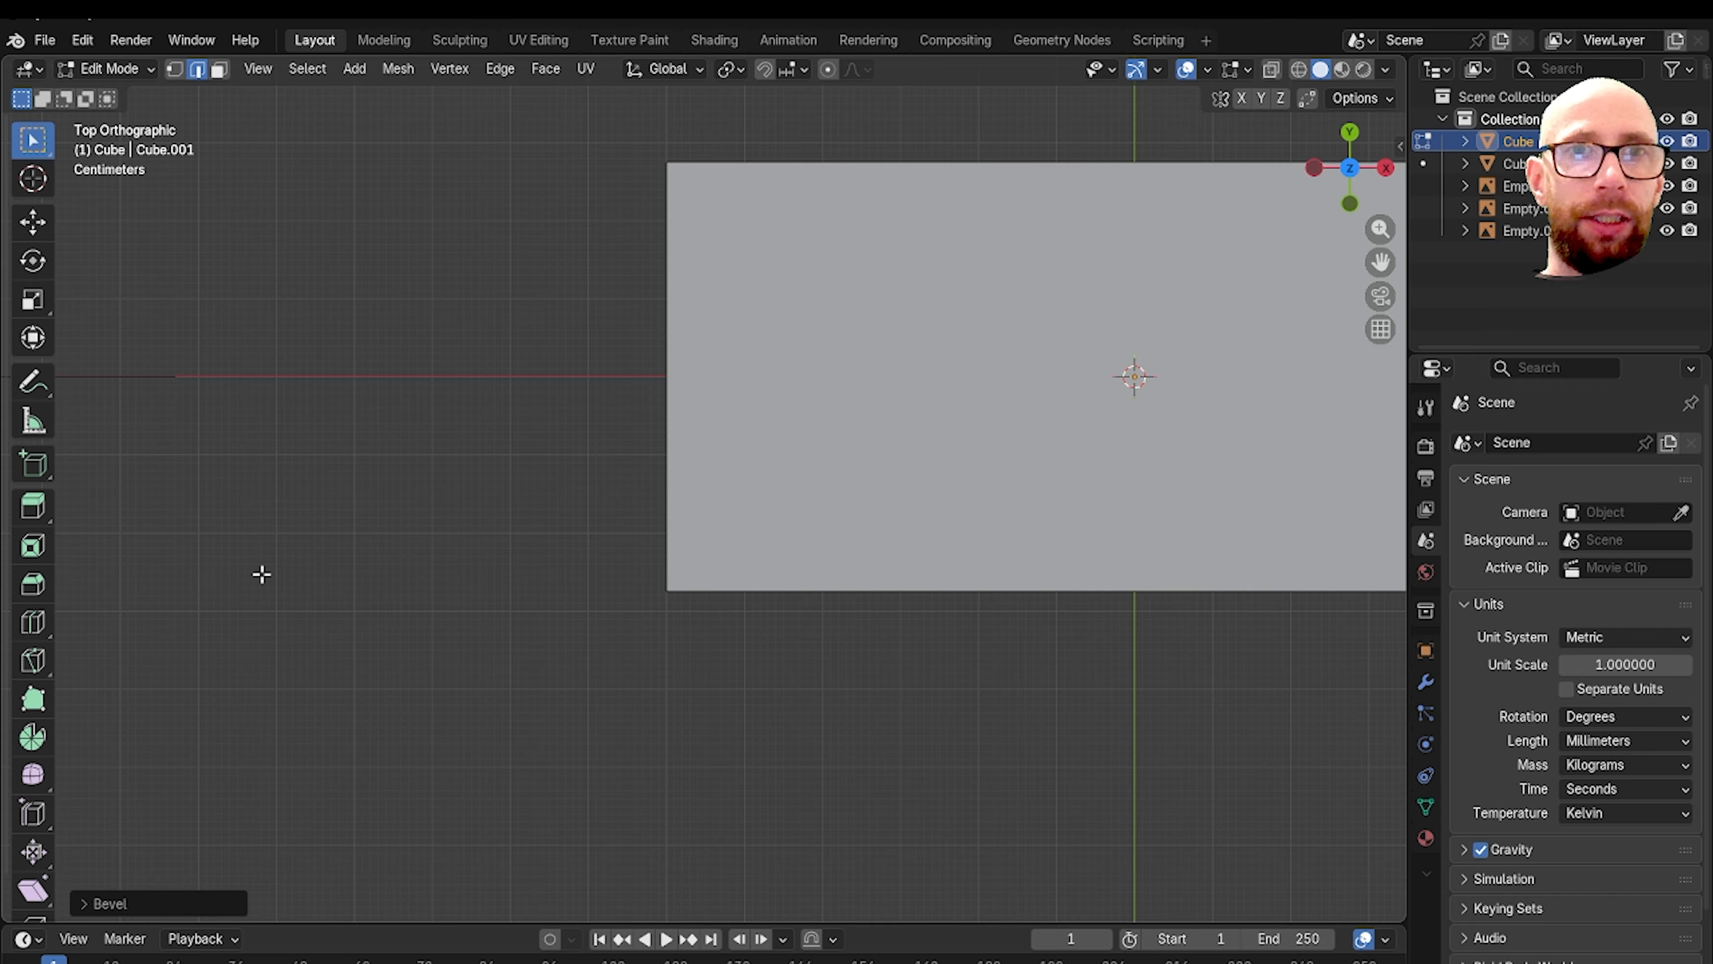
pyautogui.click(84, 904)
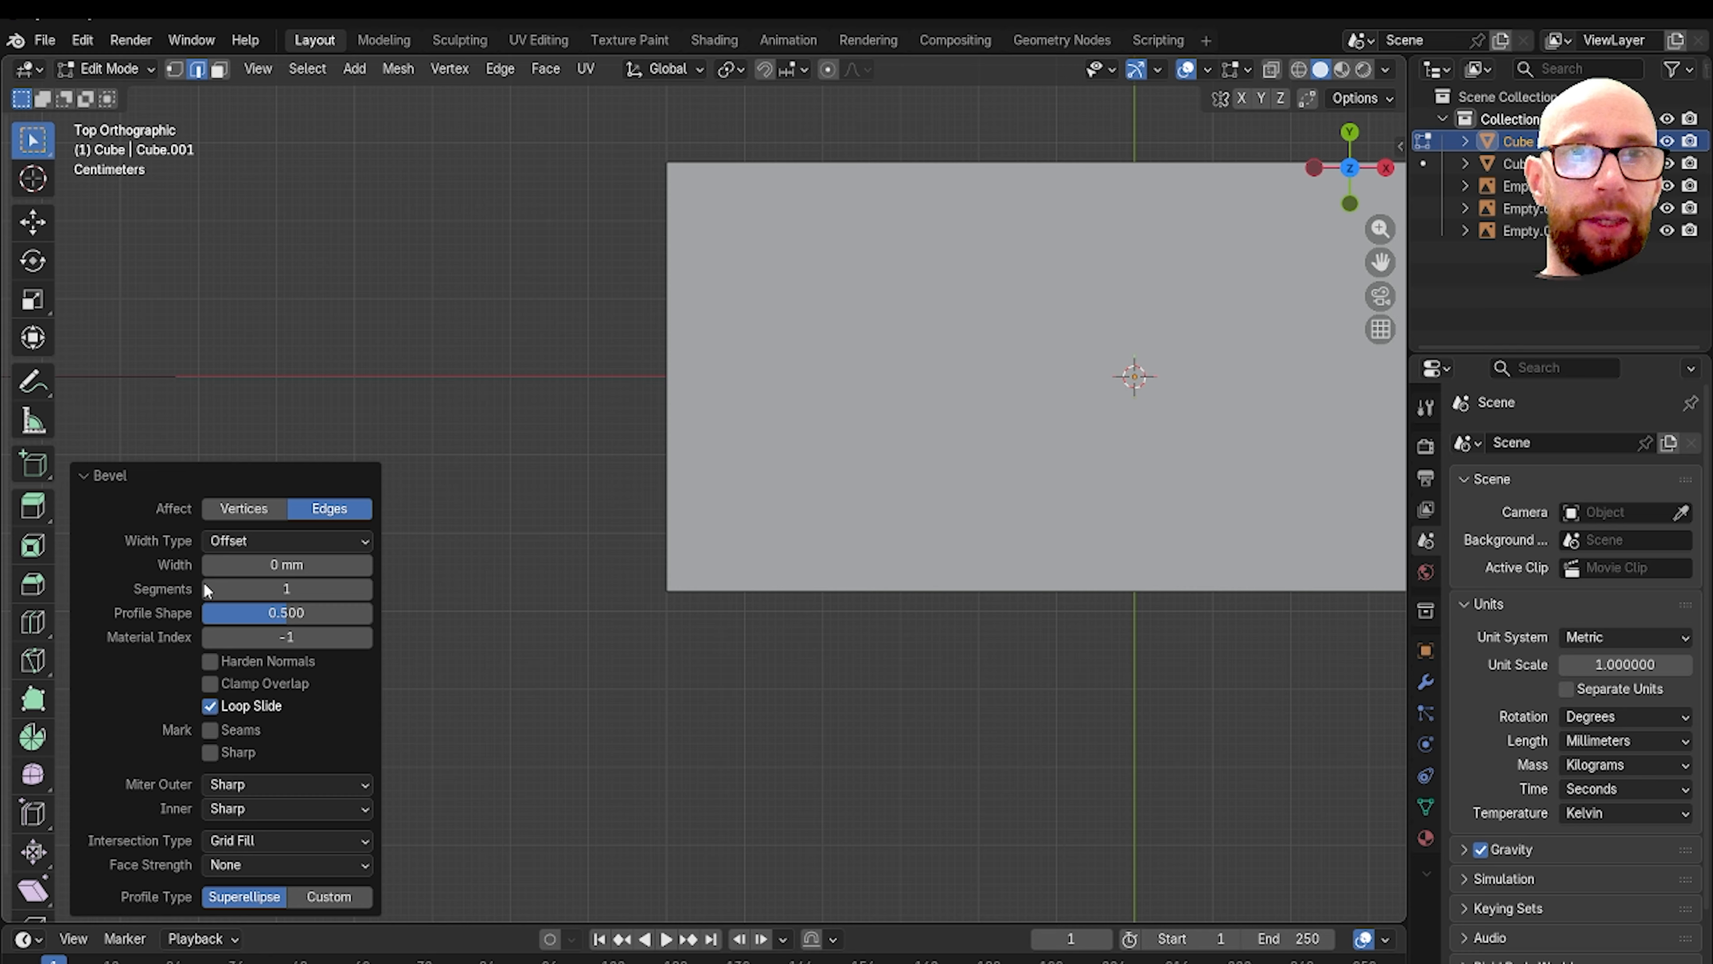
pyautogui.moveTo(268, 566); pyautogui.dragTo(361, 595)
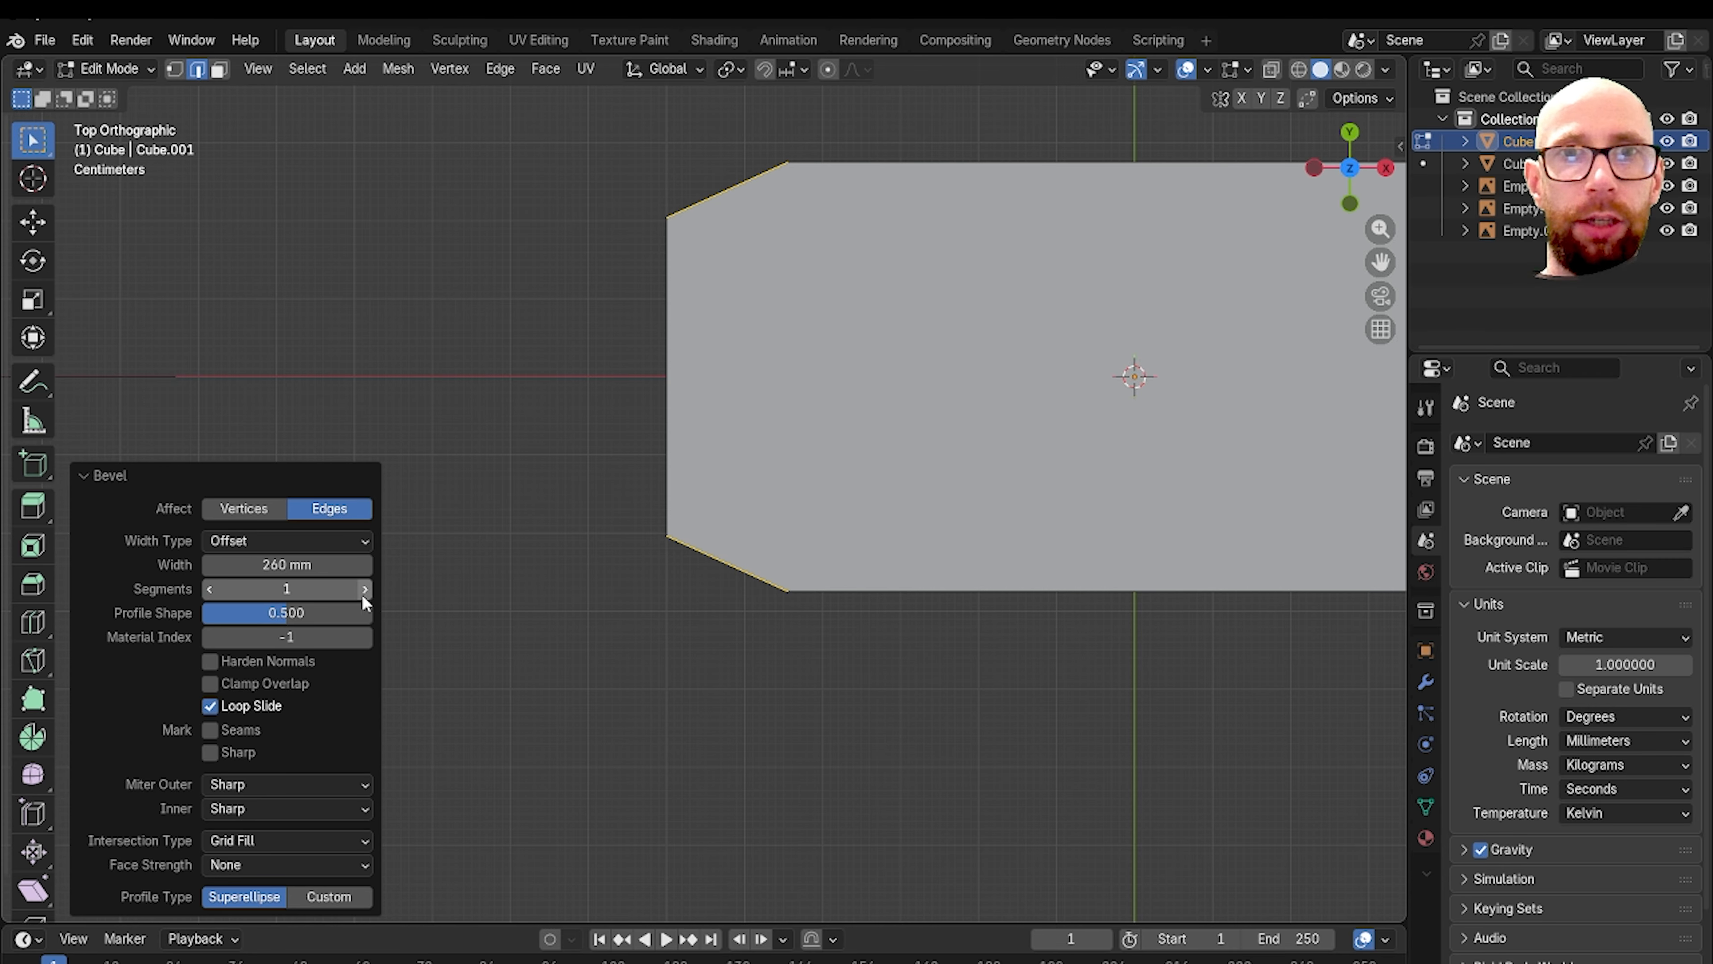
# Step: Try the corner bevel with three segments, then reduce it back to one segment
pyautogui.click(364, 589)
pyautogui.click(364, 589)
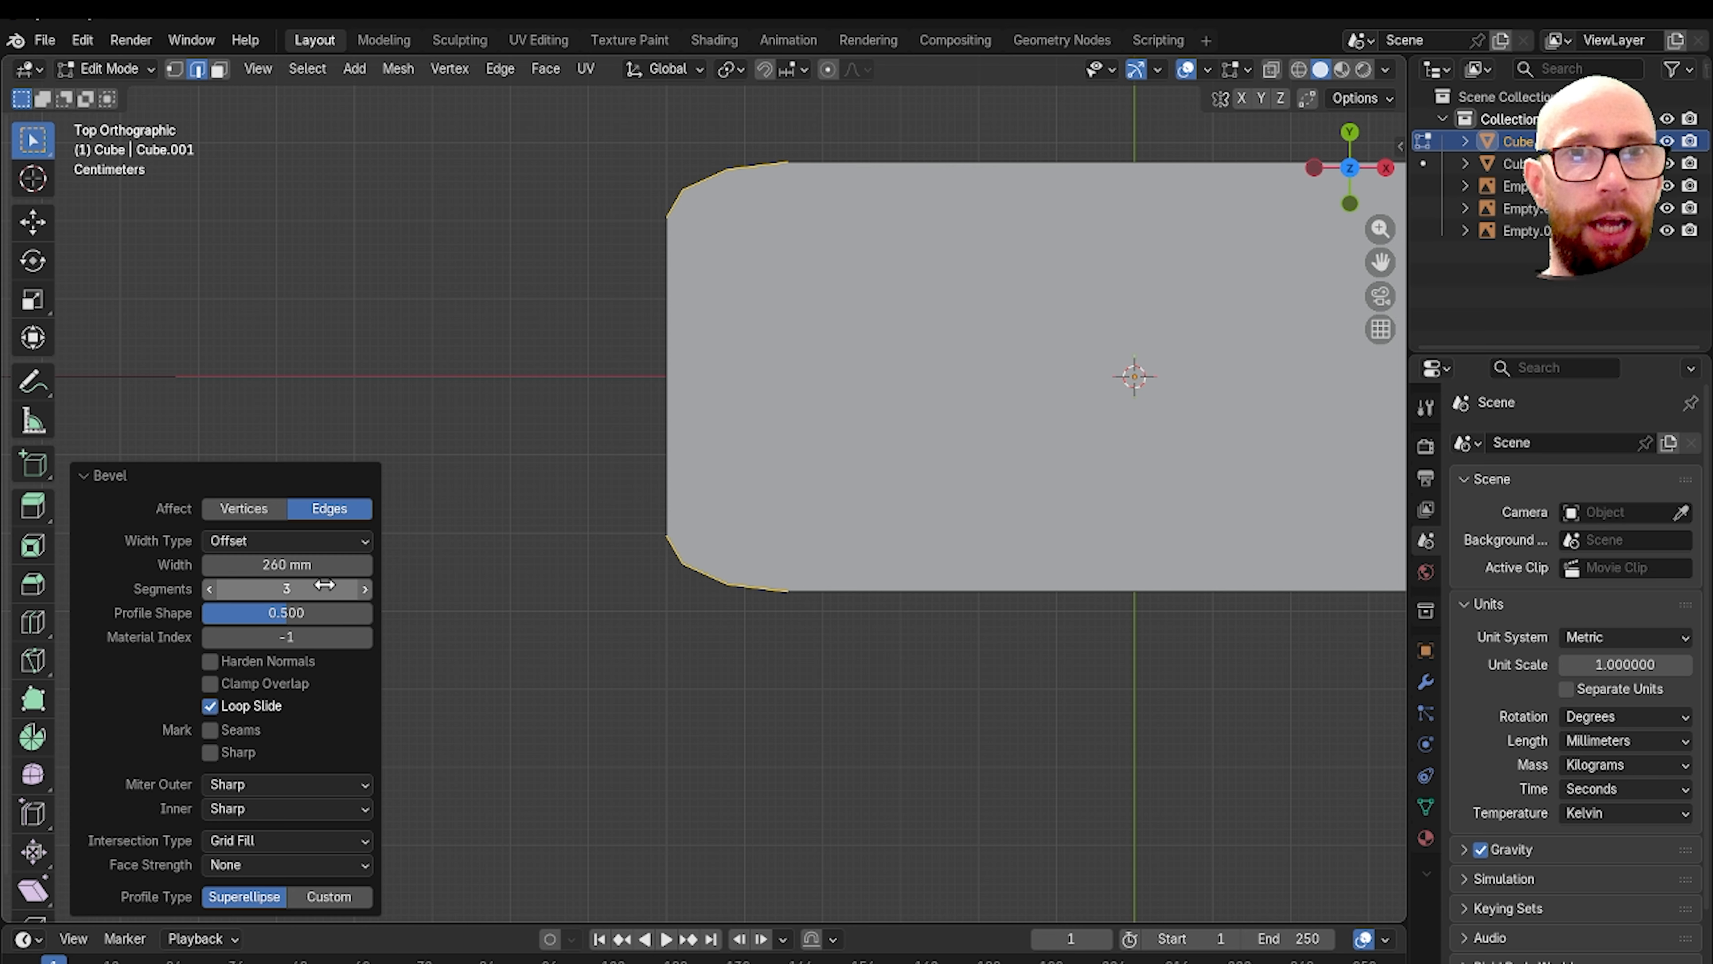
pyautogui.click(210, 589)
pyautogui.click(209, 589)
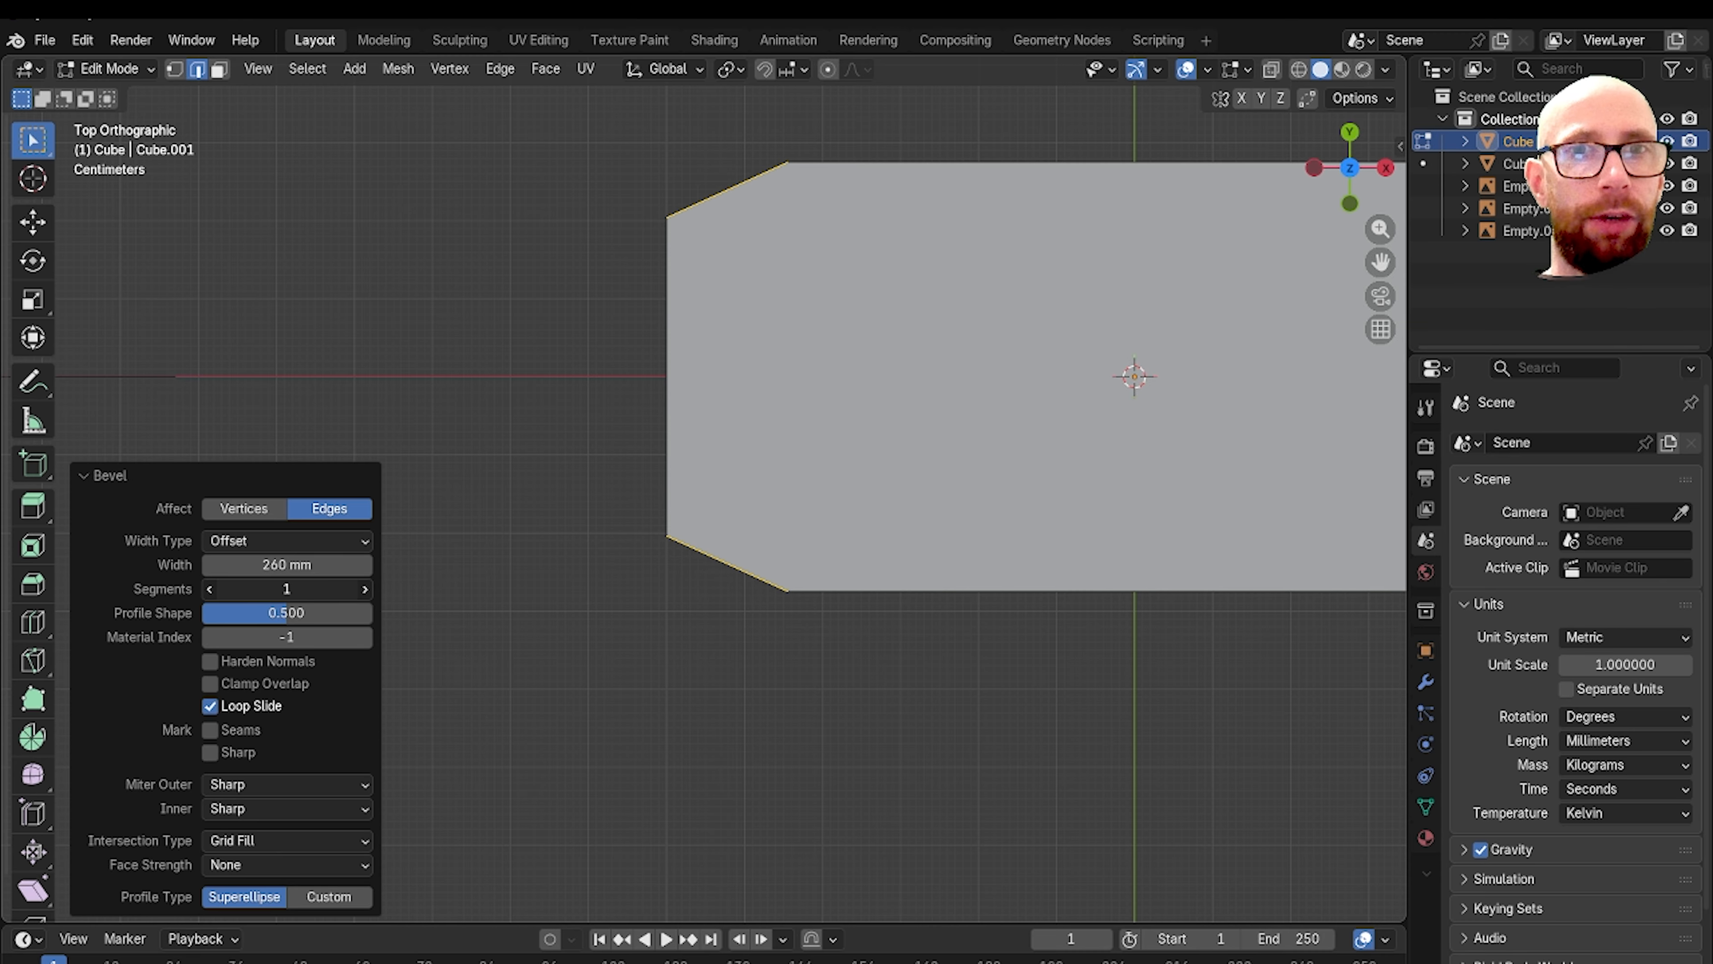
# Step: Undo the corner bevel on the tabletop and return to Object Mode
pyautogui.click(209, 565)
pyautogui.click(685, 635)
pyautogui.hotkey('ctrl', 'z')
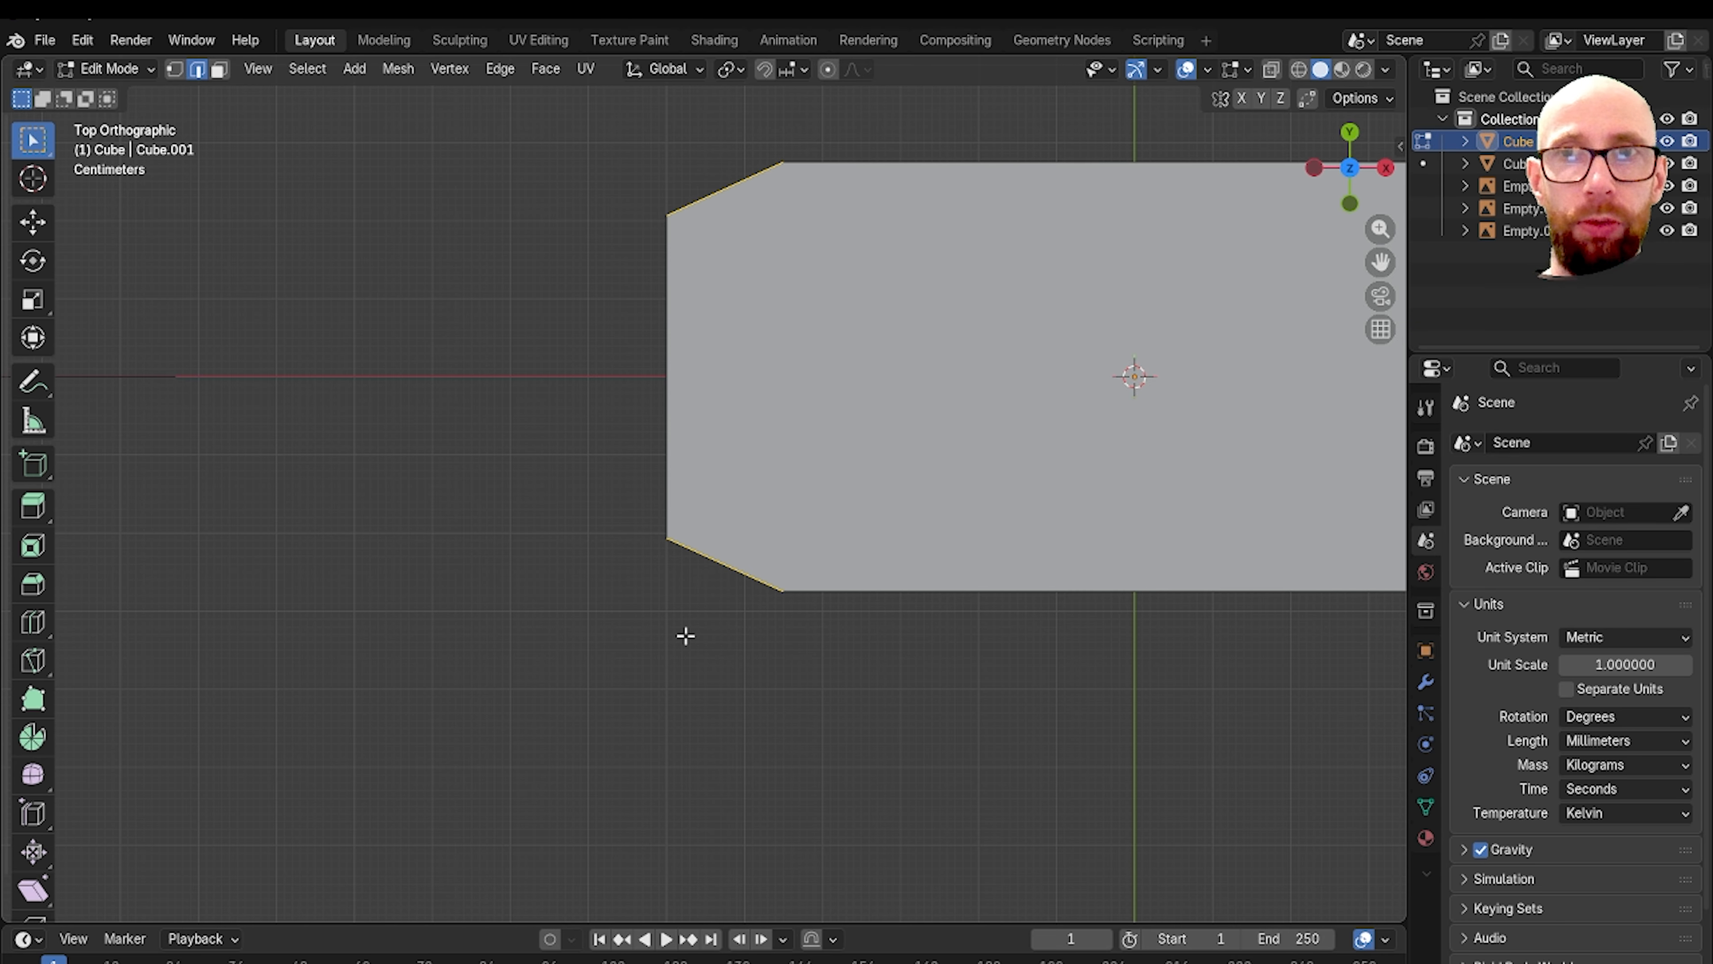
pyautogui.hotkey('ctrl', 'z')
pyautogui.press('Tab')
pyautogui.moveTo(852, 715); pyautogui.dragTo(874, 656, button='middle')
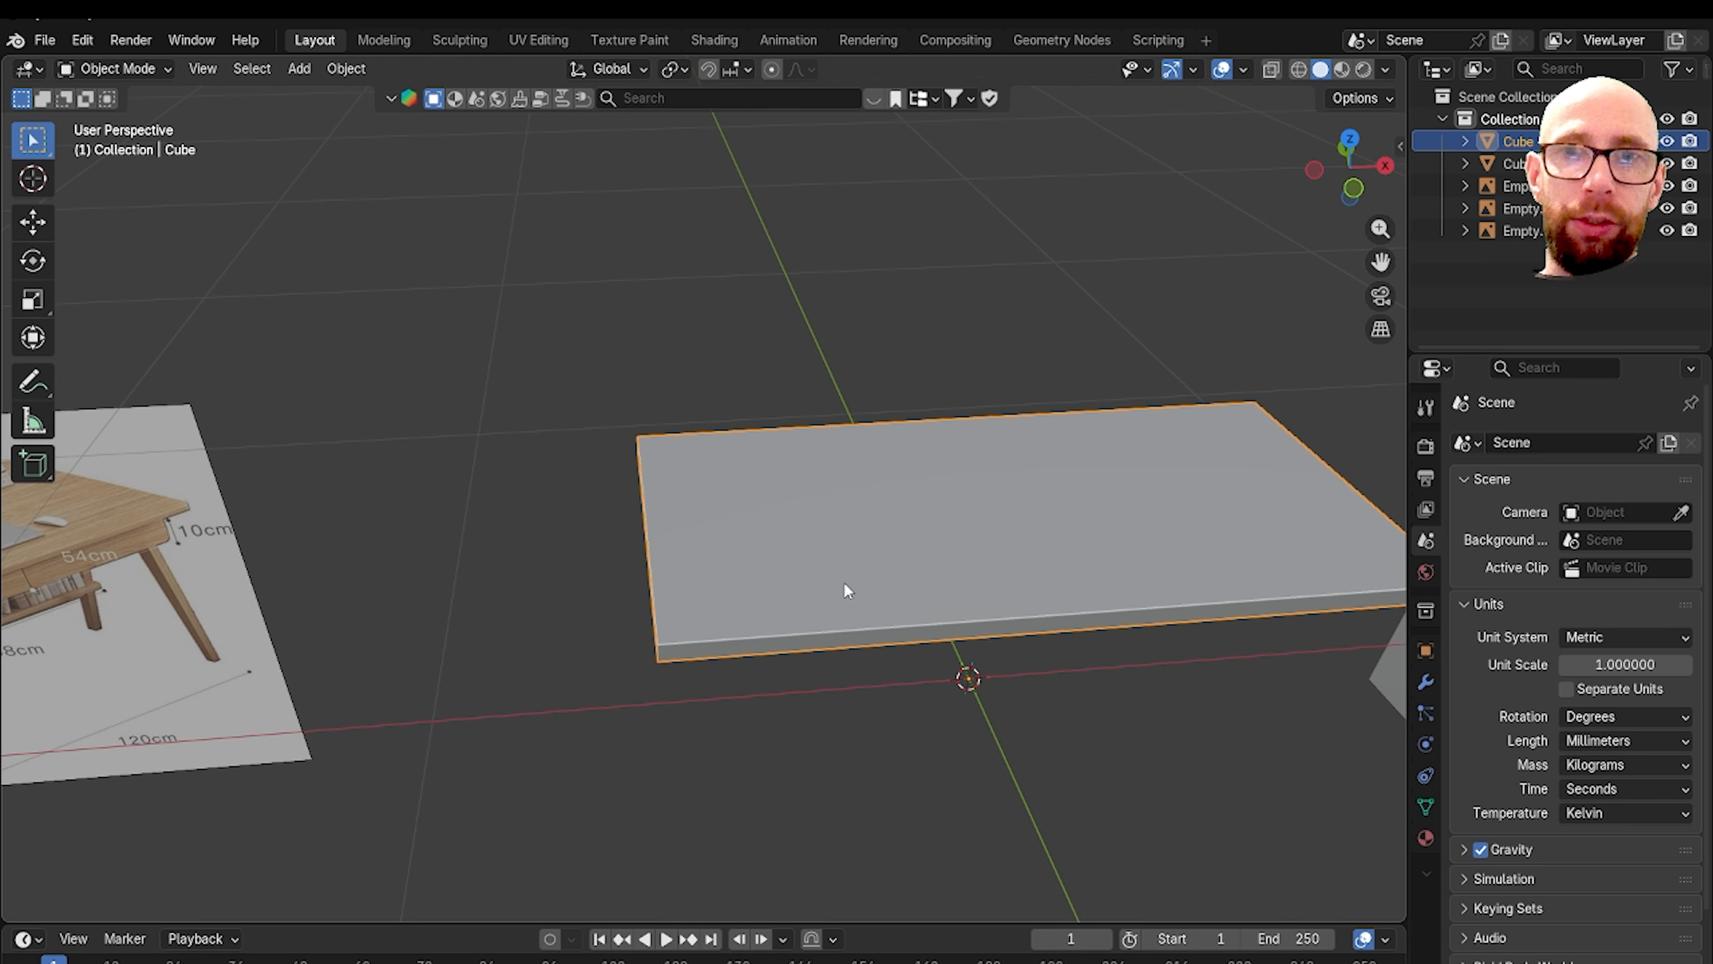
# Step: Check the tabletop's scale and dimensions in its transform properties
pyautogui.press('n')
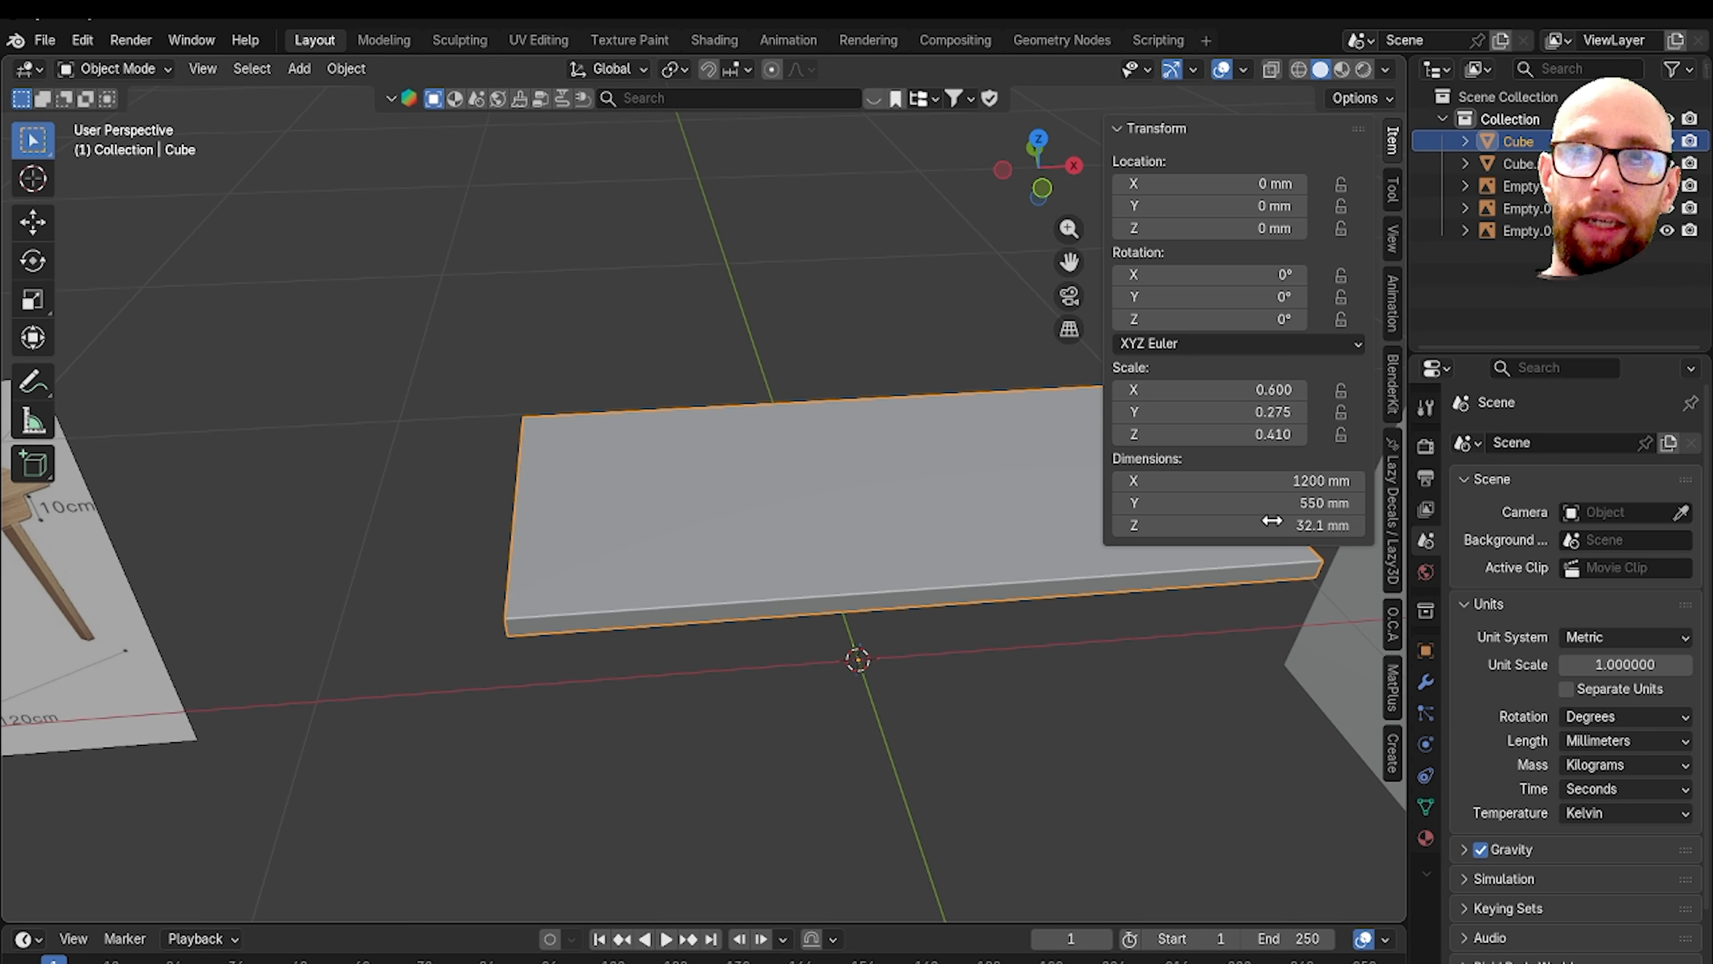
pyautogui.moveTo(1282, 565); pyautogui.dragTo(715, 543, button='middle')
pyautogui.press('n')
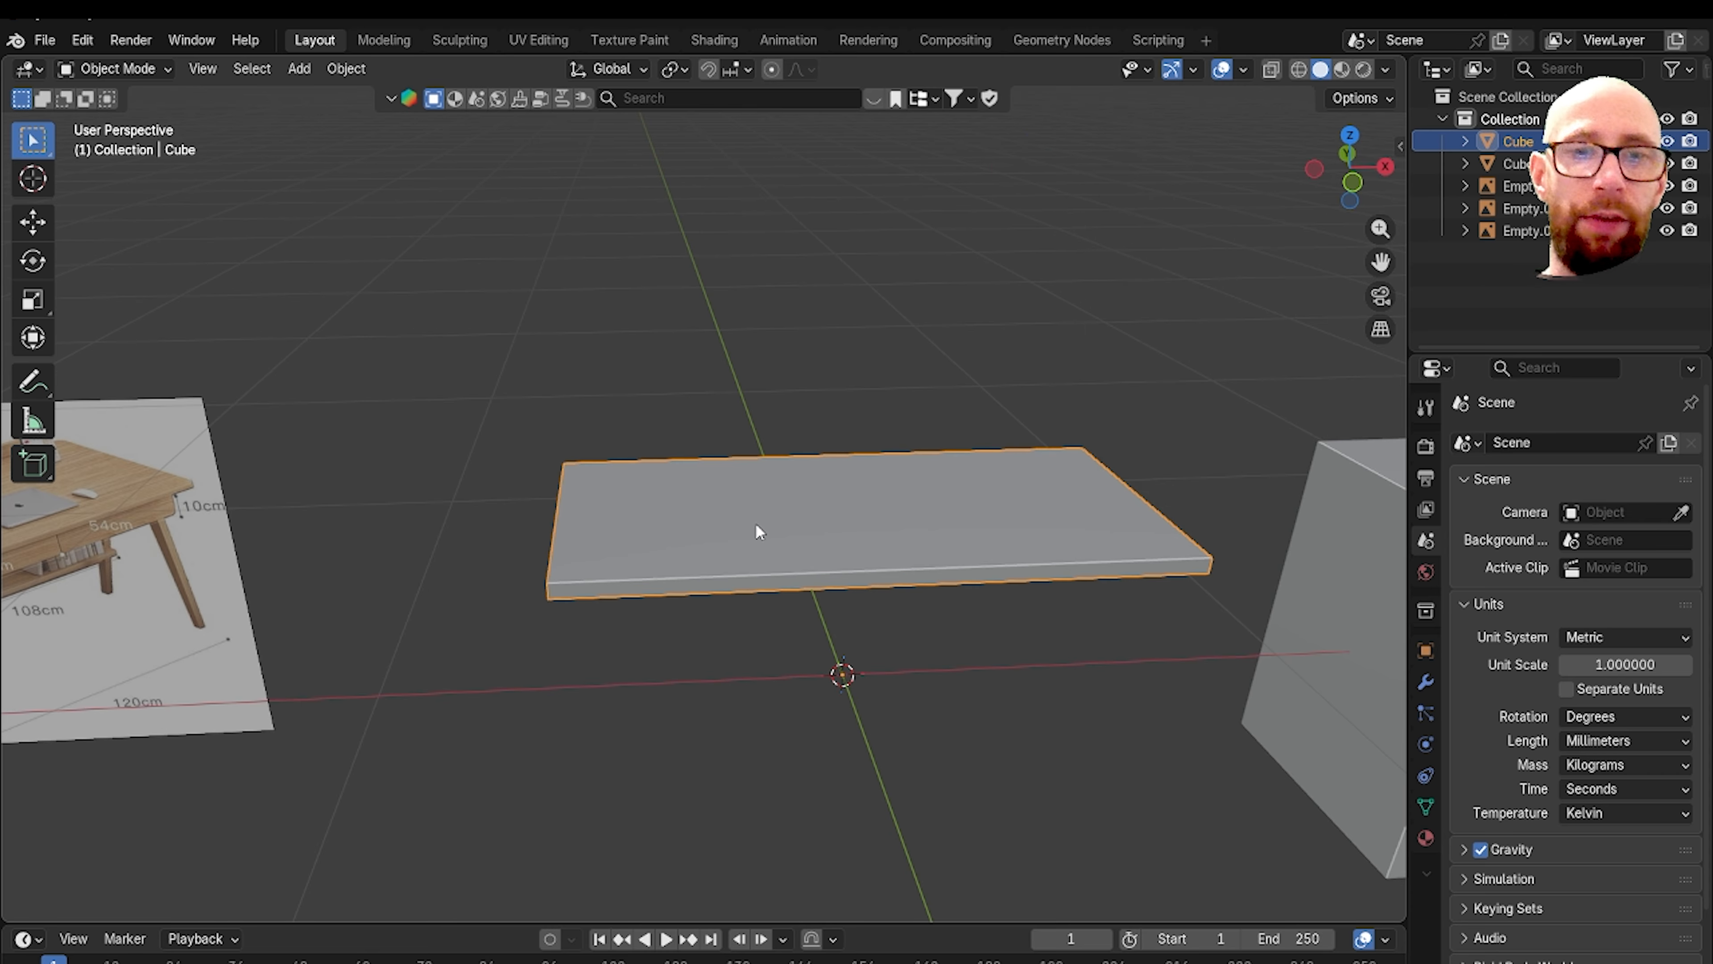
# Step: Apply all transforms to the tabletop object and check its scale values
pyautogui.hotkey('shift', 'a')
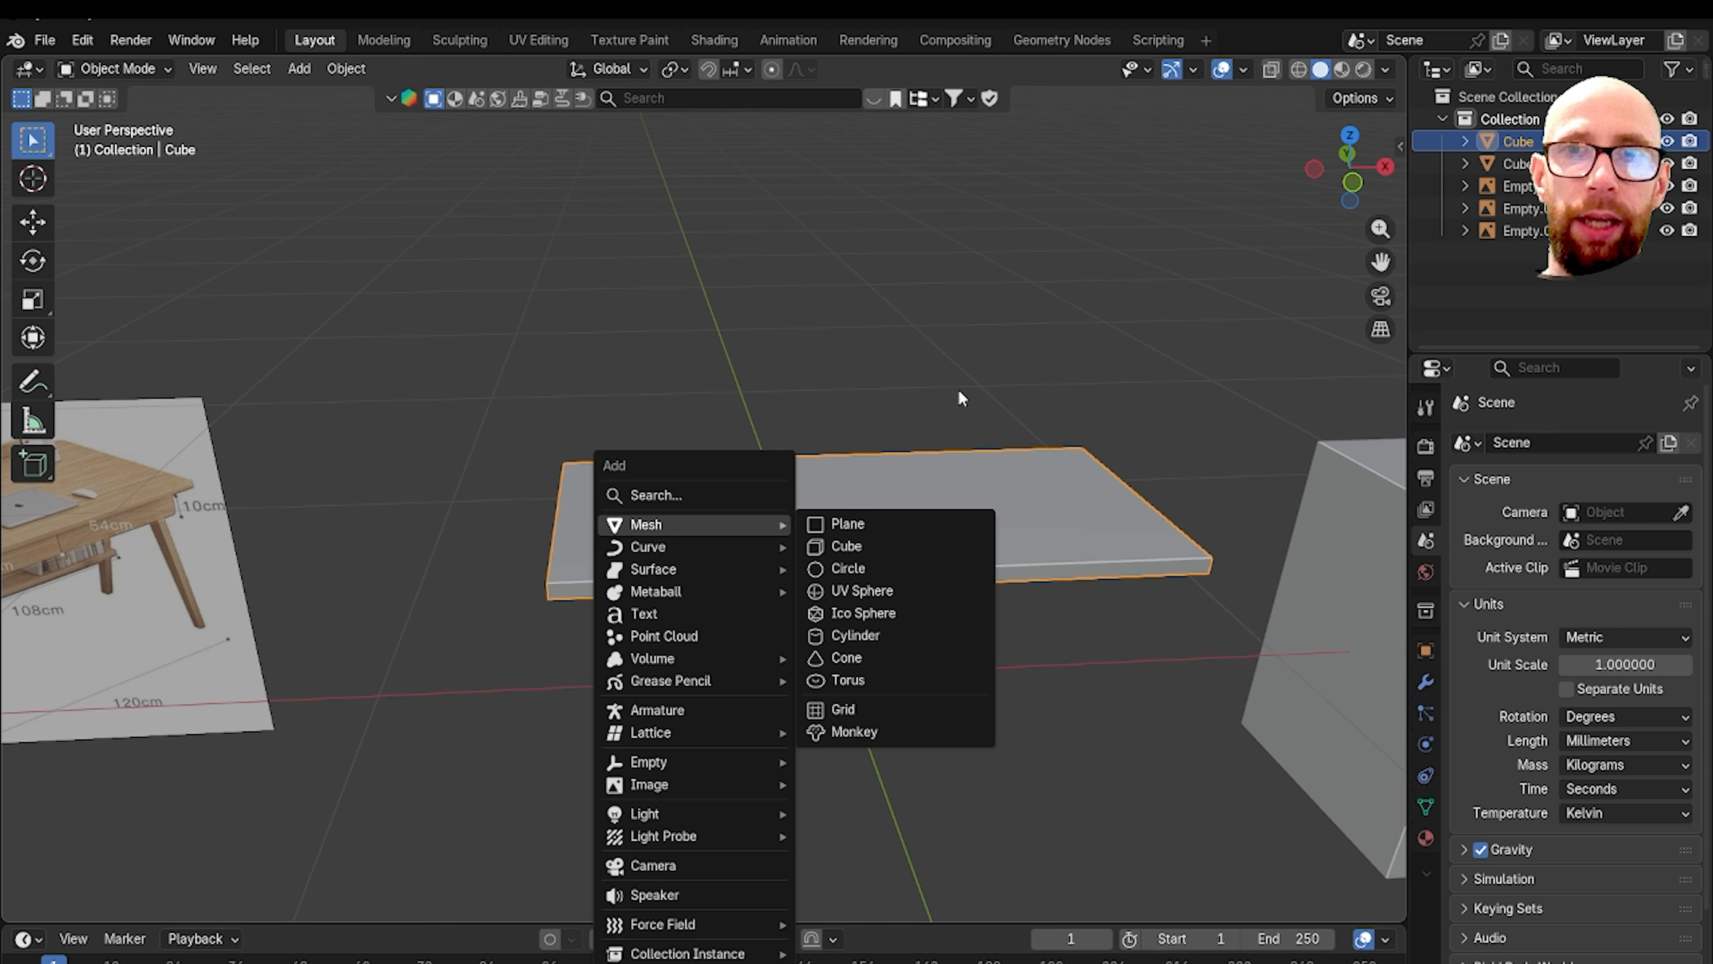
pyautogui.press('Escape')
pyautogui.hotkey('ctrl', 'a')
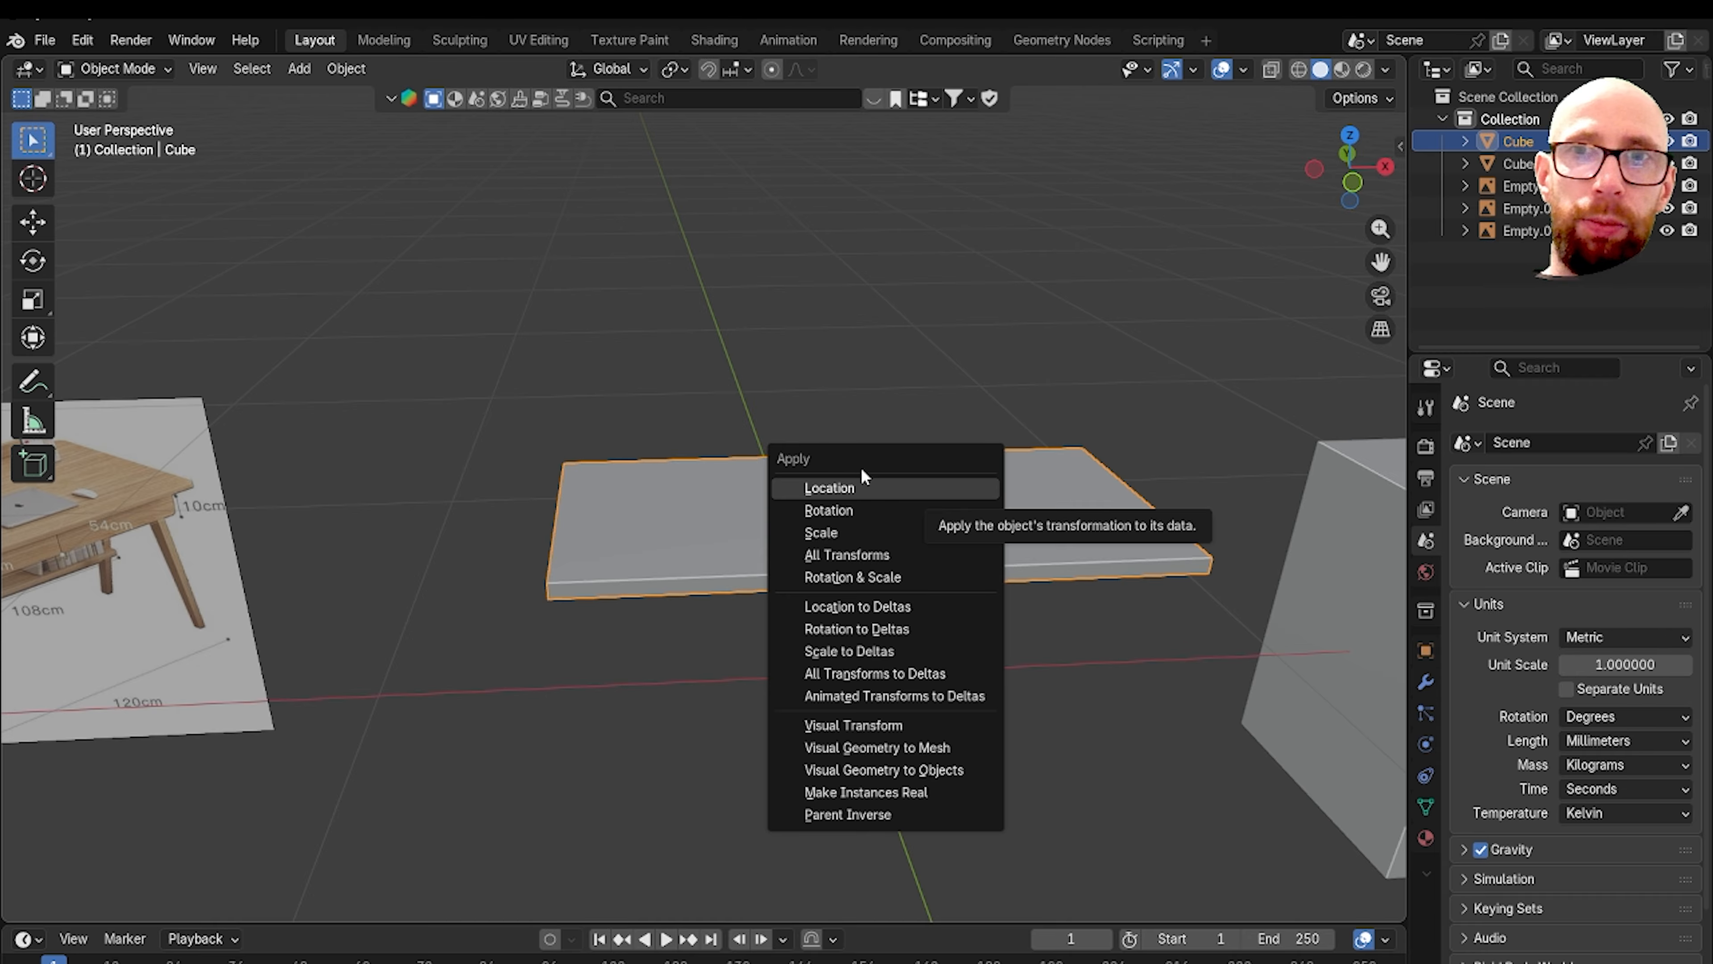
pyautogui.click(840, 554)
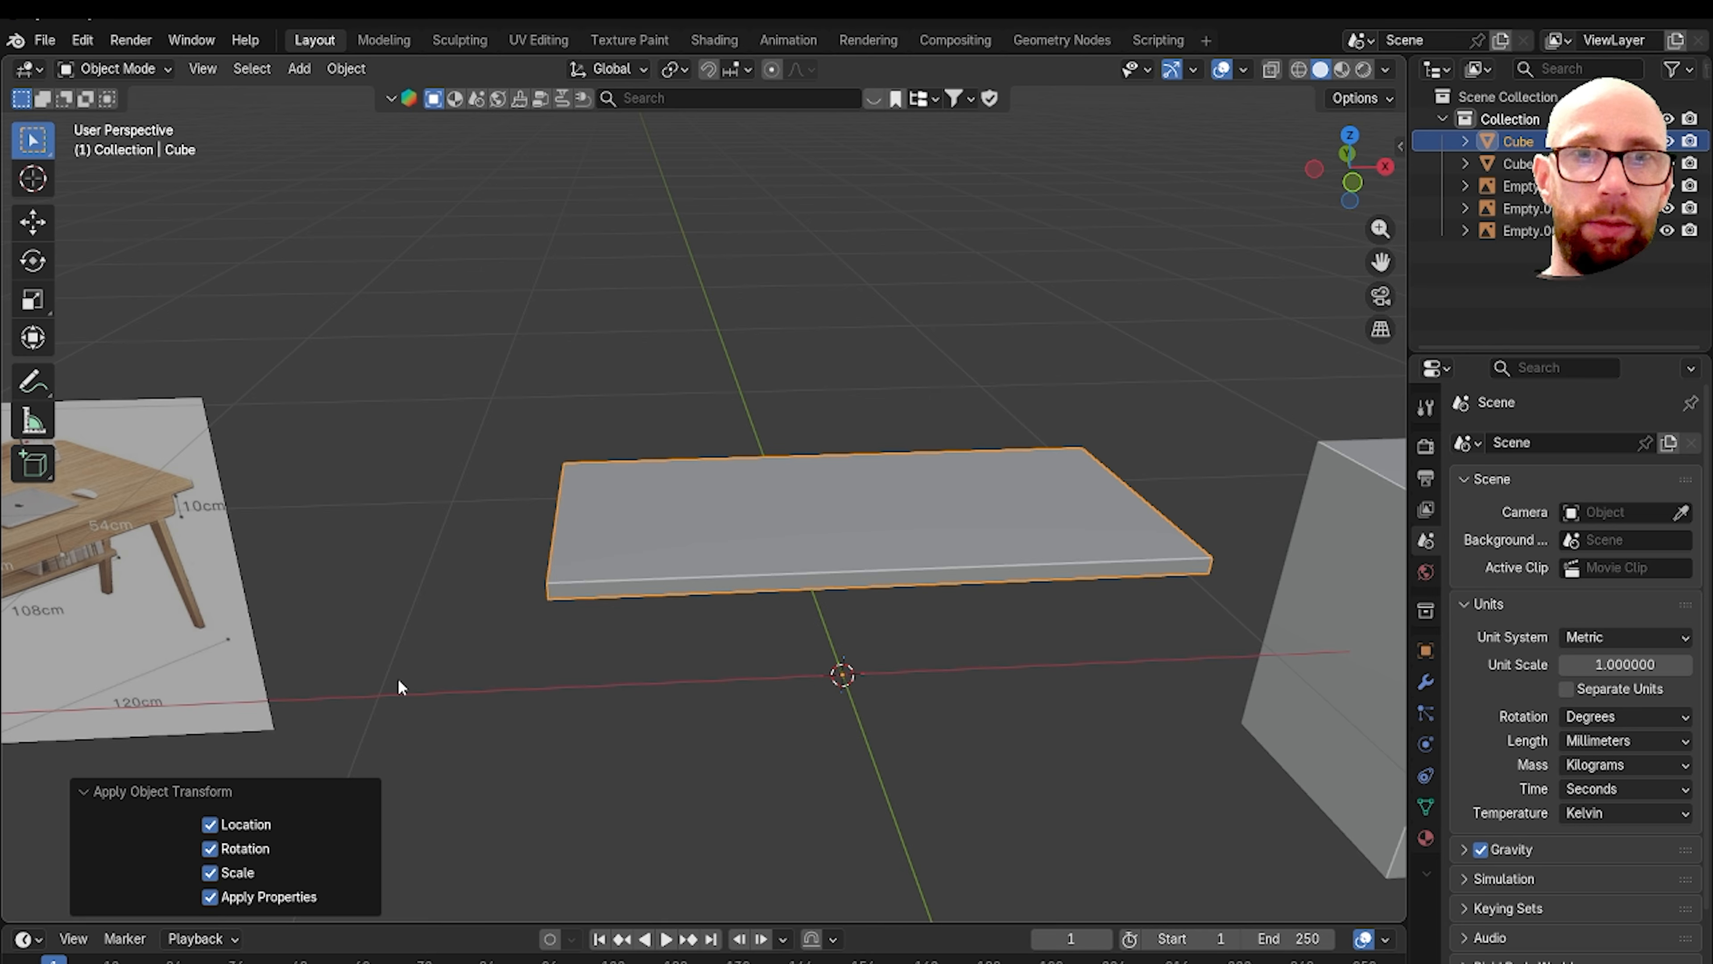
pyautogui.click(555, 689)
pyautogui.click(700, 528)
pyautogui.press('n')
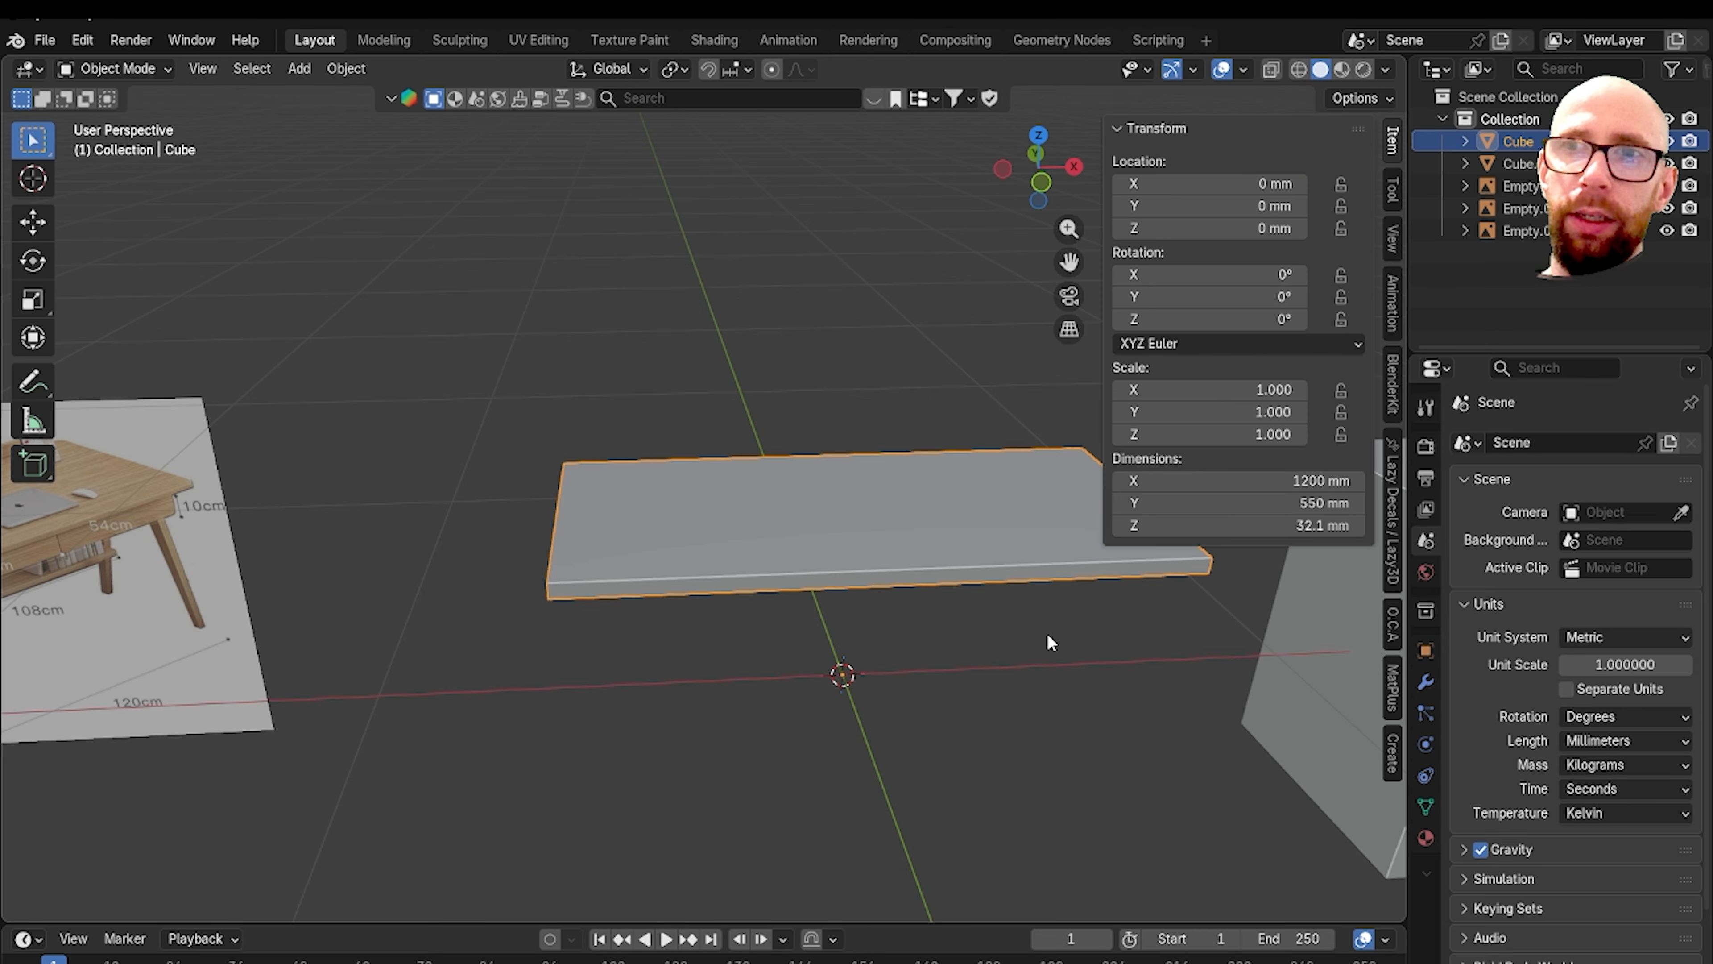
pyautogui.click(1044, 636)
# Step: In Edit Mode, bevel the tabletop's vertical corner edges with a width of 50 mm in top view
pyautogui.click(713, 550)
pyautogui.press('Tab')
pyautogui.keyDown('shift'); pyautogui.moveTo(693, 594); pyautogui.dragTo(863, 671, button='middle'); pyautogui.keyUp('shift')
pyautogui.scroll(1, 719, 670)
pyautogui.press('`')
pyautogui.click(839, 596)
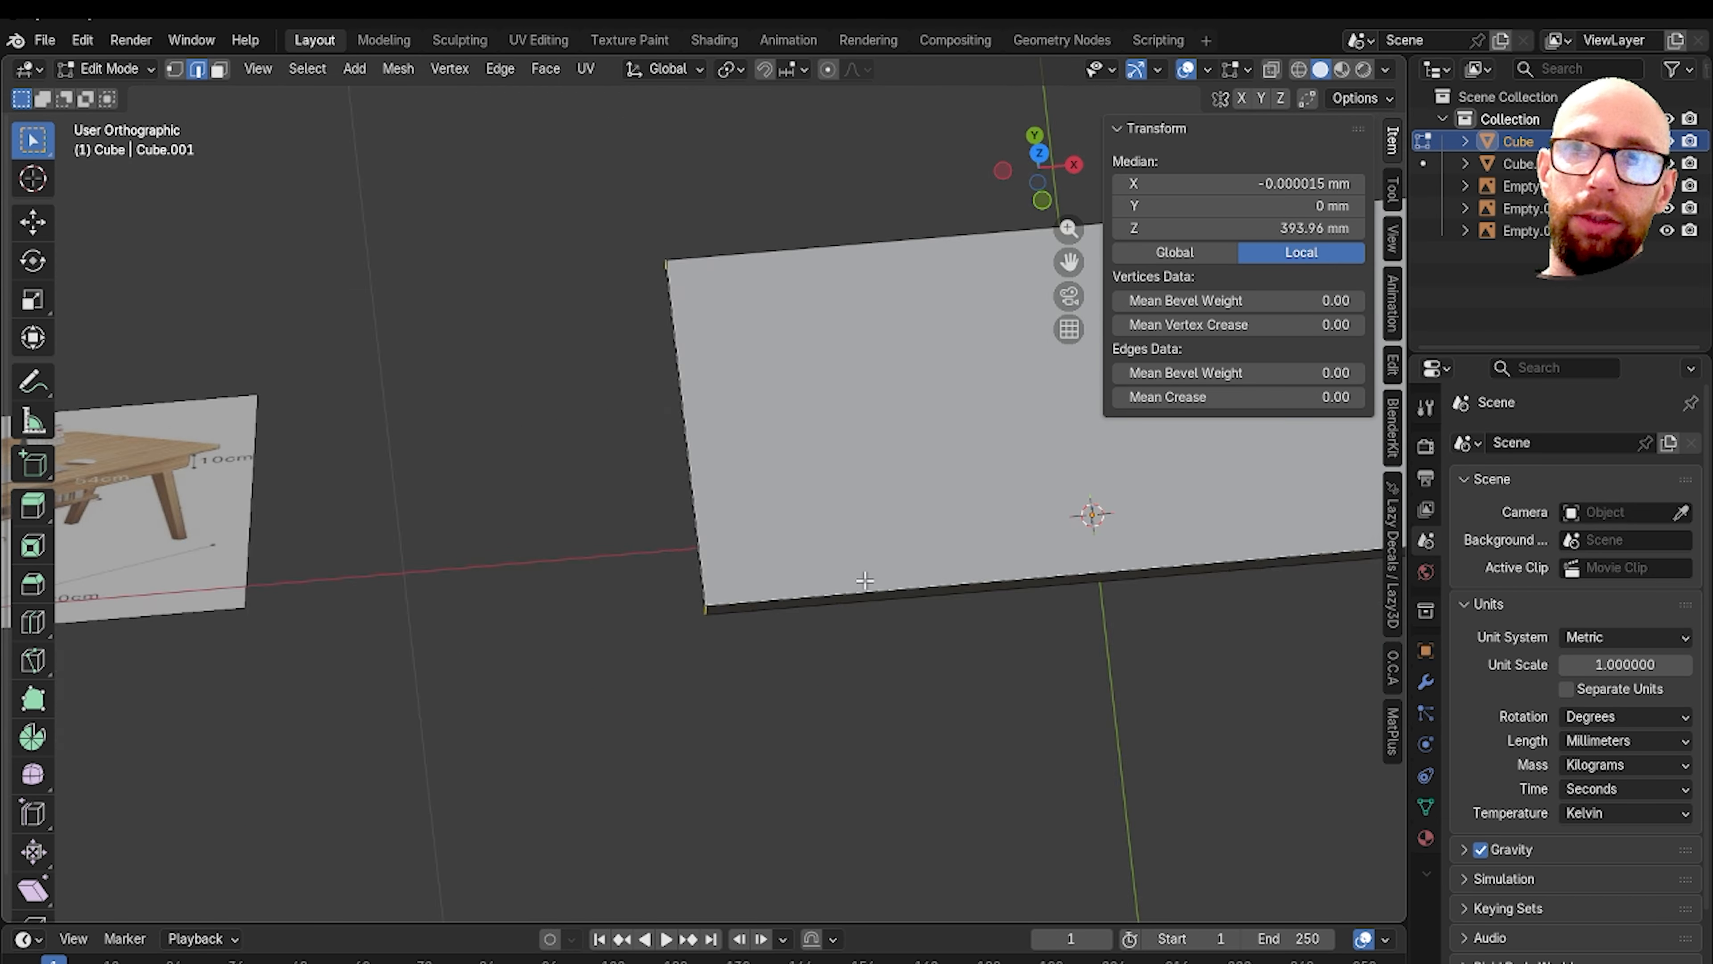
pyautogui.hotkey('ctrl', 'b')
pyautogui.click(838, 595)
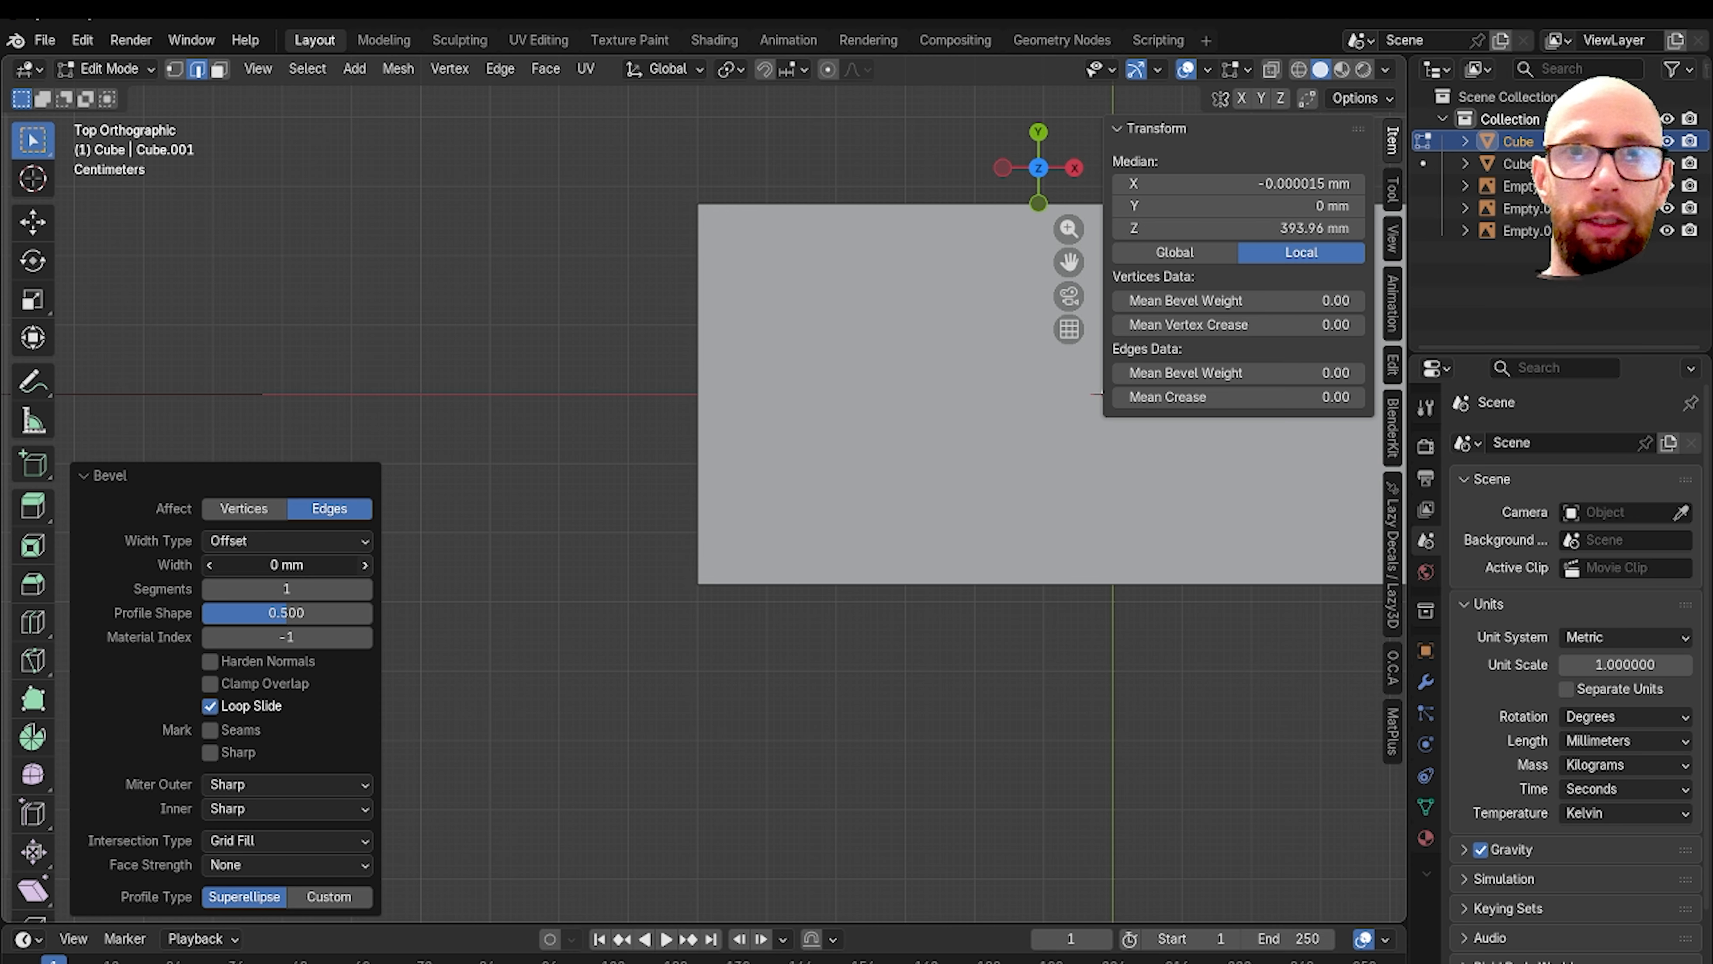
pyautogui.click(365, 565)
pyautogui.click(365, 565)
pyautogui.click(365, 565)
pyautogui.click(364, 564)
pyautogui.click(365, 564)
pyautogui.scroll(3, 839, 603)
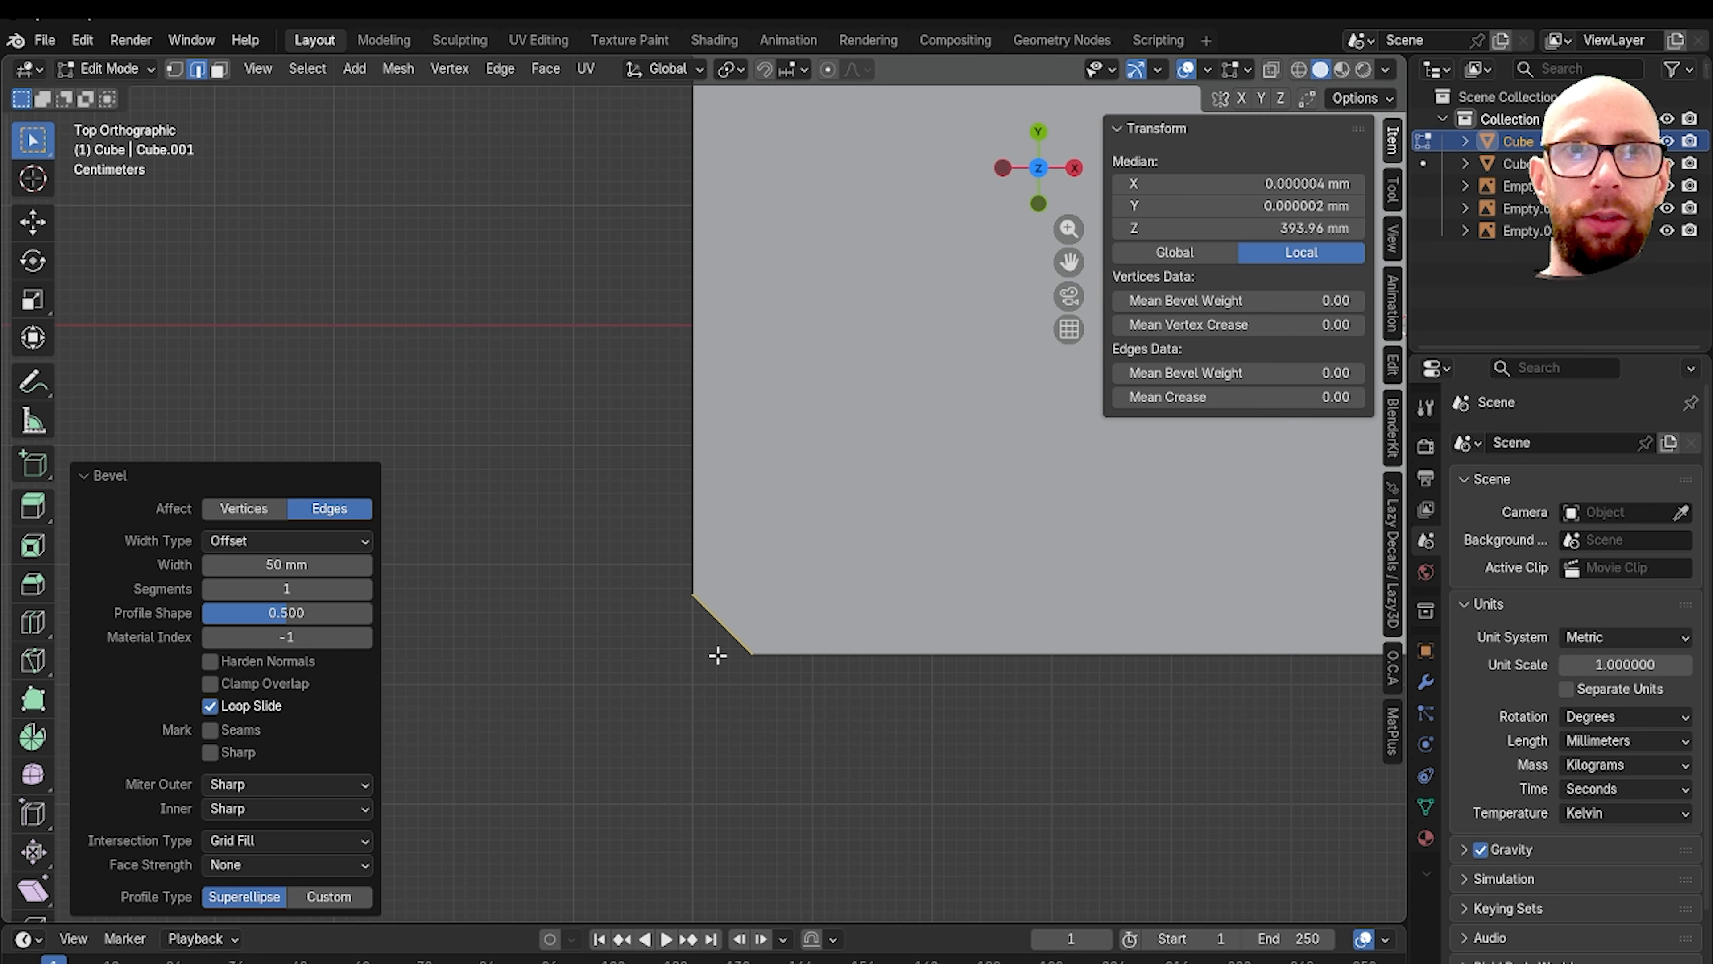
# Step: Set the corner bevel to two segments and a width of 40 mm, and deselect the corners
pyautogui.click(365, 589)
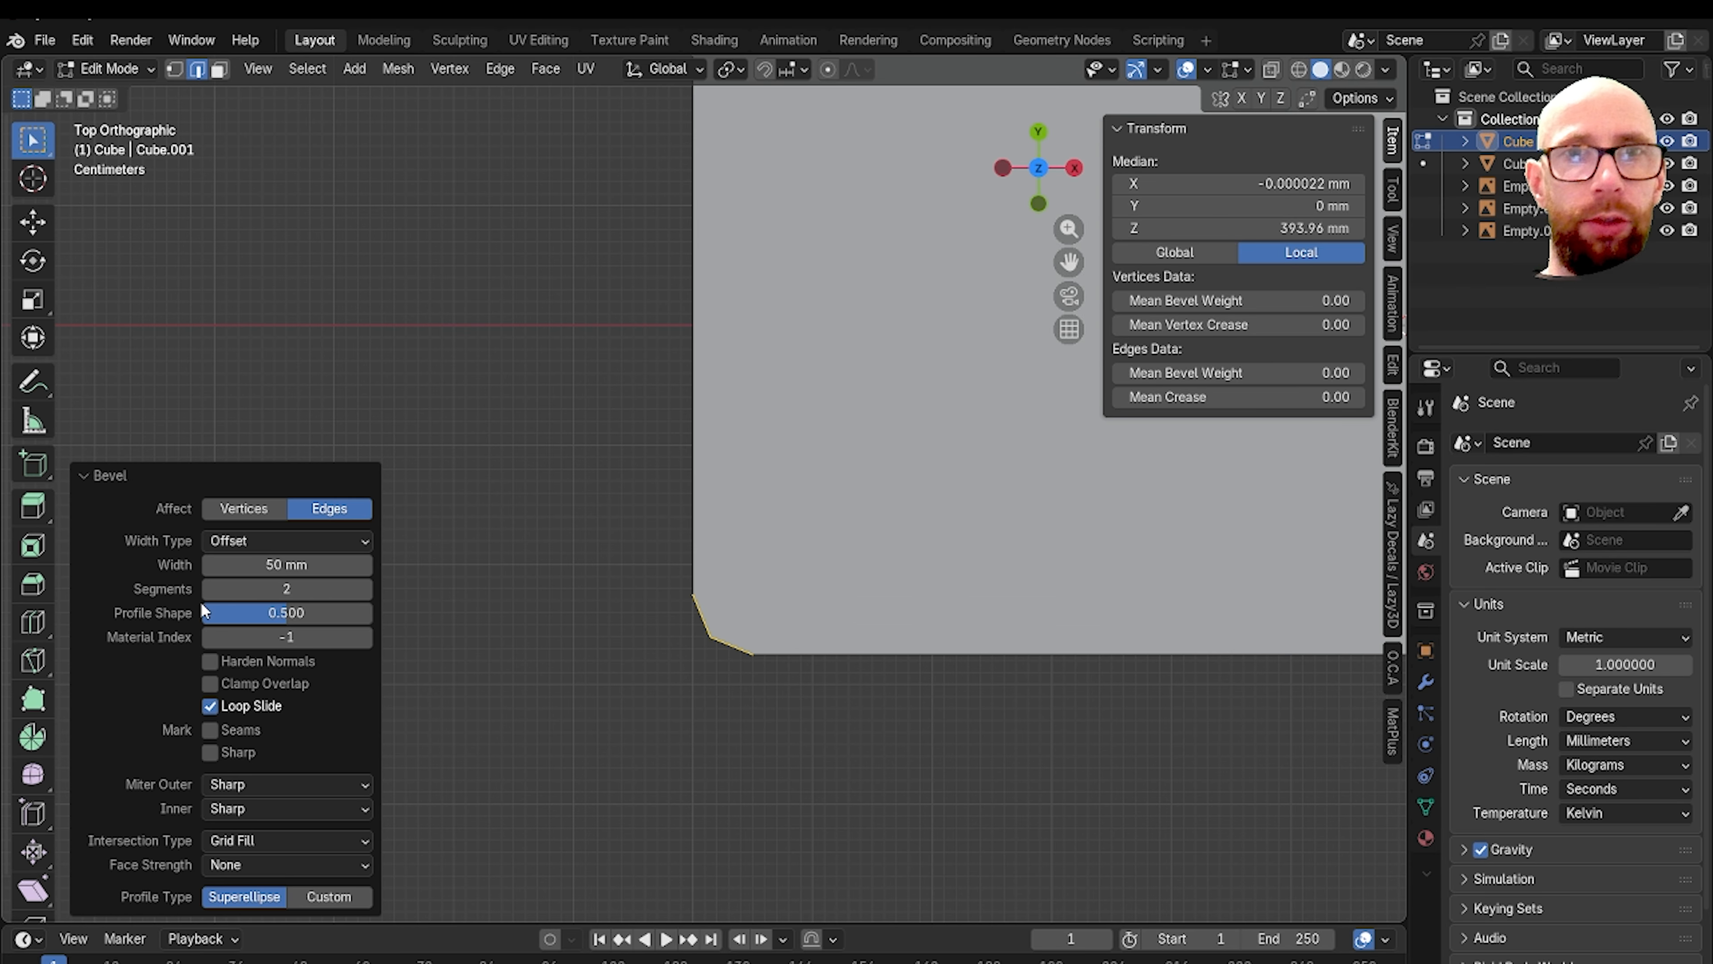
pyautogui.click(210, 564)
pyautogui.scroll(-3, 831, 646)
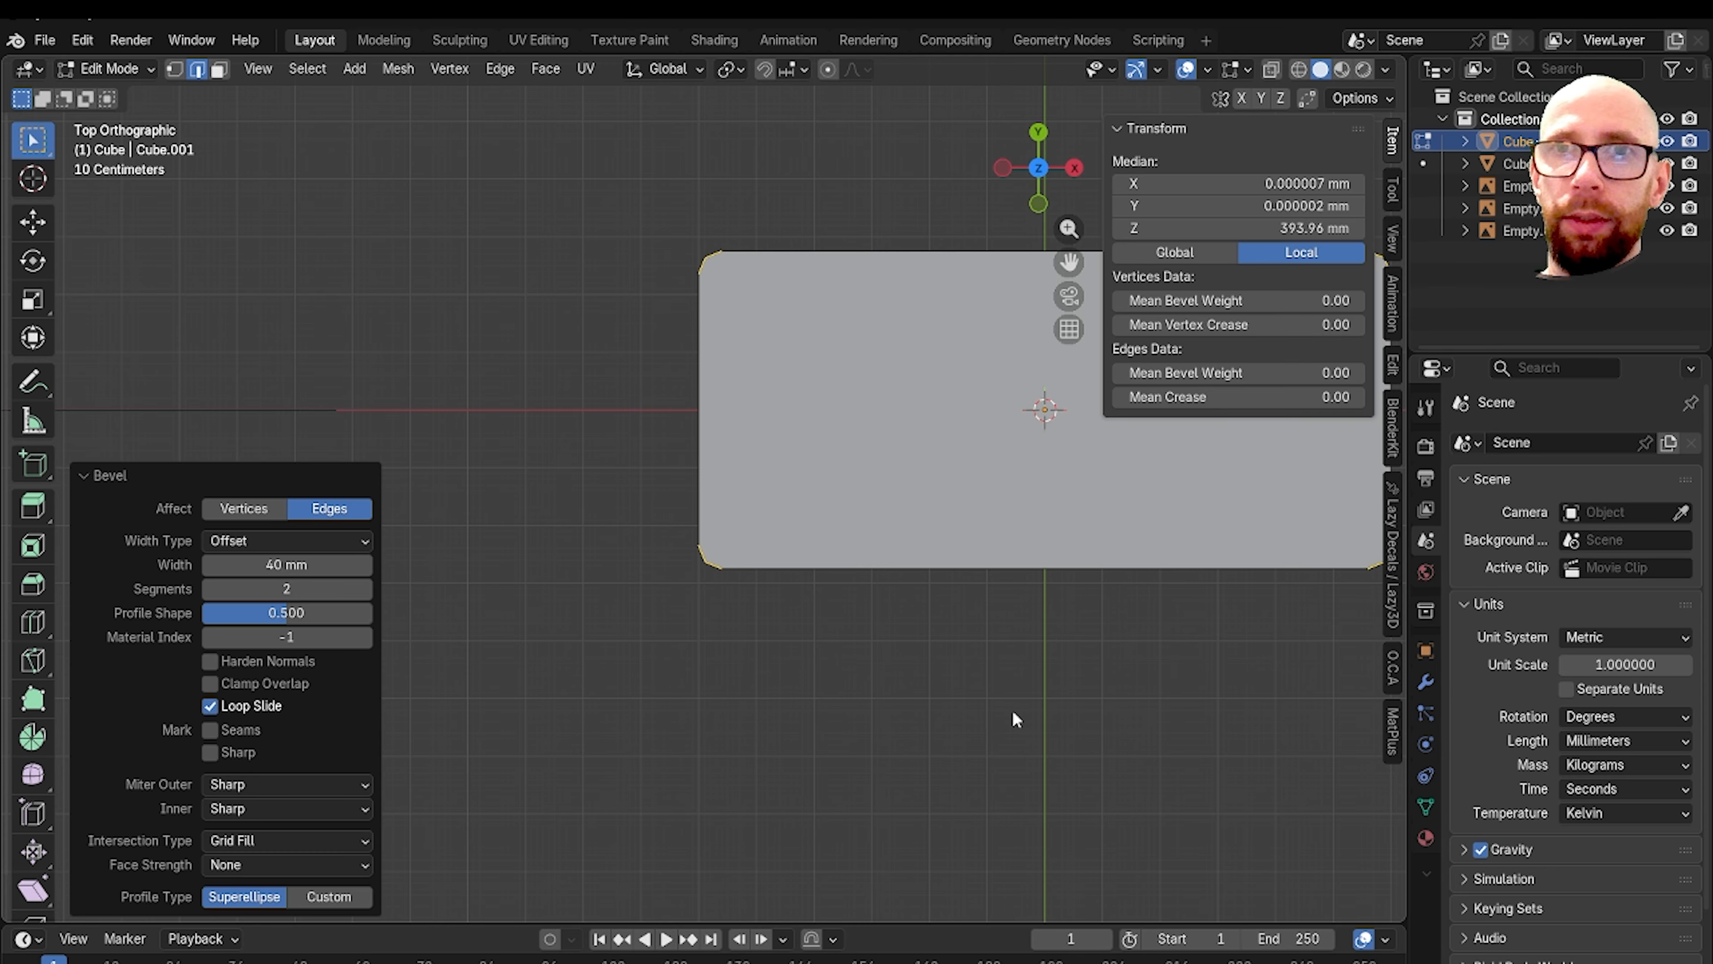
pyautogui.scroll(-2, 1012, 711)
pyautogui.keyDown('shift'); pyautogui.moveTo(992, 707); pyautogui.dragTo(862, 698, button='middle'); pyautogui.keyUp('shift')
pyautogui.moveTo(863, 695); pyautogui.dragTo(876, 659, button='middle')
pyautogui.click(759, 675)
# Step: Examine the tabletop's beveled corners from above and in perspective
pyautogui.scroll(2, 841, 661)
pyautogui.moveTo(758, 676)
pyautogui.keyDown('shift'); pyautogui.mouseDown(button='middle')
pyautogui.moveTo(841, 660)
pyautogui.moveTo(949, 550)
pyautogui.moveTo(844, 519)
pyautogui.moveTo(759, 657)
pyautogui.mouseUp(button='middle'); pyautogui.keyUp('shift')
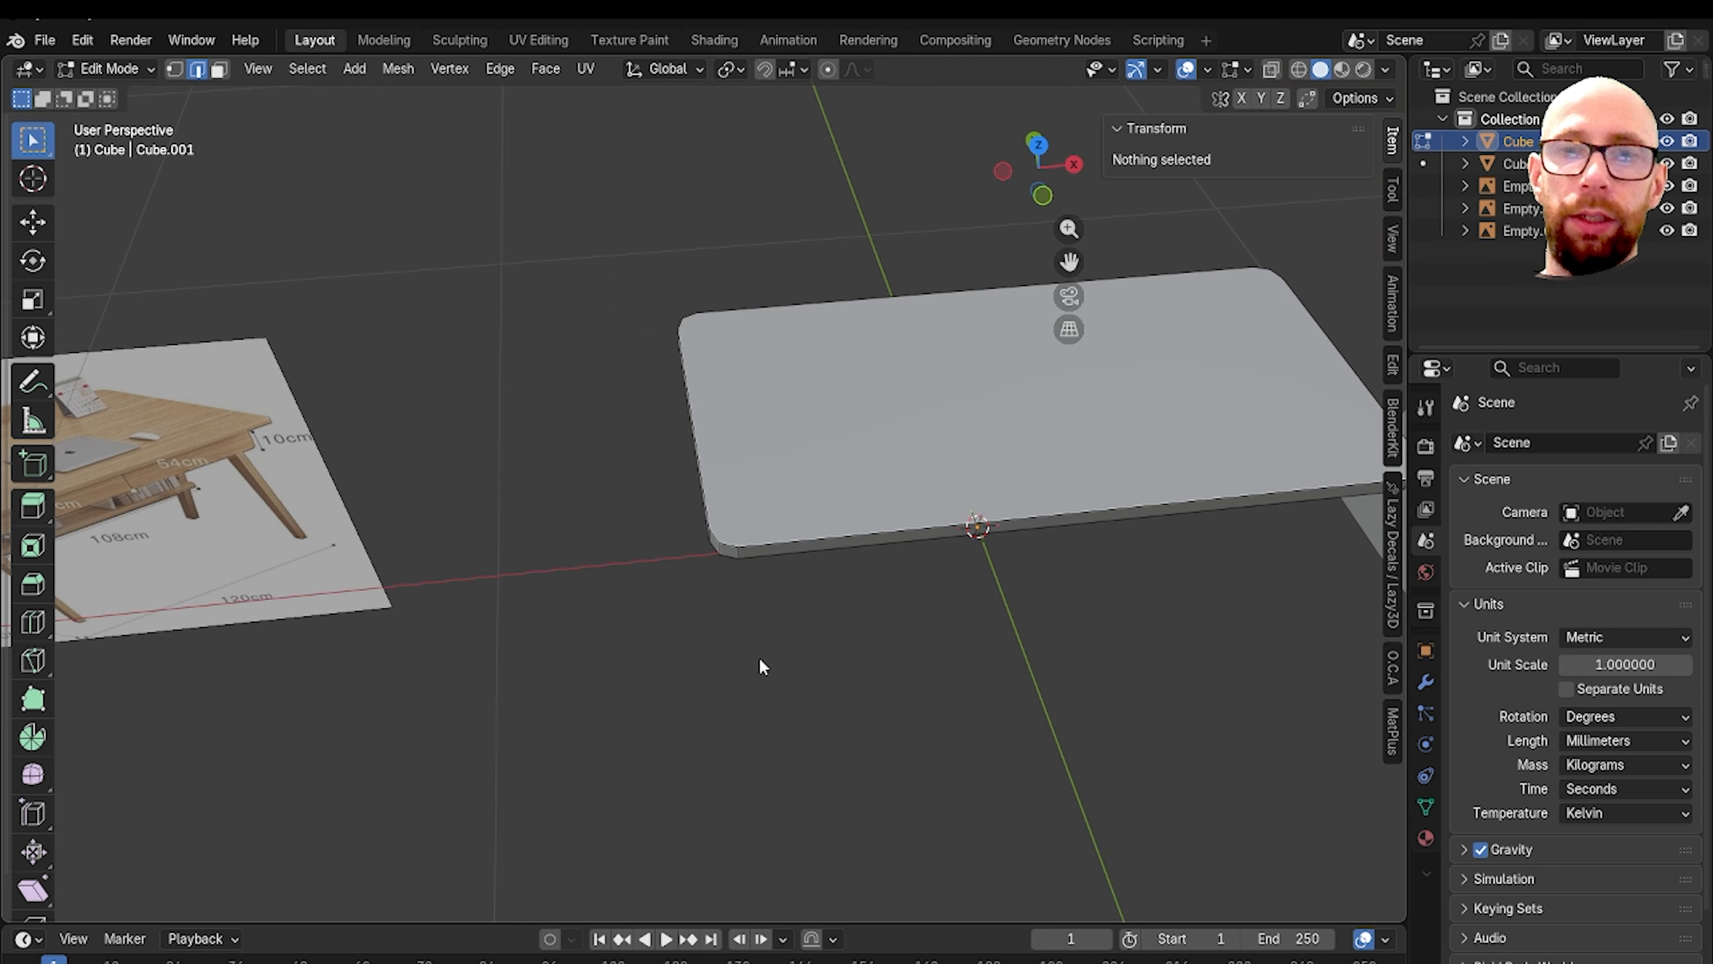
pyautogui.press('`')
pyautogui.click(757, 532)
pyautogui.press('`')
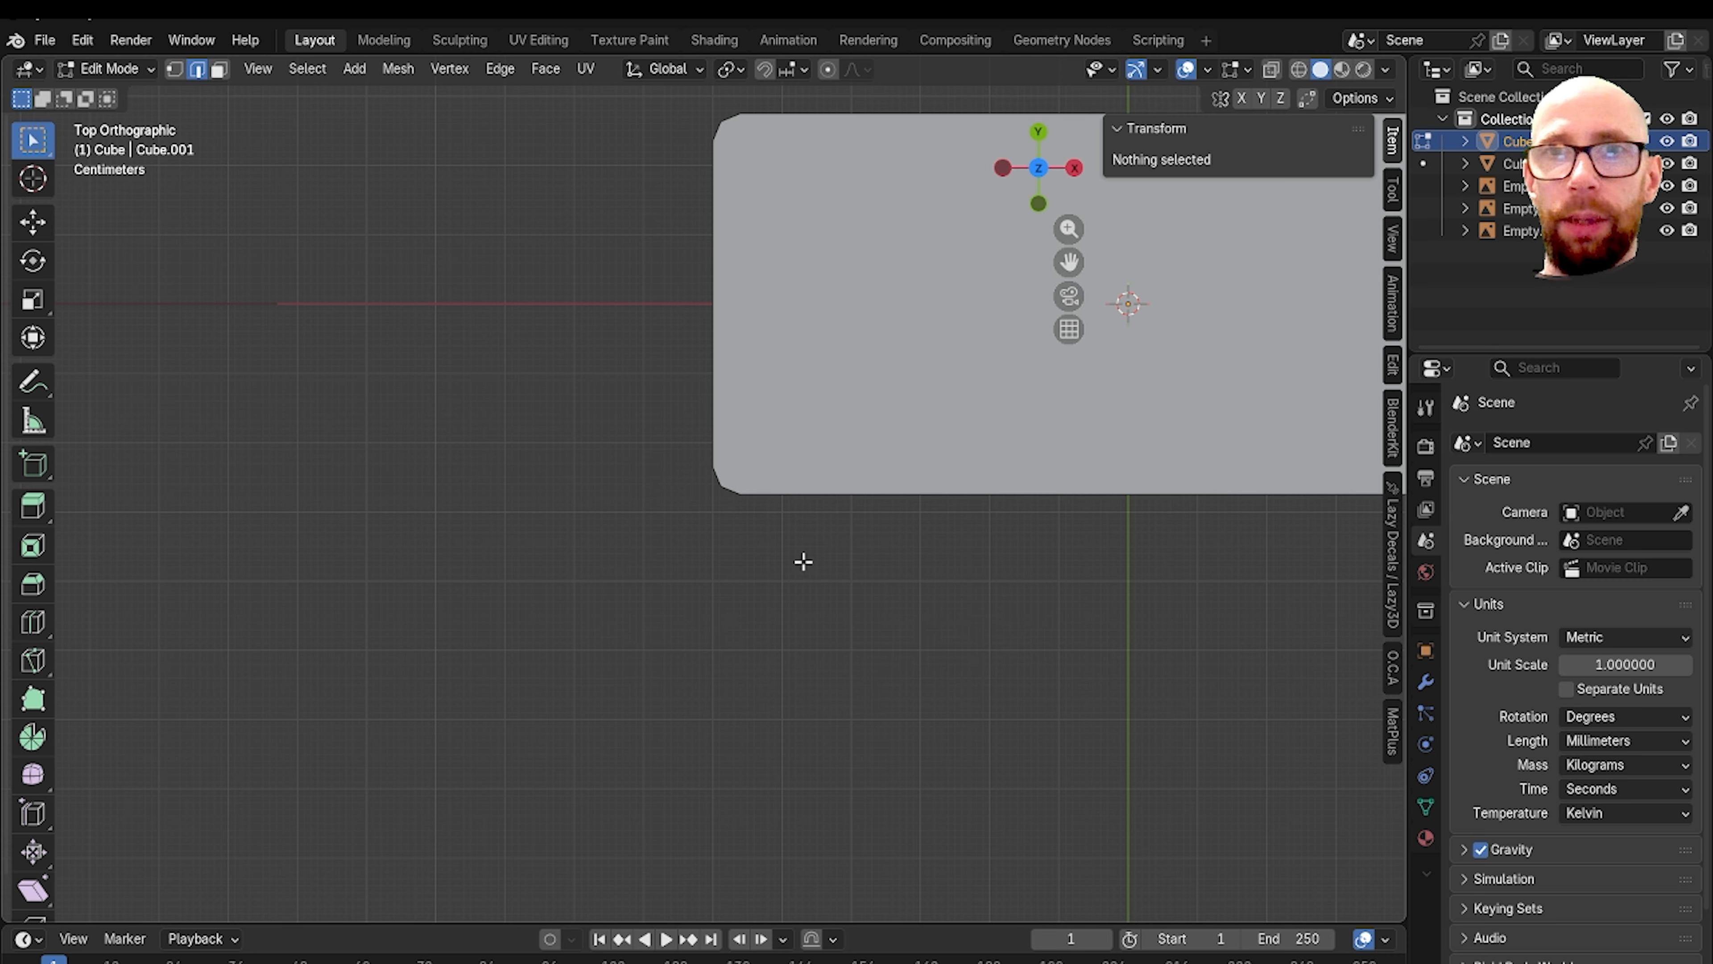
pyautogui.keyDown('shift'); pyautogui.moveTo(814, 577); pyautogui.dragTo(778, 642, button='middle'); pyautogui.keyUp('shift')
pyautogui.moveTo(1047, 524); pyautogui.dragTo(1028, 417, button='middle')
pyautogui.press('n')
pyautogui.scroll(-2, 918, 429)
pyautogui.keyDown('shift'); pyautogui.moveTo(806, 419); pyautogui.dragTo(1136, 485, button='middle'); pyautogui.keyUp('shift')
pyautogui.scroll(3, 827, 498)
pyautogui.keyDown('shift'); pyautogui.moveTo(801, 502); pyautogui.dragTo(883, 565, button='middle'); pyautogui.keyUp('shift')
# Step: Inspect the individual vertices of one beveled corner and the large top face in vertex select mode
pyautogui.click(706, 586)
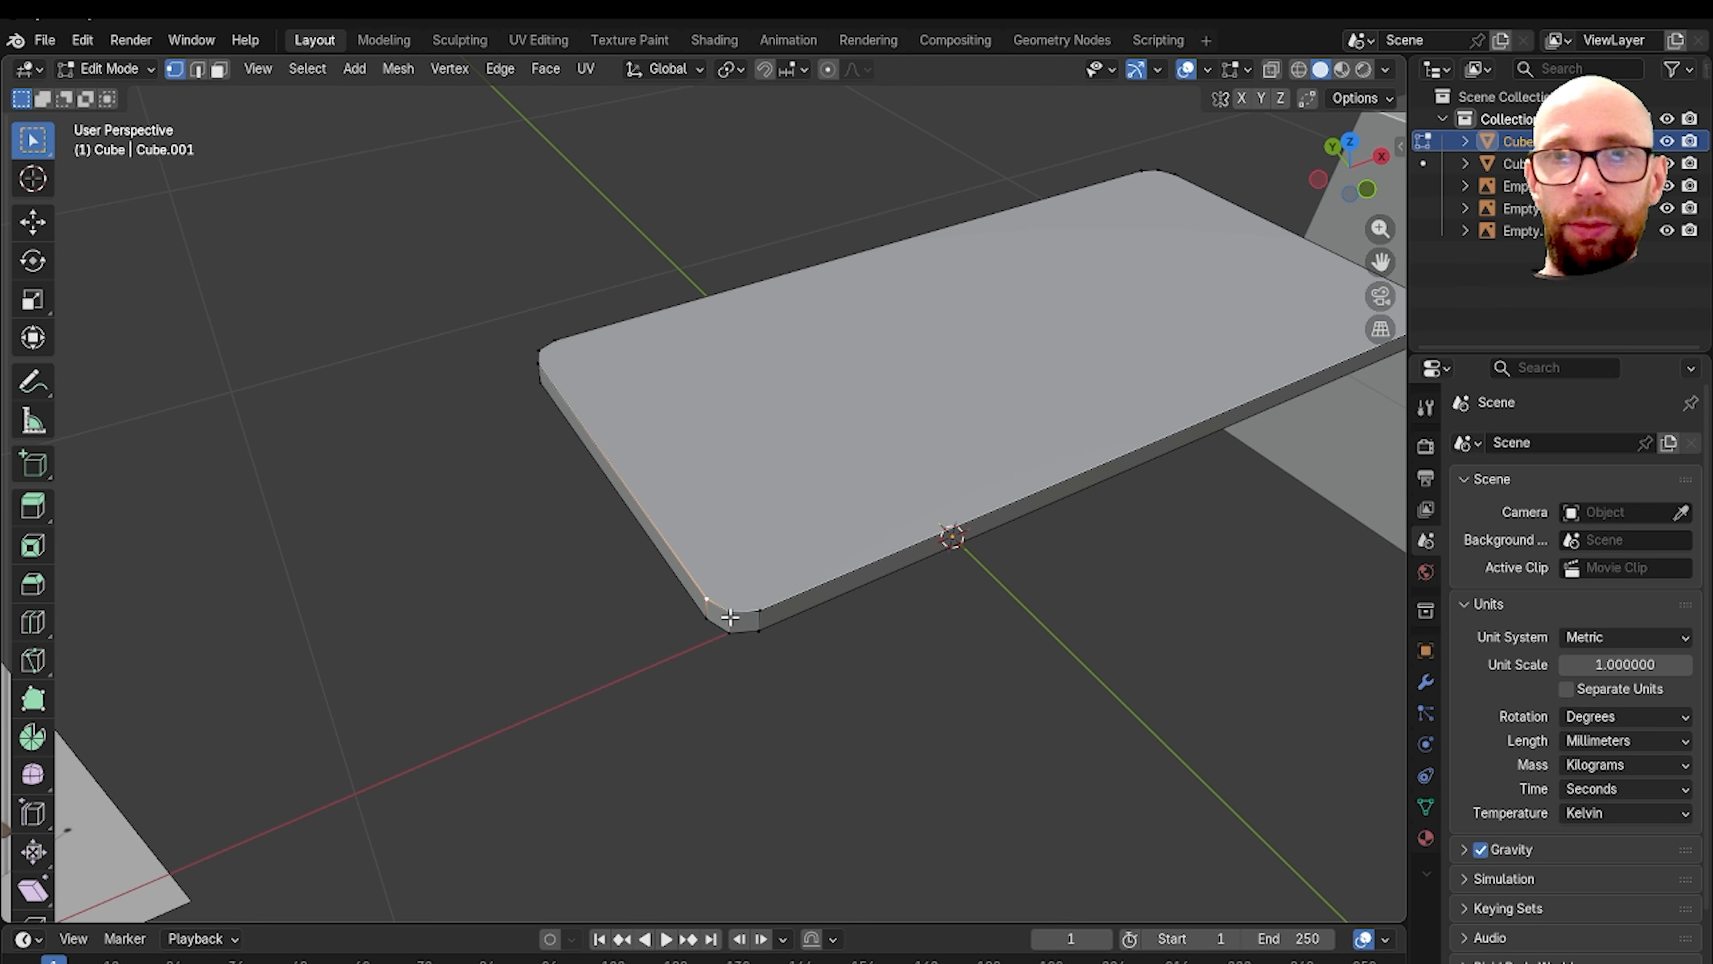
pyautogui.click(732, 610)
pyautogui.click(815, 567)
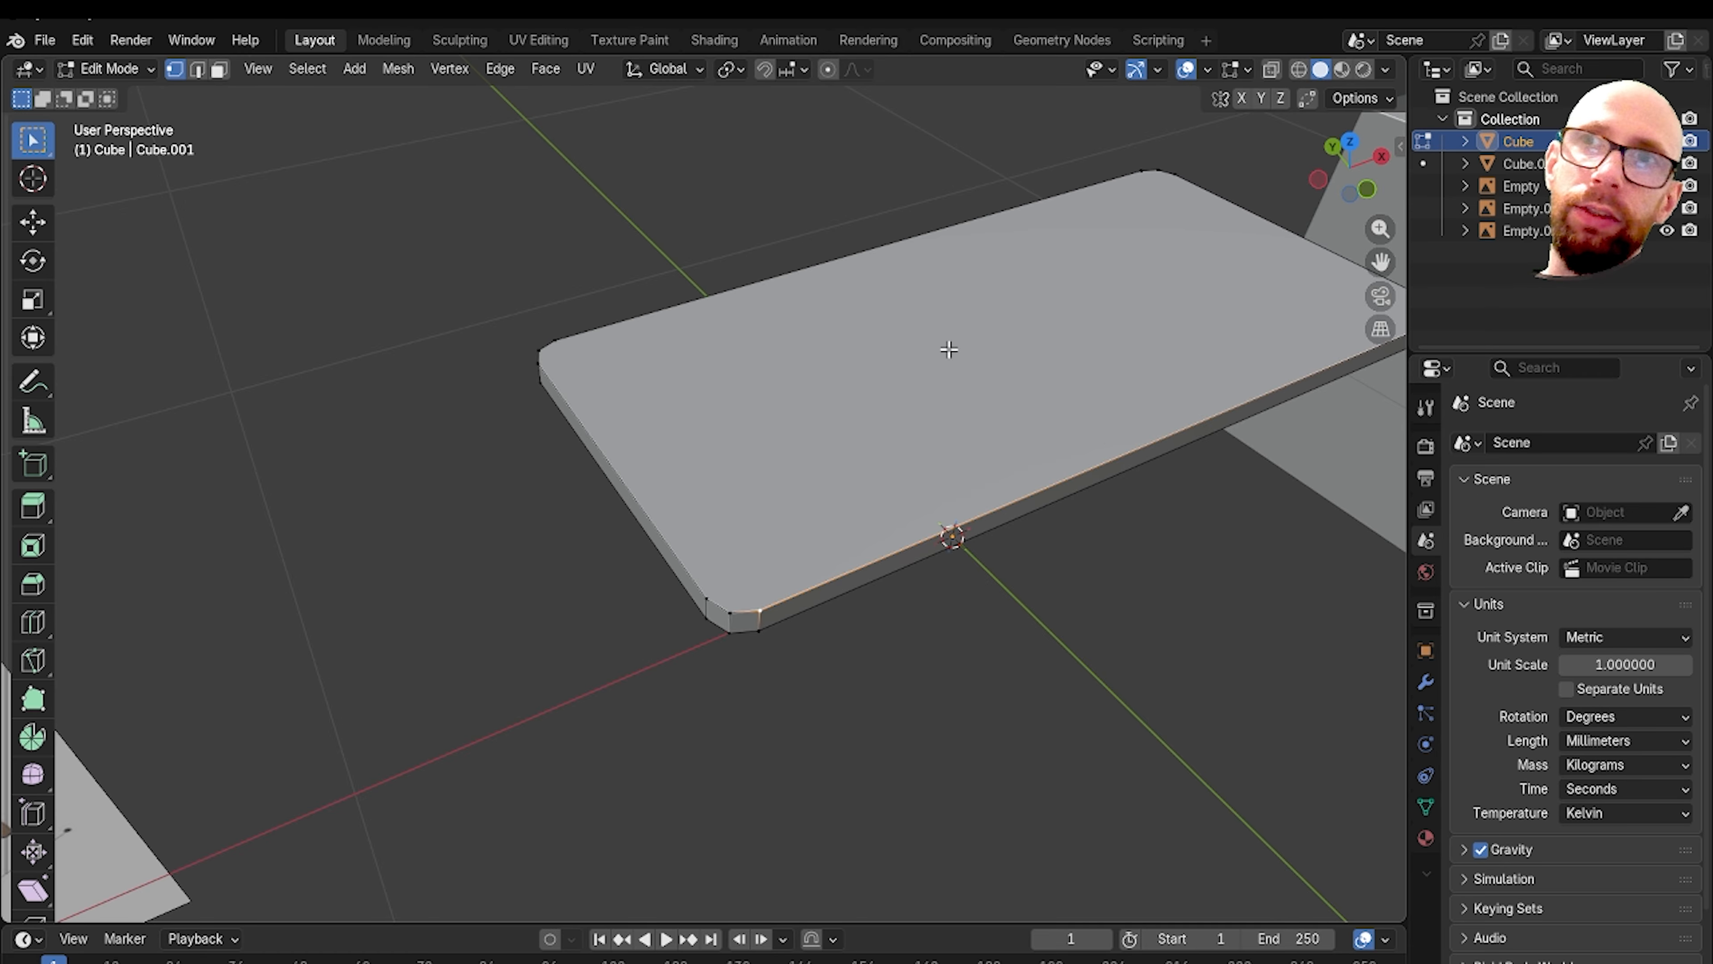
pyautogui.moveTo(949, 348); pyautogui.dragTo(909, 404, button='middle')
pyautogui.moveTo(771, 353); pyautogui.dragTo(736, 374, button='middle')
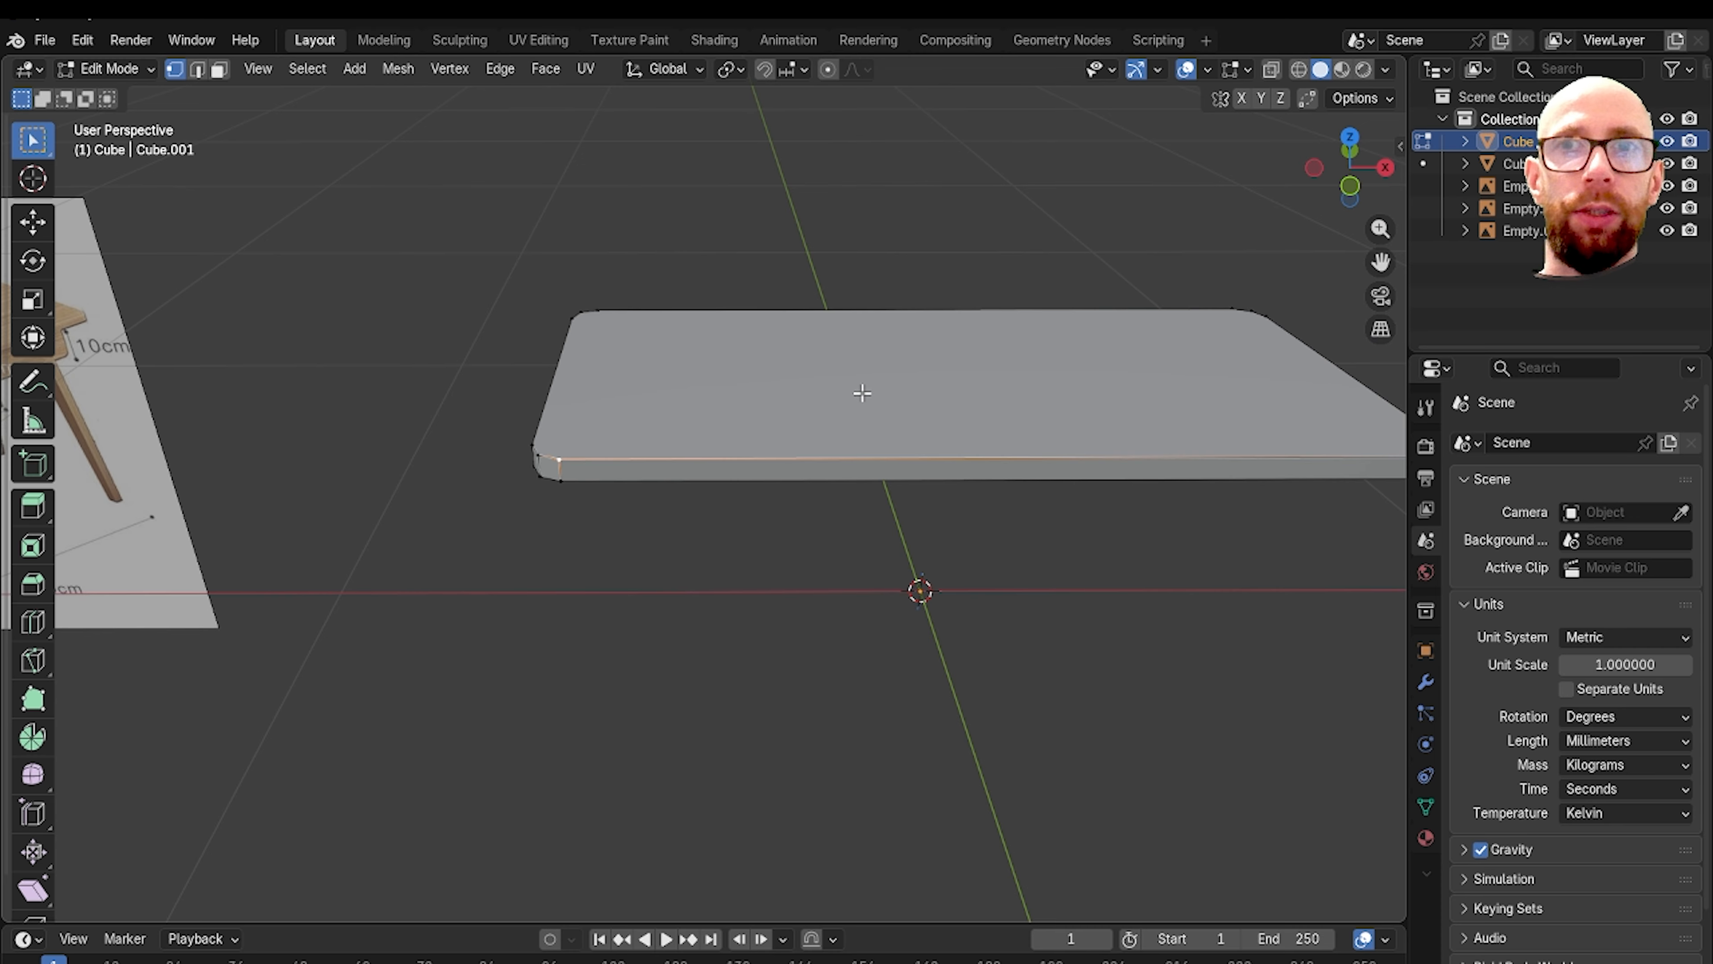
pyautogui.moveTo(801, 437); pyautogui.dragTo(863, 473, button='middle')
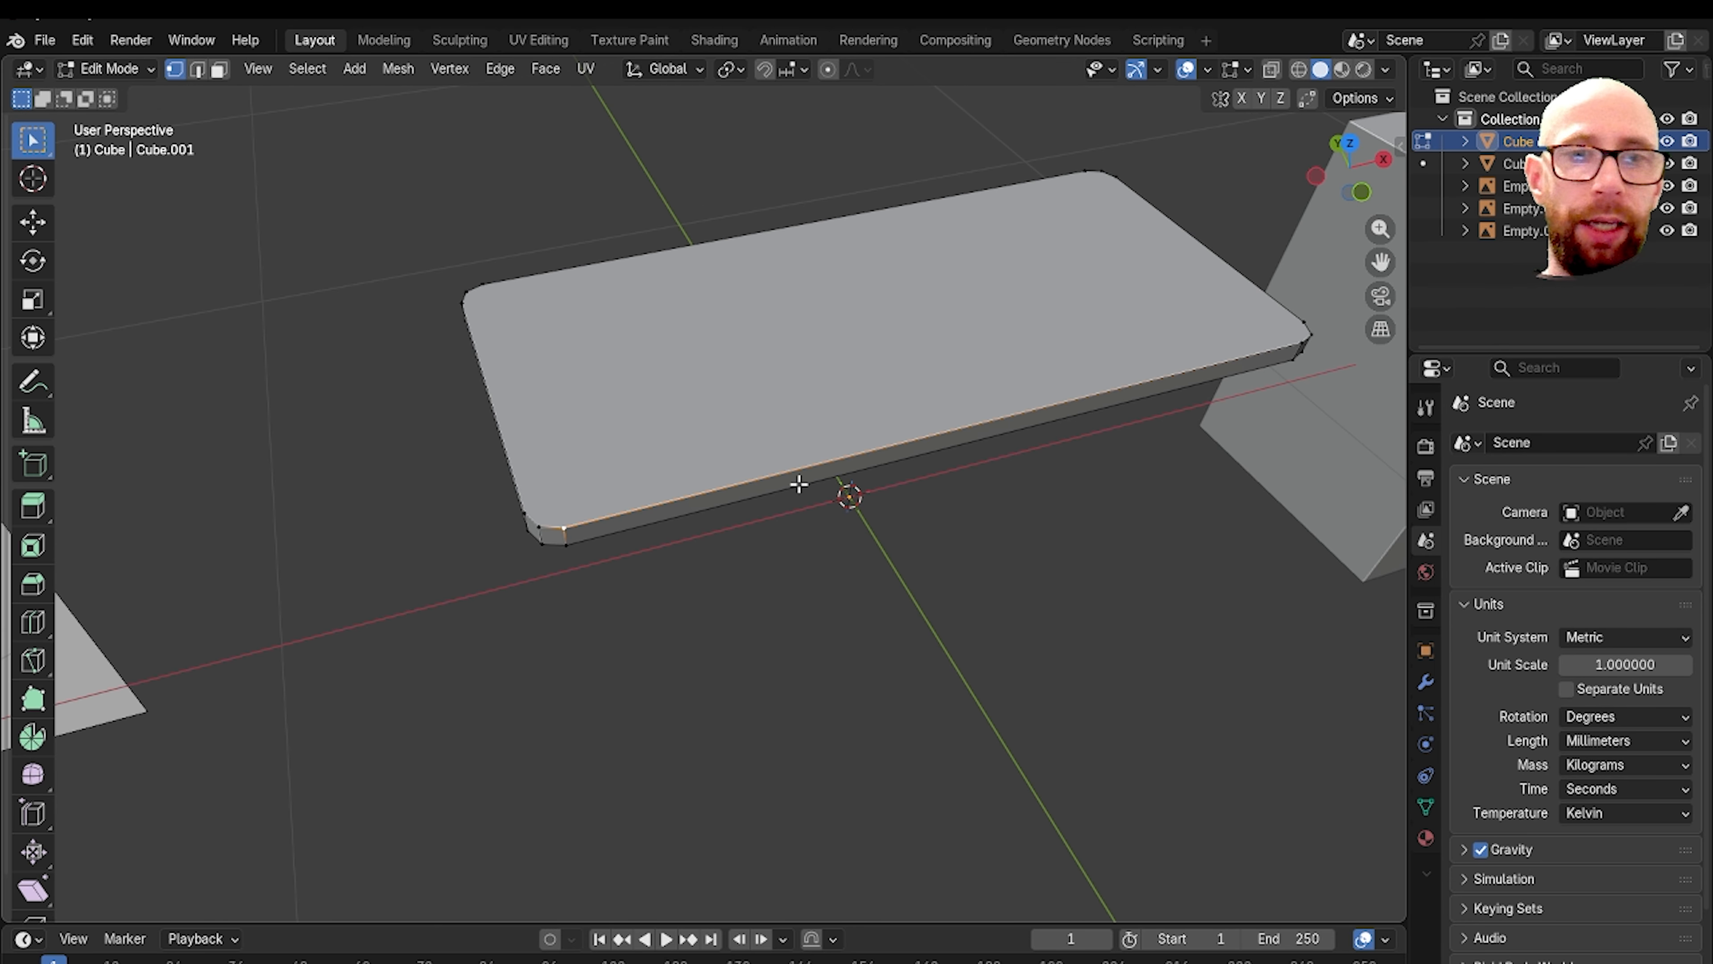
pyautogui.press('`')
pyautogui.click(793, 416)
pyautogui.moveTo(738, 524); pyautogui.dragTo(661, 475, button='middle')
# Step: In top view, connect the front corner vertices on the two short ends with an edge along the tabletop's length
pyautogui.press('`')
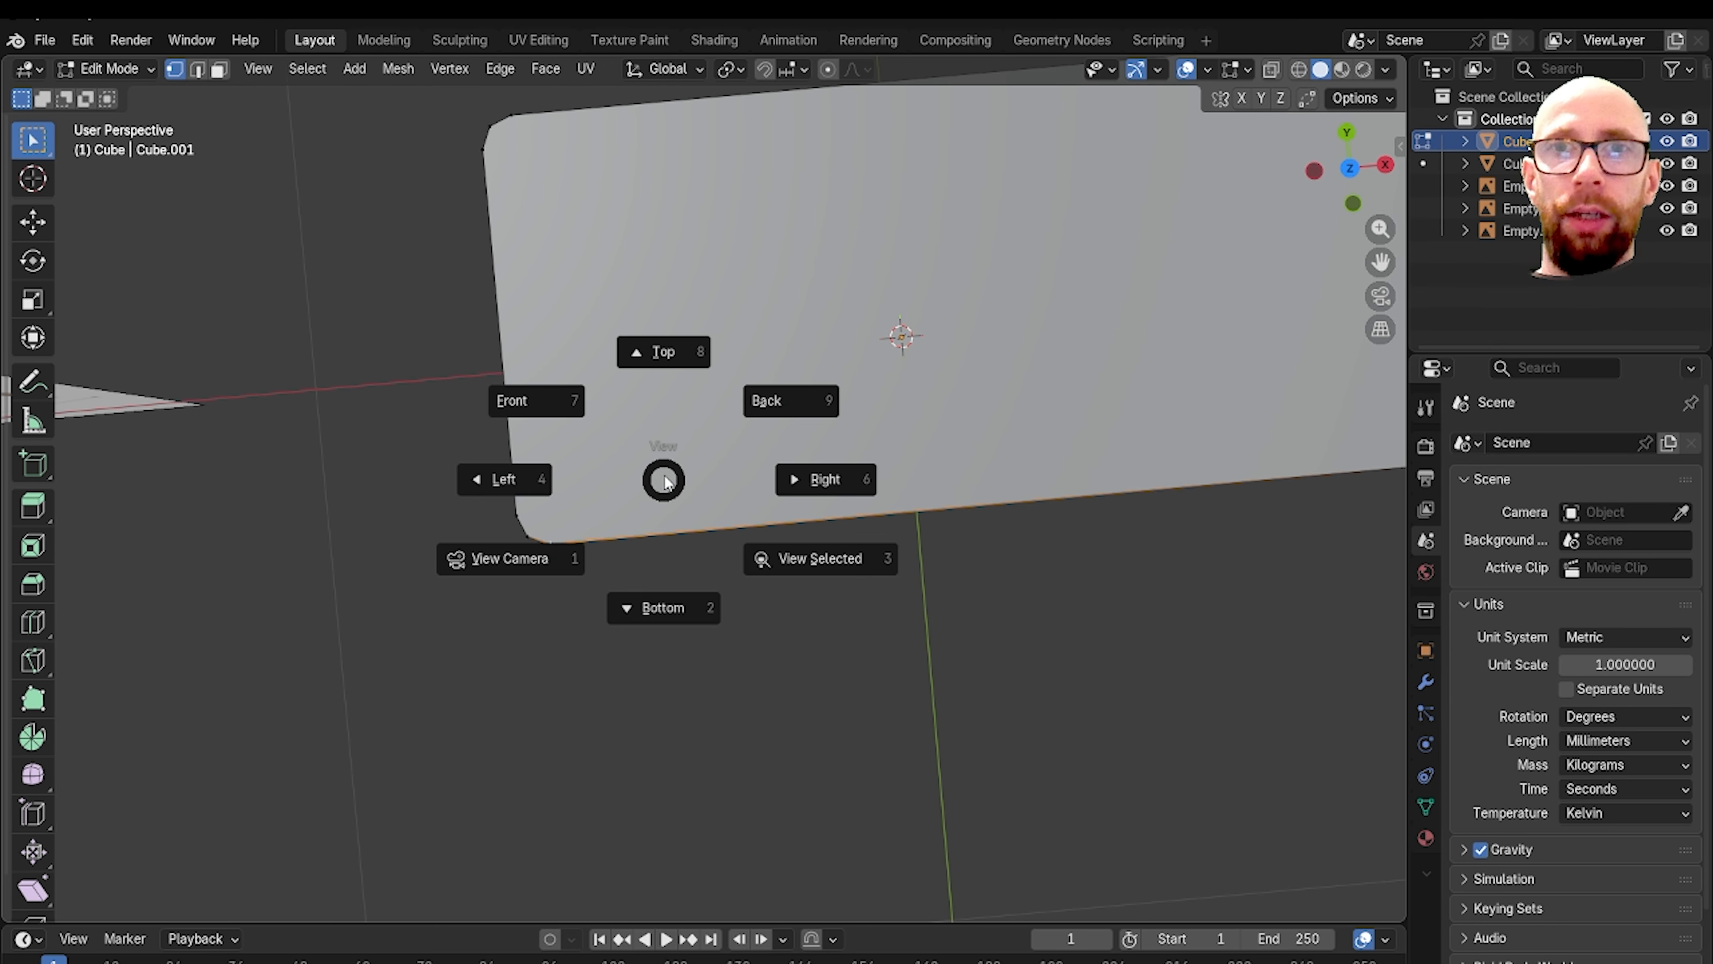
pyautogui.click(658, 429)
pyautogui.click(531, 494)
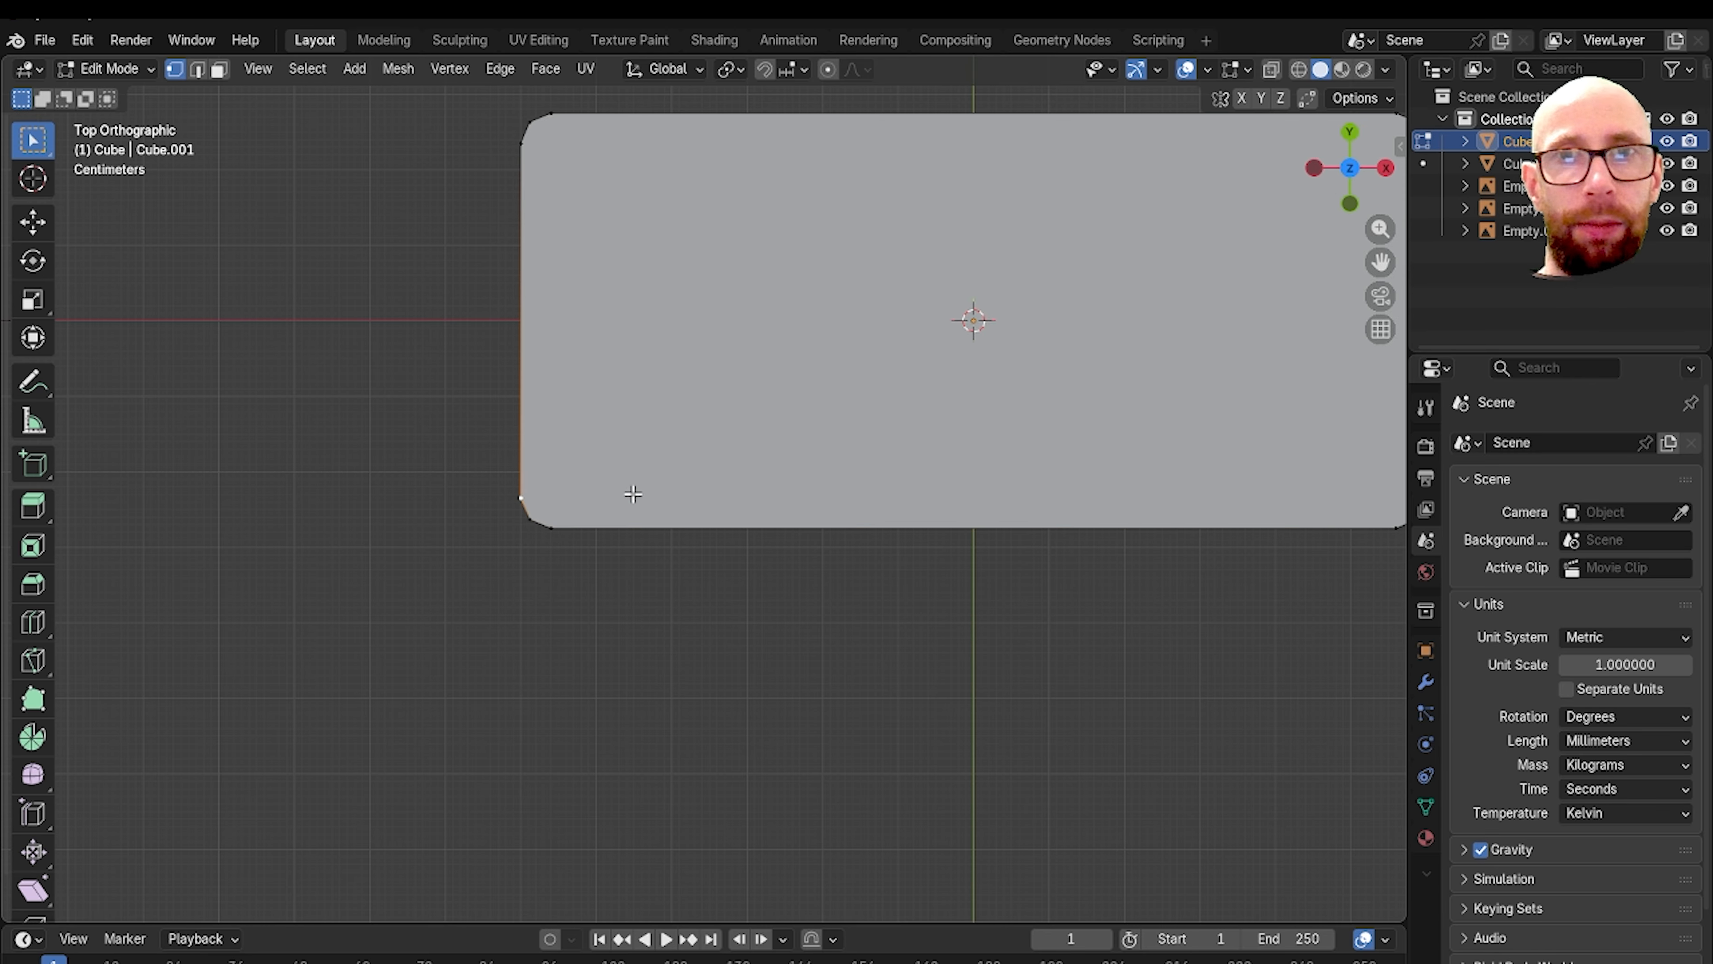
pyautogui.scroll(-2, 565, 491)
pyautogui.keyDown('shift'); pyautogui.moveTo(823, 467); pyautogui.dragTo(722, 467, button='middle'); pyautogui.keyUp('shift')
pyautogui.scroll(2, 493, 465)
pyautogui.keyDown('shift'); pyautogui.click(936, 496); pyautogui.keyUp('shift')
pyautogui.scroll(-3, 930, 493)
pyautogui.scroll(2, 722, 467)
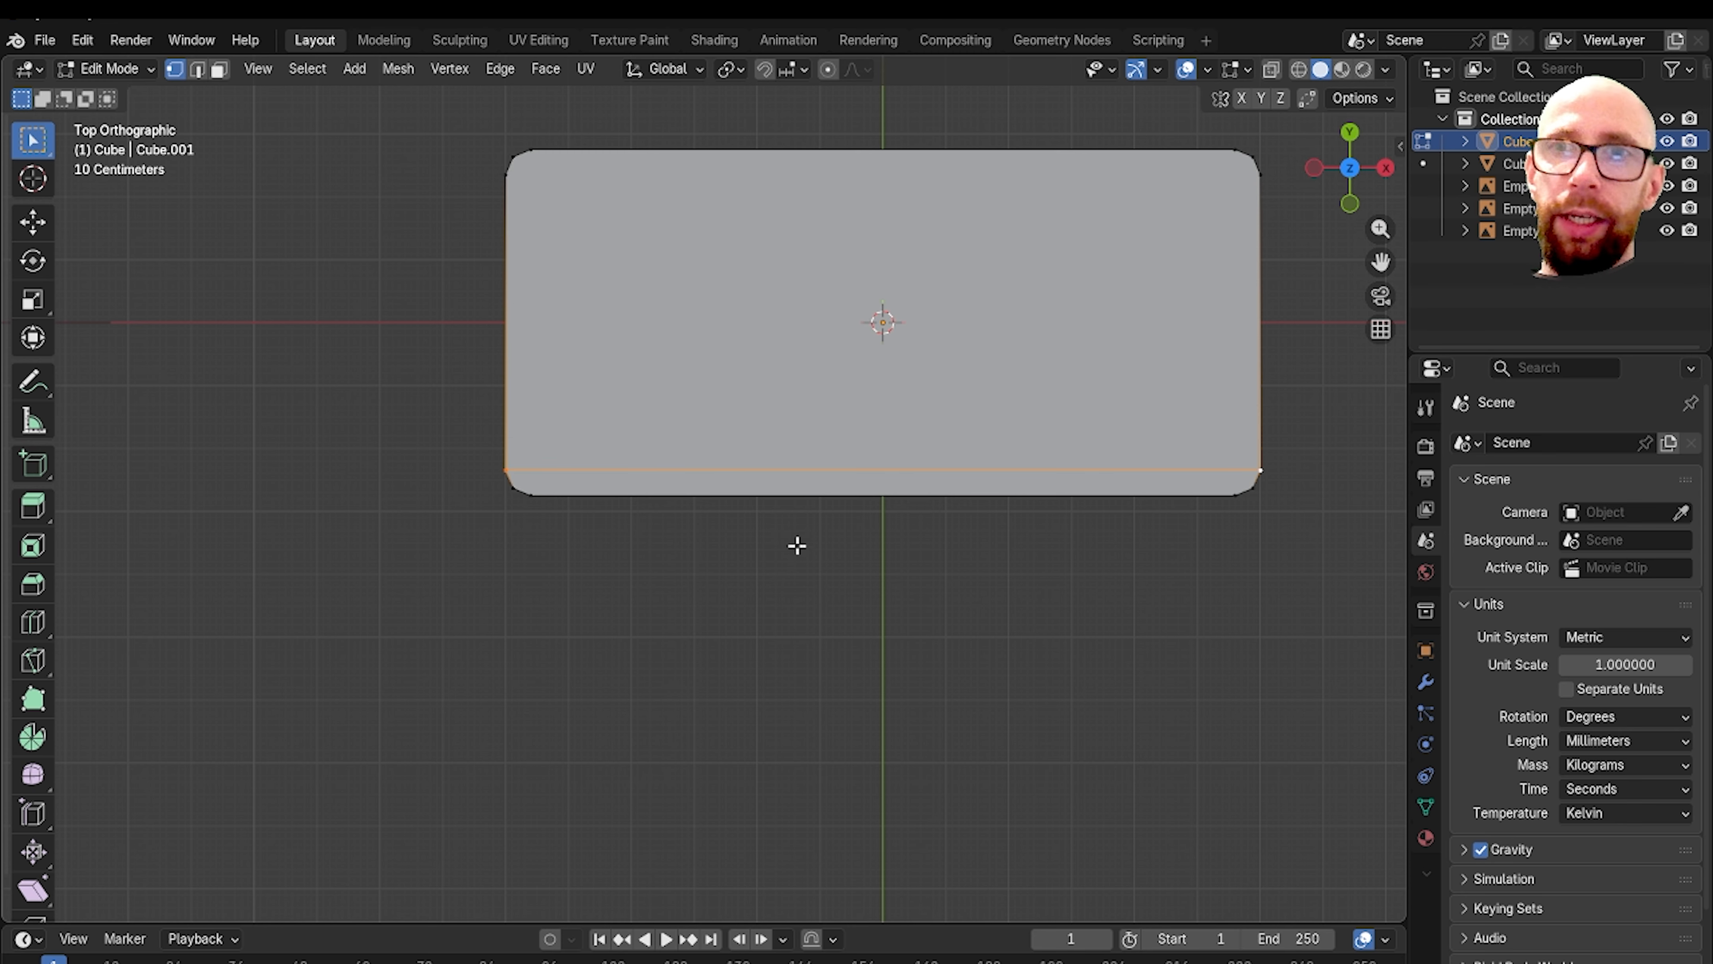
pyautogui.scroll(4, 659, 514)
pyautogui.keyDown('shift'); pyautogui.moveTo(432, 475); pyautogui.dragTo(721, 521, button='middle'); pyautogui.keyUp('shift')
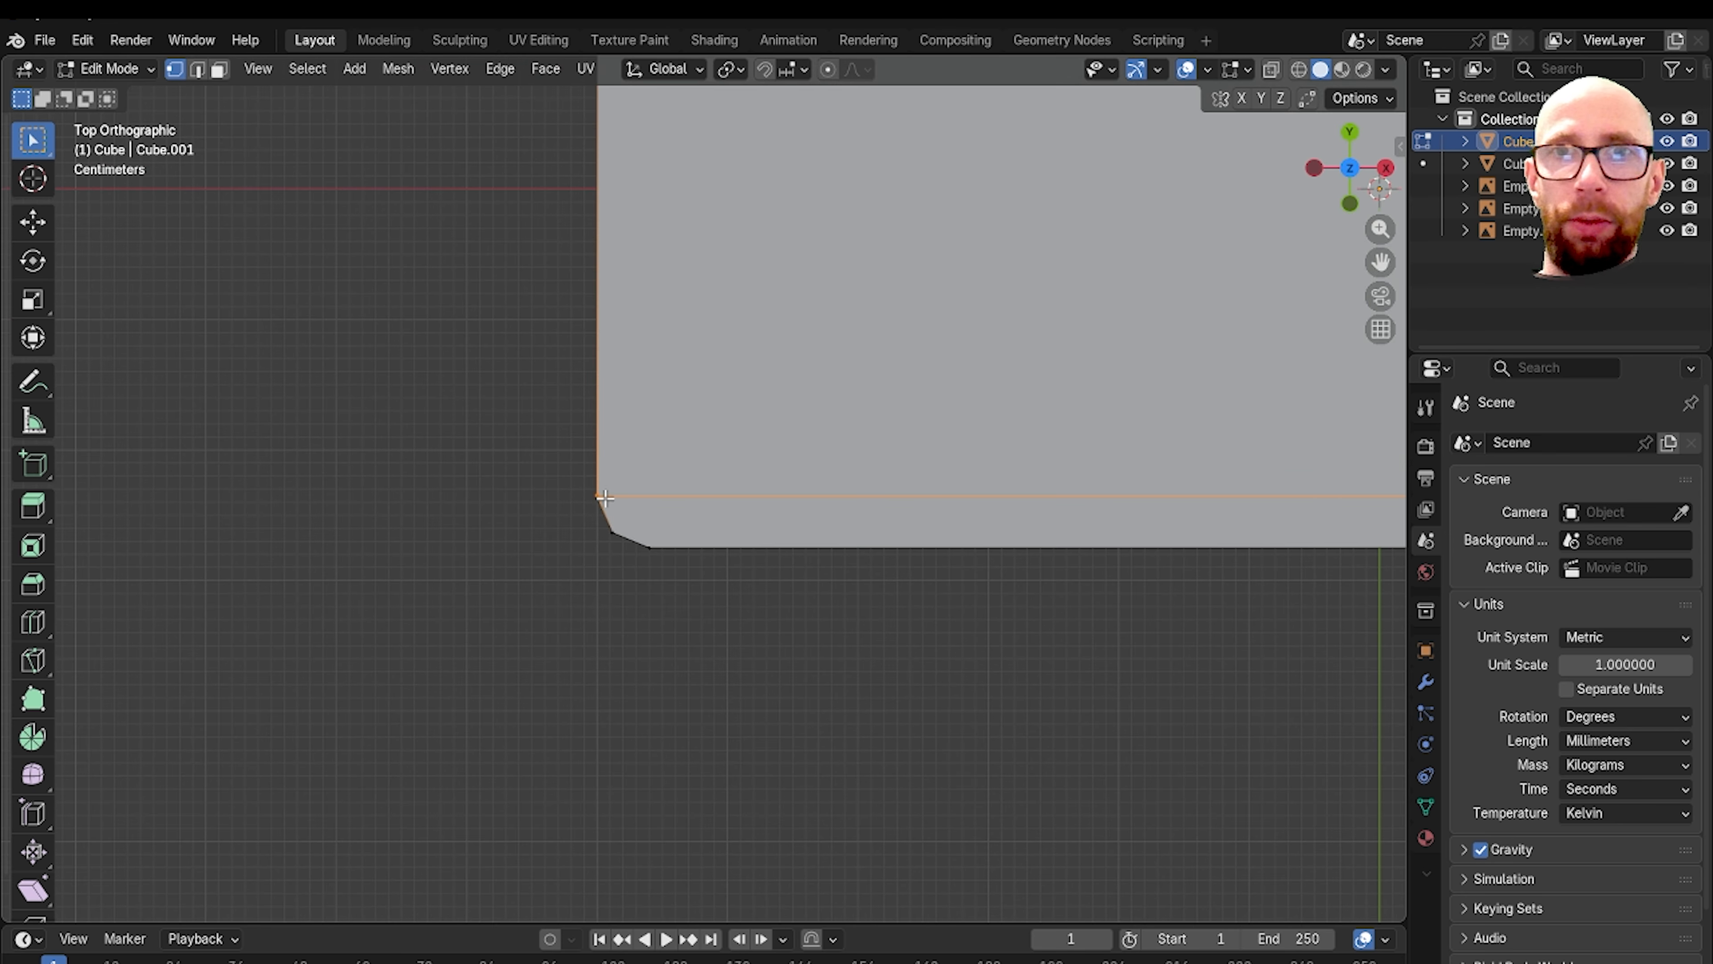
# Step: Connect the back corner vertices on the two short ends with an edge along the tabletop's length
pyautogui.scroll(-3, 596, 499)
pyautogui.keyDown('shift'); pyautogui.moveTo(1220, 508); pyautogui.dragTo(903, 521, button='middle'); pyautogui.keyUp('shift')
pyautogui.keyDown('shift'); pyautogui.moveTo(357, 391); pyautogui.dragTo(700, 491, button='middle'); pyautogui.keyUp('shift')
pyautogui.click(631, 332)
pyautogui.scroll(-2, 637, 334)
pyautogui.keyDown('shift'); pyautogui.moveTo(1069, 391); pyautogui.dragTo(785, 407, button='middle'); pyautogui.keyUp('shift')
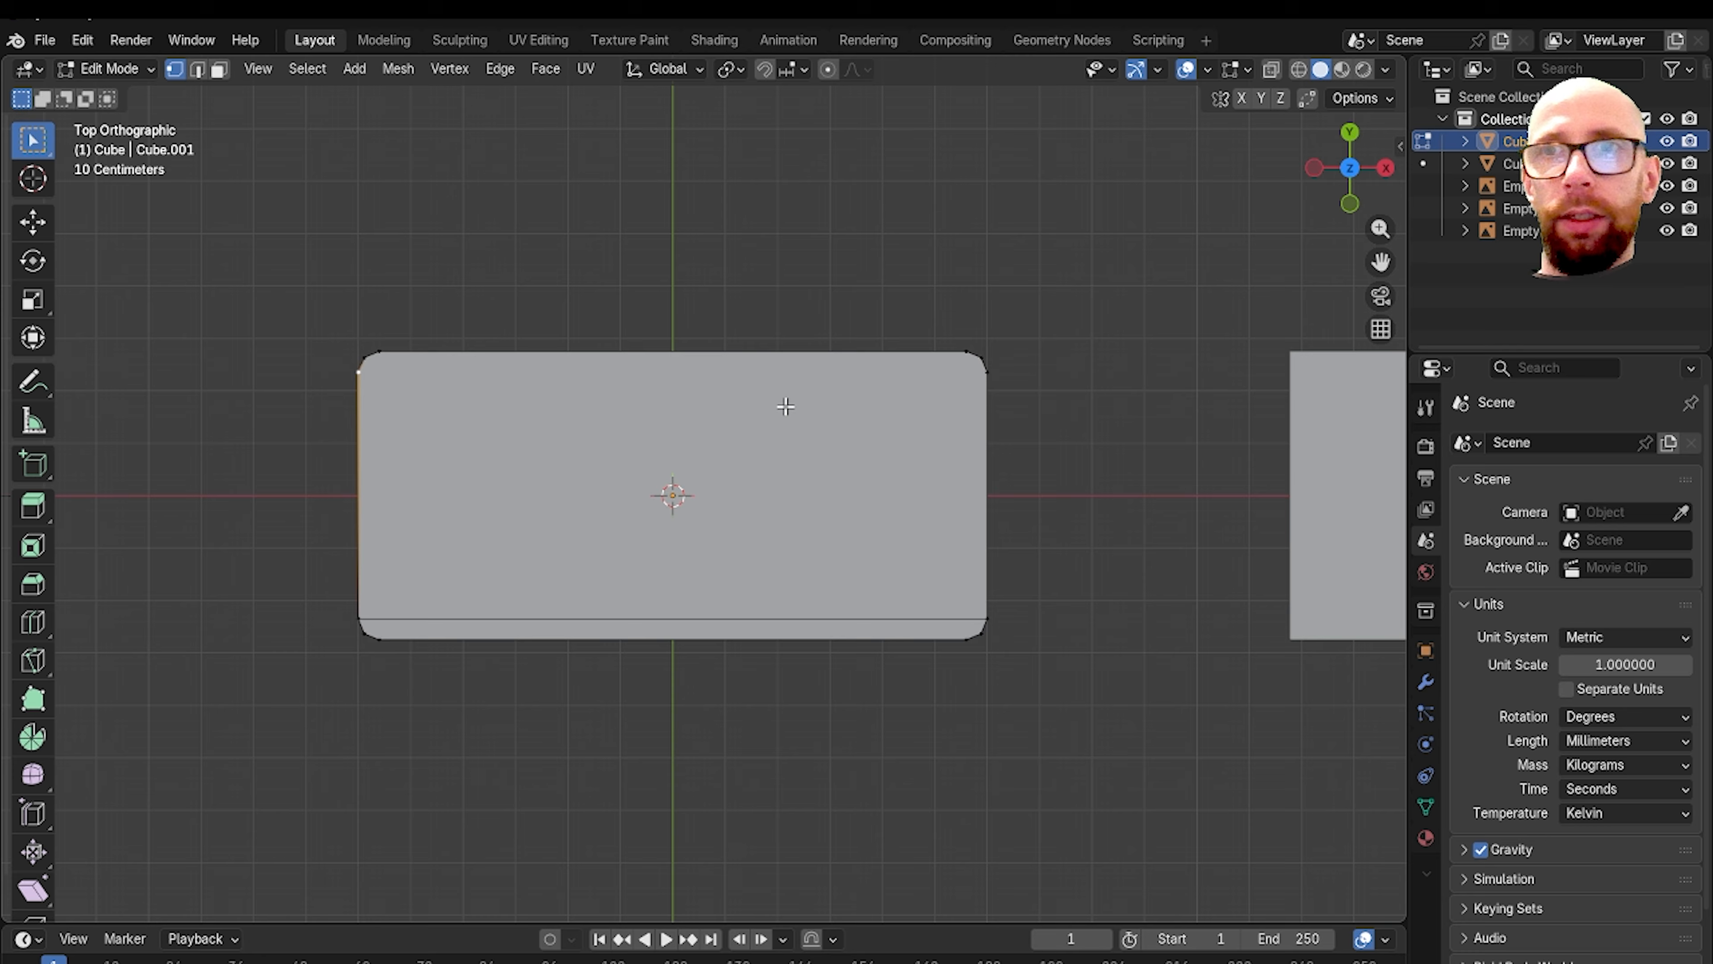
pyautogui.keyDown('shift'); pyautogui.click(991, 379); pyautogui.keyUp('shift')
pyautogui.keyDown('shift'); pyautogui.moveTo(439, 444); pyautogui.dragTo(928, 447, button='middle'); pyautogui.keyUp('shift')
pyautogui.scroll(3, 927, 447)
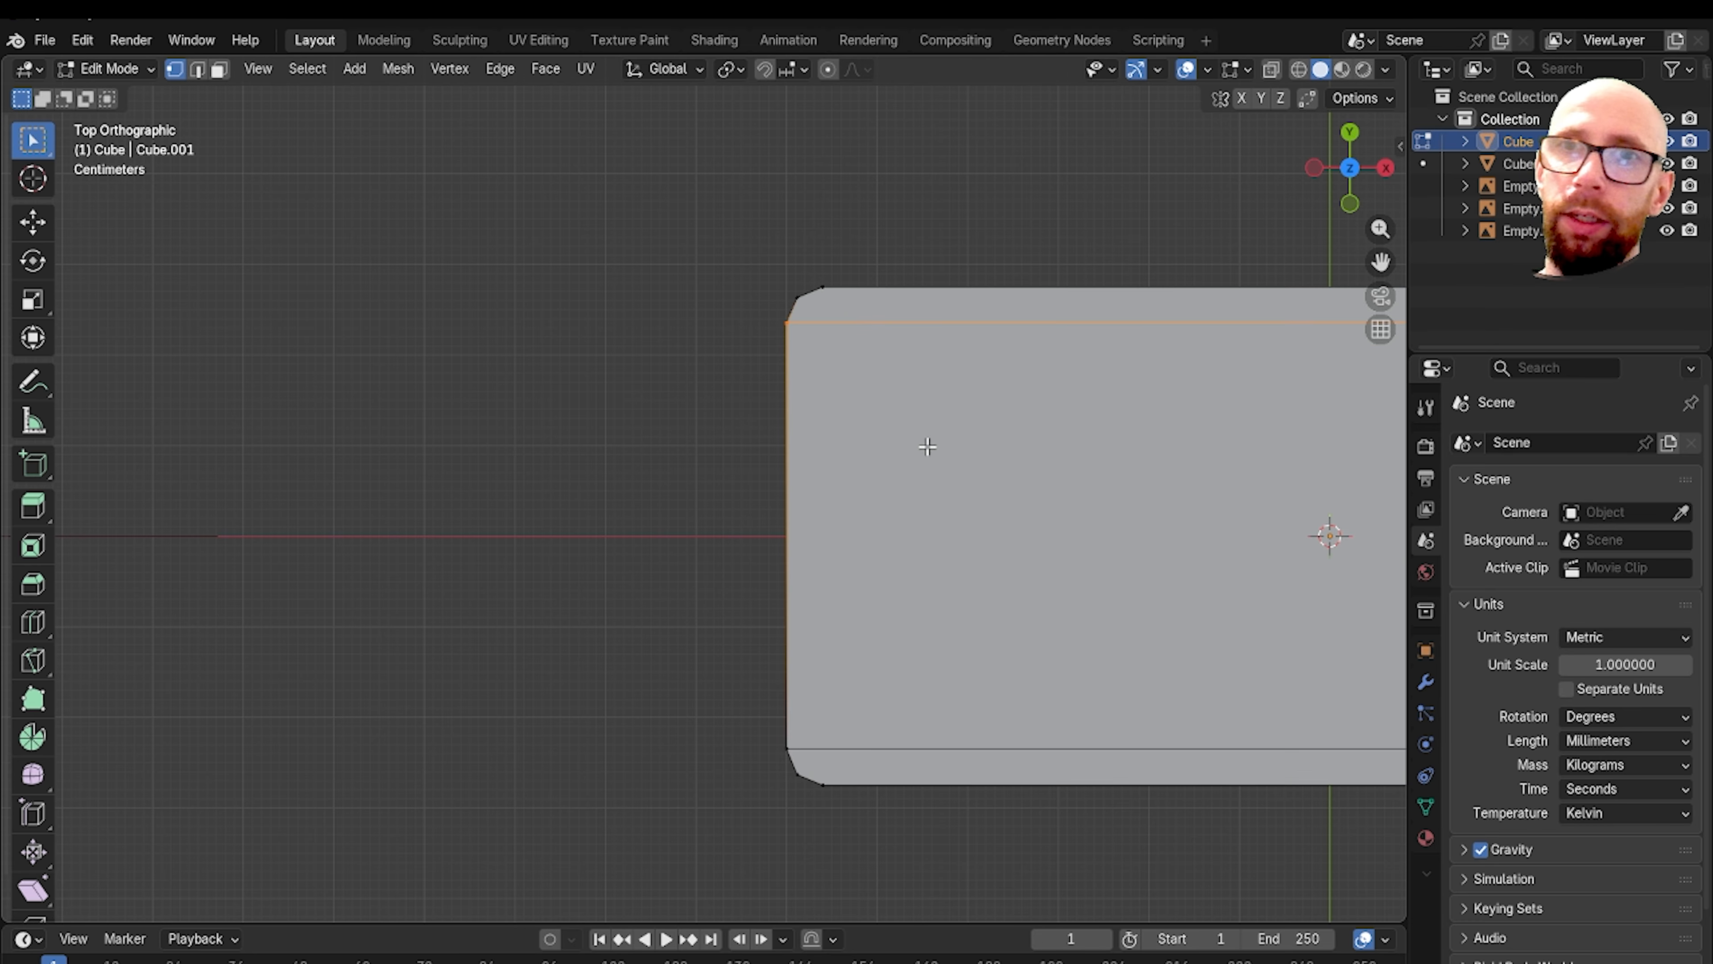
# Step: Connect the front and back bevel vertices near the negative-X end with an edge across the tabletop's width
pyautogui.click(834, 298)
pyautogui.keyDown('shift'); pyautogui.click(838, 778); pyautogui.keyUp('shift')
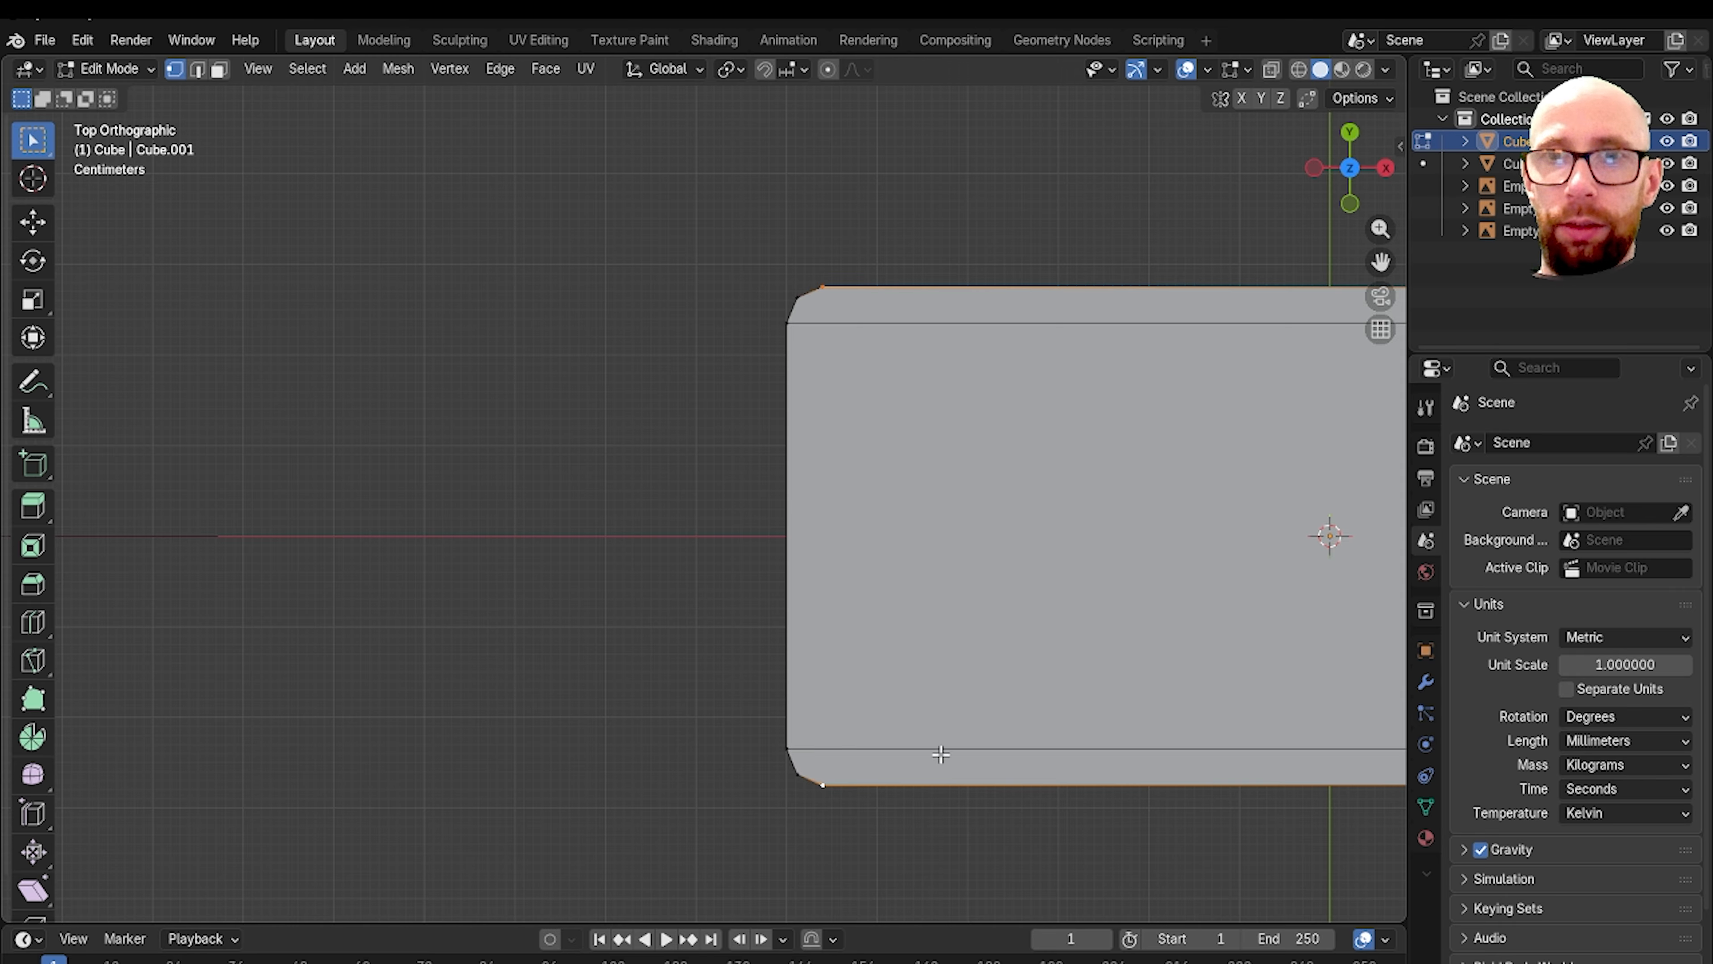
pyautogui.press('j')
pyautogui.scroll(-3, 958, 729)
pyautogui.keyDown('shift'); pyautogui.moveTo(1335, 436); pyautogui.dragTo(921, 460, button='middle'); pyautogui.keyUp('shift')
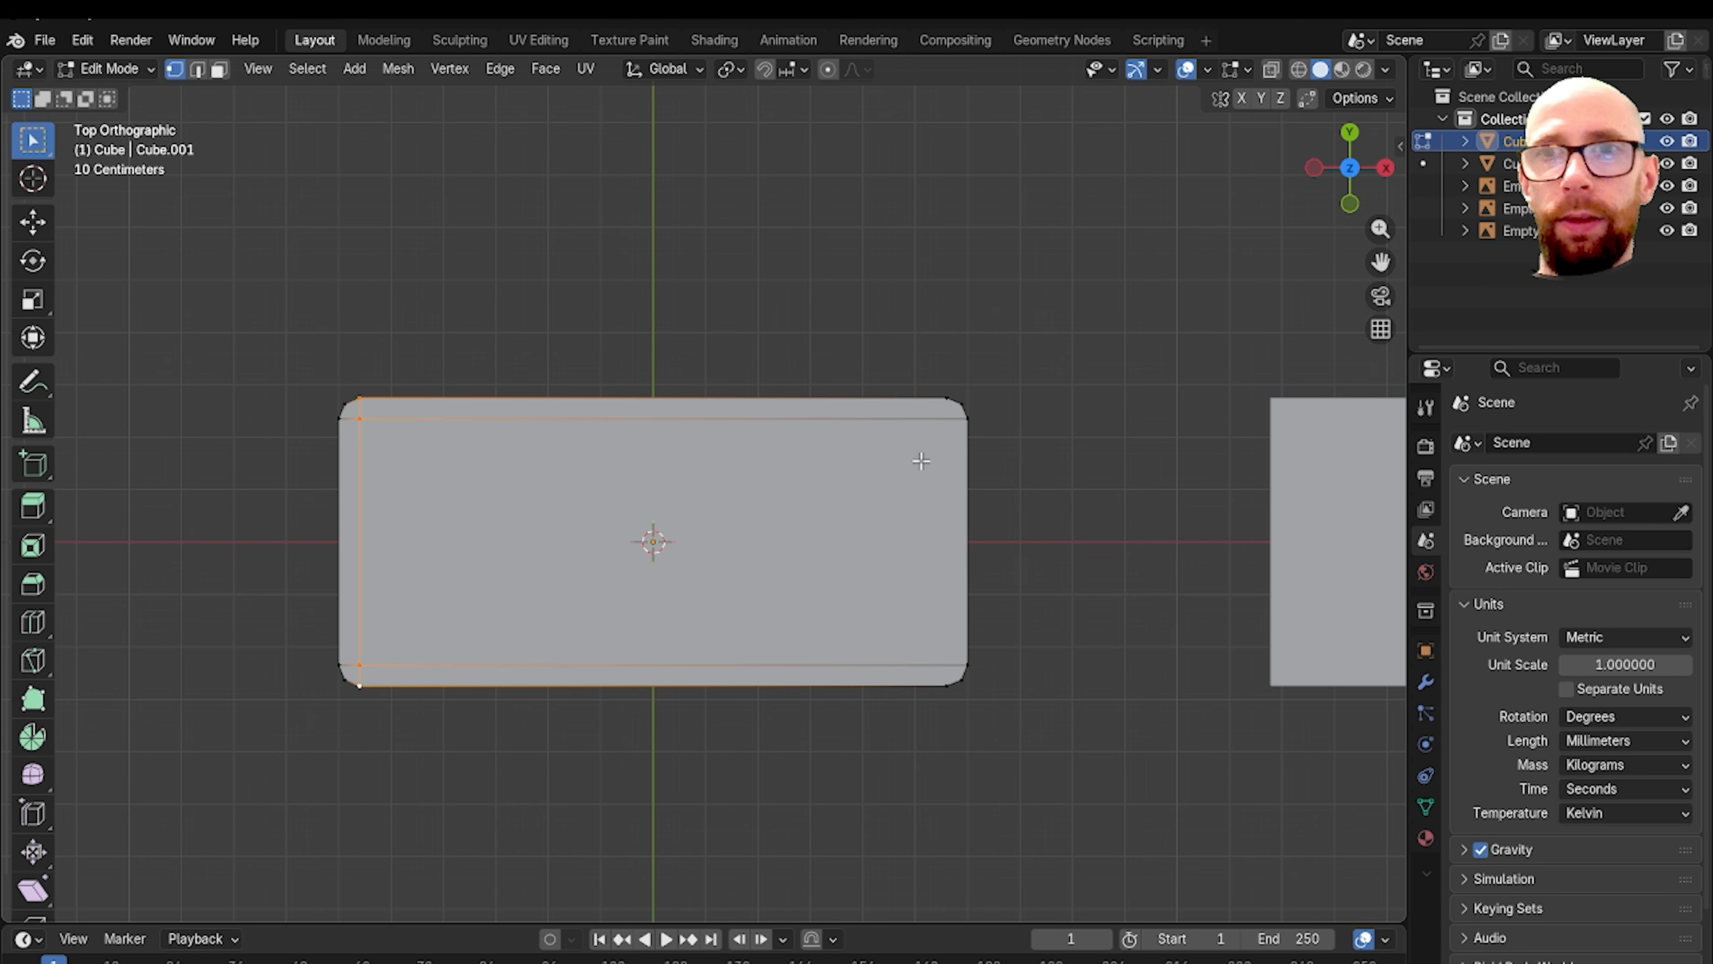
# Step: Connect the front and back bevel vertices near the positive-X end across the tabletop's width, then deselect
pyautogui.click(932, 395)
pyautogui.keyDown('shift'); pyautogui.click(933, 688); pyautogui.keyUp('shift')
pyautogui.press('j')
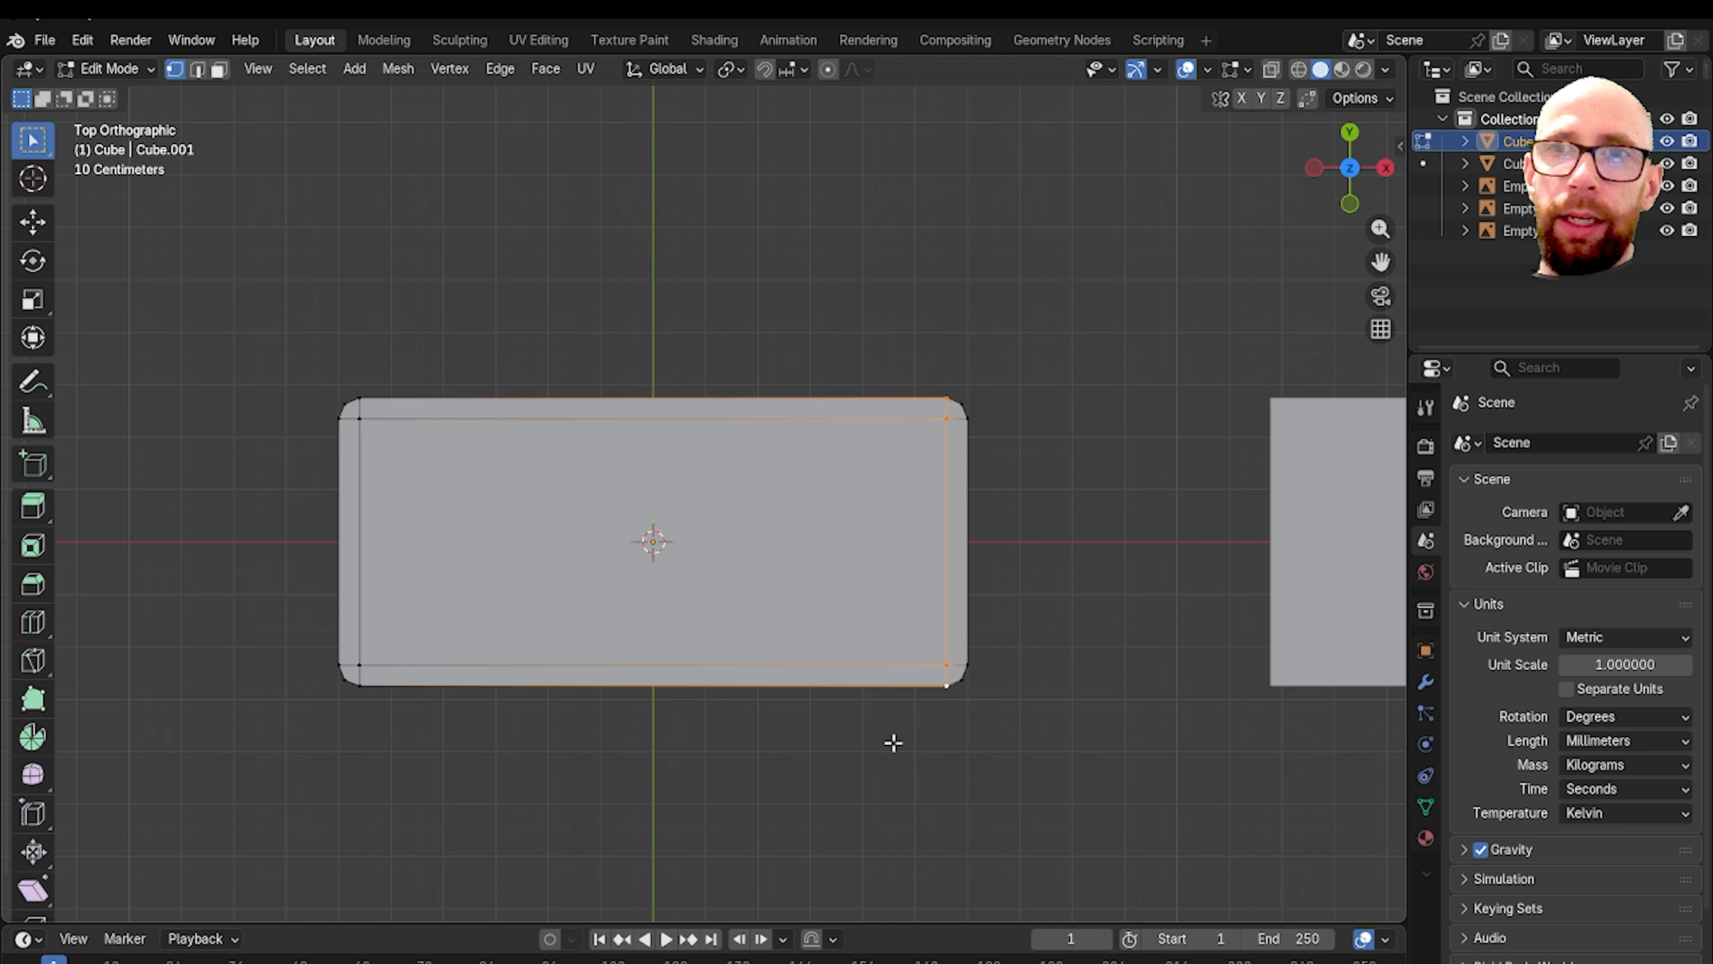
pyautogui.click(894, 743)
# Step: Examine the vertices and faces at the tabletop's corners in top view
pyautogui.keyDown('shift'); pyautogui.moveTo(850, 712); pyautogui.dragTo(1076, 689, button='middle'); pyautogui.keyUp('shift')
pyautogui.scroll(2, 771, 477)
pyautogui.keyDown('shift'); pyautogui.moveTo(634, 447); pyautogui.dragTo(834, 600, button='middle'); pyautogui.keyUp('shift')
pyautogui.scroll(10, 834, 601)
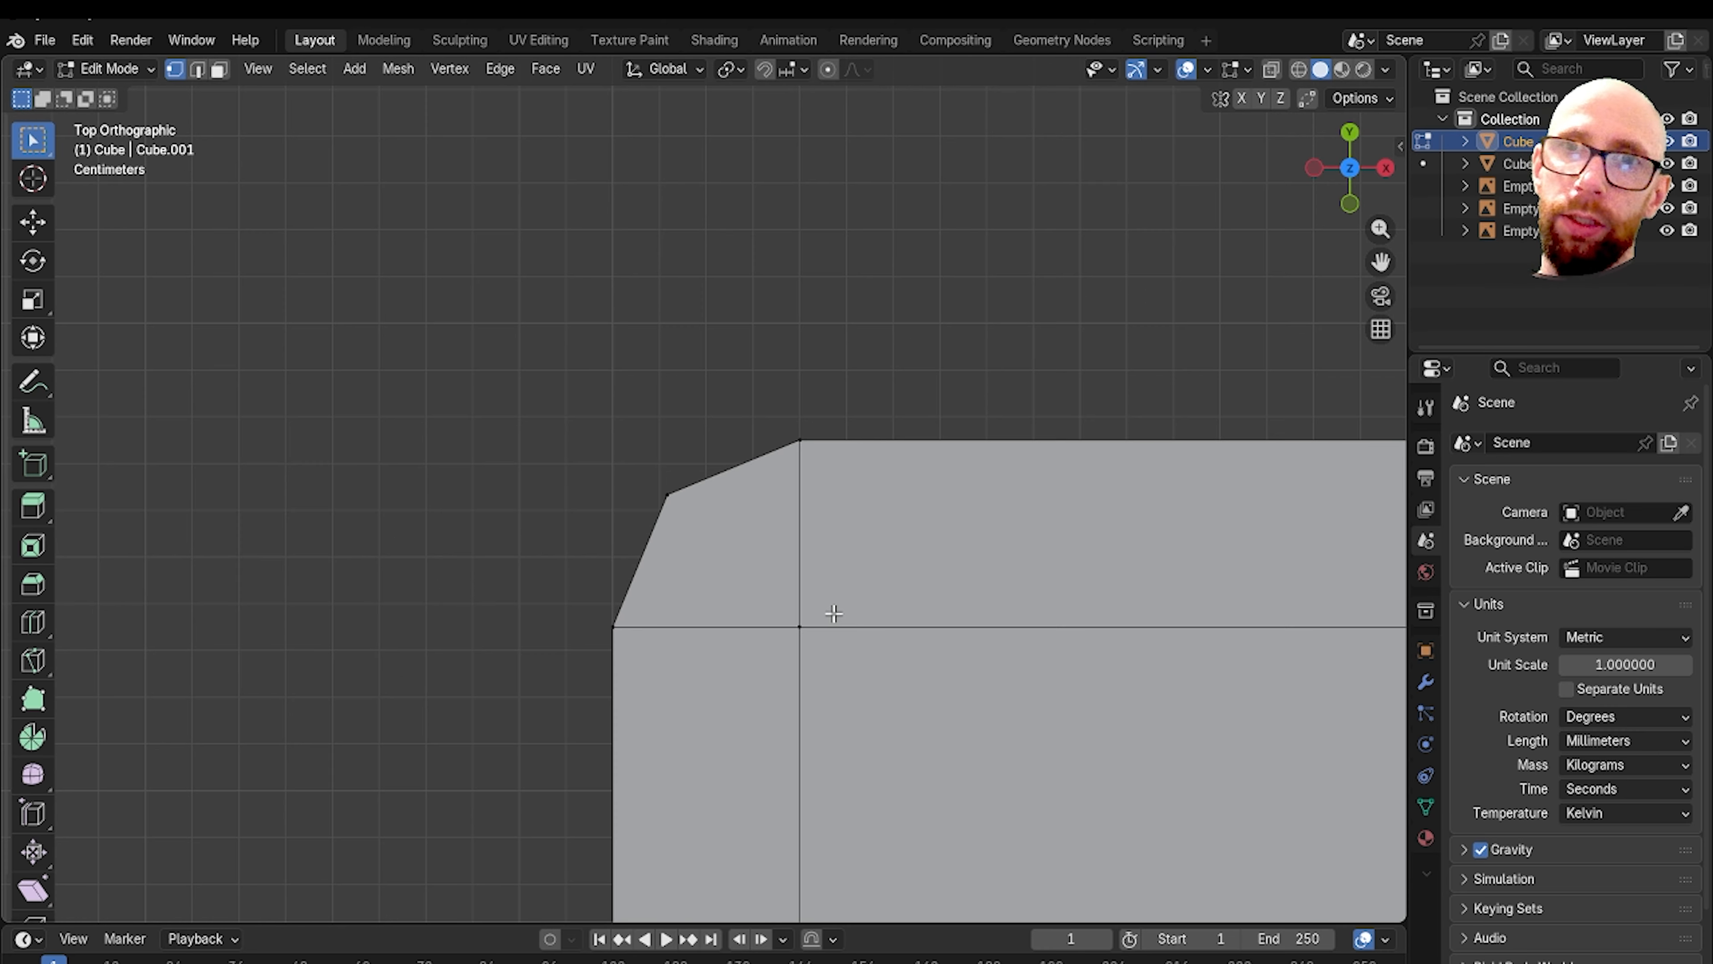
pyautogui.keyDown('shift'); pyautogui.moveTo(777, 535); pyautogui.dragTo(803, 467, button='middle'); pyautogui.keyUp('shift')
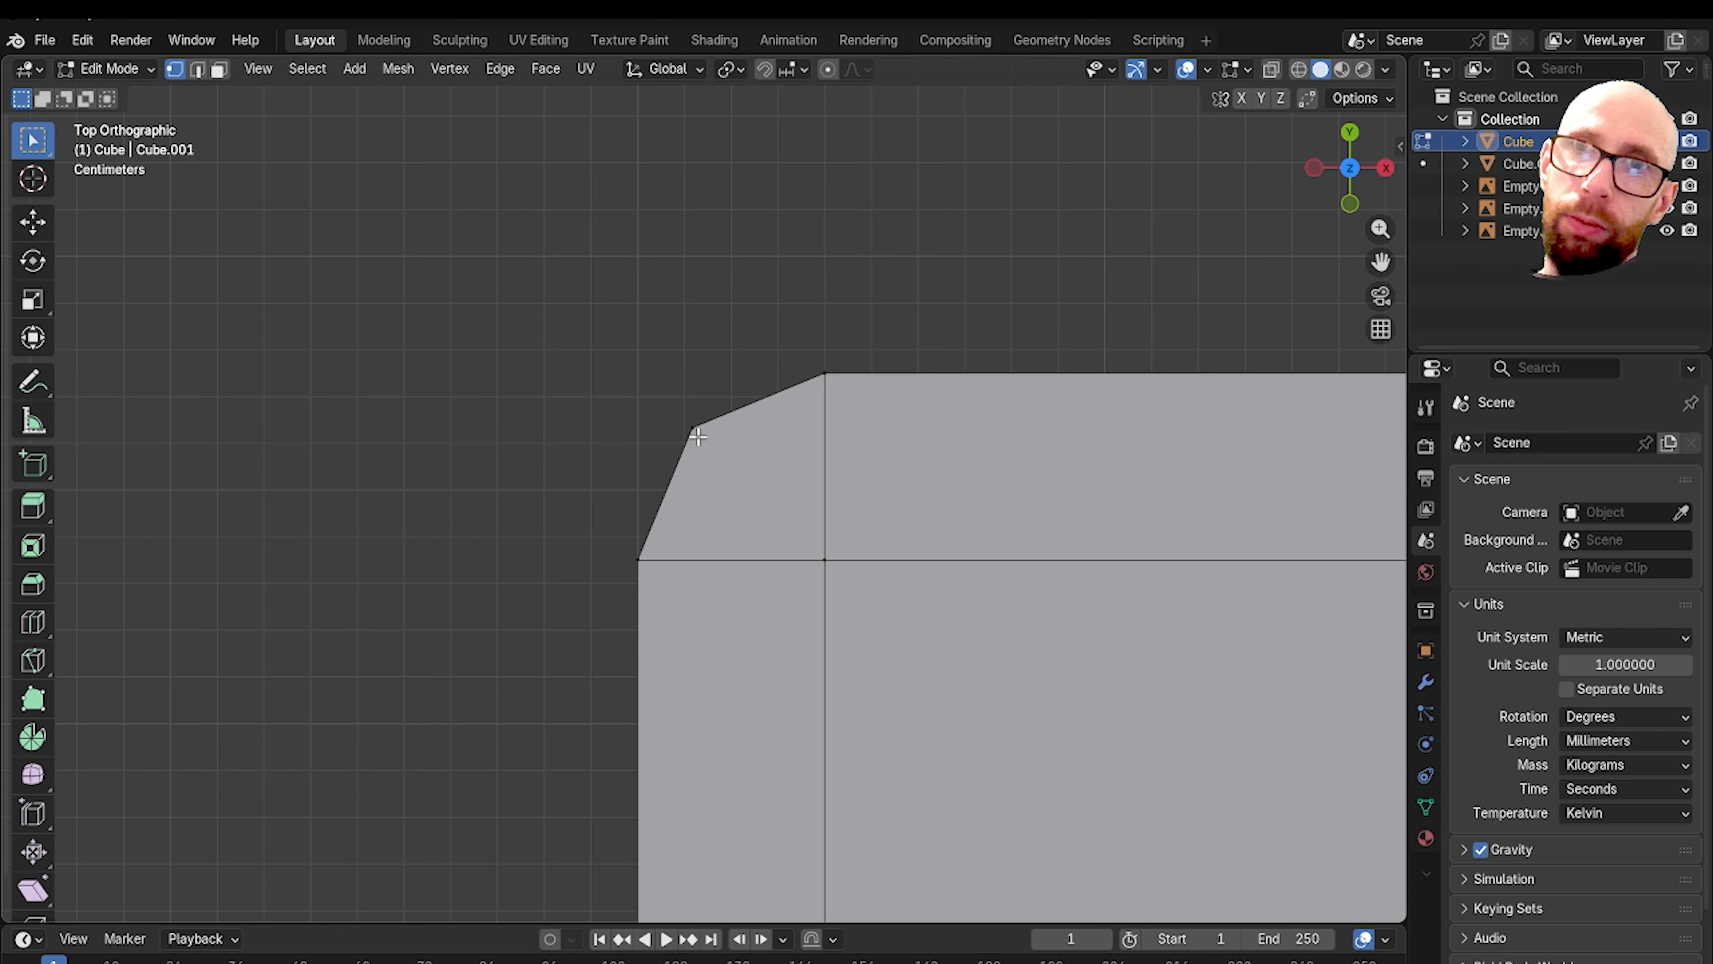
pyautogui.click(823, 376)
pyautogui.click(826, 557)
pyautogui.click(641, 559)
pyautogui.scroll(-4, 915, 615)
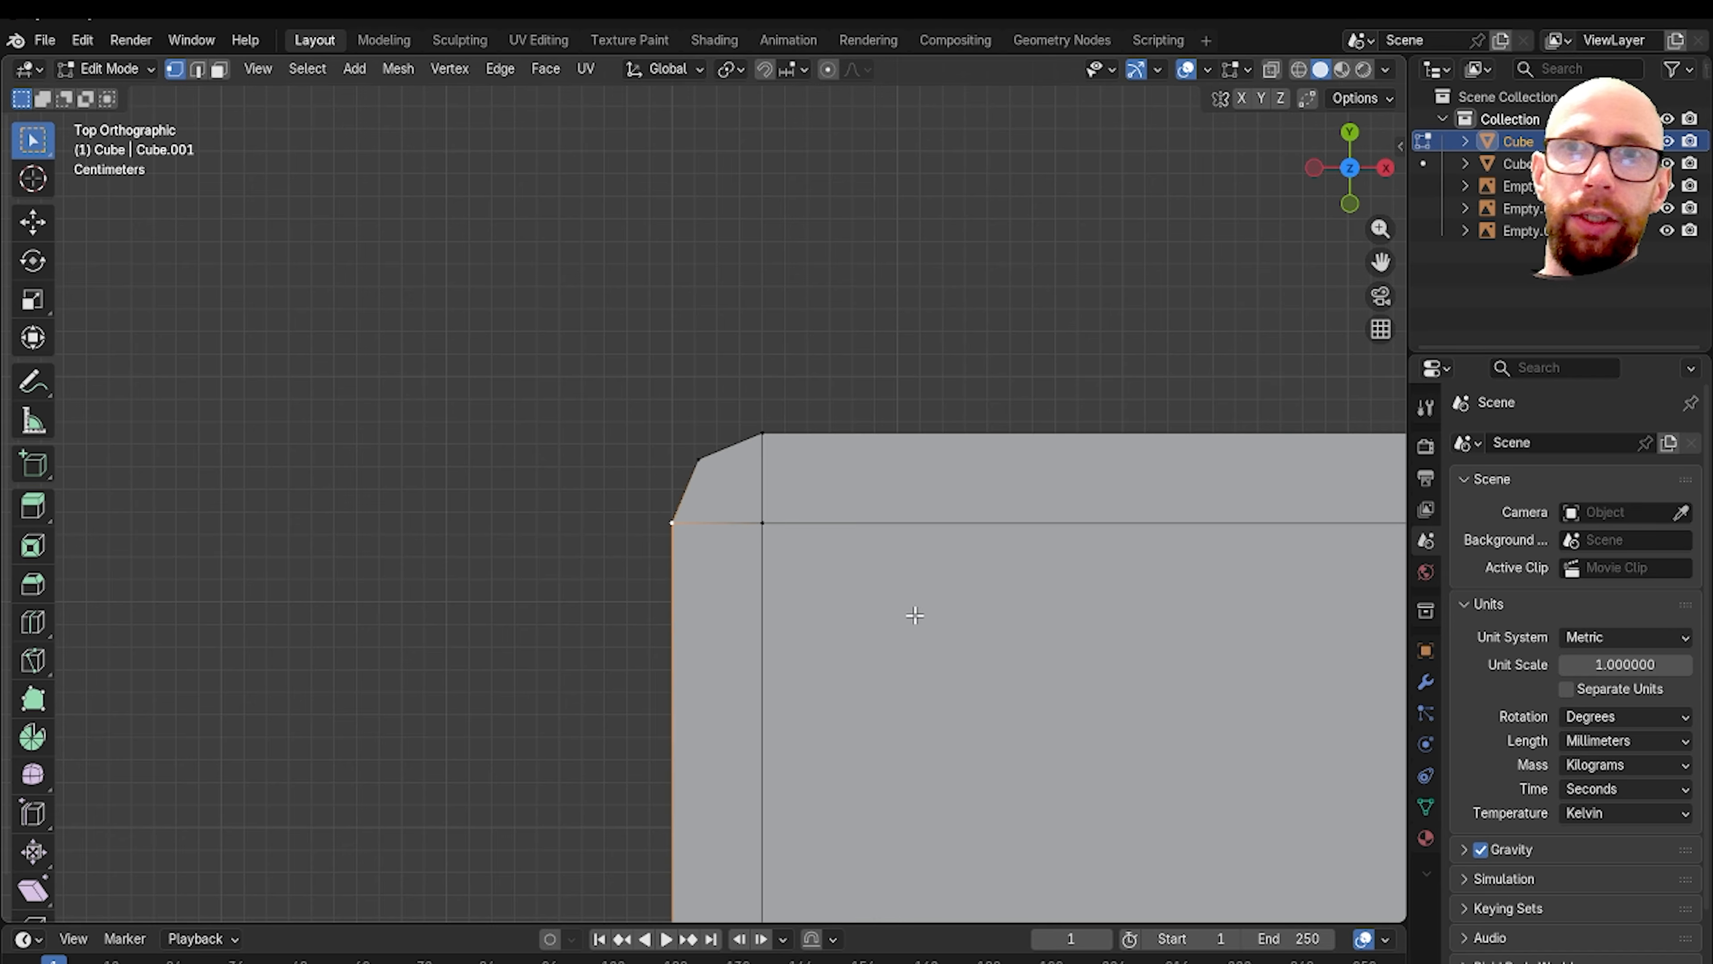
pyautogui.scroll(-3, 915, 615)
pyautogui.scroll(-4, 796, 474)
pyautogui.keyDown('shift'); pyautogui.moveTo(1066, 508); pyautogui.dragTo(732, 355, button='middle'); pyautogui.keyUp('shift')
pyautogui.keyDown('shift'); pyautogui.moveTo(805, 480); pyautogui.dragTo(1077, 414, button='middle'); pyautogui.keyUp('shift')
pyautogui.scroll(5, 661, 583)
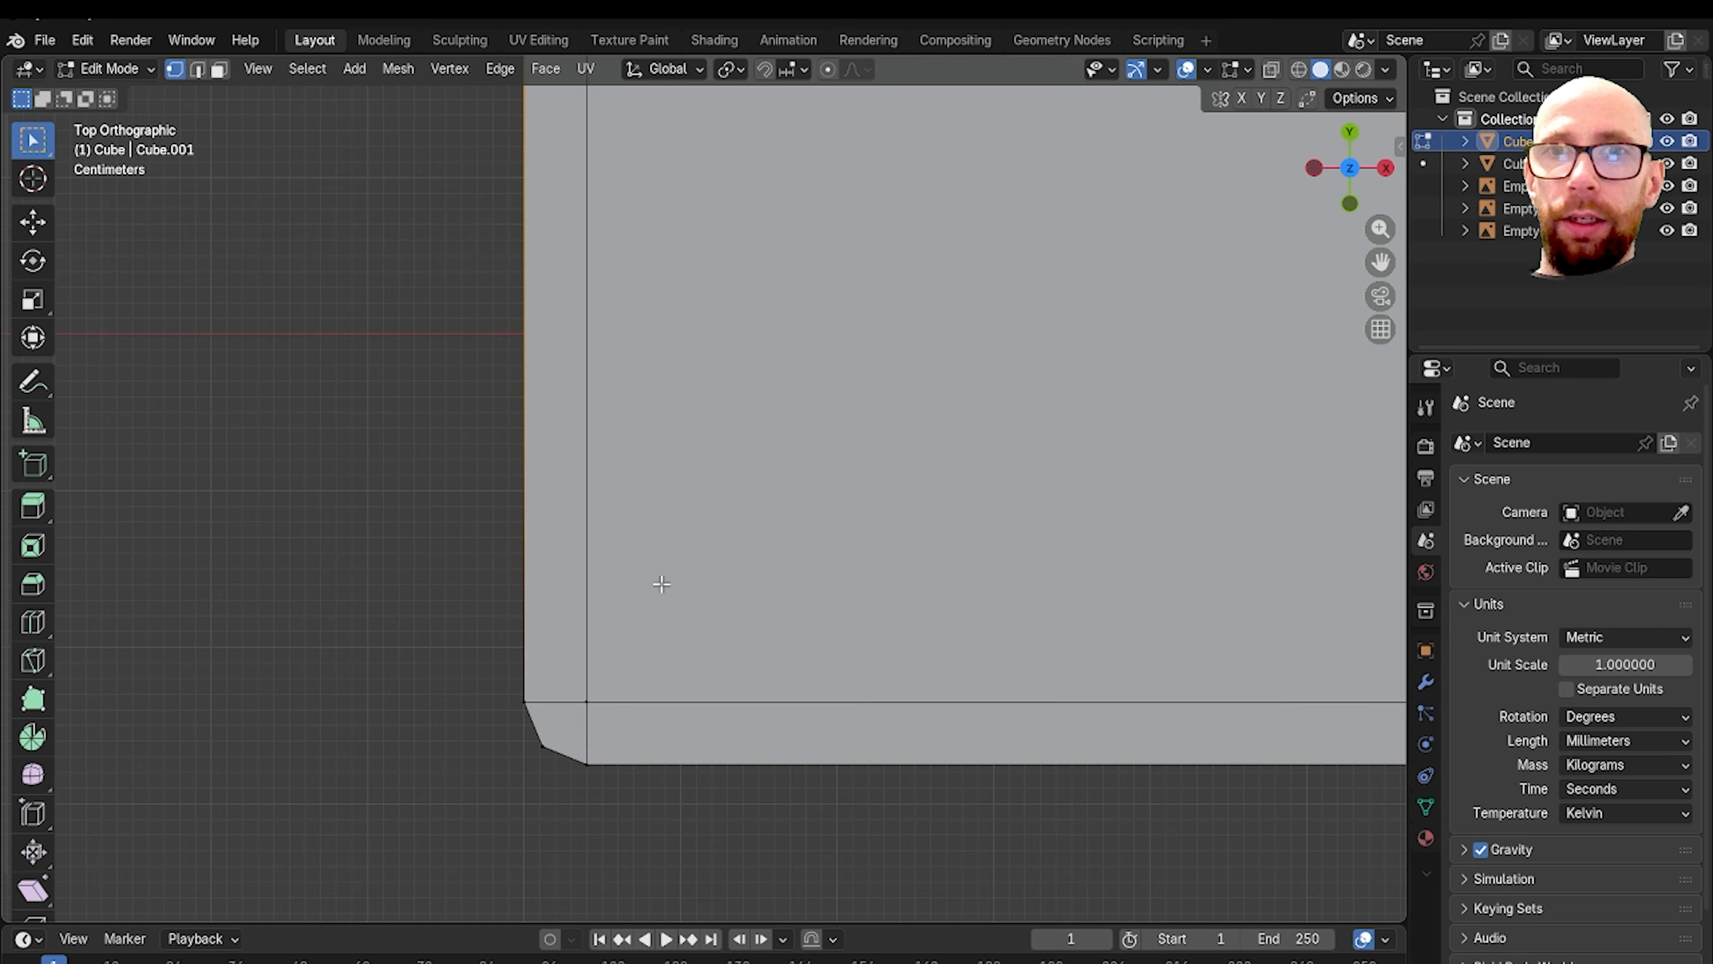
pyautogui.scroll(3, 661, 583)
pyautogui.keyDown('shift'); pyautogui.moveTo(519, 810); pyautogui.dragTo(719, 501, button='middle'); pyautogui.keyUp('shift')
pyautogui.scroll(3, 719, 501)
pyautogui.scroll(-10, 696, 597)
# Step: On the tabletop's underside, connect the front corner vertices on the short ends with a lengthwise edge
pyautogui.moveTo(921, 604); pyautogui.dragTo(811, 513, button='middle')
pyautogui.keyDown('shift'); pyautogui.moveTo(928, 553); pyautogui.dragTo(666, 489, button='middle'); pyautogui.keyUp('shift')
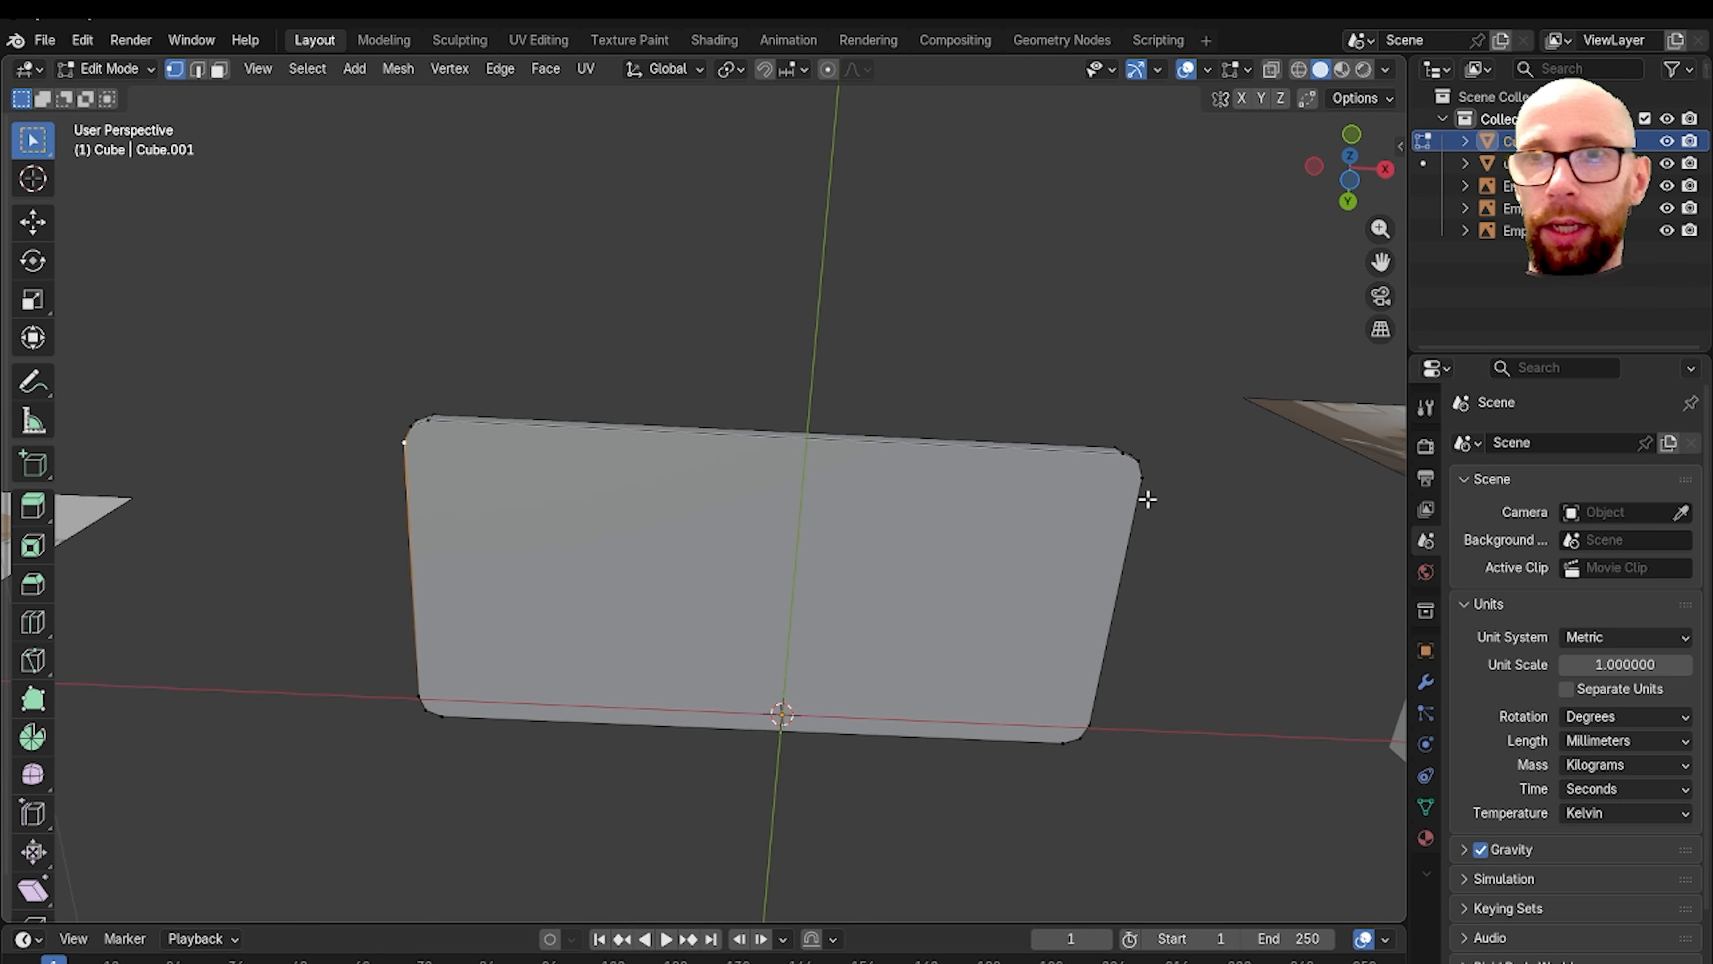
pyautogui.keyDown('shift'); pyautogui.click(1140, 487); pyautogui.keyUp('shift')
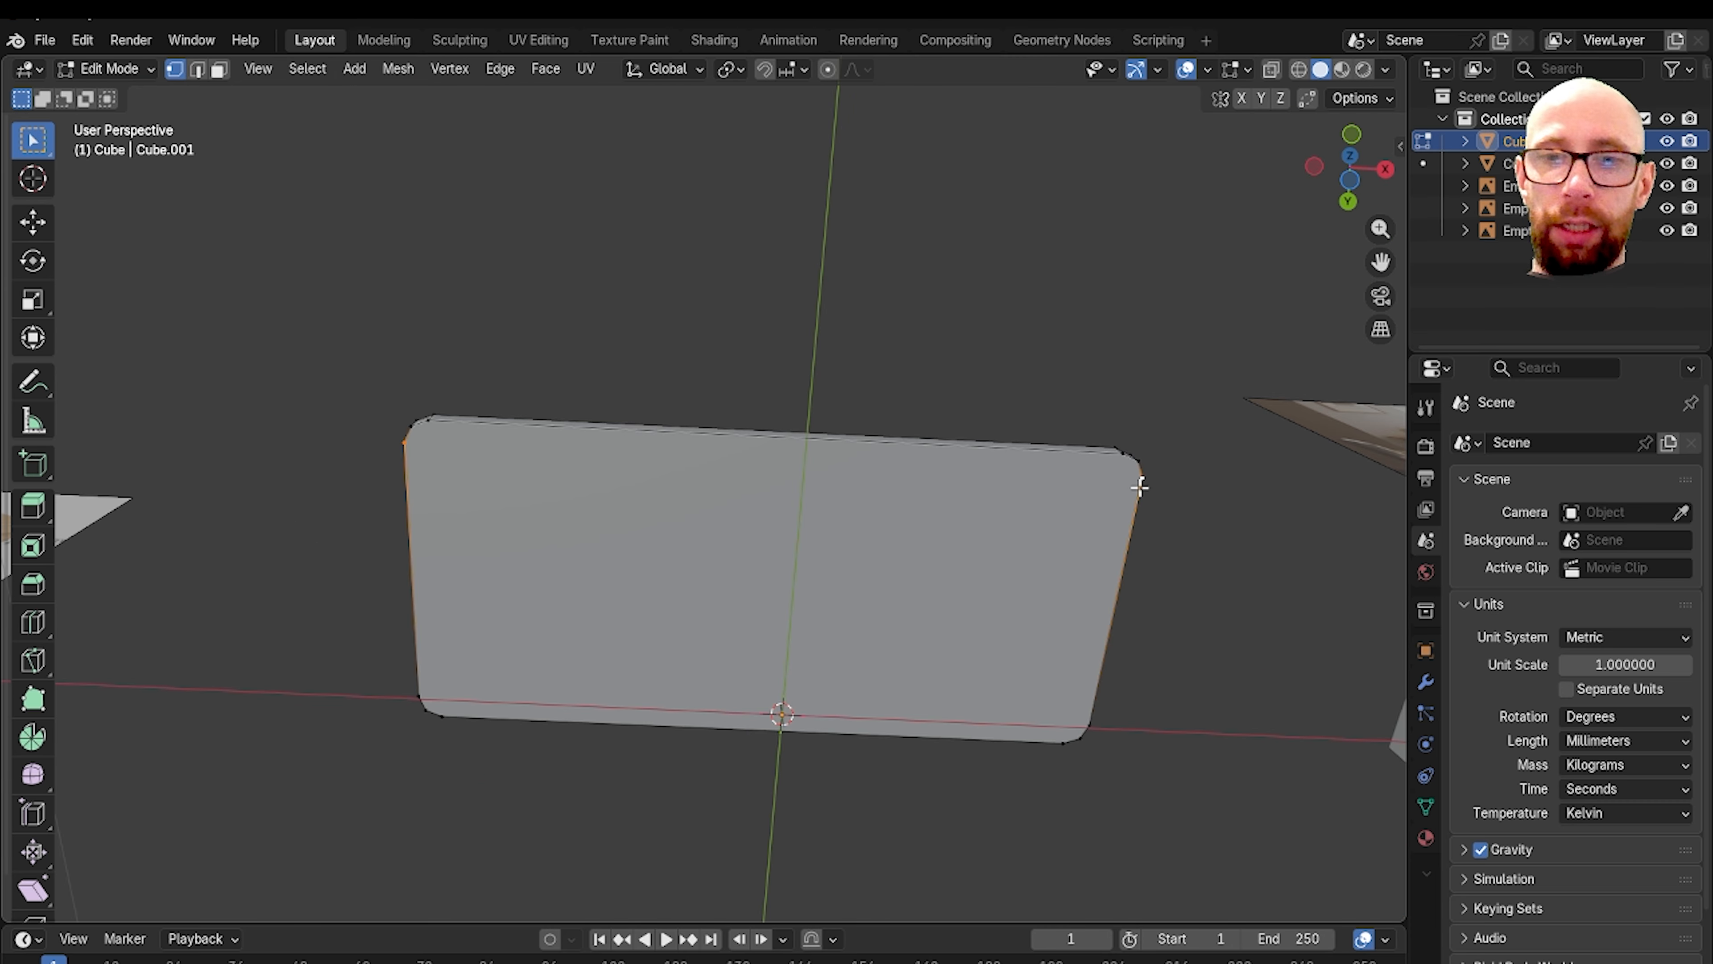
pyautogui.press('j')
# Step: On the tabletop's underside, connect the back corner vertices on the short ends with a lengthwise edge
pyautogui.moveTo(802, 604); pyautogui.dragTo(1052, 511, button='middle')
pyautogui.click(630, 612)
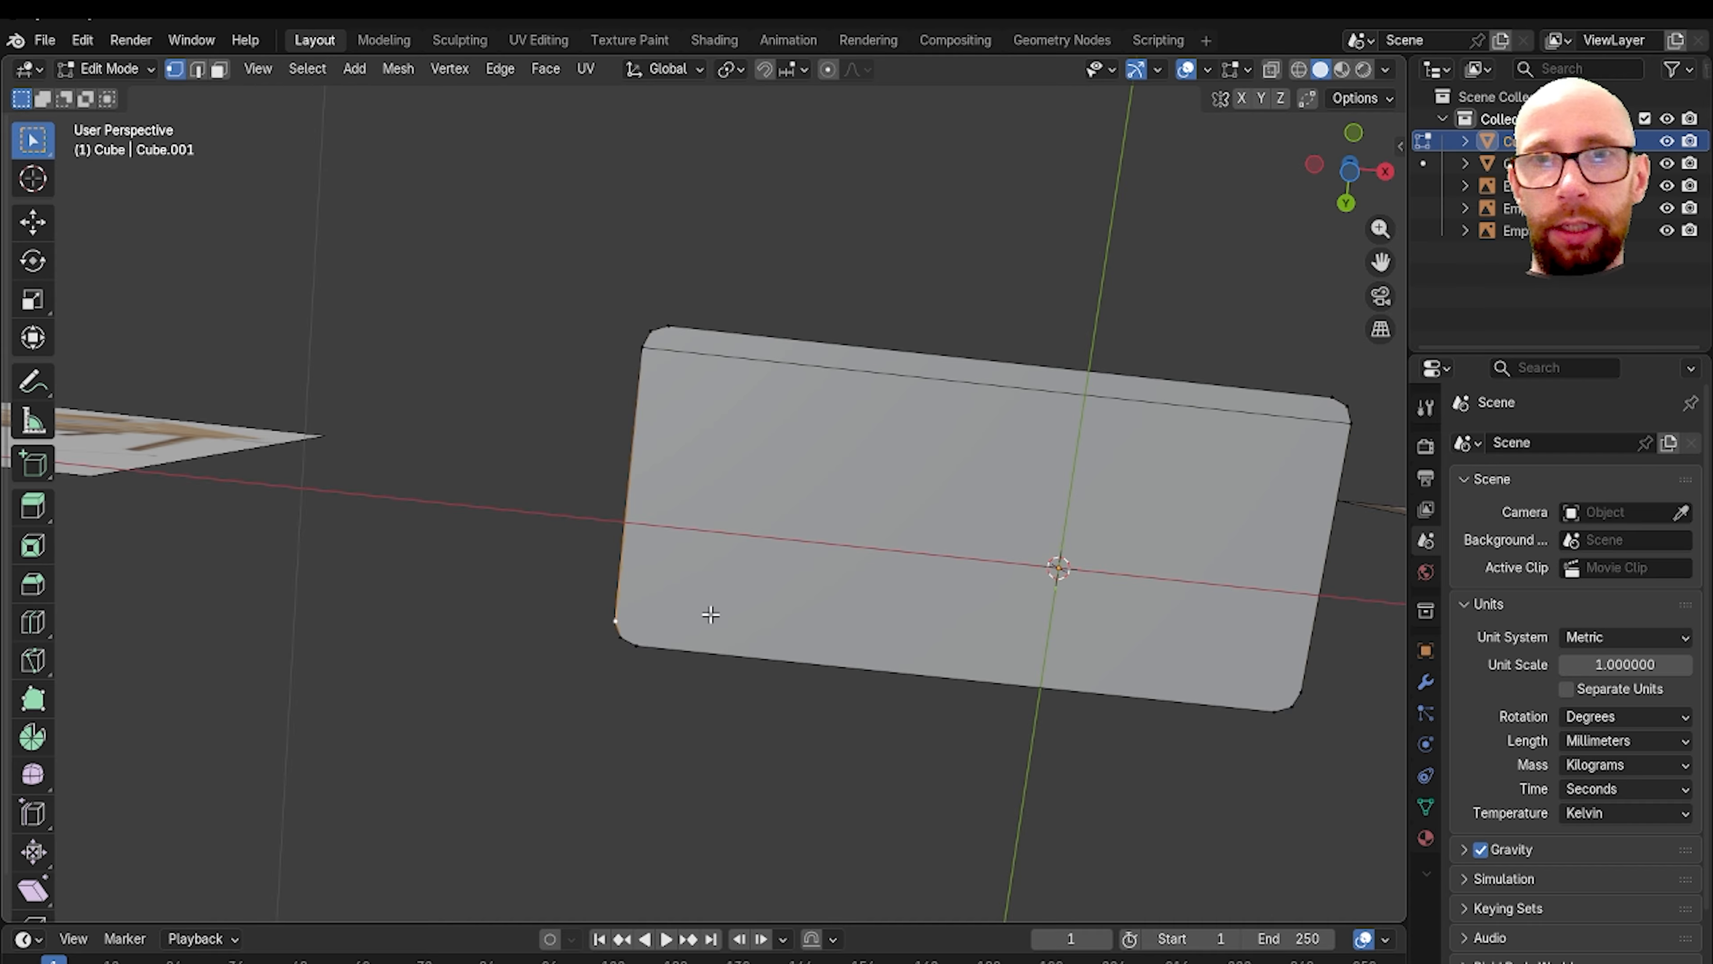
pyautogui.keyDown('shift'); pyautogui.click(1300, 693); pyautogui.keyUp('shift')
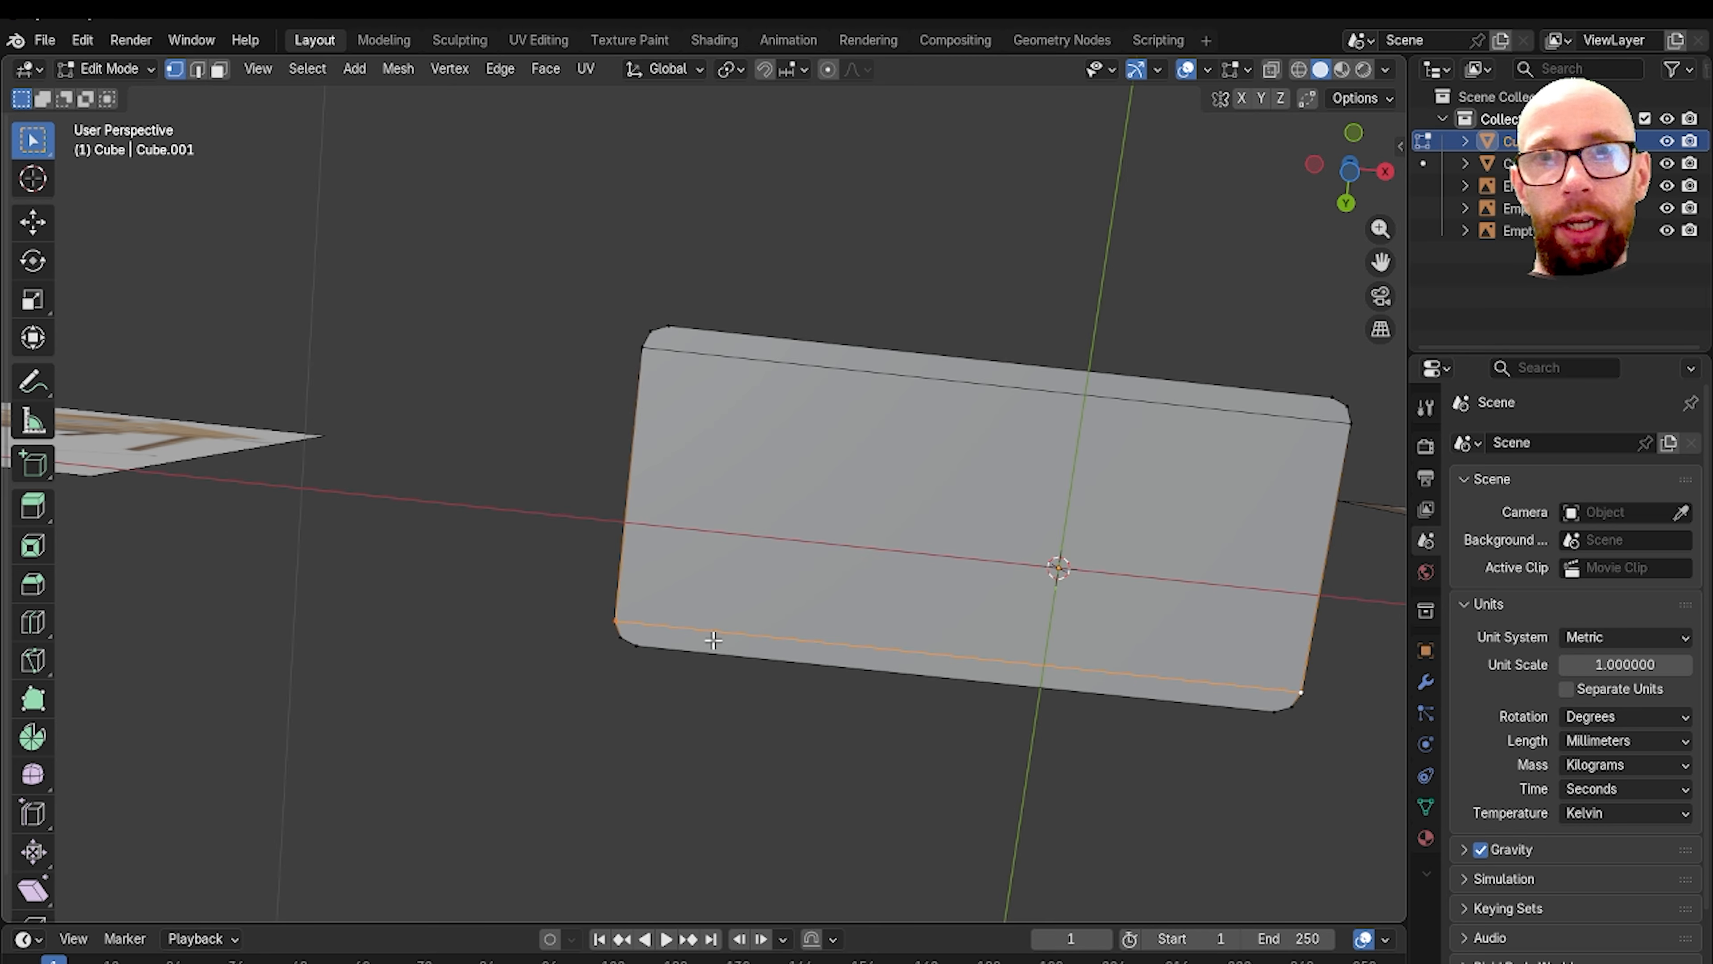
# Step: Connect the front and back corner vertices across the underside's width near both ends, and return to Object Mode
pyautogui.click(651, 644)
pyautogui.keyDown('shift'); pyautogui.click(674, 336); pyautogui.keyUp('shift')
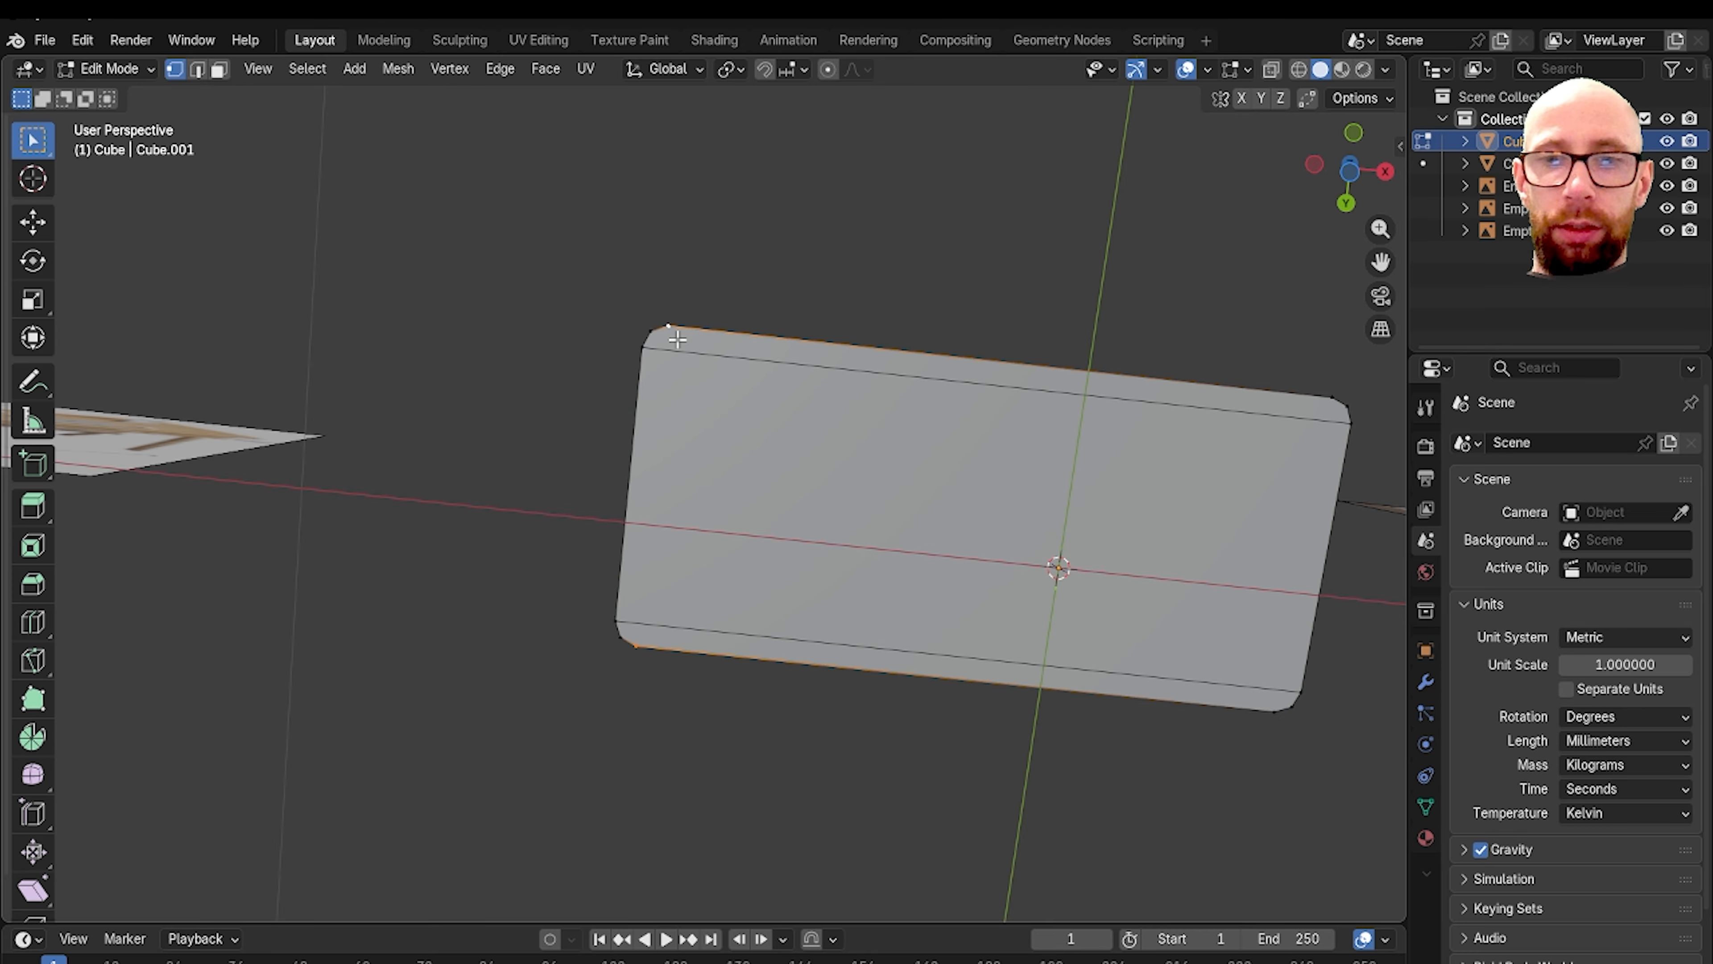
pyautogui.press('j')
pyautogui.click(1272, 708)
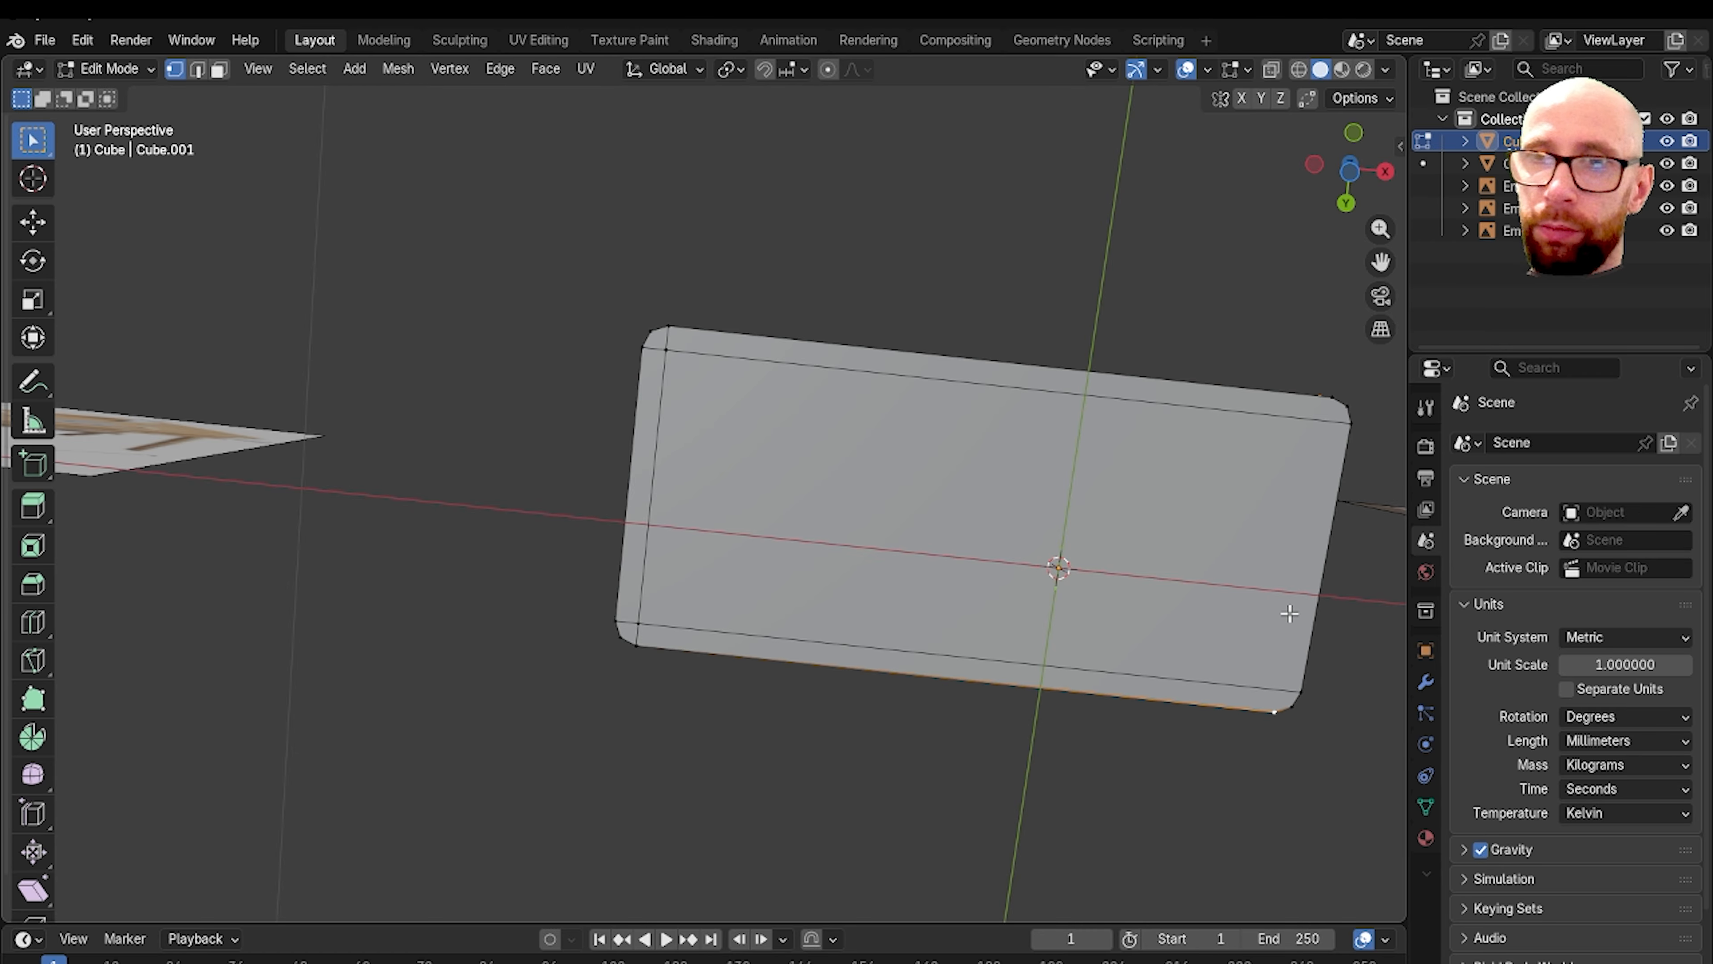
pyautogui.keyDown('shift'); pyautogui.click(1331, 397); pyautogui.keyUp('shift')
pyautogui.press('j')
pyautogui.moveTo(1062, 472); pyautogui.dragTo(992, 592, button='middle')
pyautogui.press('Tab')
# Step: Save the Blender project in the Documents folder
pyautogui.scroll(-3, 904, 638)
pyautogui.keyDown('shift'); pyautogui.moveTo(695, 552); pyautogui.dragTo(827, 533, button='middle'); pyautogui.keyUp('shift')
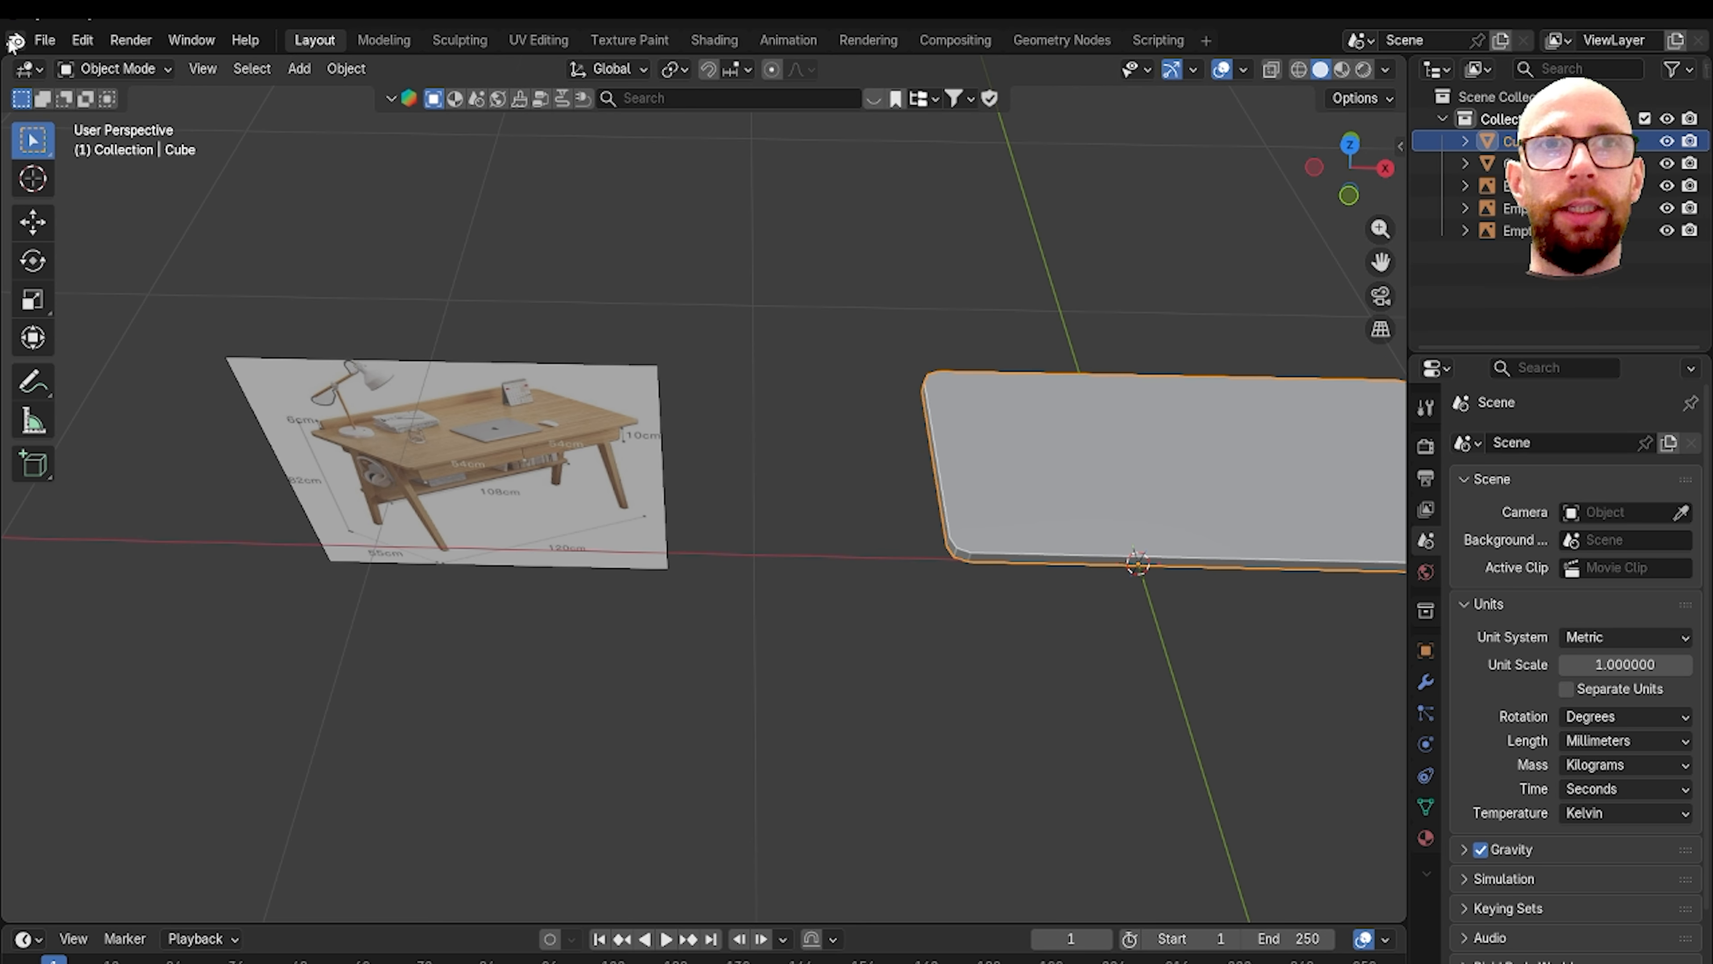
pyautogui.click(45, 40)
pyautogui.click(121, 182)
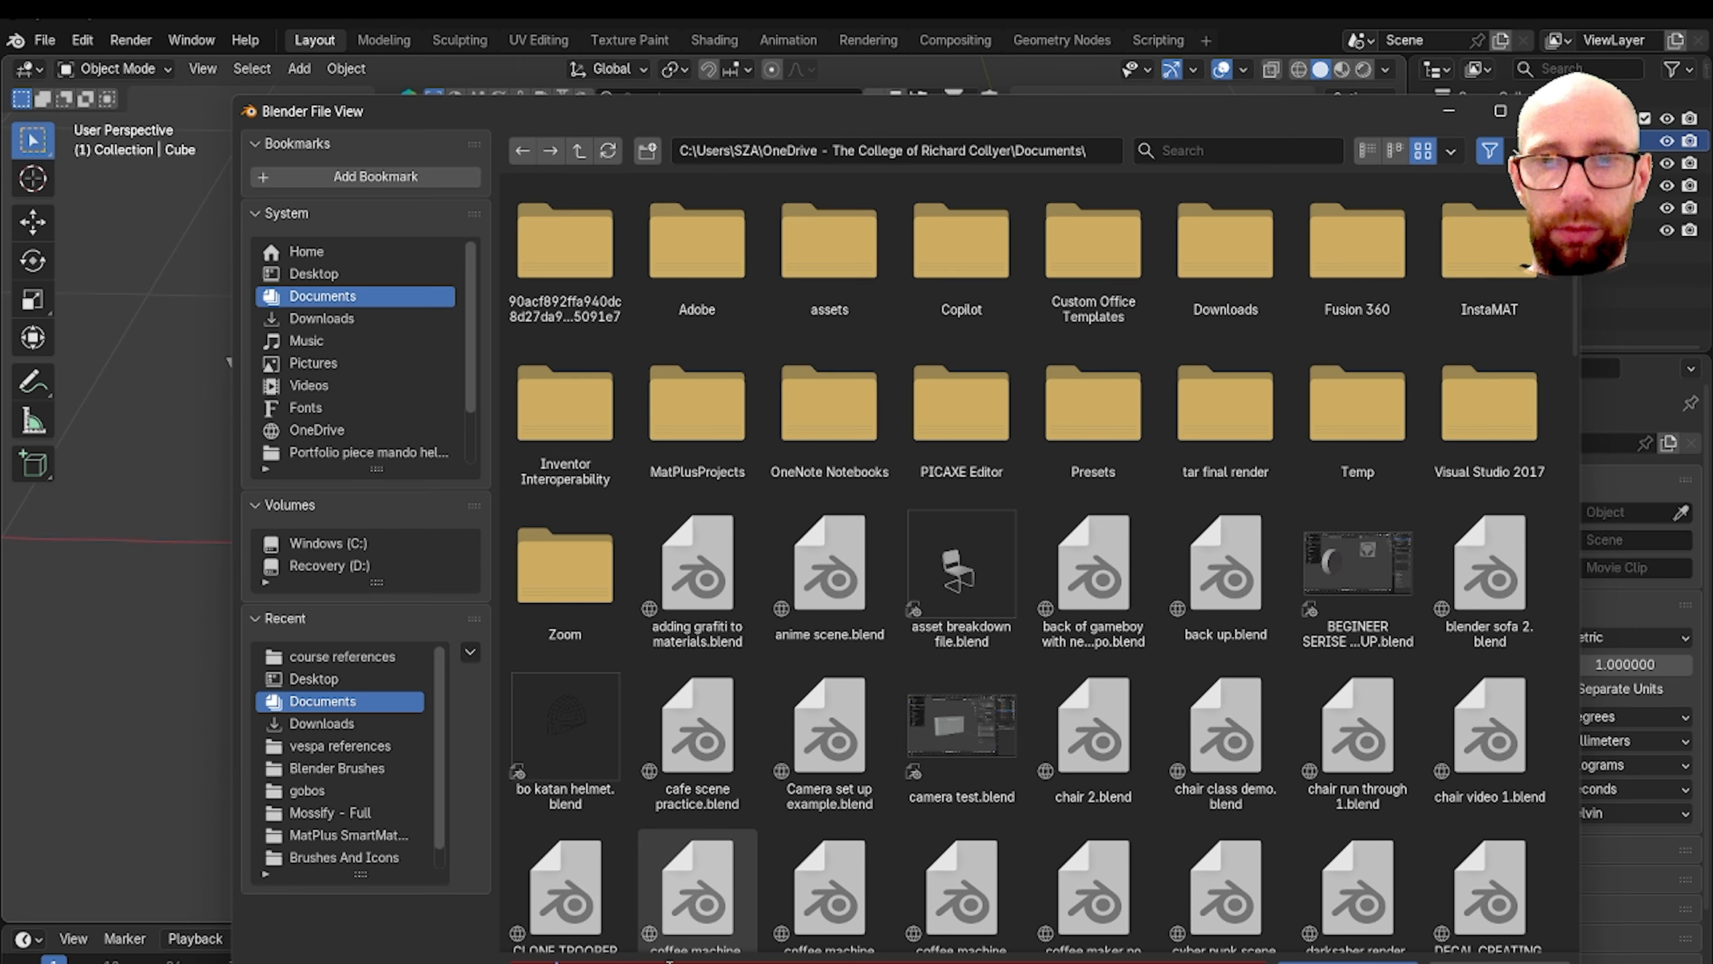
pyautogui.press('Return')
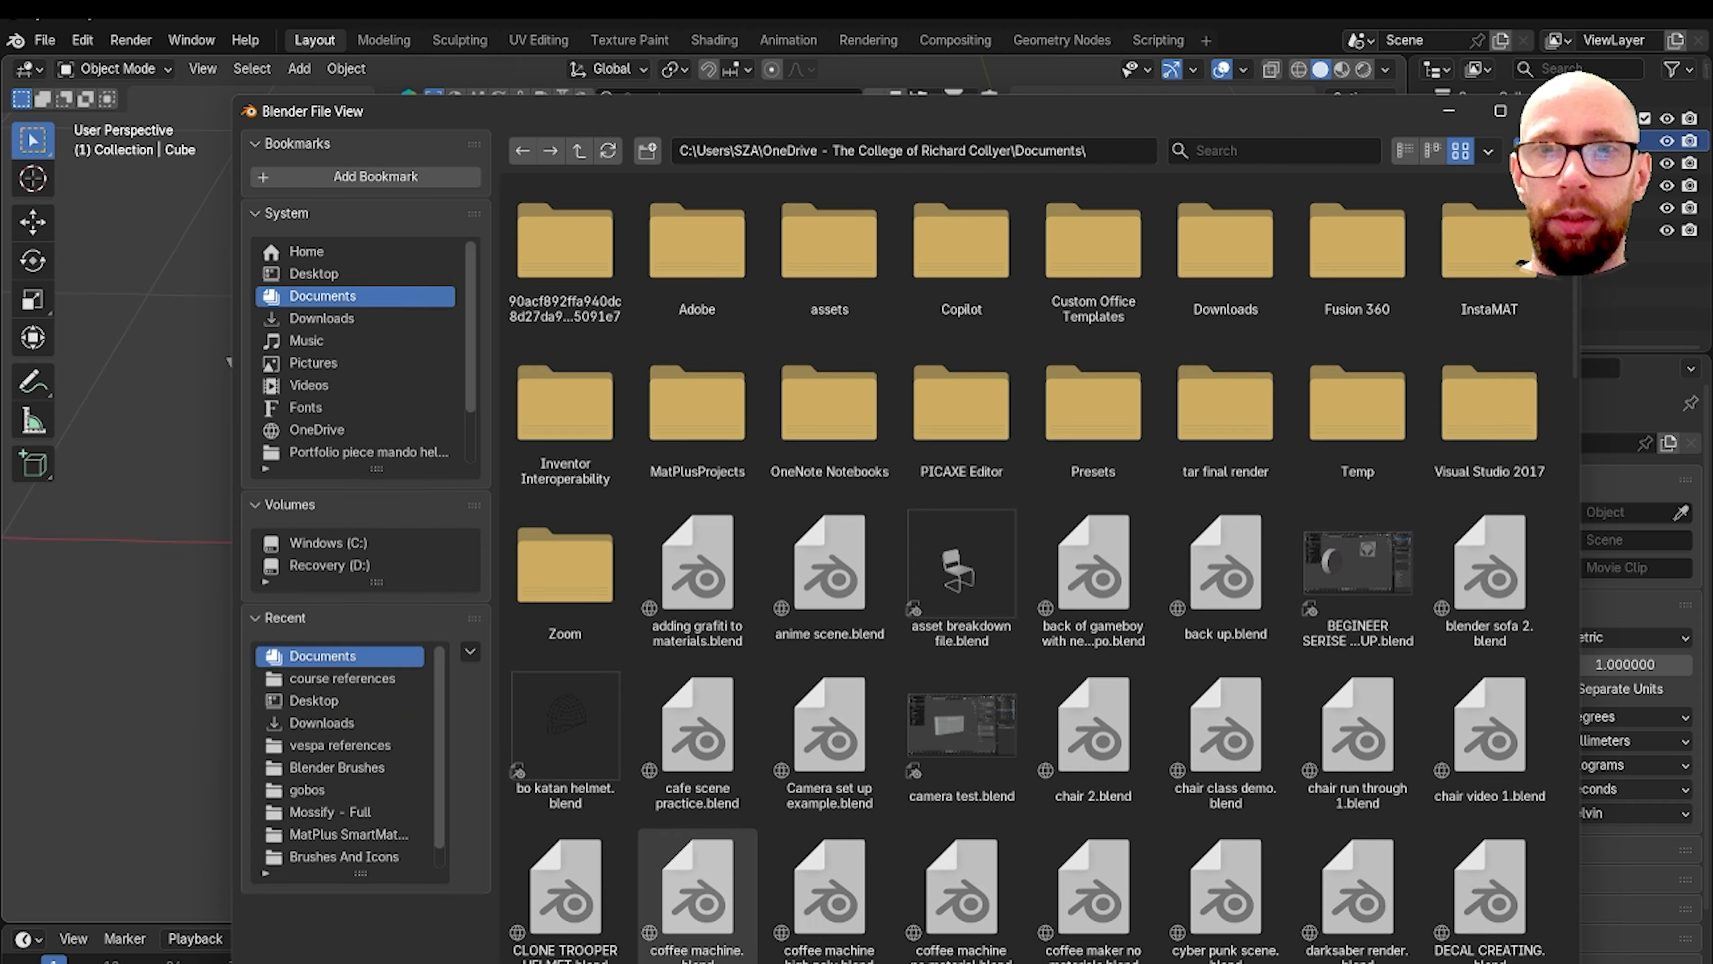
# Step: Examine the raised ledge along the desk's back edge in the dimensioned reference image
pyautogui.scroll(-2, 984, 511)
pyautogui.keyDown('shift'); pyautogui.moveTo(984, 511); pyautogui.dragTo(934, 490, button='middle'); pyautogui.keyUp('shift')
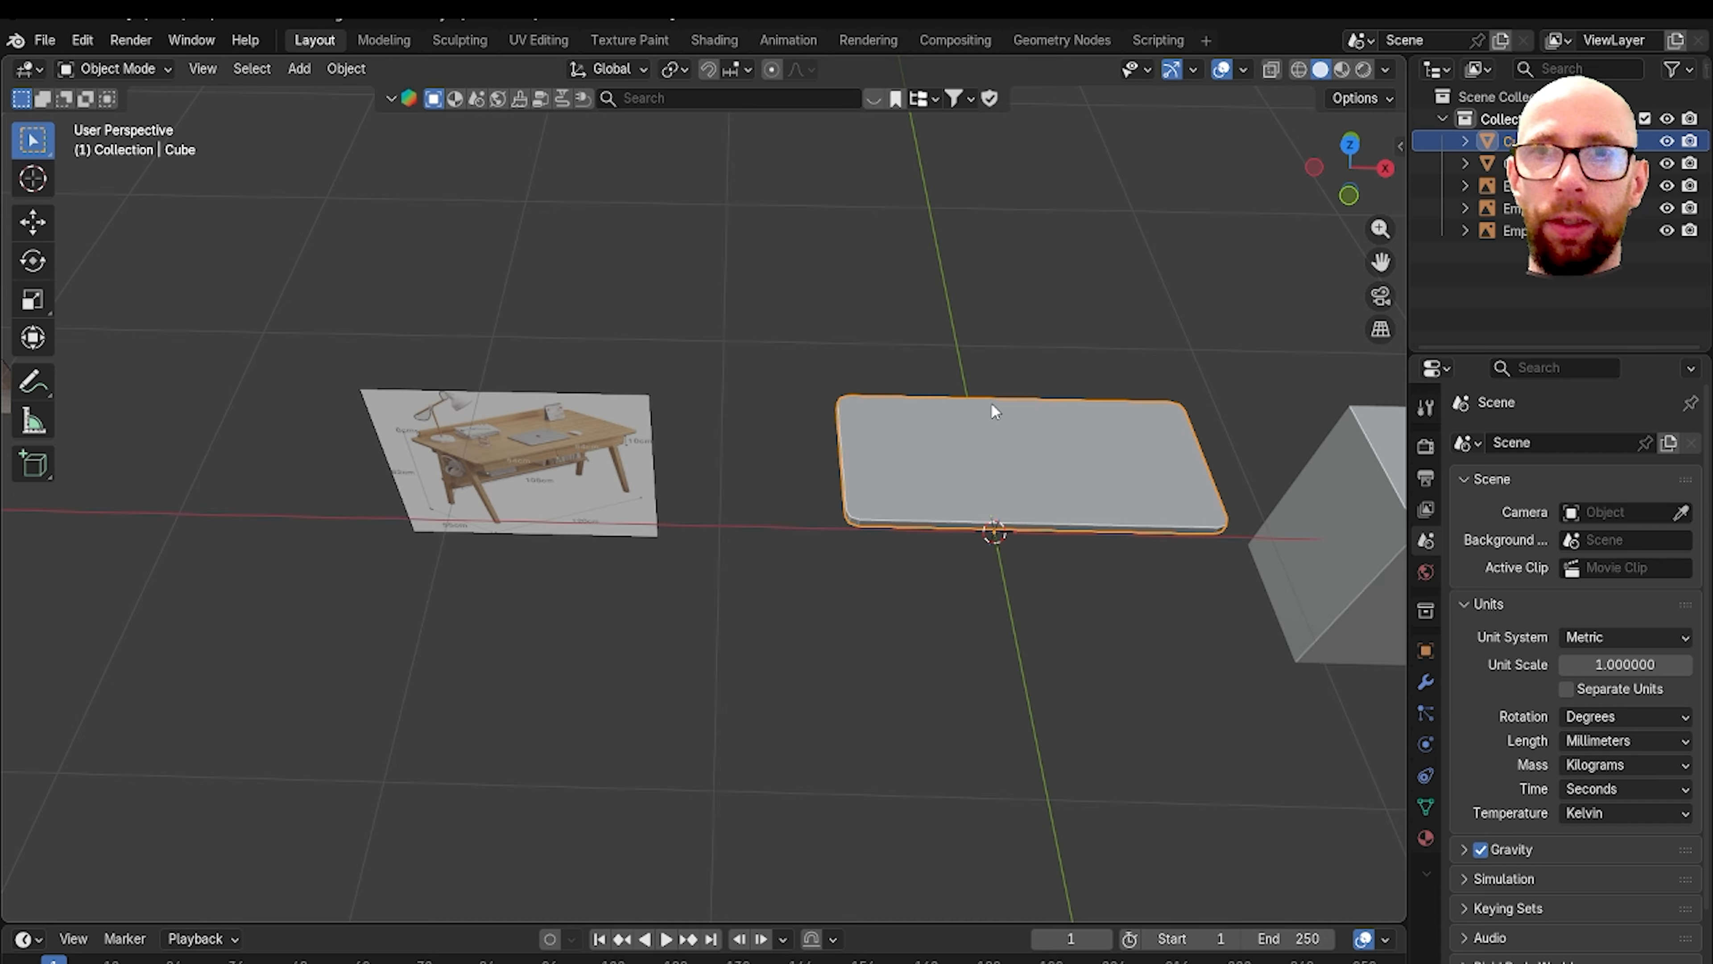
pyautogui.press('`')
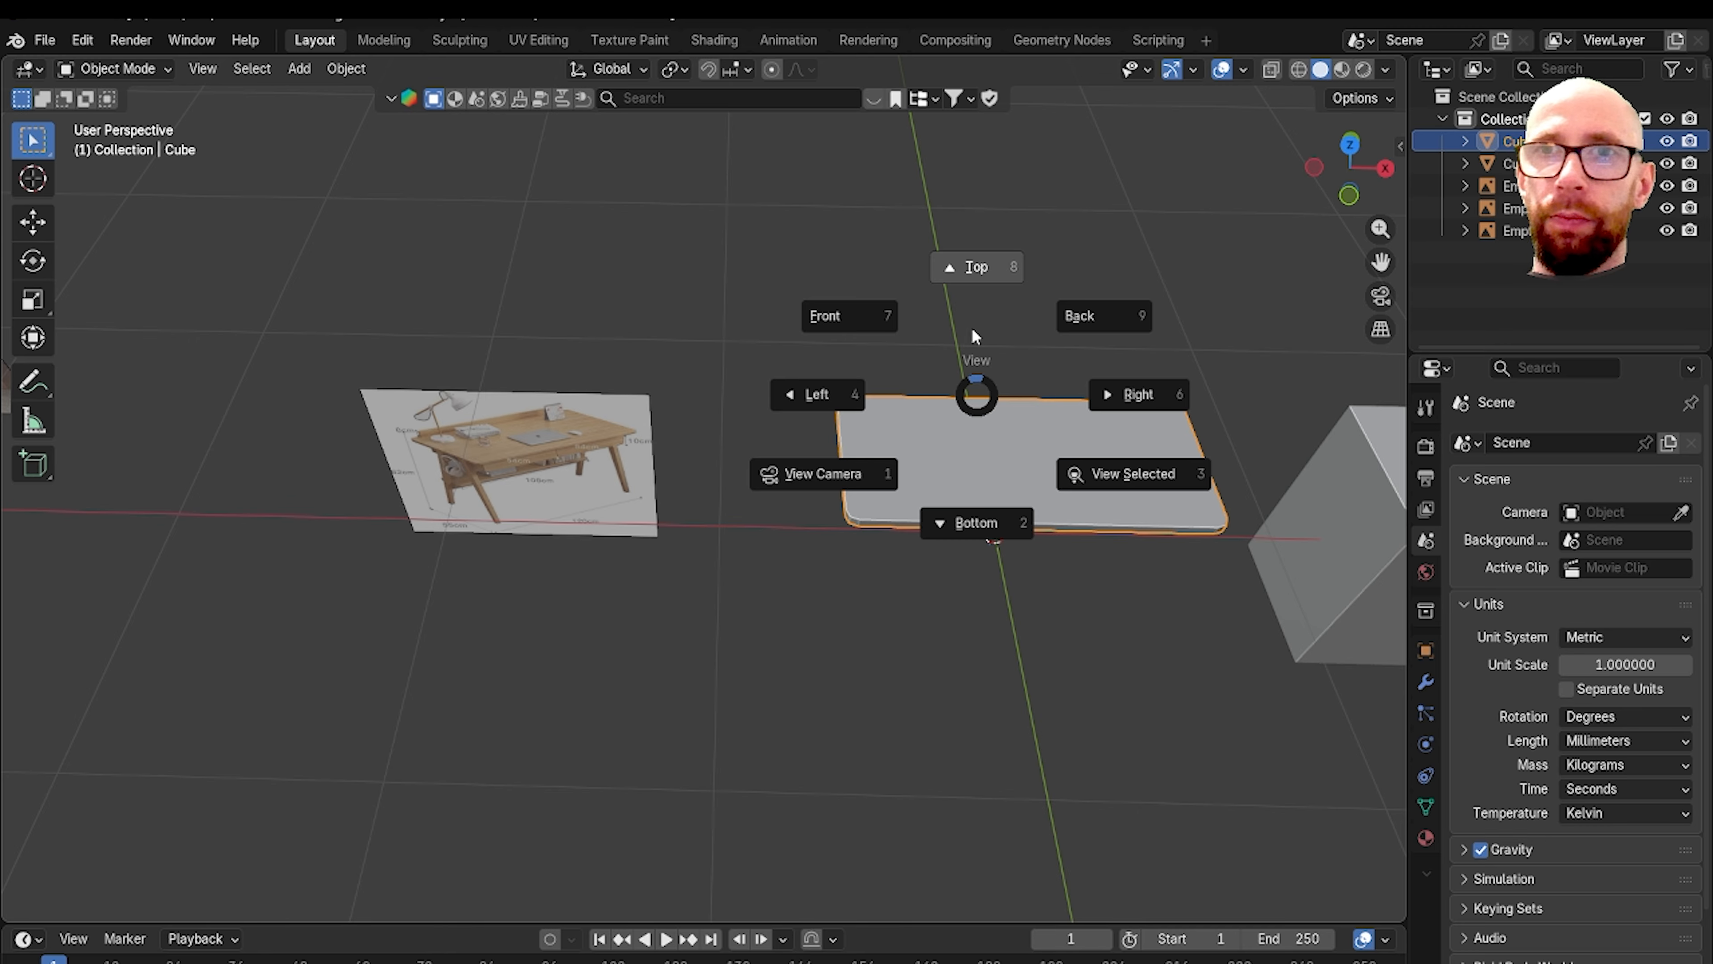
pyautogui.click(961, 287)
pyautogui.moveTo(990, 487); pyautogui.dragTo(896, 442, button='middle')
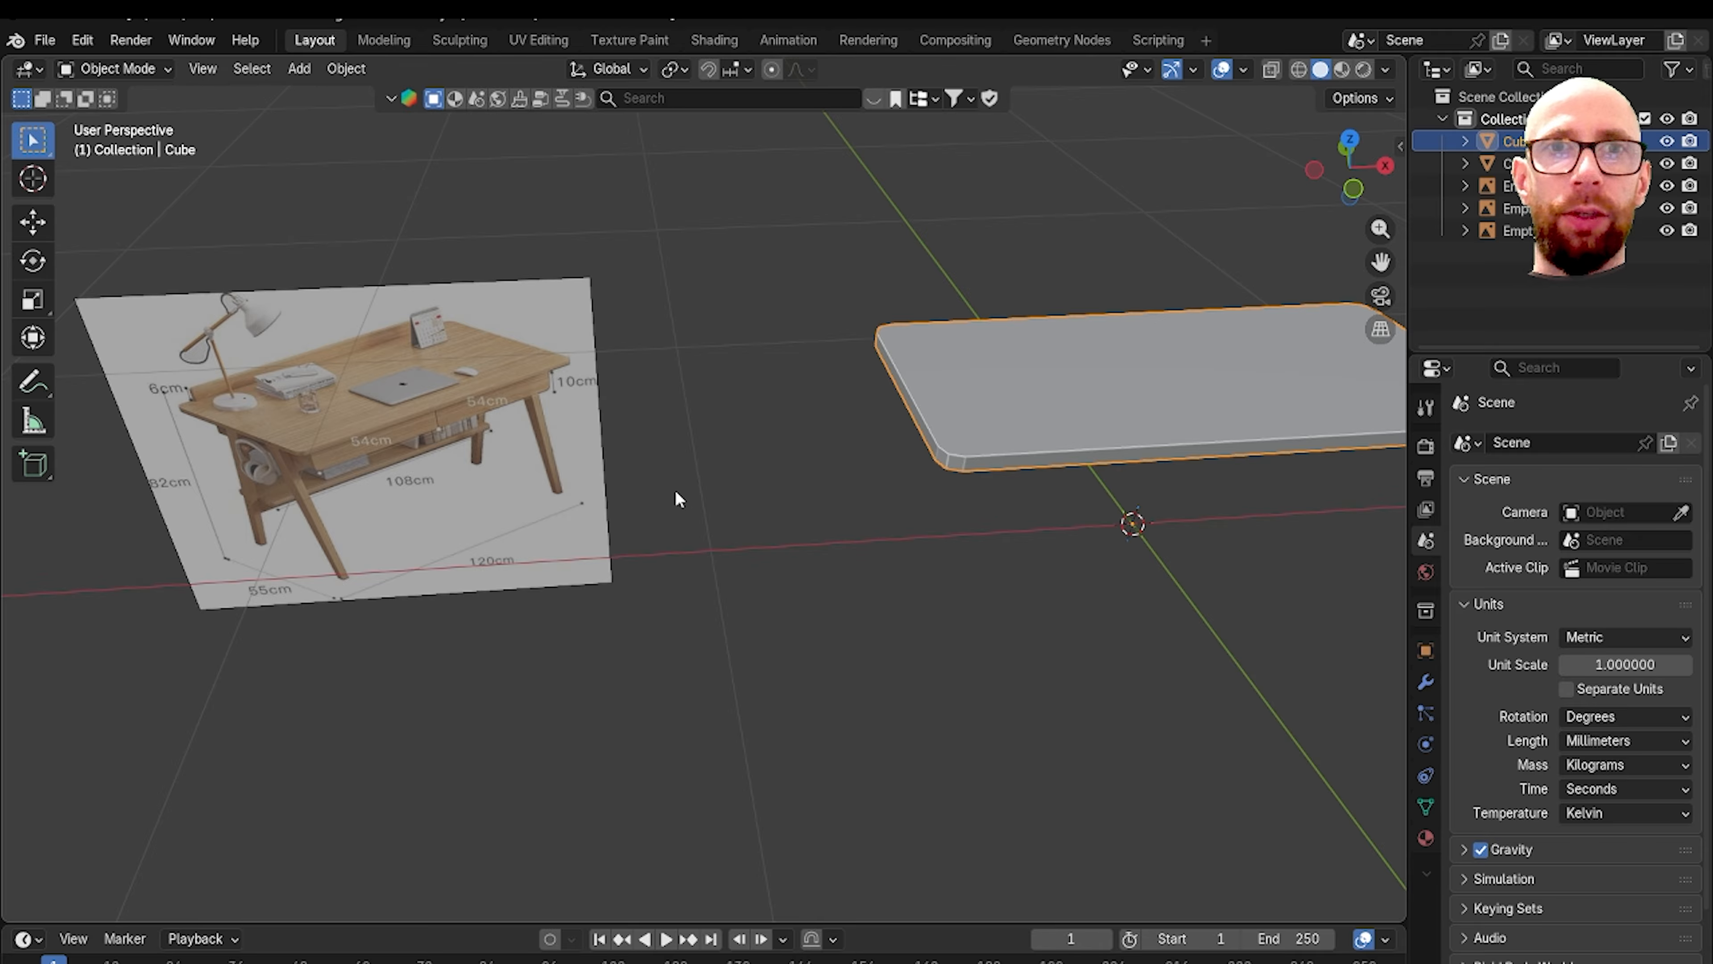
pyautogui.keyDown('shift'); pyautogui.moveTo(753, 507); pyautogui.dragTo(807, 502, button='middle'); pyautogui.keyUp('shift')
pyautogui.keyDown('shift'); pyautogui.moveTo(990, 484); pyautogui.dragTo(853, 510, button='middle'); pyautogui.keyUp('shift')
pyautogui.scroll(2, 856, 506)
pyautogui.keyDown('shift'); pyautogui.moveTo(738, 510); pyautogui.dragTo(1170, 496, button='middle'); pyautogui.keyUp('shift')
pyautogui.moveTo(513, 414)
pyautogui.keyDown('shift'); pyautogui.mouseDown(button='middle')
pyautogui.moveTo(755, 436)
pyautogui.moveTo(851, 481)
pyautogui.mouseUp(button='middle'); pyautogui.keyUp('shift')
pyautogui.scroll(3, 851, 481)
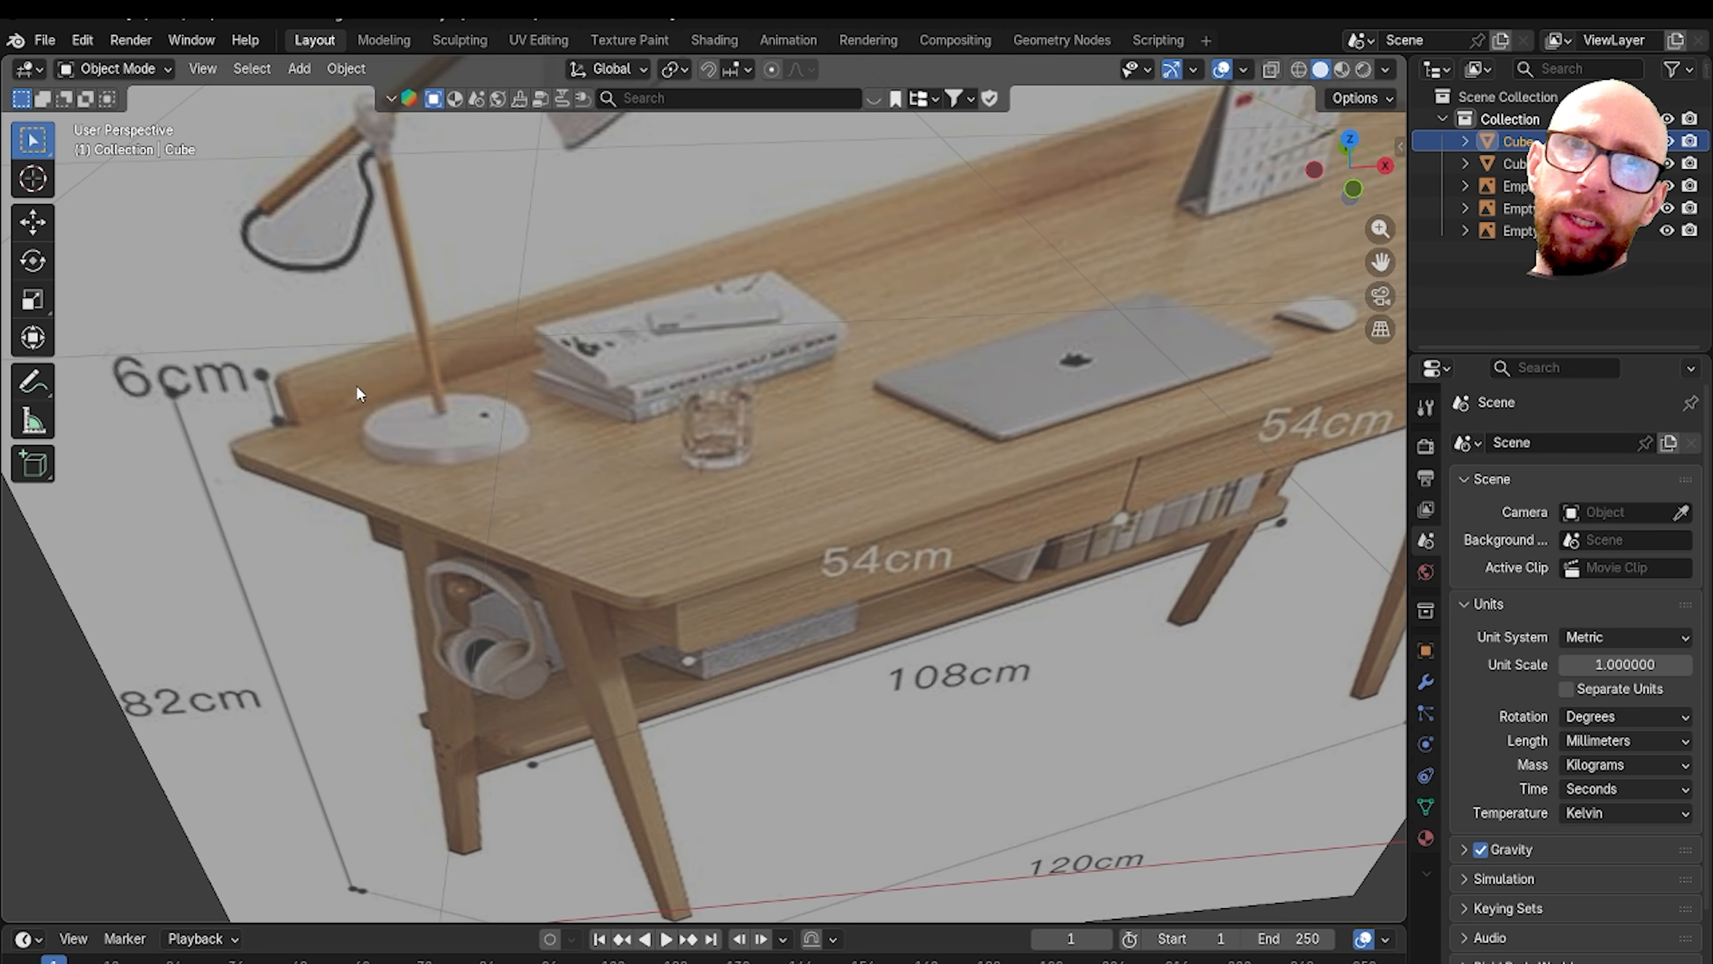
pyautogui.scroll(-8, 318, 393)
pyautogui.keyDown('shift'); pyautogui.moveTo(927, 366); pyautogui.dragTo(734, 421, button='middle'); pyautogui.keyUp('shift')
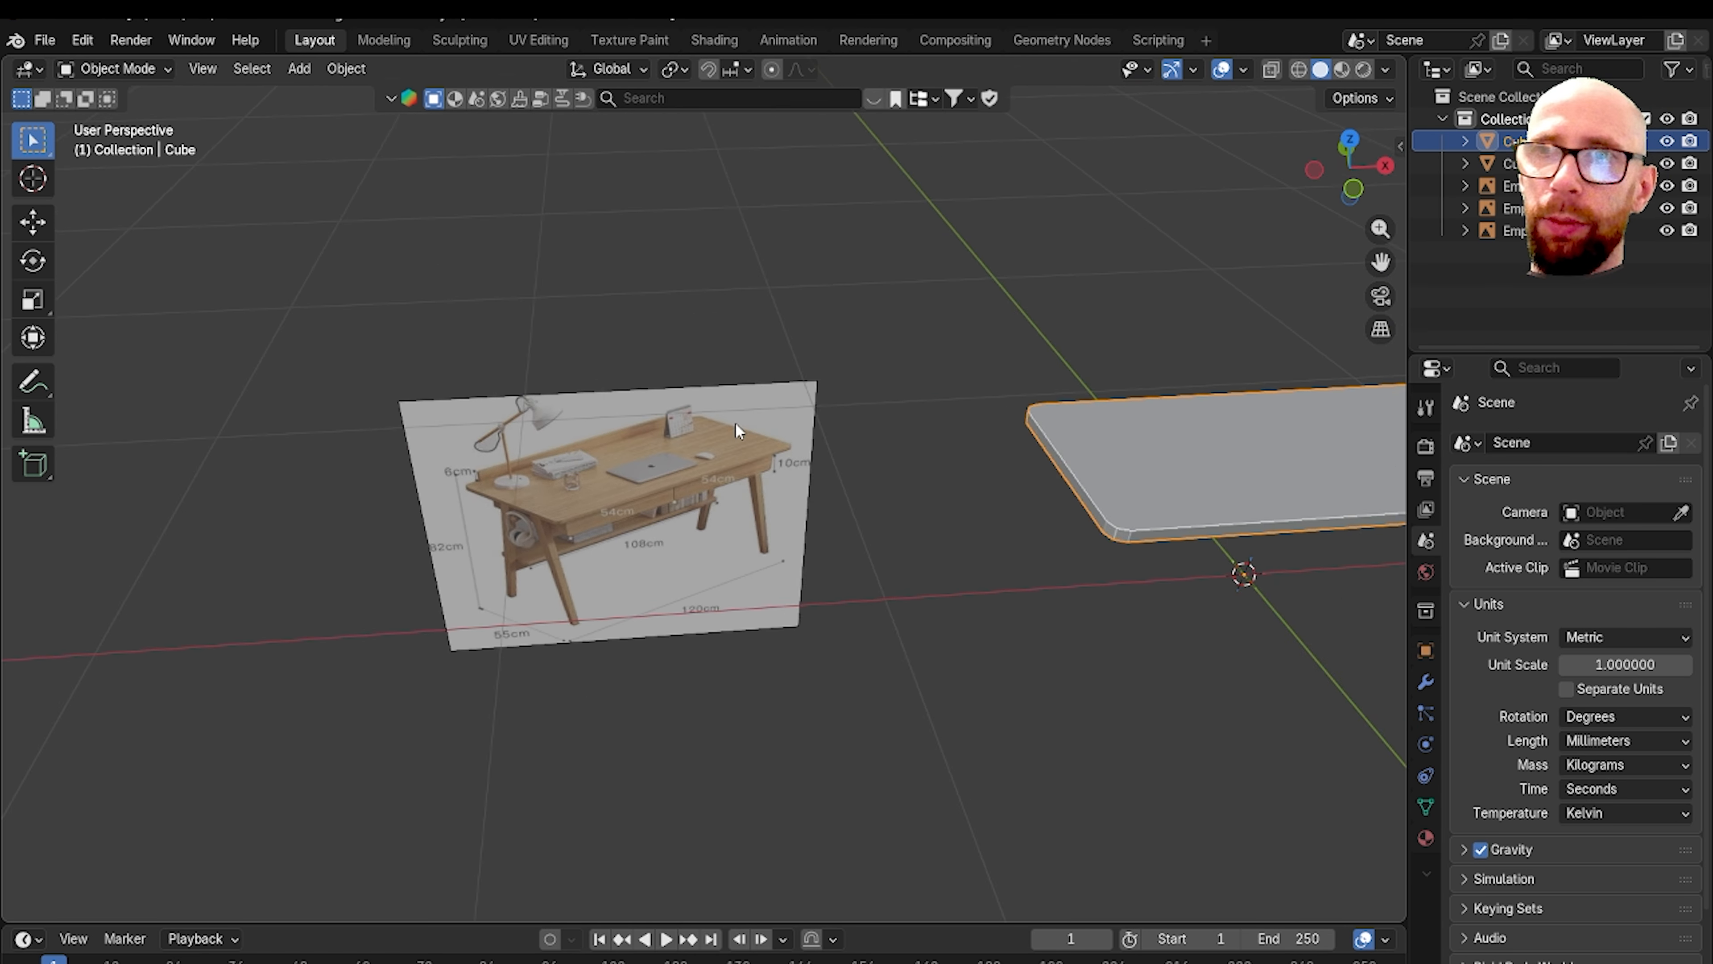
pyautogui.keyDown('shift'); pyautogui.moveTo(1213, 479); pyautogui.dragTo(825, 503, button='middle'); pyautogui.keyUp('shift')
# Step: View the tabletop from above and enter Edit Mode on it
pyautogui.press('`')
pyautogui.click(954, 425)
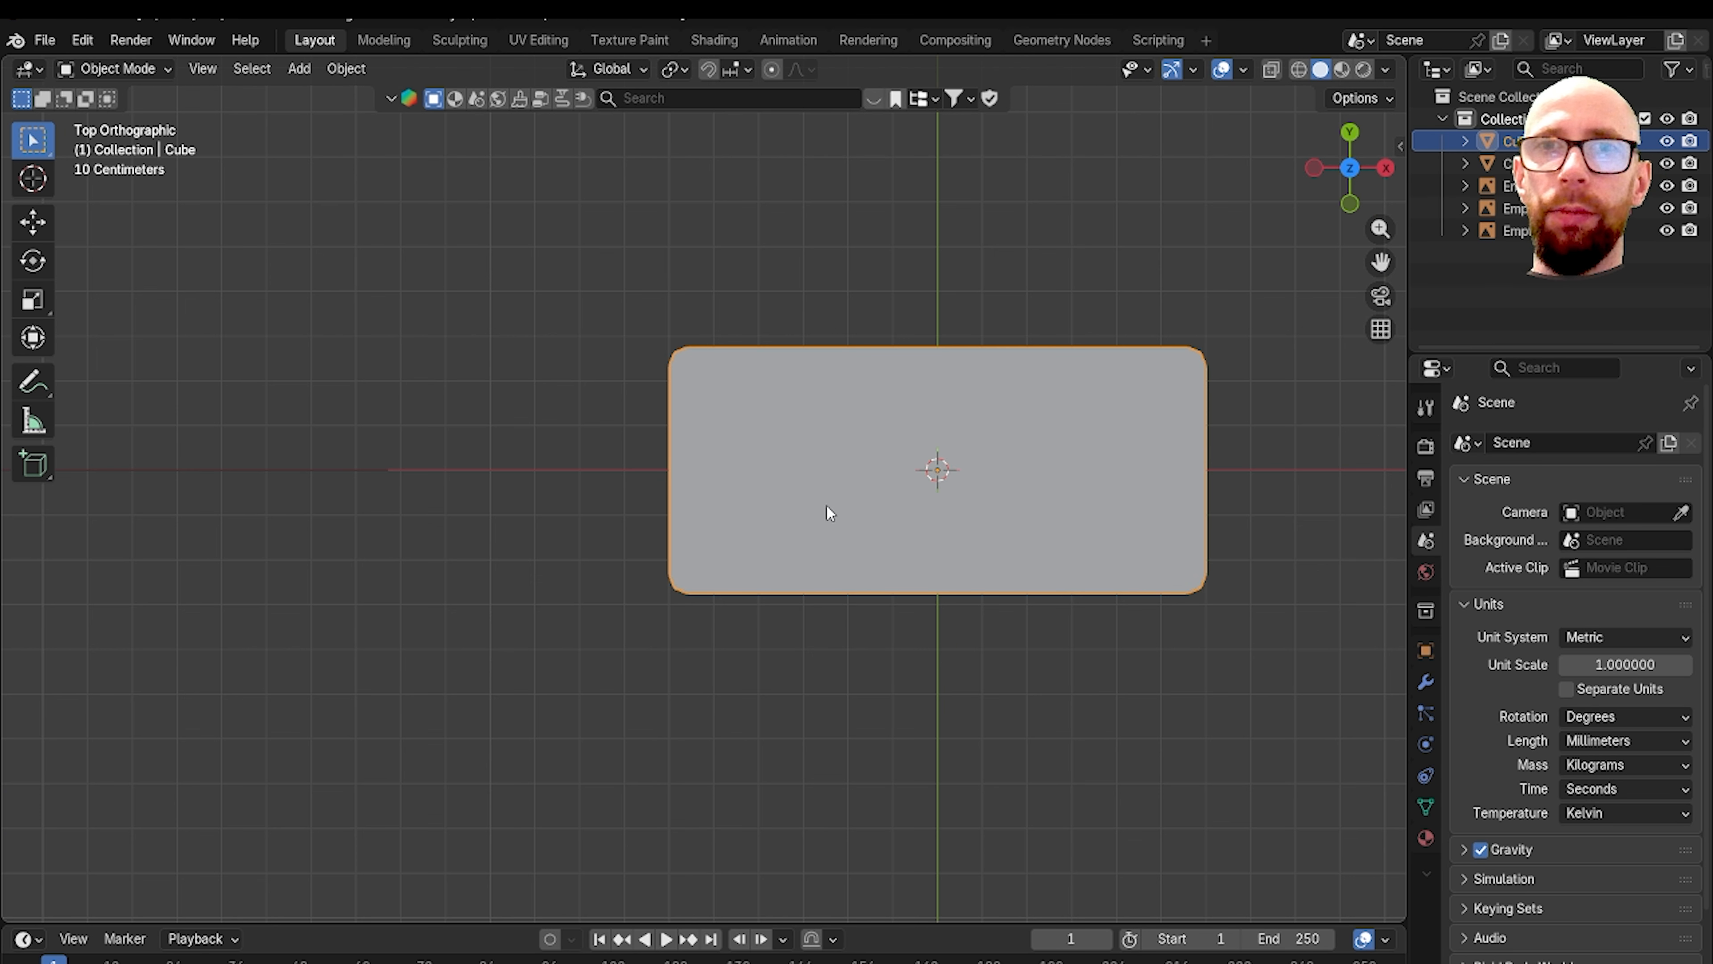
pyautogui.press('`')
pyautogui.press('Escape')
pyautogui.press('Tab')
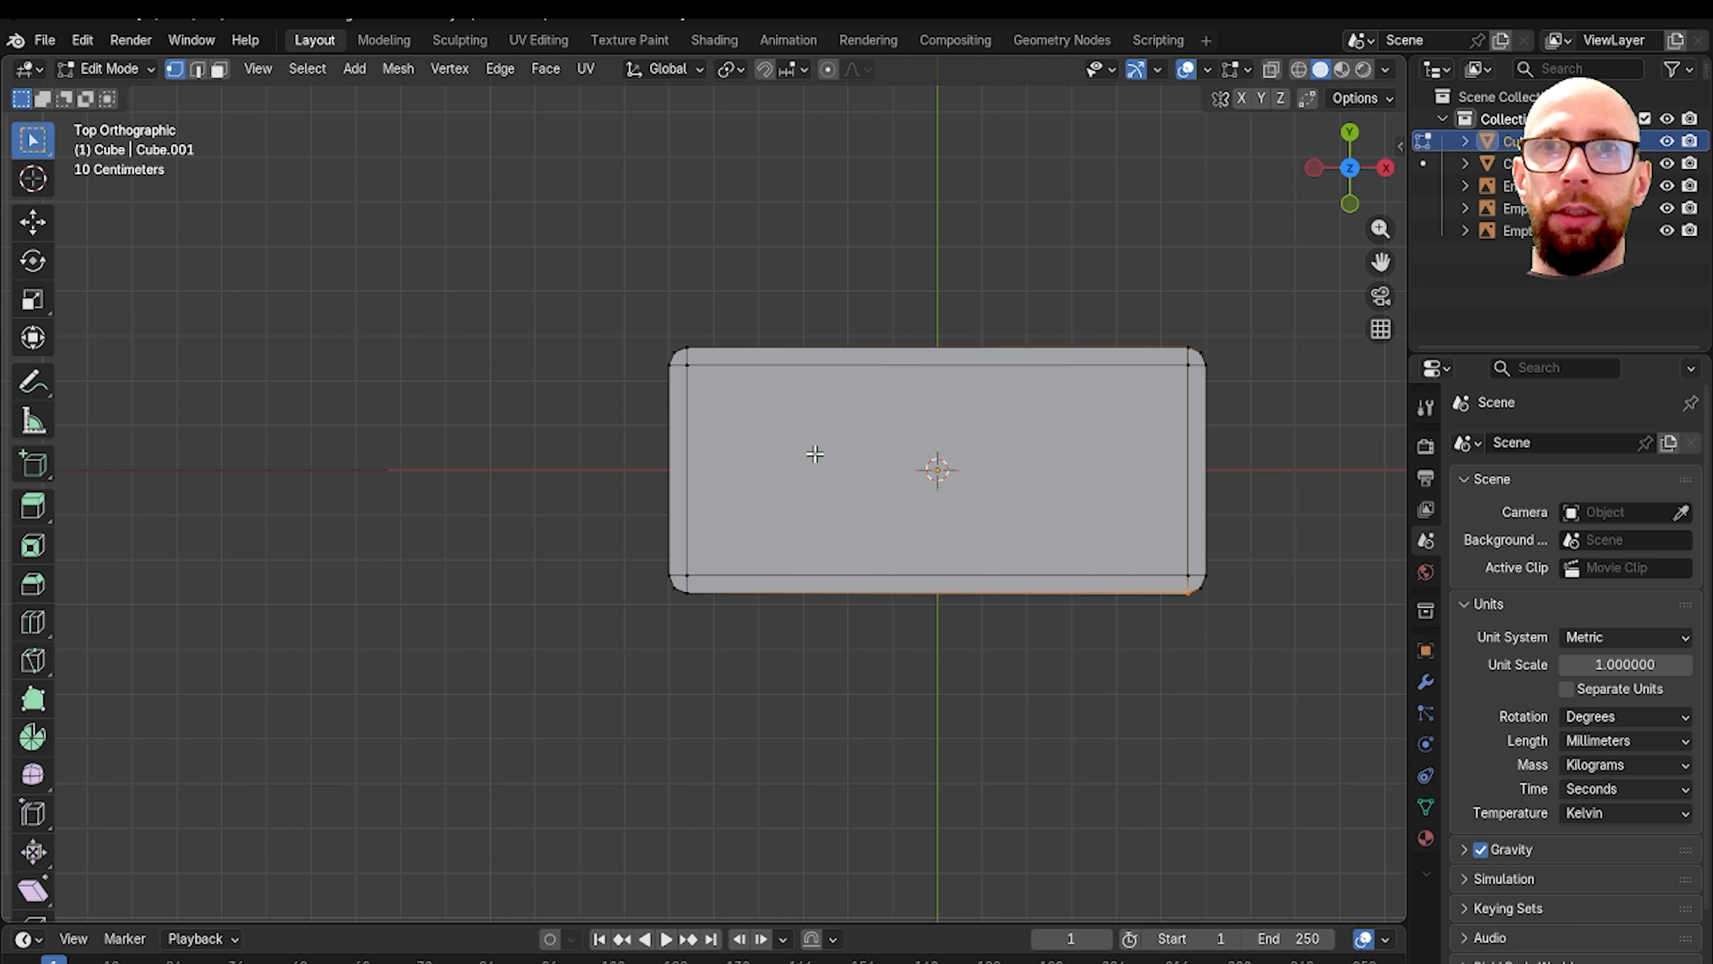
pyautogui.scroll(3, 783, 445)
pyautogui.scroll(-3, 727, 430)
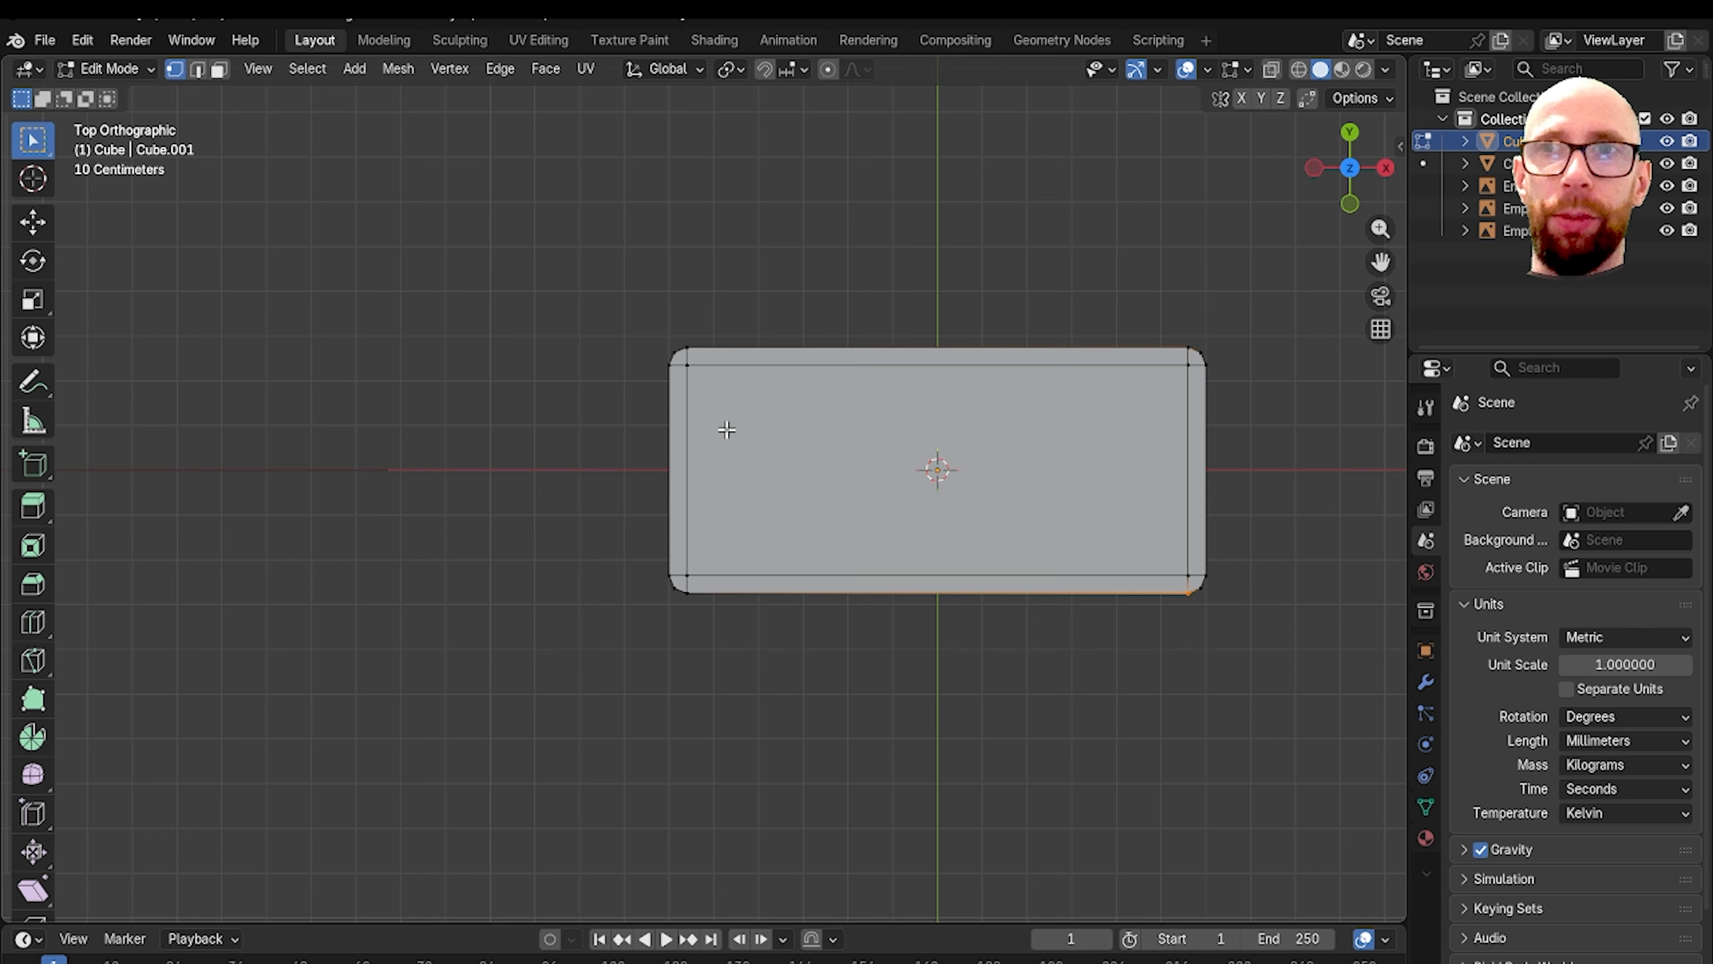
pyautogui.keyDown('shift'); pyautogui.moveTo(876, 464); pyautogui.dragTo(765, 474, button='middle'); pyautogui.keyUp('shift')
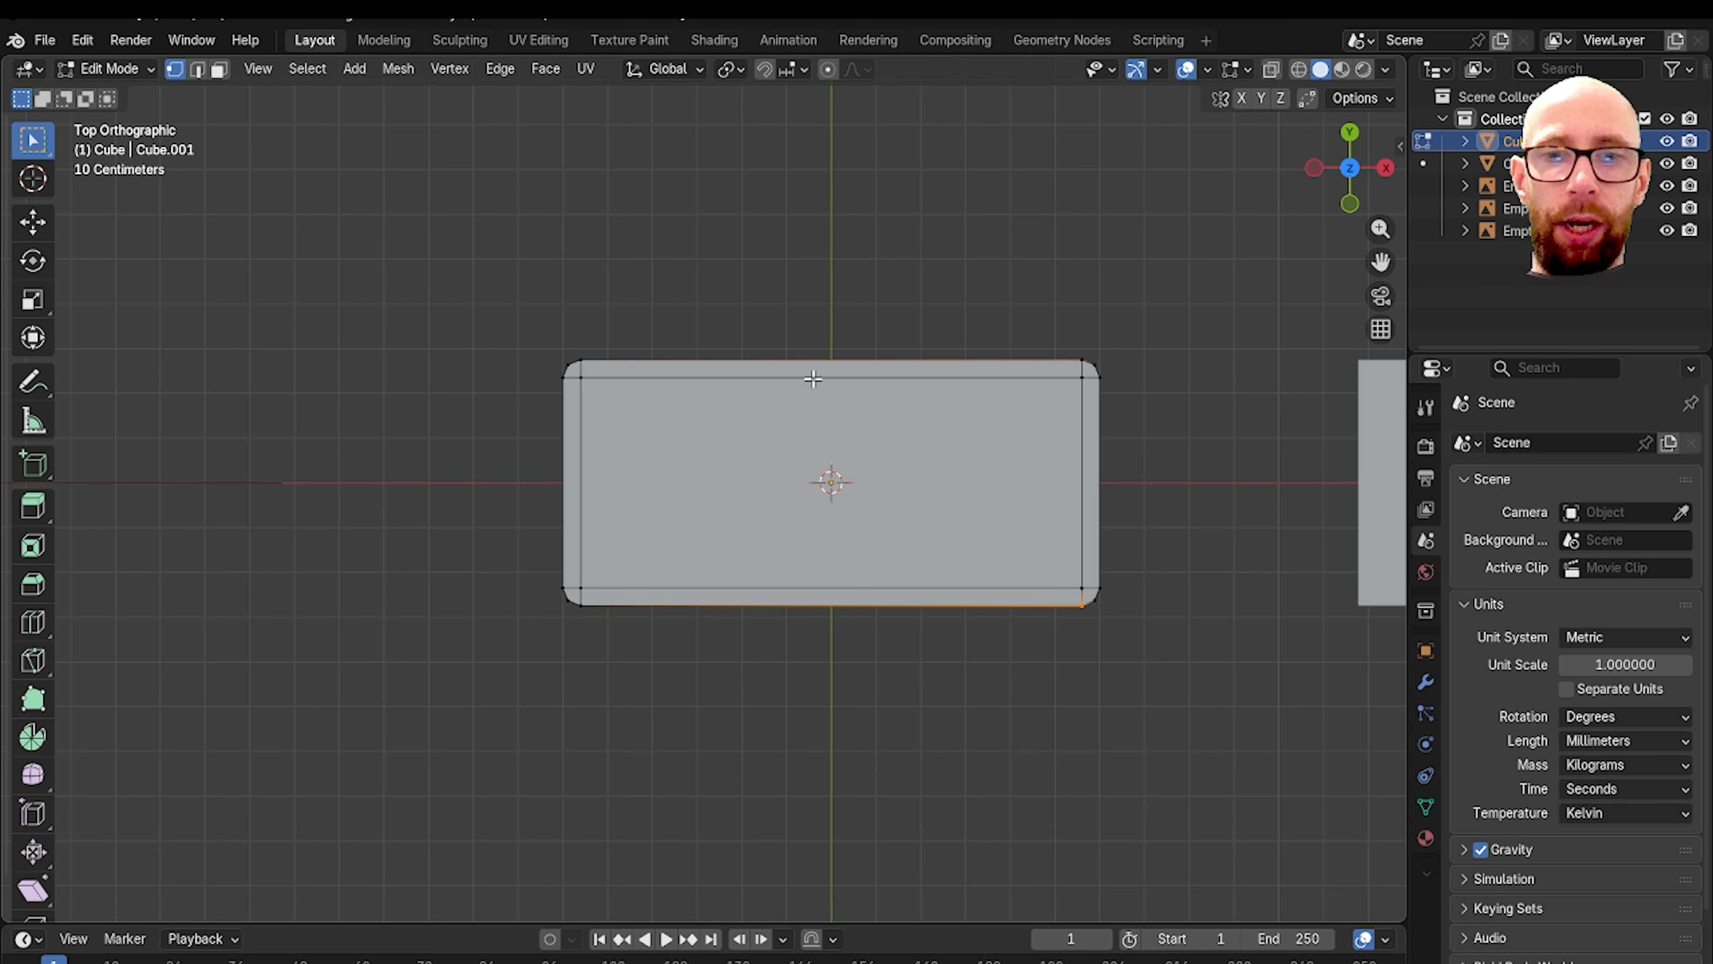
# Step: Try a single unslid loop cut across the tabletop's width at the middle of its length
pyautogui.hotkey('ctrl', 'r')
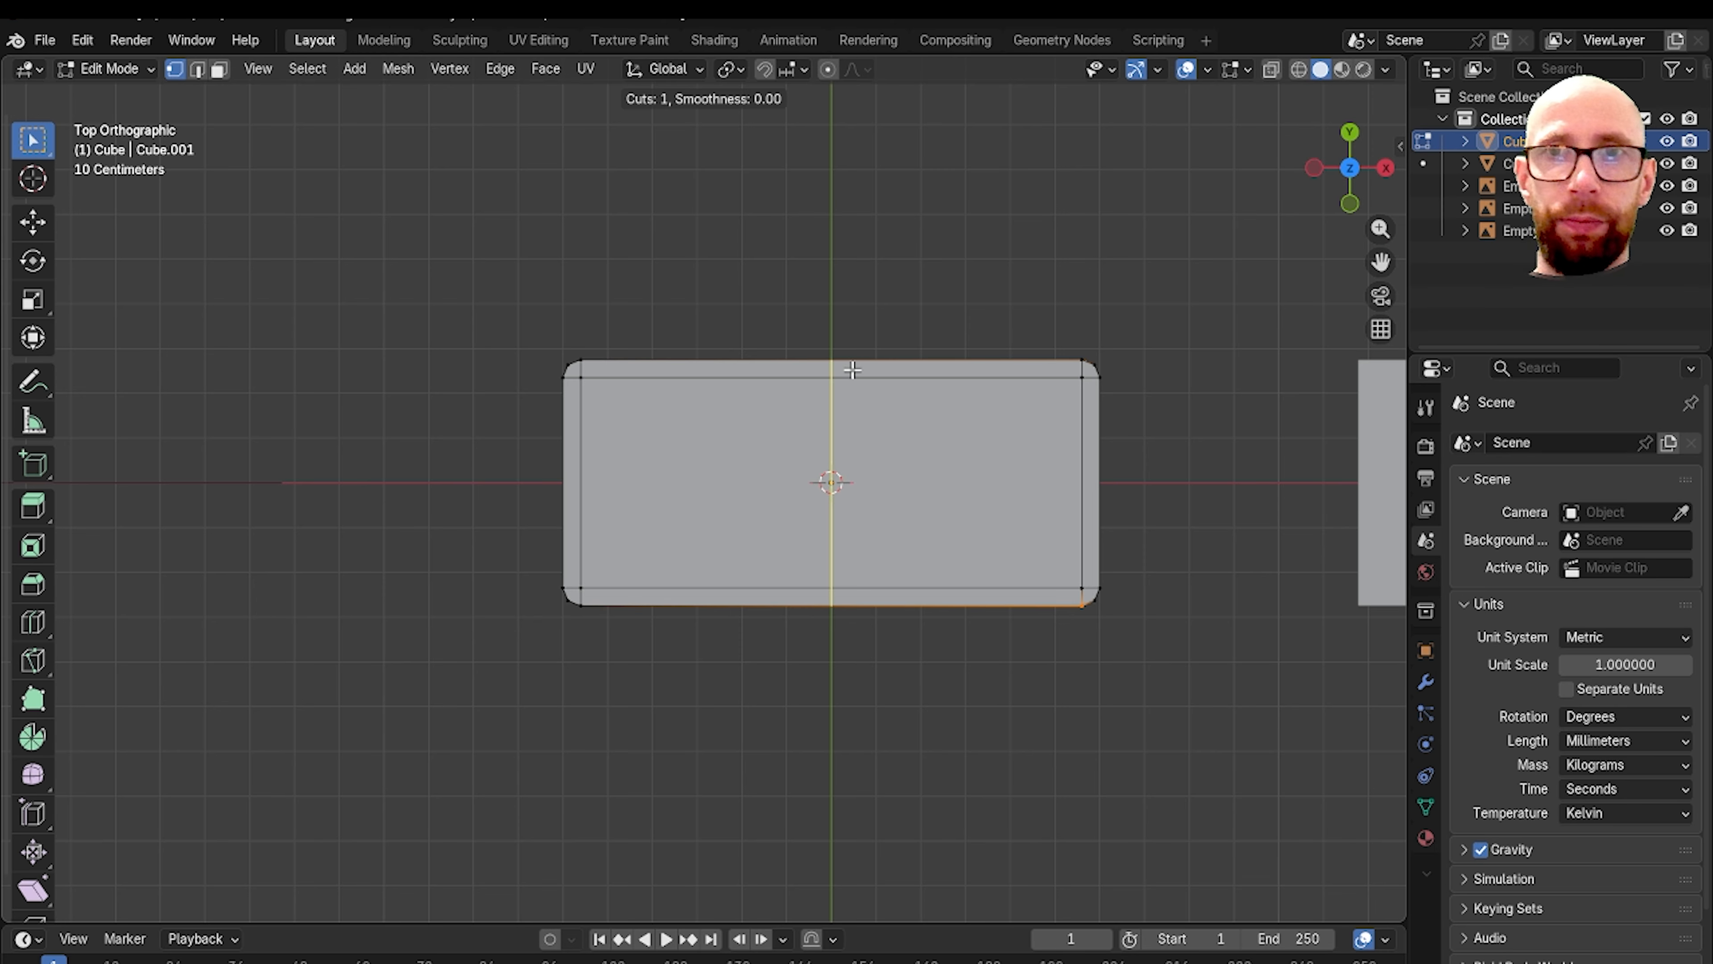
pyautogui.click(852, 370)
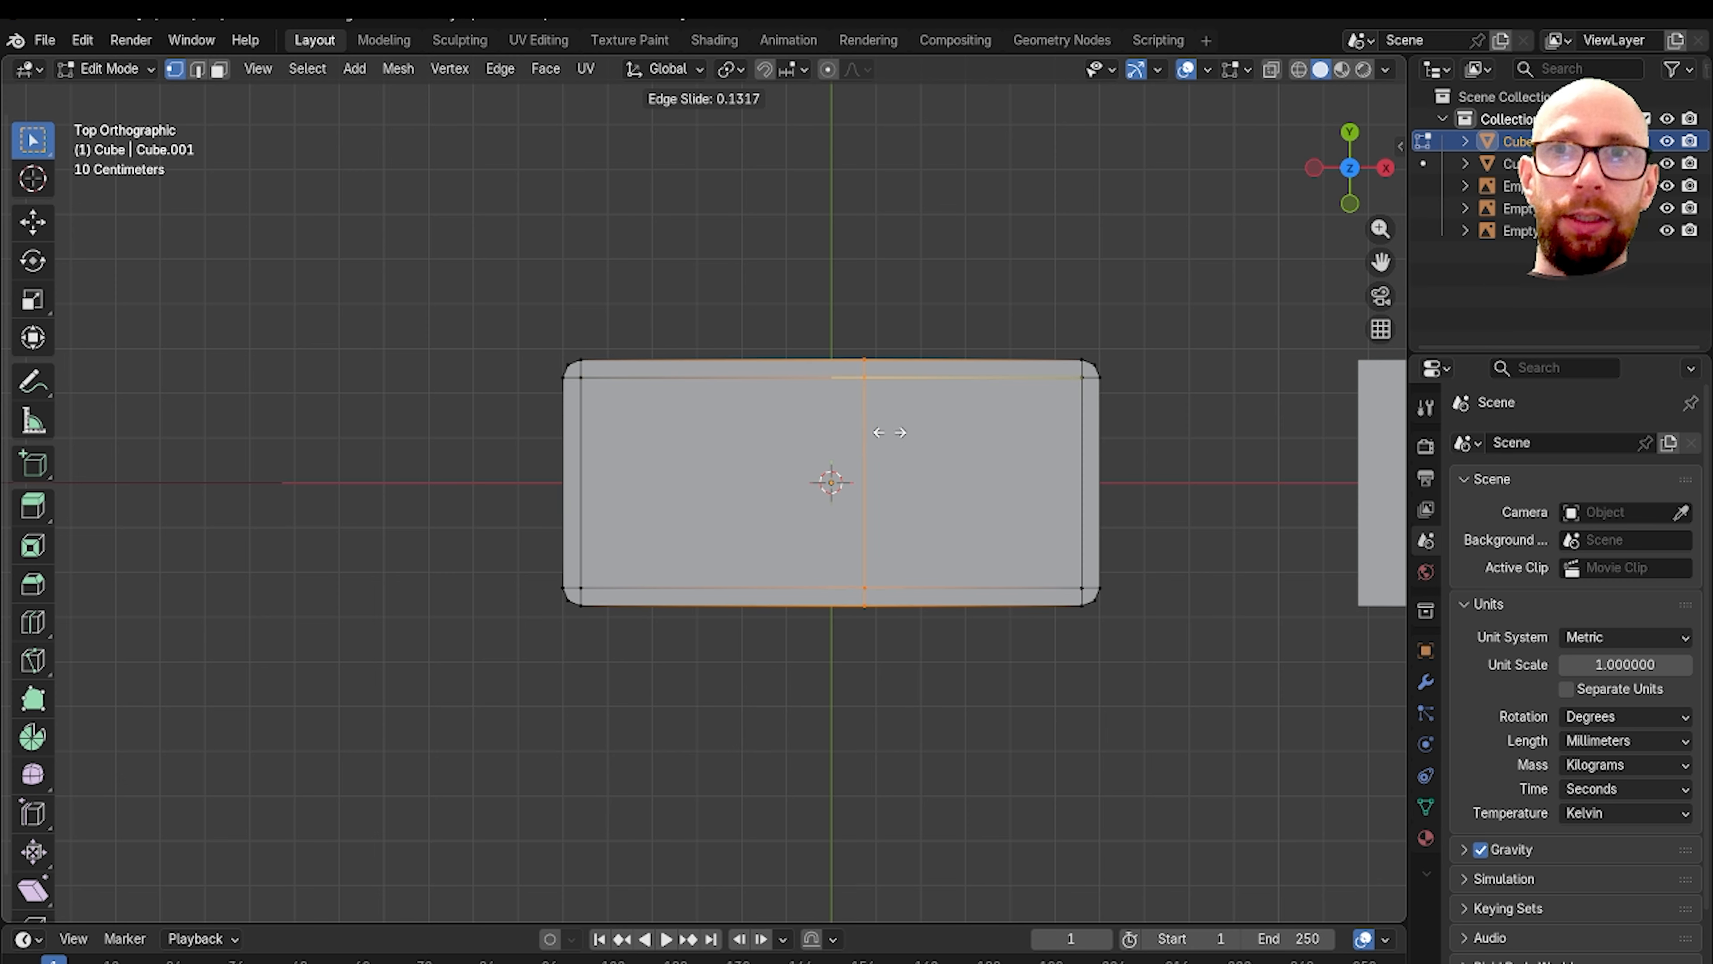
pyautogui.rightClick(931, 427)
pyautogui.moveTo(1027, 499); pyautogui.dragTo(984, 461, button='middle')
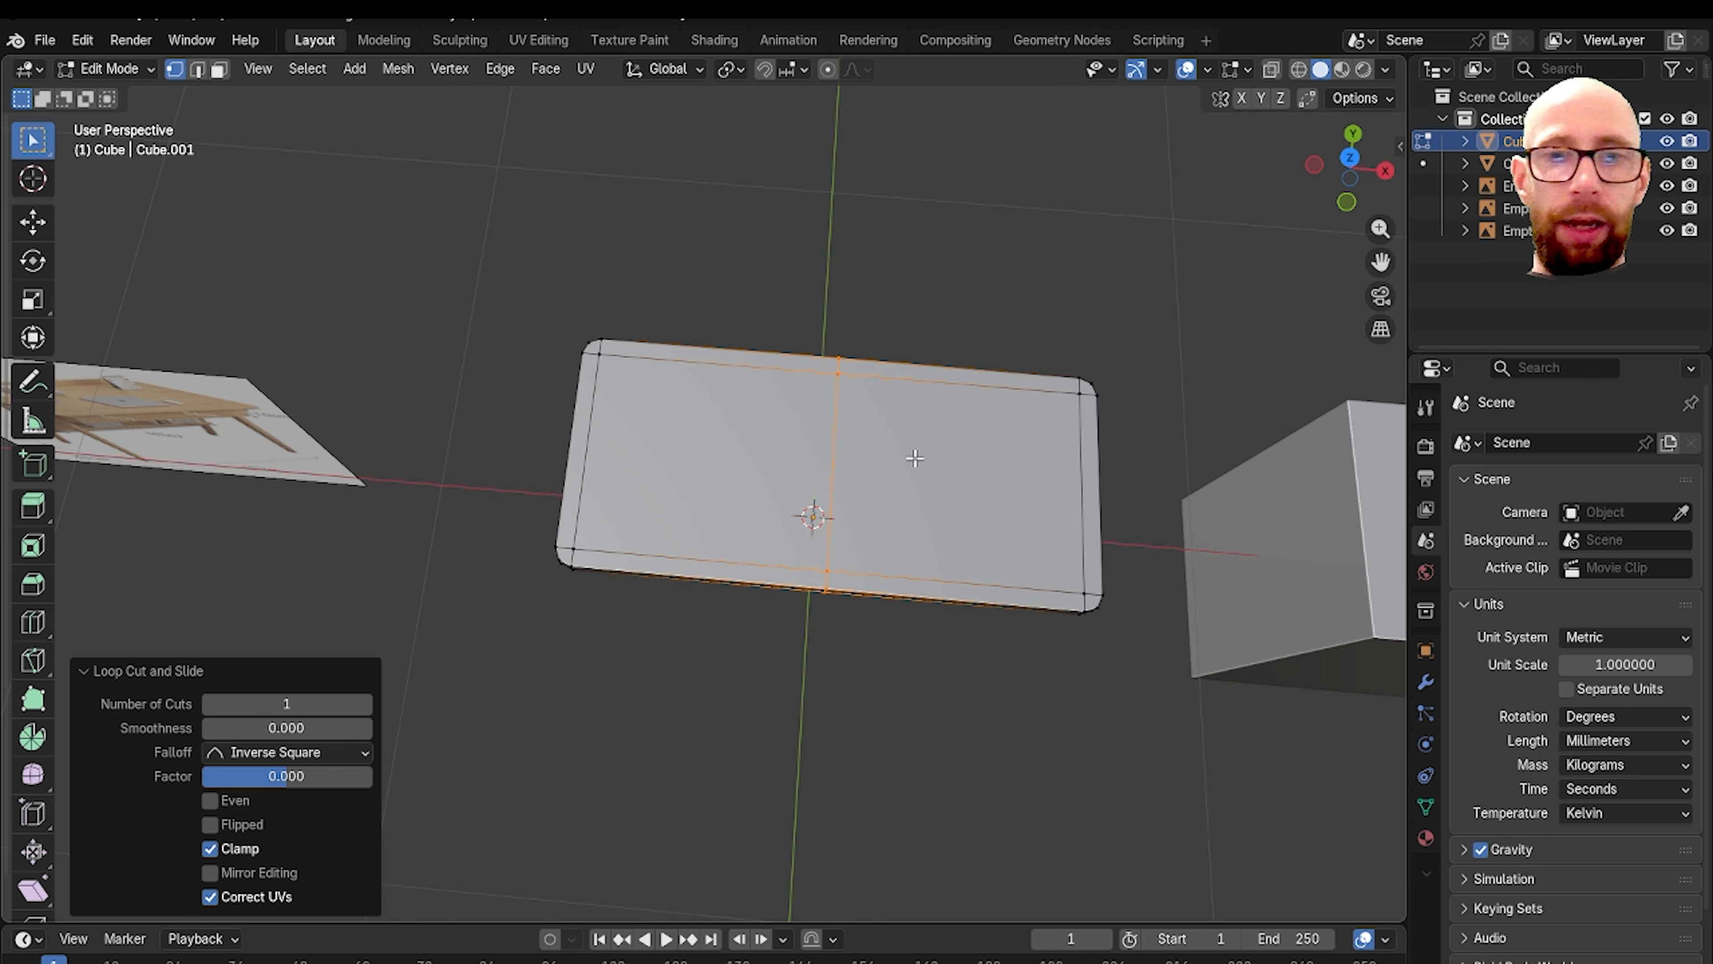
pyautogui.press('2')
pyautogui.scroll(2, 783, 447)
pyautogui.keyDown('shift'); pyautogui.moveTo(759, 441); pyautogui.dragTo(940, 439, button='middle'); pyautogui.keyUp('shift')
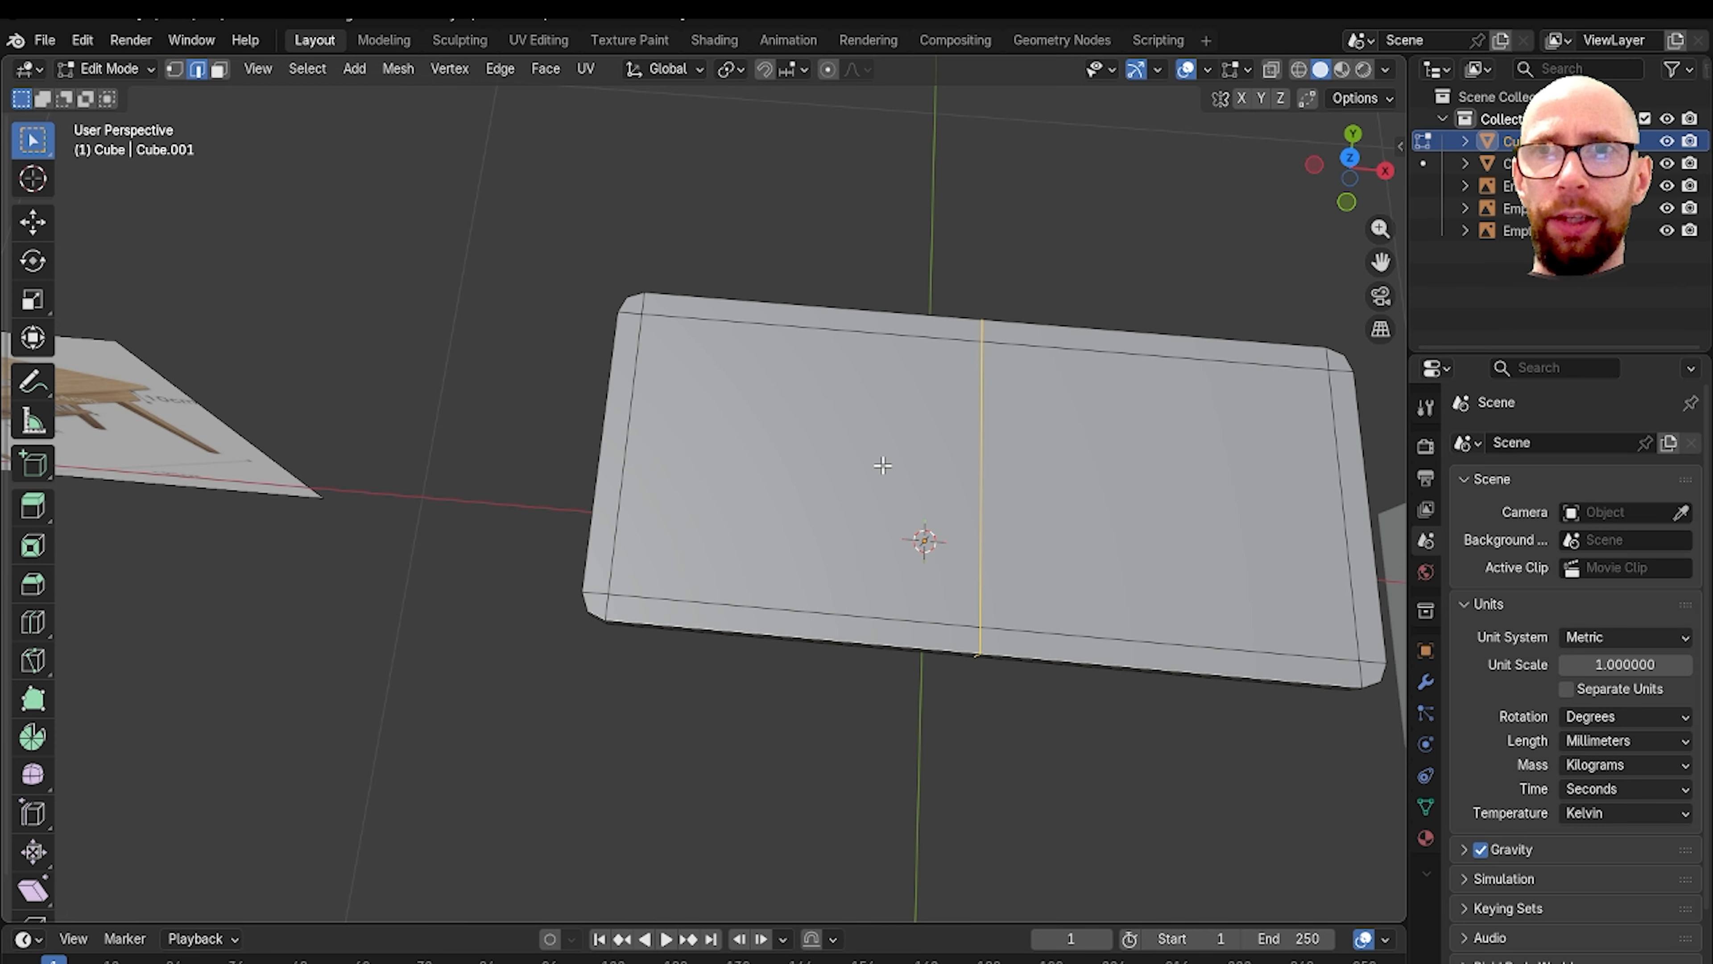
pyautogui.press('1')
# Step: Try separate loop cuts slid close to each short end of the tabletop, with factors -0.883 and 0.918
pyautogui.hotkey('ctrl', 'r')
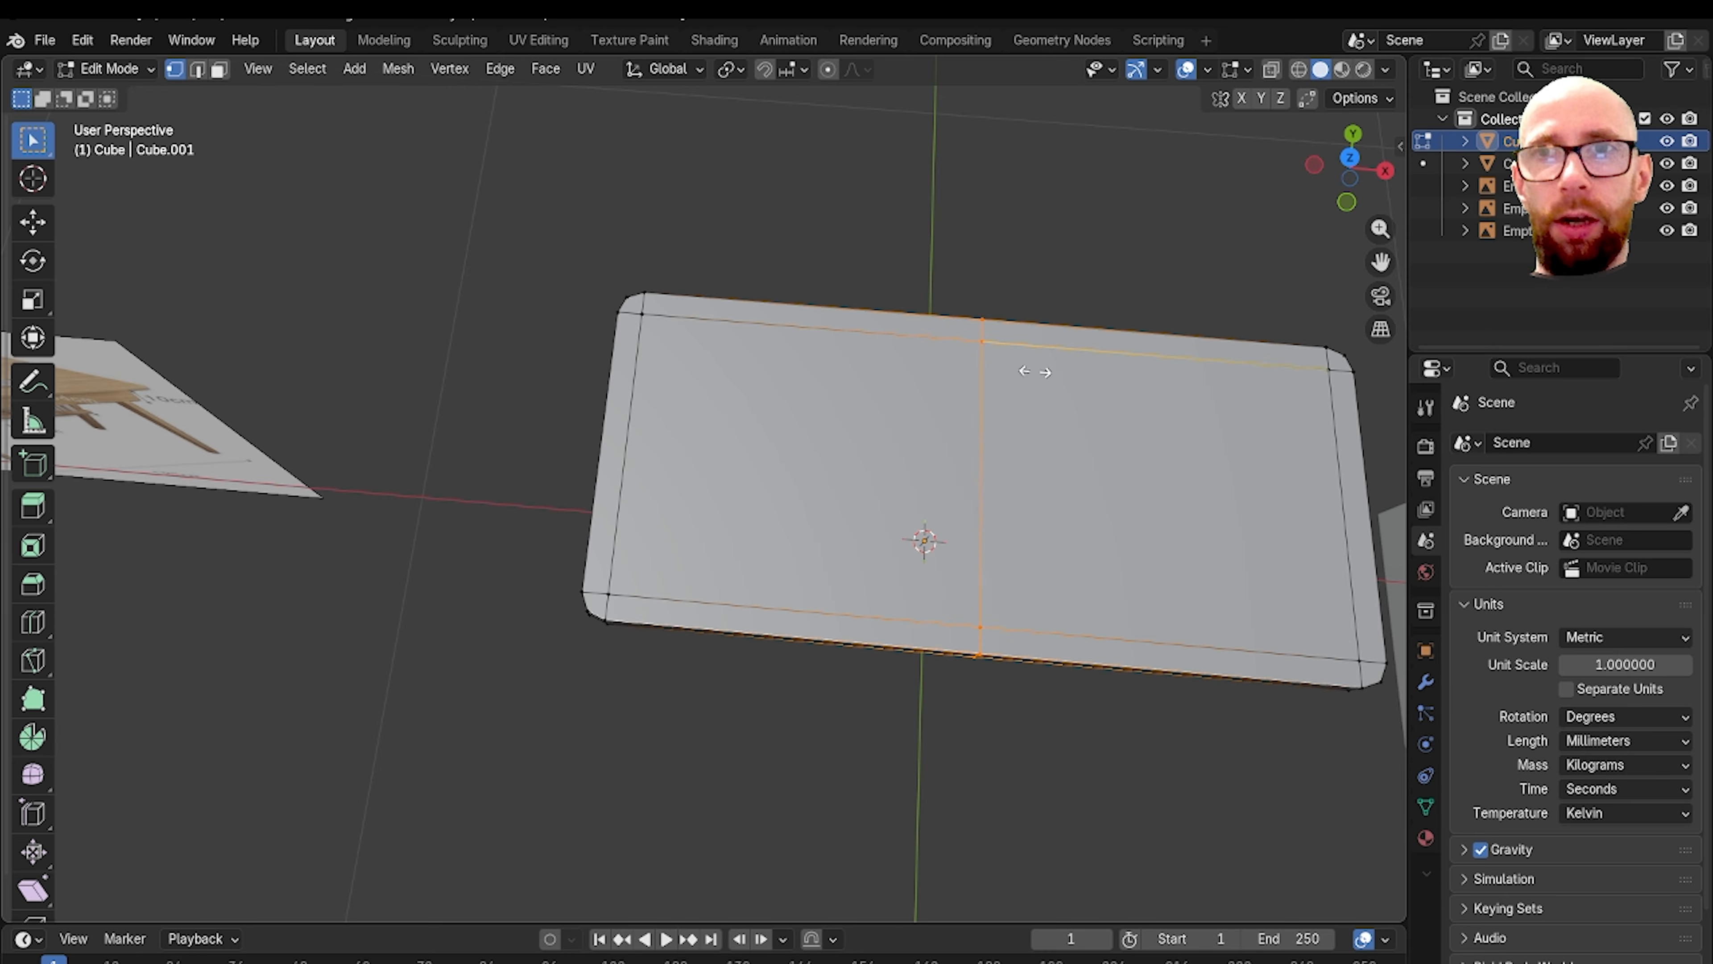
pyautogui.click(1012, 375)
pyautogui.click(727, 414)
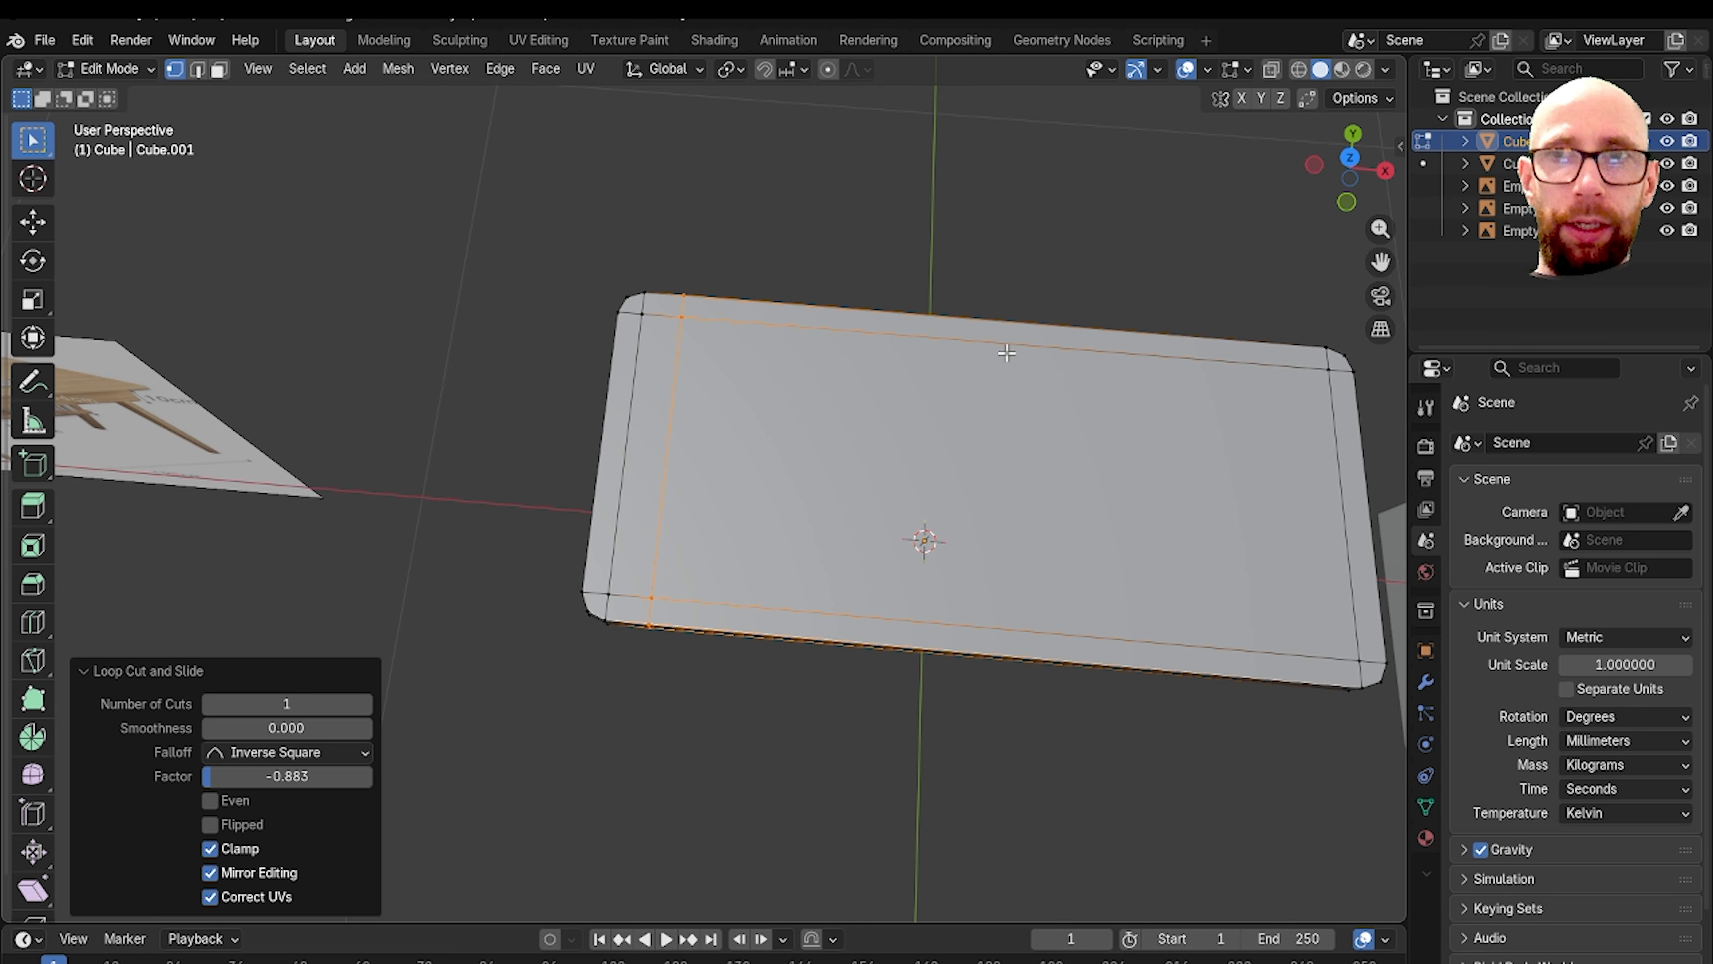
pyautogui.hotkey('ctrl', 'r')
pyautogui.click(1005, 352)
pyautogui.click(1307, 412)
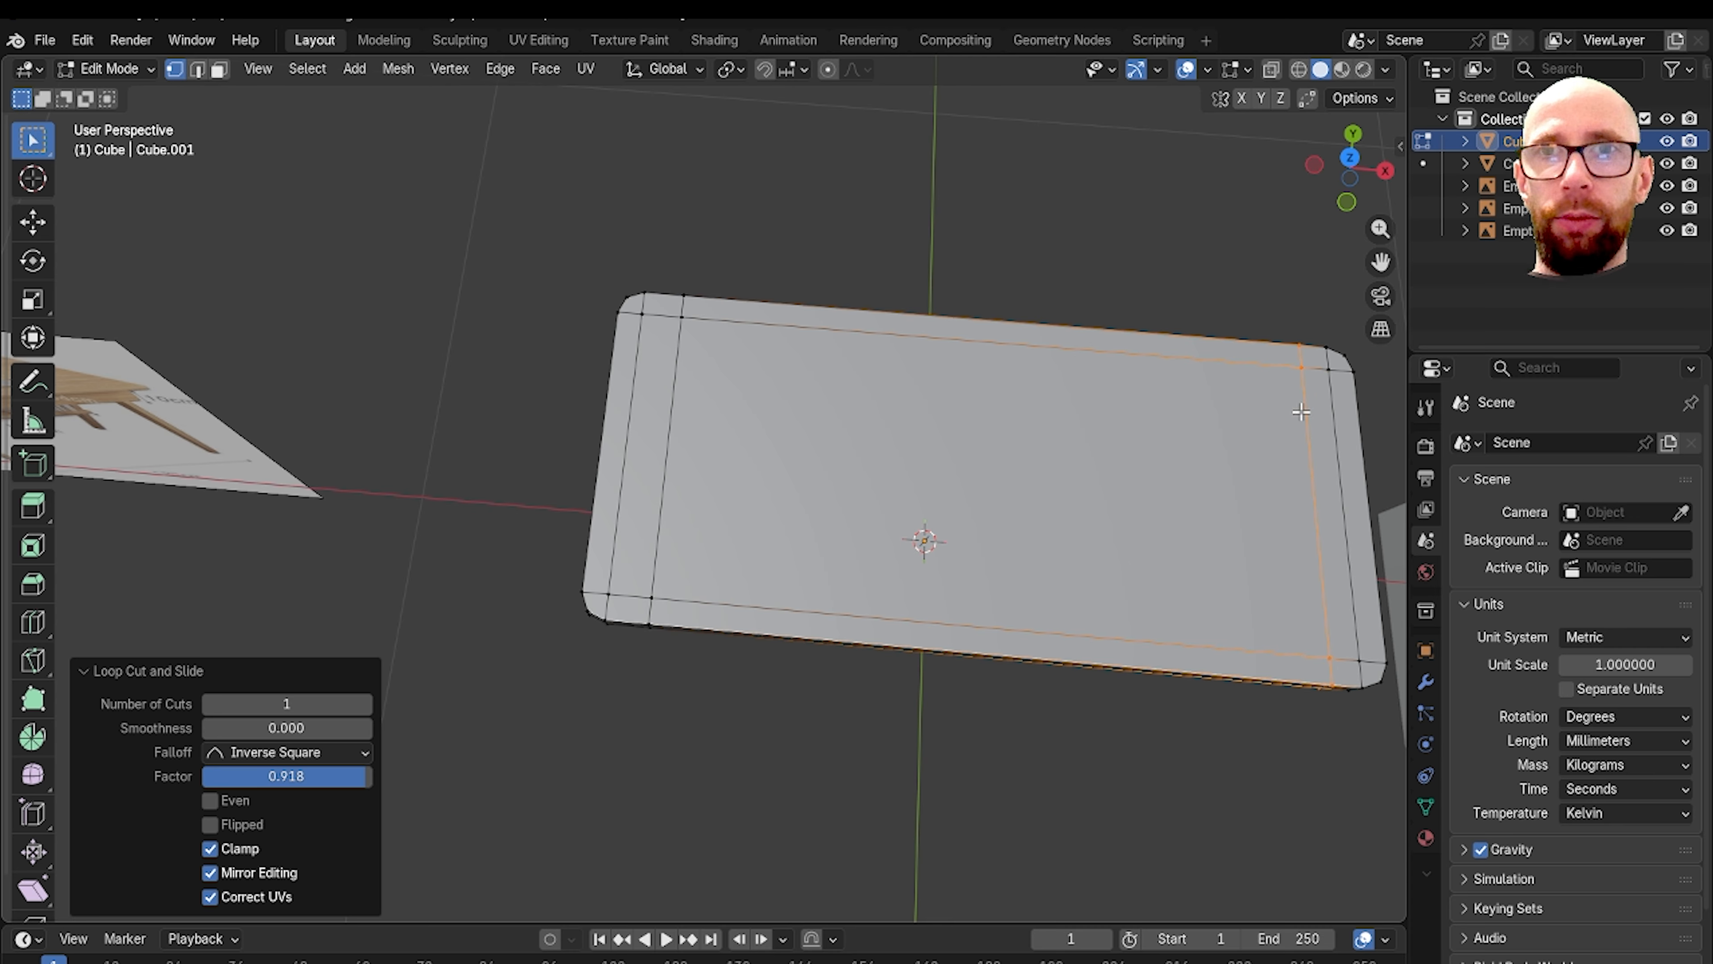
pyautogui.moveTo(1299, 411); pyautogui.dragTo(1145, 391, button='middle')
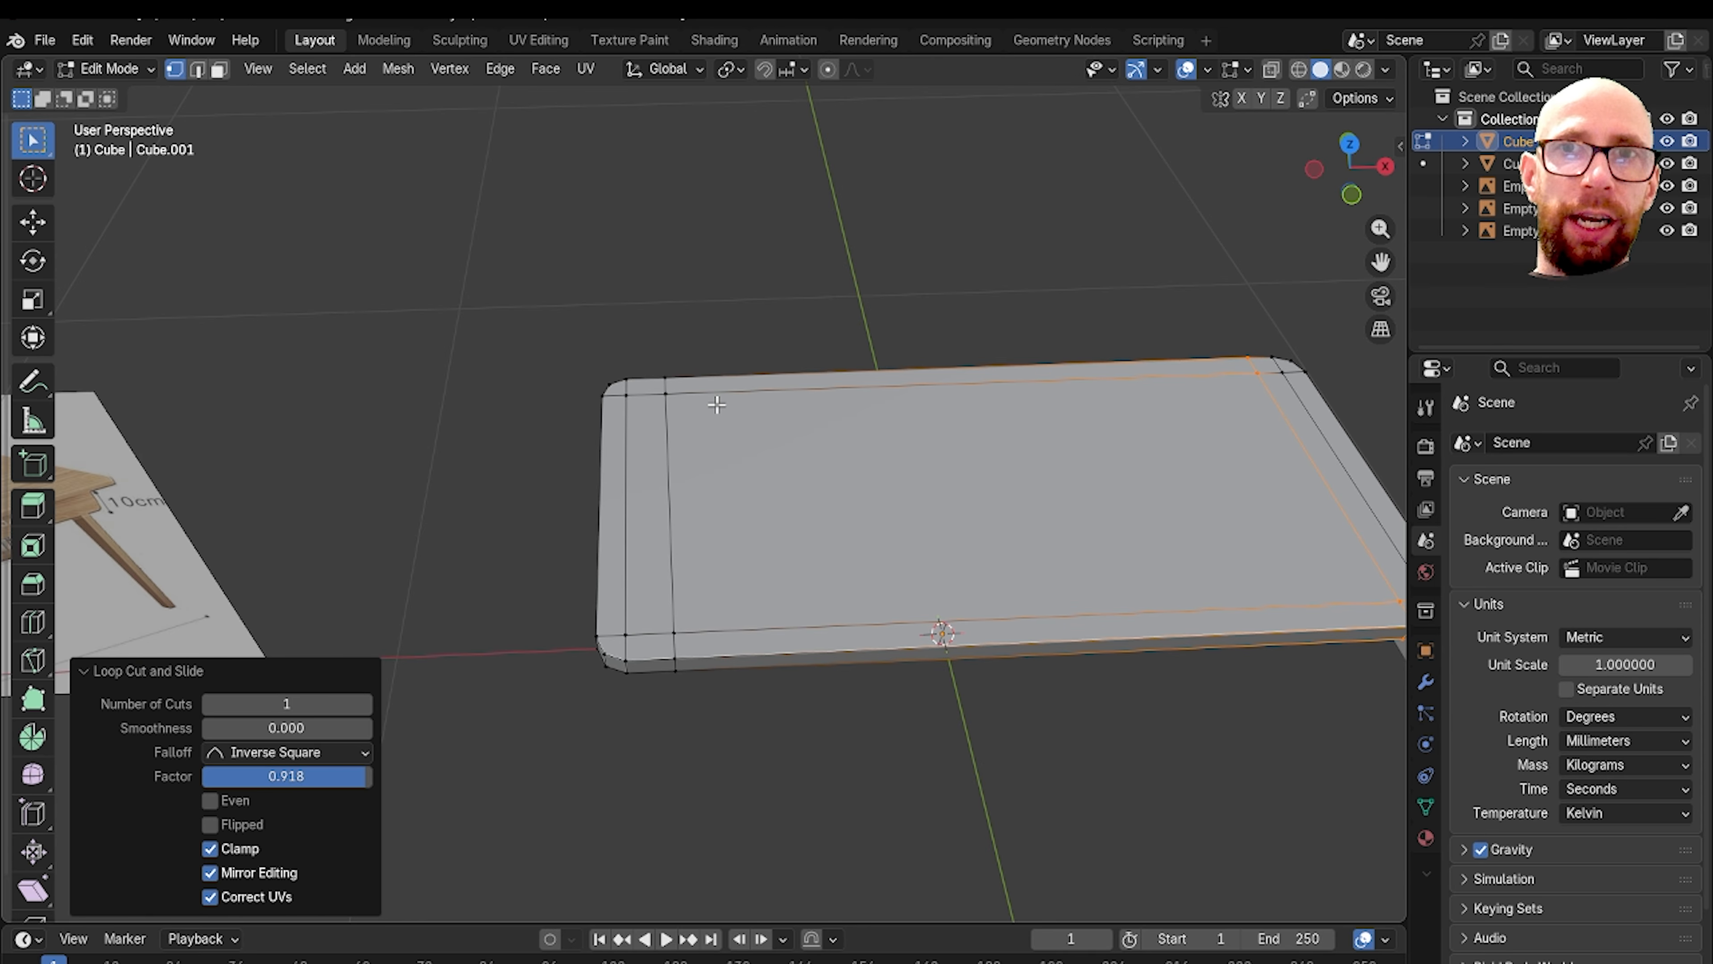
pyautogui.hotkey('alt', 'a')
# Step: Add one loop cut across the tabletop's width, centred along its length without sliding it
pyautogui.moveTo(776, 422); pyautogui.dragTo(971, 442, button='middle')
pyautogui.hotkey('ctrl', 'r')
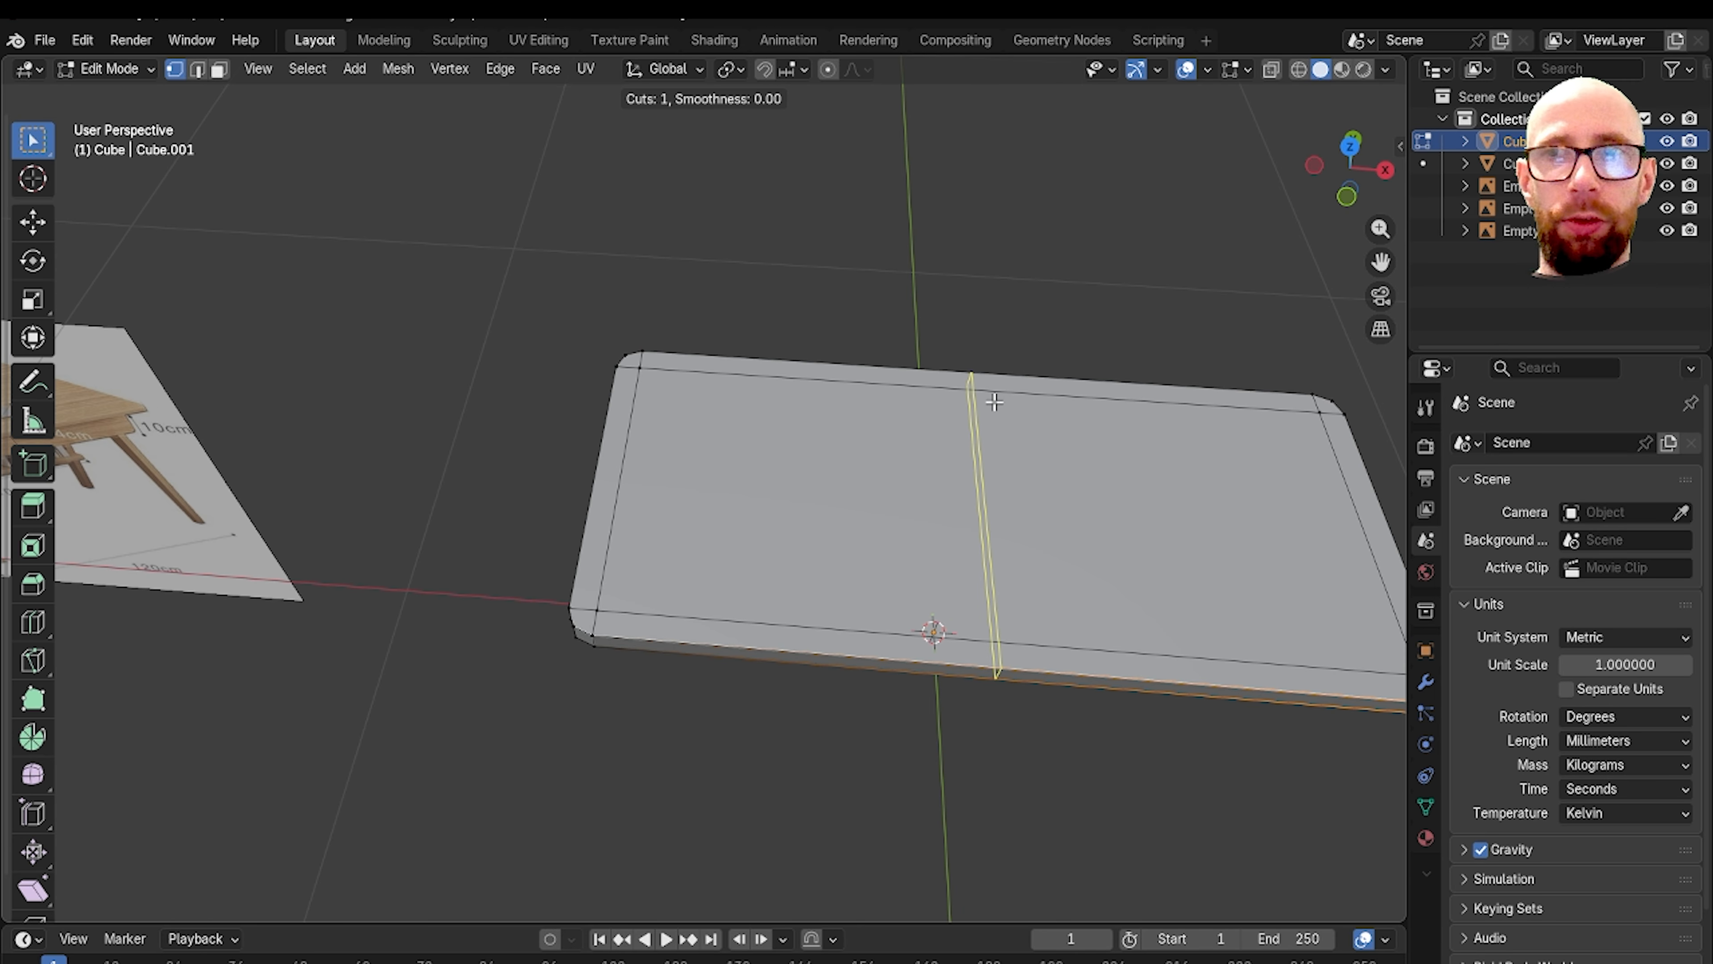
pyautogui.click(994, 402)
pyautogui.rightClick(994, 402)
# Step: Bevel the tabletop's central edge loop with 1 segment and a width of 530 mm
pyautogui.press('2')
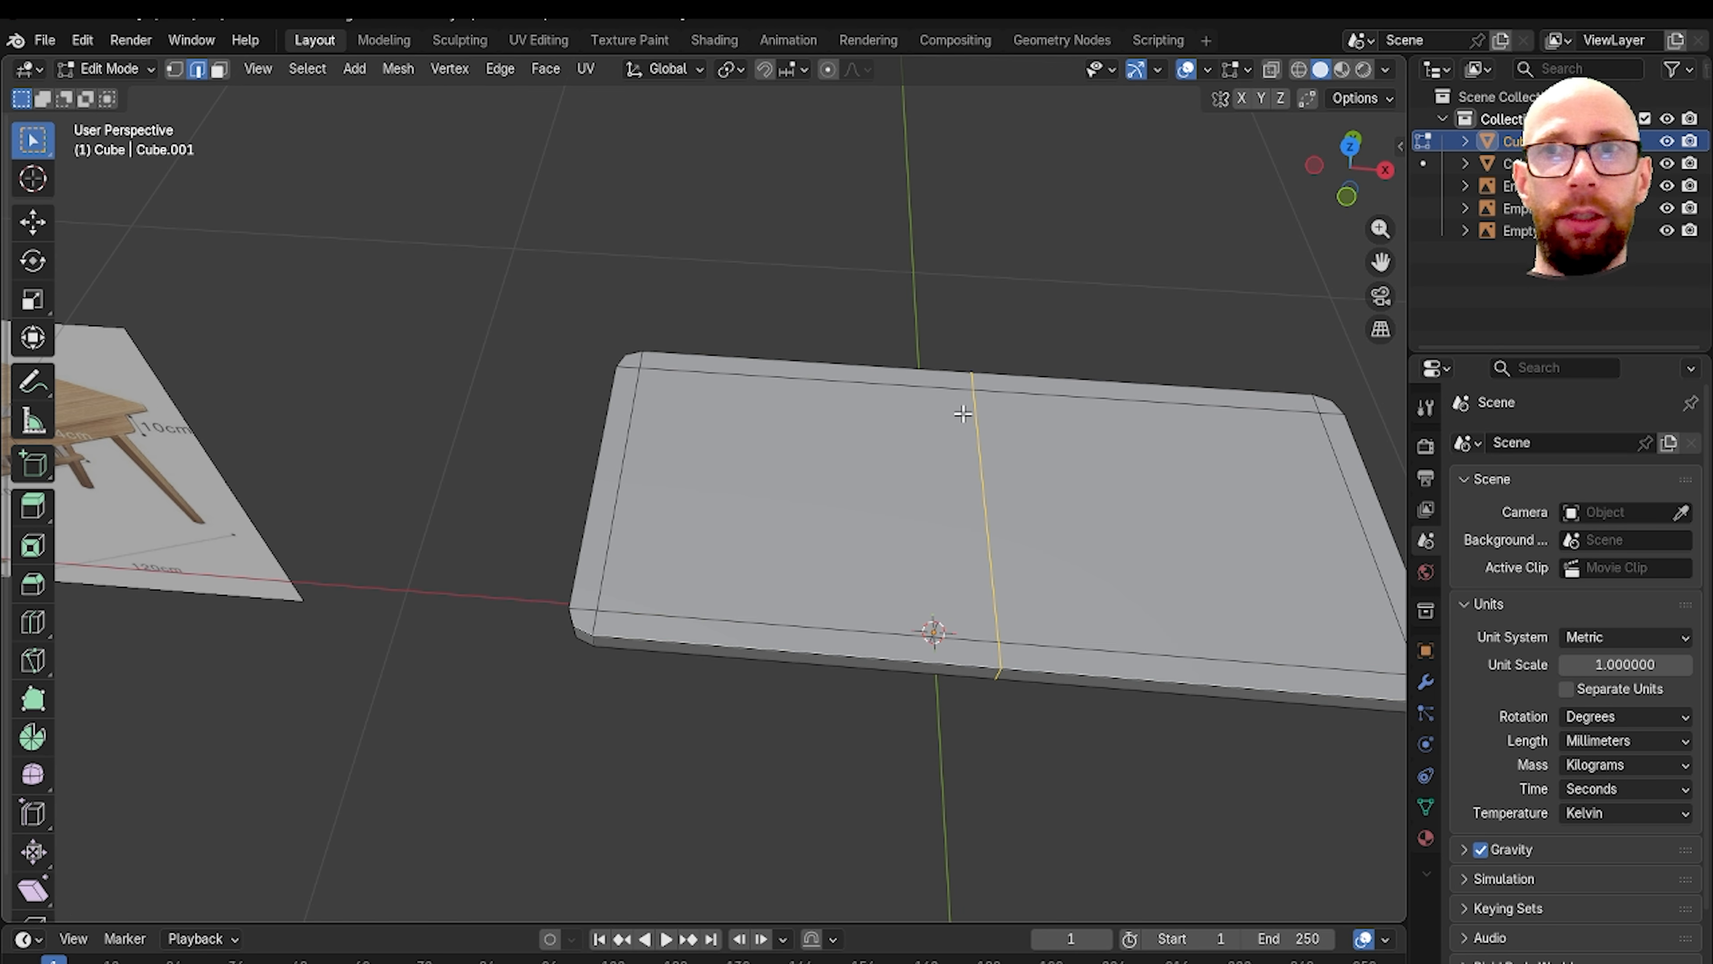
pyautogui.moveTo(997, 456); pyautogui.dragTo(991, 425, button='middle')
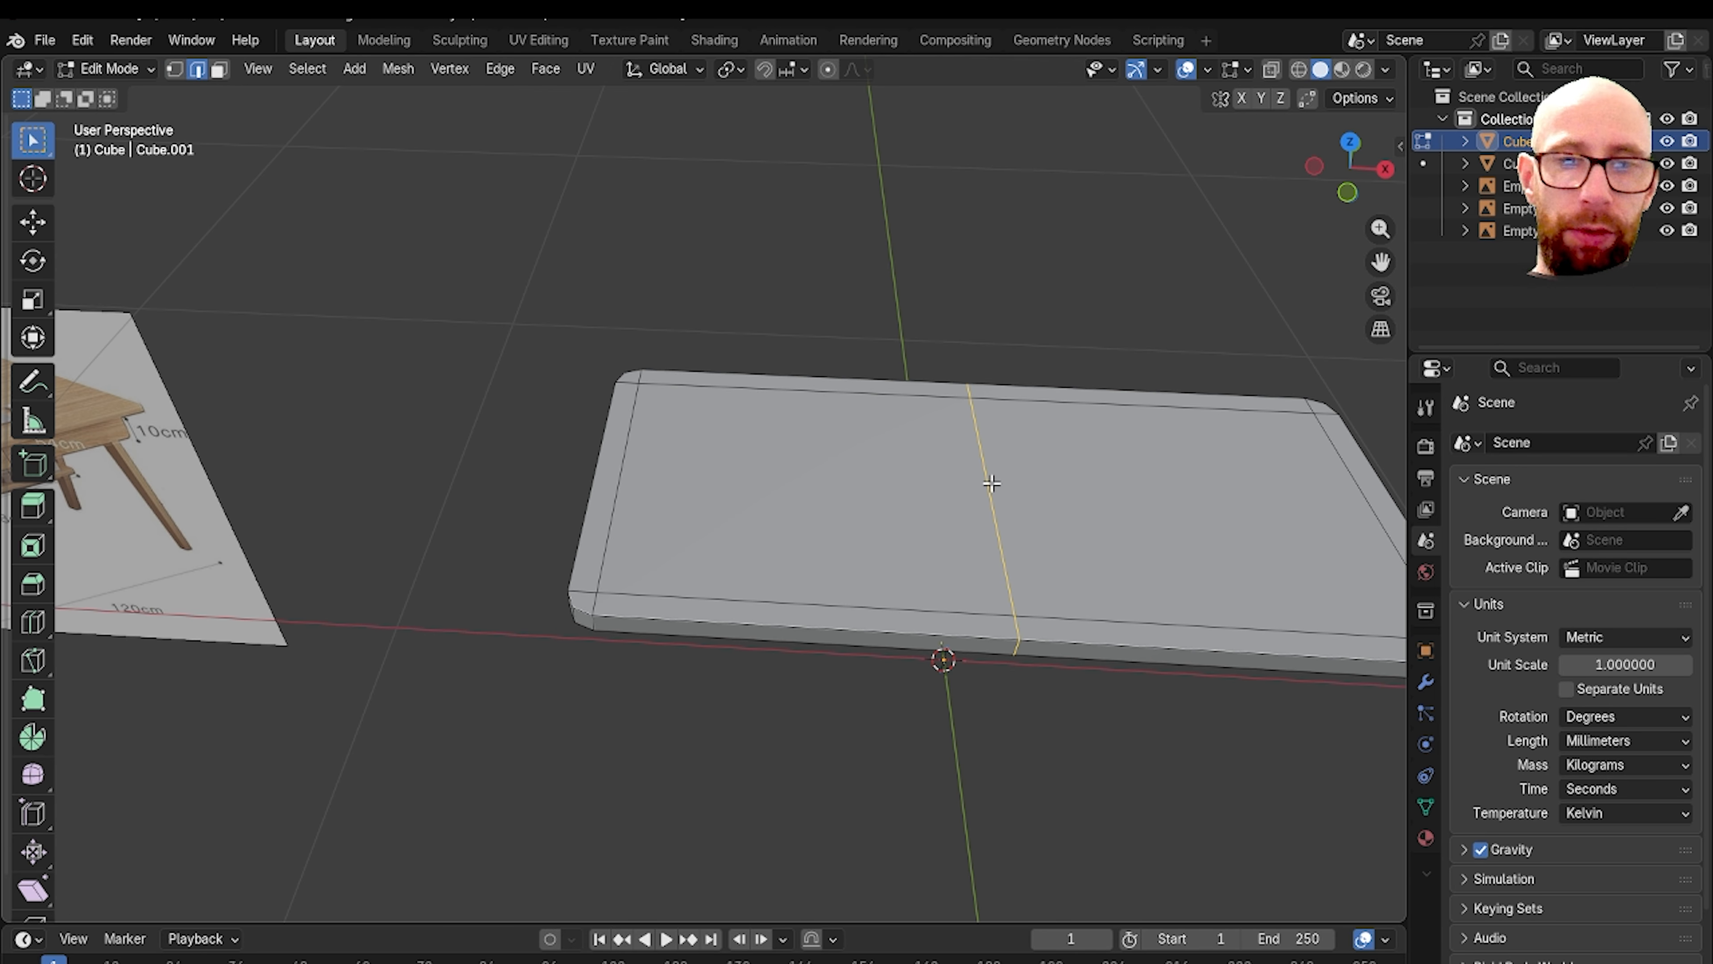
pyautogui.keyDown('alt'); pyautogui.click(1003, 565); pyautogui.keyUp('alt')
pyautogui.moveTo(1048, 570); pyautogui.dragTo(1013, 520, button='middle')
pyautogui.hotkey('ctrl', 'b')
pyautogui.click(1013, 520)
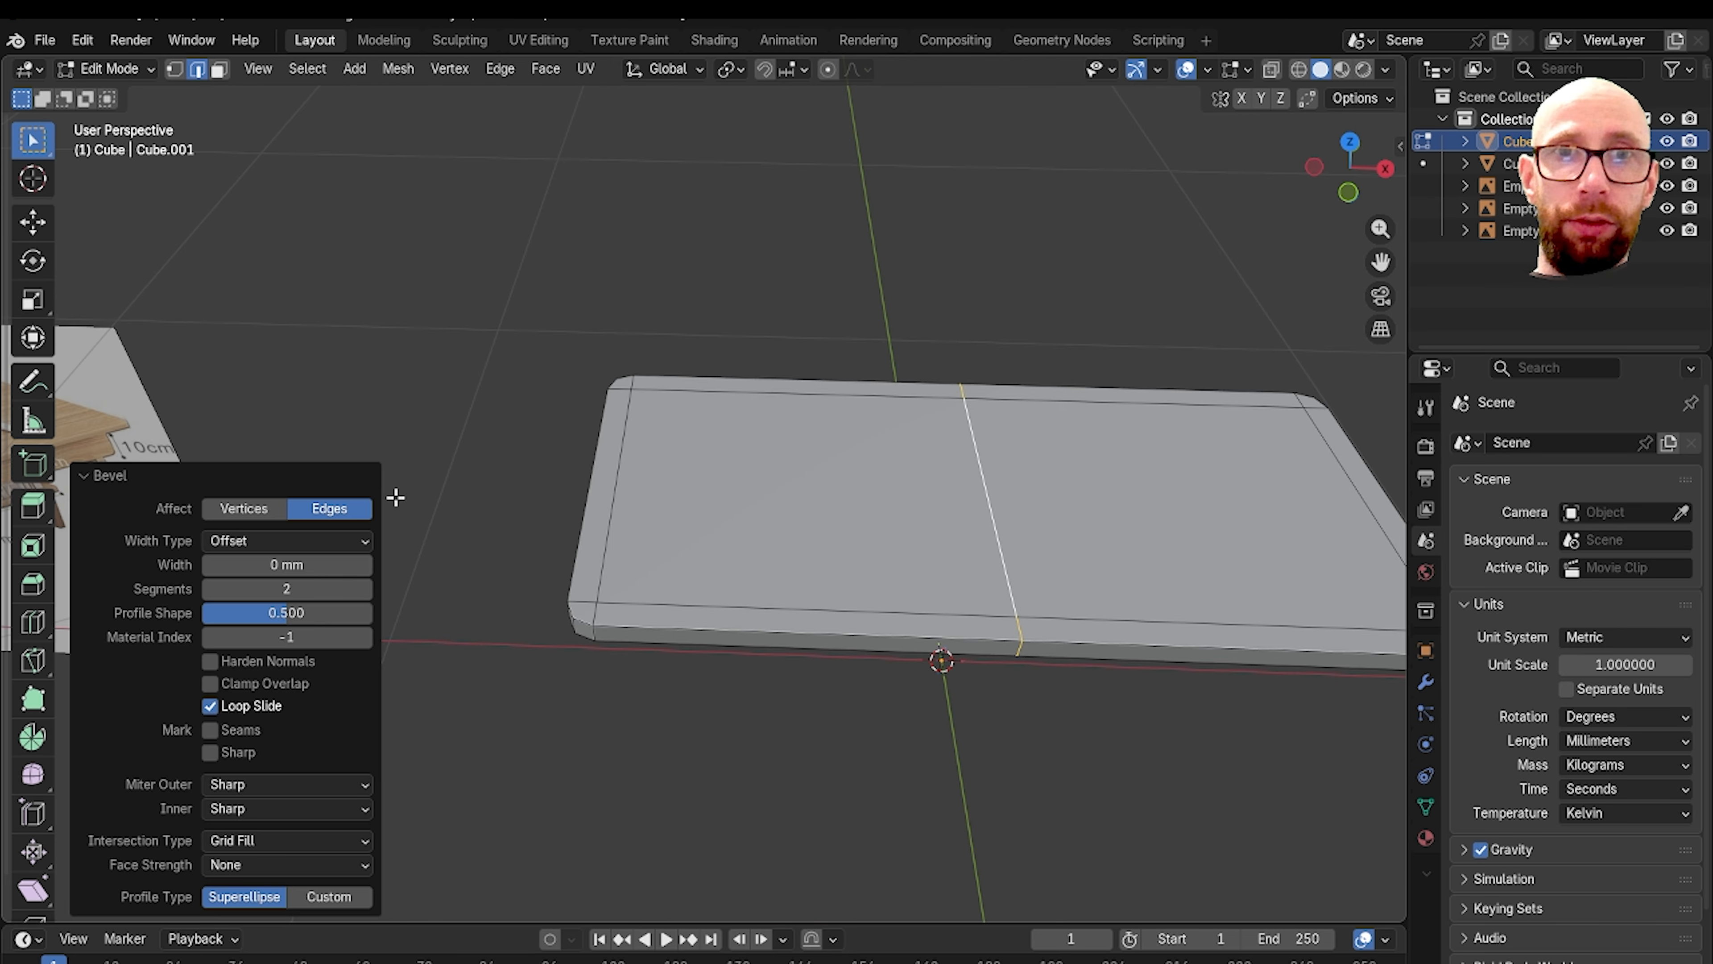
pyautogui.click(209, 589)
pyautogui.moveTo(223, 564); pyautogui.dragTo(374, 564)
# Step: Compare the back ledge's position in the desk reference image with the tabletop's new edge divisions
pyautogui.moveTo(789, 507); pyautogui.dragTo(887, 485, button='middle')
pyautogui.scroll(-6, 581, 490)
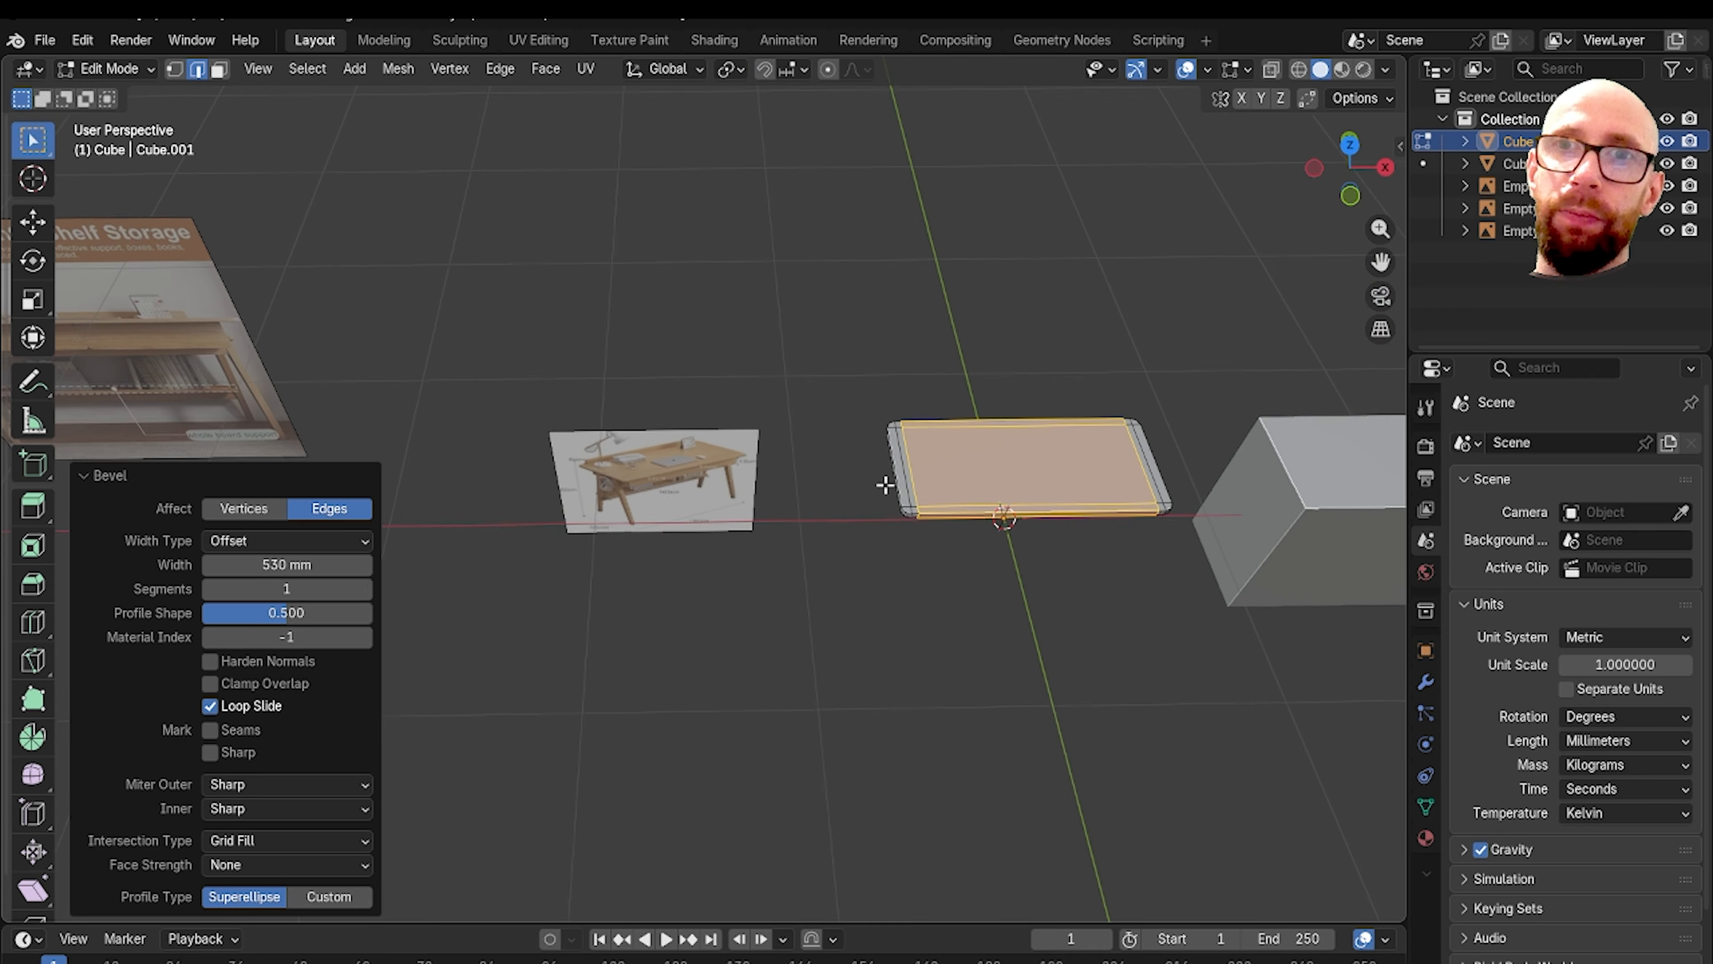
pyautogui.scroll(3, 742, 486)
pyautogui.keyDown('shift'); pyautogui.moveTo(701, 484); pyautogui.dragTo(872, 468, button='middle'); pyautogui.keyUp('shift')
pyautogui.scroll(5, 730, 421)
pyautogui.scroll(-6, 818, 404)
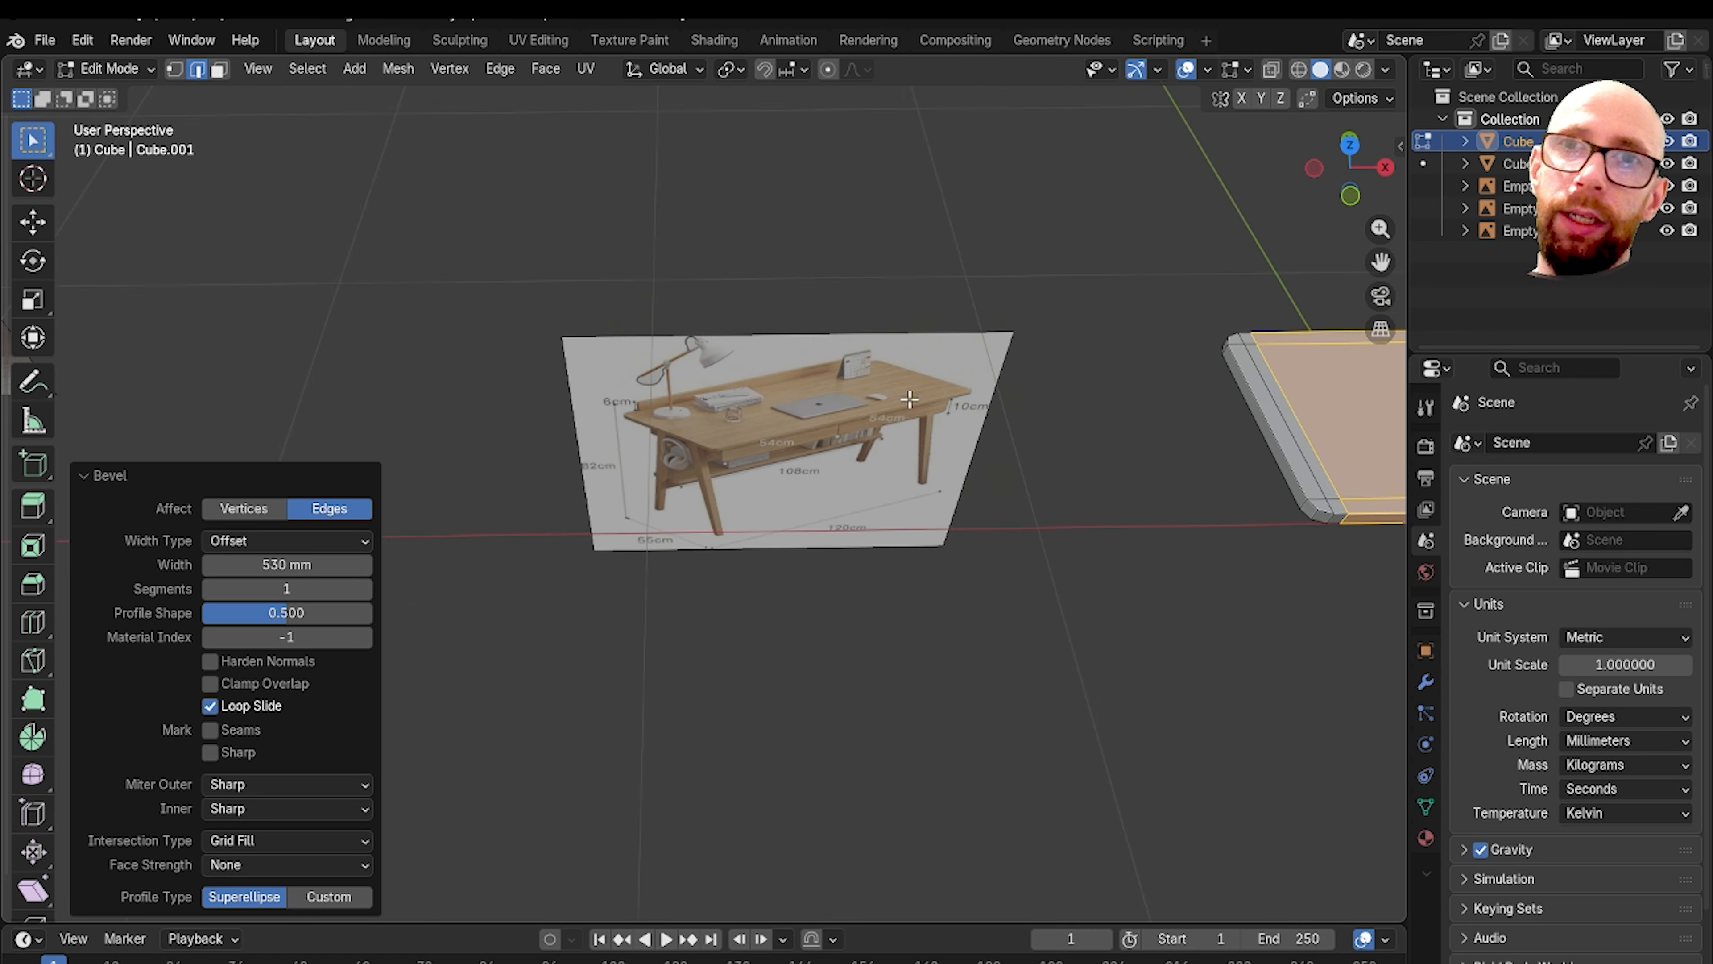
pyautogui.keyDown('shift'); pyautogui.moveTo(1247, 429); pyautogui.dragTo(796, 493, button='middle'); pyautogui.keyUp('shift')
pyautogui.scroll(5, 907, 466)
# Step: Extrude the long face strip along the tabletop's rear edge upward along global Z by about 48.6 mm to form the ledge
pyautogui.press('3')
pyautogui.scroll(-2, 946, 506)
pyautogui.click(799, 415)
pyautogui.scroll(2, 836, 486)
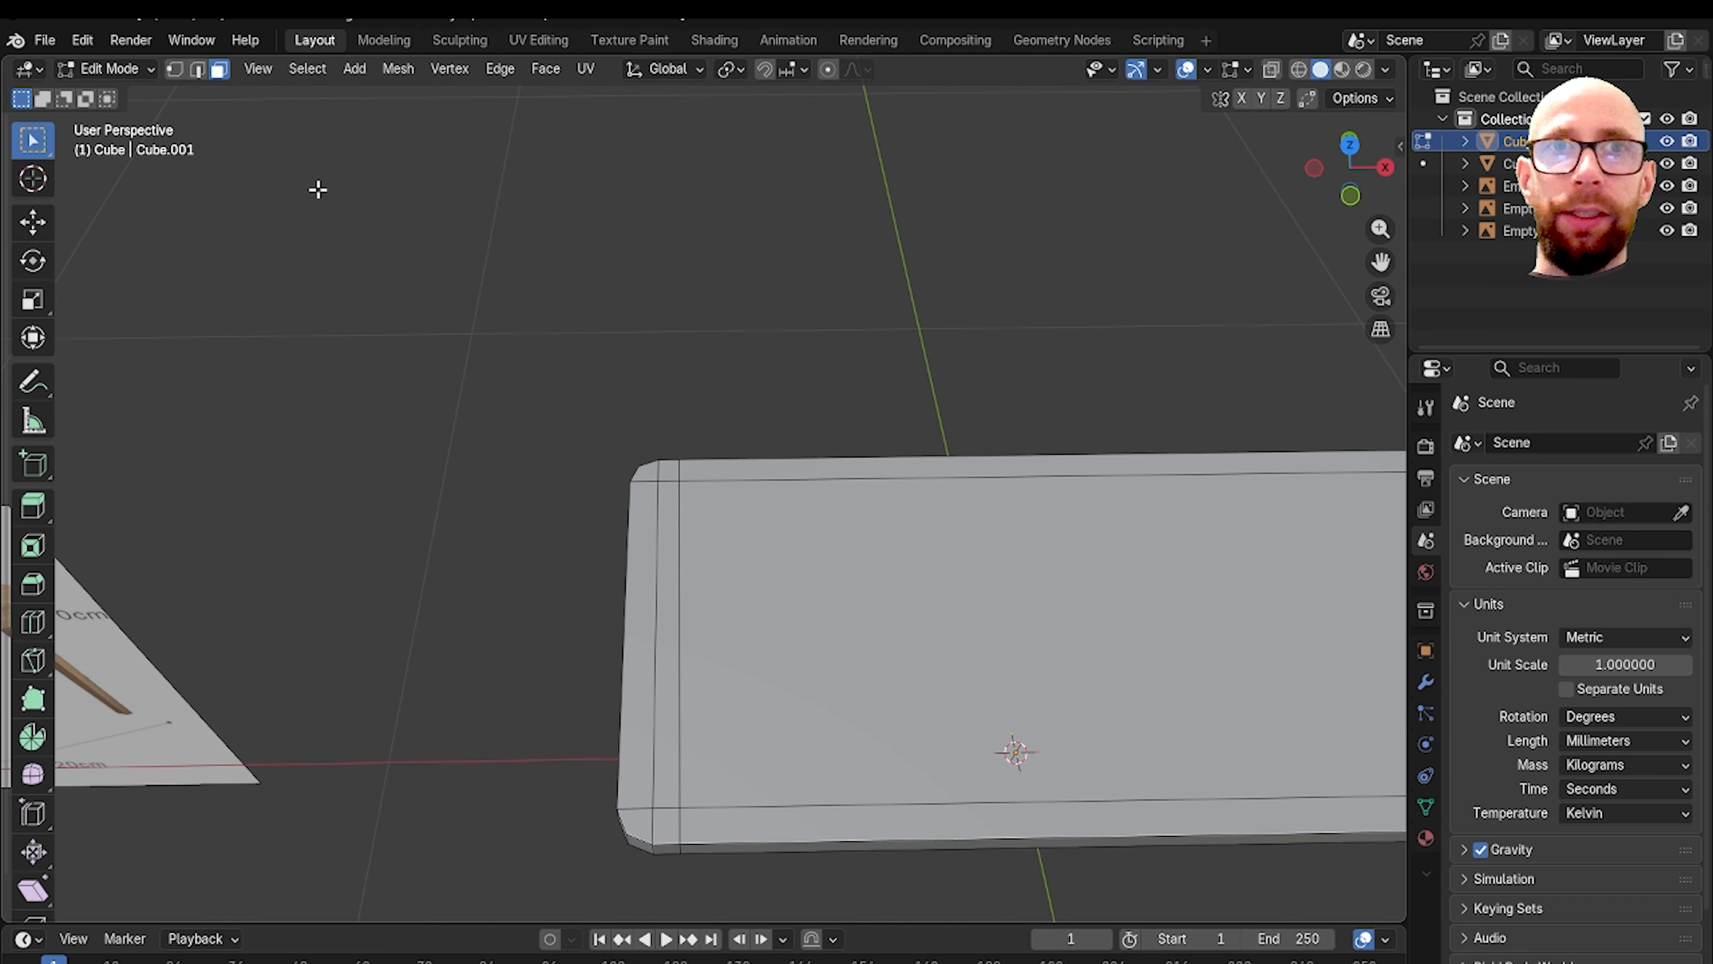
pyautogui.keyDown('shift'); pyautogui.moveTo(670, 427); pyautogui.dragTo(452, 410, button='middle'); pyautogui.keyUp('shift')
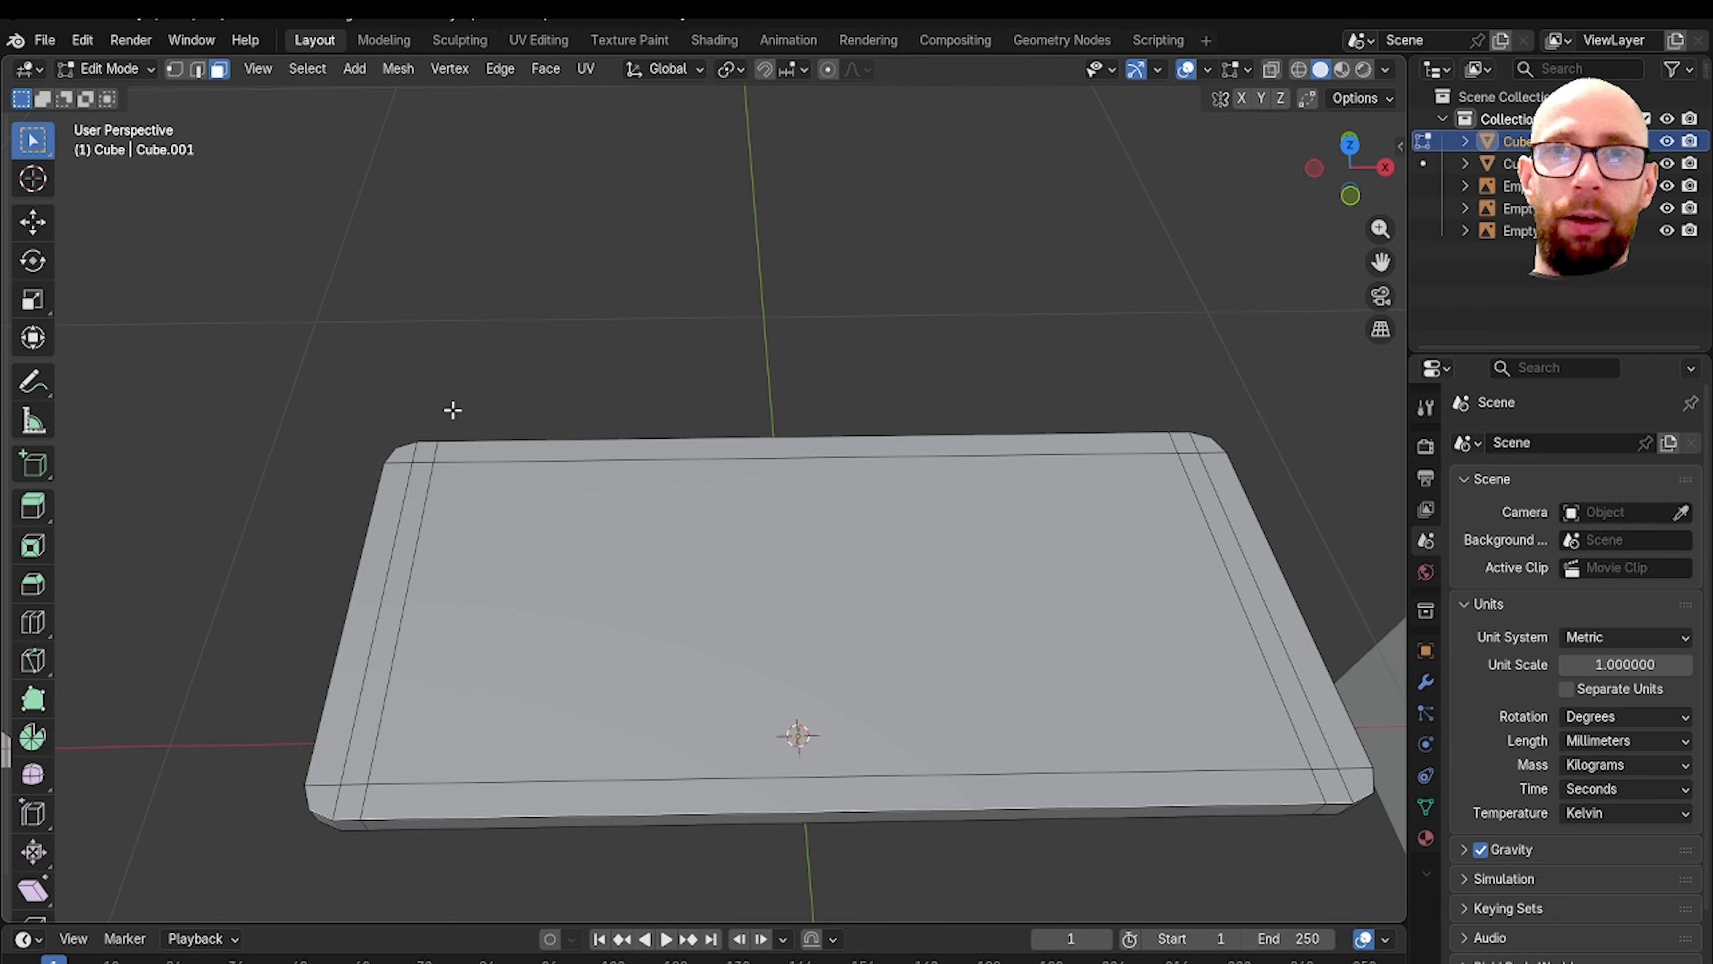
pyautogui.click(564, 457)
pyautogui.moveTo(564, 457); pyautogui.dragTo(612, 448, button='middle')
pyautogui.press('e')
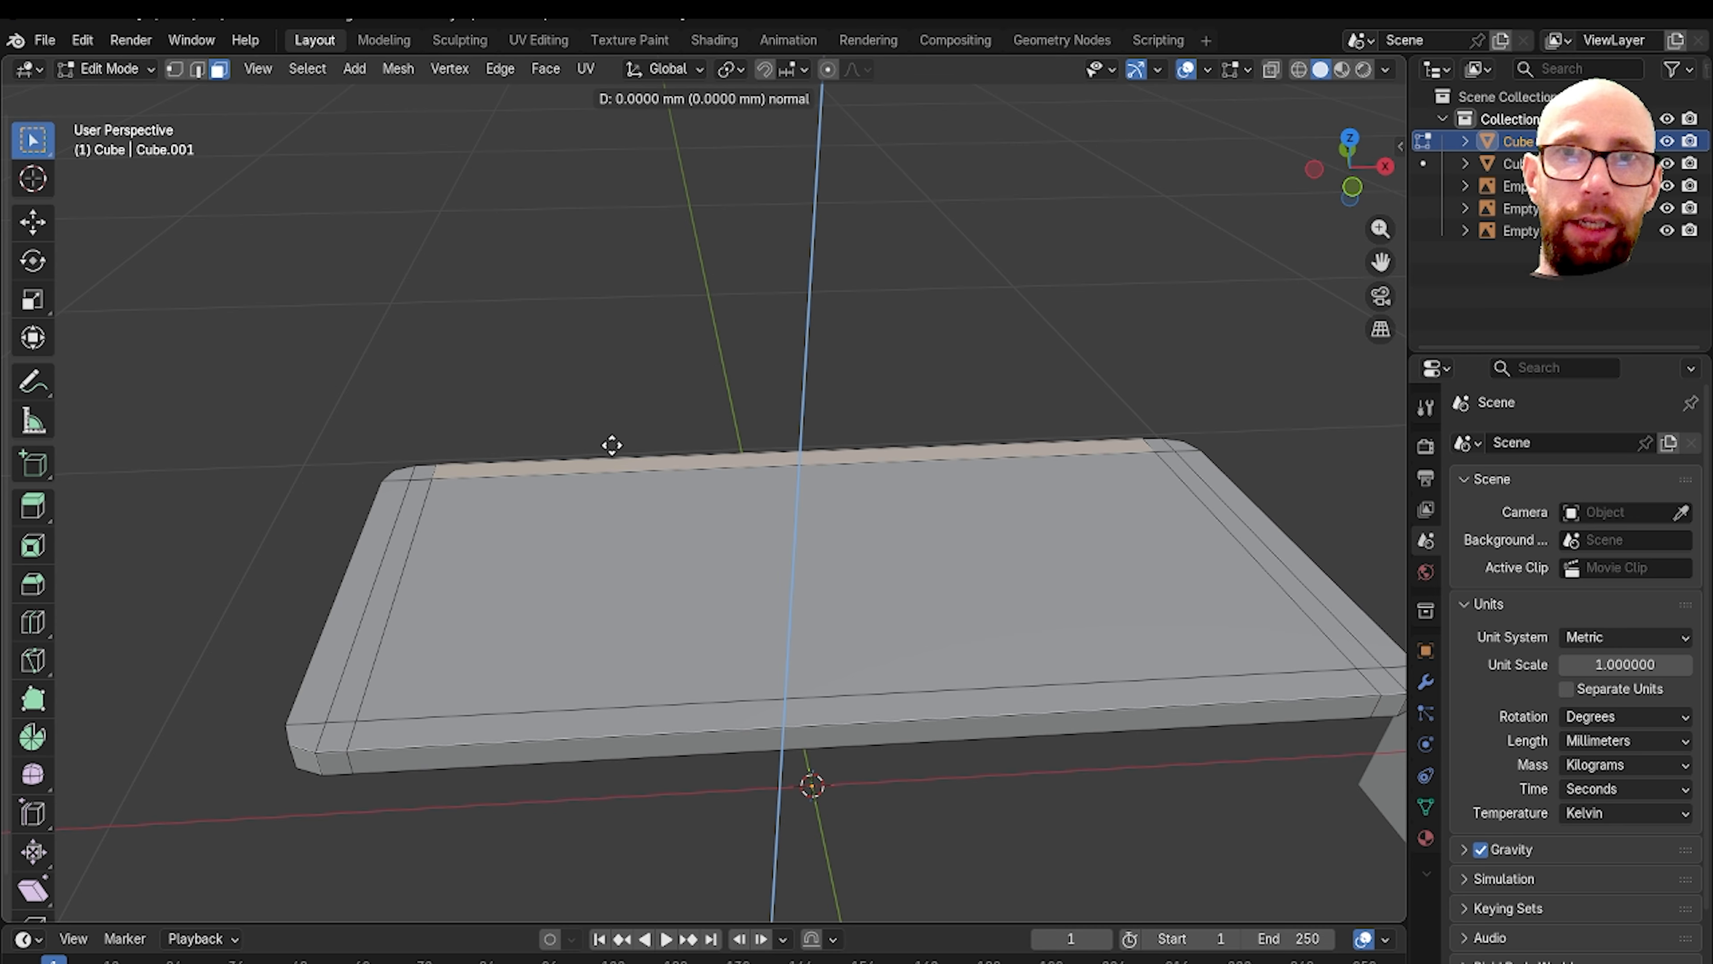
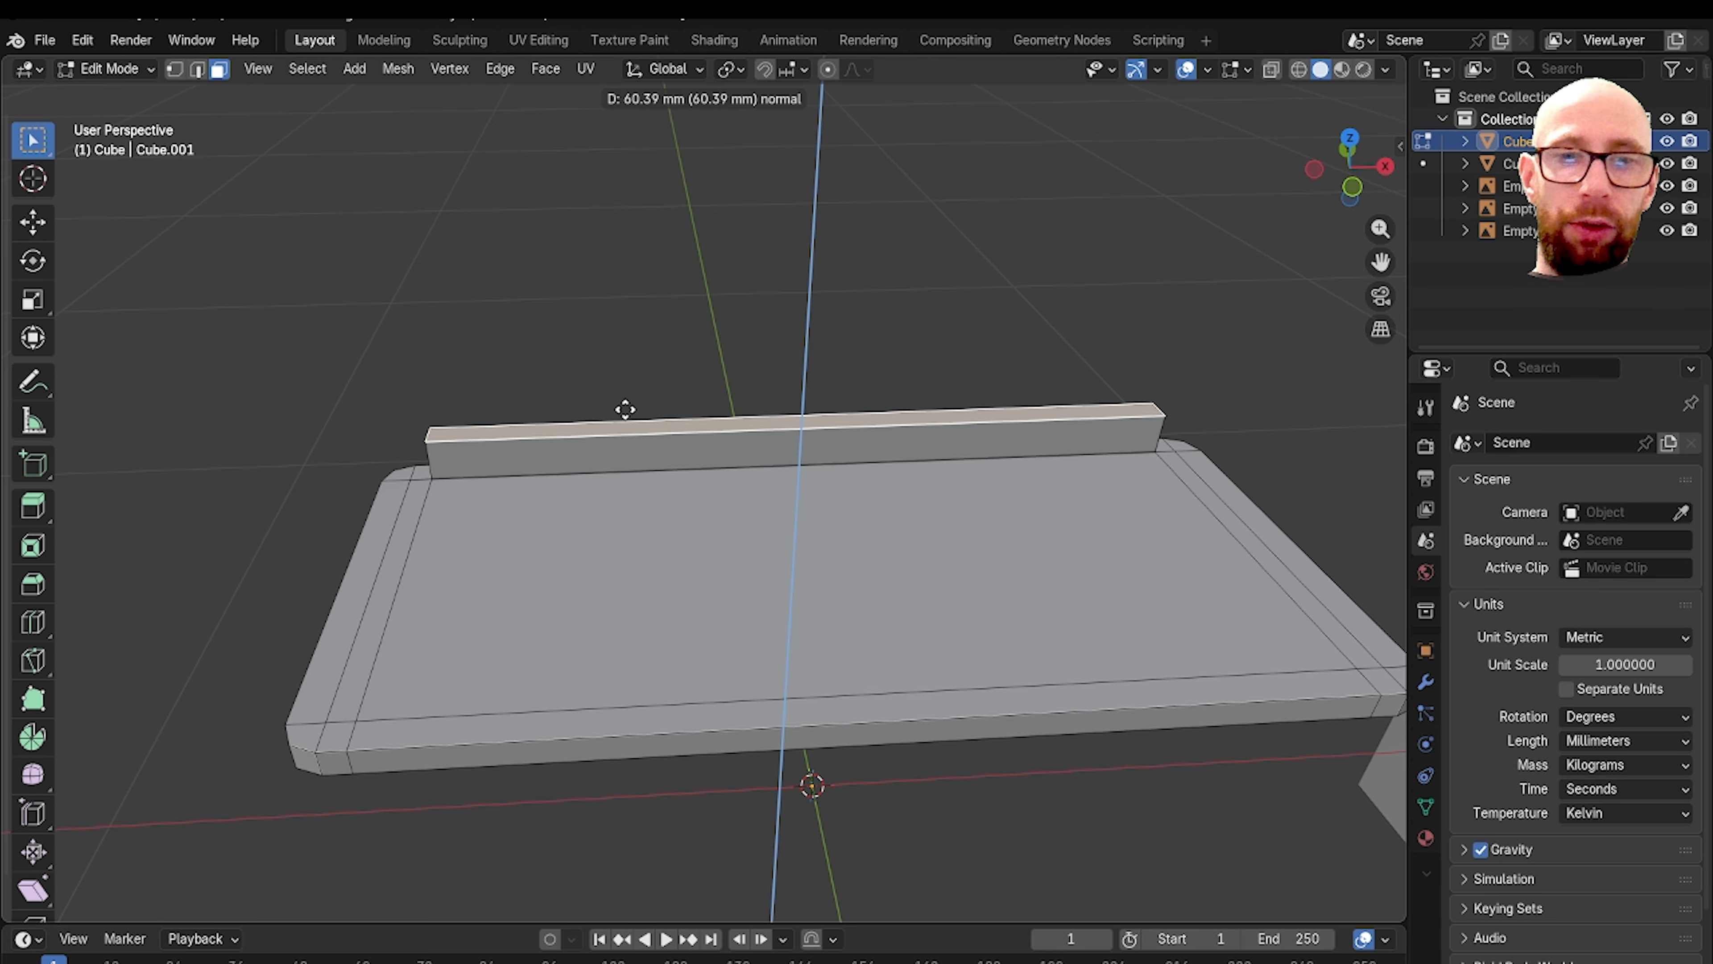
pyautogui.press('z')
pyautogui.press('z')
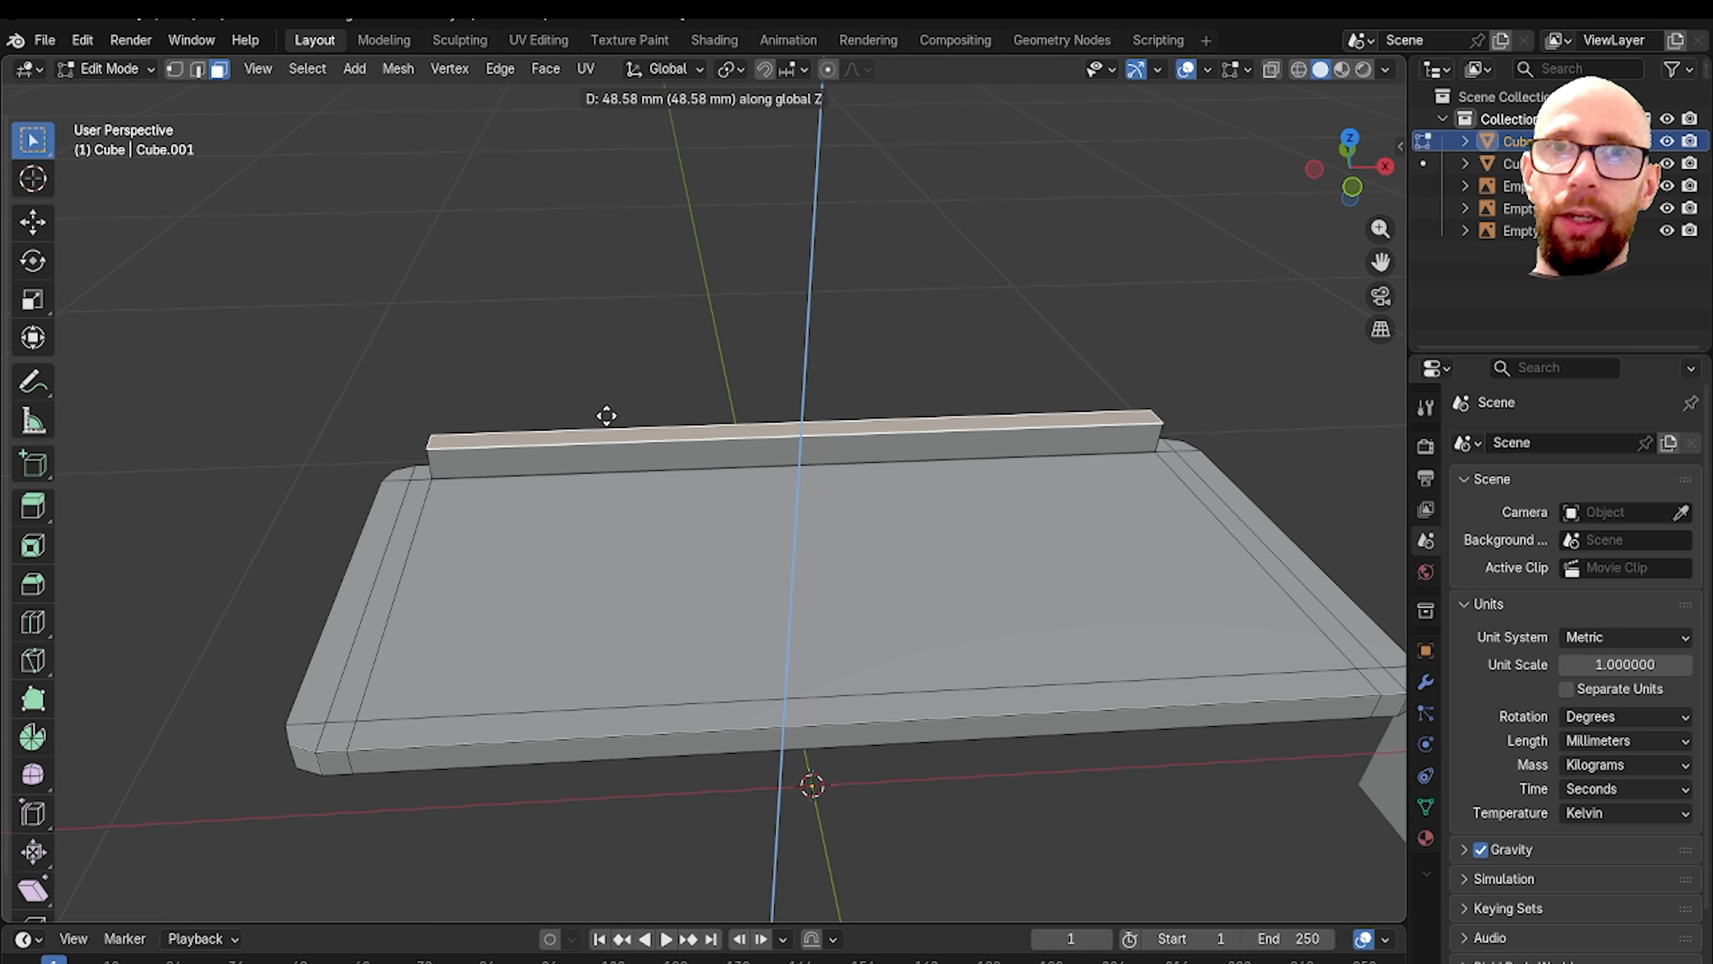
pyautogui.click(605, 416)
# Step: Compare the extruded ledge with the desk reference image, examining the shape and height of the ledge's ends
pyautogui.moveTo(606, 416); pyautogui.dragTo(647, 442, button='middle')
pyautogui.click(504, 375)
pyautogui.scroll(-5, 523, 408)
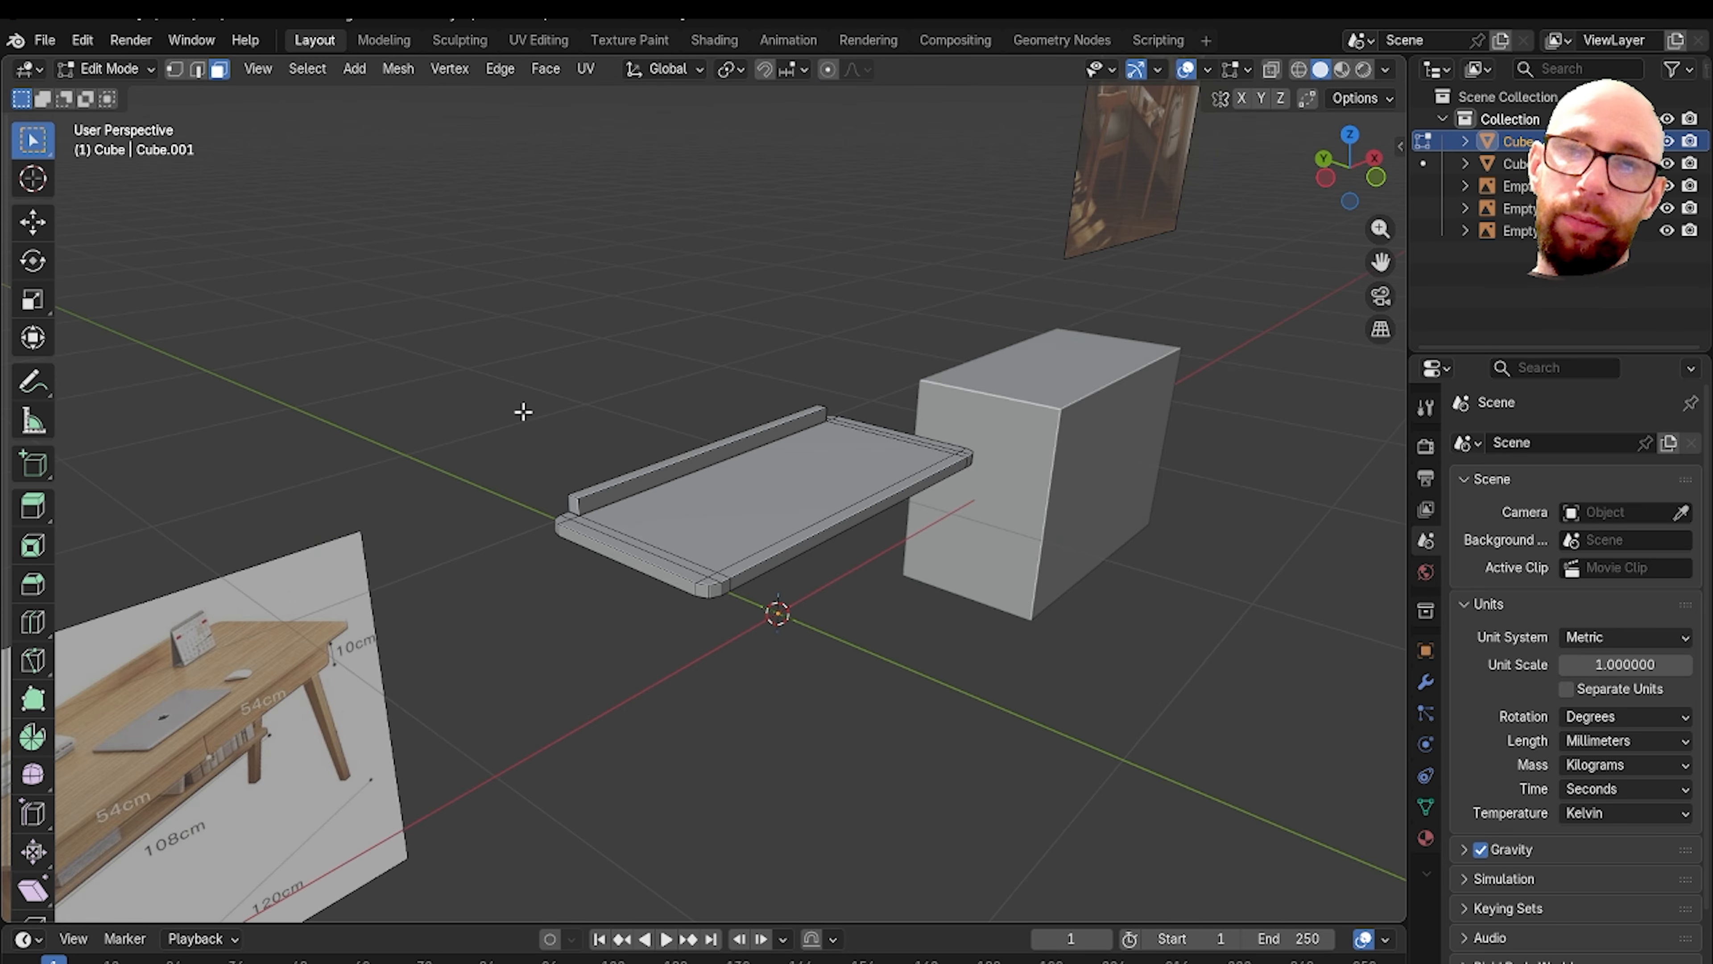
pyautogui.moveTo(524, 409); pyautogui.dragTo(489, 478, button='middle')
pyautogui.scroll(2, 591, 452)
pyautogui.scroll(3, 325, 513)
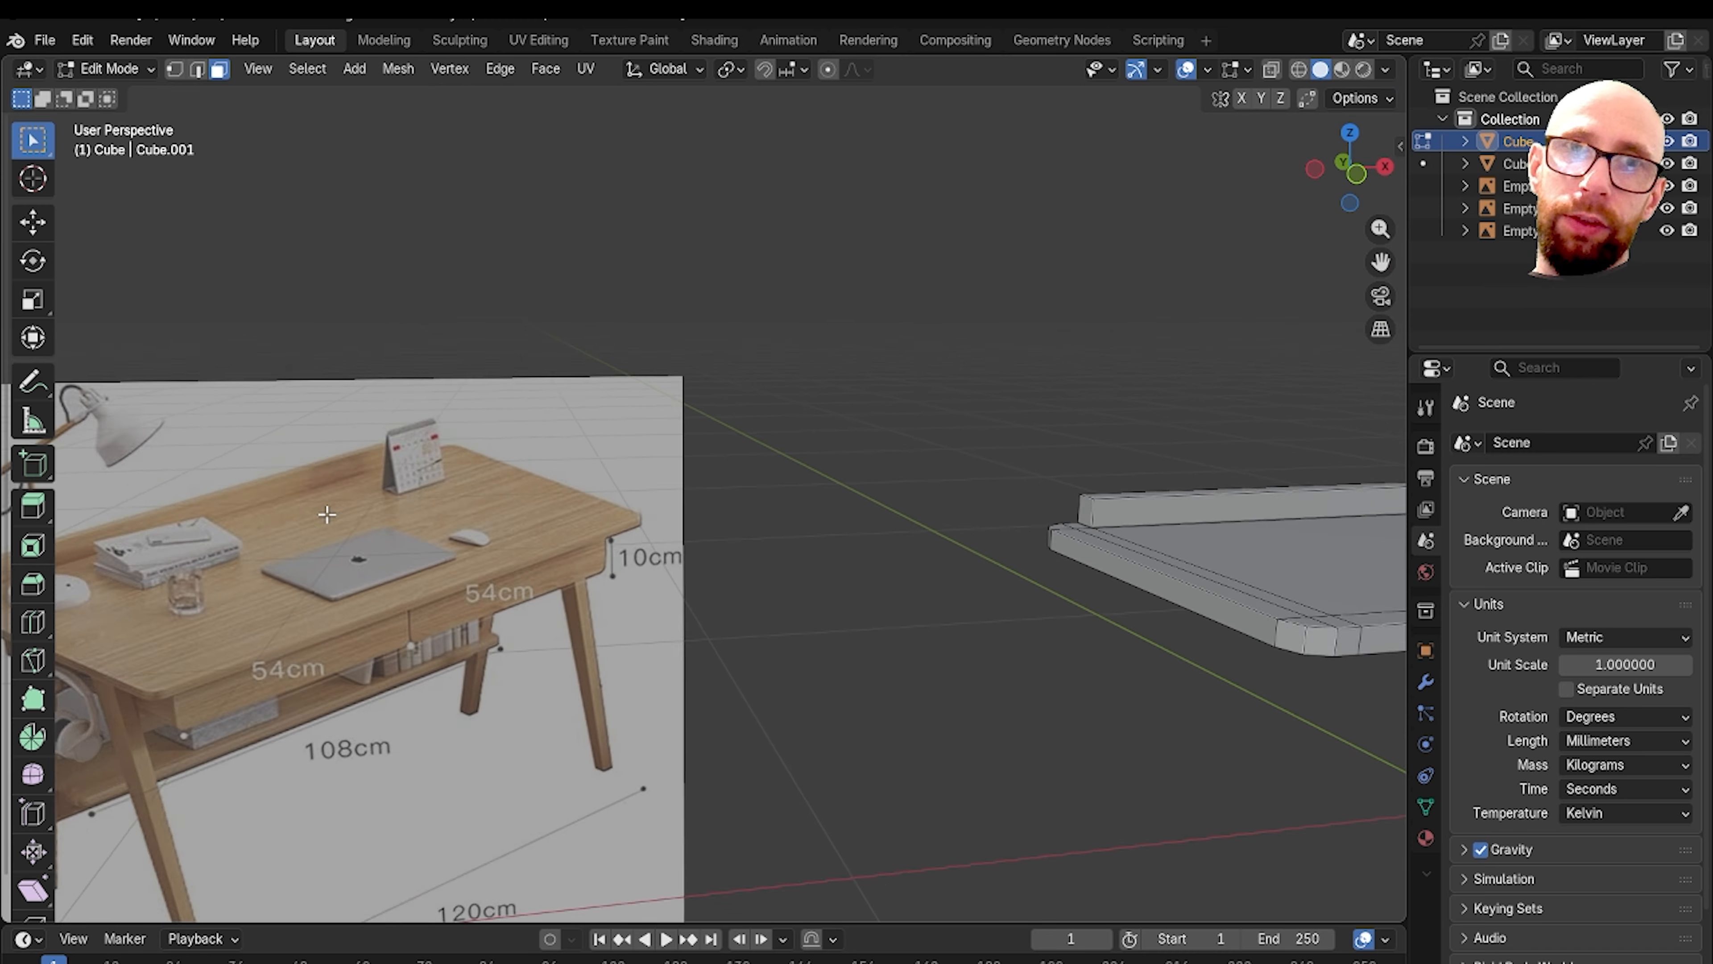
pyautogui.scroll(-3, 451, 501)
pyautogui.keyDown('shift'); pyautogui.moveTo(324, 517); pyautogui.dragTo(465, 557, button='middle'); pyautogui.keyUp('shift')
pyautogui.scroll(3, 465, 557)
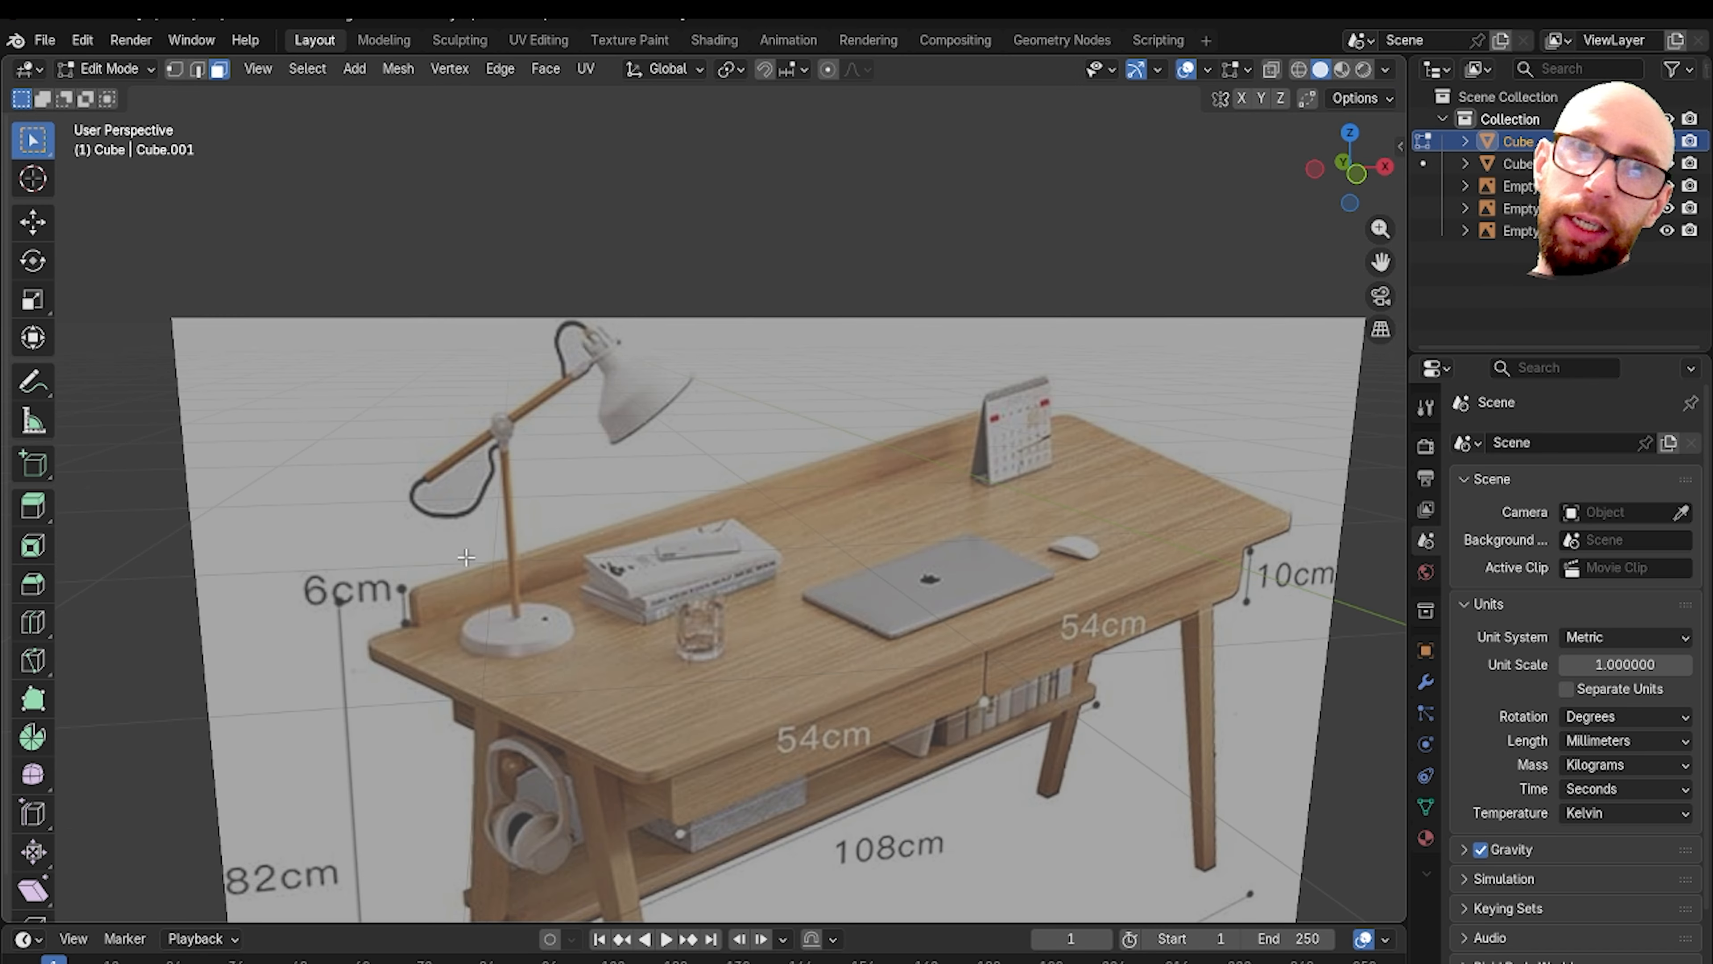
pyautogui.scroll(-4, 745, 570)
pyautogui.moveTo(745, 570); pyautogui.dragTo(786, 577, button='middle')
# Step: Round the ledge by bevelling the upper edge at each of its two short ends with 2 segments
pyautogui.scroll(2, 809, 553)
pyautogui.keyDown('shift'); pyautogui.moveTo(1174, 513); pyautogui.dragTo(786, 542, button='middle'); pyautogui.keyUp('shift')
pyautogui.scroll(4, 766, 534)
pyautogui.scroll(1, 786, 542)
pyautogui.moveTo(871, 483); pyautogui.dragTo(917, 491, button='middle')
pyautogui.press('2')
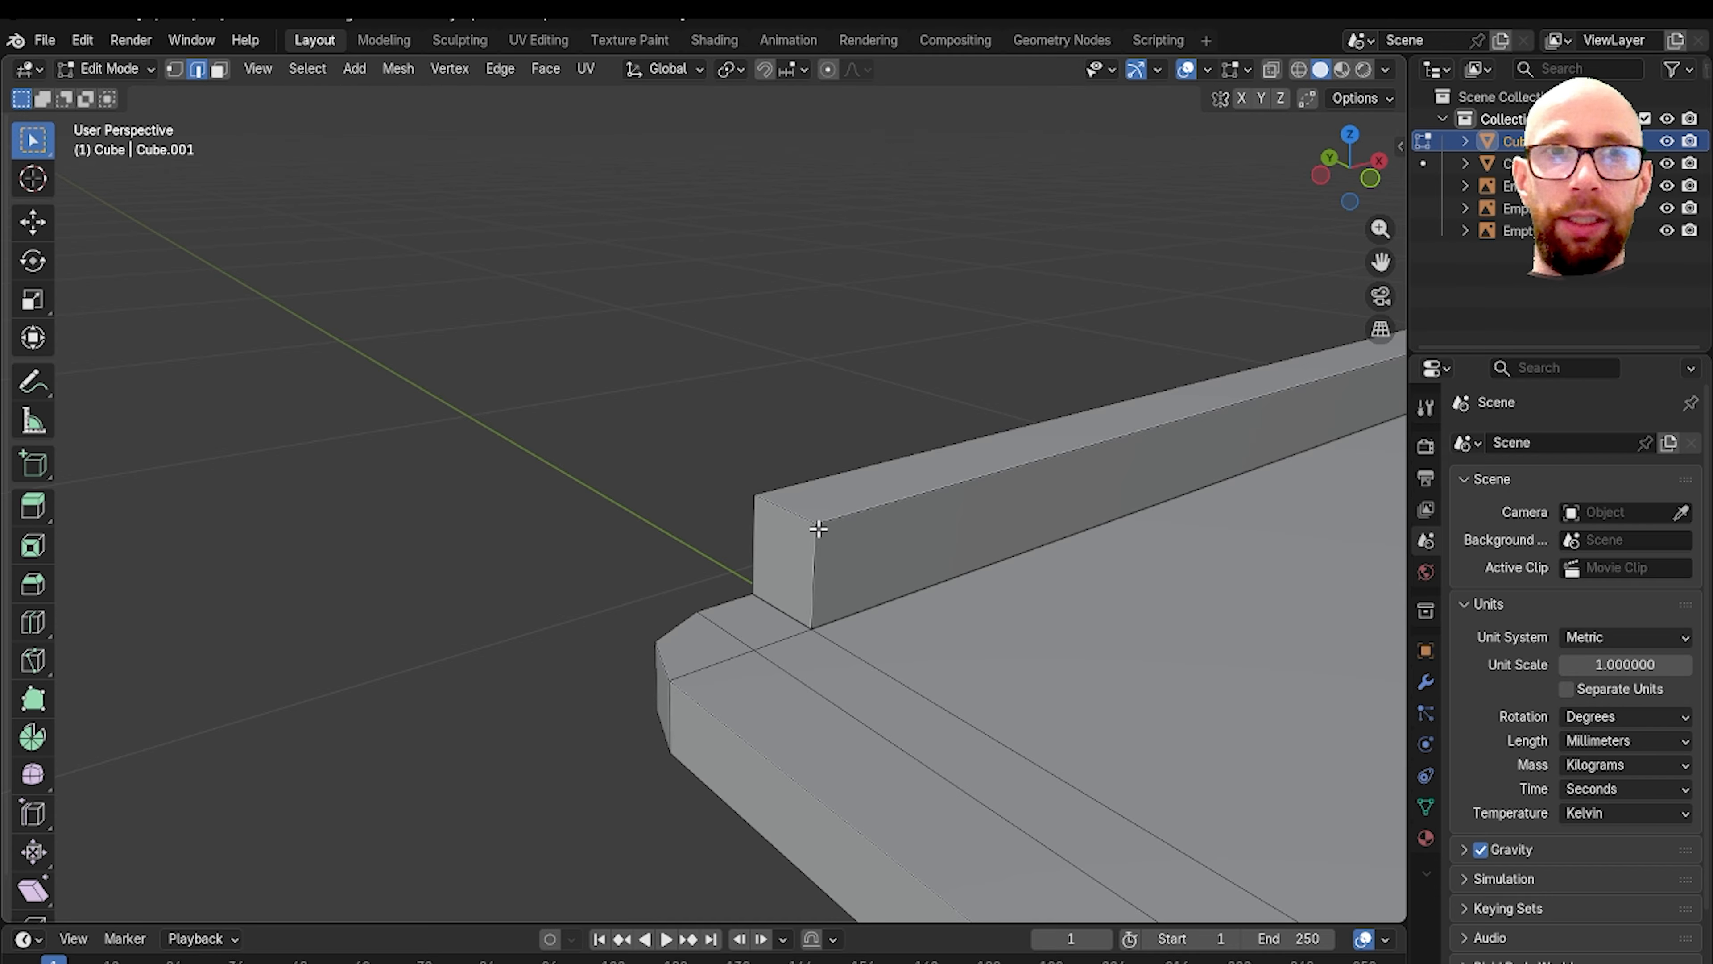
pyautogui.scroll(-5, 817, 502)
pyautogui.moveTo(817, 502); pyautogui.dragTo(728, 499, button='middle')
pyautogui.keyDown('shift'); pyautogui.moveTo(729, 499); pyautogui.dragTo(624, 463, button='middle'); pyautogui.keyUp('shift')
pyautogui.scroll(6, 849, 503)
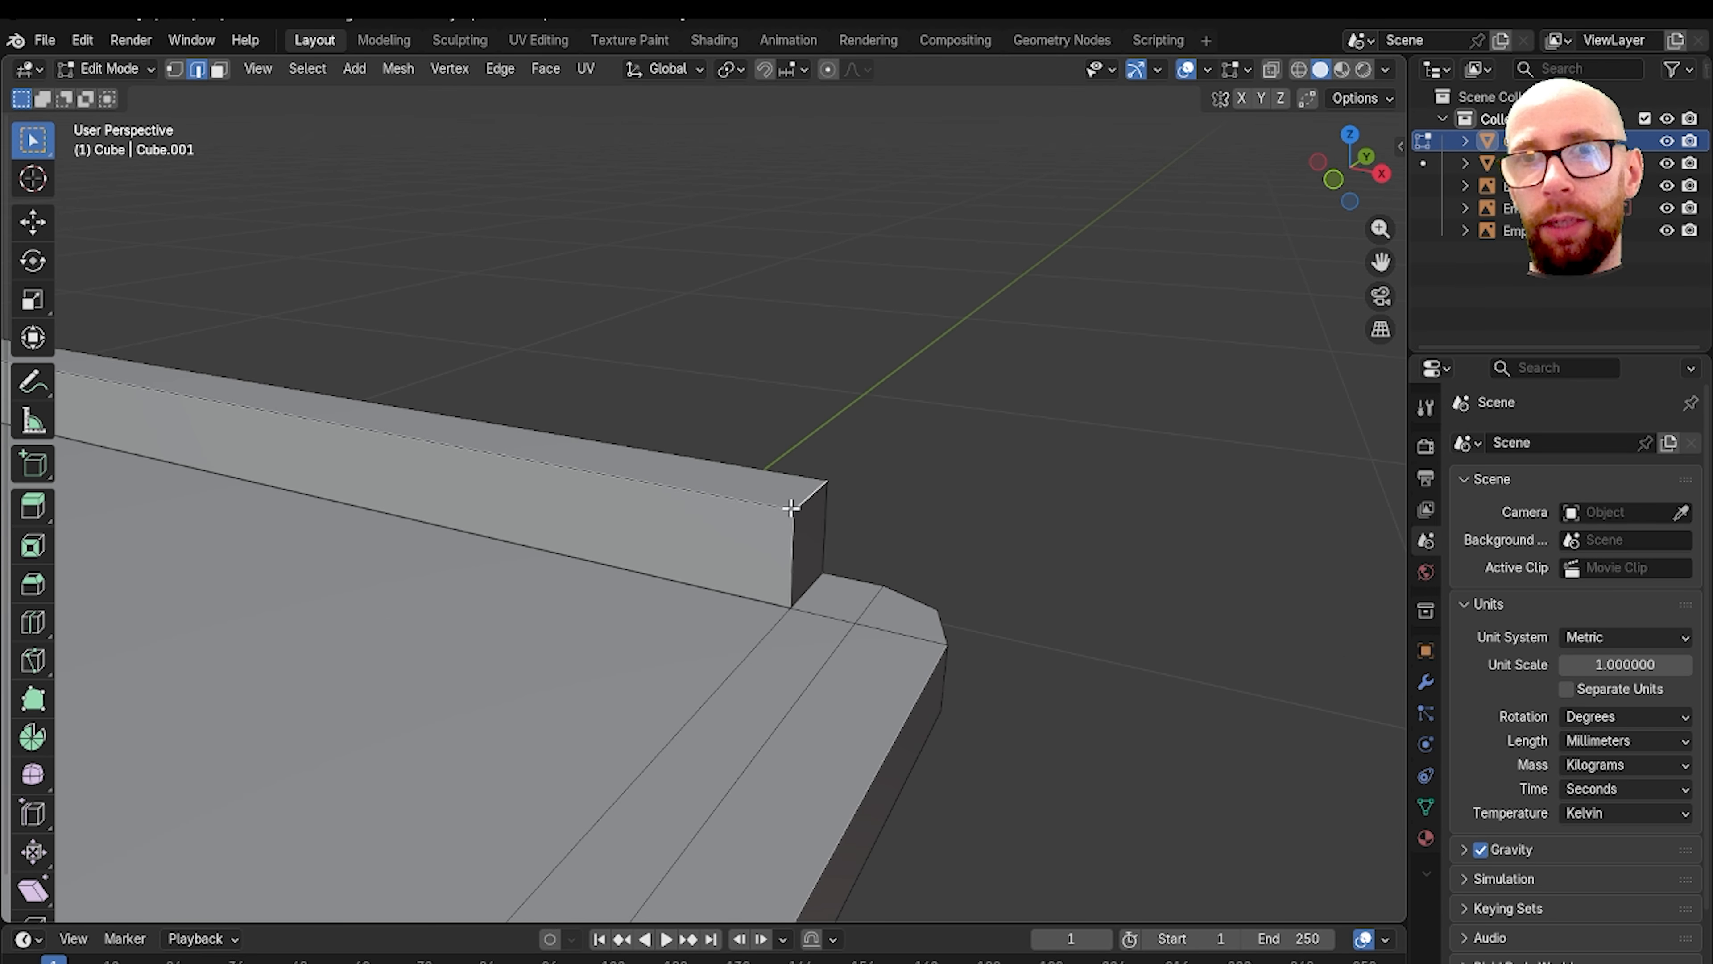
pyautogui.scroll(-2, 791, 508)
pyautogui.moveTo(791, 508); pyautogui.dragTo(815, 513, button='middle')
pyautogui.scroll(2, 815, 514)
pyautogui.hotkey('ctrl', 'b')
pyautogui.click(814, 513)
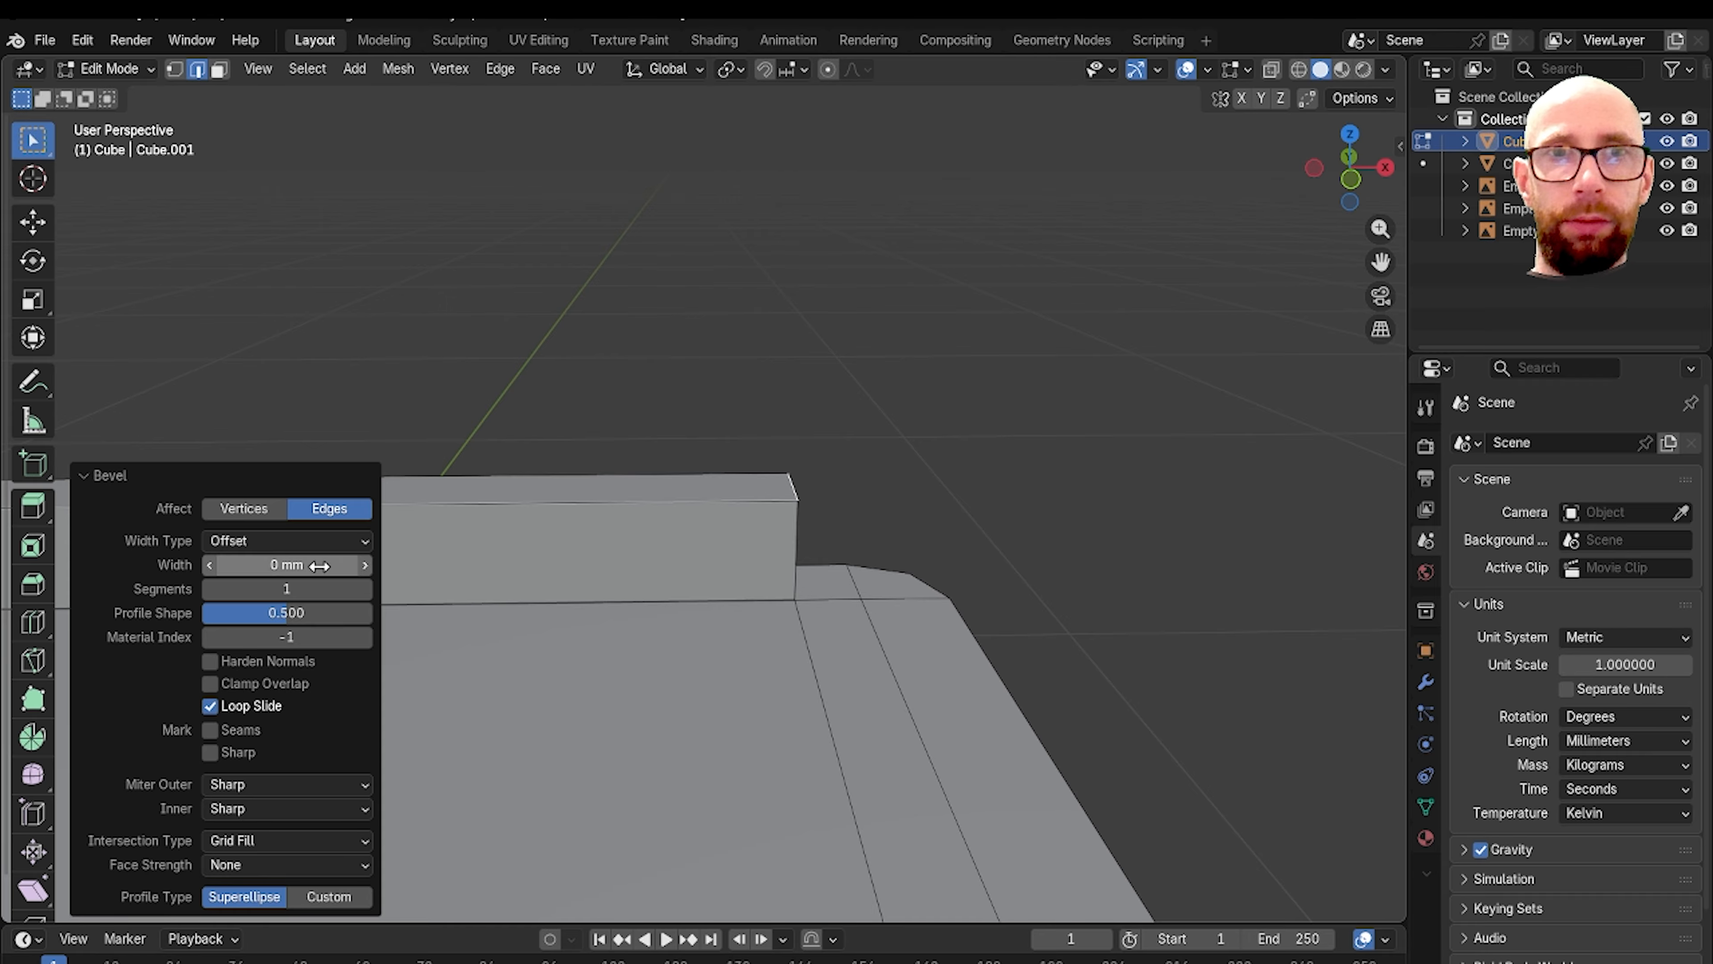
pyautogui.click(365, 565)
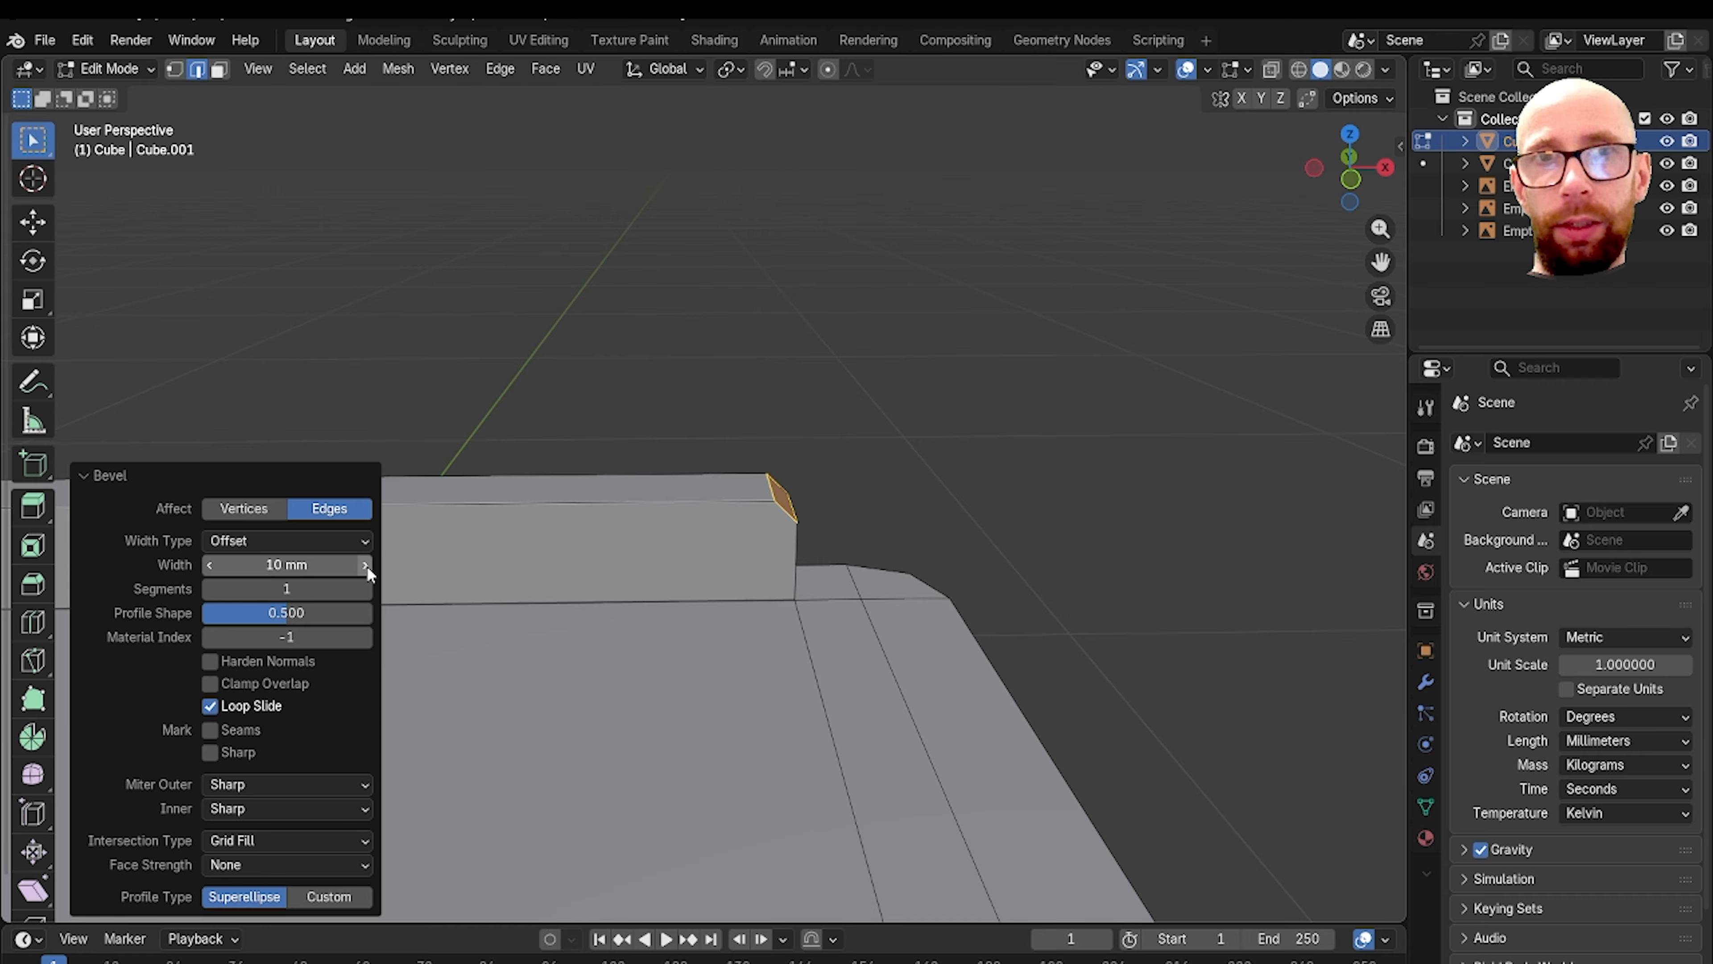
pyautogui.moveTo(423, 569); pyautogui.dragTo(475, 578, button='middle')
pyautogui.click(368, 566)
pyautogui.click(784, 394)
# Step: Connect the lowest bevel vertices of both ends with an edge running along the ledge's front face
pyautogui.moveTo(725, 445); pyautogui.dragTo(941, 525, button='middle')
pyautogui.scroll(-6, 615, 513)
pyautogui.moveTo(655, 550); pyautogui.dragTo(696, 569, button='middle')
pyautogui.press('1')
pyautogui.scroll(2, 557, 569)
pyautogui.scroll(1, 558, 569)
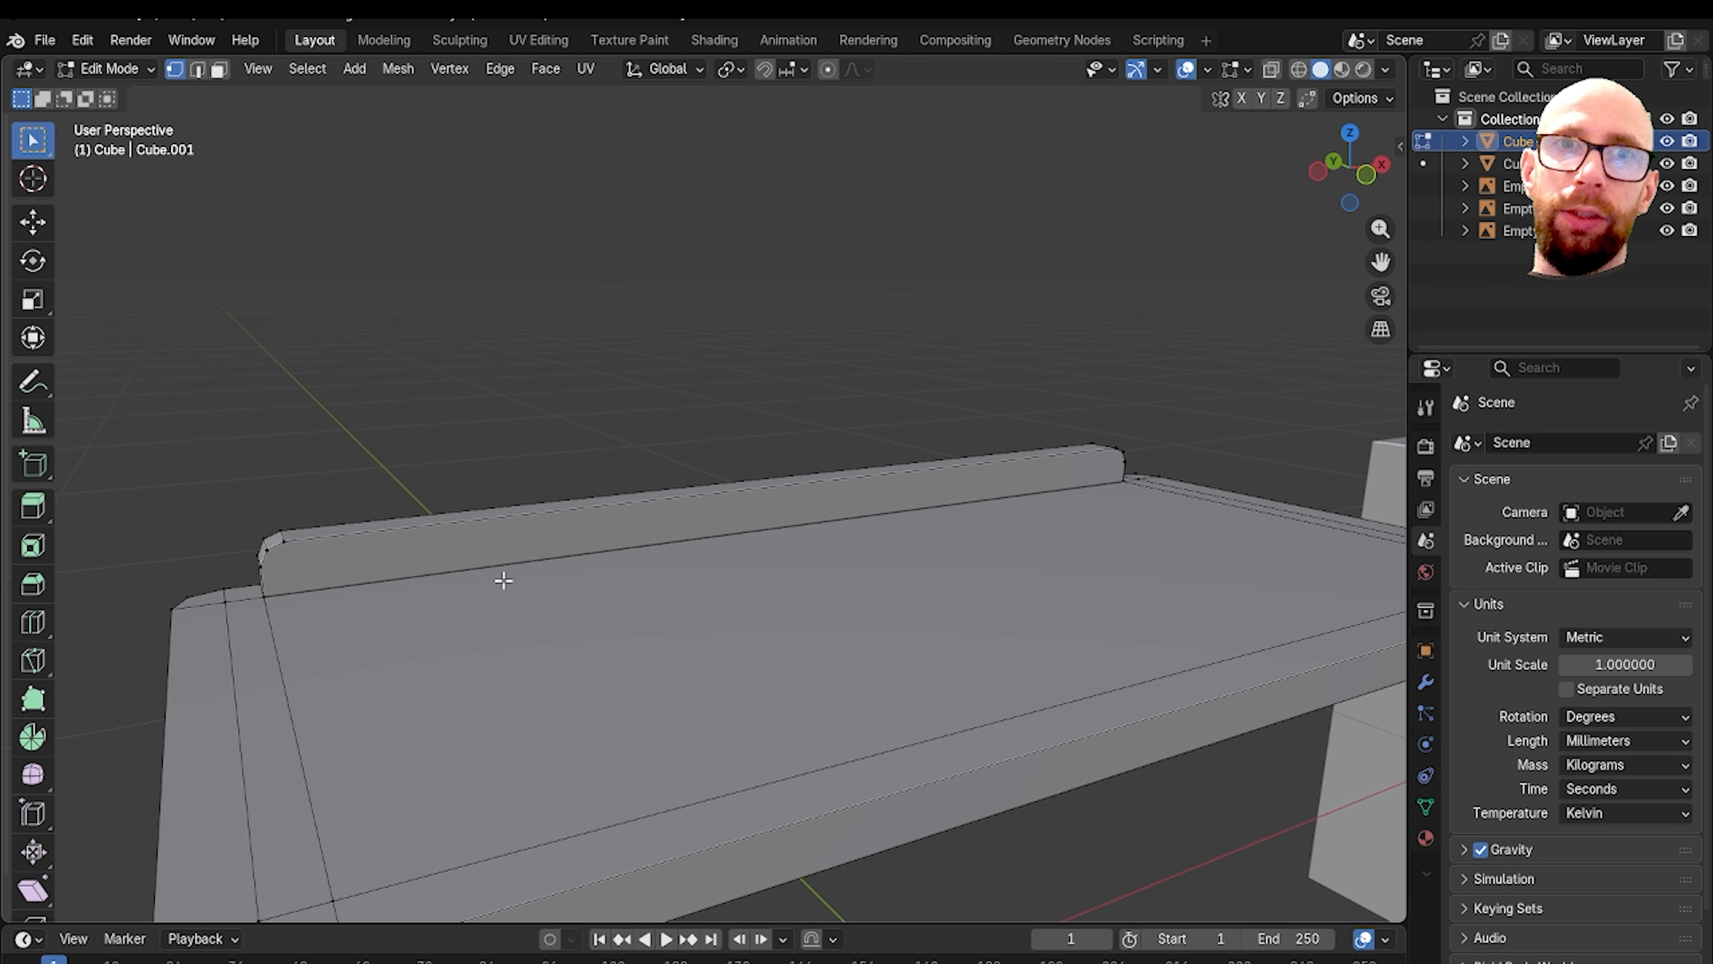
pyautogui.keyDown('shift'); pyautogui.moveTo(501, 582); pyautogui.dragTo(677, 547, button='middle'); pyautogui.keyUp('shift')
pyautogui.scroll(2, 587, 567)
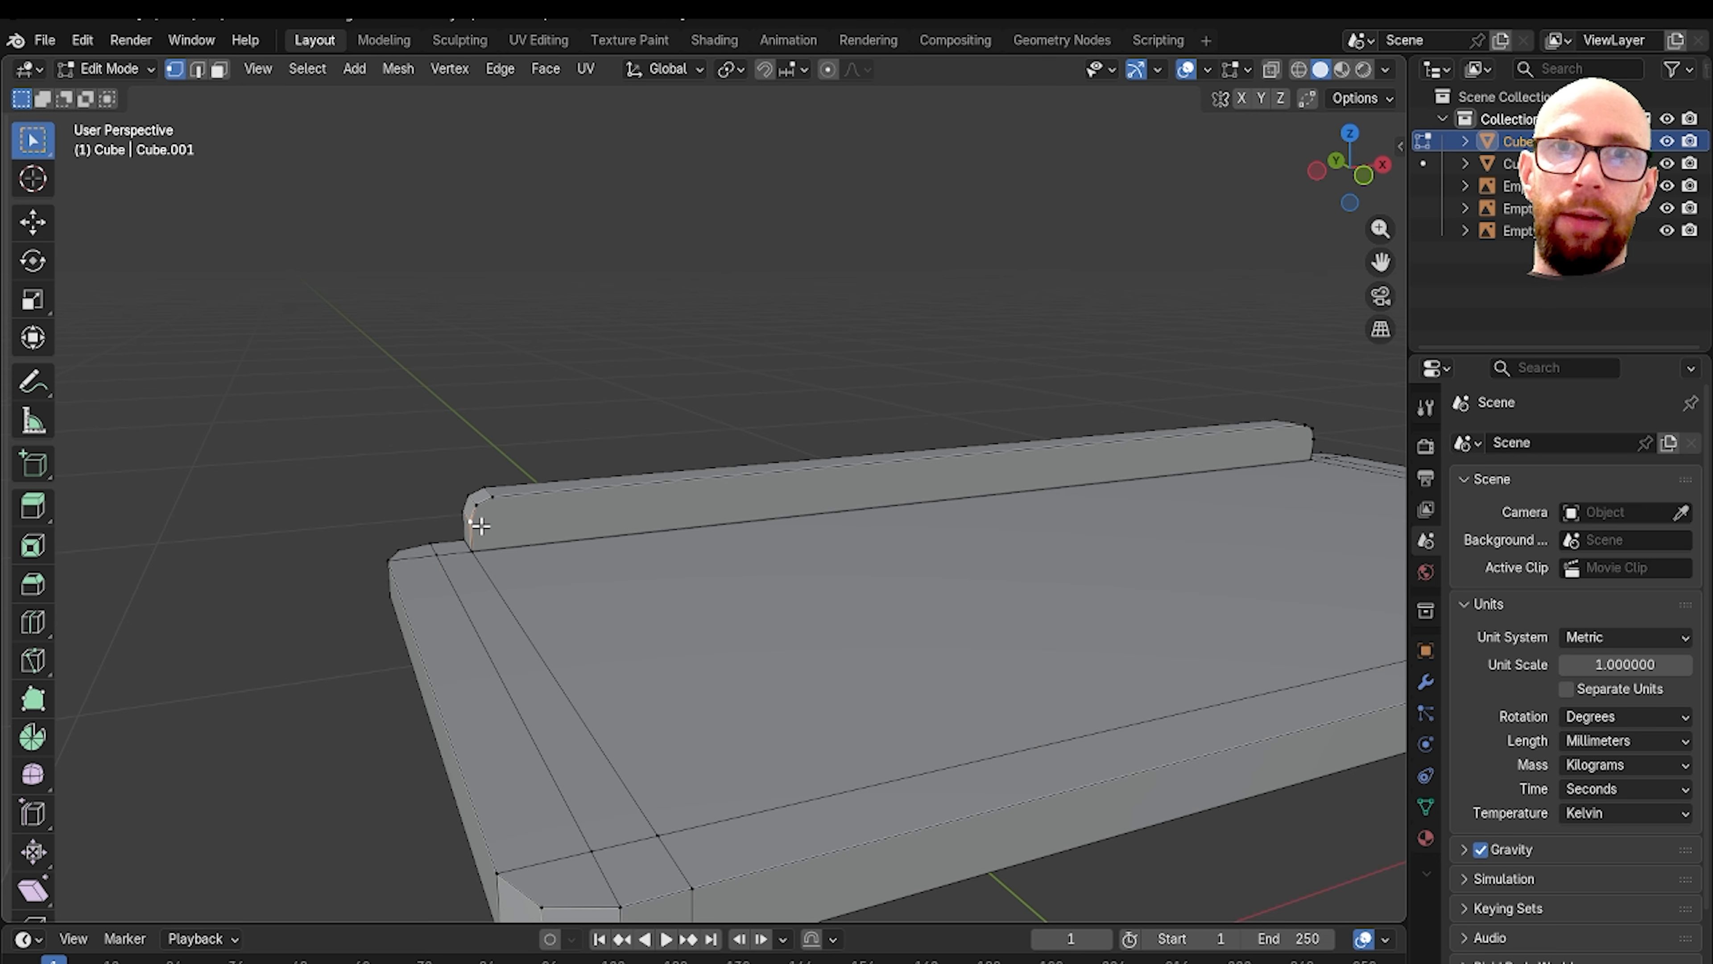
pyautogui.scroll(-3, 480, 526)
pyautogui.moveTo(501, 532); pyautogui.dragTo(807, 539, button='middle')
pyautogui.scroll(4, 822, 548)
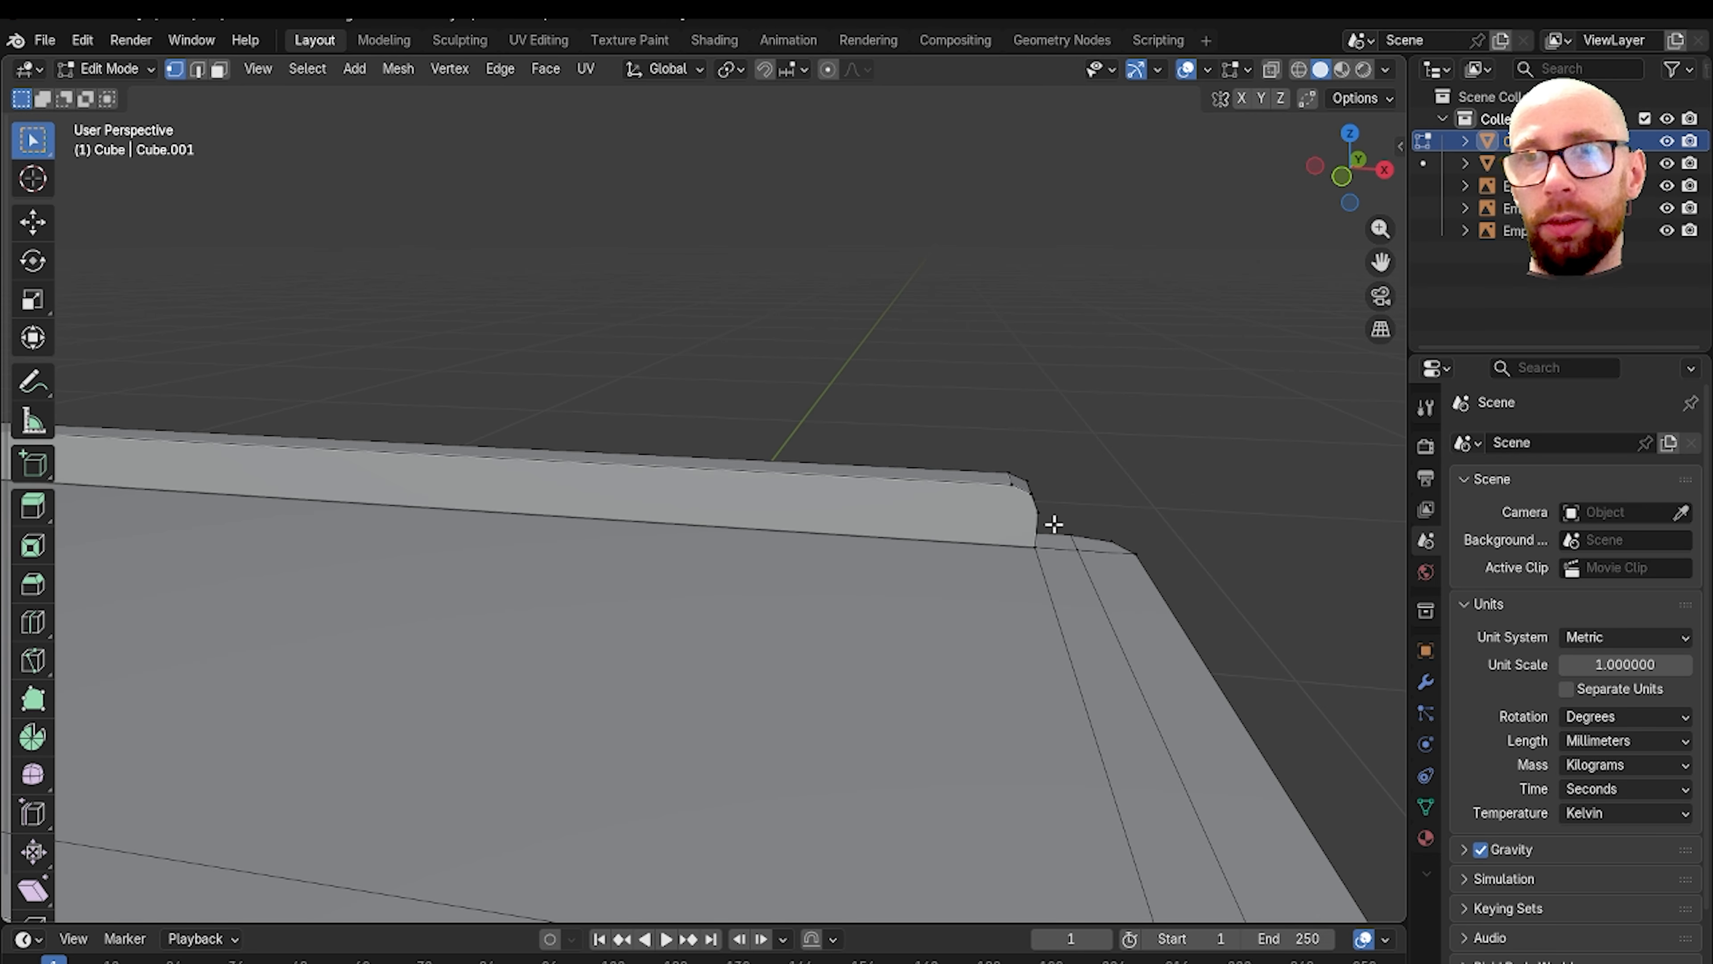
pyautogui.scroll(-4, 807, 532)
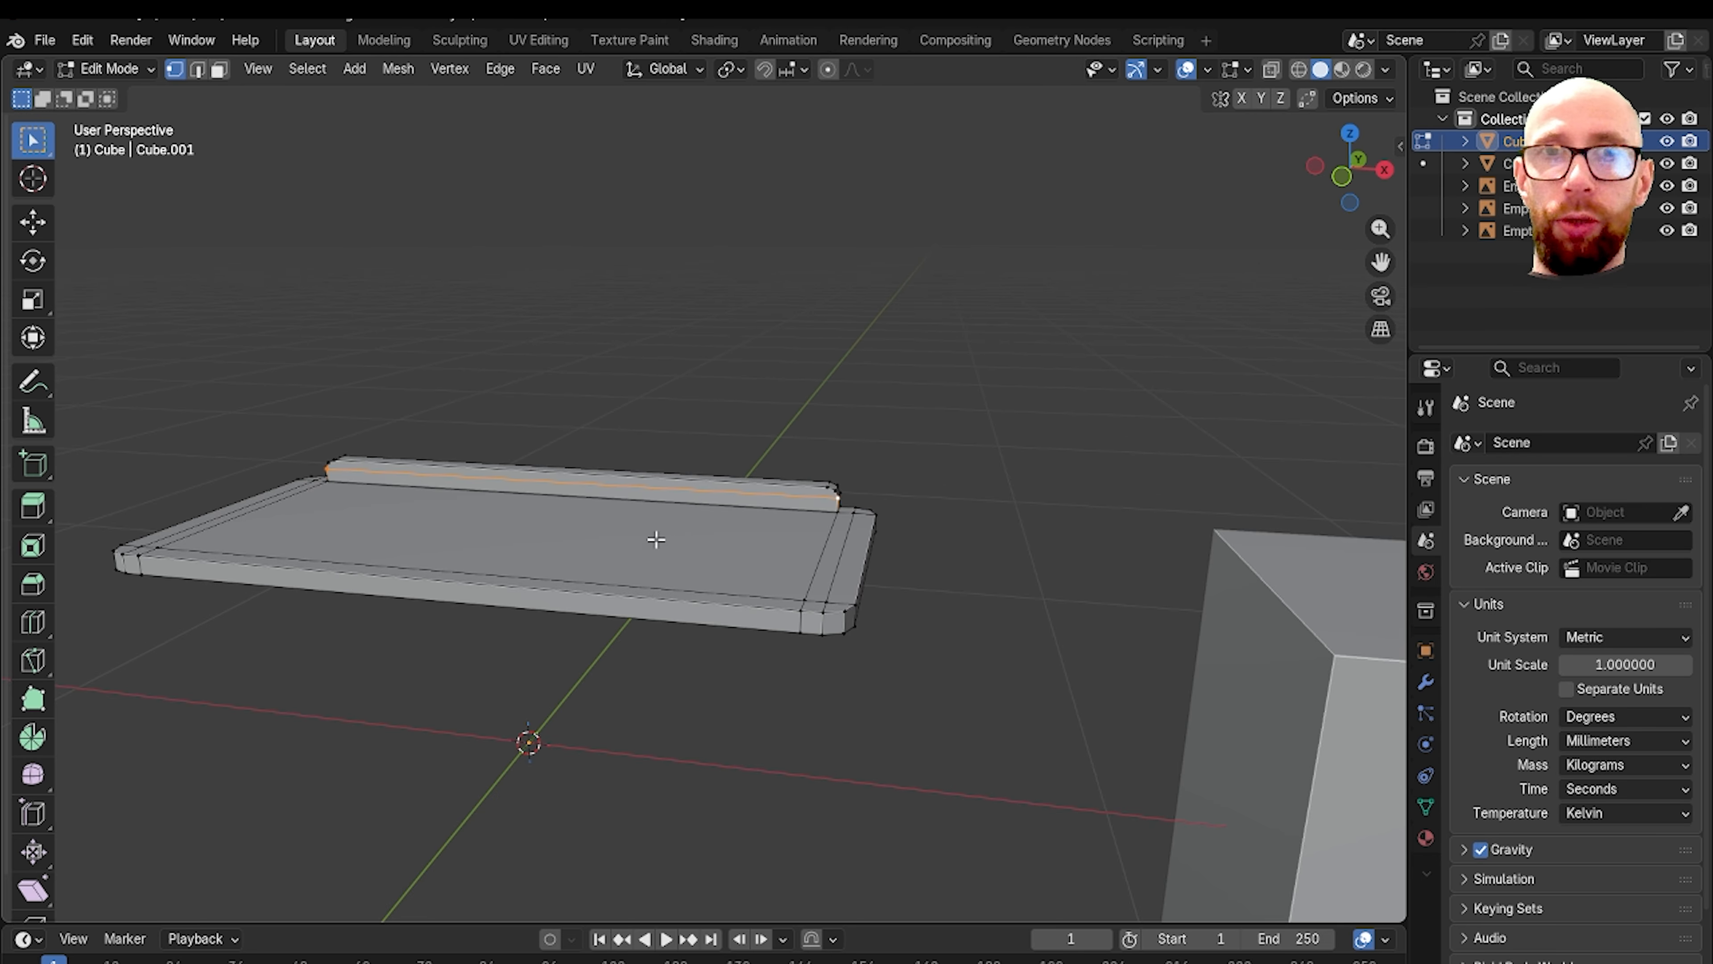
# Step: Connect the lowest bevel vertices of both ends with an edge running along the ledge's rear face
pyautogui.moveTo(807, 532); pyautogui.dragTo(939, 637, button='middle')
pyautogui.scroll(3, 940, 637)
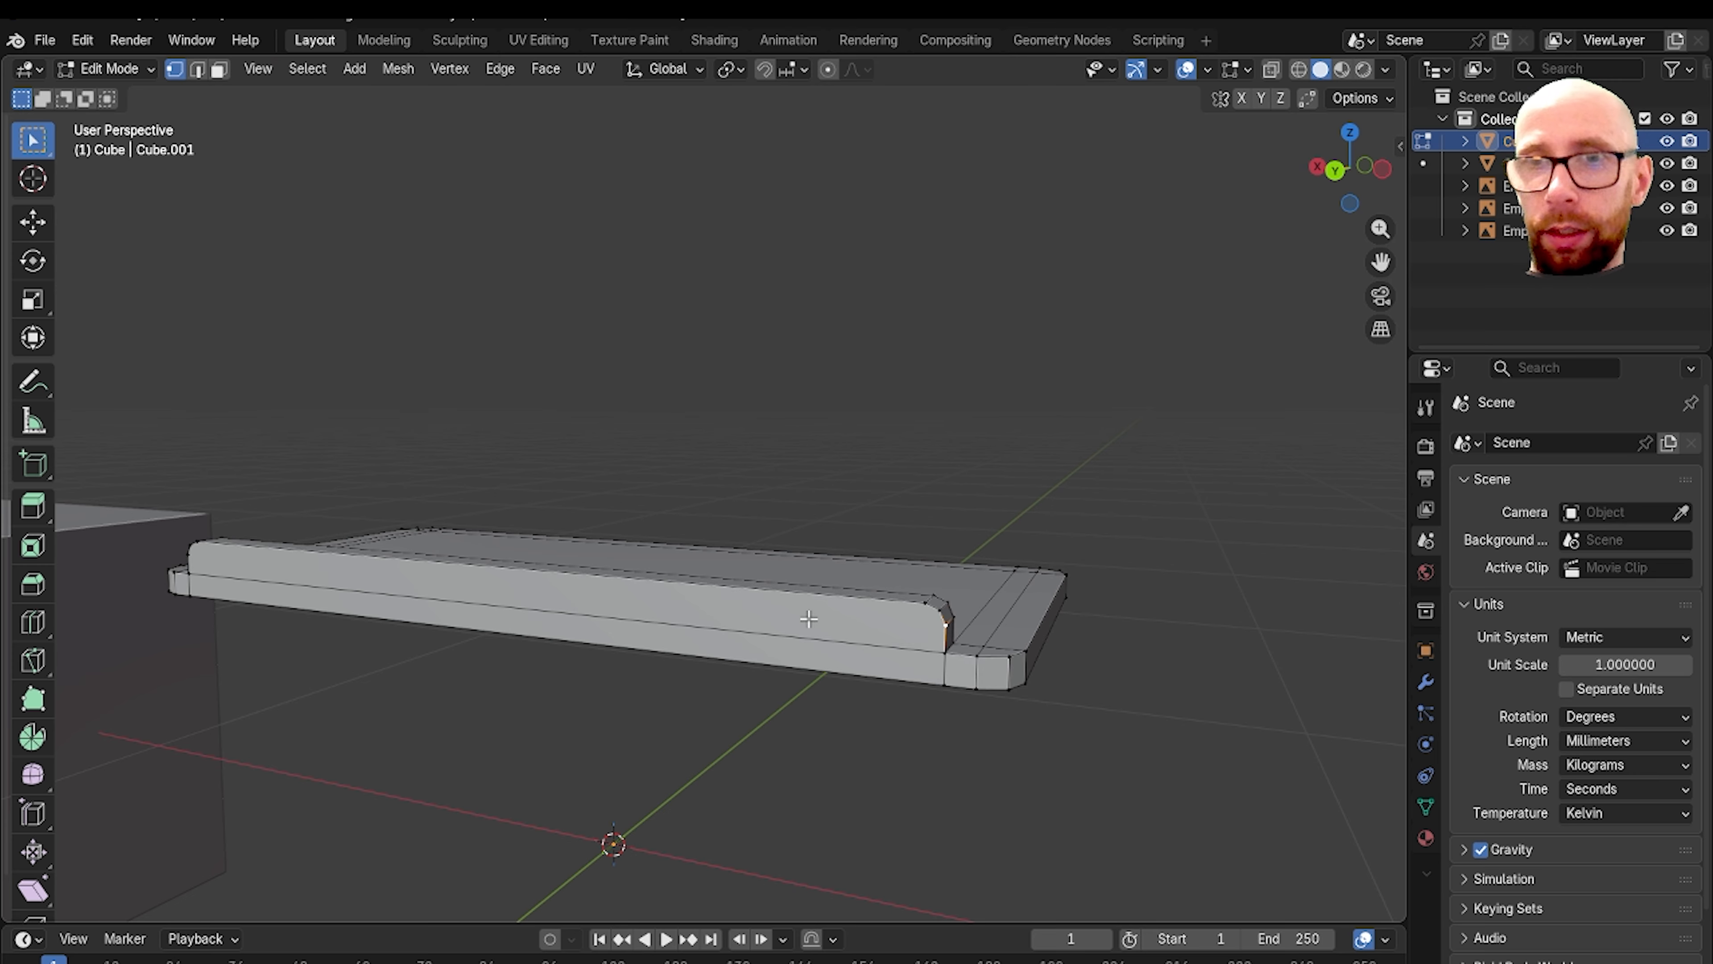
pyautogui.scroll(-3, 809, 619)
pyautogui.moveTo(809, 619); pyautogui.dragTo(662, 596, button='middle')
pyautogui.scroll(4, 873, 538)
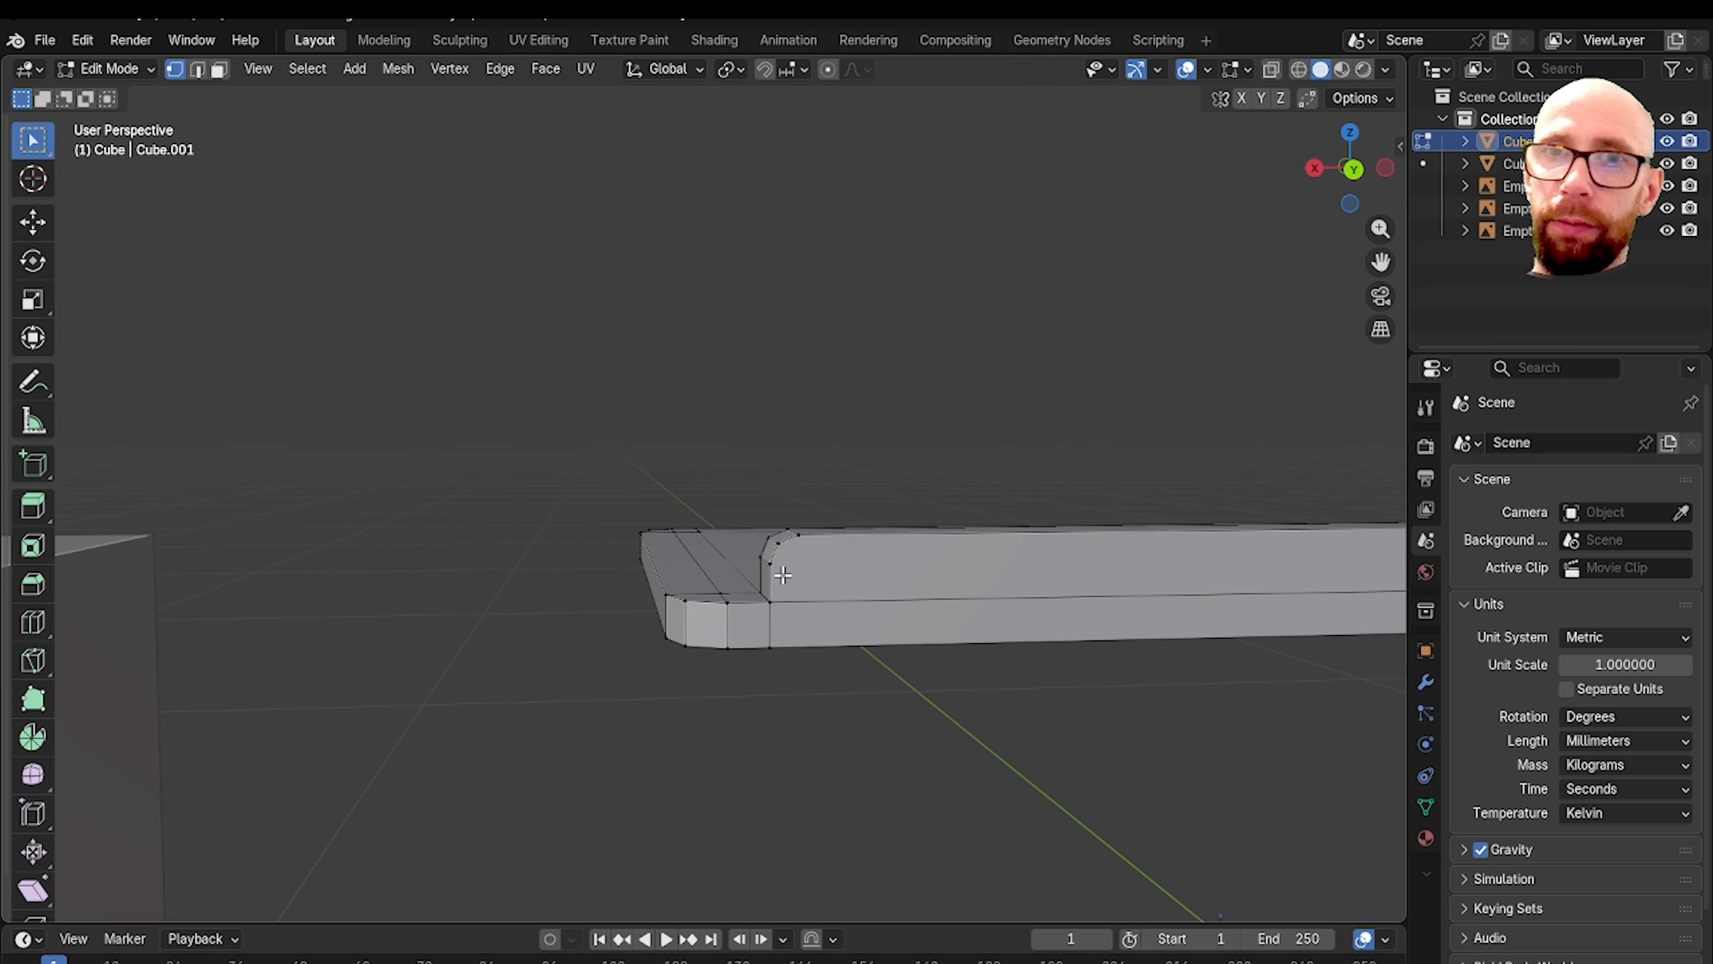
pyautogui.scroll(-4, 872, 581)
pyautogui.moveTo(879, 582); pyautogui.dragTo(673, 601, button='middle')
pyautogui.scroll(5, 810, 567)
pyautogui.scroll(4, 673, 600)
pyautogui.scroll(3, 764, 593)
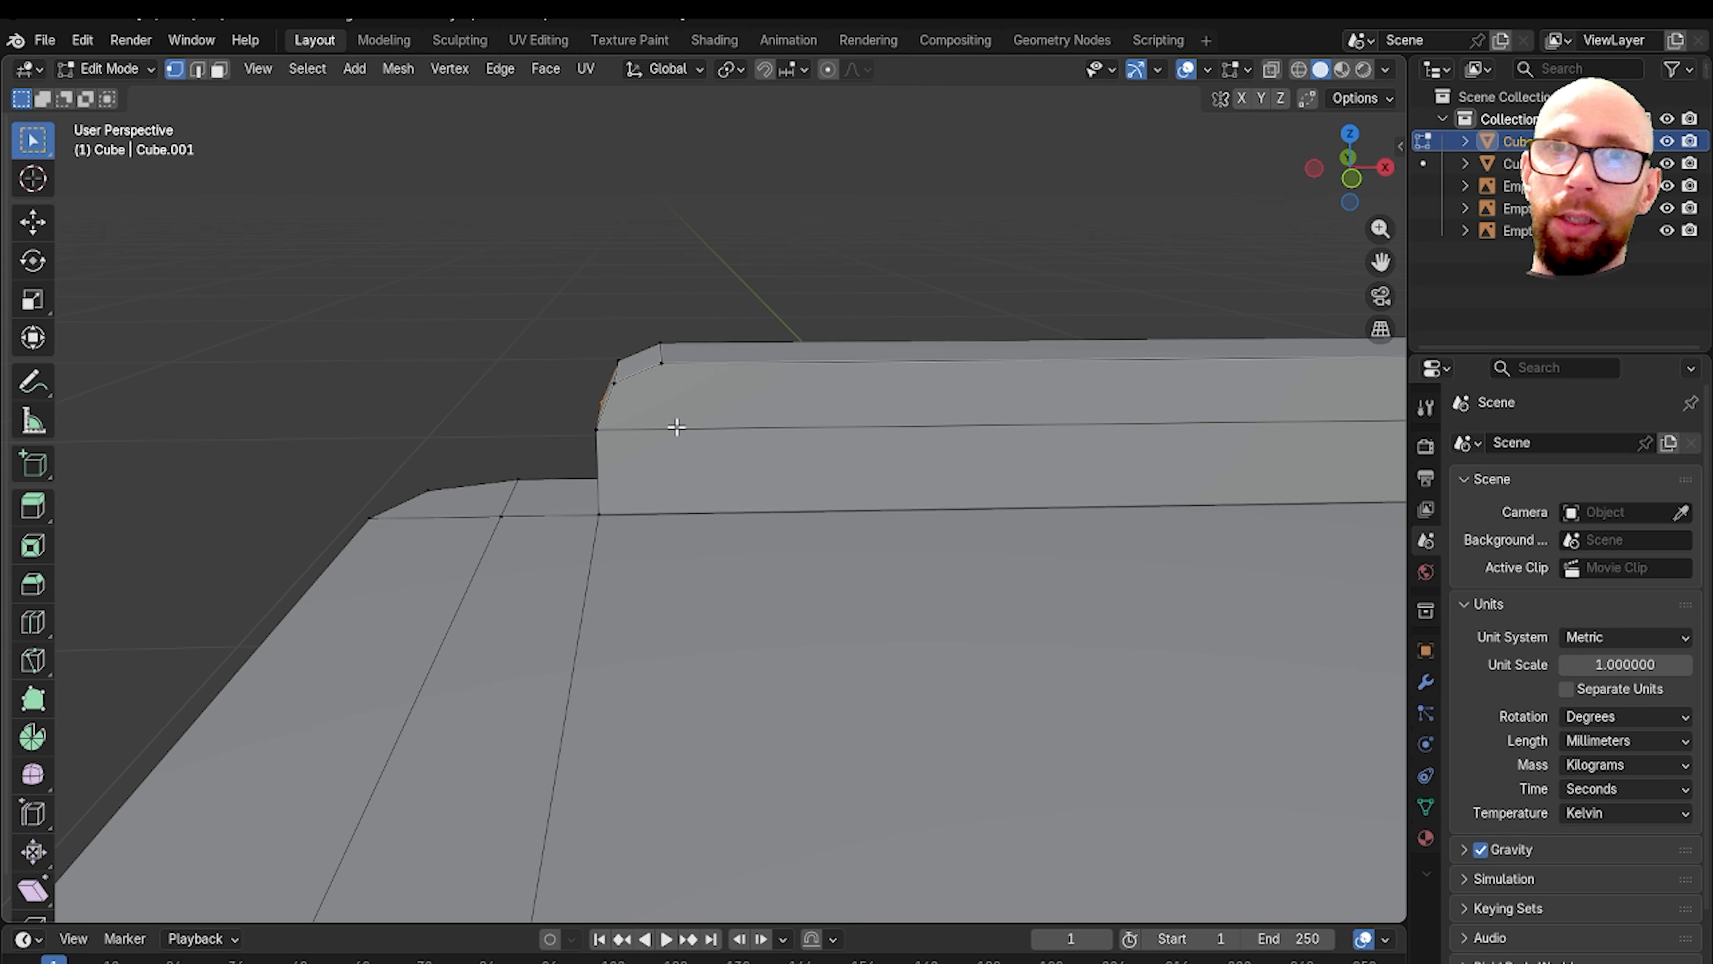
# Step: Add one loop cut across the tabletop's width and the ledge's lower part, centred without sliding it
pyautogui.scroll(-6, 714, 551)
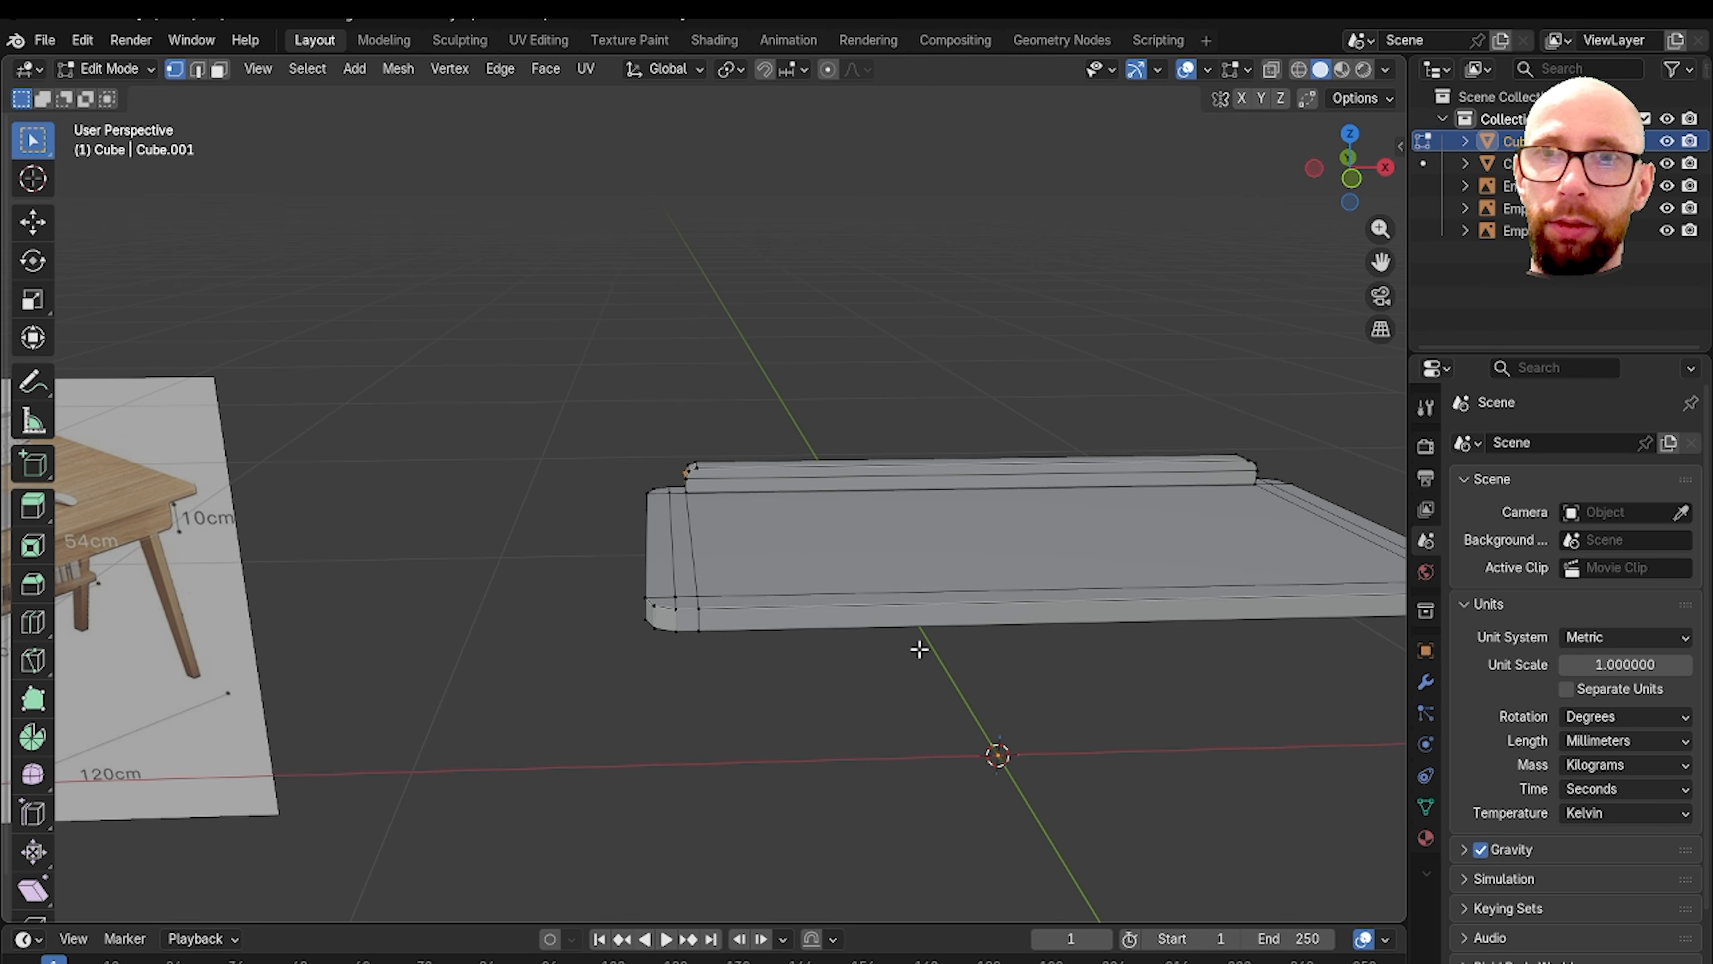
pyautogui.hotkey('ctrl', 'r')
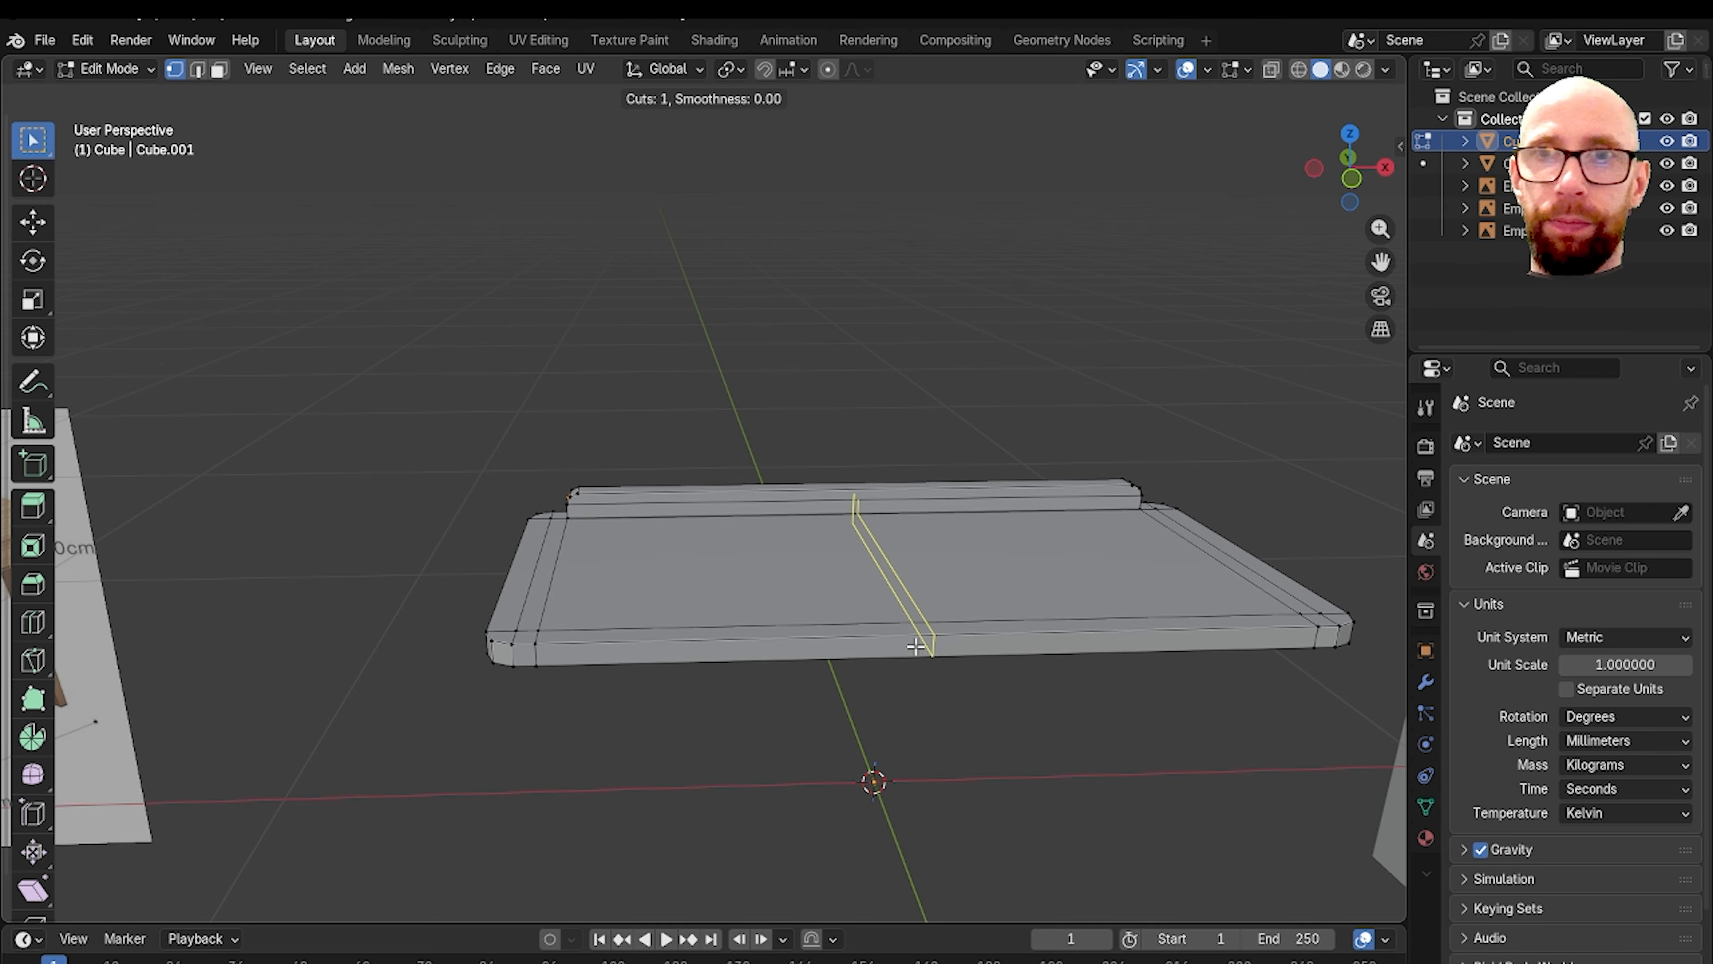
pyautogui.click(911, 656)
pyautogui.rightClick(910, 655)
pyautogui.moveTo(911, 656); pyautogui.dragTo(891, 688, button='middle')
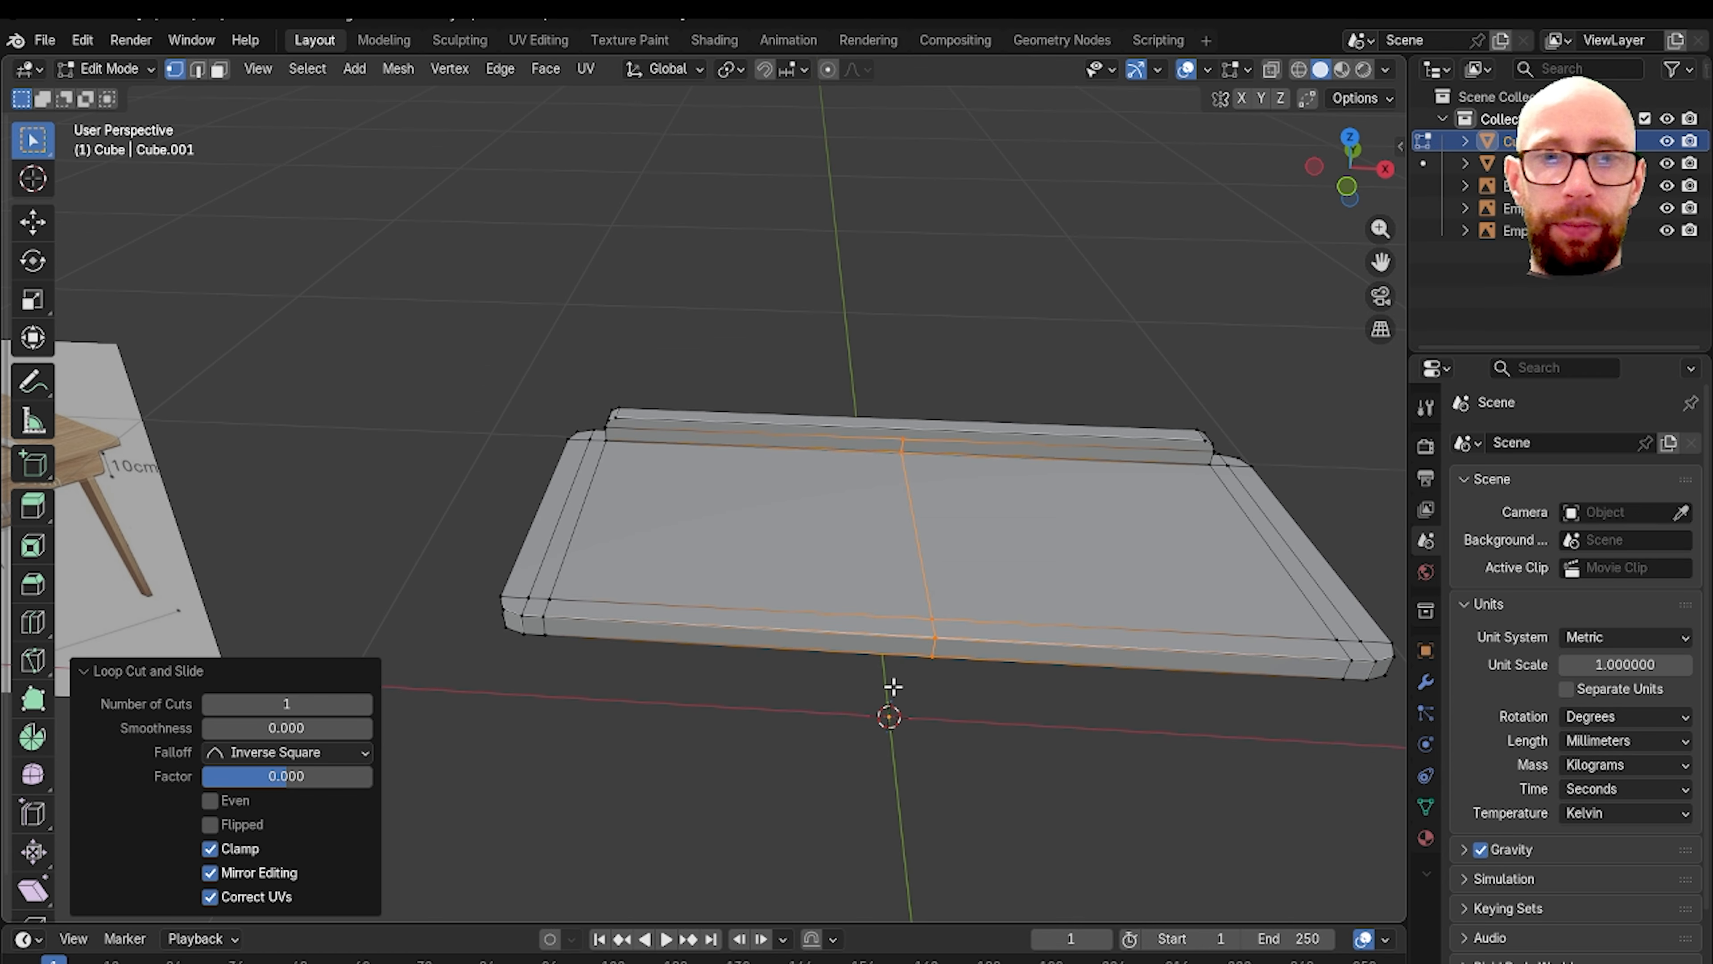
# Step: Bevel the new central edge loop with 1 segment and a width of 510 mm, aligning it with the ledge's upper bevel vertices
pyautogui.press('2')
pyautogui.hotkey('ctrl', 'b')
pyautogui.click(749, 612)
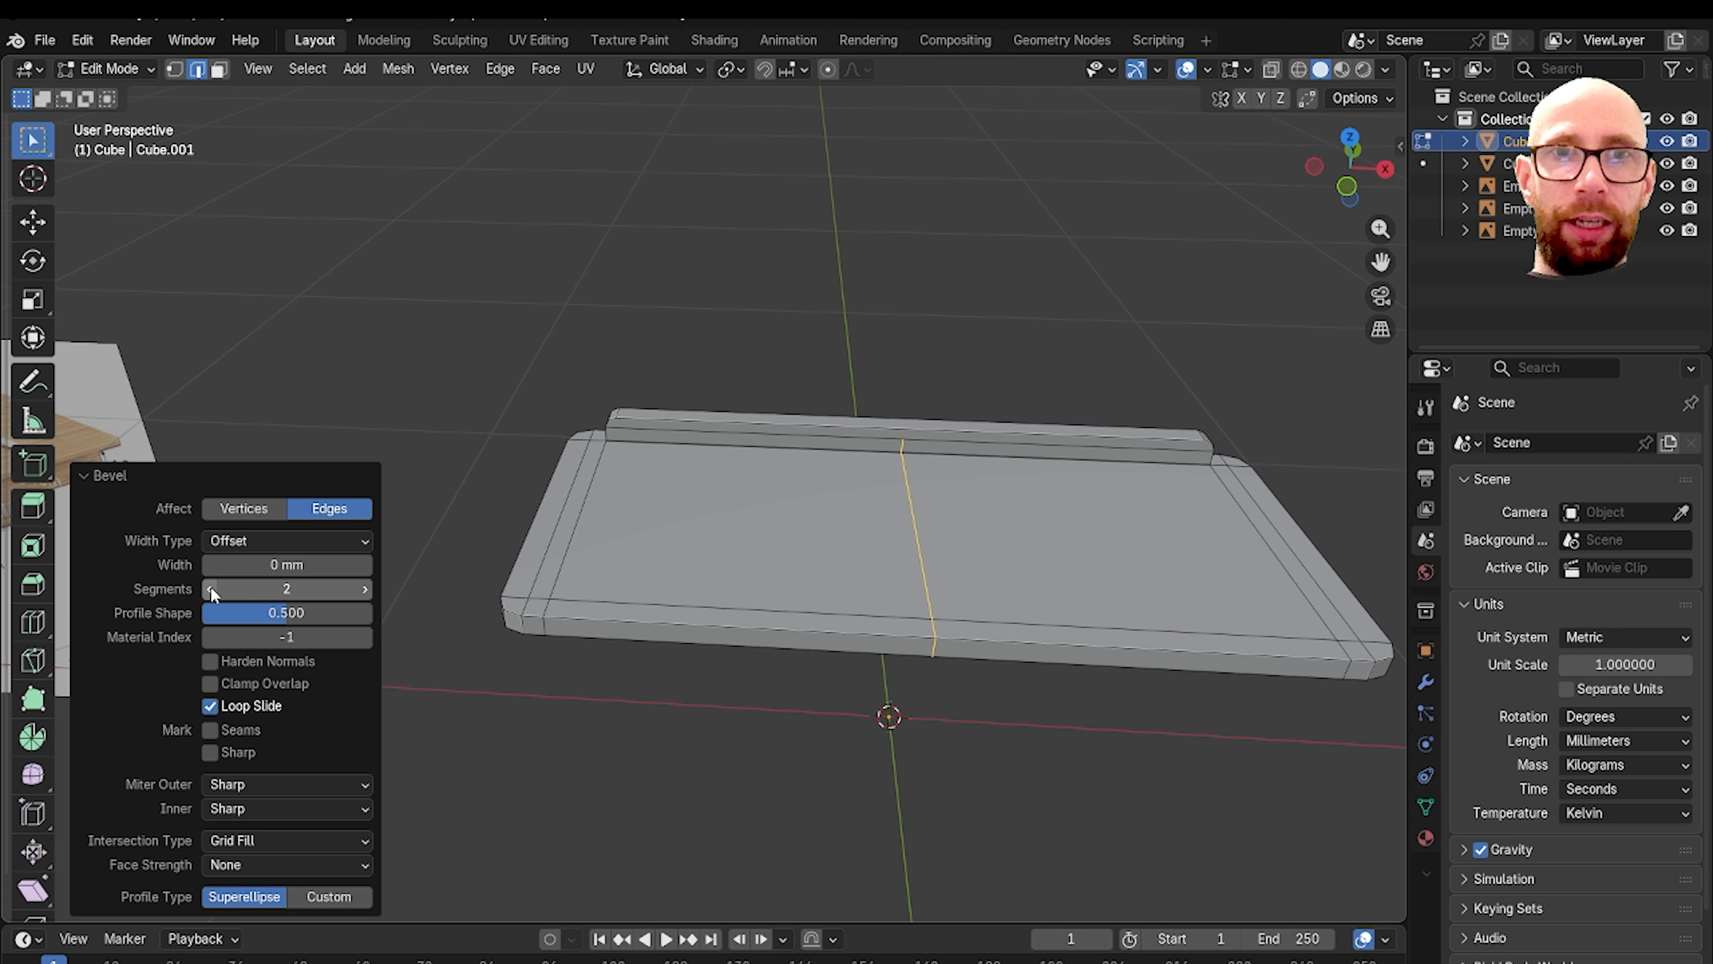
pyautogui.click(211, 588)
pyautogui.moveTo(216, 565); pyautogui.dragTo(337, 564)
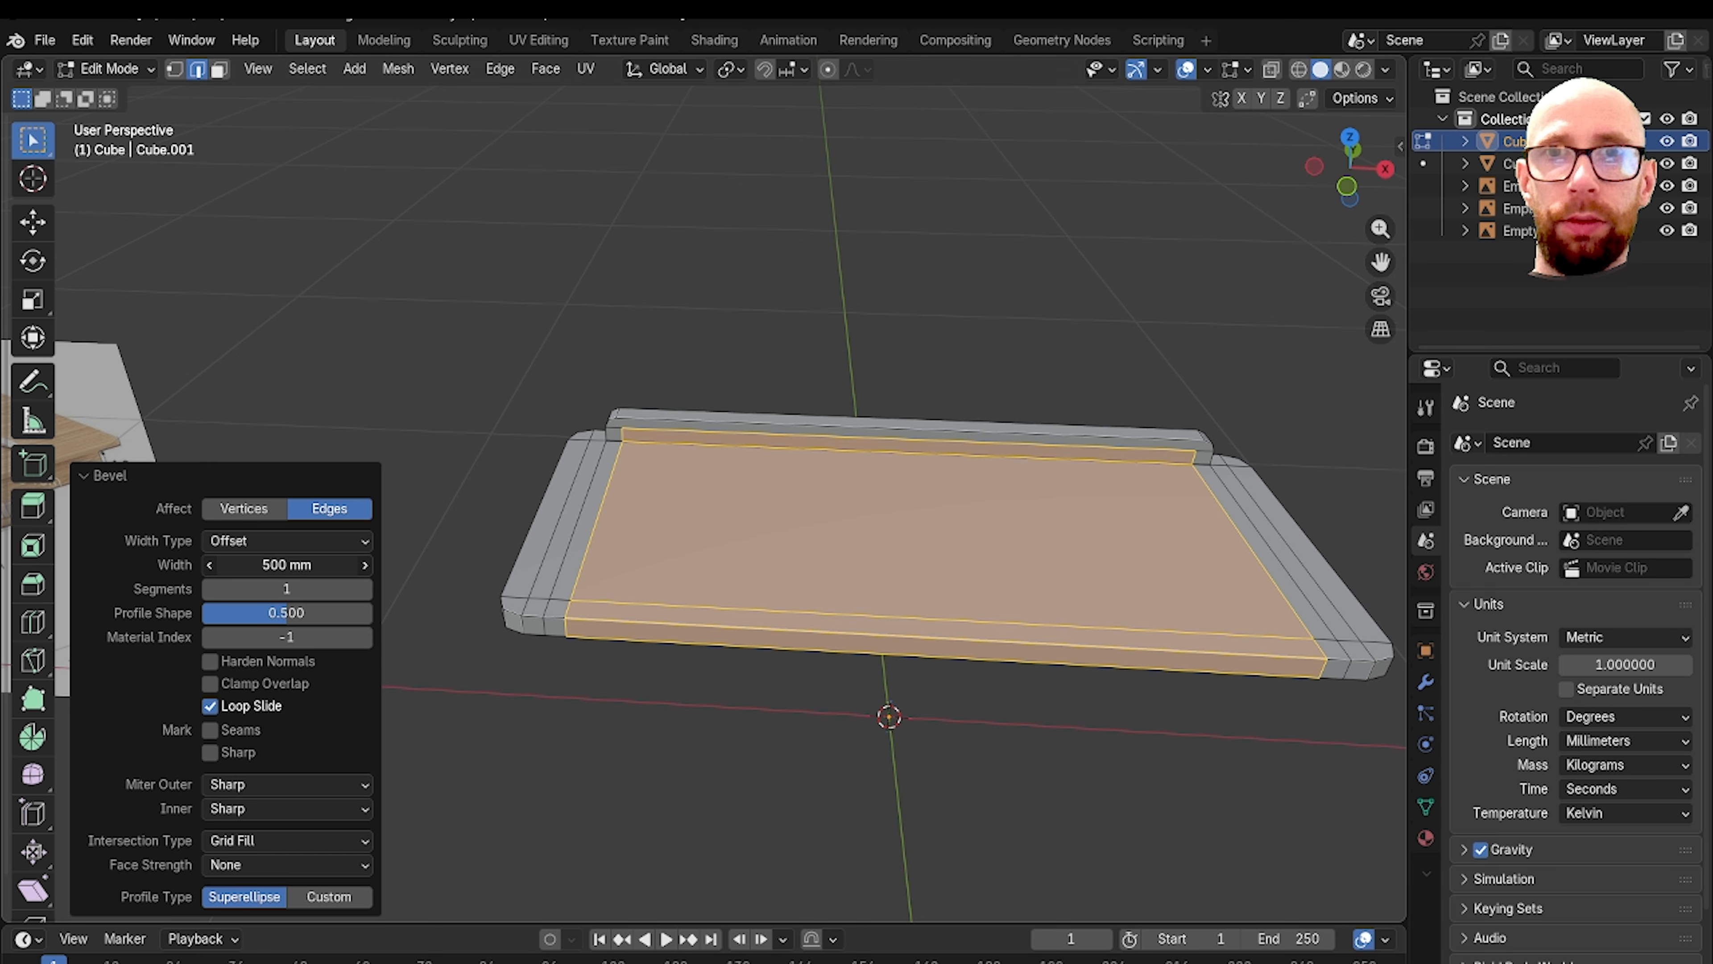
pyautogui.keyDown('shift'); pyautogui.moveTo(541, 516); pyautogui.dragTo(784, 547, button='middle'); pyautogui.keyUp('shift')
pyautogui.scroll(6, 784, 547)
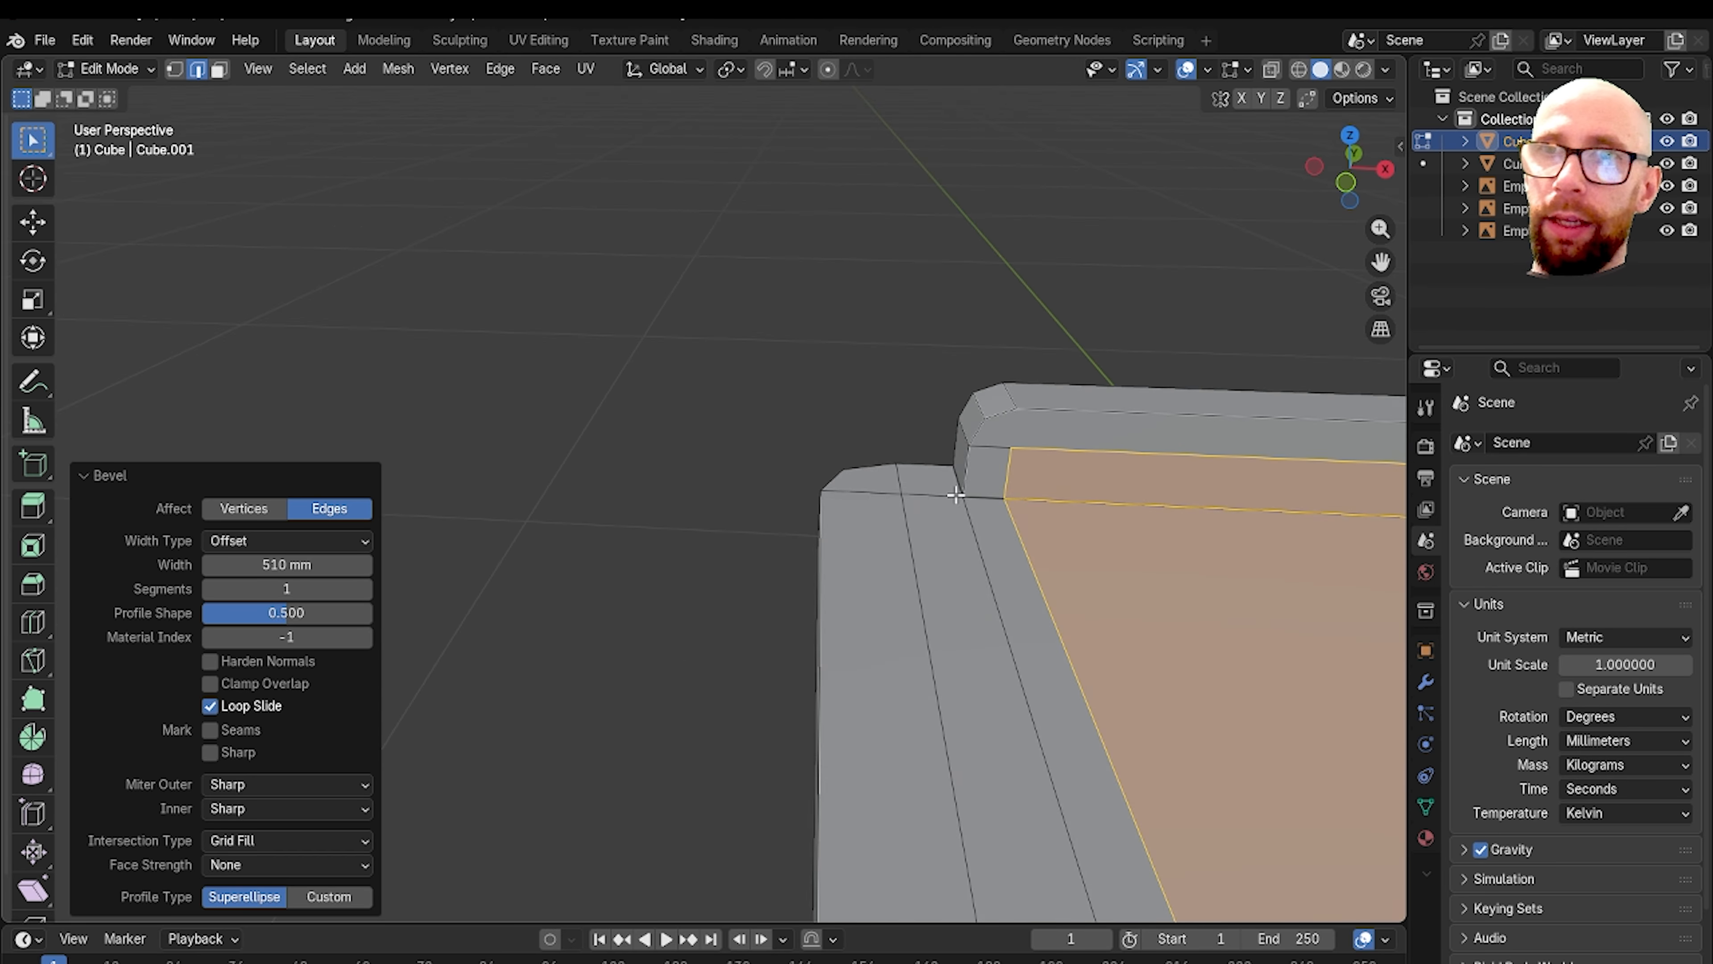
pyautogui.moveTo(955, 493); pyautogui.dragTo(955, 453, button='middle')
pyautogui.keyDown('shift'); pyautogui.moveTo(955, 454); pyautogui.dragTo(776, 532, button='middle'); pyautogui.keyUp('shift')
pyautogui.scroll(3, 776, 532)
pyautogui.click(1000, 328)
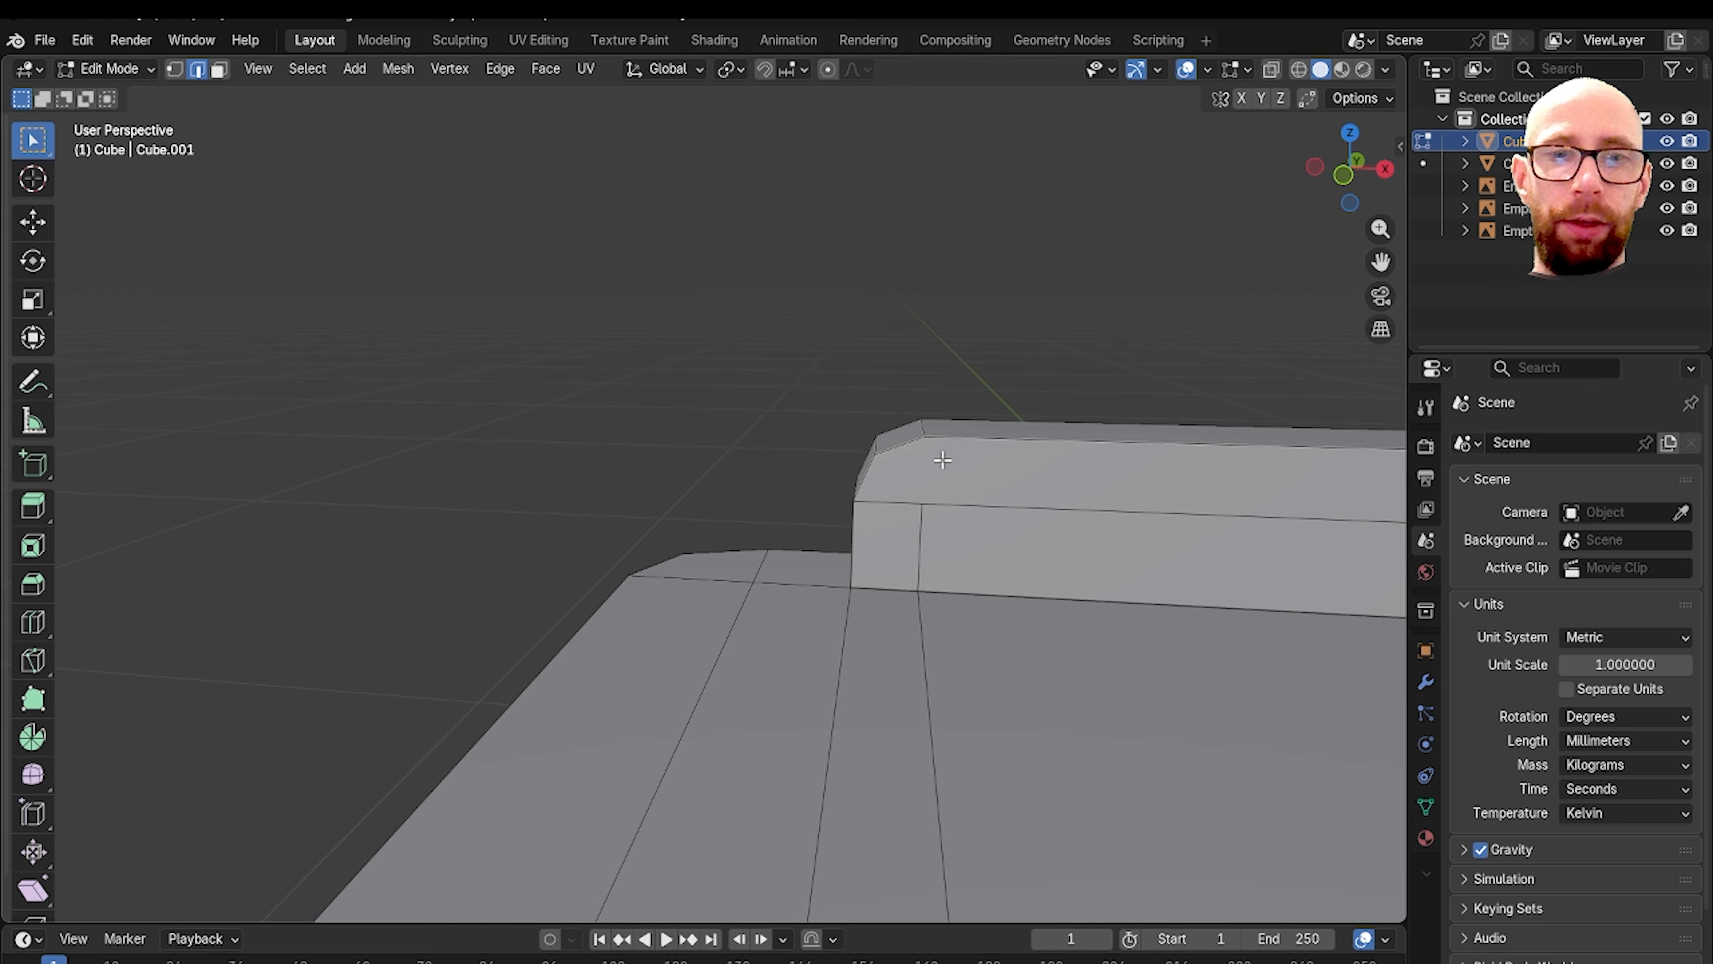
# Step: Connect the upper bevel vertex to the vertex below it near each end of the ledge's front face
pyautogui.moveTo(1007, 548); pyautogui.dragTo(643, 544, button='middle')
pyautogui.scroll(-9, 897, 542)
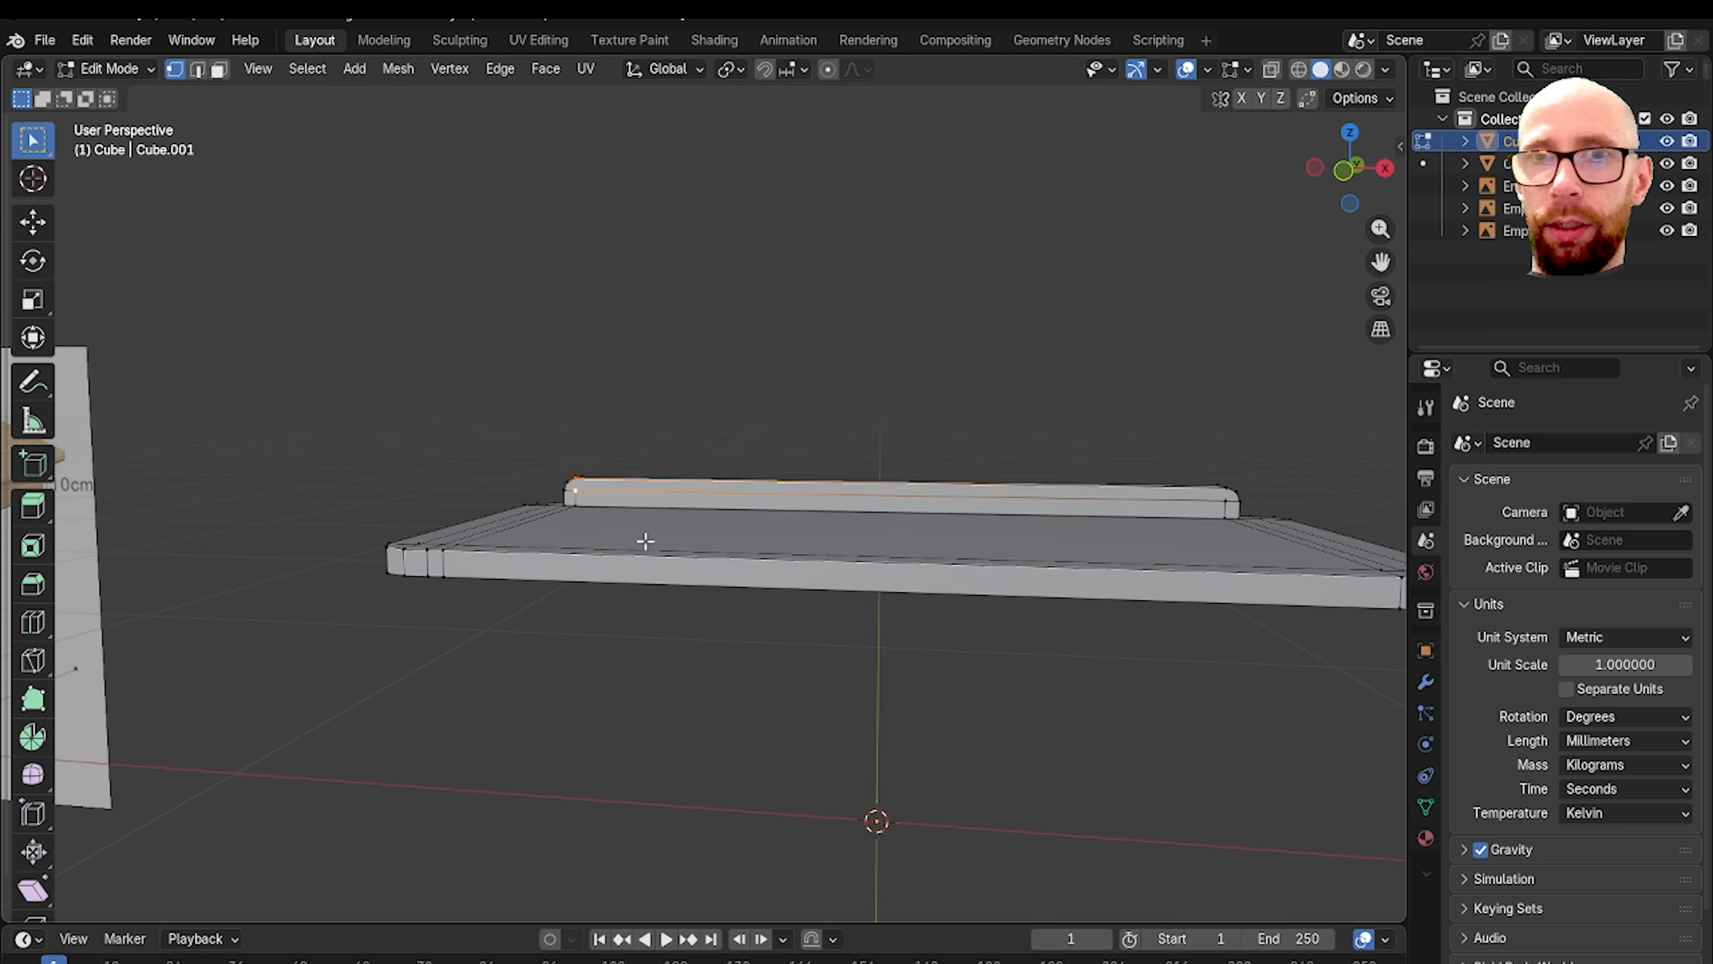
pyautogui.scroll(4, 777, 609)
pyautogui.moveTo(762, 560); pyautogui.dragTo(350, 533, button='middle')
# Step: Try to connect the upper and lower vertices at both ends of the ledge's rear face in a single operation
pyautogui.scroll(-5, 958, 524)
pyautogui.keyDown('shift'); pyautogui.moveTo(513, 539); pyautogui.dragTo(627, 550, button='middle'); pyautogui.keyUp('shift')
pyautogui.scroll(1, 842, 616)
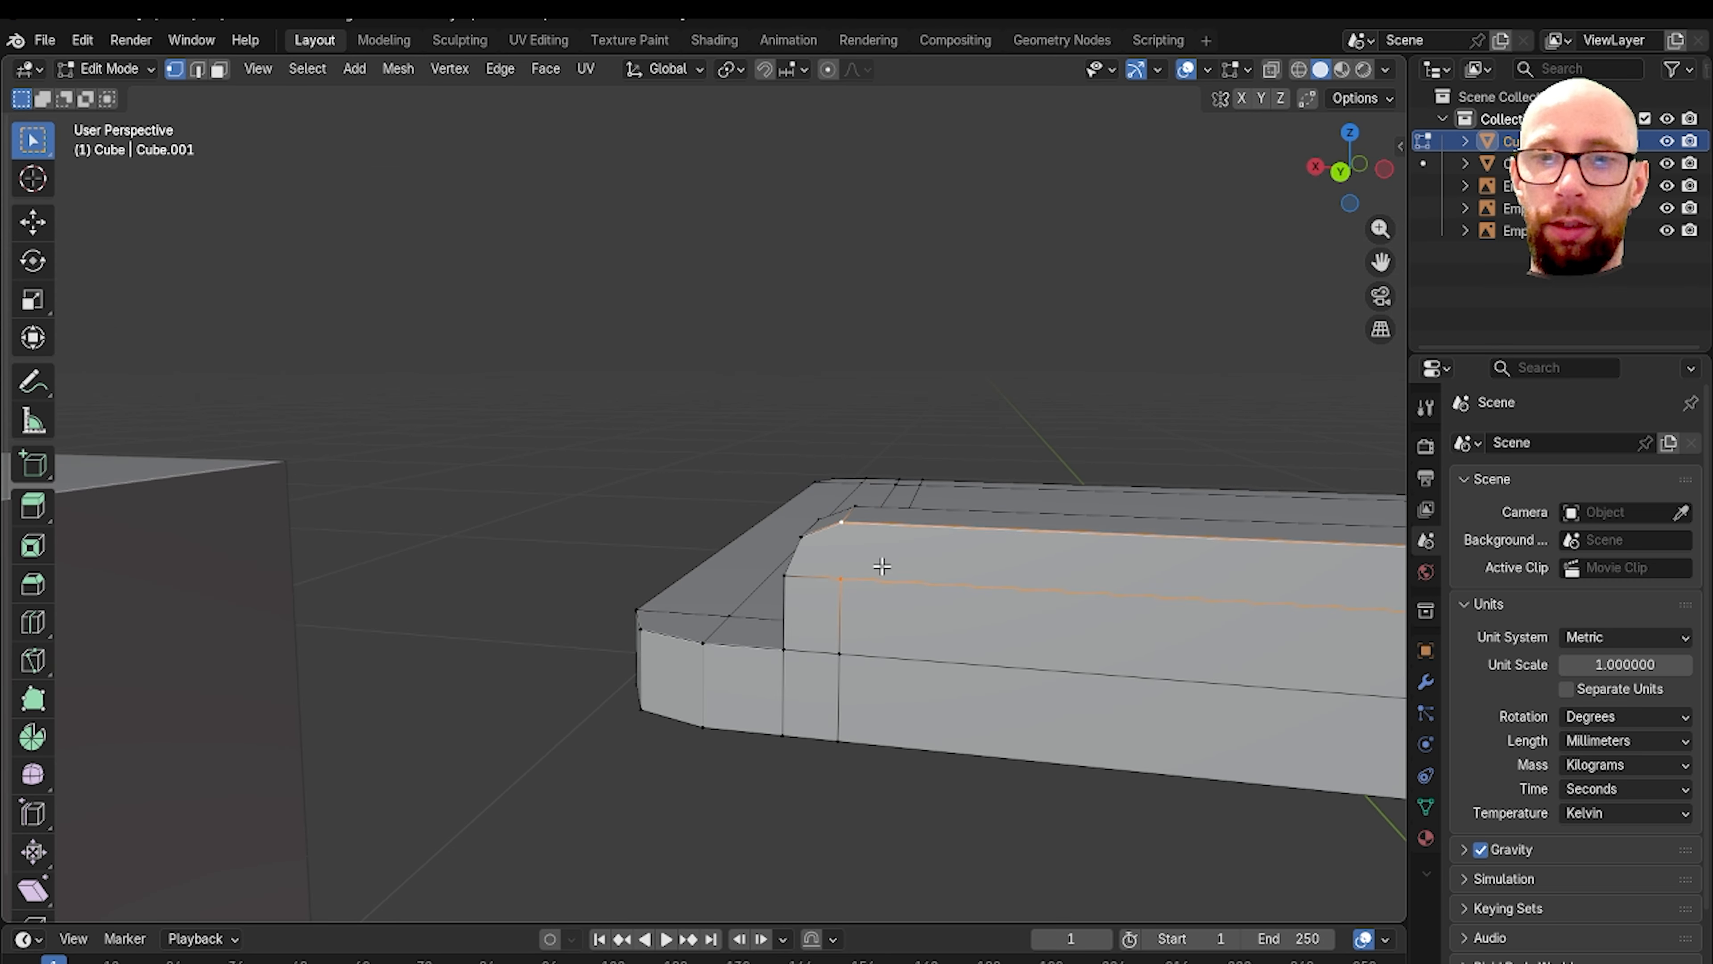
pyautogui.scroll(-5, 858, 560)
pyautogui.moveTo(898, 562); pyautogui.dragTo(555, 555, button='middle')
pyautogui.scroll(3, 555, 555)
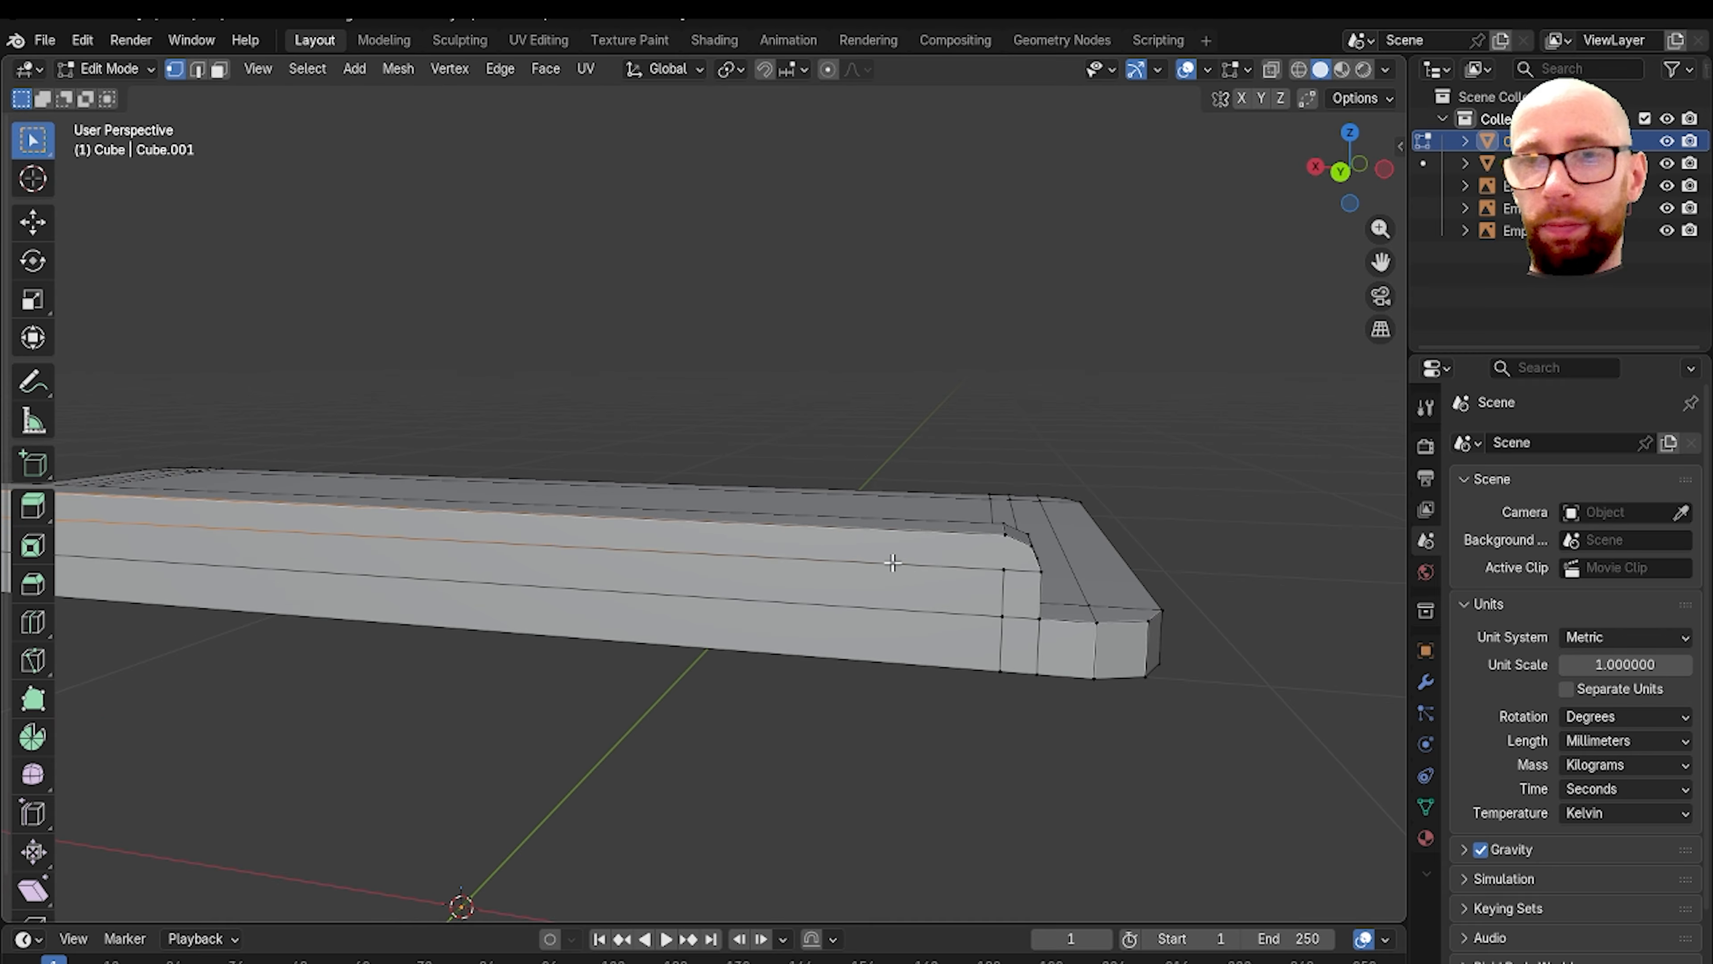
pyautogui.scroll(2, 764, 563)
pyautogui.scroll(1, 765, 562)
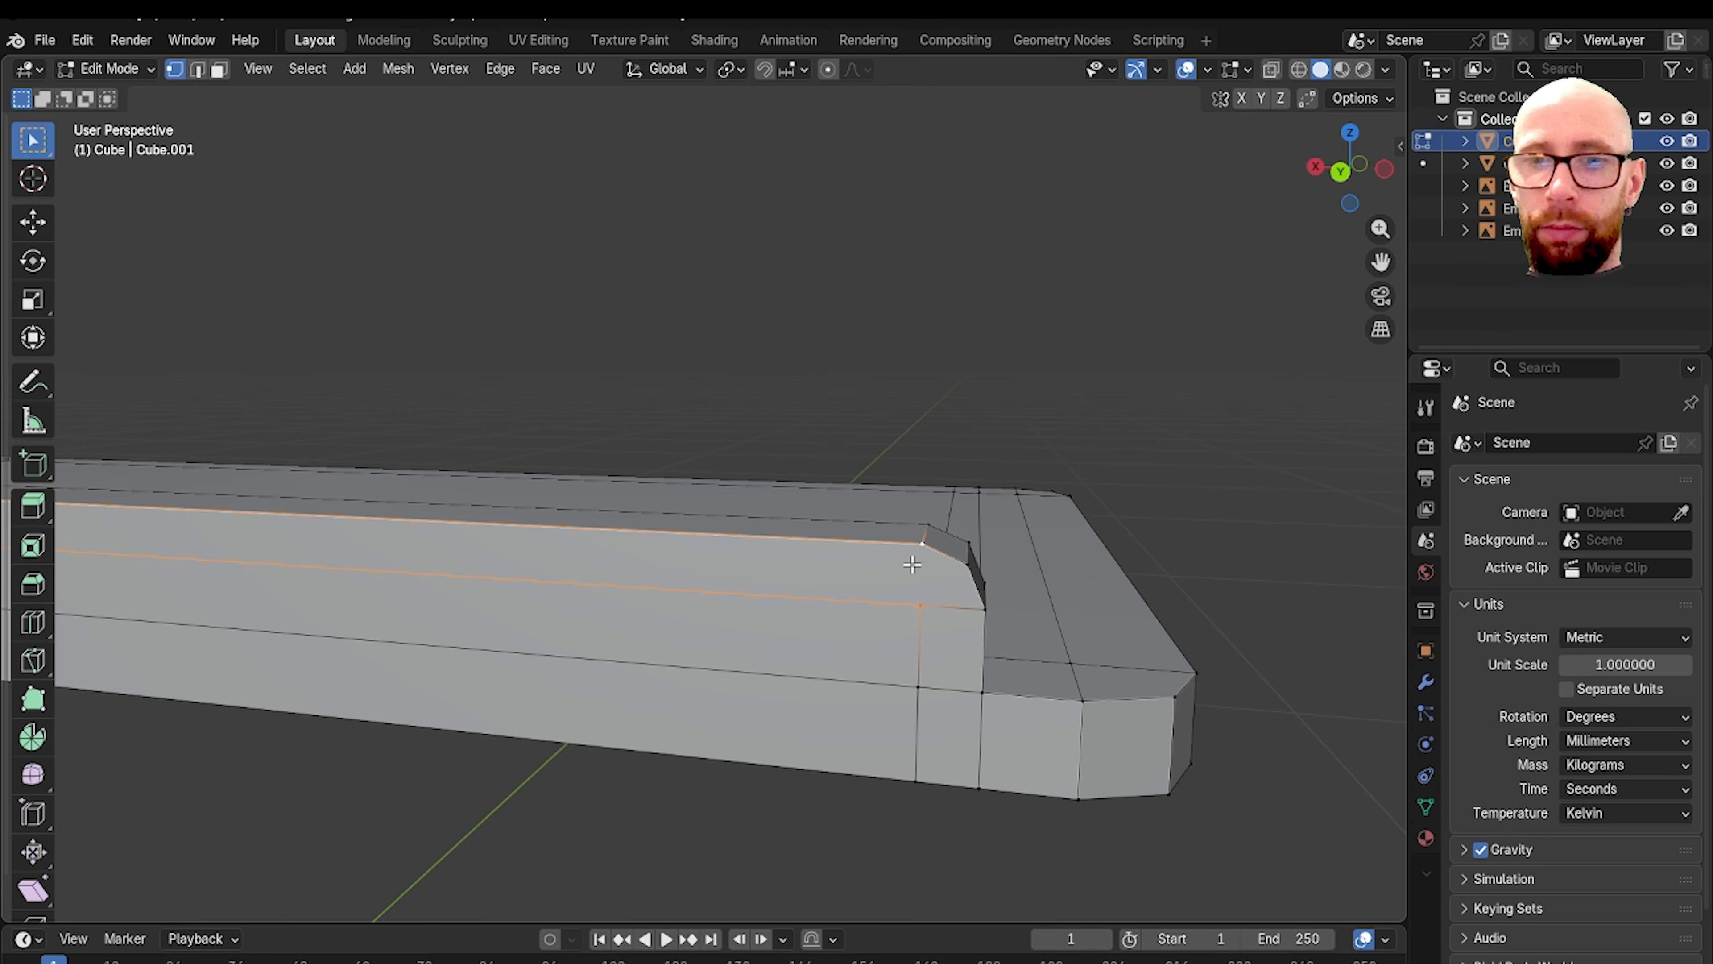
pyautogui.press('j')
pyautogui.click(904, 390)
pyautogui.press('Tab')
pyautogui.press('Tab')
pyautogui.moveTo(811, 434); pyautogui.dragTo(817, 433, button='middle')
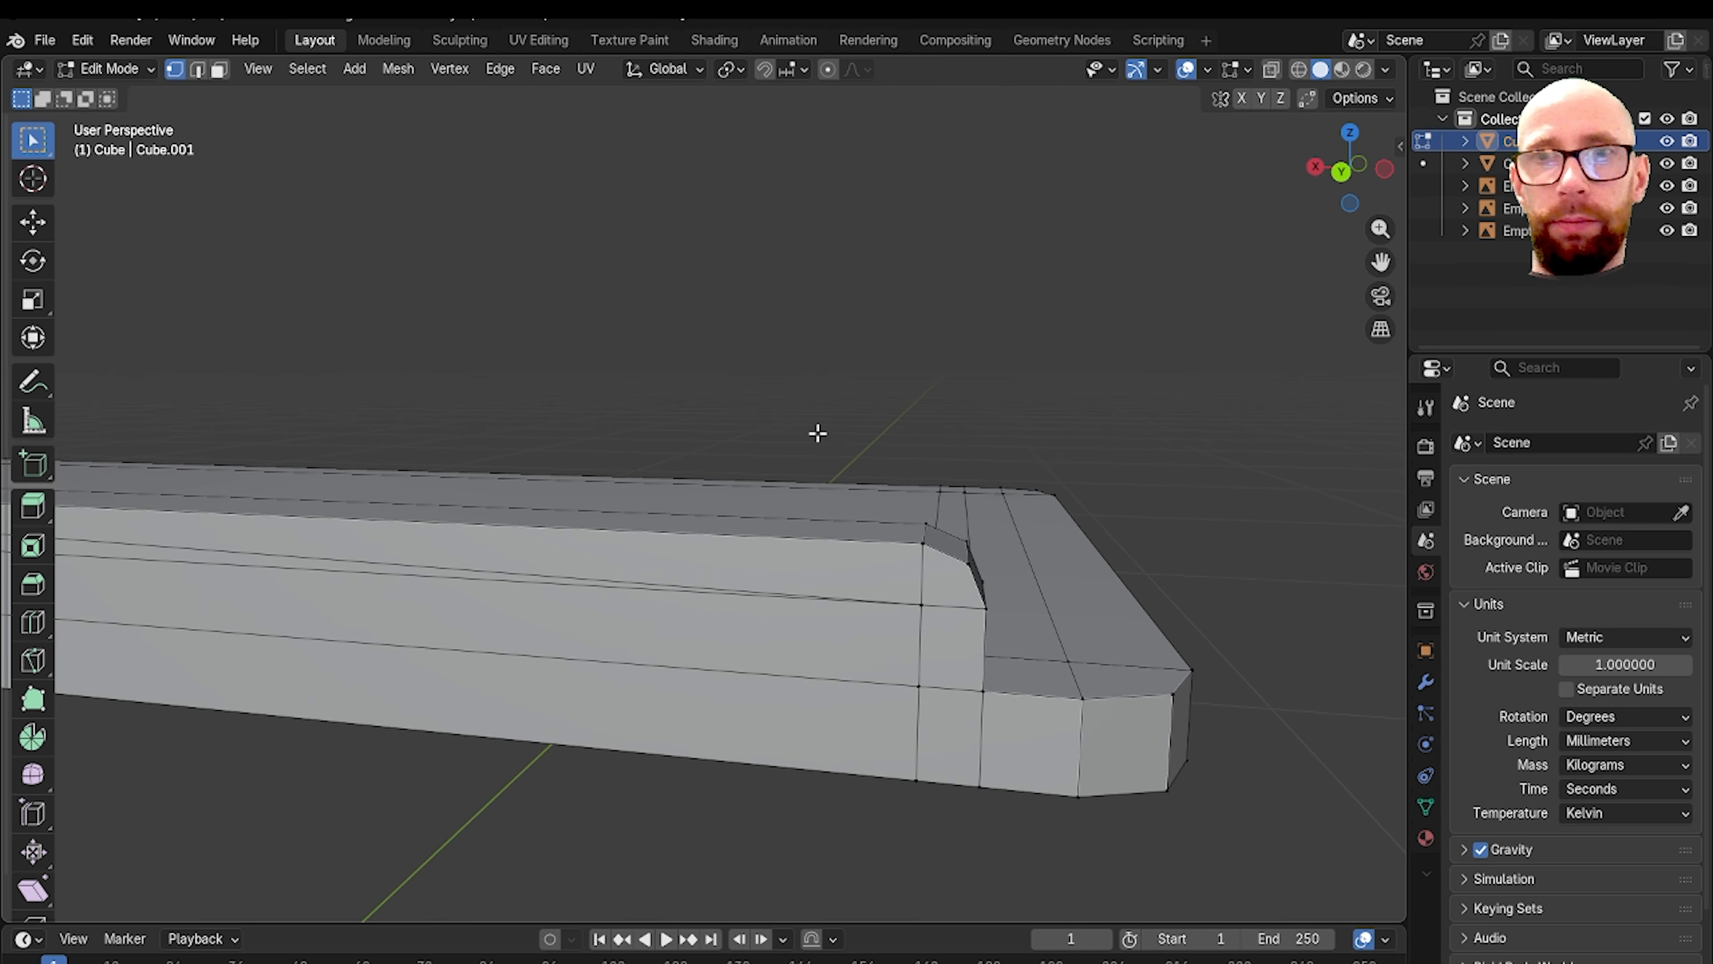
# Step: Undo the vertex connections on the ledge's rear face and check its edges along the full length
pyautogui.scroll(-4, 817, 433)
pyautogui.keyDown('shift'); pyautogui.moveTo(869, 496); pyautogui.dragTo(1309, 540, button='middle'); pyautogui.keyUp('shift')
pyautogui.scroll(3, 795, 546)
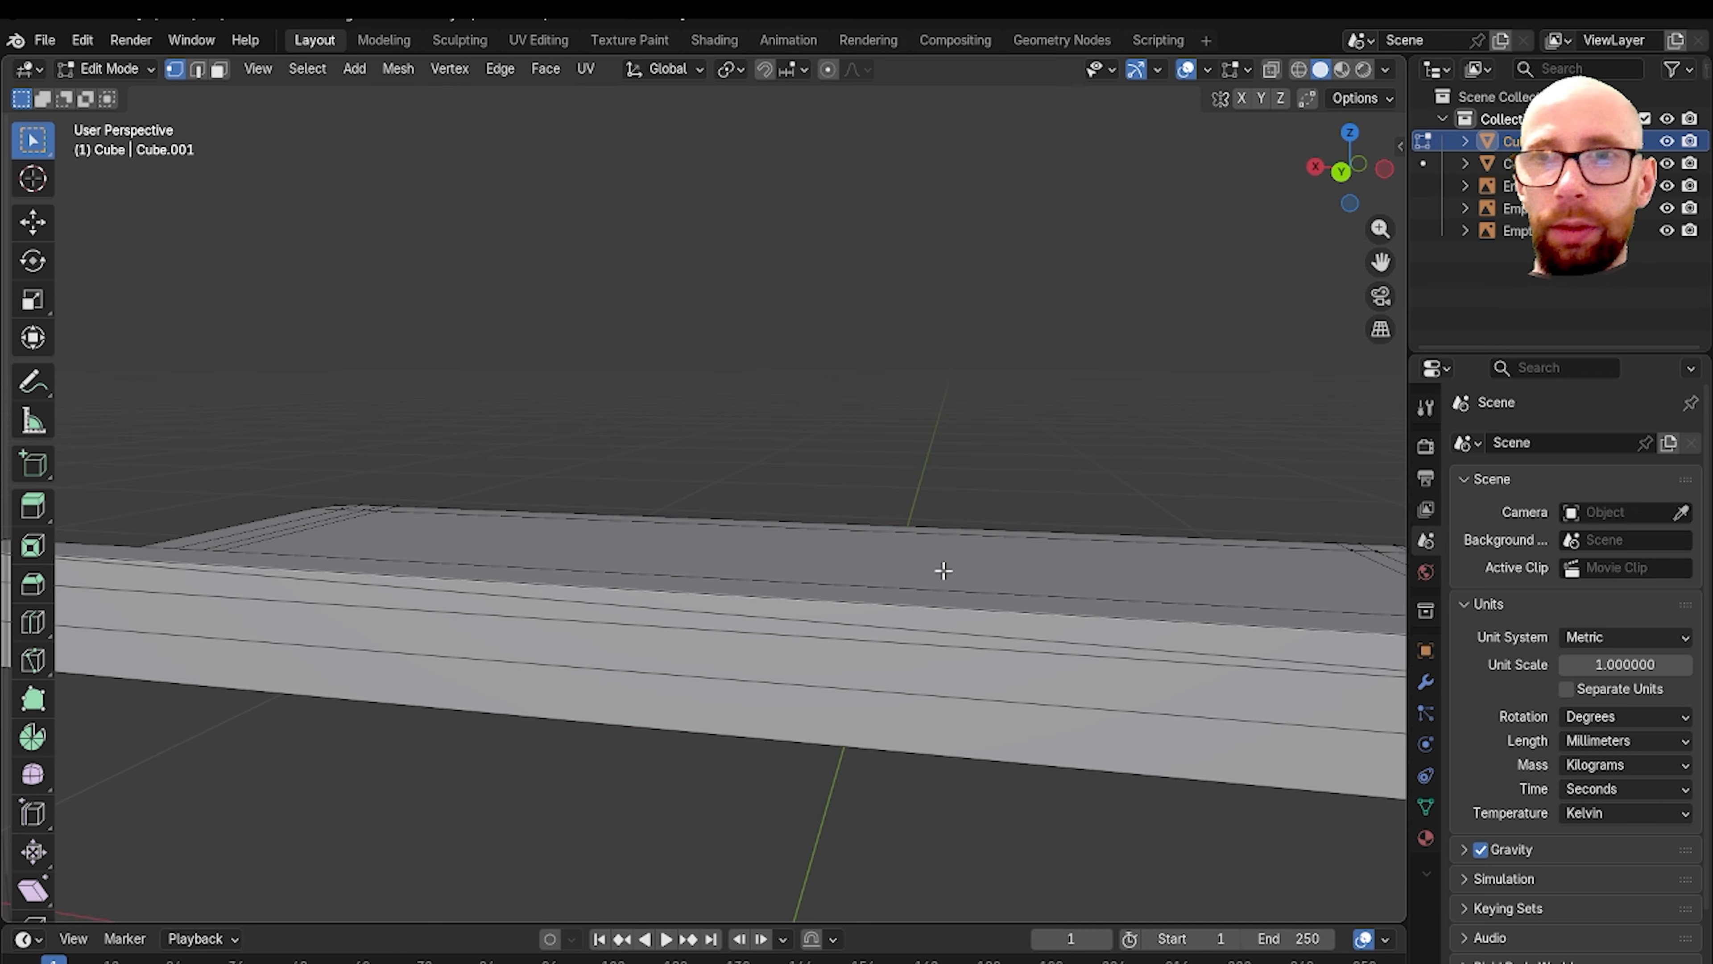
pyautogui.scroll(-3, 943, 571)
pyautogui.press('Tab')
pyautogui.press('Tab')
pyautogui.keyDown('alt'); pyautogui.click(967, 607); pyautogui.keyUp('alt')
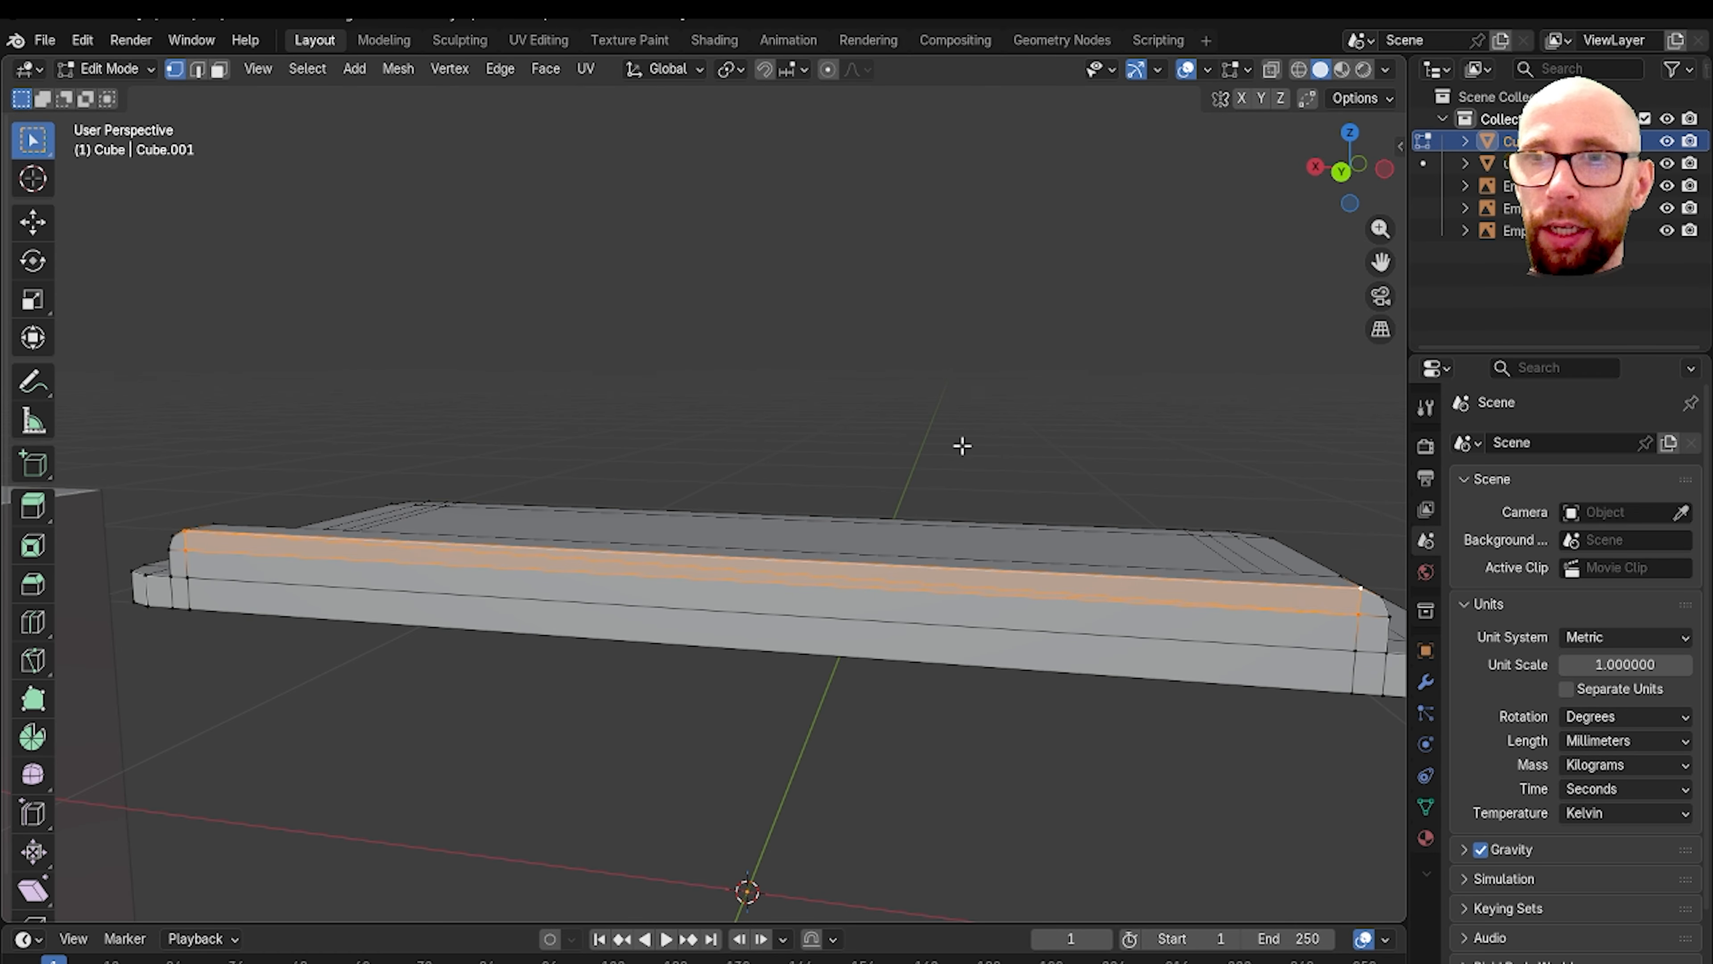
pyautogui.click(732, 465)
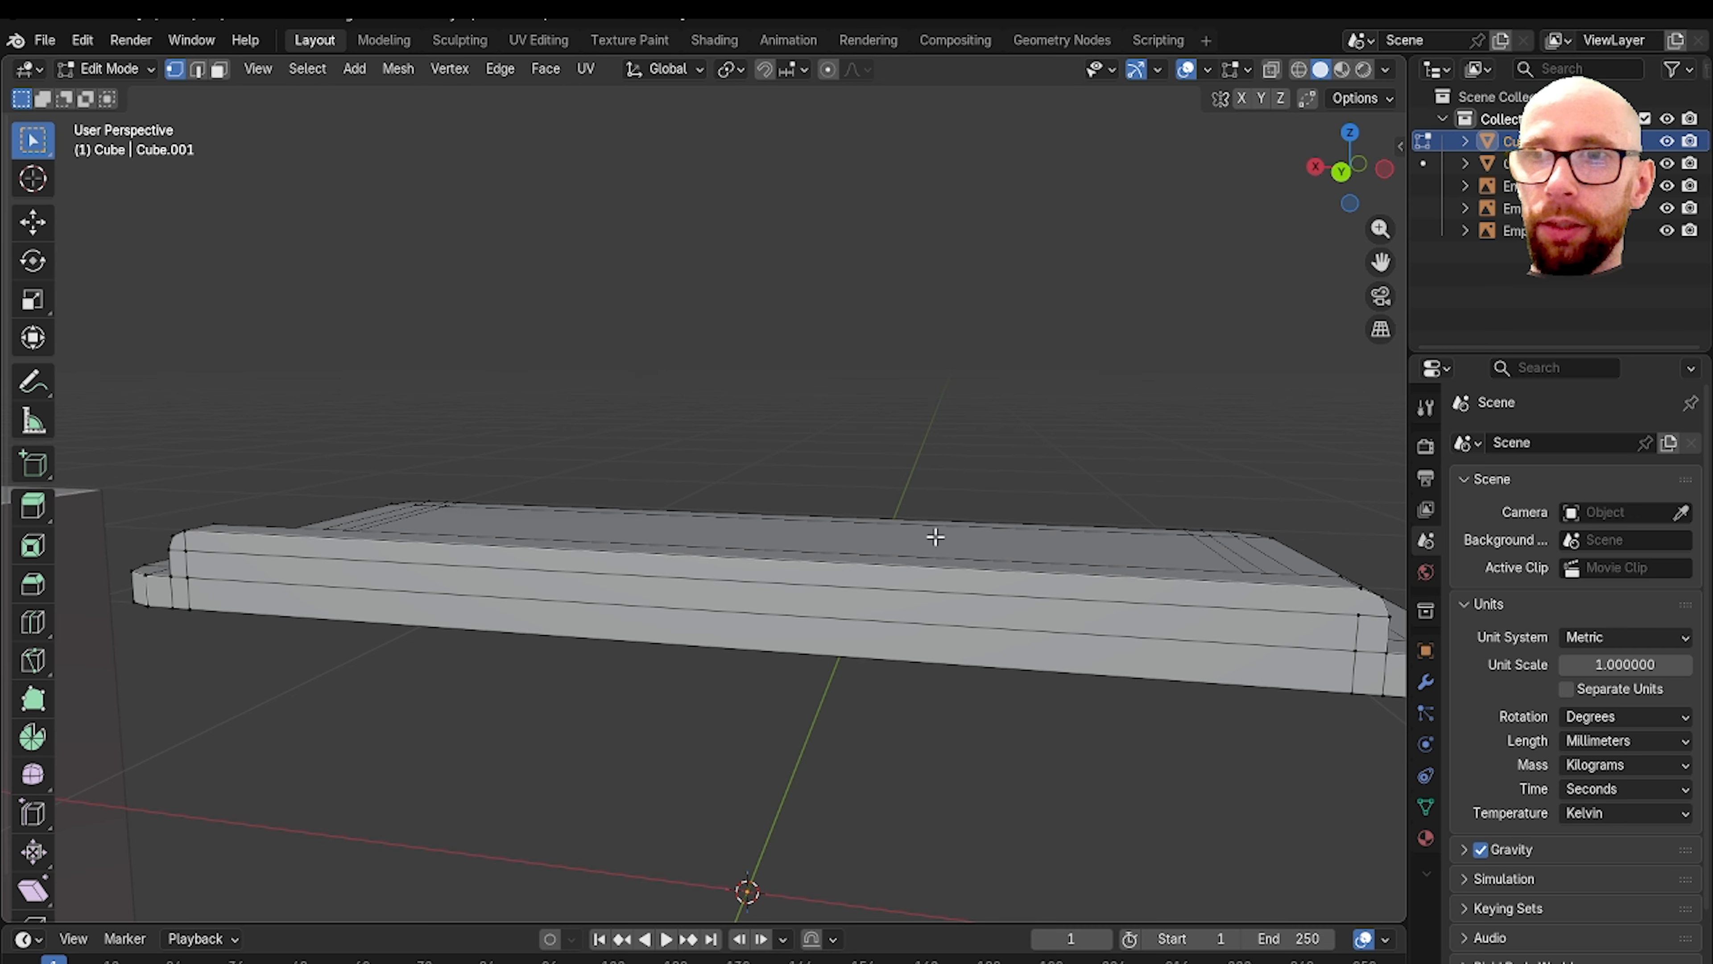
# Step: Inspect the ledge's end edges, the tabletop's rounded corners and the desk reference image with the mesh out of editing
pyautogui.scroll(5, 935, 537)
pyautogui.keyDown('alt'); pyautogui.click(748, 505); pyautogui.keyUp('alt')
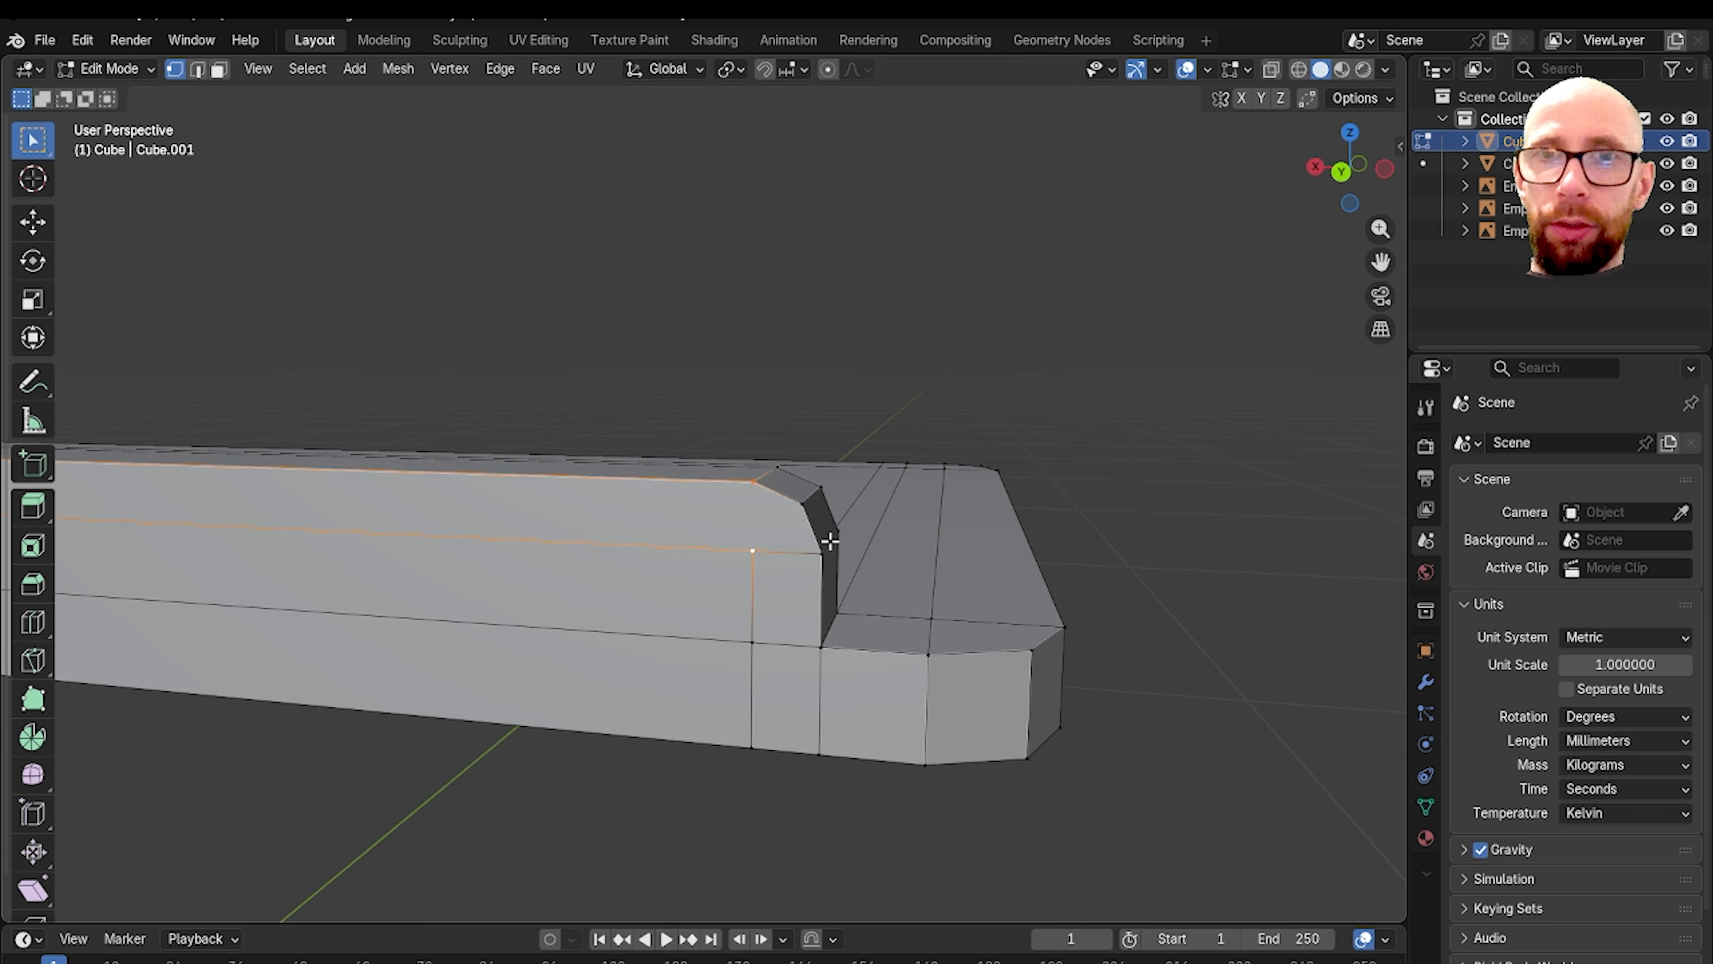
pyautogui.moveTo(844, 536); pyautogui.dragTo(628, 431, button='middle')
pyautogui.press('Tab')
pyautogui.scroll(-5, 769, 539)
pyautogui.scroll(6, 792, 545)
pyautogui.scroll(5, 791, 540)
pyautogui.scroll(-6, 629, 472)
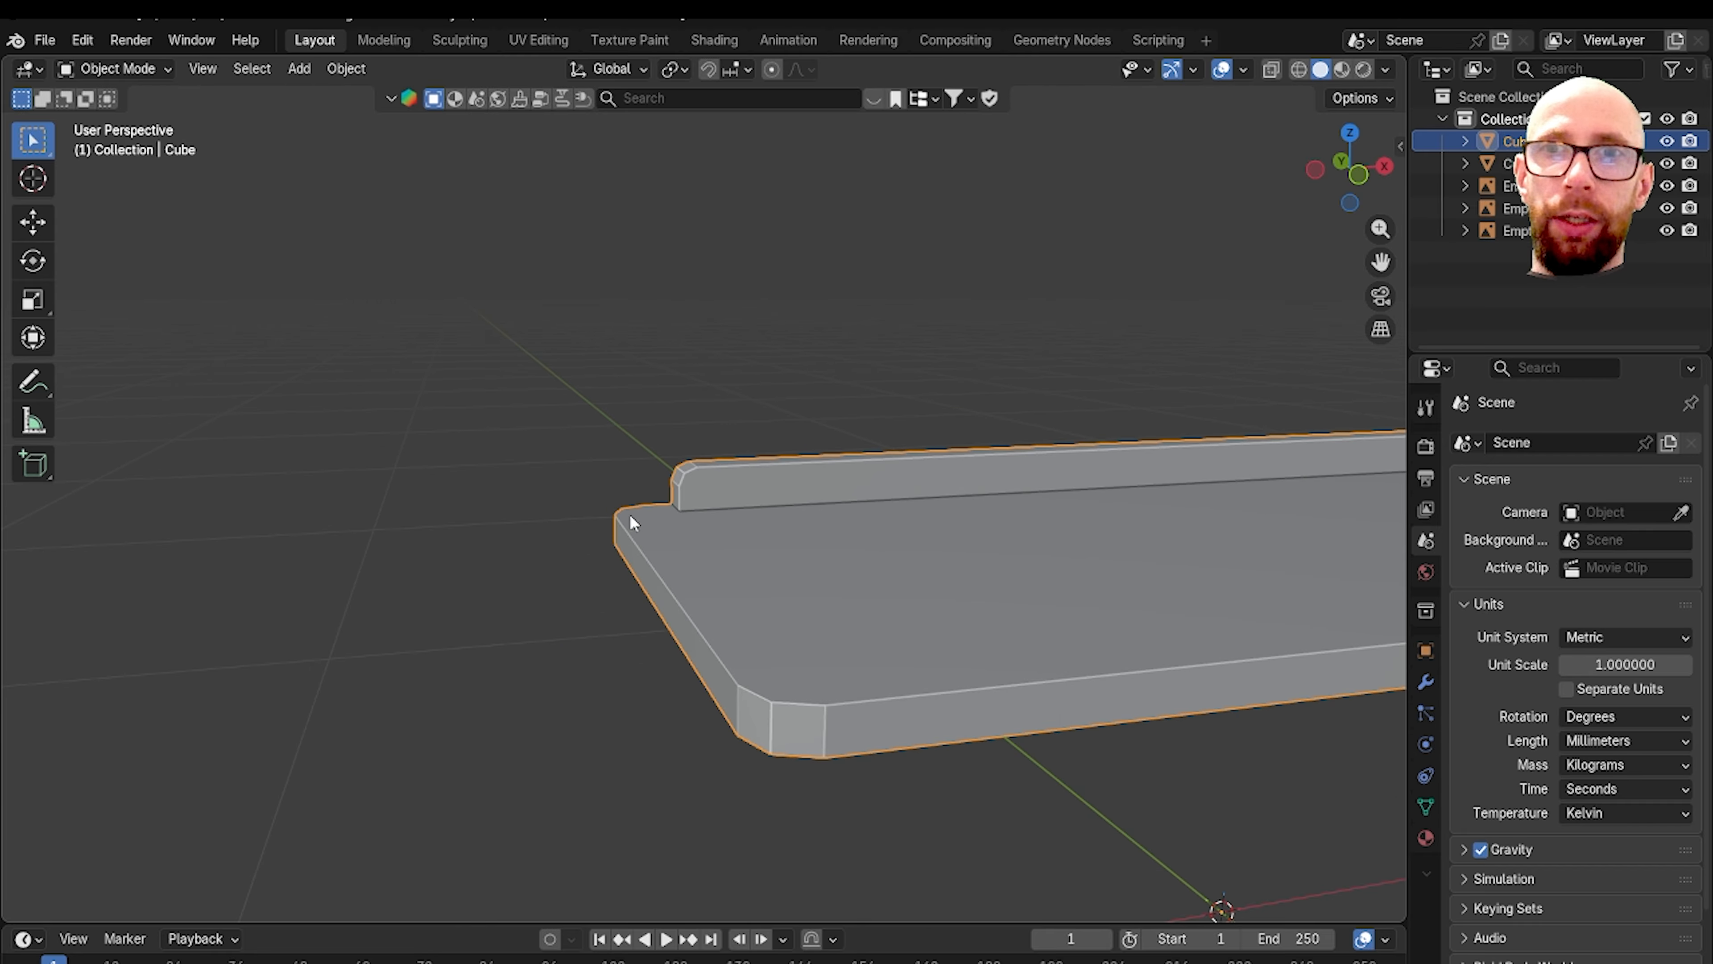
pyautogui.moveTo(791, 697); pyautogui.dragTo(777, 679, button='middle')
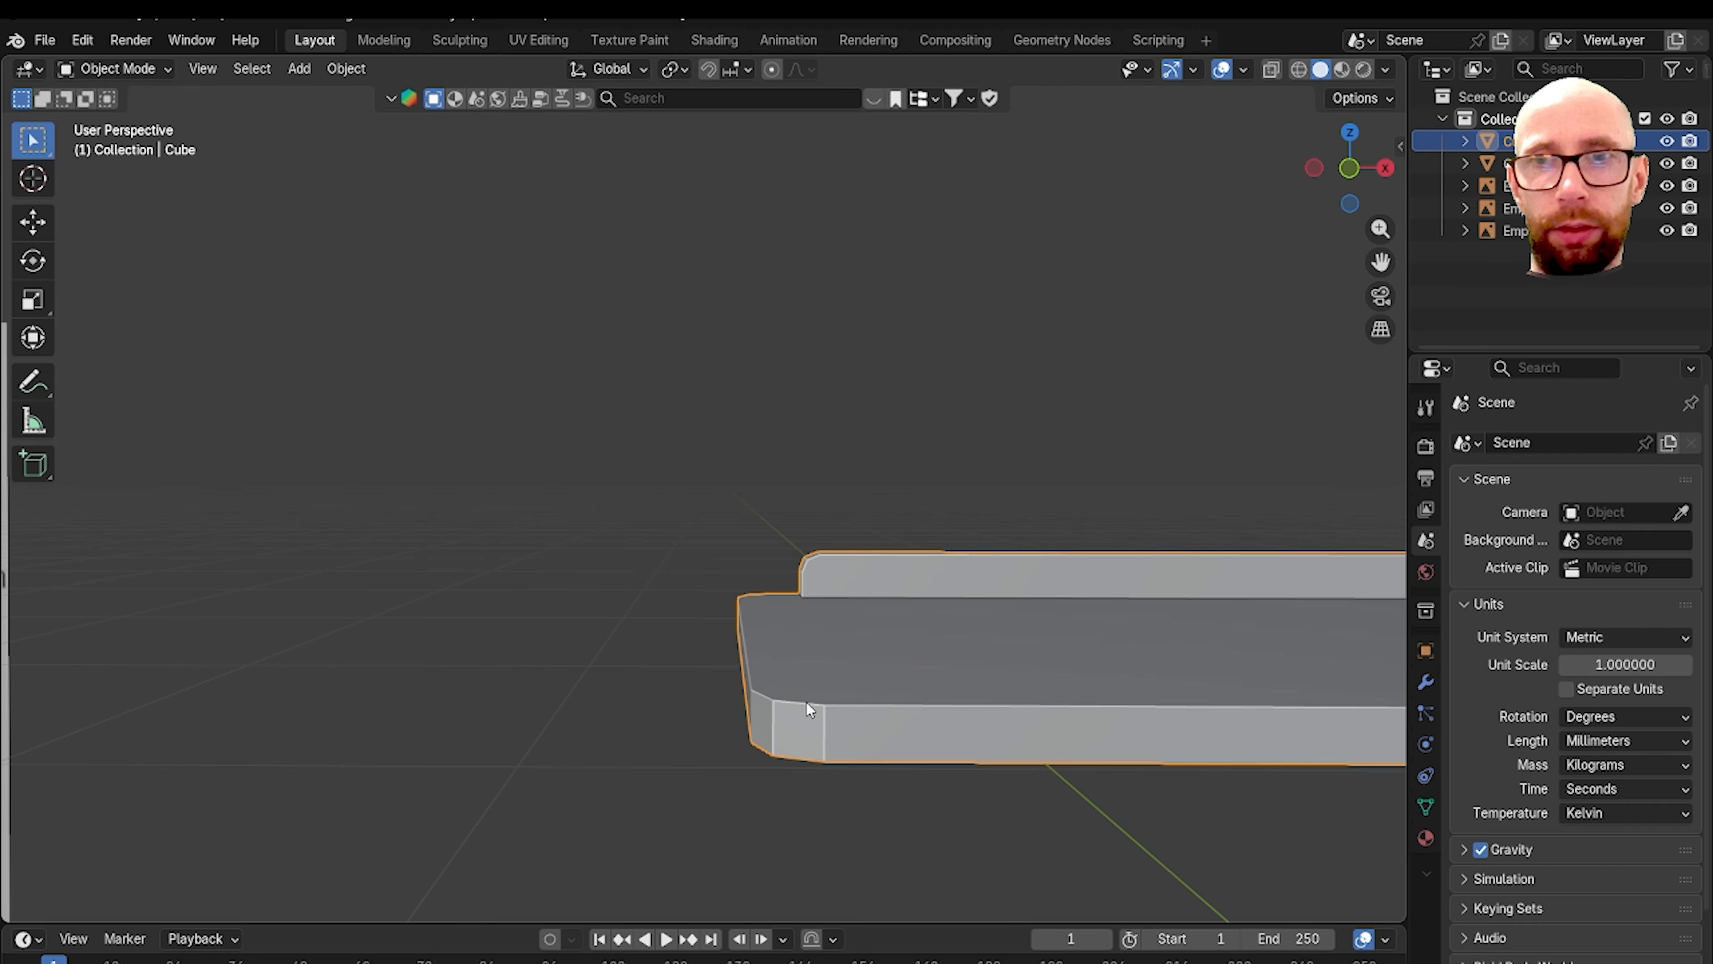
pyautogui.scroll(-6, 760, 709)
pyautogui.scroll(5, 809, 641)
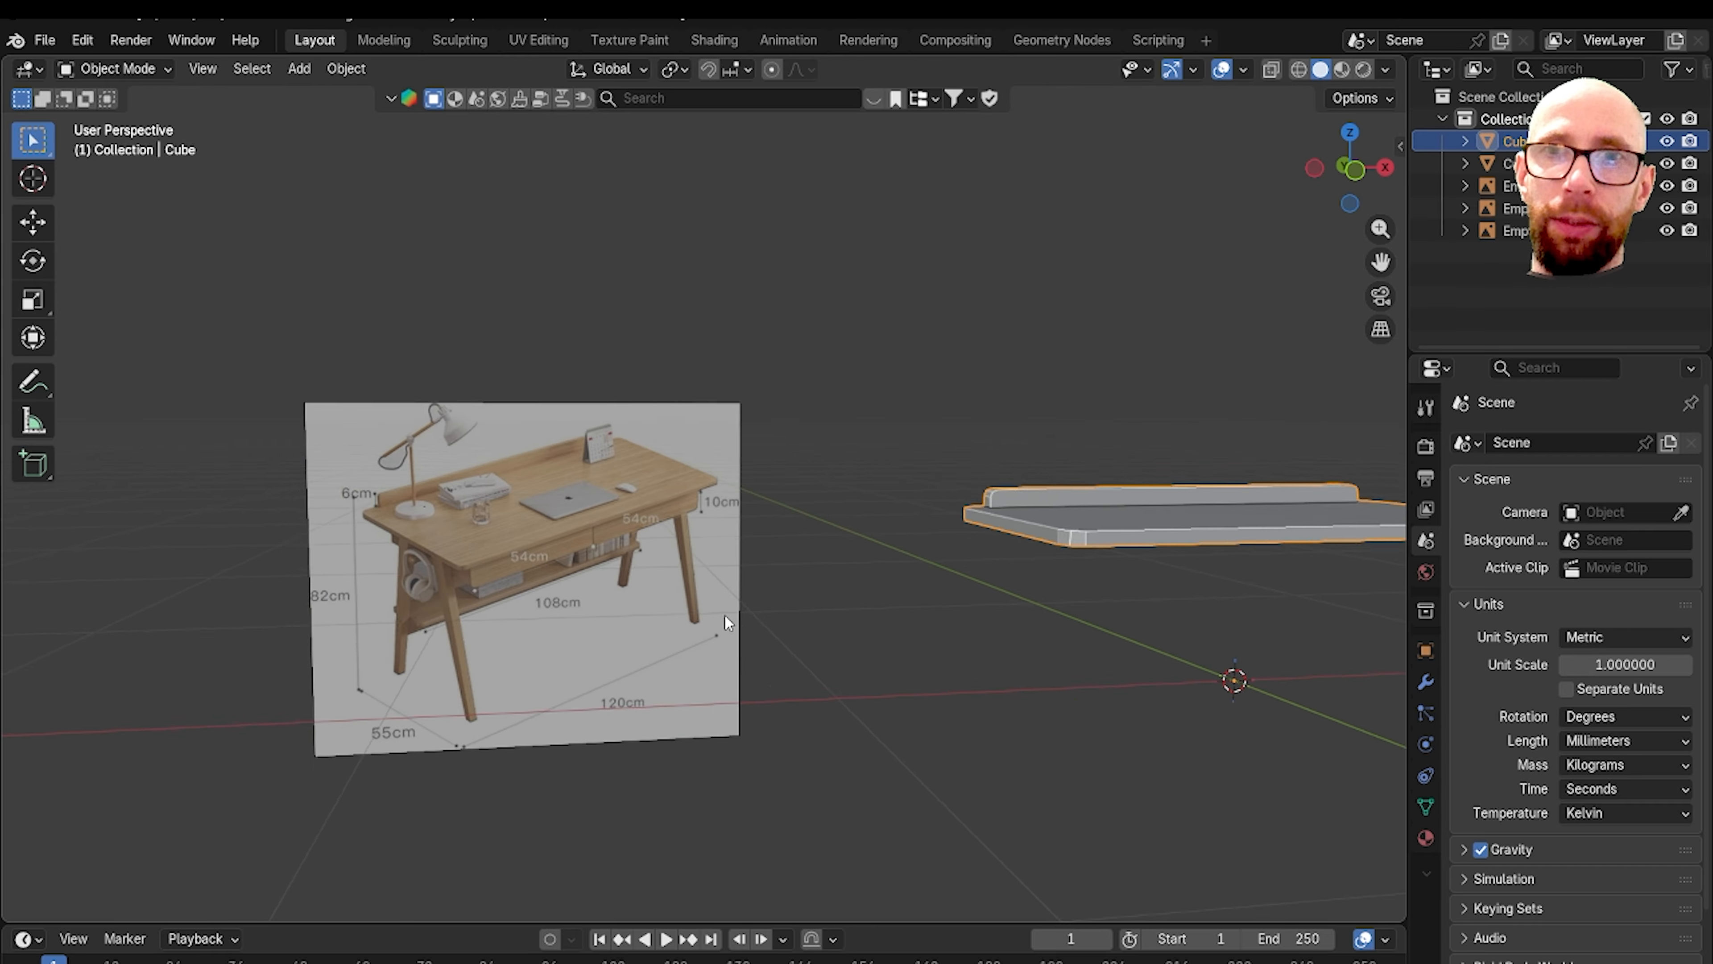
# Step: Save the Blender file and look at the drawer section under the tabletop in the reference image
pyautogui.click(44, 41)
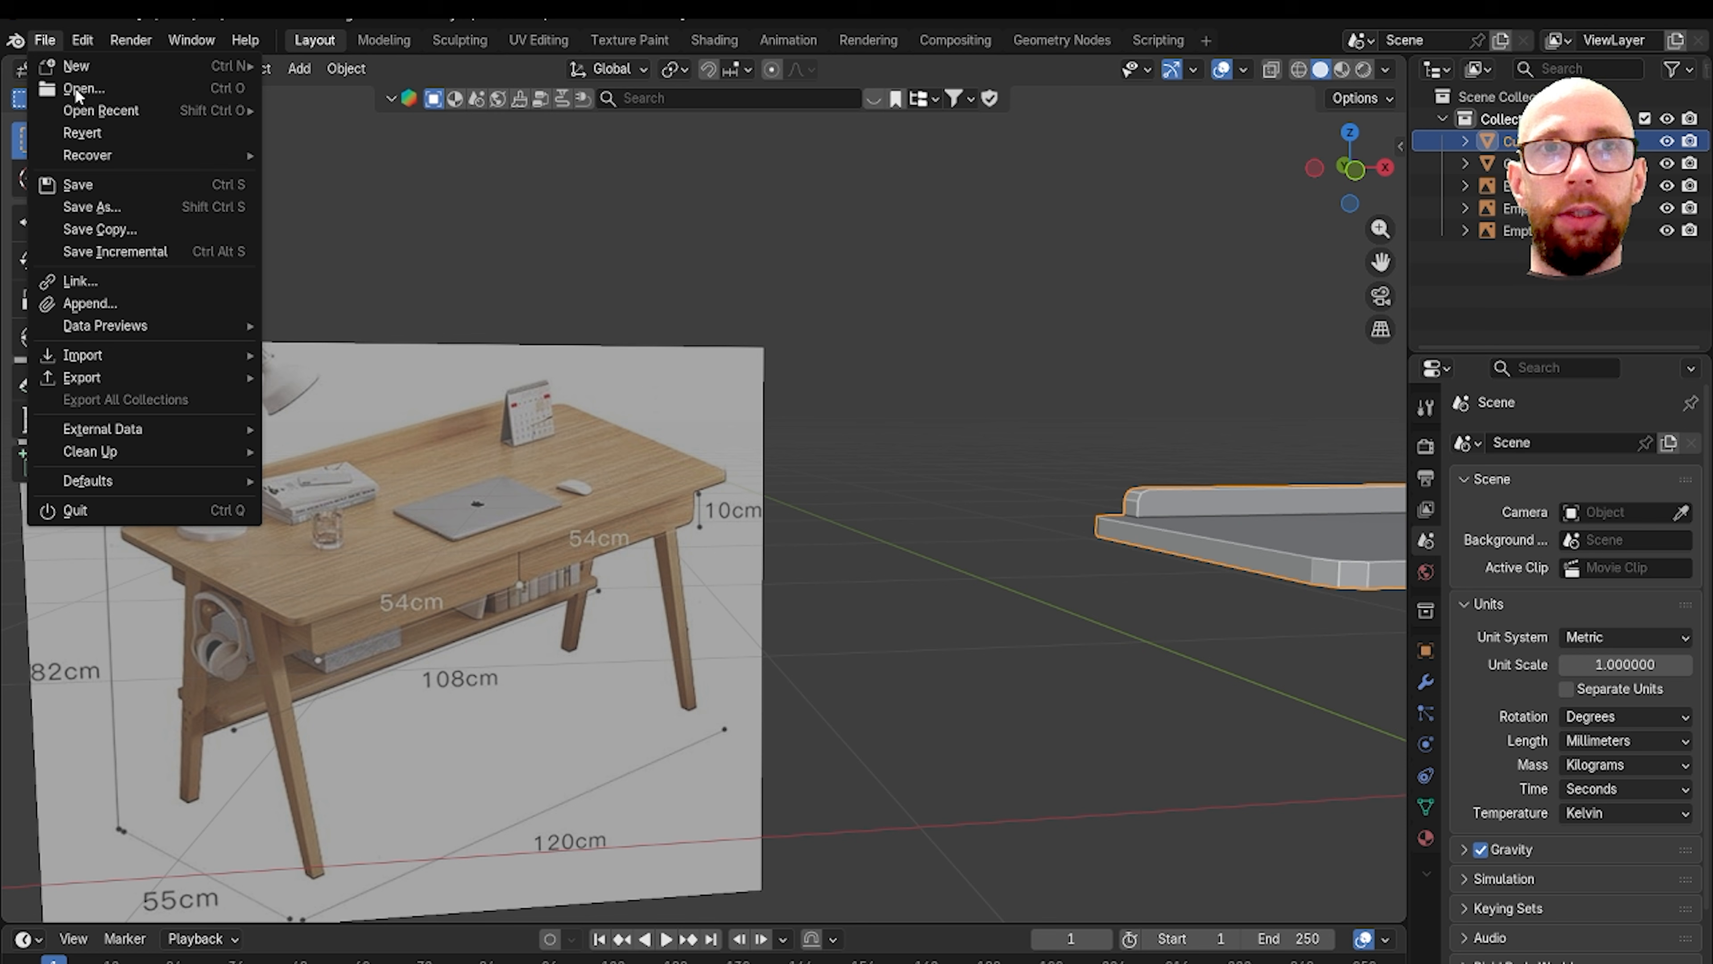
pyautogui.click(96, 185)
pyautogui.scroll(1, 608, 505)
pyautogui.moveTo(608, 504); pyautogui.dragTo(296, 616, button='middle')
pyautogui.scroll(-4, 410, 612)
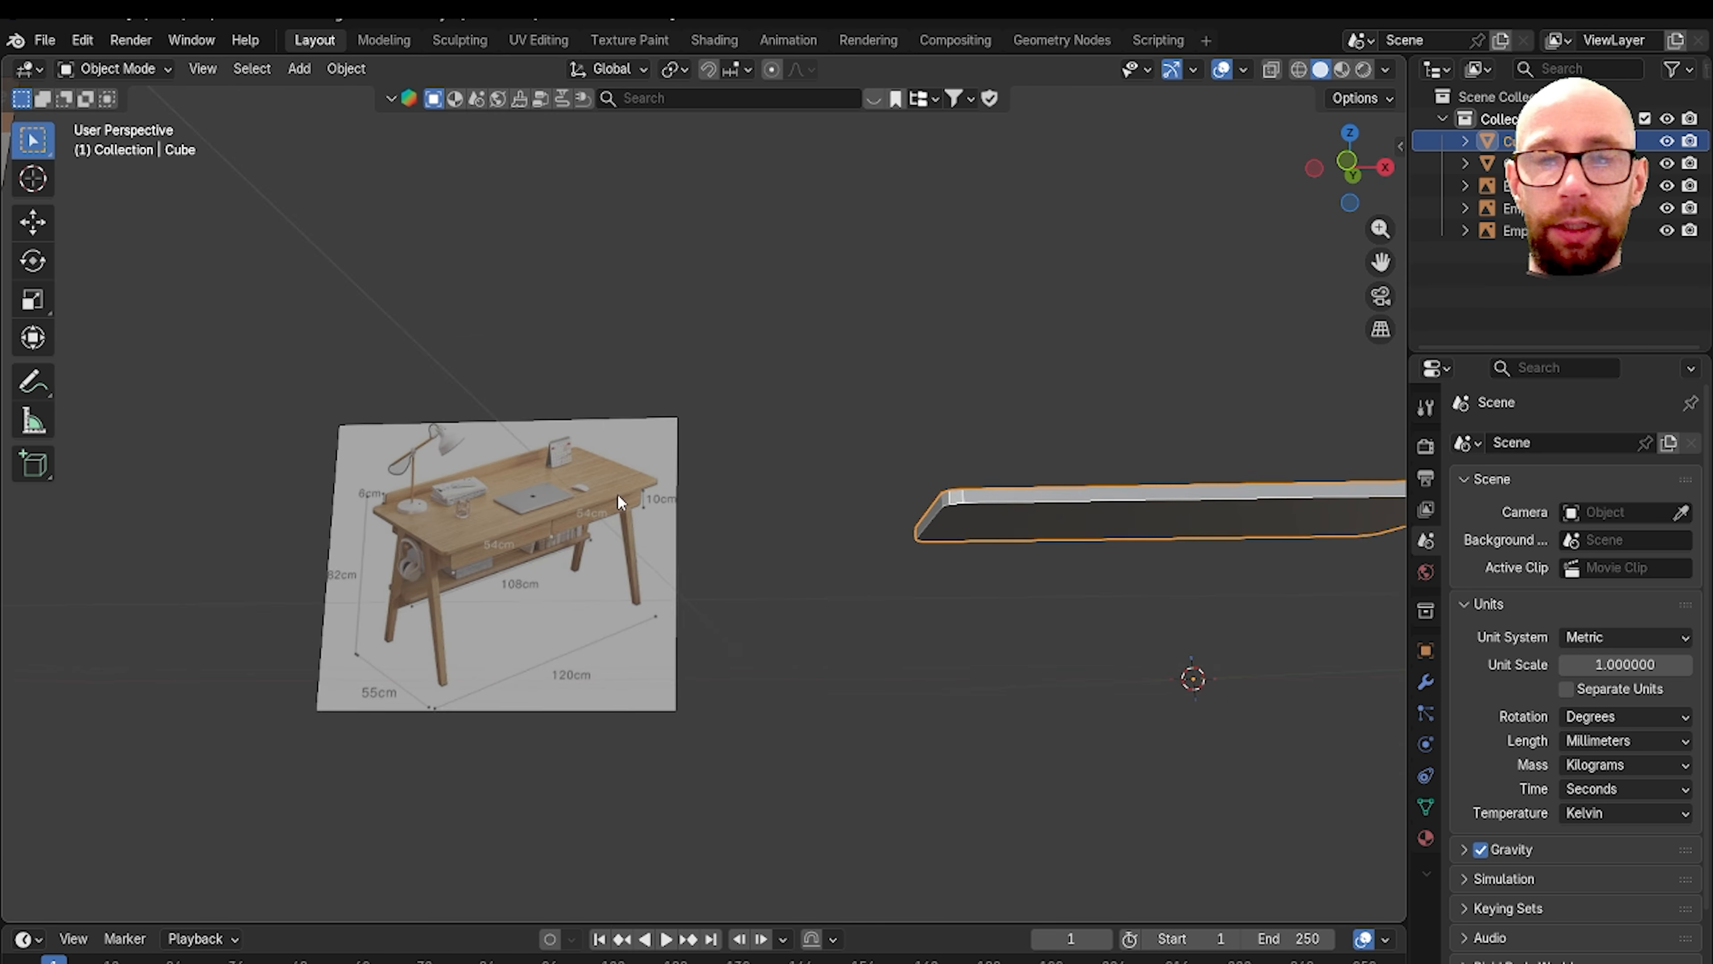
# Step: Extrude the inner underside faces of the tabletop, inside its outer border, downward by about 36 mm
pyautogui.keyDown('shift'); pyautogui.moveTo(910, 525); pyautogui.dragTo(640, 540, button='middle'); pyautogui.keyUp('shift')
pyautogui.moveTo(752, 551); pyautogui.dragTo(755, 518, button='middle')
pyautogui.press('Tab')
pyautogui.scroll(5, 755, 516)
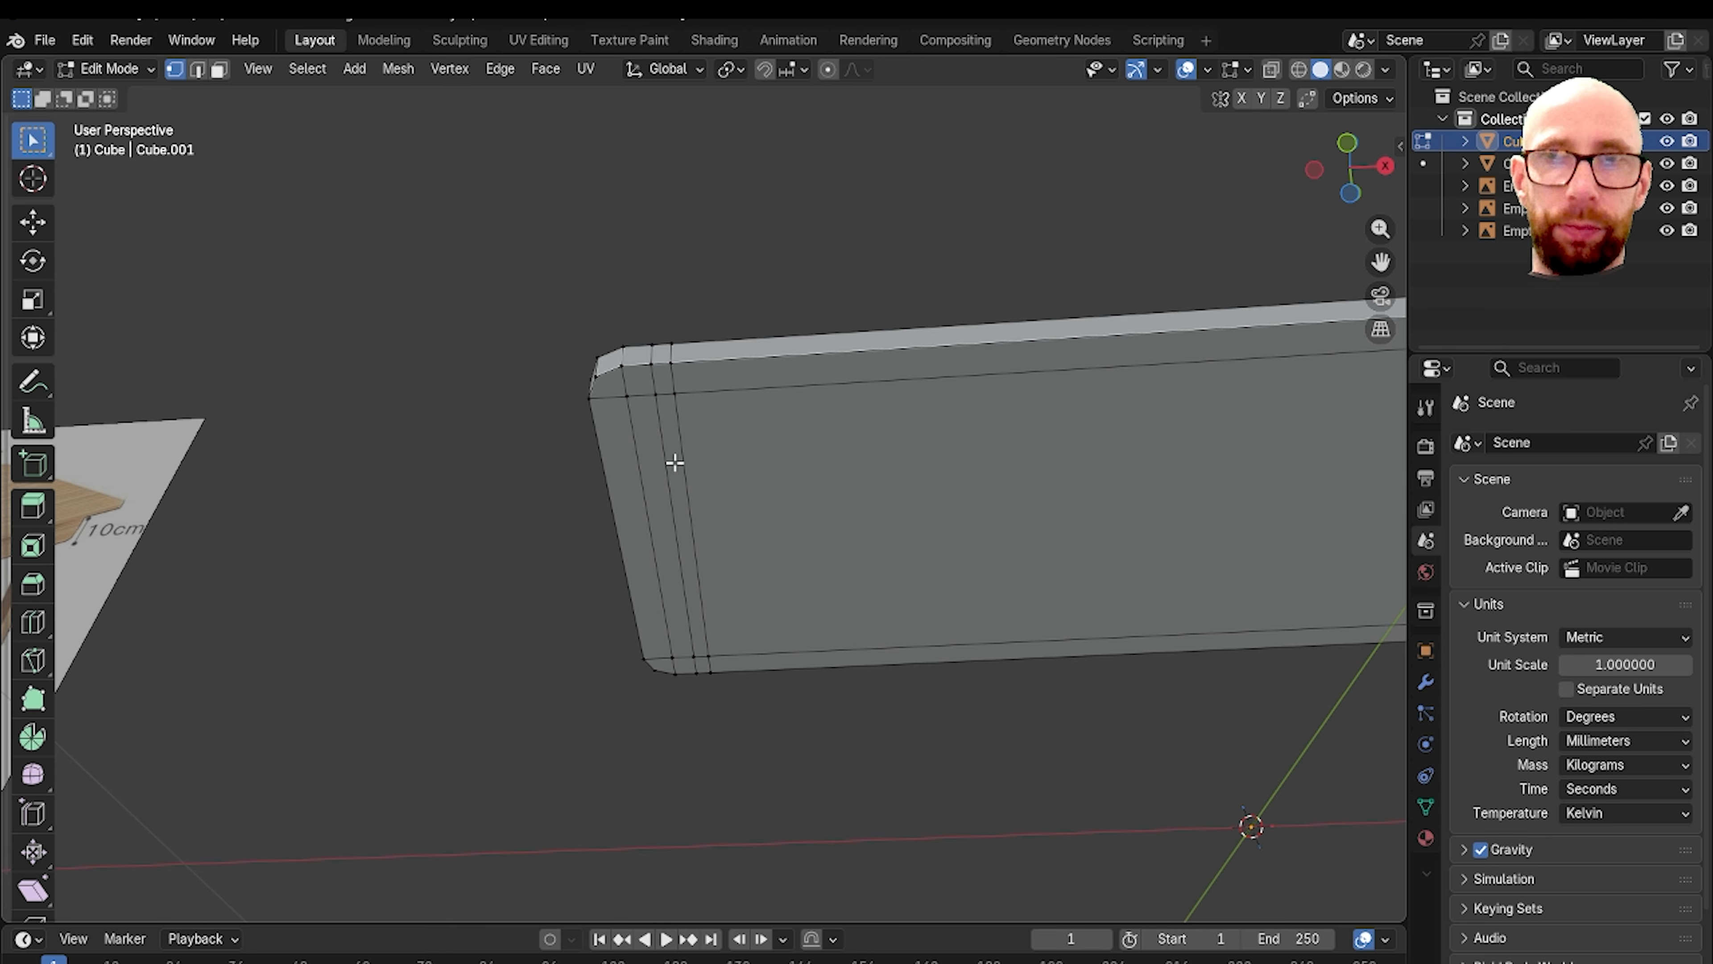
pyautogui.moveTo(675, 462); pyautogui.dragTo(659, 415, button='middle')
pyautogui.click(645, 406)
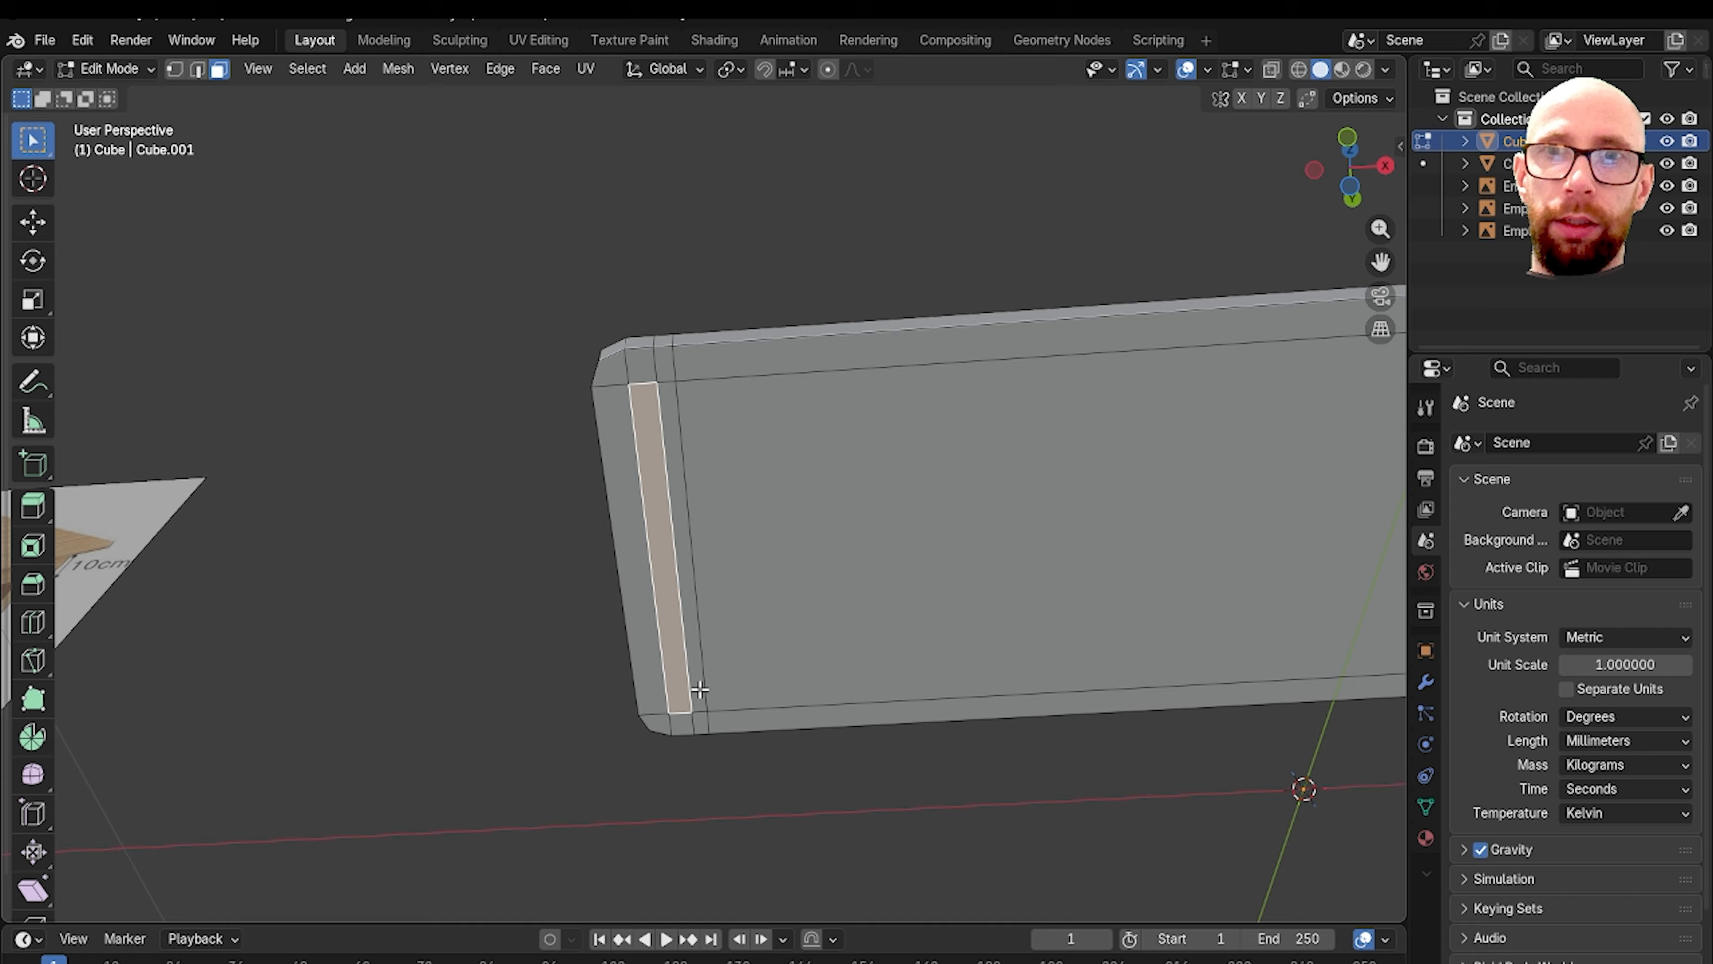
pyautogui.keyDown('shift'); pyautogui.click(692, 619); pyautogui.keyUp('shift')
pyautogui.moveTo(692, 620); pyautogui.dragTo(723, 509, button='middle')
pyautogui.keyDown('shift'); pyautogui.click(921, 379); pyautogui.keyUp('shift')
pyautogui.press('e')
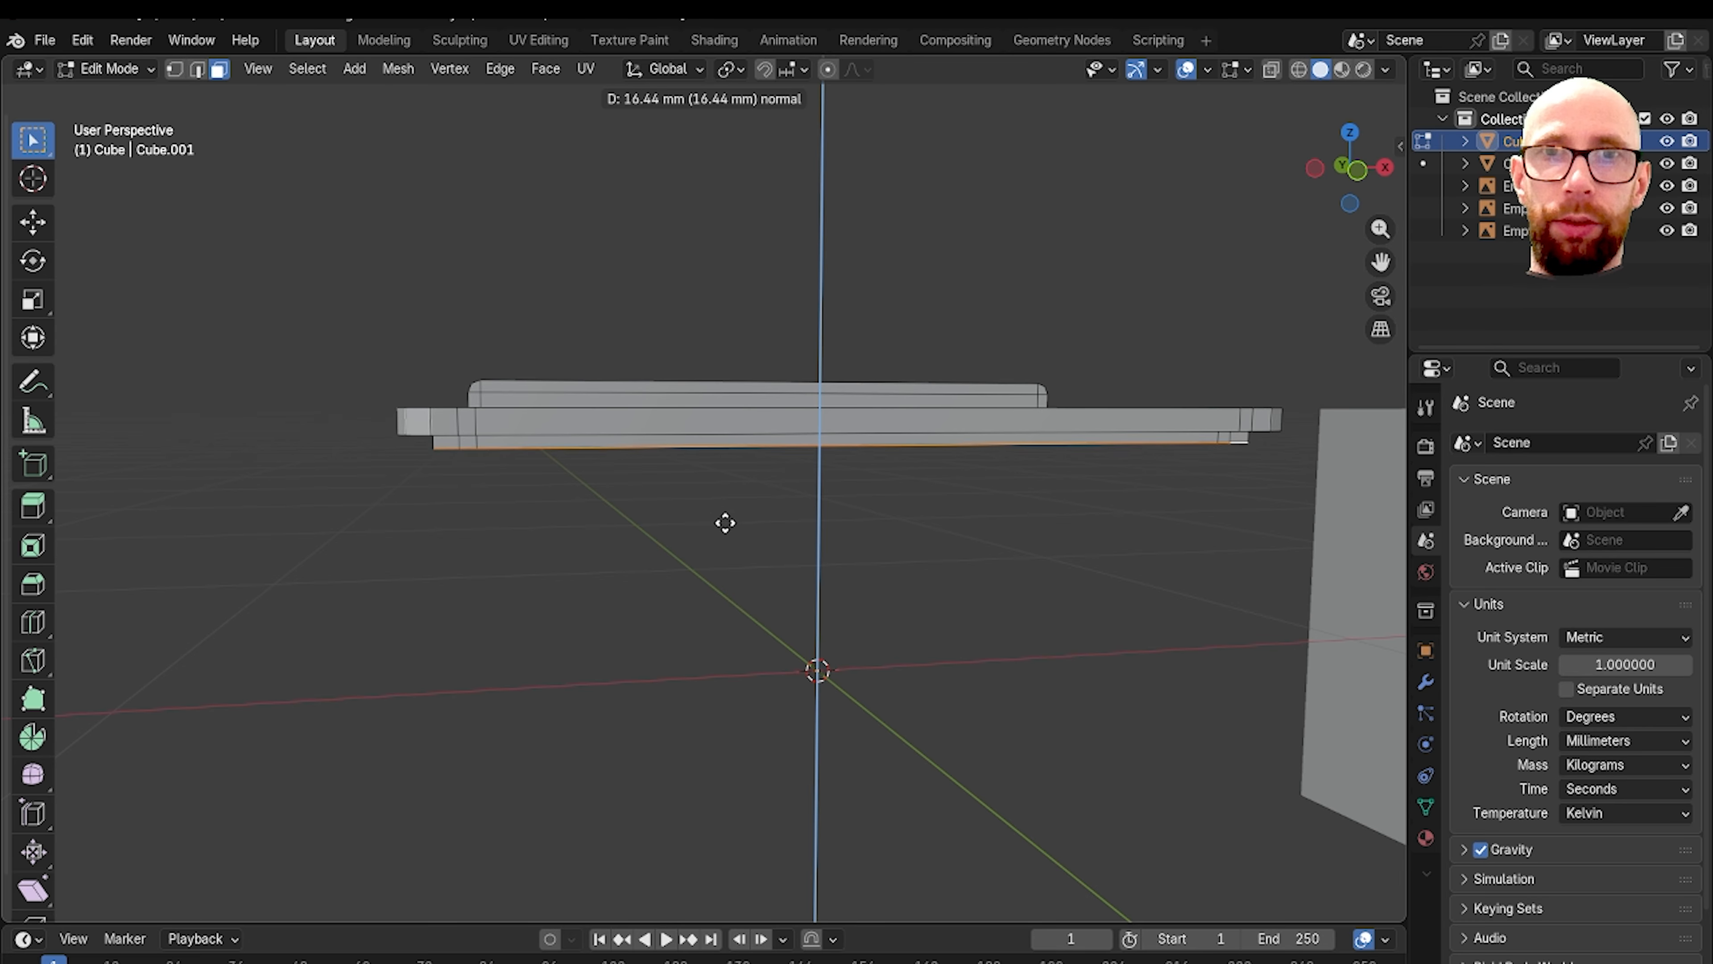
pyautogui.click(724, 533)
# Step: In front view, examine the drawer section's height dimension on the desk reference image beside the extruded underside
pyautogui.press('`')
pyautogui.click(646, 486)
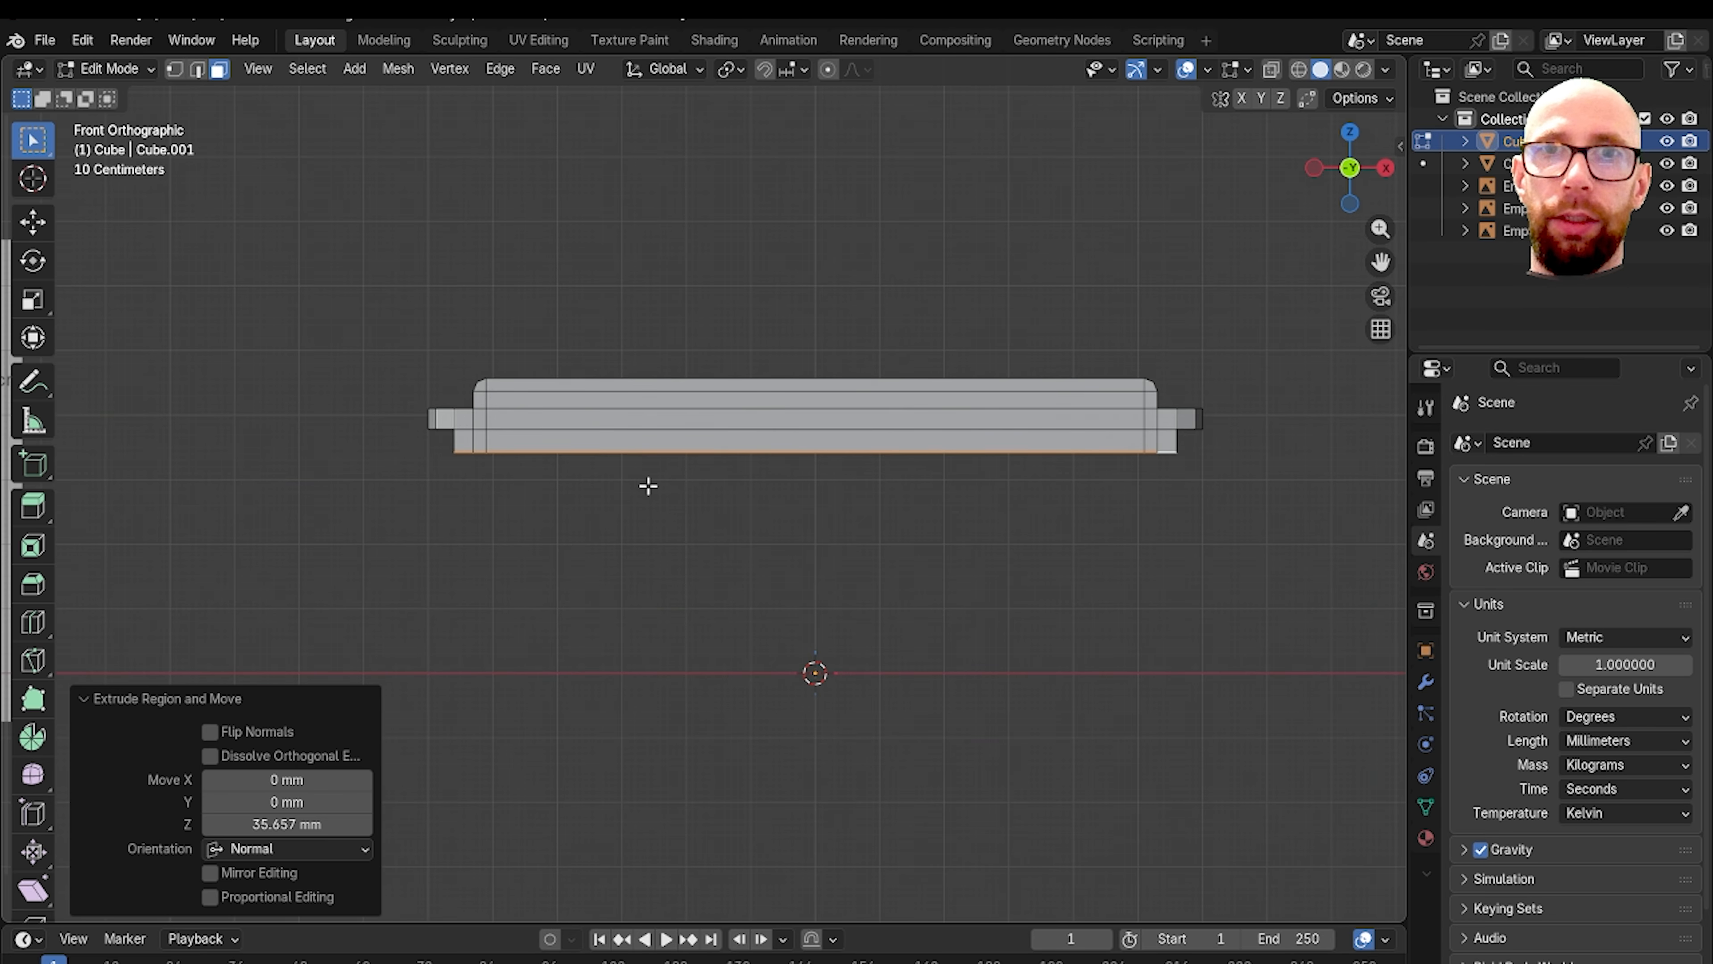
pyautogui.scroll(-4, 607, 486)
pyautogui.keyDown('shift'); pyautogui.moveTo(596, 486); pyautogui.dragTo(957, 487, button='middle'); pyautogui.keyUp('shift')
pyautogui.scroll(4, 626, 493)
pyautogui.scroll(1, 627, 493)
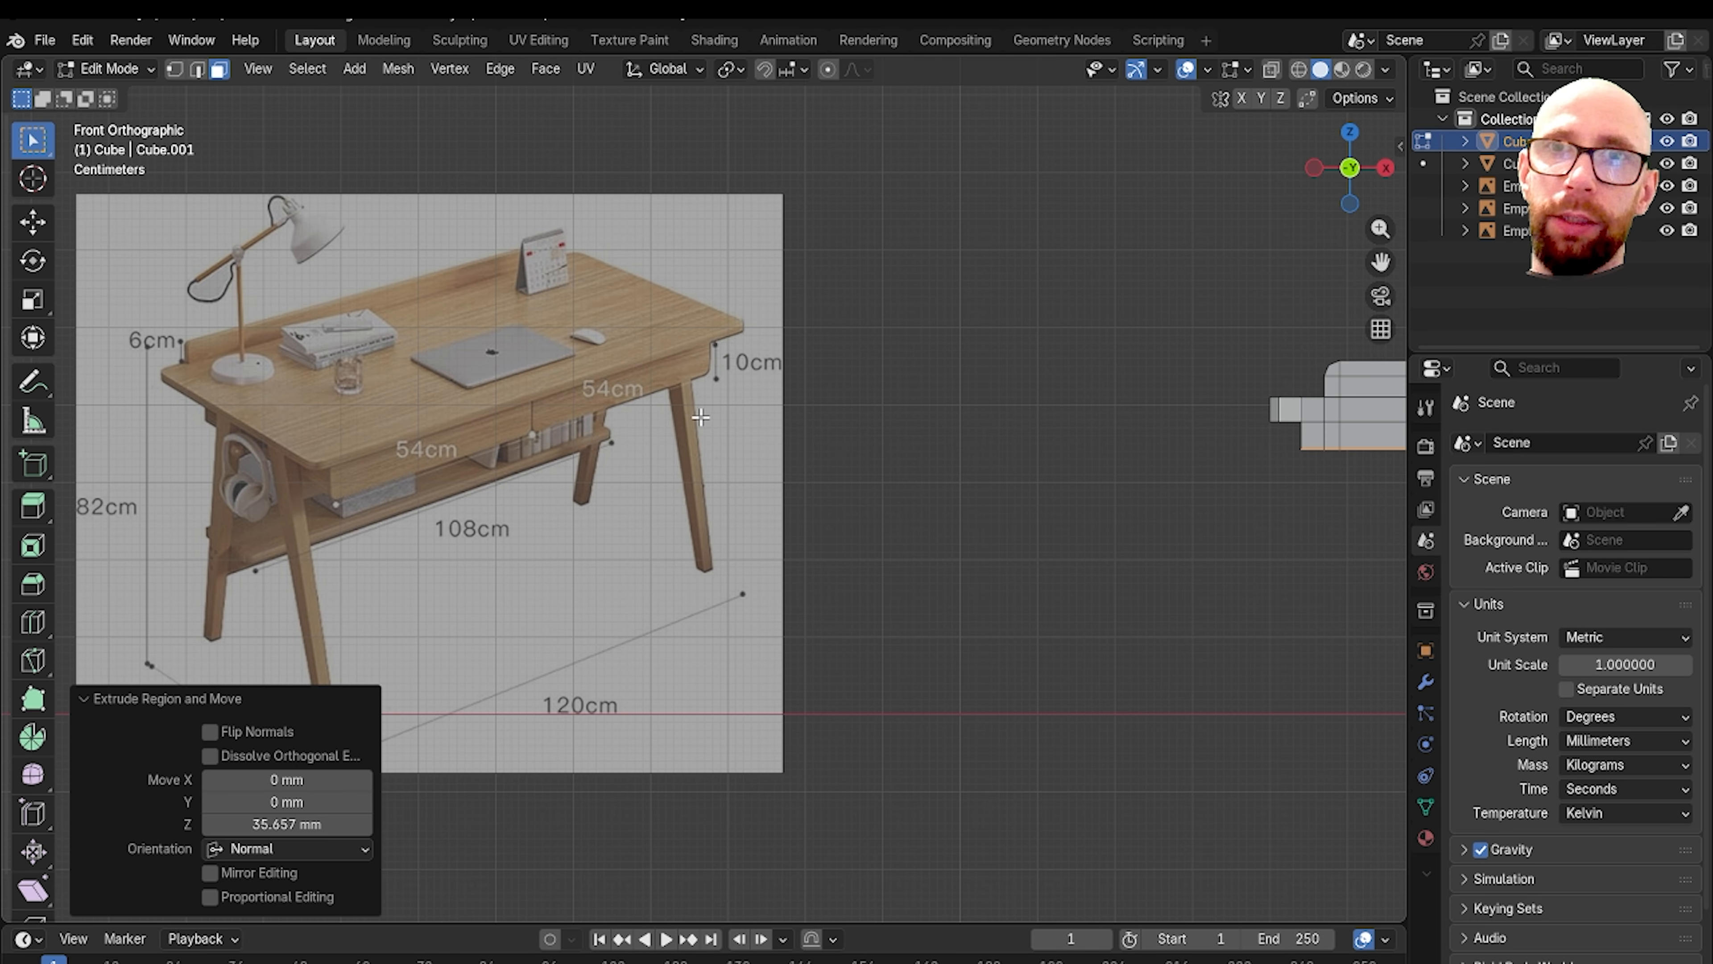
# Step: Adjust the height of the apron's bottom face along the Z axis by eye
pyautogui.scroll(-2, 803, 425)
pyautogui.keyDown('shift'); pyautogui.moveTo(1139, 474); pyautogui.dragTo(746, 502, button='middle'); pyautogui.keyUp('shift')
pyautogui.scroll(5, 803, 499)
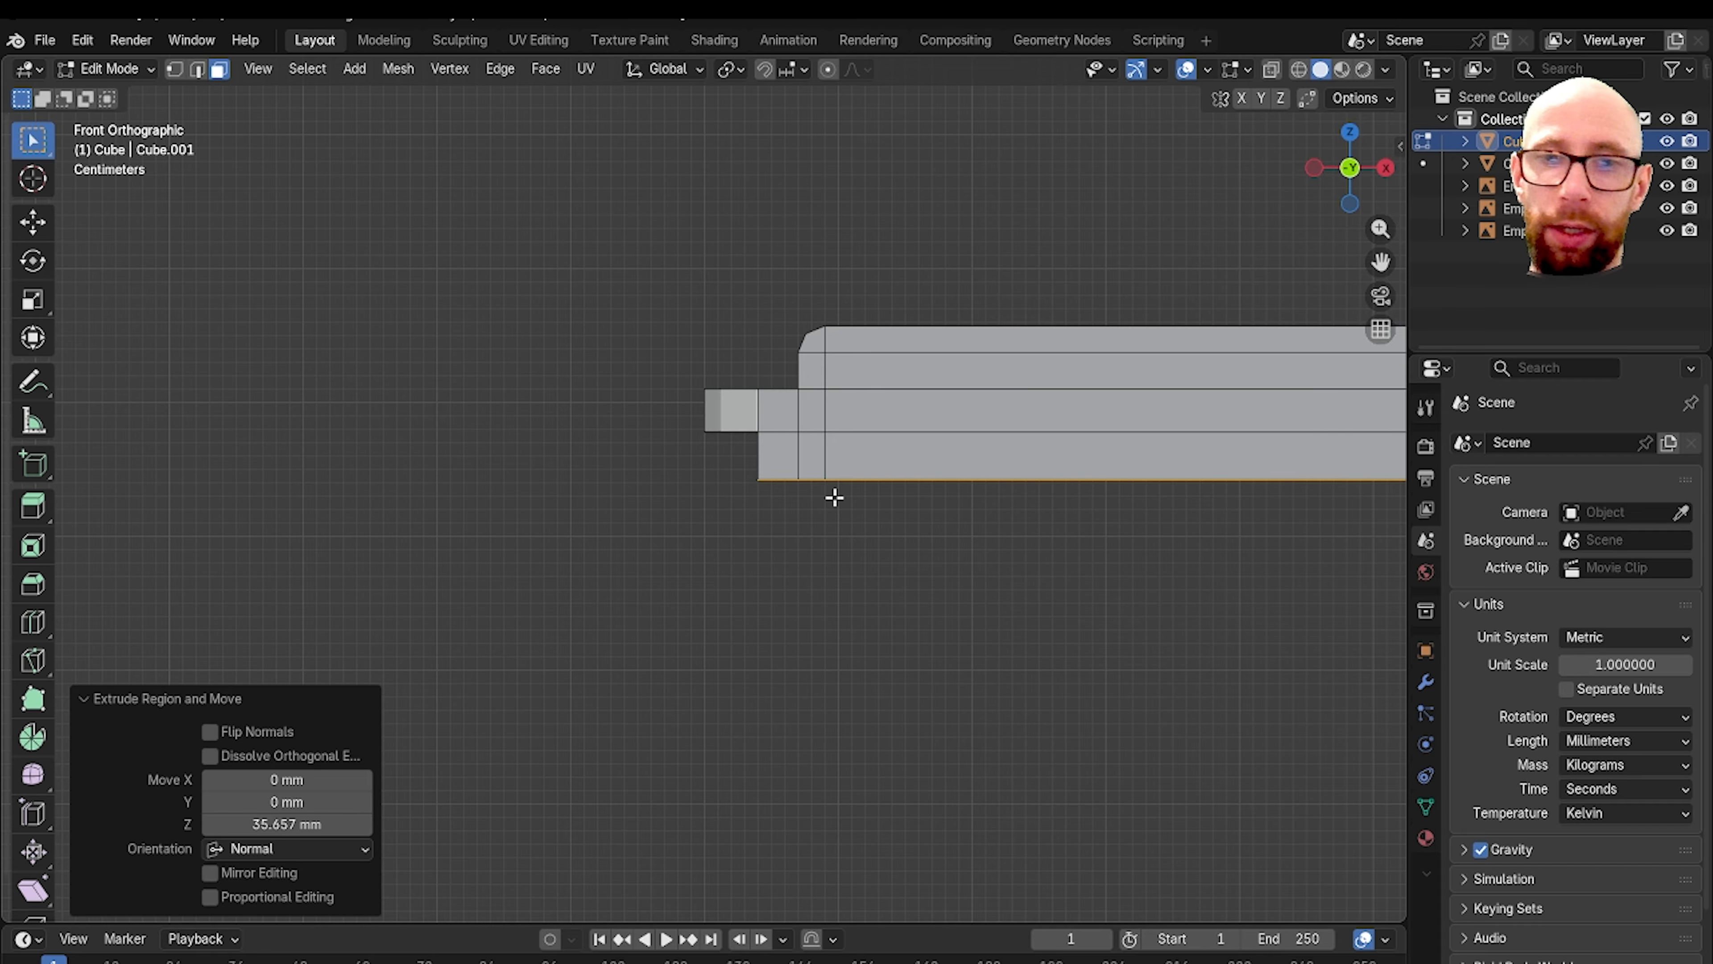
pyautogui.press('g')
pyautogui.press('z')
pyautogui.click(834, 498)
pyautogui.moveTo(834, 502)
pyautogui.mouseDown(button='middle')
pyautogui.moveTo(834, 554)
pyautogui.moveTo(1035, 500)
pyautogui.moveTo(830, 555)
pyautogui.moveTo(478, 484)
pyautogui.moveTo(815, 532)
pyautogui.moveTo(754, 478)
pyautogui.moveTo(753, 433)
pyautogui.moveTo(817, 607)
pyautogui.moveTo(806, 509)
pyautogui.moveTo(837, 475)
pyautogui.mouseUp(button='middle')
pyautogui.scroll(-7, 477, 484)
pyautogui.scroll(3, 780, 528)
pyautogui.scroll(3, 790, 526)
pyautogui.press('Tab')
pyautogui.press('Tab')
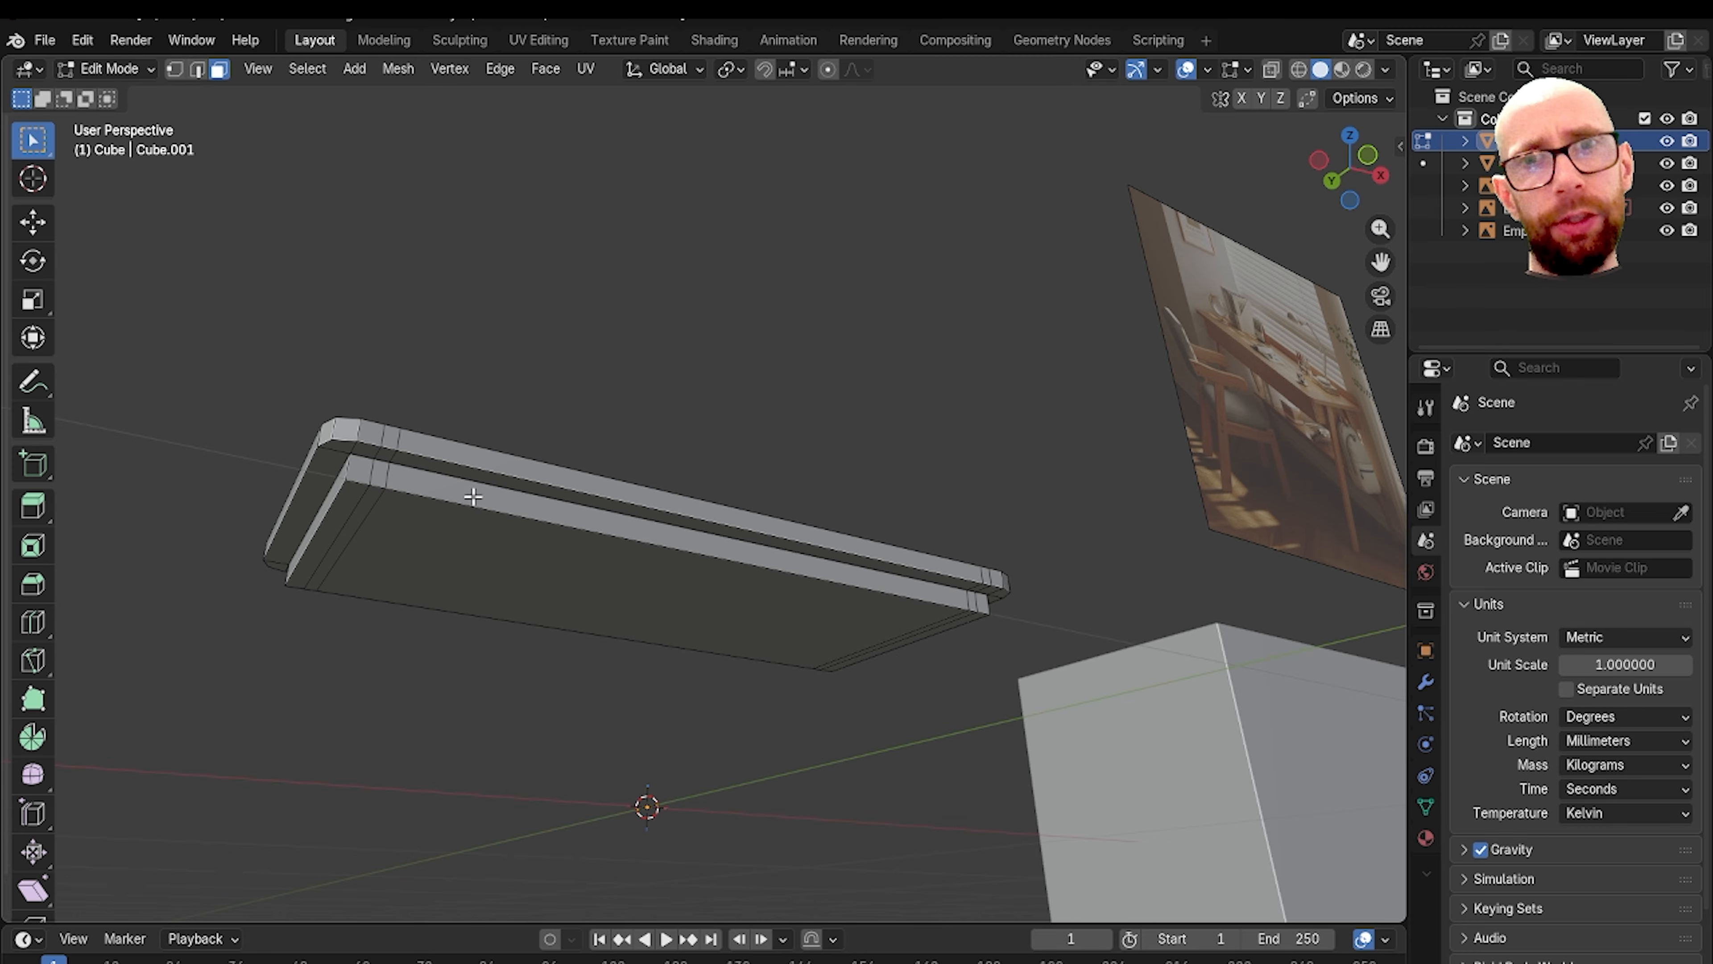
# Step: Add one centred loop cut across the depth of the desk, through the tabletop, backboard and apron
pyautogui.moveTo(473, 497); pyautogui.dragTo(586, 584, button='middle')
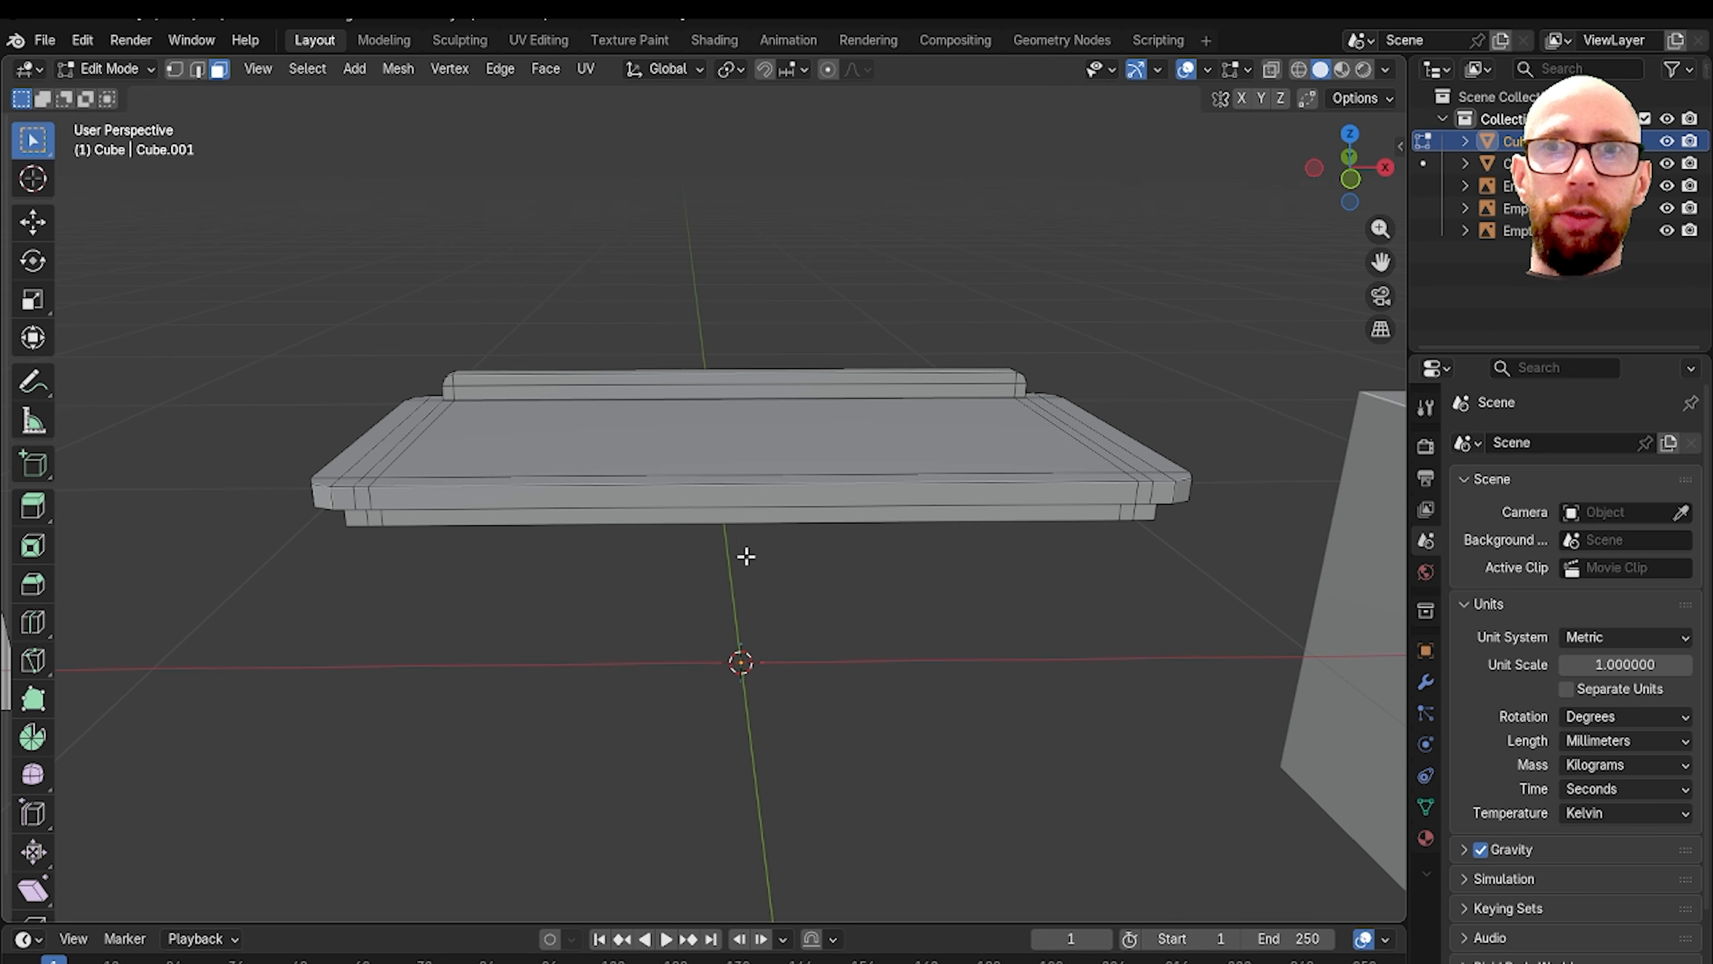
pyautogui.moveTo(746, 556); pyautogui.dragTo(708, 543, button='middle')
pyautogui.scroll(-4, 696, 539)
pyautogui.scroll(1, 708, 543)
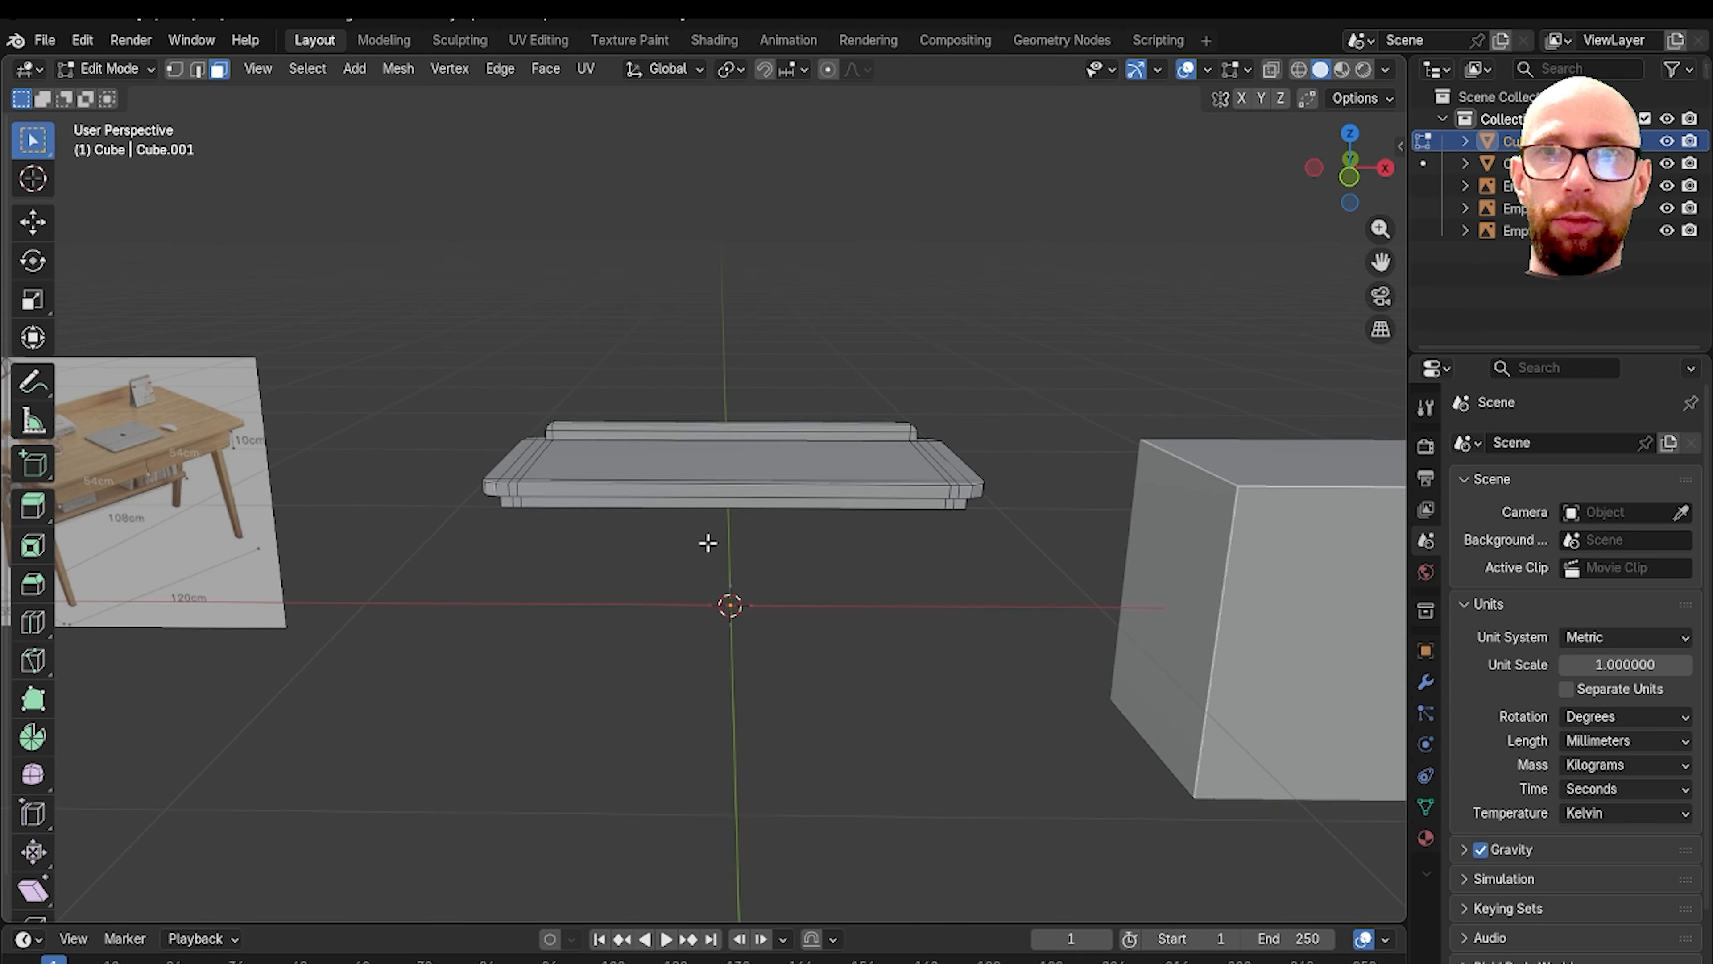
pyautogui.scroll(3, 708, 543)
pyautogui.hotkey('ctrl', 'r')
pyautogui.click(759, 490)
pyautogui.rightClick(774, 520)
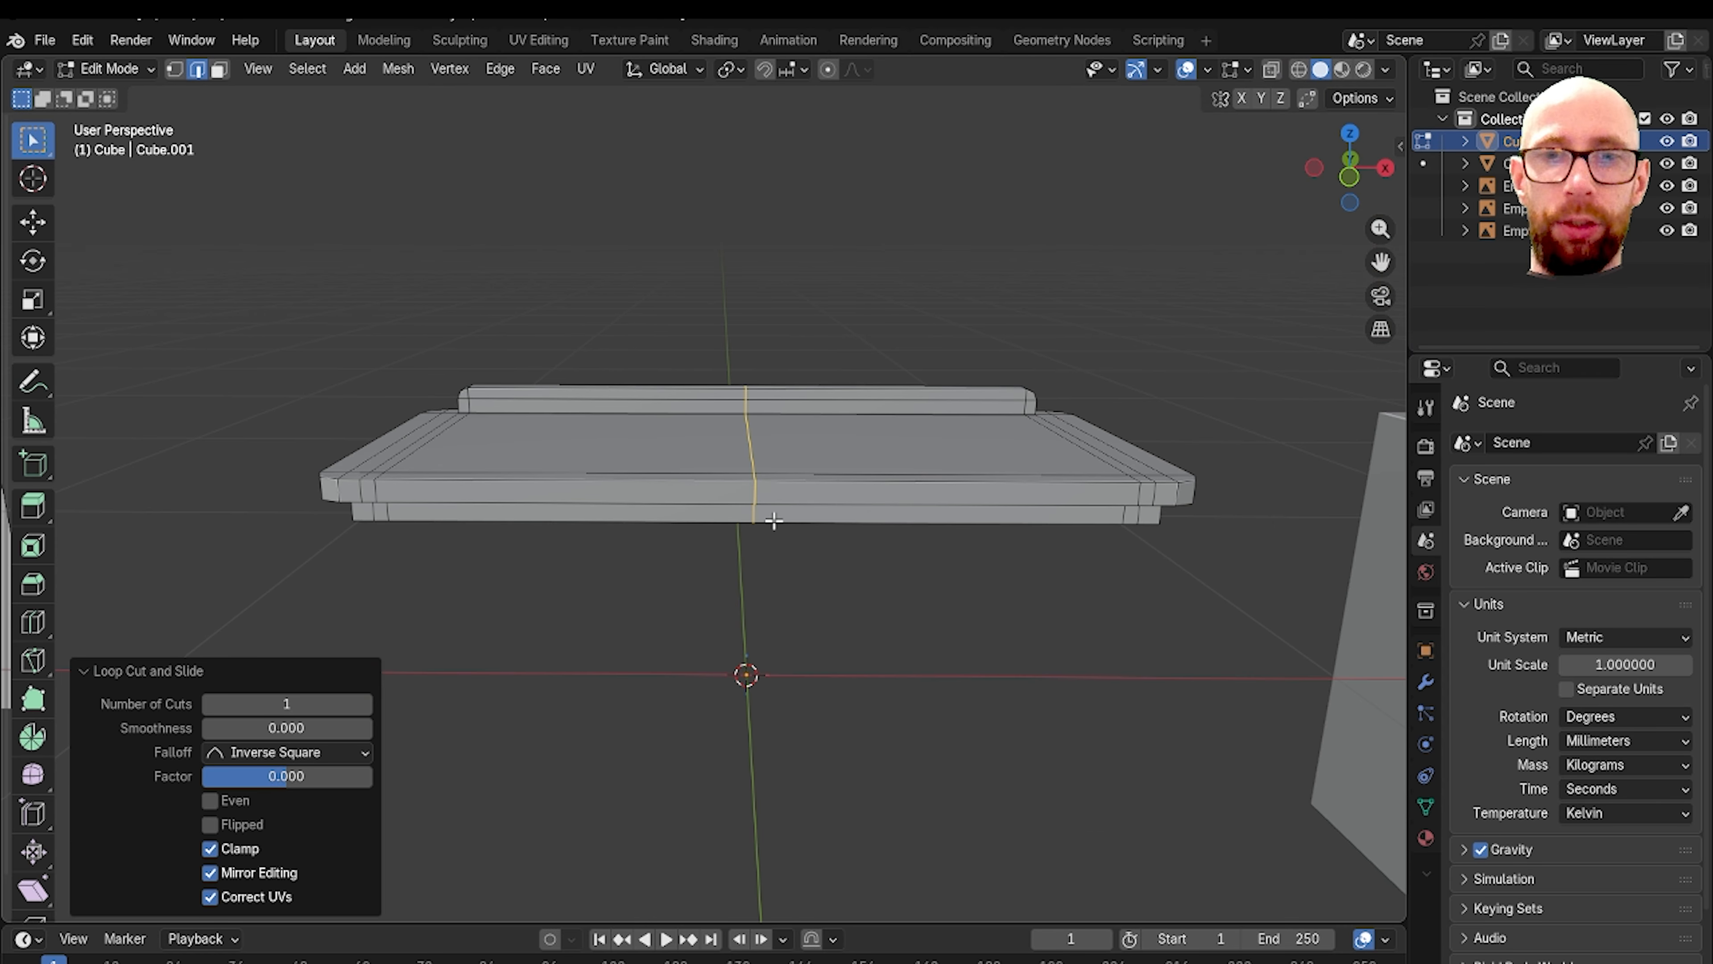
# Step: Try bevelling the centre edge loop to a width of 310 mm
pyautogui.hotkey('ctrl', 'b')
pyautogui.rightClick(603, 513)
pyautogui.moveTo(320, 554); pyautogui.dragTo(418, 555)
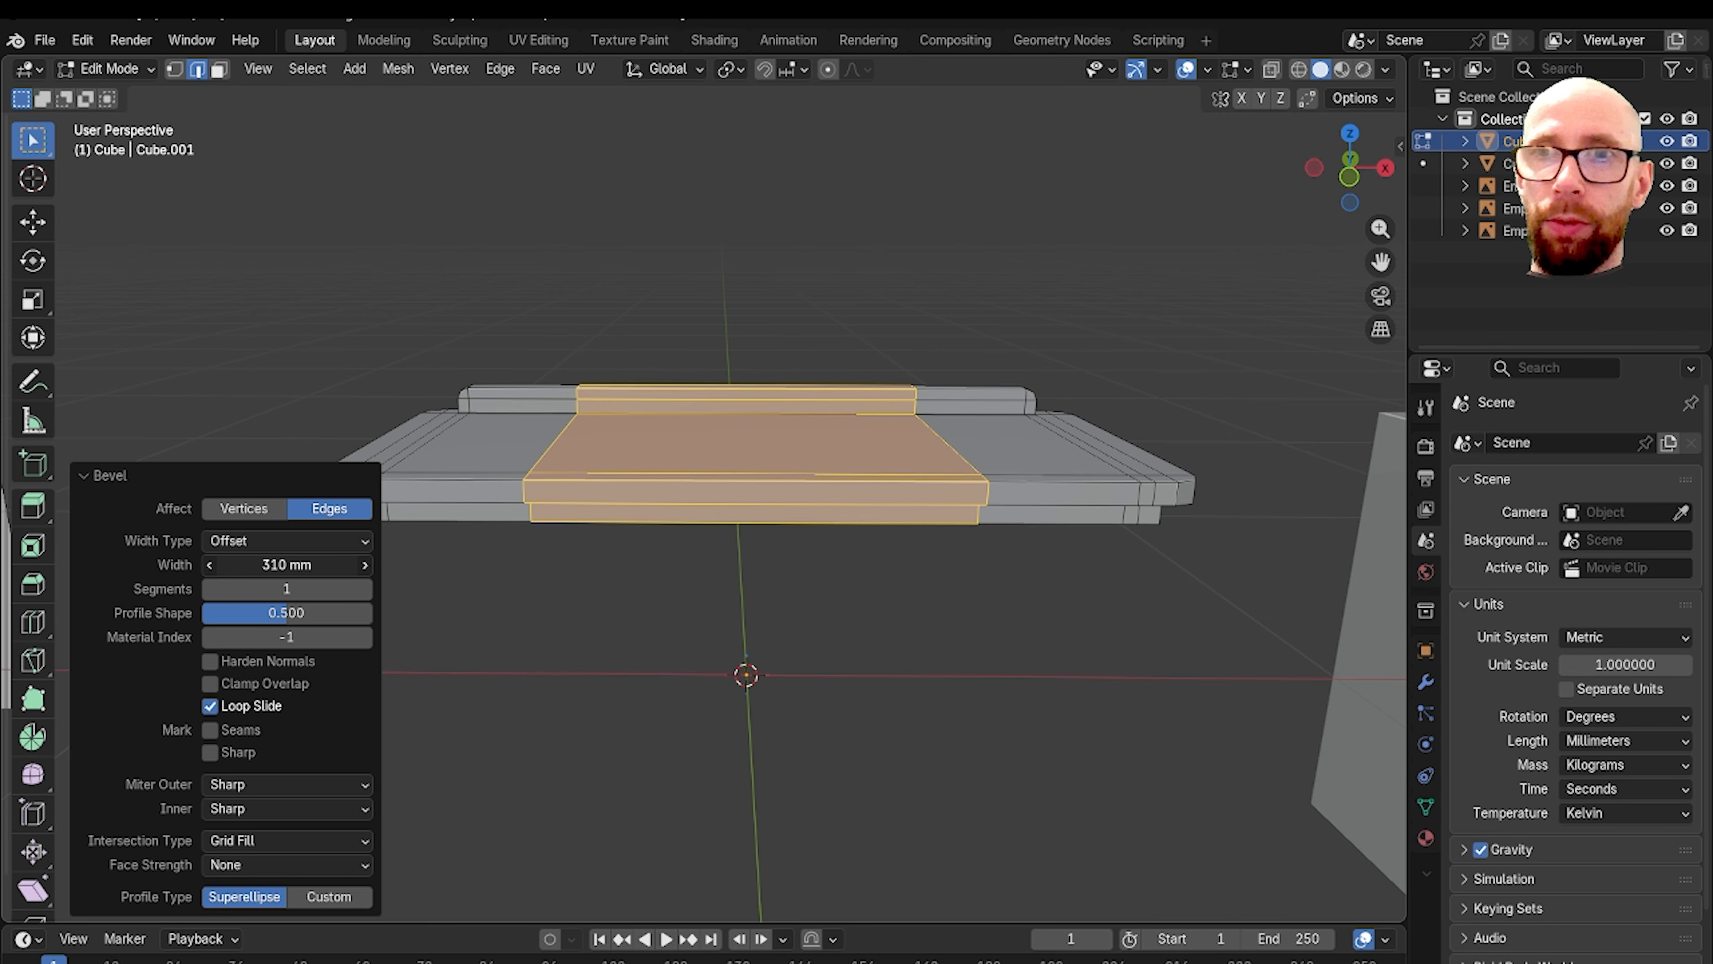
pyautogui.moveTo(585, 618); pyautogui.dragTo(845, 516, button='middle')
pyautogui.click(611, 596)
pyautogui.scroll(2, 759, 564)
pyautogui.scroll(-3, 762, 537)
pyautogui.hotkey('ctrl', 'r')
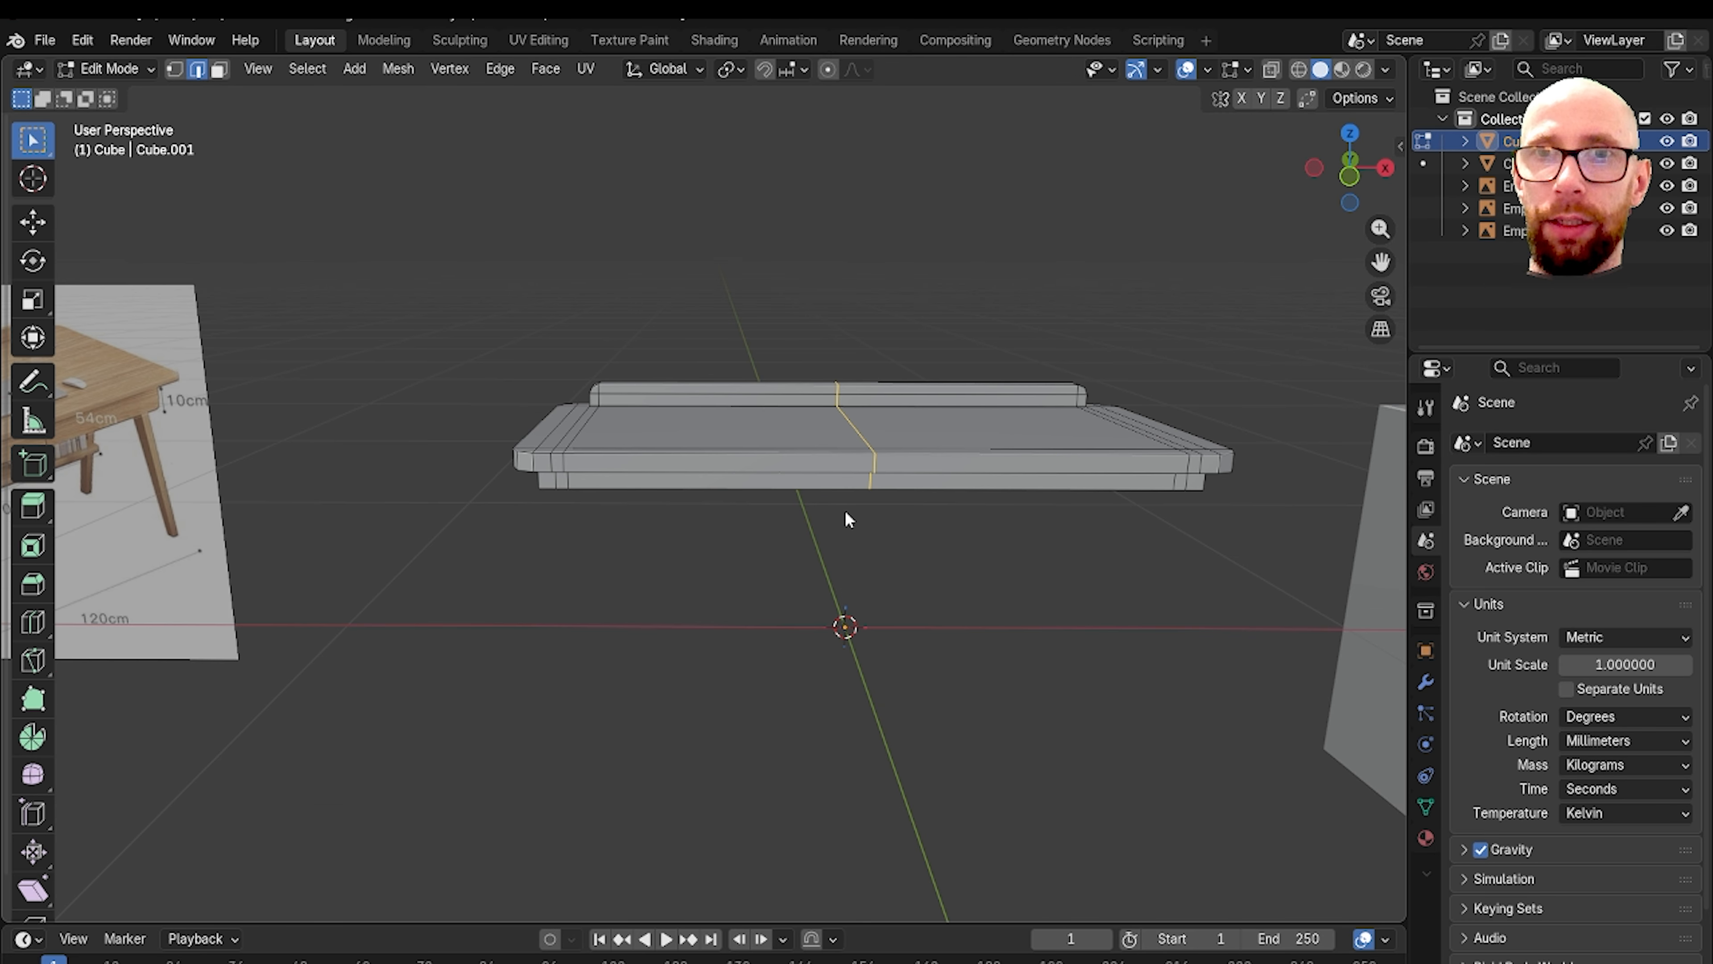
# Step: Bevel the centre edge loop to a width of 260 mm
pyautogui.hotkey('ctrl', 'b')
pyautogui.click(846, 512)
pyautogui.moveTo(308, 558); pyautogui.dragTo(384, 557)
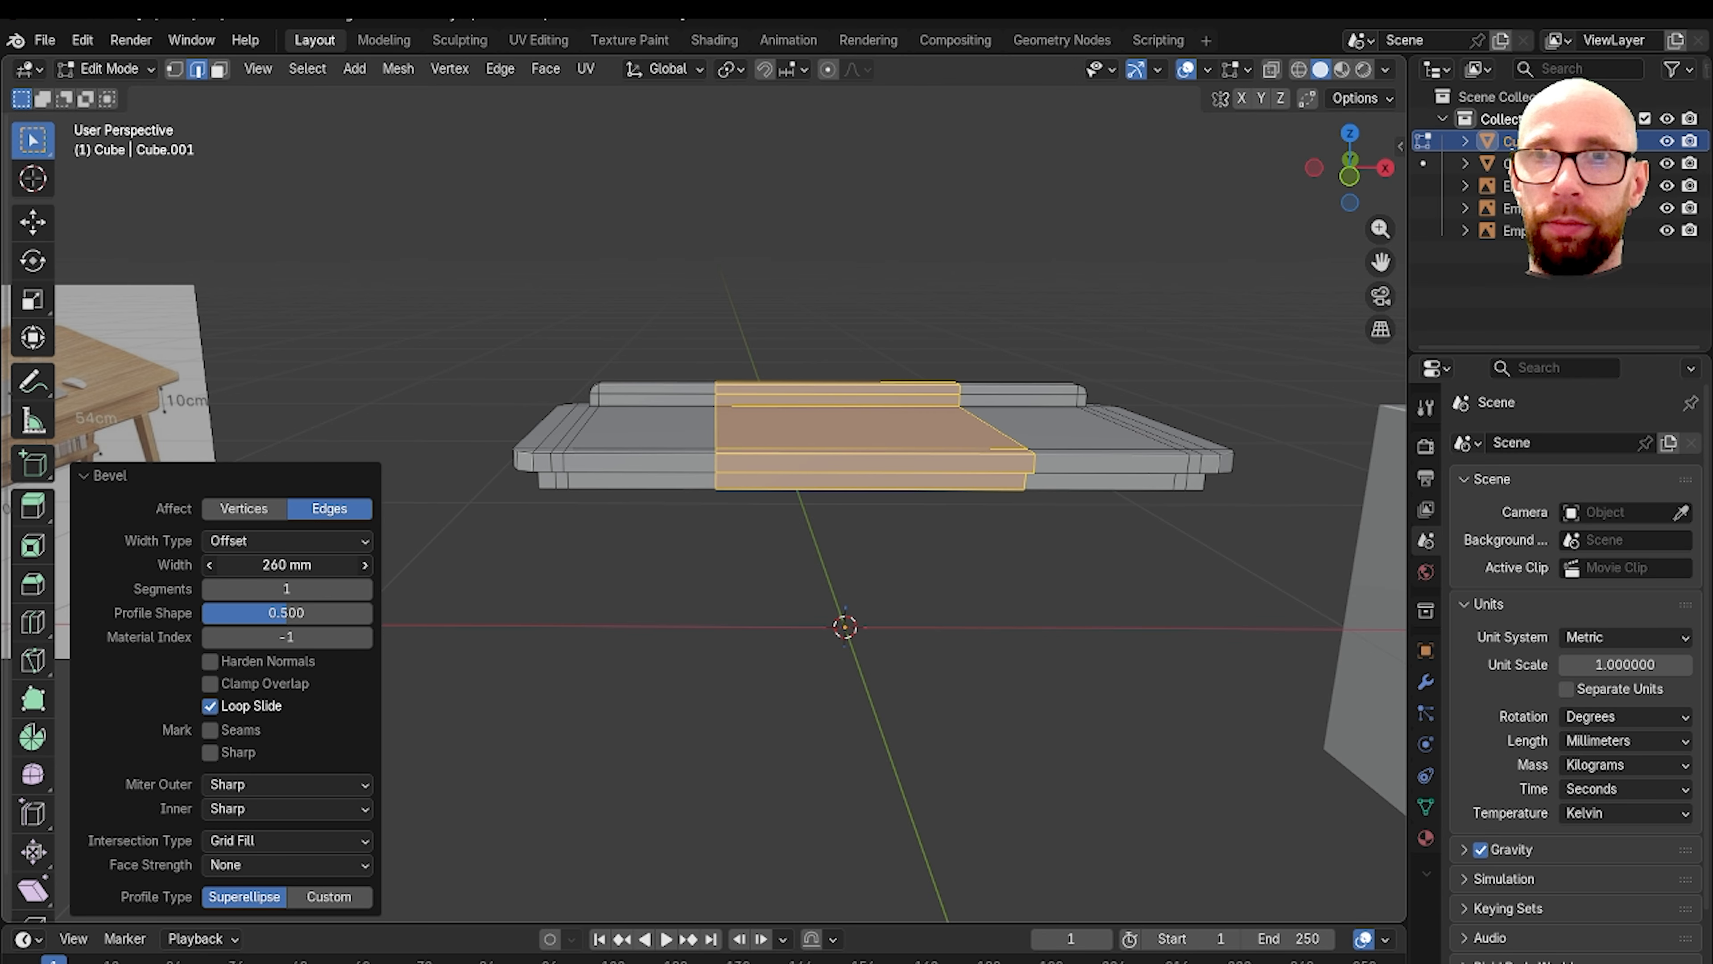
pyautogui.click(740, 583)
pyautogui.moveTo(740, 584); pyautogui.dragTo(725, 531, button='middle')
pyautogui.scroll(2, 768, 540)
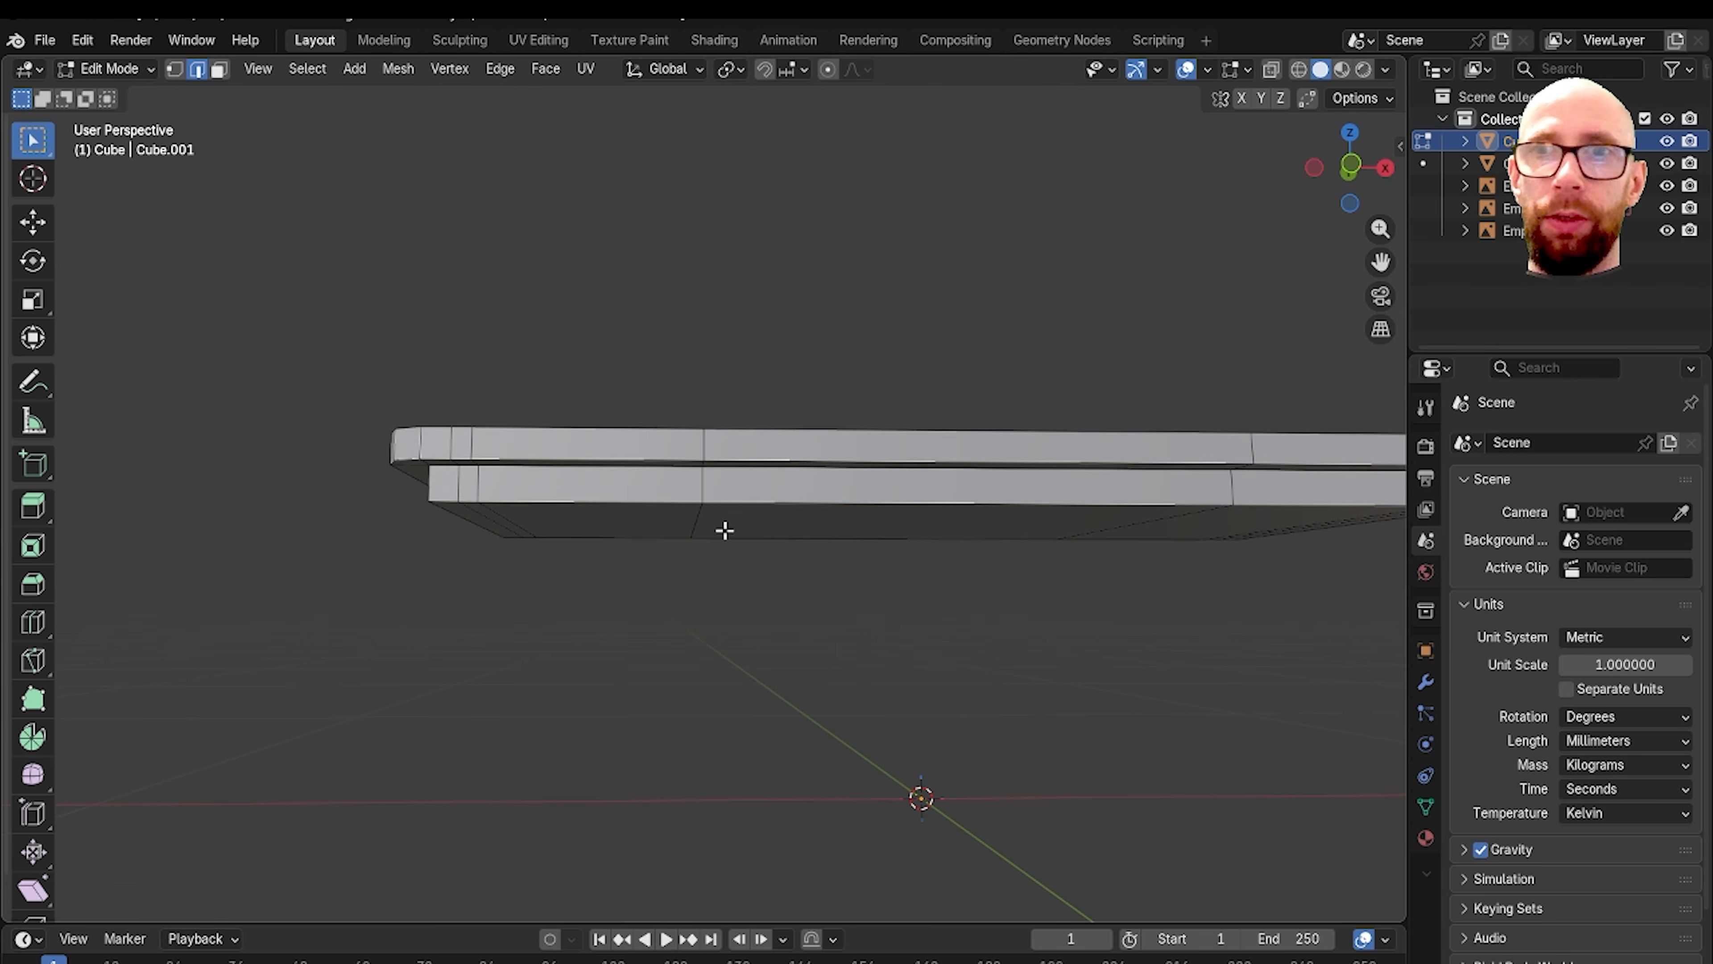
# Step: Select the two outer front faces of the apron and inset them by about 5.8 mm
pyautogui.click(620, 487)
pyautogui.scroll(-3, 621, 487)
pyautogui.moveTo(802, 490); pyautogui.dragTo(841, 535, button='middle')
pyautogui.scroll(3, 738, 486)
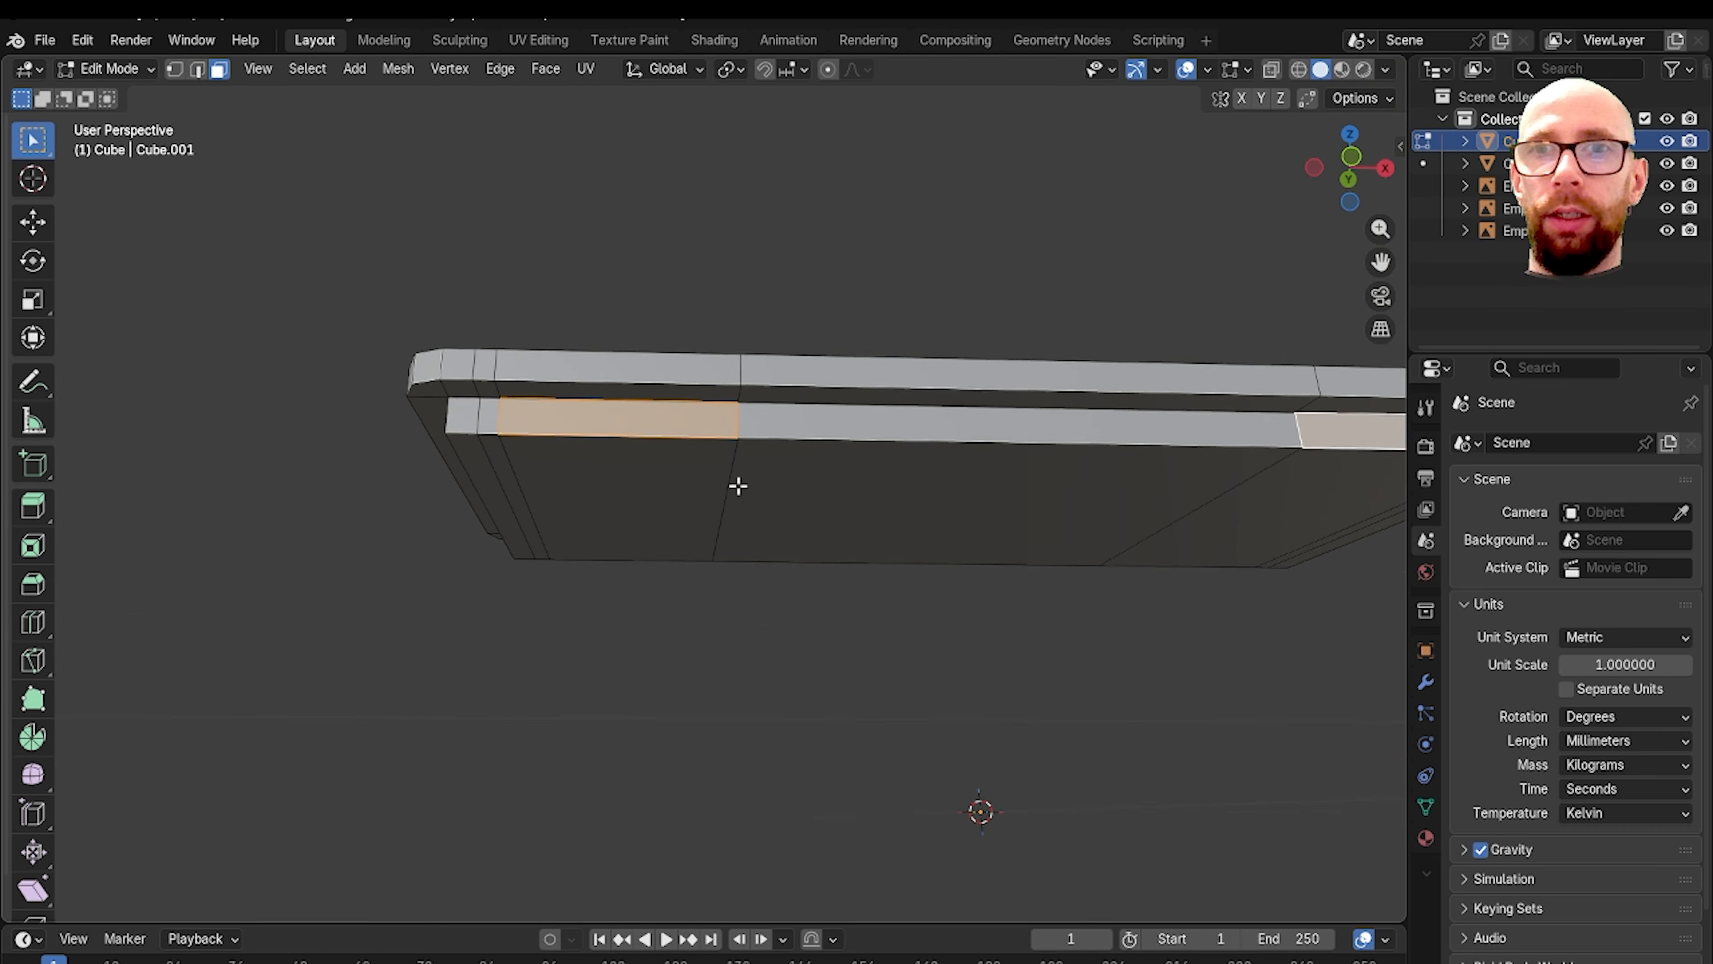
pyautogui.moveTo(738, 486); pyautogui.dragTo(765, 585, button='middle')
pyautogui.scroll(2, 741, 588)
pyautogui.press('i')
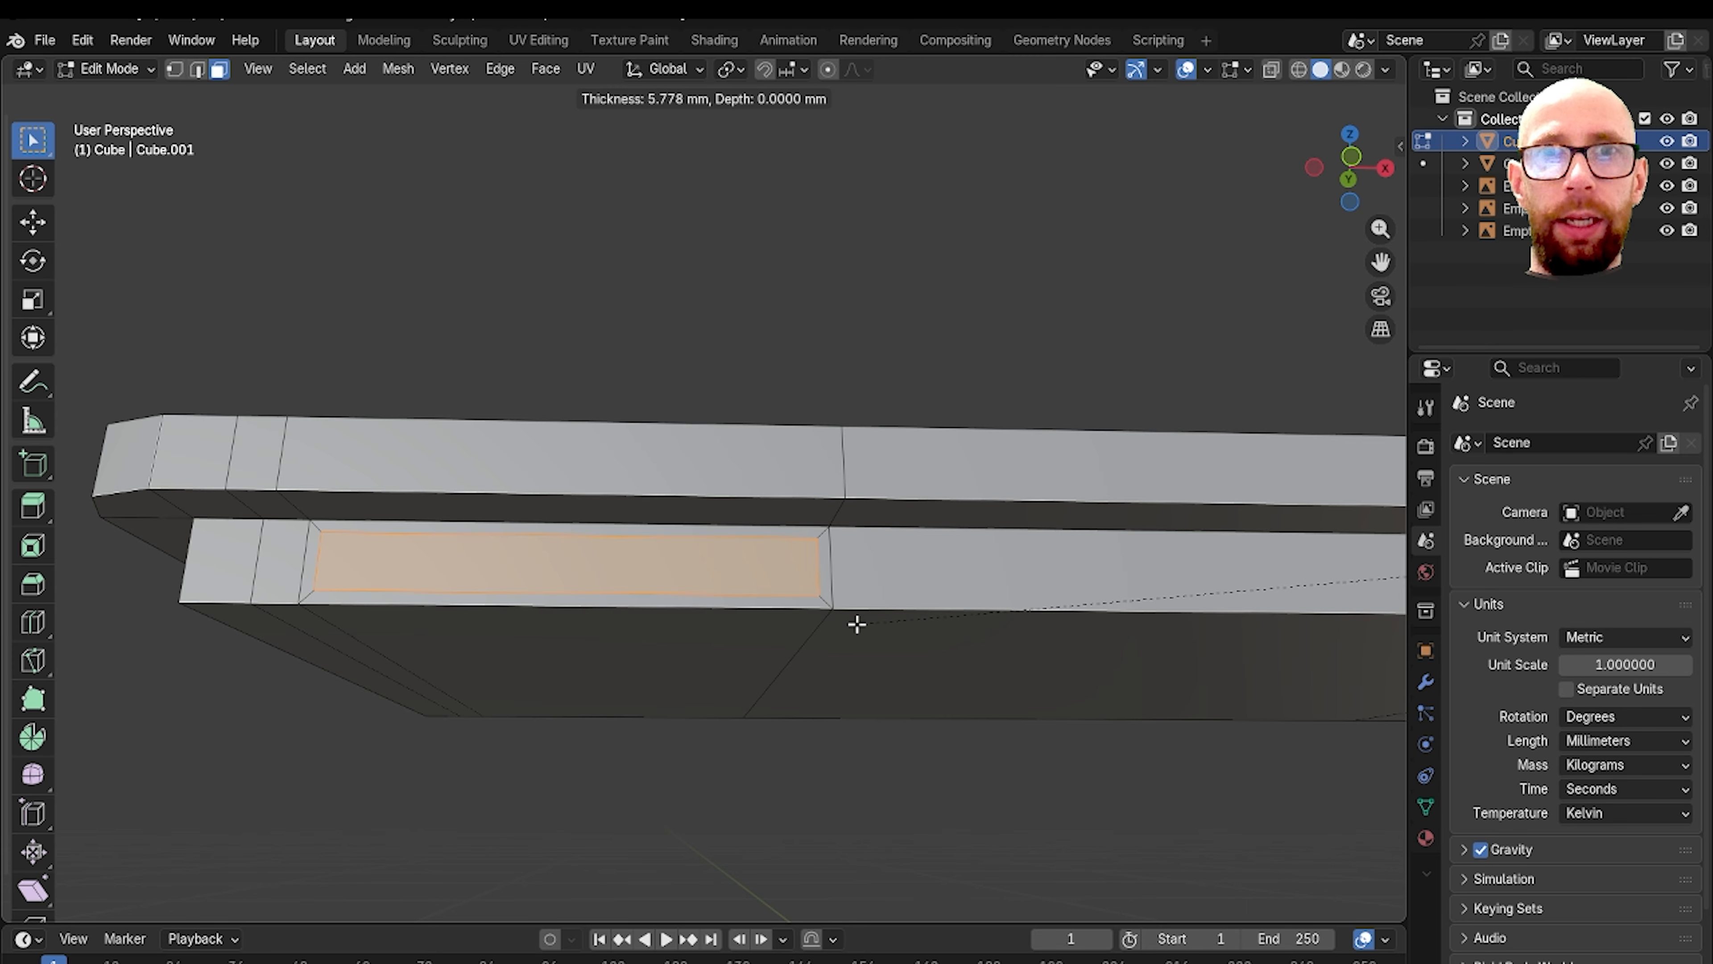
pyautogui.click(857, 624)
pyautogui.moveTo(857, 624); pyautogui.dragTo(754, 630, button='middle')
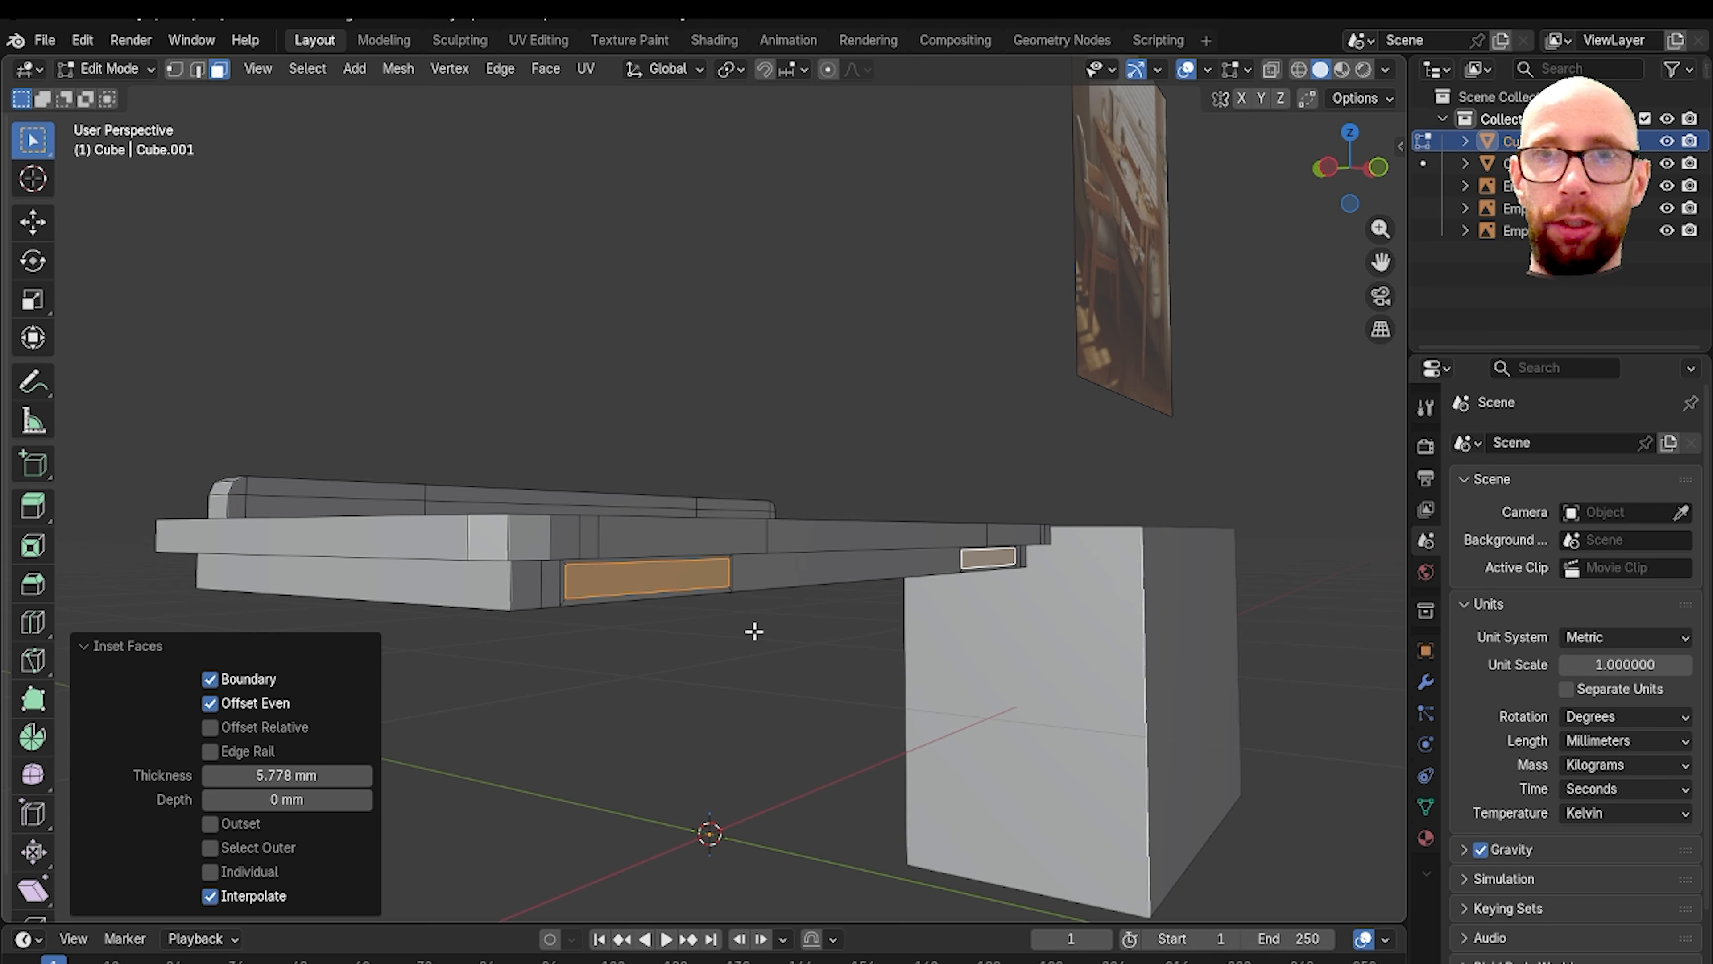
# Step: Extrude the two inset front faces inward to form recesses in the apron
pyautogui.press('e')
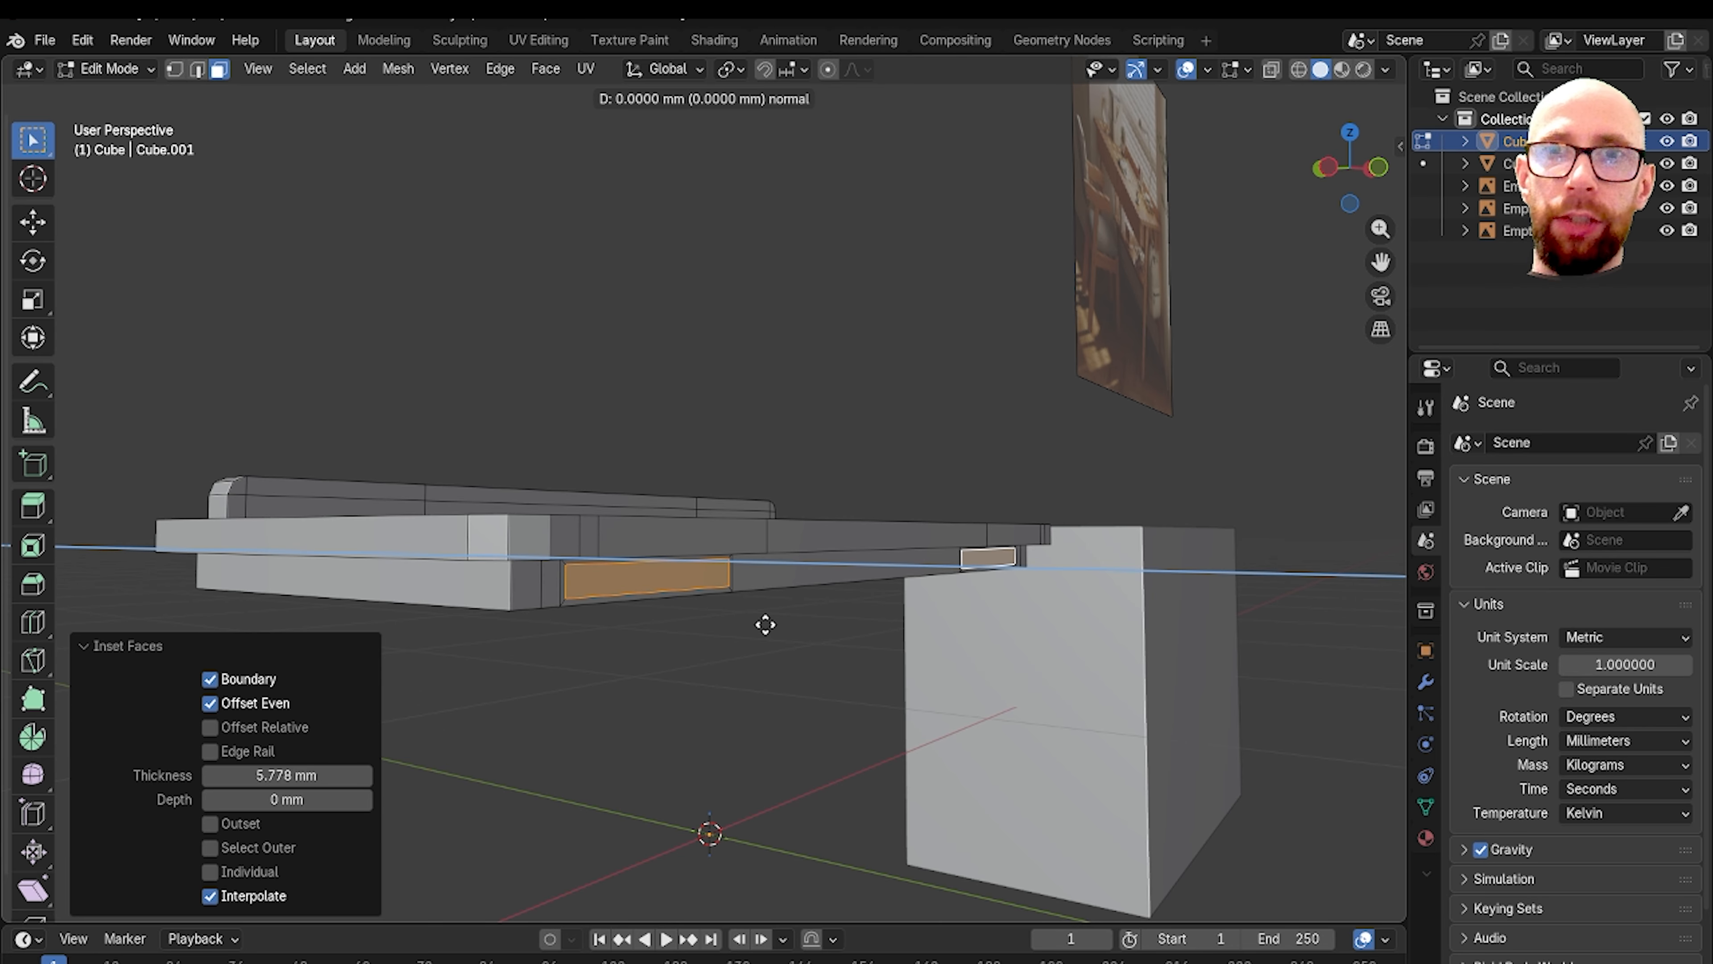
pyautogui.click(715, 630)
pyautogui.click(757, 662)
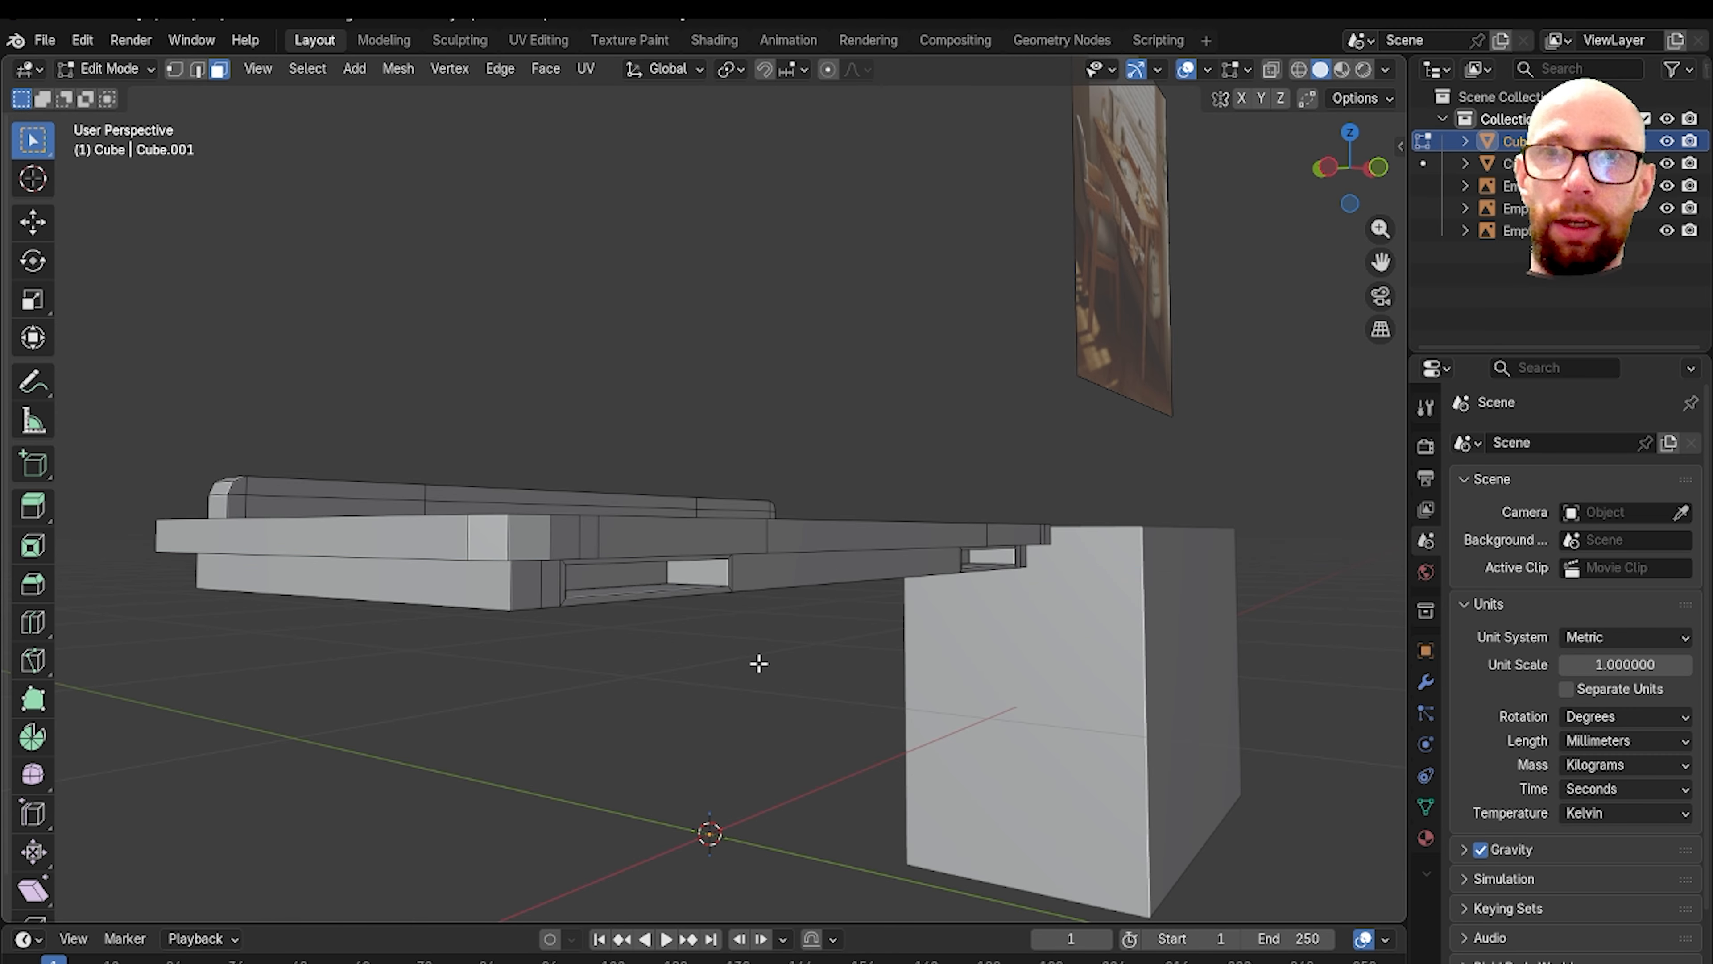
pyautogui.moveTo(757, 662); pyautogui.dragTo(720, 628, button='middle')
pyautogui.press('Tab')
pyautogui.press('Tab')
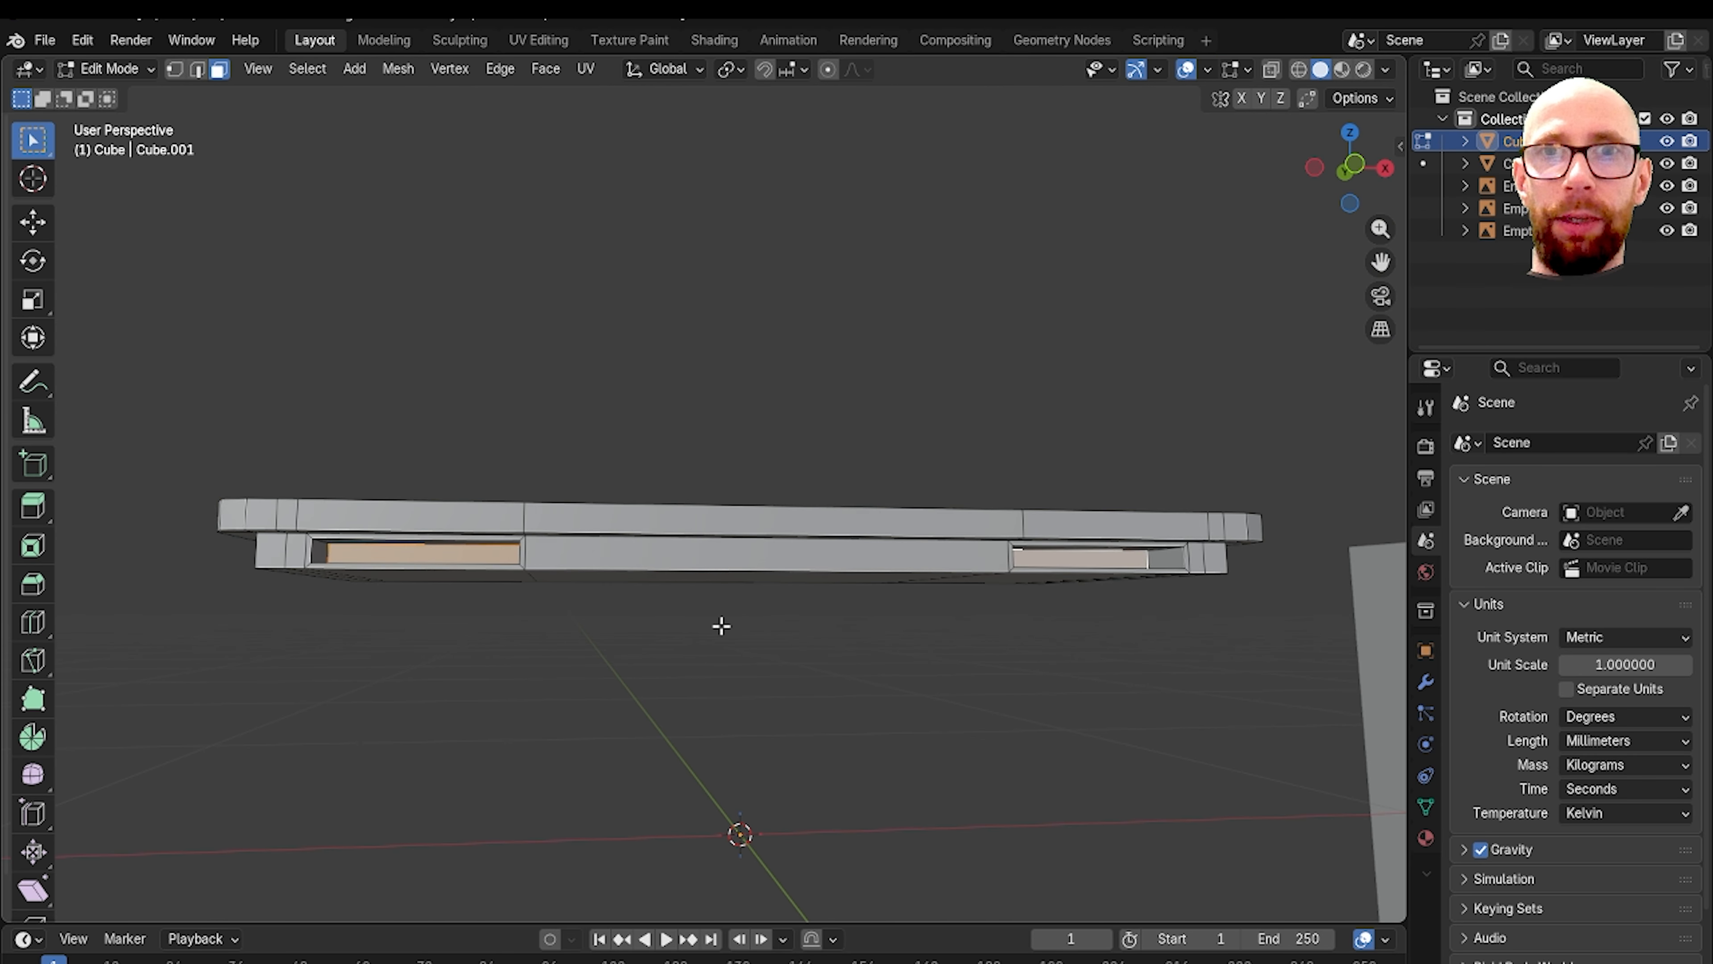
# Step: Undo back to the single centre loop and bevel it to a width of 160 mm
pyautogui.hotkey('ctrl', 'z')
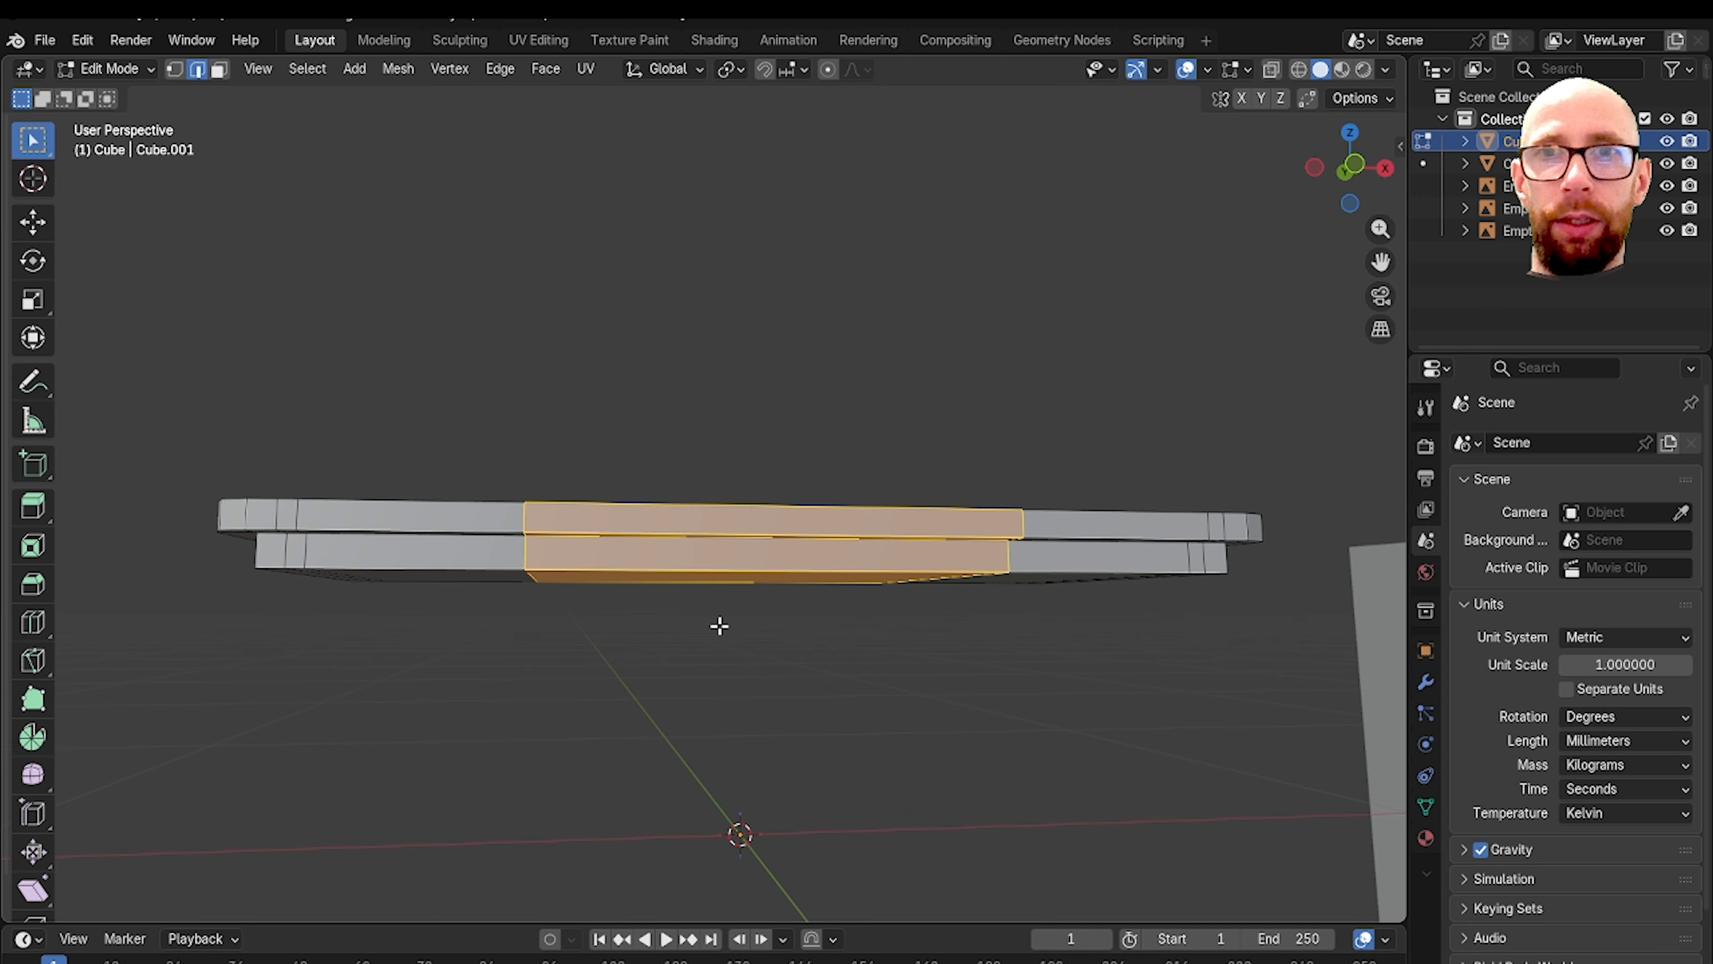
pyautogui.hotkey('ctrl', 'z')
pyautogui.moveTo(719, 625); pyautogui.dragTo(712, 650, button='middle')
pyautogui.hotkey('ctrl', 'b')
pyautogui.click(712, 650)
pyautogui.moveTo(314, 572); pyautogui.dragTo(364, 573)
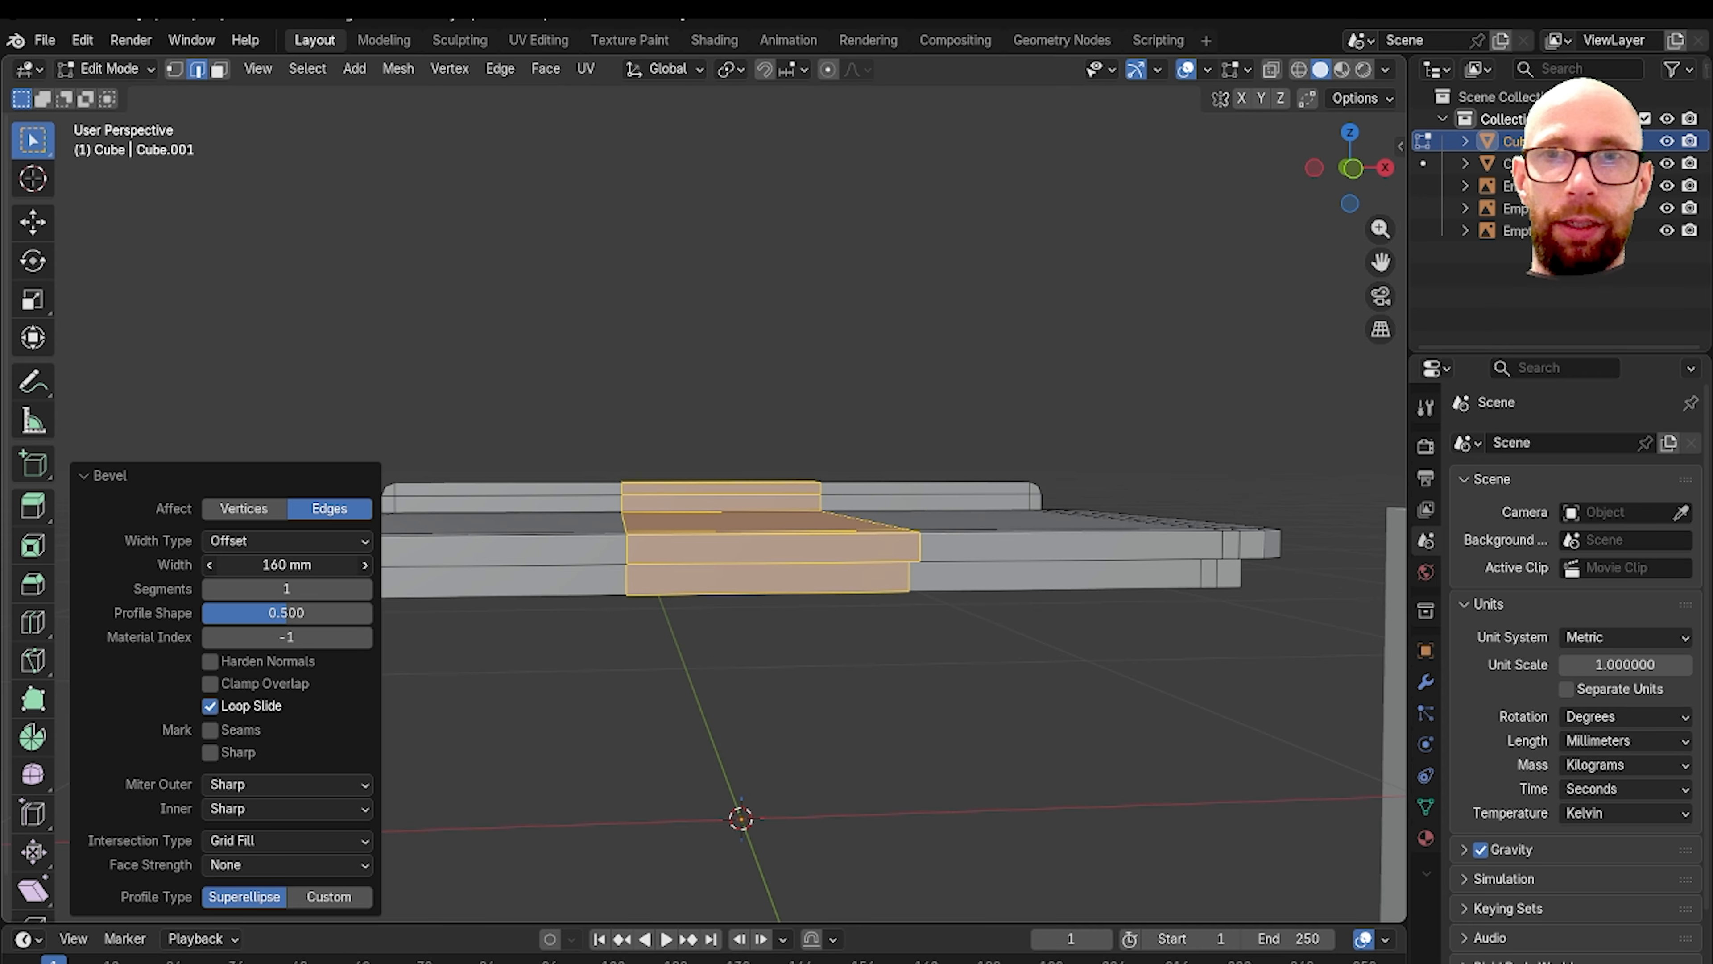
pyautogui.click(722, 644)
pyautogui.moveTo(722, 644); pyautogui.dragTo(699, 623, button='middle')
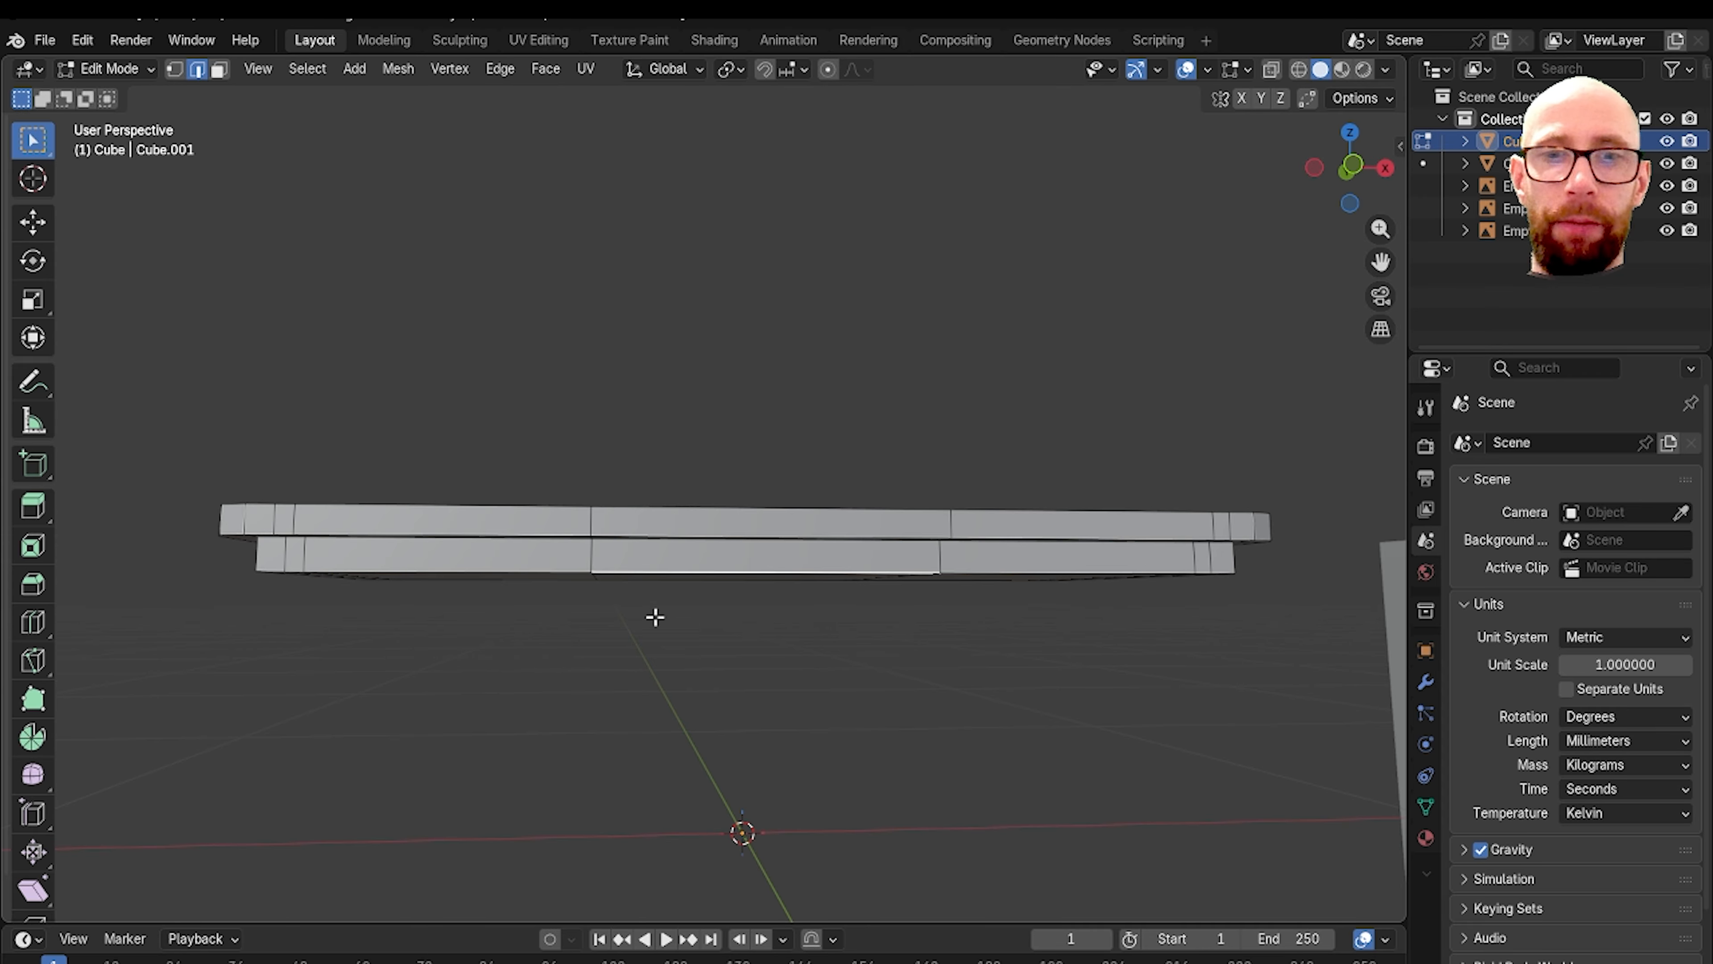
# Step: Select the two widened front faces beside the apron's middle section and inset them by 5.5 mm
pyautogui.click(506, 563)
pyautogui.keyDown('shift'); pyautogui.click(1021, 560); pyautogui.keyUp('shift')
pyautogui.scroll(3, 853, 597)
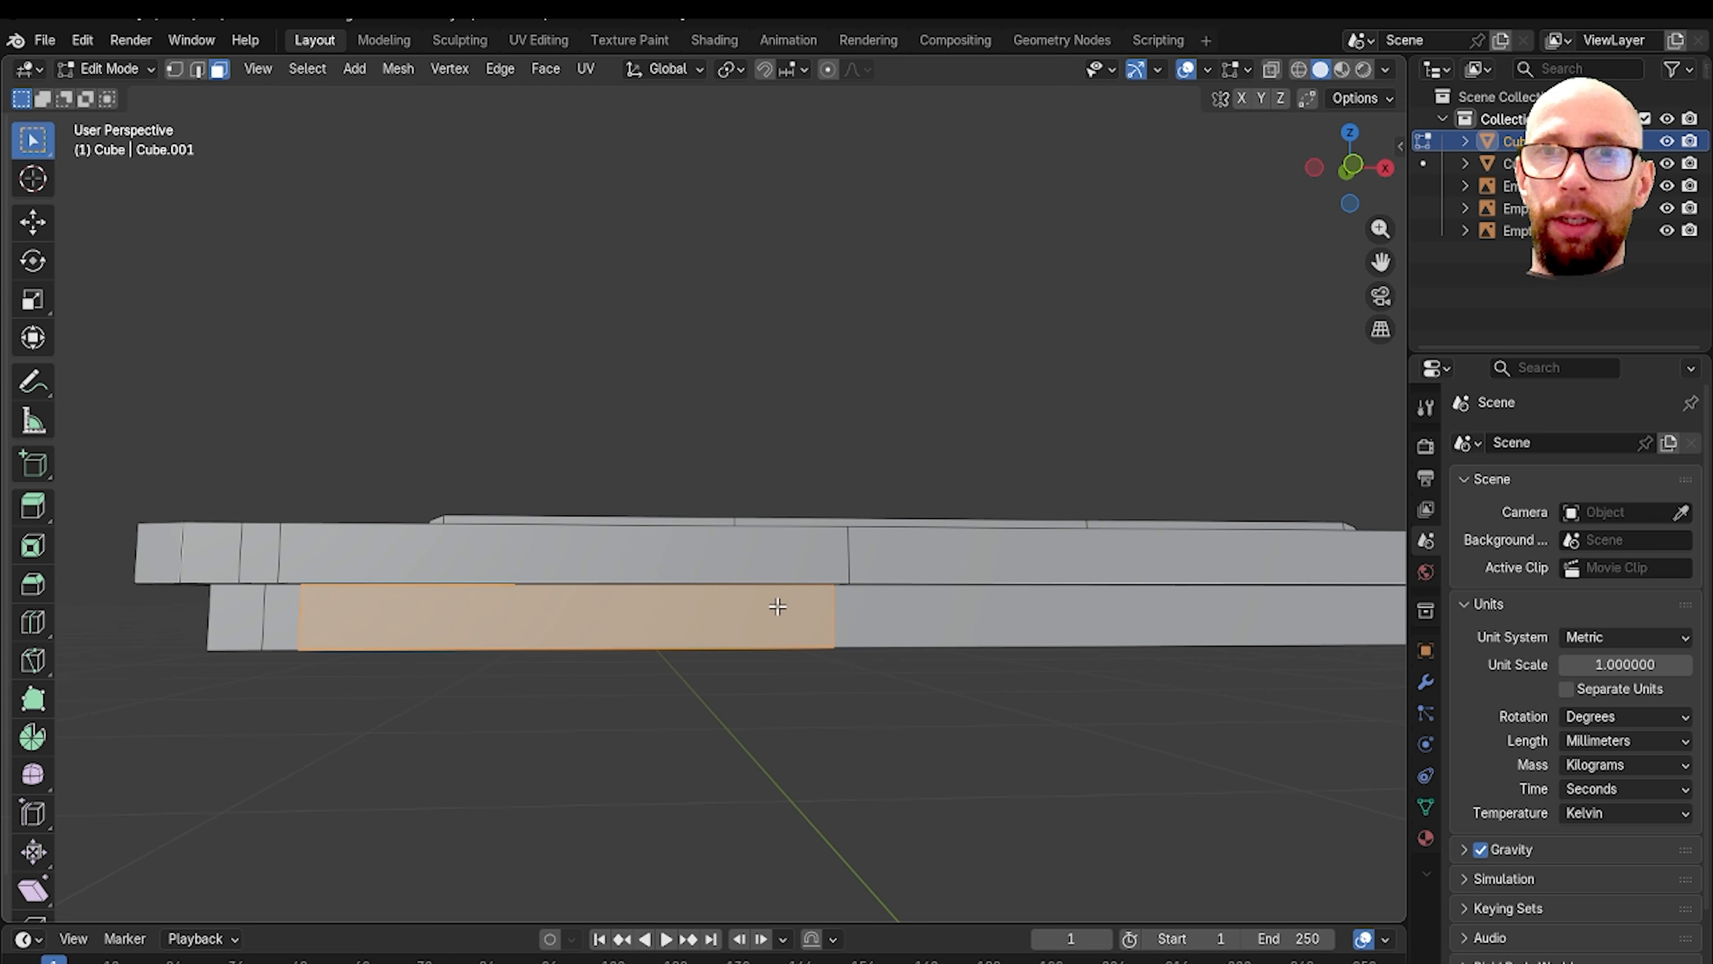
pyautogui.press('i')
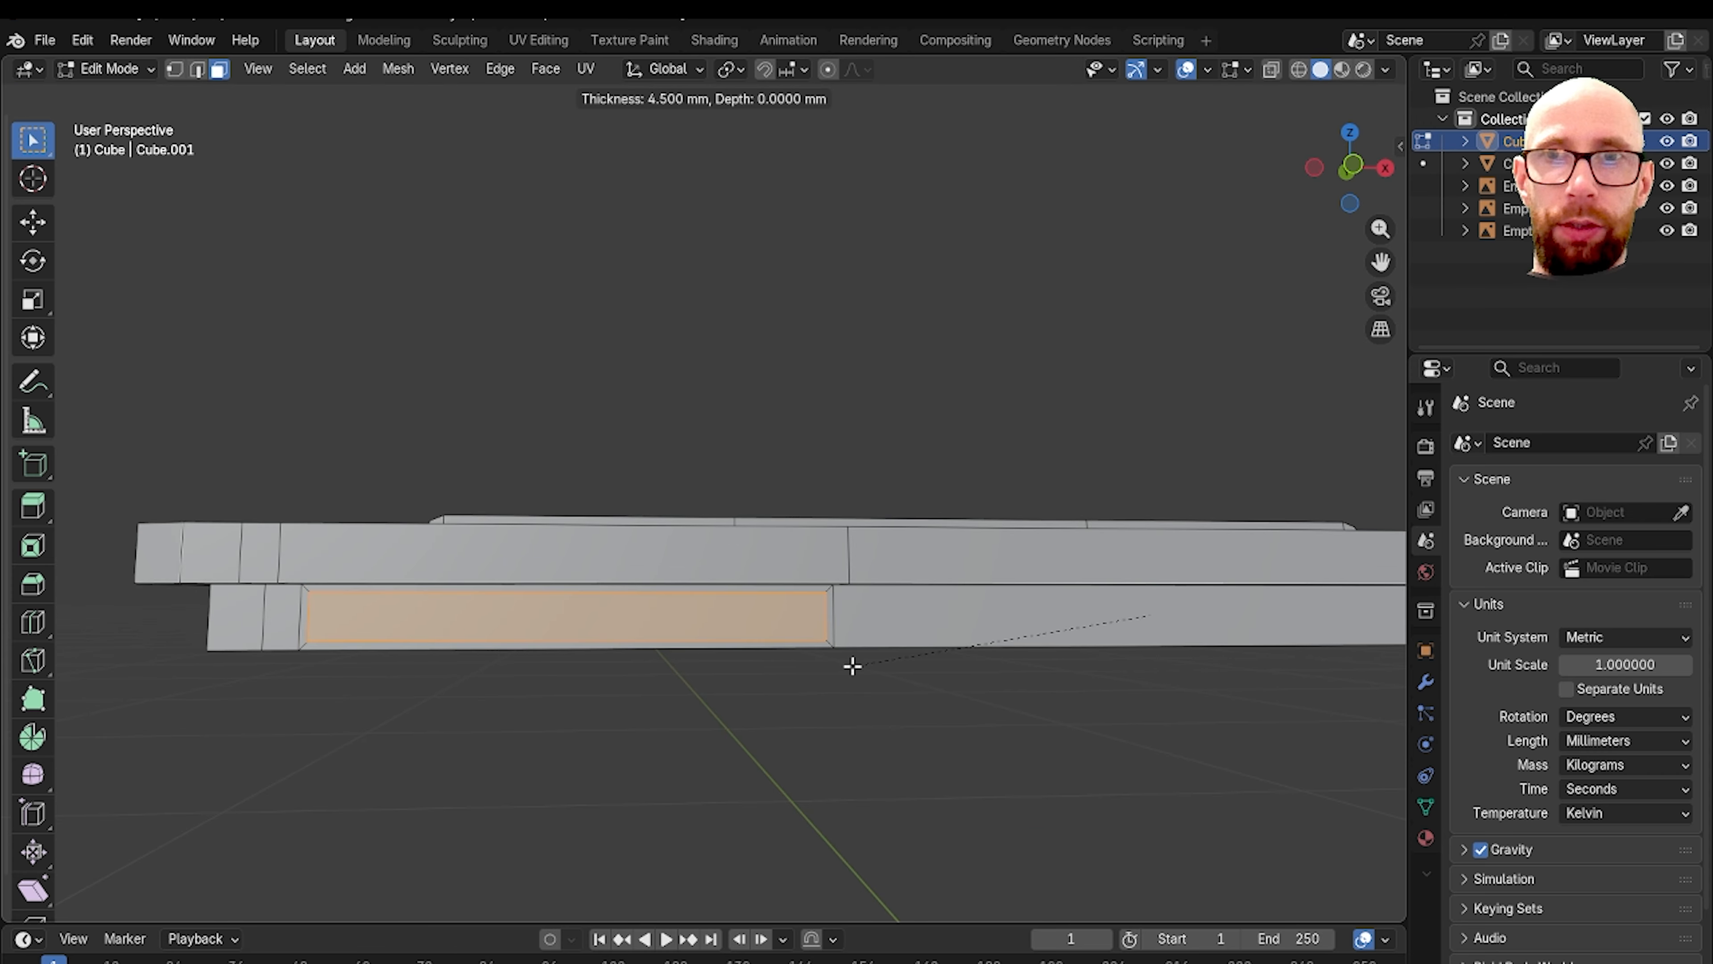
pyautogui.click(853, 666)
pyautogui.moveTo(356, 774); pyautogui.dragTo(458, 774)
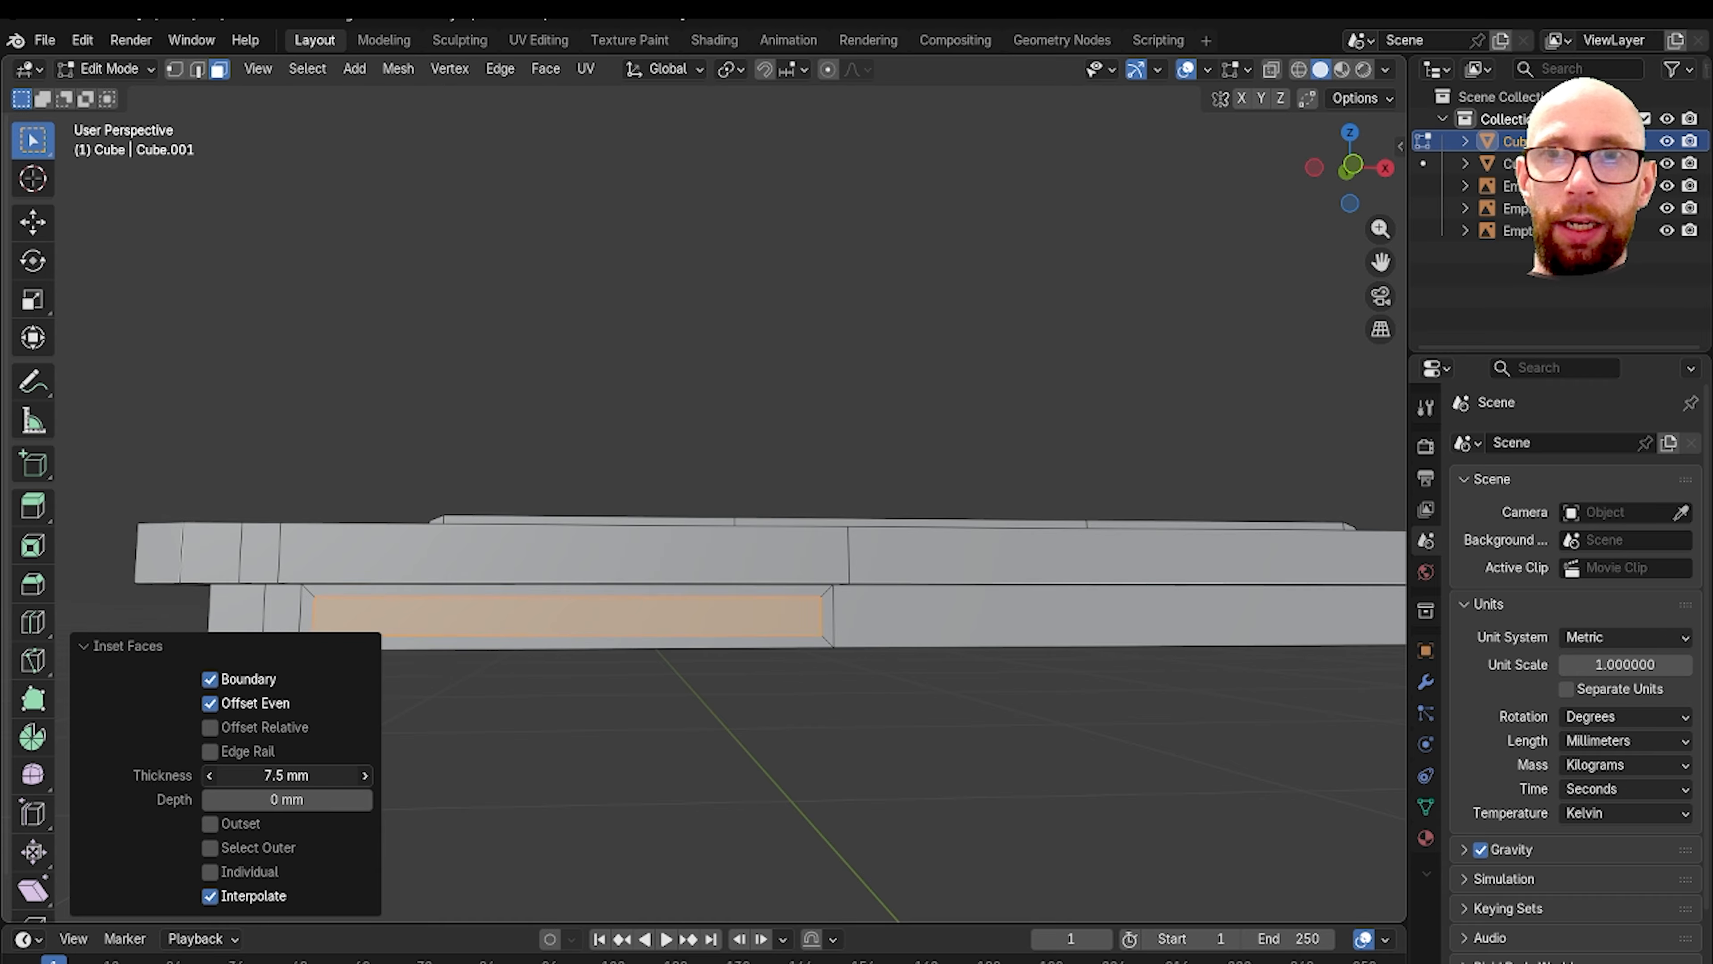
pyautogui.moveTo(472, 769); pyautogui.dragTo(788, 727, button='middle')
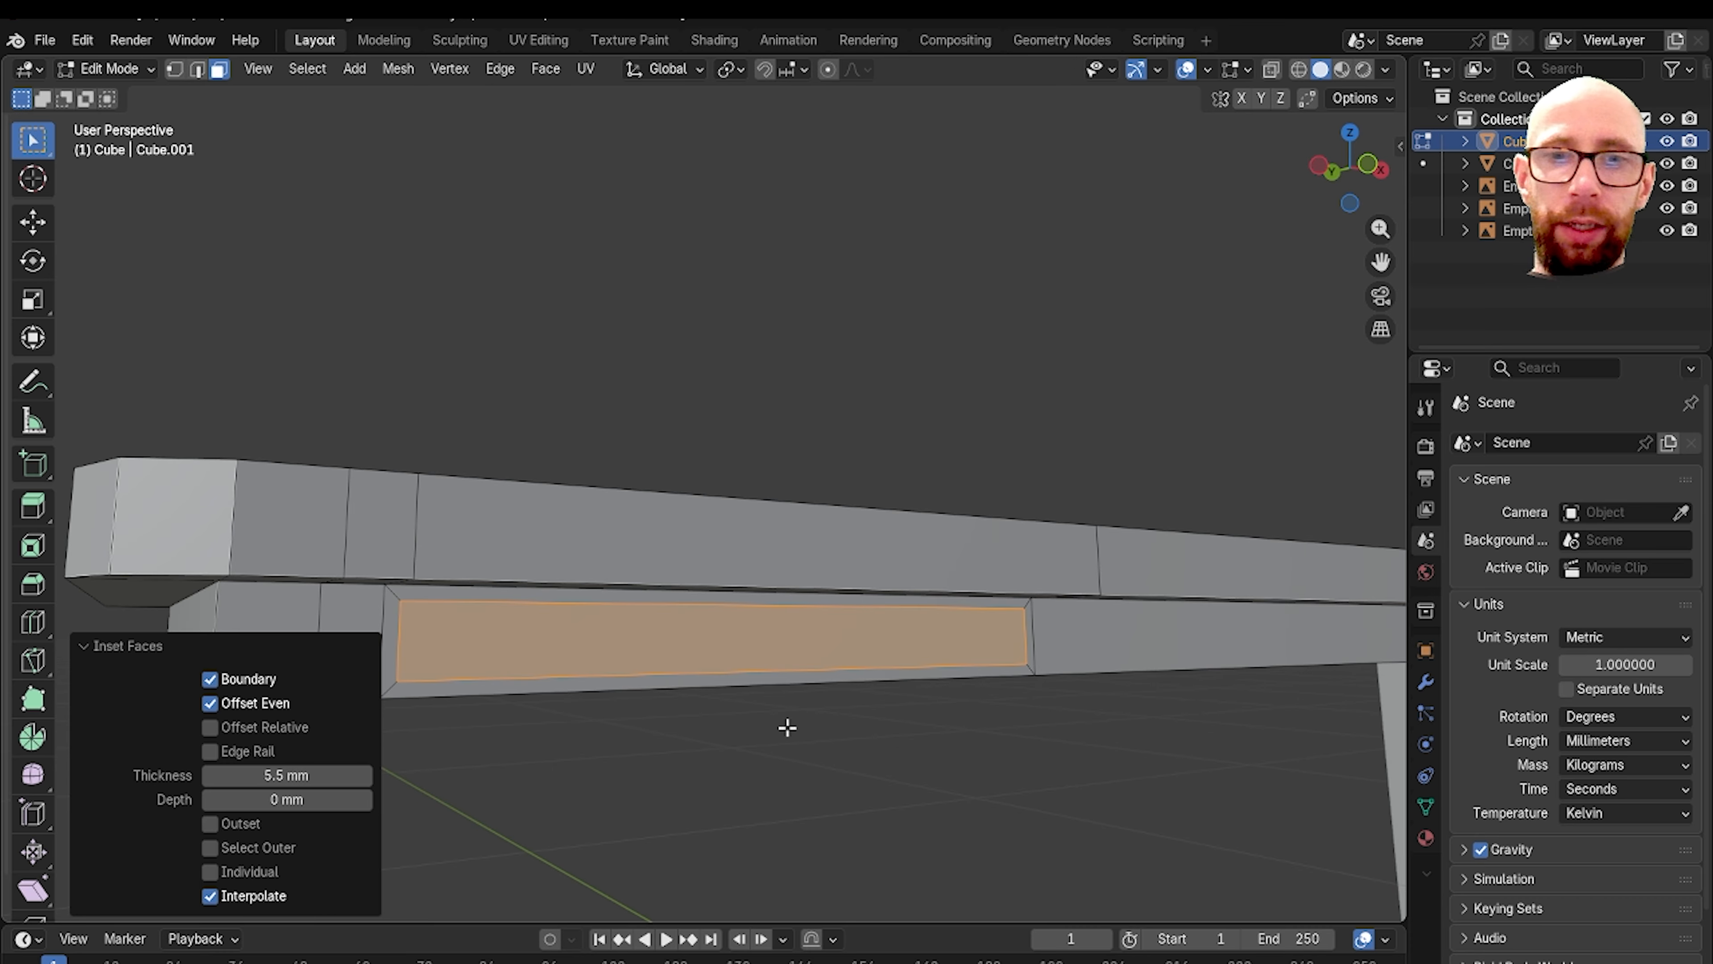
# Step: Extrude the inset faces inward to hollow out two recesses in the apron's front
pyautogui.press('e')
pyautogui.click(706, 732)
pyautogui.click(921, 753)
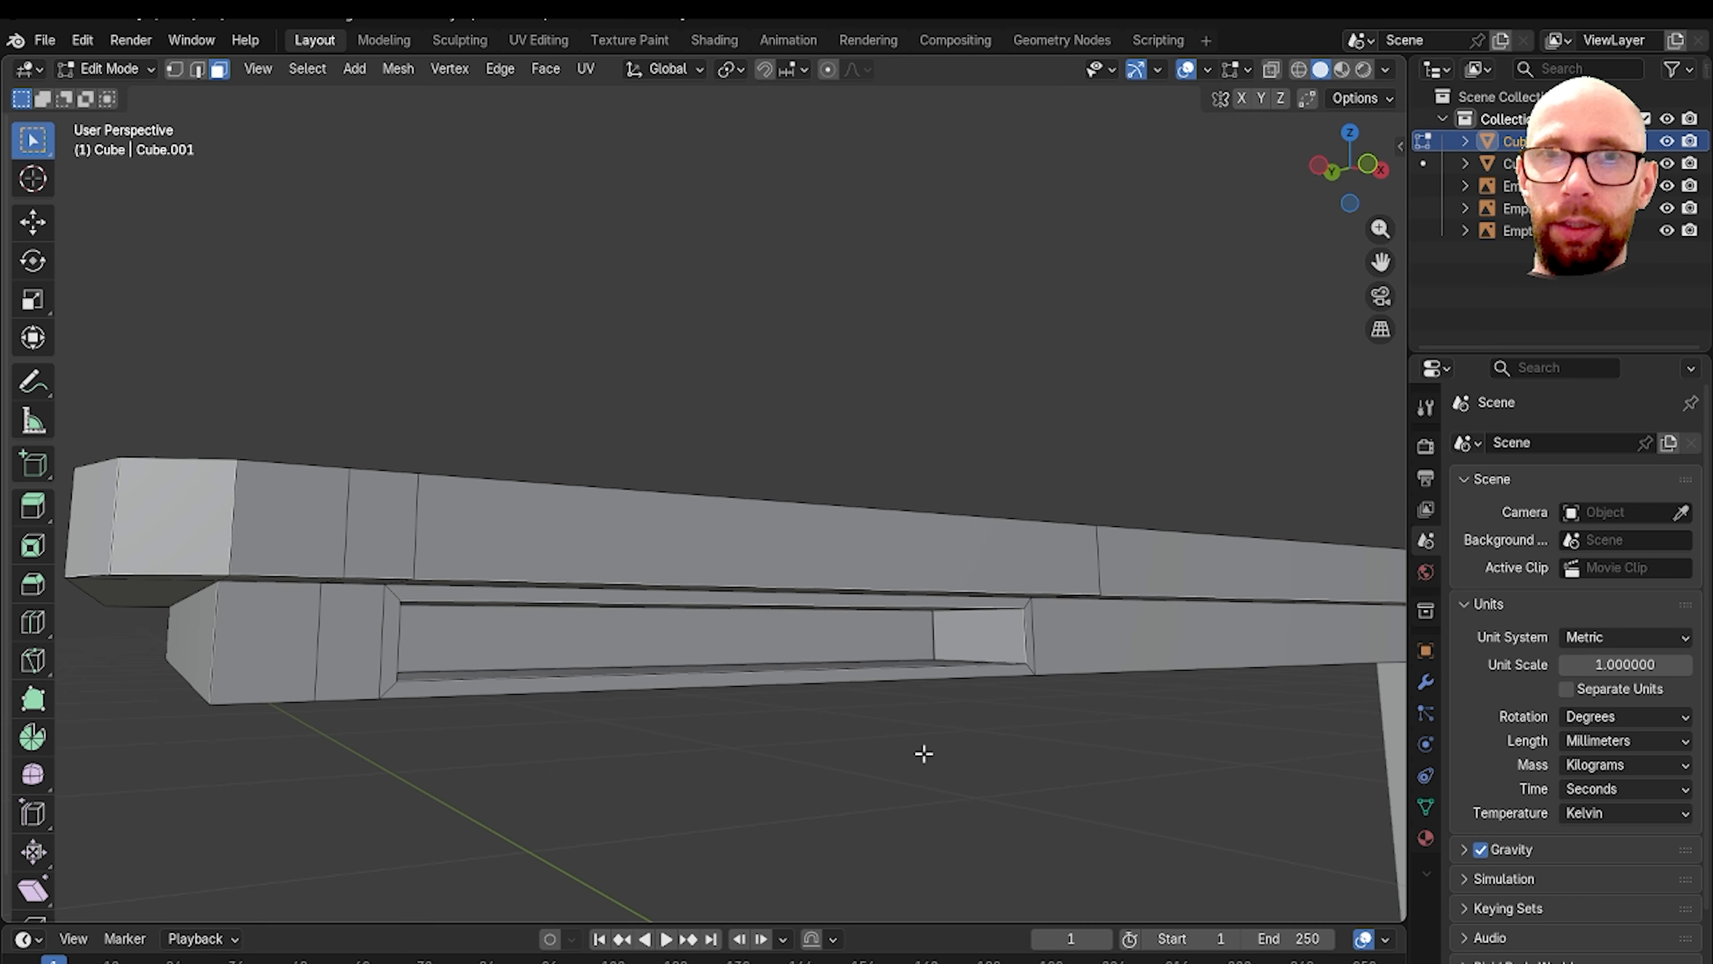
pyautogui.moveTo(922, 754); pyautogui.dragTo(634, 610, button='middle')
pyautogui.press('Tab')
pyautogui.scroll(-3, 847, 773)
pyautogui.press('Tab')
pyautogui.scroll(5, 623, 562)
# Step: Switch to edge selection and select the opening and inner edges of the front recesses
pyautogui.press('2')
pyautogui.scroll(1, 498, 606)
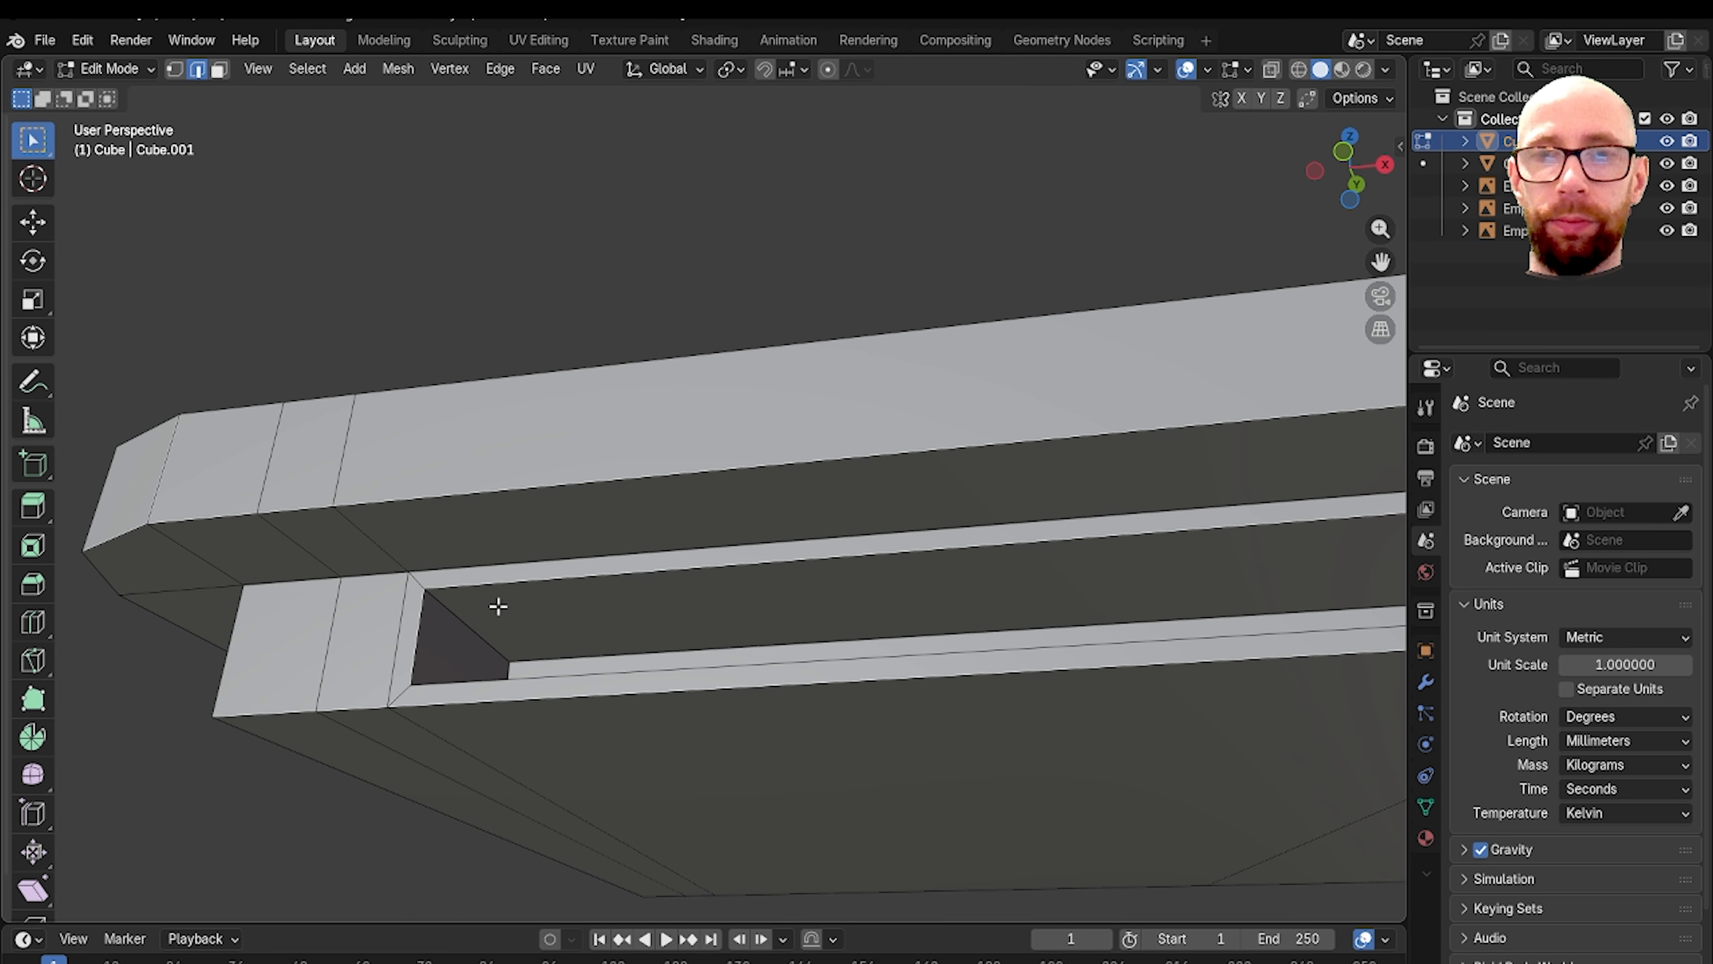
pyautogui.moveTo(450, 609); pyautogui.dragTo(740, 644, button='middle')
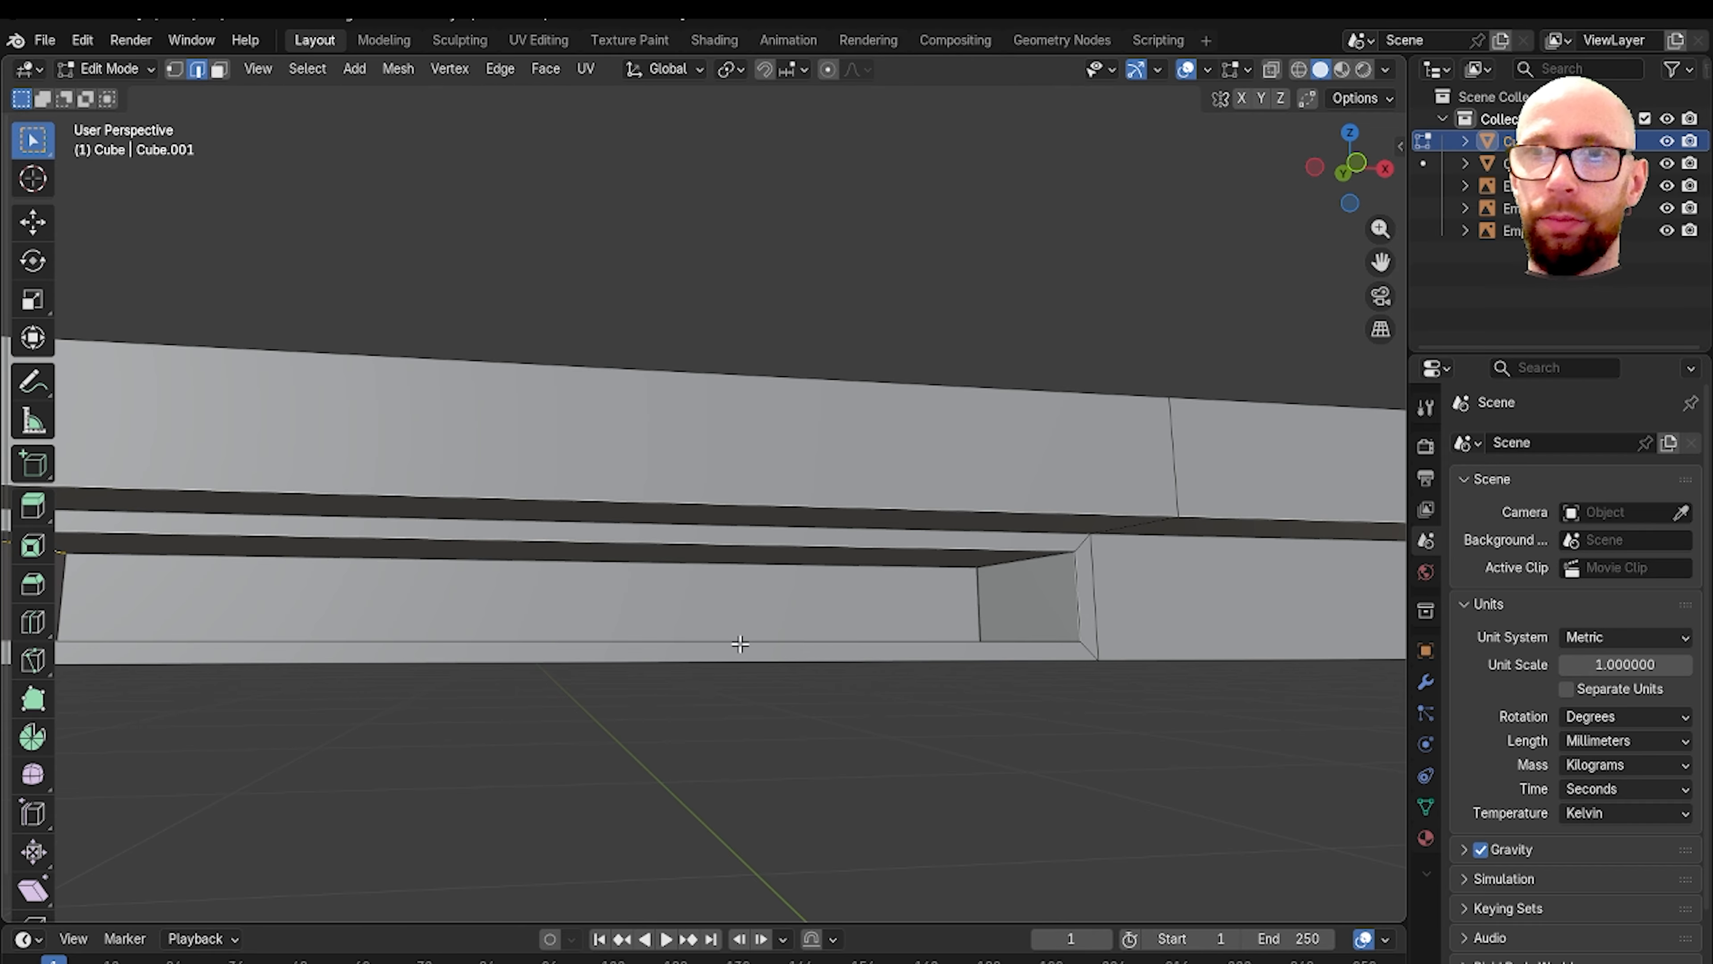
pyautogui.moveTo(1010, 631); pyautogui.dragTo(1008, 566, button='middle')
pyautogui.moveTo(661, 575); pyautogui.dragTo(835, 577, button='middle')
pyautogui.moveTo(937, 556); pyautogui.dragTo(513, 582, button='middle')
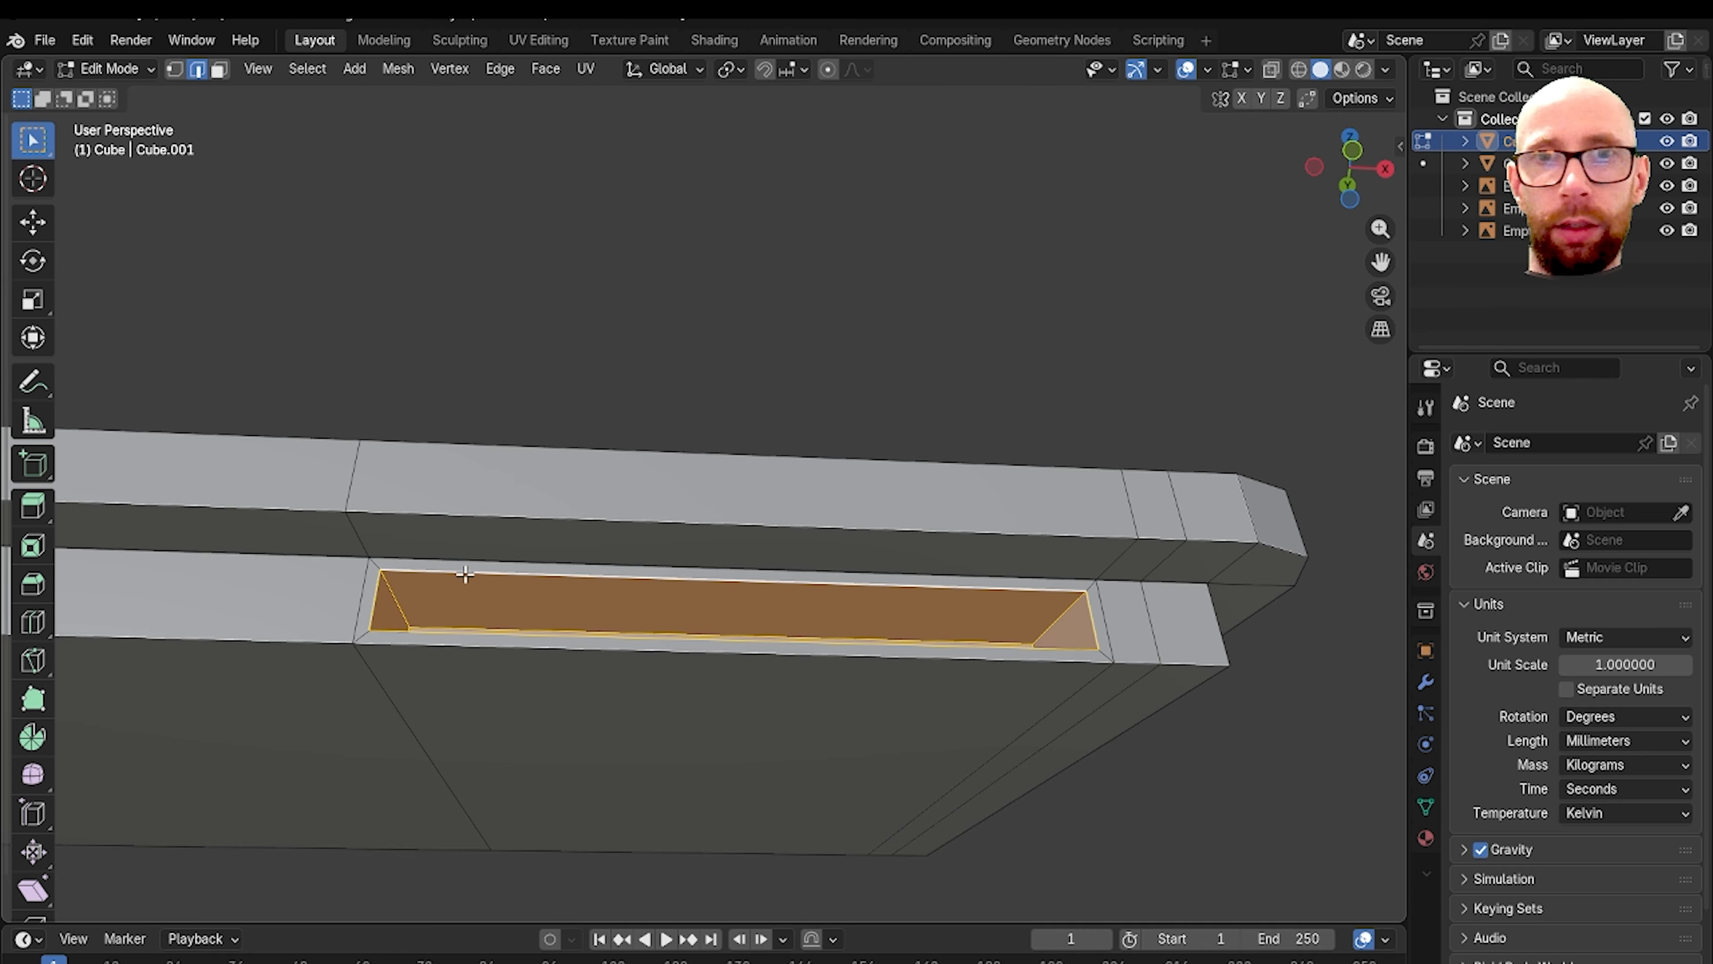
pyautogui.keyDown('shift'); pyautogui.moveTo(821, 607); pyautogui.dragTo(923, 570, button='middle'); pyautogui.keyUp('shift')
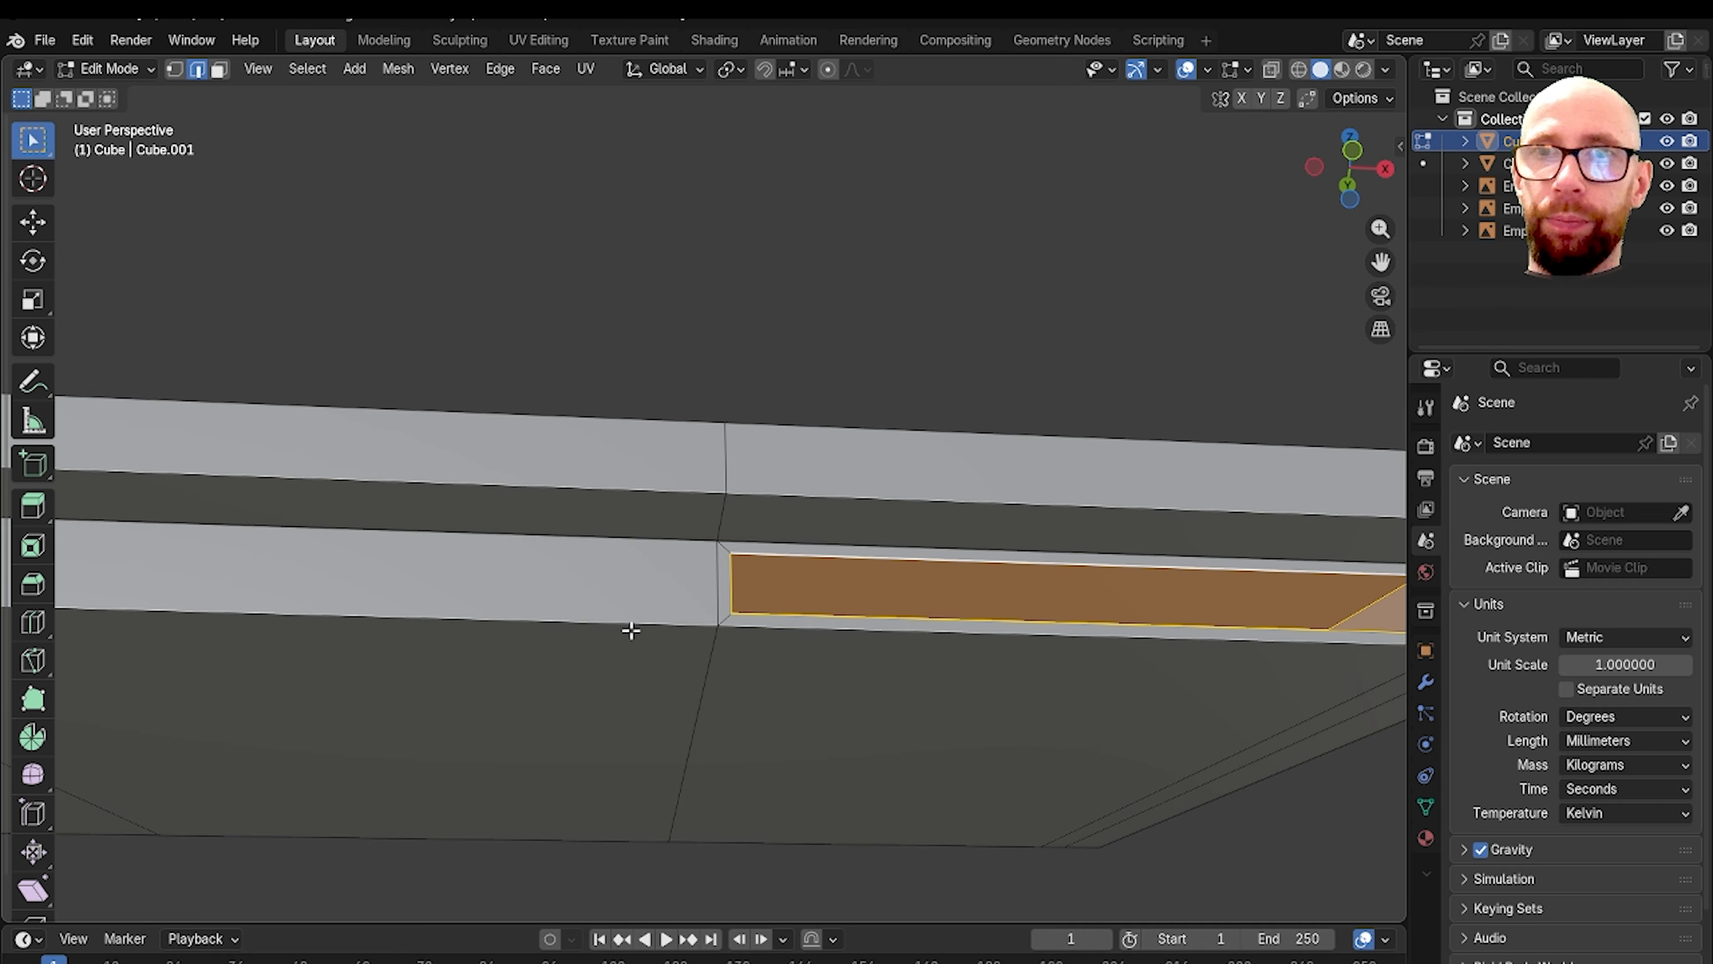
# Step: Add the remaining inner edges of the recesses and the apron's lower front edge to the selection
pyautogui.scroll(-3, 757, 626)
pyautogui.keyDown('shift'); pyautogui.moveTo(751, 582); pyautogui.dragTo(903, 688, button='middle'); pyautogui.keyUp('shift')
pyautogui.scroll(4, 703, 562)
pyautogui.keyDown('shift'); pyautogui.click(896, 645); pyautogui.keyUp('shift')
pyautogui.keyDown('shift'); pyautogui.click(872, 744); pyautogui.keyUp('shift')
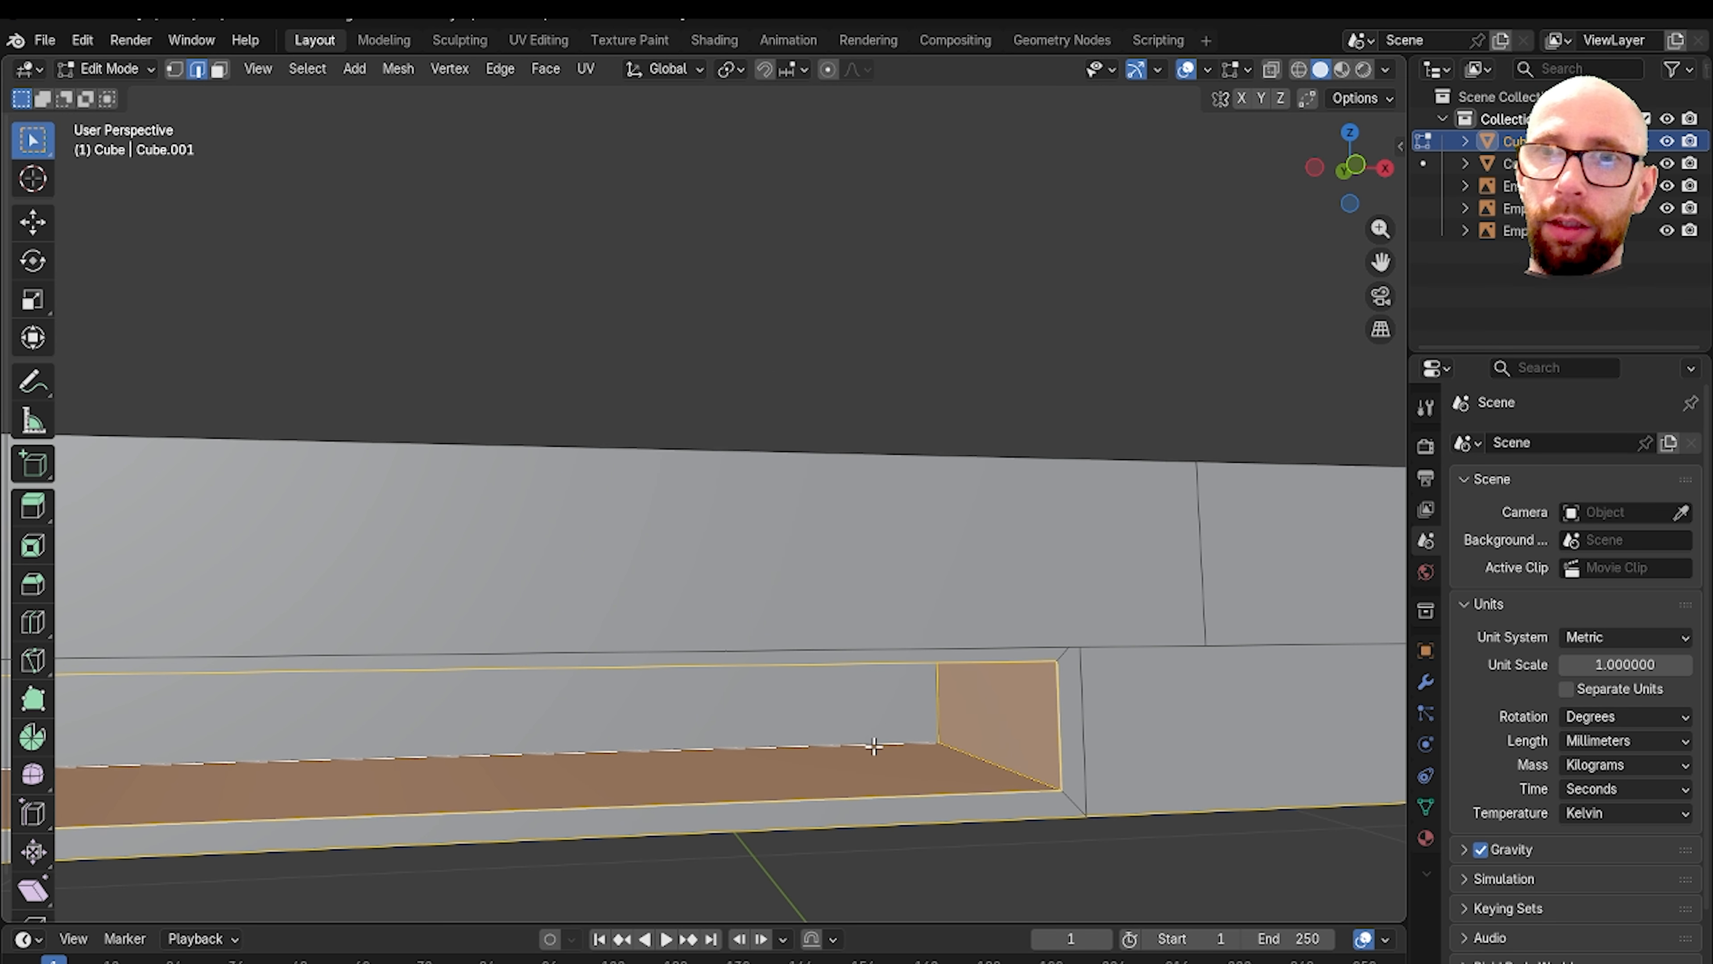
pyautogui.moveTo(872, 746); pyautogui.dragTo(513, 538, button='middle')
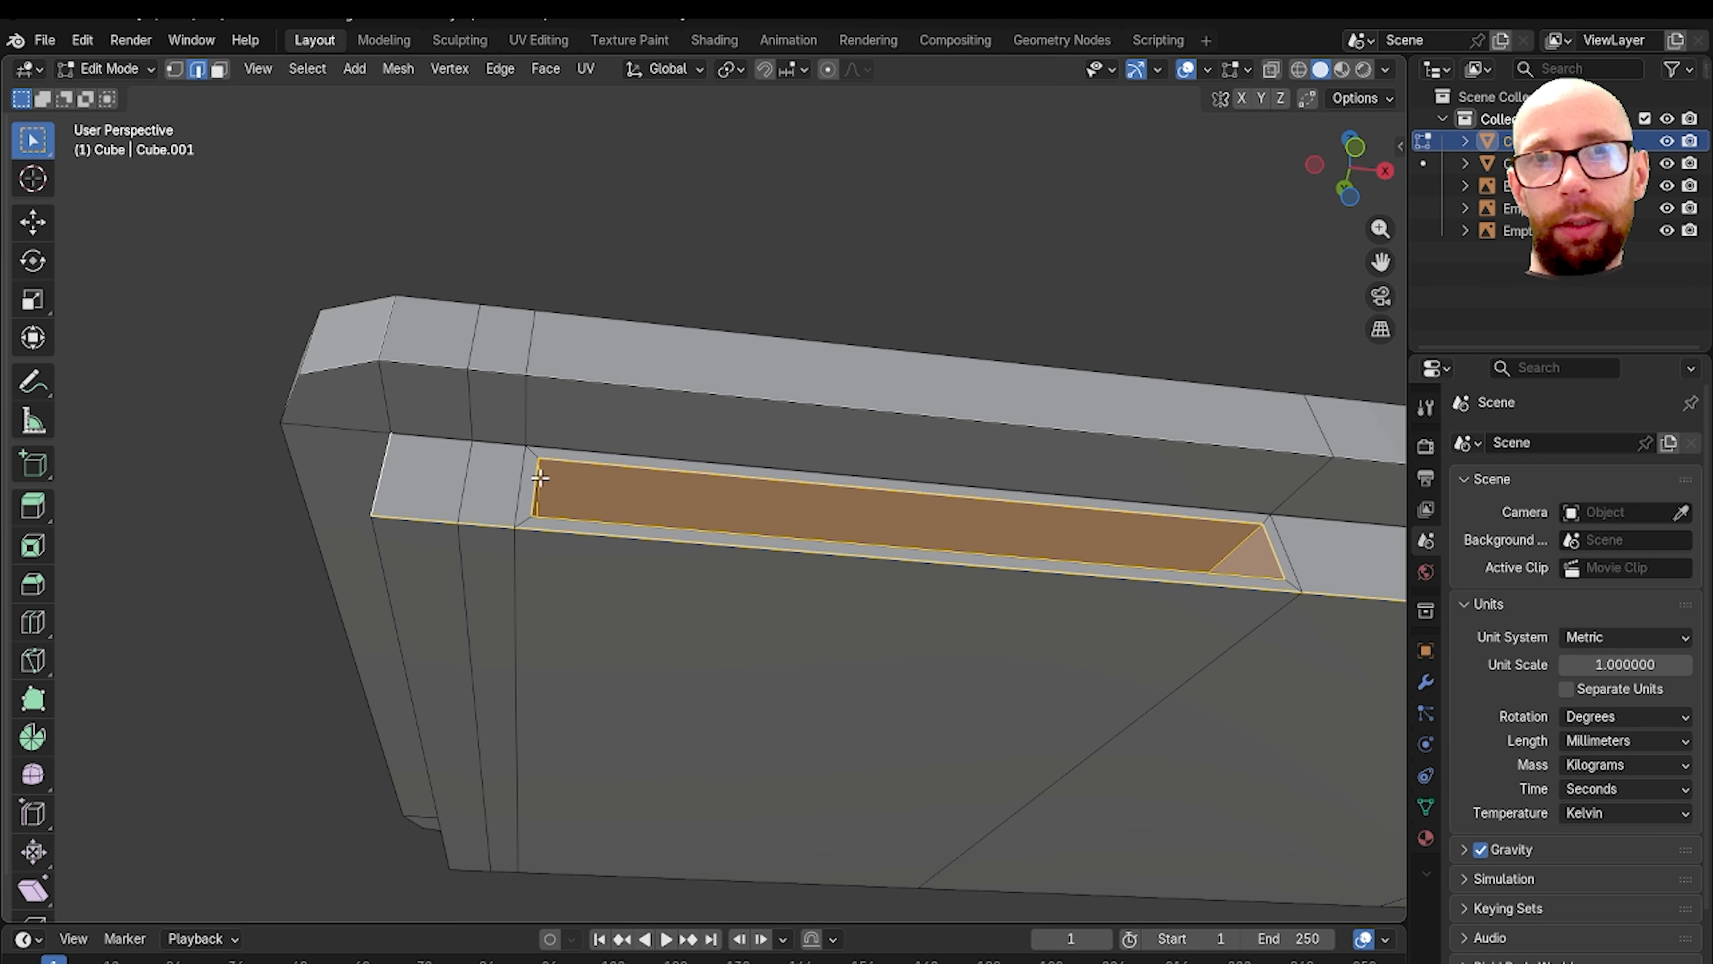
# Step: Add the apron's lower side and rear edges and its vertical corner edges to the selection
pyautogui.moveTo(539, 477); pyautogui.dragTo(496, 507, button='middle')
pyautogui.moveTo(338, 498); pyautogui.dragTo(832, 511, button='middle')
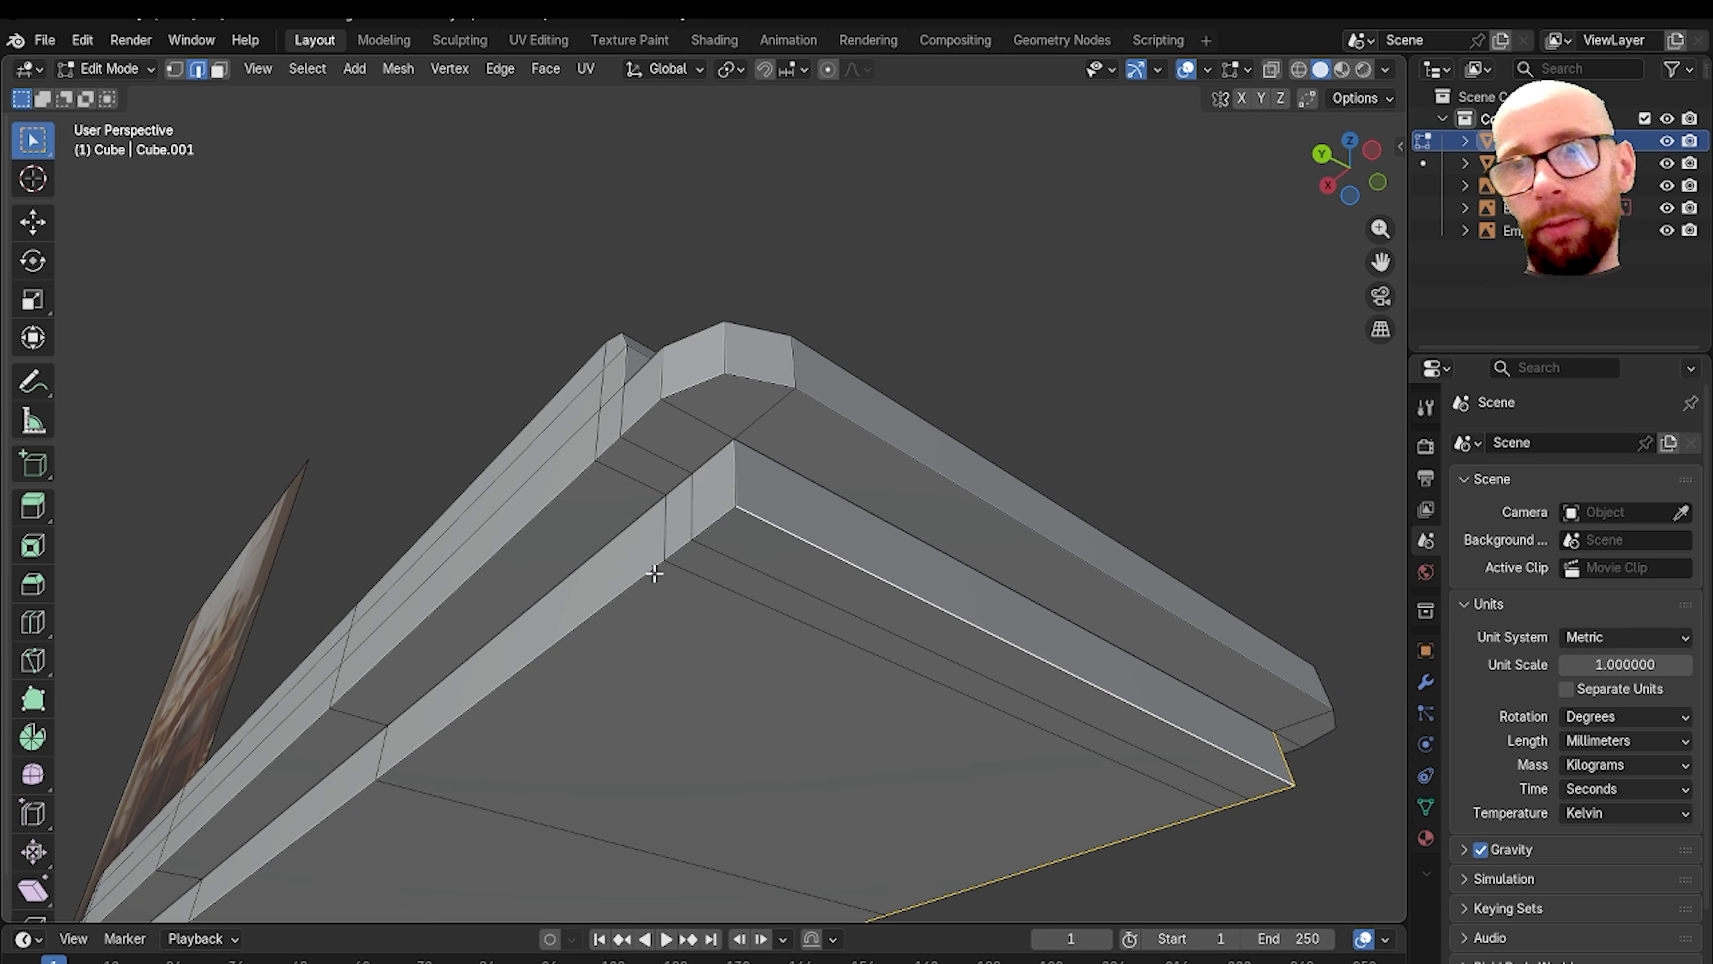
pyautogui.moveTo(703, 448); pyautogui.dragTo(695, 547, button='middle')
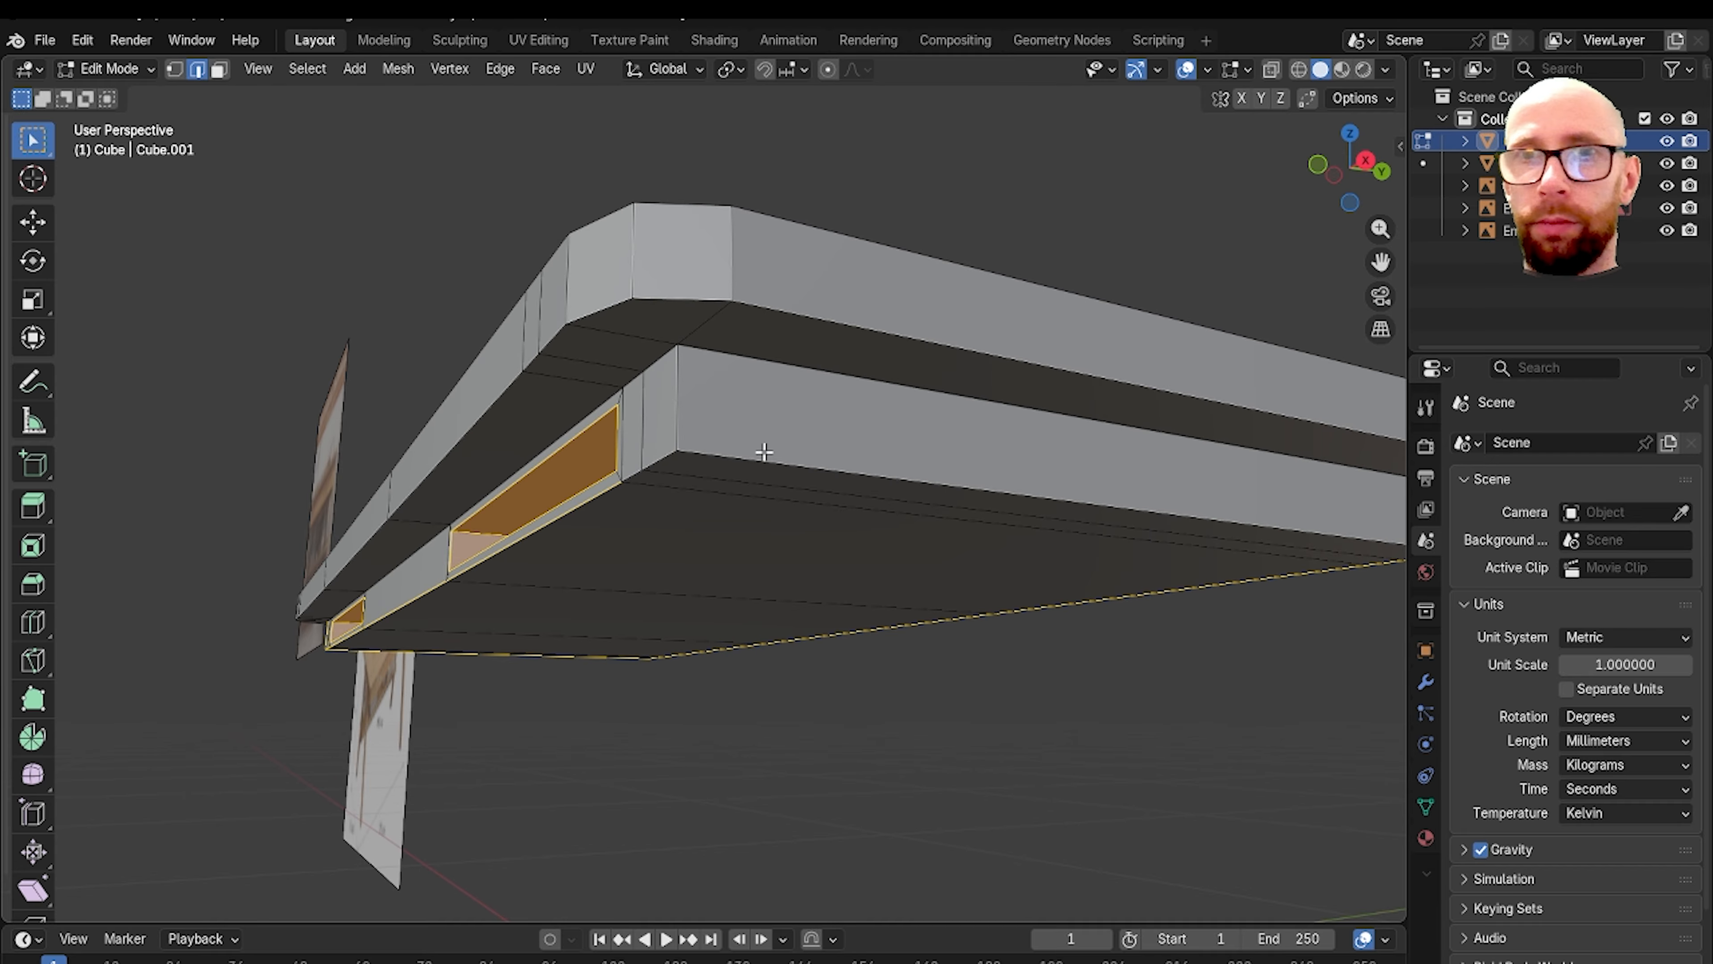
pyautogui.moveTo(764, 452); pyautogui.dragTo(679, 438, button='middle')
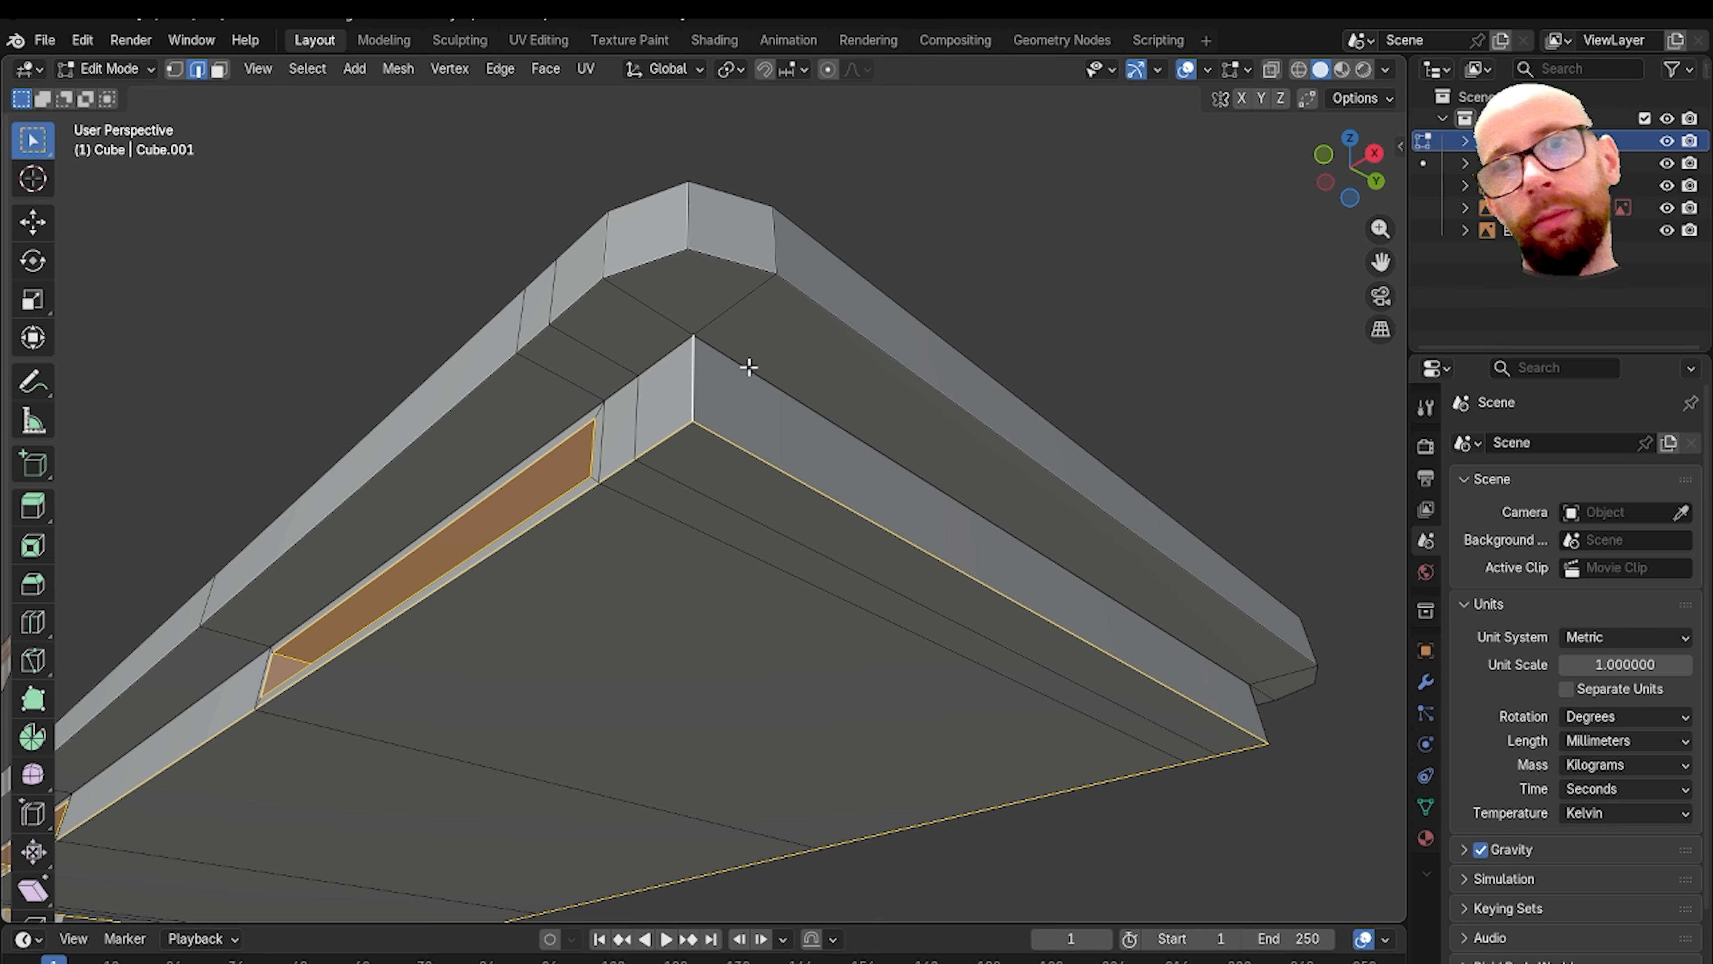
pyautogui.moveTo(673, 371); pyautogui.dragTo(812, 358, button='middle')
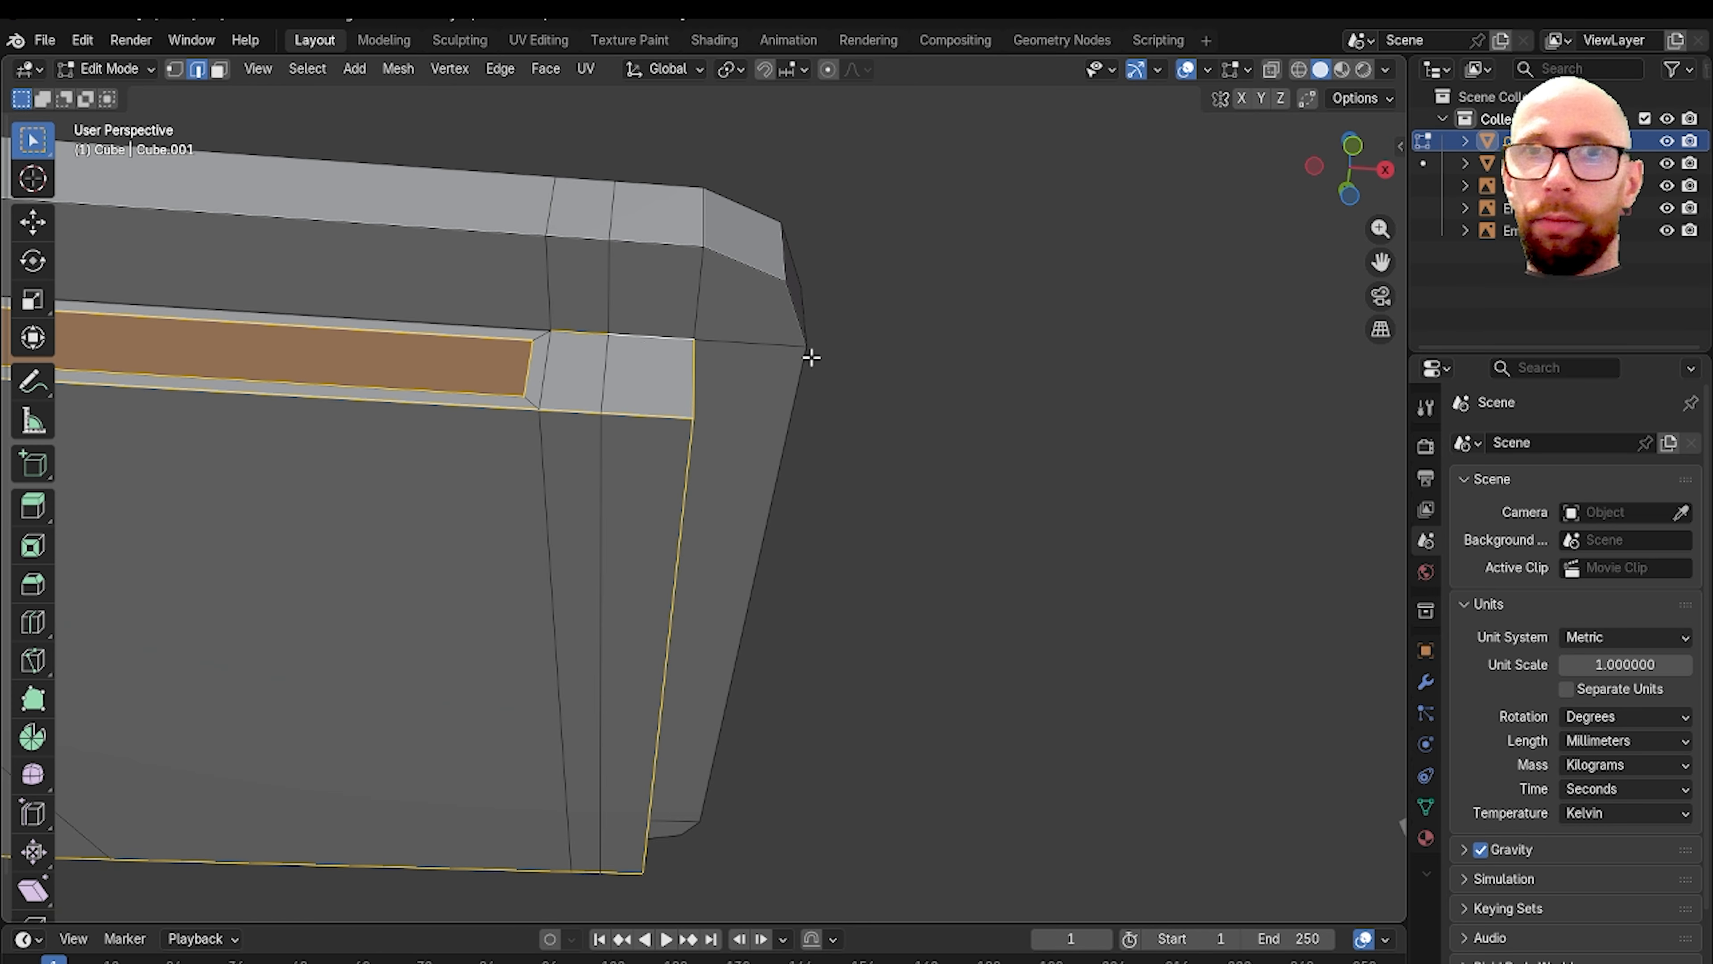
# Step: Add the apron's upper front edges, where it meets the tabletop, to the edge selection
pyautogui.keyDown('shift'); pyautogui.click(517, 330); pyautogui.keyUp('shift')
pyautogui.scroll(-3, 510, 333)
pyautogui.keyDown('shift'); pyautogui.moveTo(452, 363); pyautogui.dragTo(1229, 414, button='middle'); pyautogui.keyUp('shift')
pyautogui.scroll(2, 792, 386)
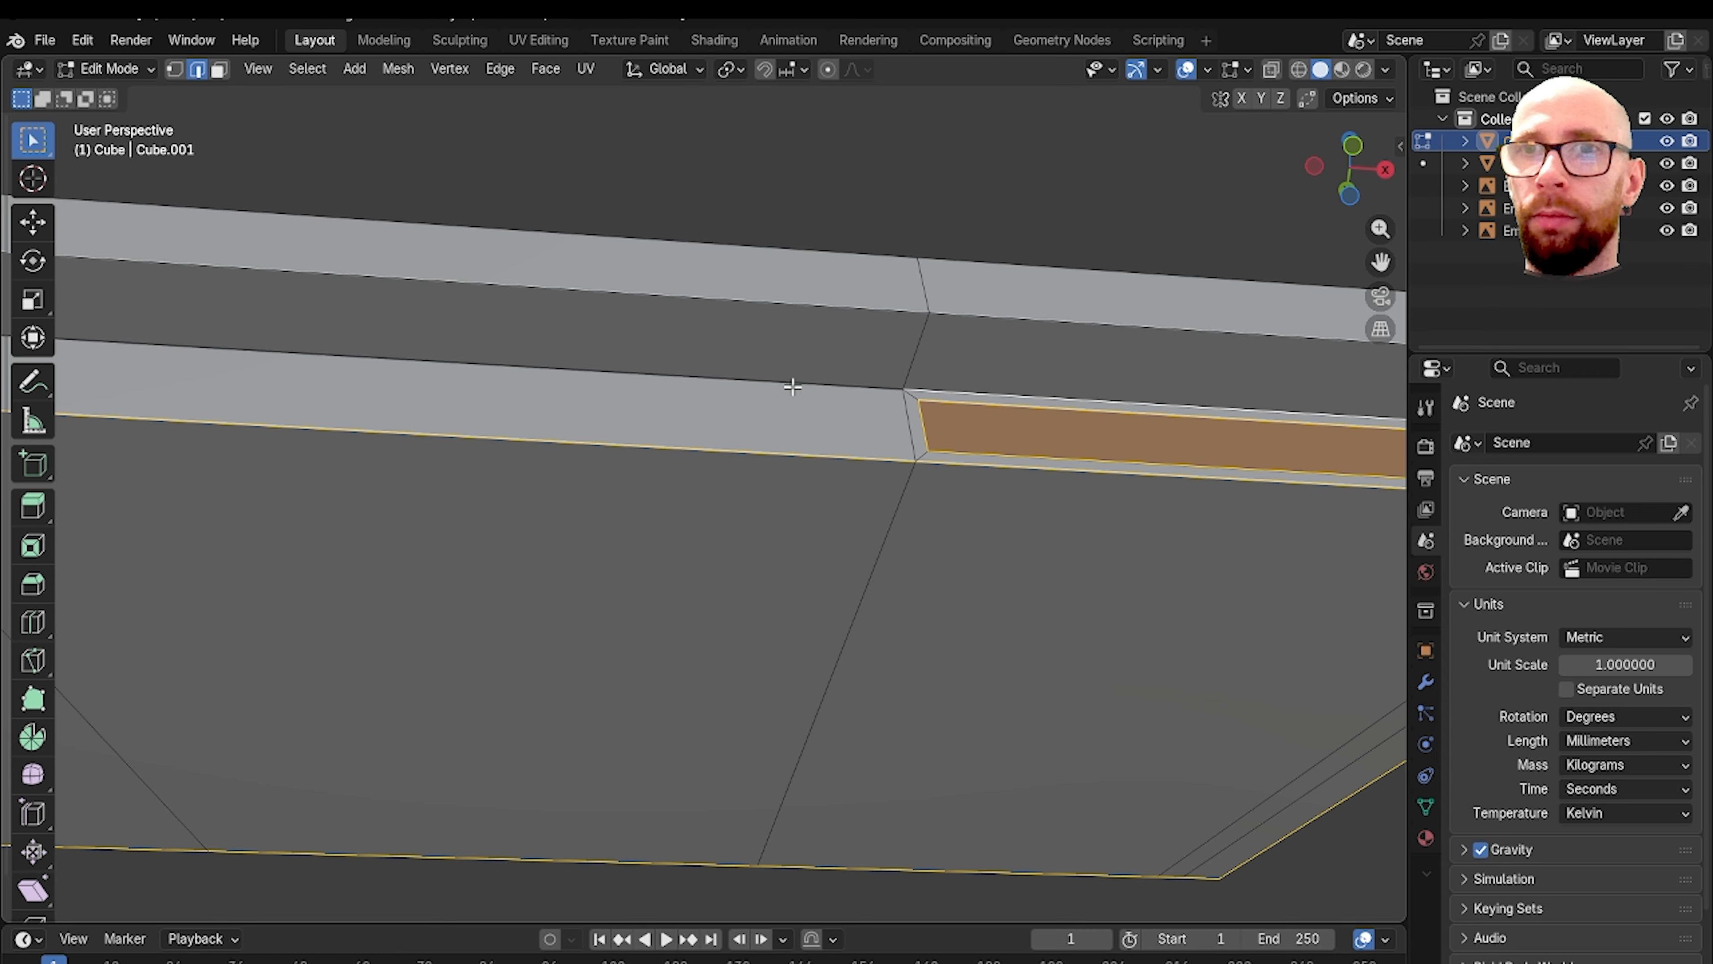
pyautogui.keyDown('shift'); pyautogui.click(792, 386); pyautogui.keyUp('shift')
pyautogui.scroll(-3, 793, 387)
pyautogui.keyDown('shift'); pyautogui.moveTo(783, 413); pyautogui.dragTo(966, 472, button='middle'); pyautogui.keyUp('shift')
pyautogui.keyDown('shift'); pyautogui.click(773, 433); pyautogui.keyUp('shift')
# Step: Add the tabletop's lower and upper outline edges along the front, sides and corners to the selection
pyautogui.moveTo(645, 421); pyautogui.dragTo(757, 471, button='middle')
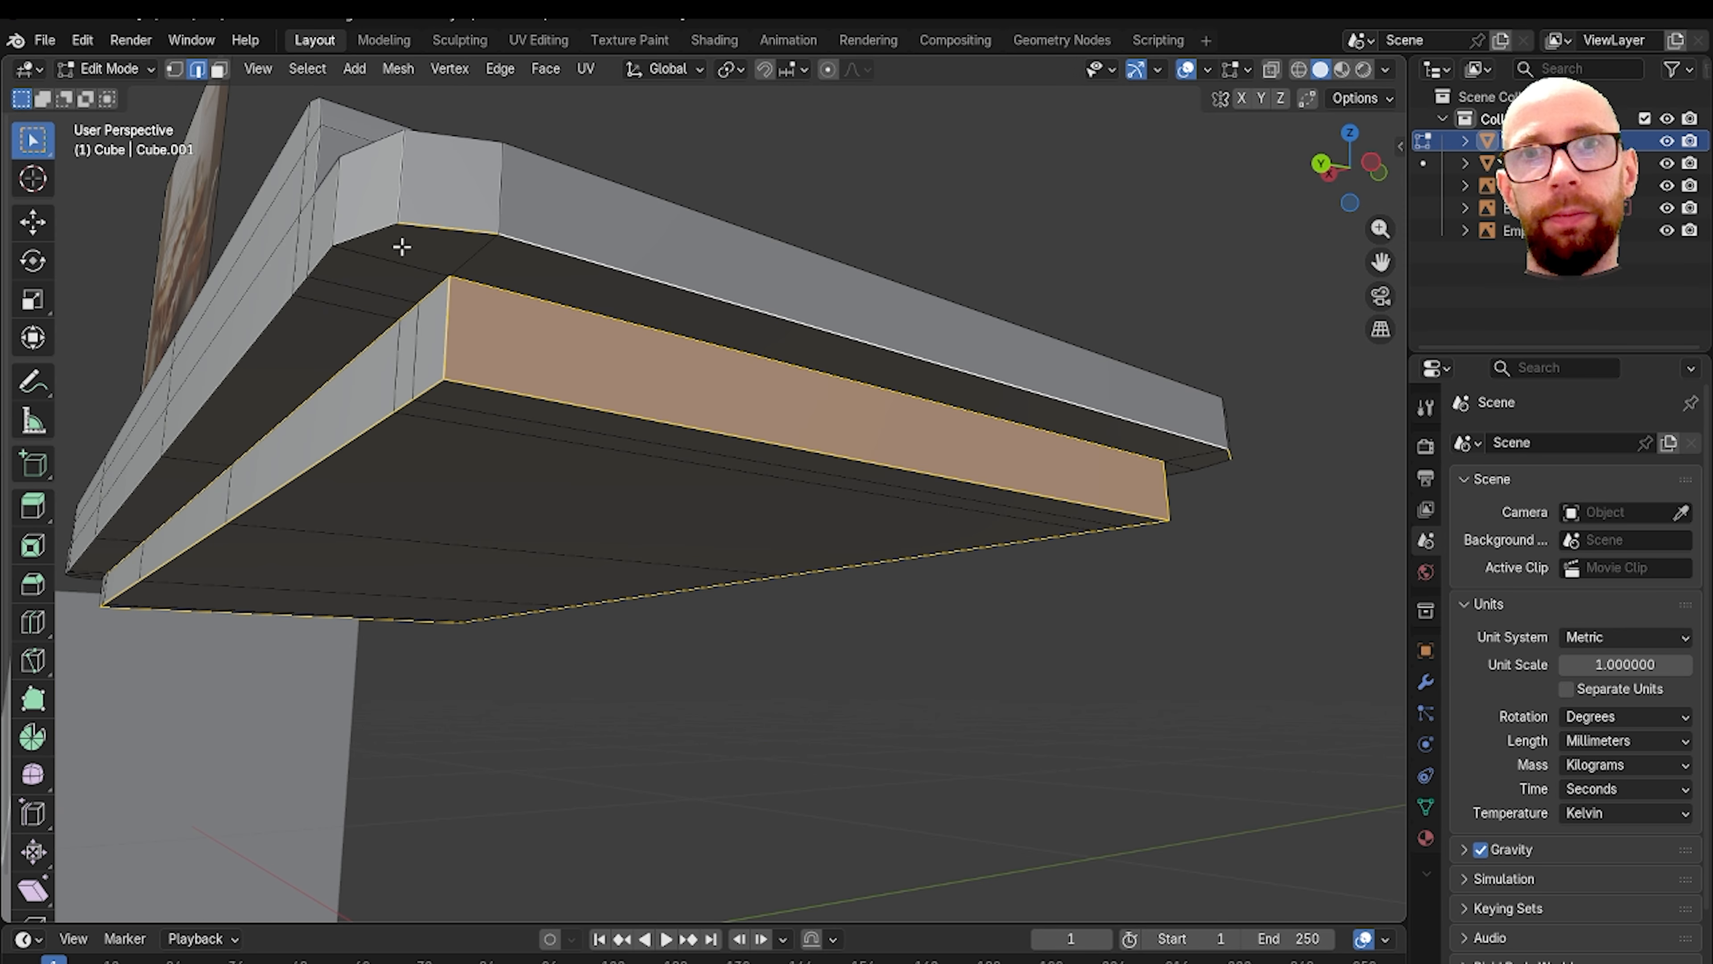
pyautogui.moveTo(510, 257); pyautogui.dragTo(388, 328, button='middle')
pyautogui.moveTo(876, 311); pyautogui.dragTo(564, 319, button='middle')
pyautogui.scroll(-3, 564, 319)
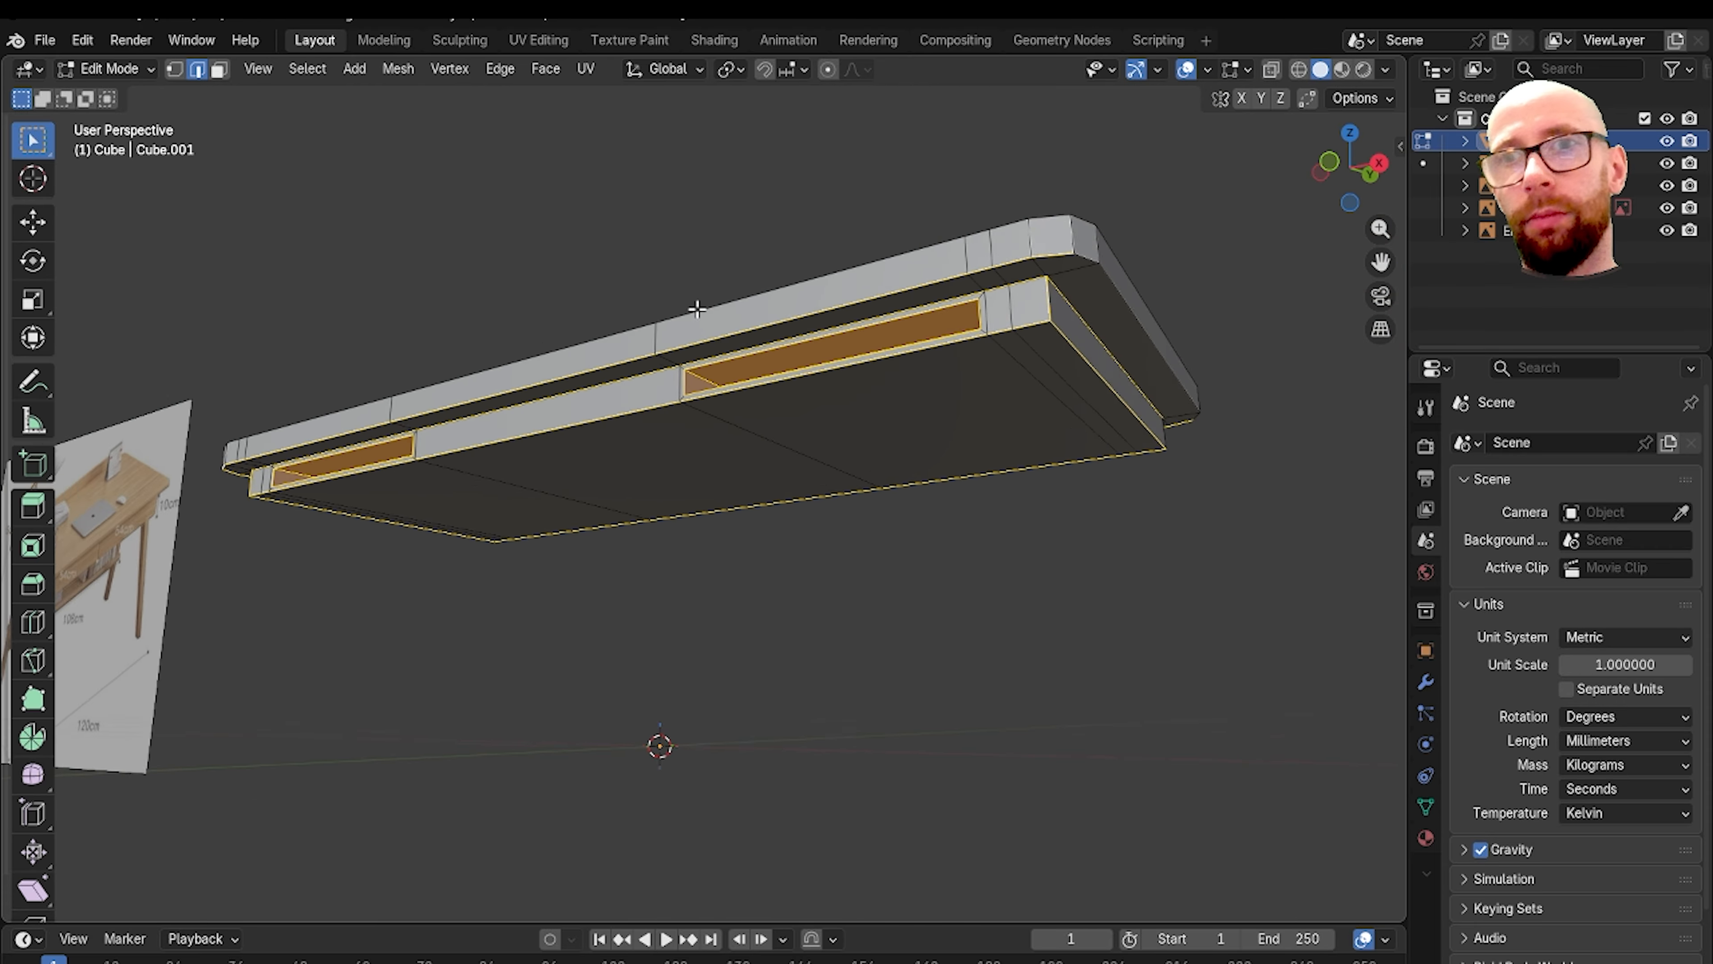
pyautogui.keyDown('shift'); pyautogui.moveTo(696, 302); pyautogui.dragTo(602, 418, button='middle'); pyautogui.keyUp('shift')
pyautogui.scroll(5, 602, 419)
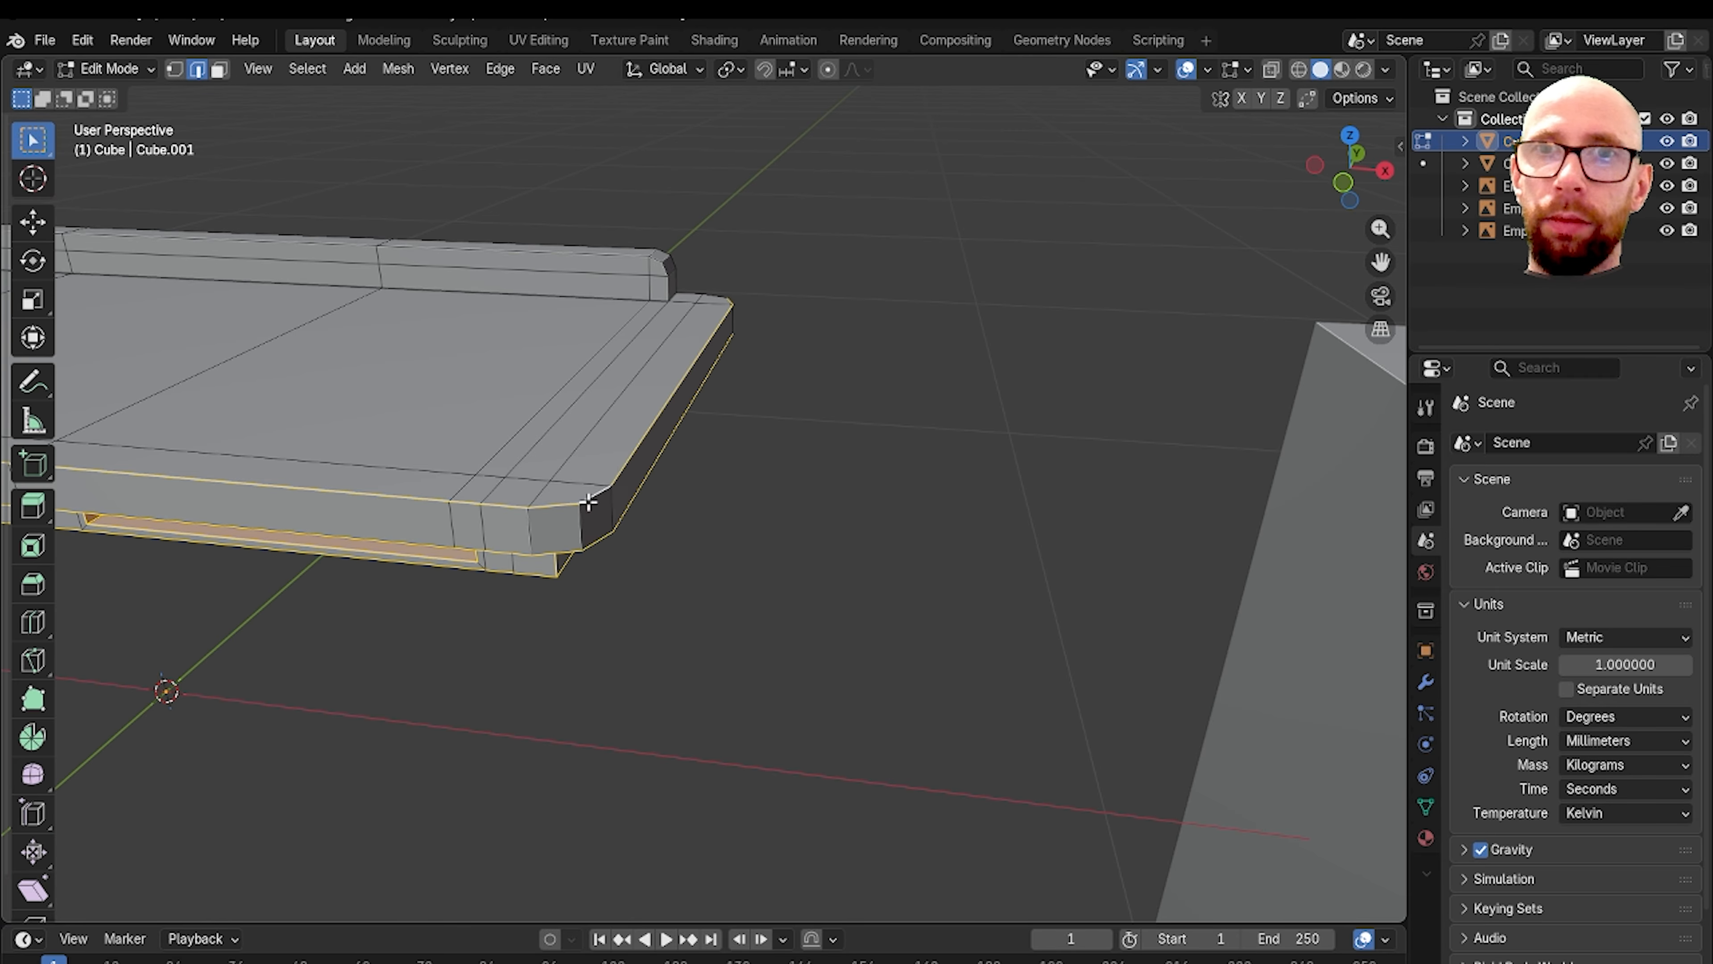
pyautogui.scroll(-4, 538, 320)
pyautogui.keyDown('shift'); pyautogui.moveTo(364, 378); pyautogui.dragTo(738, 467, button='middle'); pyautogui.keyUp('shift')
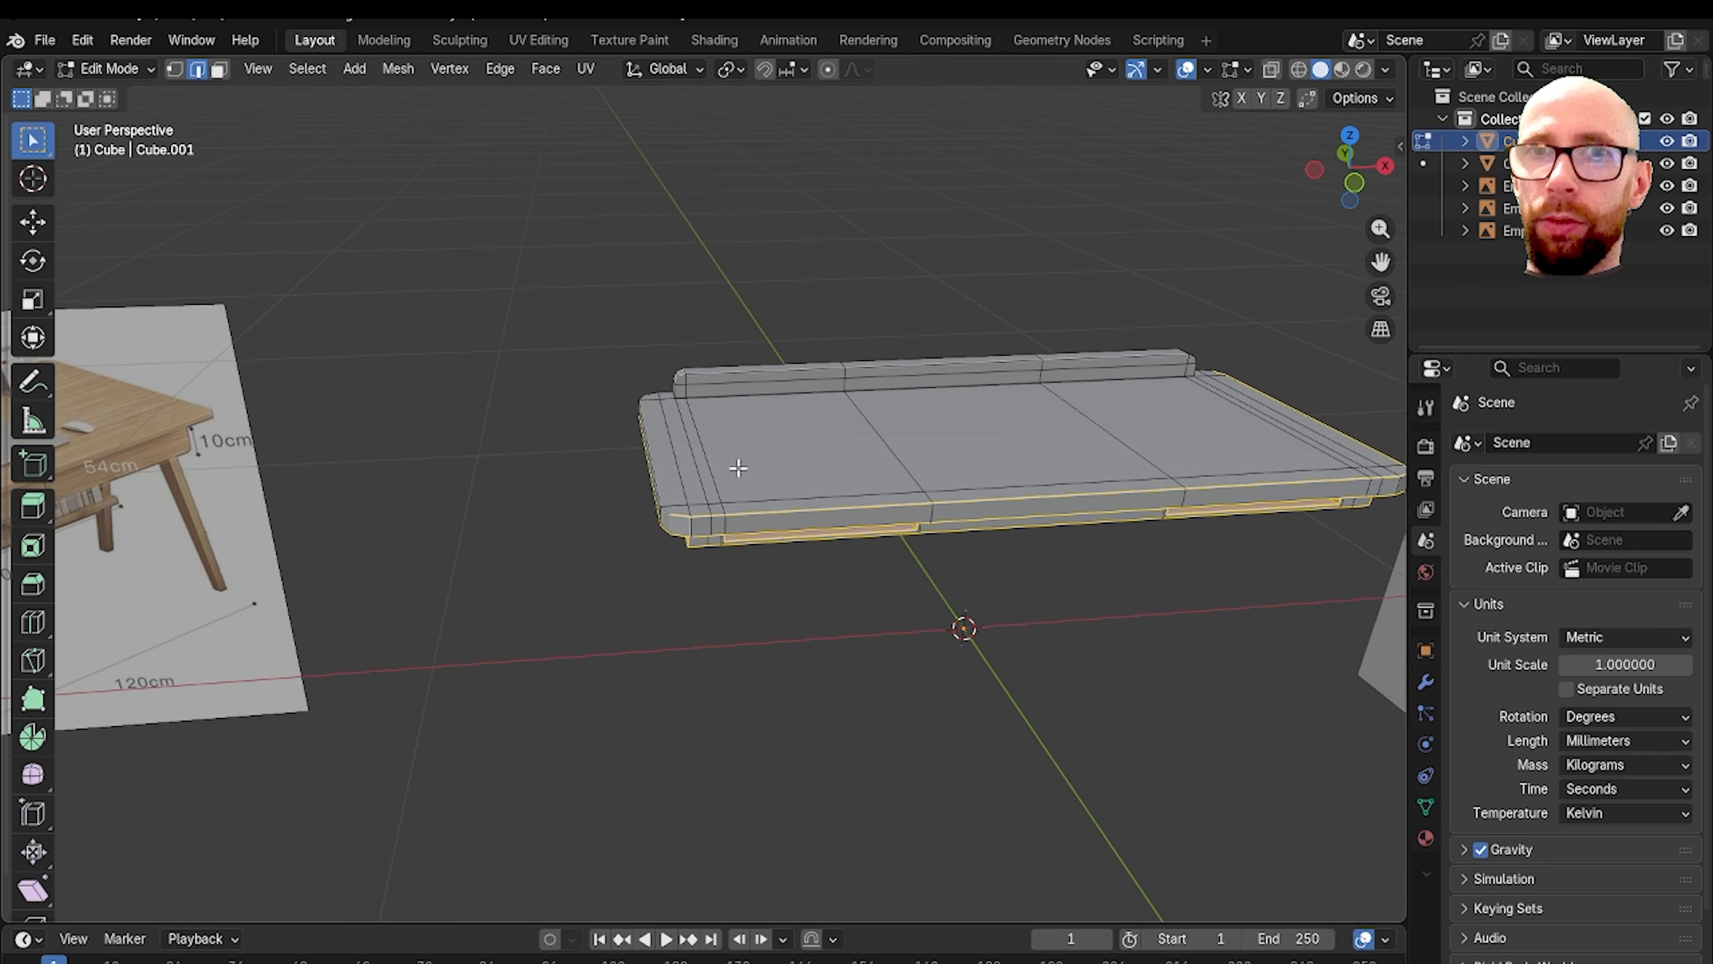
pyautogui.scroll(4, 621, 494)
pyautogui.moveTo(621, 494); pyautogui.dragTo(863, 380, button='middle')
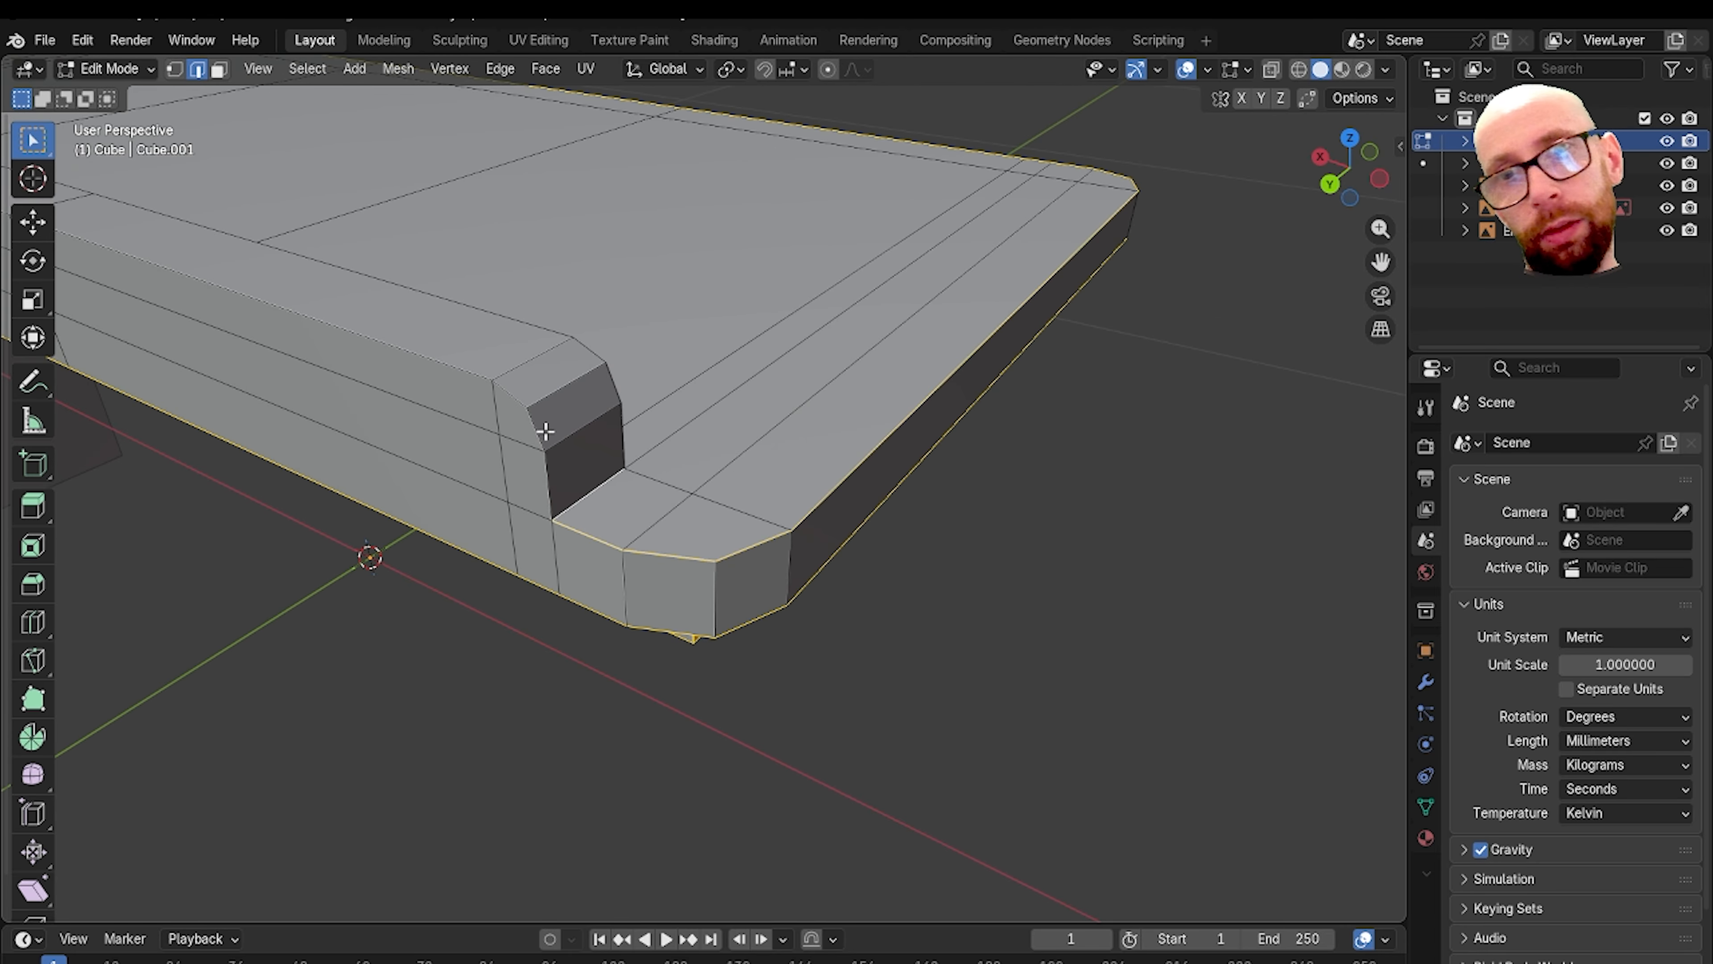
# Step: Add the raised rear ledge's top, end and base edges to the selection
pyautogui.moveTo(532, 322); pyautogui.dragTo(462, 371, button='middle')
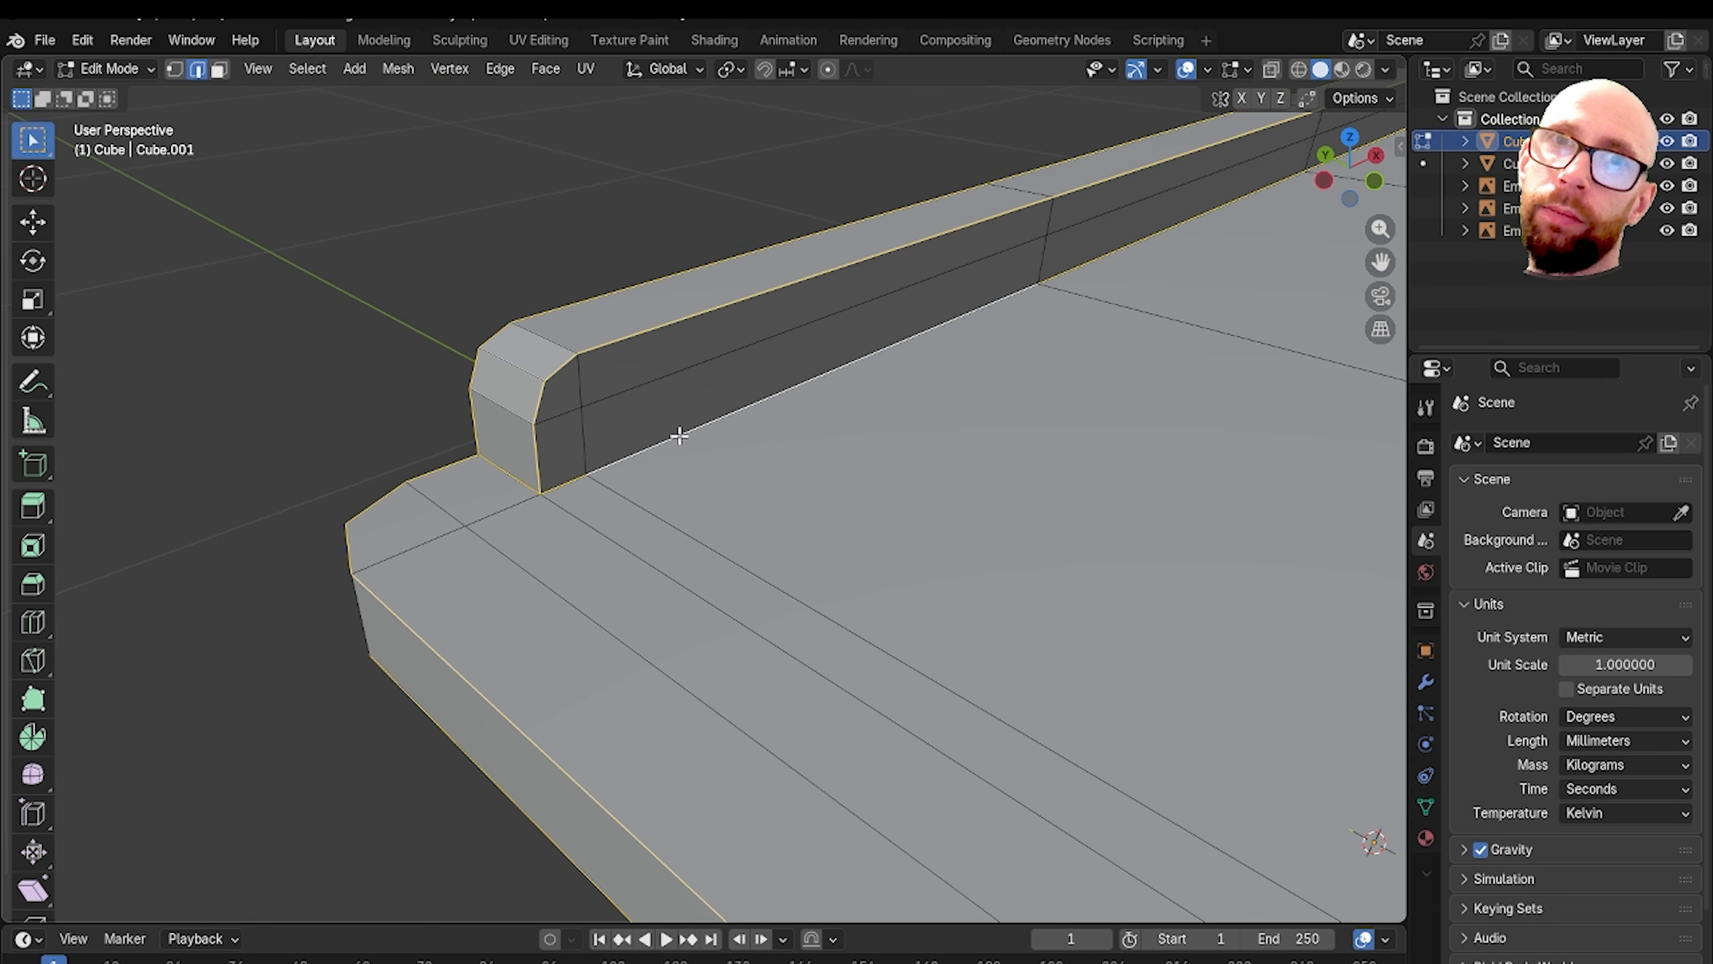
pyautogui.scroll(-8, 679, 435)
pyautogui.moveTo(804, 401); pyautogui.dragTo(559, 408, button='middle')
pyautogui.scroll(4, 641, 399)
pyautogui.keyDown('shift'); pyautogui.moveTo(560, 408); pyautogui.dragTo(447, 440, button='middle'); pyautogui.keyUp('shift')
pyautogui.scroll(3, 447, 439)
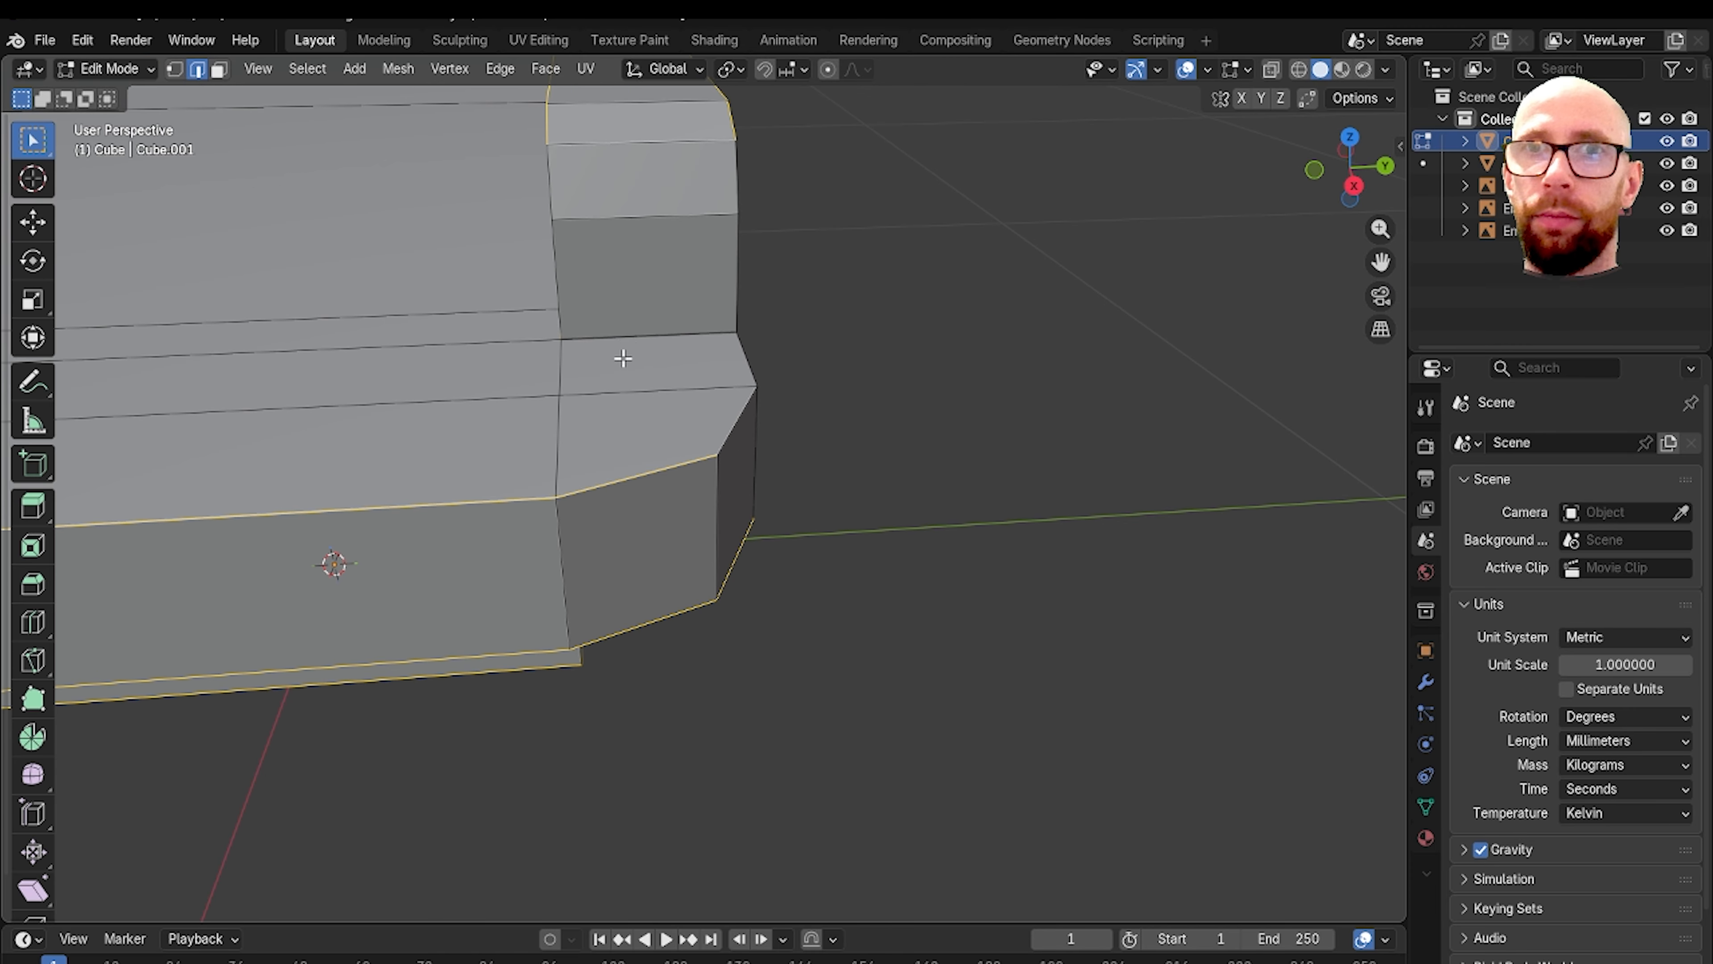
pyautogui.moveTo(623, 359); pyautogui.dragTo(497, 552, button='middle')
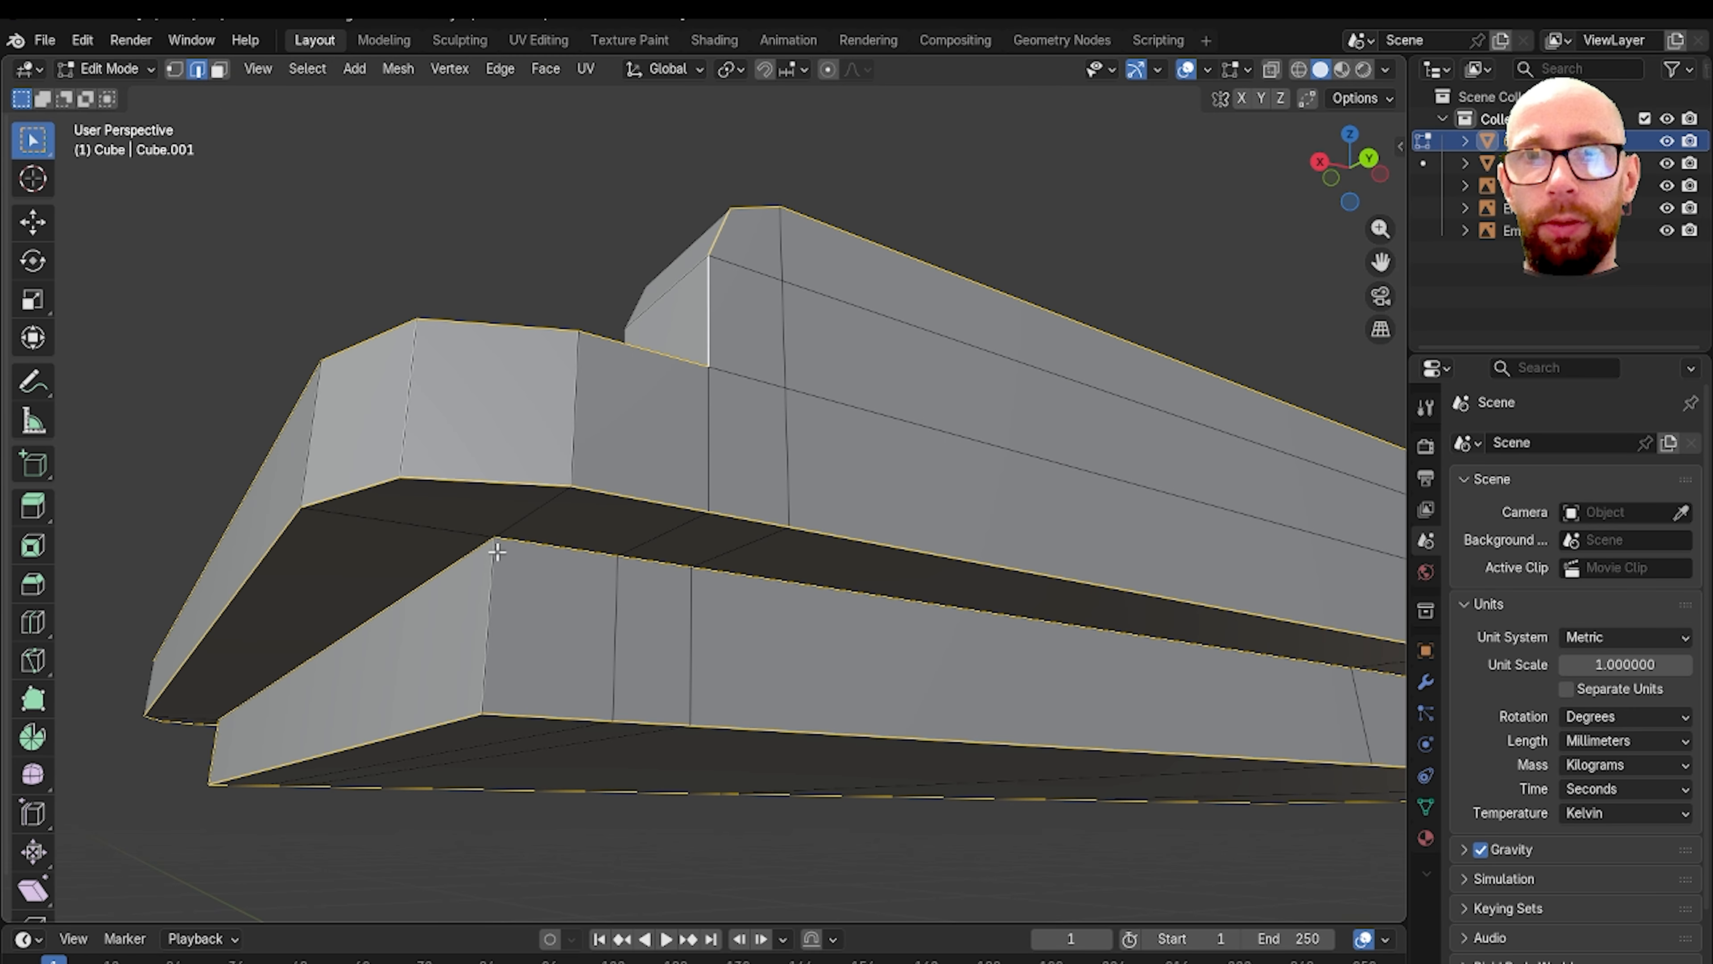
# Step: Bevel the selected outline edges of the tabletop, ledge, apron and recesses with a width of 2 mm
pyautogui.scroll(-7, 541, 585)
pyautogui.moveTo(1006, 570)
pyautogui.mouseDown(button='middle')
pyautogui.moveTo(924, 618)
pyautogui.moveTo(781, 634)
pyautogui.moveTo(775, 608)
pyautogui.moveTo(605, 536)
pyautogui.moveTo(624, 562)
pyautogui.moveTo(559, 474)
pyautogui.moveTo(572, 433)
pyautogui.moveTo(619, 421)
pyautogui.moveTo(649, 508)
pyautogui.moveTo(792, 531)
pyautogui.moveTo(656, 500)
pyautogui.moveTo(849, 435)
pyautogui.moveTo(711, 494)
pyautogui.moveTo(657, 474)
pyautogui.moveTo(803, 548)
pyautogui.moveTo(975, 571)
pyautogui.moveTo(680, 546)
pyautogui.moveTo(565, 478)
pyautogui.moveTo(563, 440)
pyautogui.moveTo(933, 516)
pyautogui.moveTo(753, 554)
pyautogui.moveTo(646, 473)
pyautogui.mouseUp(button='middle')
pyautogui.scroll(4, 636, 551)
pyautogui.hotkey('shift', 'z')
pyautogui.hotkey('shift', 'z')
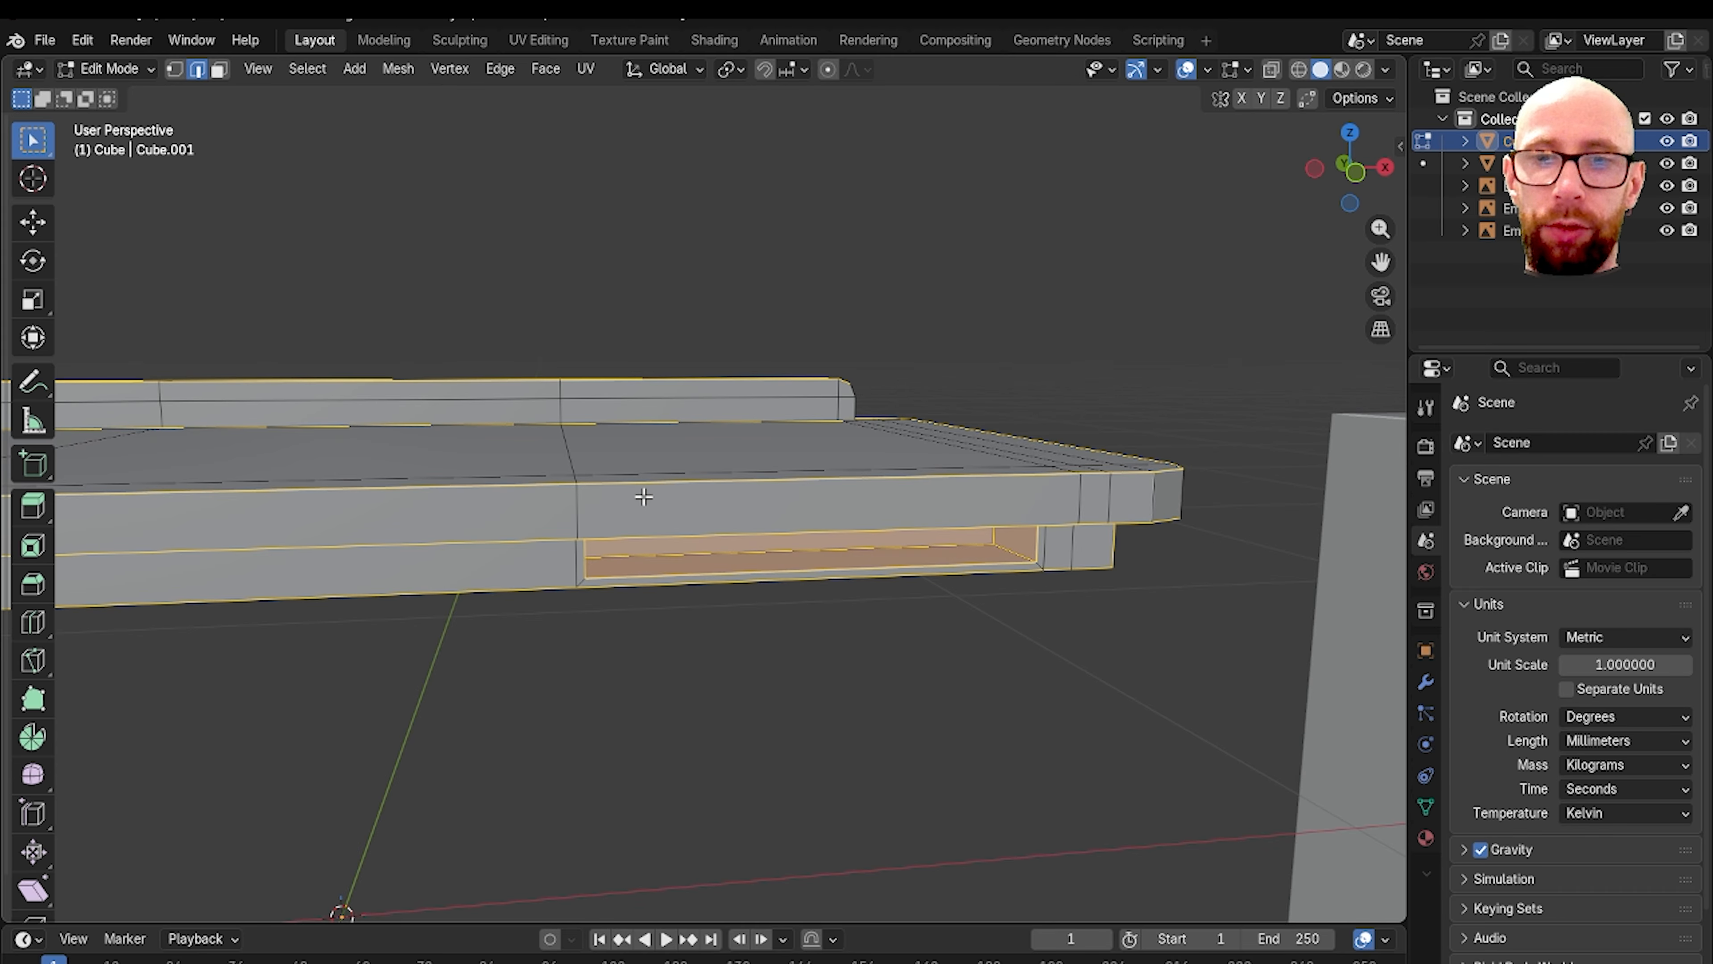
pyautogui.hotkey('ctrl', 'b')
pyautogui.click(638, 499)
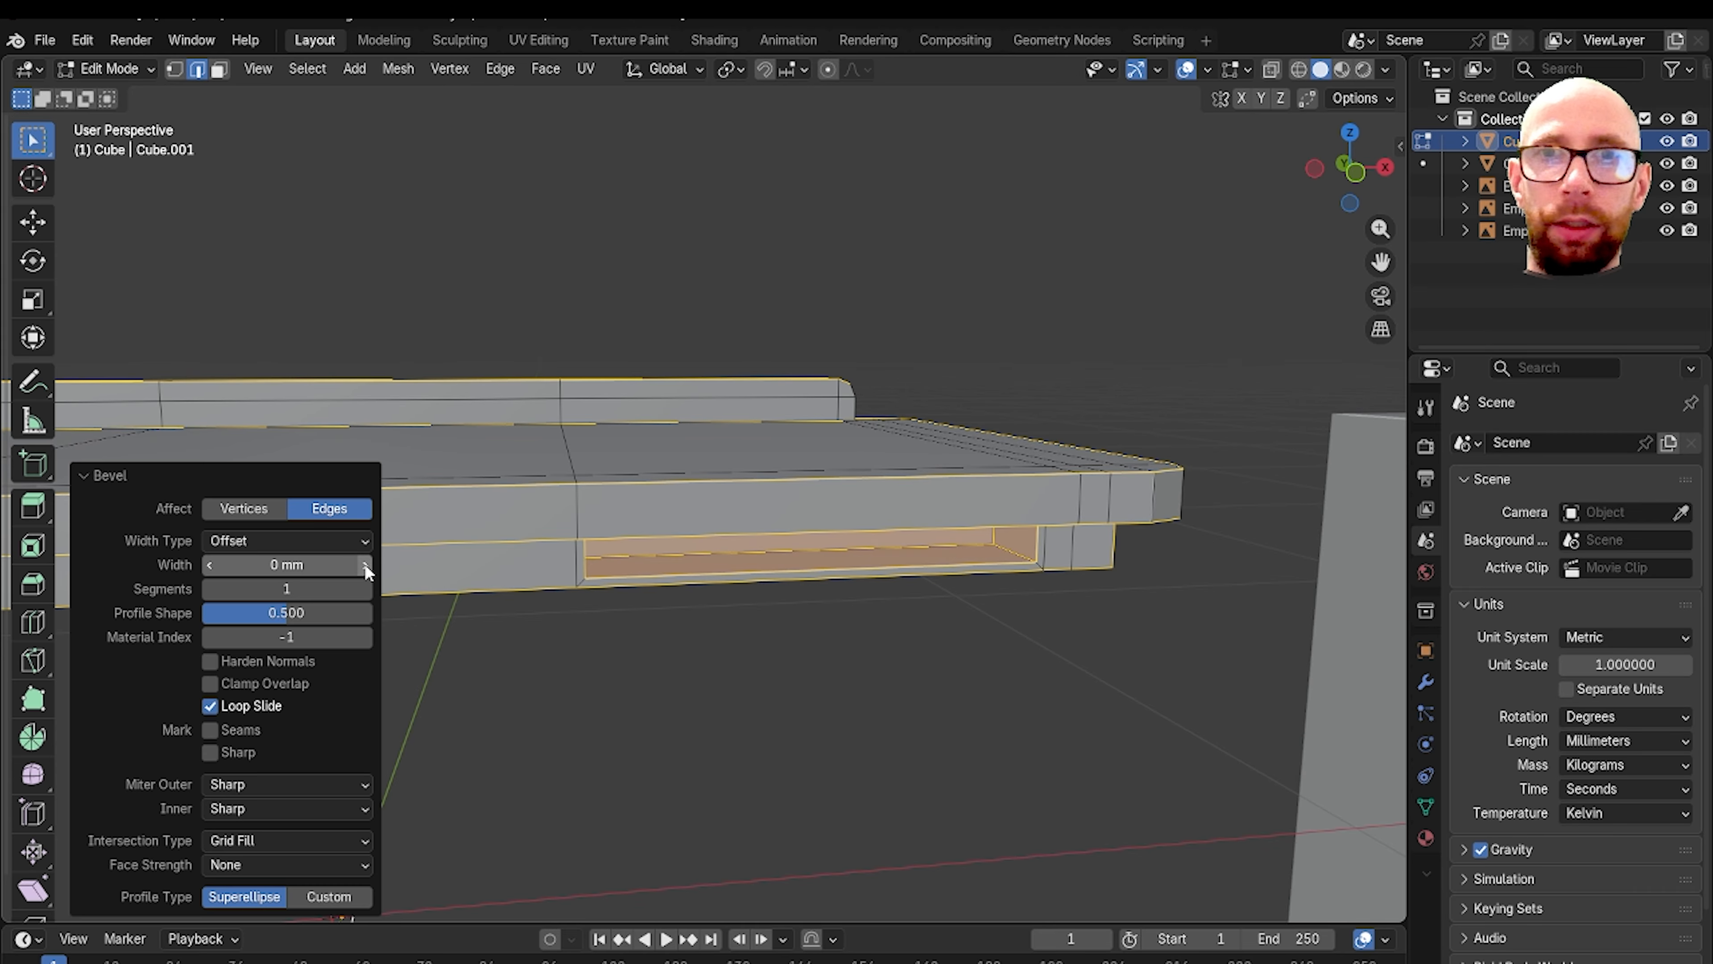
pyautogui.click(364, 564)
pyautogui.moveTo(438, 552); pyautogui.dragTo(430, 596, button='middle')
pyautogui.scroll(2, 775, 589)
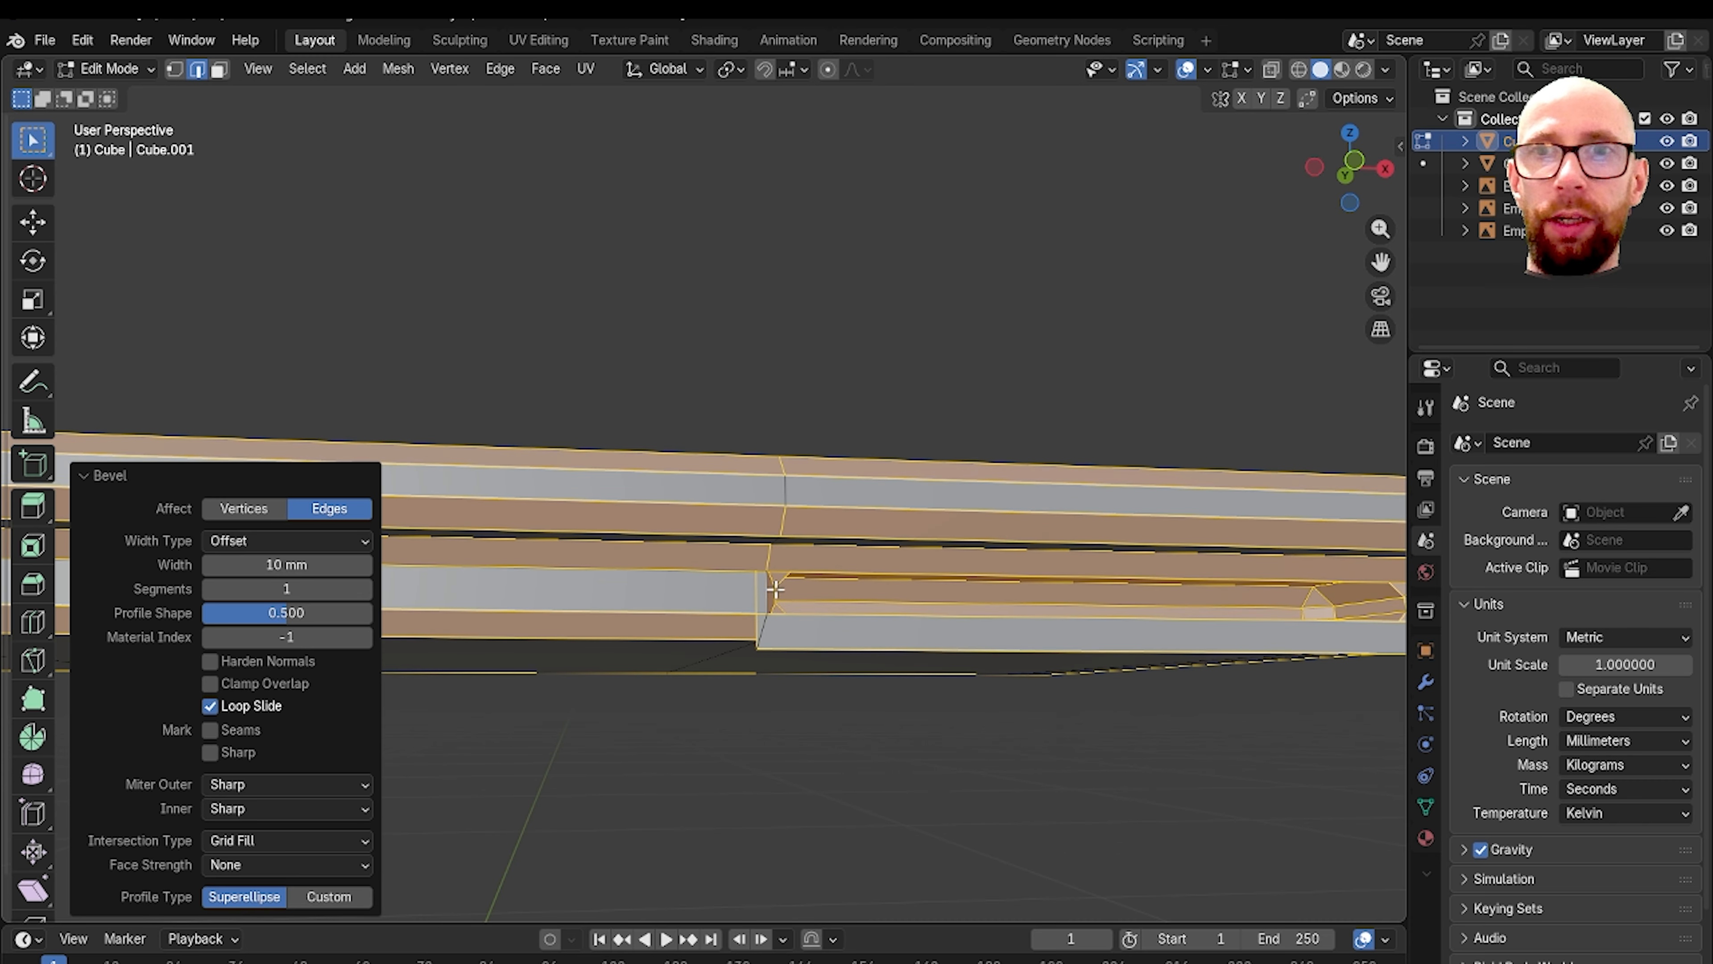
pyautogui.click(323, 564)
pyautogui.write('2')
pyautogui.press('Return')
pyautogui.moveTo(602, 619)
pyautogui.mouseDown(button='middle')
pyautogui.moveTo(699, 588)
pyautogui.moveTo(671, 601)
pyautogui.moveTo(593, 540)
pyautogui.moveTo(591, 601)
pyautogui.mouseUp(button='middle')
# Step: Set the bevel to 2 segments with an Arc outer miter
pyautogui.click(369, 593)
pyautogui.scroll(3, 692, 566)
pyautogui.keyDown('shift'); pyautogui.moveTo(826, 588); pyautogui.dragTo(675, 550, button='middle'); pyautogui.keyUp('shift')
pyautogui.scroll(2, 757, 559)
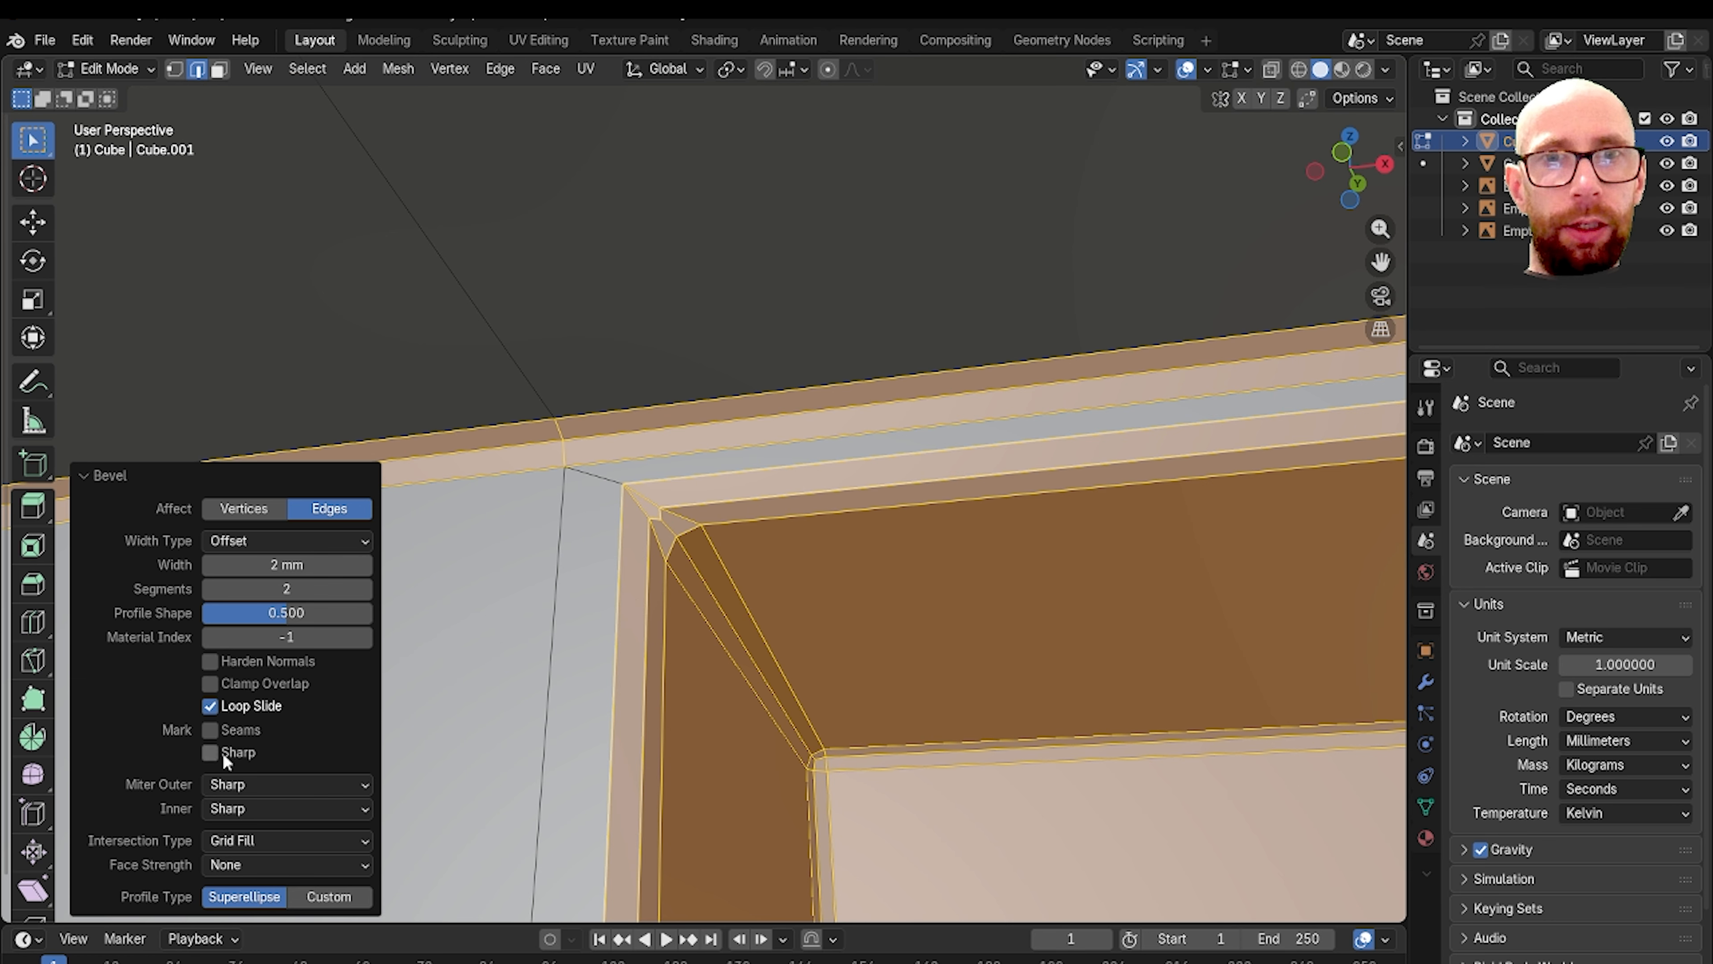
pyautogui.click(287, 858)
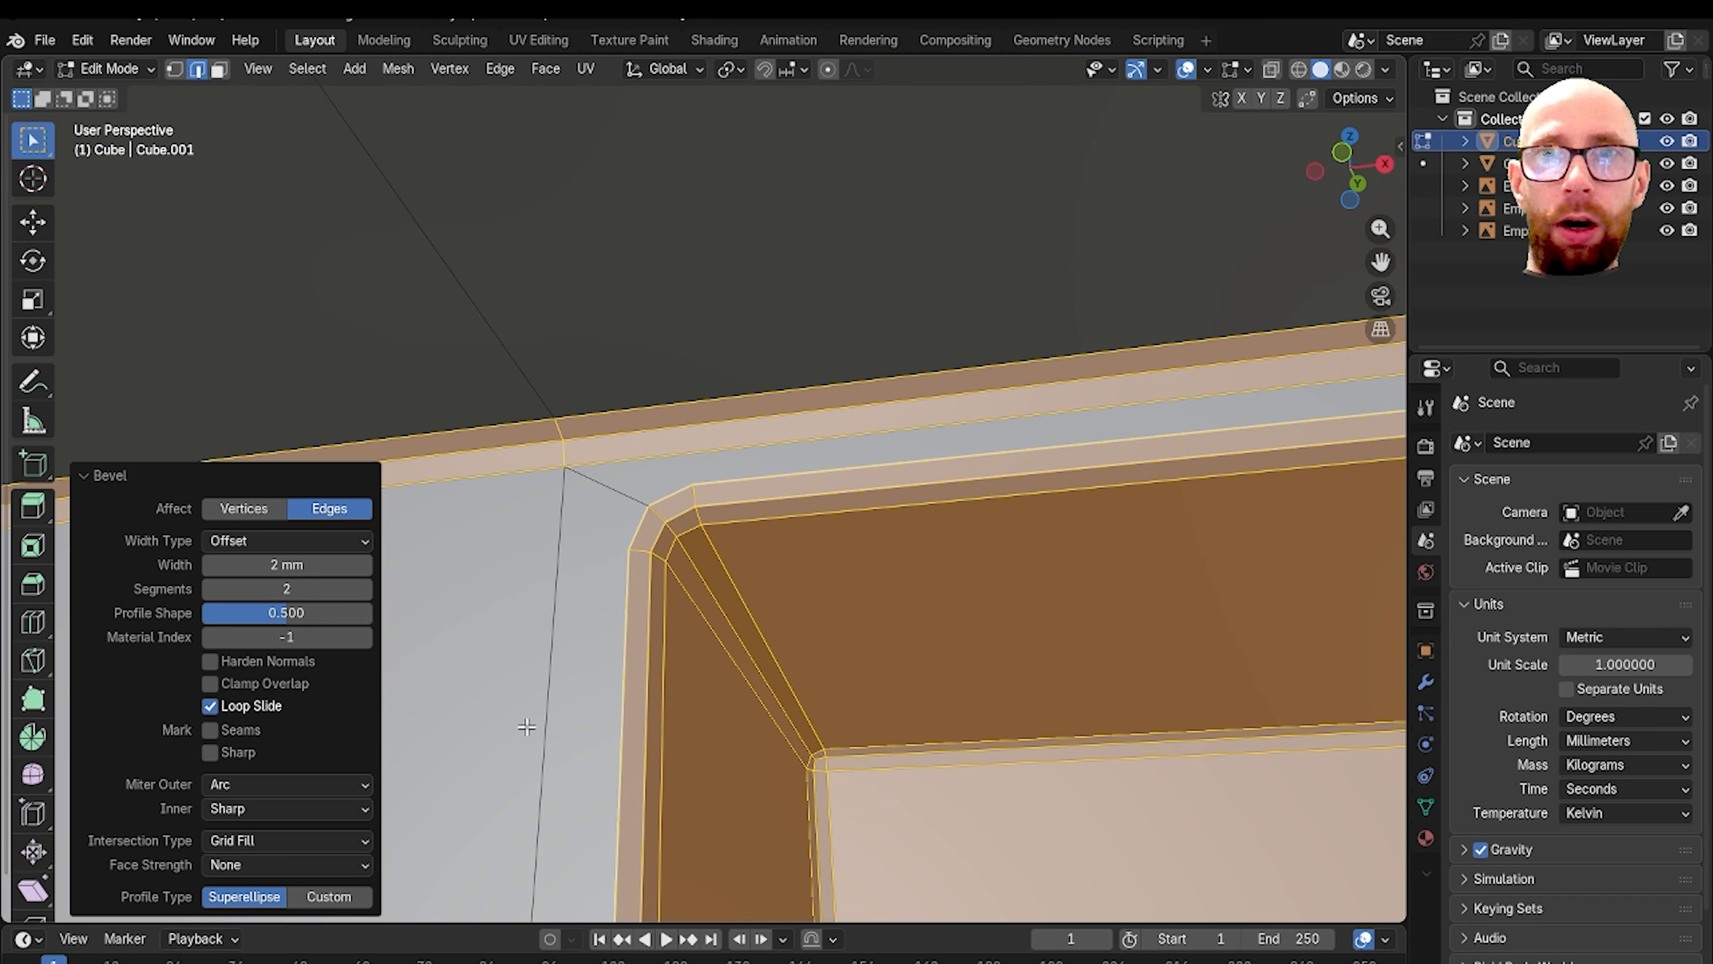
pyautogui.scroll(3, 699, 544)
pyautogui.moveTo(699, 543); pyautogui.dragTo(529, 603, button='middle')
# Step: Undo the bevel and reapply it to the same edges with a 2 mm width
pyautogui.hotkey('ctrl', 'z')
pyautogui.hotkey('ctrl', 'b')
pyautogui.click(530, 604)
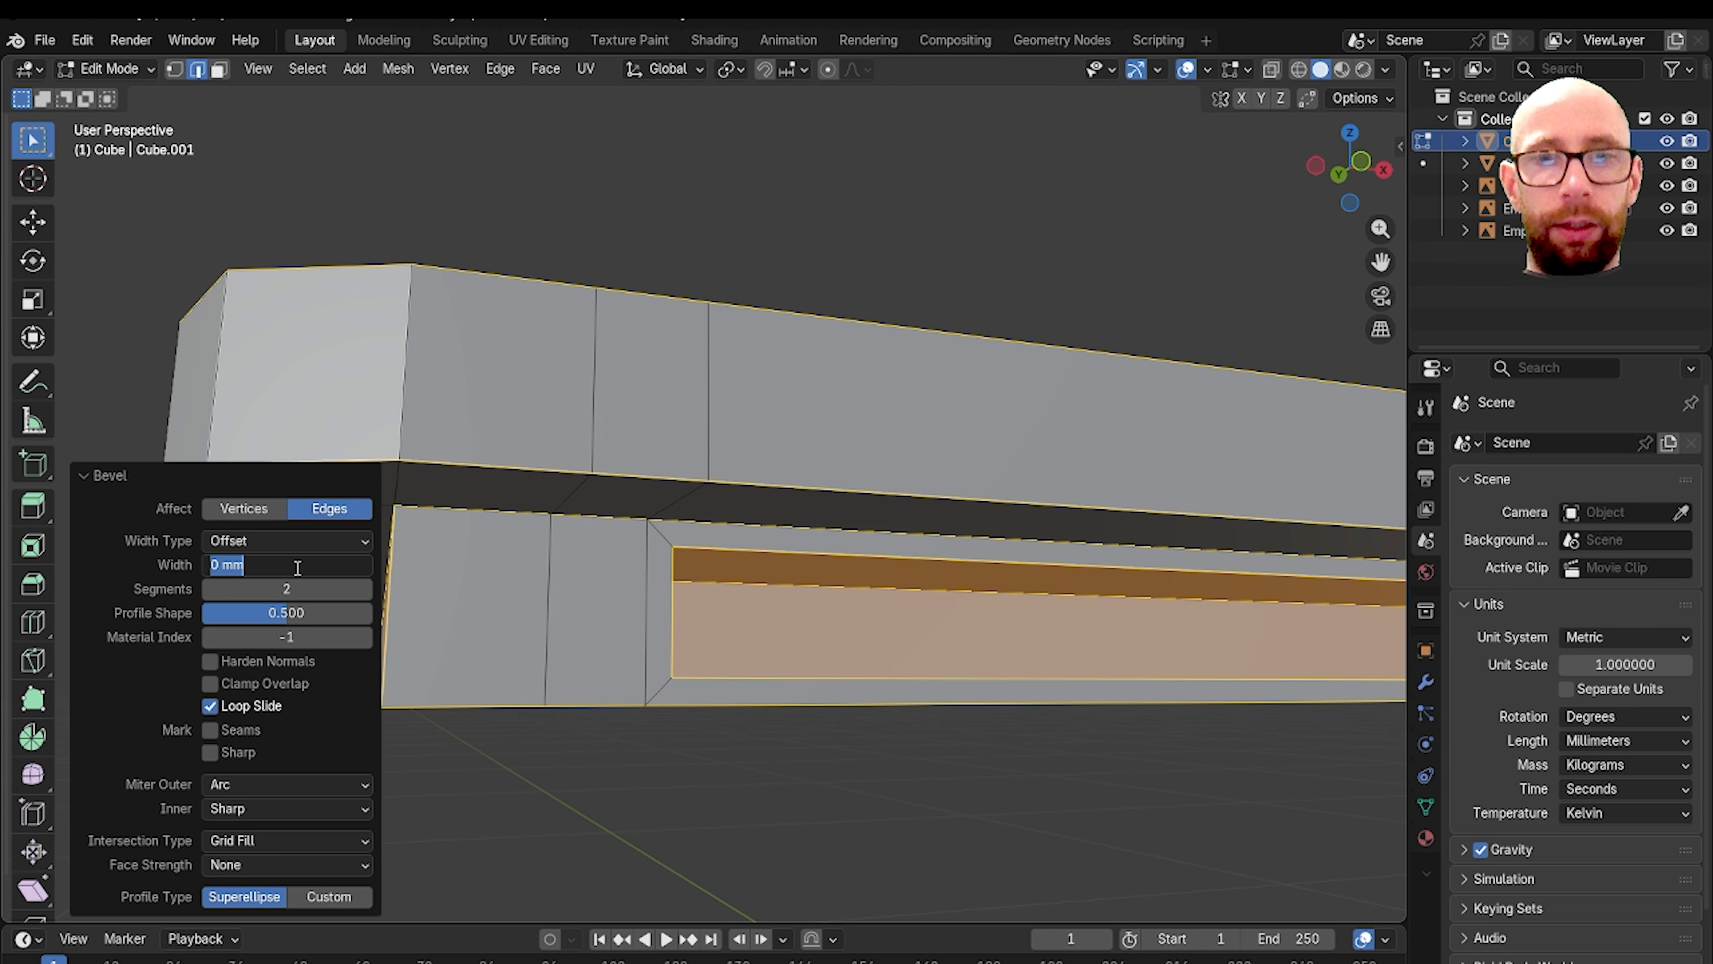
pyautogui.press('Return')
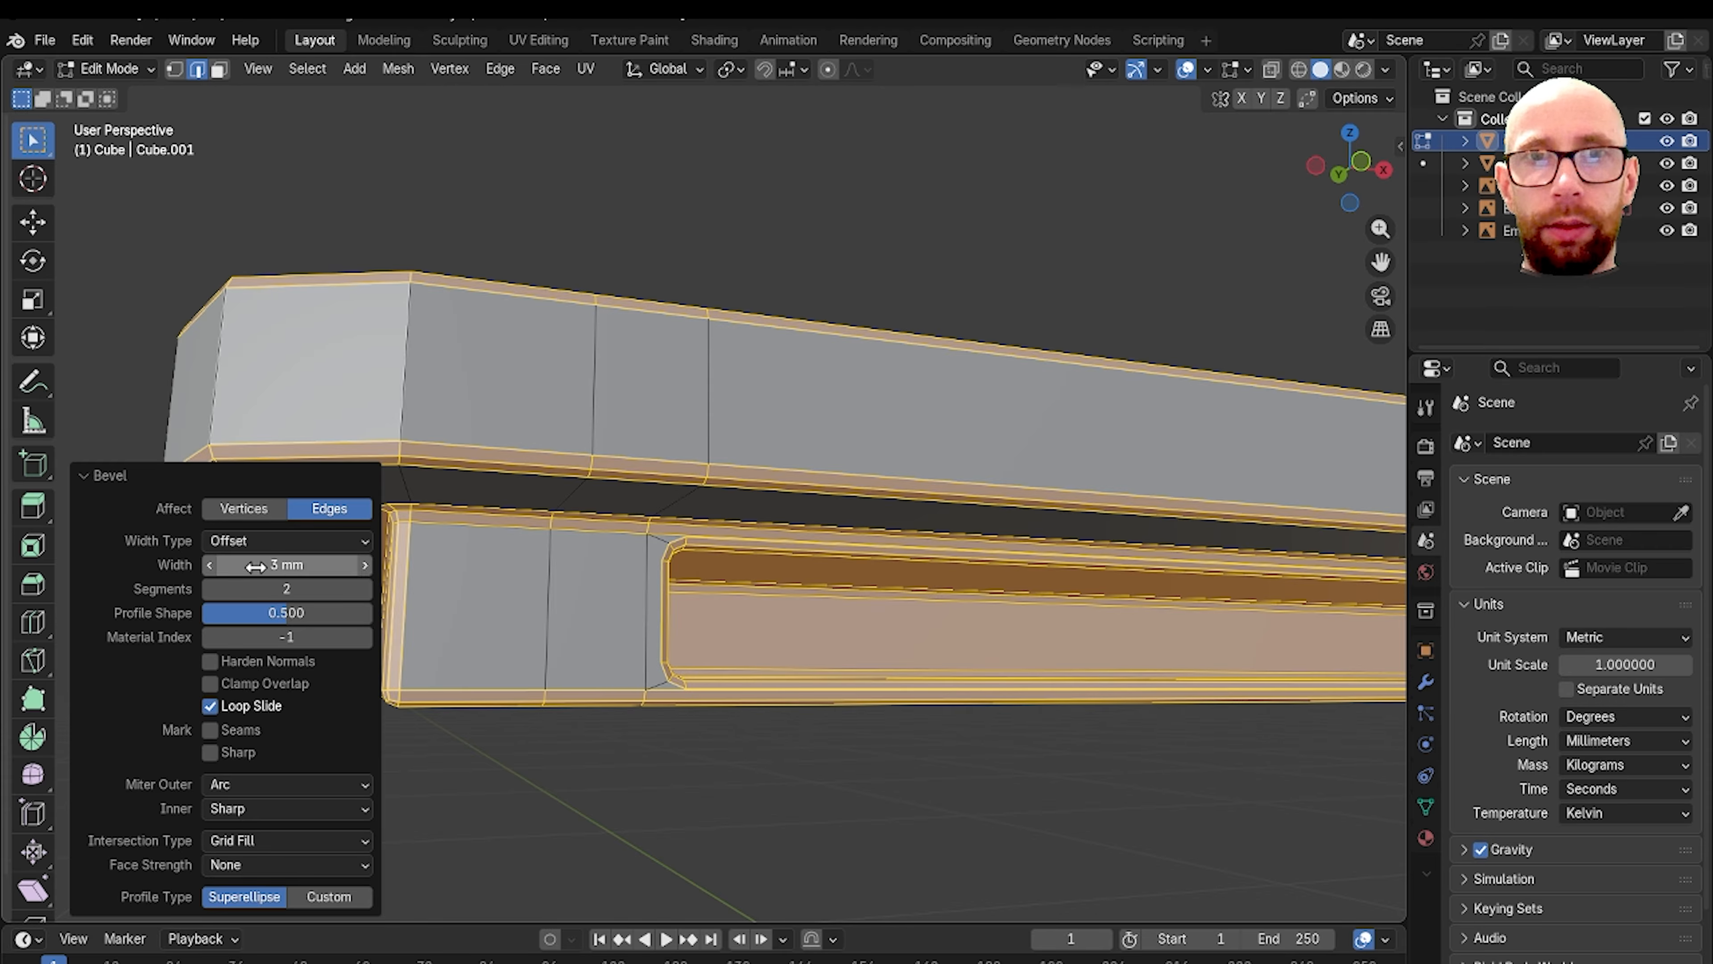
pyautogui.write('2')
pyautogui.press('Return')
pyautogui.moveTo(658, 616); pyautogui.dragTo(634, 594, button='middle')
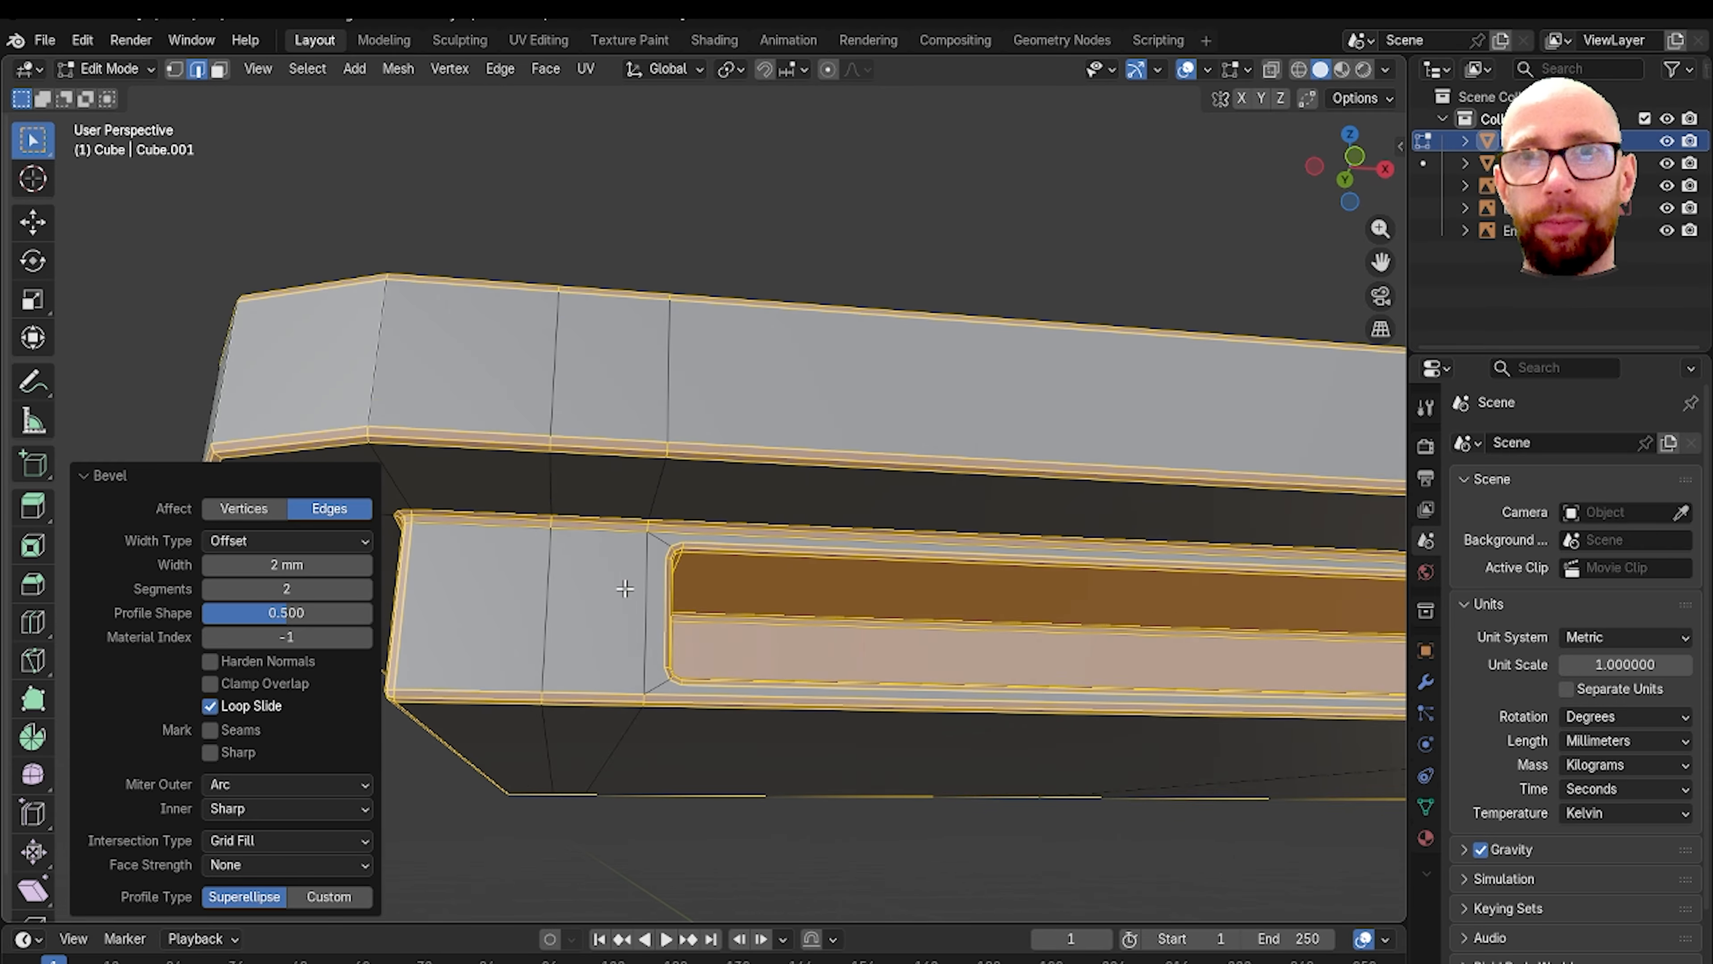
pyautogui.scroll(7, 631, 607)
pyautogui.scroll(-8, 611, 619)
pyautogui.moveTo(674, 709); pyautogui.dragTo(556, 565, button='middle')
# Step: Clear the selection and, in vertex mode, add a loop cut around the apron's left end, connected to the left recess's upper outer corner
pyautogui.hotkey('alt', 'a')
pyautogui.press('Tab')
pyautogui.press('Tab')
pyautogui.scroll(3, 631, 634)
pyautogui.scroll(4, 612, 585)
pyautogui.scroll(2, 569, 587)
pyautogui.press('1')
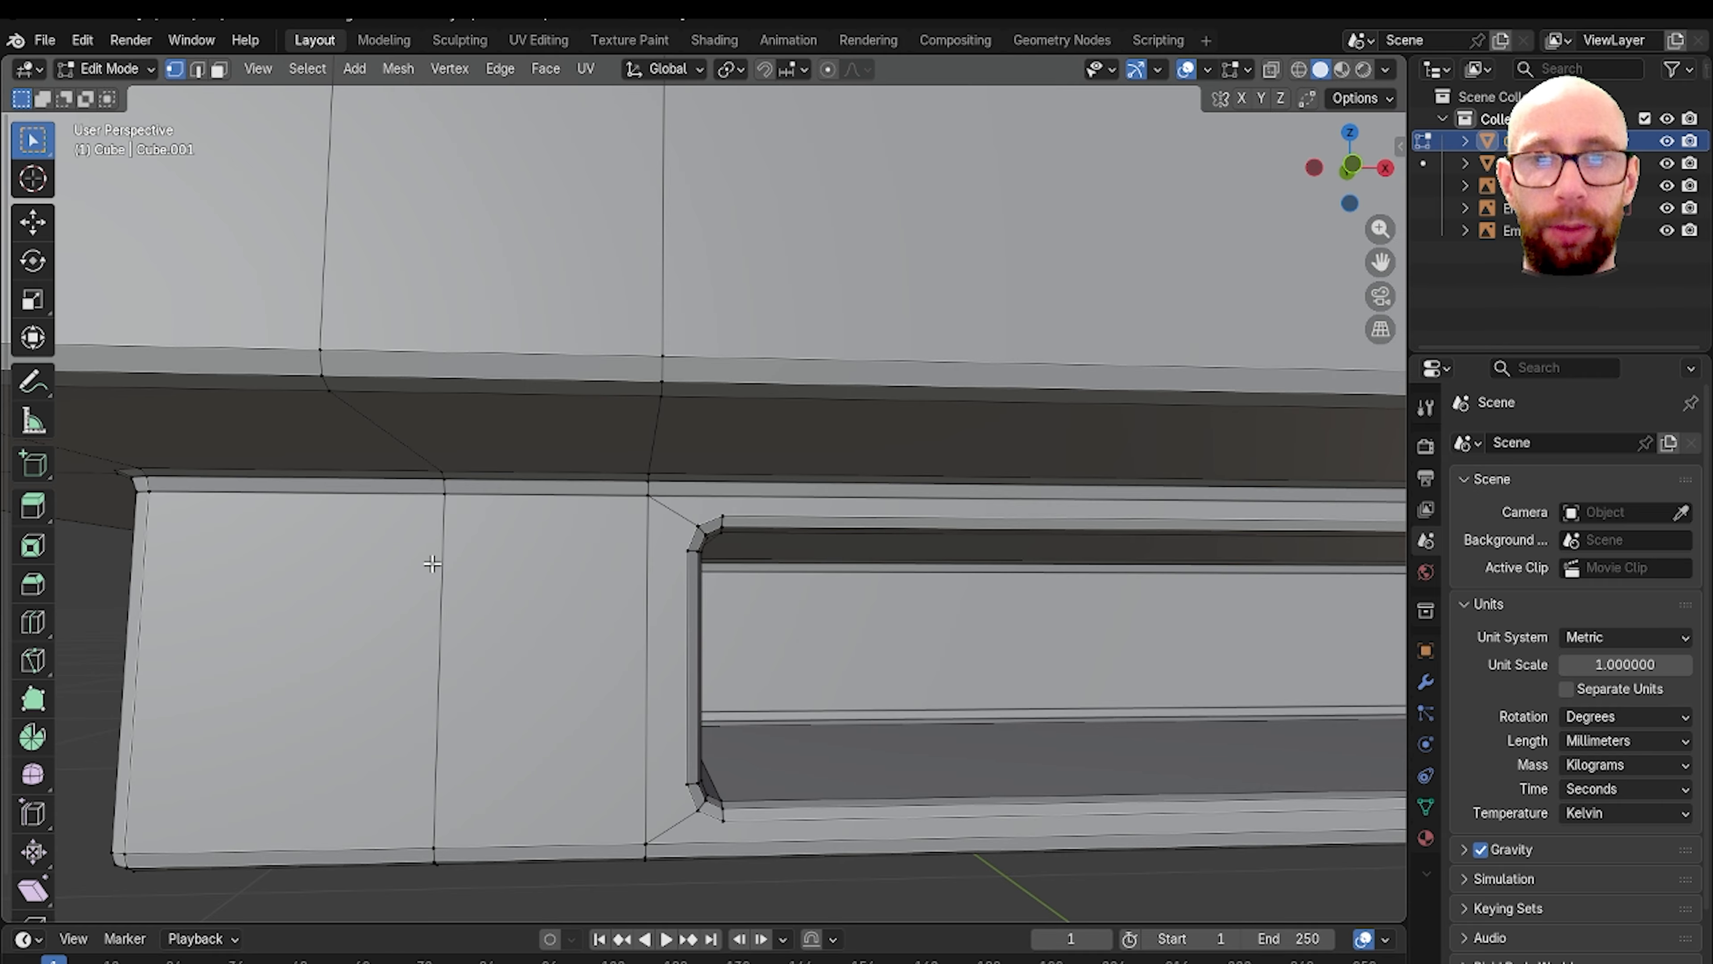
pyautogui.click(458, 451)
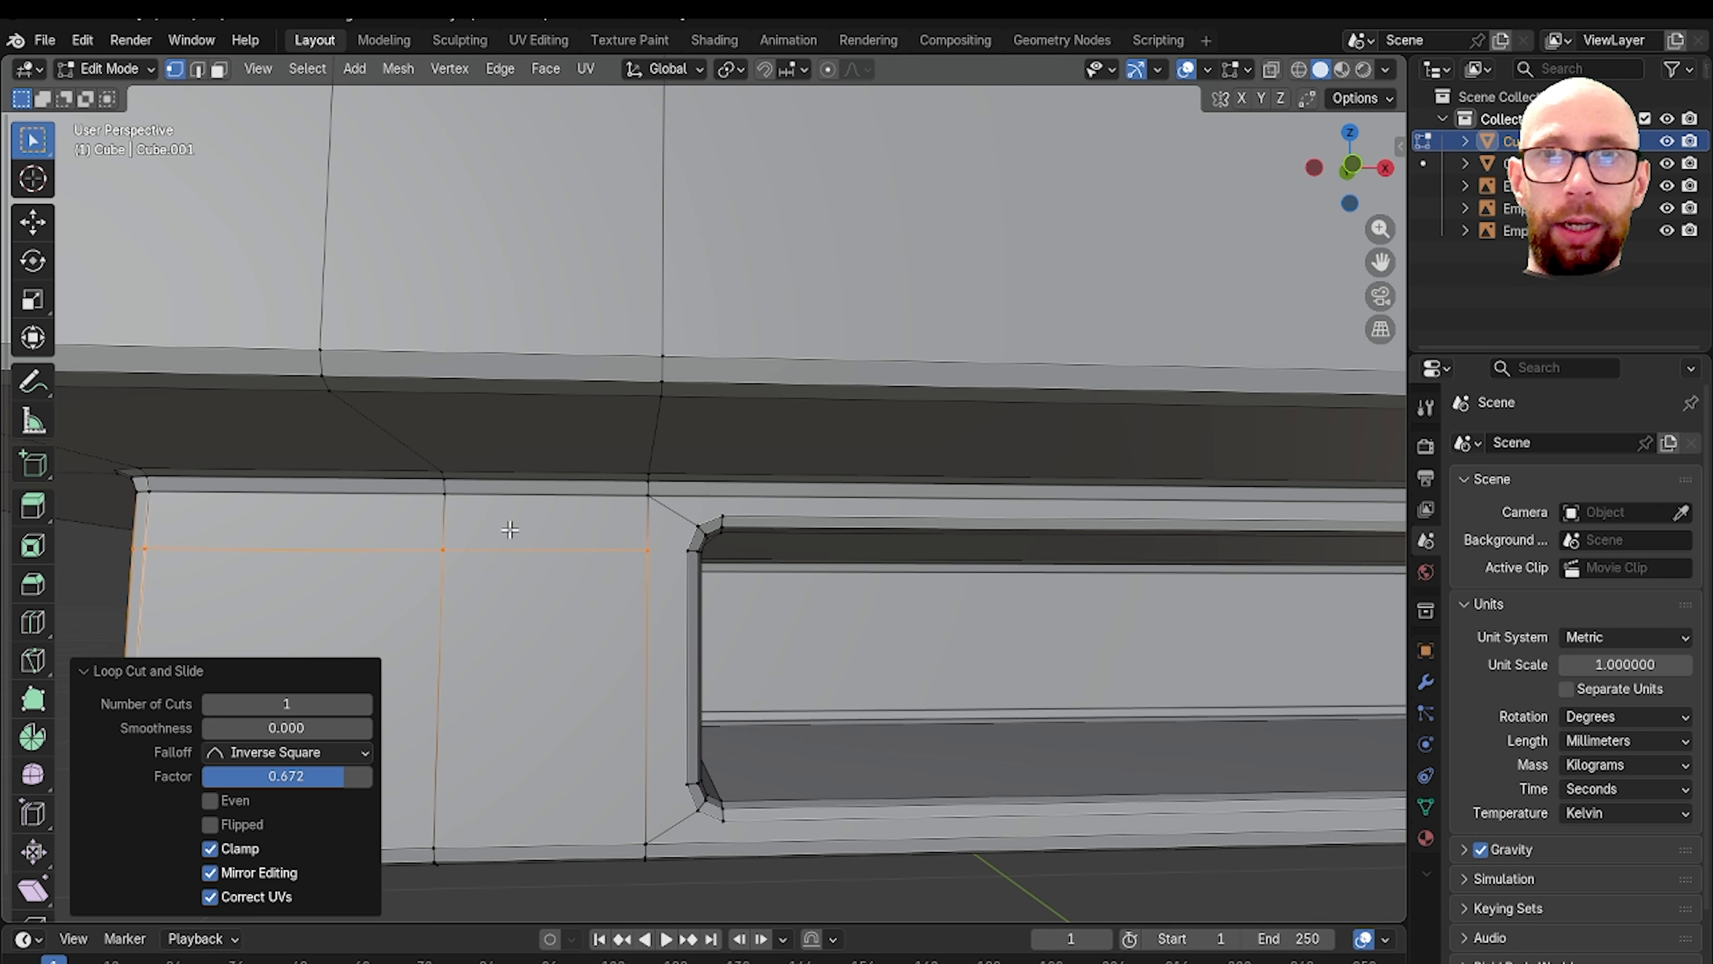
pyautogui.moveTo(499, 526); pyautogui.dragTo(640, 643, button='middle')
pyautogui.click(586, 618)
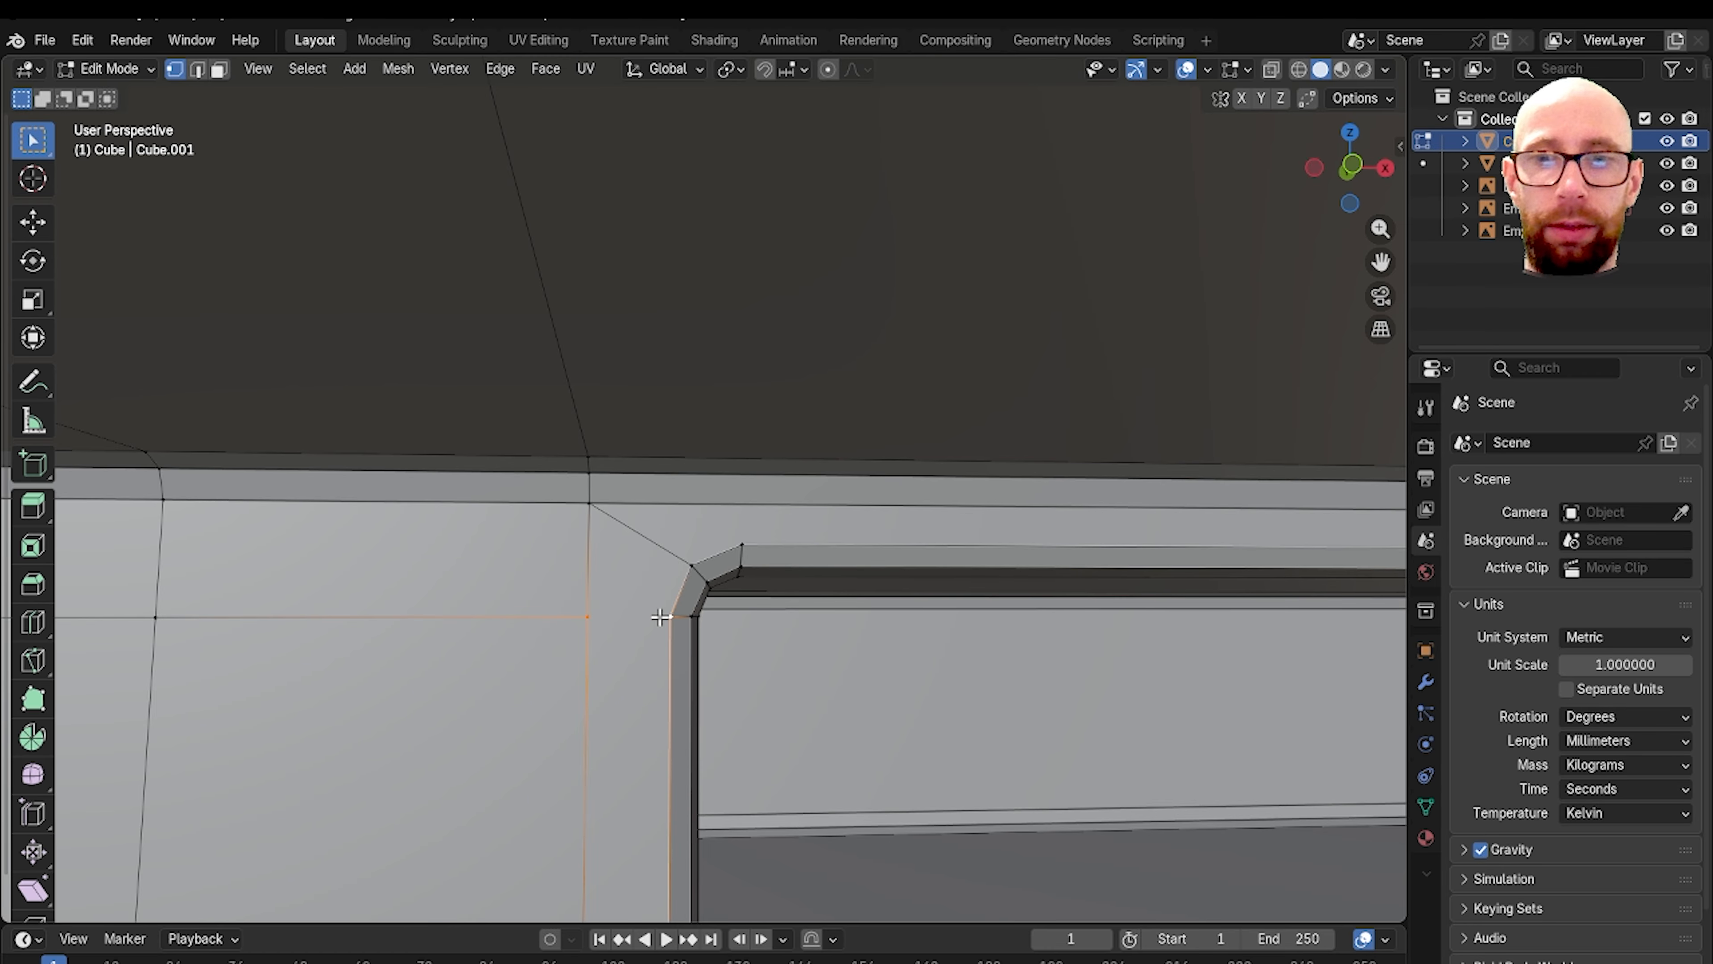
pyautogui.scroll(-4, 659, 616)
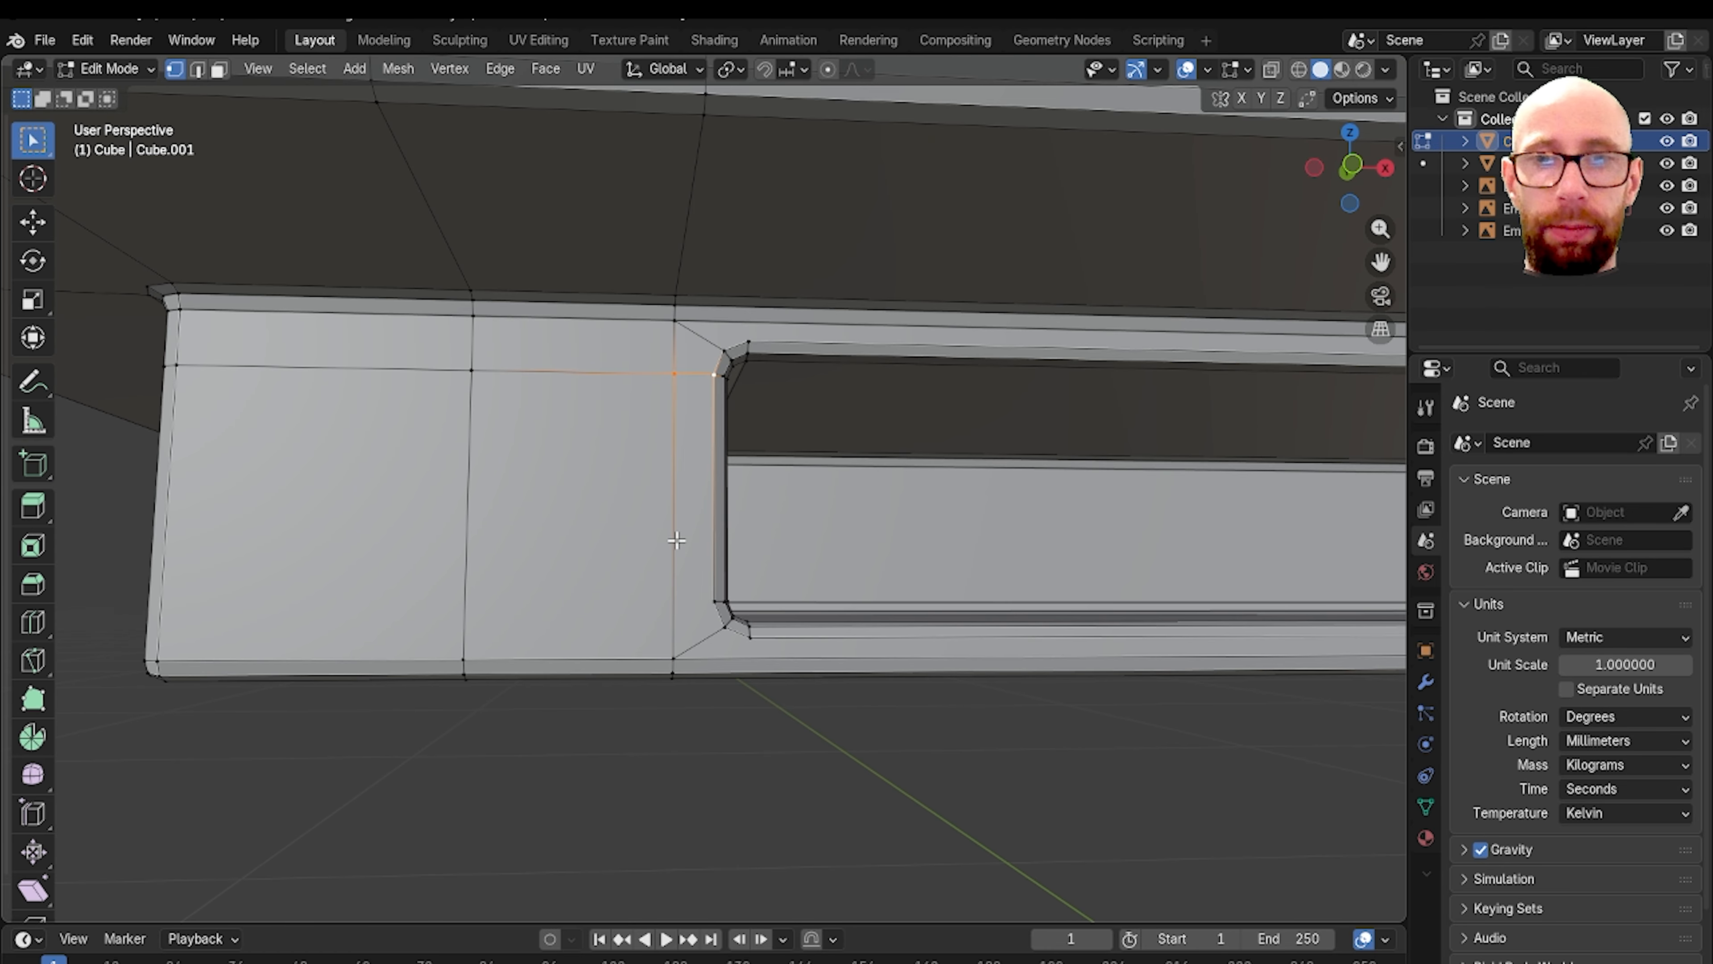
# Step: Add a second horizontal loop cut around the apron's left end and connect it to the recess's lower outer corner
pyautogui.click(687, 626)
pyautogui.scroll(2, 668, 675)
pyautogui.click(664, 683)
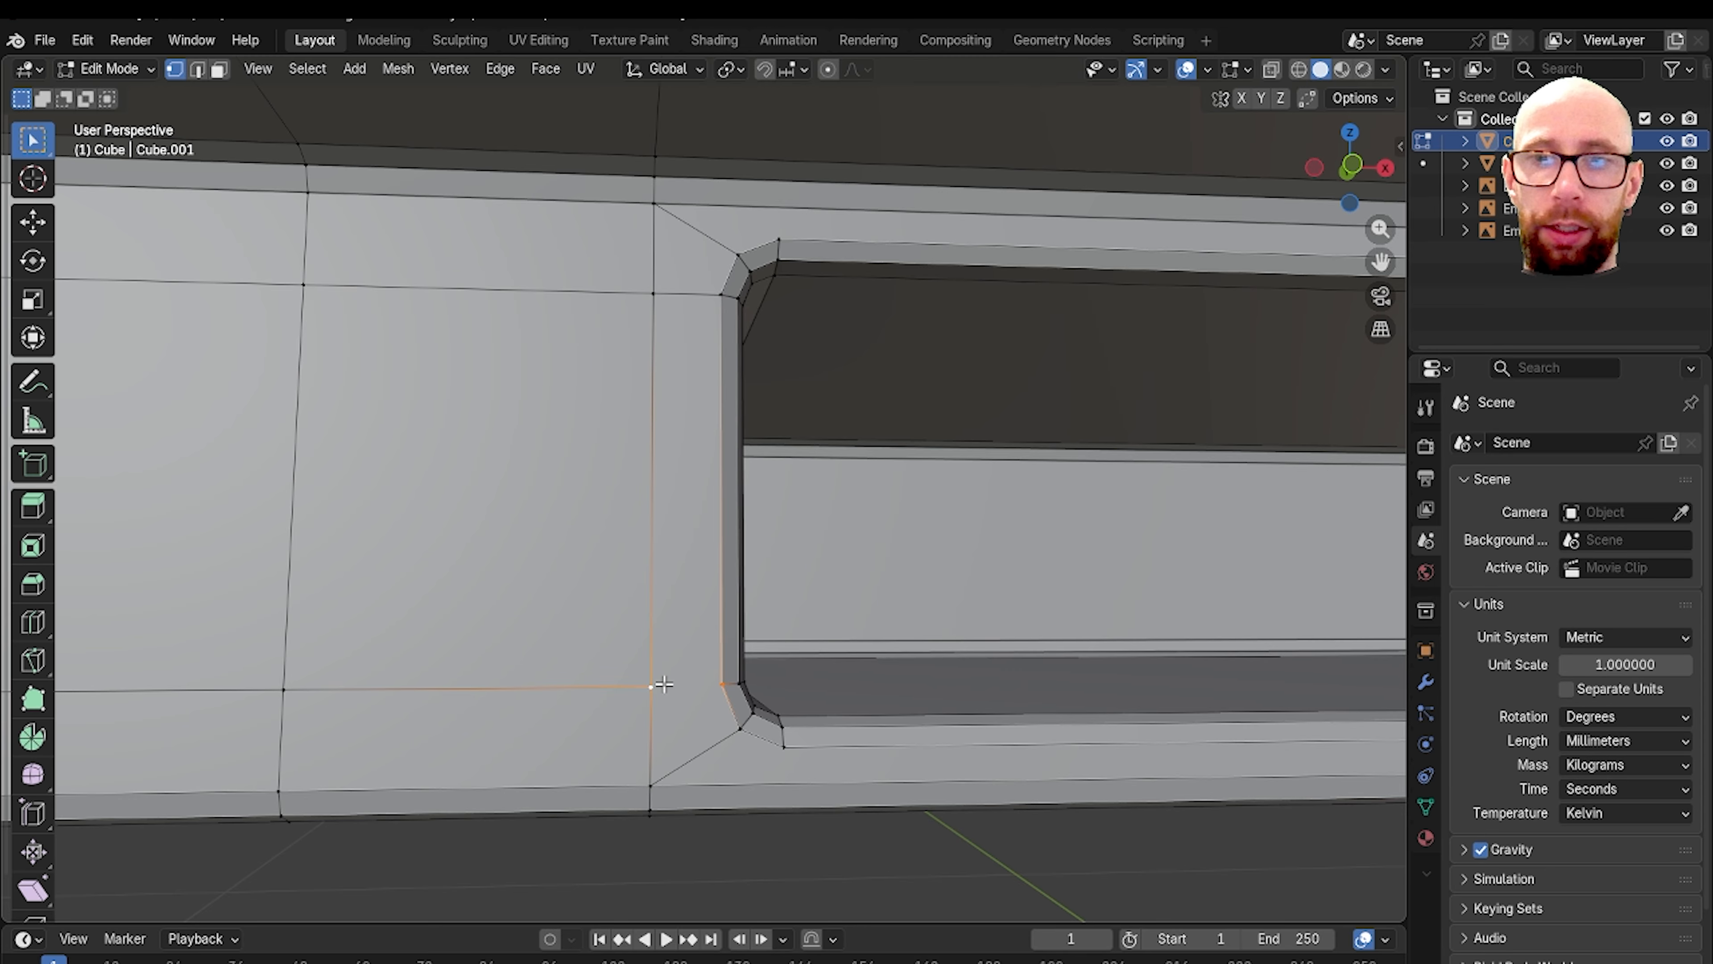
# Step: Add a vertical loop cut near the left recess's outer end and connect it to the upper and lower corner vertices
pyautogui.scroll(-4, 661, 649)
pyautogui.moveTo(725, 613); pyautogui.dragTo(721, 638, button='middle')
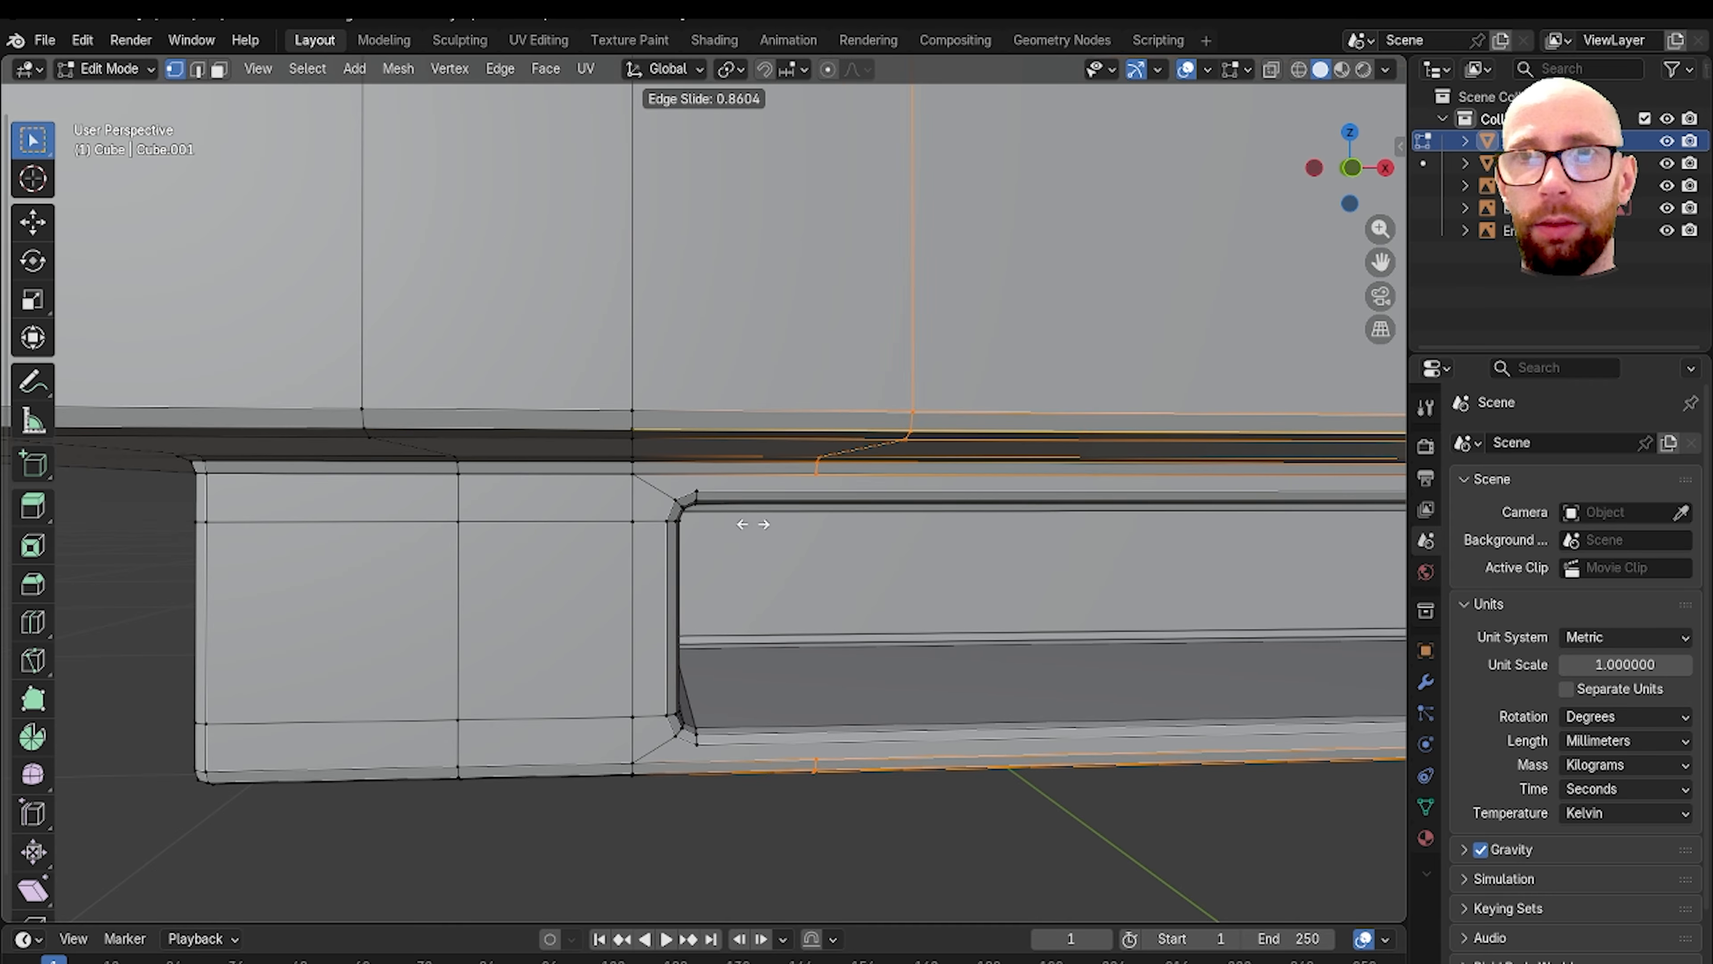
pyautogui.click(616, 521)
pyautogui.scroll(6, 815, 535)
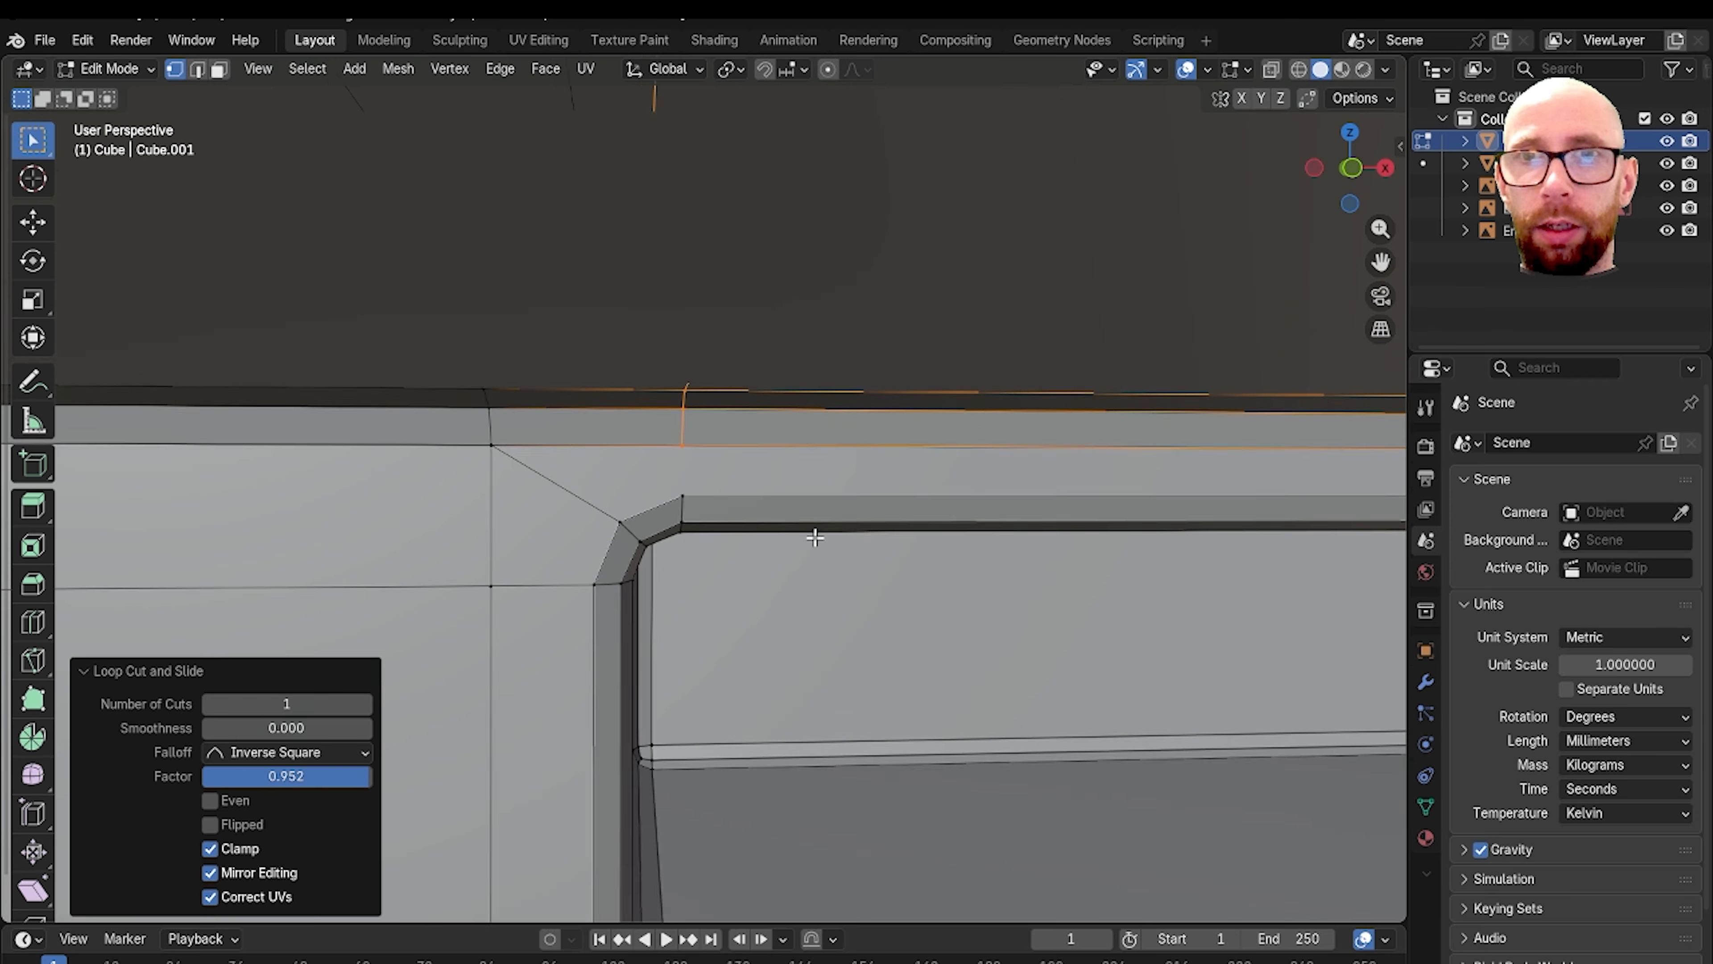
pyautogui.click(648, 403)
pyautogui.moveTo(698, 481)
pyautogui.mouseDown(button='middle')
pyautogui.moveTo(726, 620)
pyautogui.moveTo(738, 509)
pyautogui.moveTo(713, 475)
pyautogui.mouseUp(button='middle')
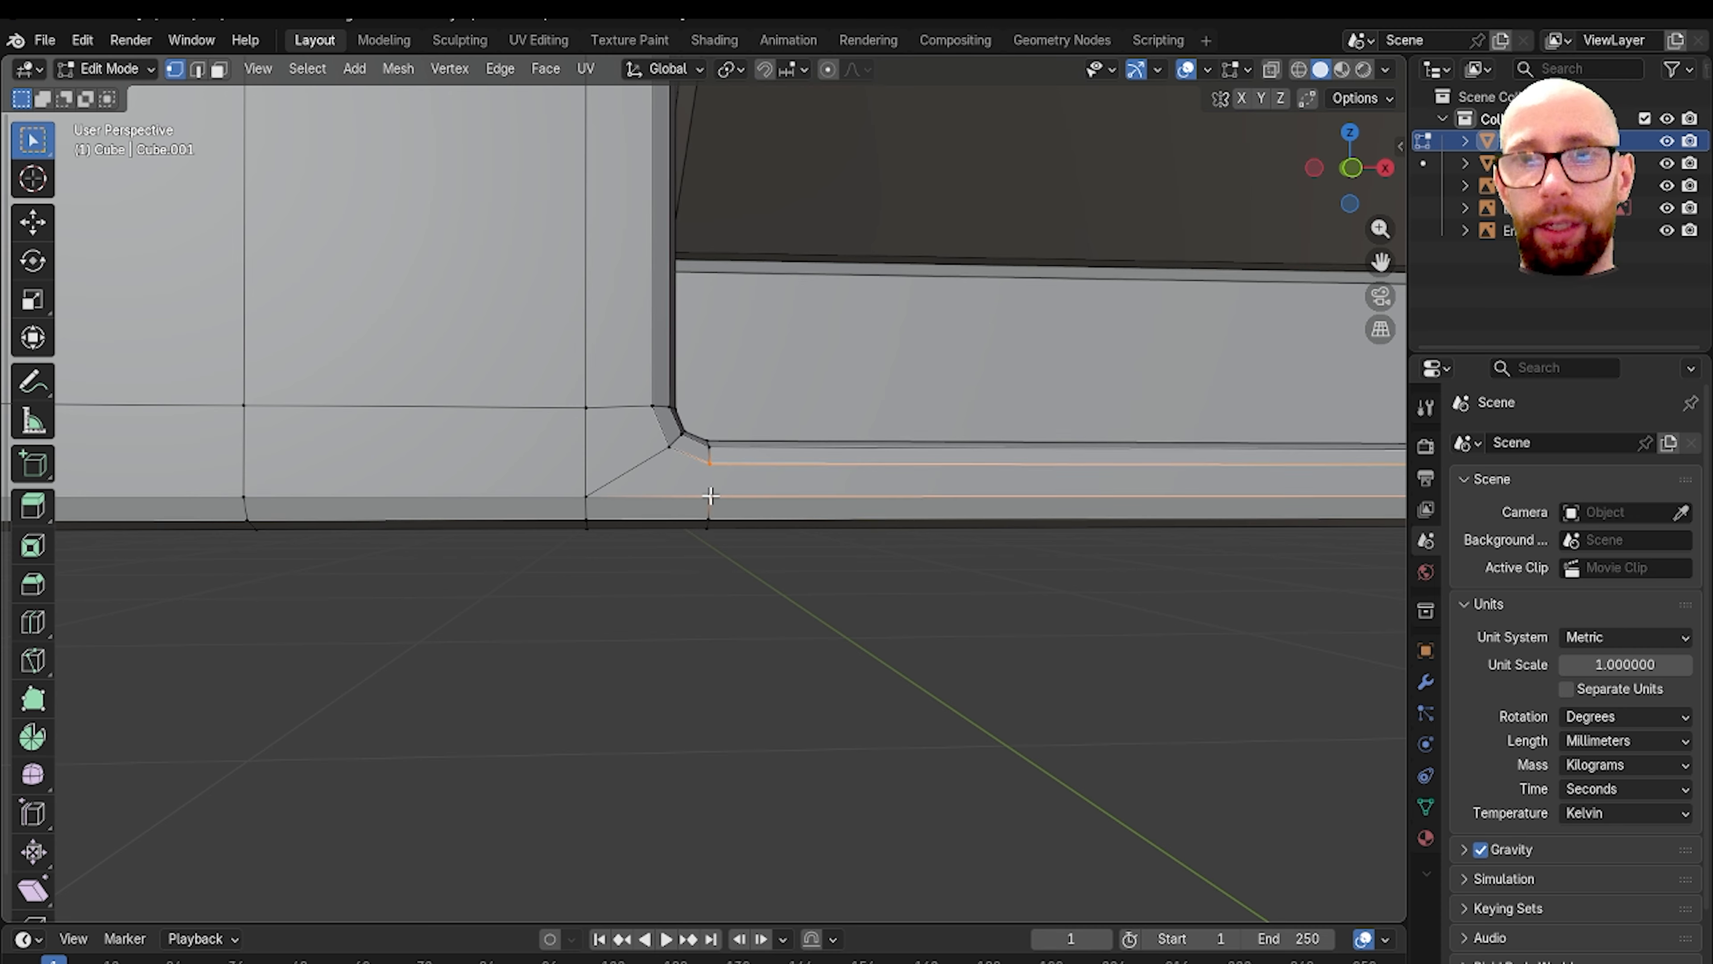
pyautogui.scroll(6, 753, 612)
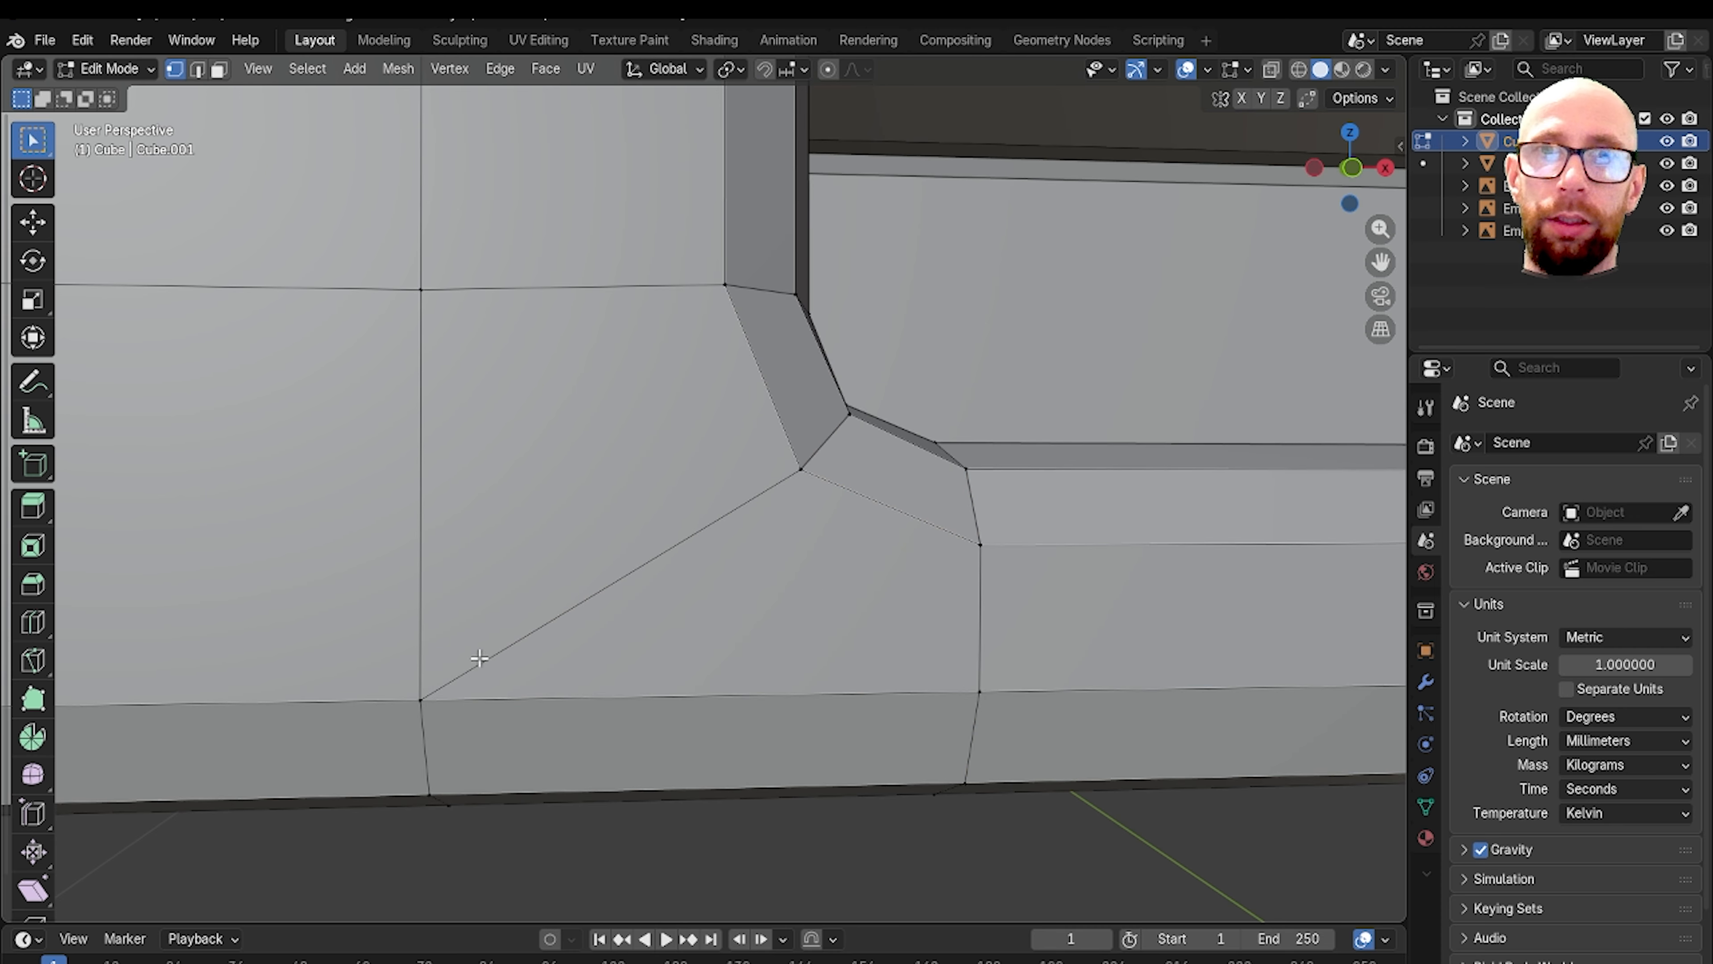
# Step: Add a vertical loop cut near the left recess's inner end and connect it to the upper and lower corner vertices
pyautogui.scroll(-8, 574, 596)
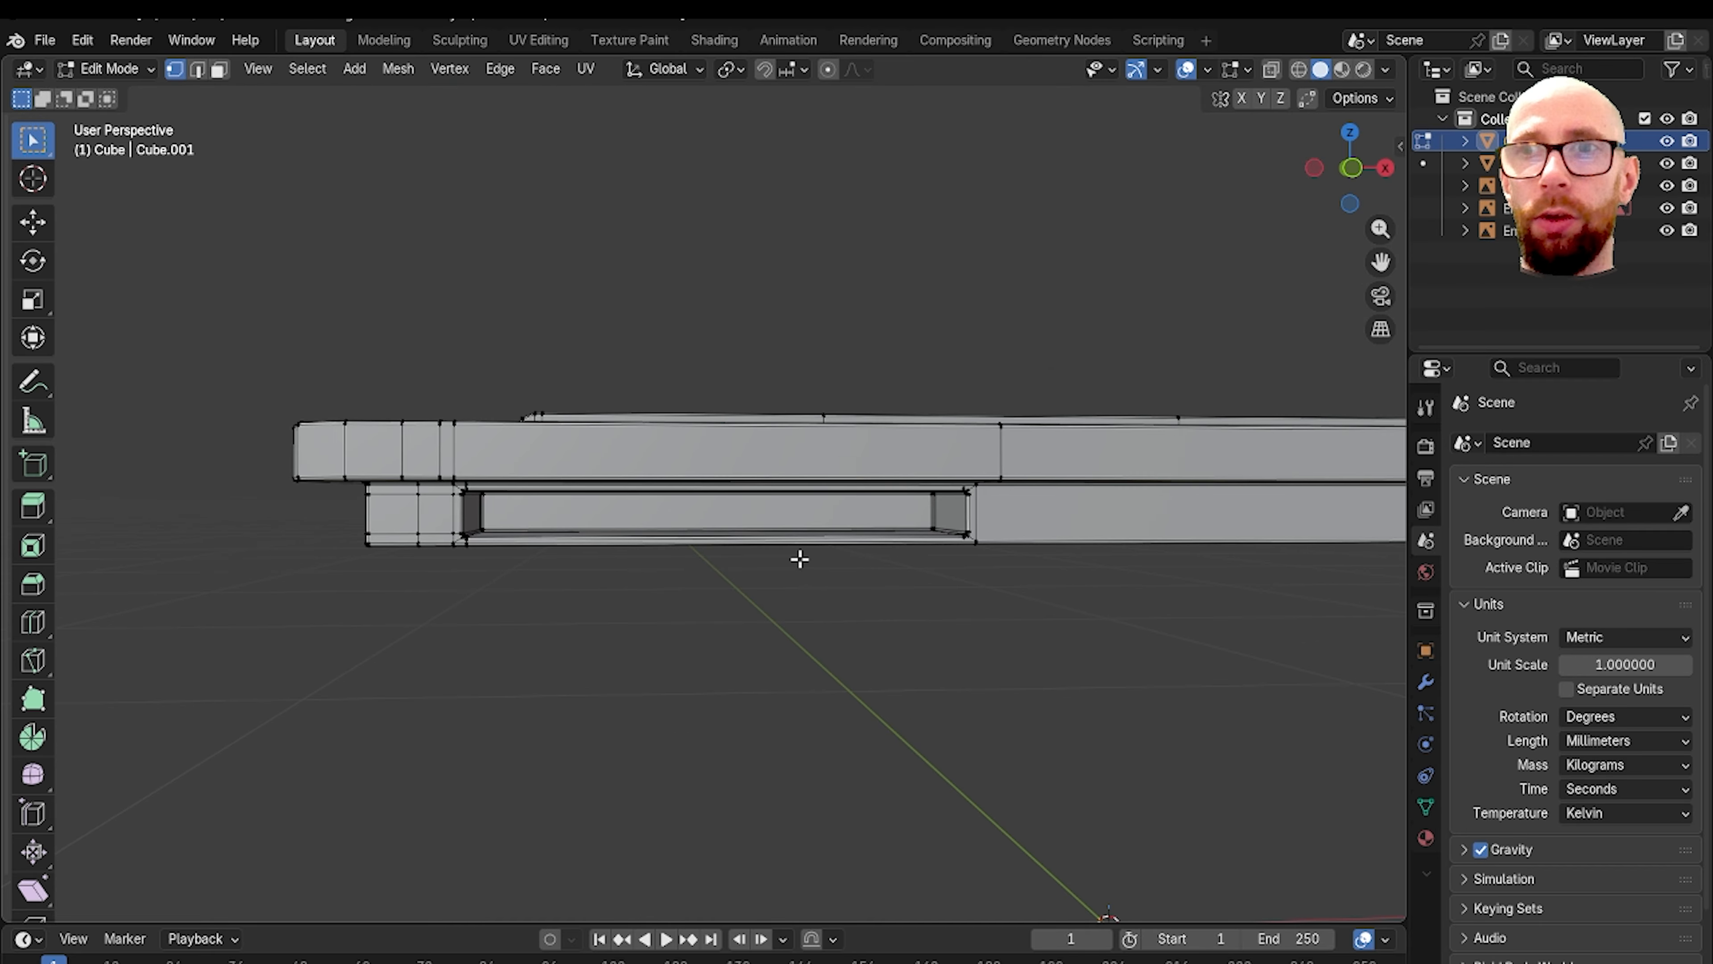
pyautogui.scroll(3, 666, 548)
pyautogui.scroll(5, 666, 548)
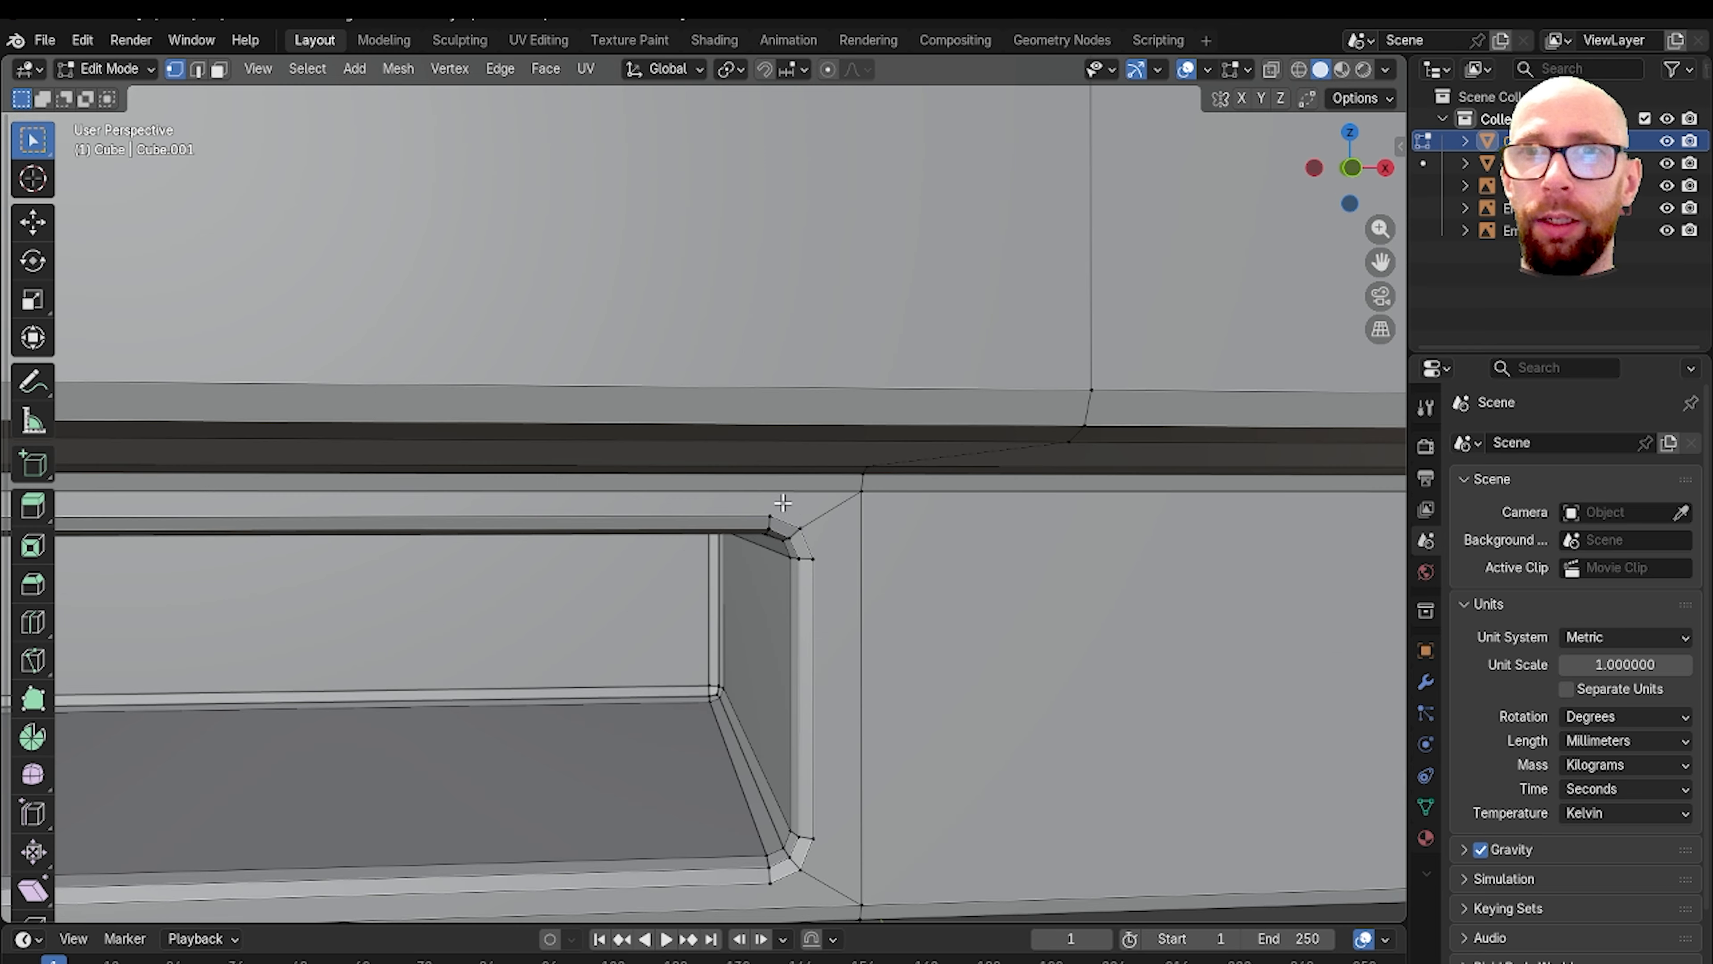
pyautogui.scroll(-1, 748, 469)
pyautogui.scroll(-3, 780, 335)
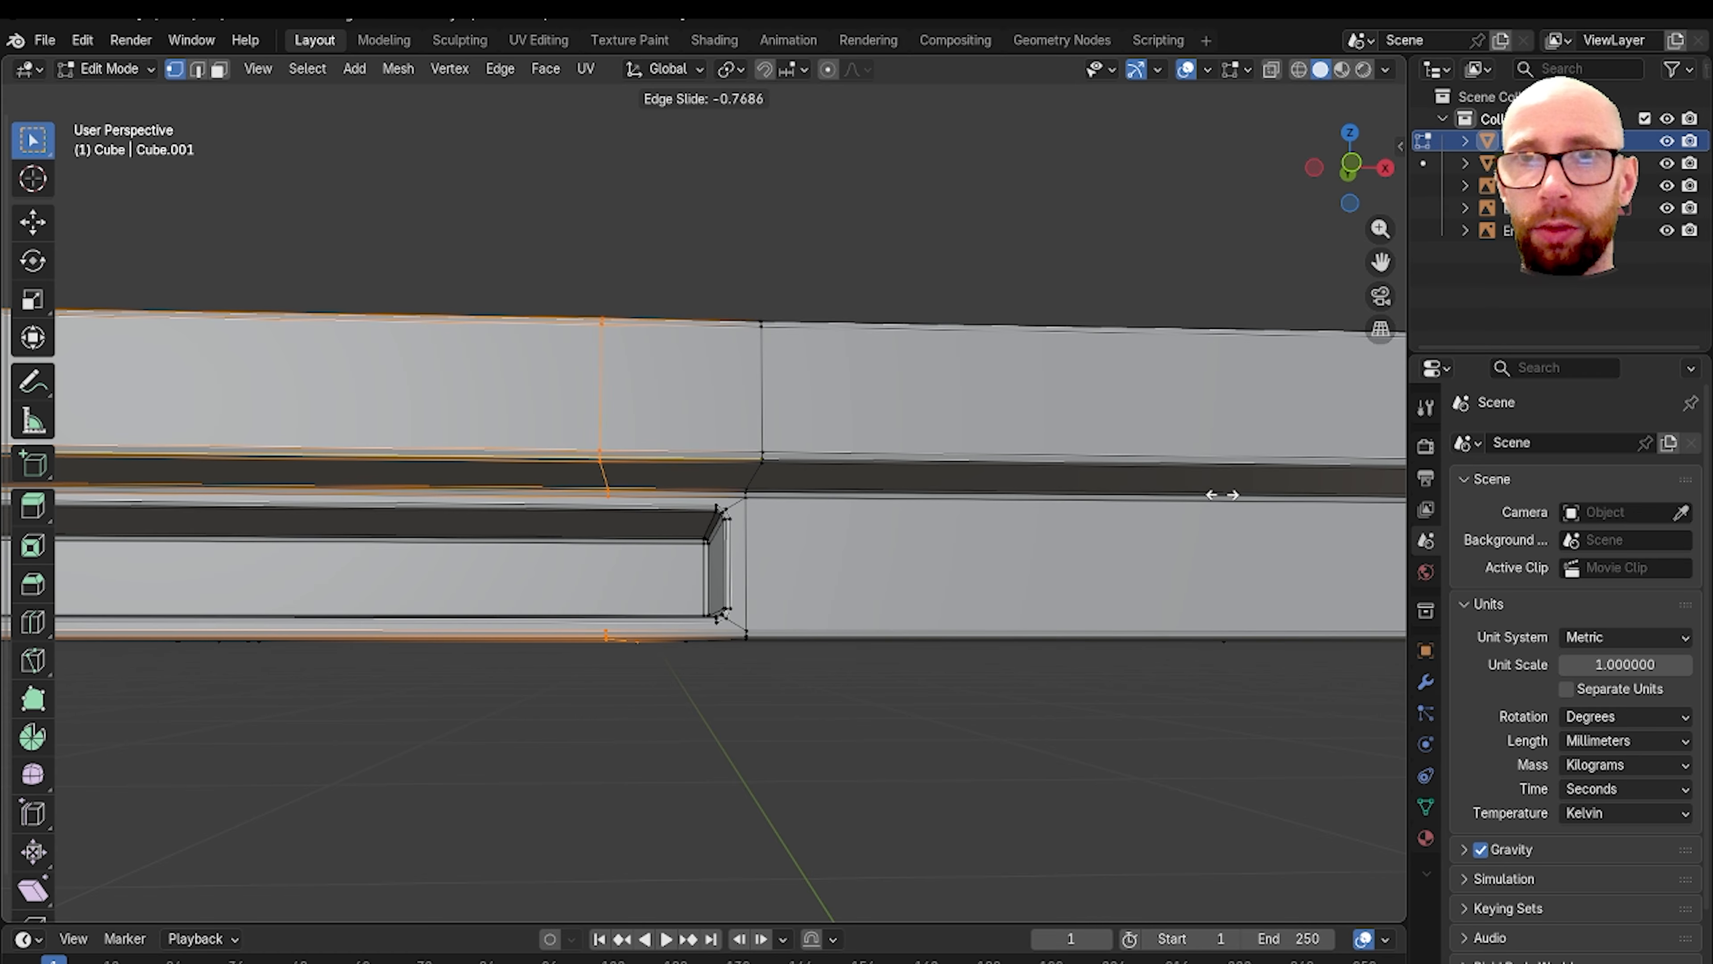
pyautogui.click(1349, 509)
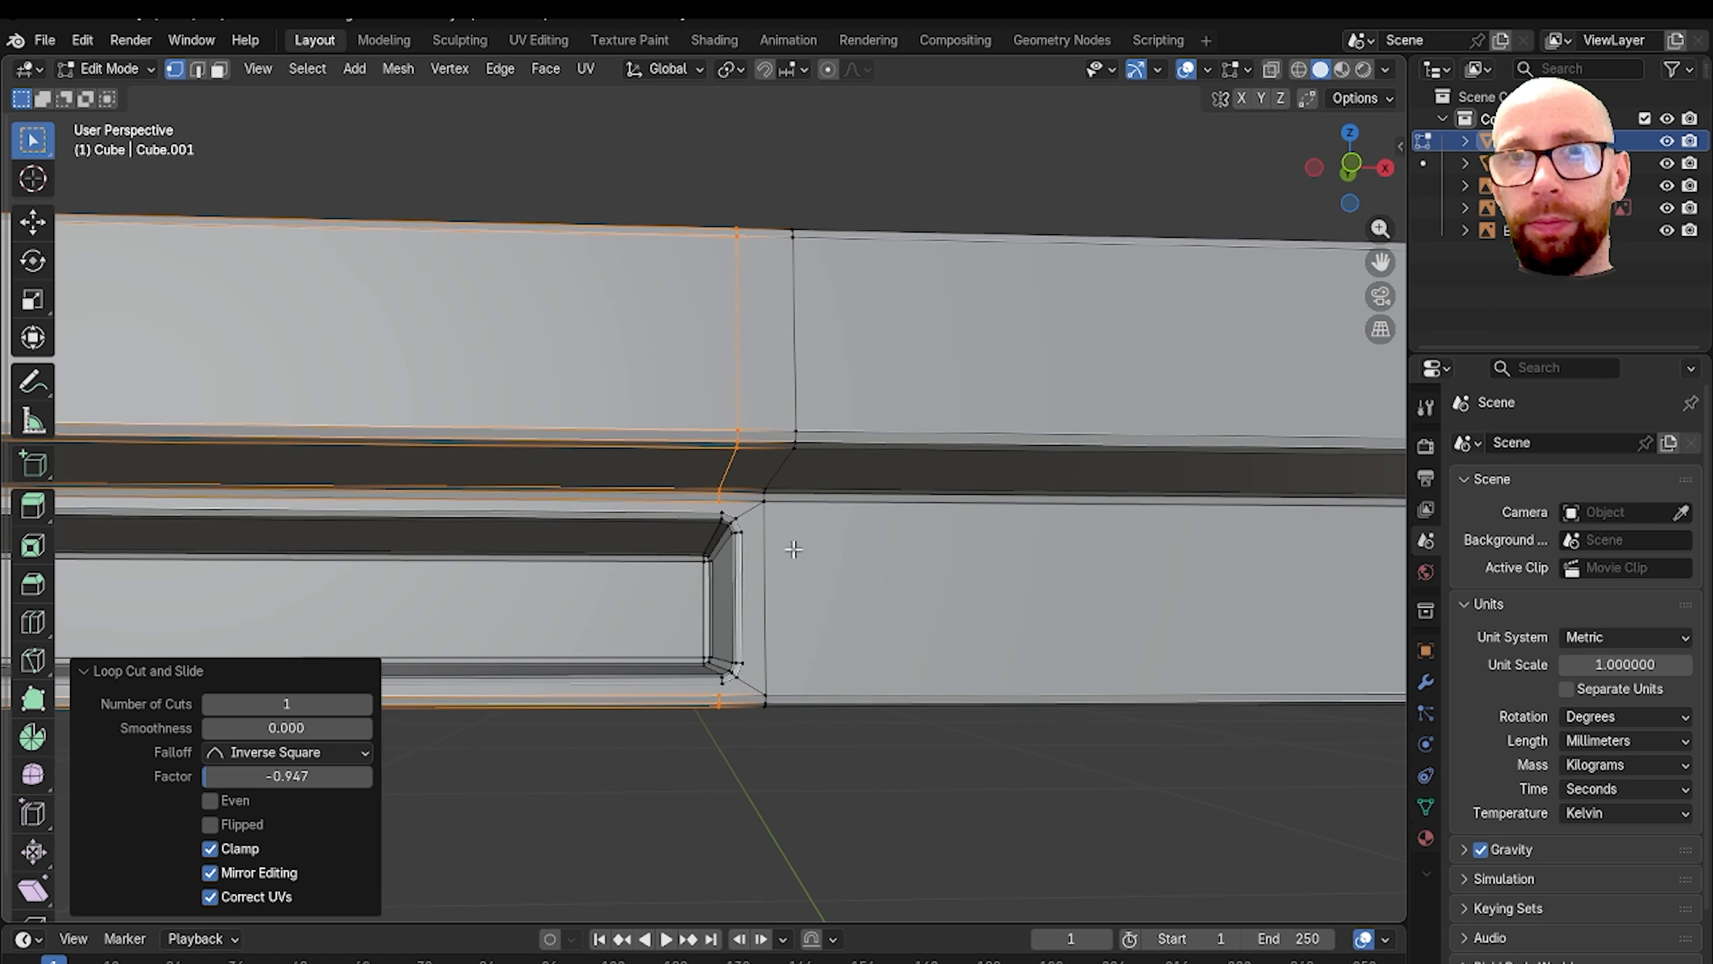
pyautogui.scroll(4, 789, 513)
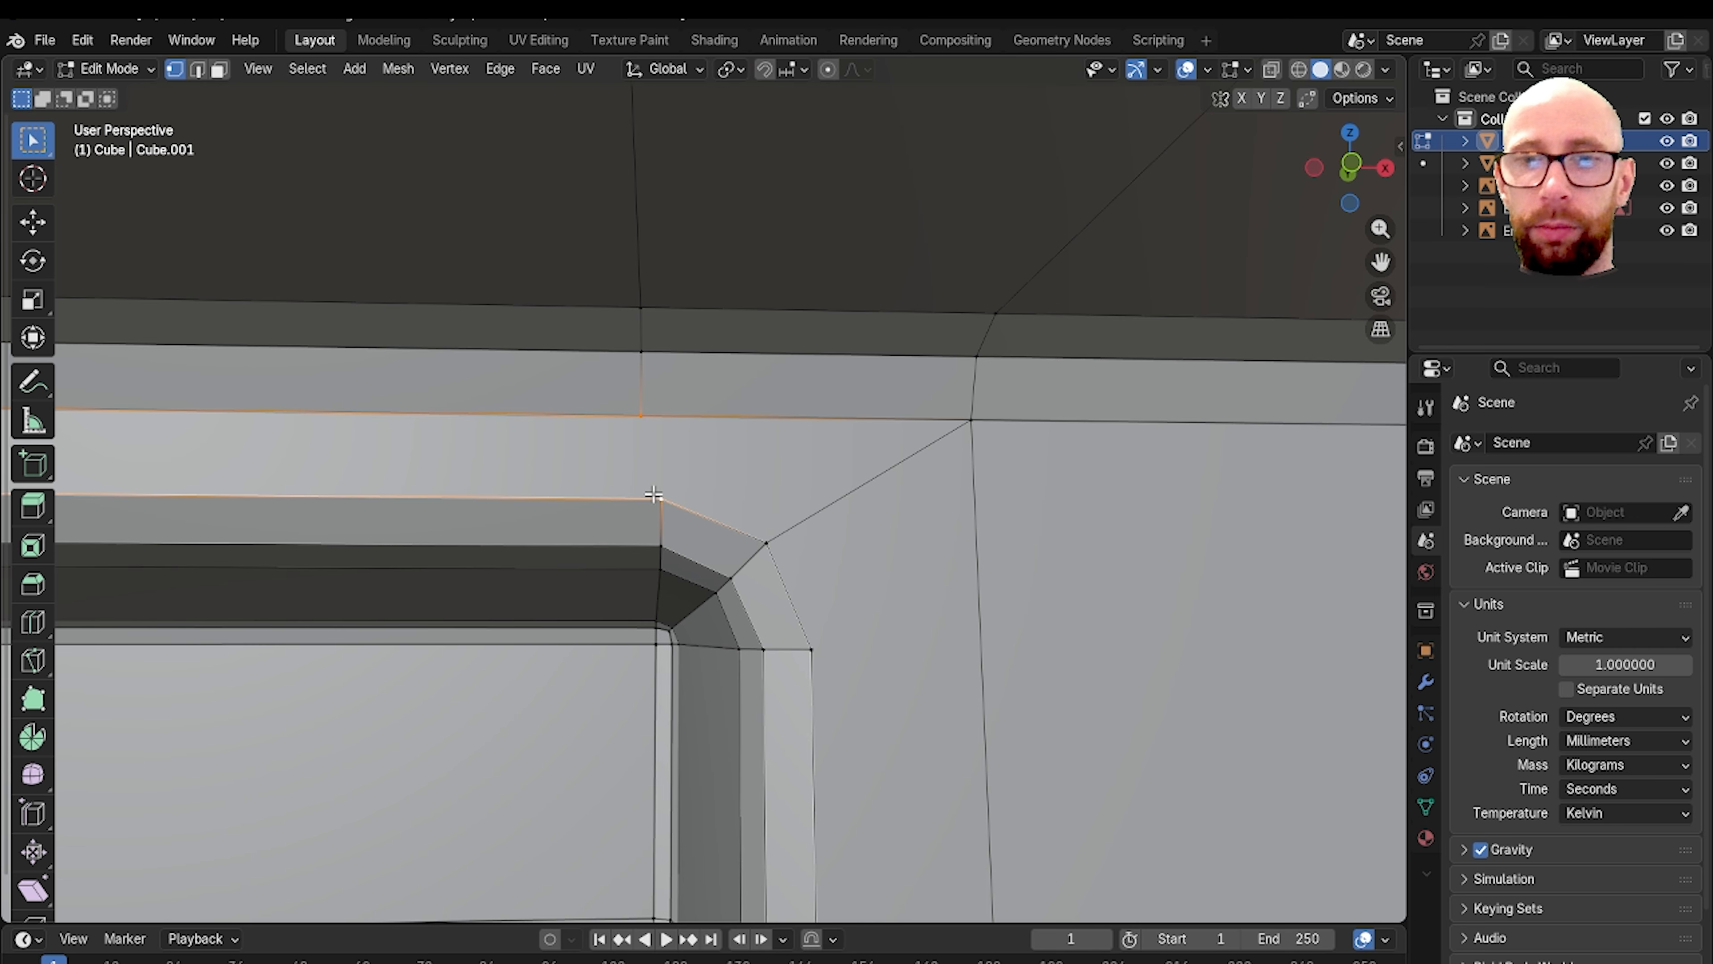
pyautogui.scroll(-4, 653, 495)
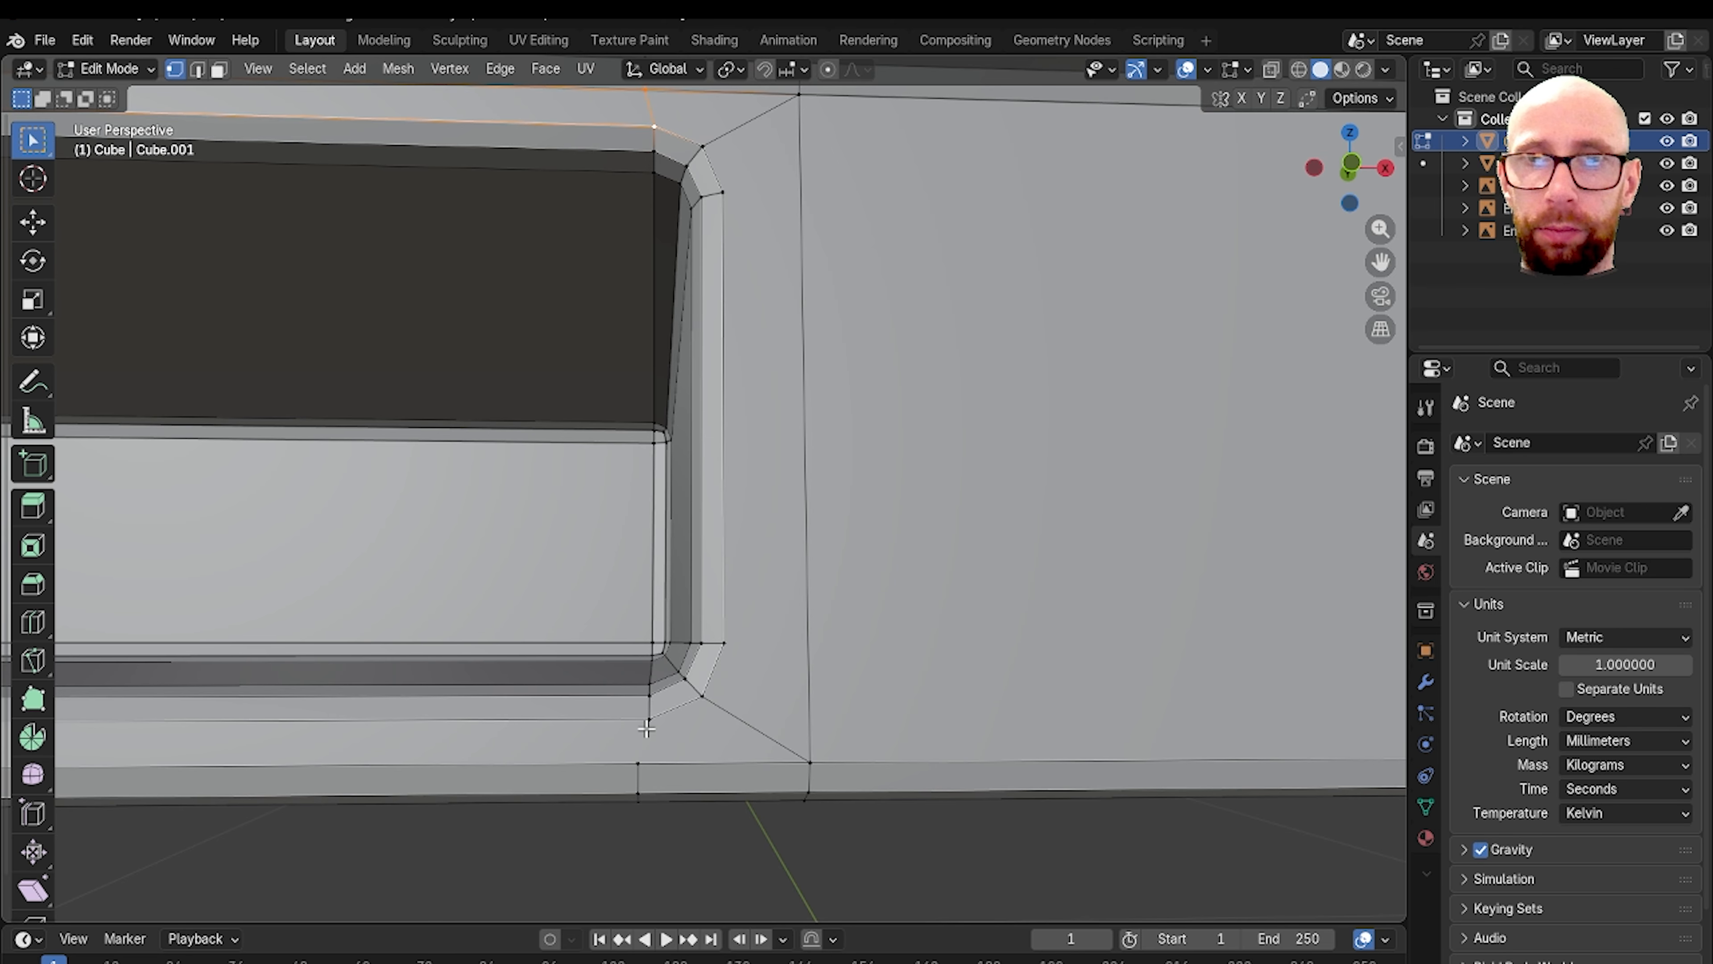
pyautogui.scroll(-5, 951, 572)
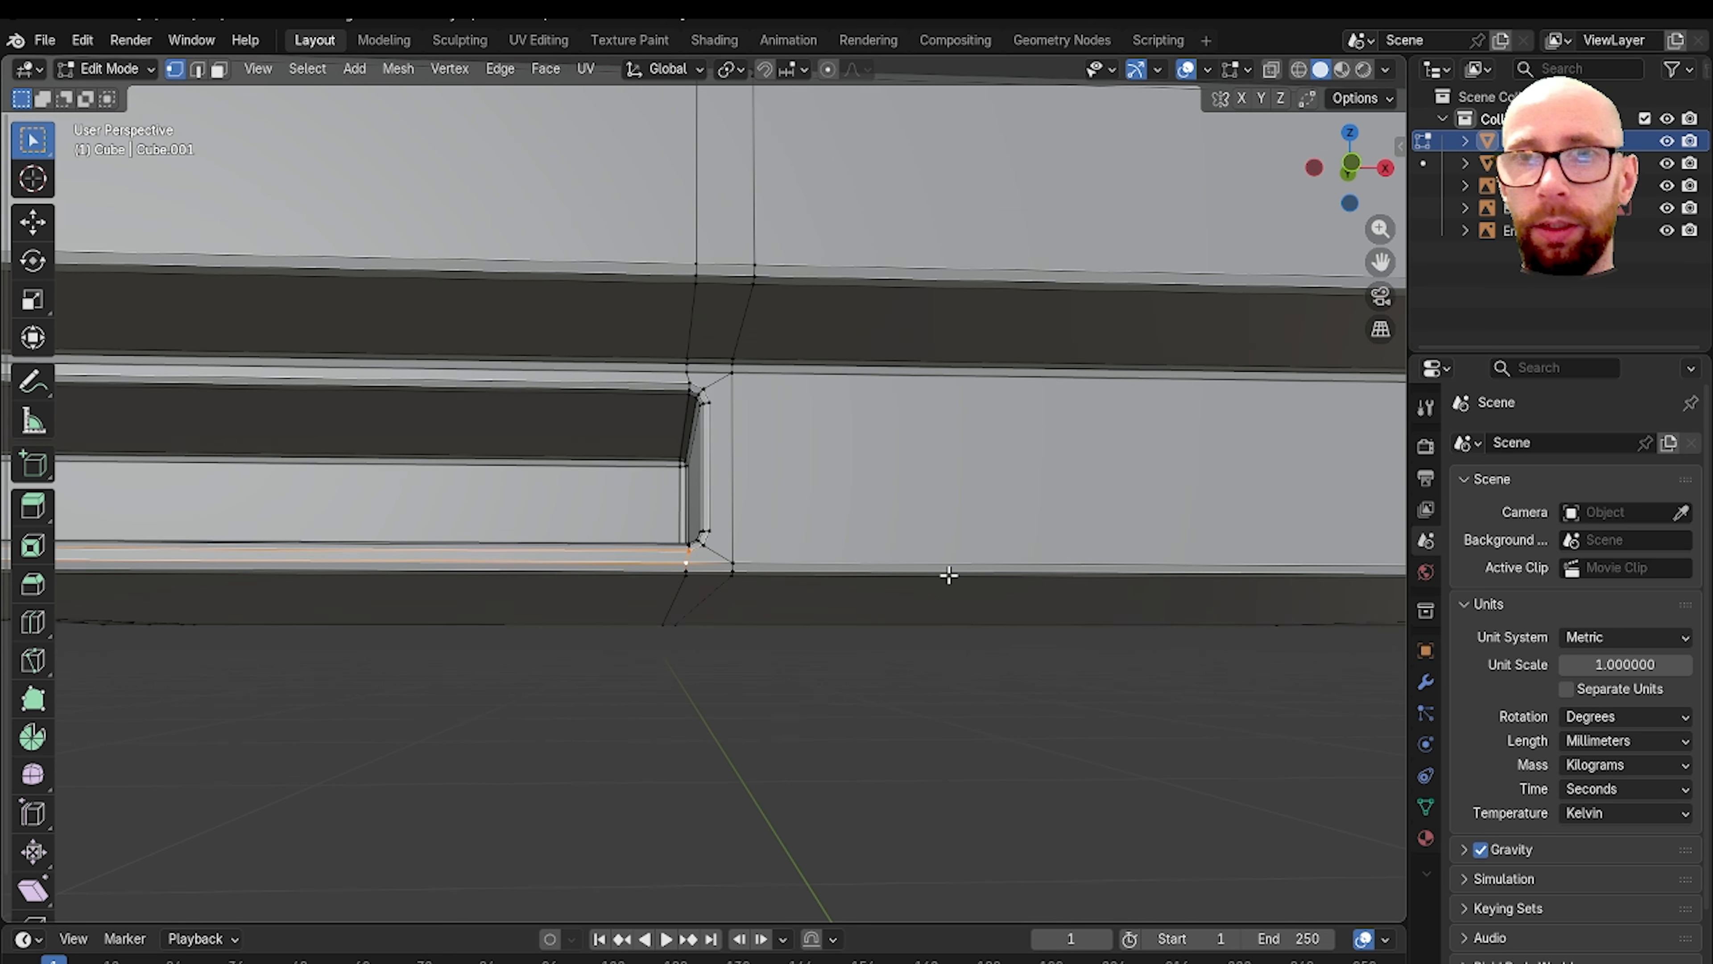
# Step: Add a vertical loop cut through the desk aligned with the right recess's inner rounded corner
pyautogui.keyDown('shift'); pyautogui.moveTo(948, 574); pyautogui.dragTo(698, 588, button='middle'); pyautogui.keyUp('shift')
pyautogui.scroll(-5, 698, 583)
pyautogui.scroll(3, 792, 567)
pyautogui.keyDown('shift'); pyautogui.moveTo(937, 562); pyautogui.dragTo(746, 560, button='middle'); pyautogui.keyUp('shift')
pyautogui.scroll(3, 600, 558)
pyautogui.hotkey('ctrl', 'r')
pyautogui.click(754, 377)
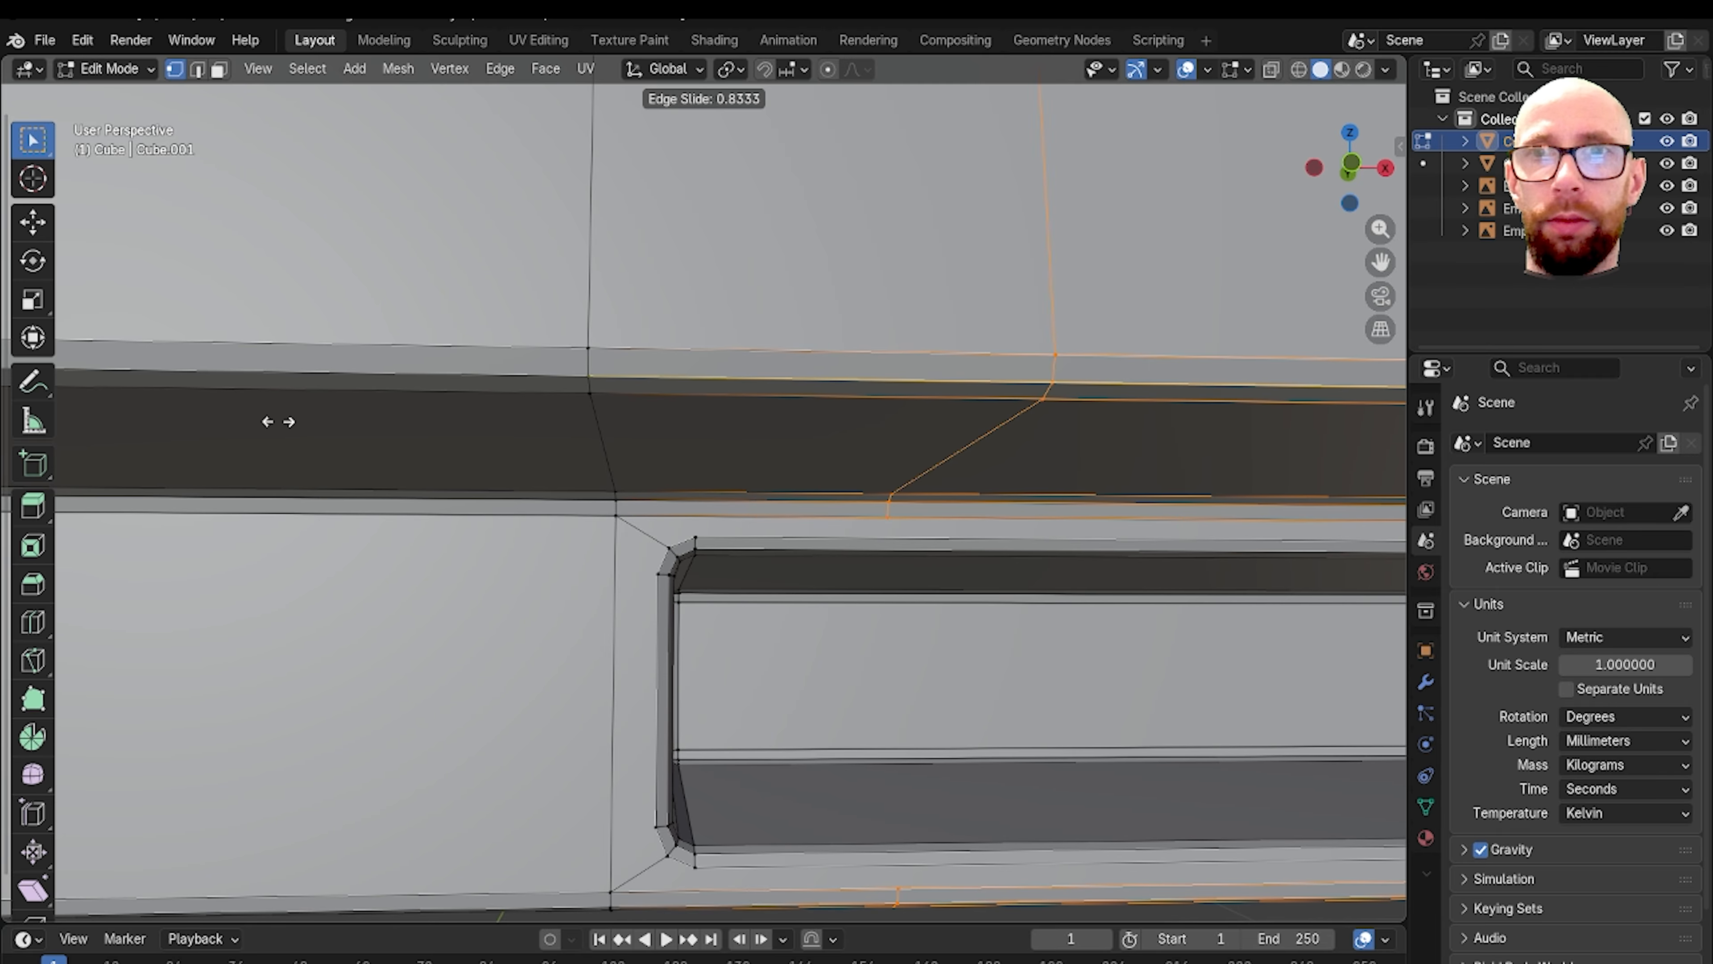
pyautogui.click(60, 423)
pyautogui.scroll(2, 468, 475)
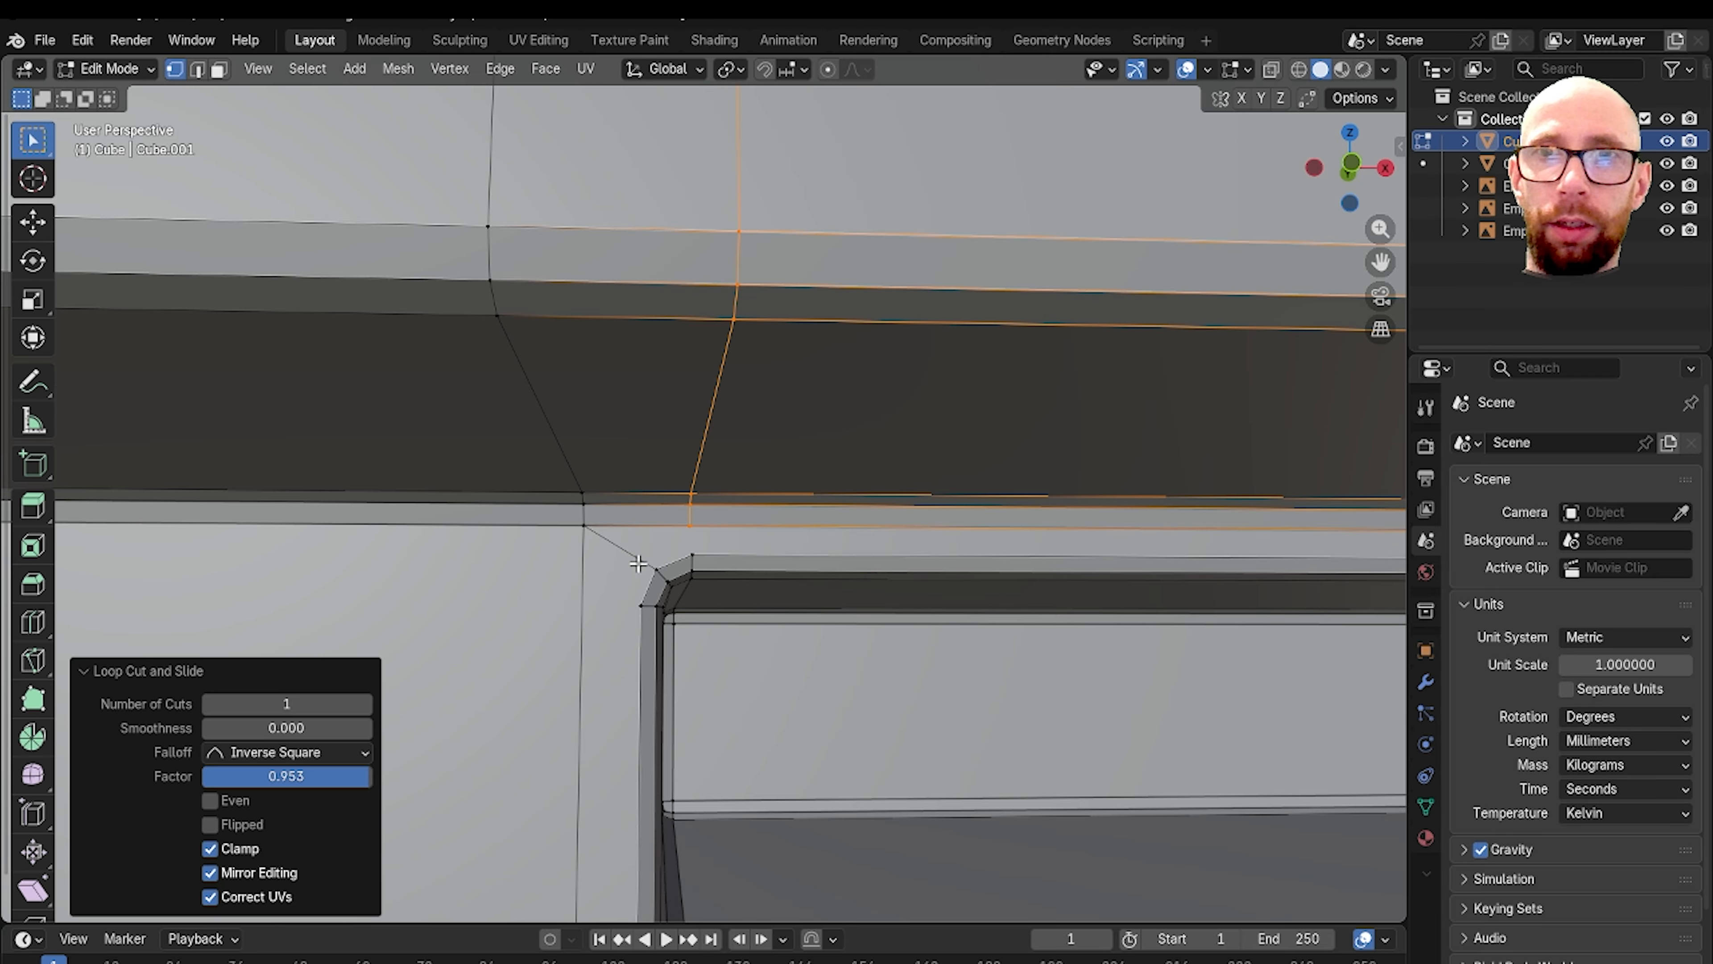
# Step: Connect the new vertical loop to the upper and lower inner corner vertices of the right recess
pyautogui.click(694, 531)
pyautogui.scroll(-4, 691, 539)
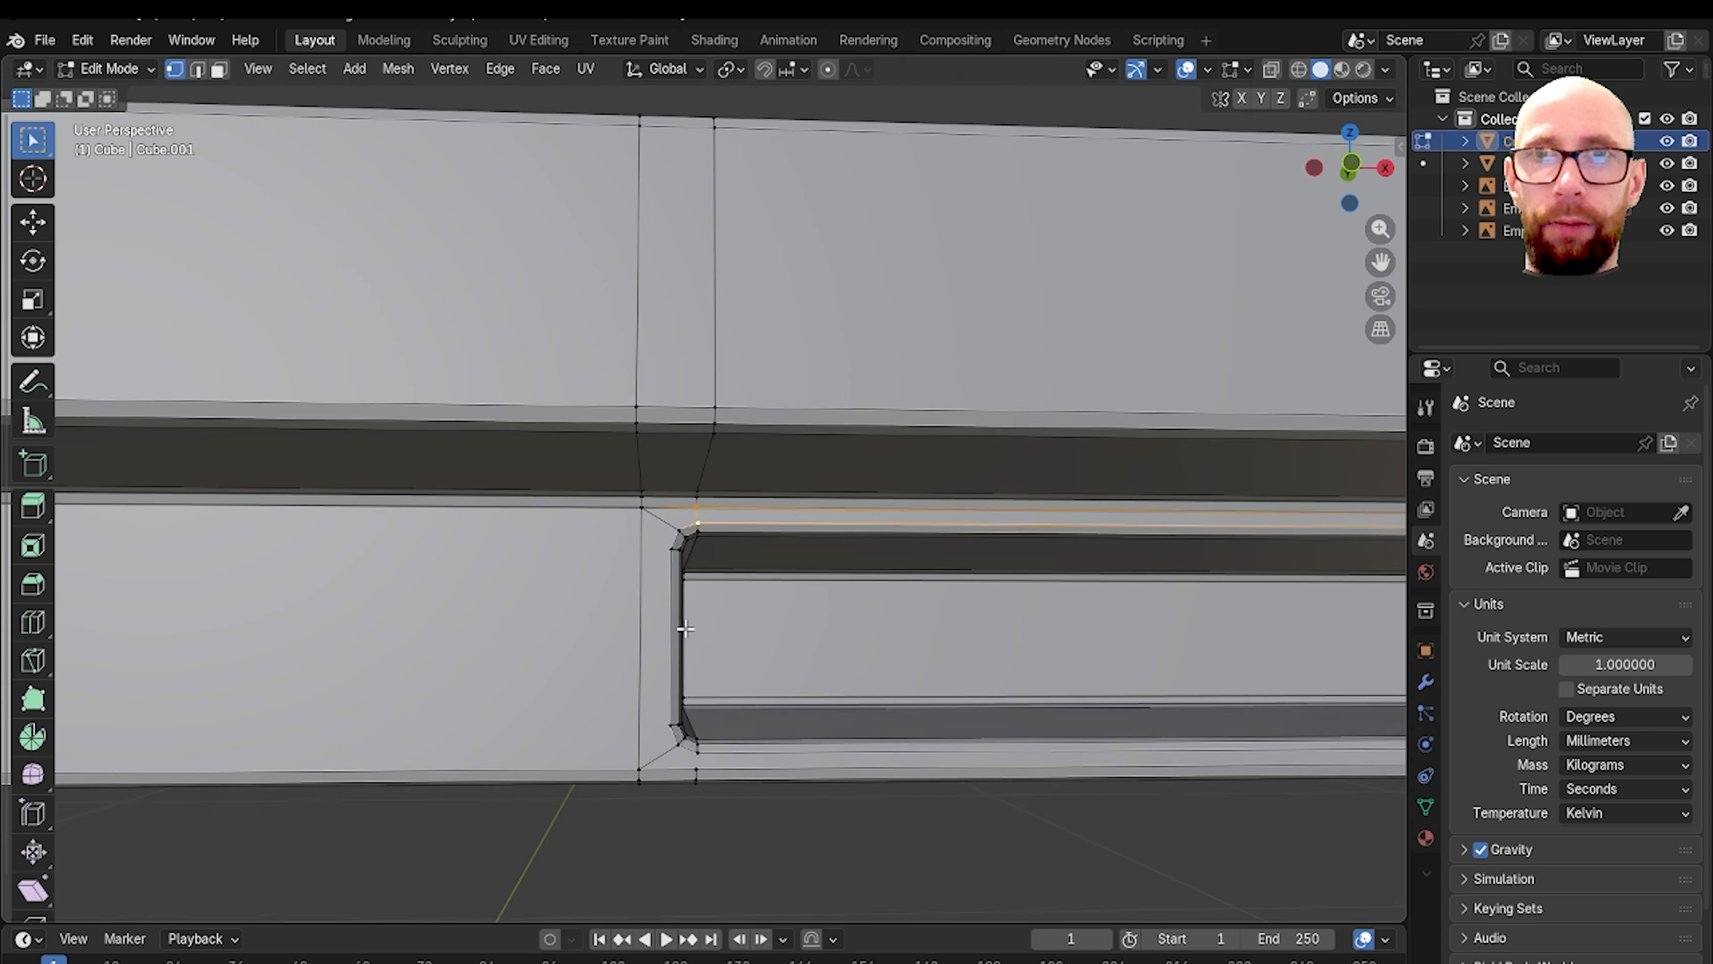
pyautogui.keyDown('shift'); pyautogui.moveTo(712, 761); pyautogui.dragTo(706, 612, button='middle'); pyautogui.keyUp('shift')
pyautogui.scroll(4, 707, 612)
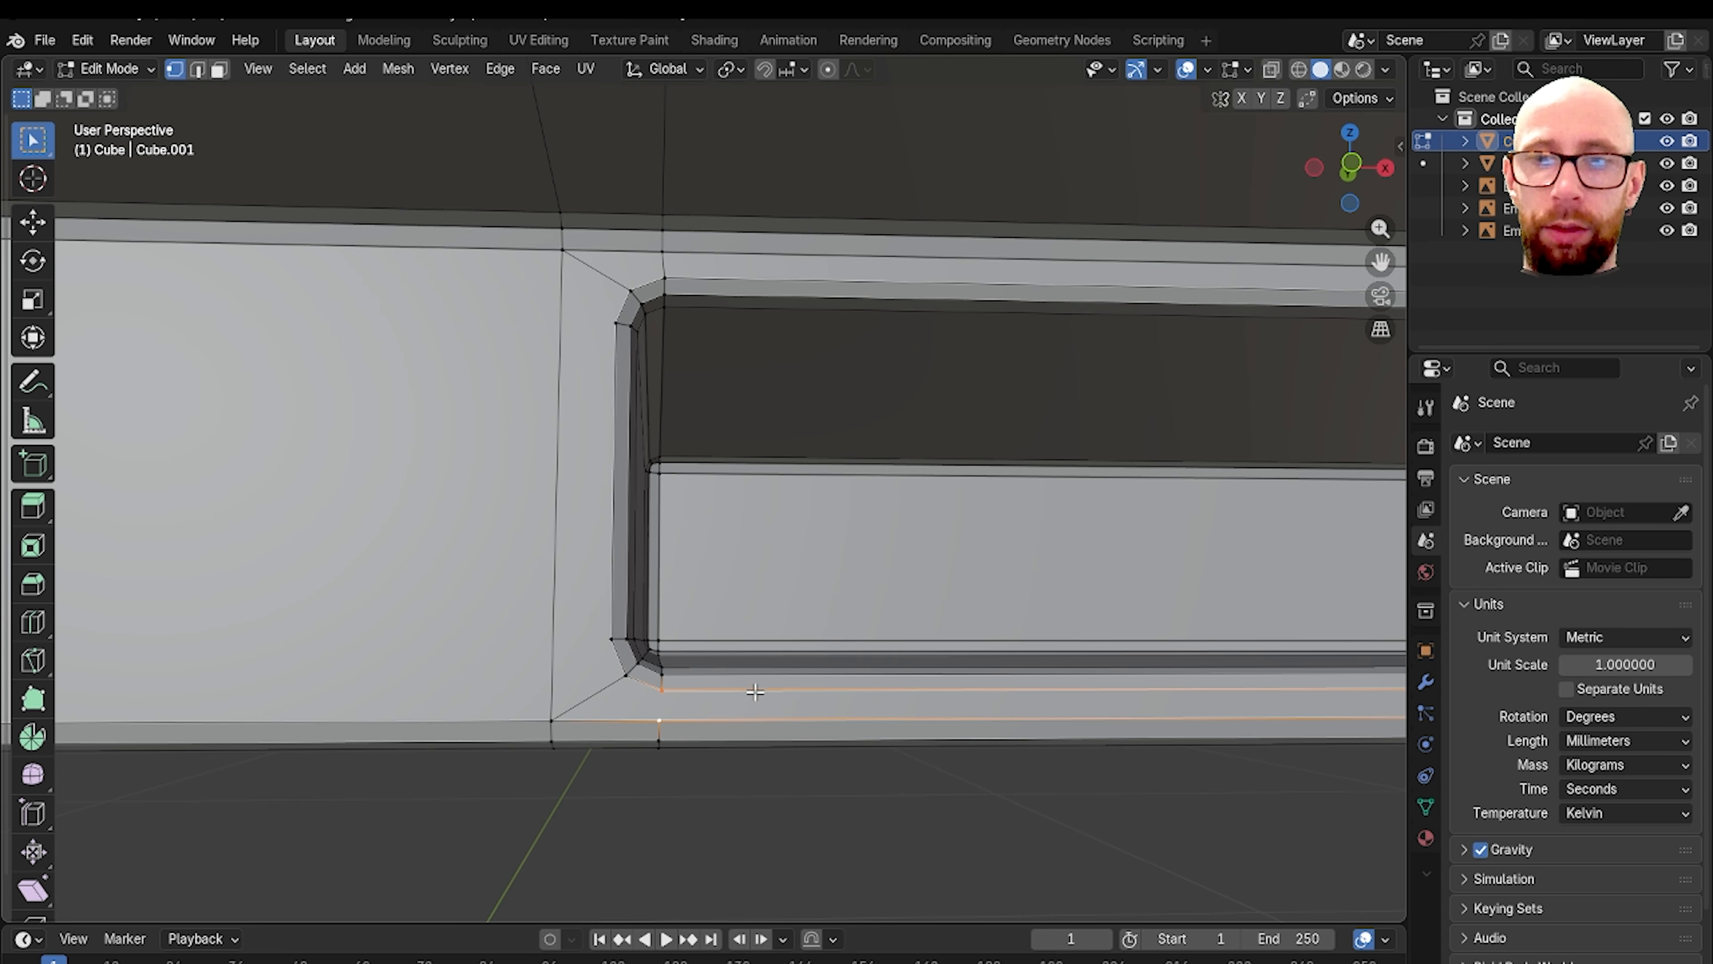
# Step: Connect the right recess's upper and lower outer corner vertices horizontally to the neighbouring vertical loop
pyautogui.scroll(-12, 750, 631)
pyautogui.keyDown('shift'); pyautogui.moveTo(907, 531); pyautogui.dragTo(559, 574, button='middle'); pyautogui.keyUp('shift')
pyautogui.scroll(5, 708, 581)
pyautogui.scroll(4, 535, 550)
pyautogui.moveTo(755, 592)
pyautogui.keyDown('shift'); pyautogui.mouseDown(button='middle')
pyautogui.moveTo(536, 550)
pyautogui.moveTo(725, 585)
pyautogui.mouseUp(button='middle'); pyautogui.keyUp('shift')
pyautogui.press('j')
pyautogui.scroll(-3, 792, 546)
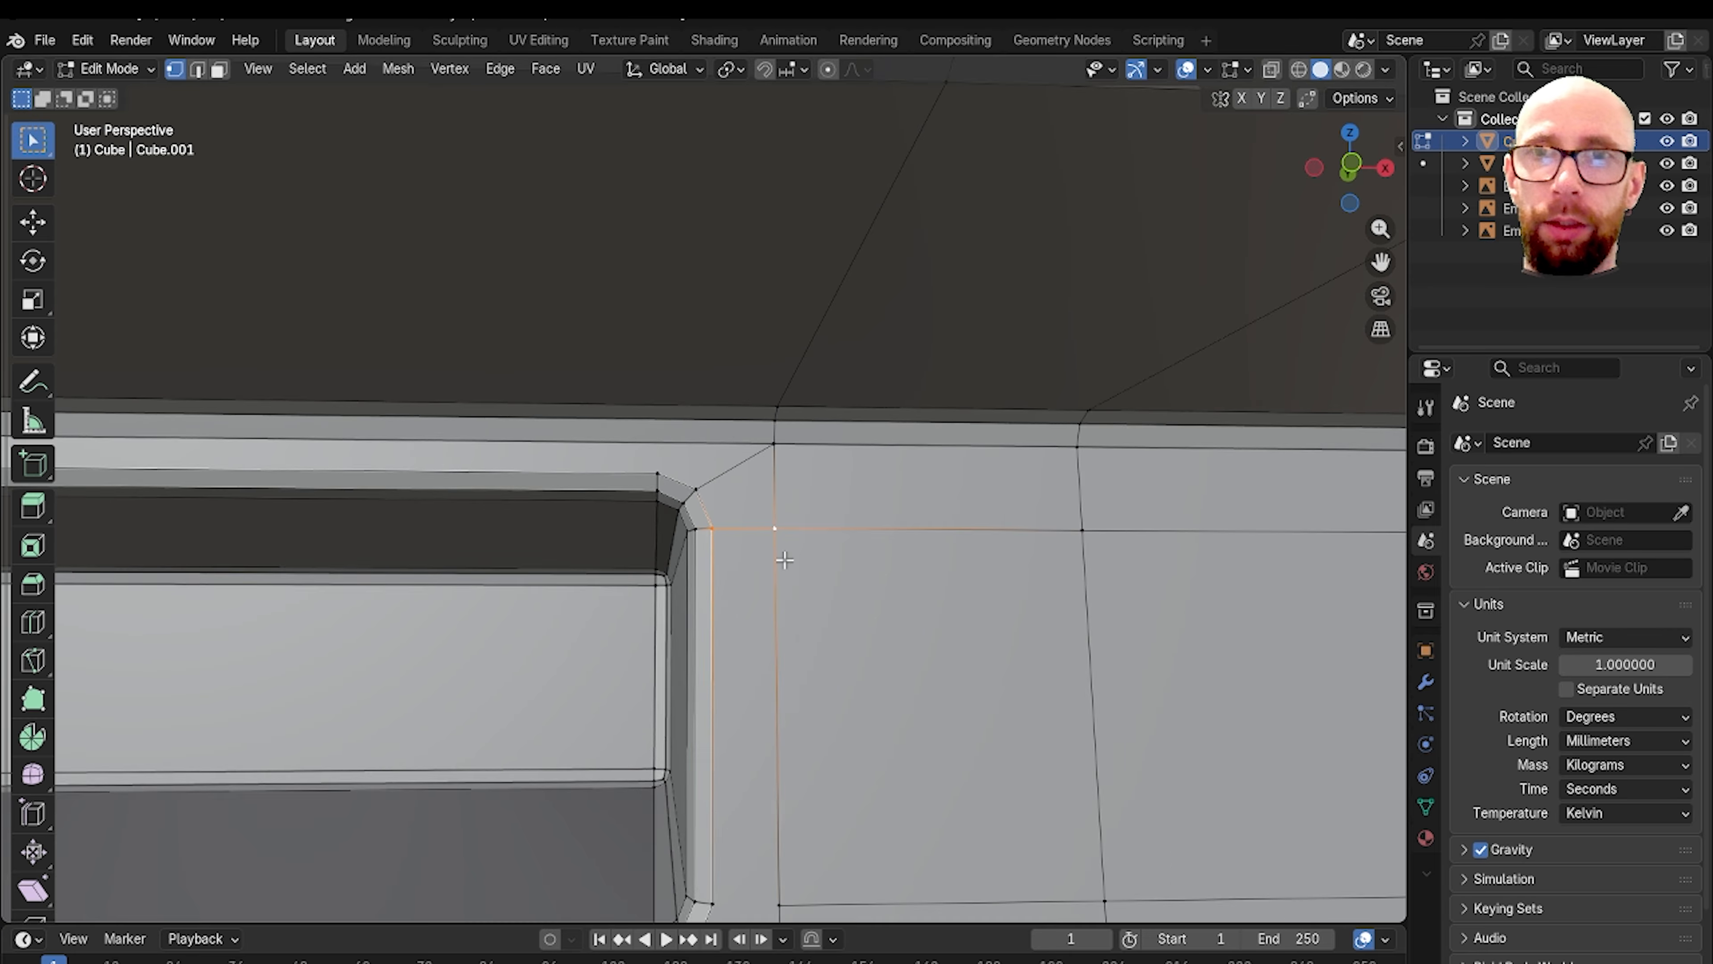
pyautogui.keyDown('shift'); pyautogui.moveTo(762, 700); pyautogui.dragTo(759, 592, button='middle'); pyautogui.keyUp('shift')
pyautogui.scroll(-6, 762, 666)
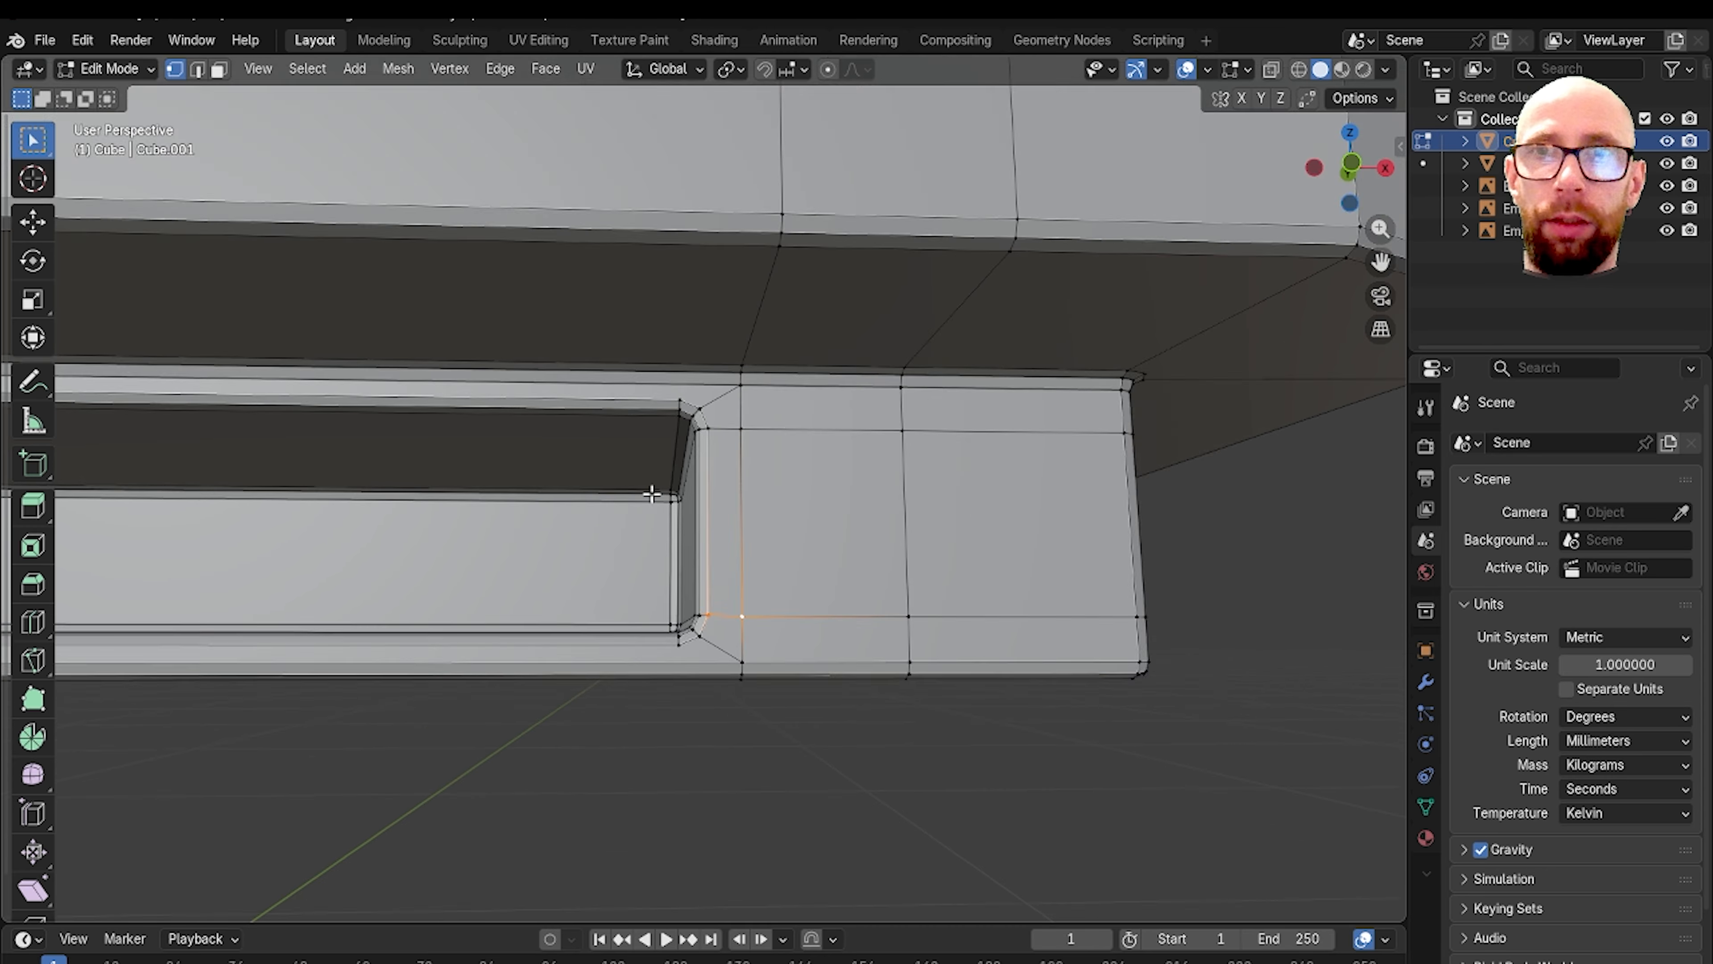
# Step: Add a vertical loop cut near the right recess's outer end and connect it to the upper and lower corner vertices
pyautogui.hotkey('ctrl', 'r')
pyautogui.click(571, 379)
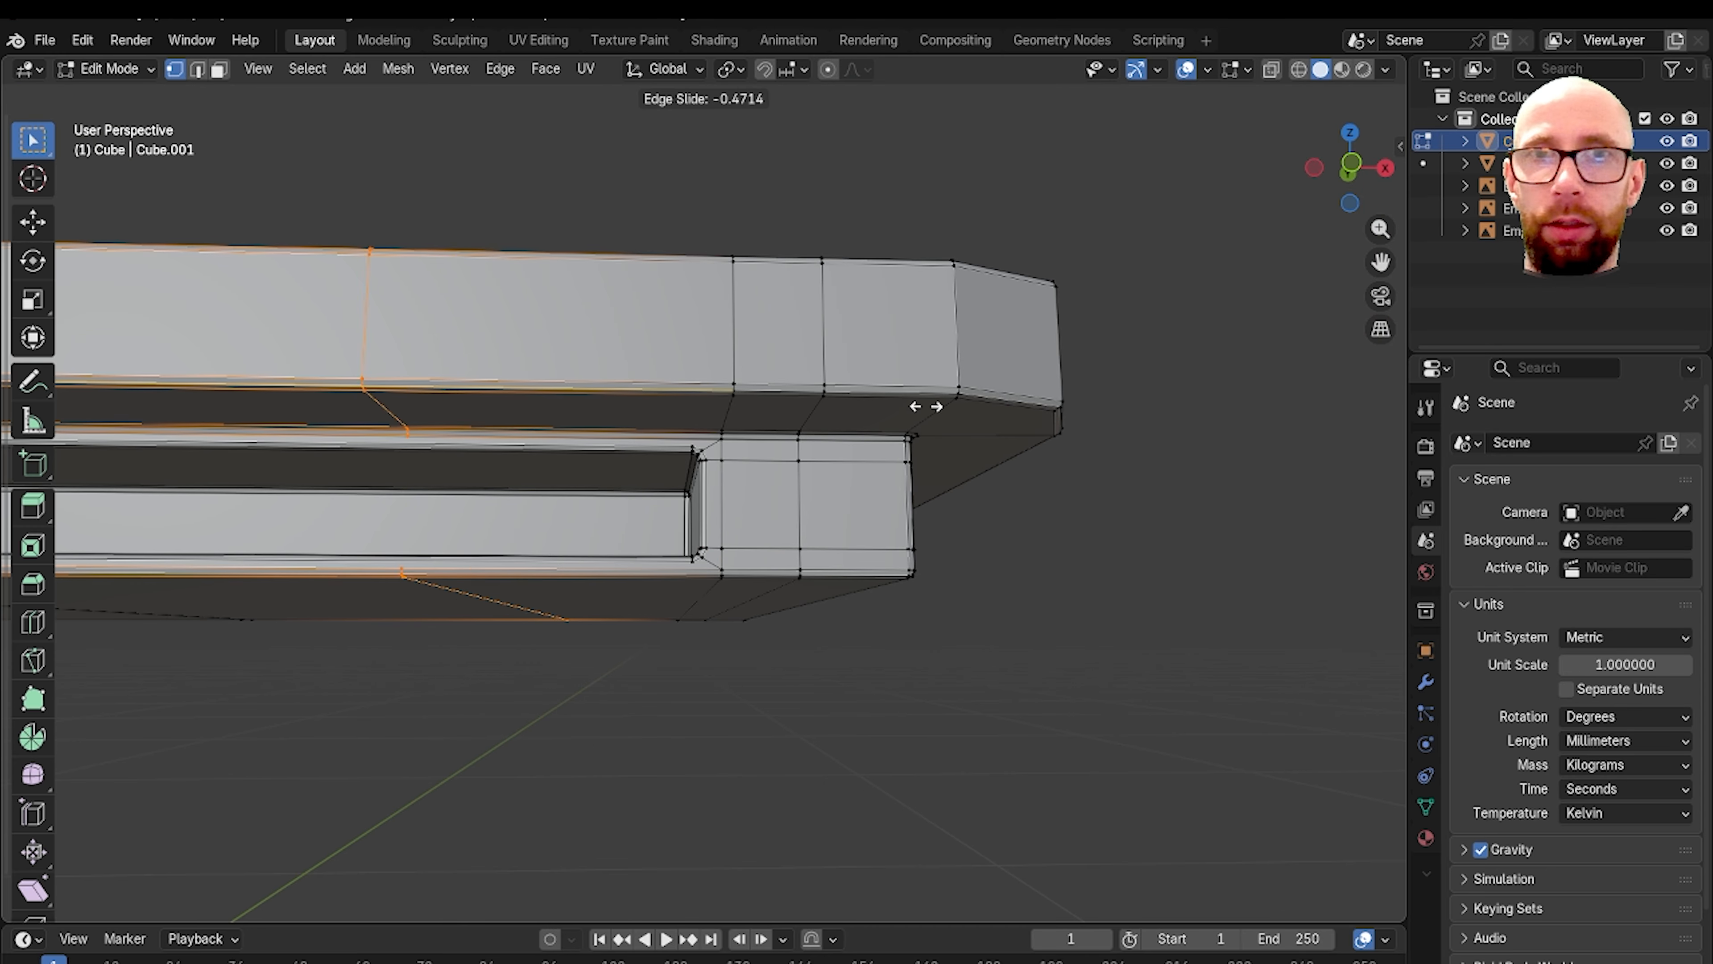
pyautogui.click(1256, 429)
pyautogui.scroll(8, 872, 451)
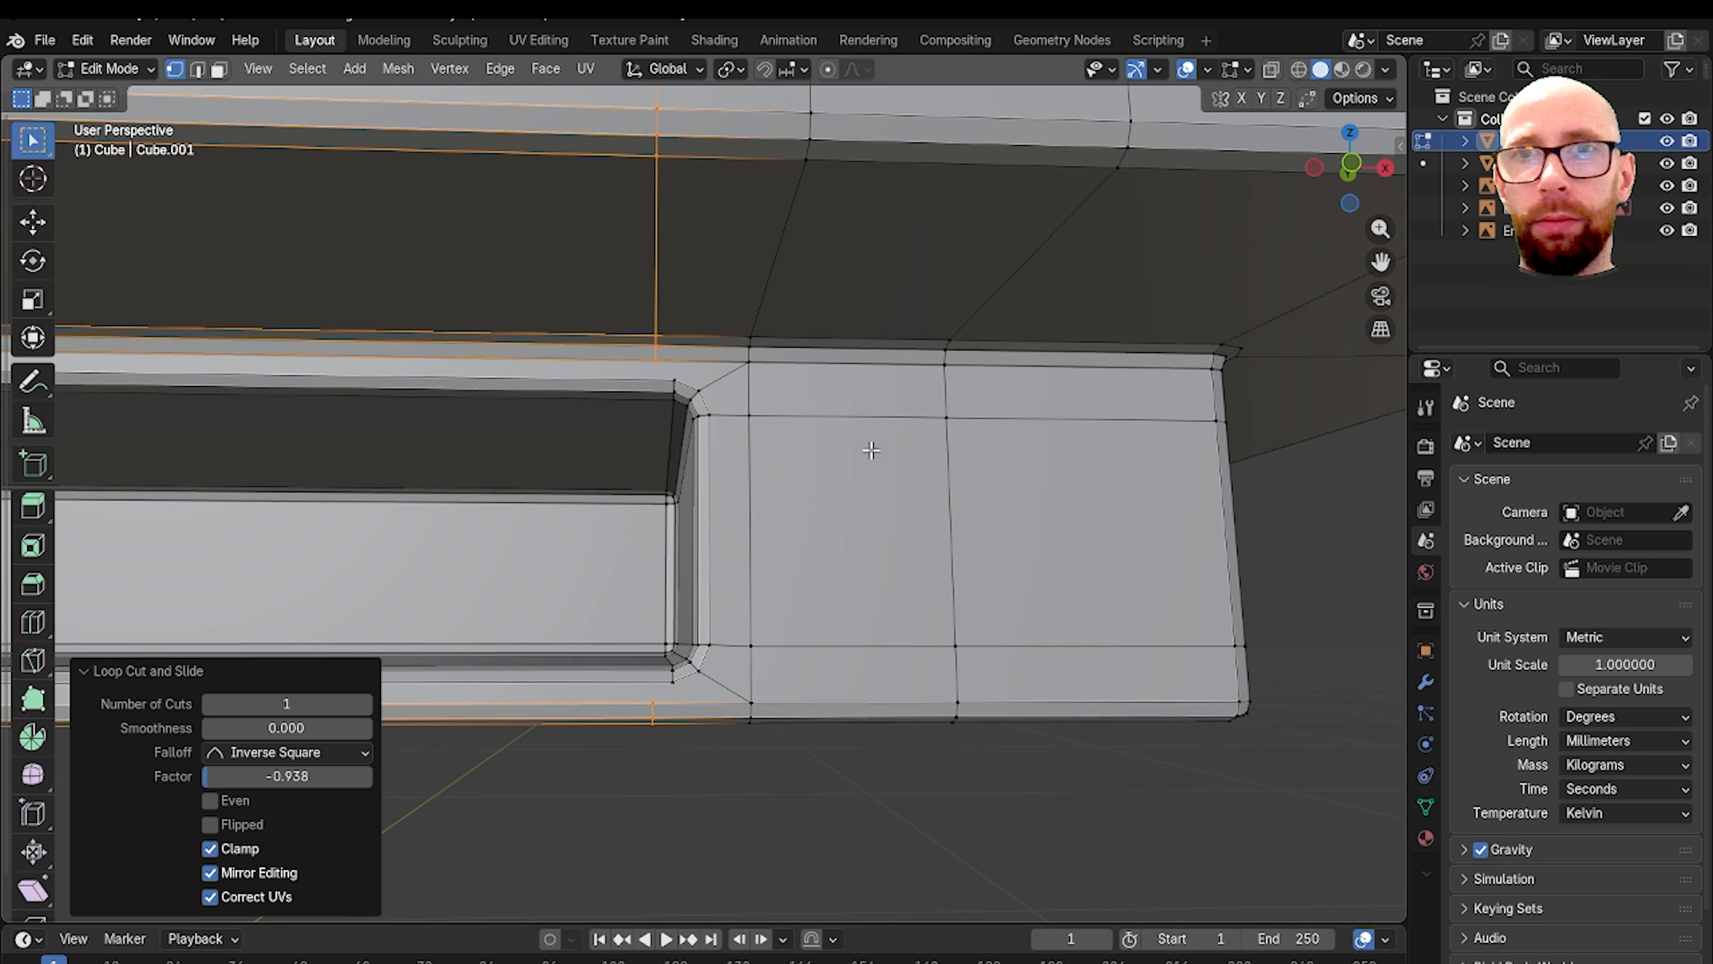
pyautogui.keyDown('alt'); pyautogui.click(796, 448); pyautogui.keyUp('alt')
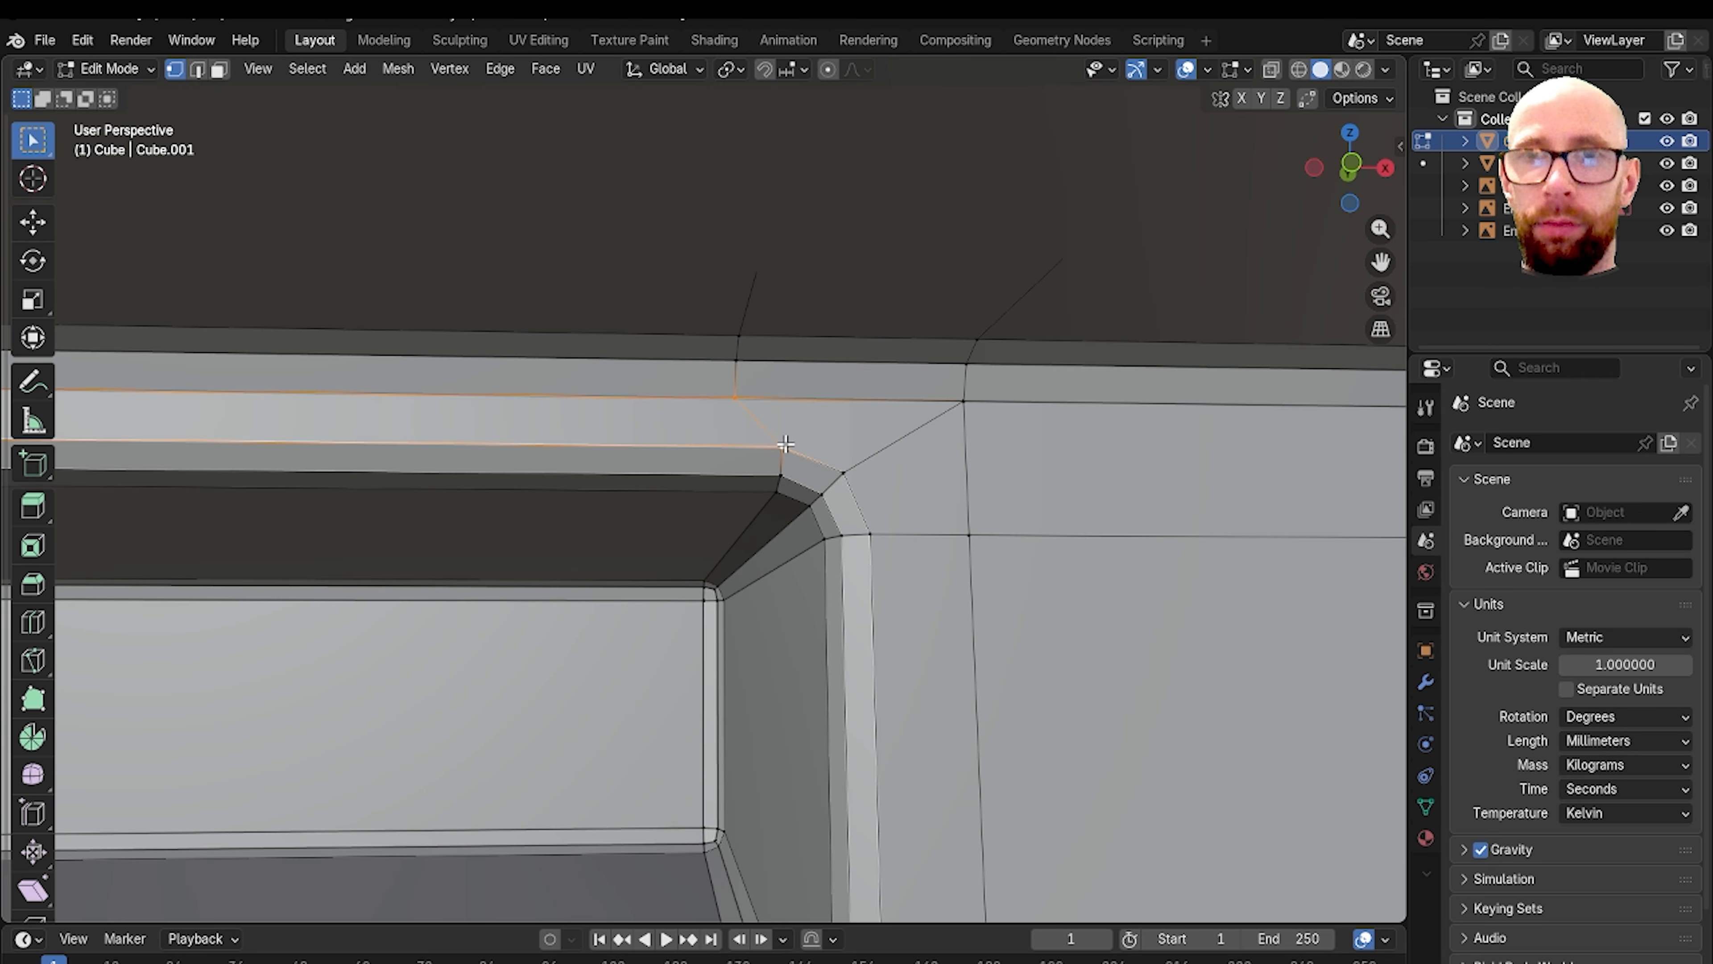
pyautogui.scroll(-5, 769, 455)
pyautogui.keyDown('shift'); pyautogui.moveTo(745, 769); pyautogui.dragTo(738, 587, button='middle'); pyautogui.keyUp('shift')
pyautogui.scroll(3, 735, 594)
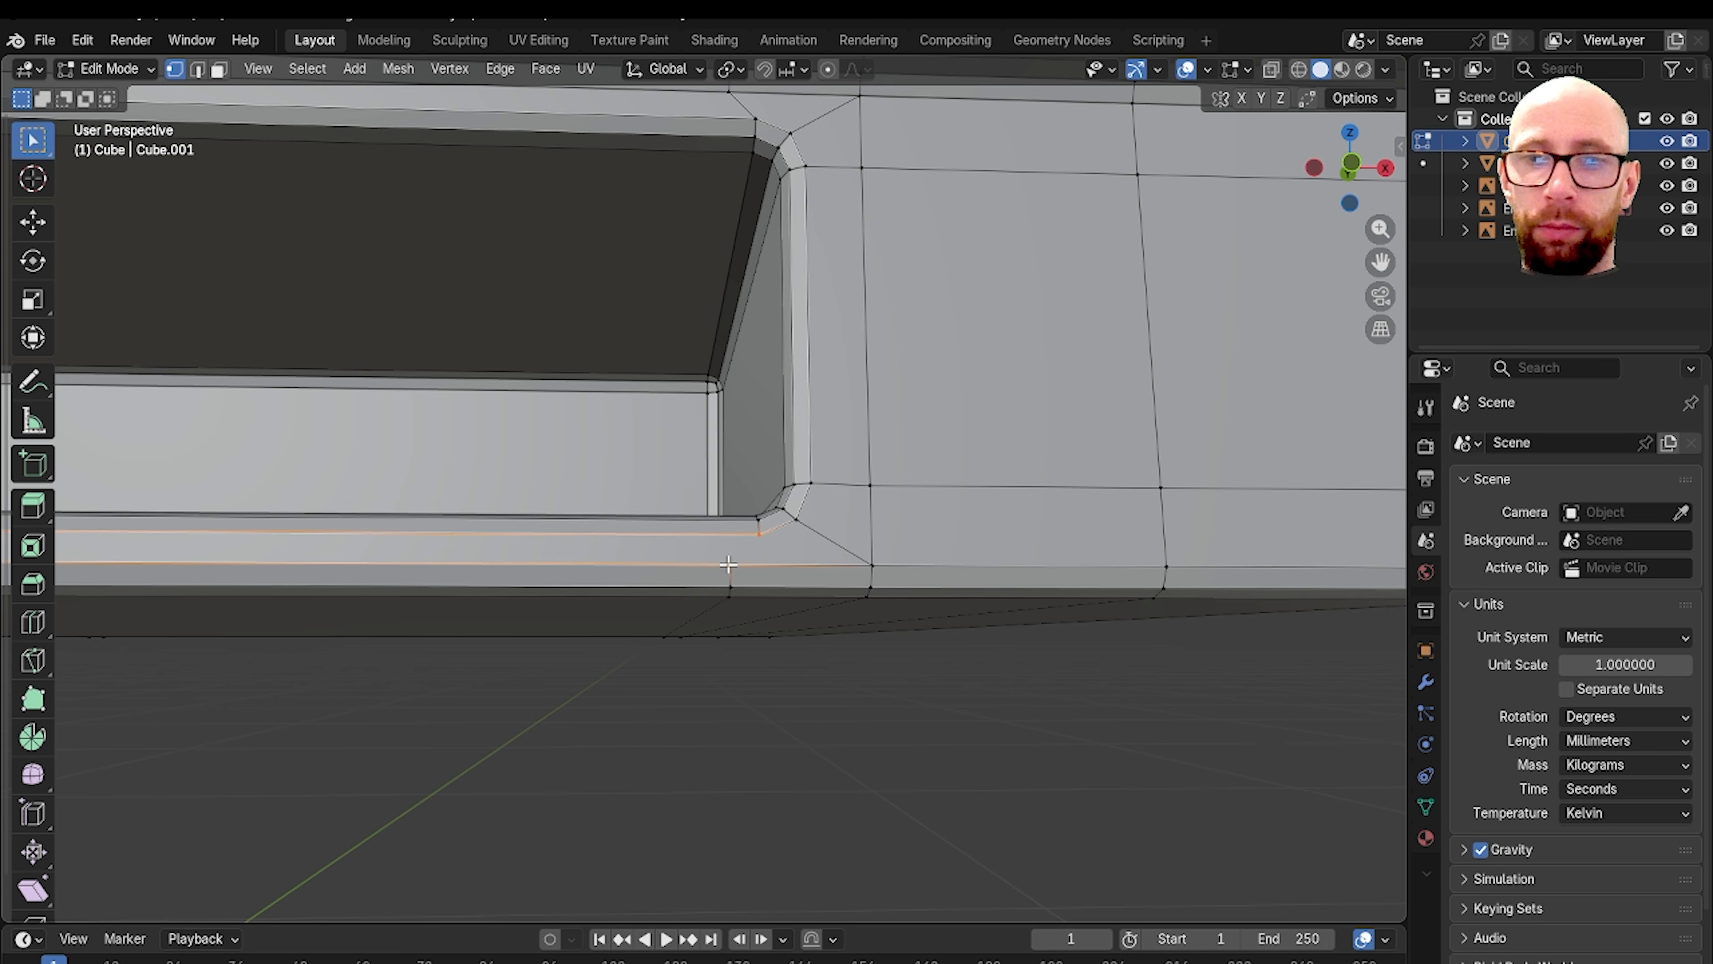
# Step: Connect the facing upper corner vertices of the two recesses with a horizontal edge across the apron's middle section
pyautogui.scroll(-3, 728, 564)
pyautogui.scroll(-7, 601, 565)
pyautogui.keyDown('shift'); pyautogui.moveTo(641, 553); pyautogui.dragTo(1052, 536, button='middle'); pyautogui.keyUp('shift')
pyautogui.scroll(-1, 524, 513)
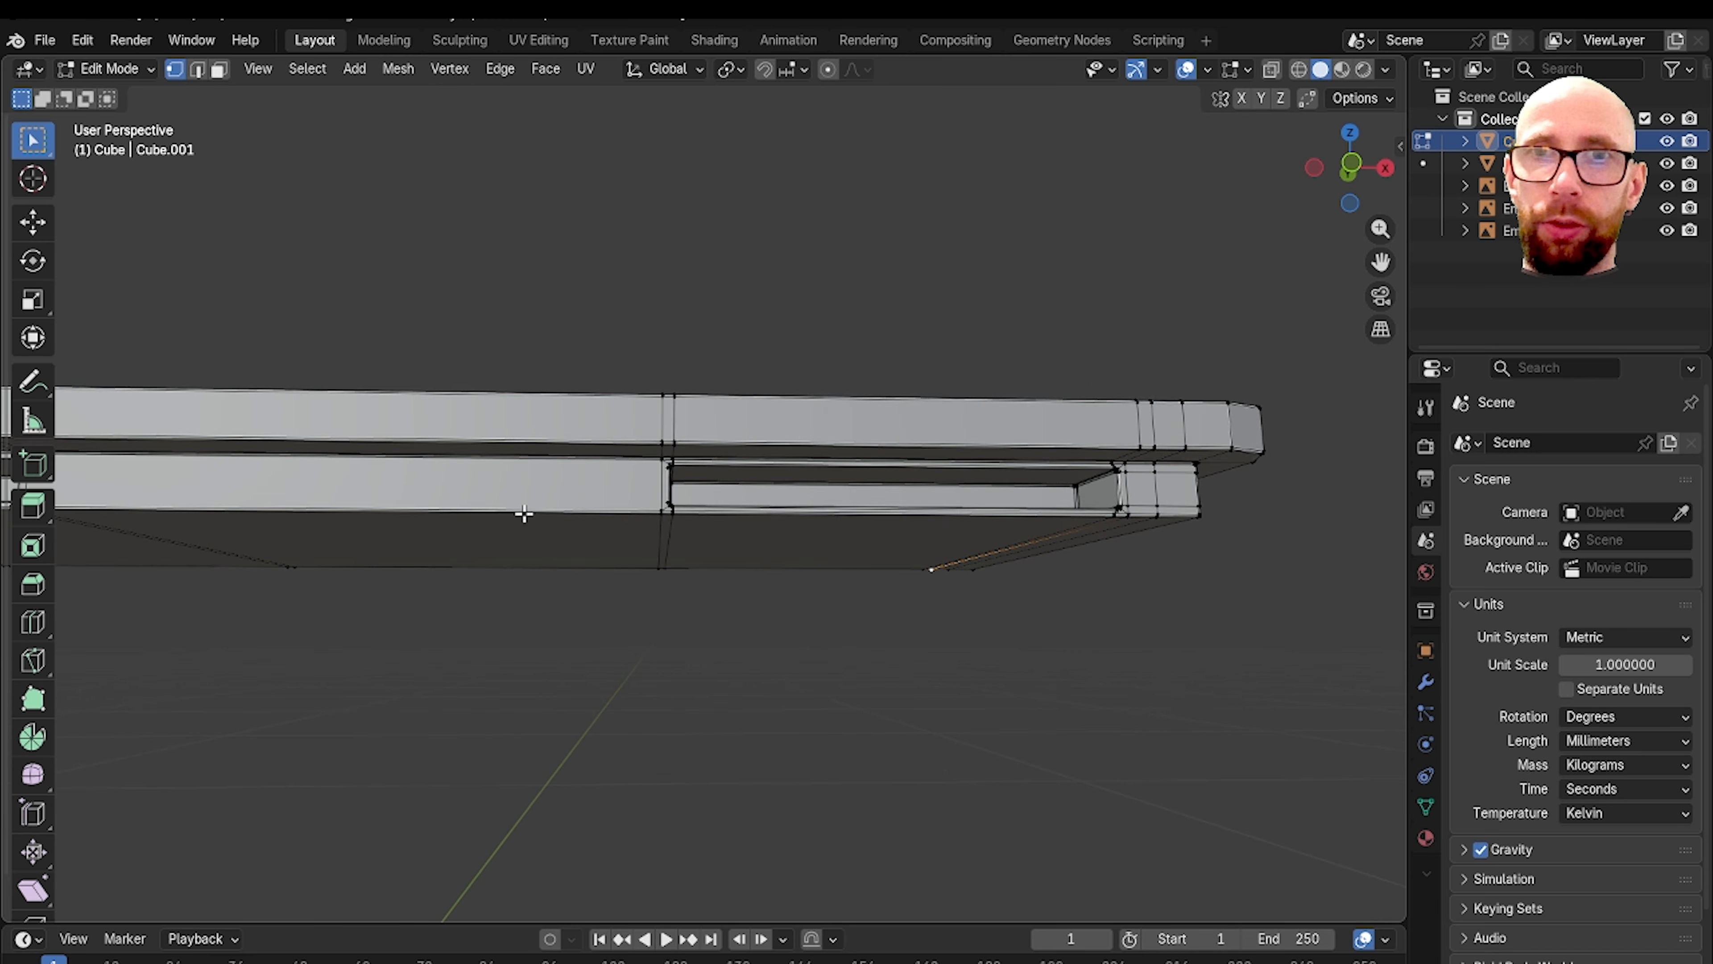
pyautogui.keyDown('shift'); pyautogui.moveTo(296, 506); pyautogui.dragTo(551, 501, button='middle'); pyautogui.keyUp('shift')
pyautogui.scroll(3, 550, 501)
pyautogui.keyDown('shift'); pyautogui.moveTo(202, 501); pyautogui.dragTo(623, 499, button='middle'); pyautogui.keyUp('shift')
pyautogui.scroll(4, 623, 499)
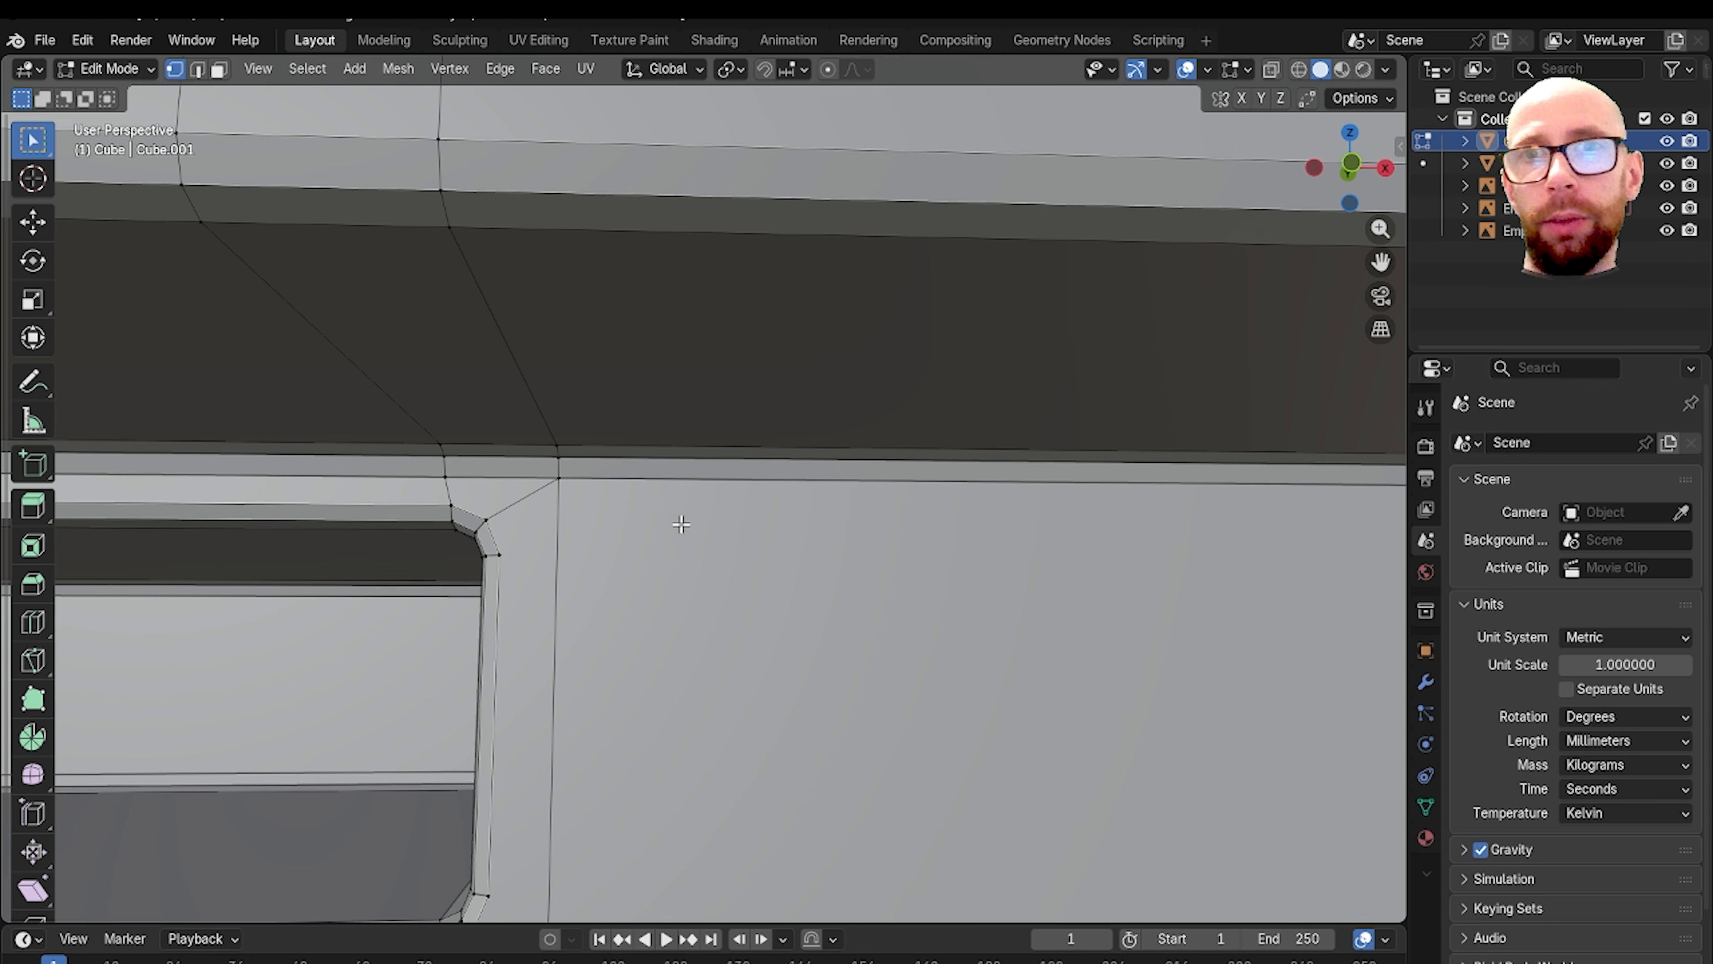
pyautogui.scroll(-9, 512, 563)
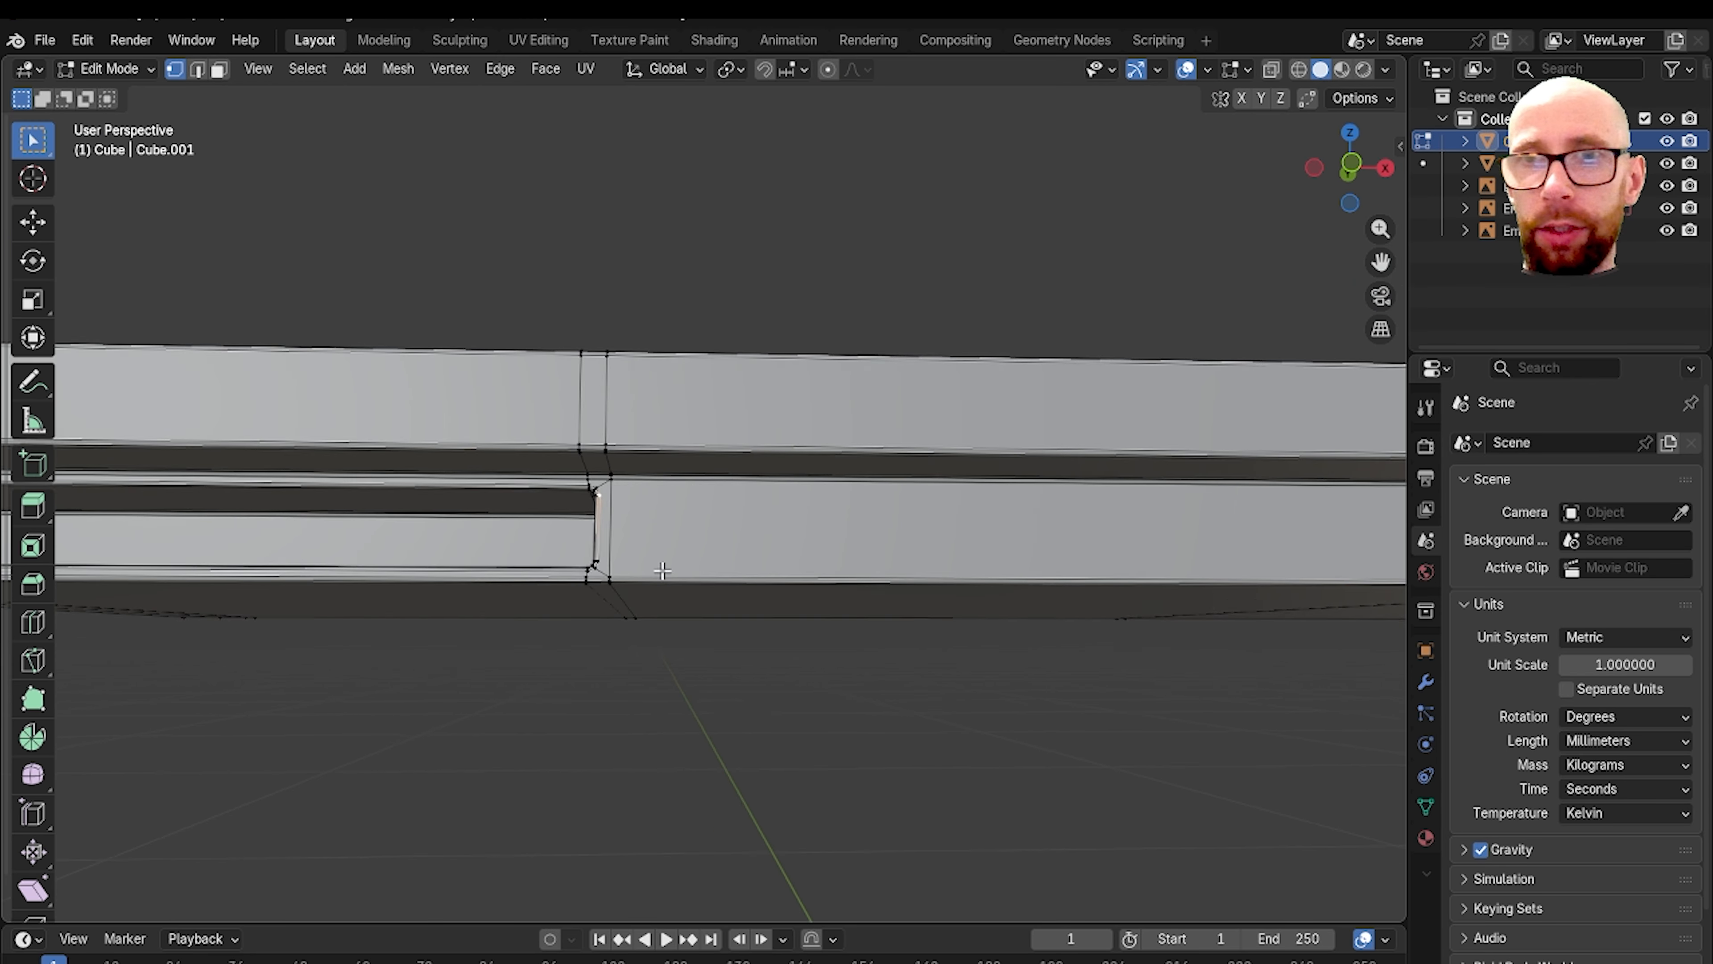
pyautogui.keyDown('shift'); pyautogui.moveTo(971, 570); pyautogui.dragTo(162, 573, button='middle'); pyautogui.keyUp('shift')
pyautogui.scroll(1, 679, 570)
pyautogui.scroll(5, 840, 570)
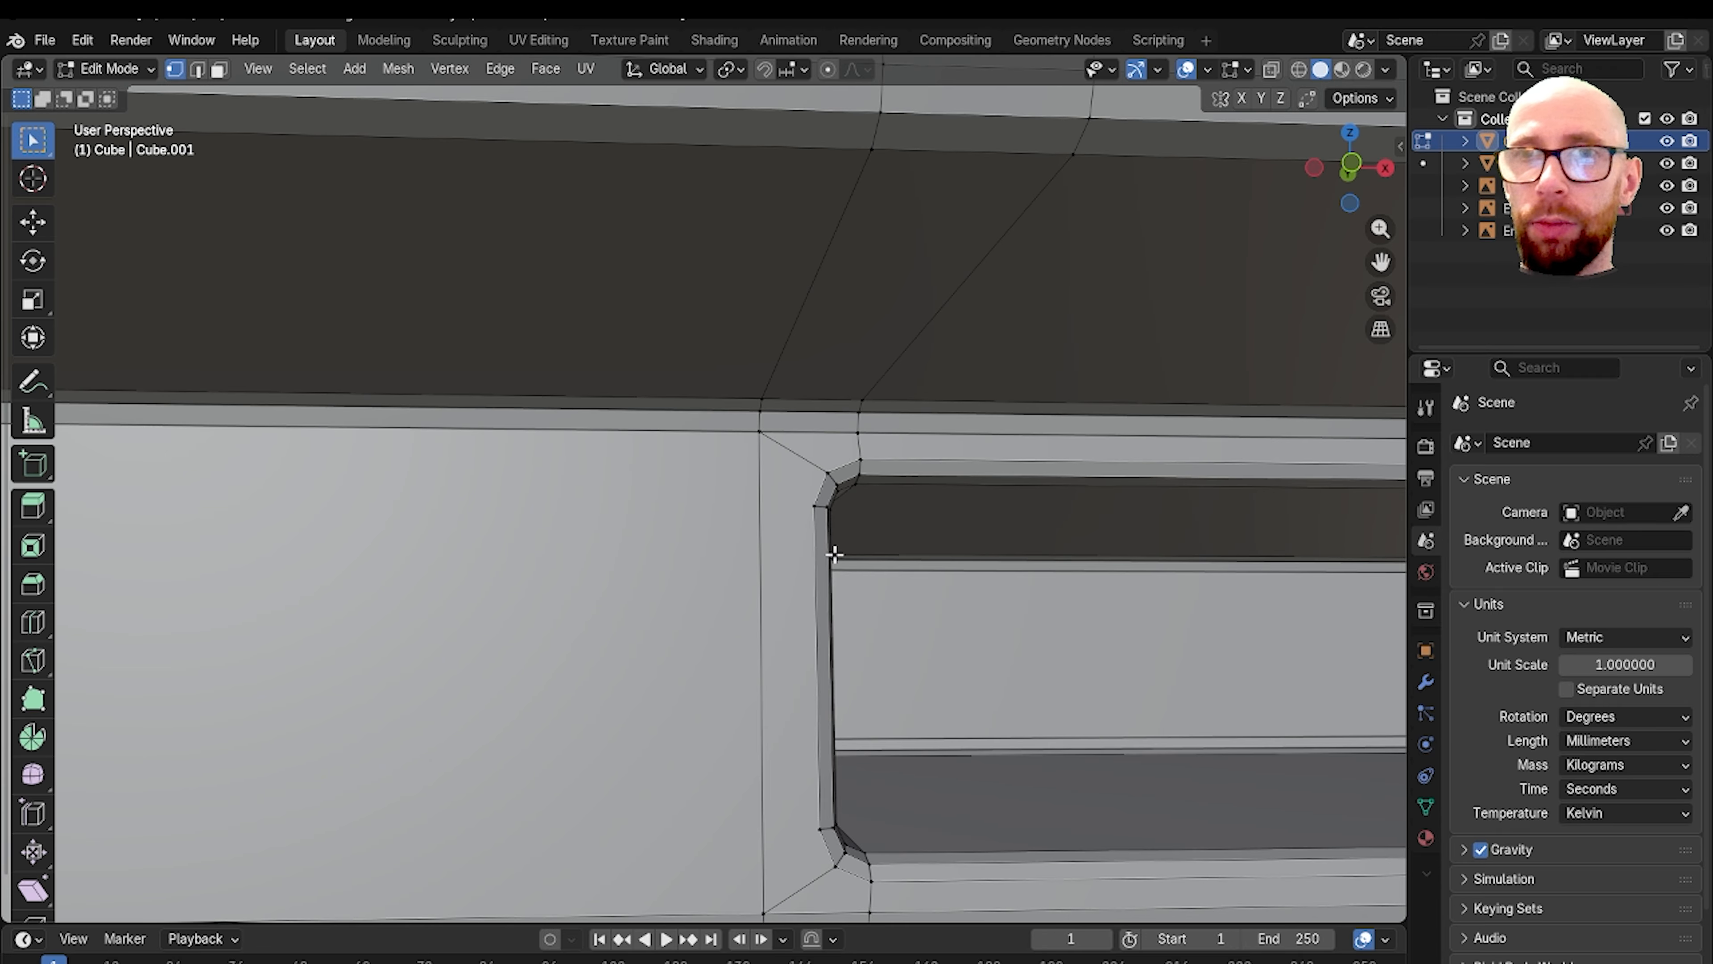
# Step: Connect the facing lower corner vertices of the two recesses with a second horizontal edge across the apron's middle section
pyautogui.click(820, 827)
pyautogui.scroll(-9, 813, 807)
pyautogui.keyDown('shift'); pyautogui.moveTo(179, 611); pyautogui.dragTo(870, 607, button='middle'); pyautogui.keyUp('shift')
pyautogui.scroll(6, 668, 621)
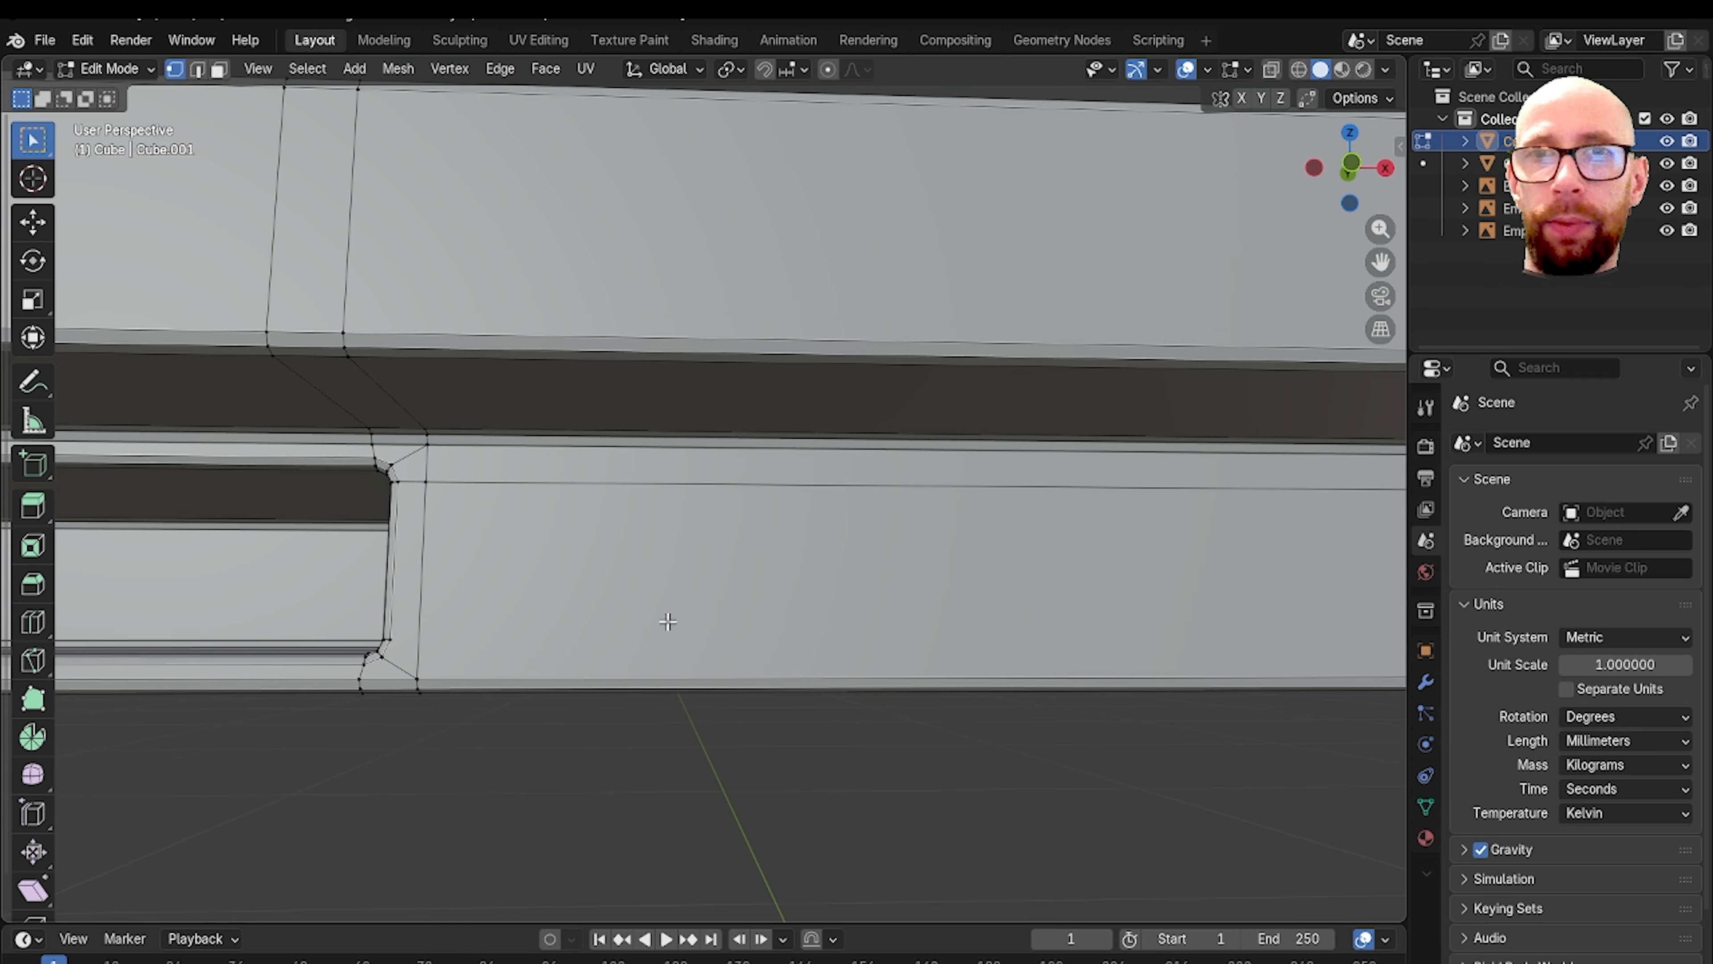
pyautogui.scroll(2, 668, 622)
pyautogui.keyDown('shift'); pyautogui.moveTo(610, 629); pyautogui.dragTo(872, 574, button='middle'); pyautogui.keyUp('shift')
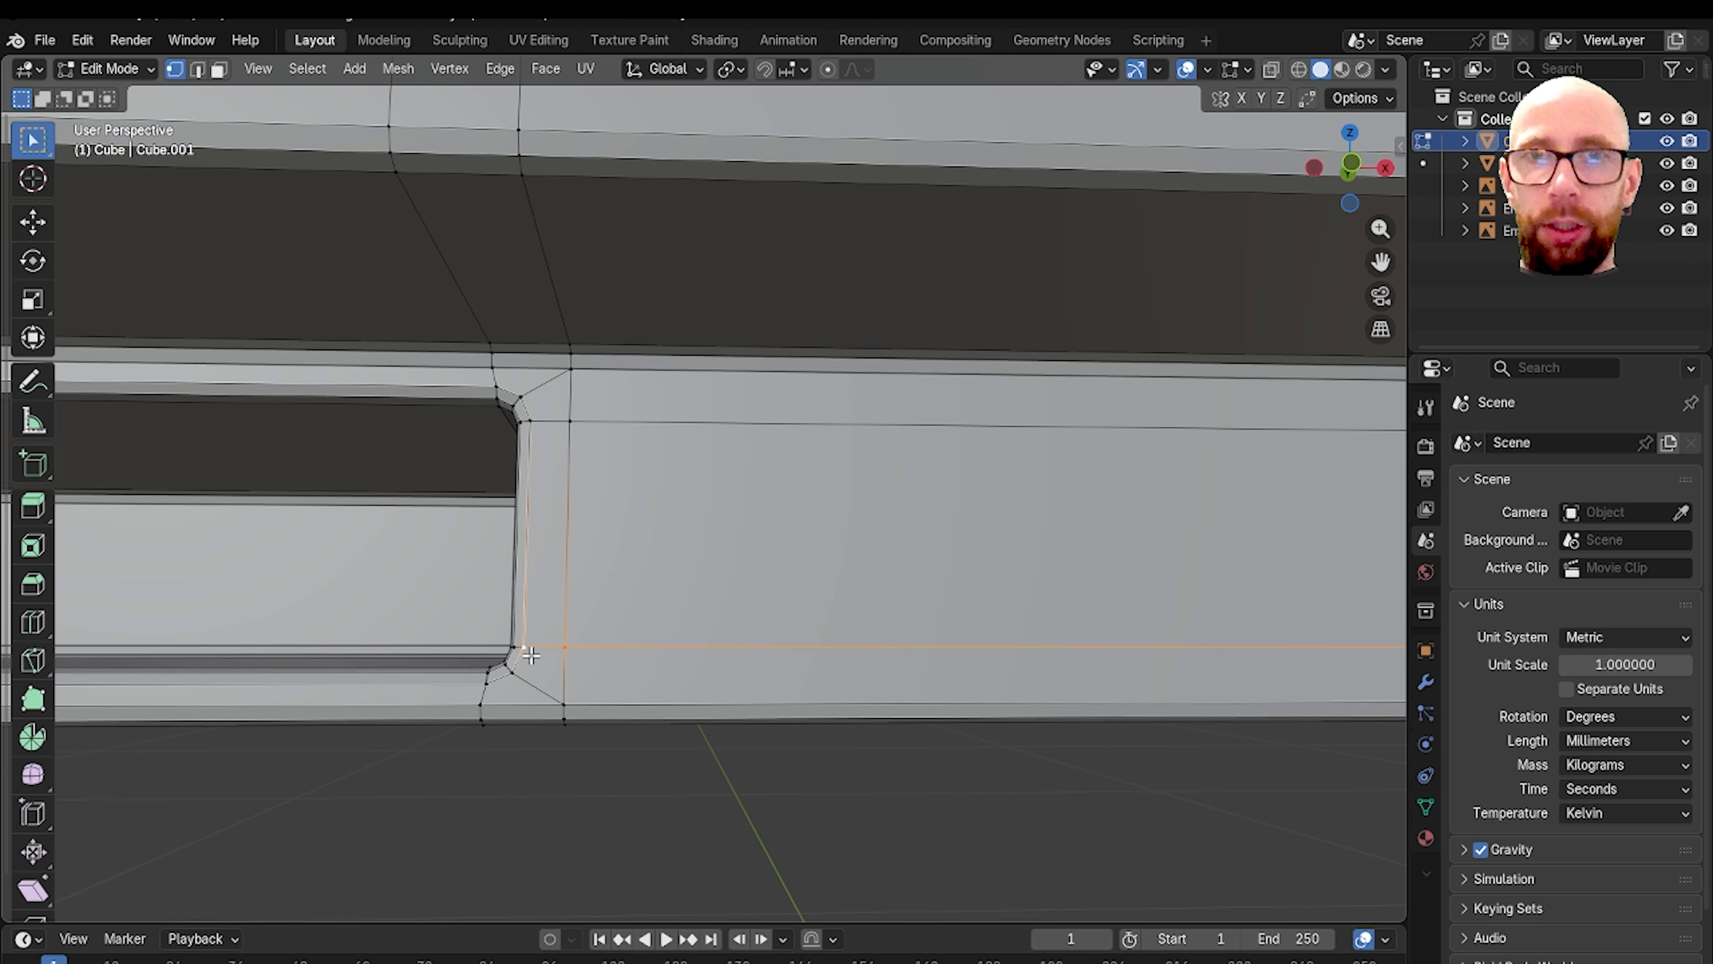
# Step: Leave Edit Mode and examine the desk's top, front edge and both front recesses
pyautogui.scroll(-4, 531, 656)
pyautogui.press('Tab')
pyautogui.moveTo(640, 695); pyautogui.dragTo(703, 701, button='middle')
pyautogui.scroll(-7, 647, 607)
pyautogui.moveTo(533, 411); pyautogui.dragTo(747, 533, button='middle')
pyautogui.scroll(-3, 545, 476)
pyautogui.scroll(3, 635, 506)
pyautogui.scroll(2, 701, 520)
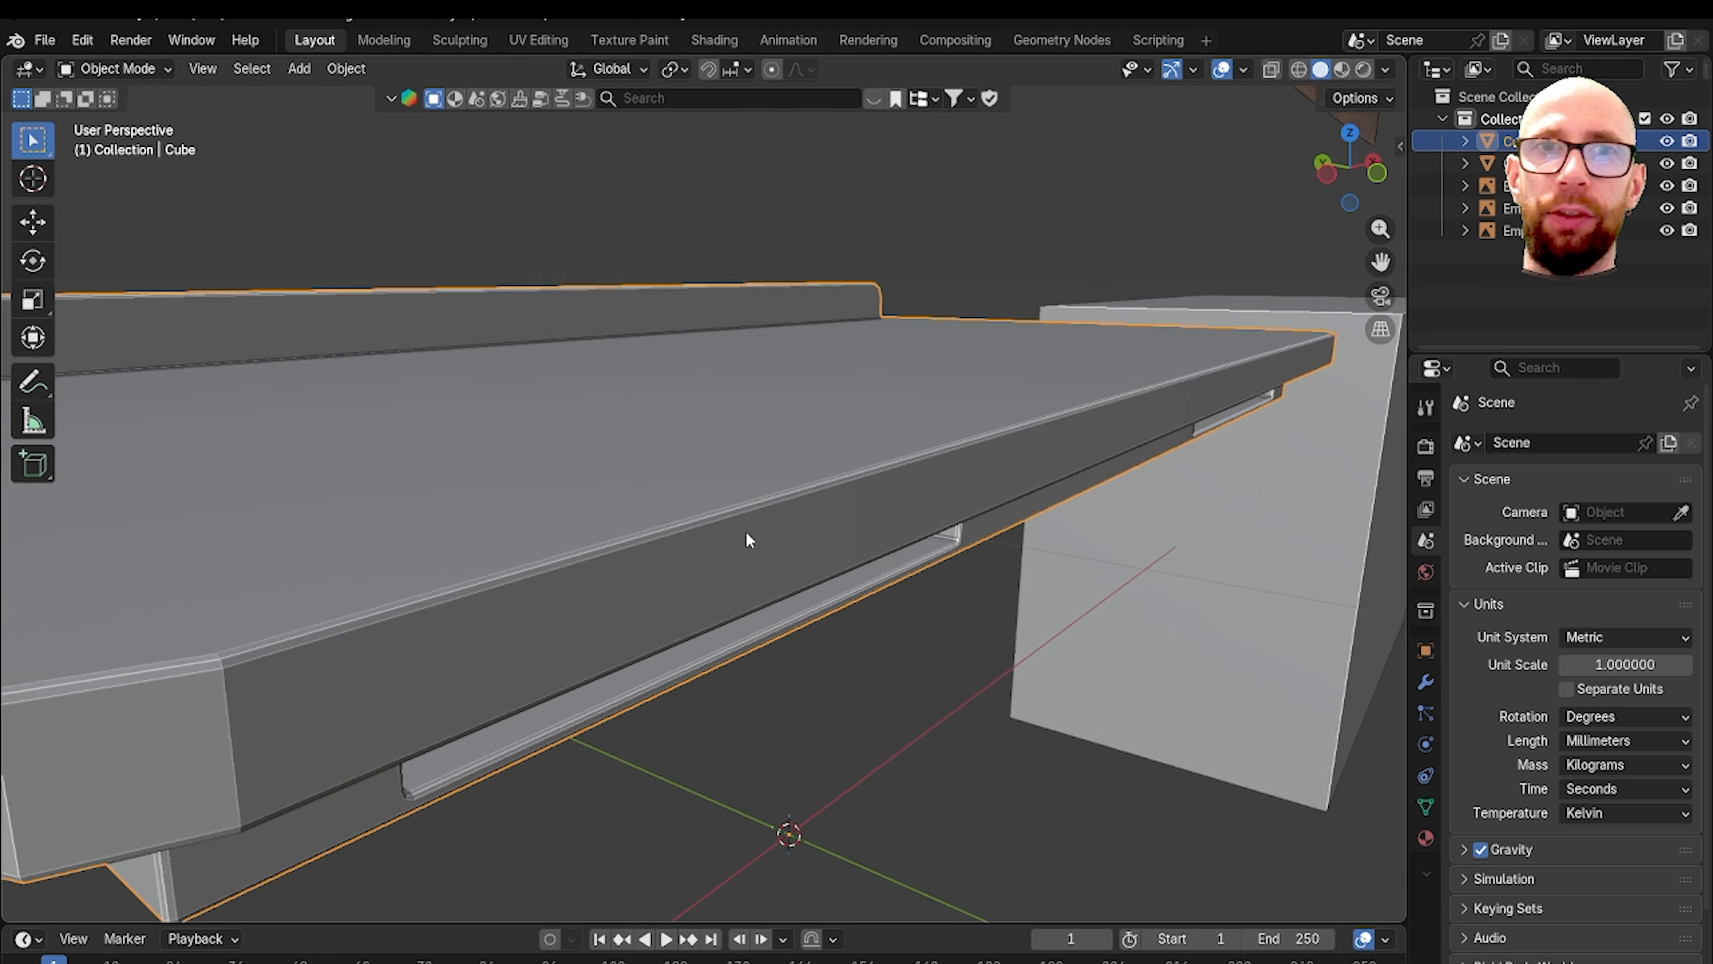
pyautogui.scroll(-3, 747, 533)
pyautogui.moveTo(600, 570); pyautogui.dragTo(589, 560, button='middle')
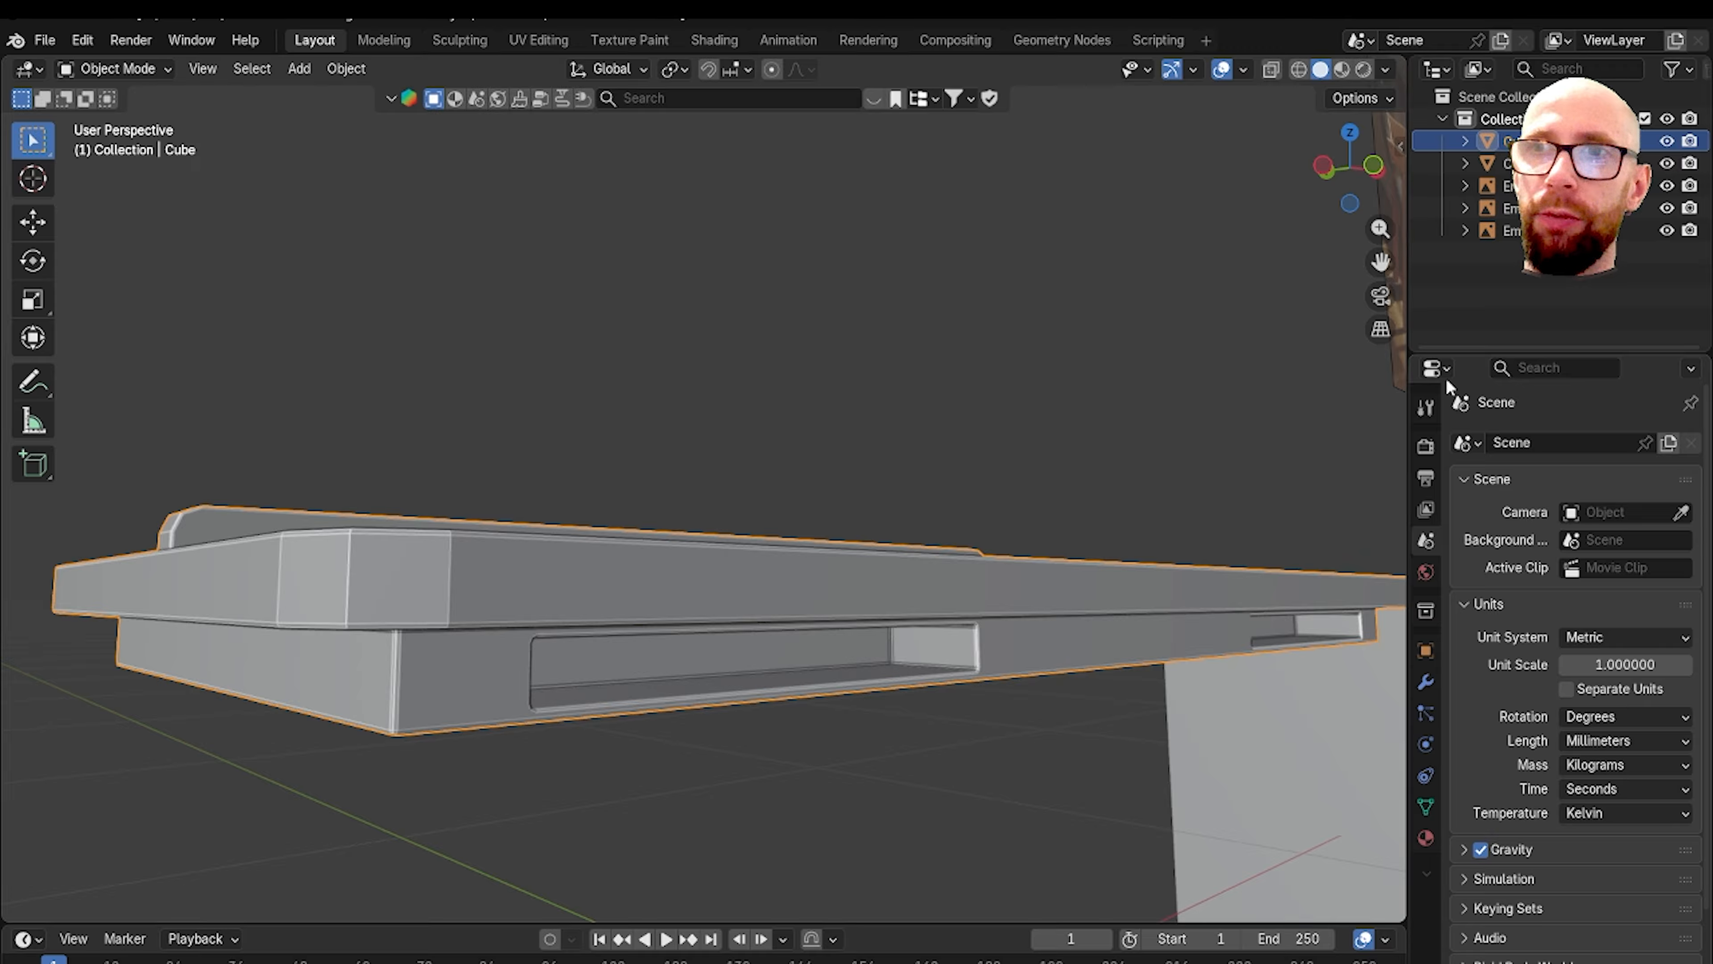
# Step: Add a Subdivision Surface modifier to the desk and shade it smooth
pyautogui.click(1430, 684)
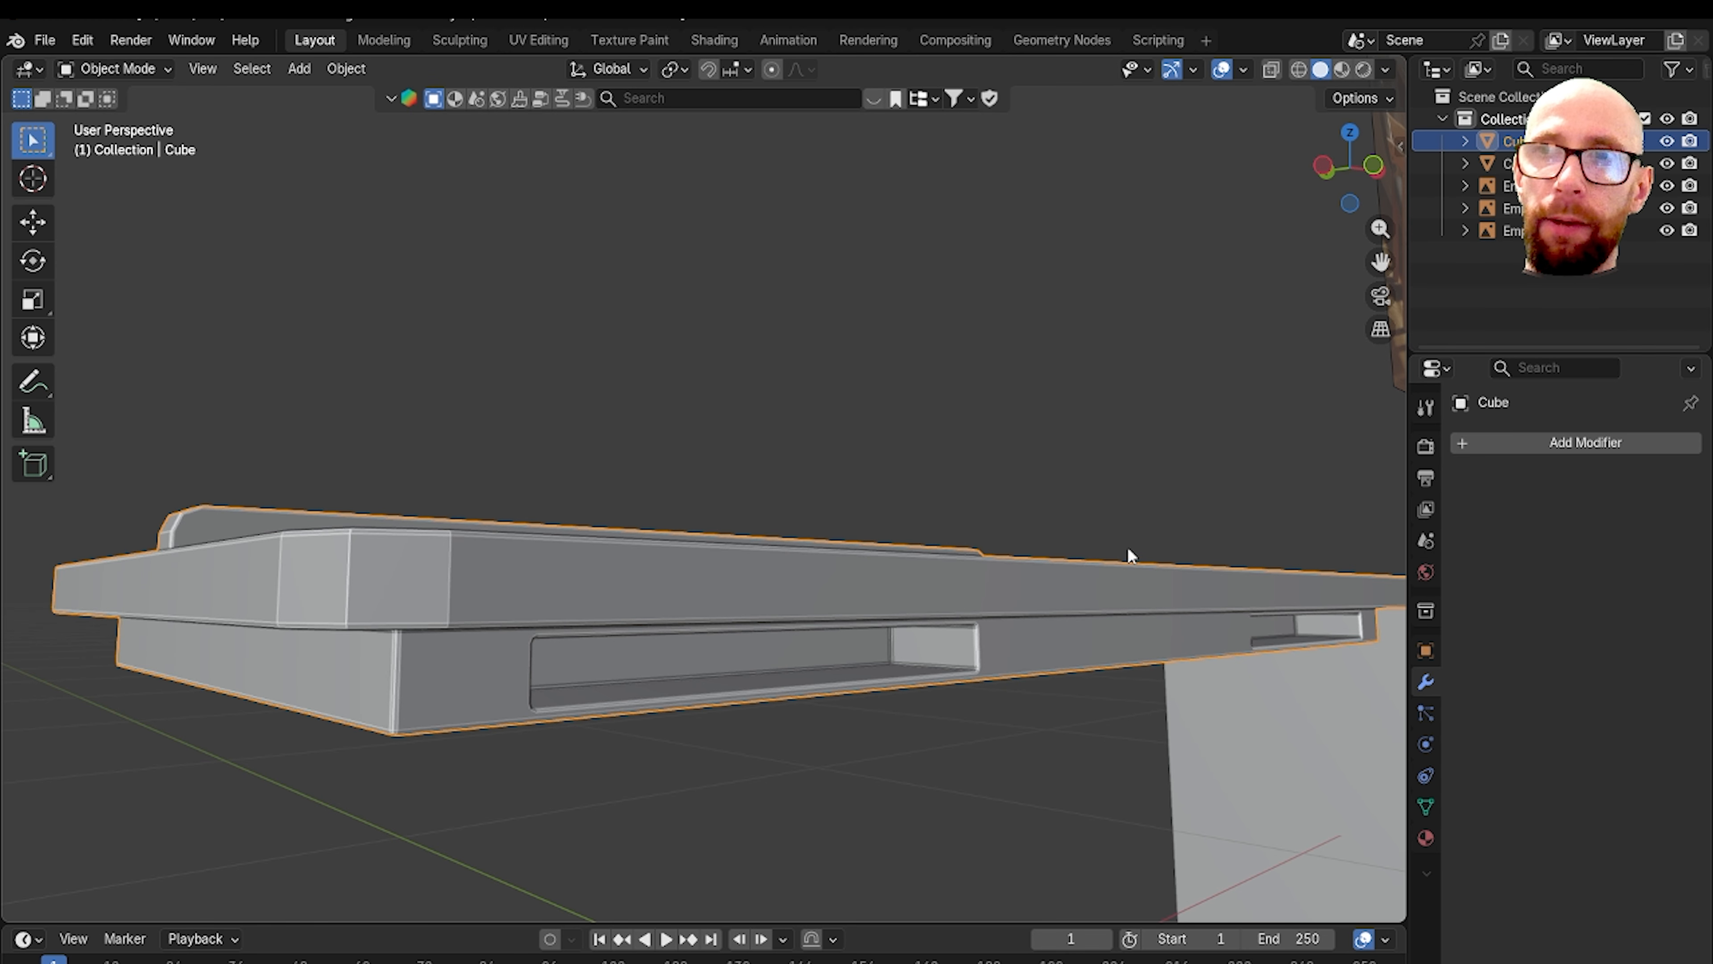
pyautogui.click(1567, 448)
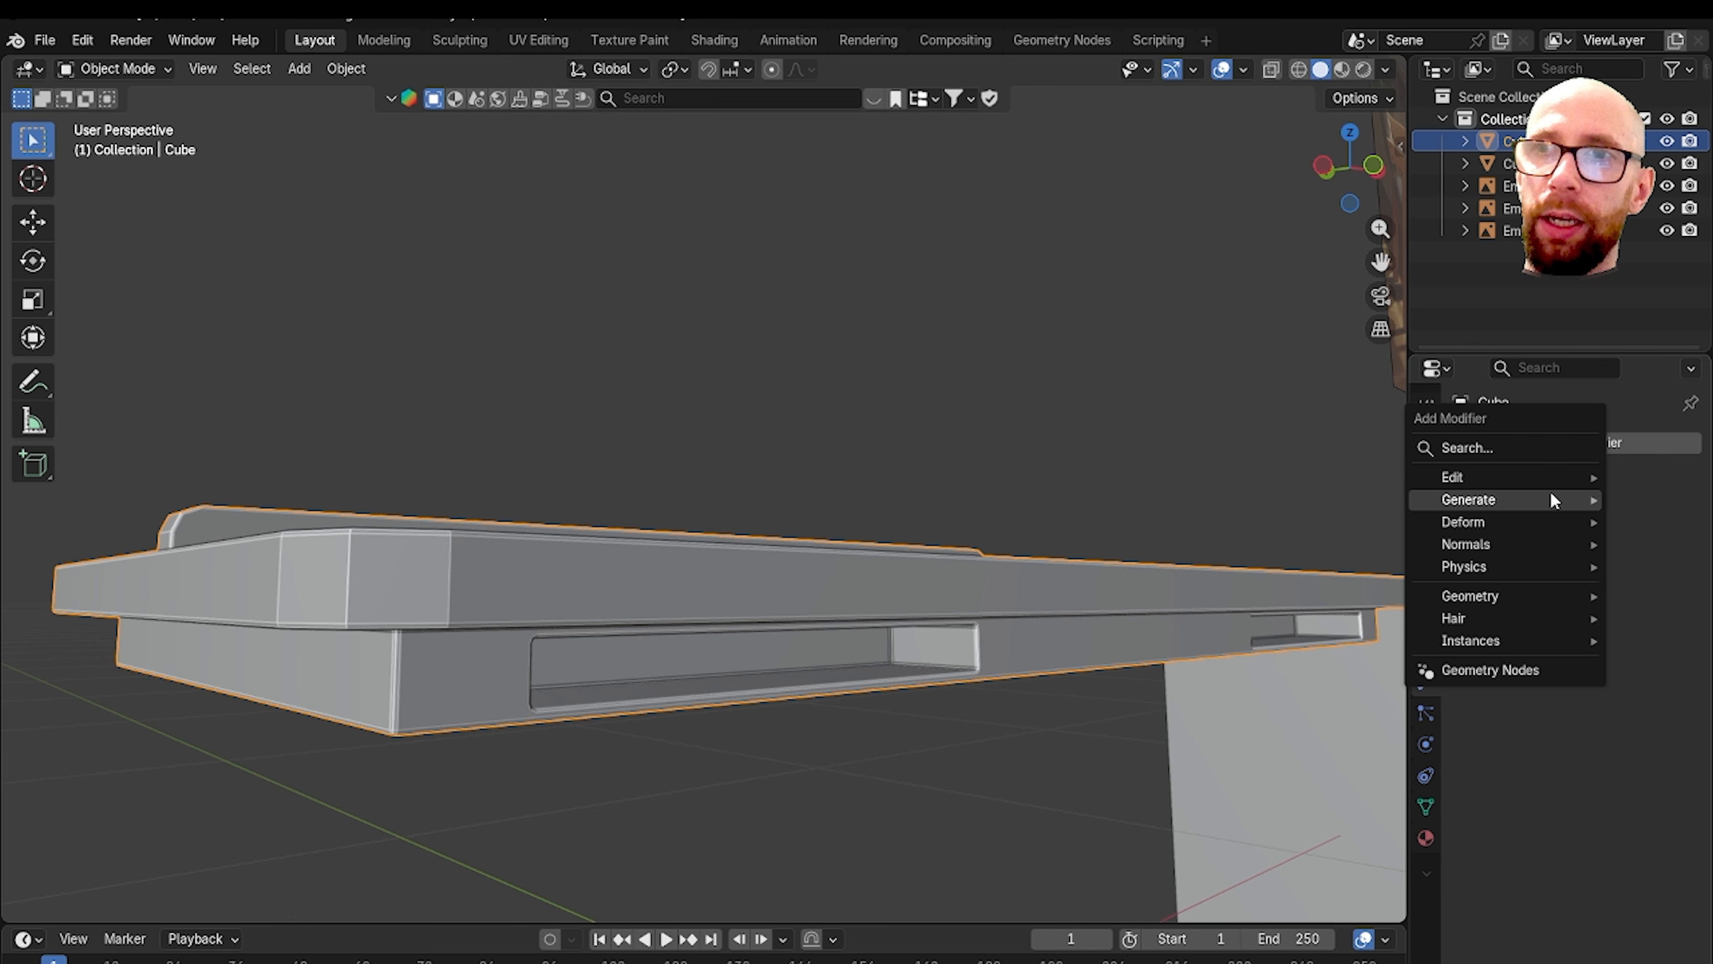
pyautogui.moveTo(1544, 500)
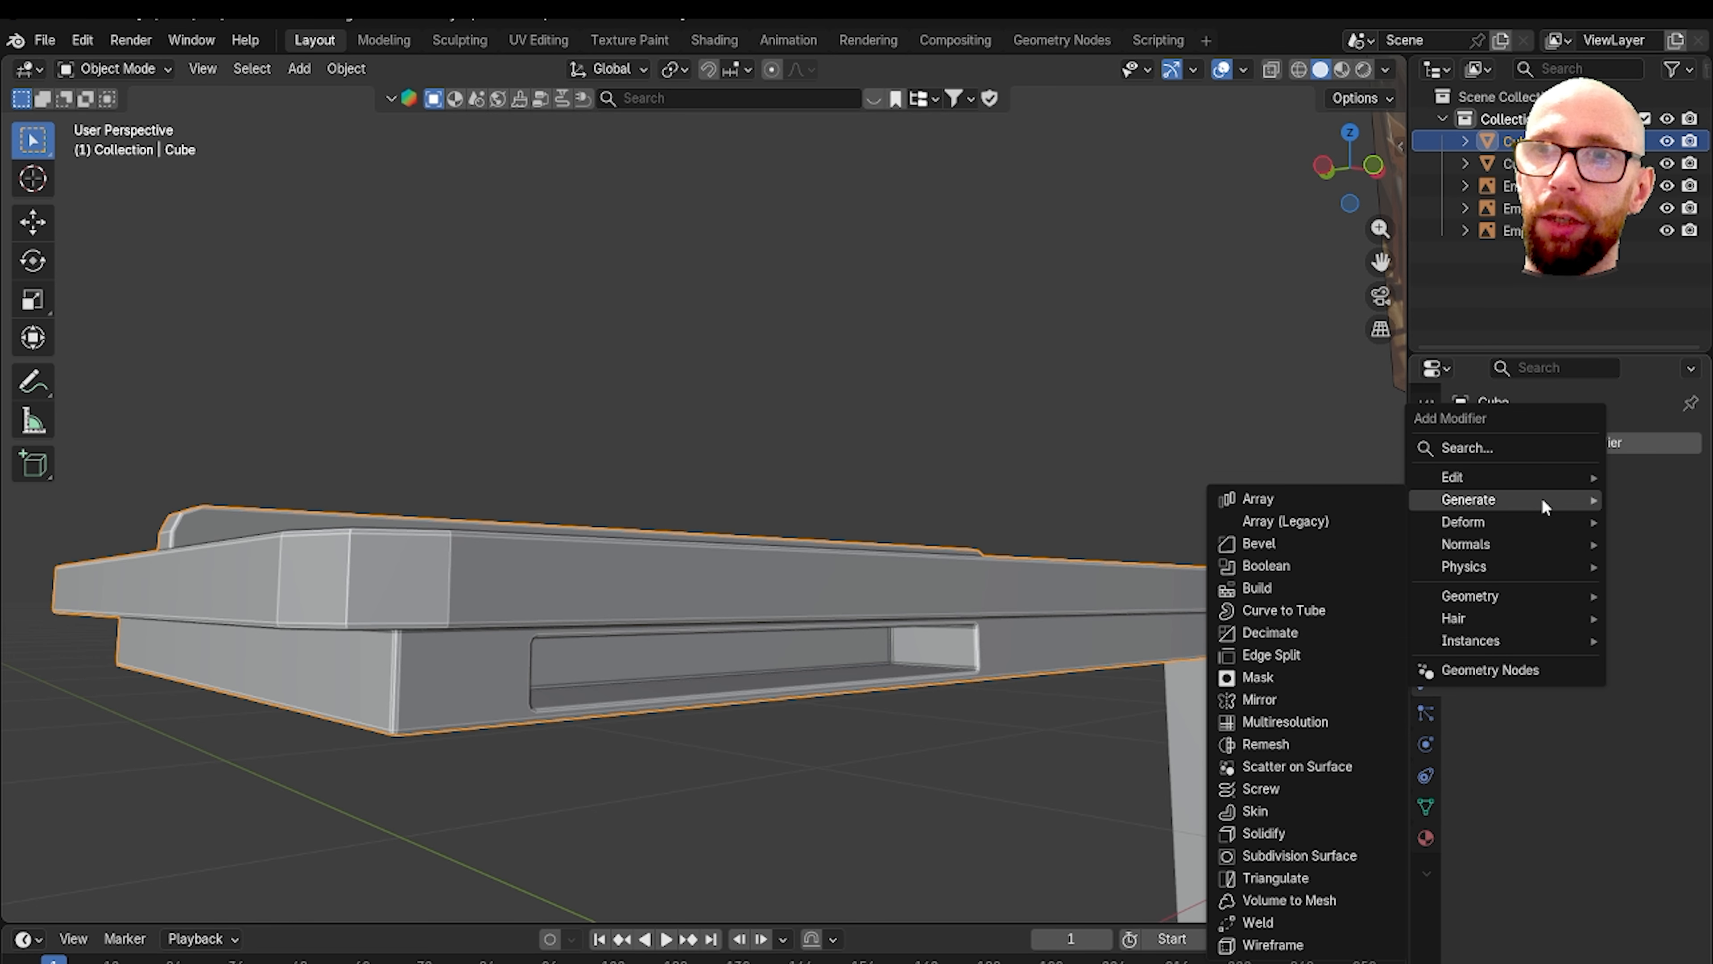
pyautogui.click(1280, 856)
pyautogui.moveTo(1280, 860); pyautogui.dragTo(851, 699, button='middle')
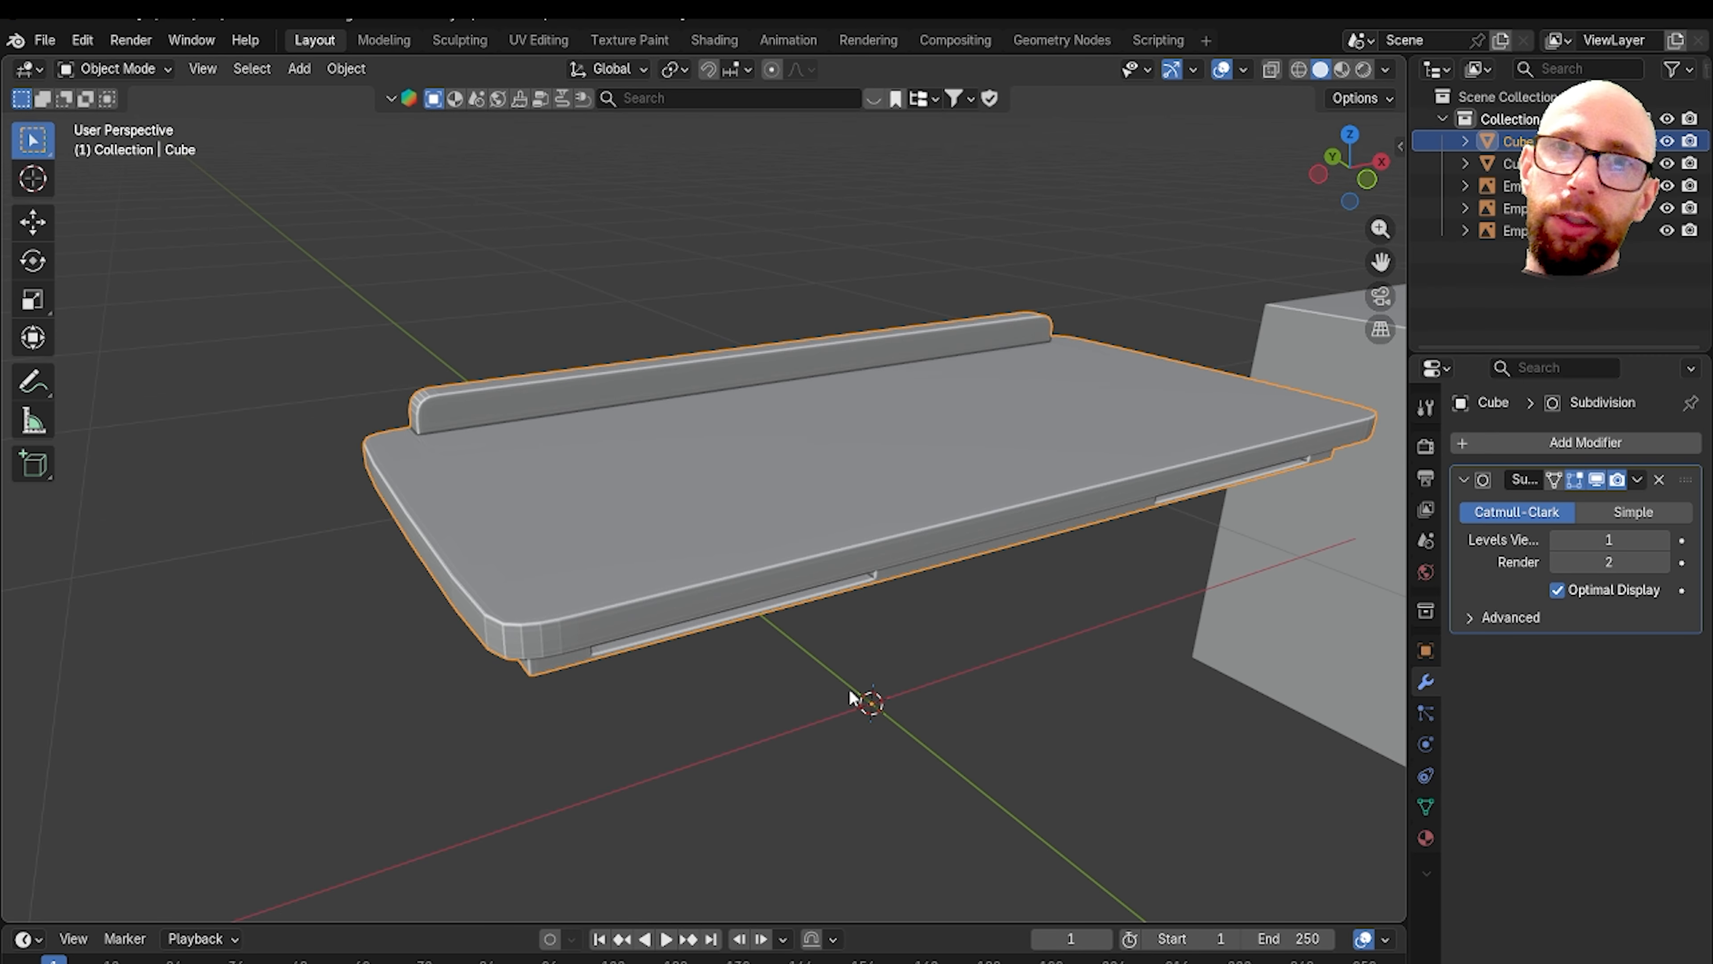
pyautogui.rightClick(713, 544)
pyautogui.click(718, 548)
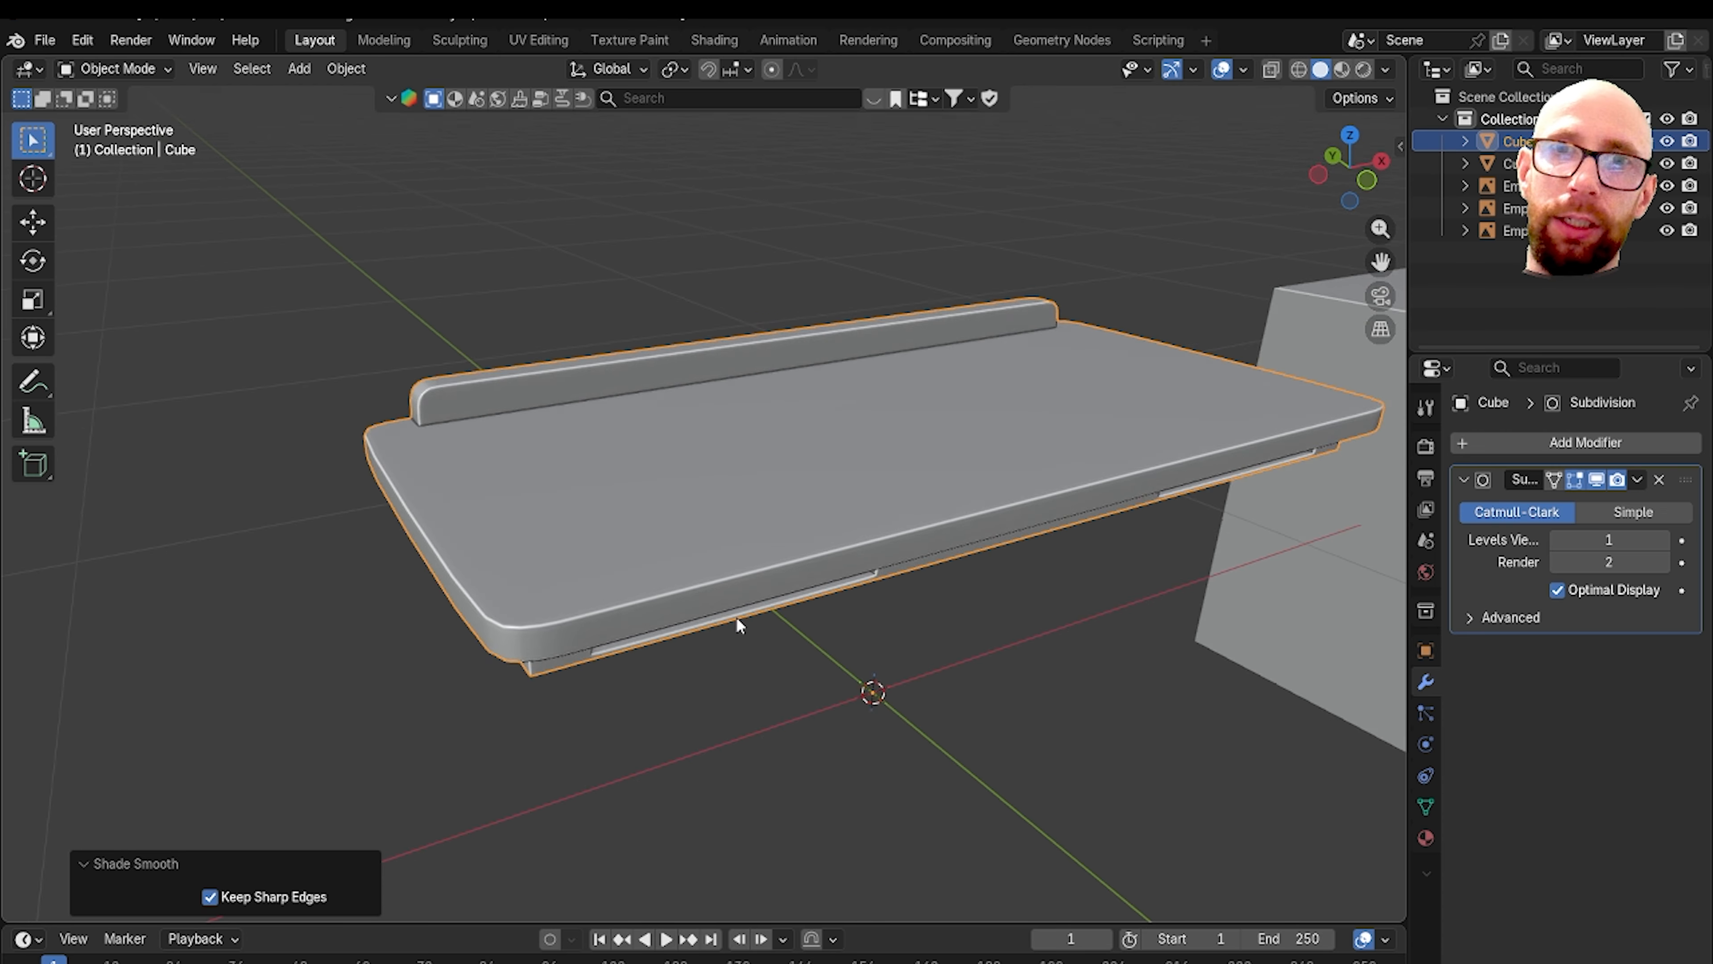
# Step: Raise the Subdivision Surface modifier's viewport level while examining the recess corners from below
pyautogui.scroll(4, 710, 713)
pyautogui.moveTo(738, 619); pyautogui.dragTo(853, 471, button='middle')
pyautogui.scroll(7, 709, 600)
pyautogui.moveTo(709, 600); pyautogui.dragTo(664, 618, button='middle')
pyautogui.click(1663, 539)
pyautogui.moveTo(1349, 522); pyautogui.dragTo(865, 546, button='middle')
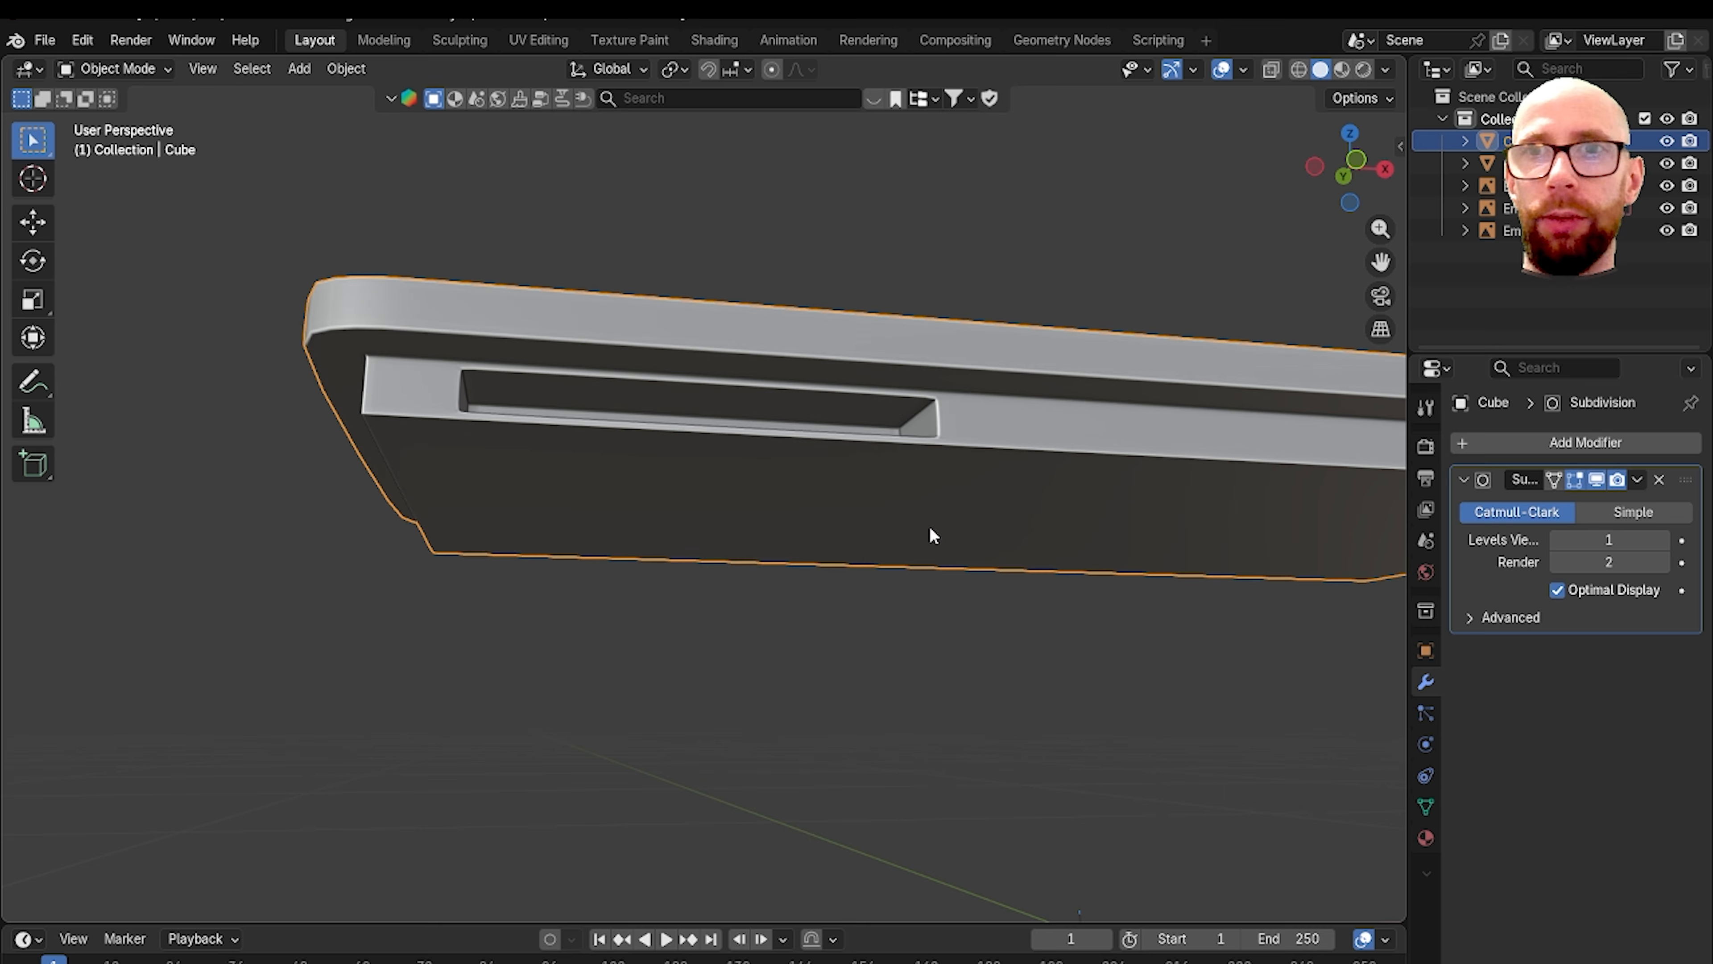
# Step: Undo the subdivision test and the lower edge between the recesses, and reopen the mesh at the left recess's inner end
pyautogui.hotkey('ctrl', 'z')
pyautogui.press('Tab')
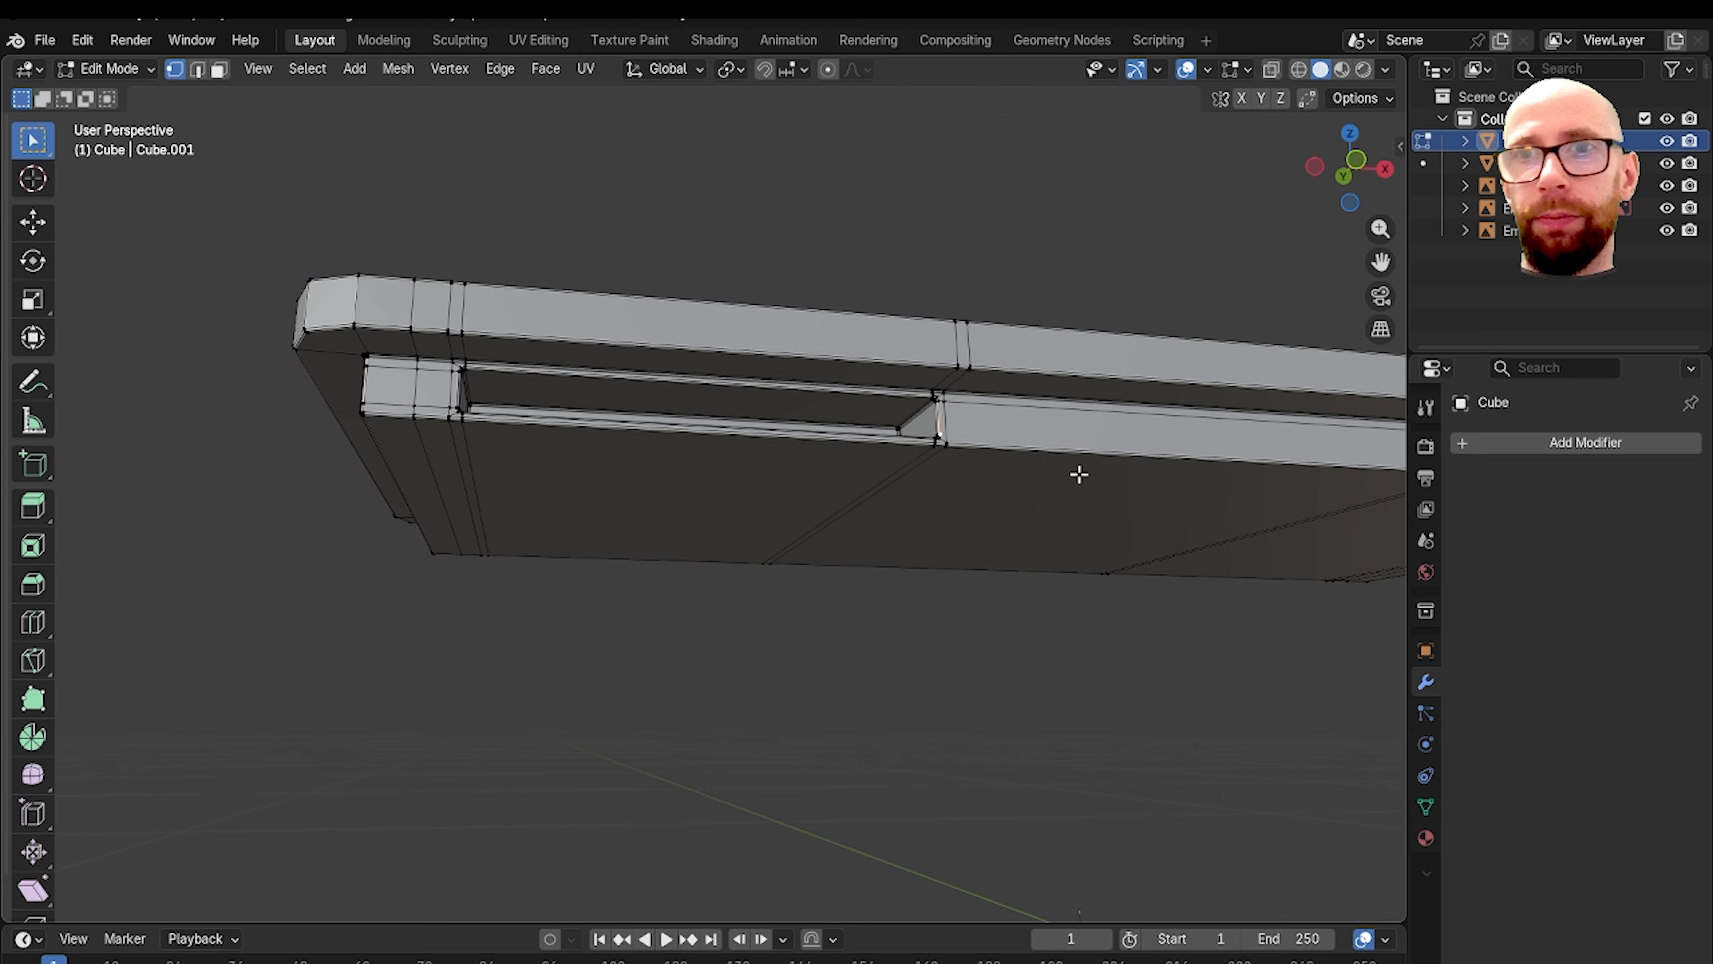
pyautogui.scroll(8, 872, 517)
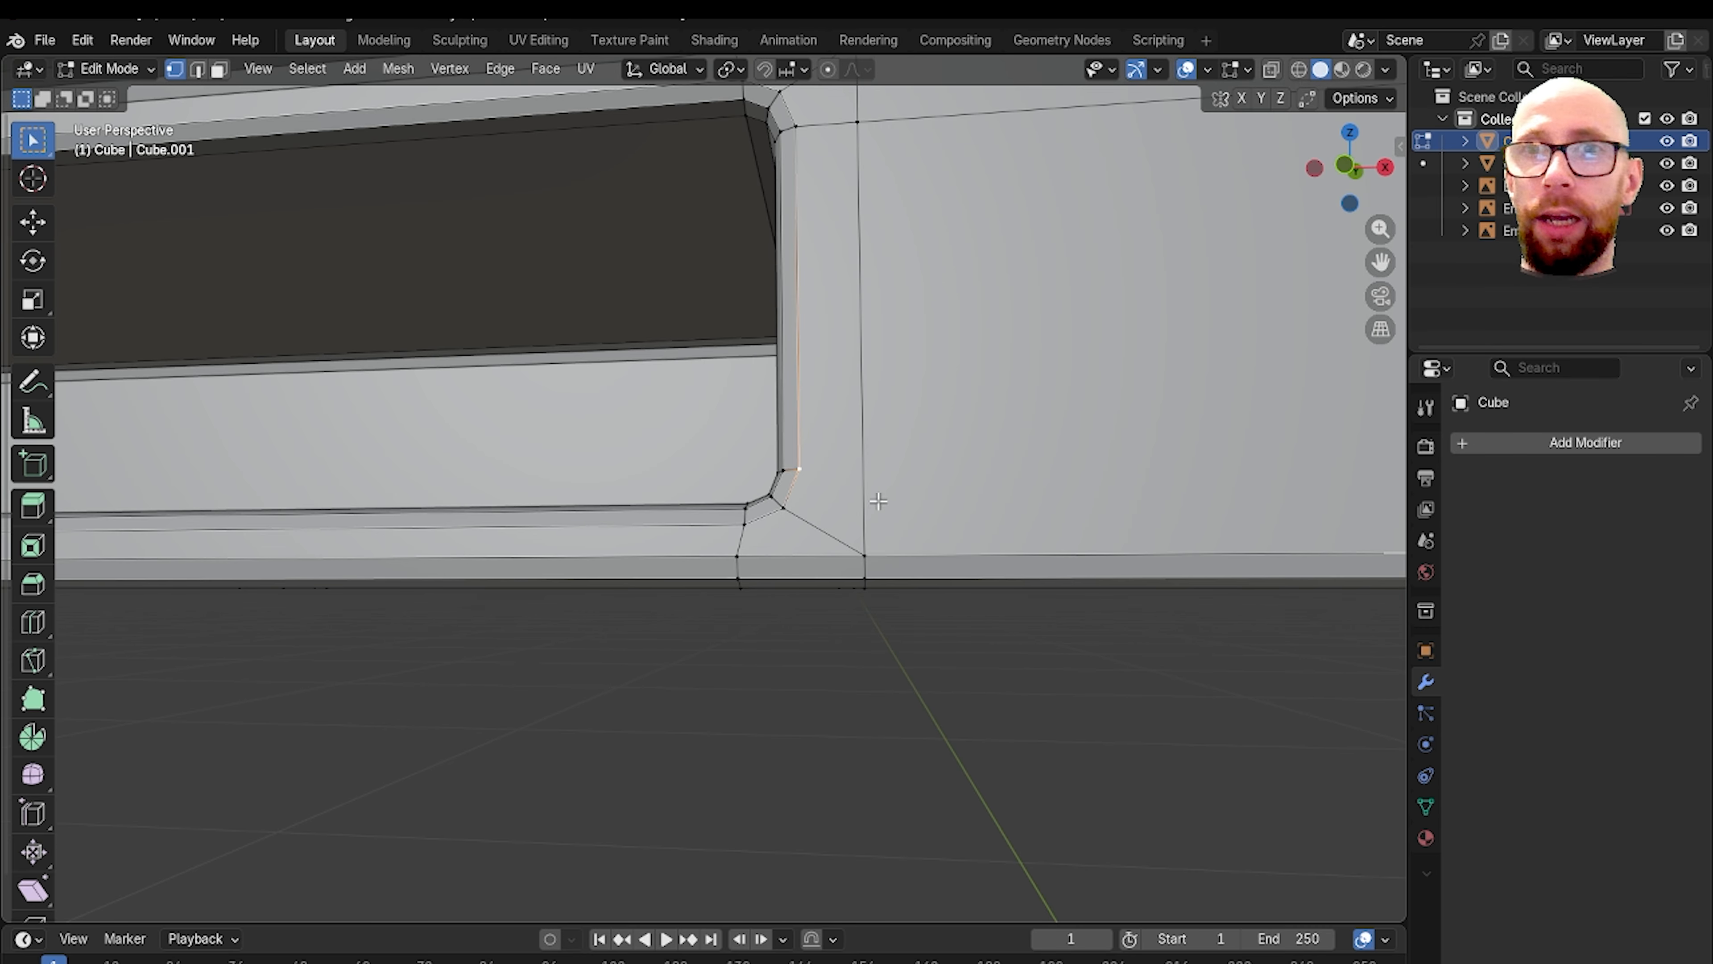
# Step: Try the Subdivision Surface modifier with smooth shading on the desk again, inspect the left recess's inner corners, and undo both
pyautogui.press('Tab')
pyautogui.click(1514, 443)
pyautogui.moveTo(1531, 442)
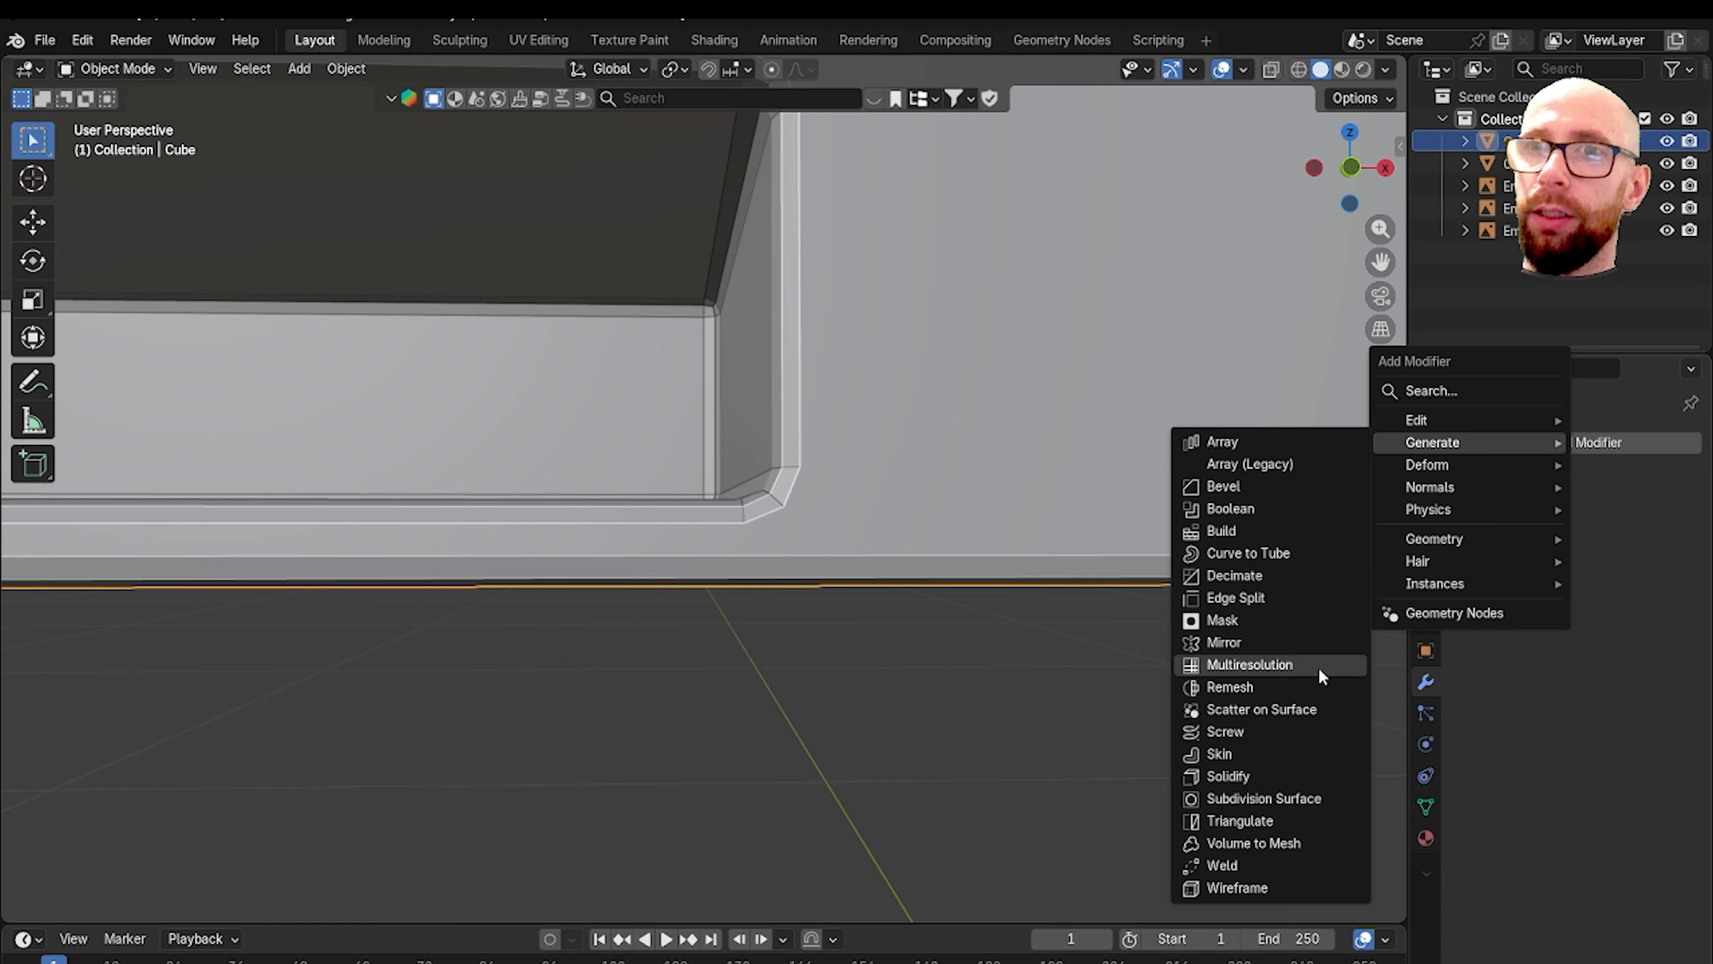
pyautogui.click(1345, 796)
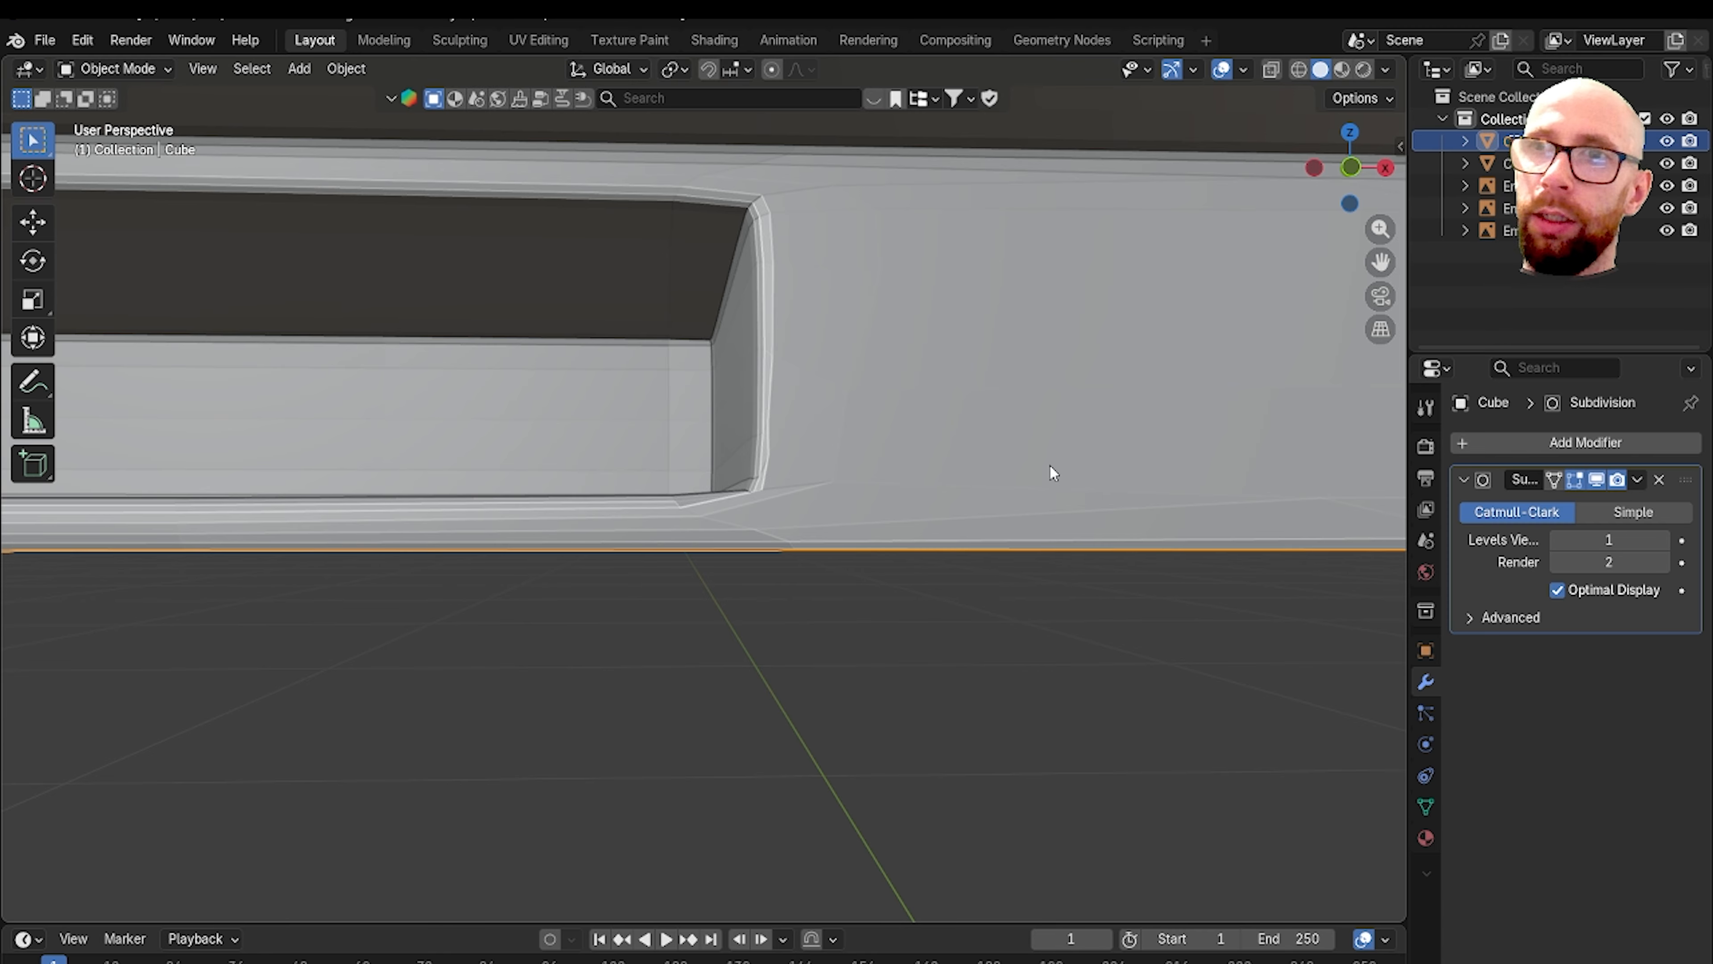
pyautogui.rightClick(1049, 464)
pyautogui.click(1050, 466)
pyautogui.scroll(3, 862, 552)
pyautogui.moveTo(760, 542)
pyautogui.mouseDown(button='middle')
pyautogui.moveTo(929, 557)
pyautogui.moveTo(853, 578)
pyautogui.moveTo(982, 520)
pyautogui.moveTo(902, 574)
pyautogui.moveTo(894, 531)
pyautogui.moveTo(967, 573)
pyautogui.moveTo(904, 555)
pyautogui.moveTo(857, 574)
pyautogui.moveTo(777, 537)
pyautogui.mouseUp(button='middle')
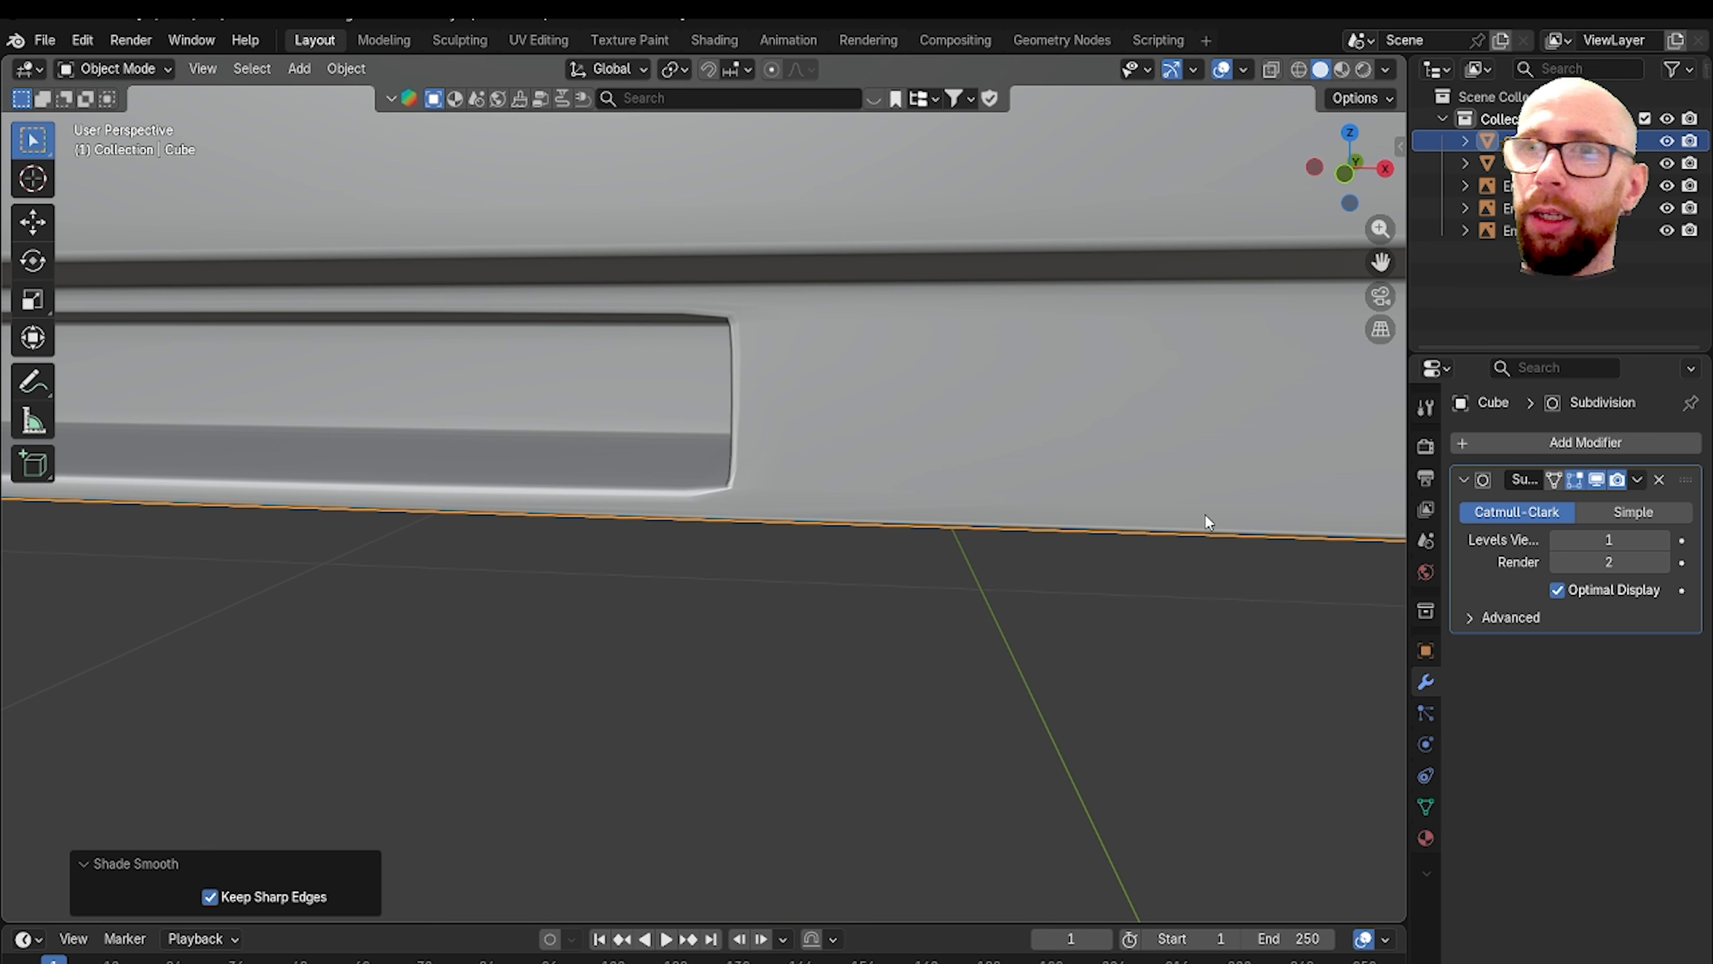
pyautogui.hotkey('ctrl', 'z')
pyautogui.hotkey('ctrl', 'z')
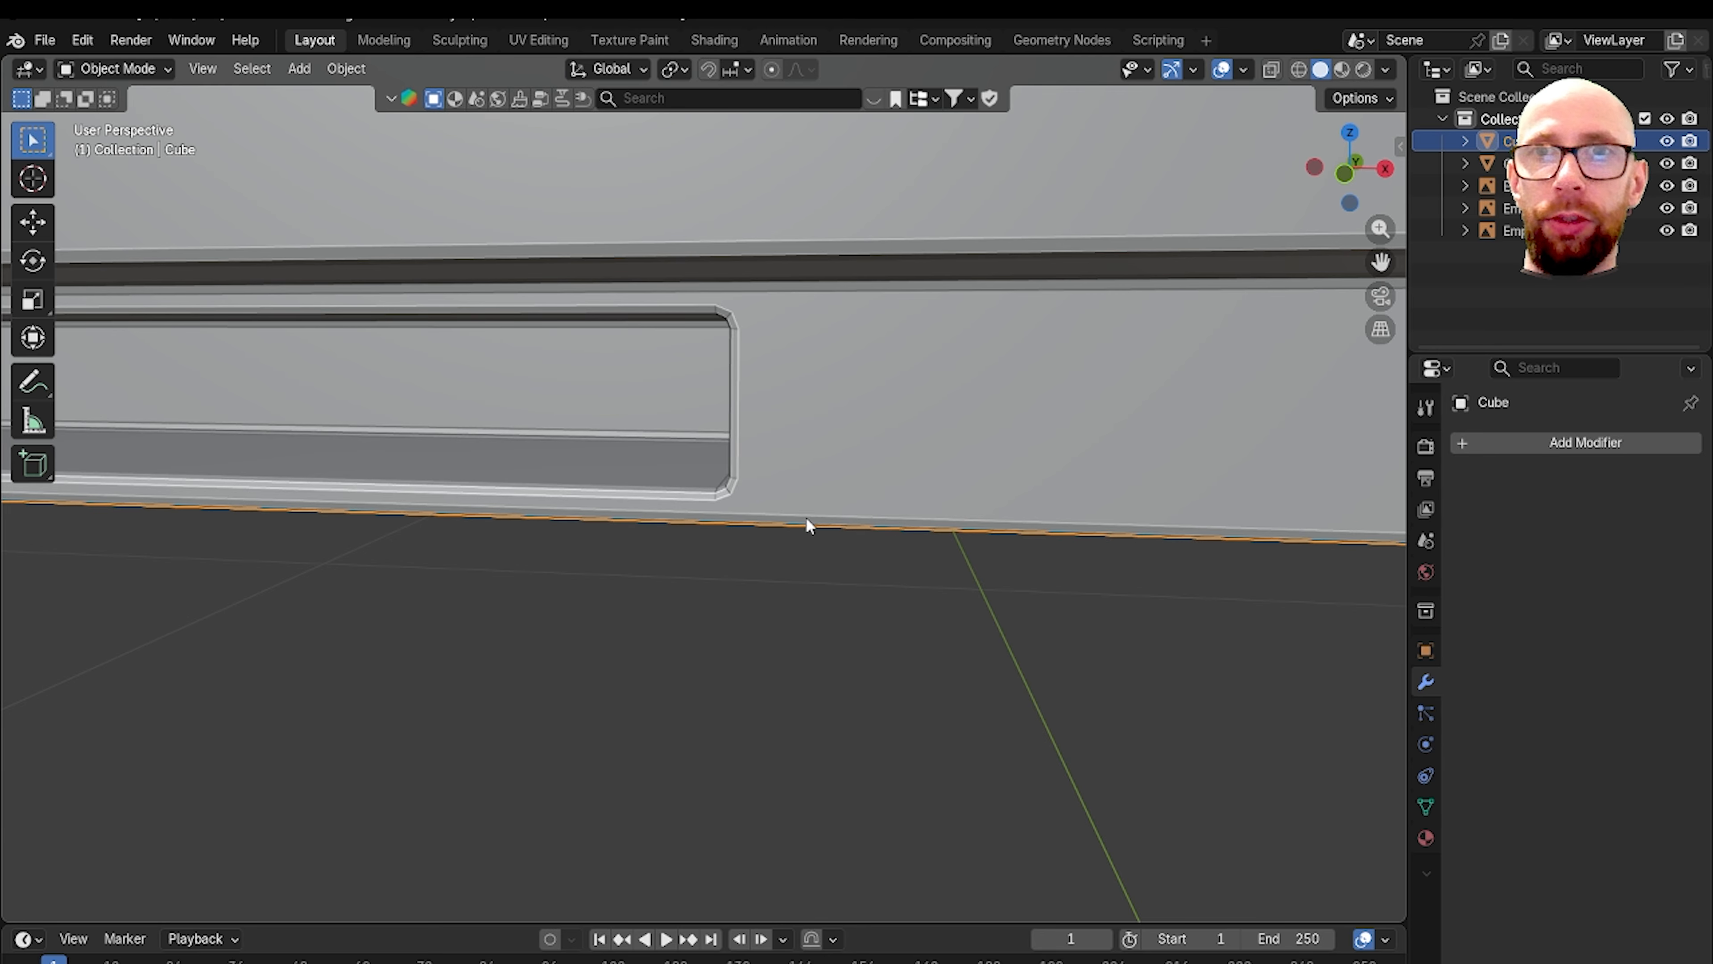
# Step: Dissolve the vertices of the upper horizontal edge between the recesses, starting beside the left recess's upper inner corner
pyautogui.press('Tab')
pyautogui.moveTo(844, 533); pyautogui.dragTo(971, 503, button='middle')
pyautogui.scroll(8, 756, 501)
pyautogui.moveTo(757, 501); pyautogui.dragTo(661, 471, button='middle')
pyautogui.scroll(2, 647, 473)
pyautogui.scroll(-3, 776, 333)
pyautogui.keyDown('shift'); pyautogui.moveTo(746, 254); pyautogui.dragTo(744, 366, button='middle'); pyautogui.keyUp('shift')
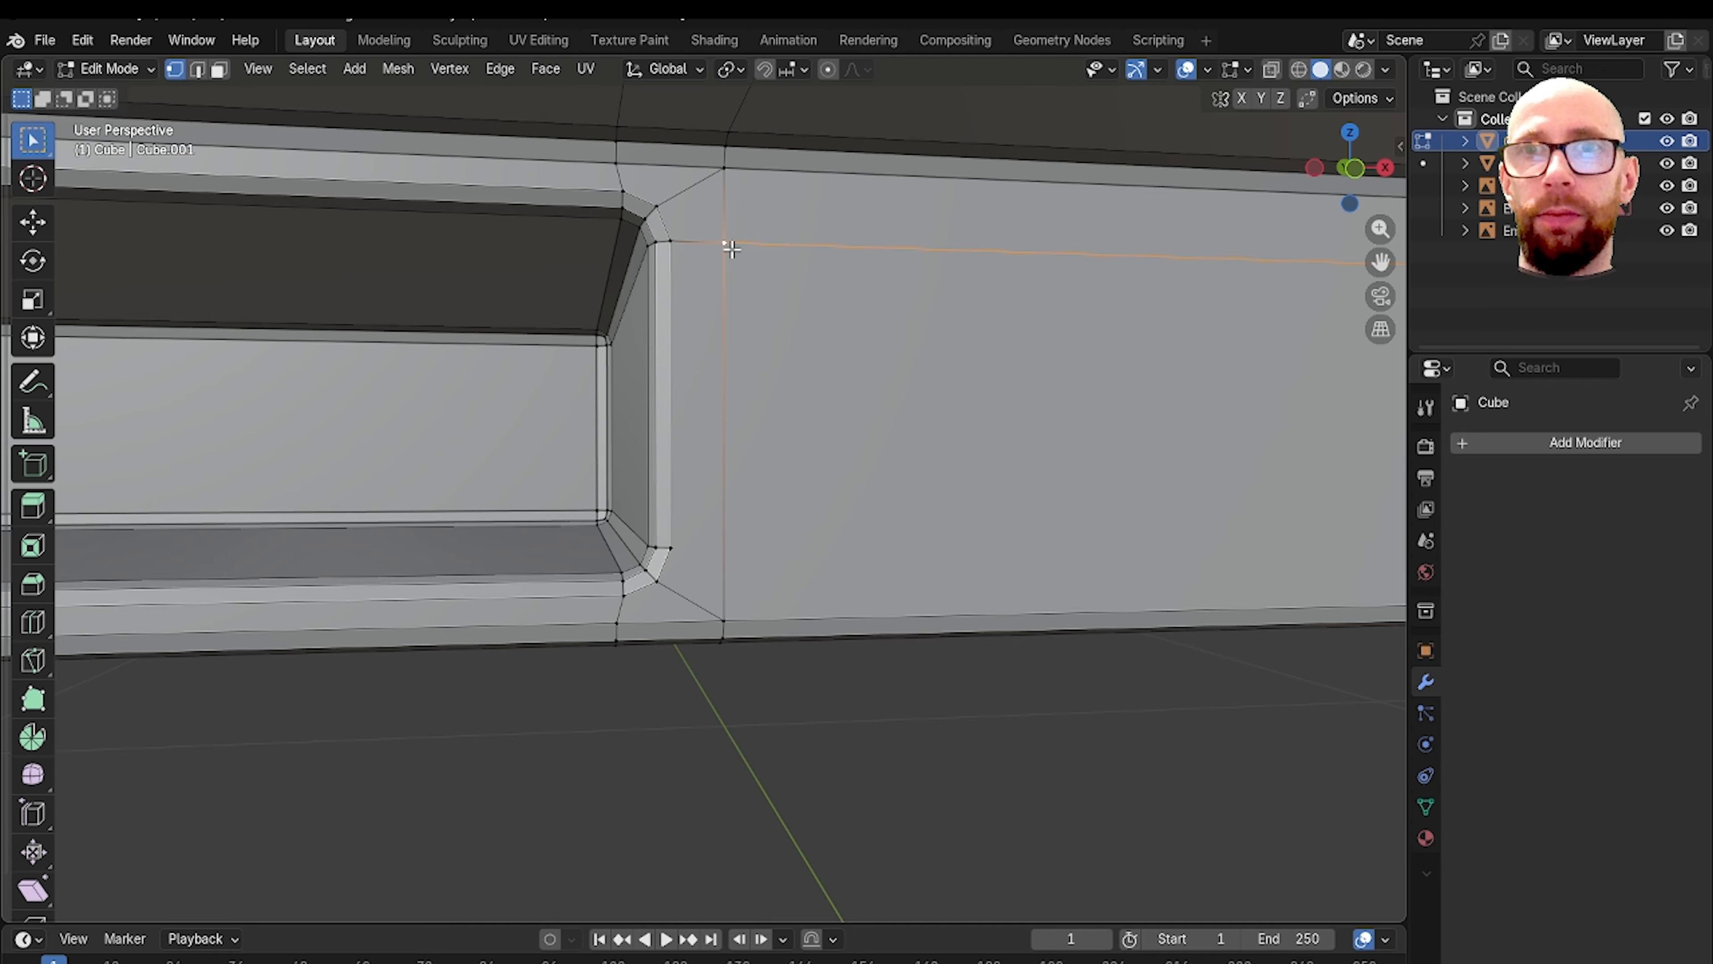
pyautogui.press('x')
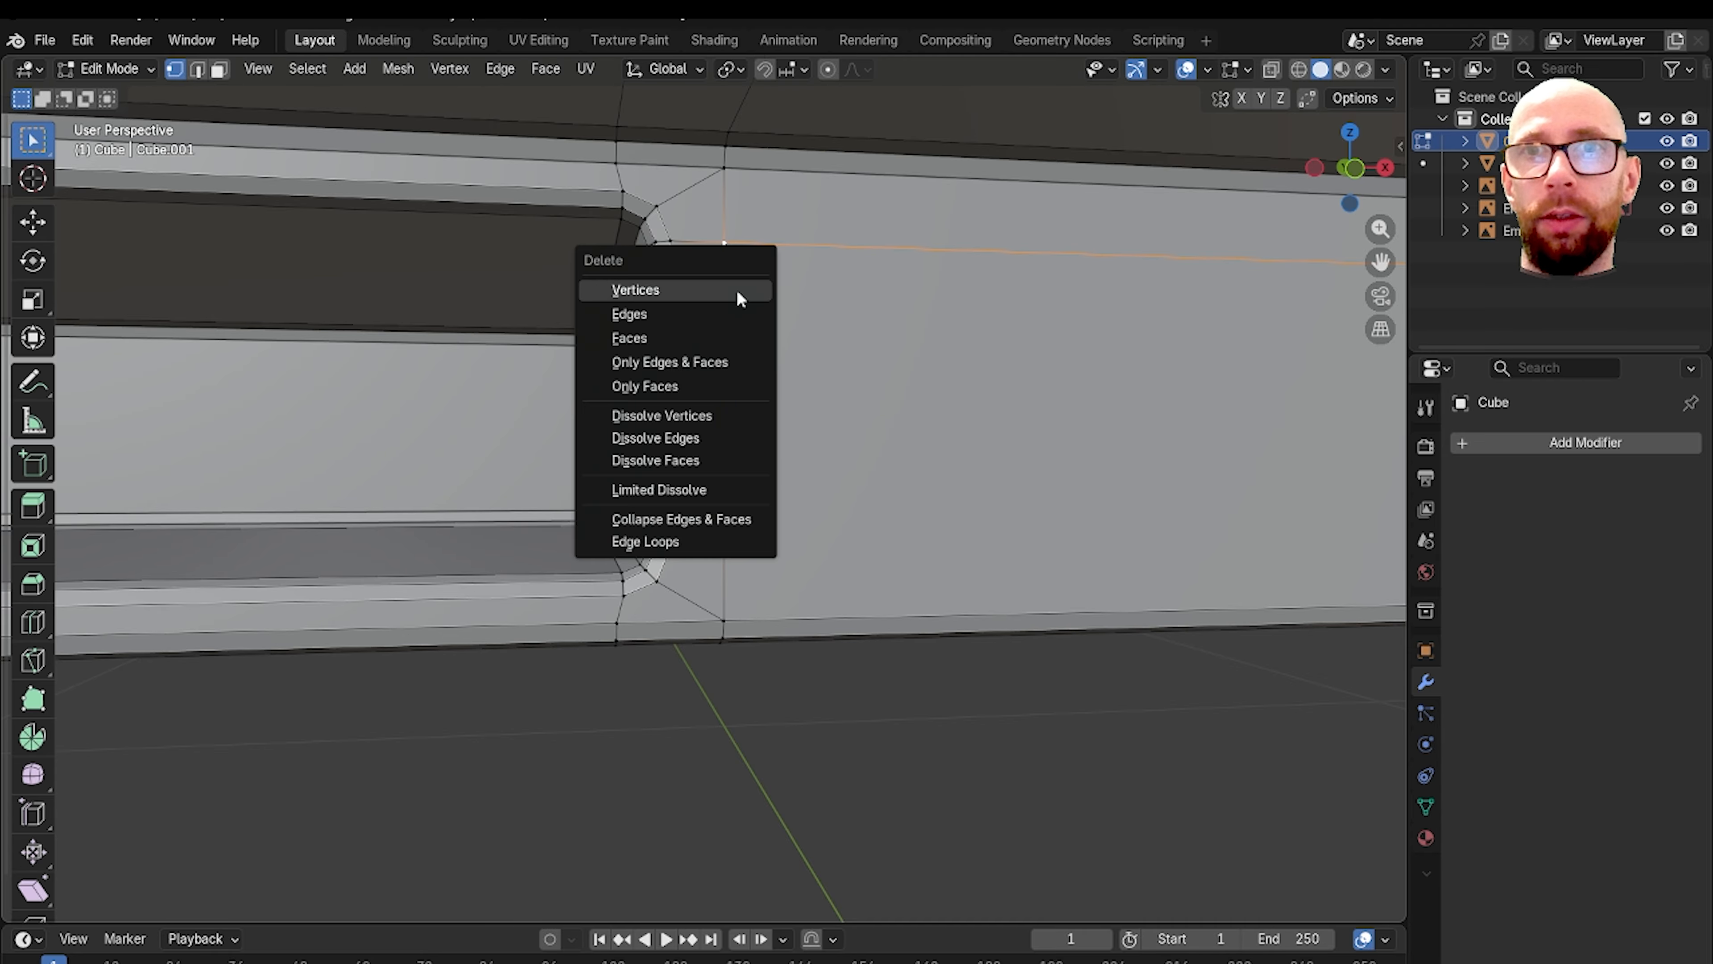
pyautogui.click(737, 417)
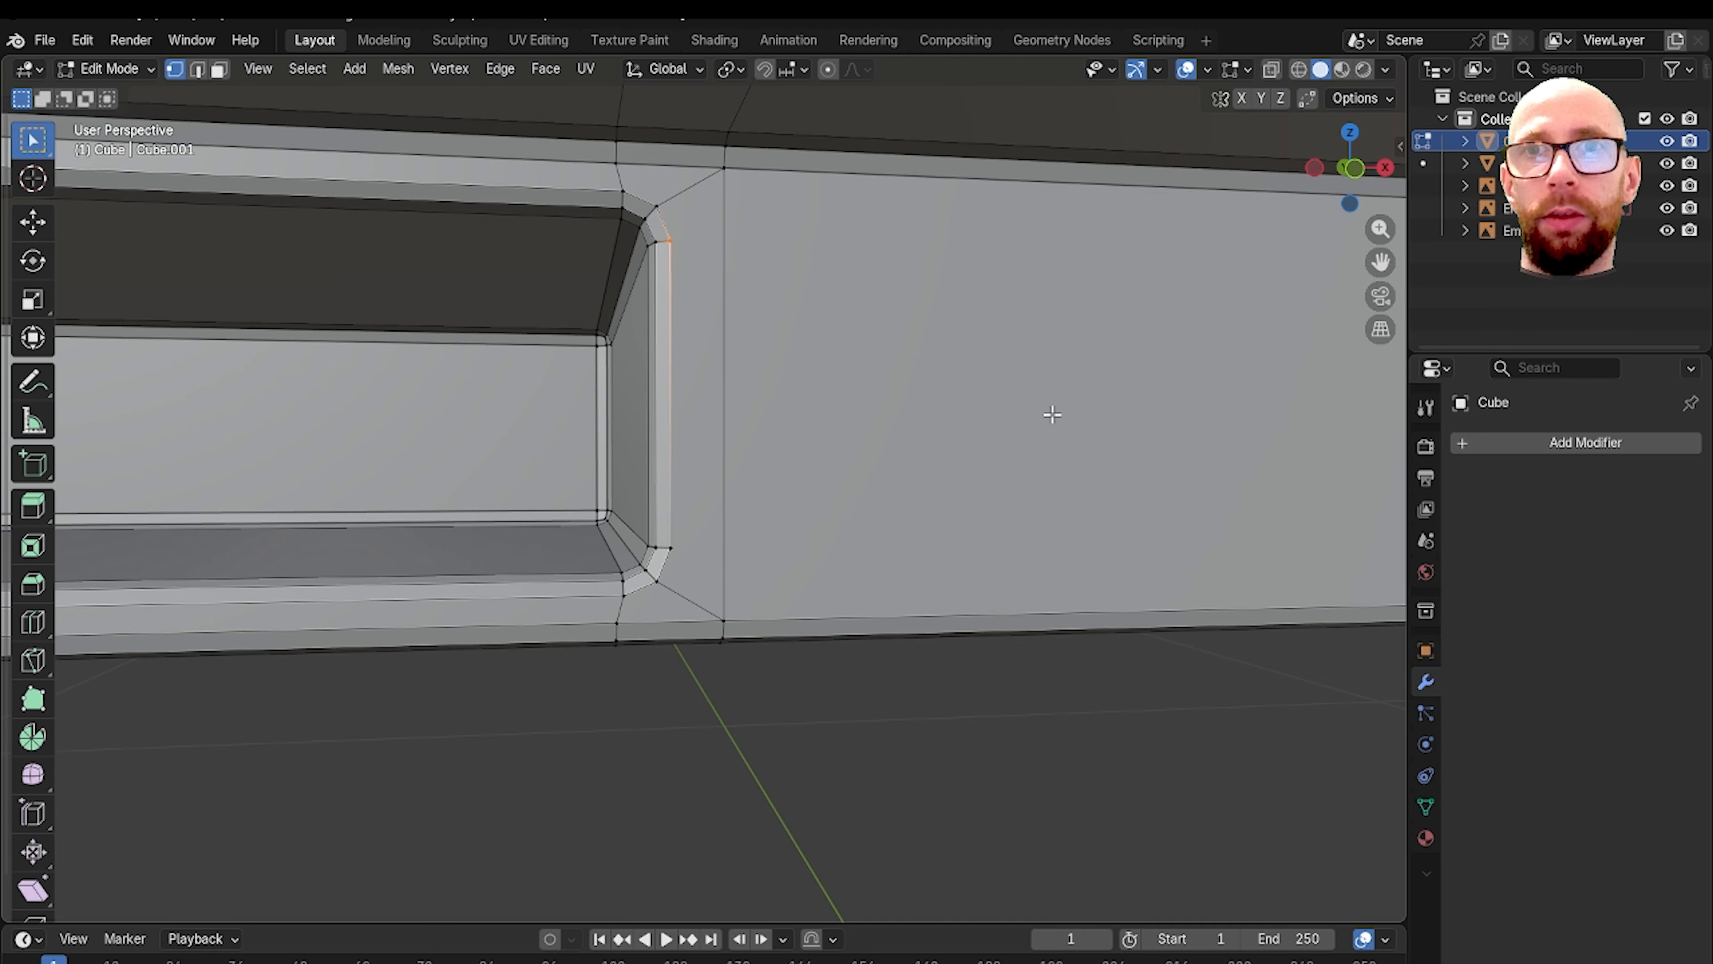
# Step: Add a Subdivision Surface modifier to the desk and examine the corners of both recesses
pyautogui.press('Tab')
pyautogui.click(1578, 442)
pyautogui.moveTo(1575, 440)
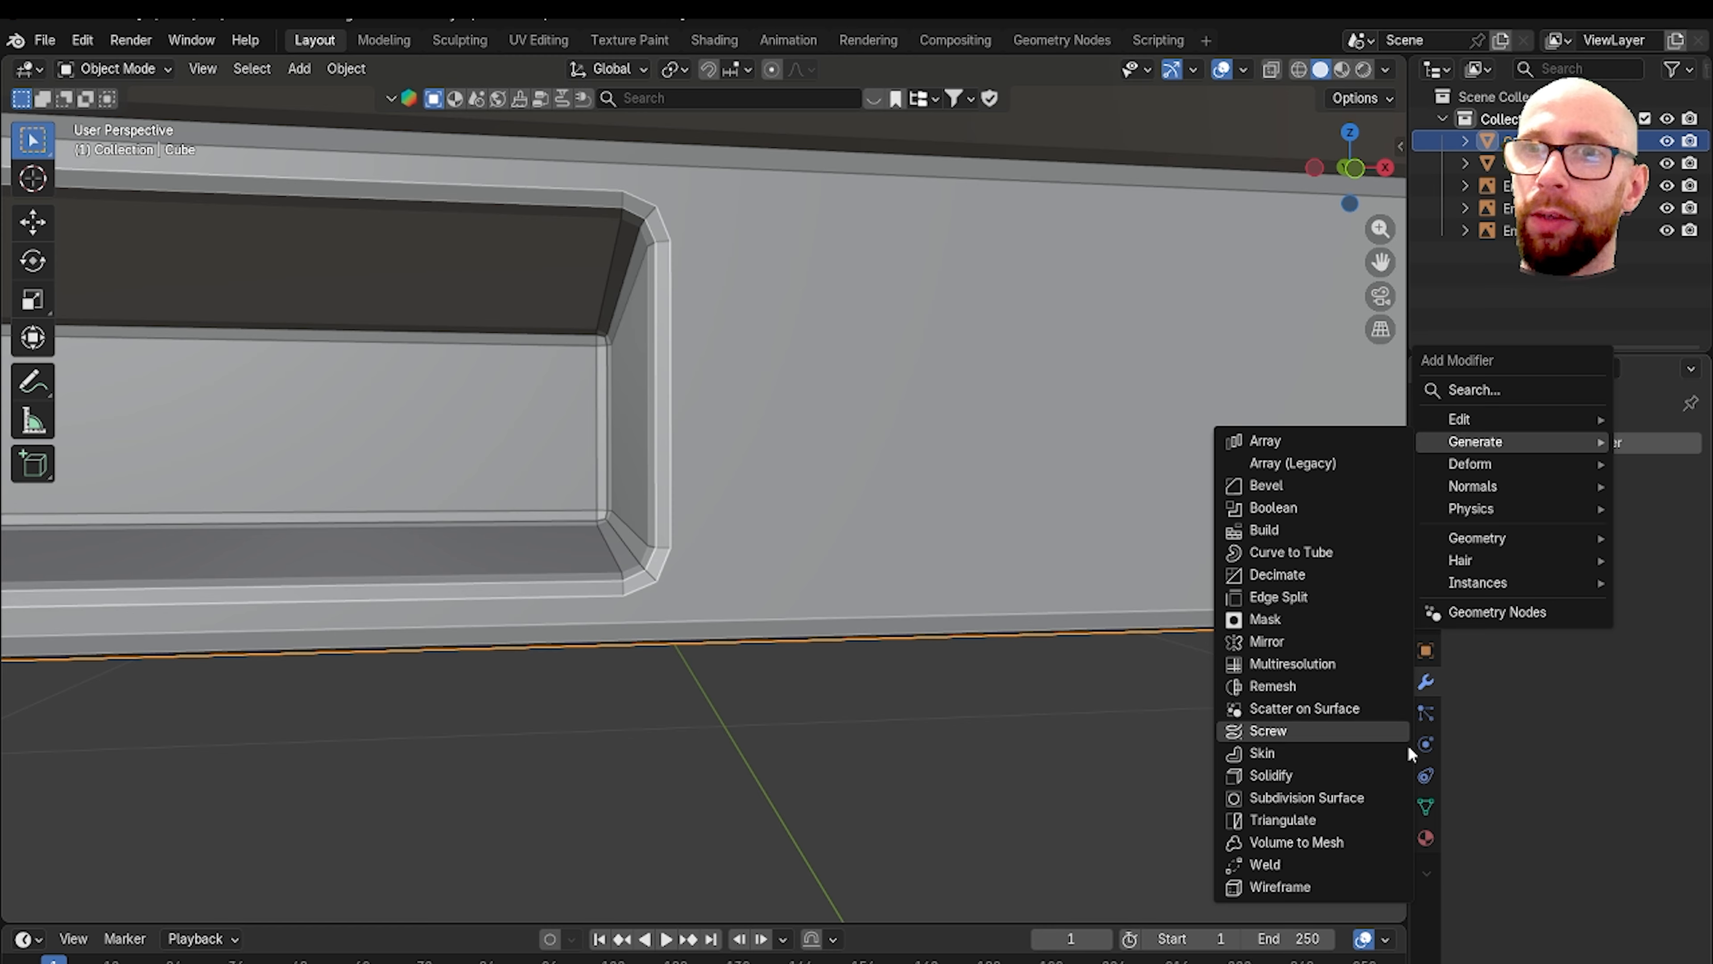
pyautogui.click(1306, 798)
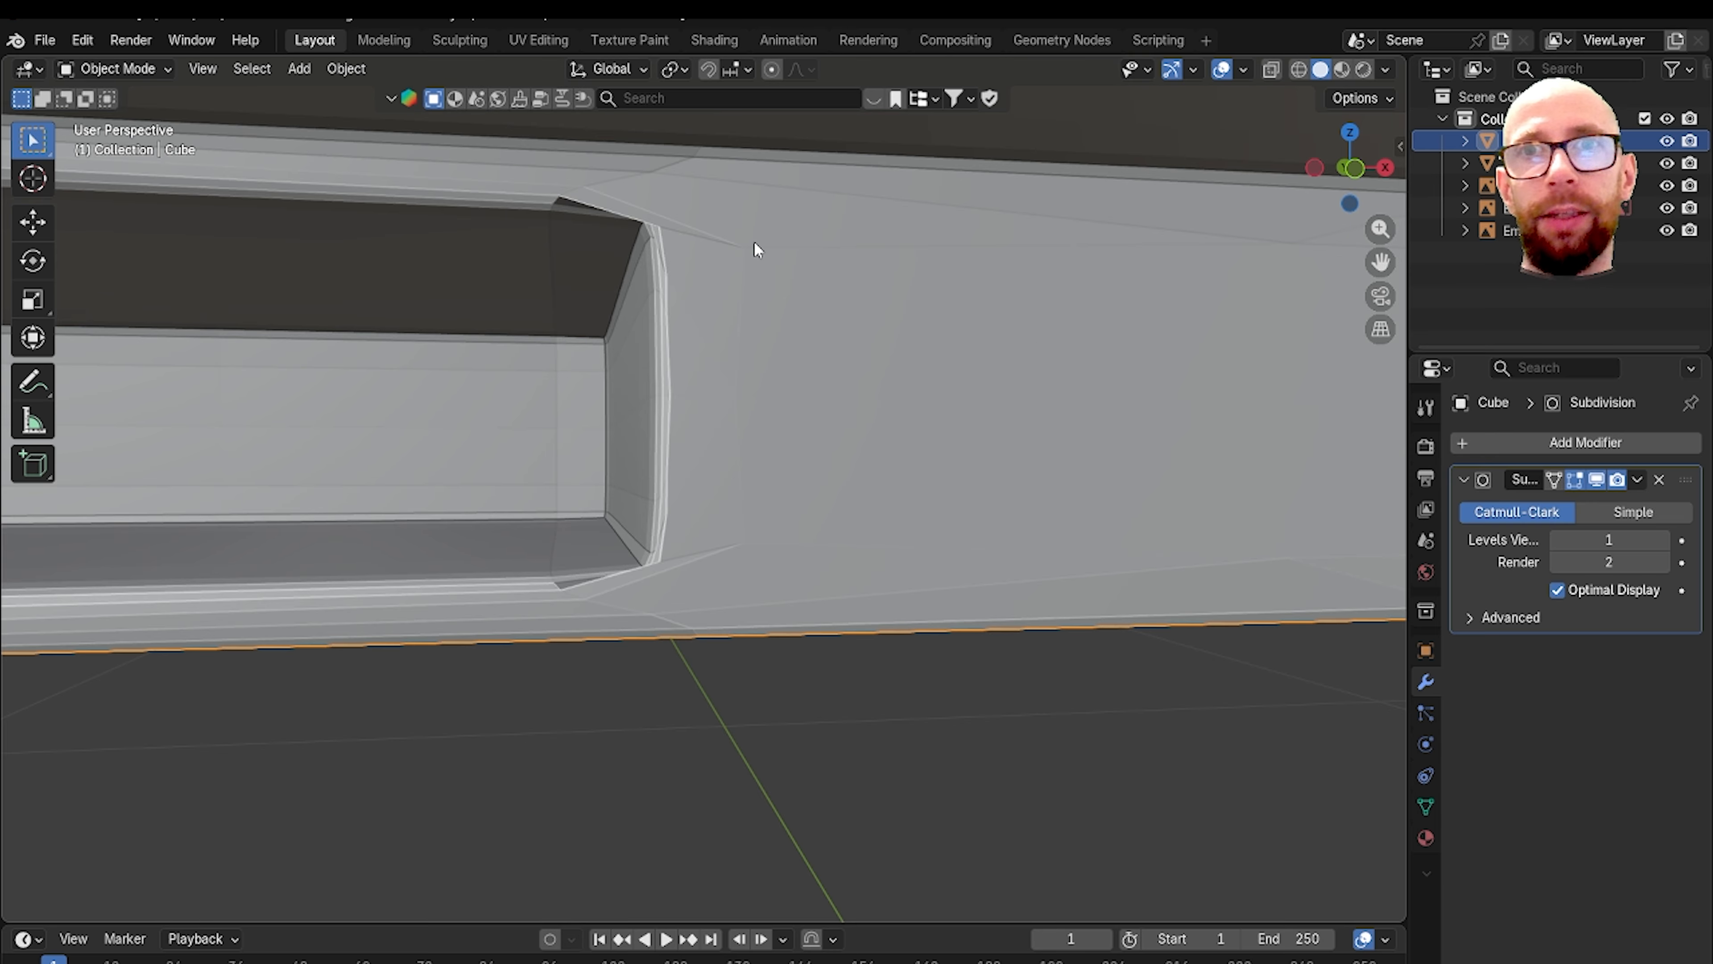
pyautogui.scroll(-10, 750, 242)
pyautogui.keyDown('shift'); pyautogui.moveTo(1214, 429); pyautogui.dragTo(750, 487, button='middle'); pyautogui.keyUp('shift')
pyautogui.scroll(4, 769, 417)
pyautogui.scroll(4, 768, 417)
pyautogui.keyDown('shift'); pyautogui.moveTo(830, 277); pyautogui.dragTo(817, 446, button='middle'); pyautogui.keyUp('shift')
pyautogui.scroll(-4, 692, 452)
pyautogui.keyDown('shift'); pyautogui.moveTo(688, 445); pyautogui.dragTo(998, 417, button='middle'); pyautogui.keyUp('shift')
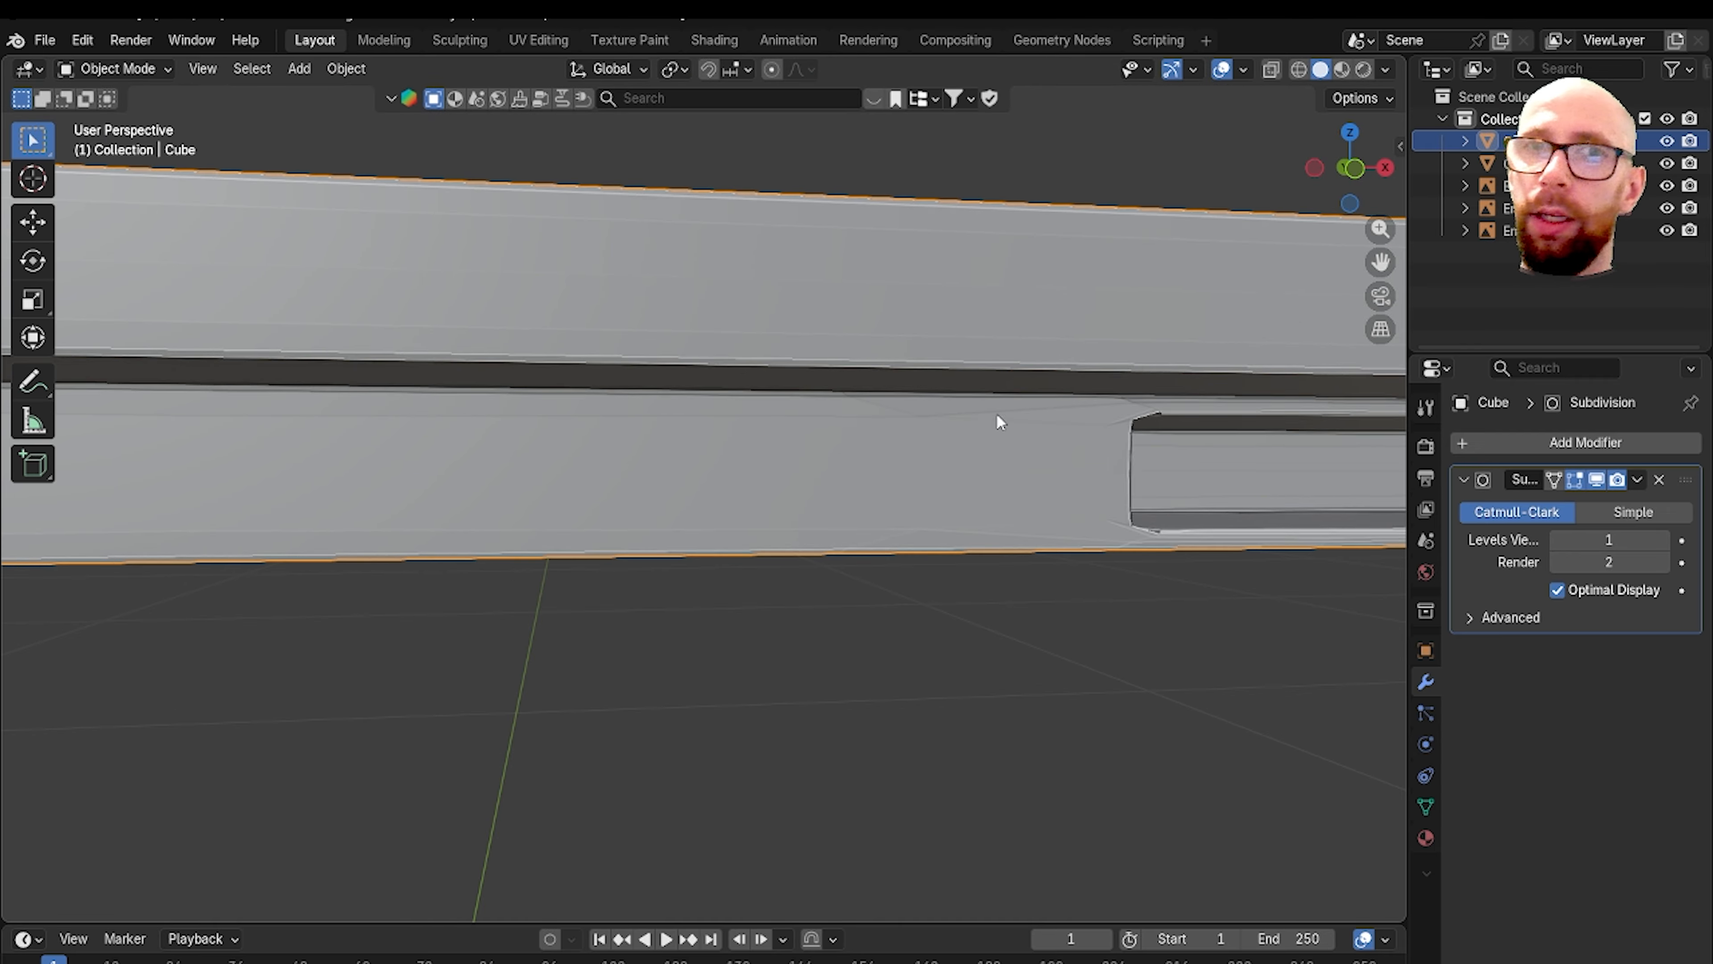
# Step: Undo the Subdivision Surface modifier and reopen the desk mesh for editing at the section between the two recesses
pyautogui.hotkey('ctrl', 'z')
pyautogui.scroll(-3, 624, 413)
pyautogui.keyDown('shift'); pyautogui.moveTo(223, 473); pyautogui.dragTo(722, 492, button='middle'); pyautogui.keyUp('shift')
pyautogui.press('Tab')
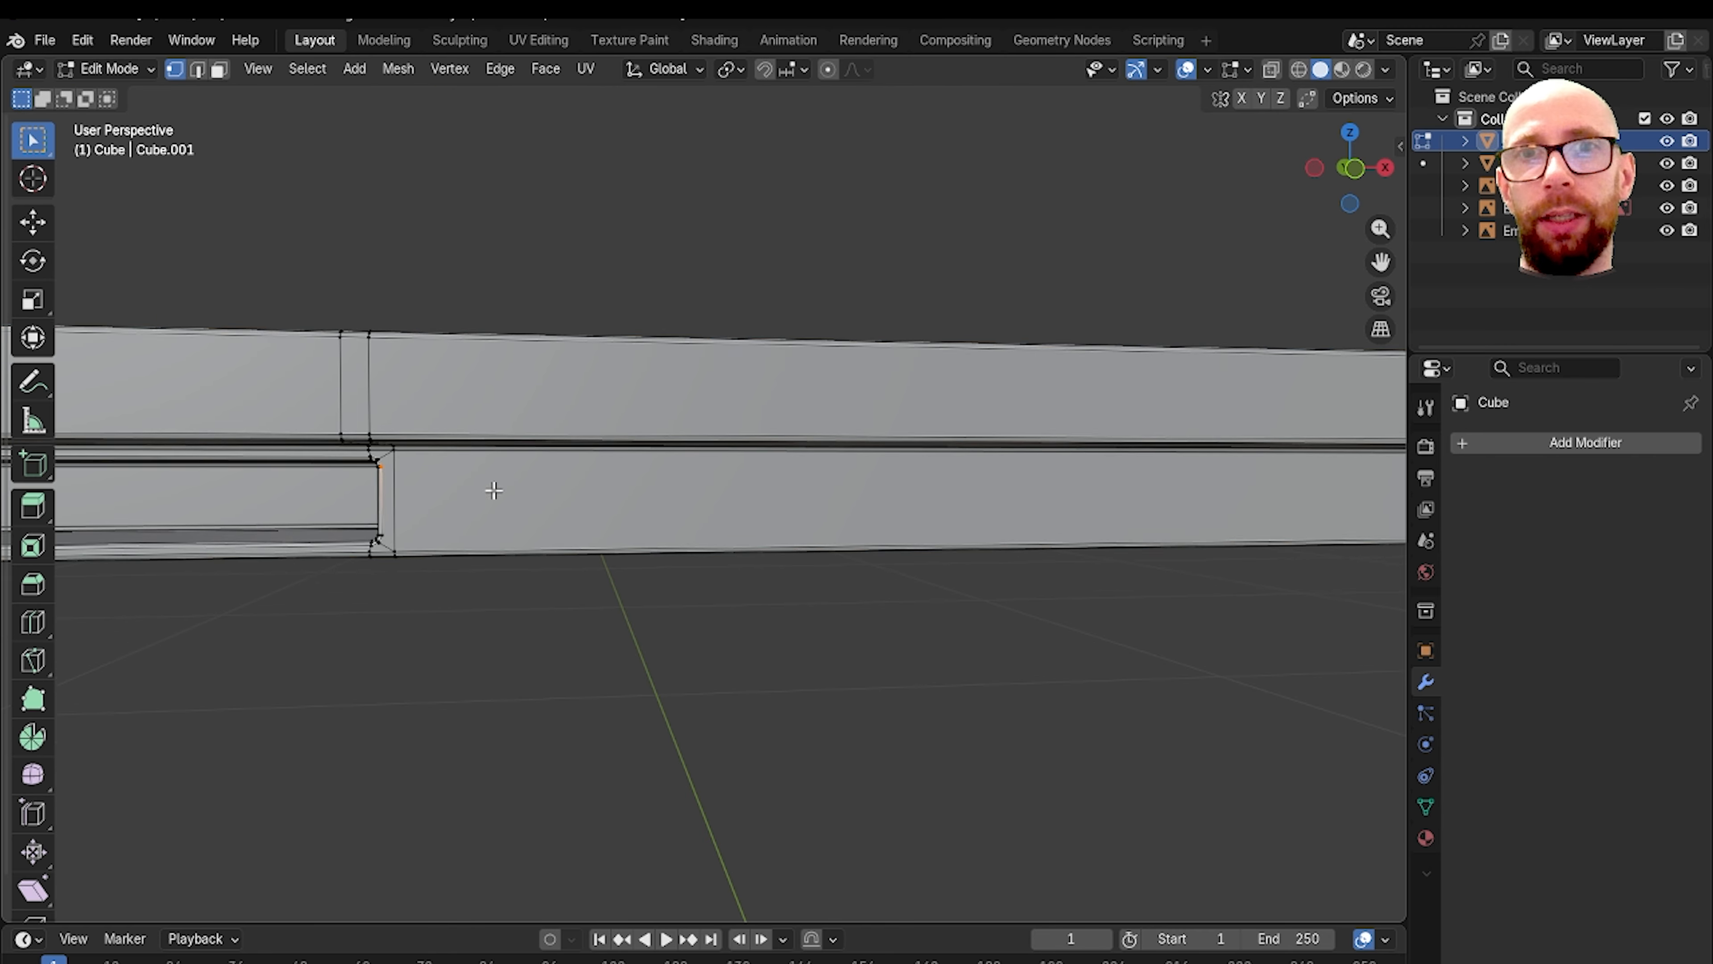
# Step: Connect the facing upper inner corners of the two recesses with a horizontal edge across the section between them
pyautogui.scroll(4, 451, 484)
pyautogui.scroll(-4, 664, 495)
pyautogui.scroll(1, 512, 490)
pyautogui.keyDown('shift'); pyautogui.moveTo(506, 490); pyautogui.dragTo(790, 505, button='middle'); pyautogui.keyUp('shift')
pyautogui.scroll(3, 641, 483)
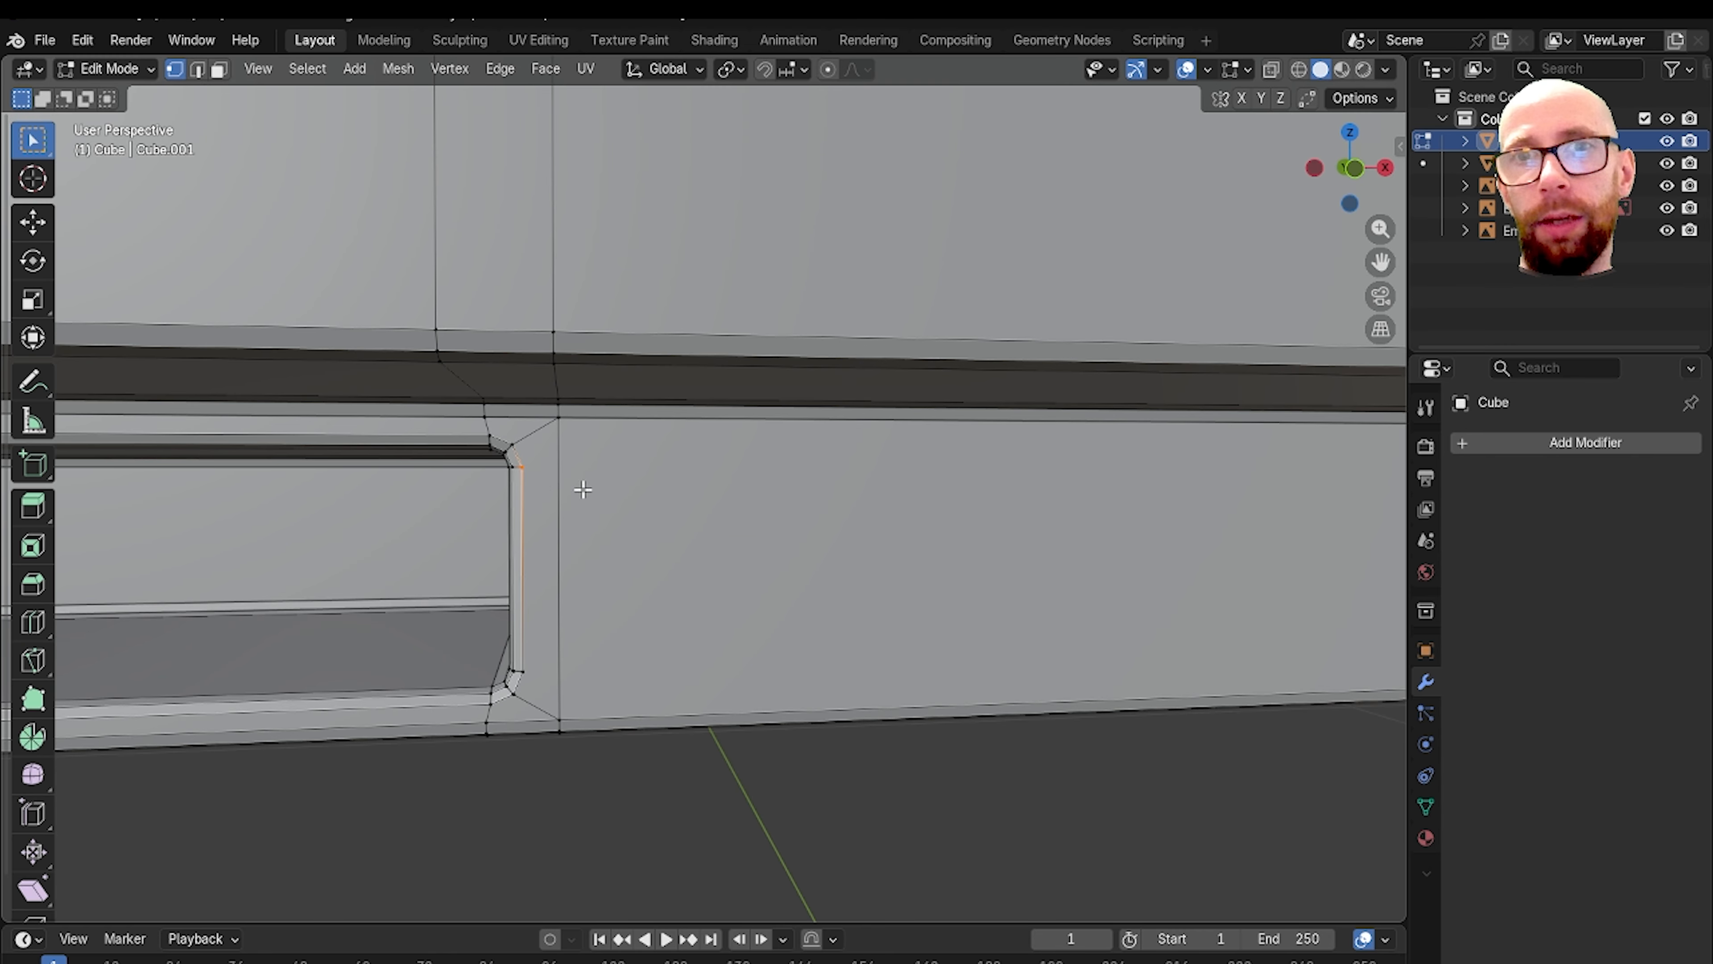
pyautogui.scroll(-5, 675, 487)
pyautogui.keyDown('shift'); pyautogui.moveTo(1187, 496); pyautogui.dragTo(803, 489, button='middle'); pyautogui.keyUp('shift')
pyautogui.scroll(3, 619, 467)
pyautogui.scroll(-3, 619, 467)
pyautogui.scroll(4, 810, 487)
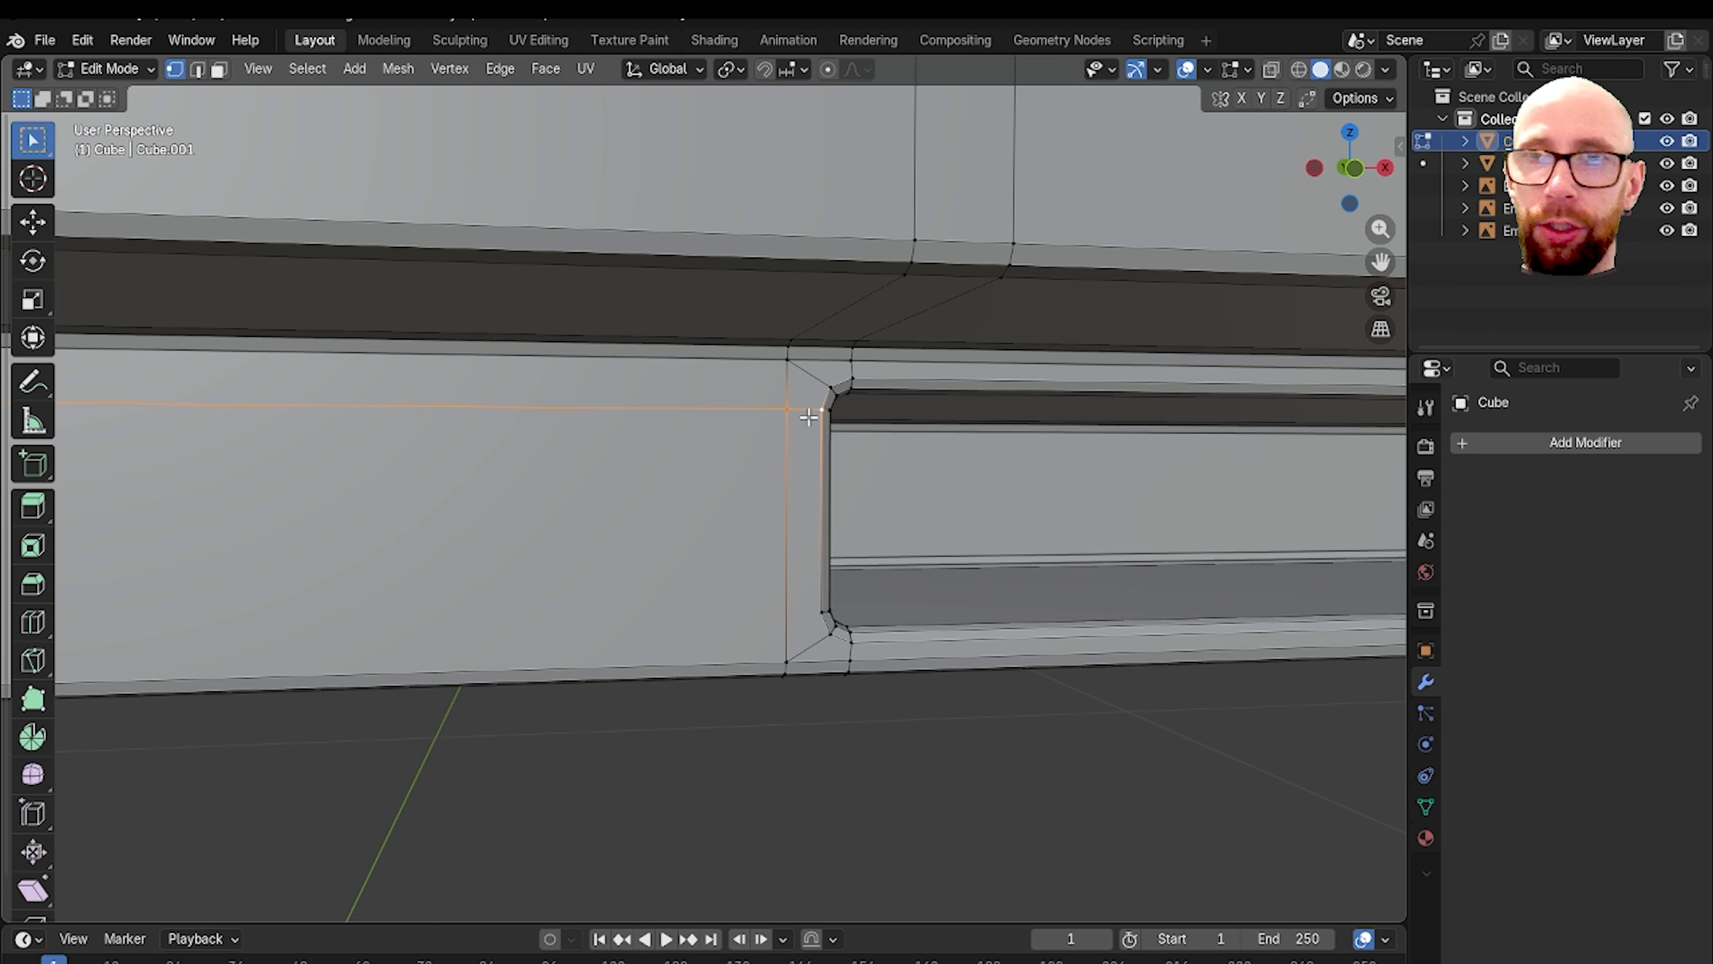
# Step: Connect the facing lower inner corners of the two recesses, and check the left recess in Object Mode
pyautogui.scroll(-4, 802, 608)
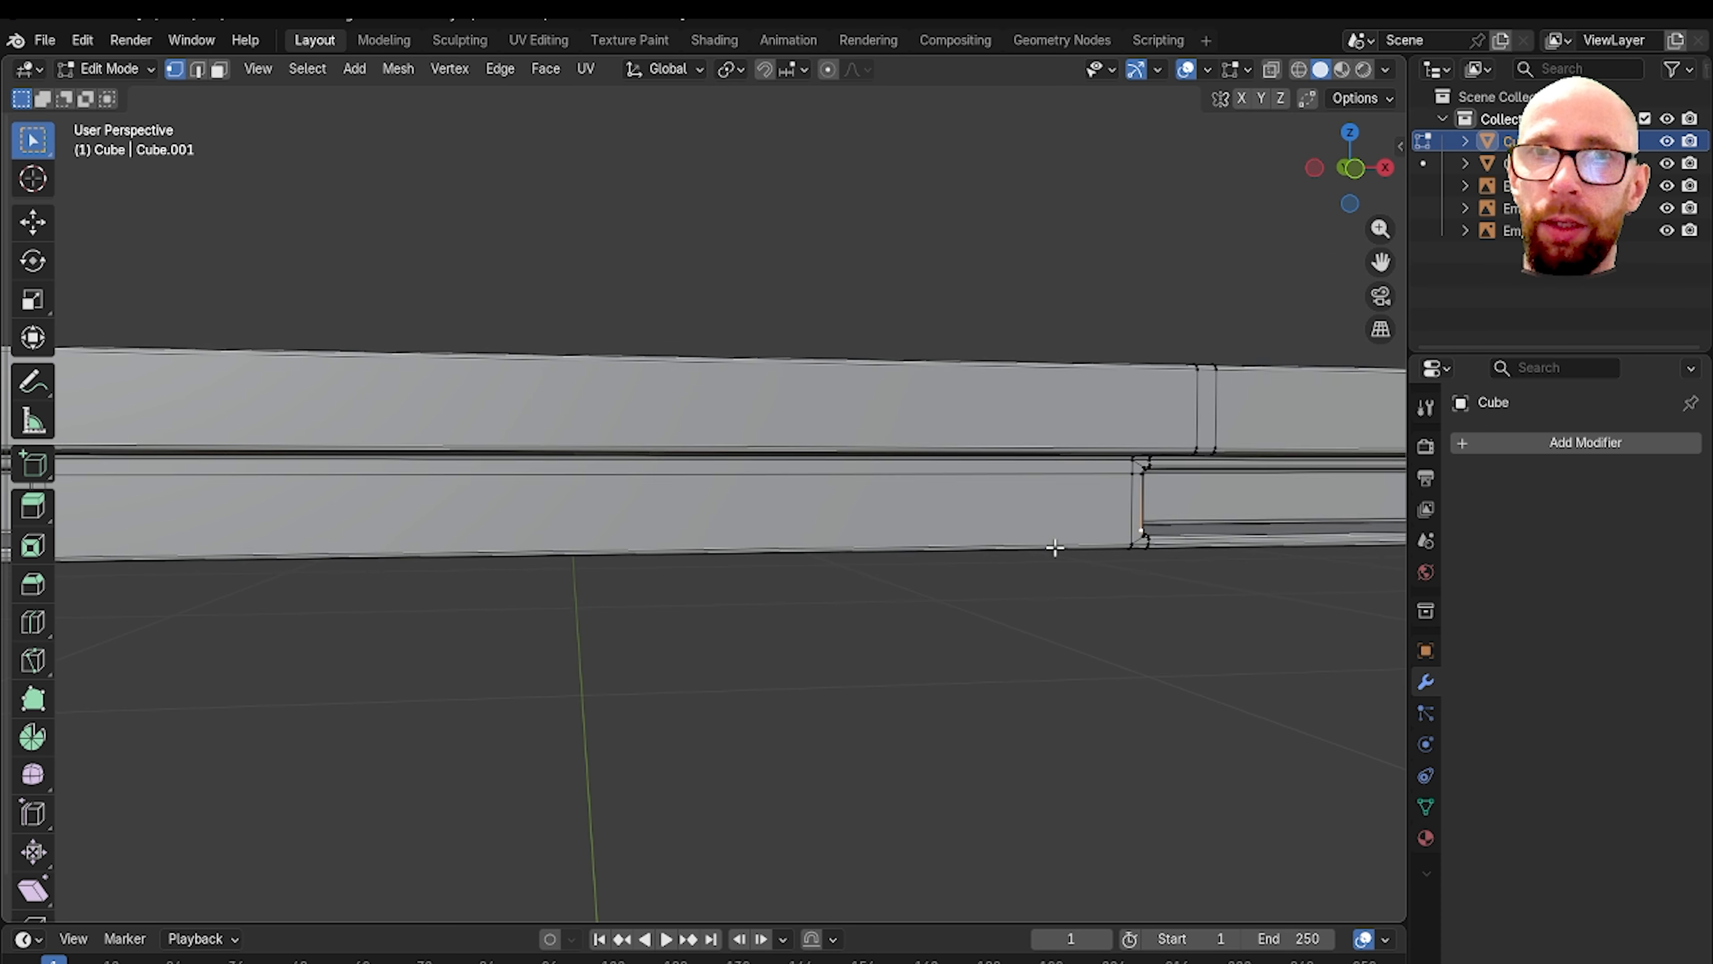
pyautogui.keyDown('shift'); pyautogui.moveTo(1052, 547); pyautogui.dragTo(784, 490, button='middle'); pyautogui.keyUp('shift')
pyautogui.scroll(4, 724, 501)
pyautogui.scroll(2, 724, 500)
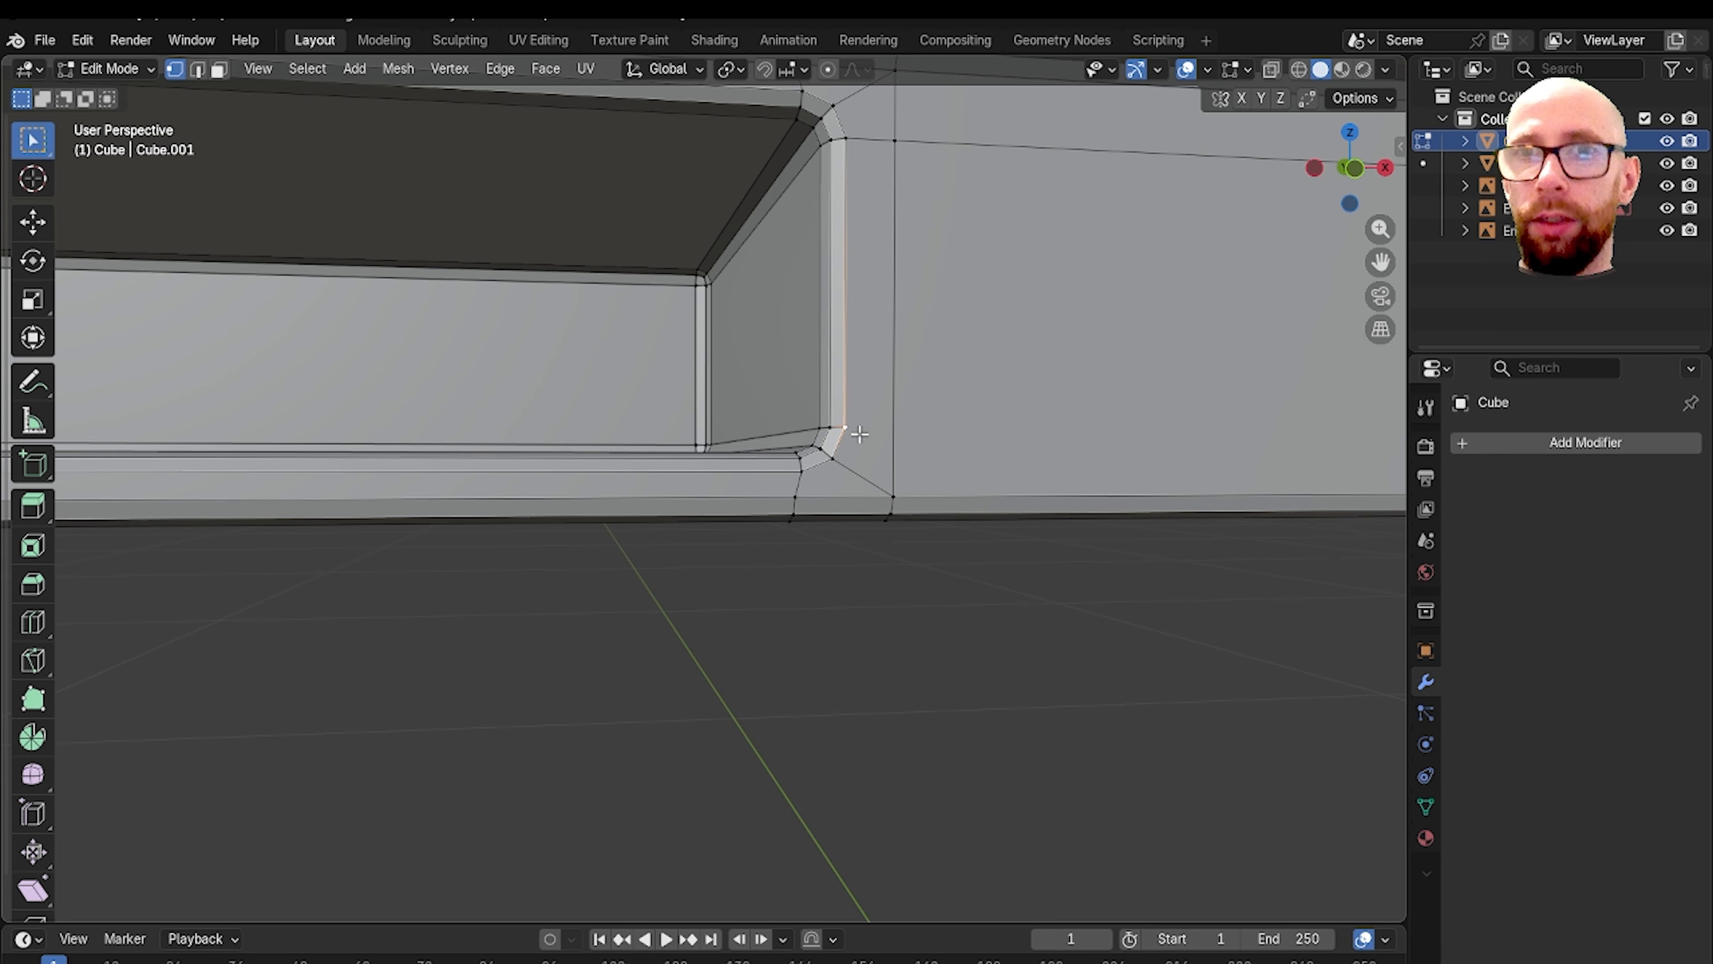
pyautogui.press('Tab')
pyautogui.scroll(-2, 978, 566)
pyautogui.moveTo(942, 556); pyautogui.dragTo(966, 597, button='middle')
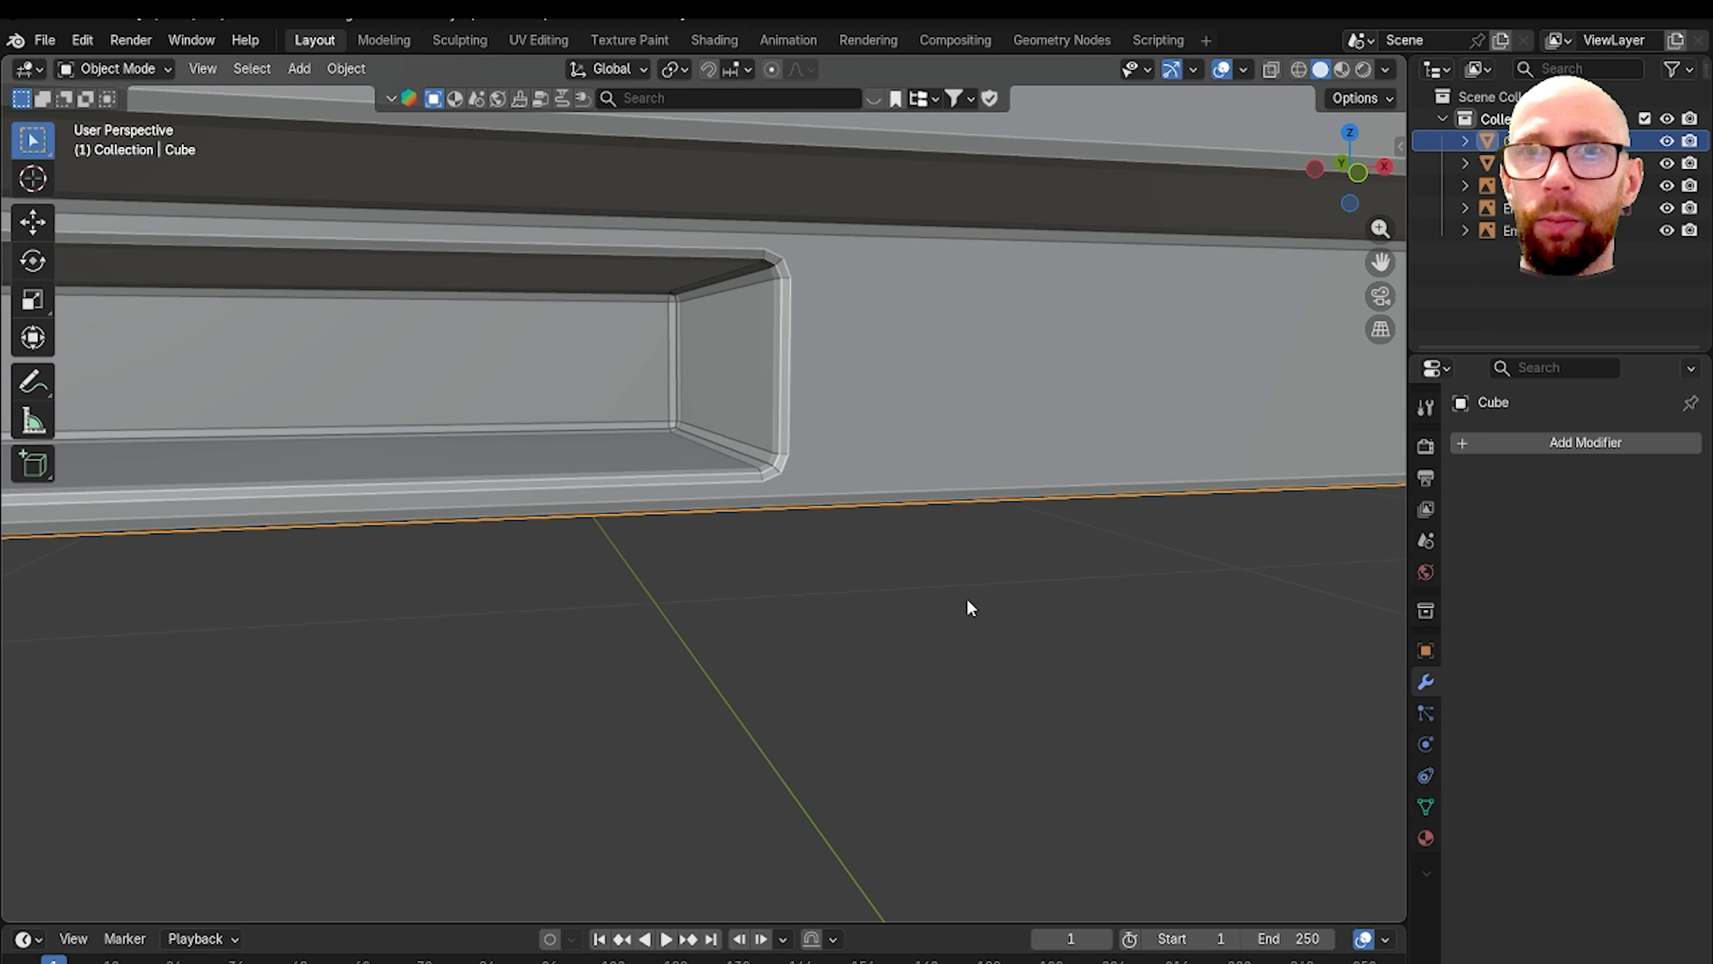
# Step: Examine the desk mesh in Edit Mode around the tabletop's rear left corner, where the raised back panel ends
pyautogui.press('Tab')
pyautogui.scroll(1, 811, 516)
pyautogui.moveTo(788, 398); pyautogui.dragTo(1166, 486, button='middle')
pyautogui.scroll(1, 829, 424)
pyautogui.scroll(-8, 828, 424)
pyautogui.scroll(1, 674, 472)
pyautogui.keyDown('shift'); pyautogui.moveTo(641, 469); pyautogui.dragTo(866, 568, button='middle'); pyautogui.keyUp('shift')
pyautogui.scroll(-4, 754, 432)
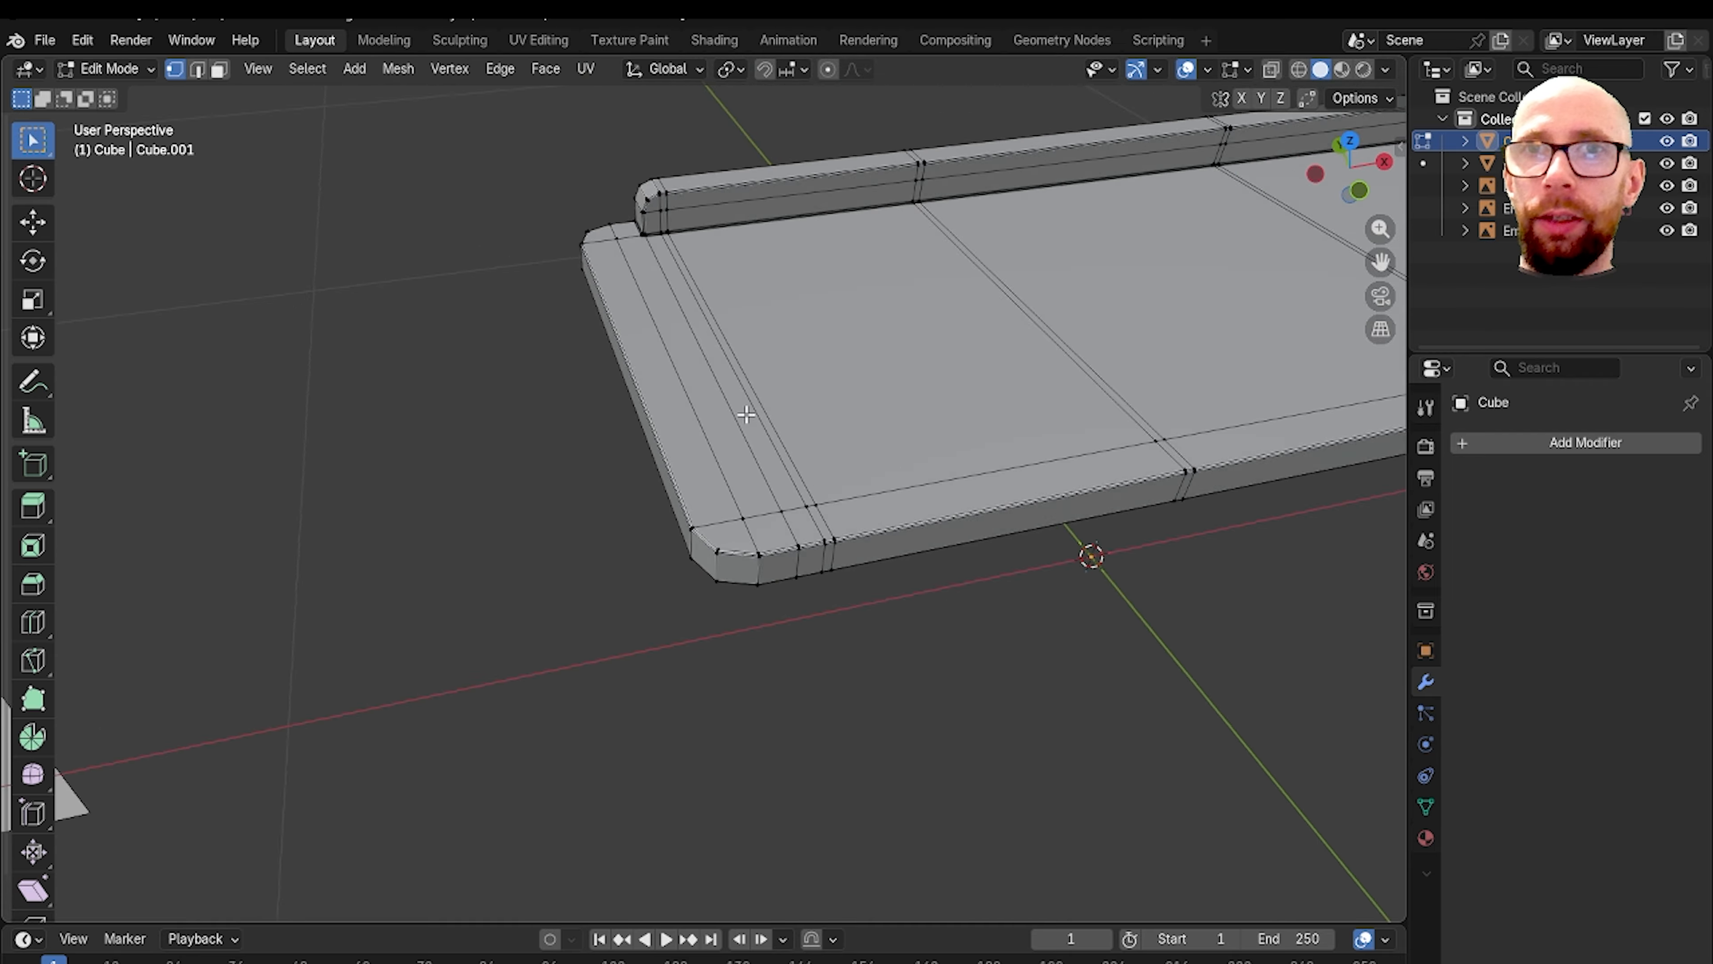
pyautogui.moveTo(750, 417); pyautogui.dragTo(1155, 447, button='middle')
pyautogui.scroll(4, 815, 336)
pyautogui.moveTo(814, 336); pyautogui.dragTo(788, 486, button='middle')
pyautogui.scroll(4, 787, 486)
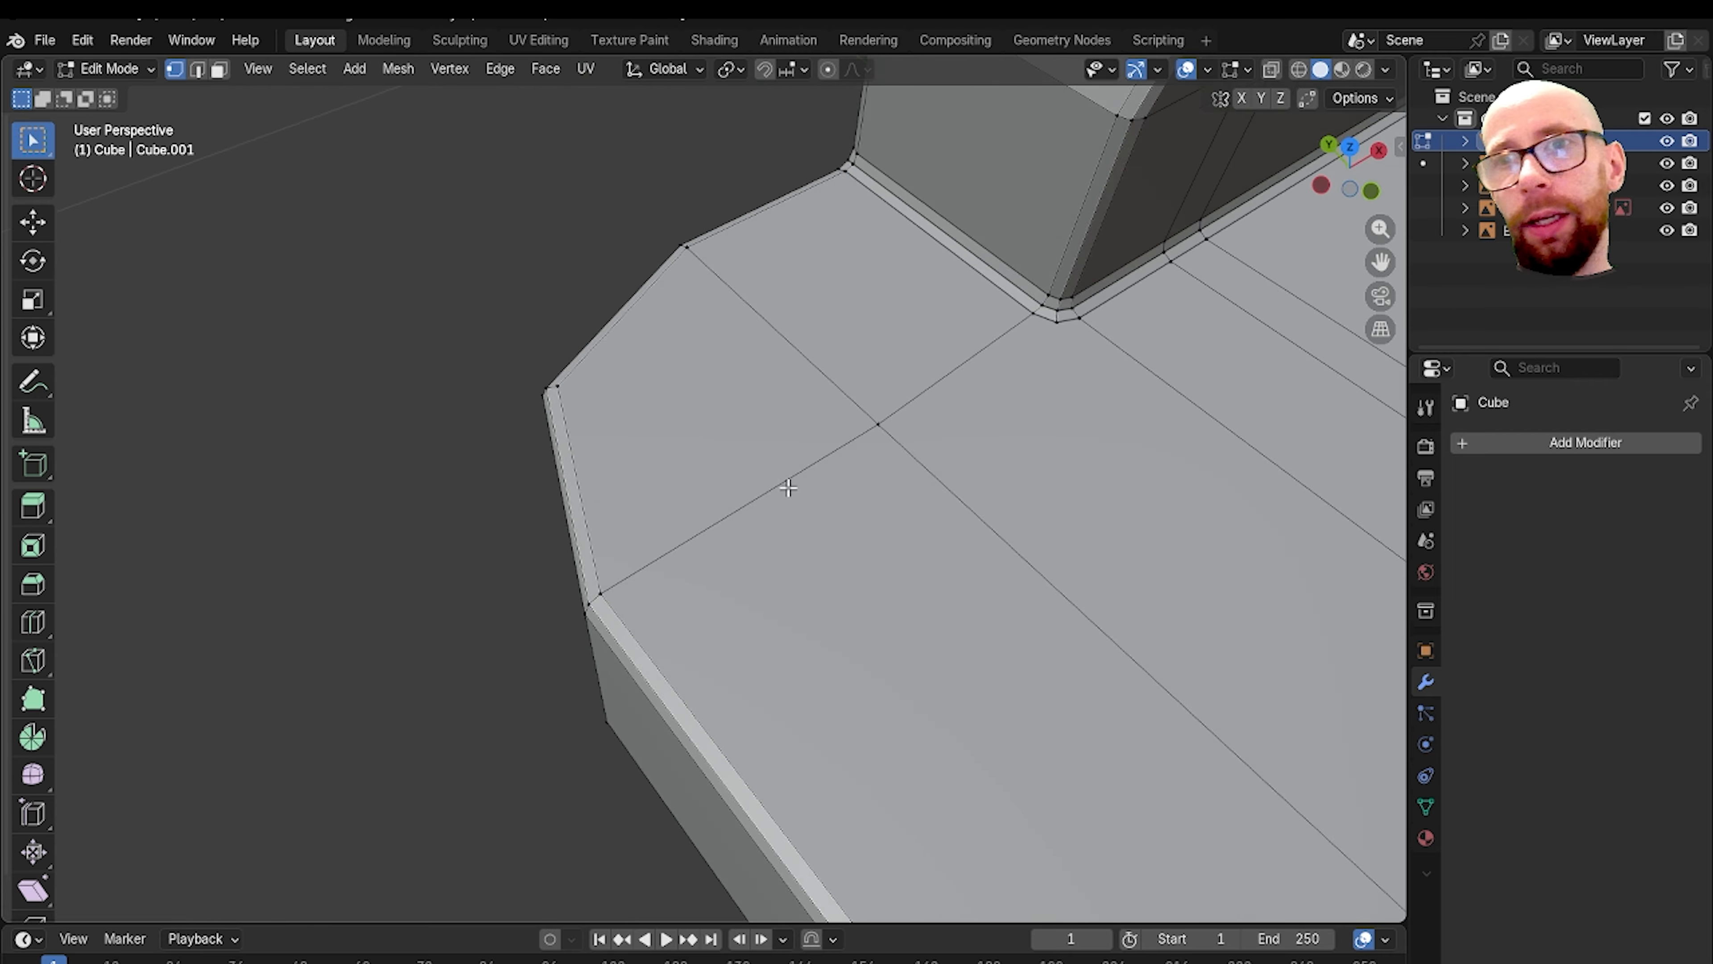
pyautogui.scroll(-3, 788, 486)
pyautogui.scroll(2, 782, 428)
pyautogui.keyDown('shift'); pyautogui.moveTo(1020, 438); pyautogui.dragTo(725, 454, button='middle'); pyautogui.keyUp('shift')
pyautogui.scroll(-3, 765, 375)
pyautogui.scroll(3, 776, 395)
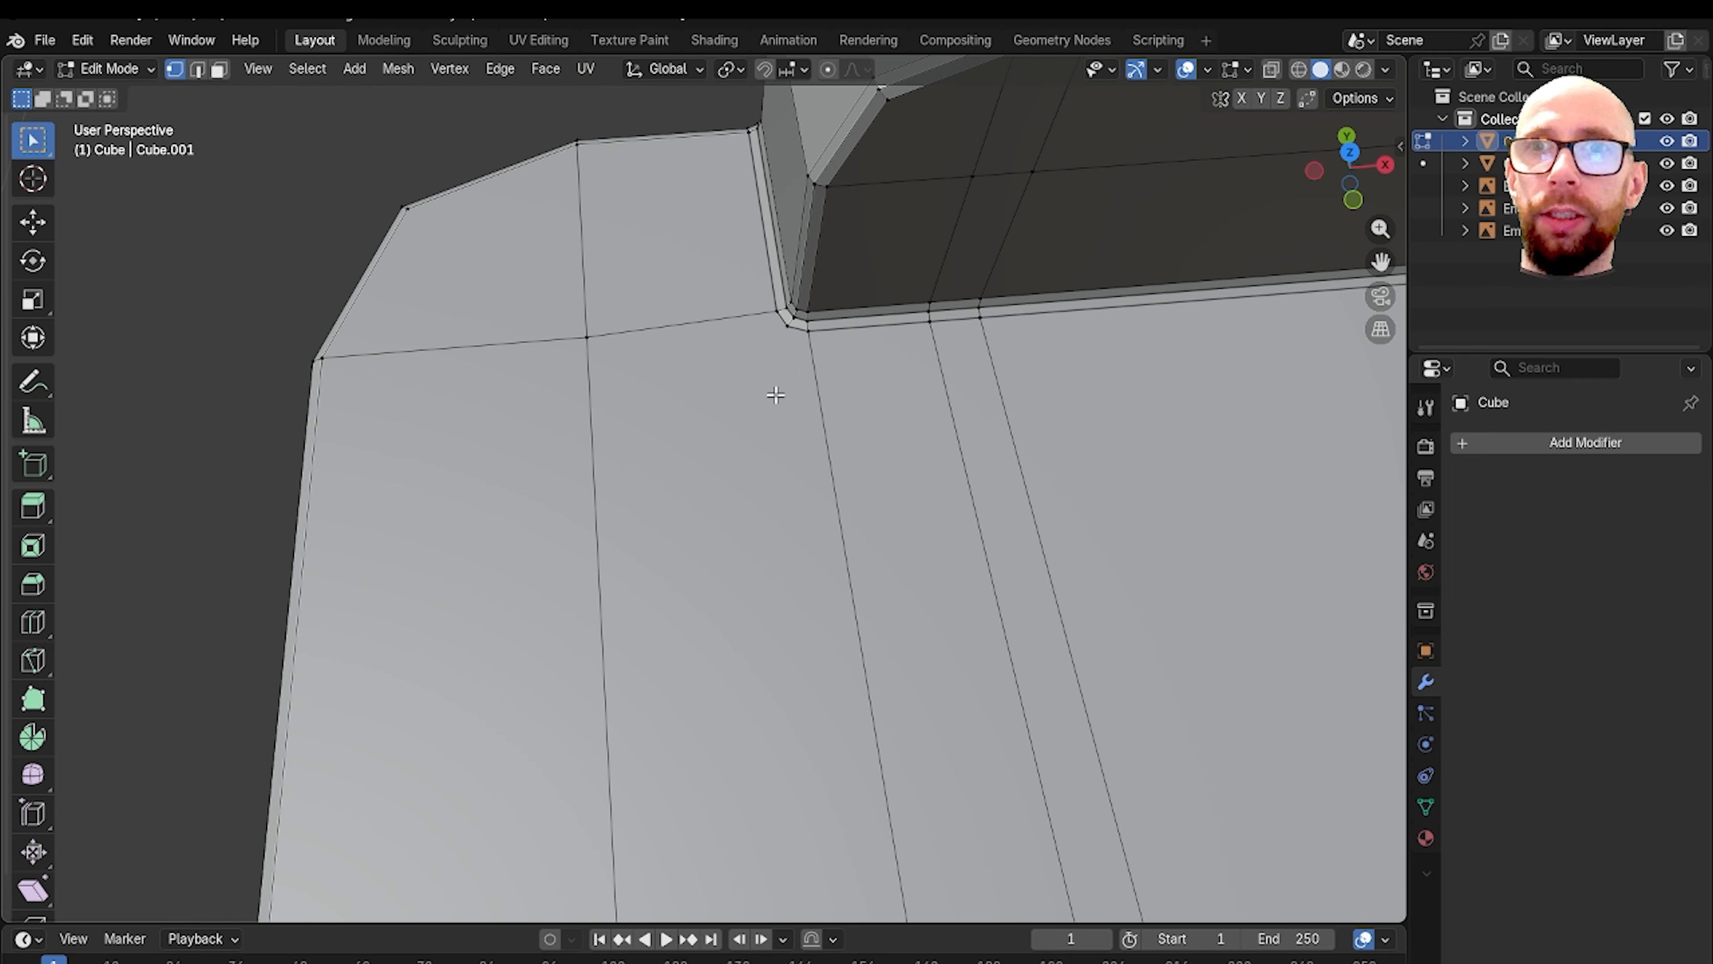
pyautogui.scroll(-1, 799, 342)
pyautogui.moveTo(819, 354); pyautogui.dragTo(829, 442, button='middle')
# Step: In top view, add a loop cut across the middle of the tabletop, slid toward the back panel with a factor of 0.971
pyautogui.press('`')
pyautogui.click(813, 415)
pyautogui.scroll(3, 810, 482)
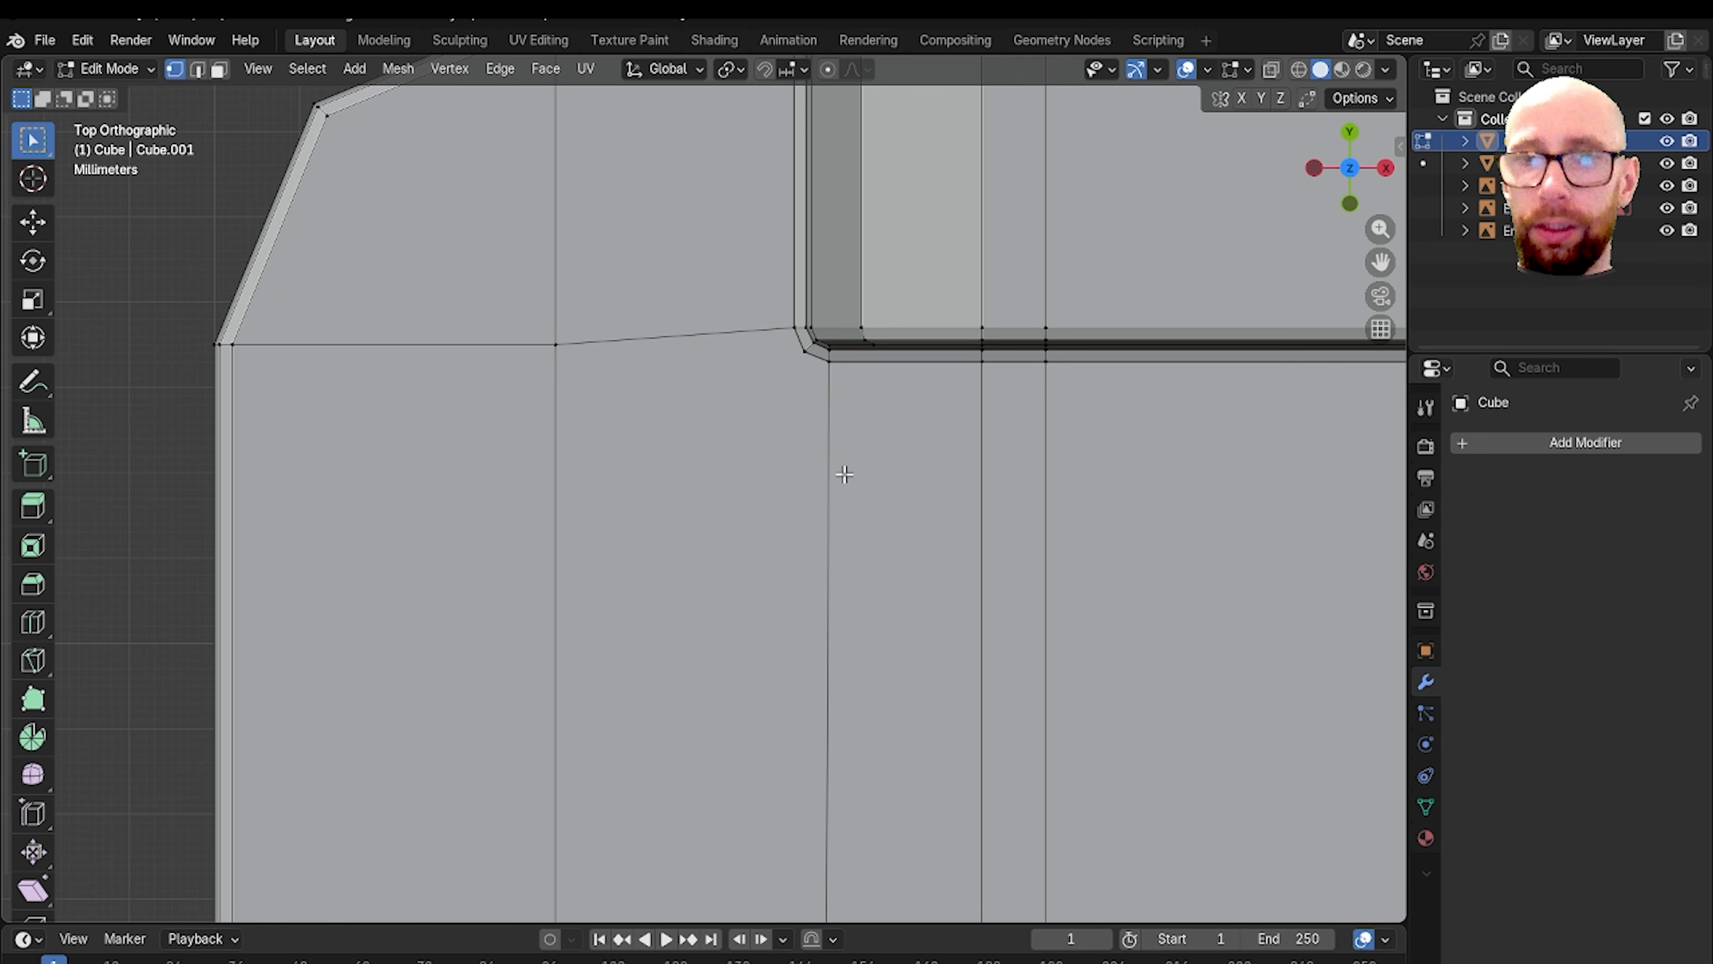
pyautogui.hotkey('ctrl', 'r')
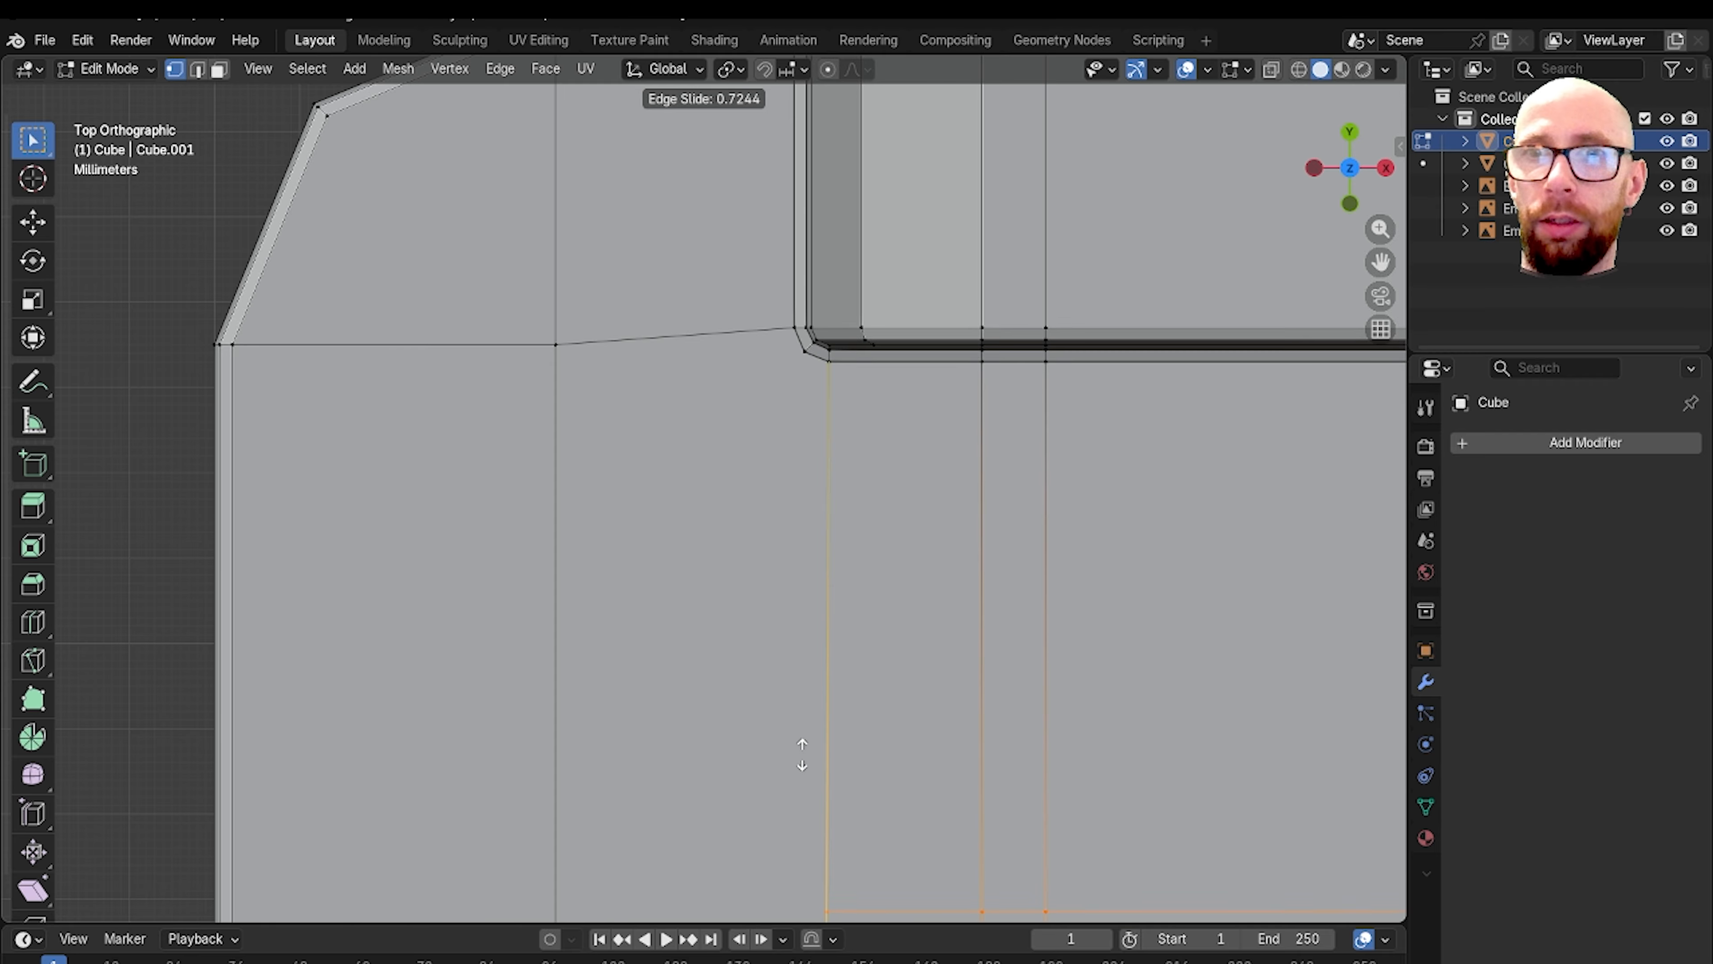
pyautogui.click(843, 262)
pyautogui.scroll(-5, 548, 443)
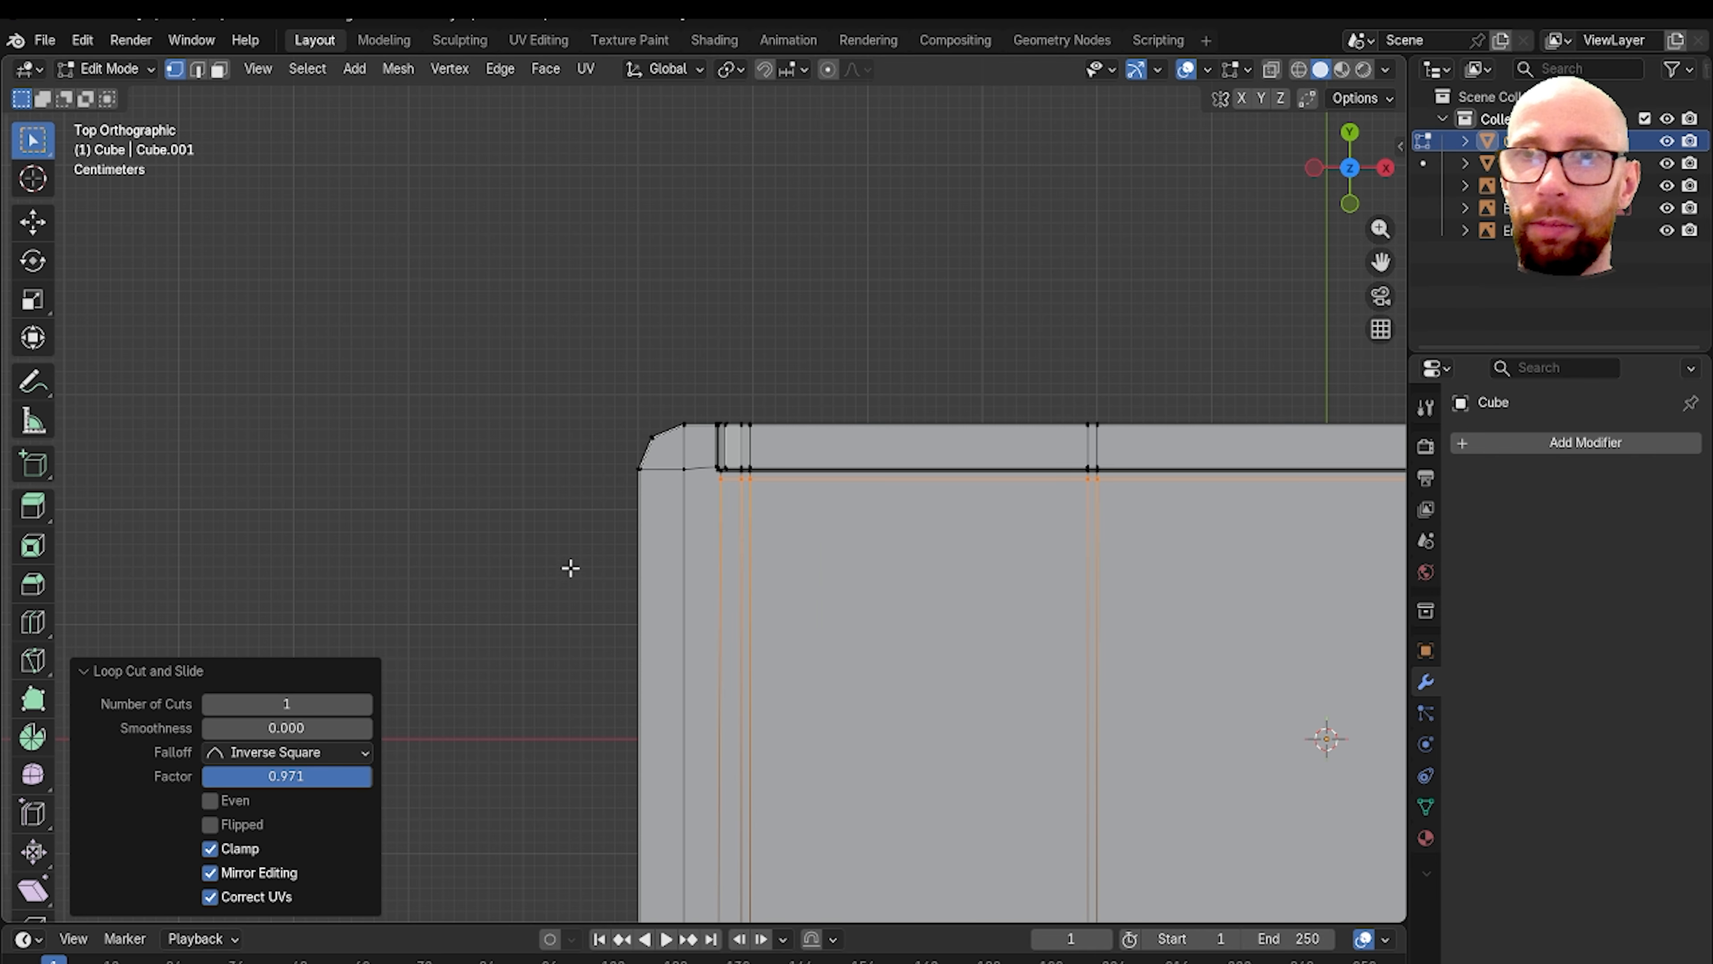
# Step: Add a loop cut across the strip along the tabletop's left edge, slid toward the rear with a factor of -0.954
pyautogui.scroll(2, 668, 548)
pyautogui.hotkey('ctrl', 'r')
pyautogui.click(664, 582)
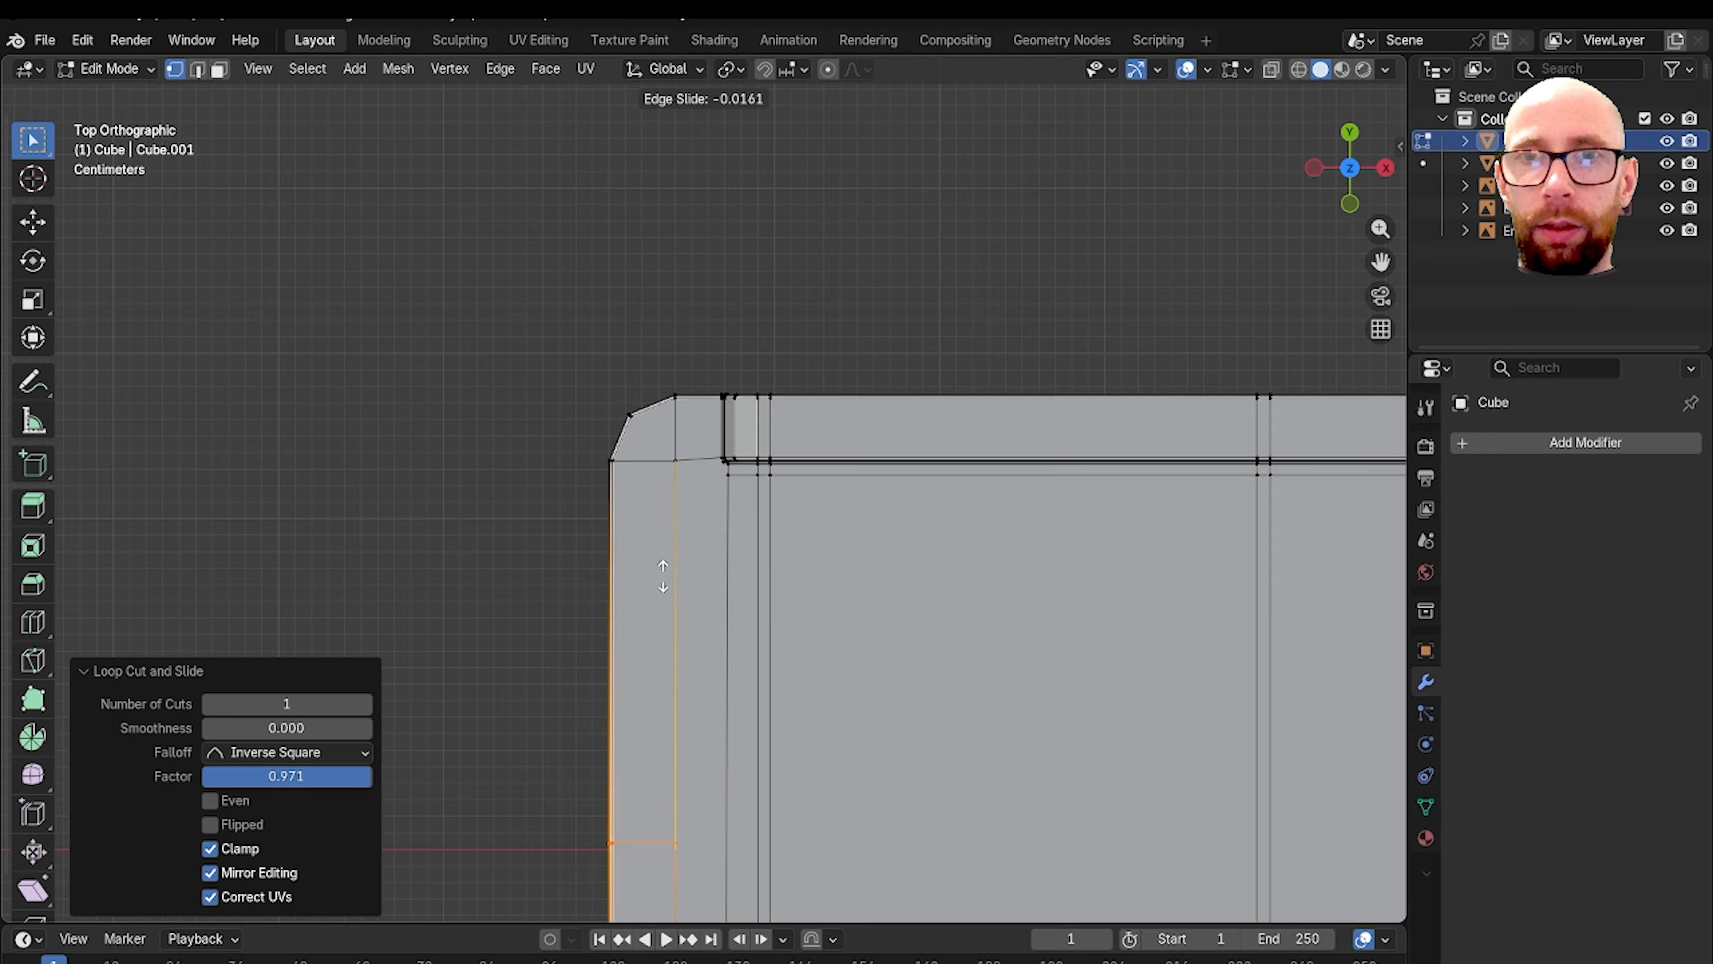
pyautogui.click(686, 214)
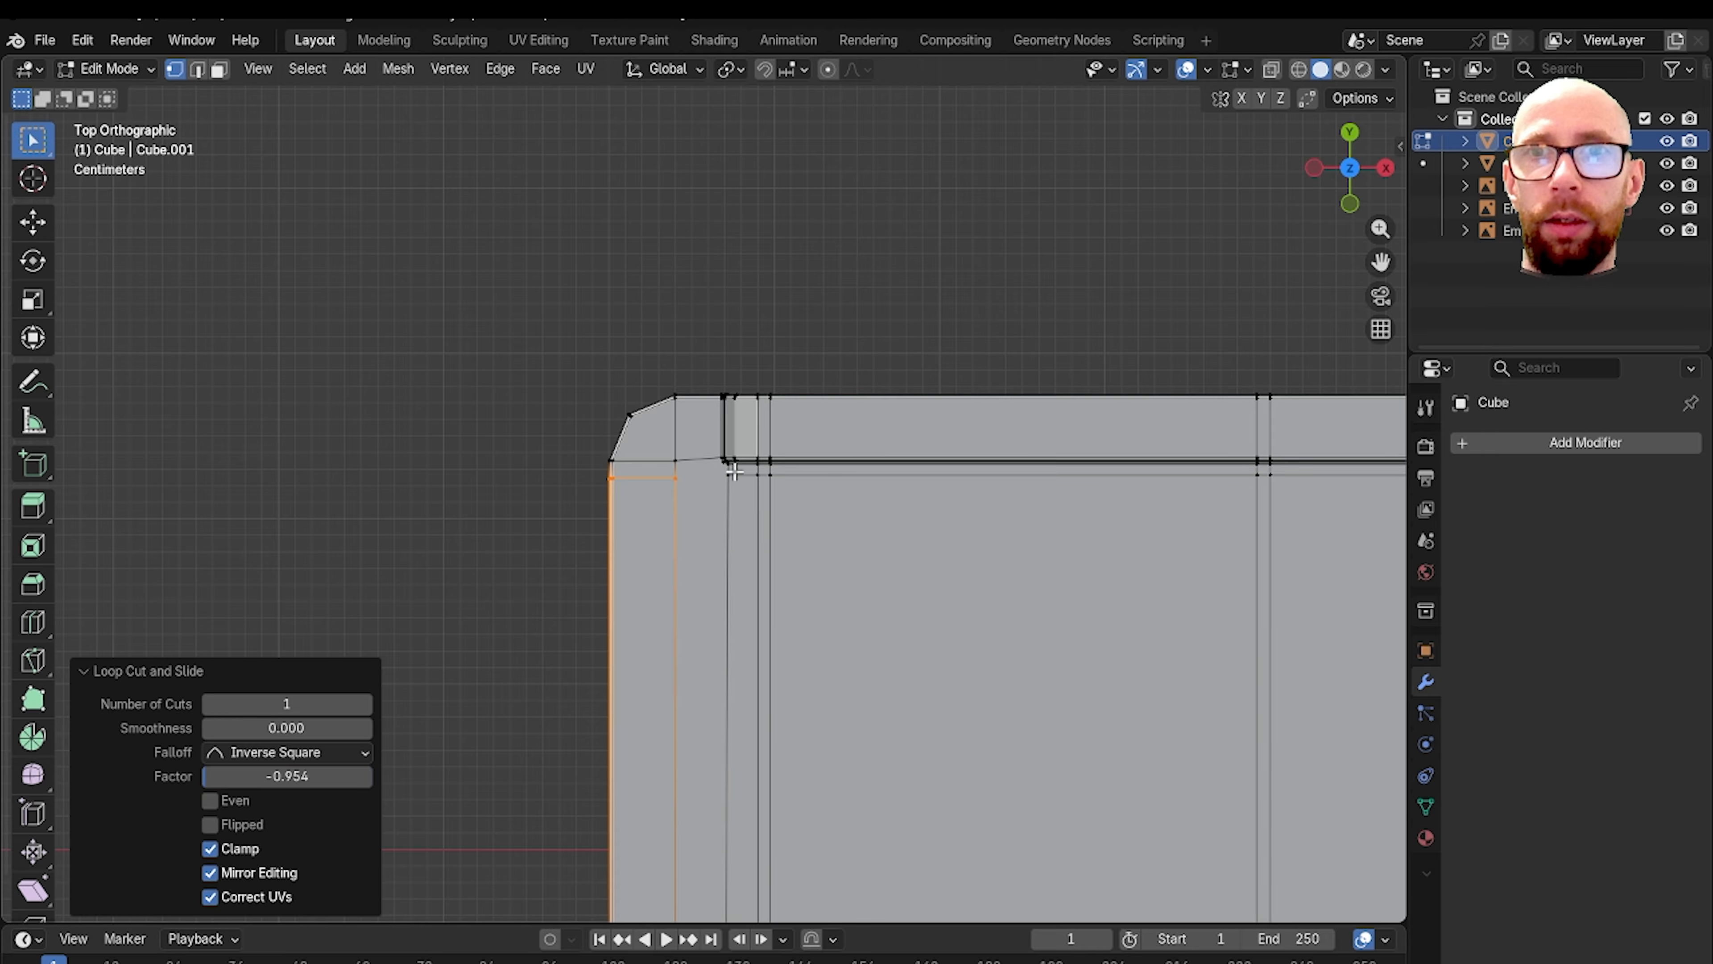
# Step: Join the two cuts across the left gap and connect the left strip's inner vertex to the back panel's corner vertex
pyautogui.scroll(8, 669, 454)
pyautogui.click(763, 503)
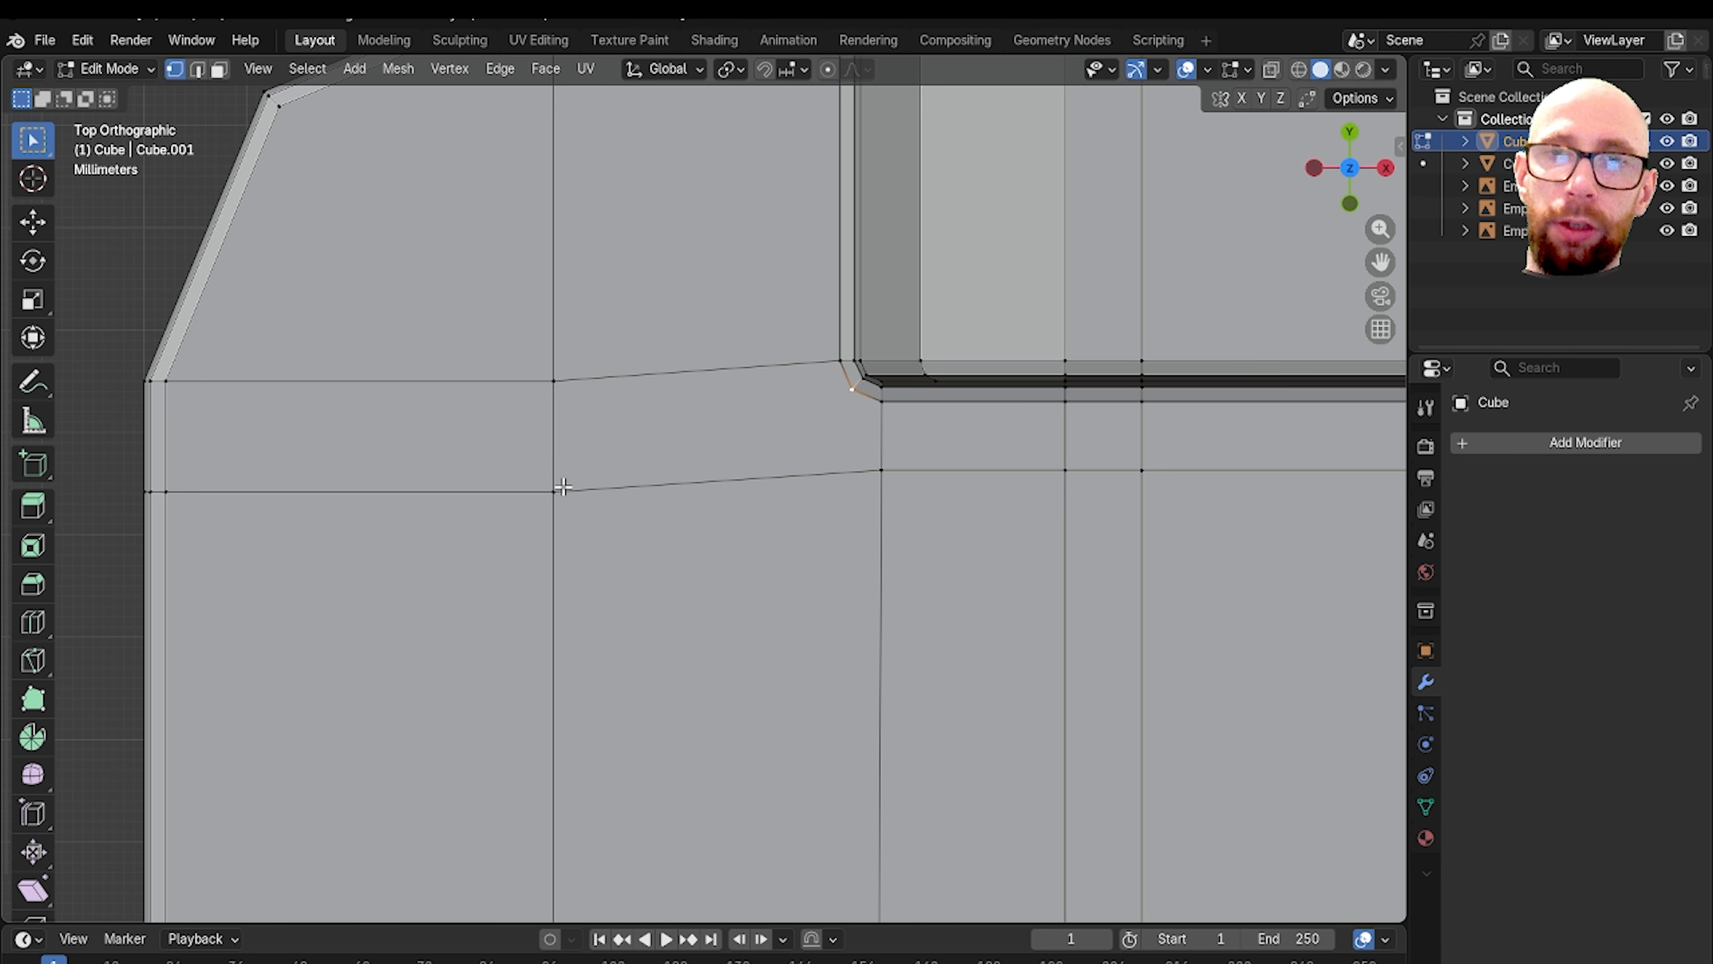
pyautogui.press('j')
pyautogui.scroll(2, 754, 500)
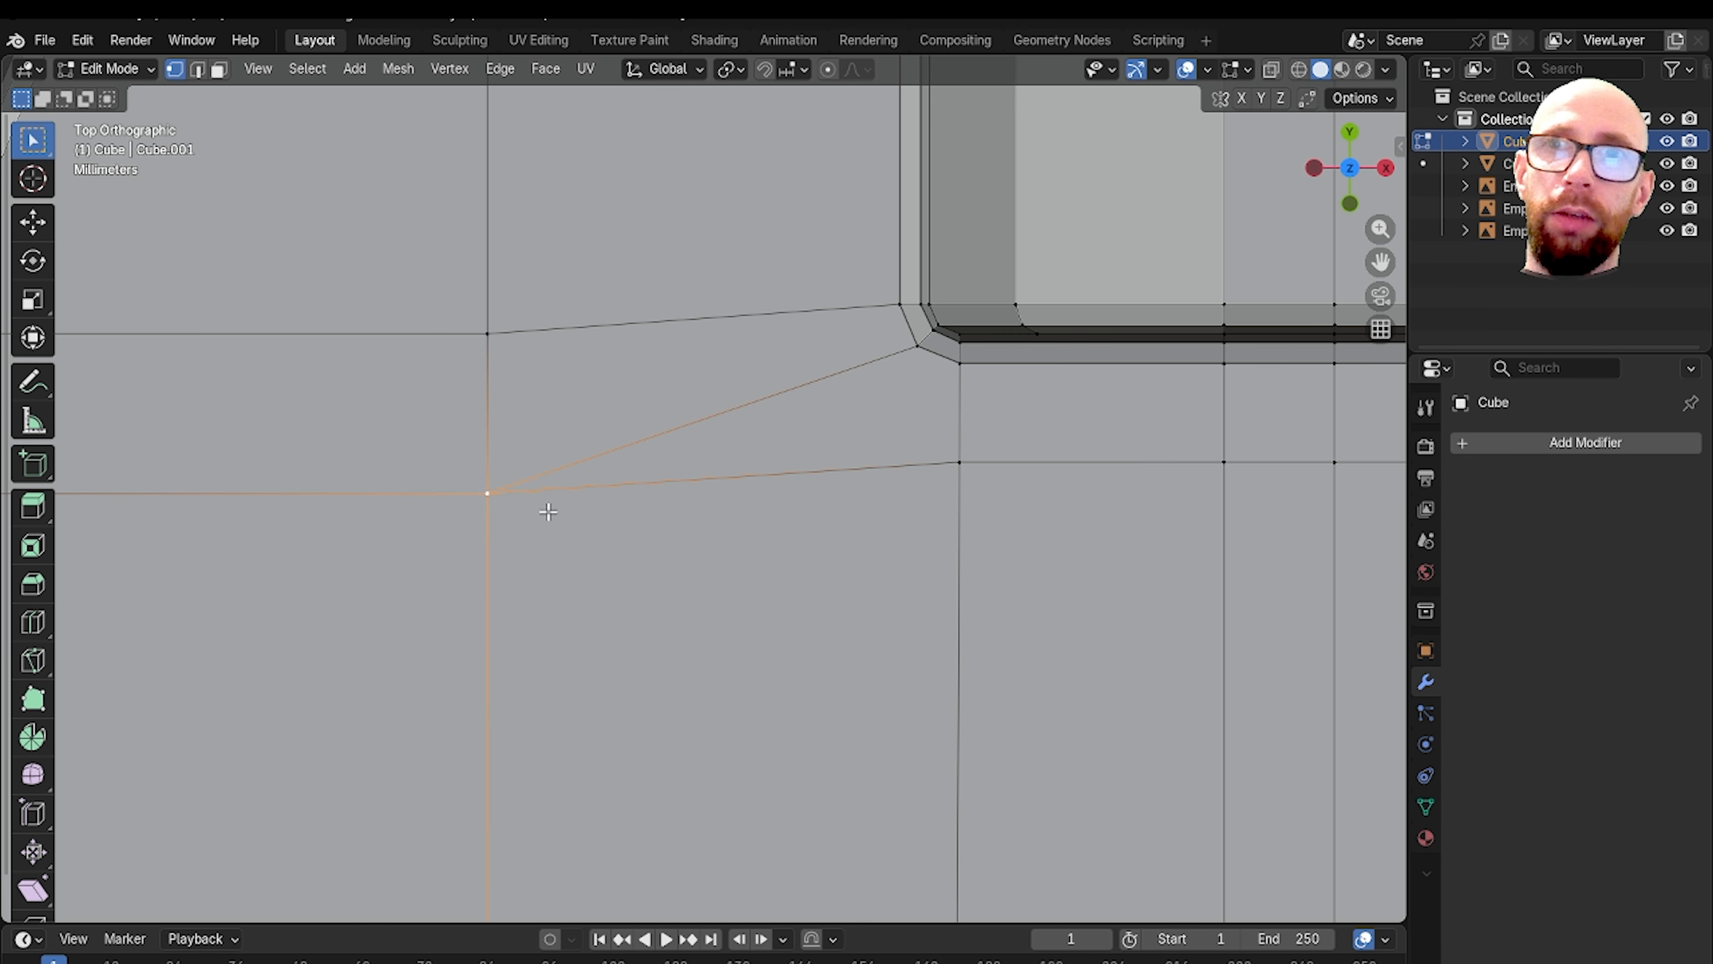
pyautogui.scroll(-3, 616, 524)
pyautogui.scroll(3, 765, 451)
# Step: Close the gap between the cuts on the tabletop's right side and connect their junction to the back panel's right corner vertex
pyautogui.scroll(-4, 929, 548)
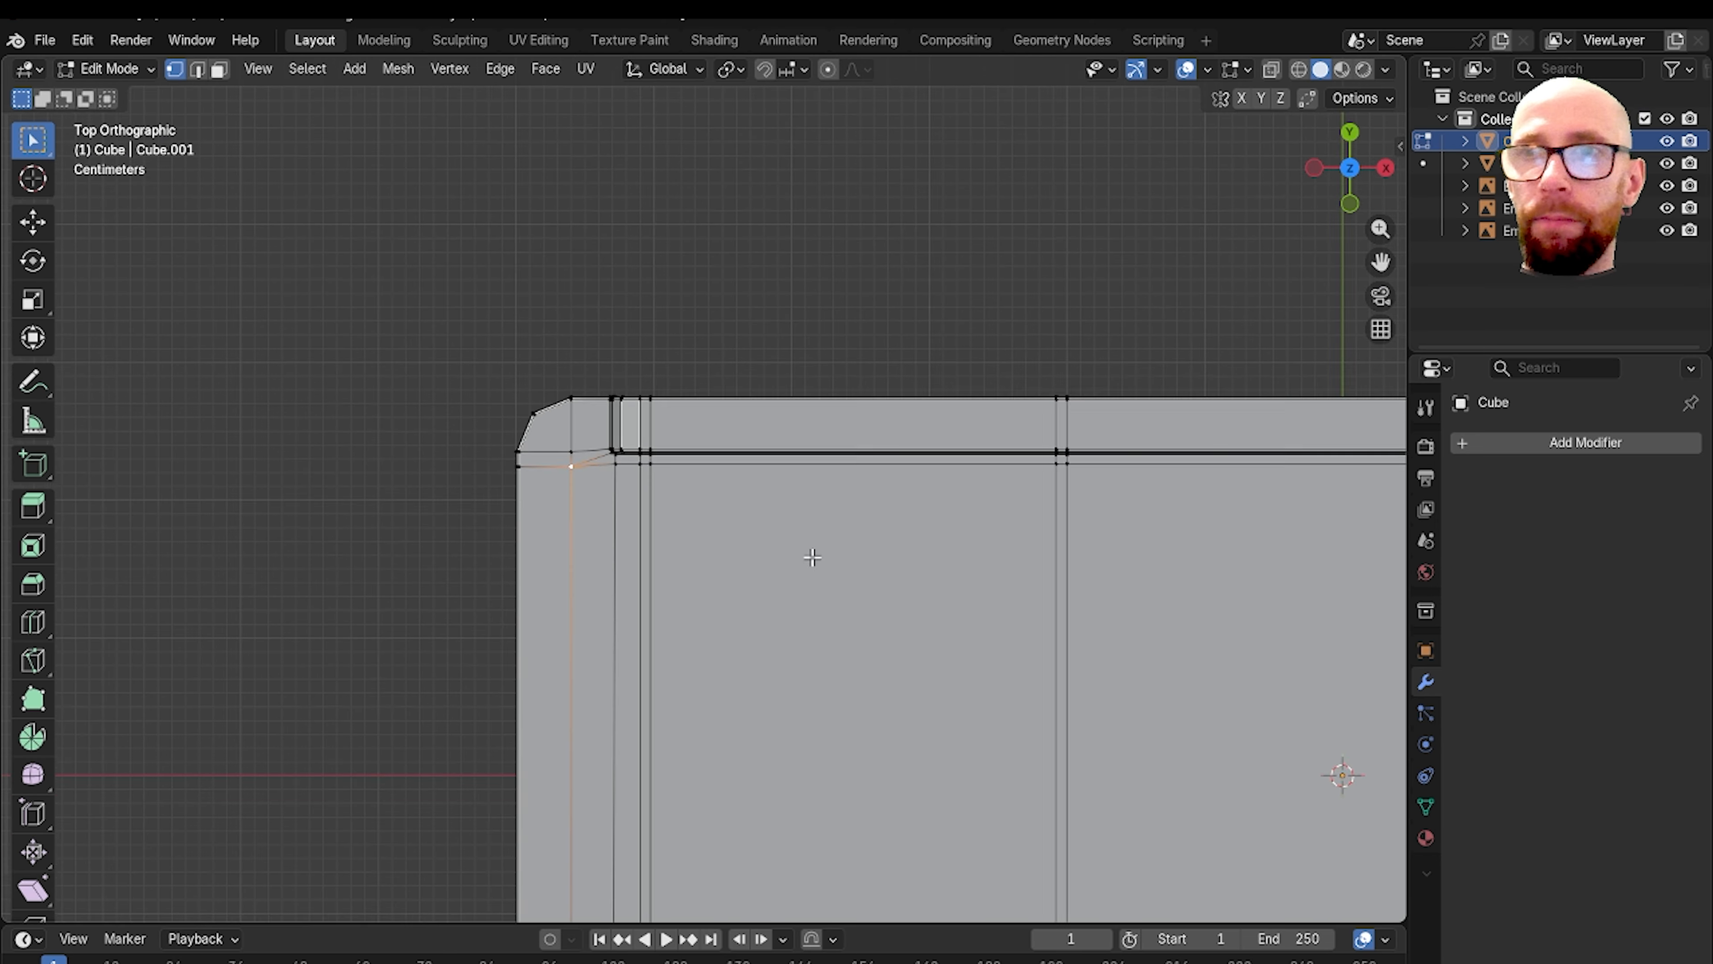
pyautogui.keyDown('shift'); pyautogui.moveTo(812, 557); pyautogui.dragTo(319, 531, button='middle'); pyautogui.keyUp('shift')
pyautogui.keyDown('shift'); pyautogui.moveTo(949, 537); pyautogui.dragTo(368, 522, button='middle'); pyautogui.keyUp('shift')
pyautogui.keyDown('shift'); pyautogui.moveTo(688, 520); pyautogui.dragTo(447, 562, button='middle'); pyautogui.keyUp('shift')
pyautogui.scroll(8, 745, 516)
pyautogui.keyDown('shift'); pyautogui.moveTo(745, 517); pyautogui.dragTo(483, 620, button='middle'); pyautogui.keyUp('shift')
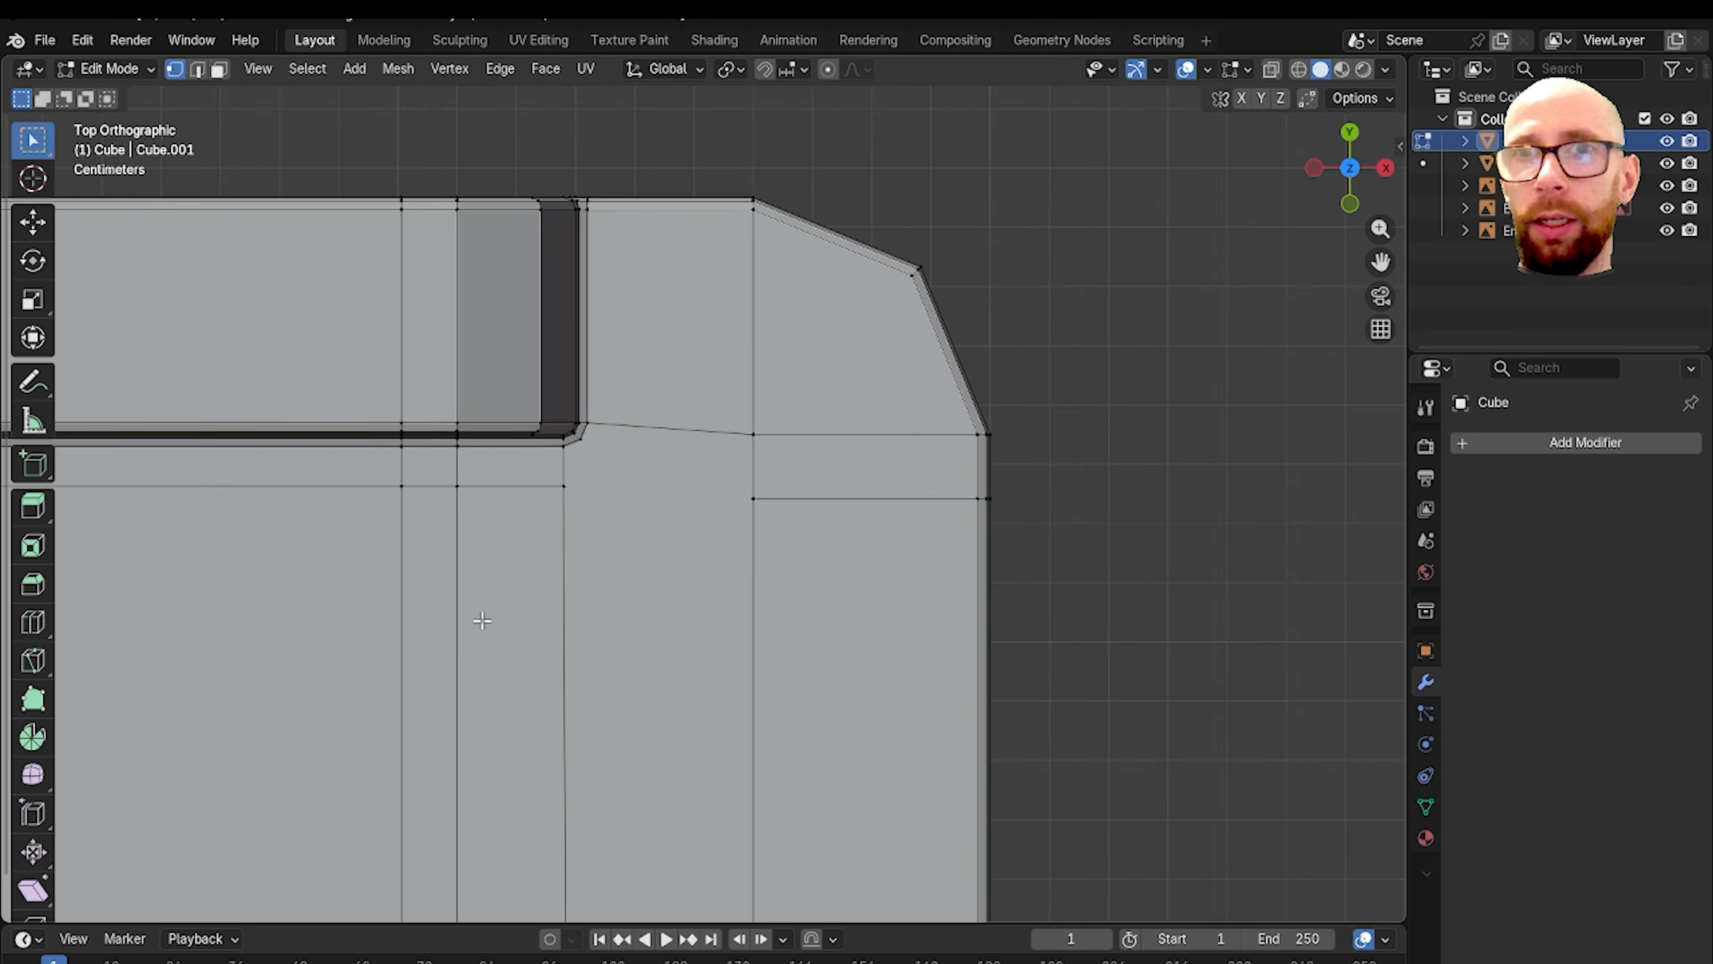
pyautogui.scroll(2, 482, 620)
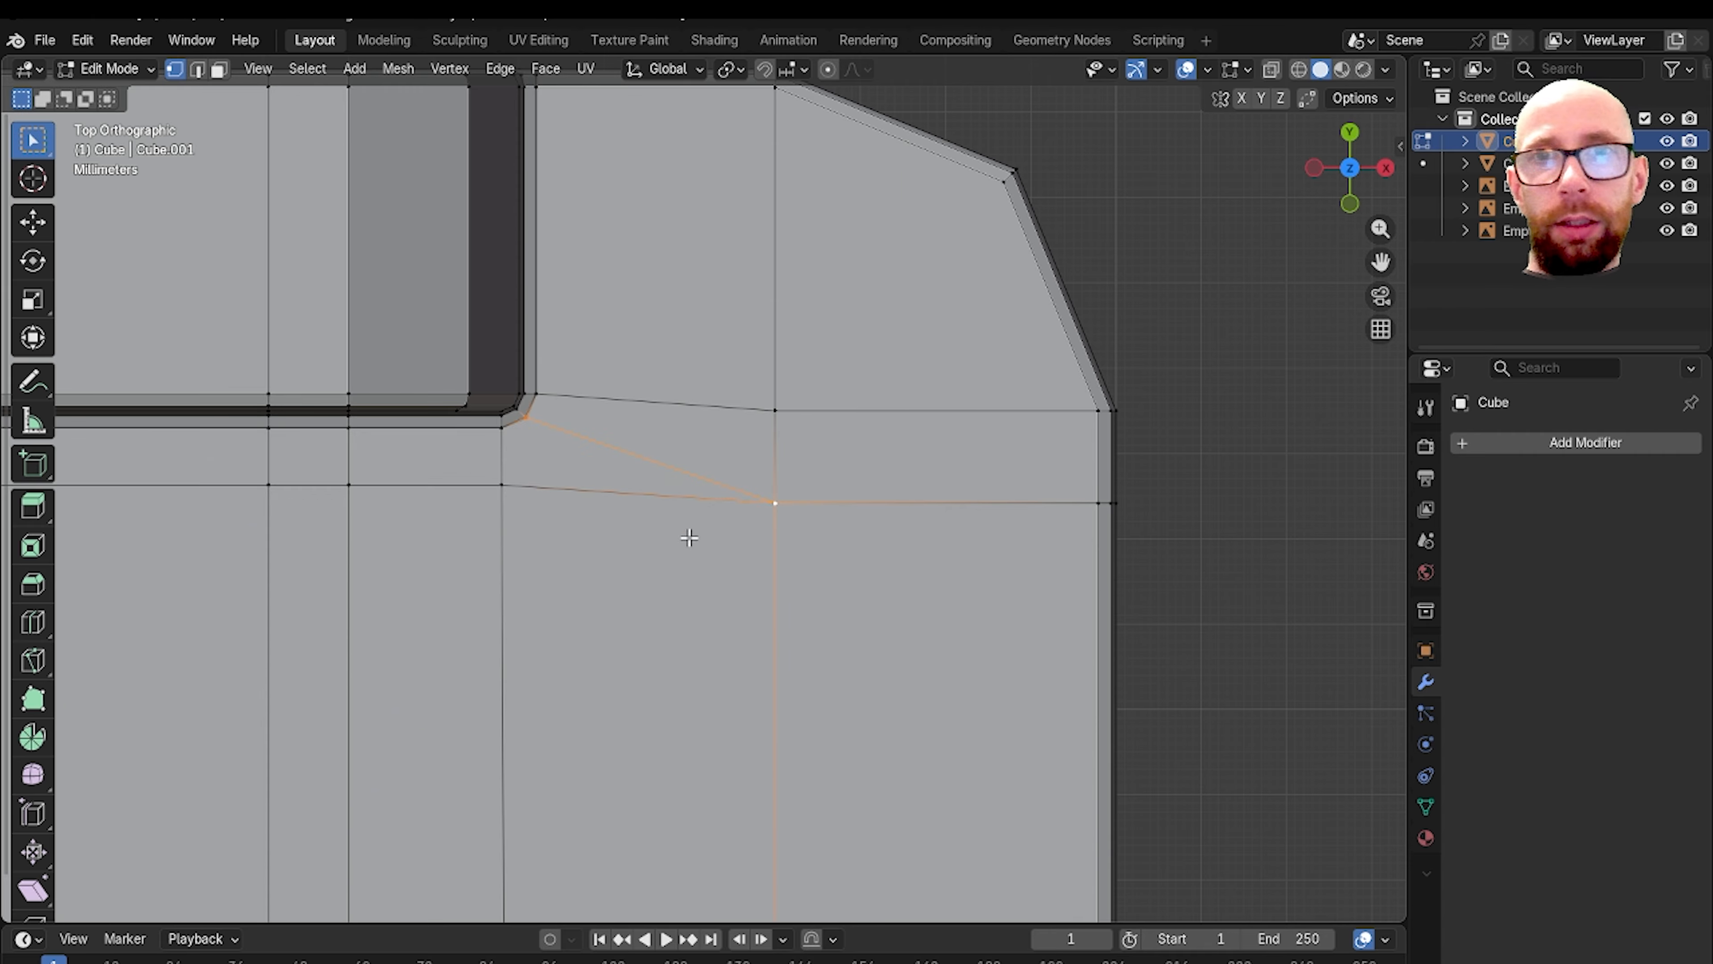
# Step: On the desk's rear face, connect the right end's step corner diagonally to the nearby vertex on the tabletop's lower edge
pyautogui.moveTo(688, 538); pyautogui.dragTo(657, 453, button='middle')
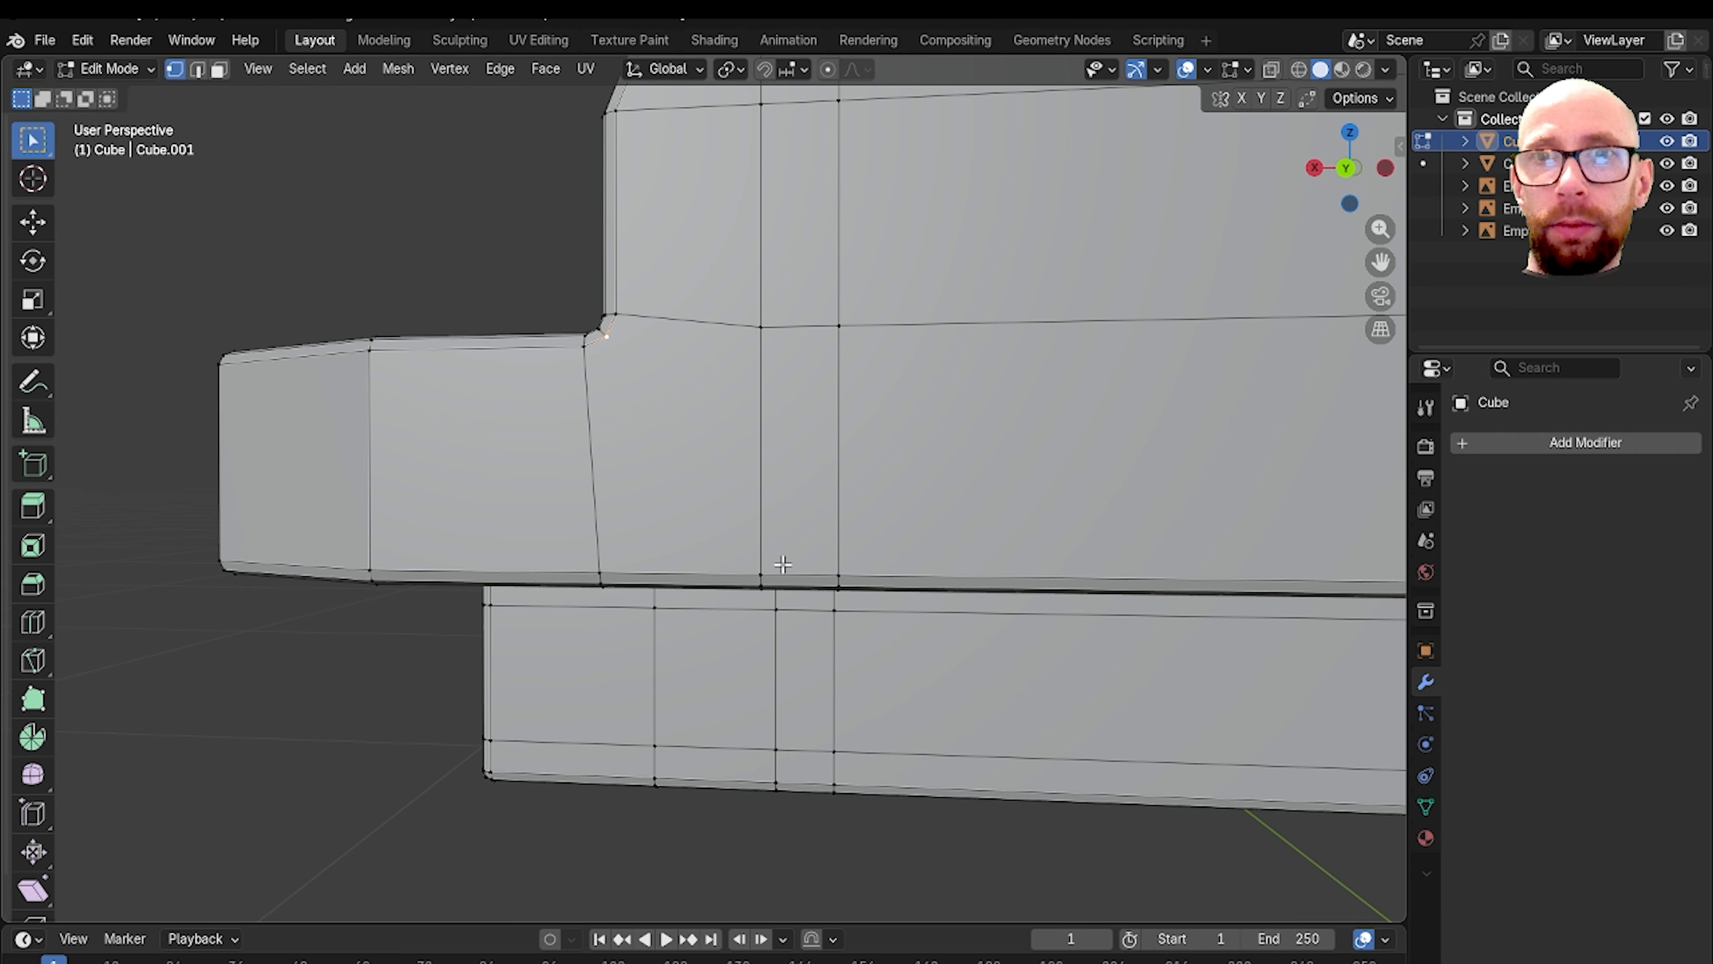
pyautogui.scroll(1, 723, 555)
pyautogui.moveTo(724, 556); pyautogui.dragTo(784, 498, button='middle')
pyautogui.press('j')
pyautogui.scroll(-5, 783, 498)
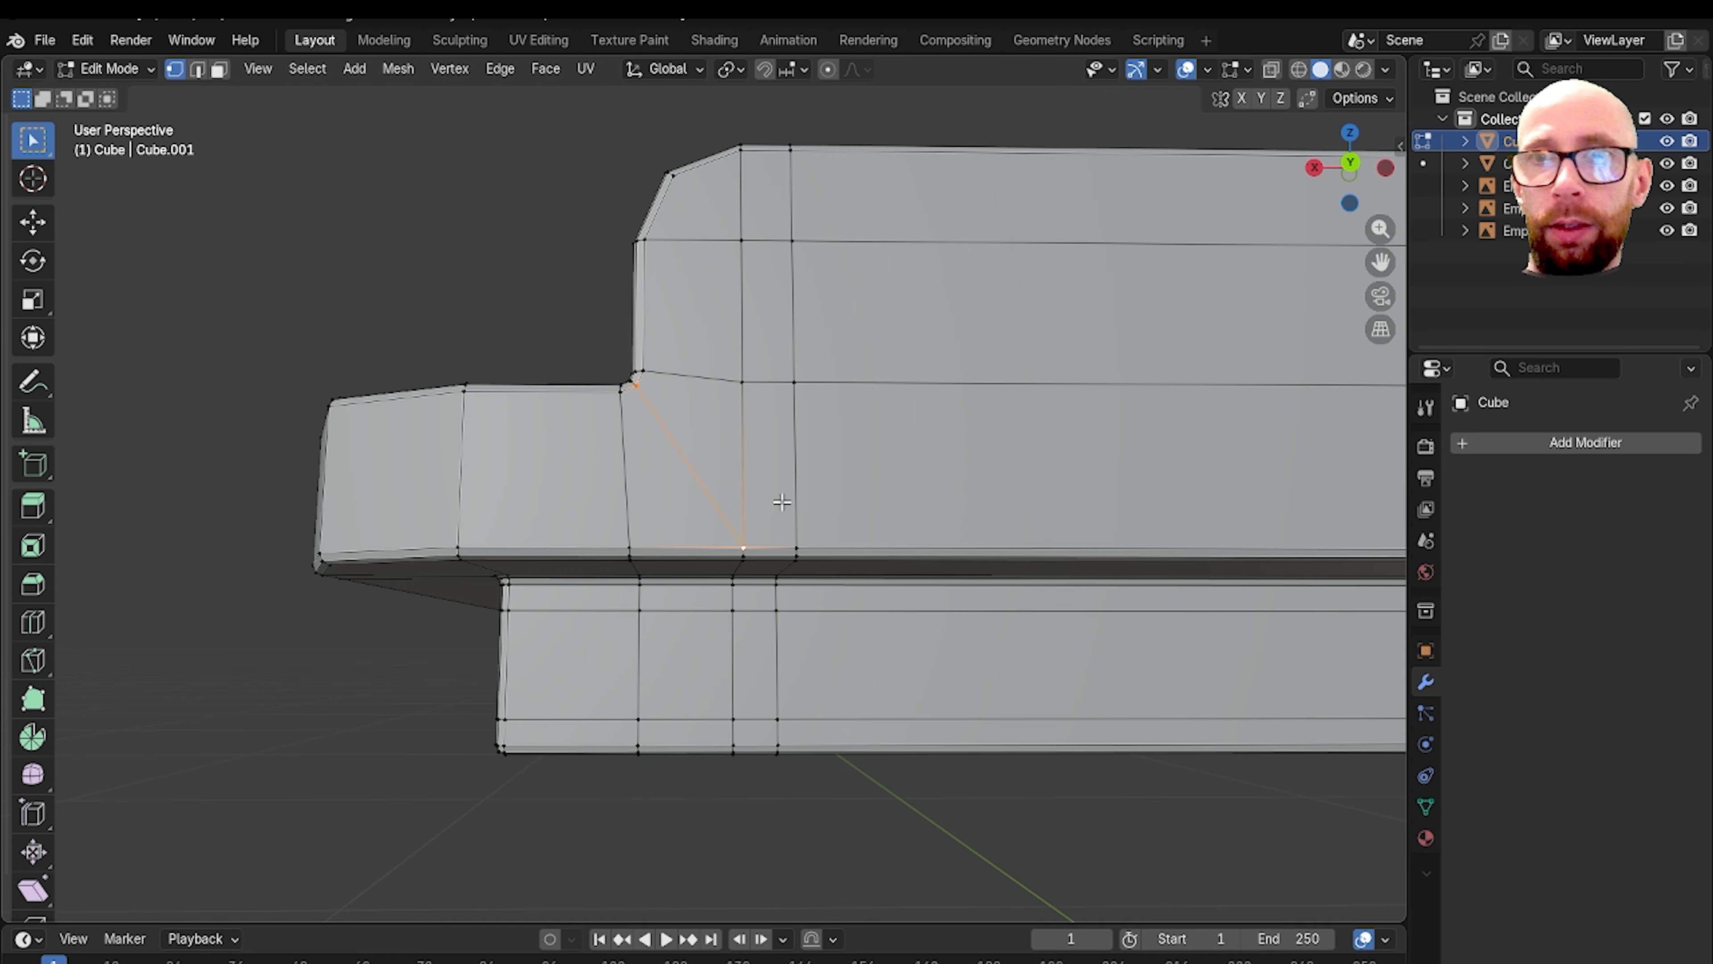
# Step: Add the matching diagonal edge on the rear face at the desk's left end, from the step corner to the lower edge vertex
pyautogui.keyDown('shift'); pyautogui.moveTo(961, 517); pyautogui.dragTo(918, 663, button='middle'); pyautogui.keyUp('shift')
pyautogui.scroll(4, 827, 600)
pyautogui.keyDown('shift'); pyautogui.moveTo(826, 601); pyautogui.dragTo(283, 600, button='middle'); pyautogui.keyUp('shift')
pyautogui.scroll(-5, 864, 646)
pyautogui.keyDown('shift'); pyautogui.moveTo(864, 647); pyautogui.dragTo(305, 616, button='middle'); pyautogui.keyUp('shift')
pyautogui.keyDown('shift'); pyautogui.moveTo(1146, 624); pyautogui.dragTo(623, 598, button='middle'); pyautogui.keyUp('shift')
pyautogui.scroll(4, 843, 598)
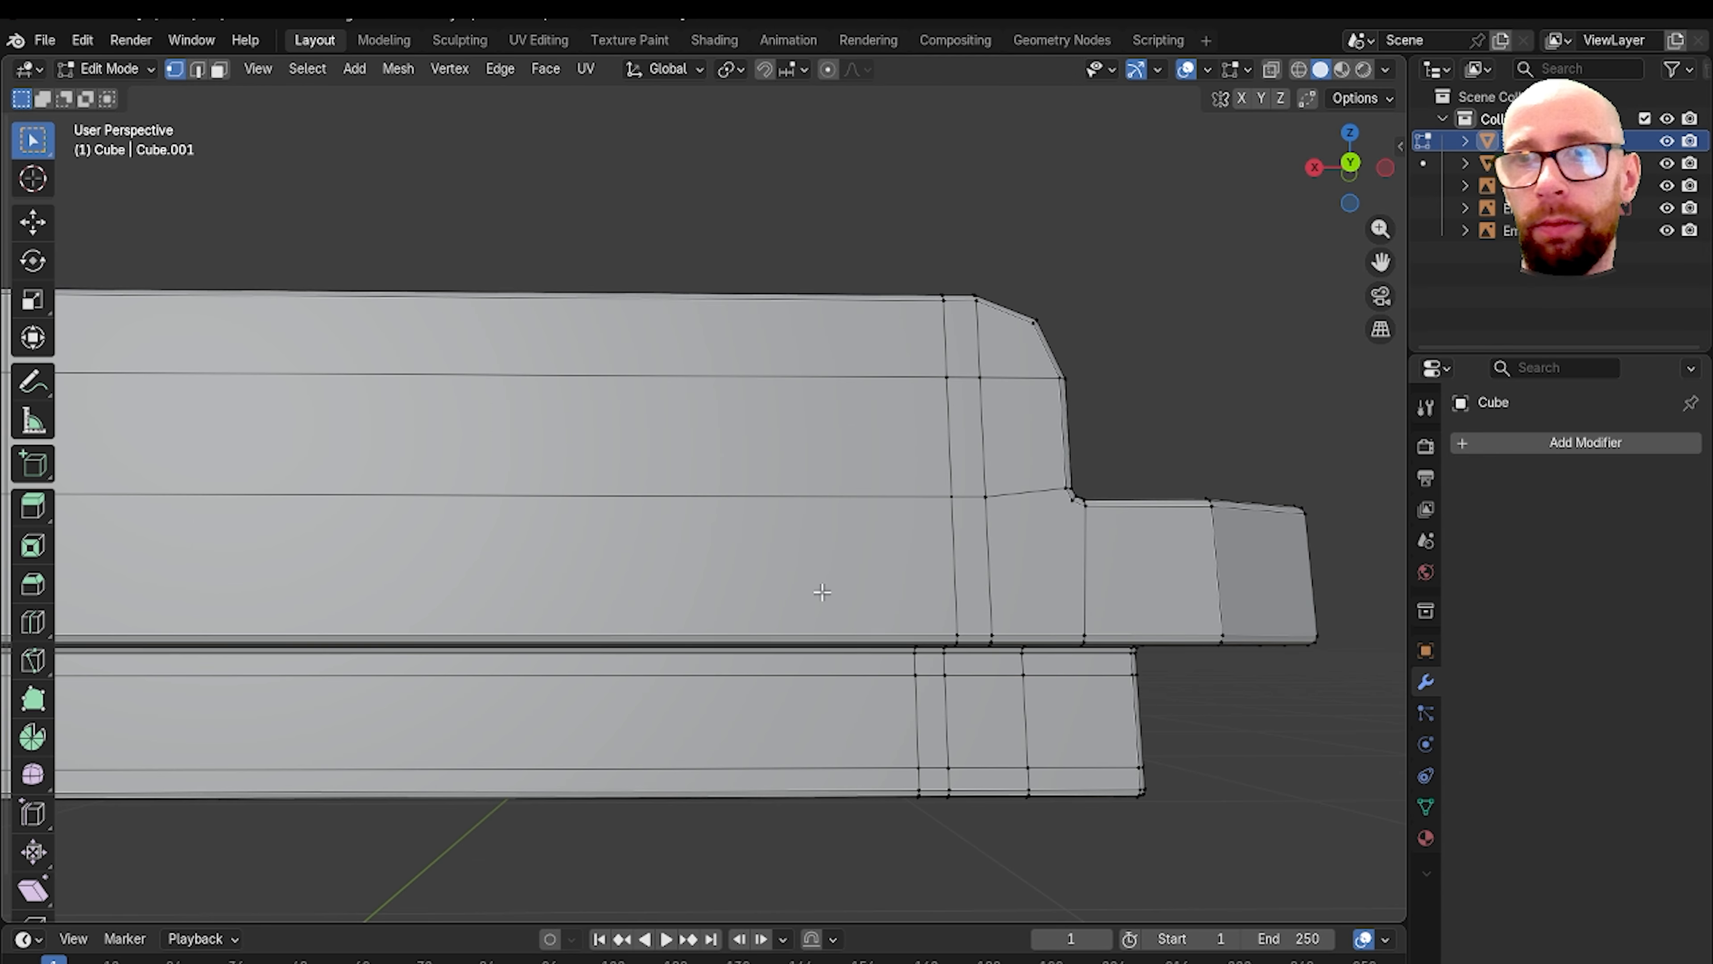
pyautogui.keyDown('shift'); pyautogui.moveTo(1080, 597); pyautogui.dragTo(856, 564, button='middle'); pyautogui.keyUp('shift')
pyautogui.scroll(3, 856, 563)
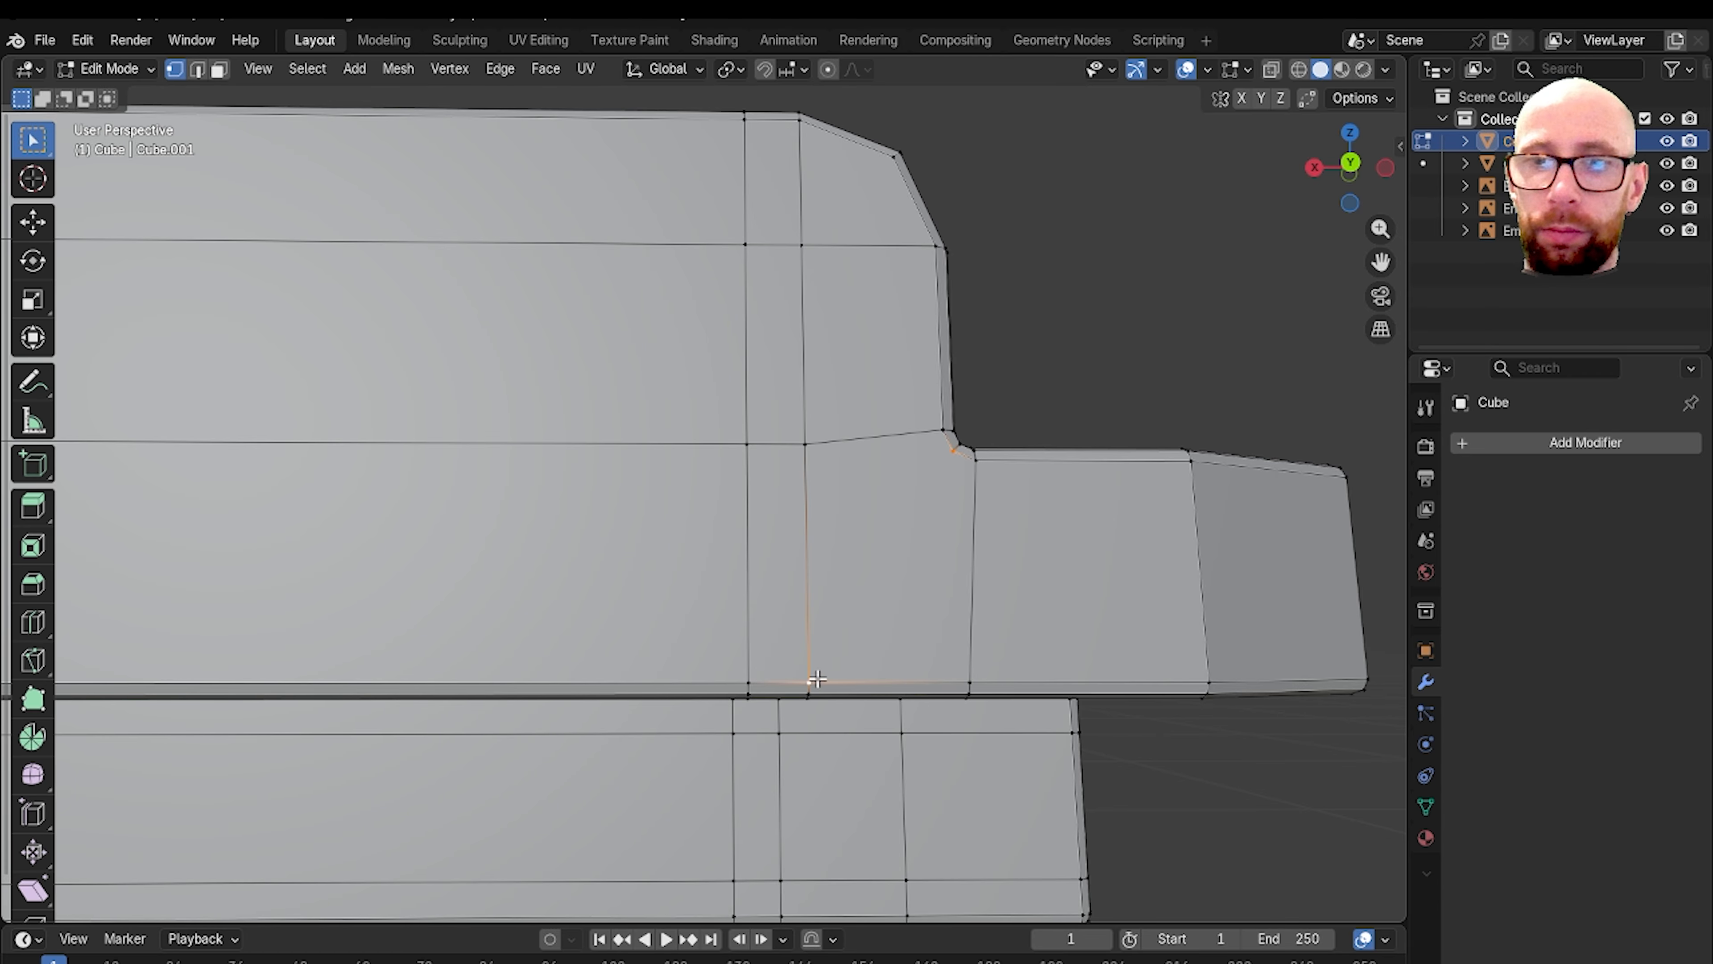
pyautogui.moveTo(783, 673); pyautogui.dragTo(833, 561, button='middle')
# Step: Add a Subdivision Surface modifier to the desk in Object Mode and shade it smooth
pyautogui.press('Tab')
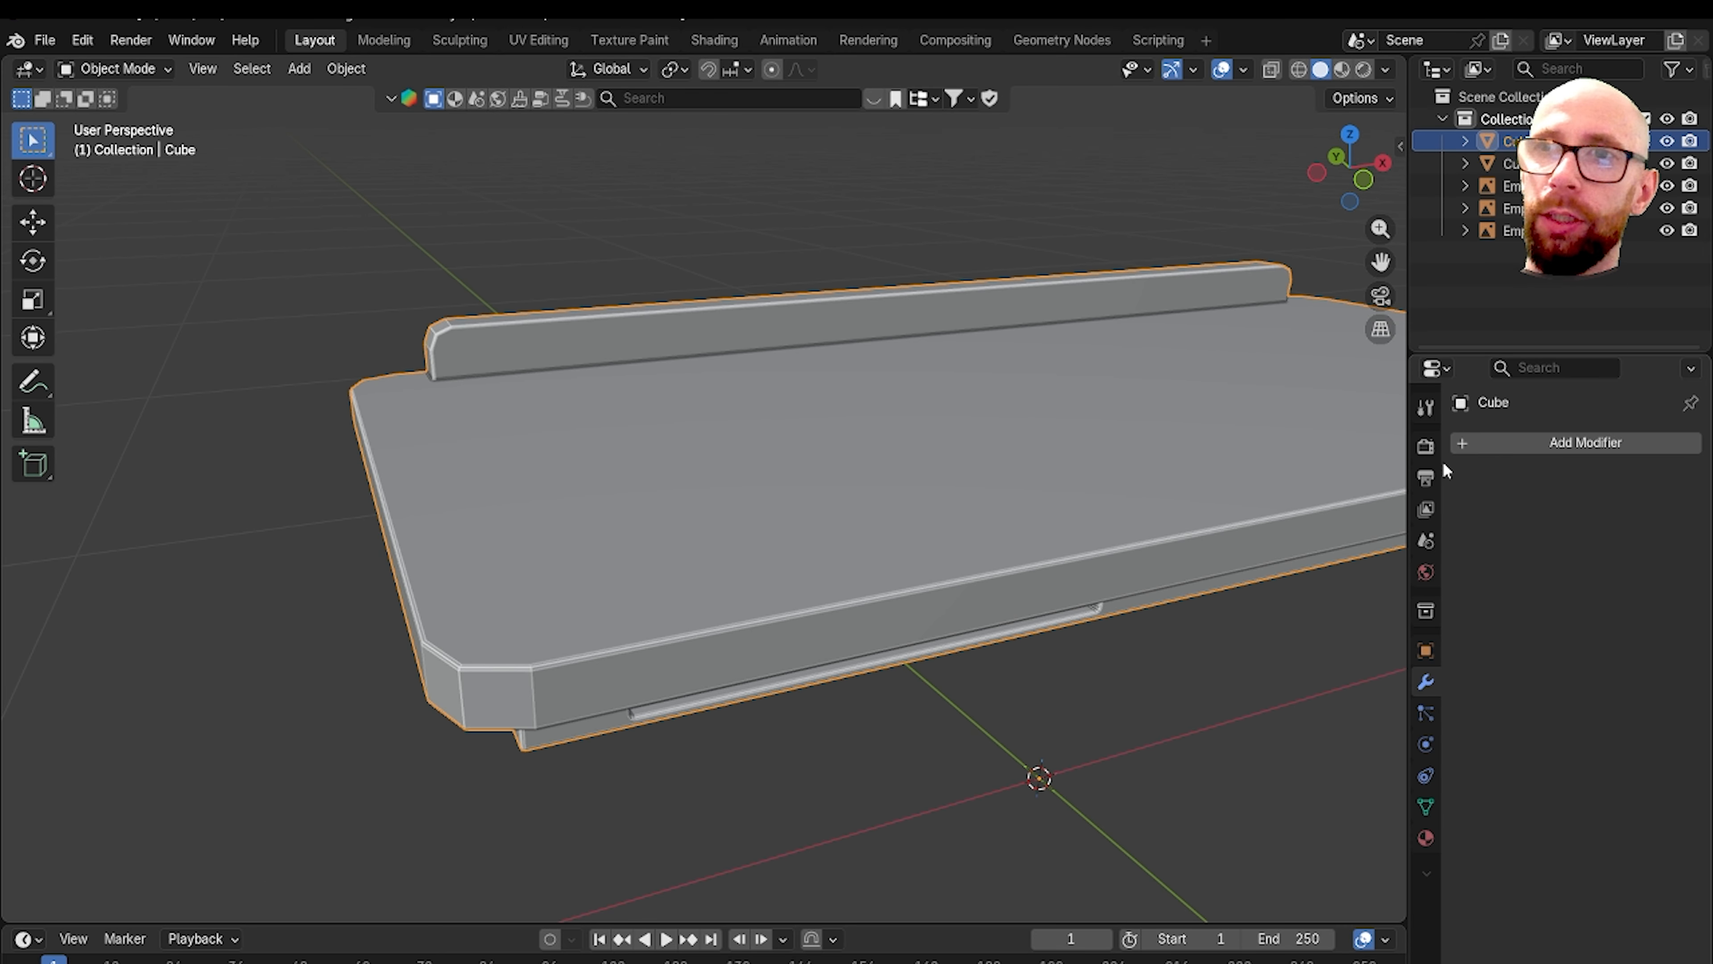
pyautogui.click(1523, 445)
pyautogui.moveTo(1523, 449)
pyautogui.click(1347, 803)
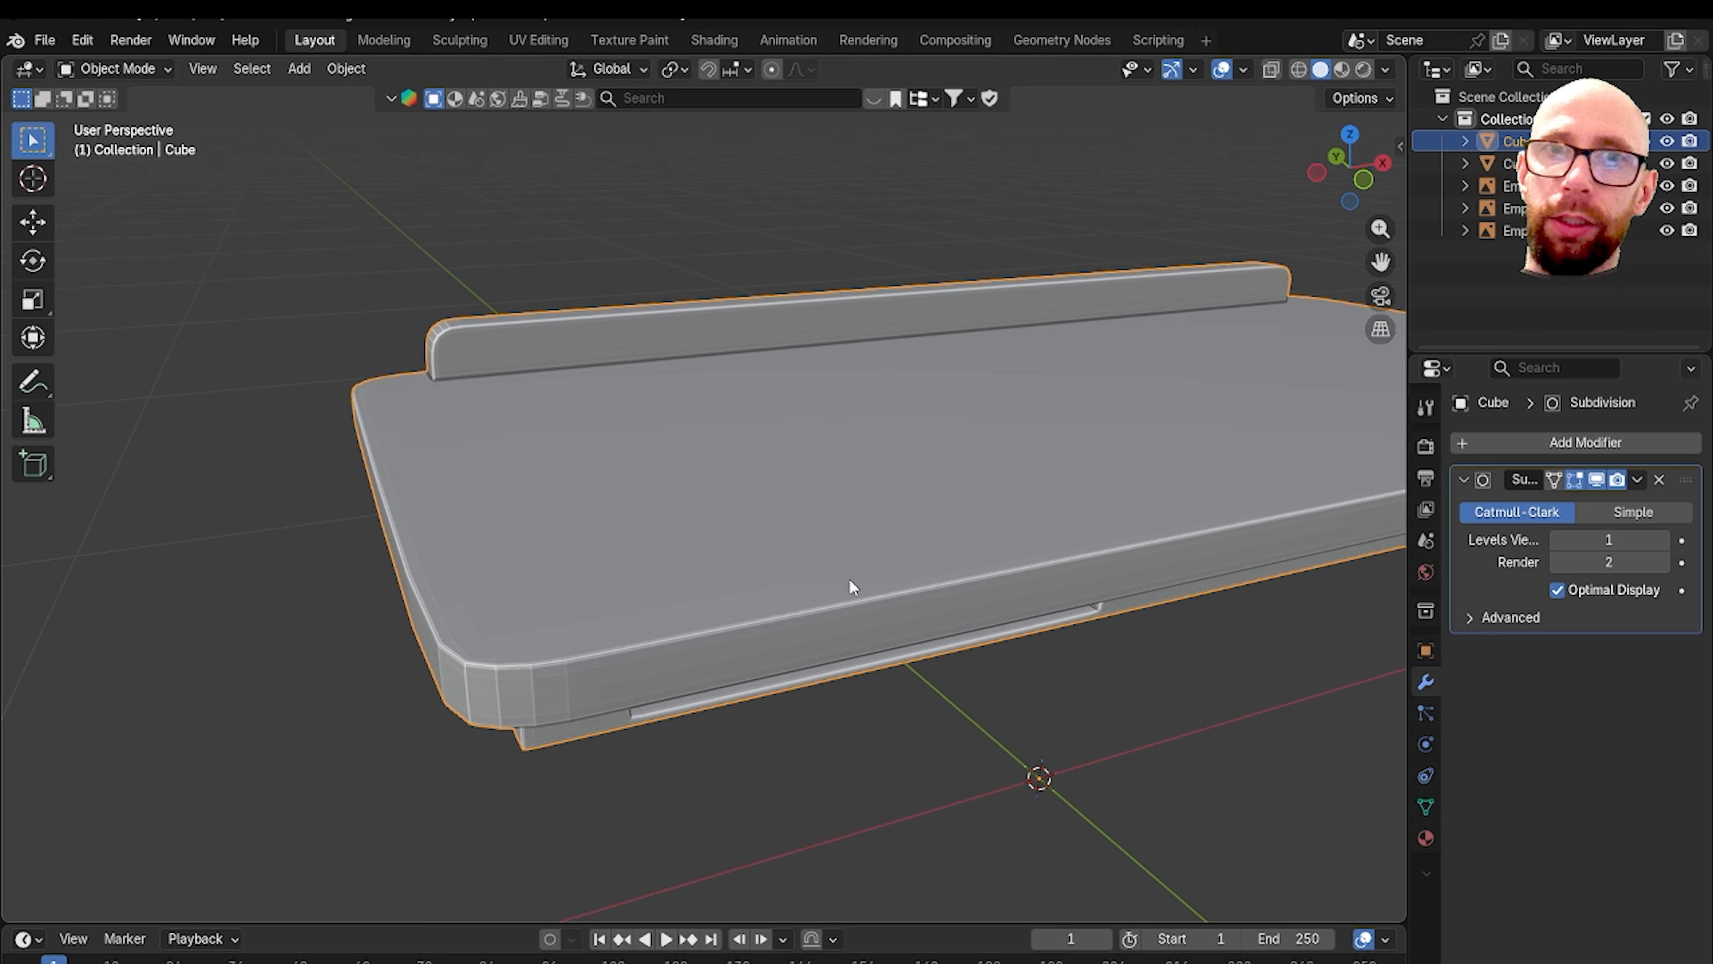
pyautogui.rightClick(852, 572)
pyautogui.click(815, 562)
# Step: Look over the smoothed desk and switch the viewport lighting to a glossy red MatCap
pyautogui.scroll(3, 826, 589)
pyautogui.moveTo(826, 590); pyautogui.dragTo(822, 630, button='middle')
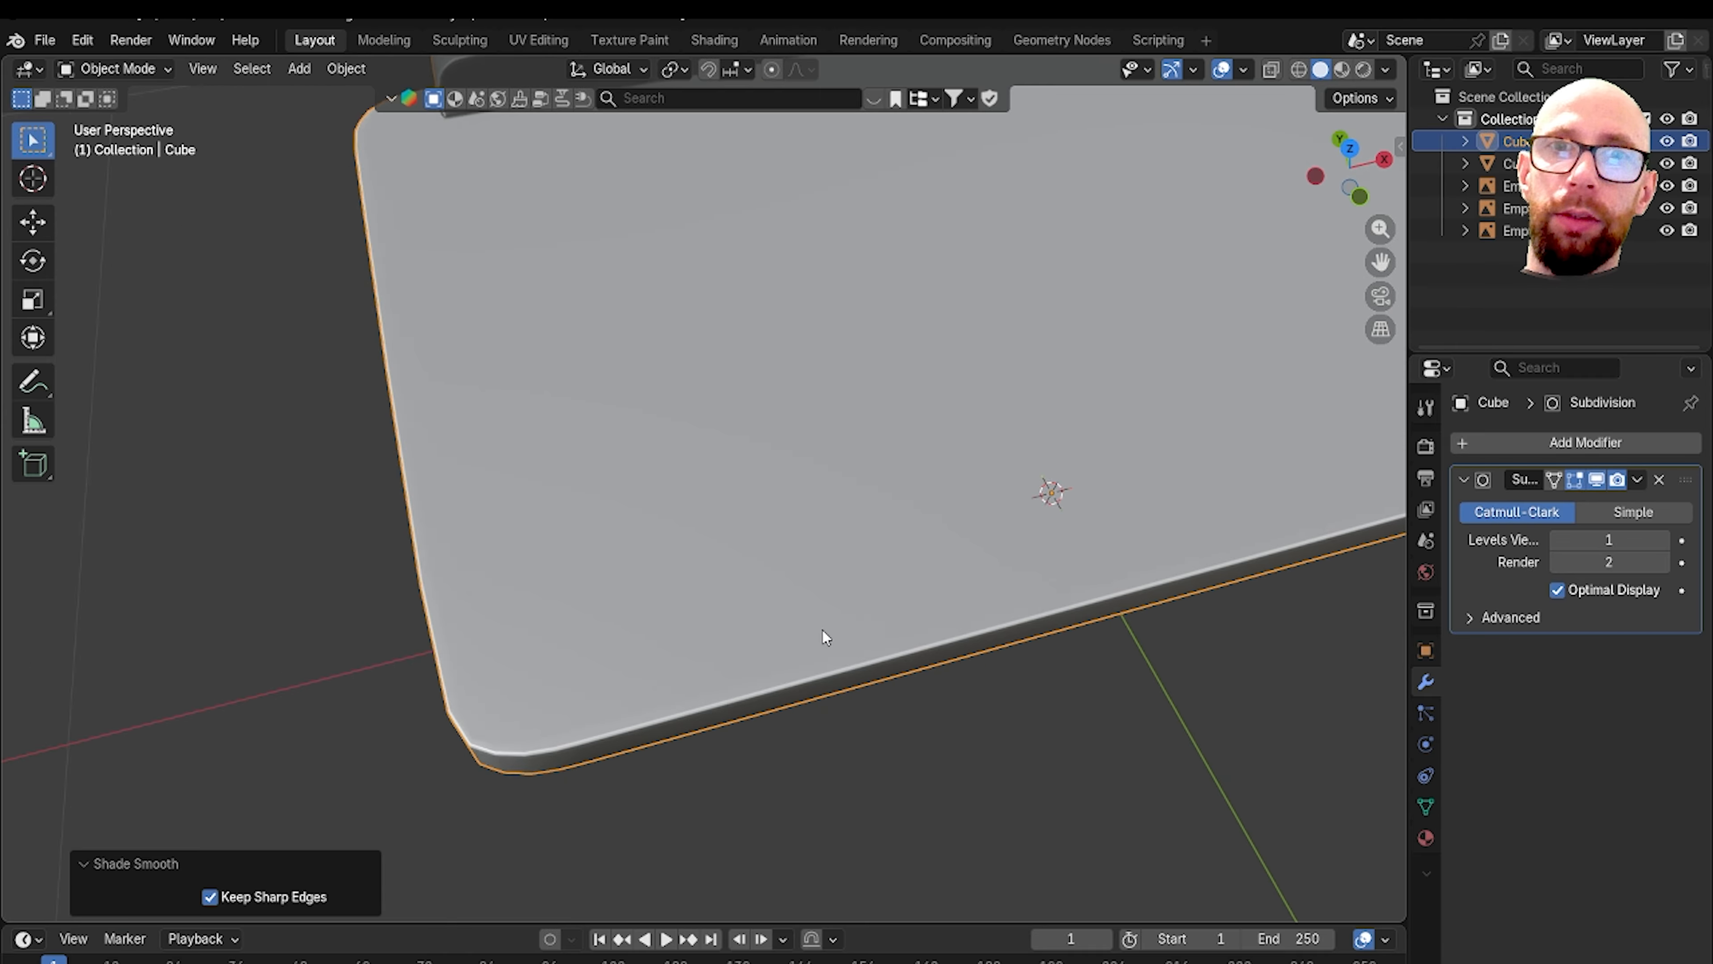
pyautogui.scroll(-4, 821, 629)
pyautogui.scroll(5, 889, 611)
pyautogui.keyDown('shift'); pyautogui.moveTo(853, 483); pyautogui.dragTo(862, 313, button='middle'); pyautogui.keyUp('shift')
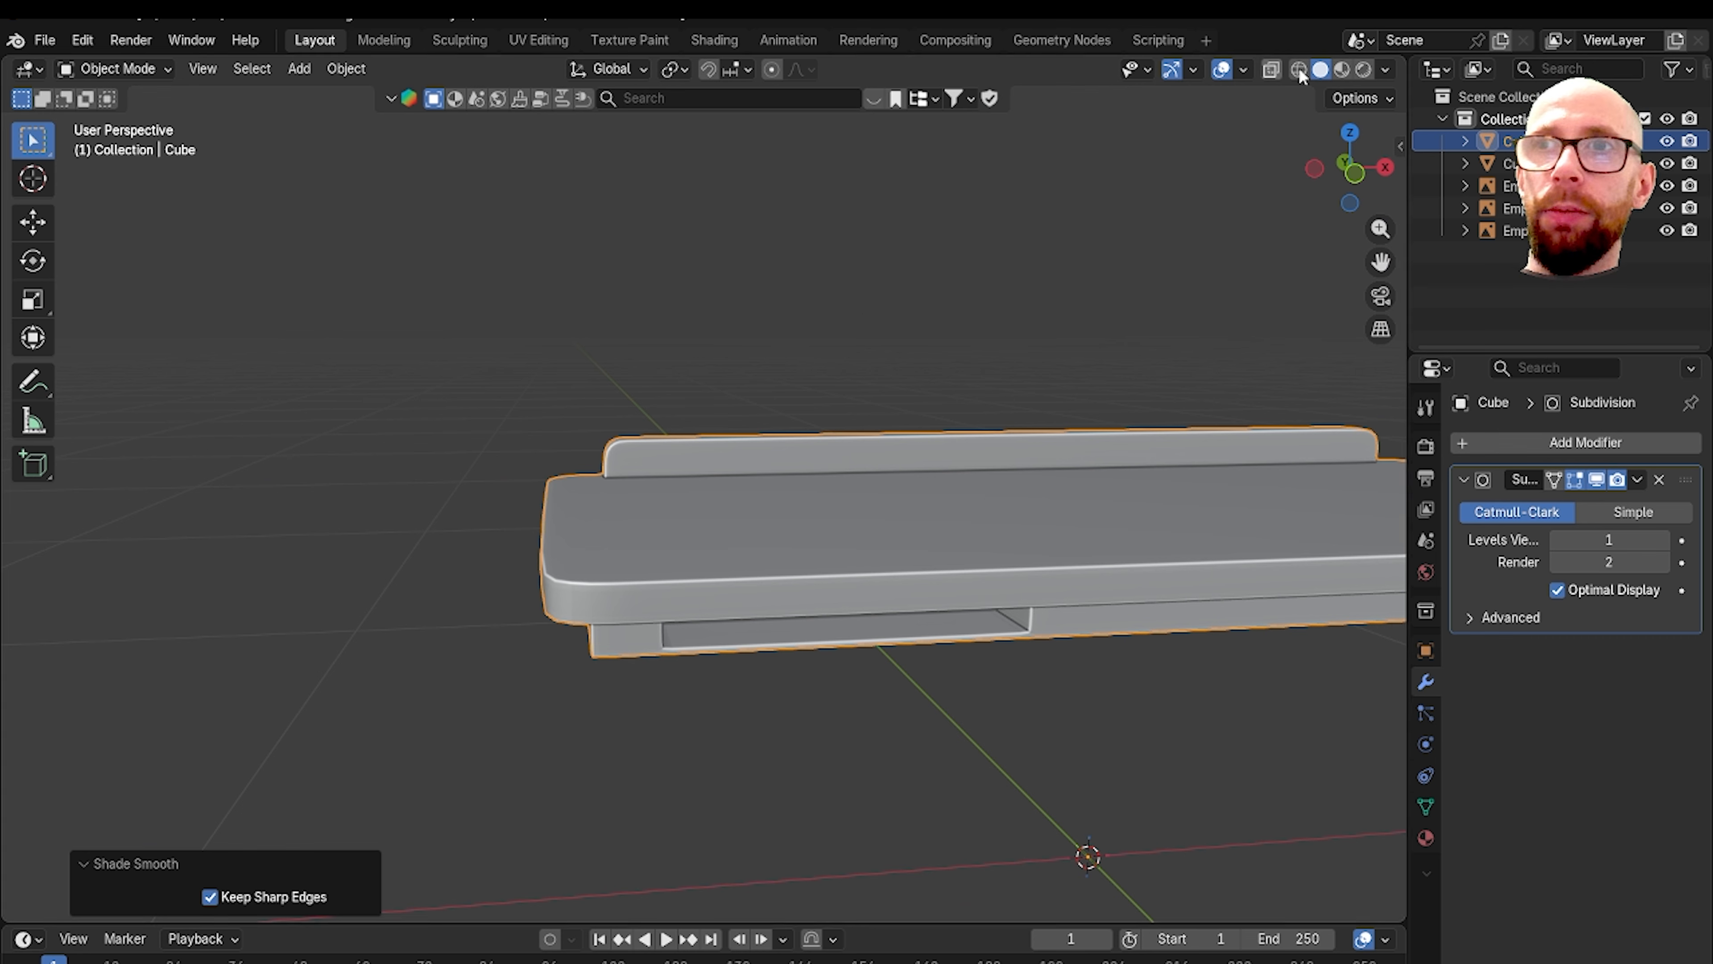
pyautogui.click(1385, 70)
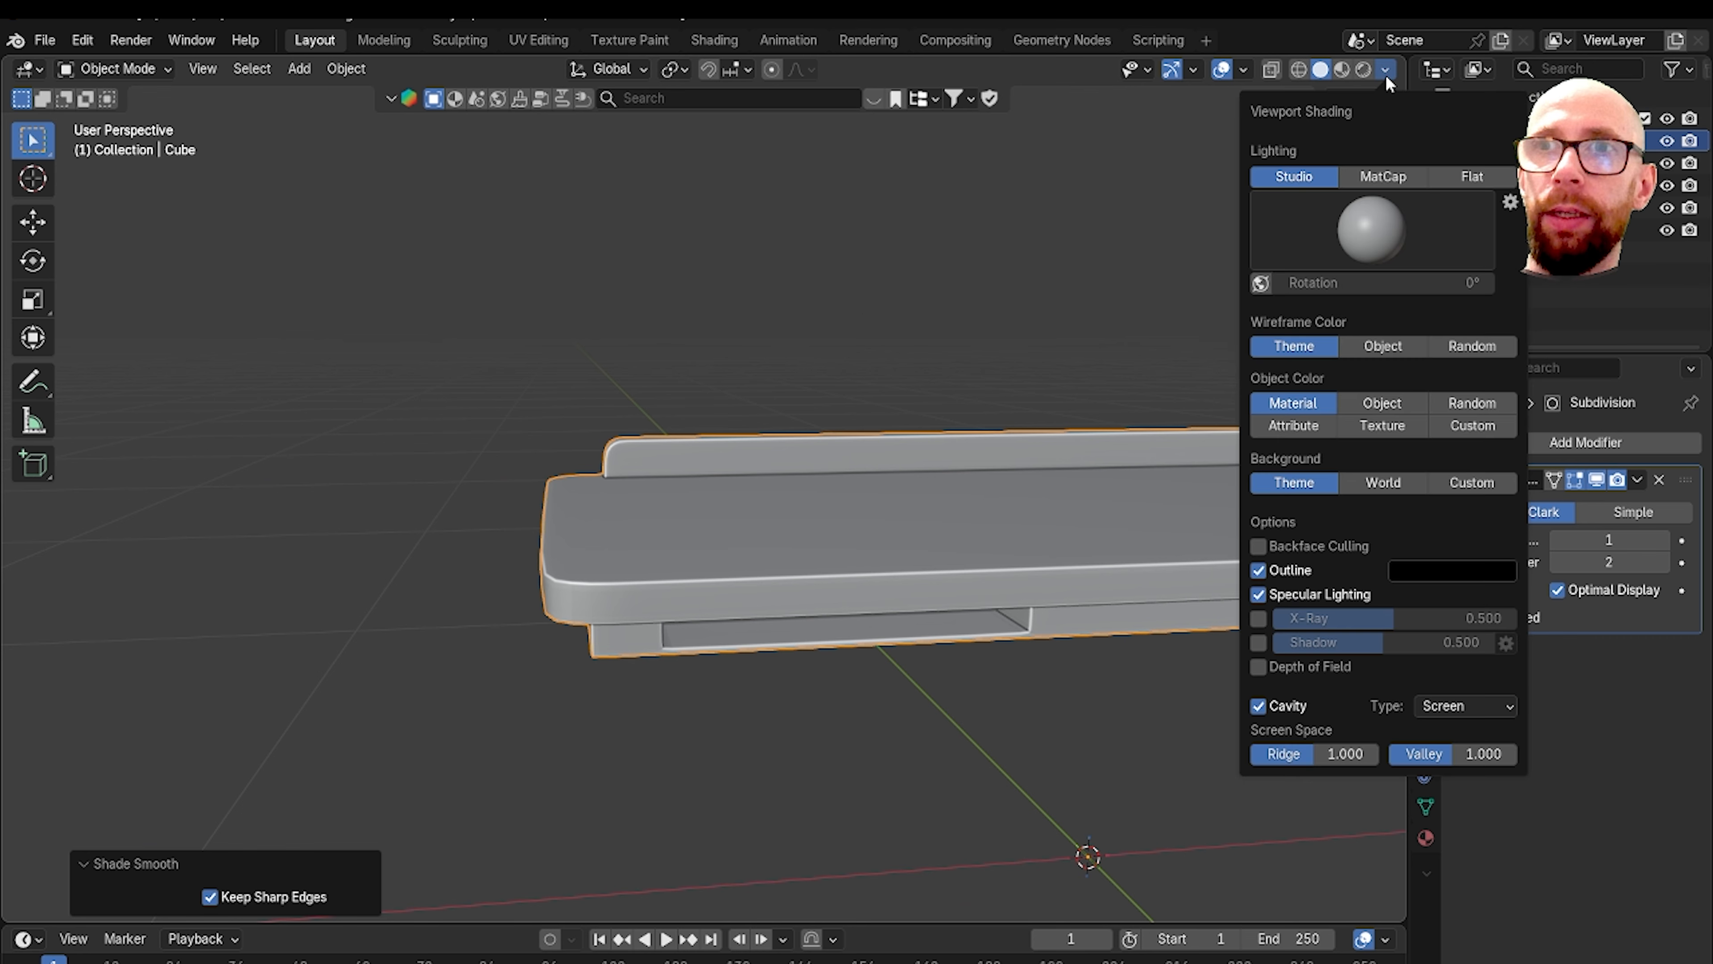
pyautogui.click(1399, 174)
pyautogui.click(1367, 225)
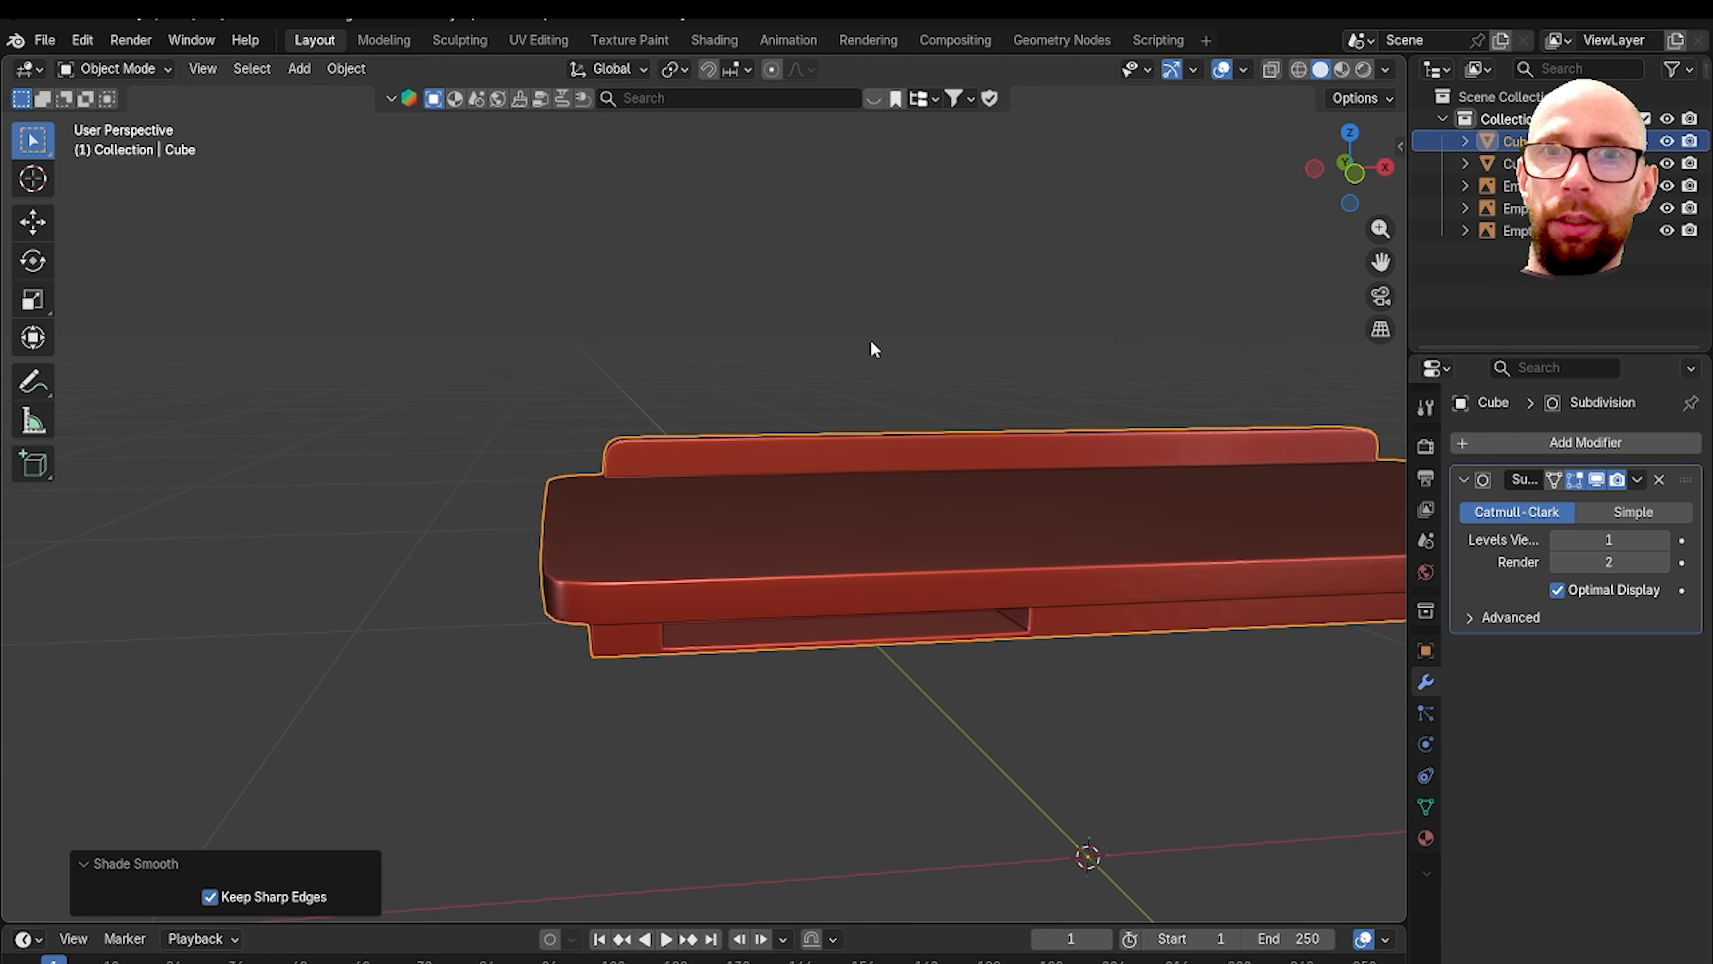
# Step: Inspect the reflections on the desk's surfaces and rounded corners from several angles for shading flaws
pyautogui.moveTo(870, 340)
pyautogui.mouseDown(button='middle')
pyautogui.moveTo(923, 530)
pyautogui.moveTo(899, 526)
pyautogui.moveTo(883, 421)
pyautogui.moveTo(941, 421)
pyautogui.moveTo(908, 352)
pyautogui.moveTo(830, 424)
pyautogui.moveTo(907, 501)
pyautogui.moveTo(965, 507)
pyautogui.moveTo(719, 498)
pyautogui.mouseUp(button='middle')
pyautogui.scroll(2, 923, 530)
pyautogui.scroll(-3, 965, 508)
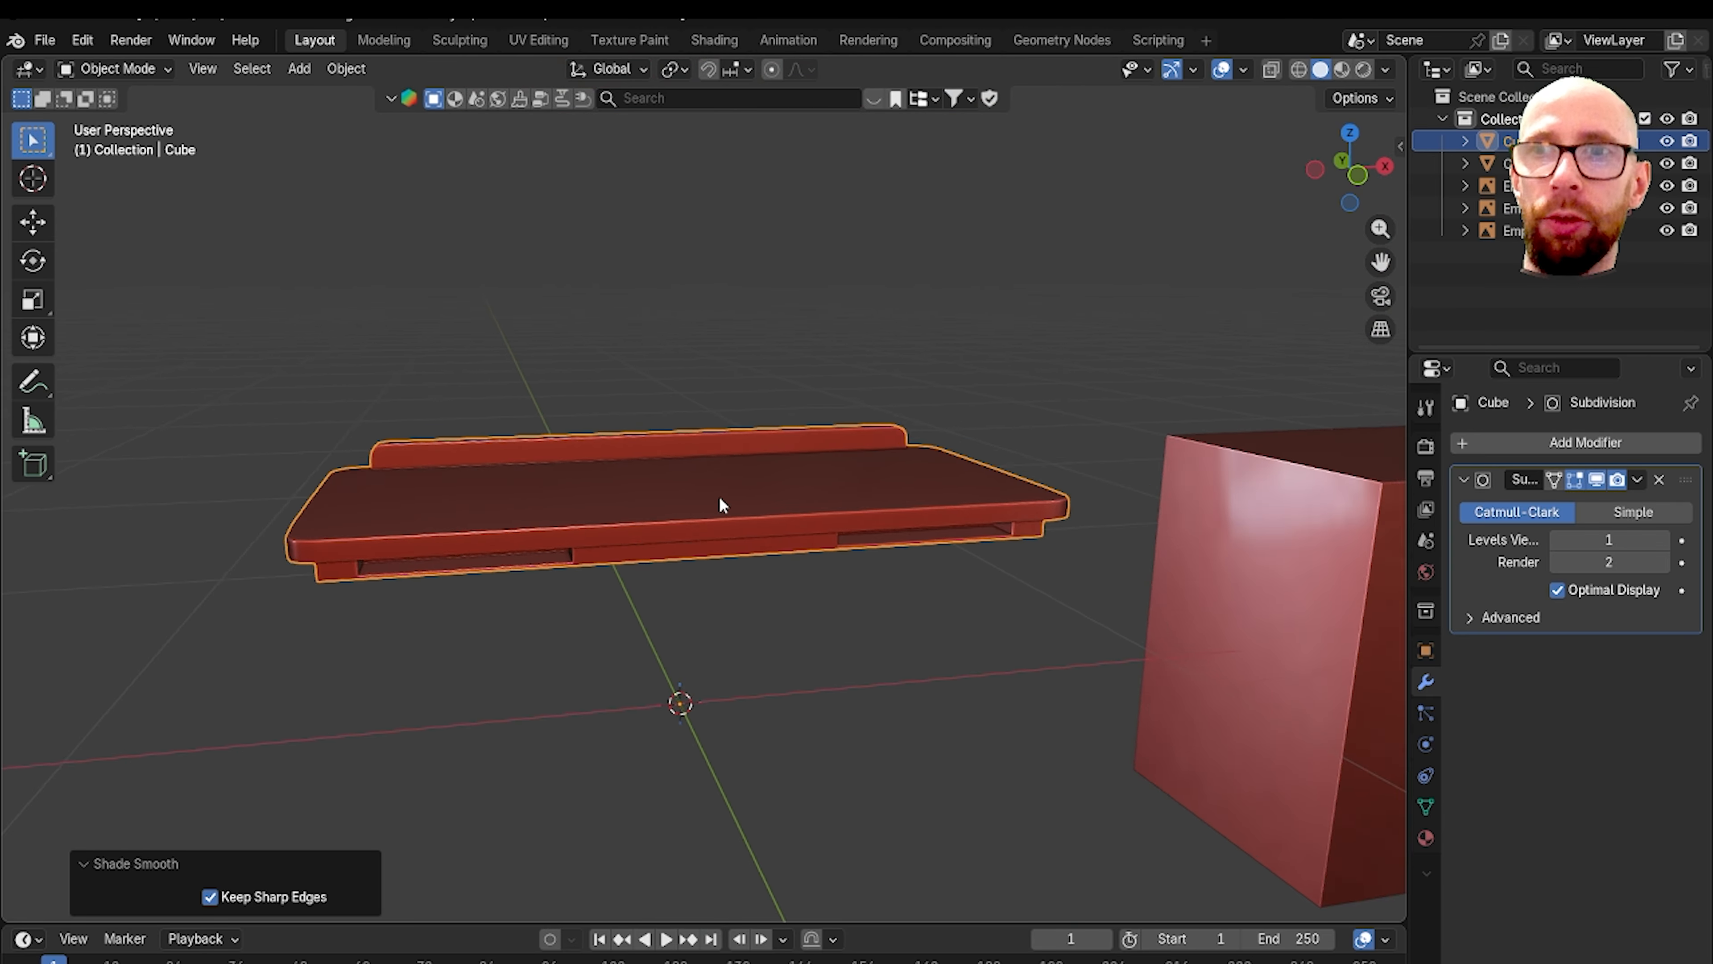
pyautogui.scroll(3, 876, 516)
pyautogui.moveTo(877, 516); pyautogui.dragTo(632, 422, button='middle')
pyautogui.scroll(2, 636, 523)
pyautogui.scroll(-3, 645, 525)
pyautogui.scroll(3, 981, 445)
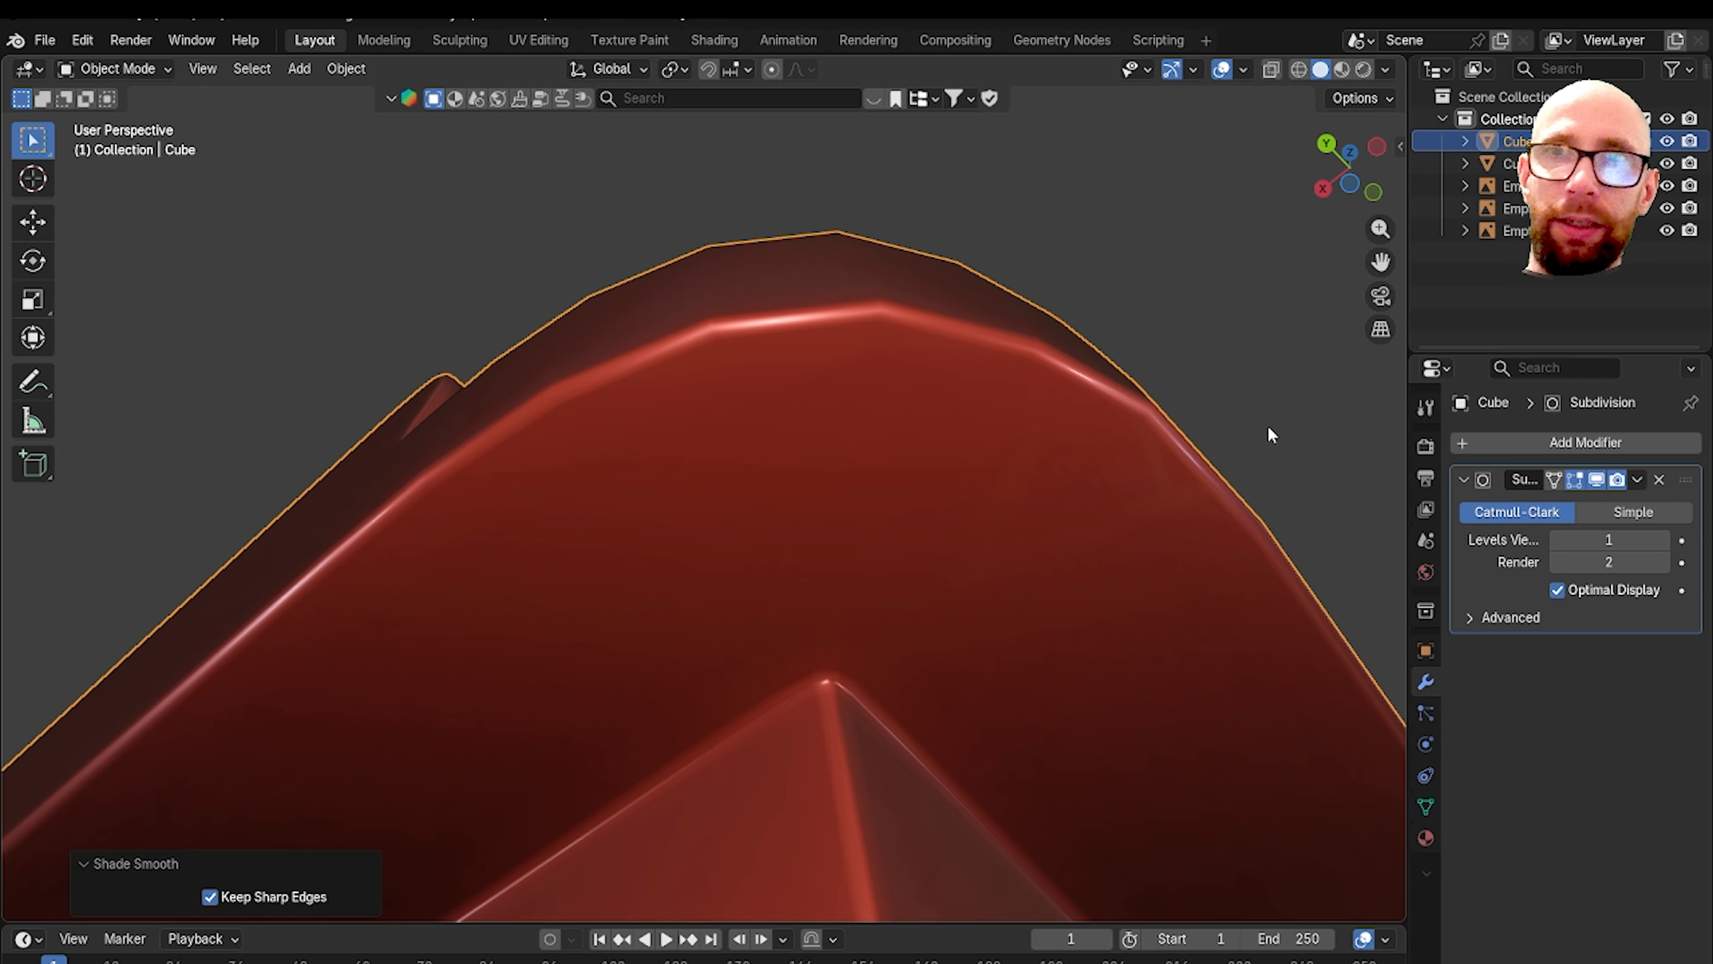
# Step: Try 2 viewport subdivision levels on the desk's rounded corners, and return the level to 1
pyautogui.click(1663, 542)
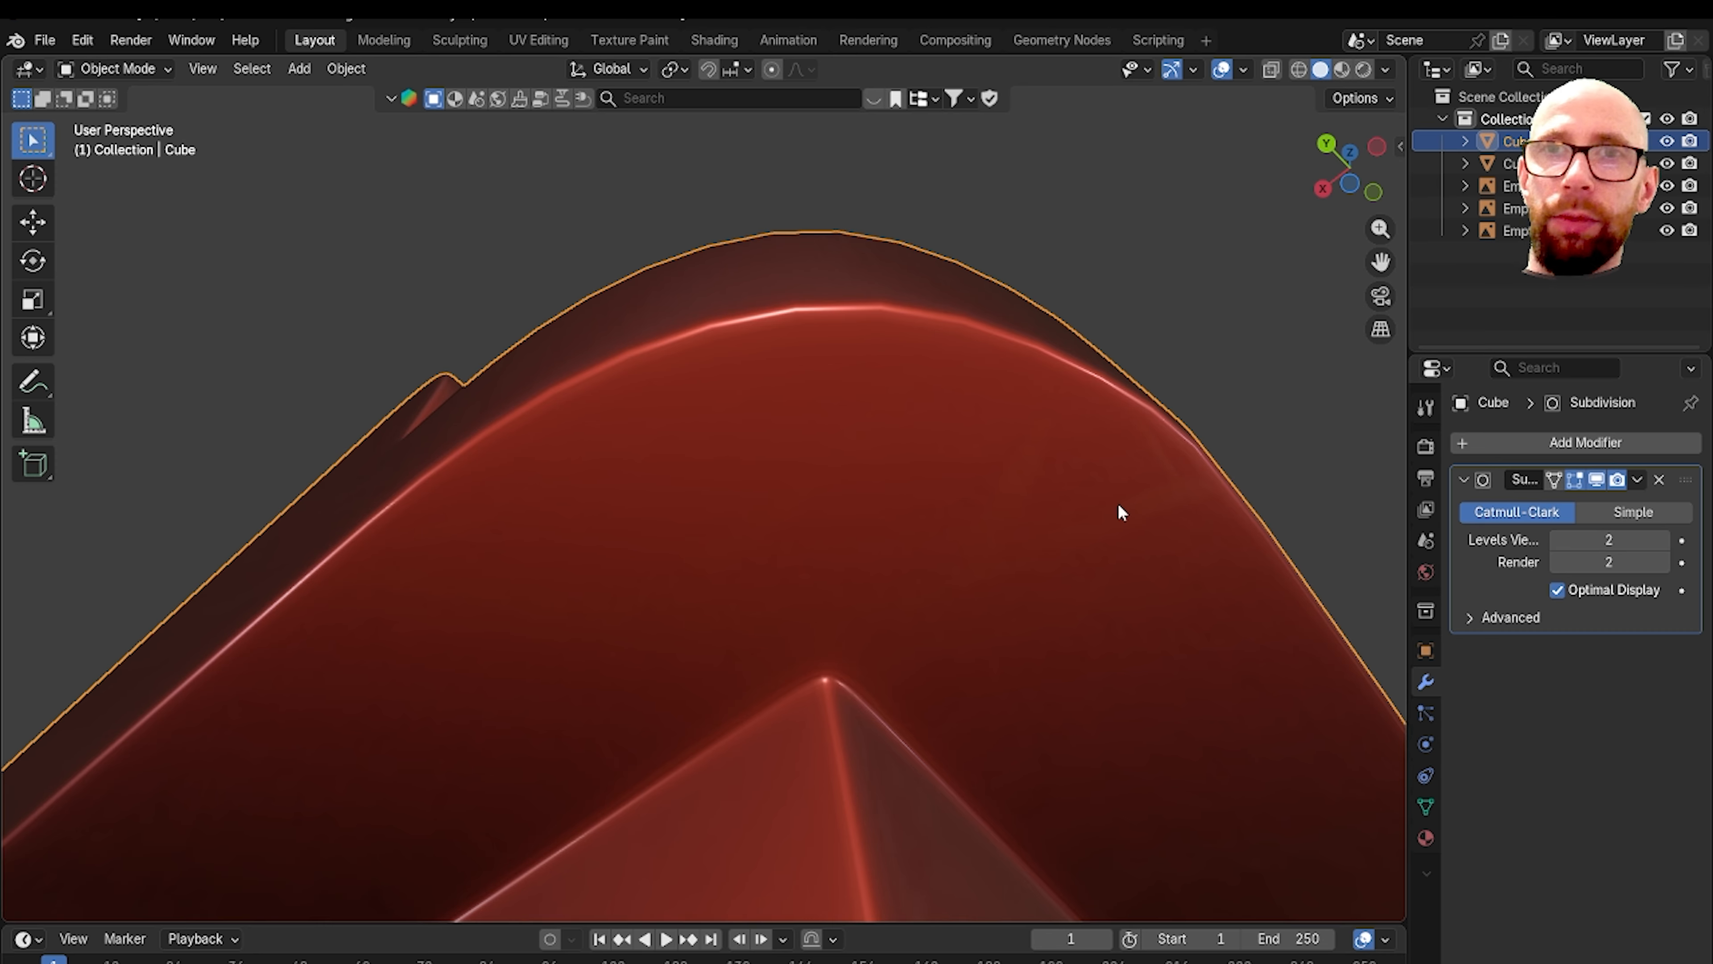
pyautogui.moveTo(1118, 505); pyautogui.dragTo(1133, 405, button='middle')
pyautogui.click(1556, 540)
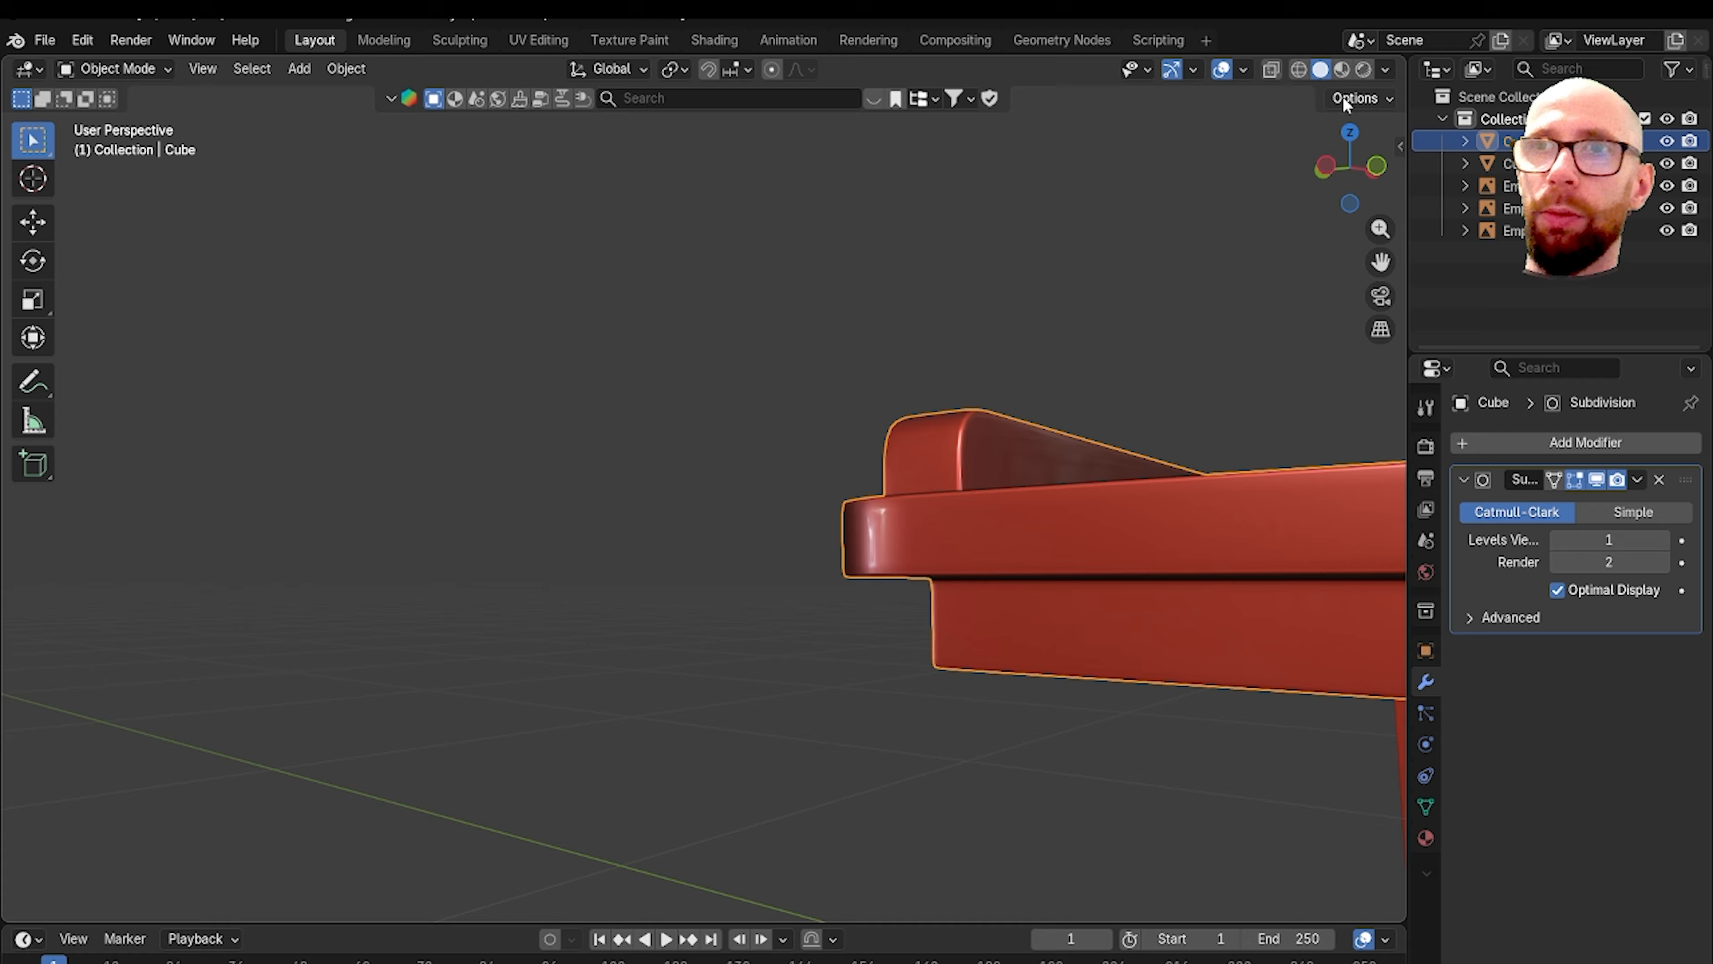
# Step: Restore the Studio viewport lighting and look over the smoothed desk from above and the front
pyautogui.click(1385, 69)
pyautogui.click(1296, 180)
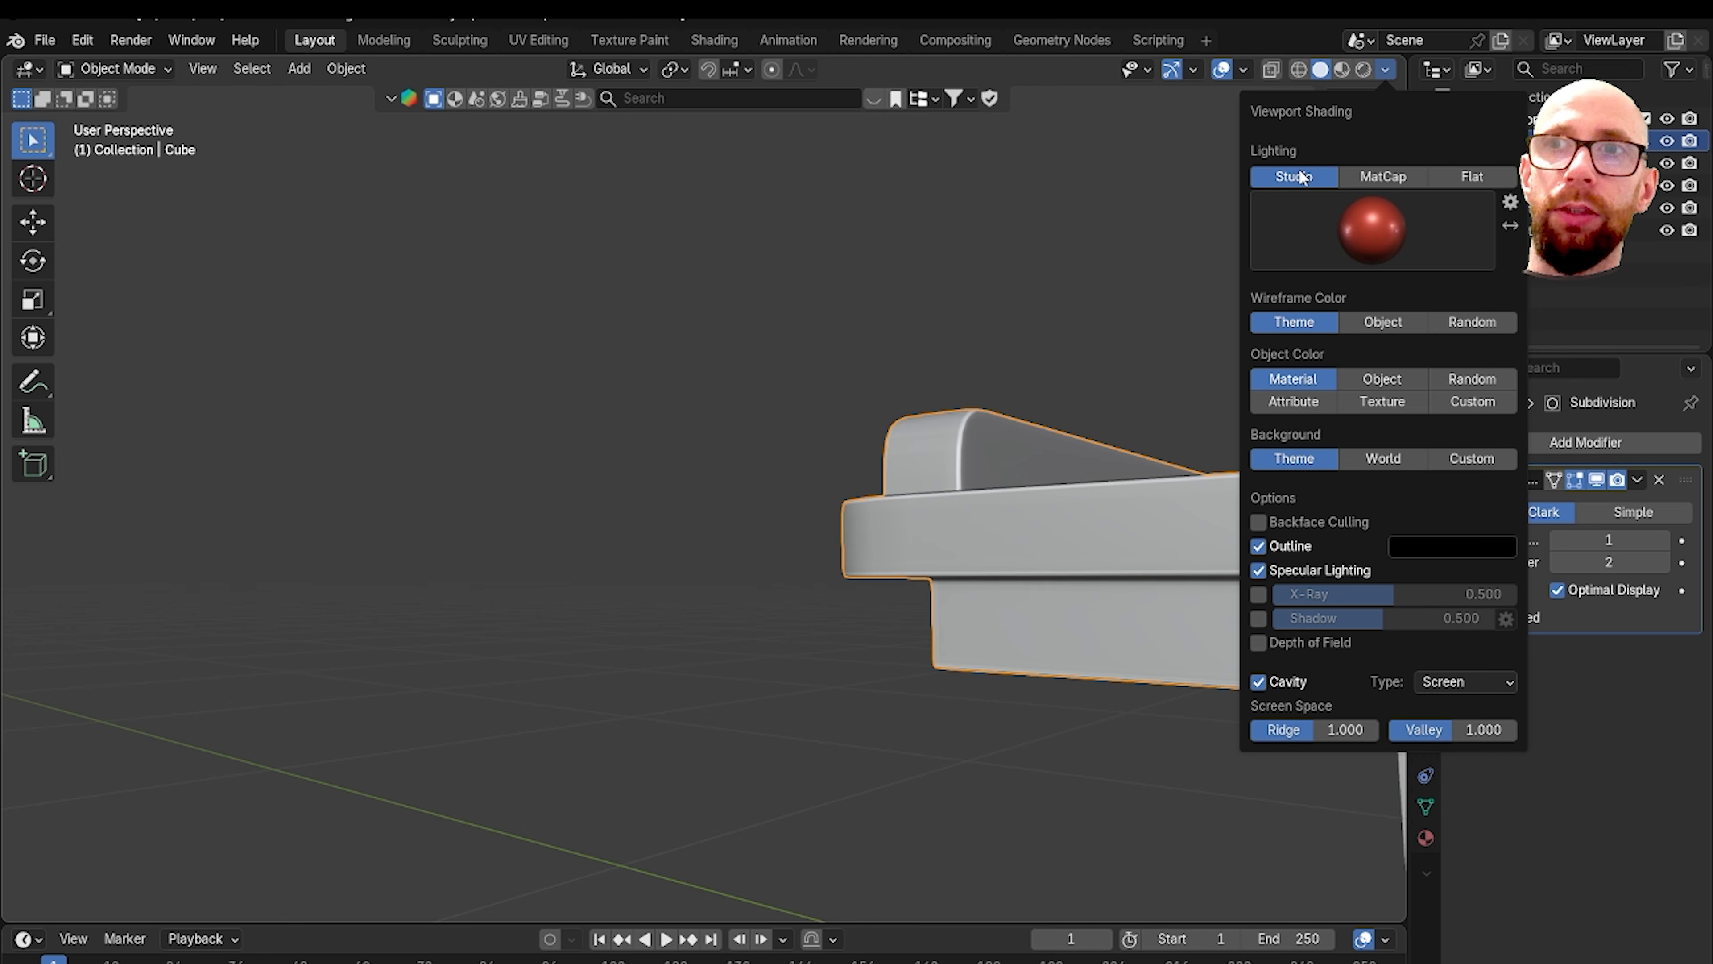
pyautogui.scroll(4, 857, 465)
pyautogui.scroll(-5, 857, 472)
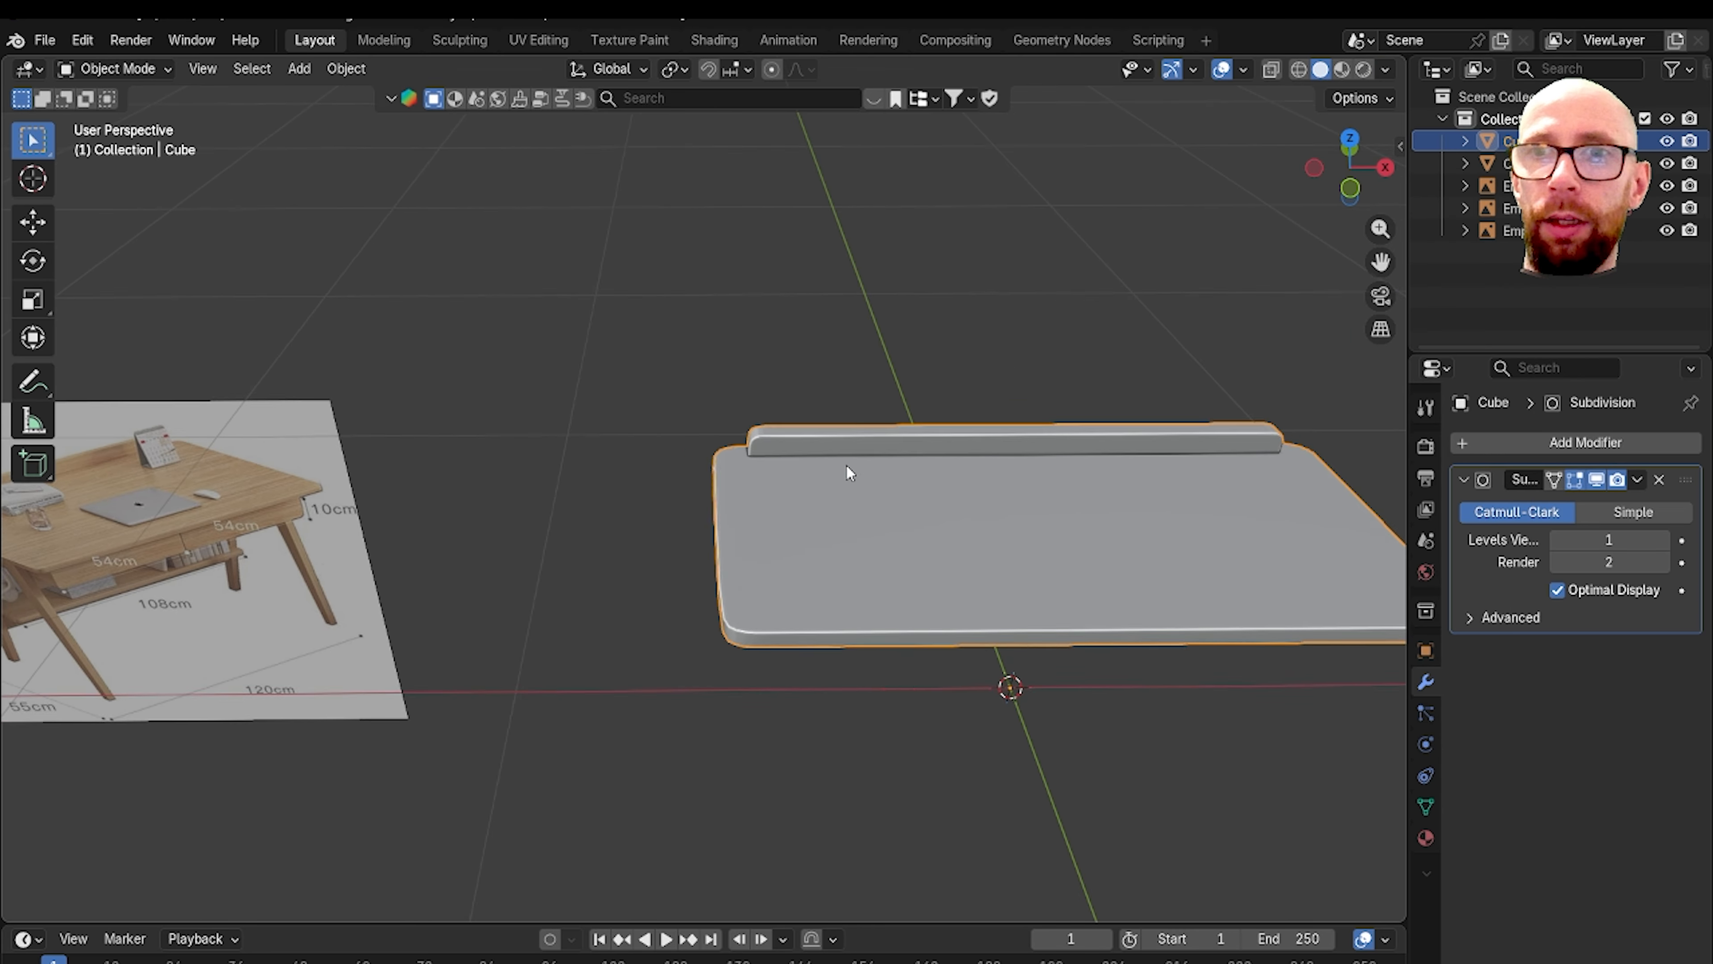
pyautogui.moveTo(846, 465); pyautogui.dragTo(835, 414, button='middle')
pyautogui.scroll(6, 835, 413)
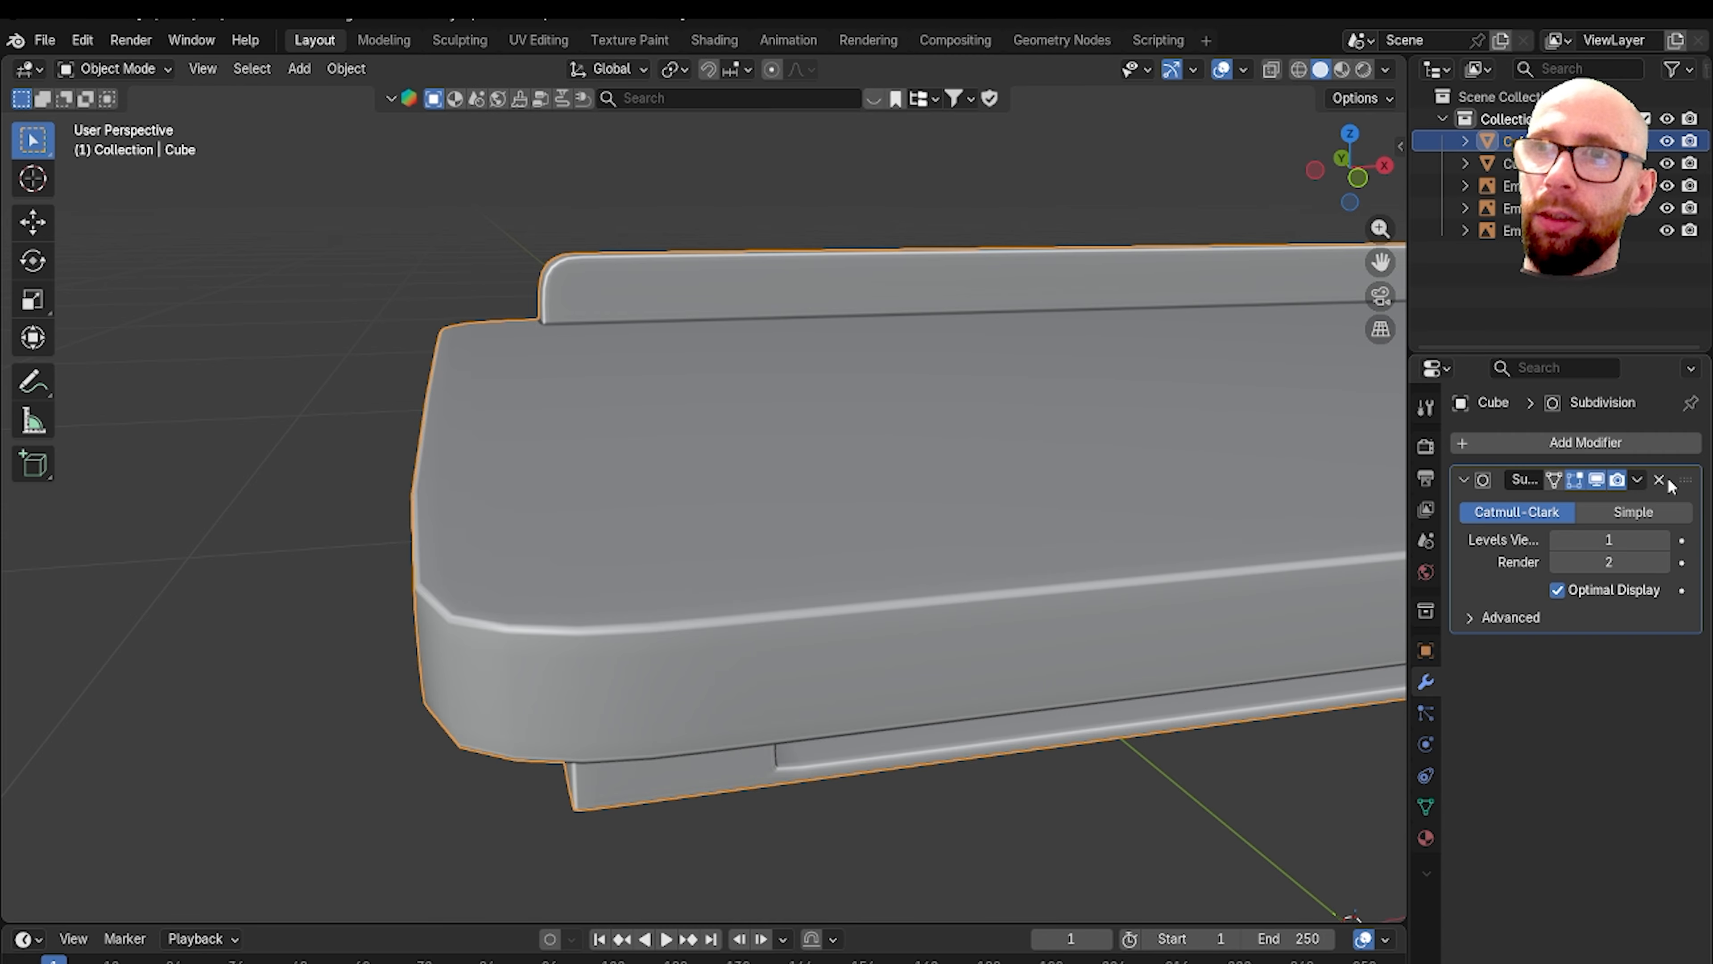
# Step: Remove the Subdivision modifier from the desk and apply Shade Flat
pyautogui.click(1660, 480)
pyautogui.rightClick(1025, 592)
pyautogui.click(999, 606)
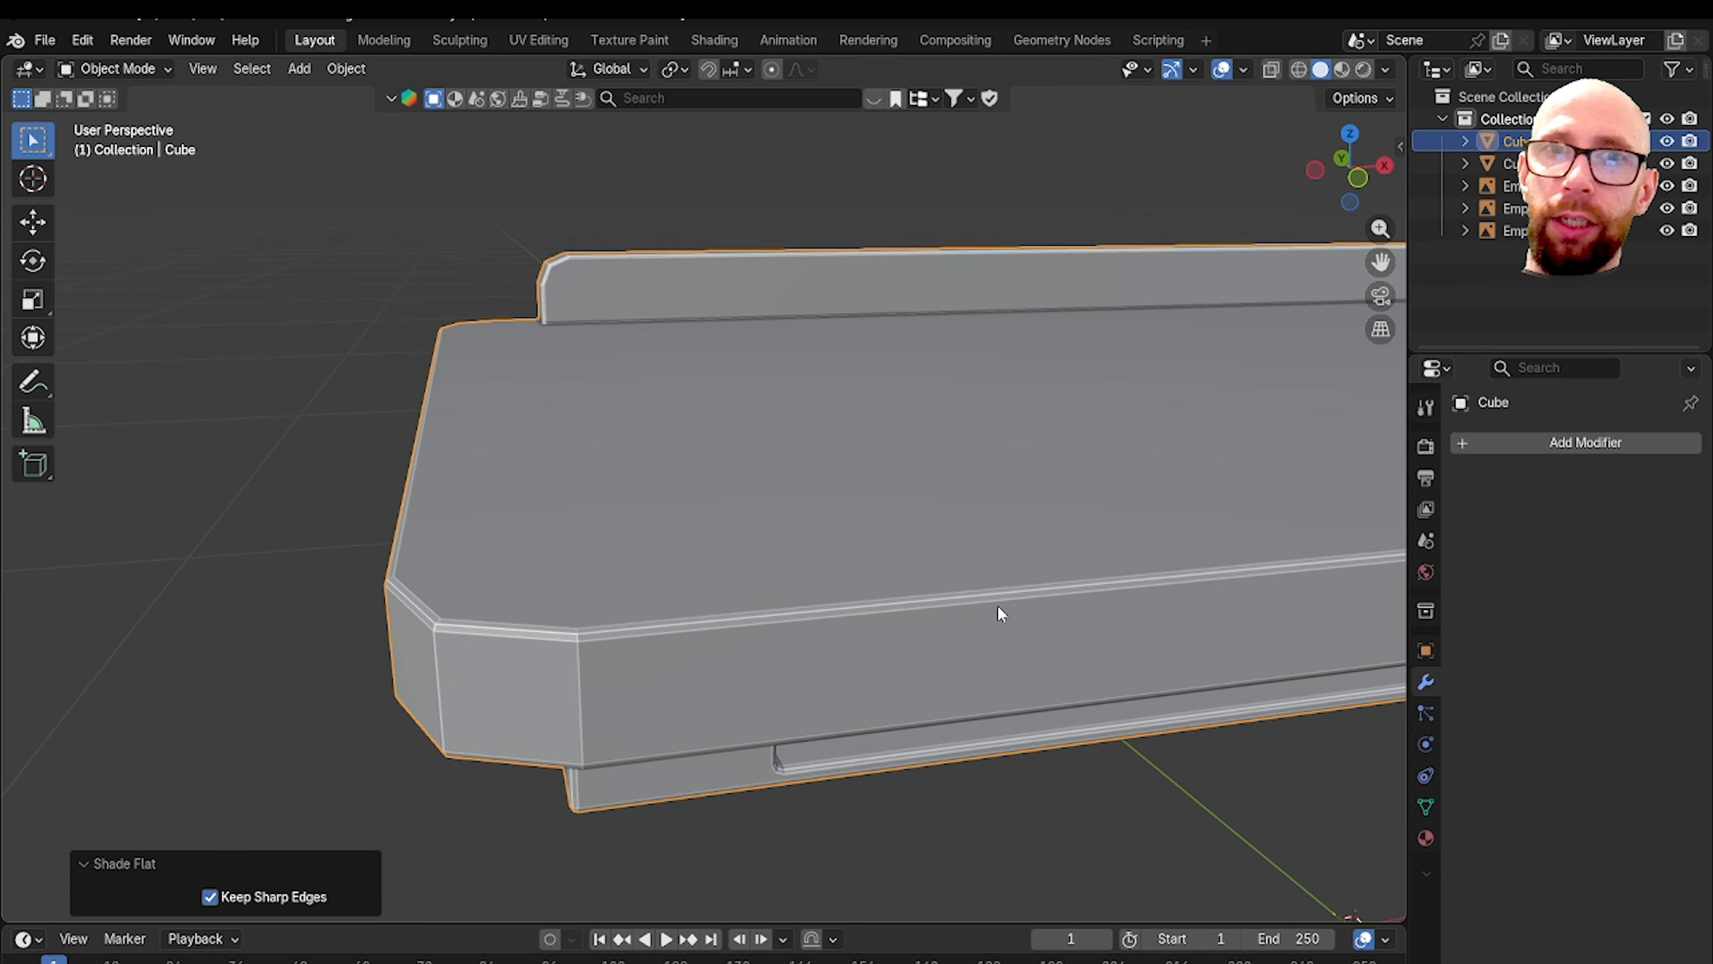
pyautogui.moveTo(1000, 606); pyautogui.dragTo(836, 609, button='middle')
# Step: Try the viewport display without Cavity on the desk's beveled corner, and restore Cavity
pyautogui.click(1386, 70)
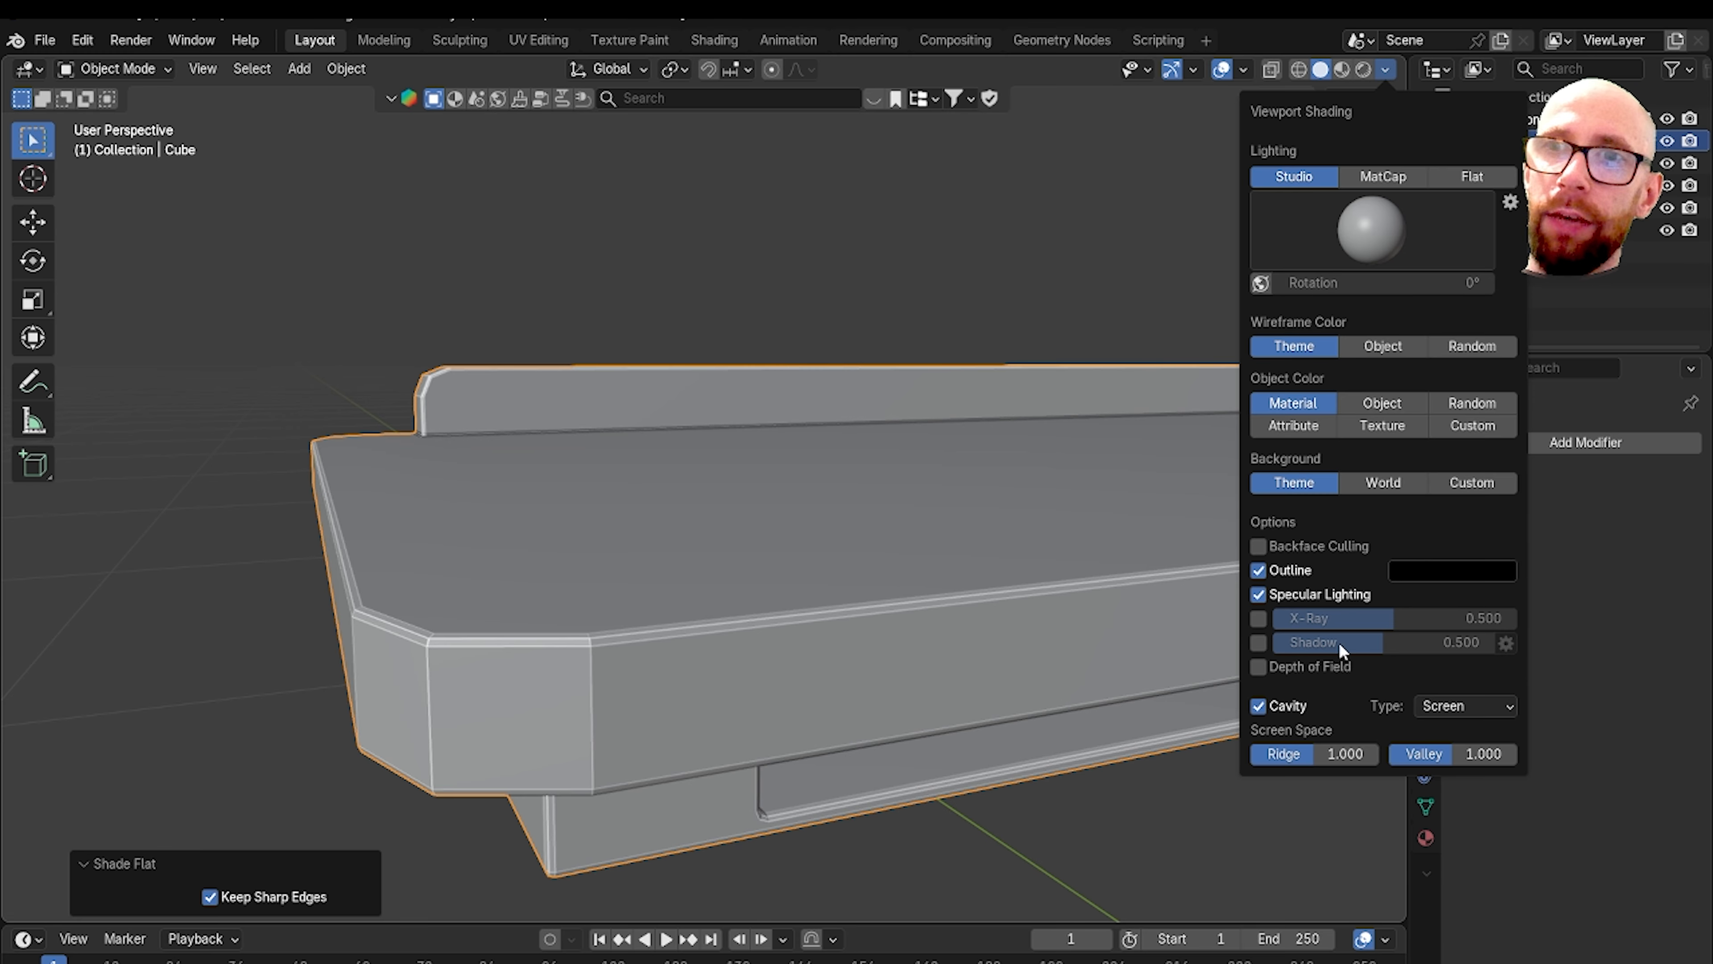
pyautogui.click(1260, 706)
pyautogui.moveTo(1013, 659); pyautogui.dragTo(775, 670, button='middle')
pyautogui.click(1386, 70)
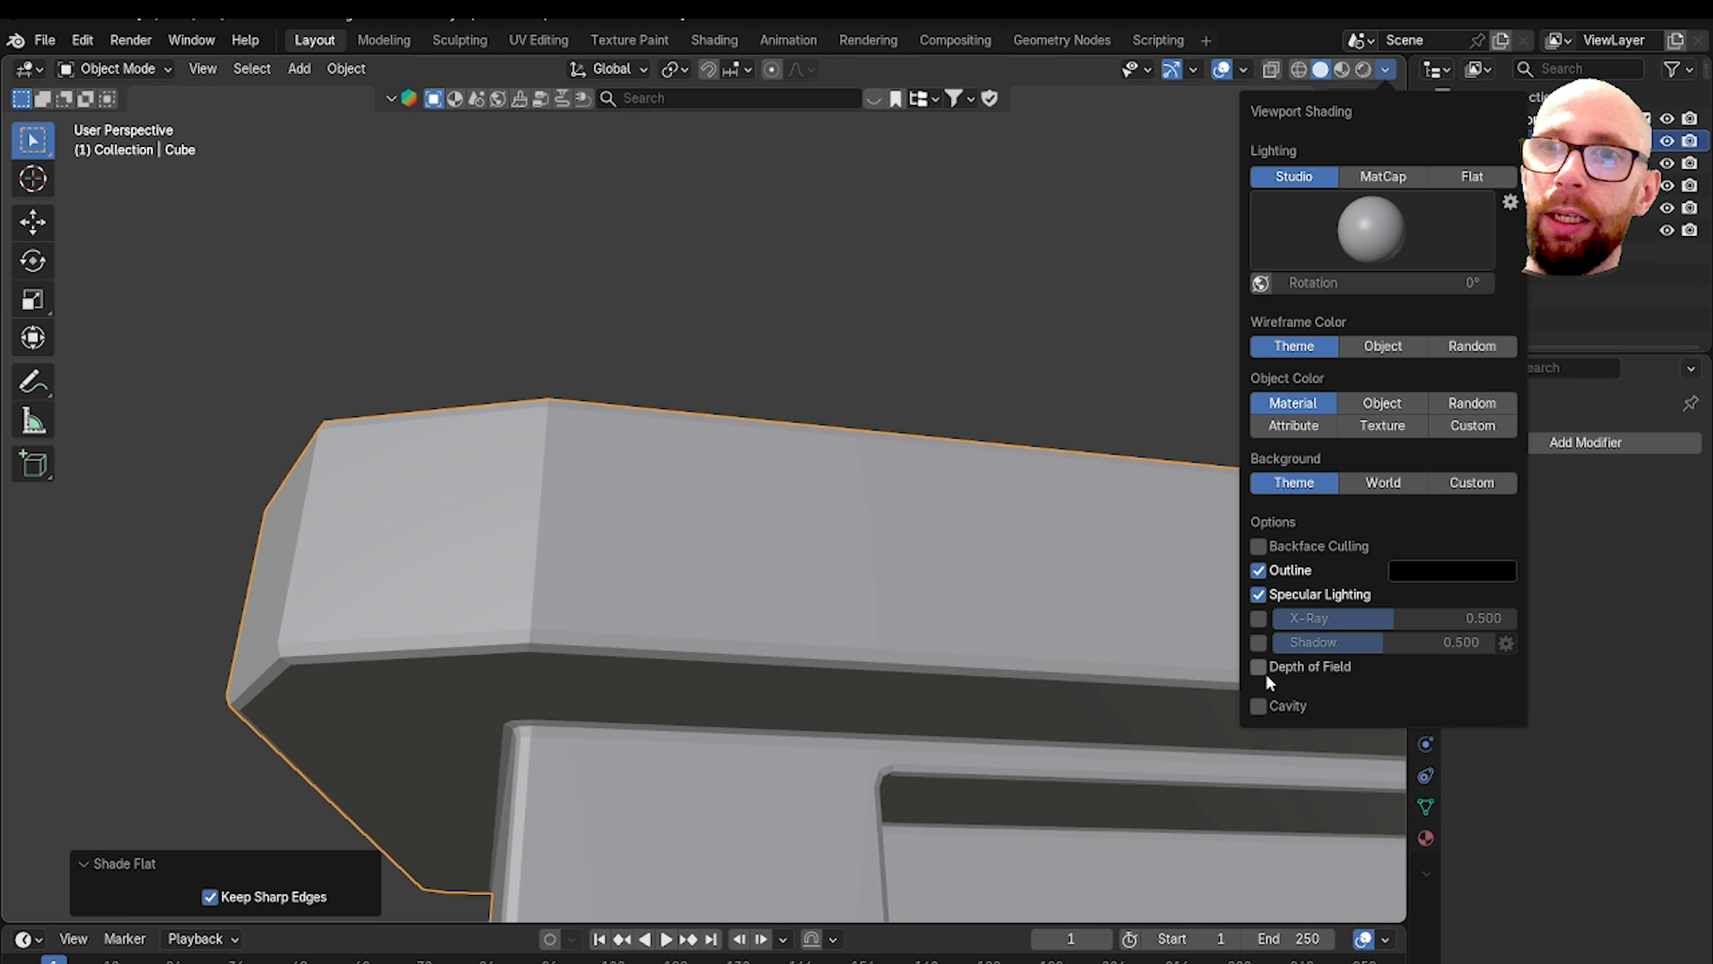
pyautogui.click(1258, 705)
# Step: Bring the whole desktop into view and save the file
pyautogui.scroll(-10, 1017, 523)
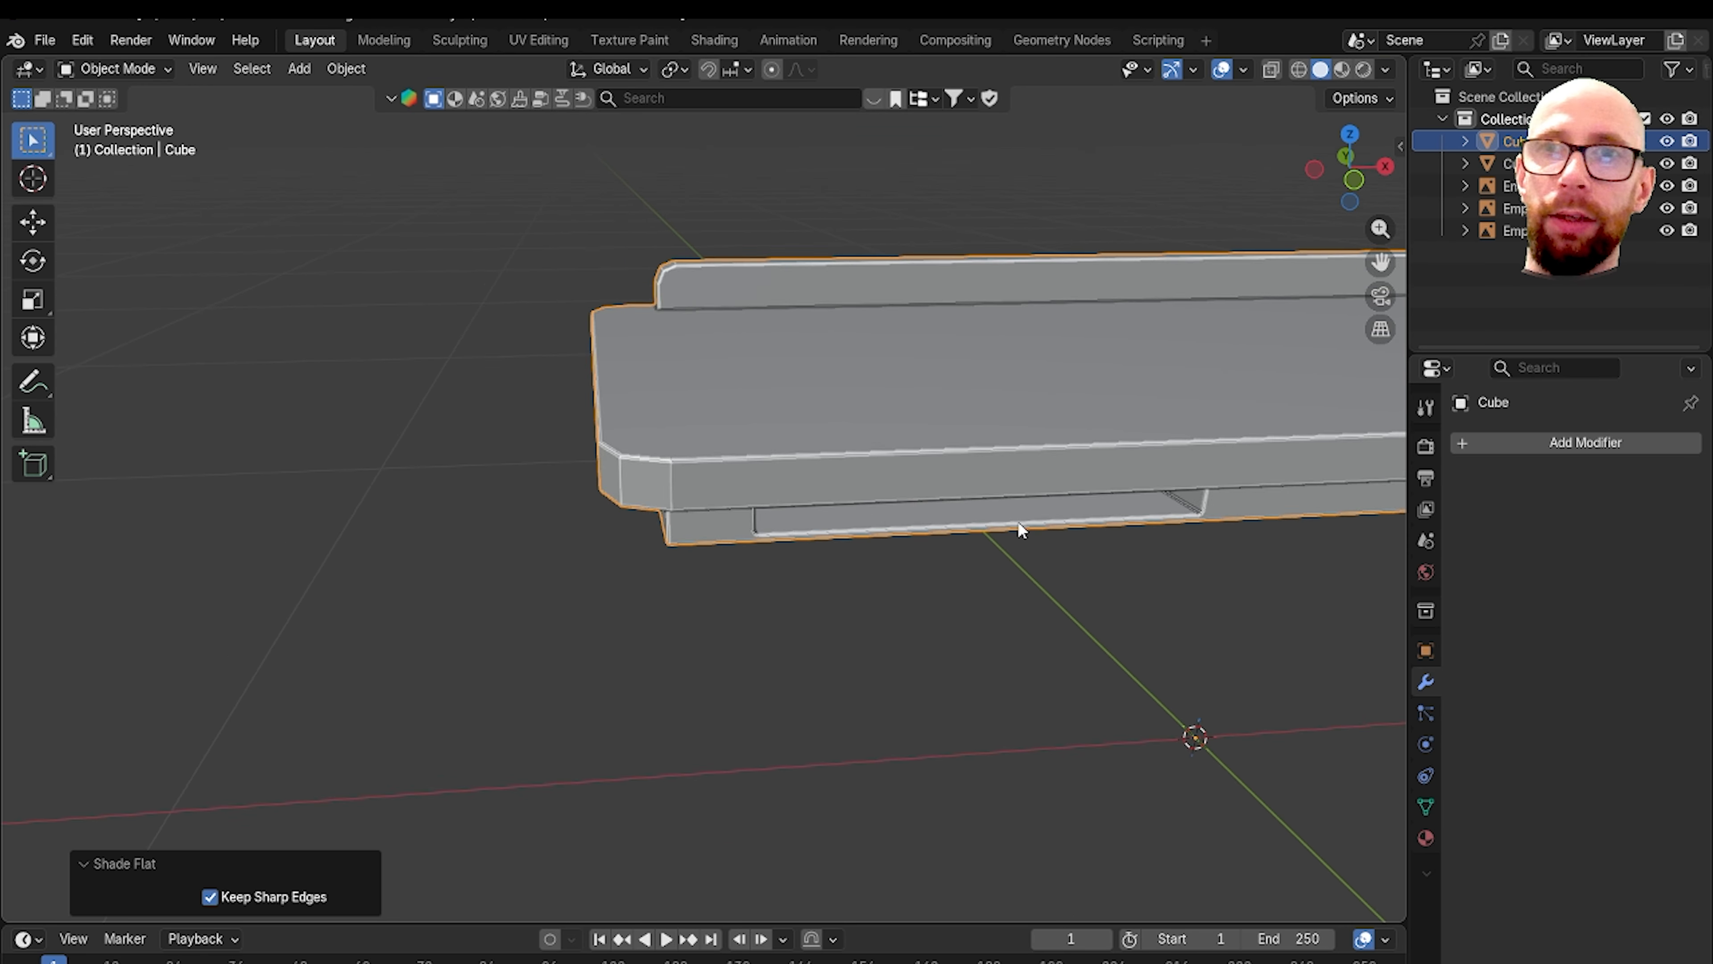
pyautogui.keyDown('shift'); pyautogui.moveTo(1056, 507); pyautogui.dragTo(986, 509, button='middle'); pyautogui.keyUp('shift')
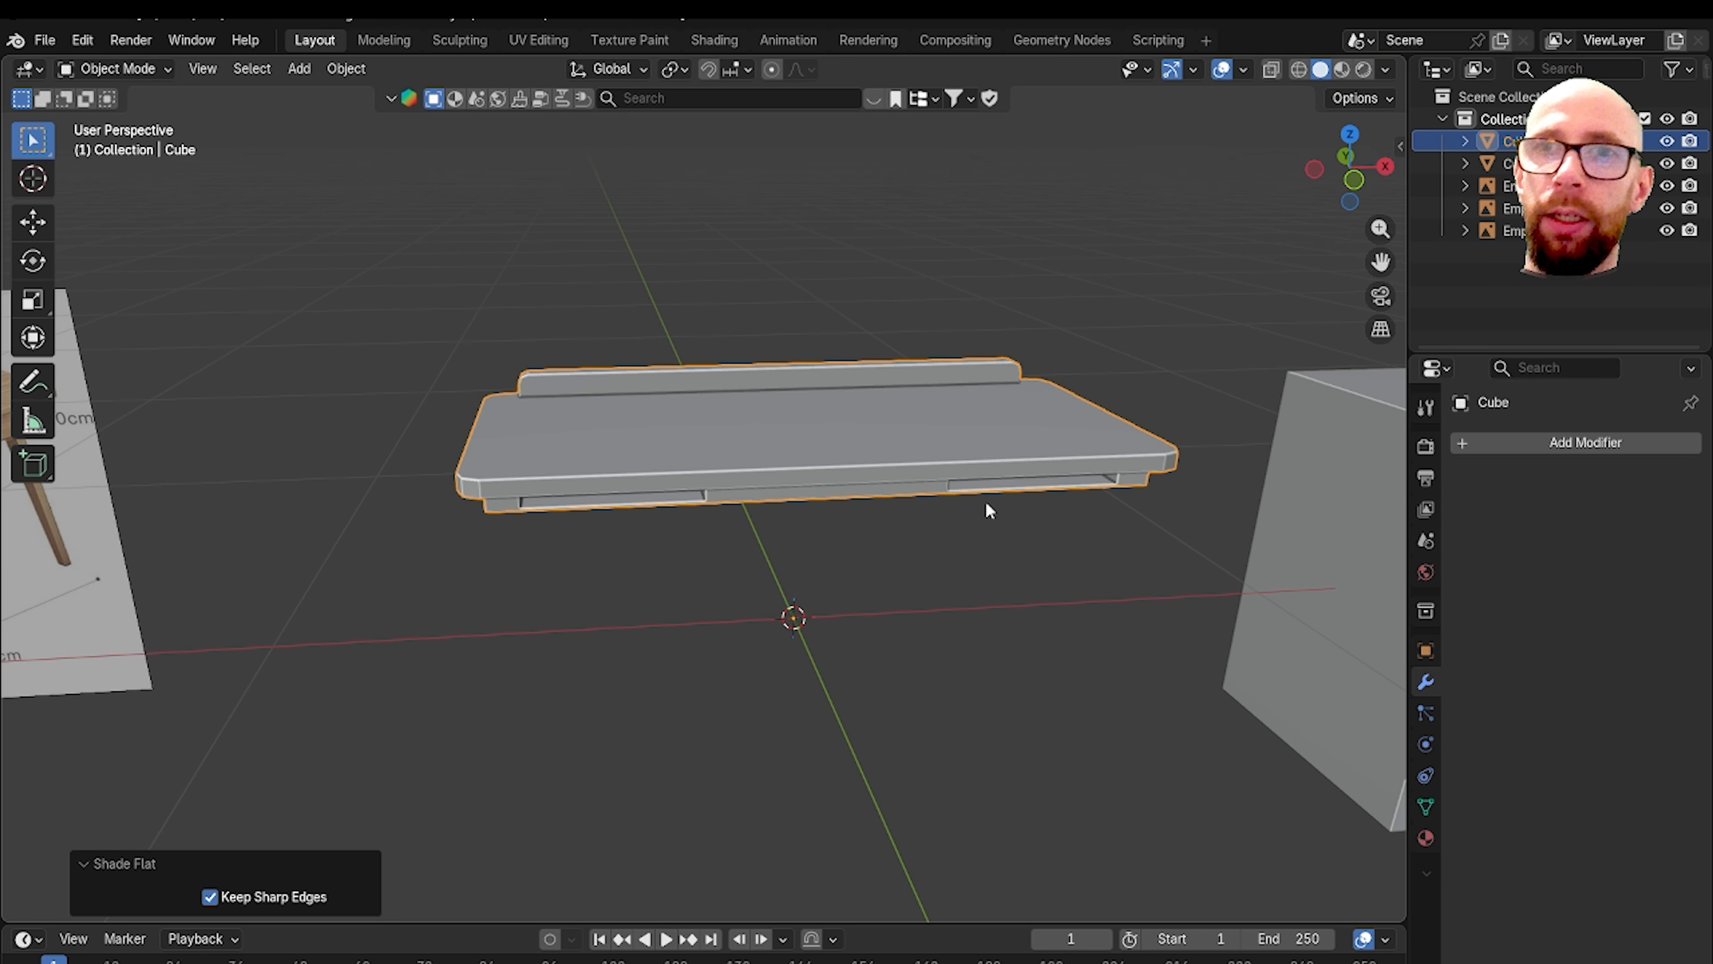
pyautogui.click(49, 41)
pyautogui.click(128, 189)
# Step: Examine the desk reference images beside the model for the shape and placement of the legs
pyautogui.keyDown('shift'); pyautogui.moveTo(540, 392); pyautogui.dragTo(701, 335, button='middle'); pyautogui.keyUp('shift')
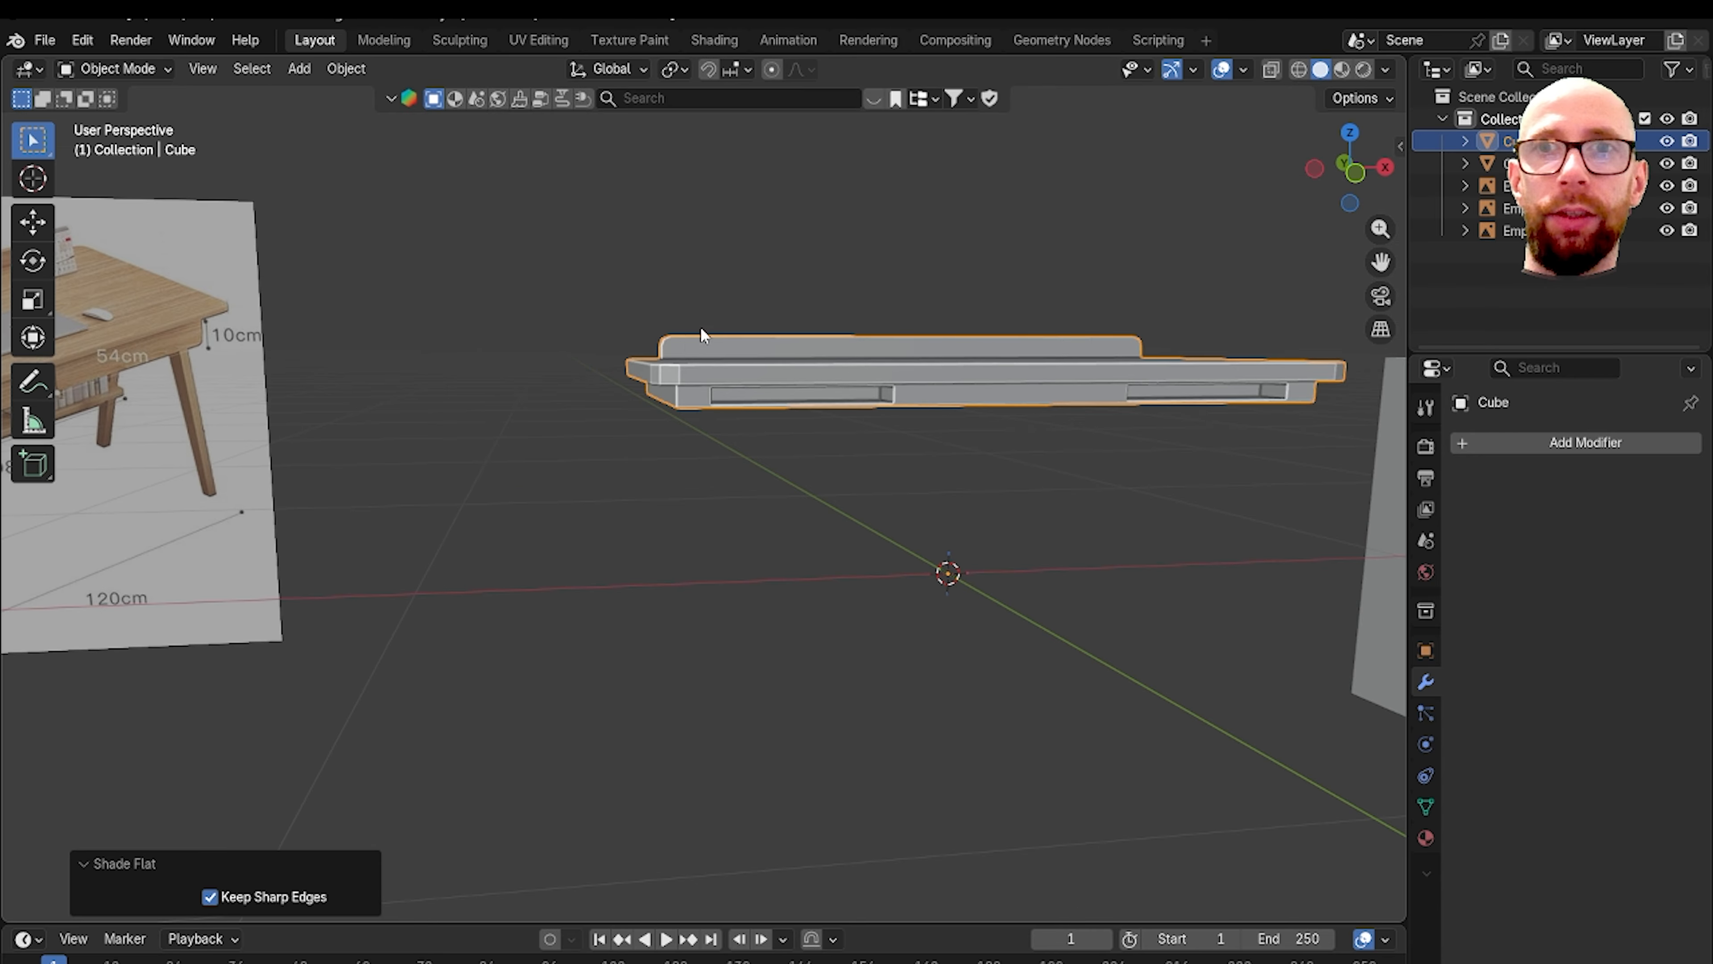
pyautogui.scroll(-3, 702, 335)
pyautogui.keyDown('shift'); pyautogui.moveTo(493, 385); pyautogui.dragTo(786, 354, button='middle'); pyautogui.keyUp('shift')
pyautogui.scroll(7, 540, 382)
pyautogui.keyDown('shift'); pyautogui.moveTo(584, 383); pyautogui.dragTo(997, 414, button='middle'); pyautogui.keyUp('shift')
pyautogui.scroll(-10, 554, 292)
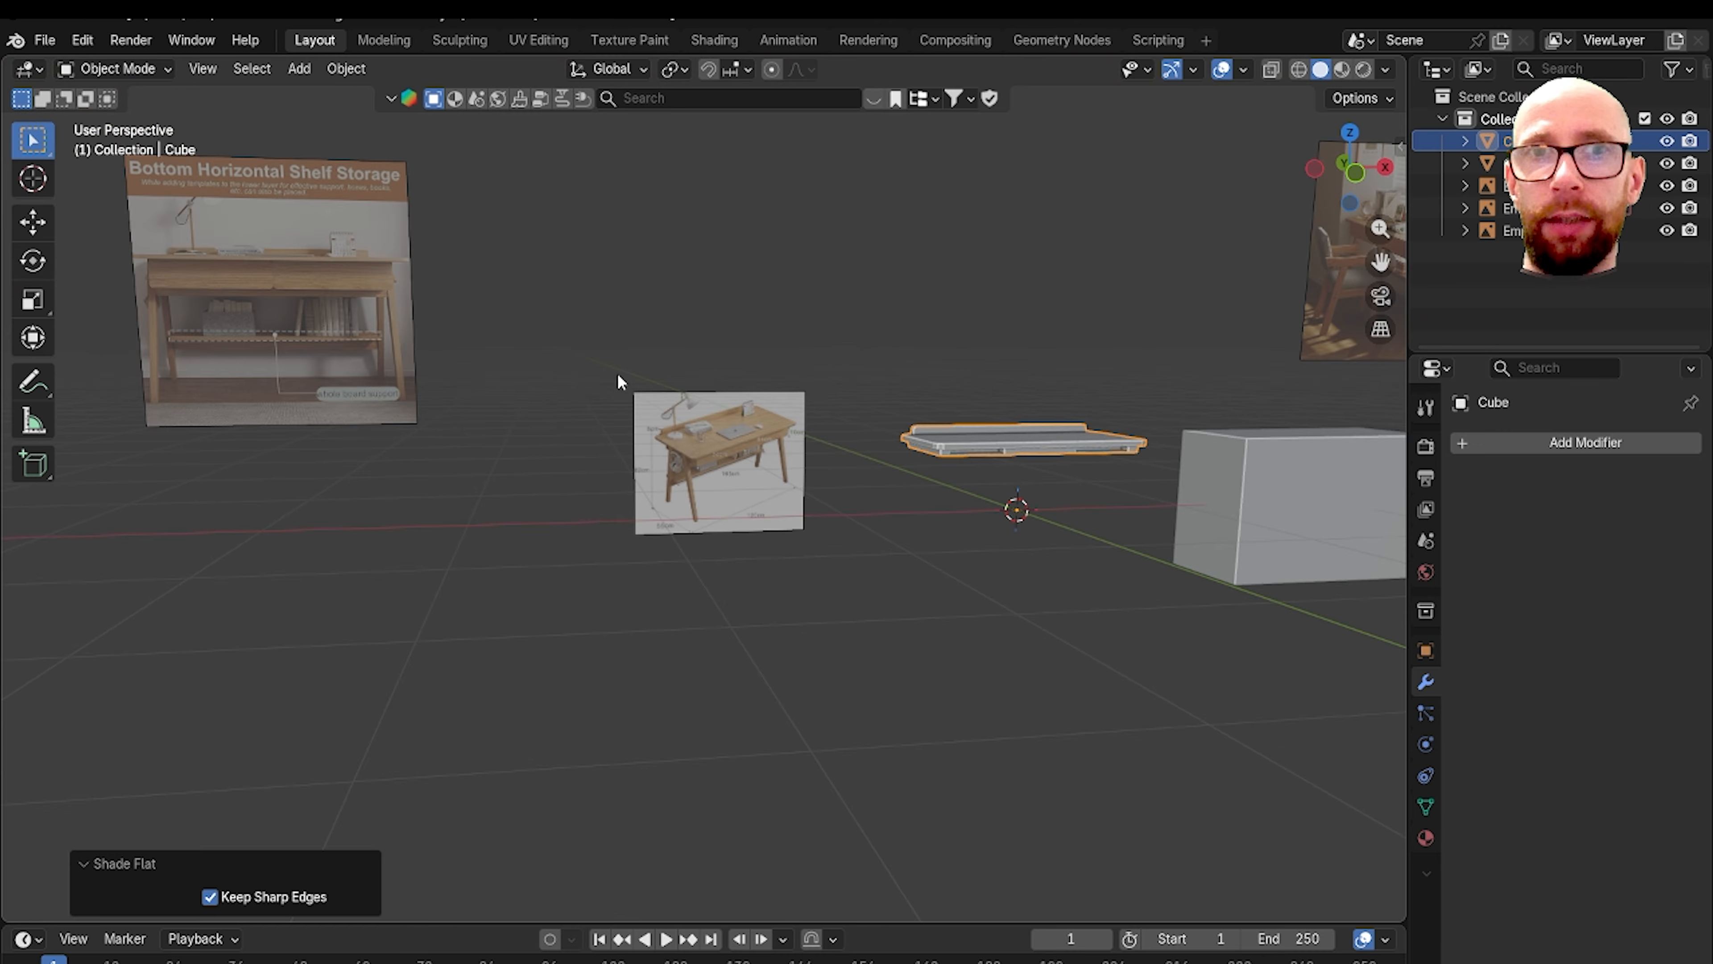
pyautogui.keyDown('shift'); pyautogui.moveTo(772, 379); pyautogui.dragTo(610, 377, button='middle'); pyautogui.keyUp('shift')
# Step: Align the viewport to the Left view and add a 2000 mm cube mesh at the world origin
pyautogui.press('`')
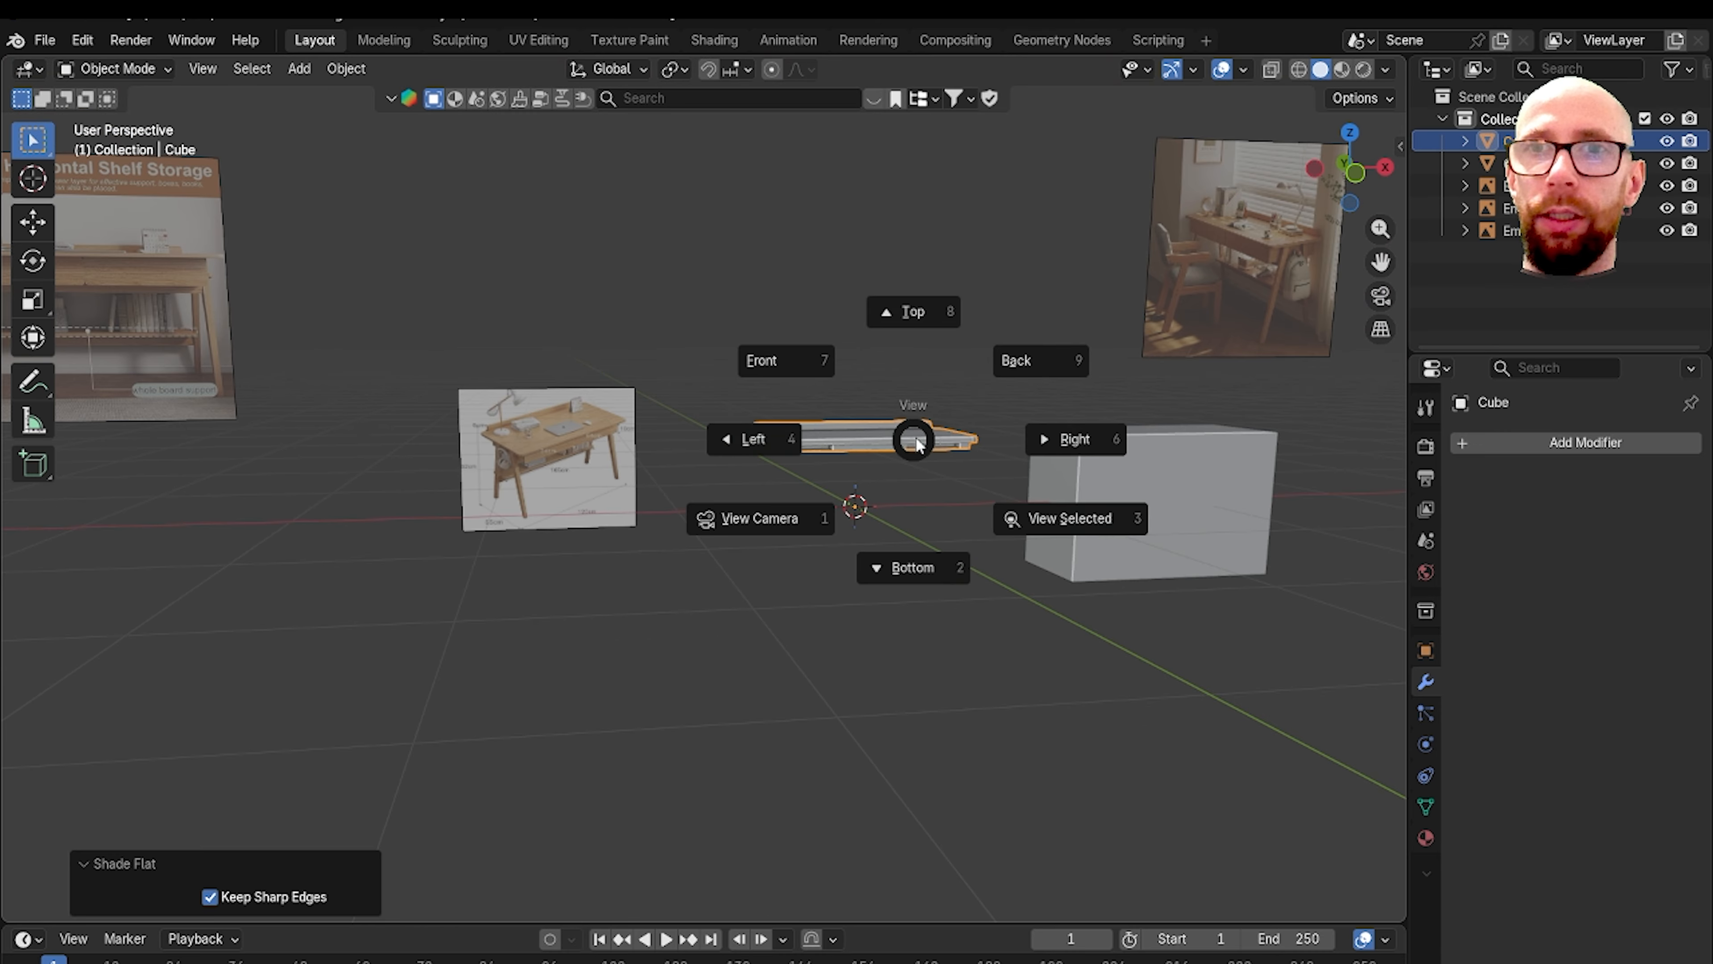
pyautogui.click(813, 440)
pyautogui.scroll(4, 785, 459)
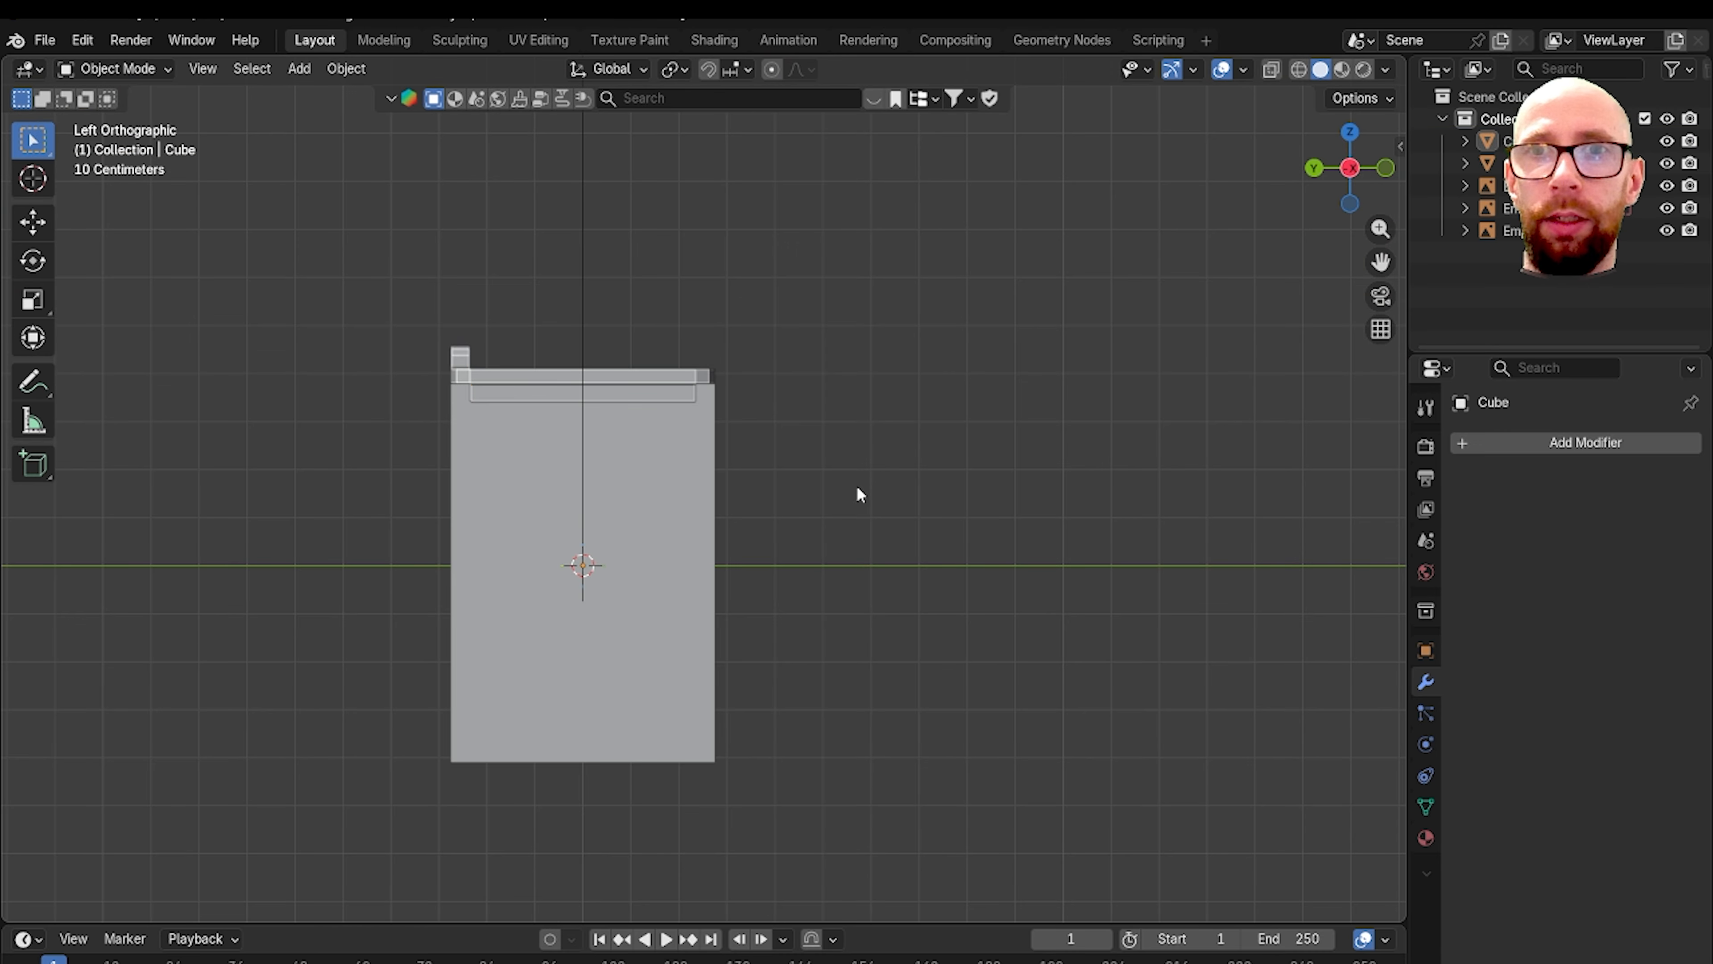
pyautogui.keyDown('shift'); pyautogui.moveTo(857, 490); pyautogui.dragTo(894, 499, button='middle'); pyautogui.keyUp('shift')
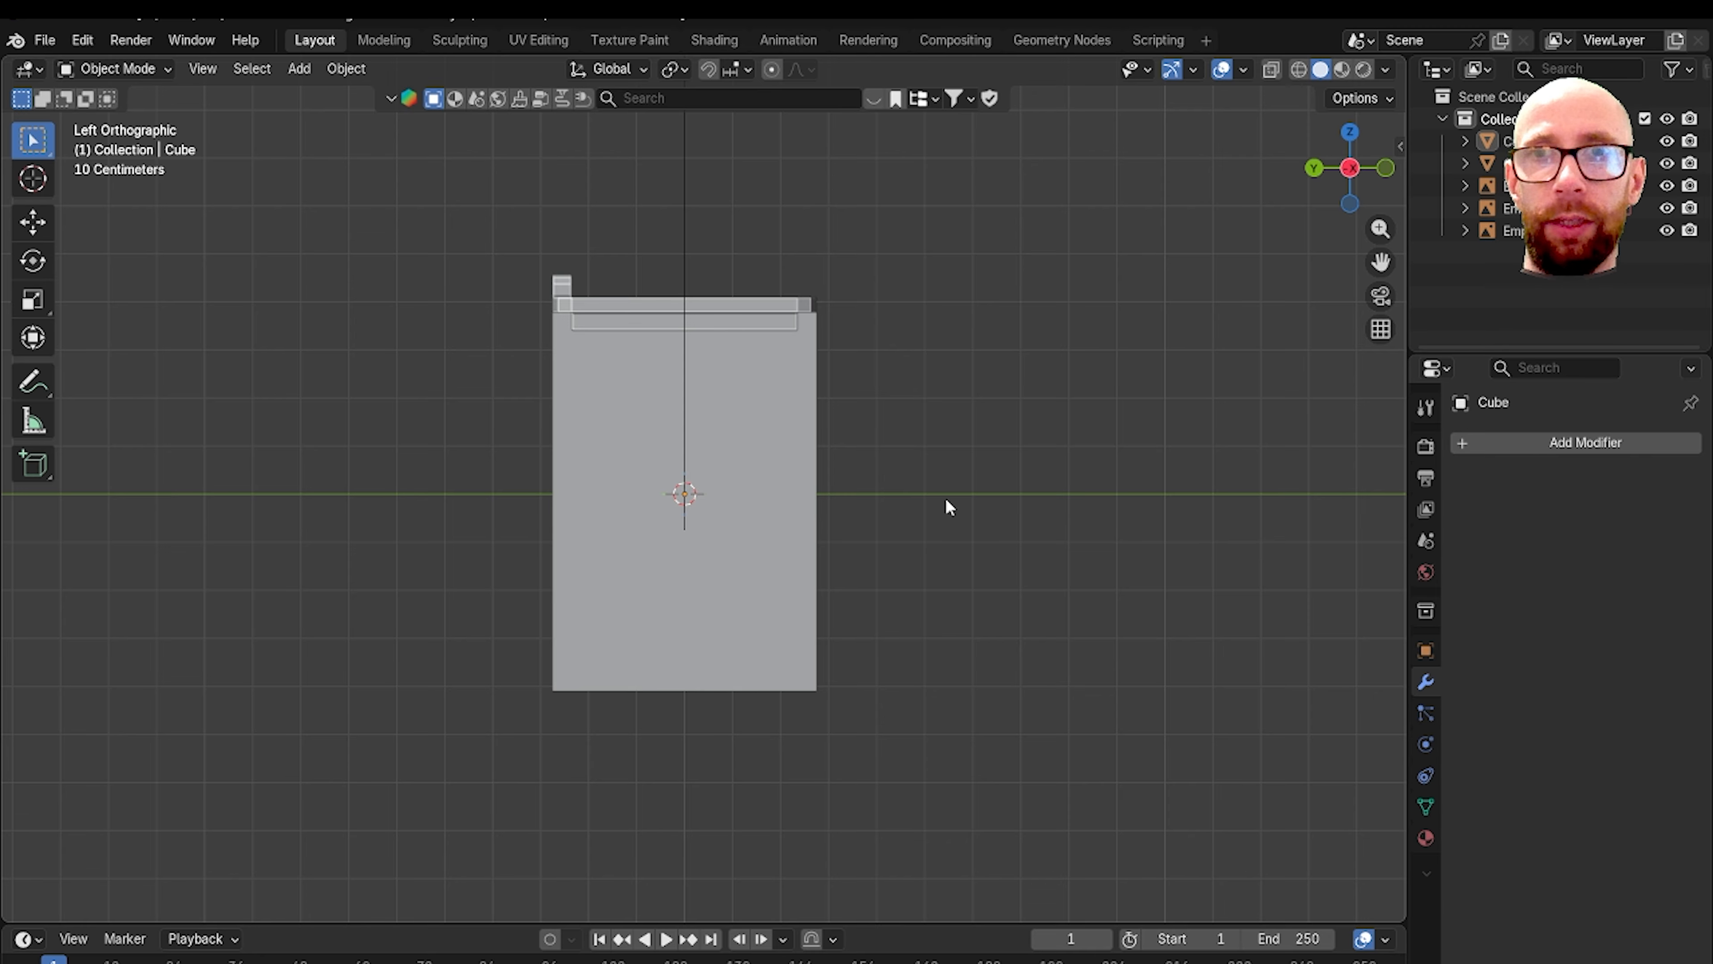
pyautogui.scroll(-2, 1120, 499)
pyautogui.hotkey('shift', 'a')
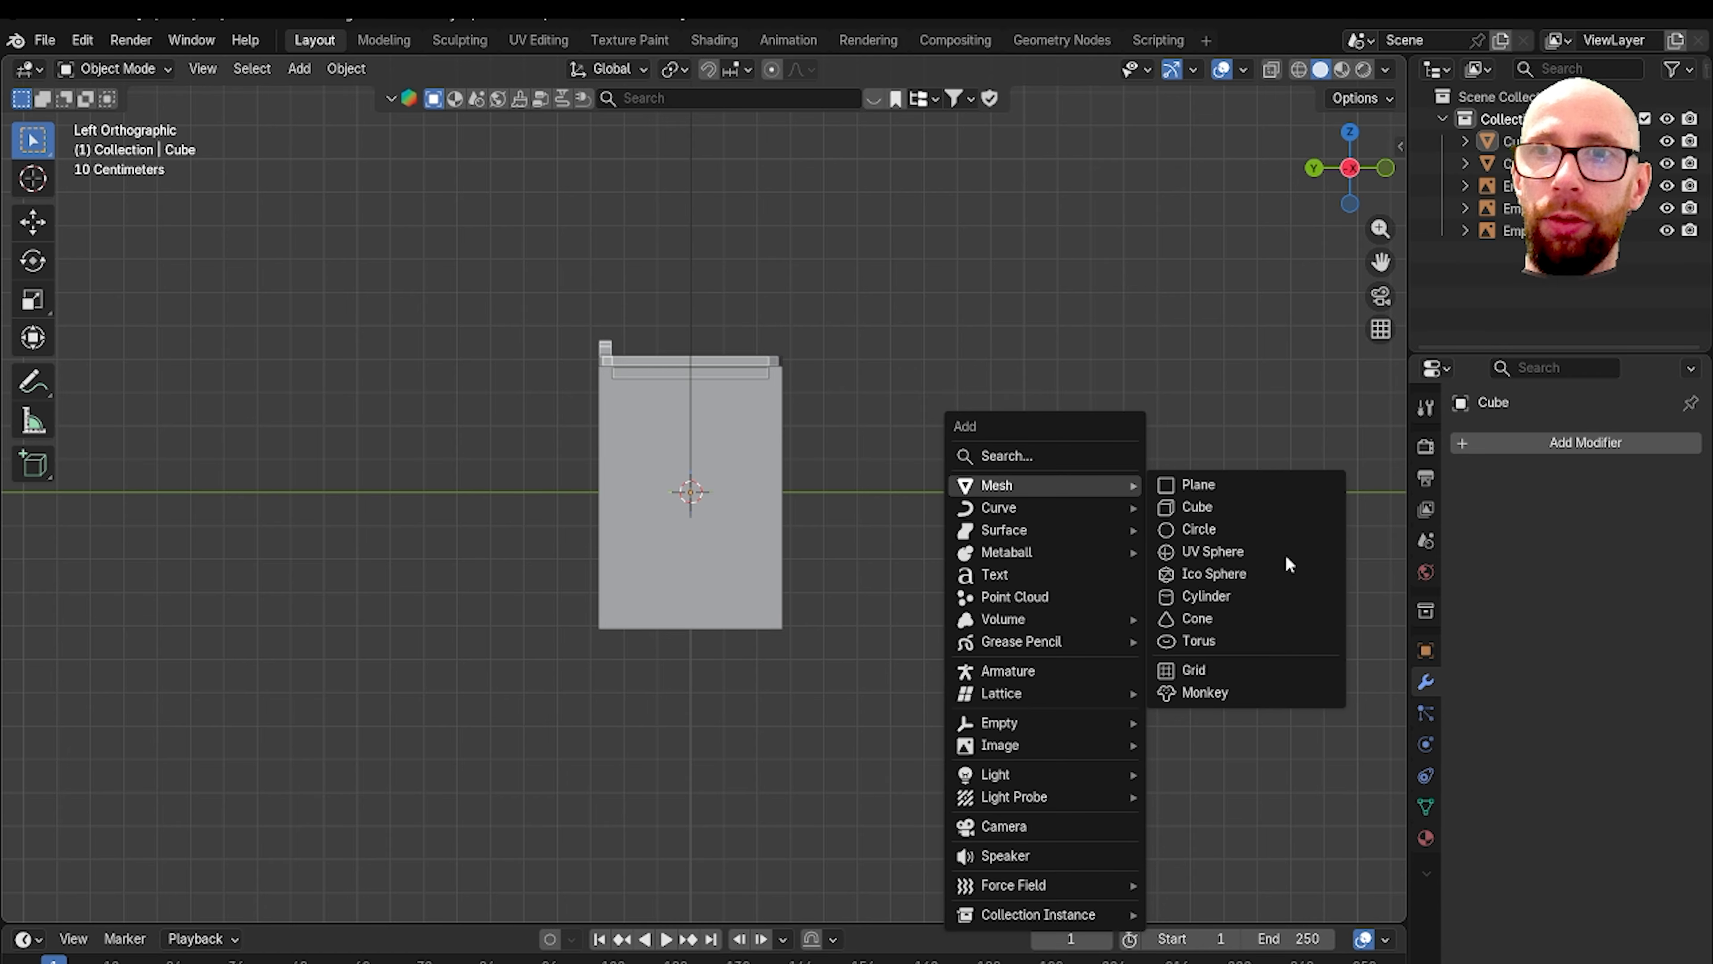
pyautogui.click(1264, 518)
pyautogui.scroll(-4, 930, 669)
pyautogui.scroll(1, 930, 670)
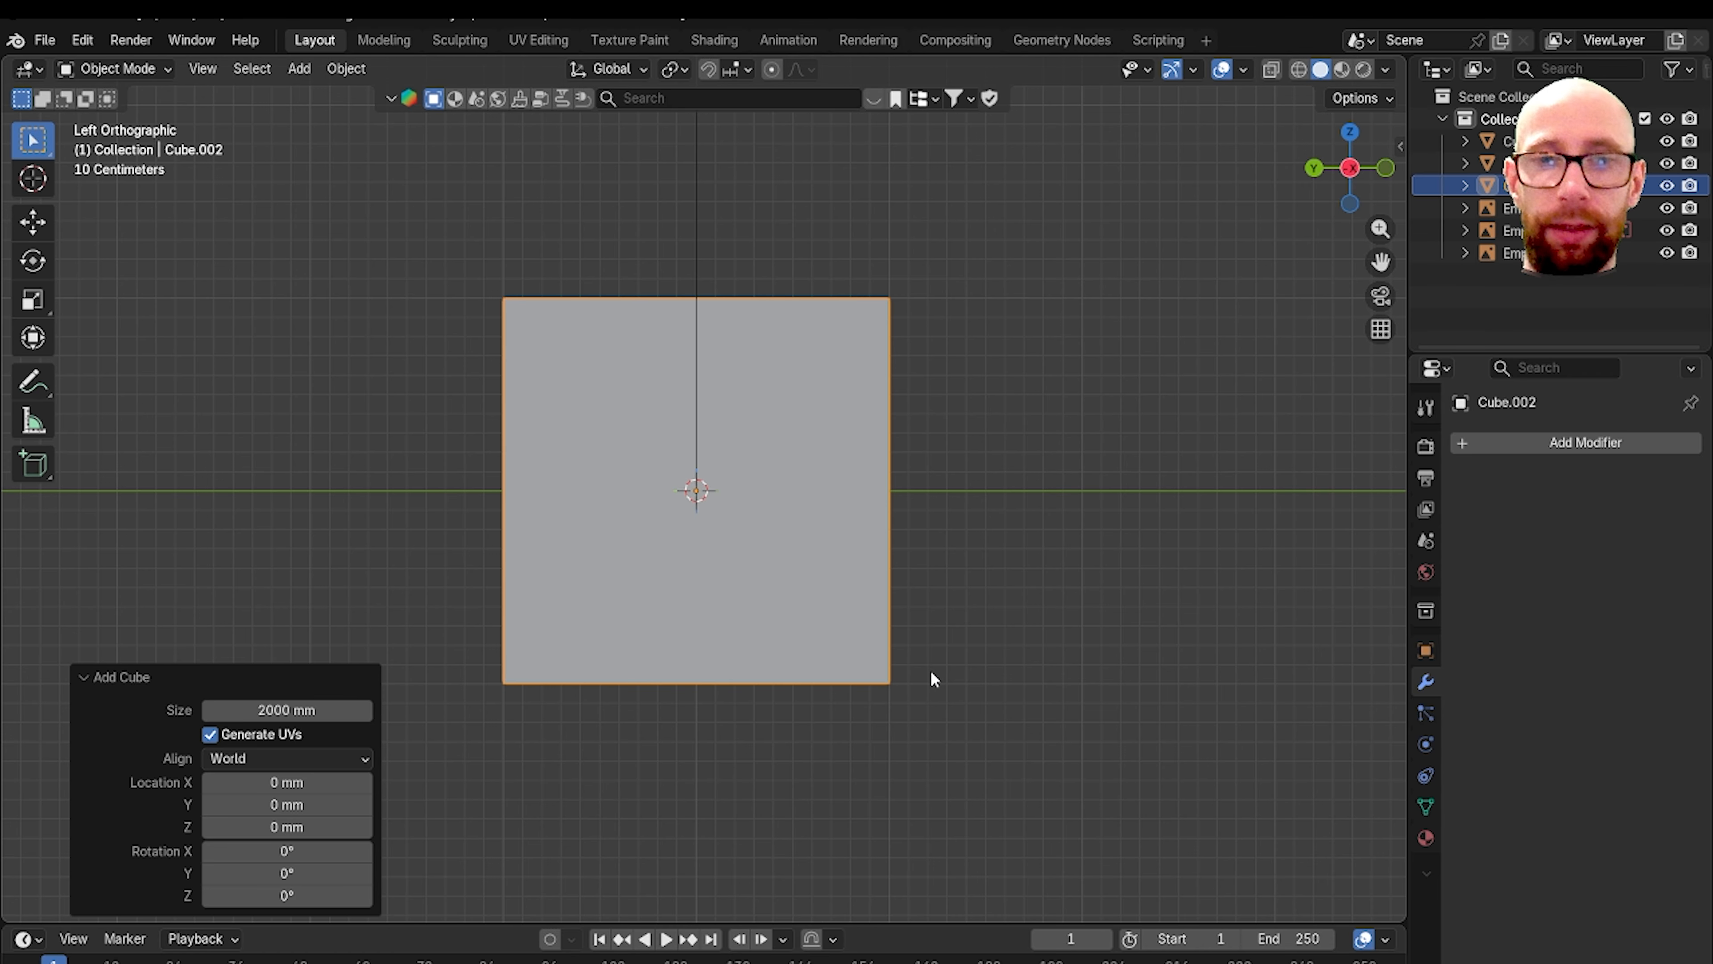
# Step: Show the scene in wireframe and scale the new cube uniformly to 0.33
pyautogui.hotkey('shift', 'z')
pyautogui.scroll(3, 924, 666)
pyautogui.scroll(-3, 937, 678)
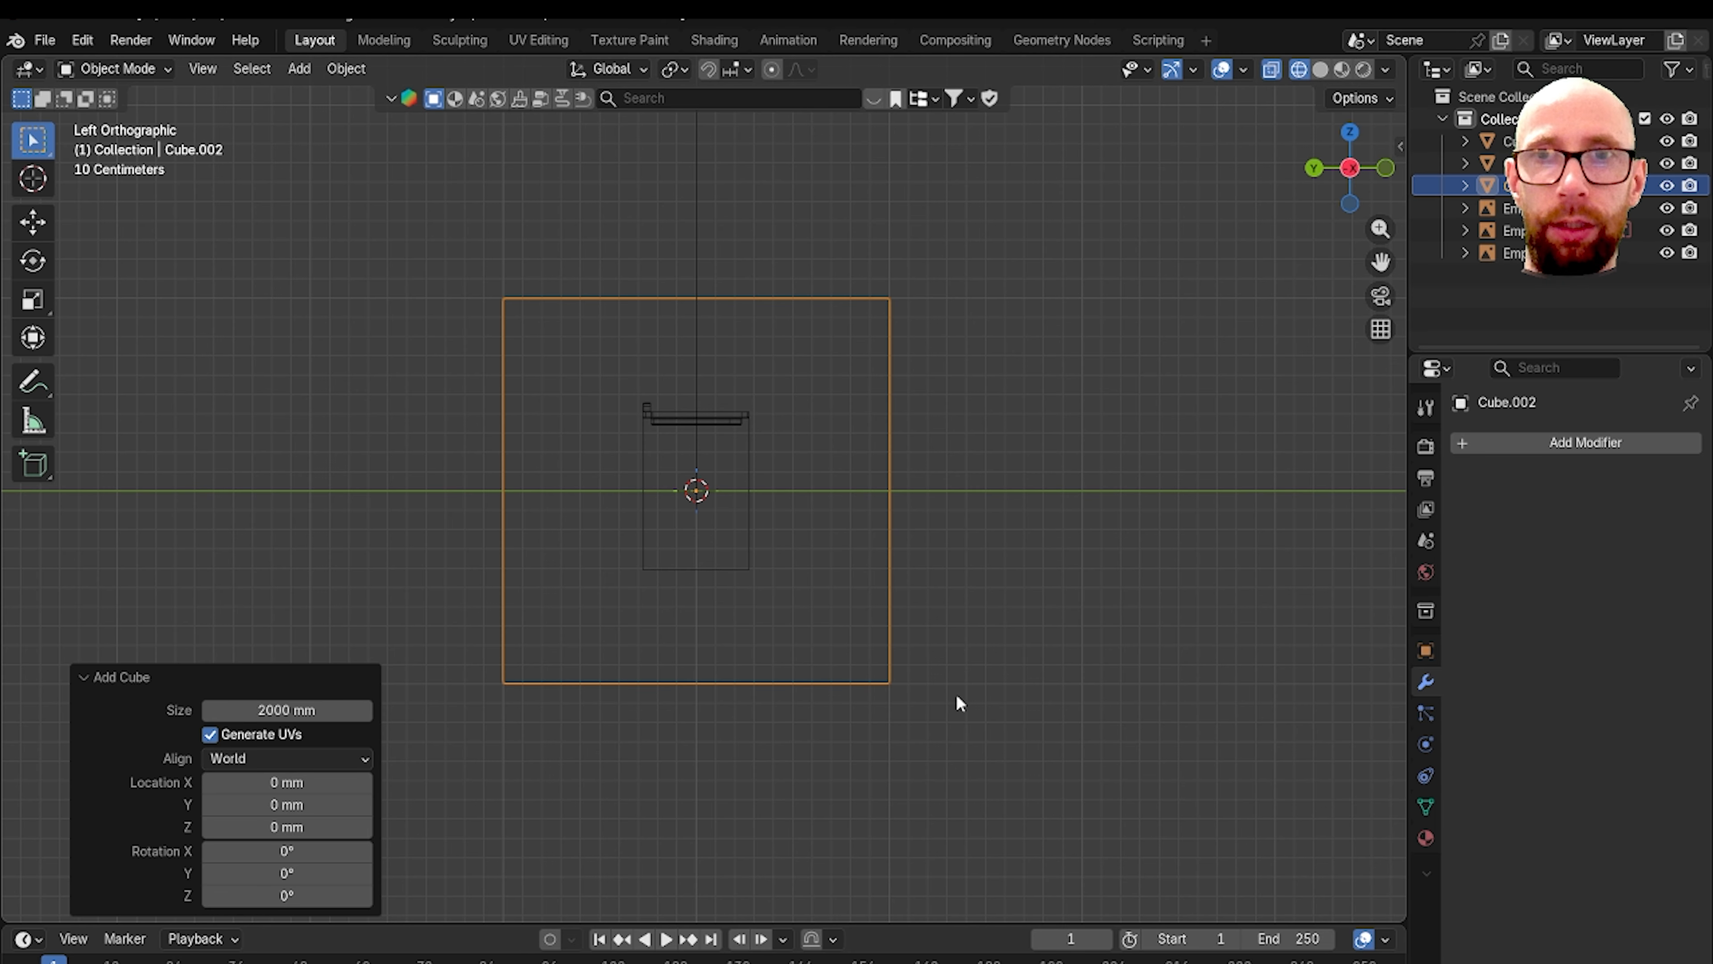
pyautogui.press('s')
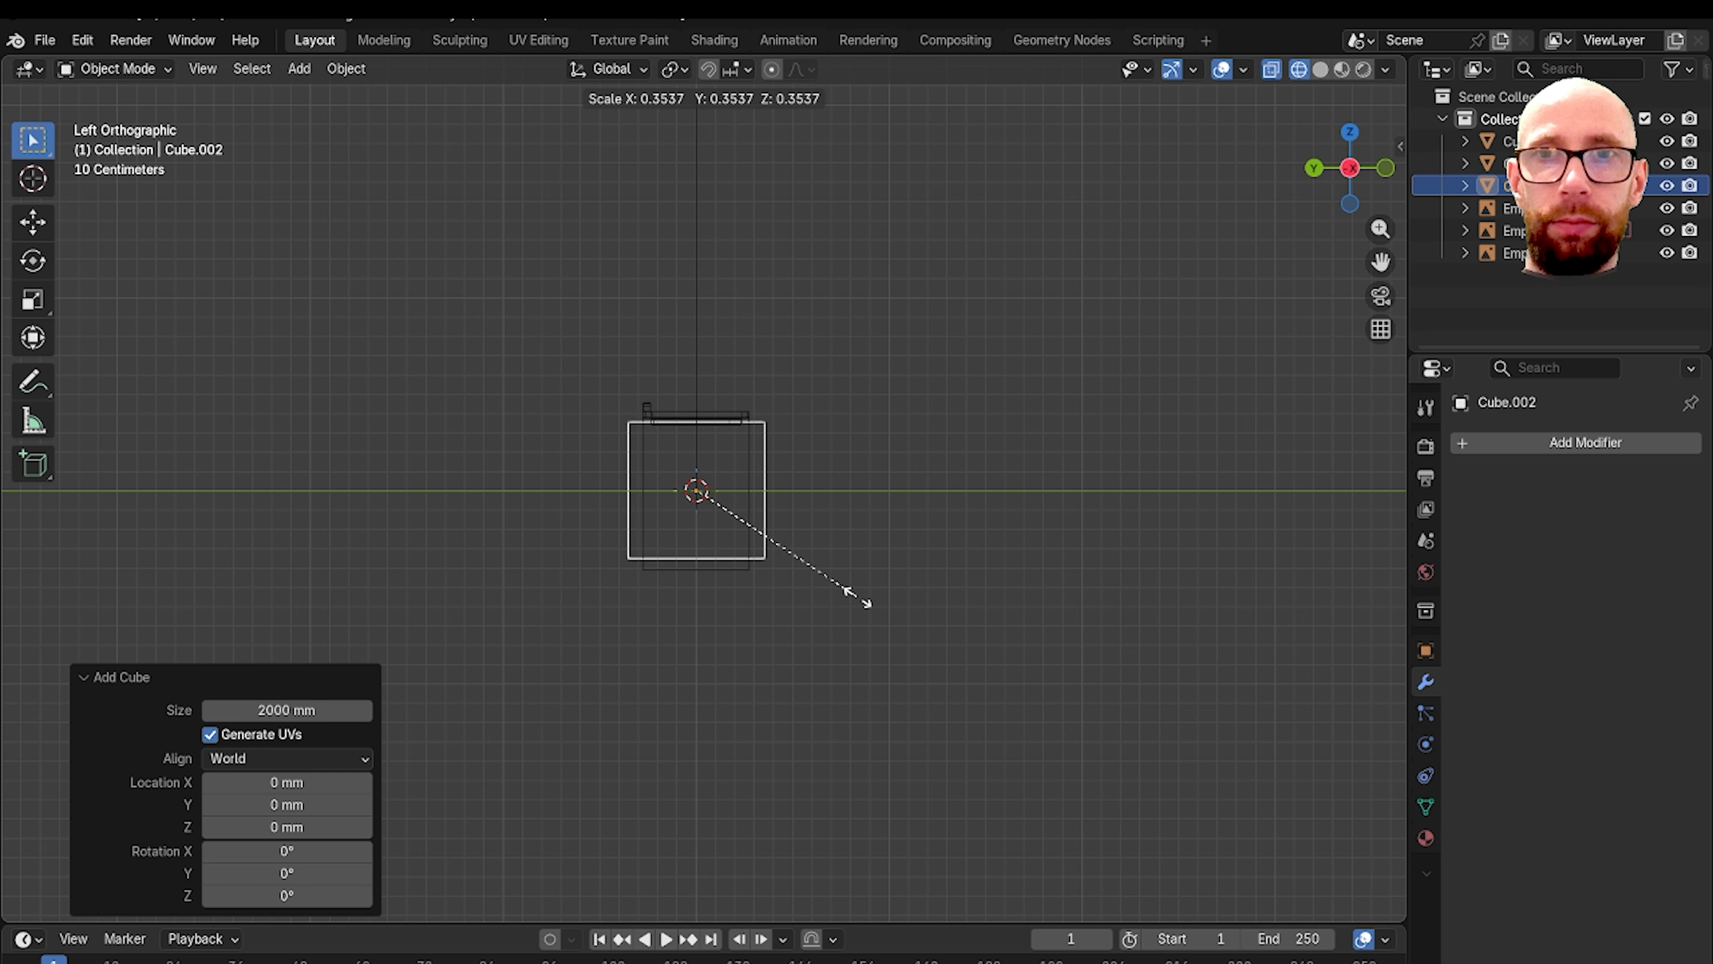
pyautogui.click(846, 586)
pyautogui.scroll(7, 846, 586)
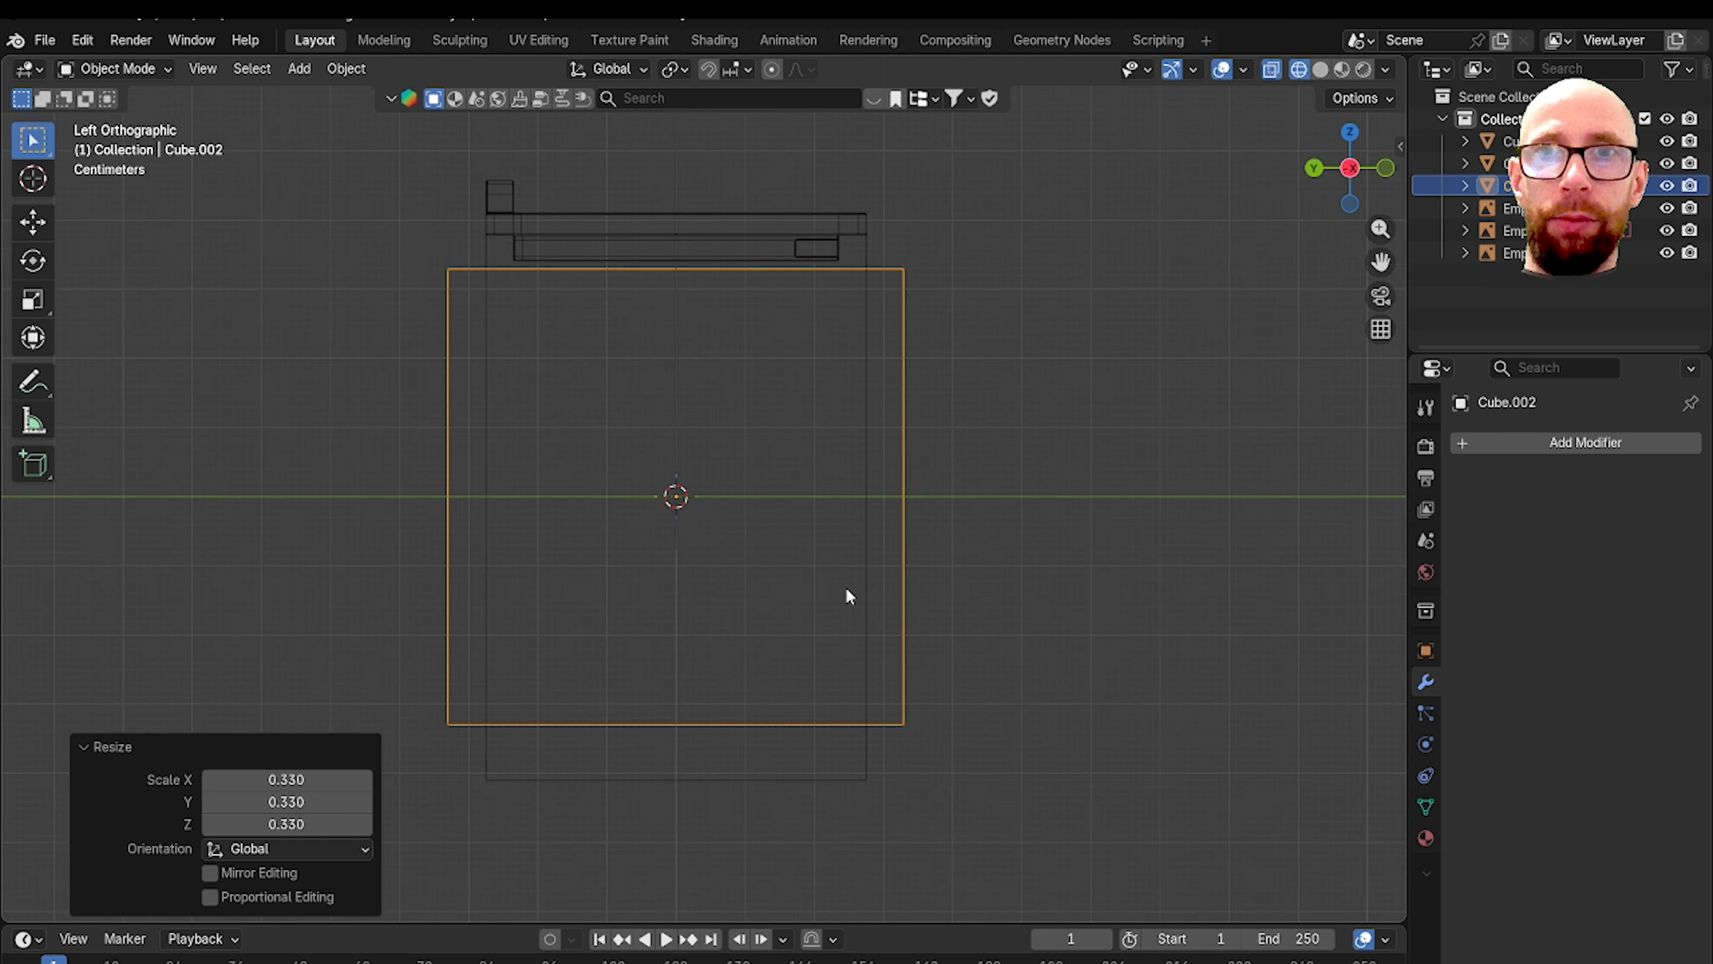
pyautogui.keyDown('shift'); pyautogui.moveTo(846, 586); pyautogui.dragTo(877, 615, button='middle'); pyautogui.keyUp('shift')
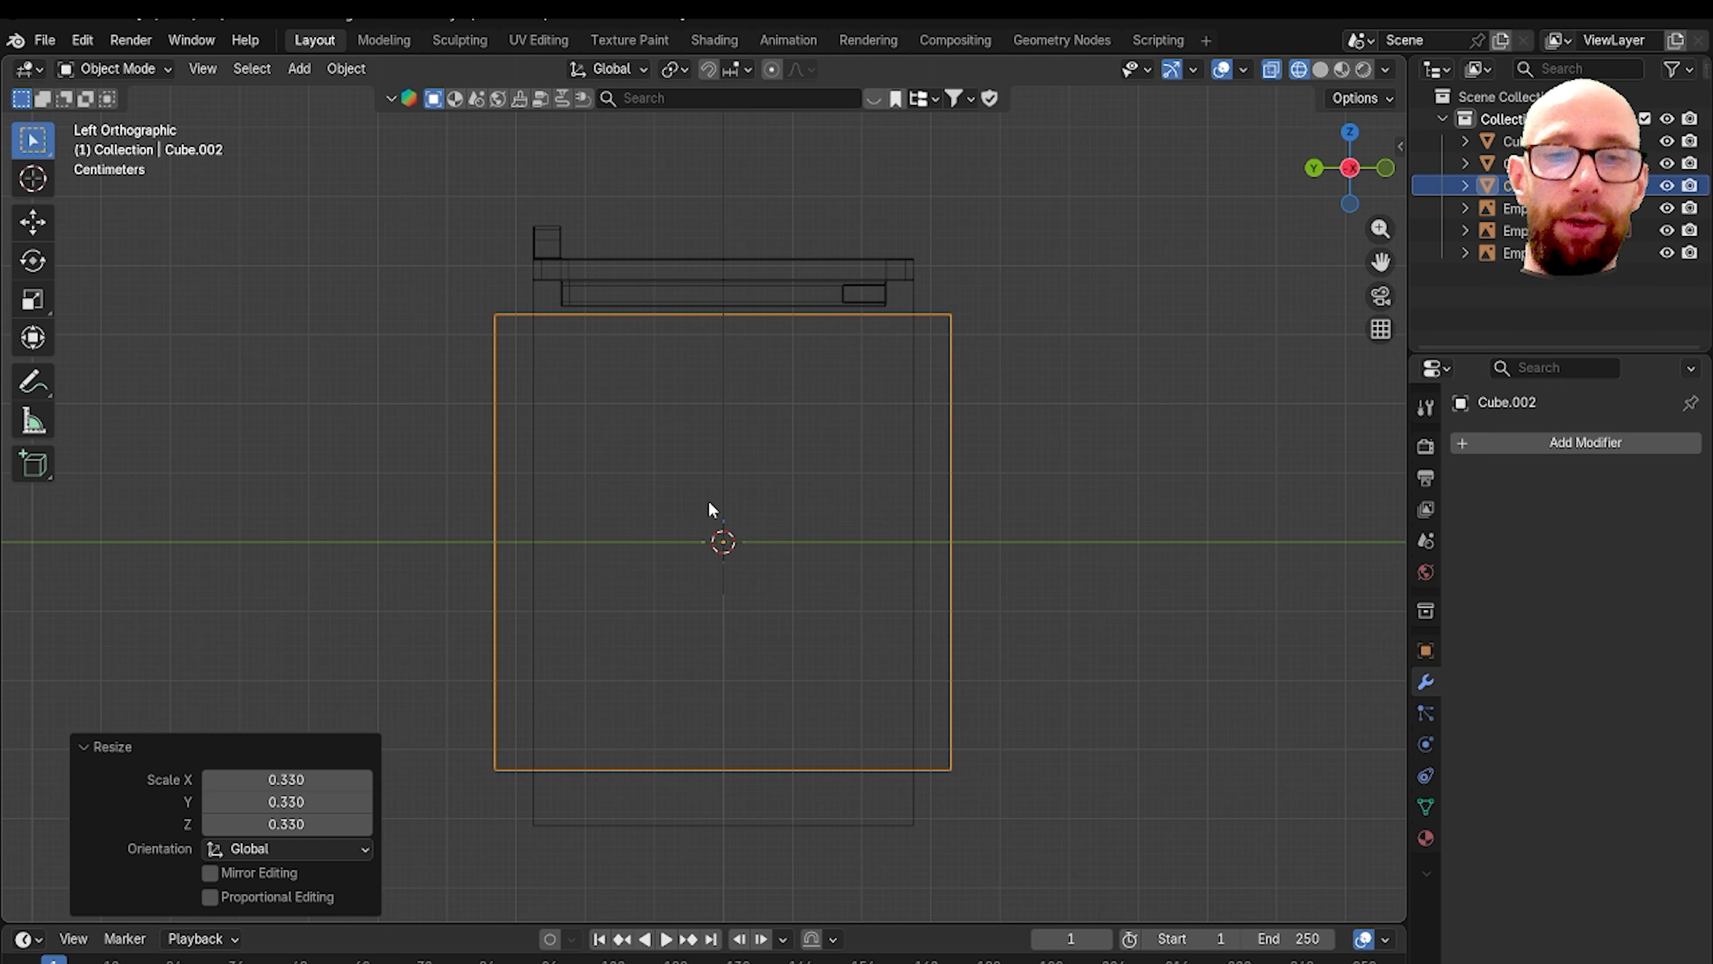
# Step: Switch the new cube from Object Mode to Edit Mode
pyautogui.press('Tab')
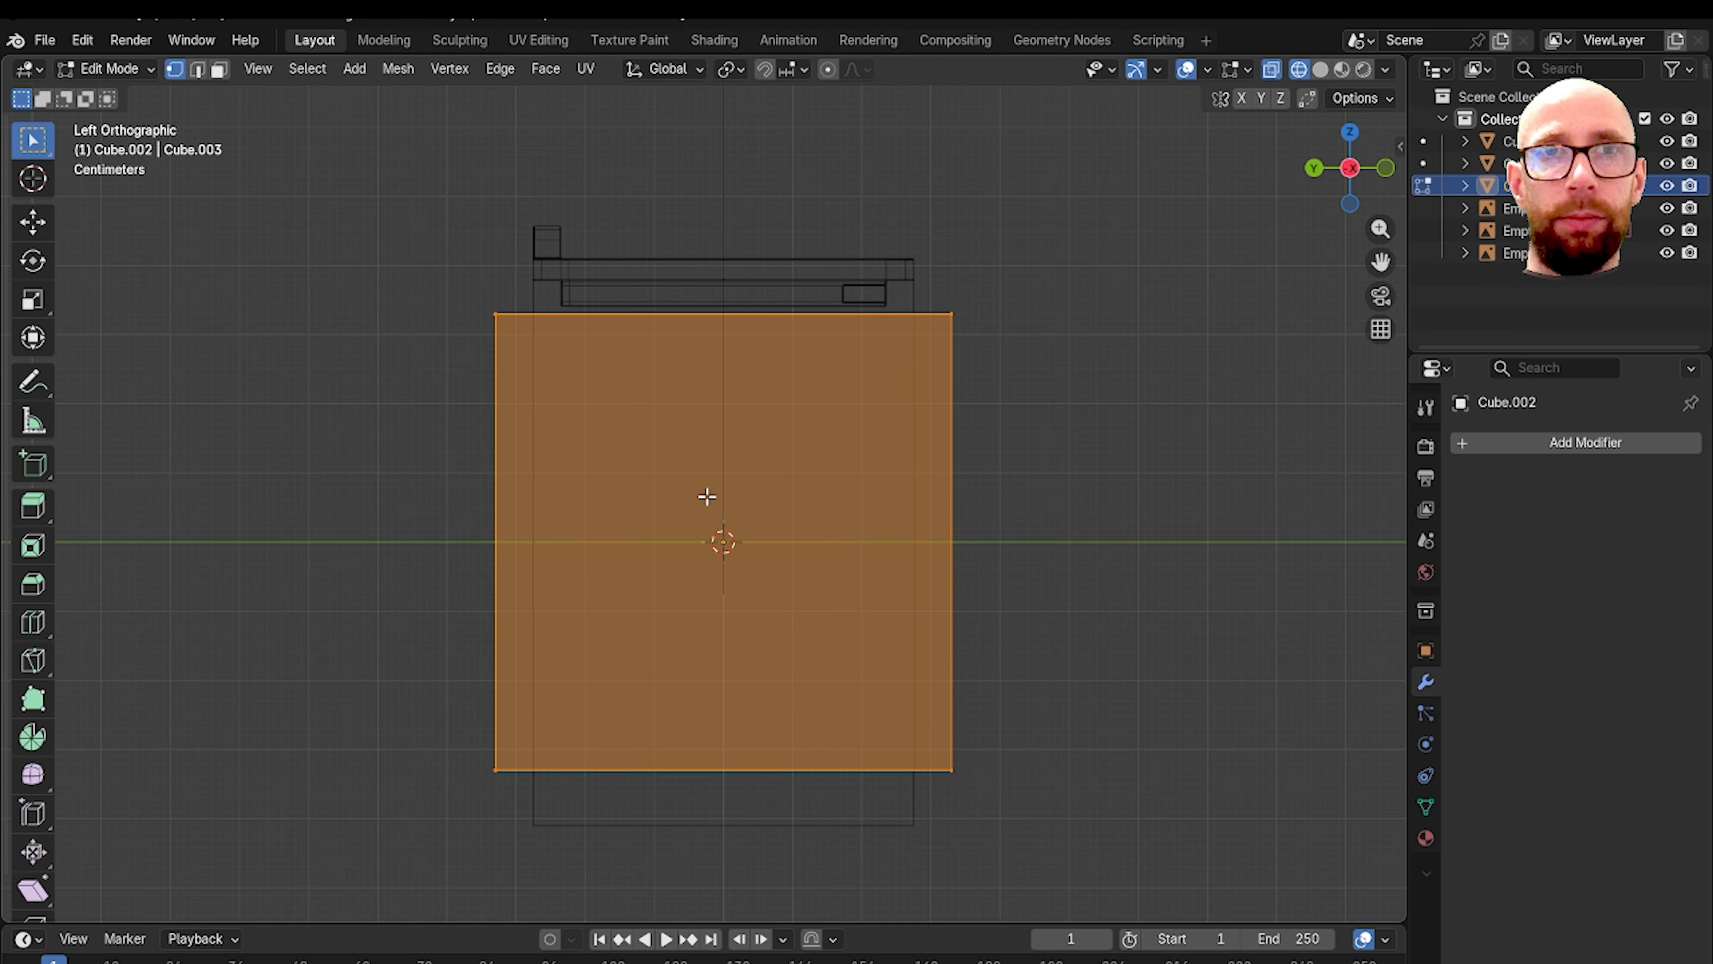
pyautogui.press('Tab')
pyautogui.click(152, 70)
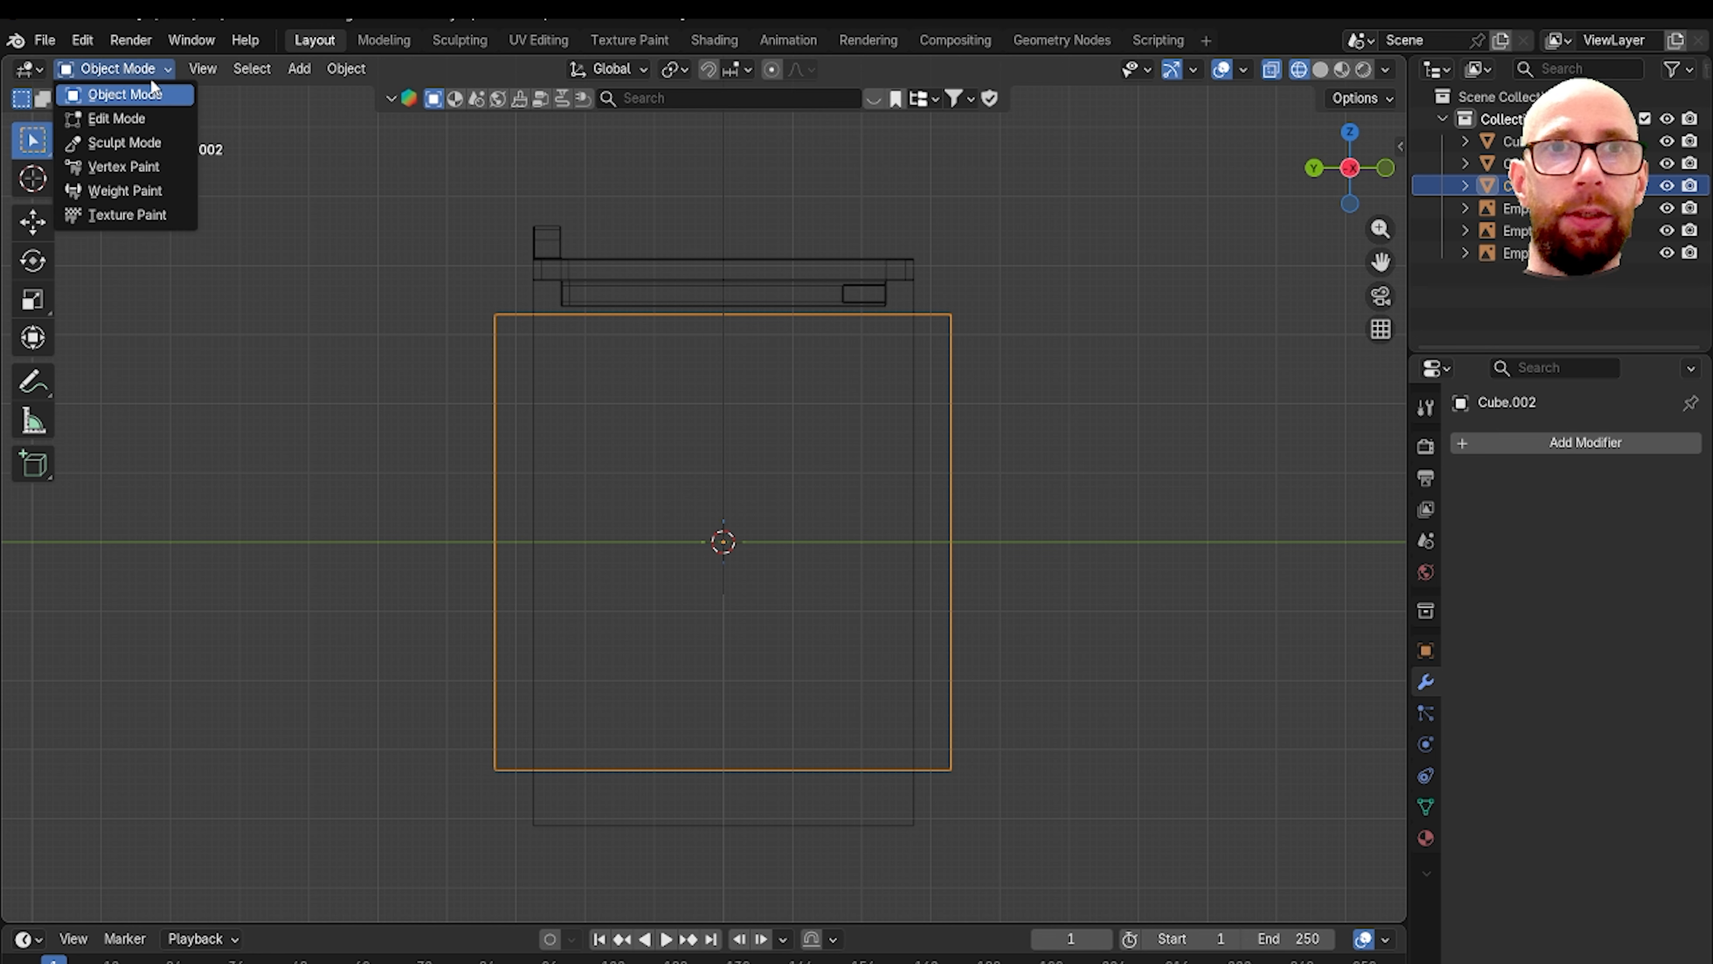
pyautogui.click(116, 118)
pyautogui.press('Tab')
pyautogui.press('Tab')
pyautogui.press('Tab')
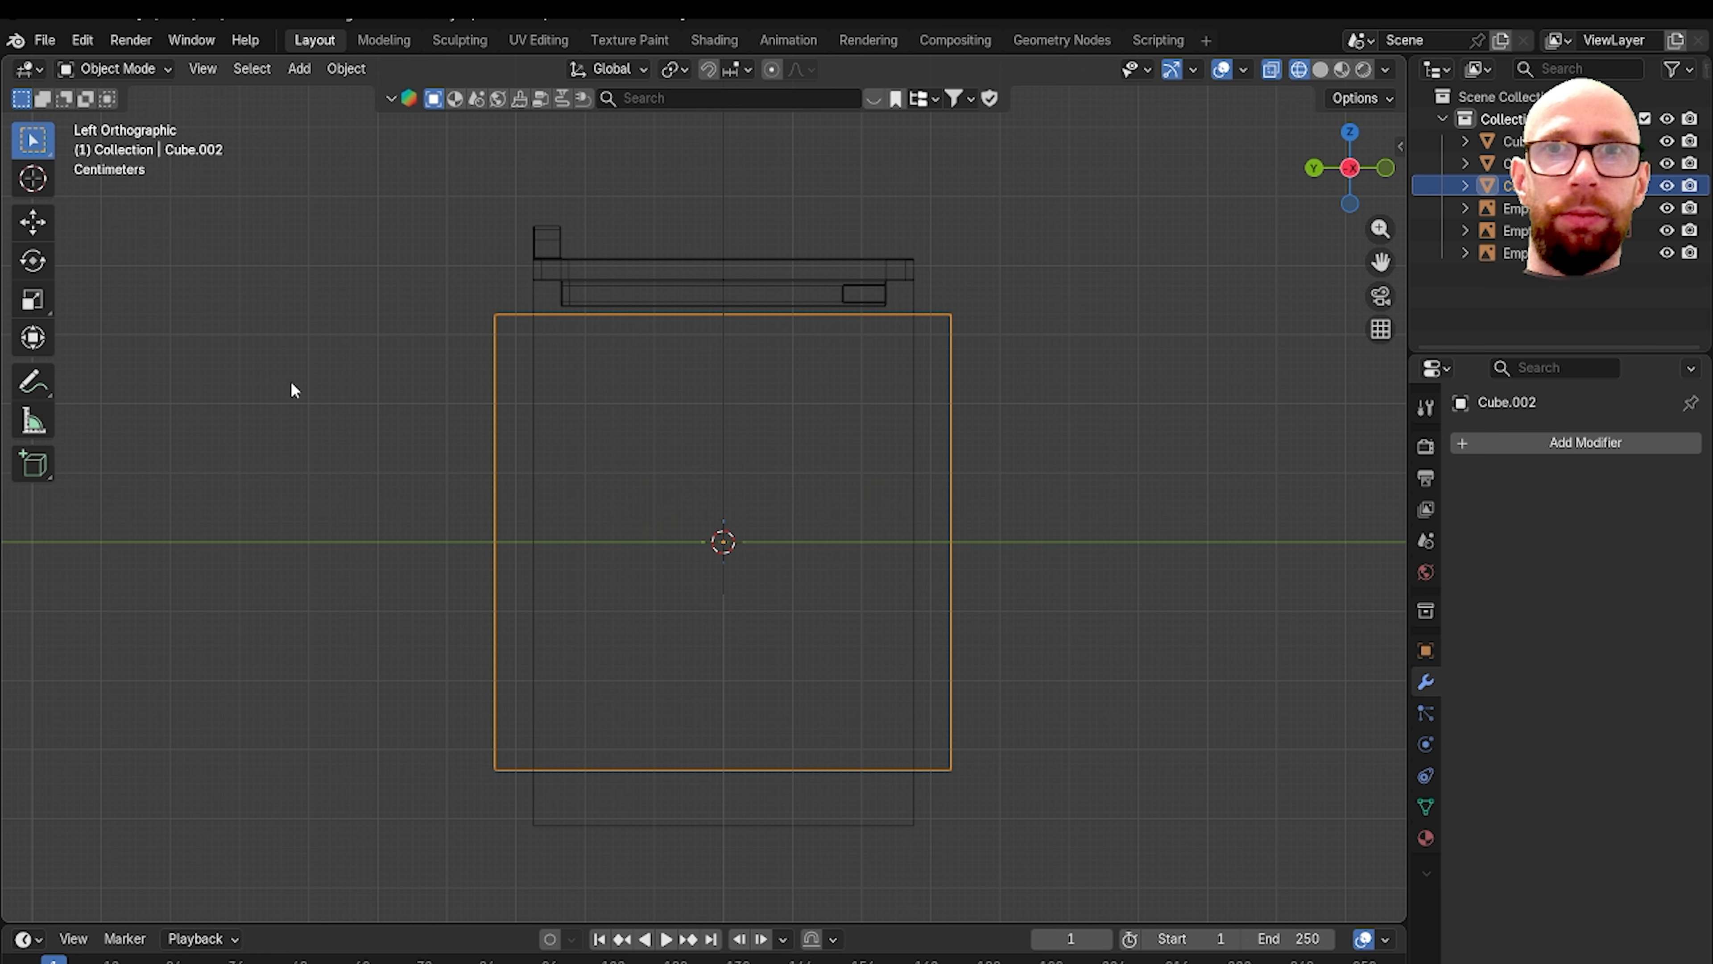
pyautogui.press('Tab')
pyautogui.press('Tab')
pyautogui.press('Tab')
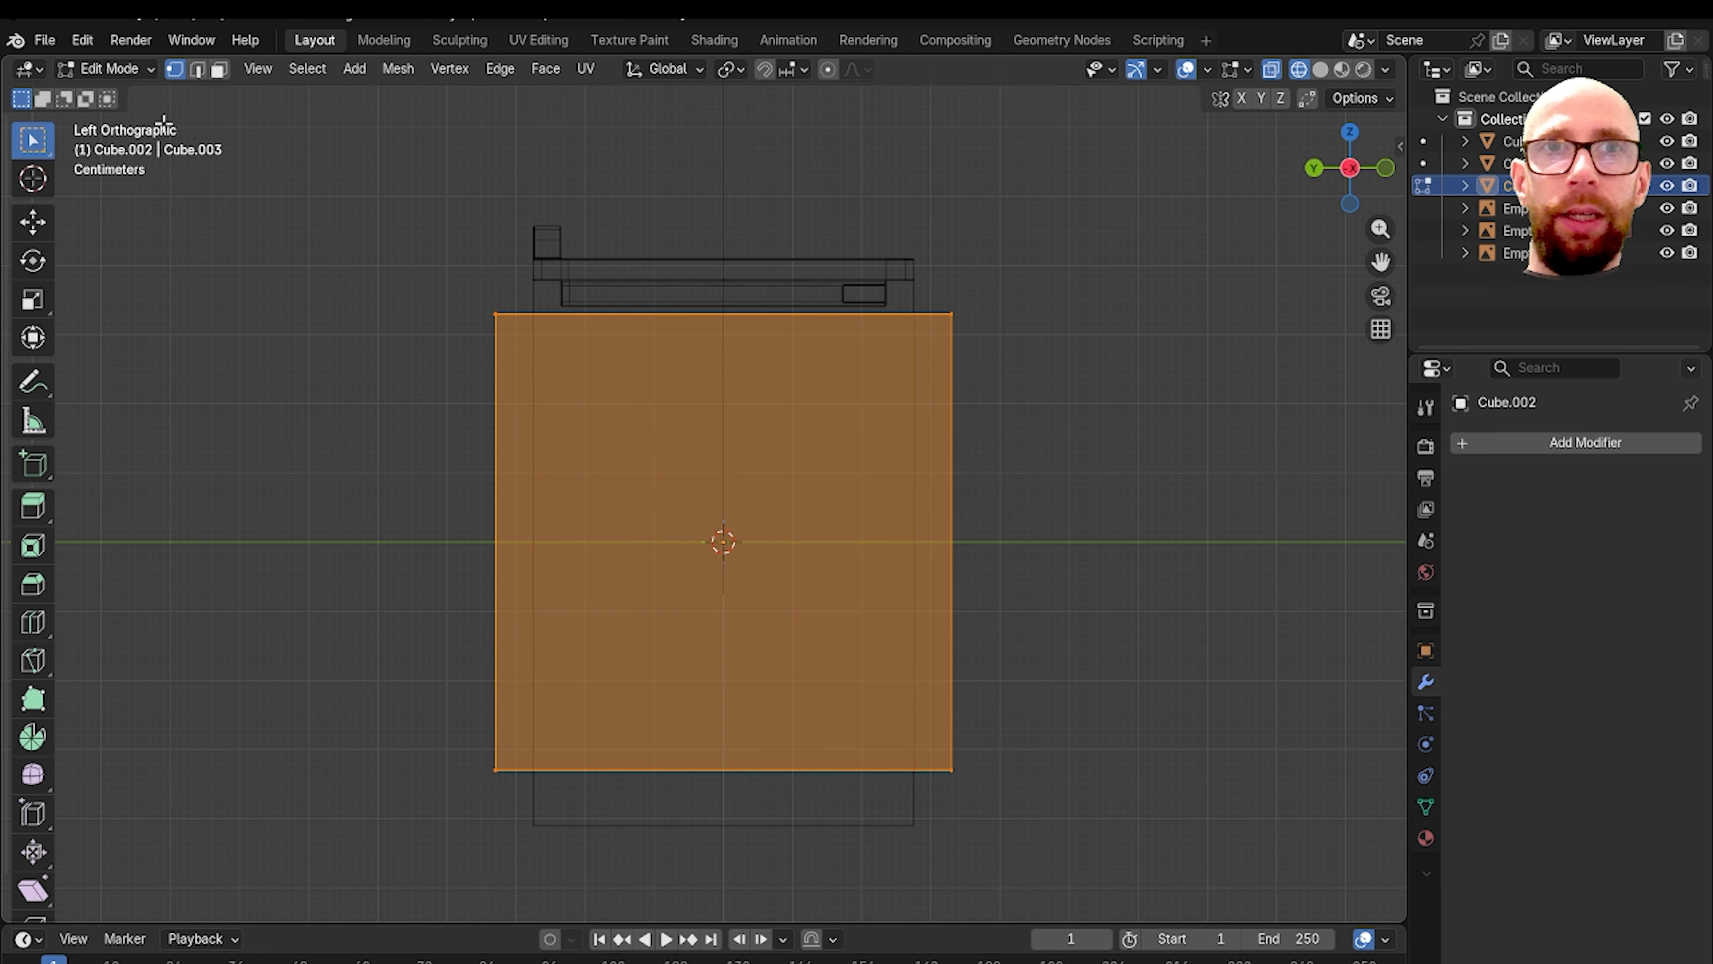
# Step: Select the vertices of the cube's rear side through the mesh and move them about -431 mm along Y
pyautogui.moveTo(389, 352); pyautogui.dragTo(566, 812)
pyautogui.hotkey('alt', 'z')
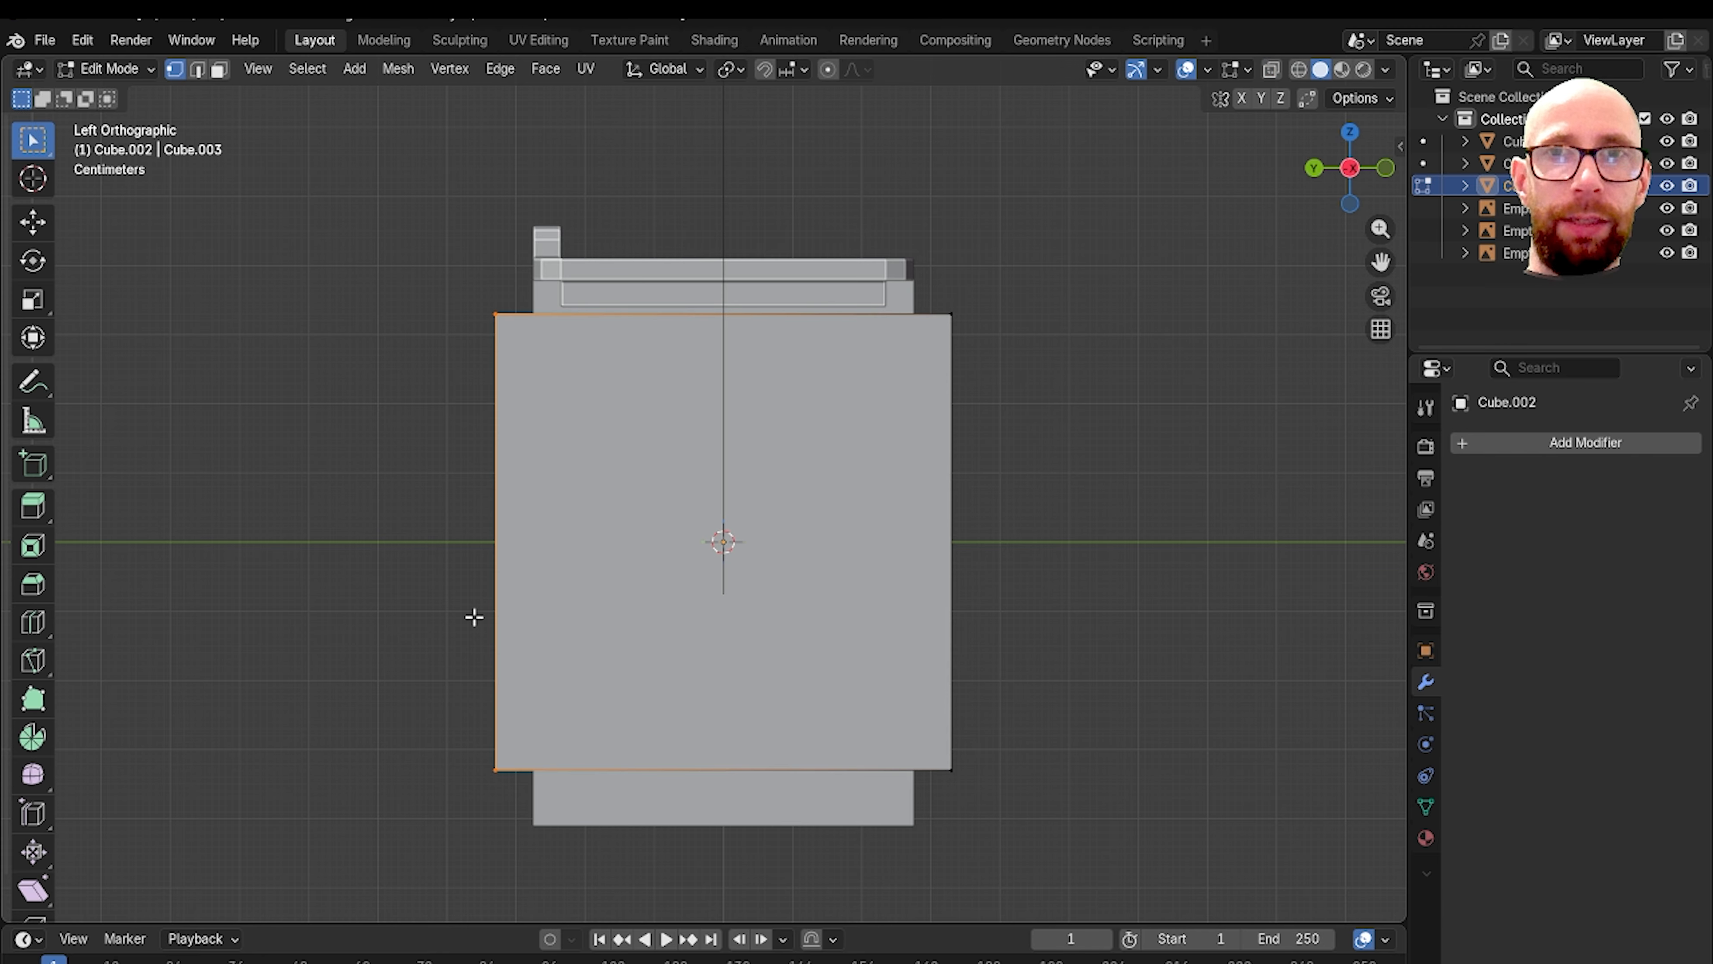
pyautogui.hotkey('alt', 'z')
pyautogui.moveTo(366, 221); pyautogui.dragTo(546, 831)
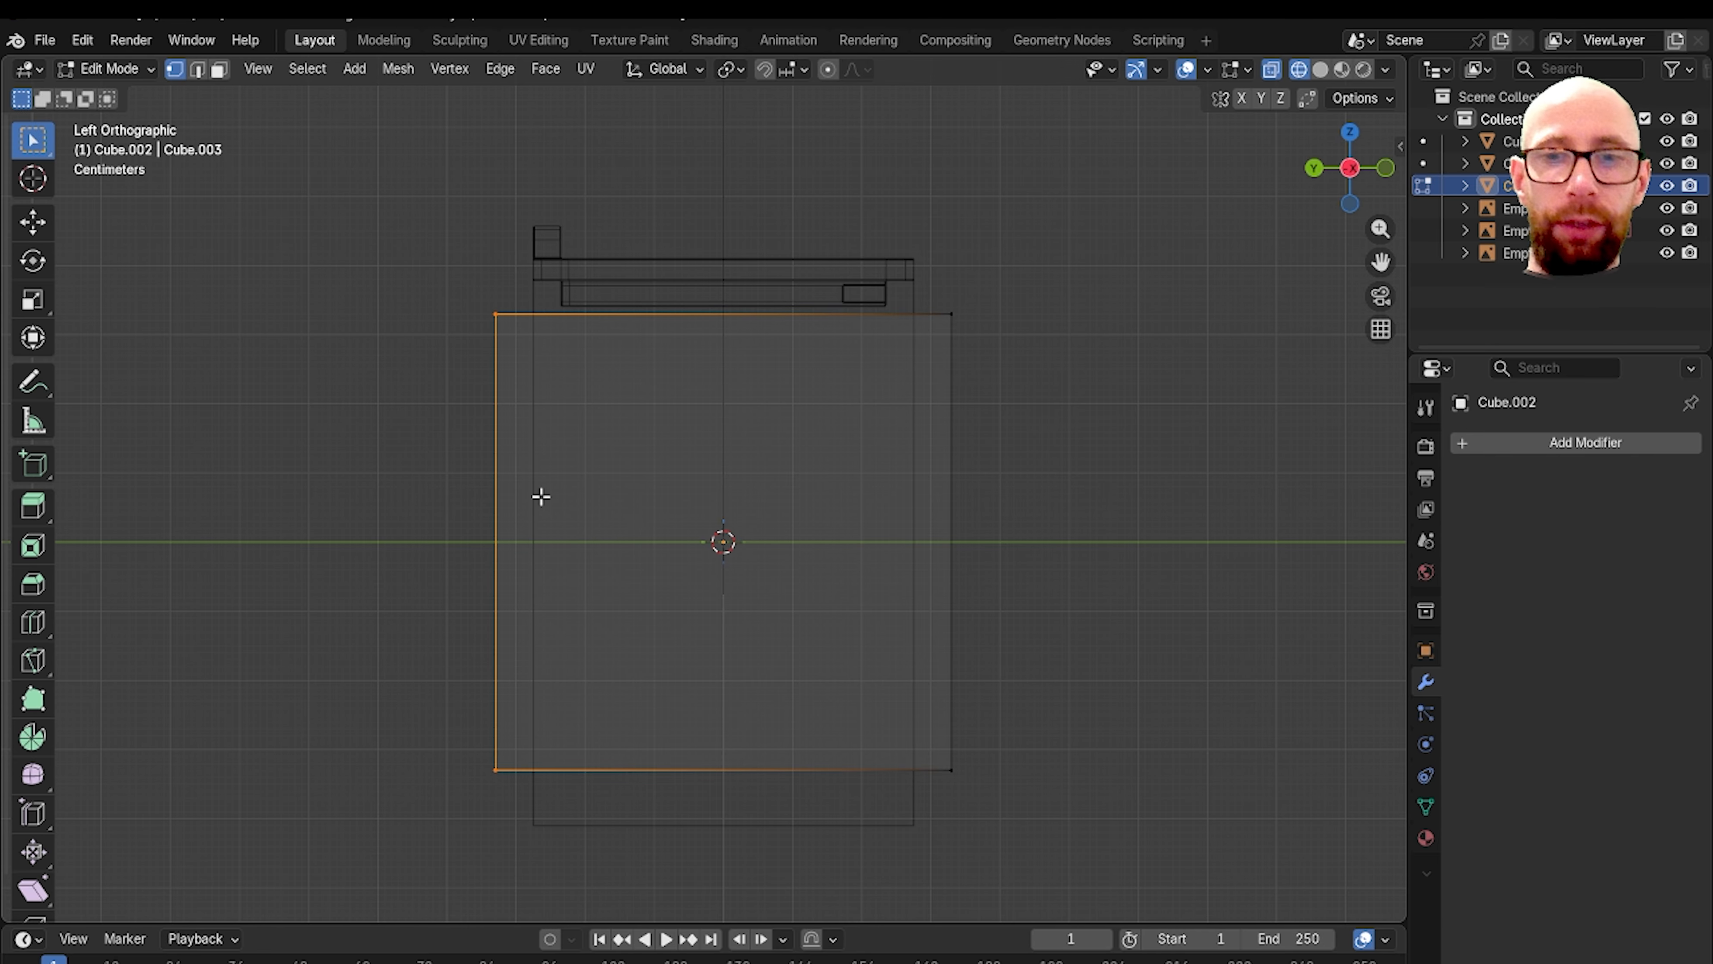
pyautogui.press('g')
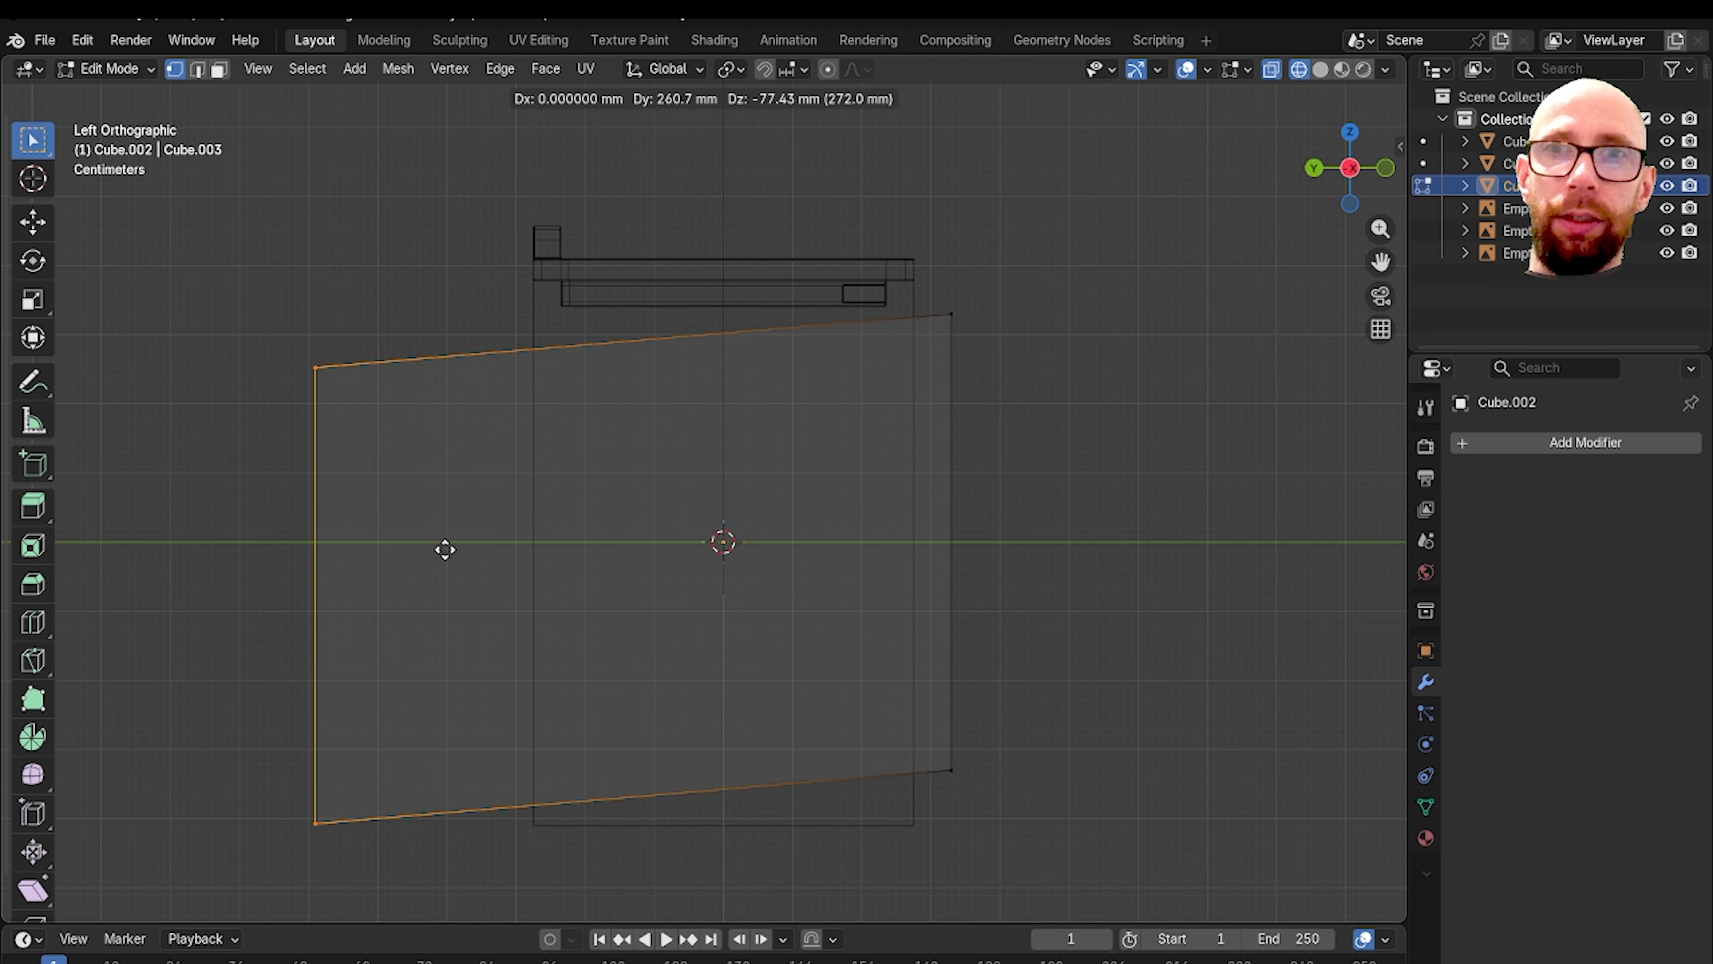
pyautogui.press('y')
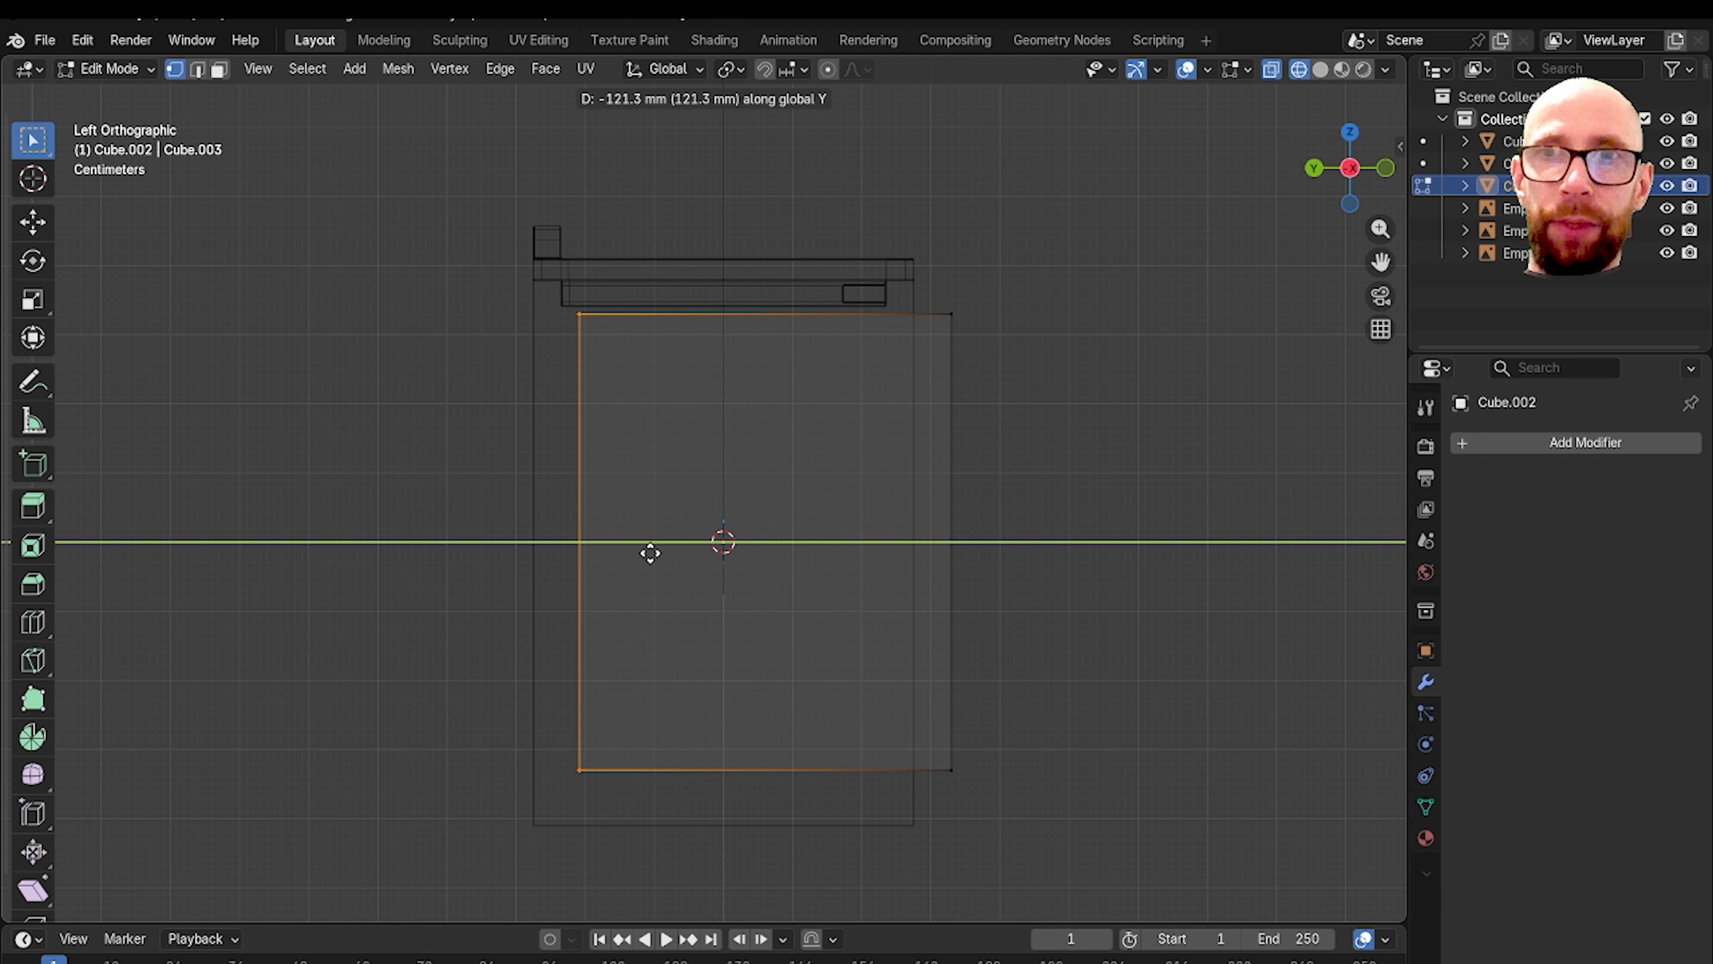
pyautogui.click(841, 580)
# Step: Move the vertices of the cube's front side about 169 mm along Y to narrow it into a leg
pyautogui.keyDown('shift'); pyautogui.moveTo(957, 550); pyautogui.dragTo(852, 620, button='middle'); pyautogui.keyUp('shift')
pyautogui.scroll(2, 926, 465)
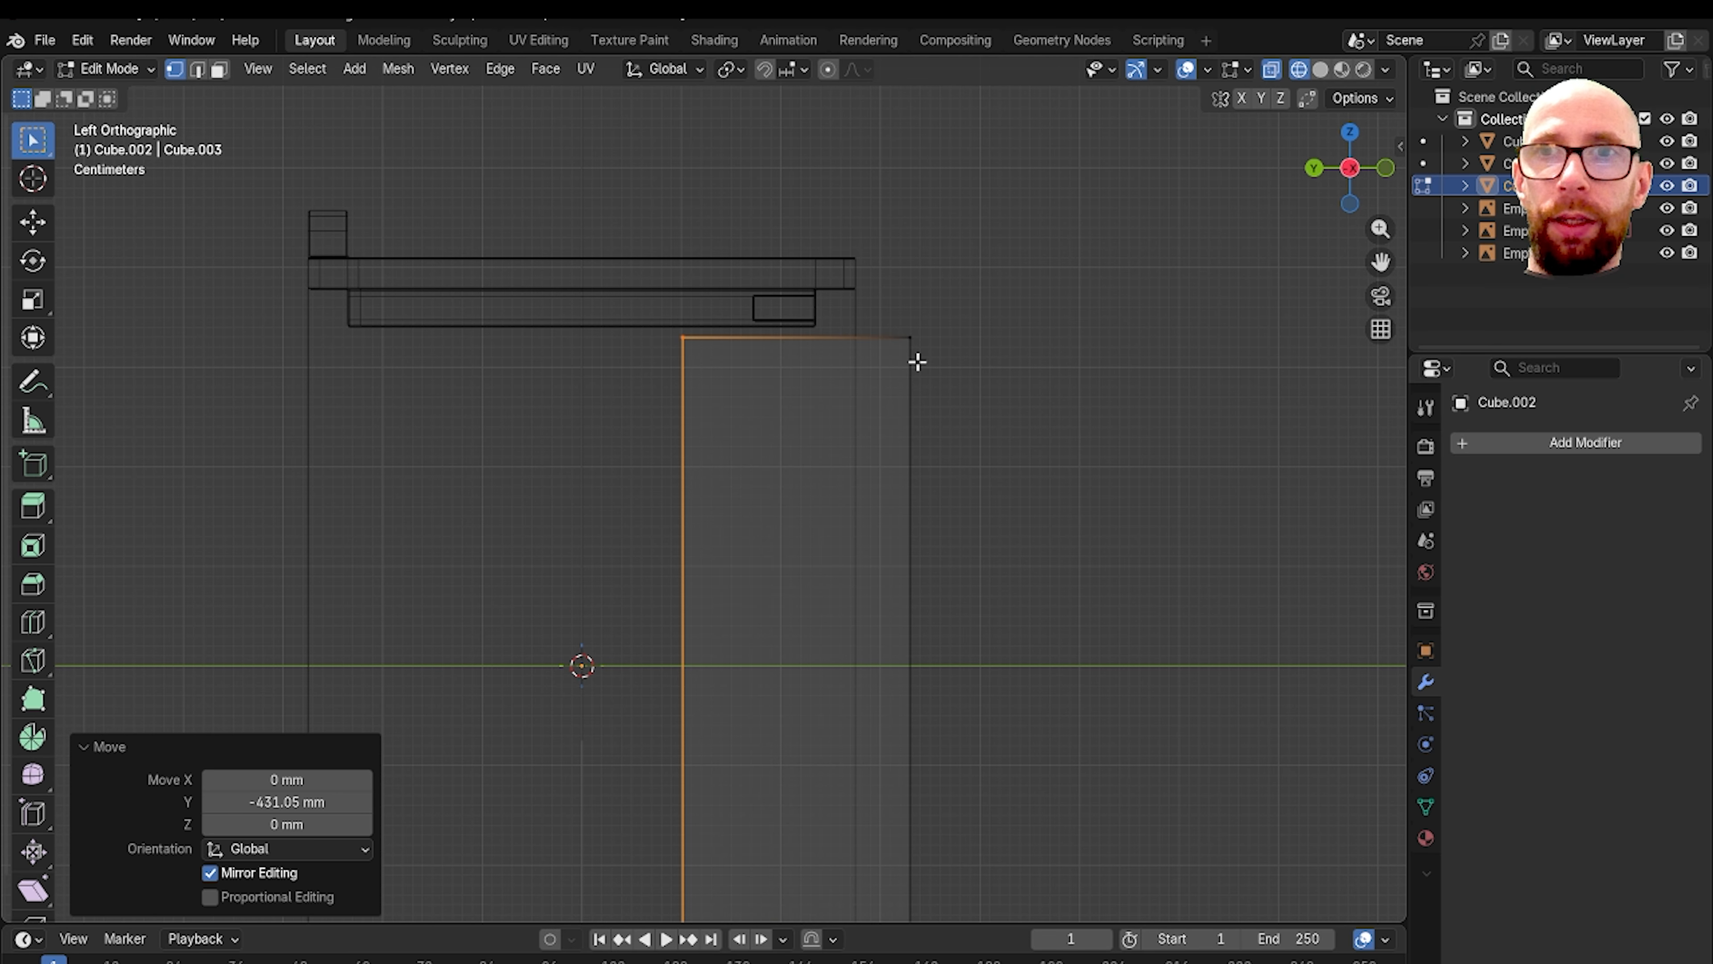
pyautogui.scroll(-3, 881, 380)
pyautogui.moveTo(793, 383); pyautogui.dragTo(901, 800)
pyautogui.scroll(1, 856, 628)
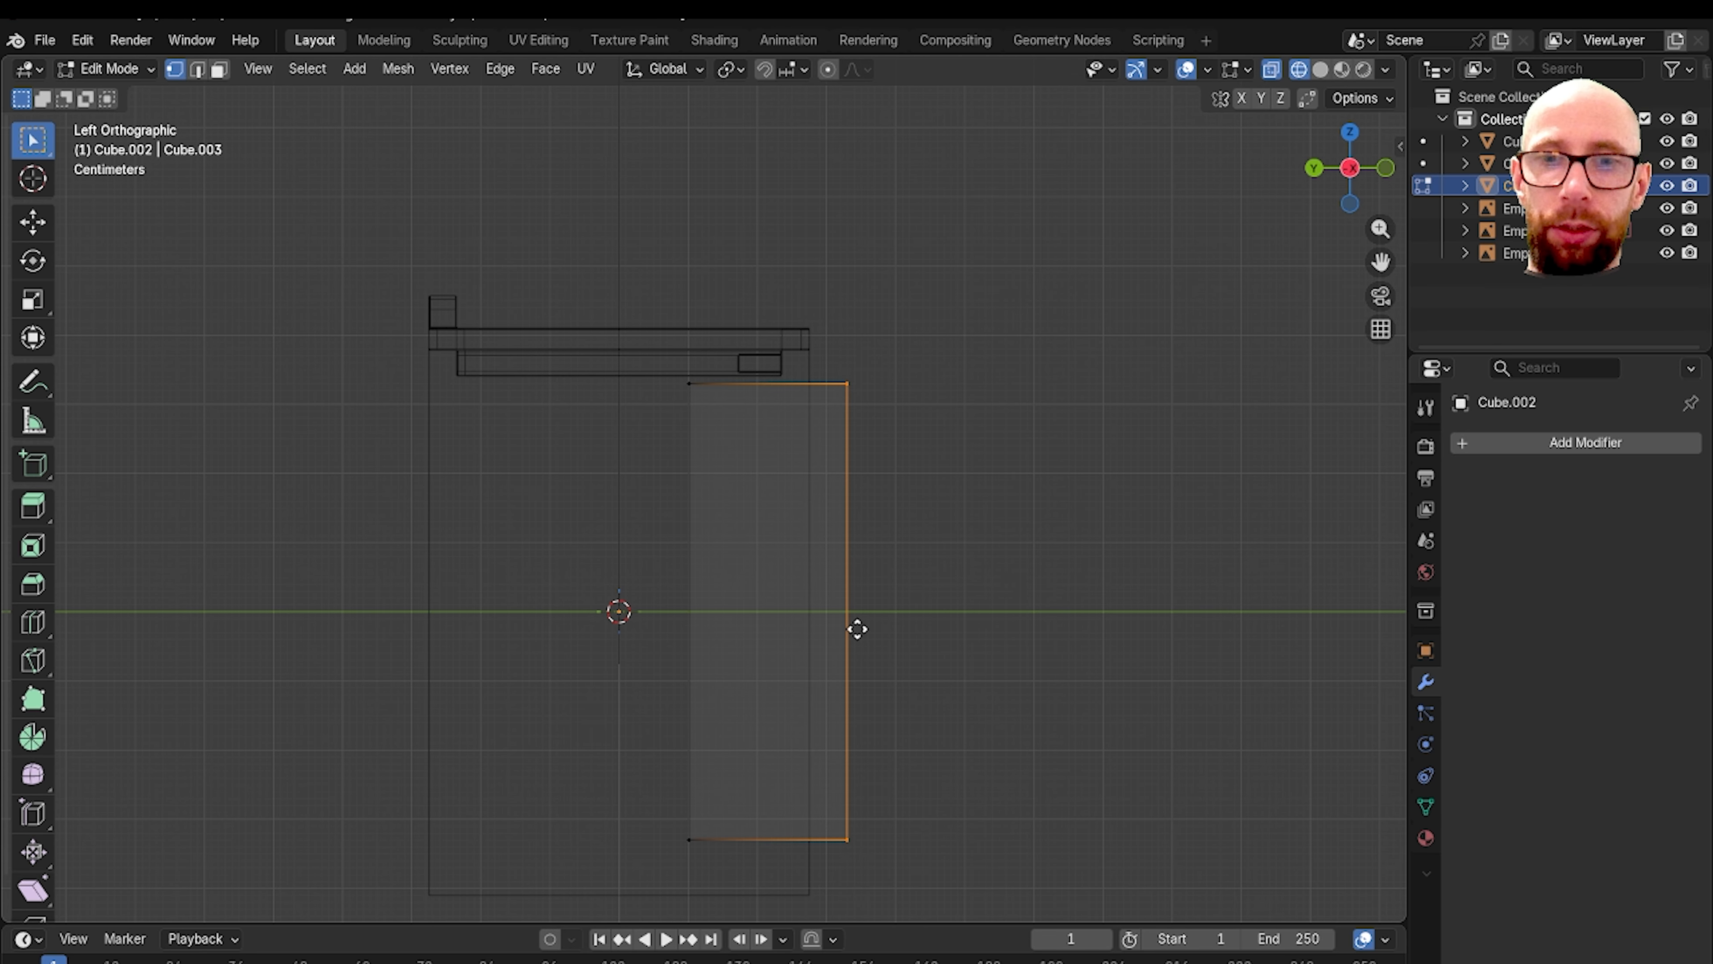
pyautogui.press('g')
pyautogui.press('y')
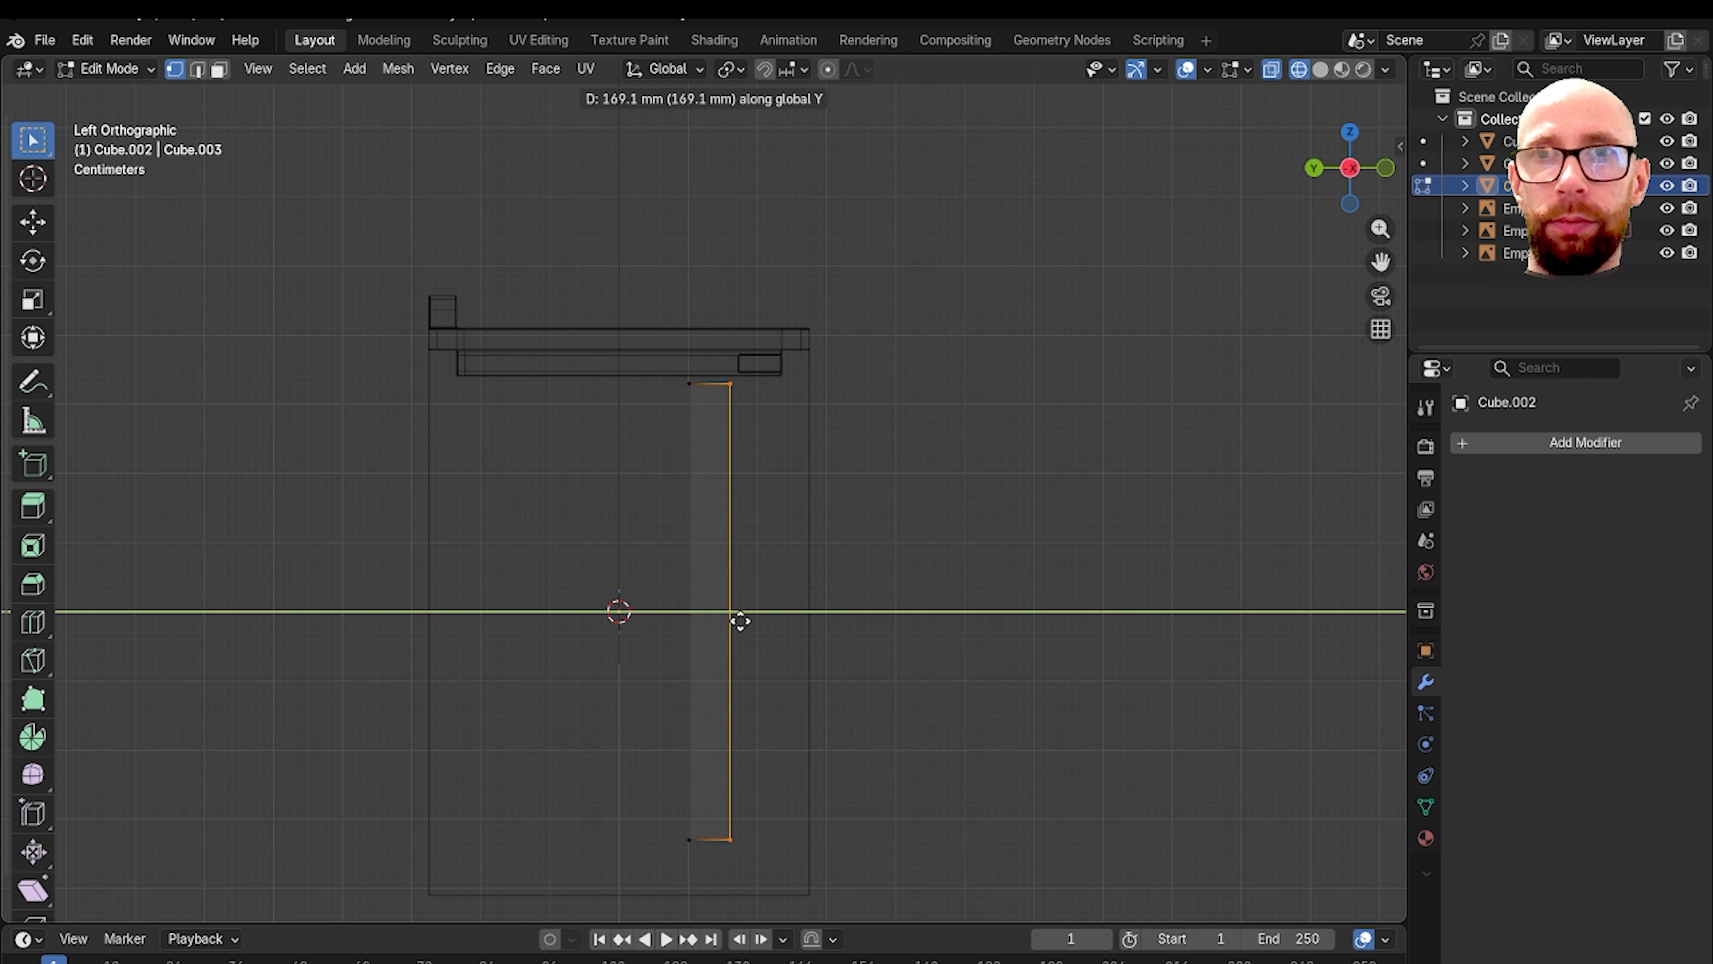
pyautogui.click(741, 620)
# Step: Raise the leg's upper end about 9.5 mm along Z, just beneath the desk's apron
pyautogui.scroll(4, 746, 584)
pyautogui.keyDown('shift'); pyautogui.moveTo(776, 527); pyautogui.dragTo(745, 677, button='middle'); pyautogui.keyUp('shift')
pyautogui.scroll(3, 746, 676)
pyautogui.moveTo(509, 299); pyautogui.dragTo(872, 489)
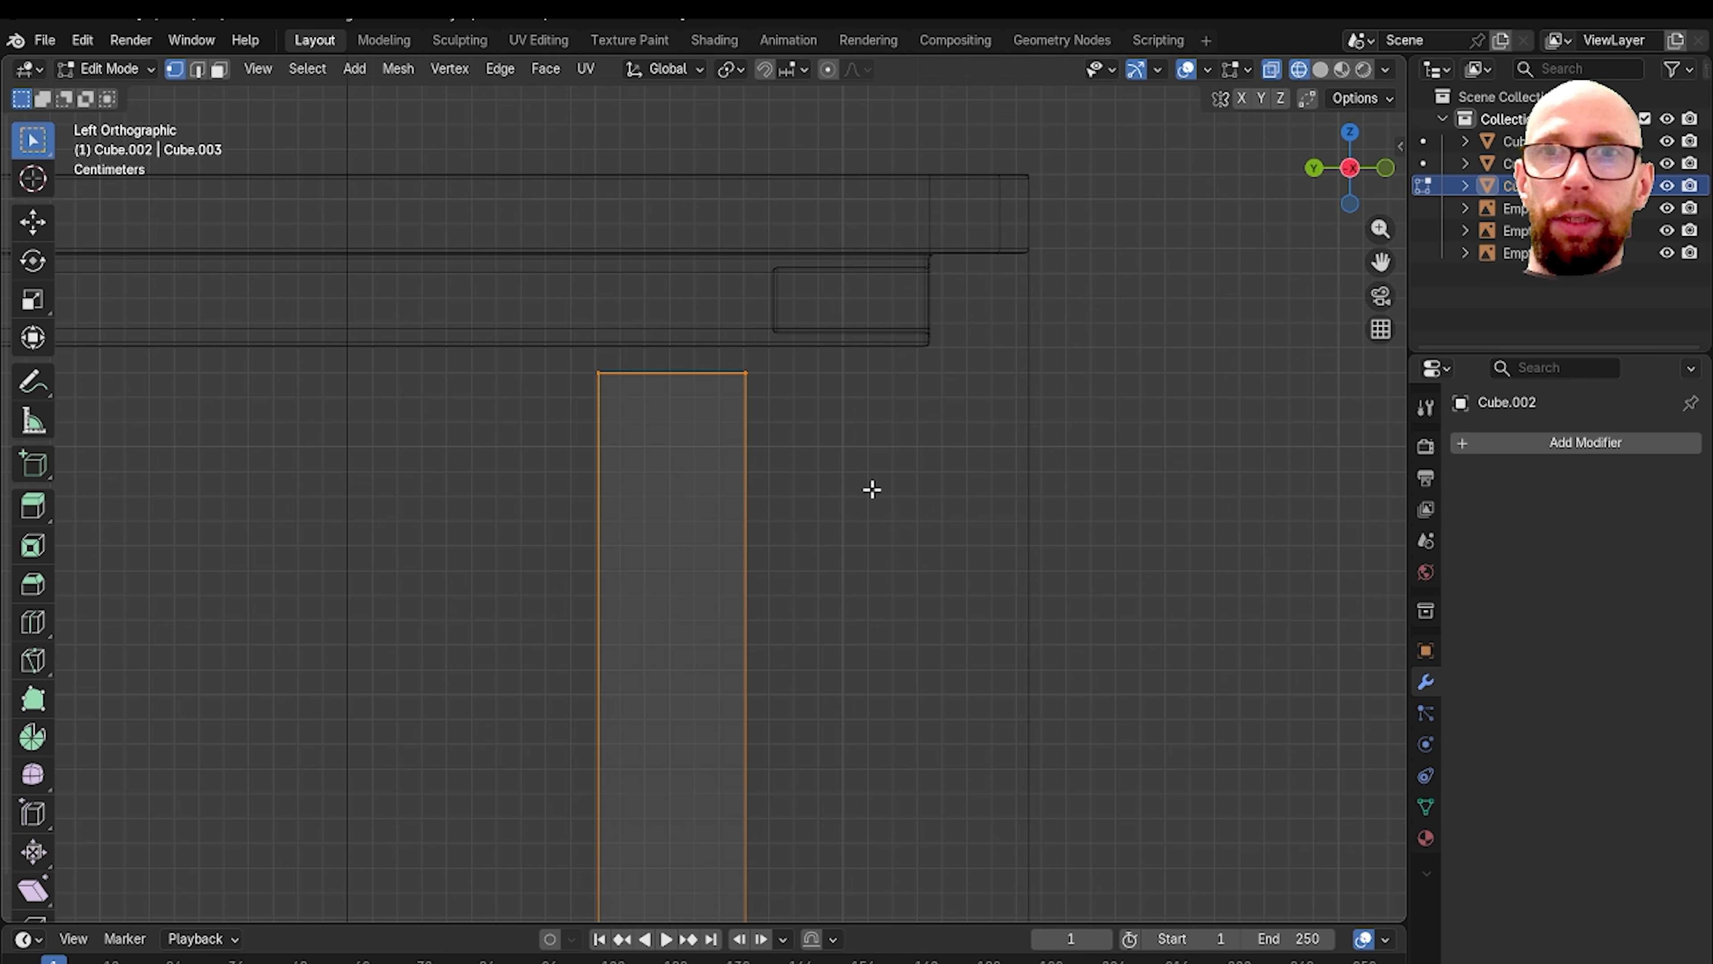
pyautogui.scroll(2, 872, 490)
pyautogui.keyDown('shift'); pyautogui.moveTo(872, 489); pyautogui.dragTo(795, 624, button='middle'); pyautogui.keyUp('shift')
pyautogui.press('g')
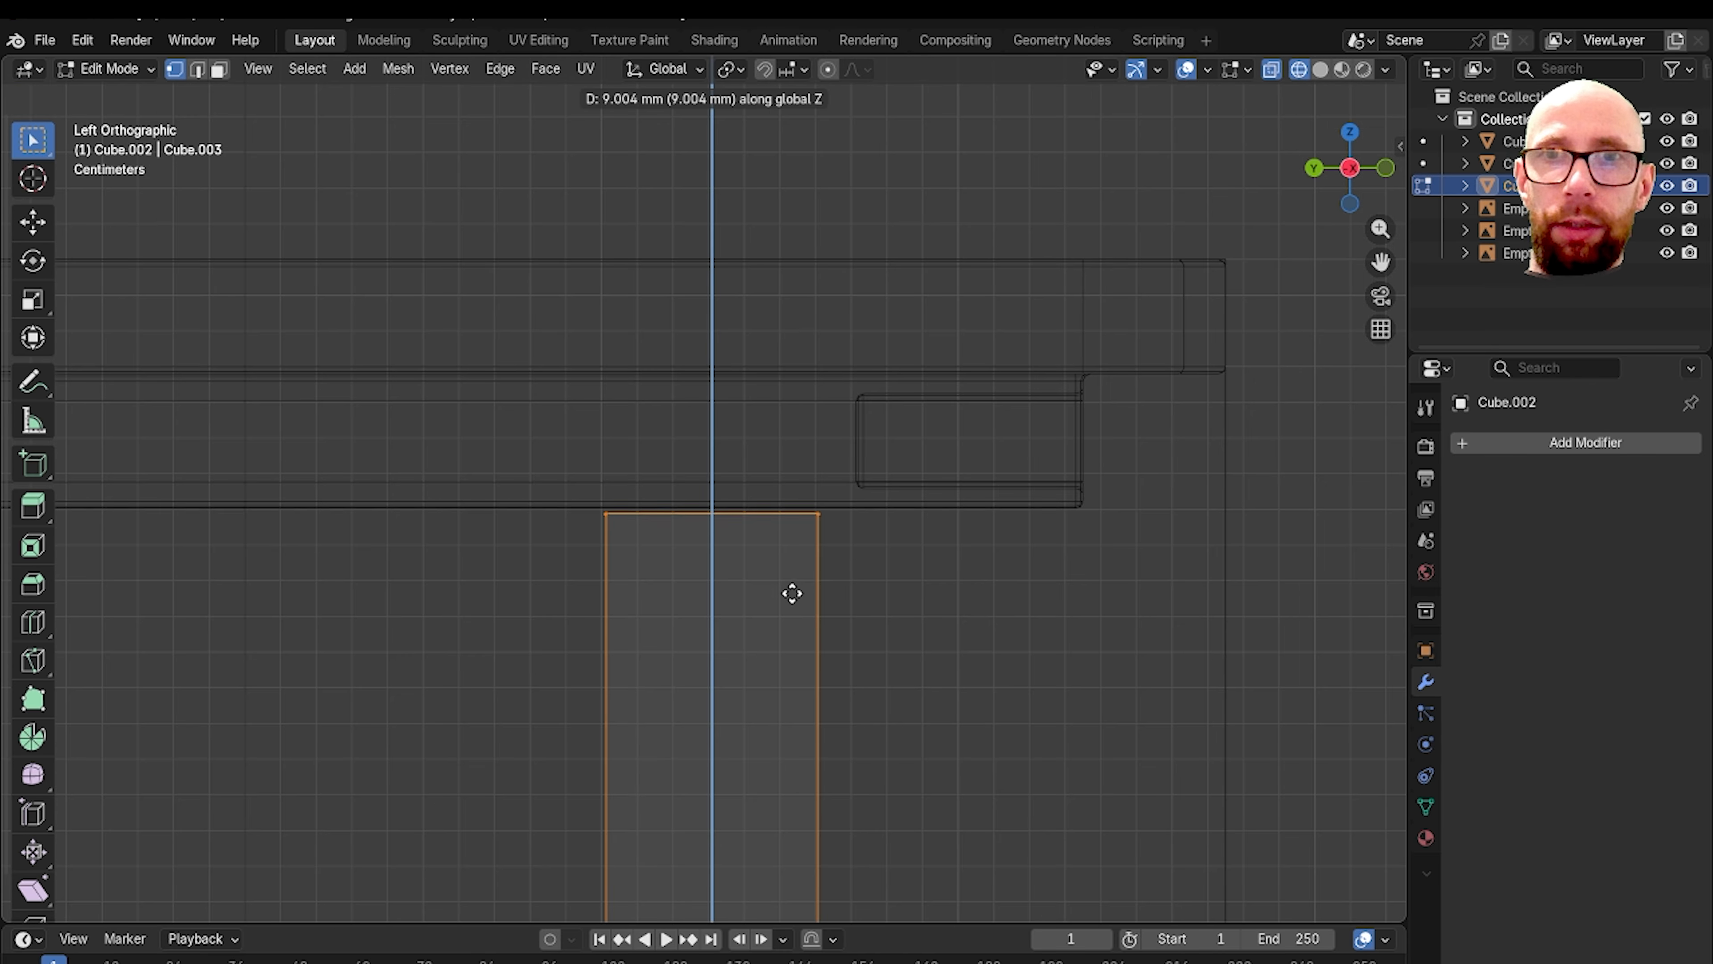
pyautogui.click(791, 591)
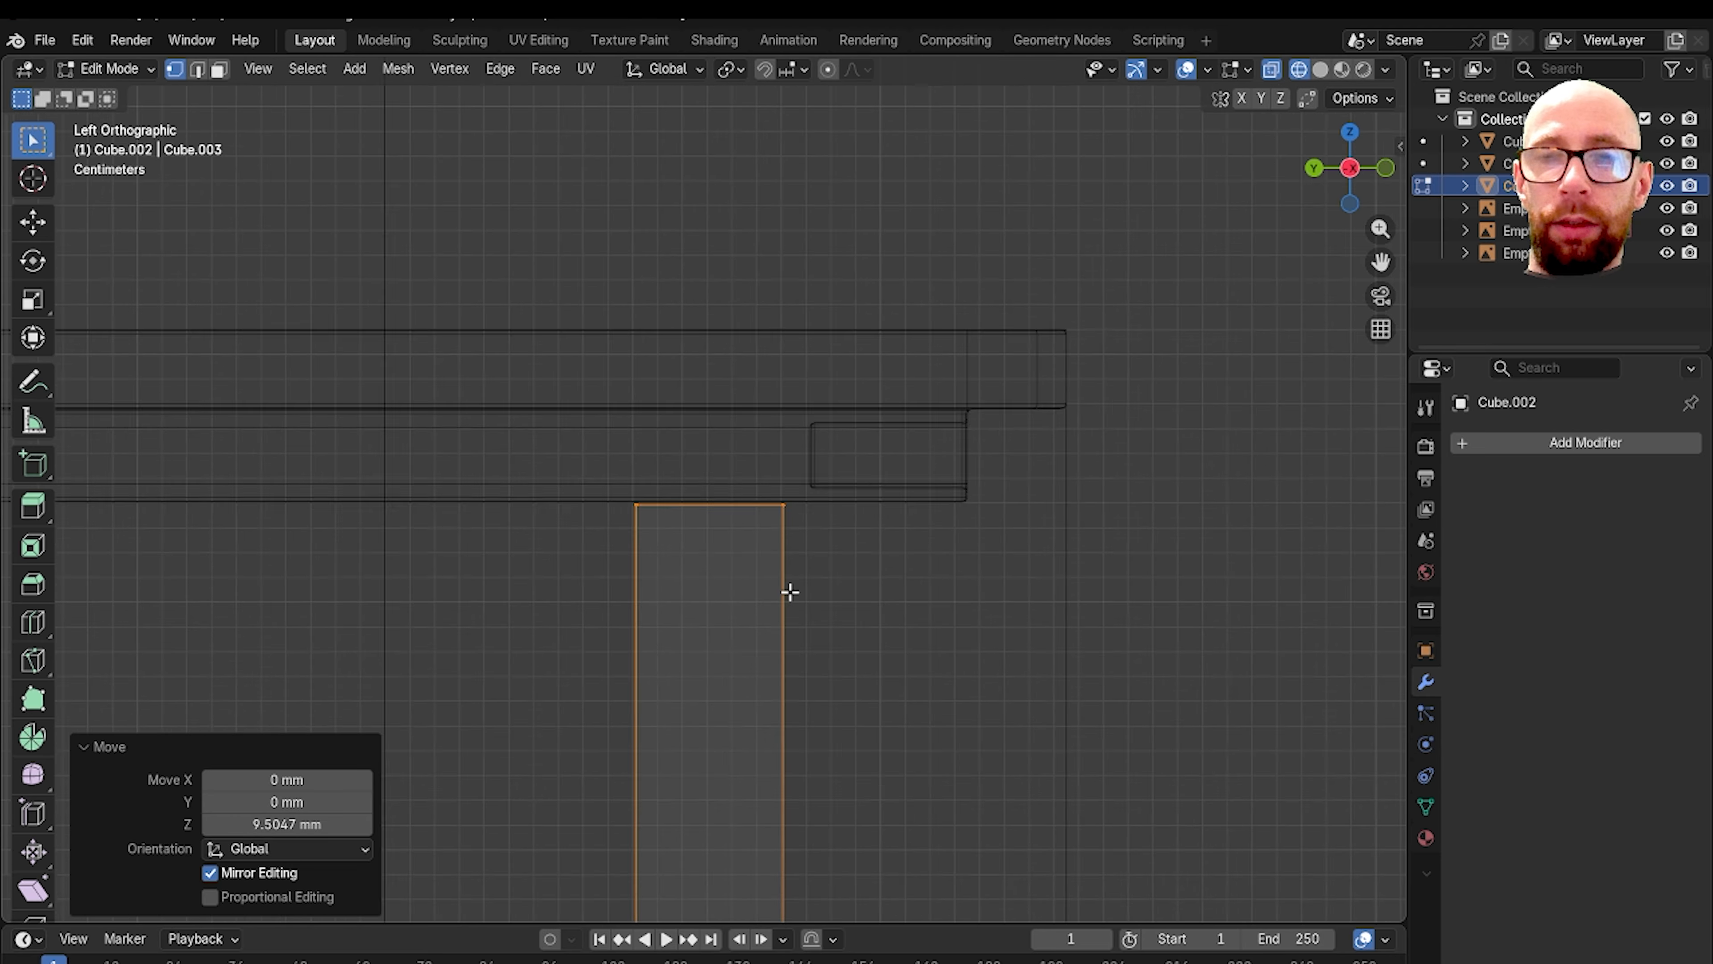
# Step: Lower the leg's bottom end about 76.8 mm along Z, just above the base of the reference box
pyautogui.scroll(-4, 788, 593)
pyautogui.keyDown('shift'); pyautogui.moveTo(787, 600); pyautogui.dragTo(788, 536, button='middle'); pyautogui.keyUp('shift')
pyautogui.scroll(3, 776, 527)
pyautogui.scroll(1, 767, 517)
pyautogui.moveTo(591, 424); pyautogui.dragTo(860, 554)
pyautogui.scroll(4, 782, 516)
pyautogui.press('g')
pyautogui.press('z')
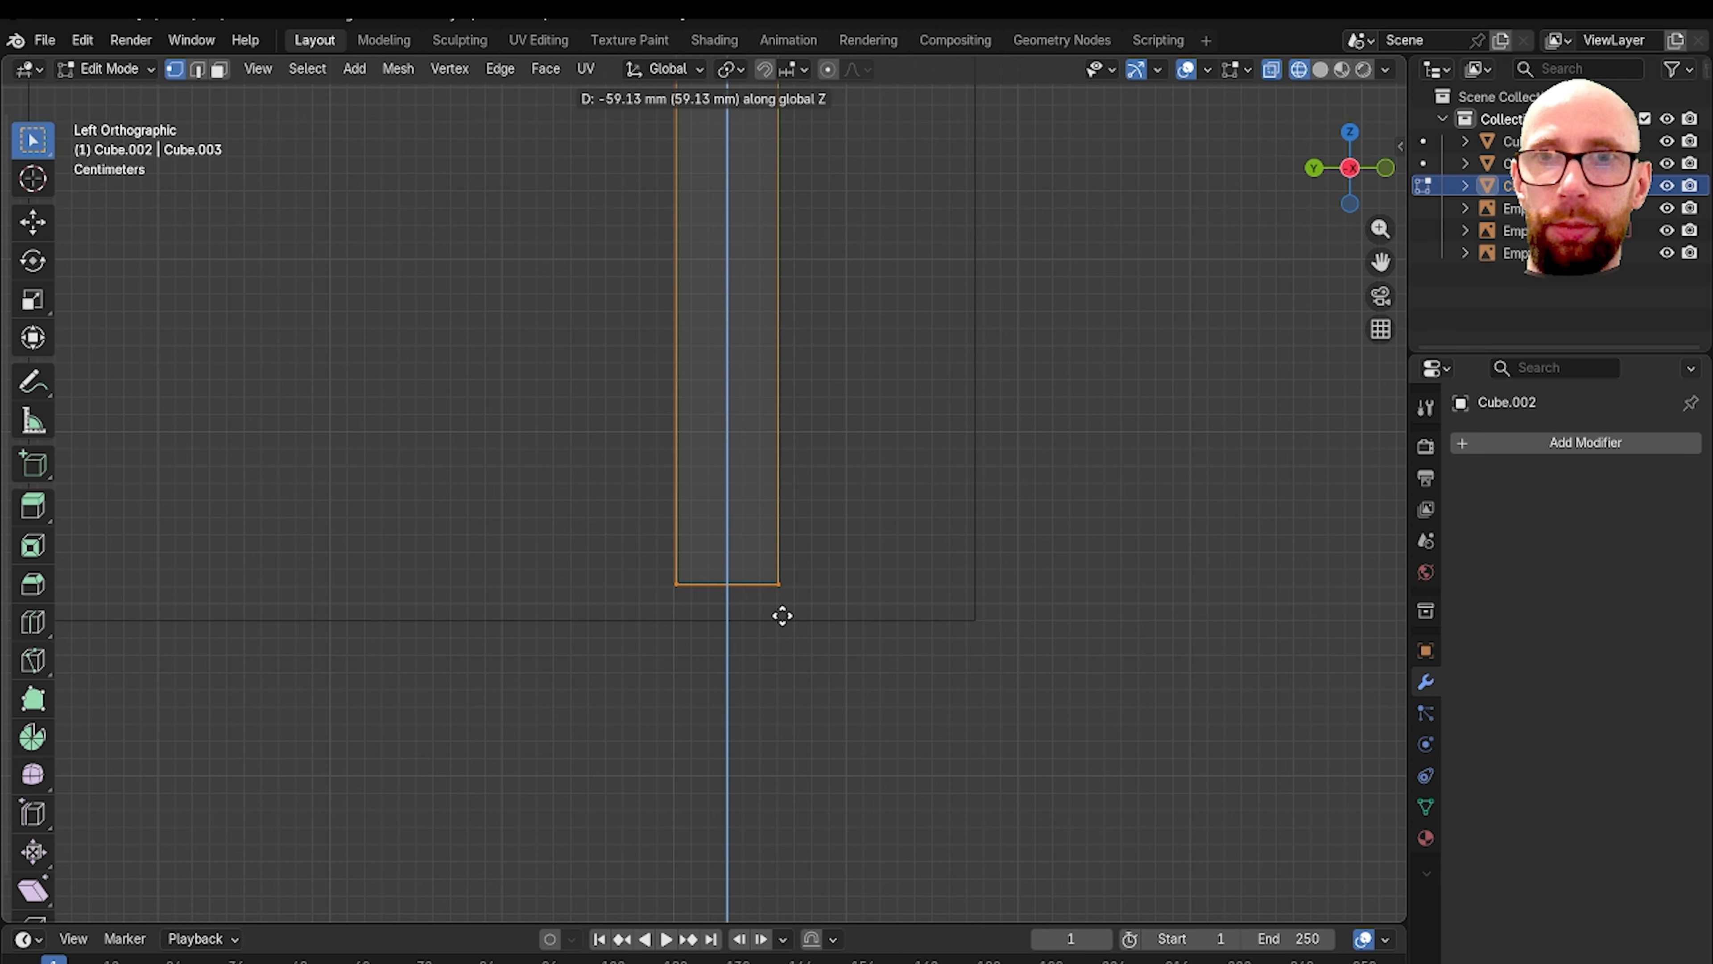
pyautogui.click(775, 637)
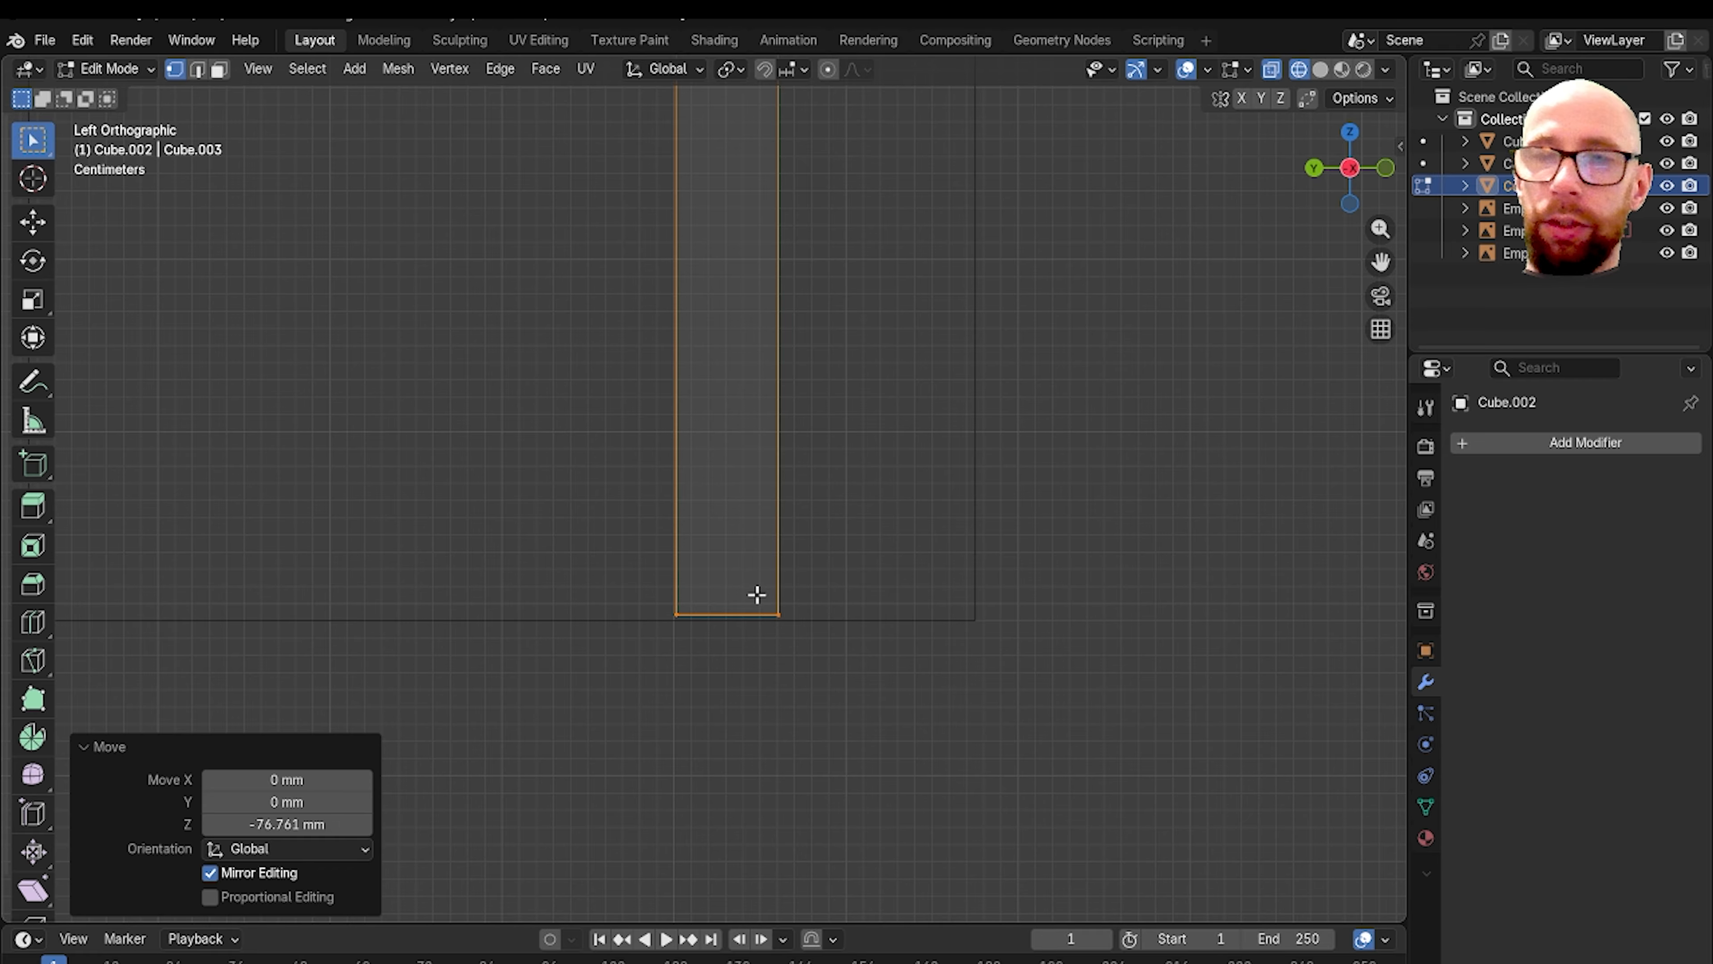
# Step: Slant the leg forward by moving its bottom end about -114.6 mm along Y
pyautogui.press('g')
pyautogui.press('y')
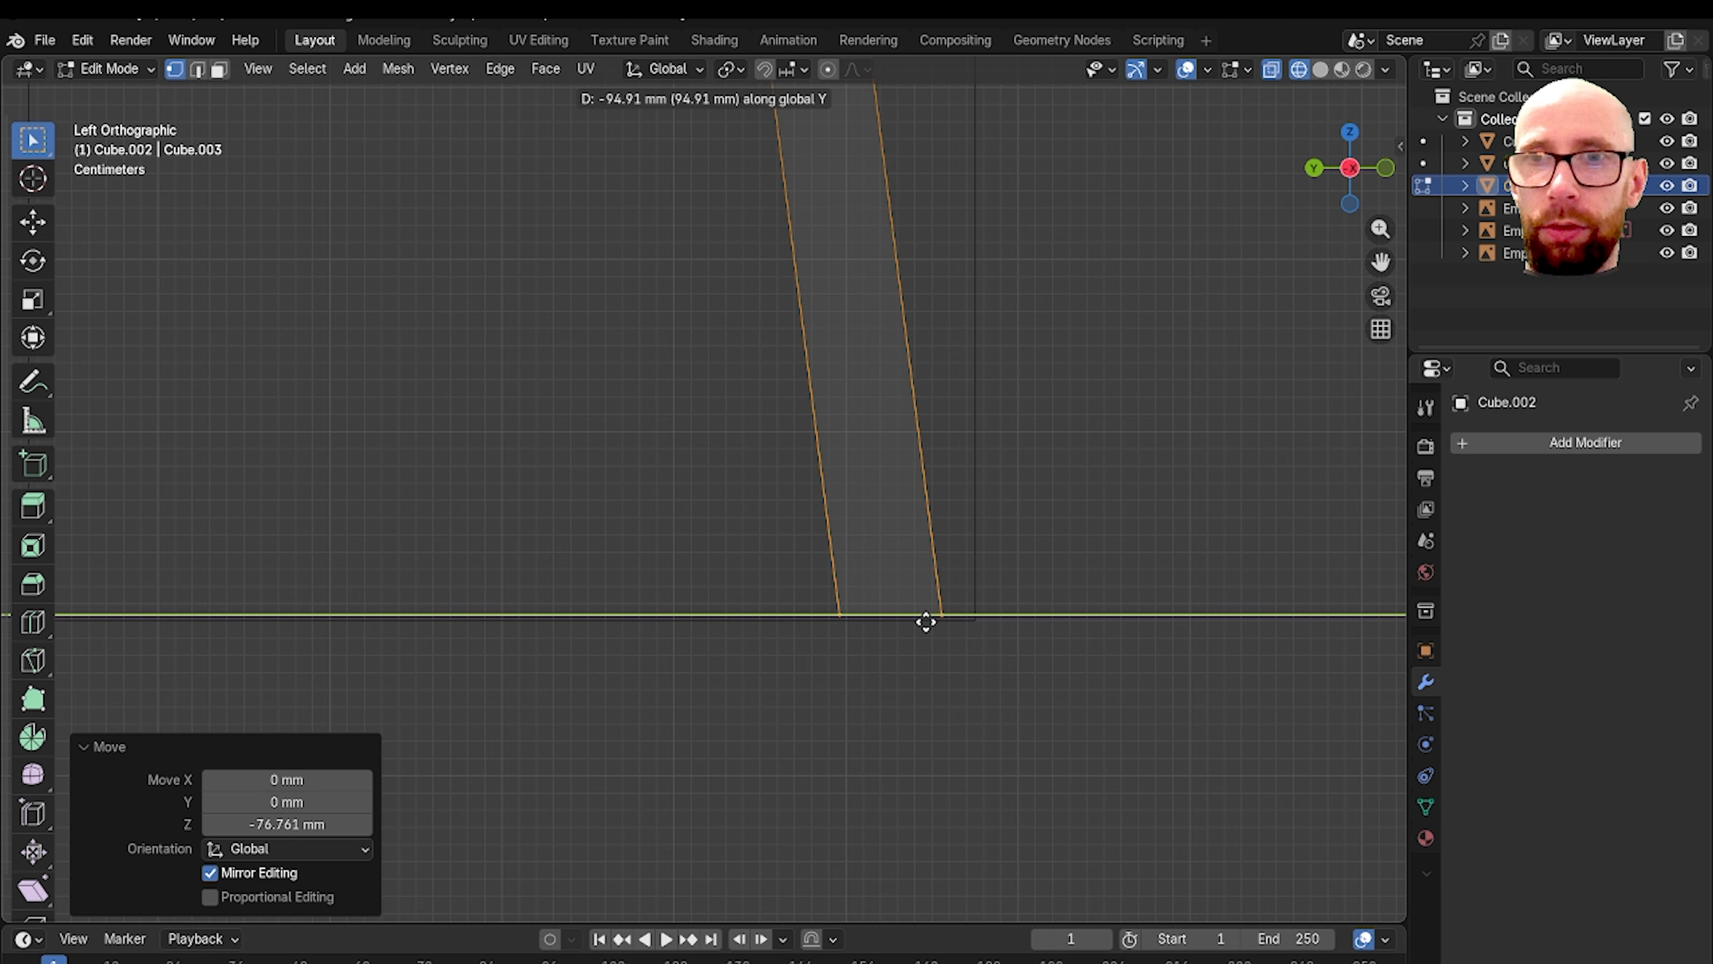
pyautogui.click(1007, 641)
# Step: Taper the leg by scaling its bottom end to 0.555, and shift that end slightly forward along Y
pyautogui.press('s')
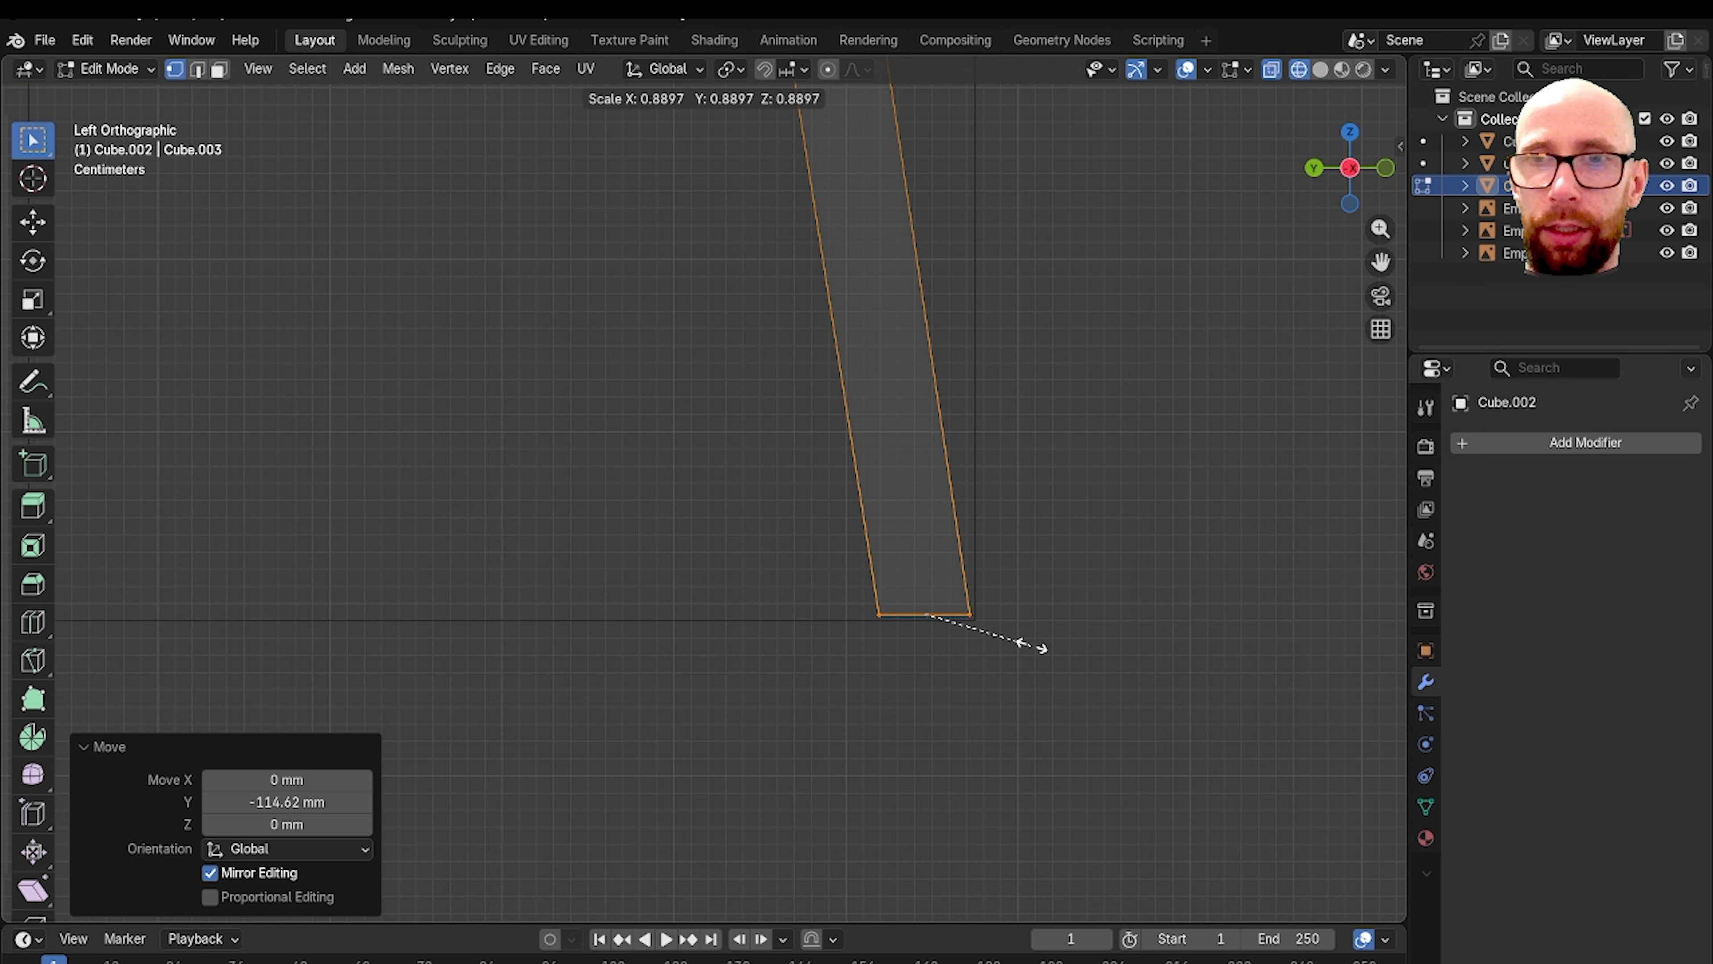
pyautogui.click(992, 634)
pyautogui.press('g')
pyautogui.press('y')
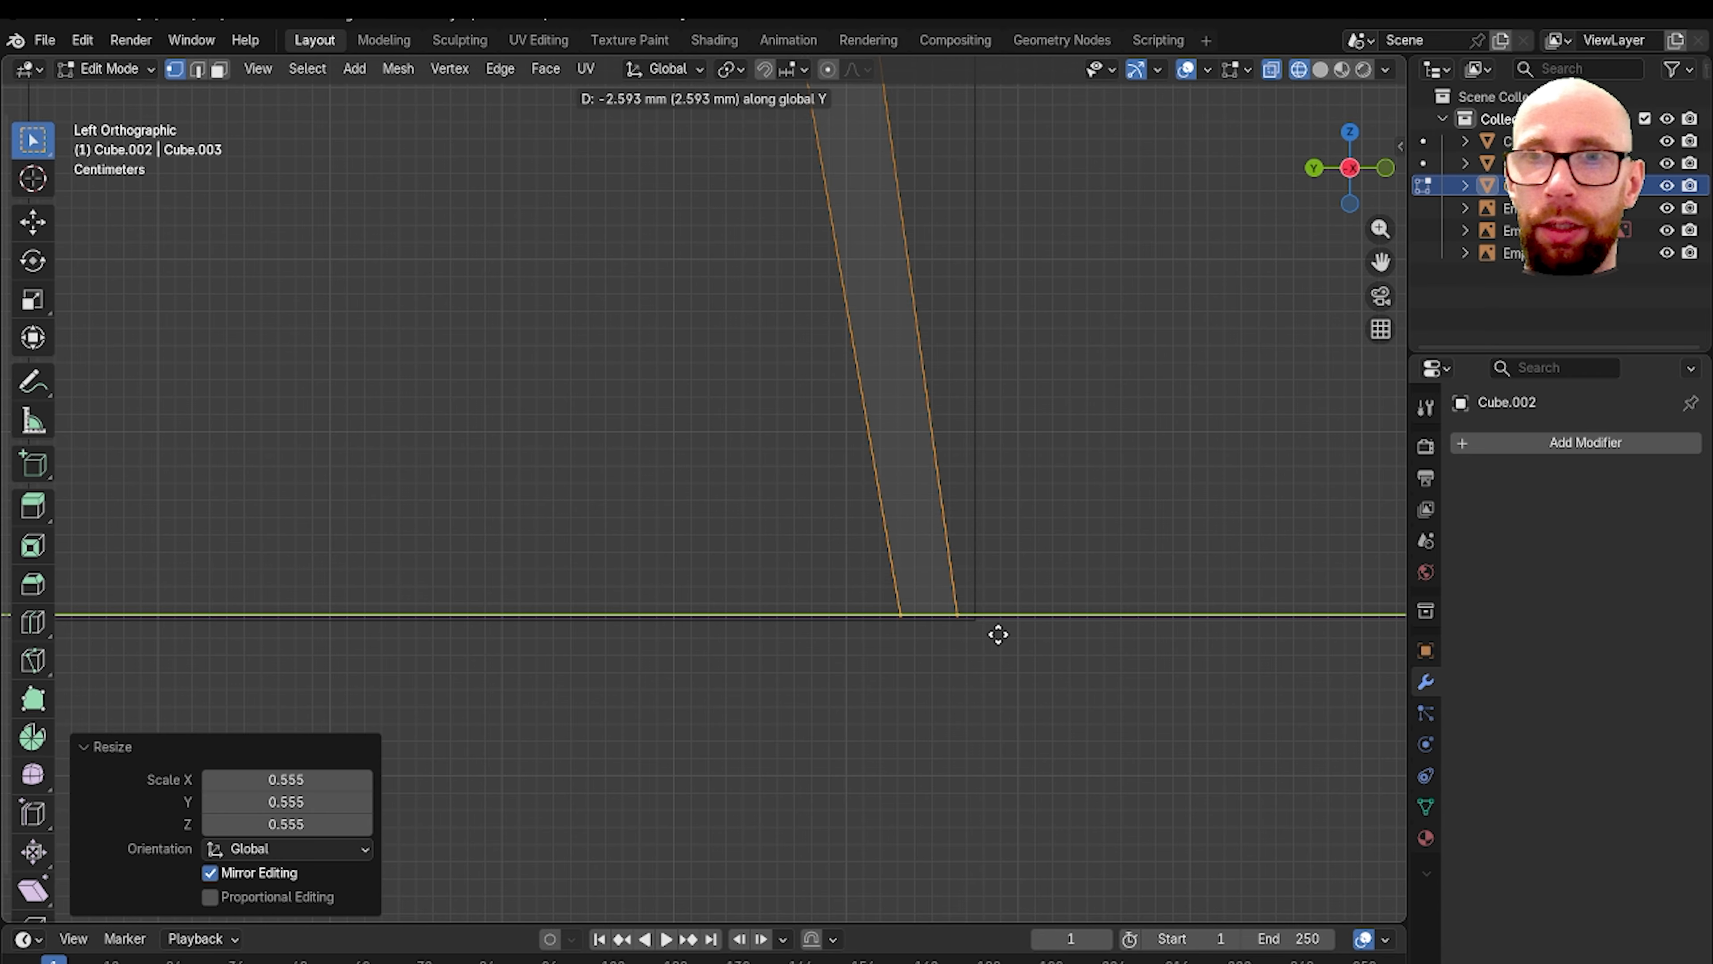
pyautogui.click(1004, 636)
pyautogui.click(1042, 644)
pyautogui.hotkey('shift', 'z')
pyautogui.scroll(-4, 1032, 634)
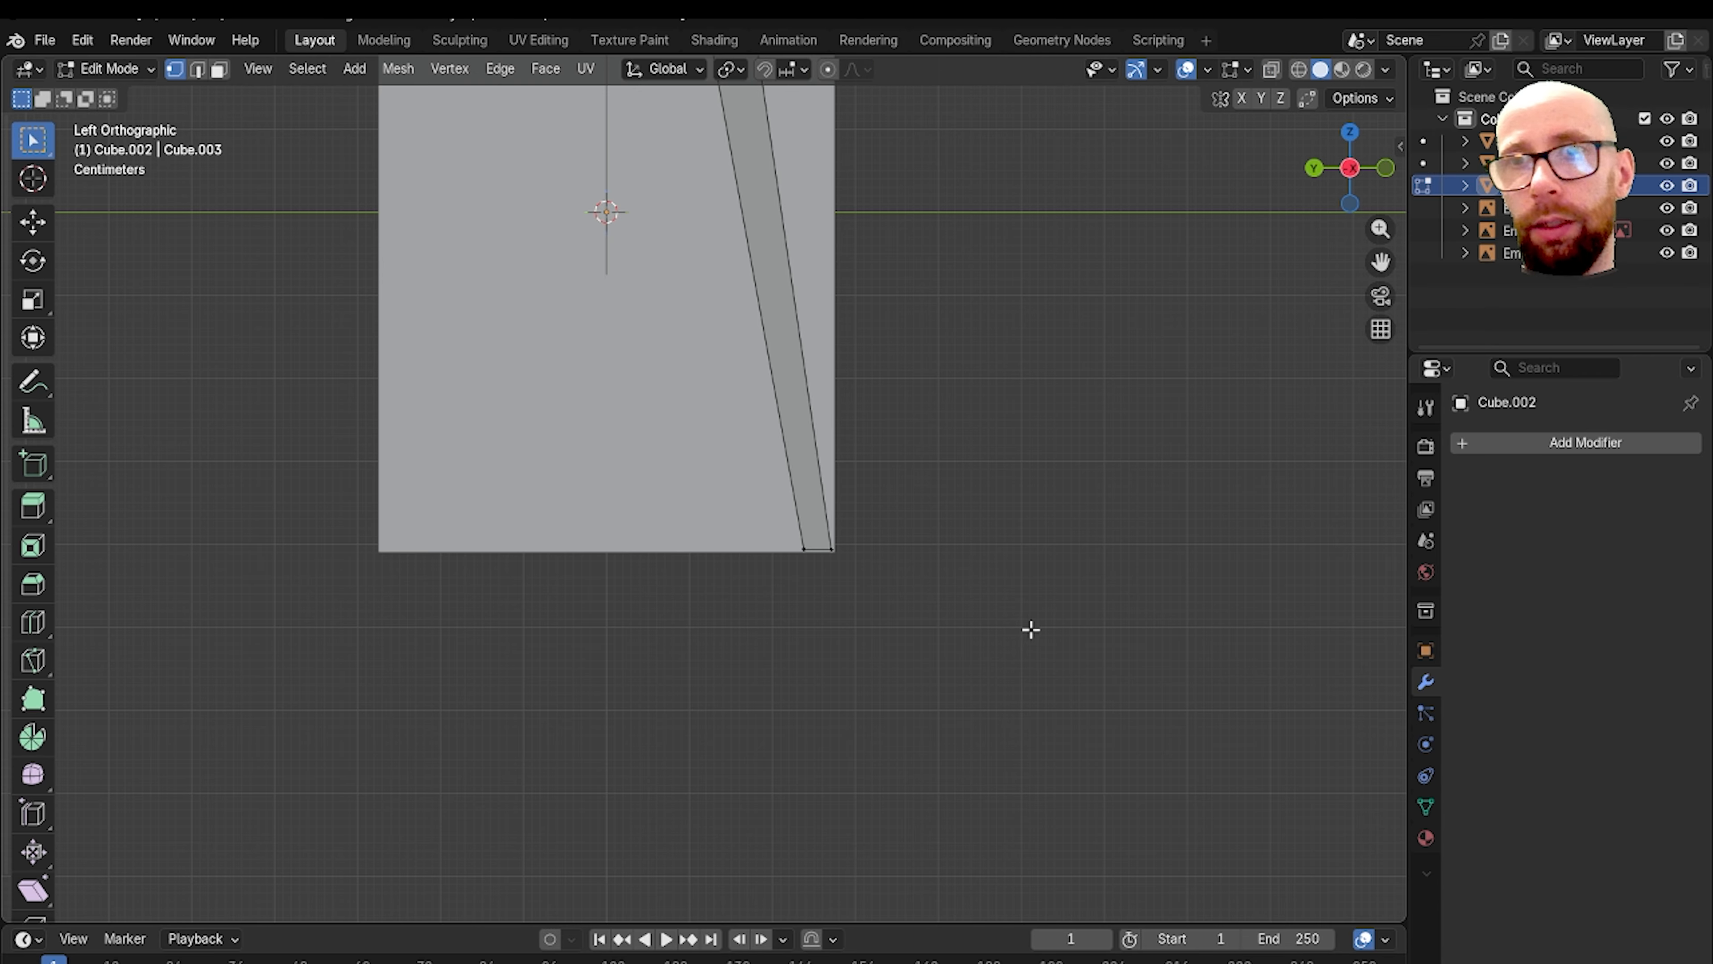
# Step: Straighten the left side of the leg block in front view by scaling its vertices to 0 along X
pyautogui.moveTo(1029, 630); pyautogui.dragTo(879, 636, button='middle')
pyautogui.scroll(-8, 838, 607)
pyautogui.scroll(4, 838, 601)
pyautogui.keyDown('shift'); pyautogui.moveTo(641, 486); pyautogui.dragTo(837, 639, button='middle'); pyautogui.keyUp('shift')
pyautogui.press('`')
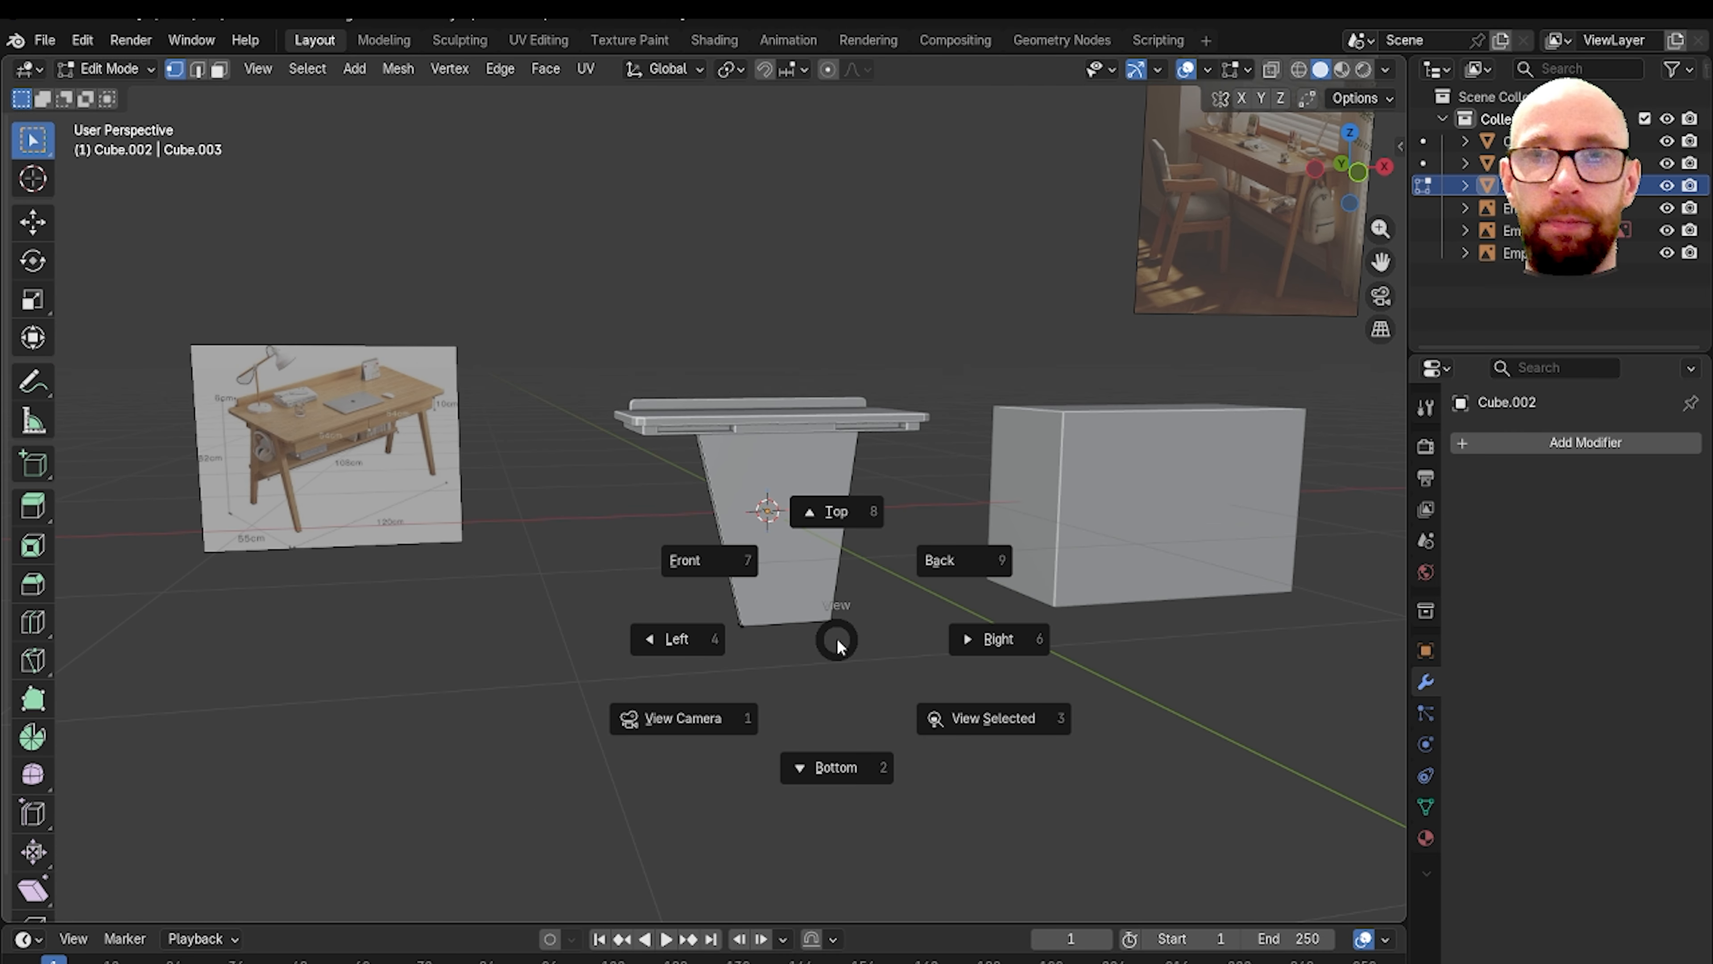
pyautogui.click(707, 565)
pyautogui.scroll(5, 782, 592)
pyautogui.press('Tab')
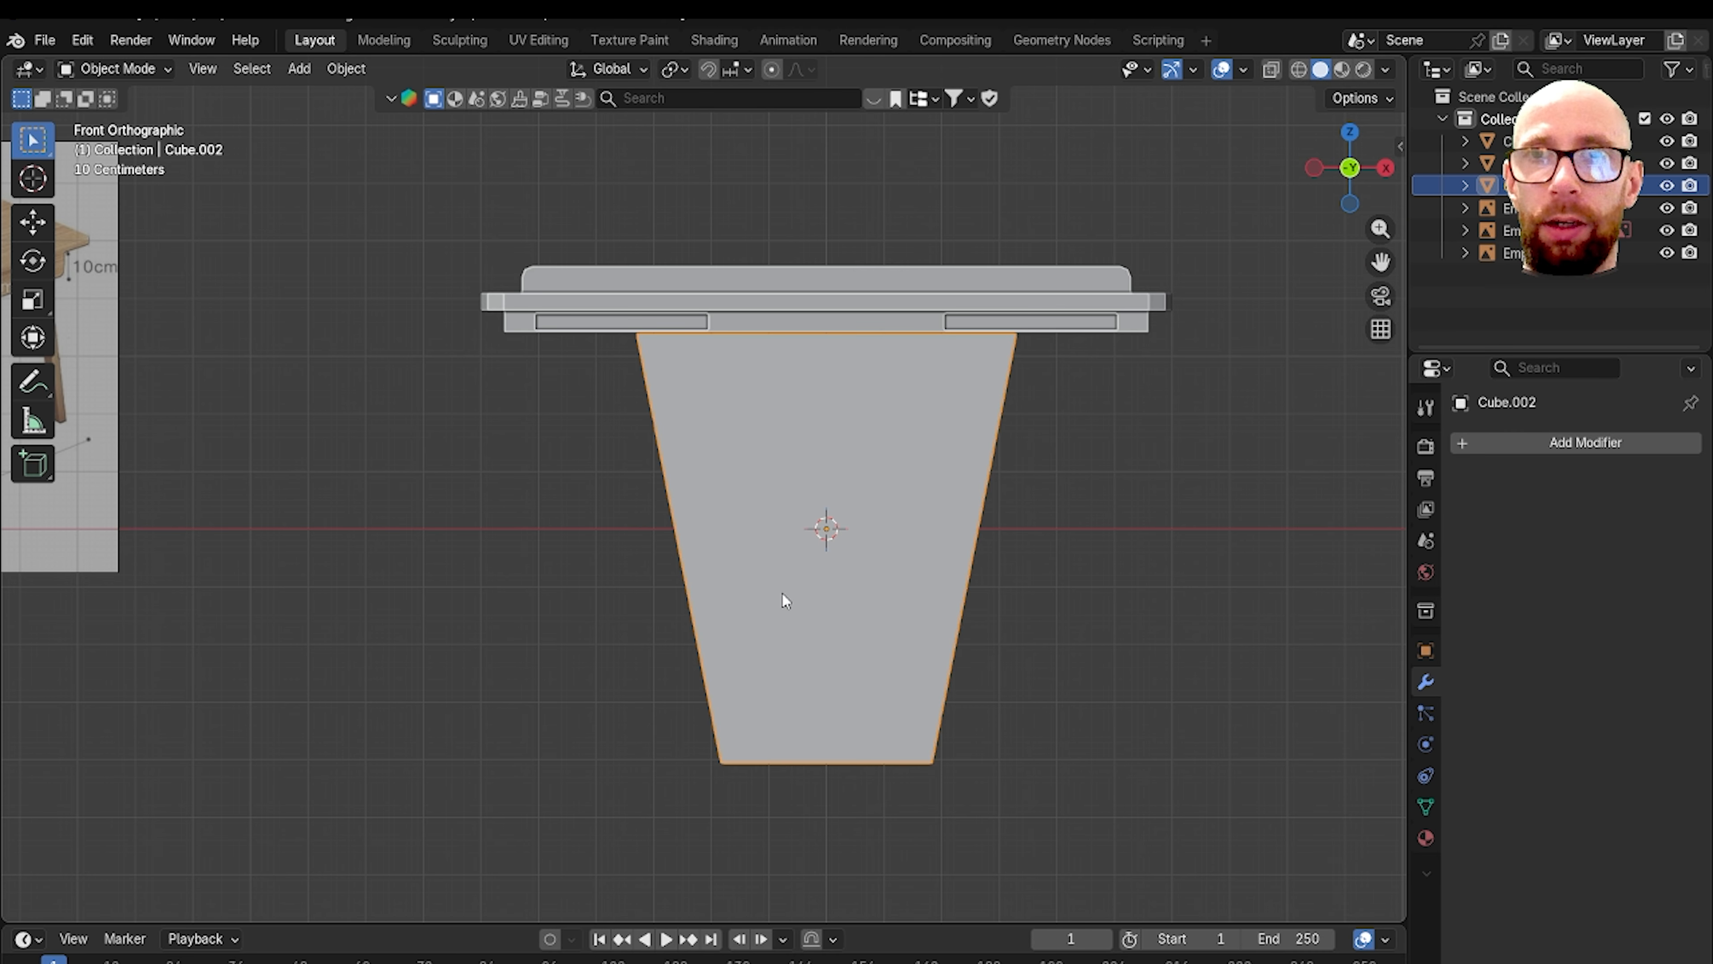
pyautogui.hotkey('shift', 'z')
pyautogui.scroll(-3, 782, 592)
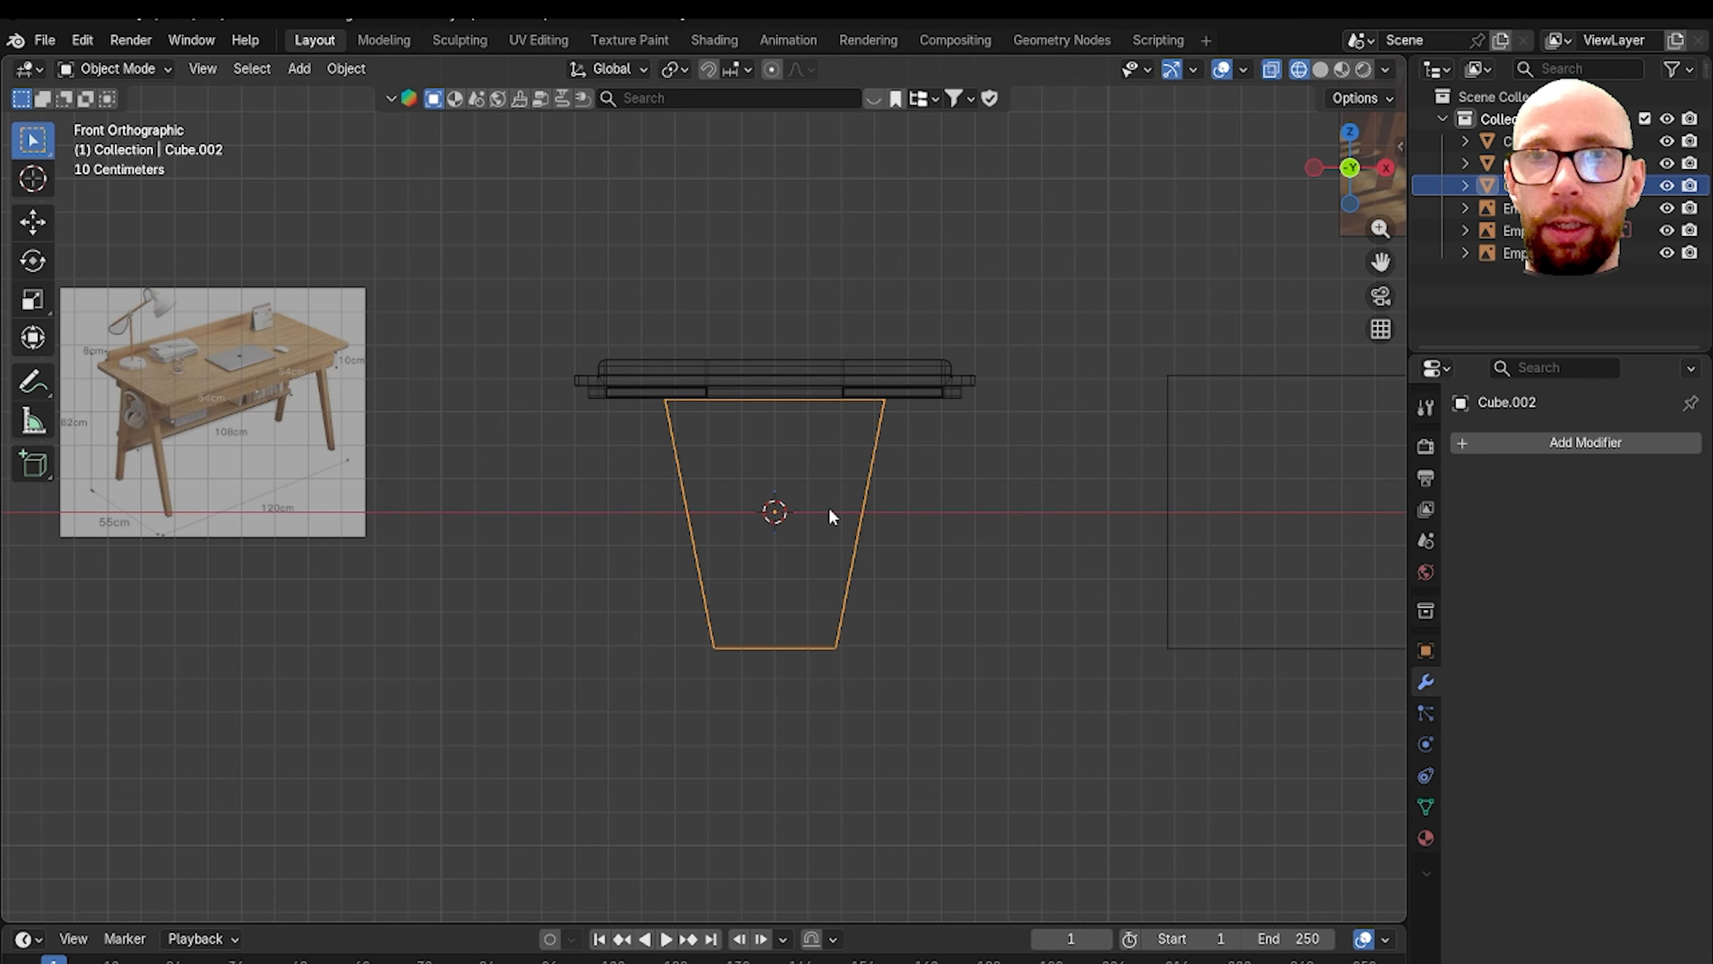
pyautogui.press('Tab')
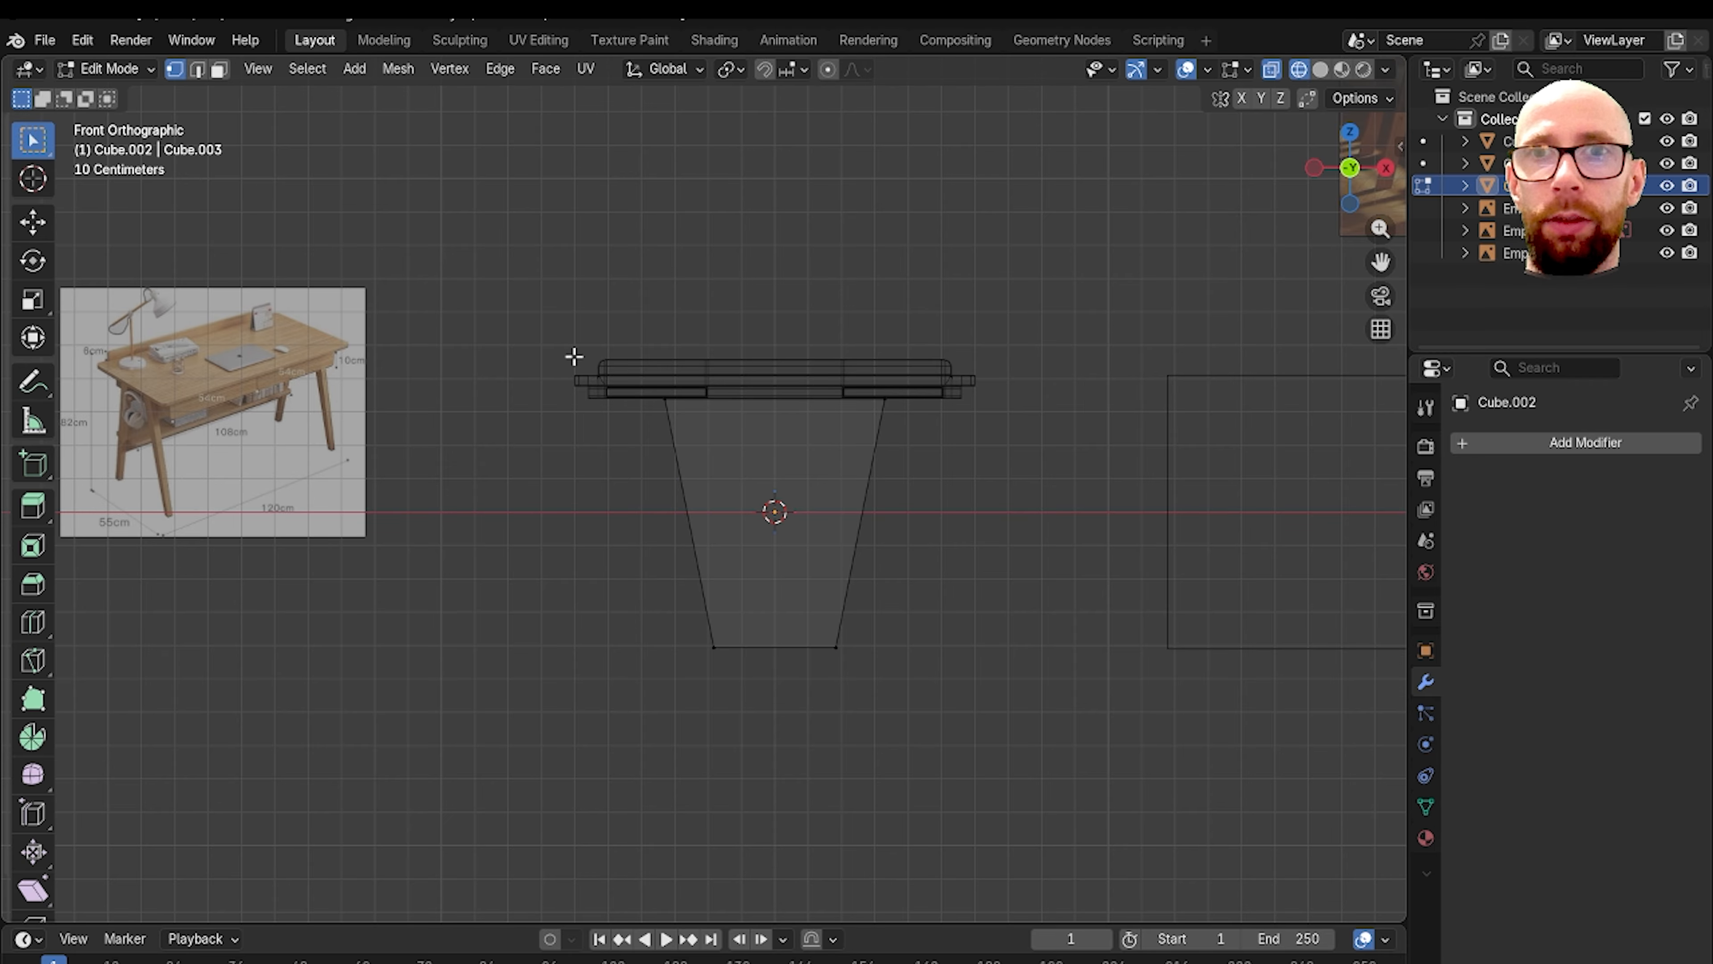
pyautogui.moveTo(673, 463); pyautogui.dragTo(759, 701)
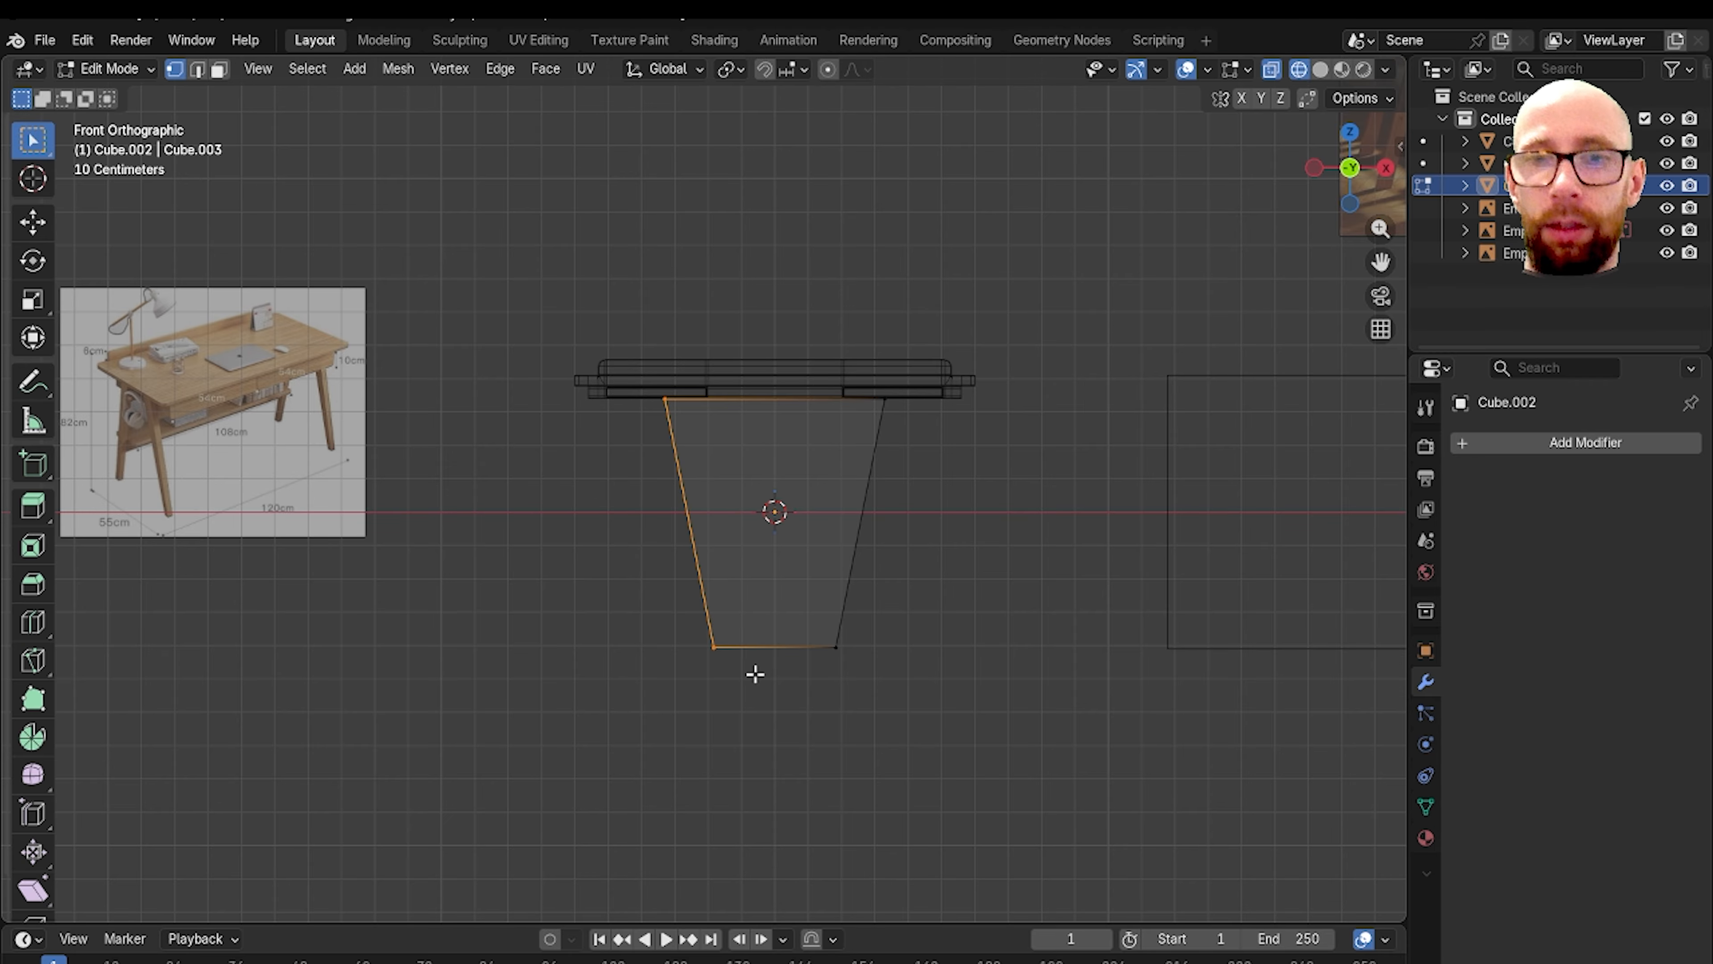
pyautogui.scroll(3, 683, 538)
pyautogui.press('s')
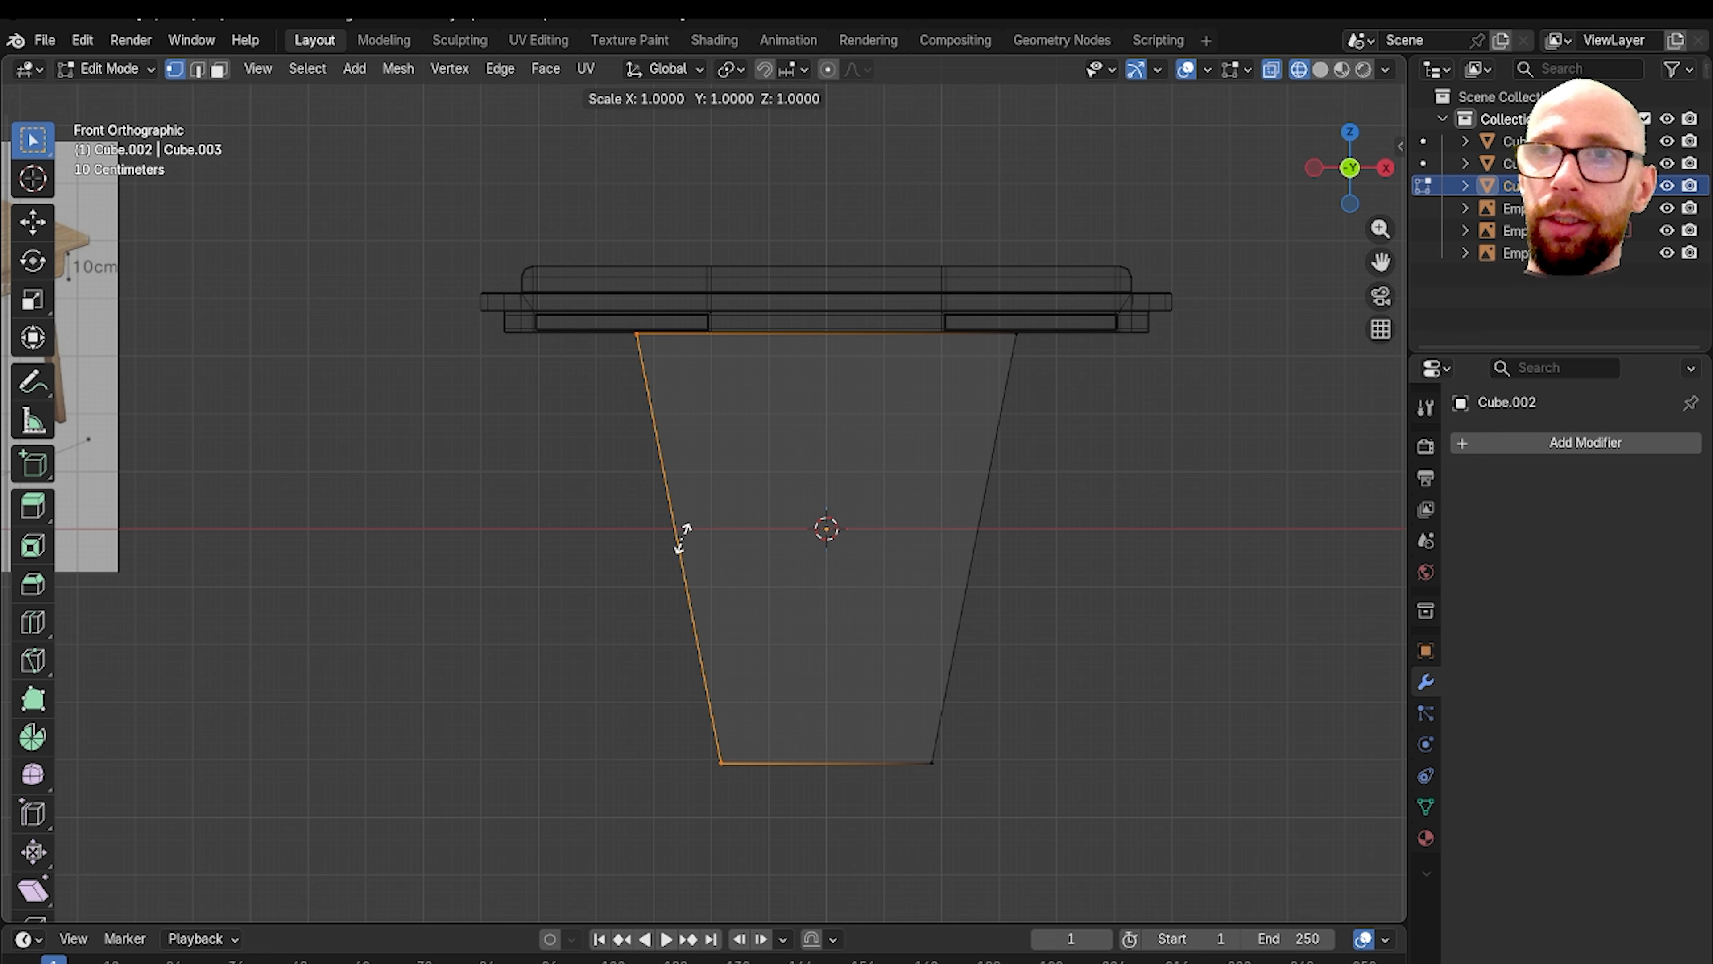
pyautogui.press('x')
pyautogui.press('0')
pyautogui.press('Return')
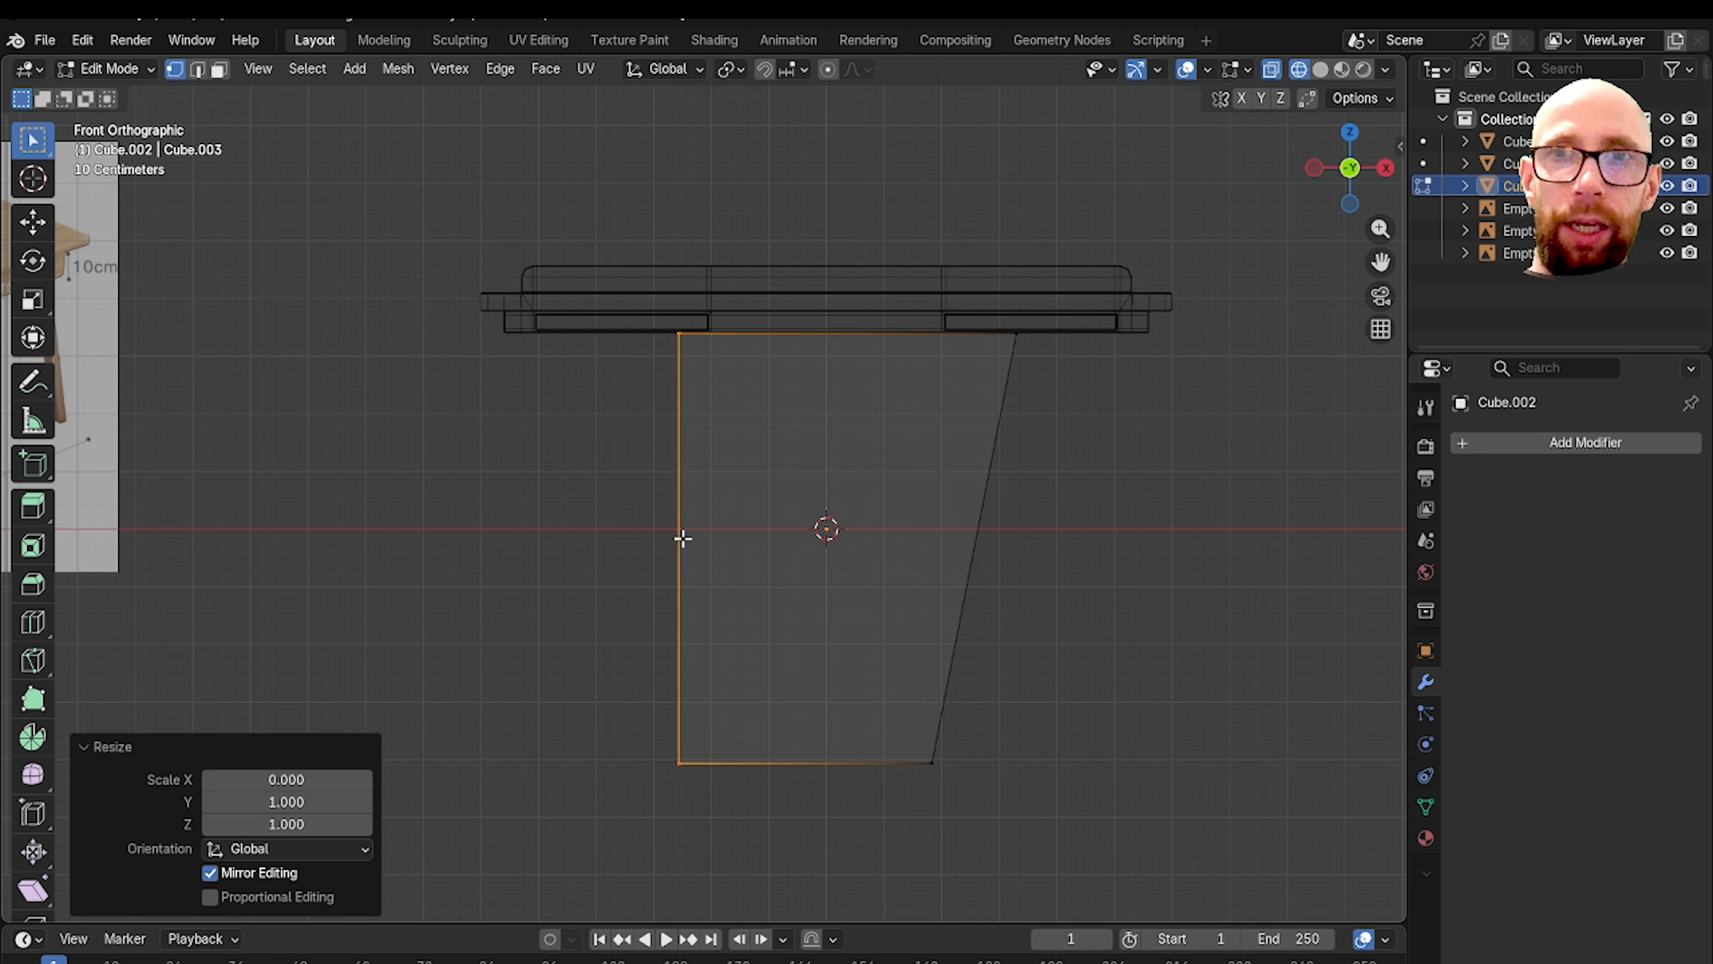
# Step: Straighten the right side of the leg block by scaling its vertices to 0 along X
pyautogui.moveTo(950, 345); pyautogui.dragTo(1109, 789)
pyautogui.press('s')
pyautogui.press('x')
pyautogui.press('0')
pyautogui.press('Return')
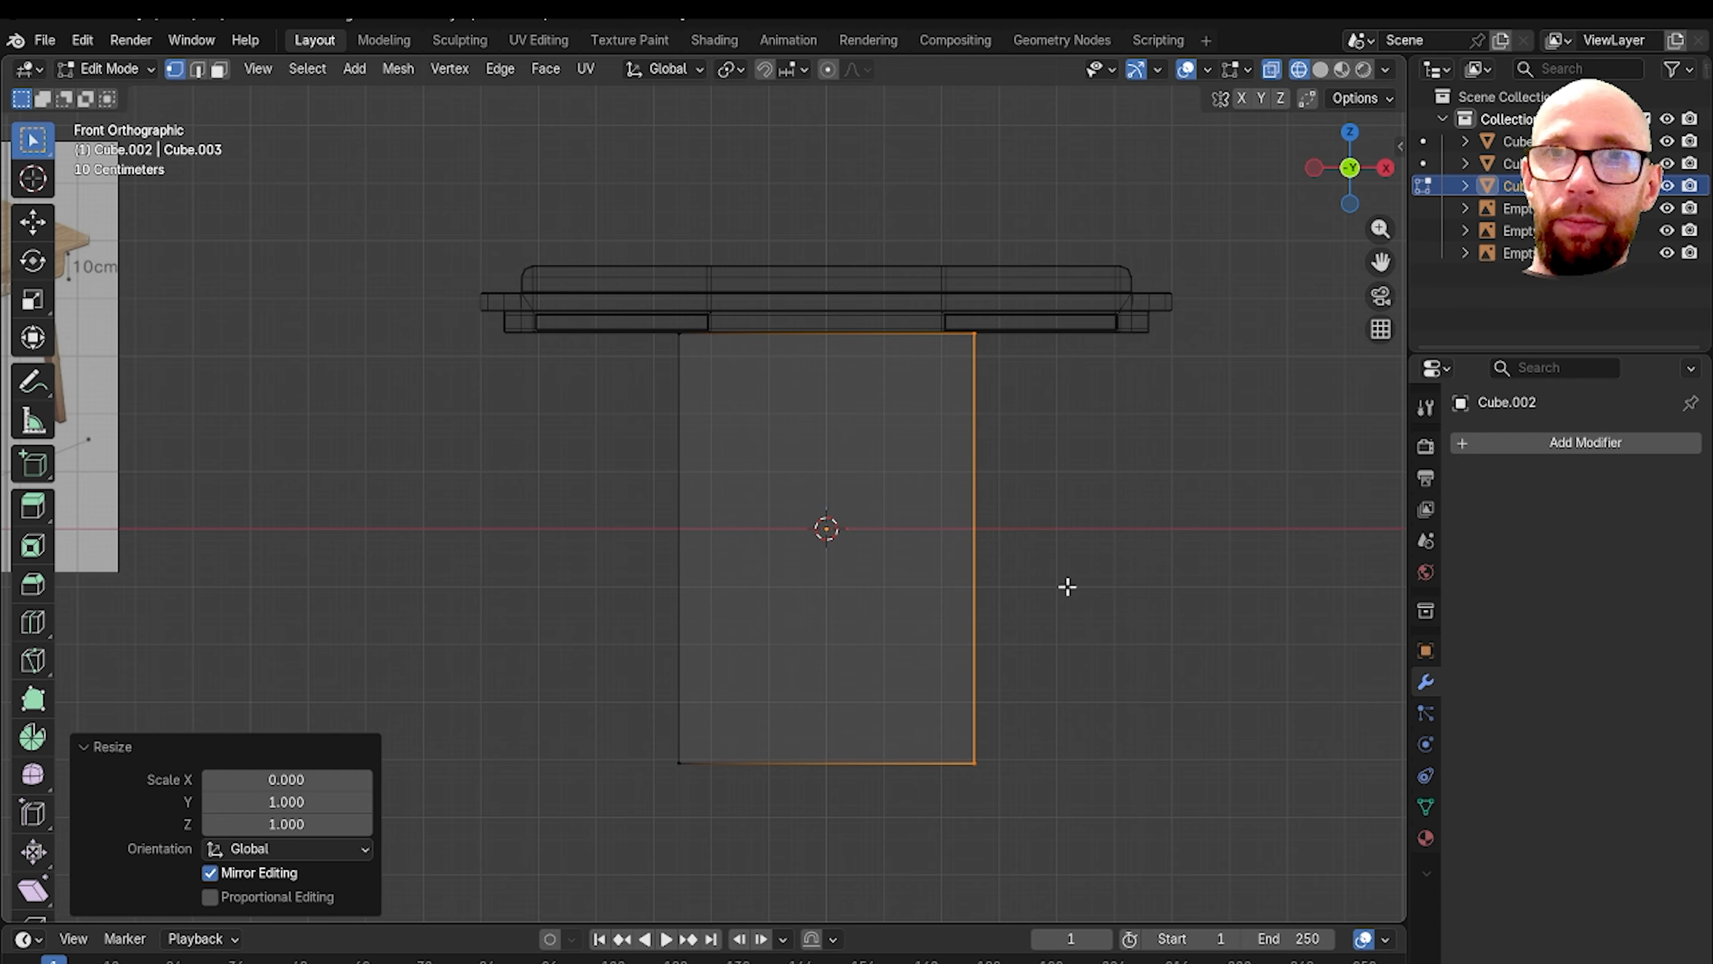
# Step: Move the entire leg block about -823.9 mm along X to just outside the left end of the desk's apron
pyautogui.moveTo(843, 291); pyautogui.dragTo(1121, 861)
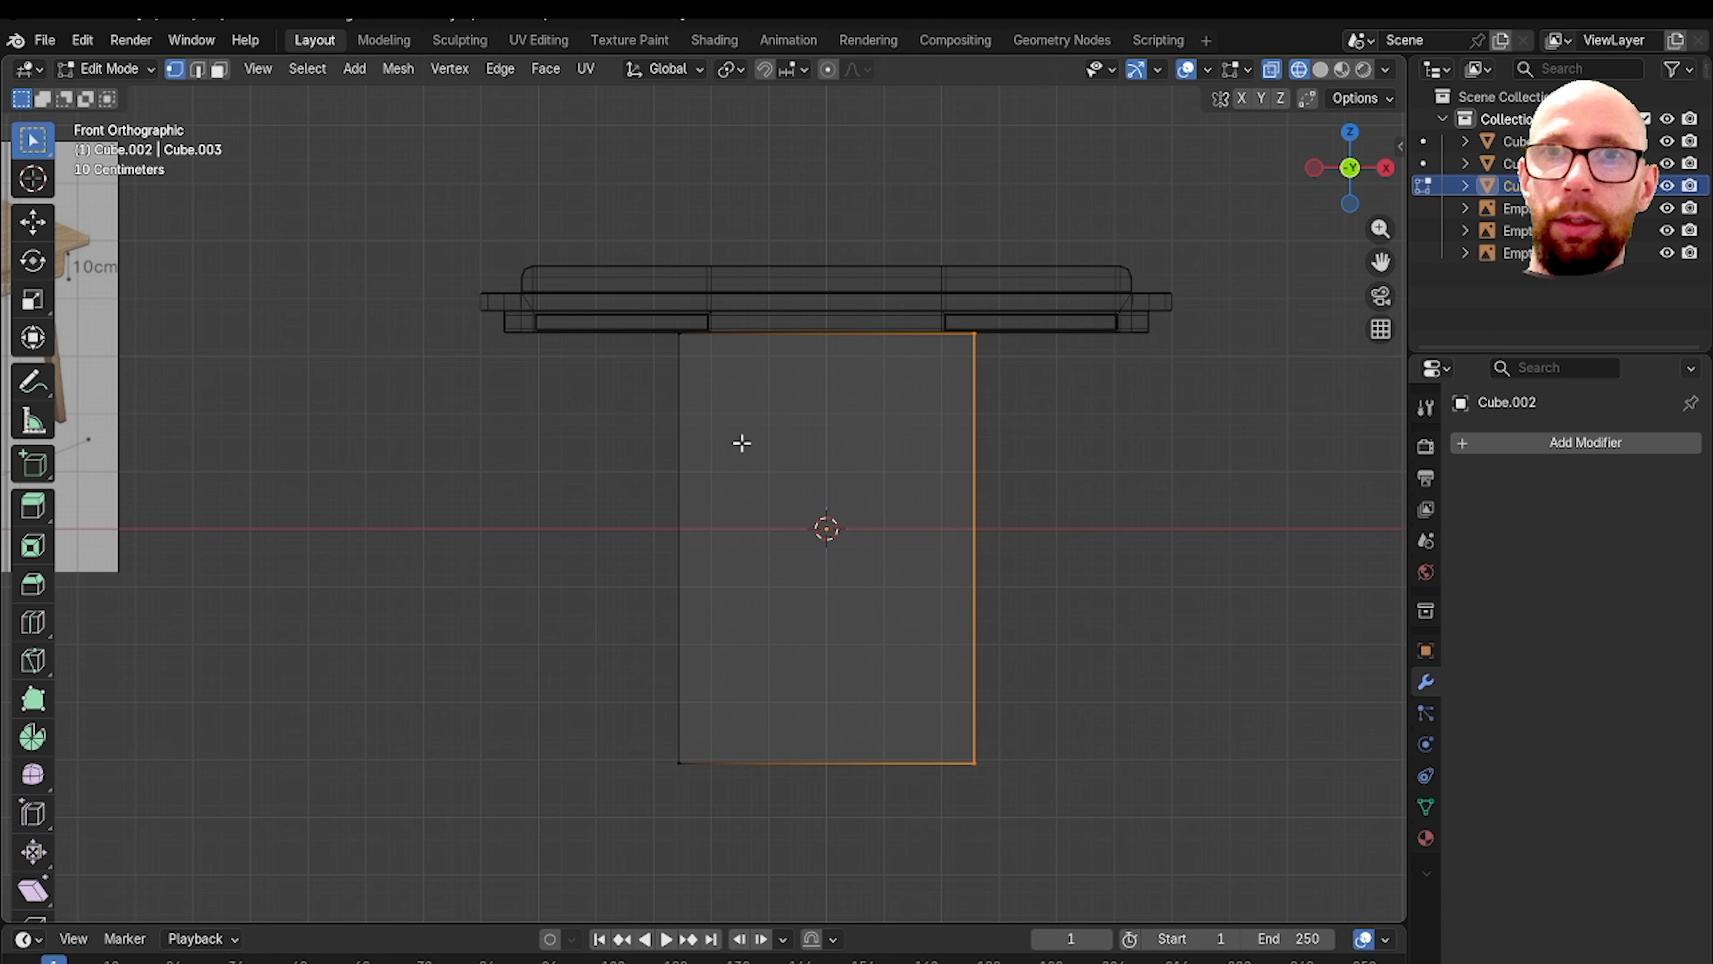
pyautogui.moveTo(535, 271); pyautogui.dragTo(1202, 905)
pyautogui.press('g')
pyautogui.press('x')
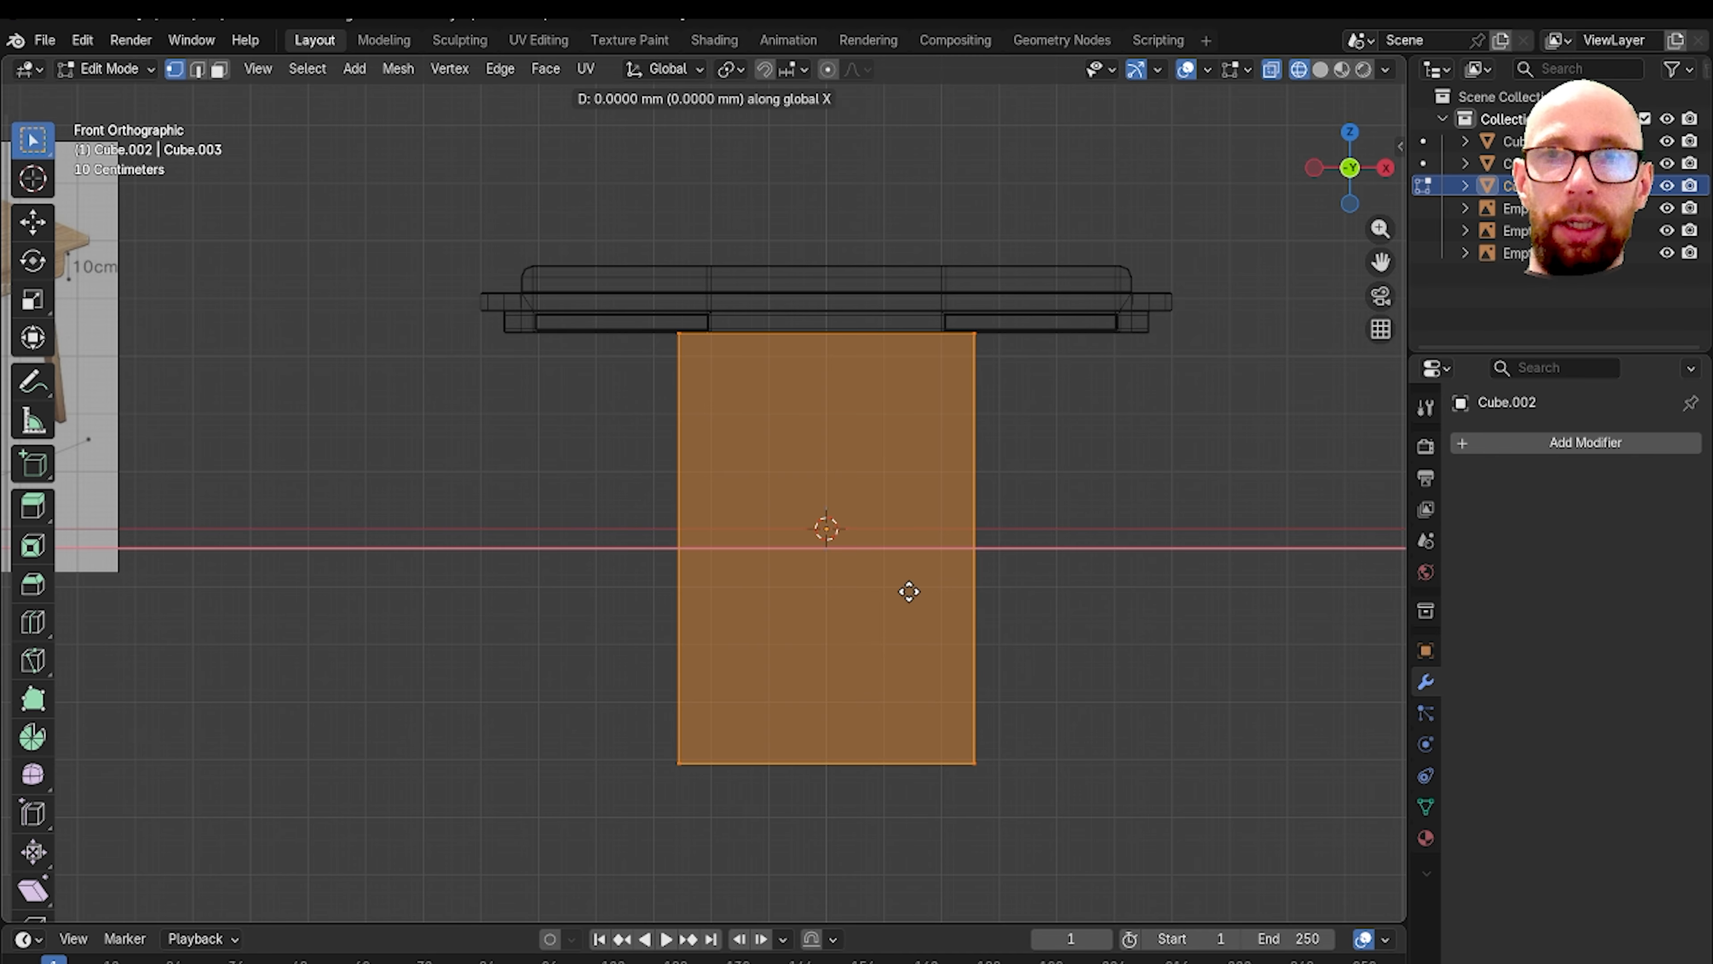
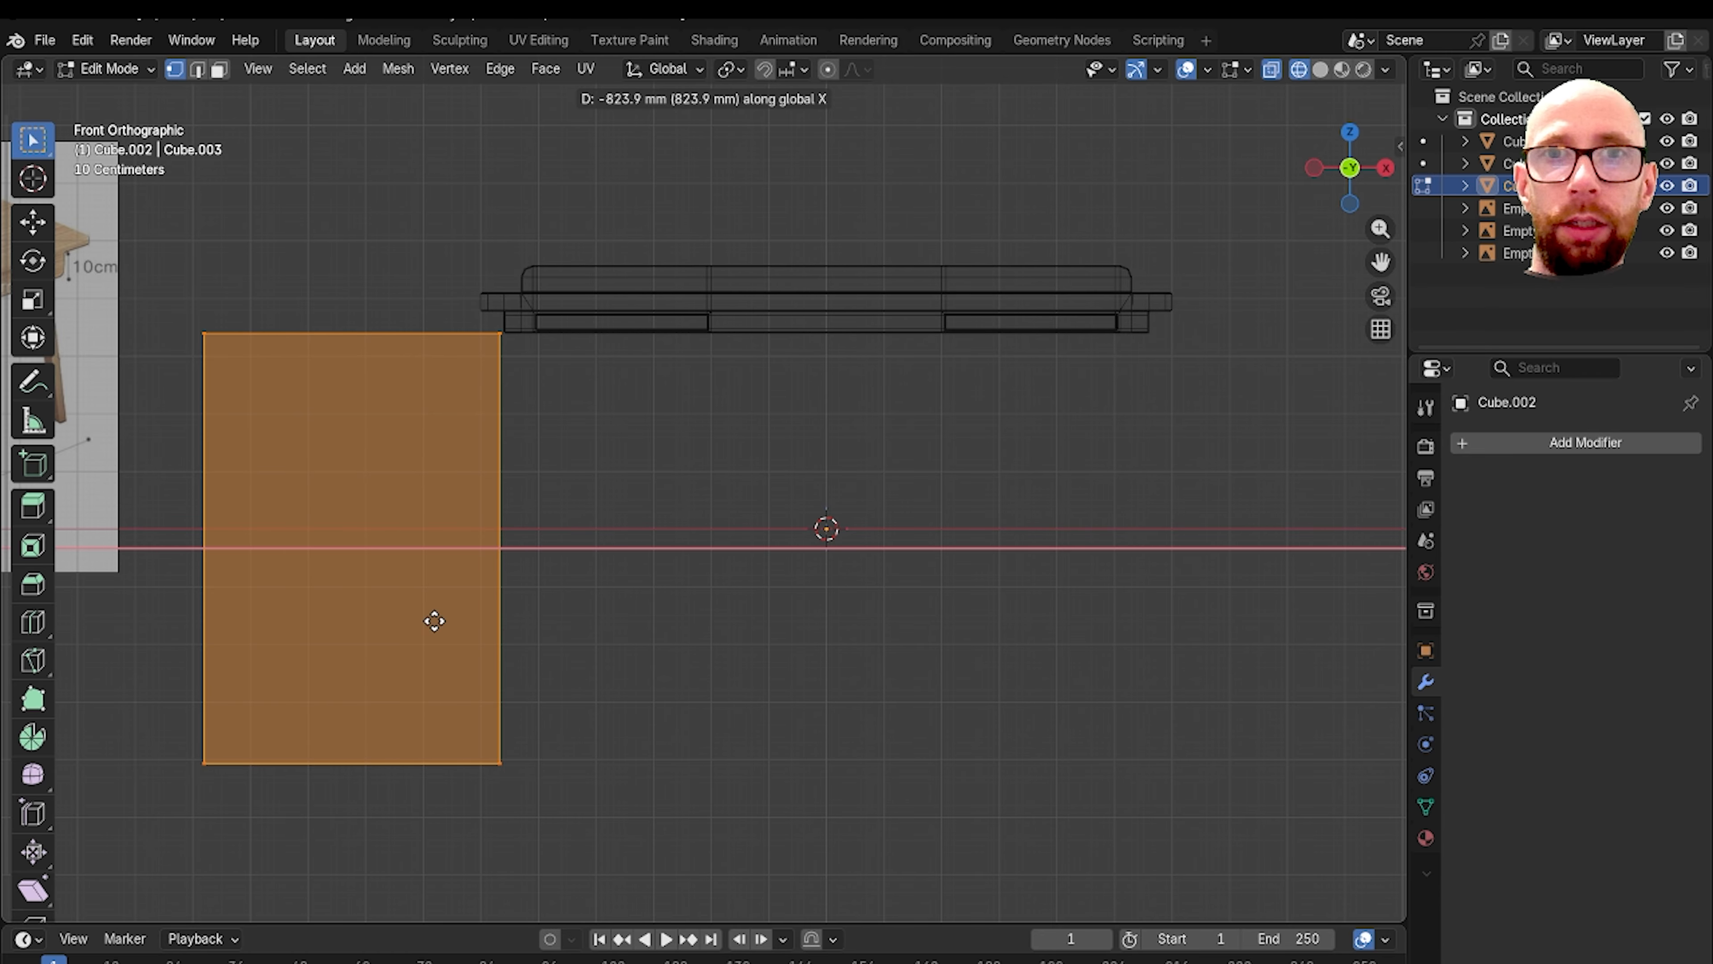
pyautogui.click(435, 621)
# Step: Raise the whole leg block about 37.1 mm along Z to the underside of the tabletop
pyautogui.keyDown('shift'); pyautogui.moveTo(645, 558); pyautogui.dragTo(927, 503, button='middle'); pyautogui.keyUp('shift')
pyautogui.scroll(3, 775, 355)
pyautogui.keyDown('shift'); pyautogui.moveTo(820, 336); pyautogui.dragTo(837, 506, button='middle'); pyautogui.keyUp('shift')
pyautogui.scroll(-3, 852, 379)
pyautogui.scroll(4, 883, 436)
pyautogui.keyDown('shift'); pyautogui.moveTo(883, 436); pyautogui.dragTo(750, 523, button='middle'); pyautogui.keyUp('shift')
pyautogui.scroll(4, 872, 355)
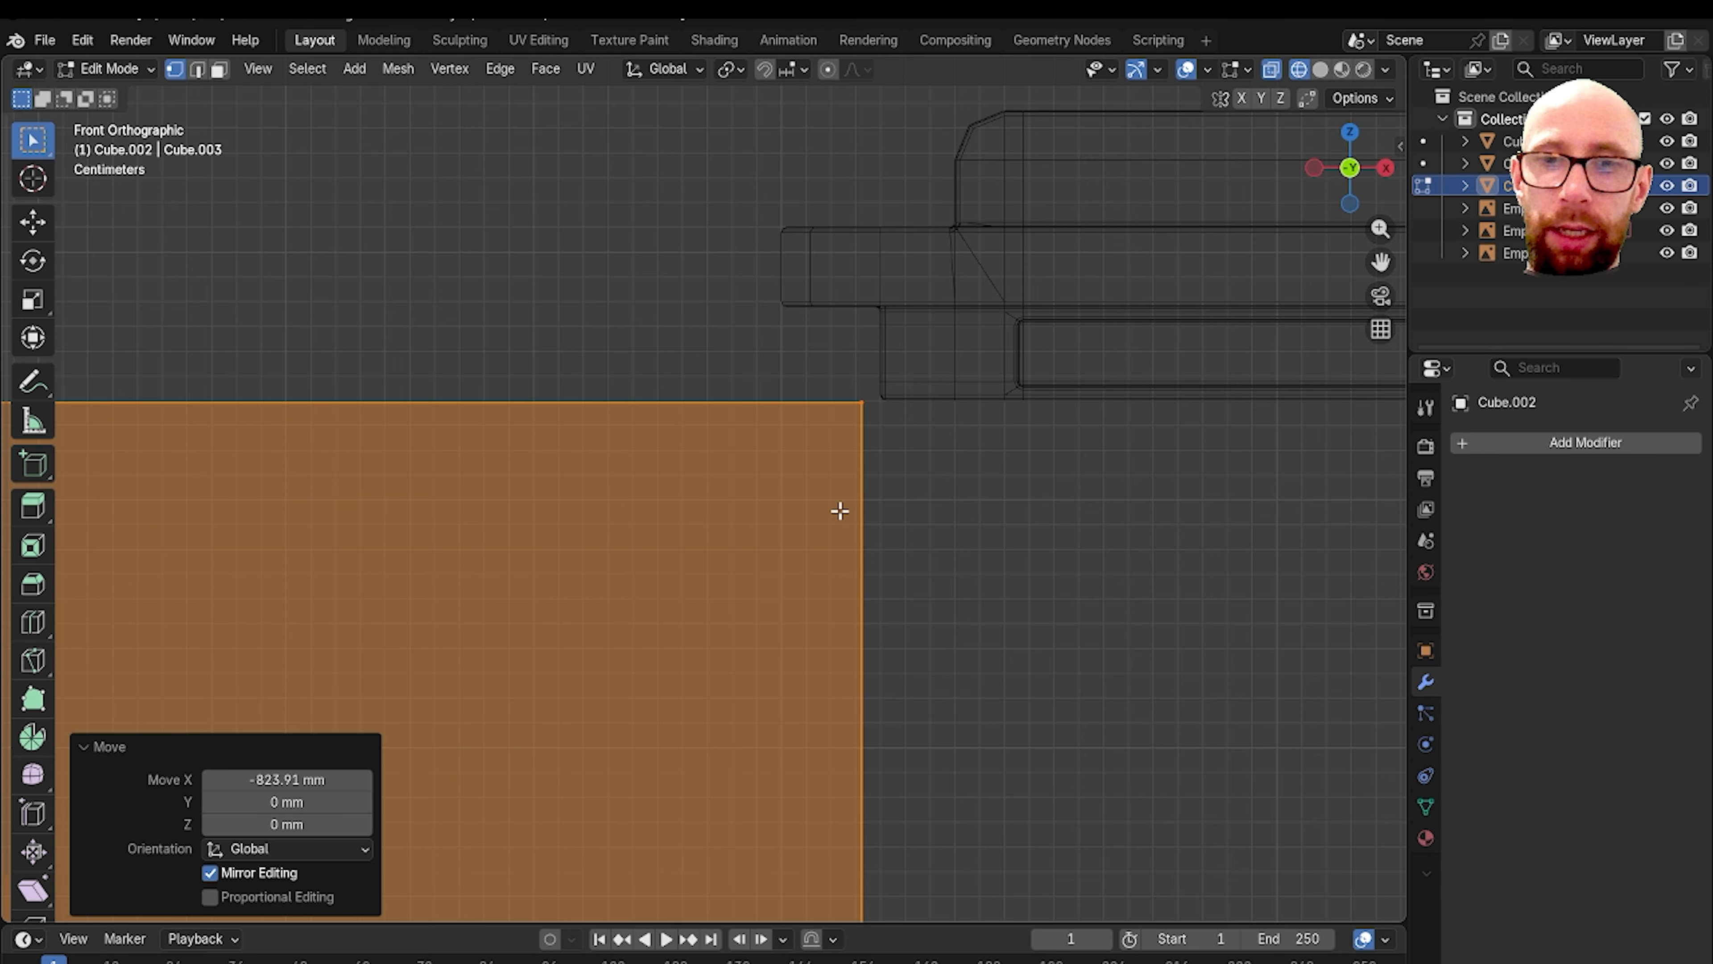
pyautogui.press('g')
pyautogui.press('z')
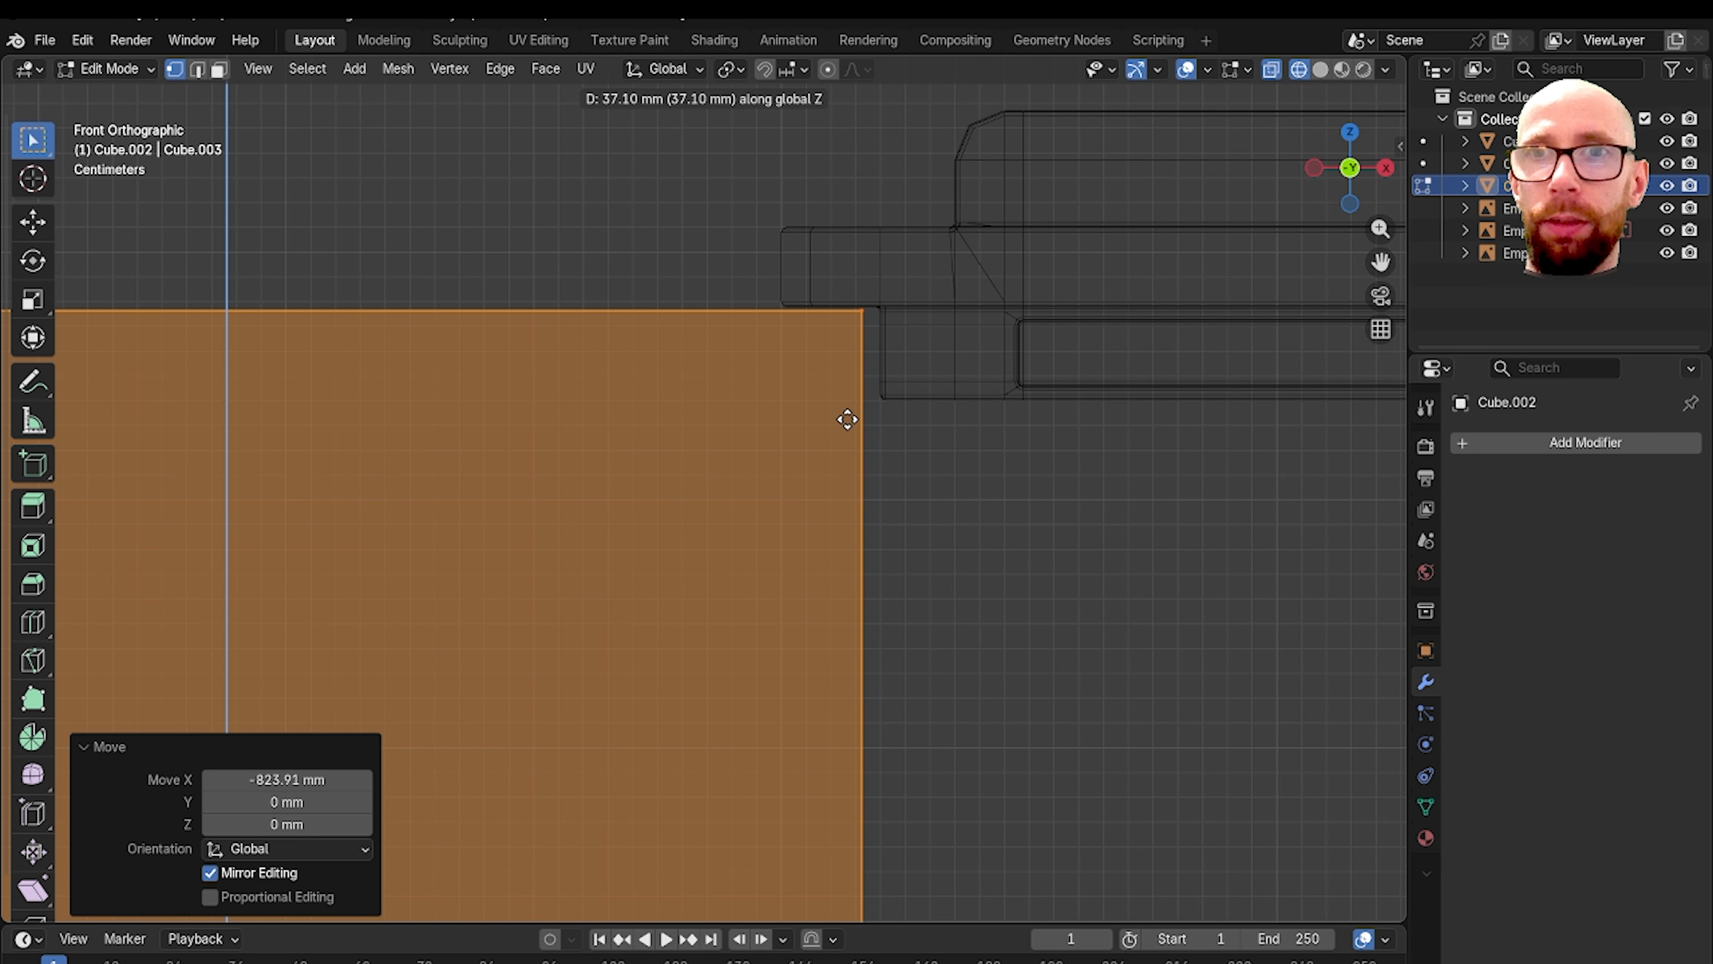
pyautogui.click(847, 418)
# Step: Fine-tune the block's fit against the apron and tabletop, moving it about 6.6 mm along X and 0.8 mm along Z
pyautogui.scroll(-3, 845, 413)
pyautogui.scroll(5, 836, 433)
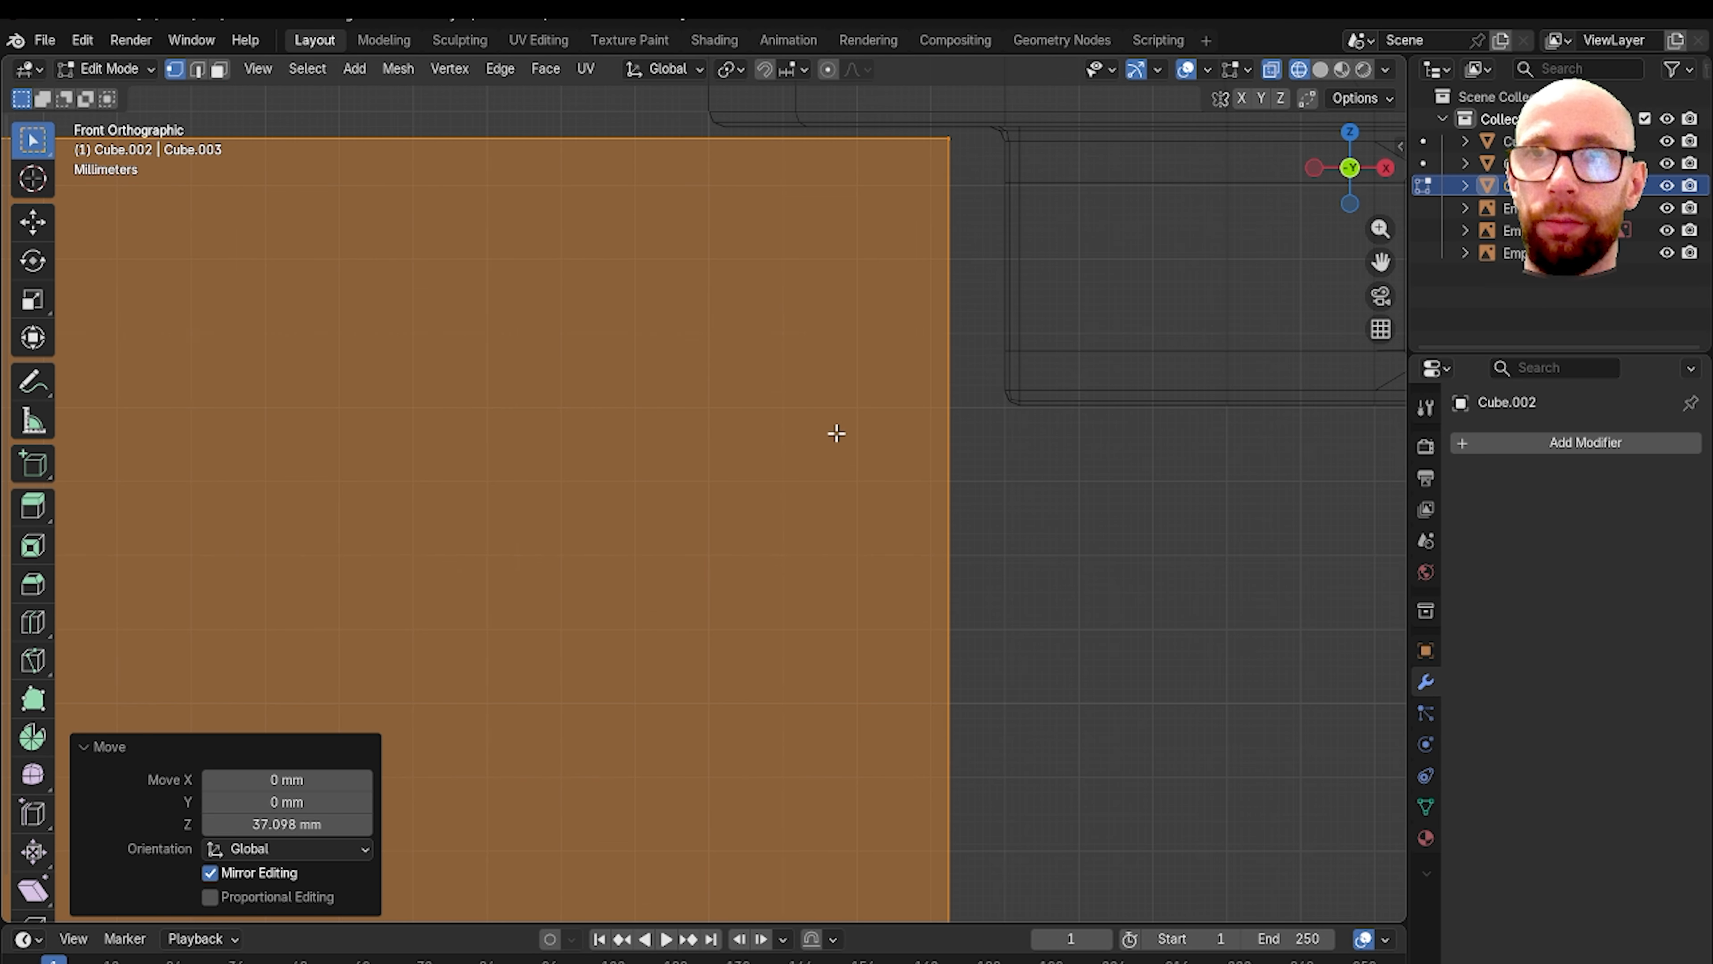
pyautogui.scroll(-3, 784, 471)
pyautogui.scroll(1, 784, 470)
pyautogui.press('g')
pyautogui.press('x')
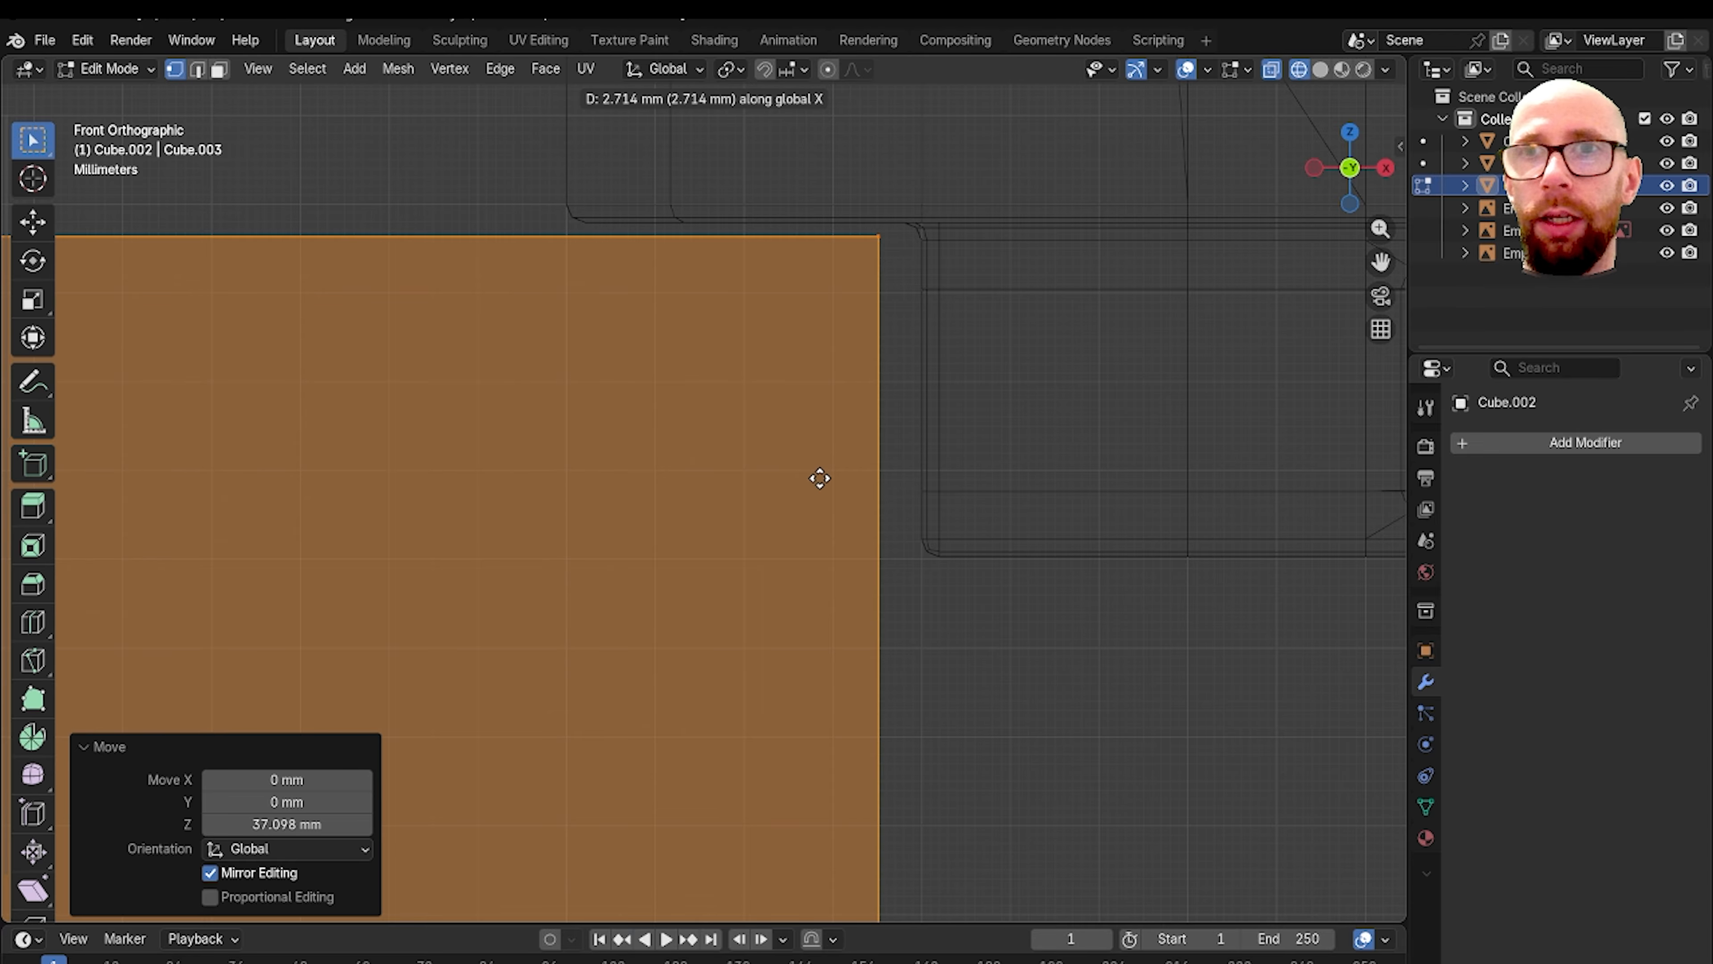
pyautogui.click(846, 485)
pyautogui.press('g')
pyautogui.press('z')
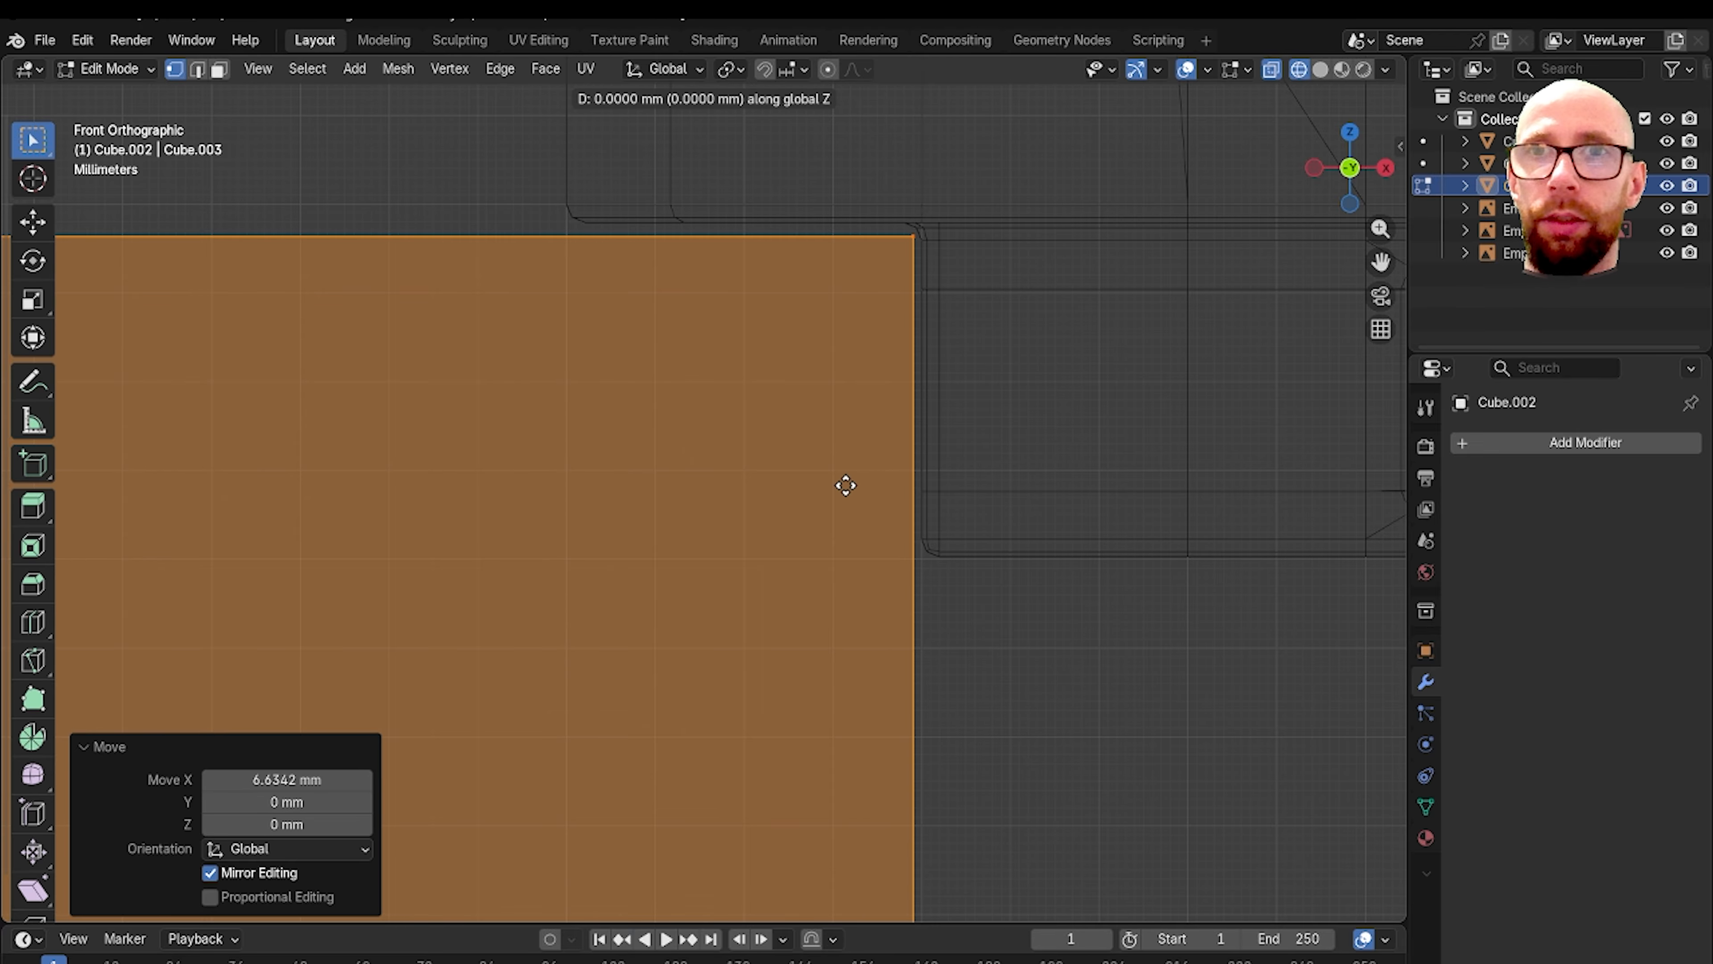
pyautogui.click(842, 479)
# Step: Narrow the block into a leg by moving its left side along X until it lines up with the tabletop's edge
pyautogui.scroll(-6, 837, 478)
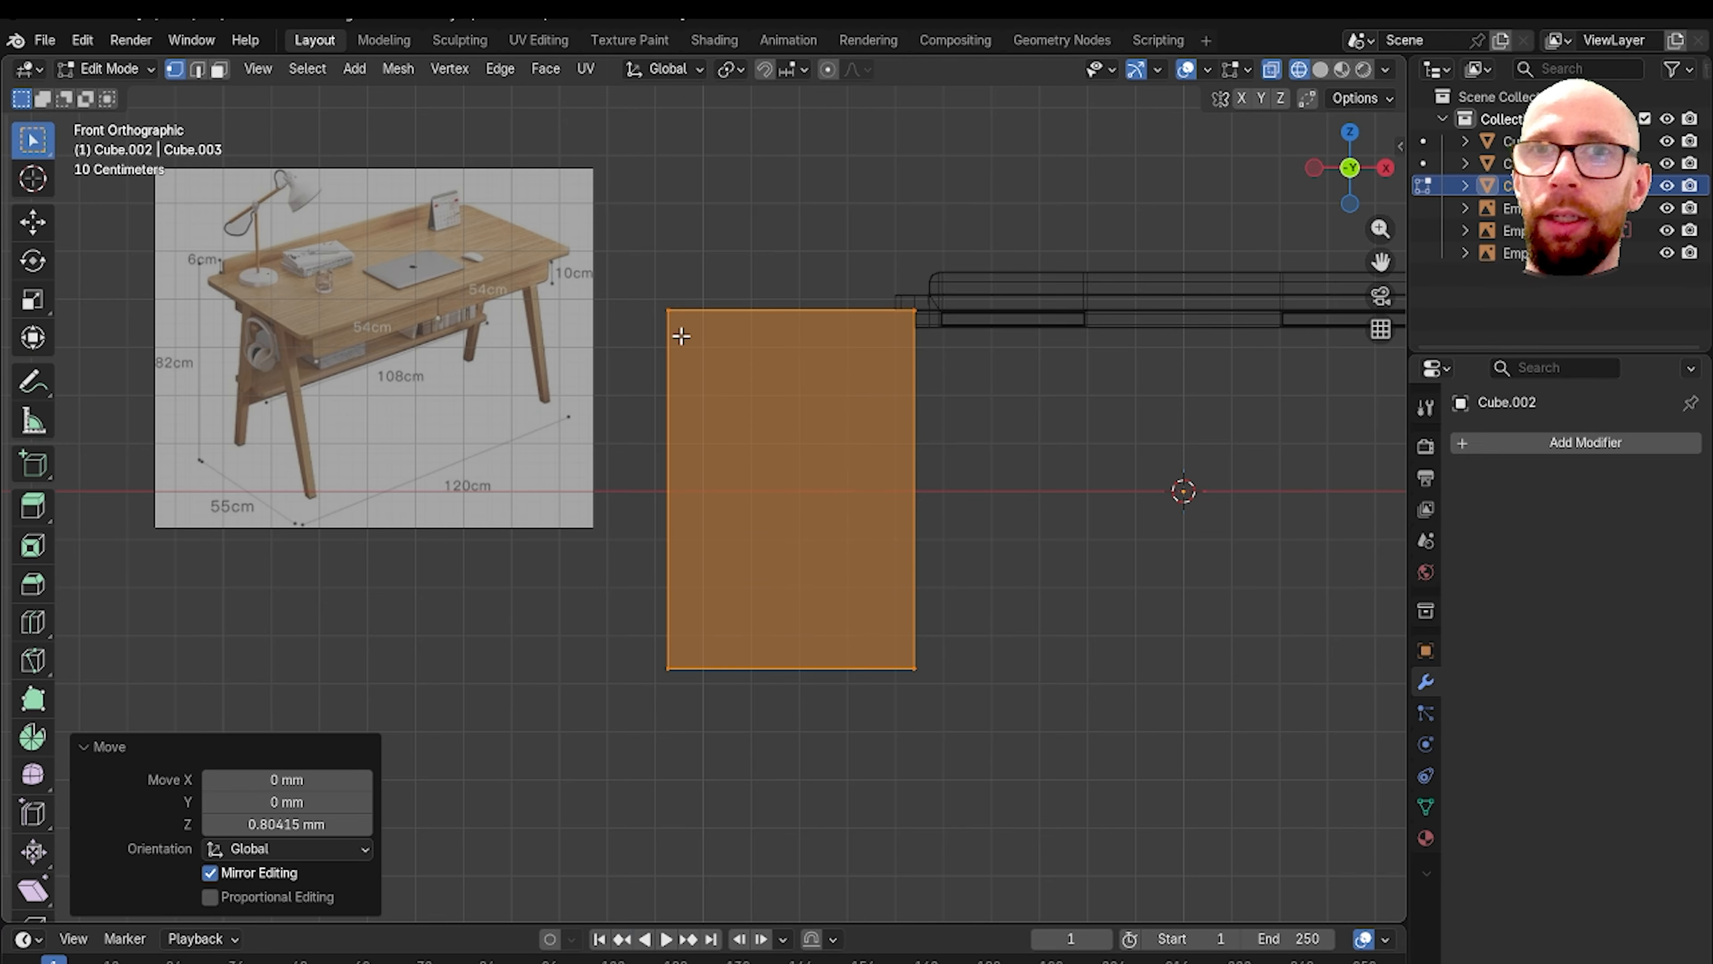
pyautogui.moveTo(701, 511); pyautogui.dragTo(779, 703)
pyautogui.scroll(5, 871, 593)
pyautogui.keyDown('shift'); pyautogui.moveTo(876, 465); pyautogui.dragTo(755, 579, button='middle'); pyautogui.keyUp('shift')
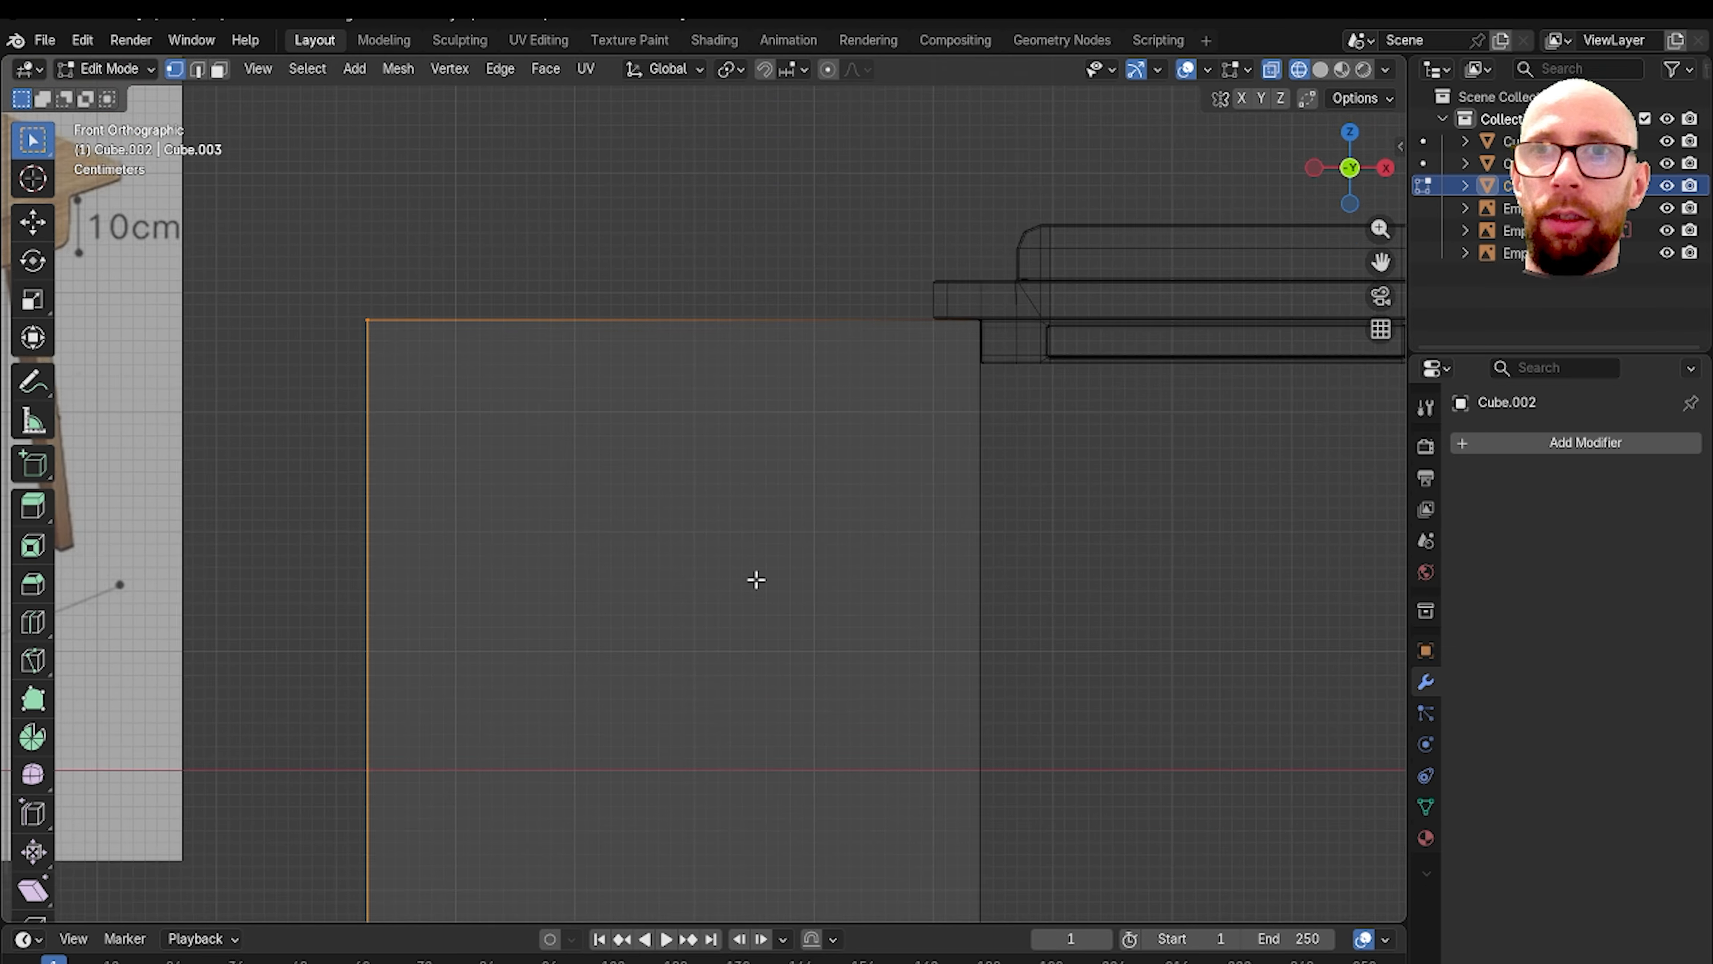
pyautogui.press('g')
pyautogui.press('x')
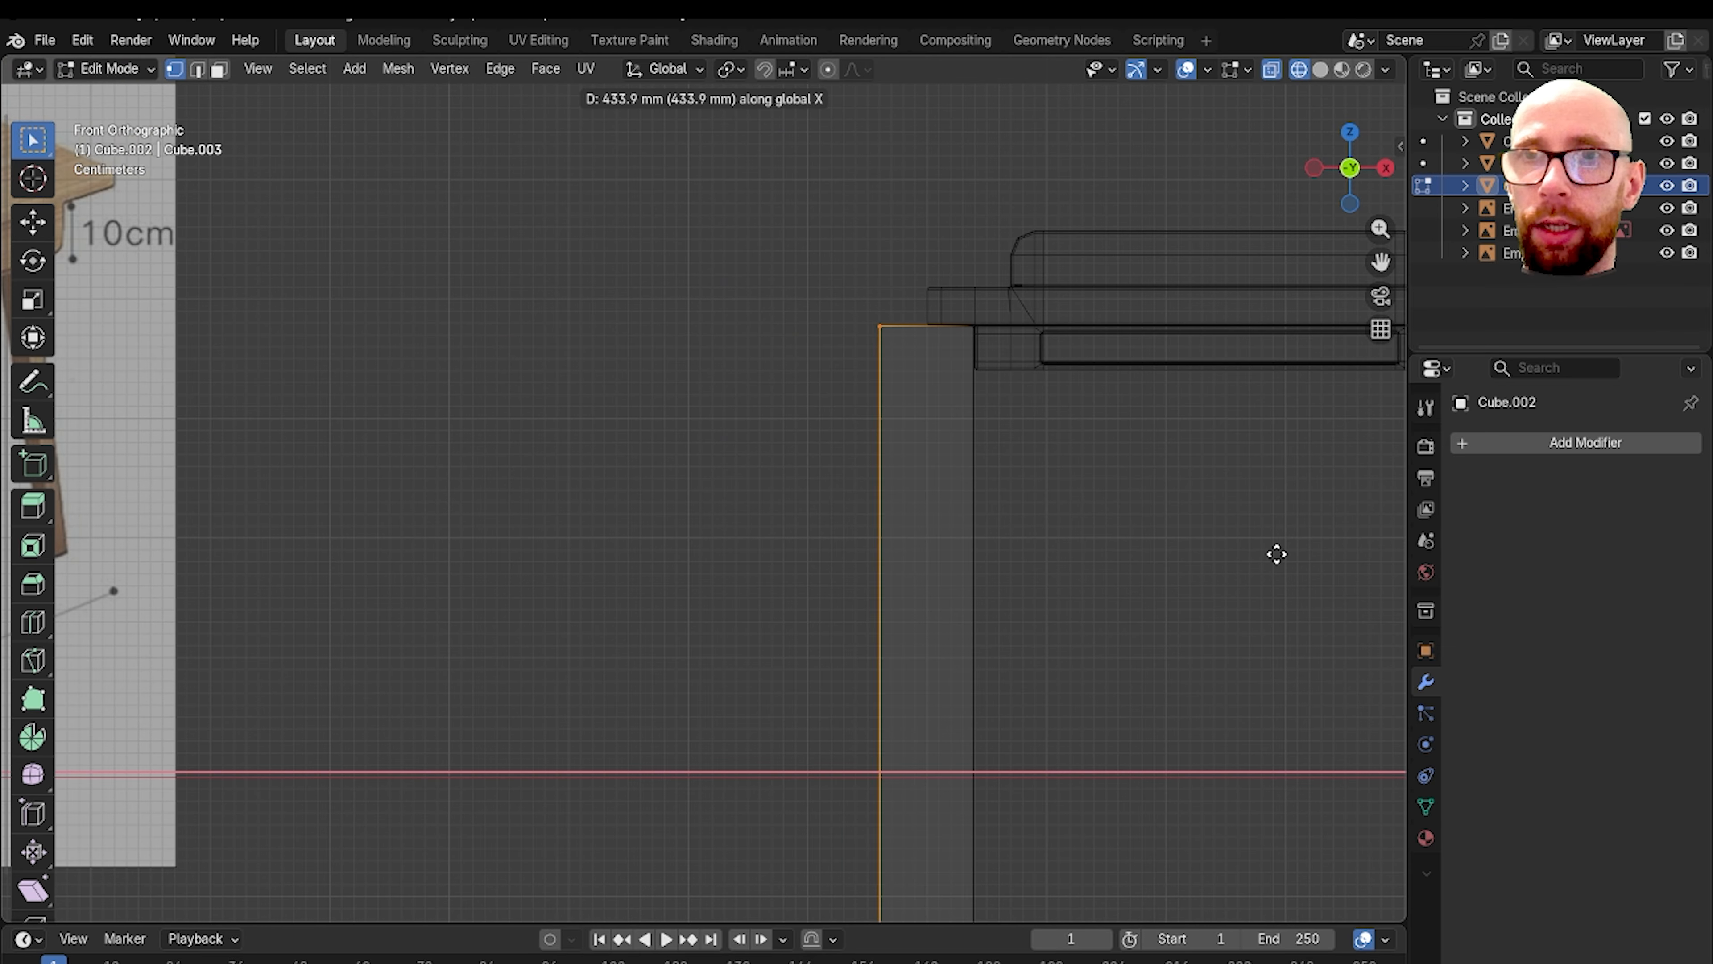
pyautogui.click(1327, 568)
pyautogui.press('Tab')
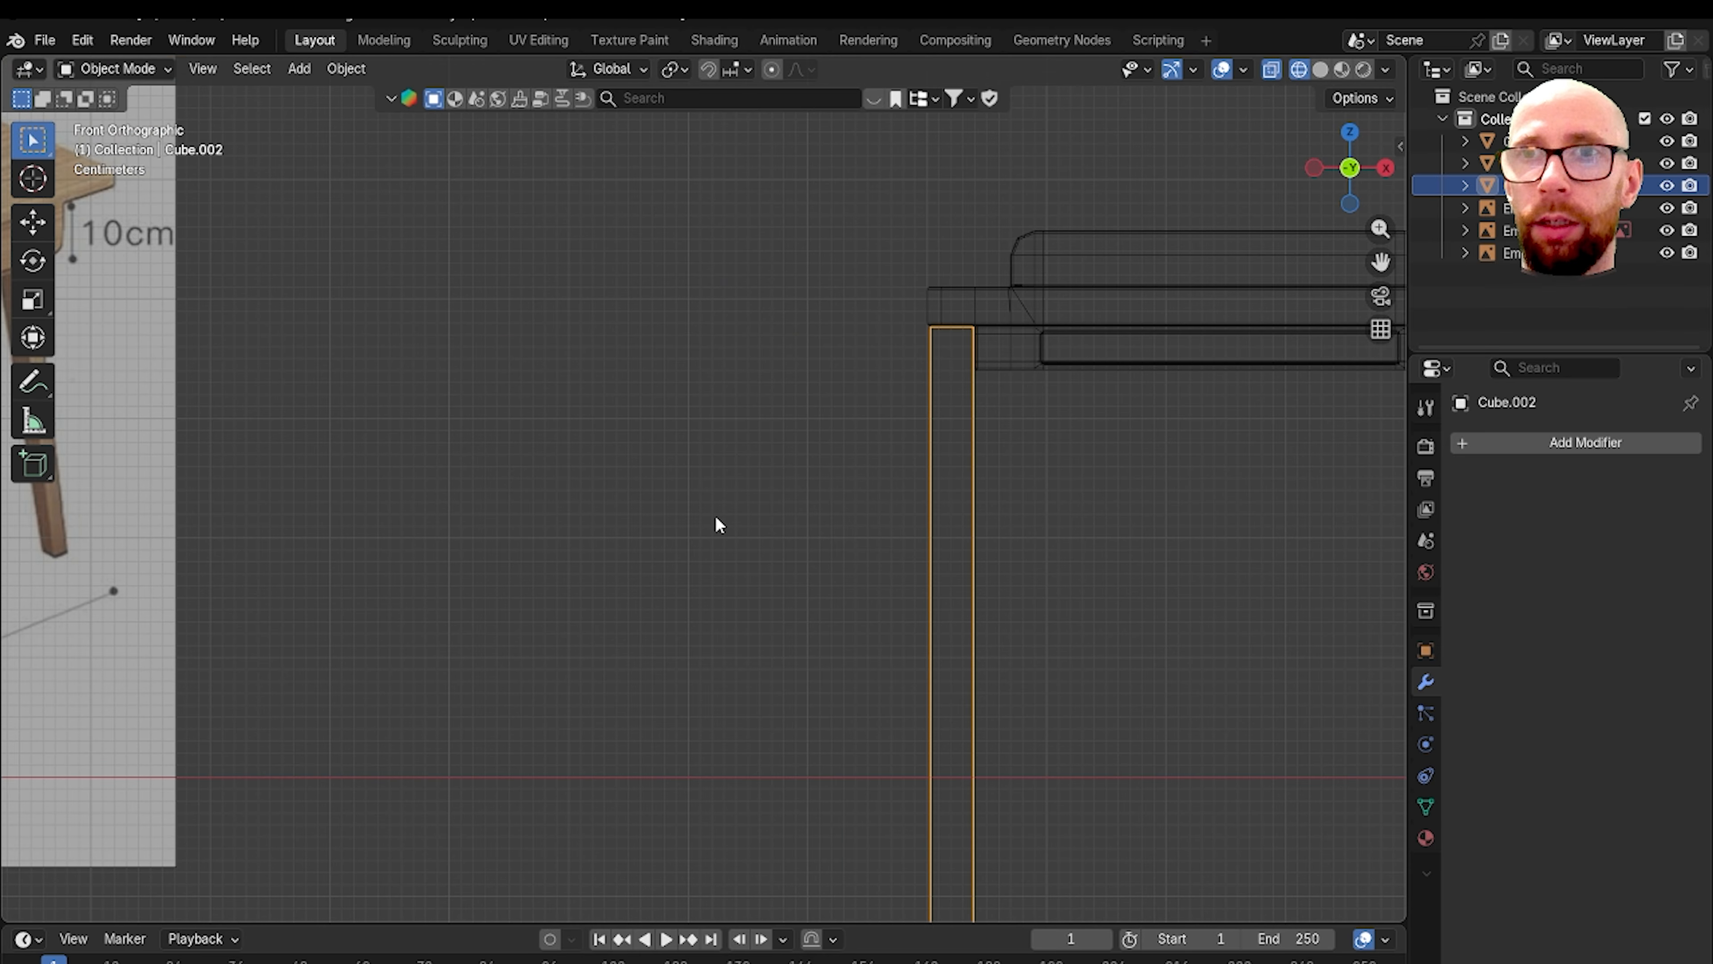
# Step: Apply all transforms to the leg object in Object Mode
pyautogui.scroll(-5, 715, 517)
pyautogui.moveTo(715, 517); pyautogui.dragTo(819, 540, button='middle')
pyautogui.click(916, 552)
pyautogui.scroll(2, 897, 549)
pyautogui.click(834, 535)
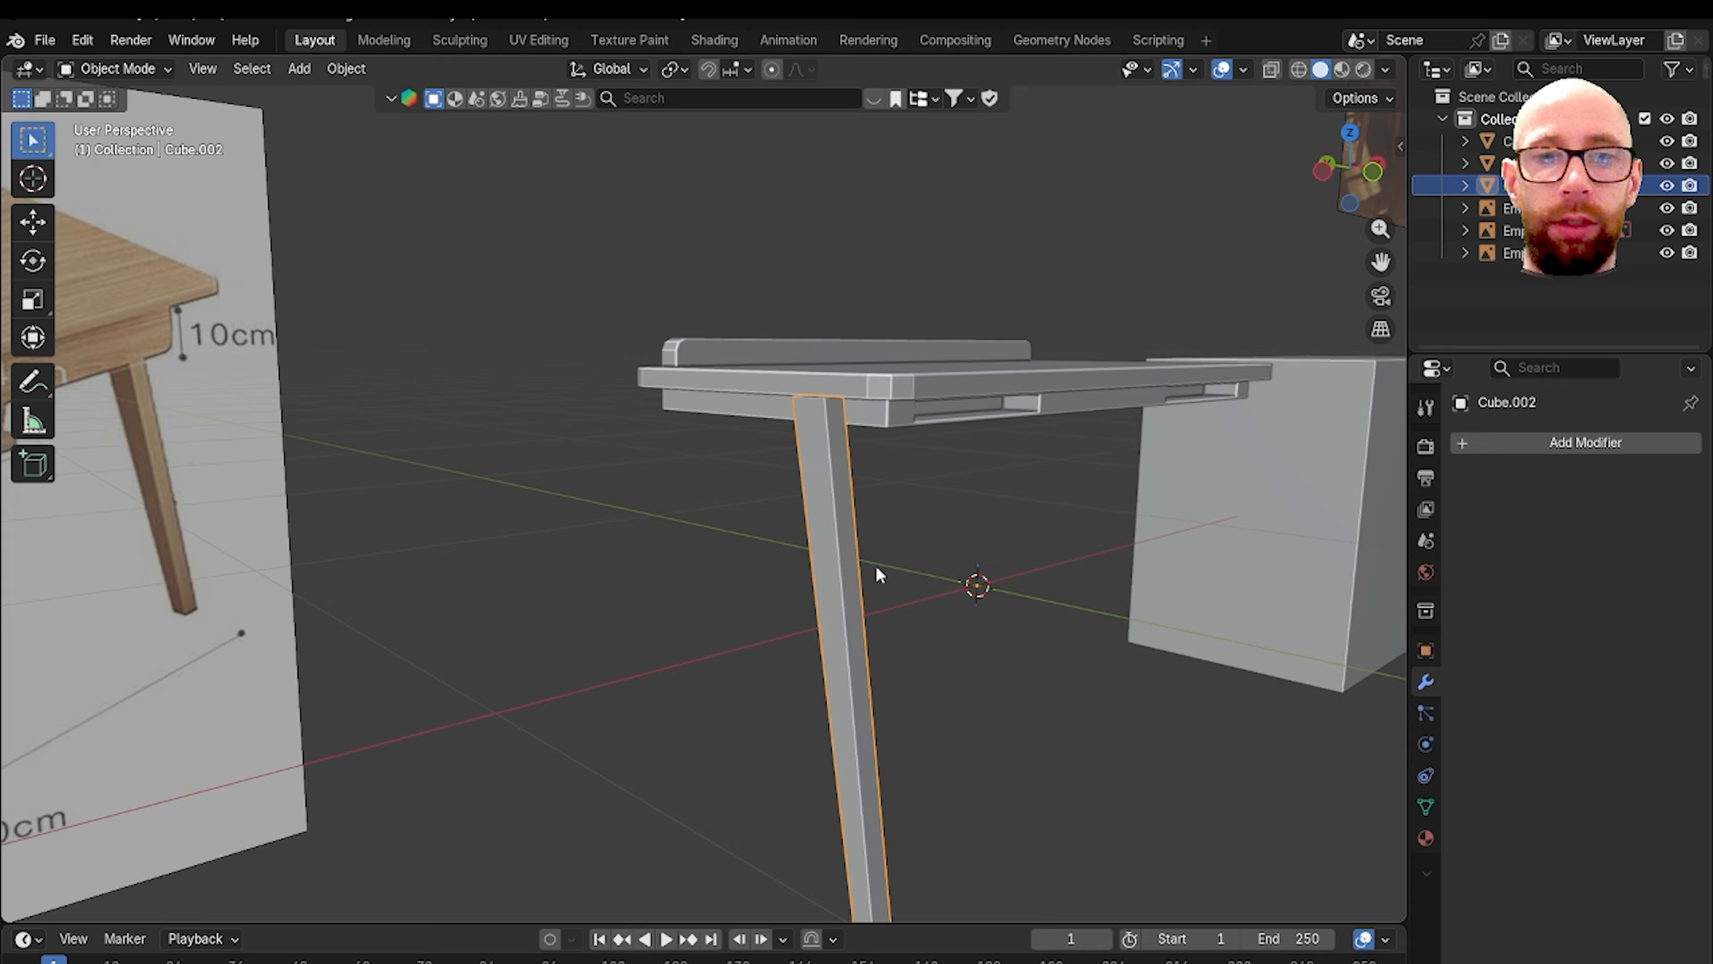
pyautogui.hotkey('ctrl', 'a')
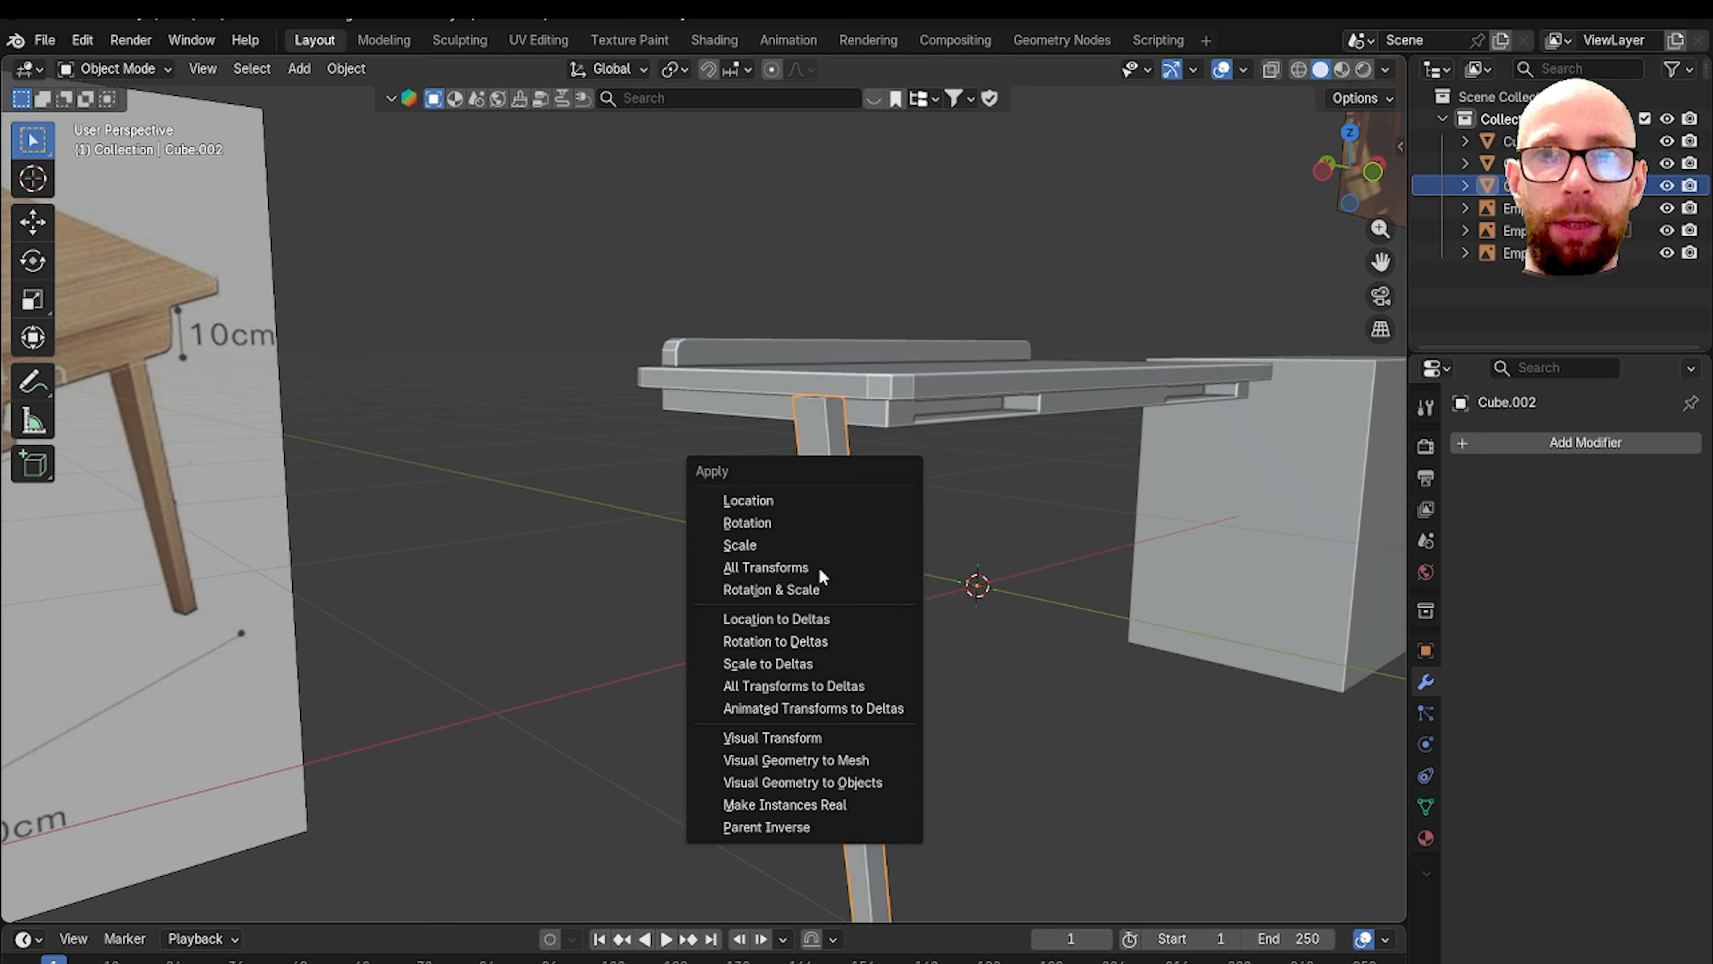
pyautogui.click(799, 568)
pyautogui.moveTo(973, 580); pyautogui.dragTo(796, 582, button='middle')
pyautogui.click(919, 559)
# Step: Isolate the leg in local view to inspect it, and return to the full scene
pyautogui.scroll(-3, 905, 570)
pyautogui.scroll(3, 861, 573)
pyautogui.scroll(3, 791, 586)
pyautogui.scroll(-3, 797, 581)
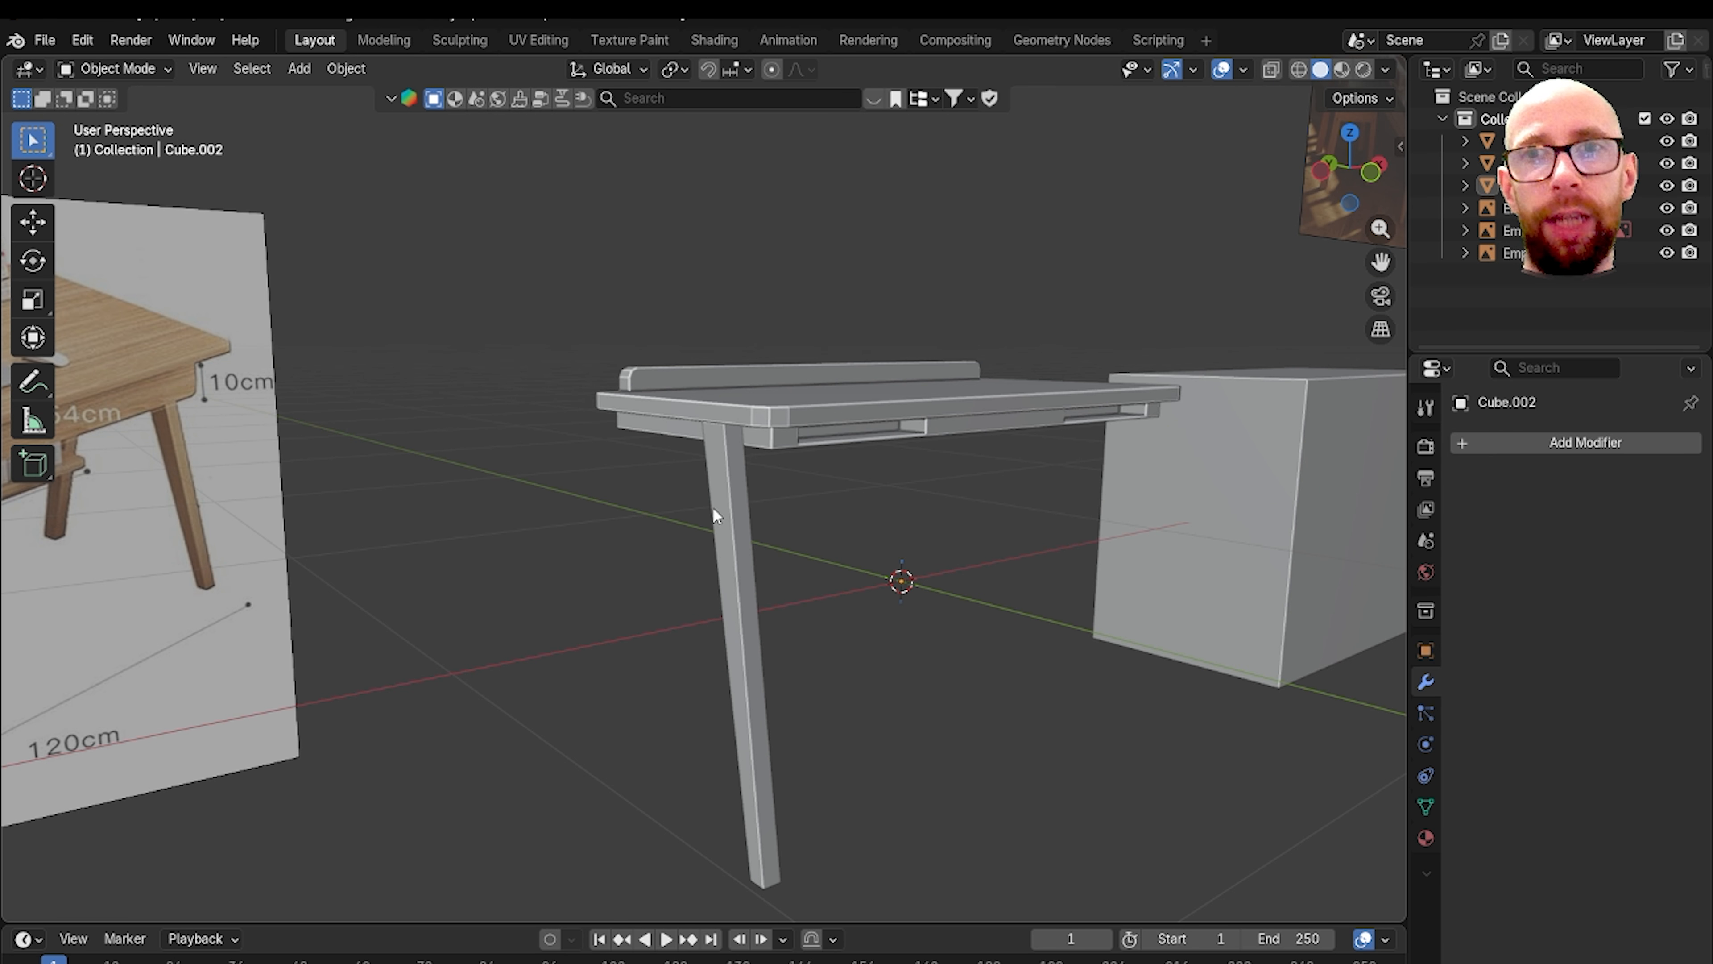
pyautogui.click(747, 560)
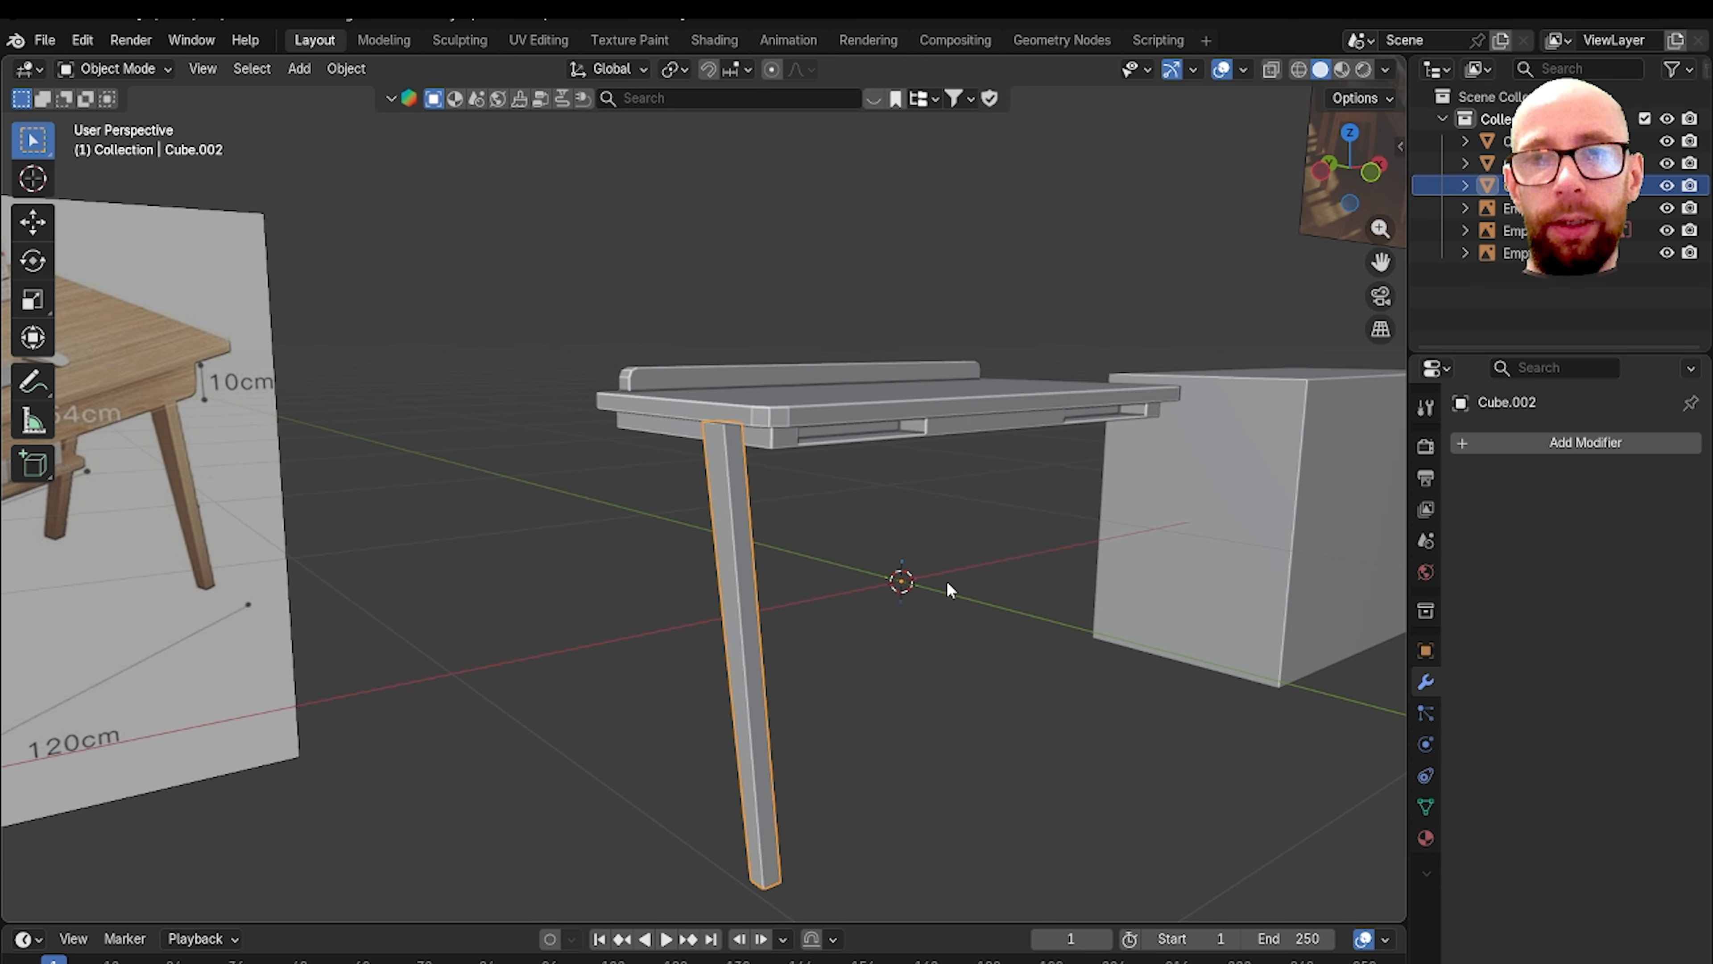
pyautogui.press('KP_Divide')
pyautogui.moveTo(796, 384); pyautogui.dragTo(810, 434, button='middle')
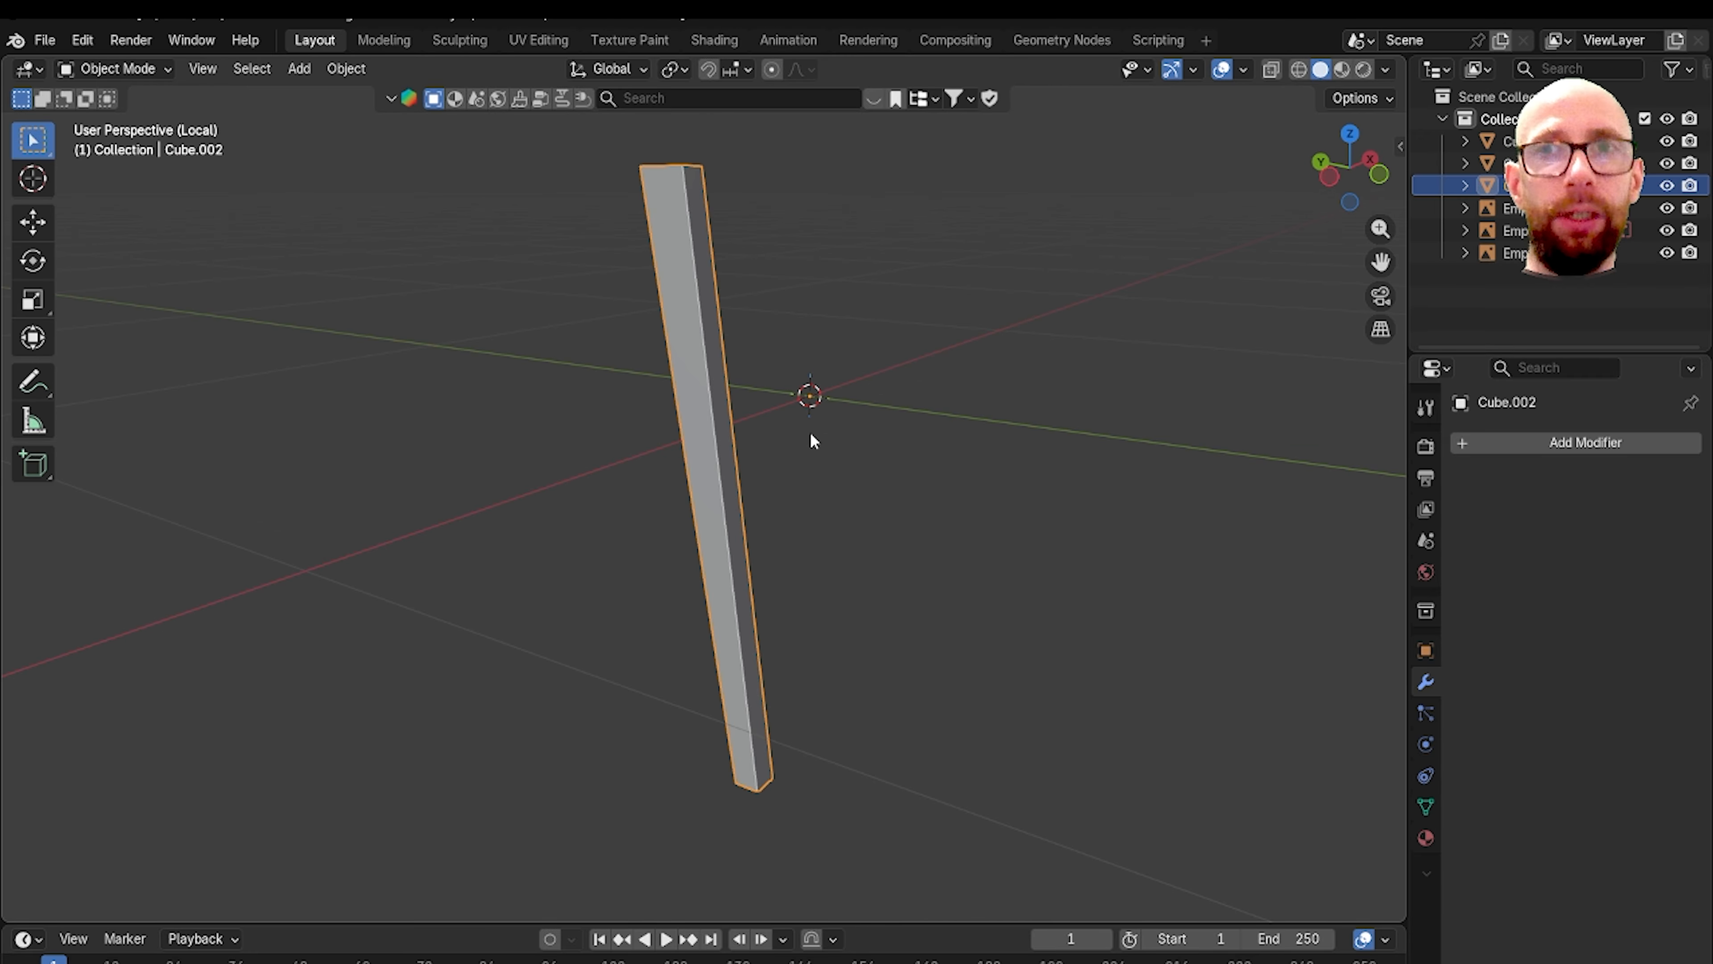
pyautogui.press('KP_Divide')
pyautogui.press('KP_Divide')
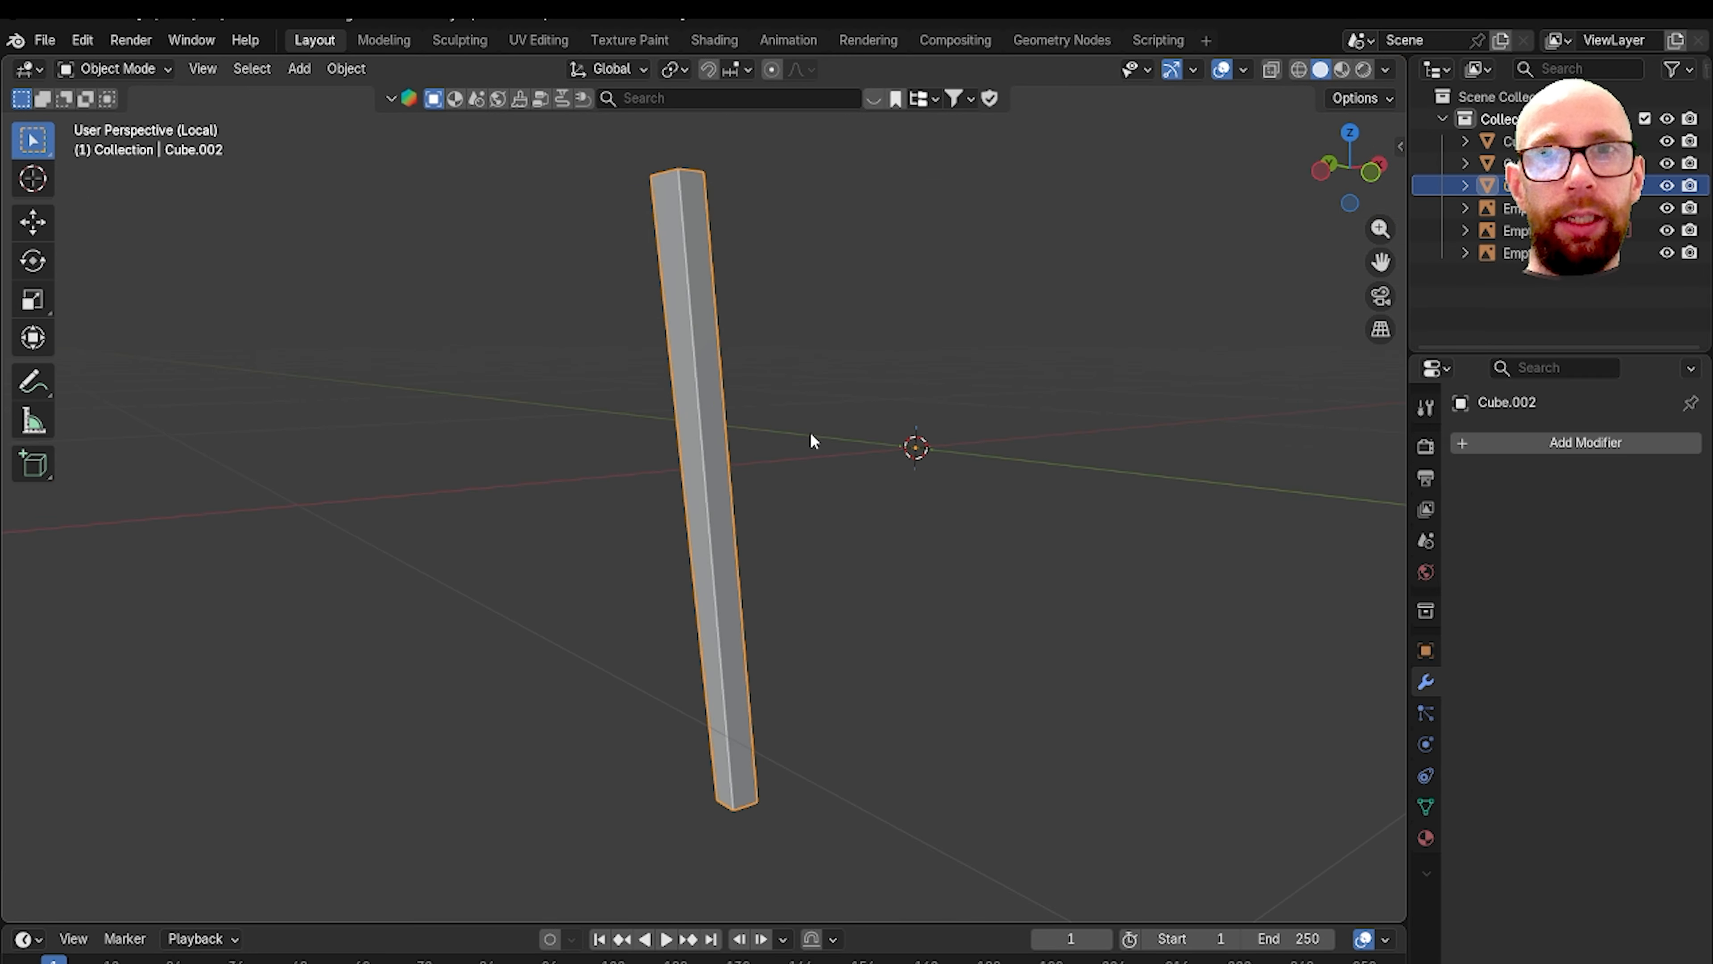
pyautogui.press('KP_Divide')
# Step: Hide the desktop object and reveal it again
pyautogui.click(1095, 611)
pyautogui.click(994, 419)
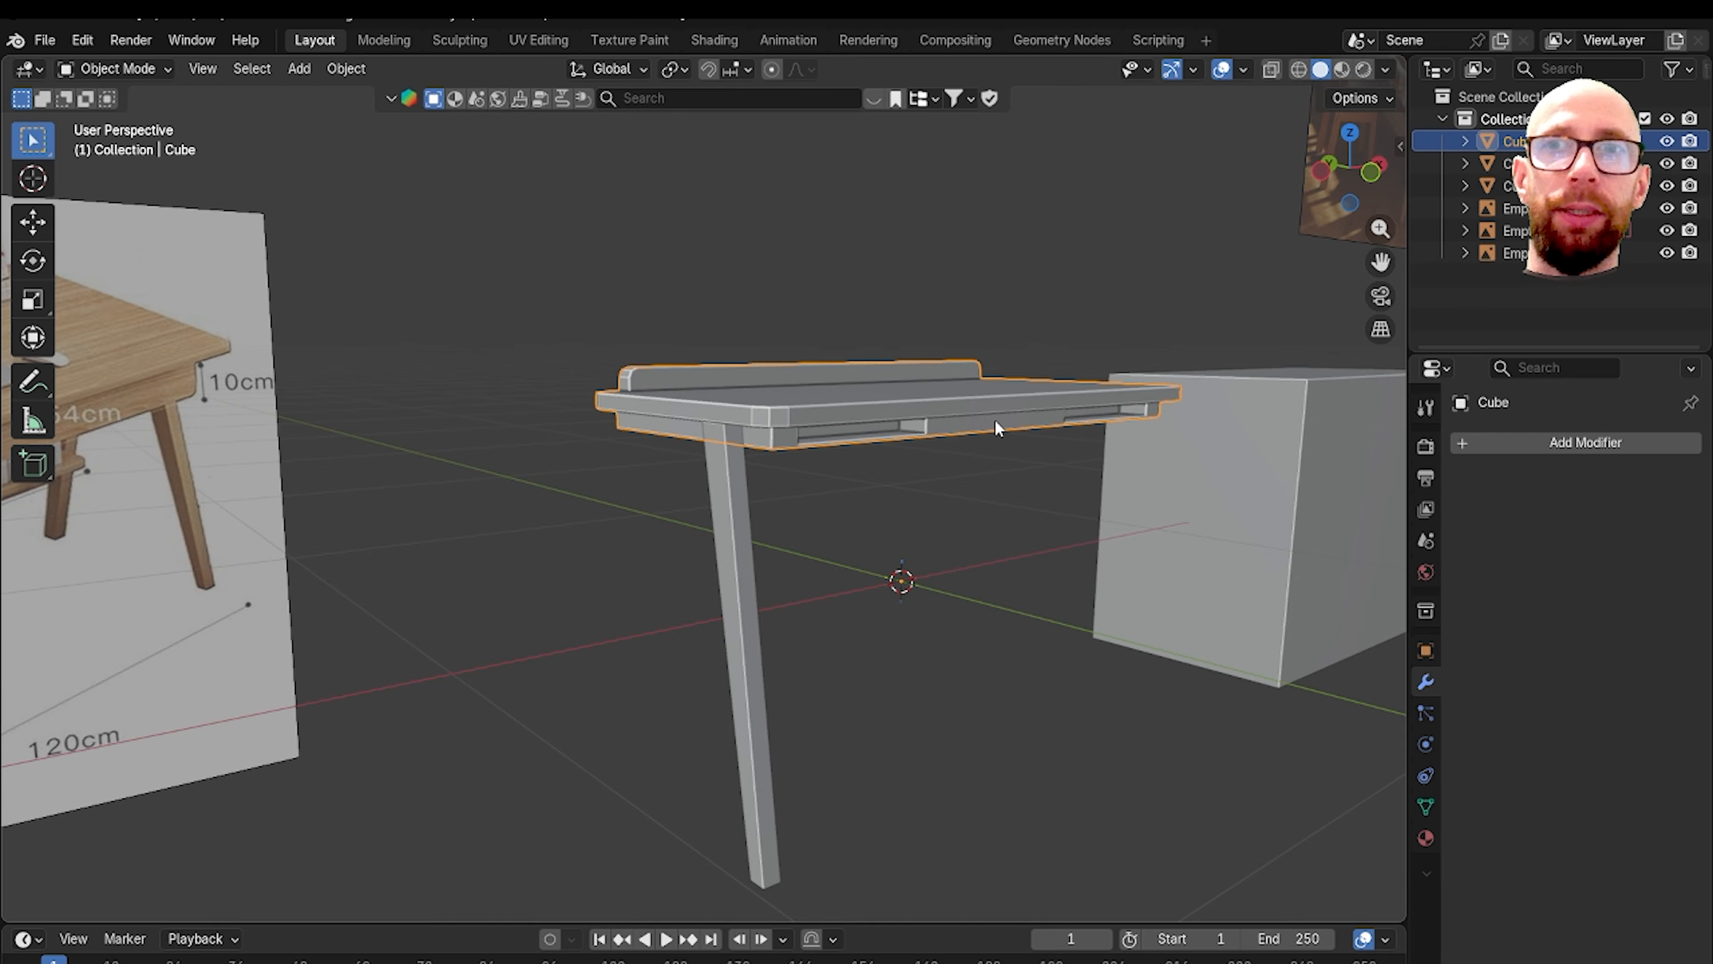
pyautogui.press('h')
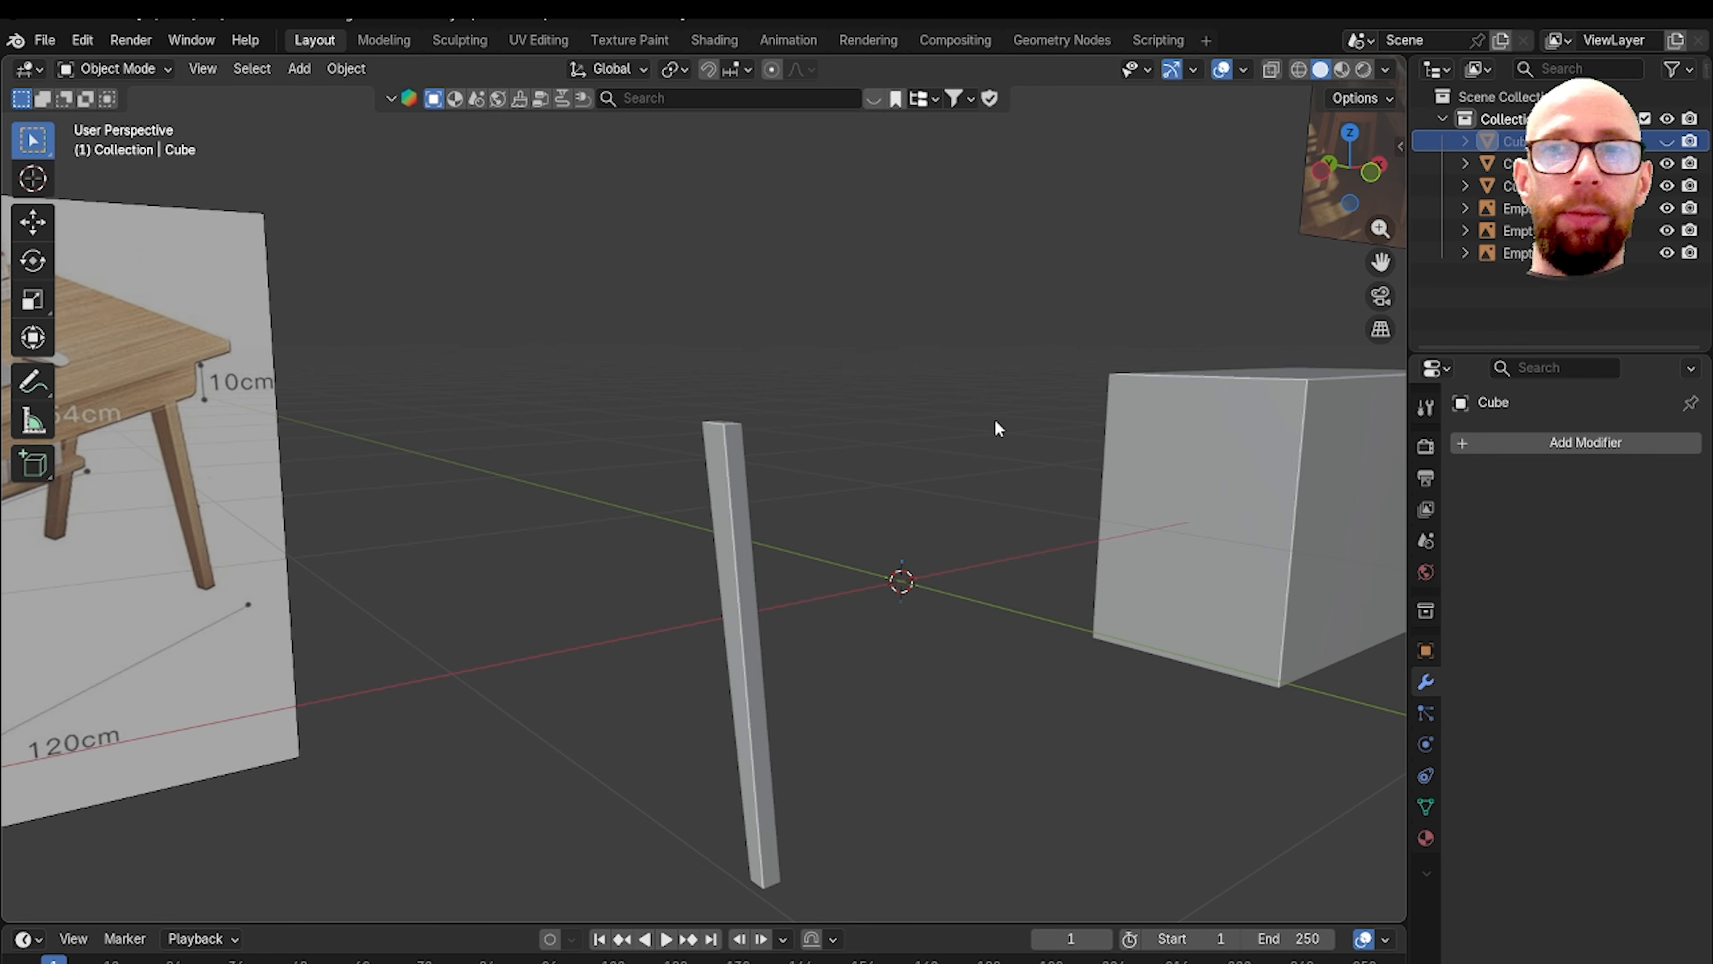
pyautogui.hotkey('alt', 'h')
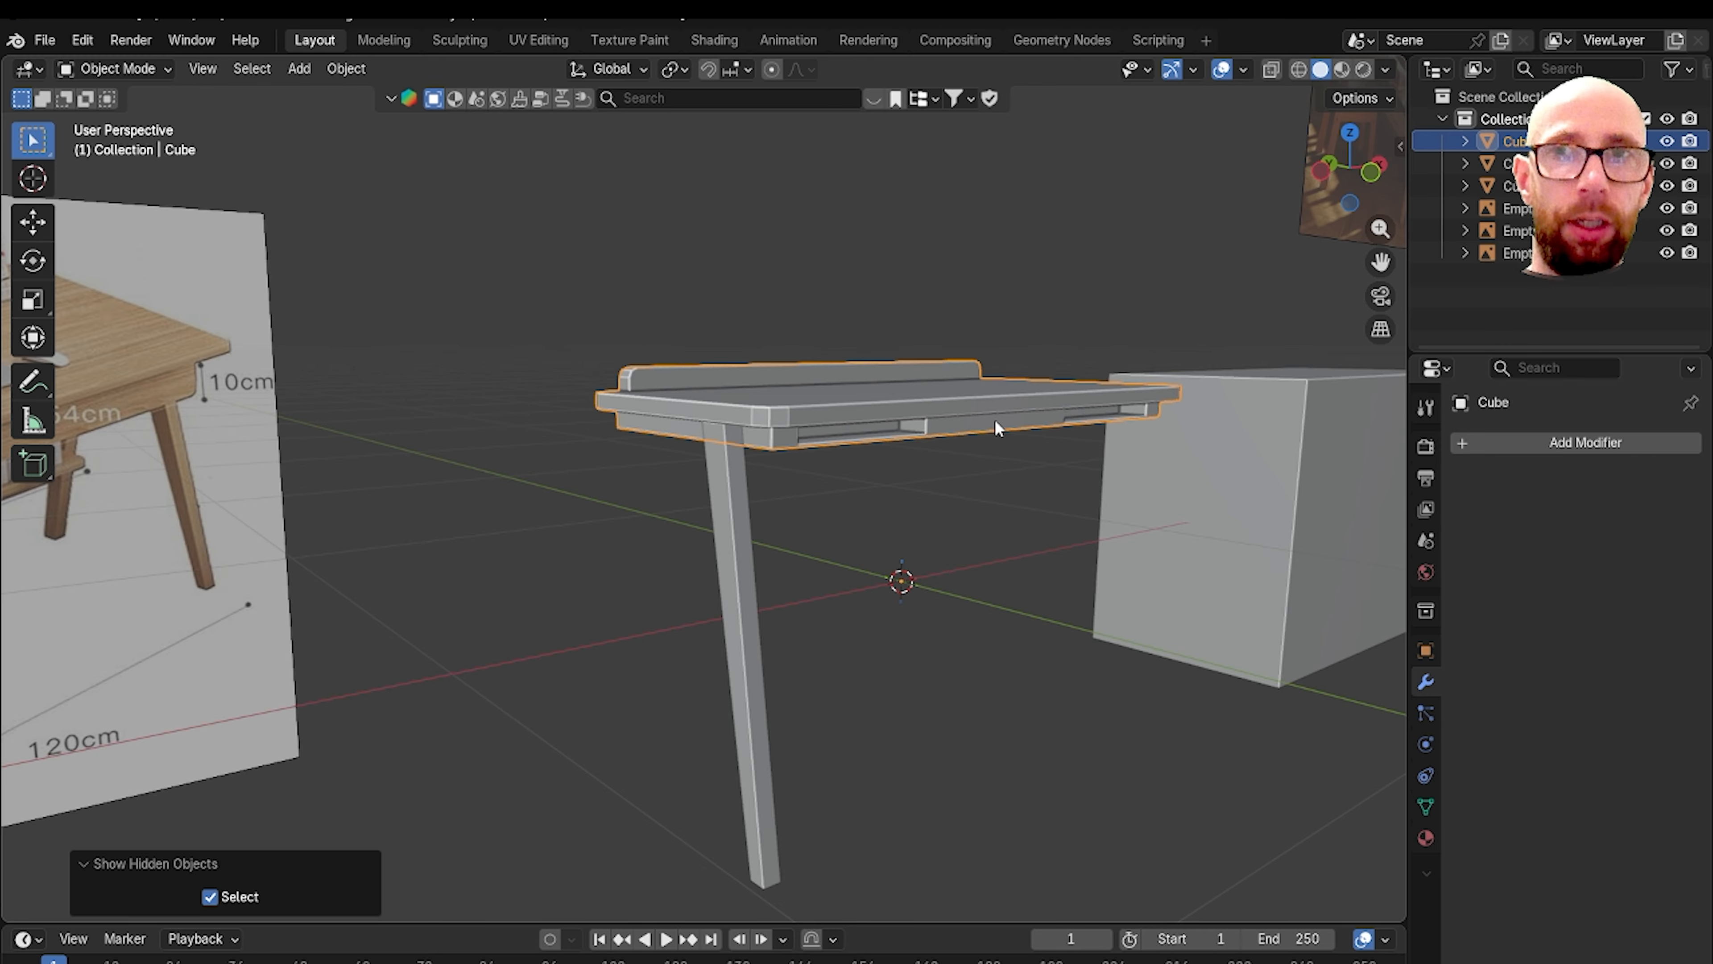
# Step: Isolate the leg in local view and open its mesh in Edit Mode
pyautogui.click(899, 567)
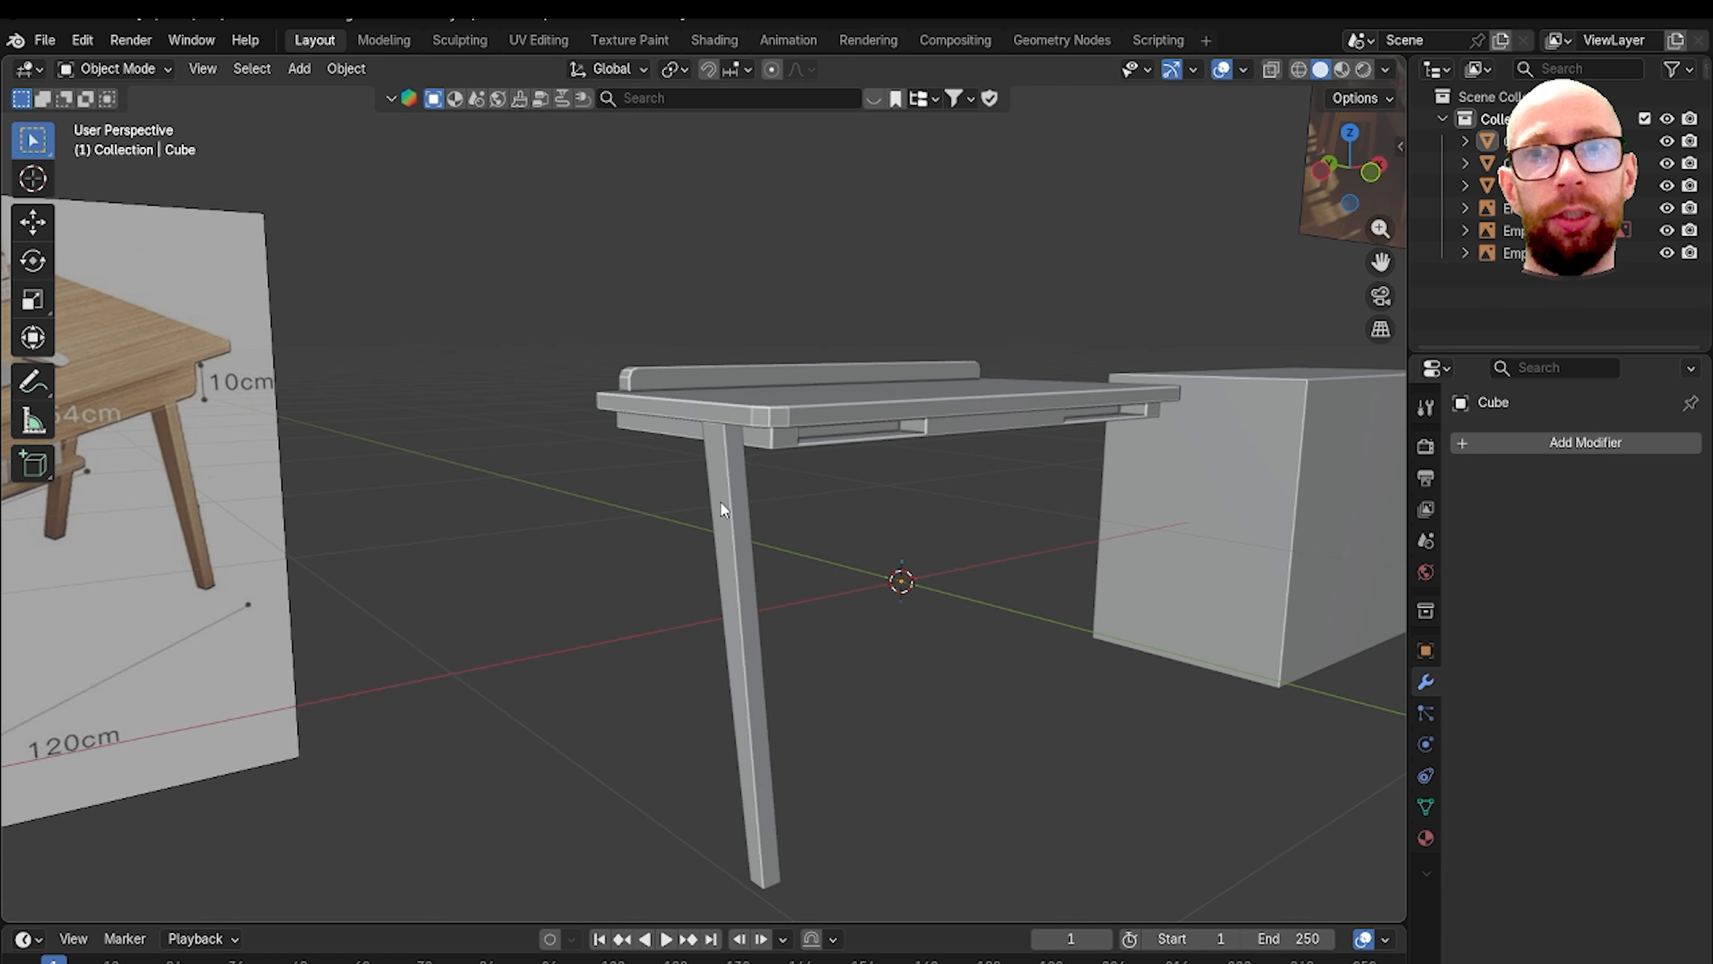
pyautogui.click(738, 509)
pyautogui.press('KP_Divide')
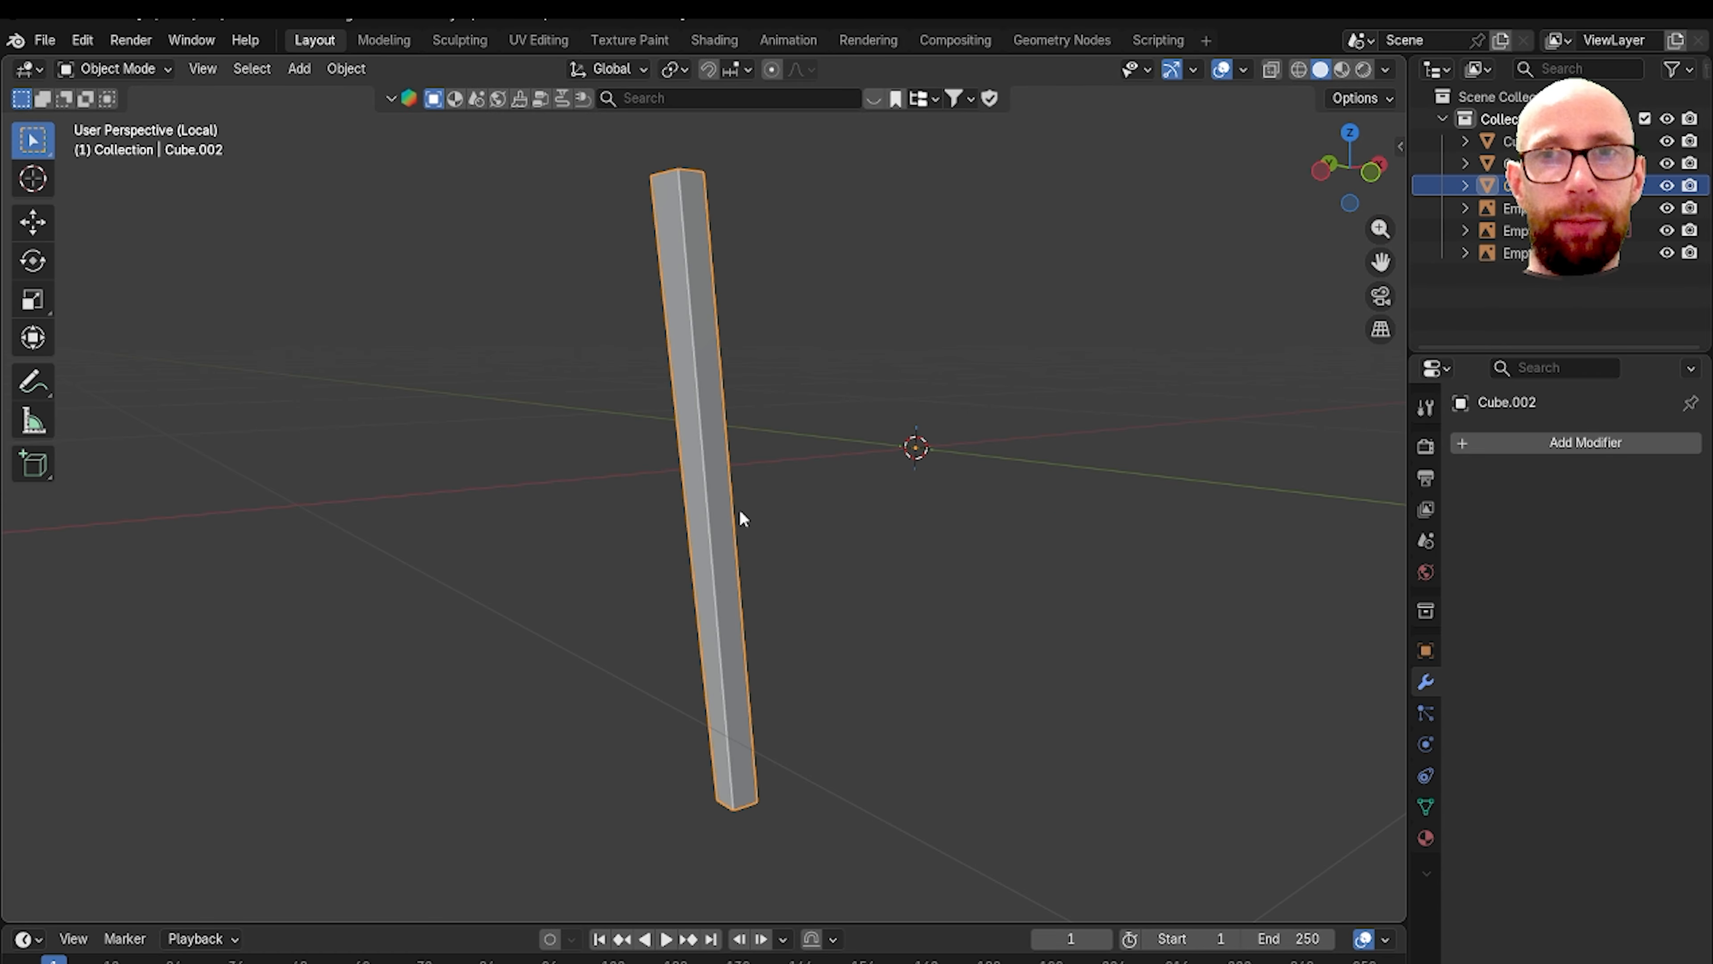
pyautogui.moveTo(739, 509); pyautogui.dragTo(946, 521, button='middle')
pyautogui.scroll(3, 753, 452)
pyautogui.press('Tab')
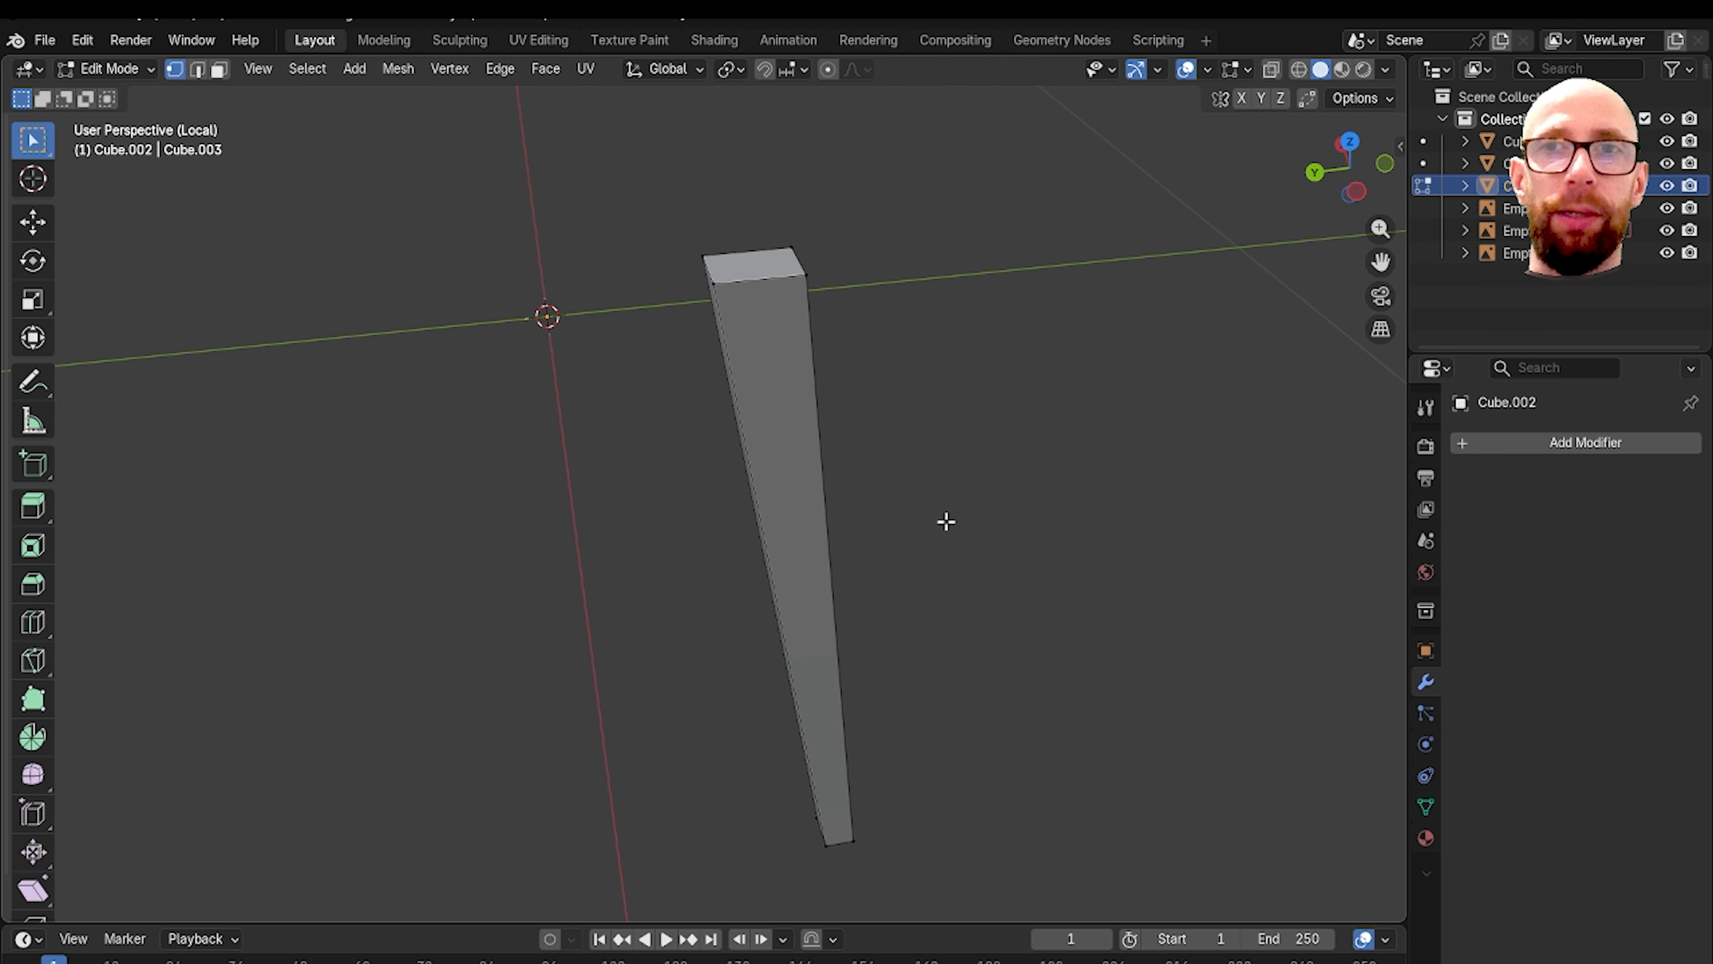
# Step: Bevel all edges of the leg with a 2 mm width and 2 segments
pyautogui.press('2')
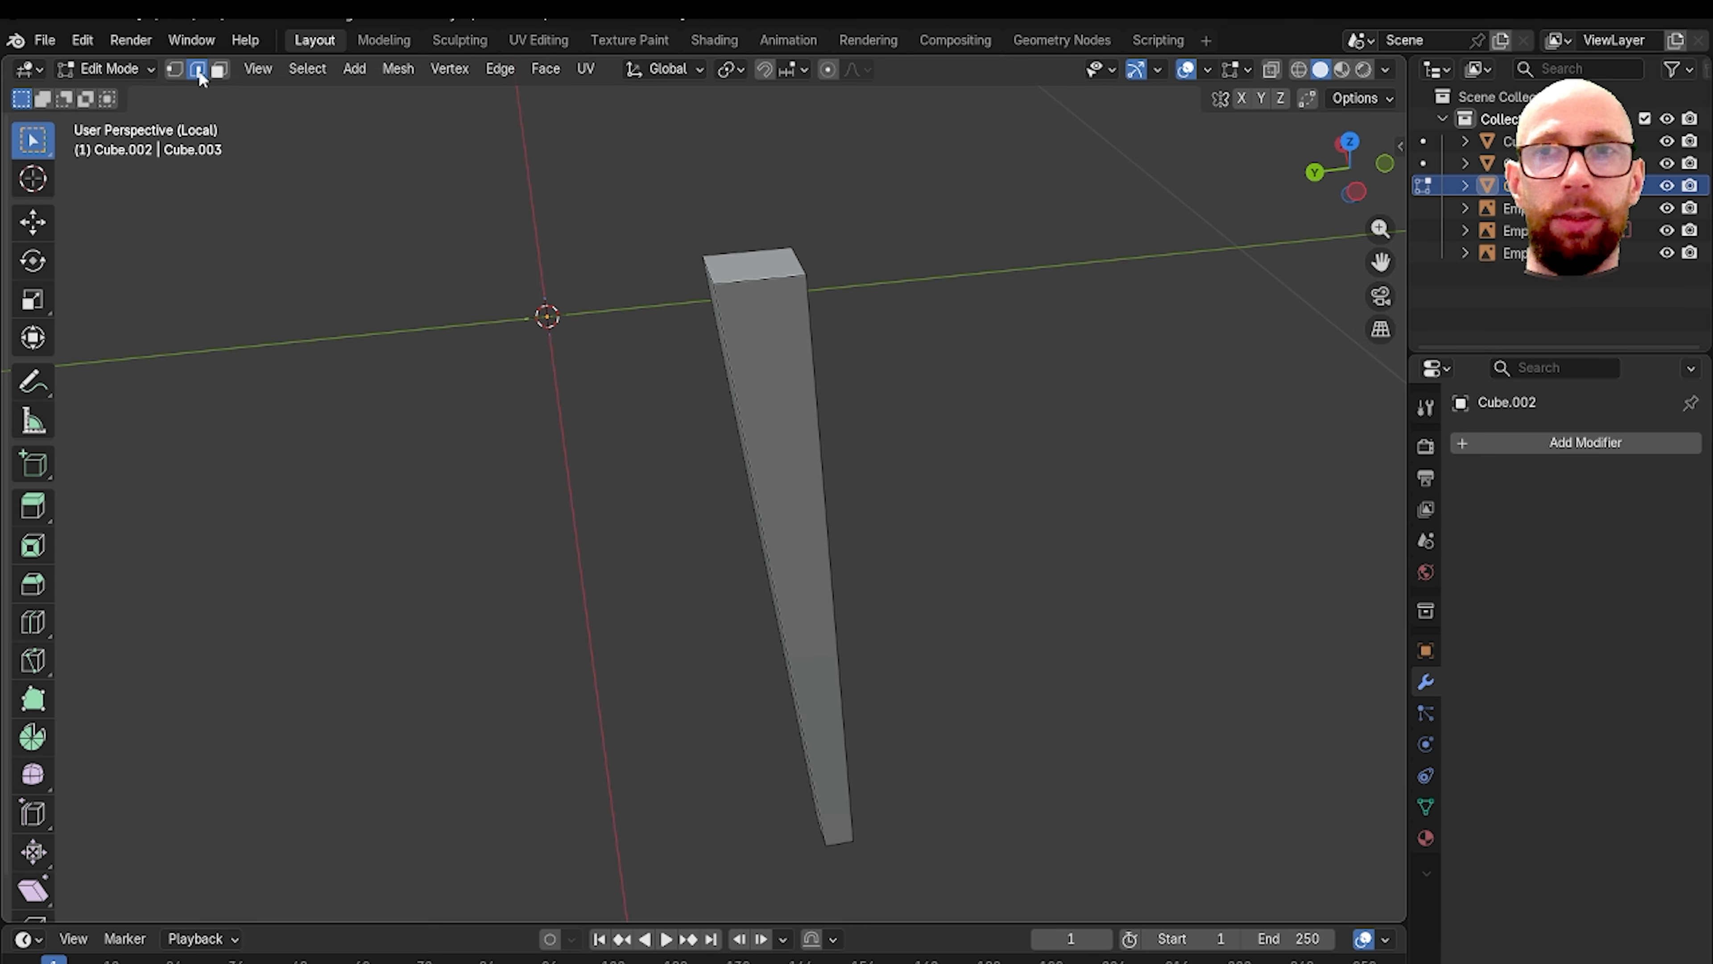
pyautogui.moveTo(832, 478); pyautogui.dragTo(719, 432, button='middle')
pyautogui.press('a')
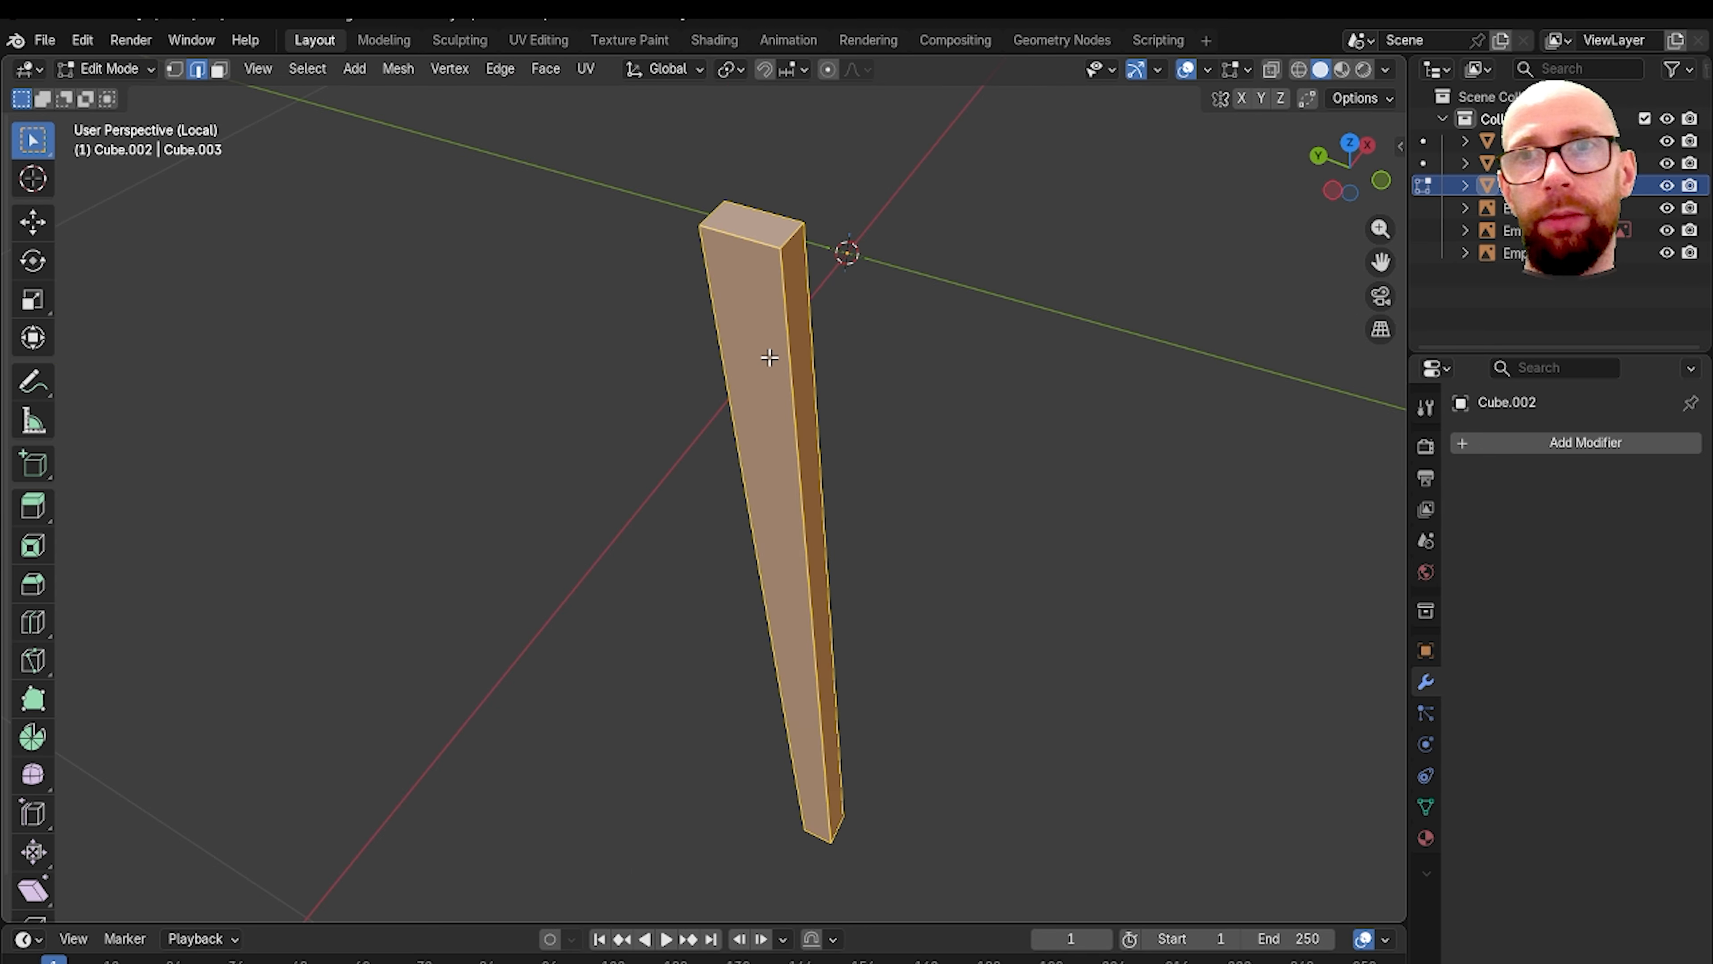
pyautogui.scroll(2, 768, 360)
pyautogui.keyDown('shift'); pyautogui.moveTo(769, 359); pyautogui.dragTo(717, 518, button='middle'); pyautogui.keyUp('shift')
pyautogui.scroll(2, 730, 432)
pyautogui.hotkey('ctrl', 'b')
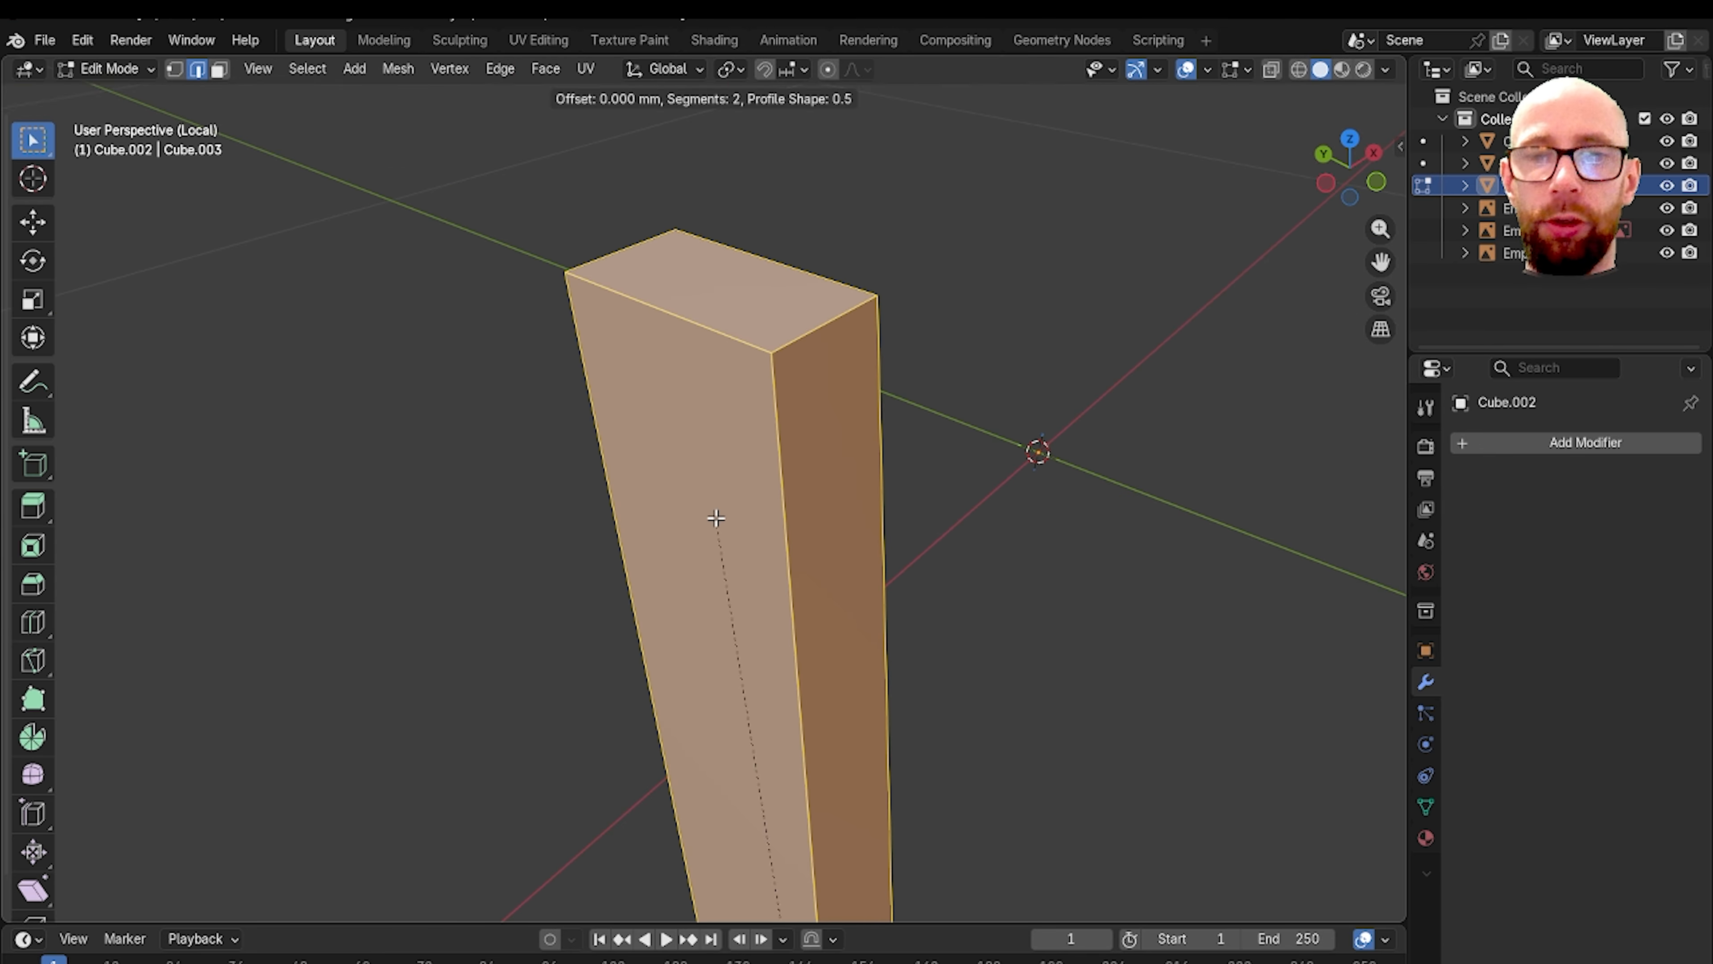
pyautogui.click(715, 517)
pyautogui.click(297, 570)
pyautogui.write('2')
pyautogui.press('Return')
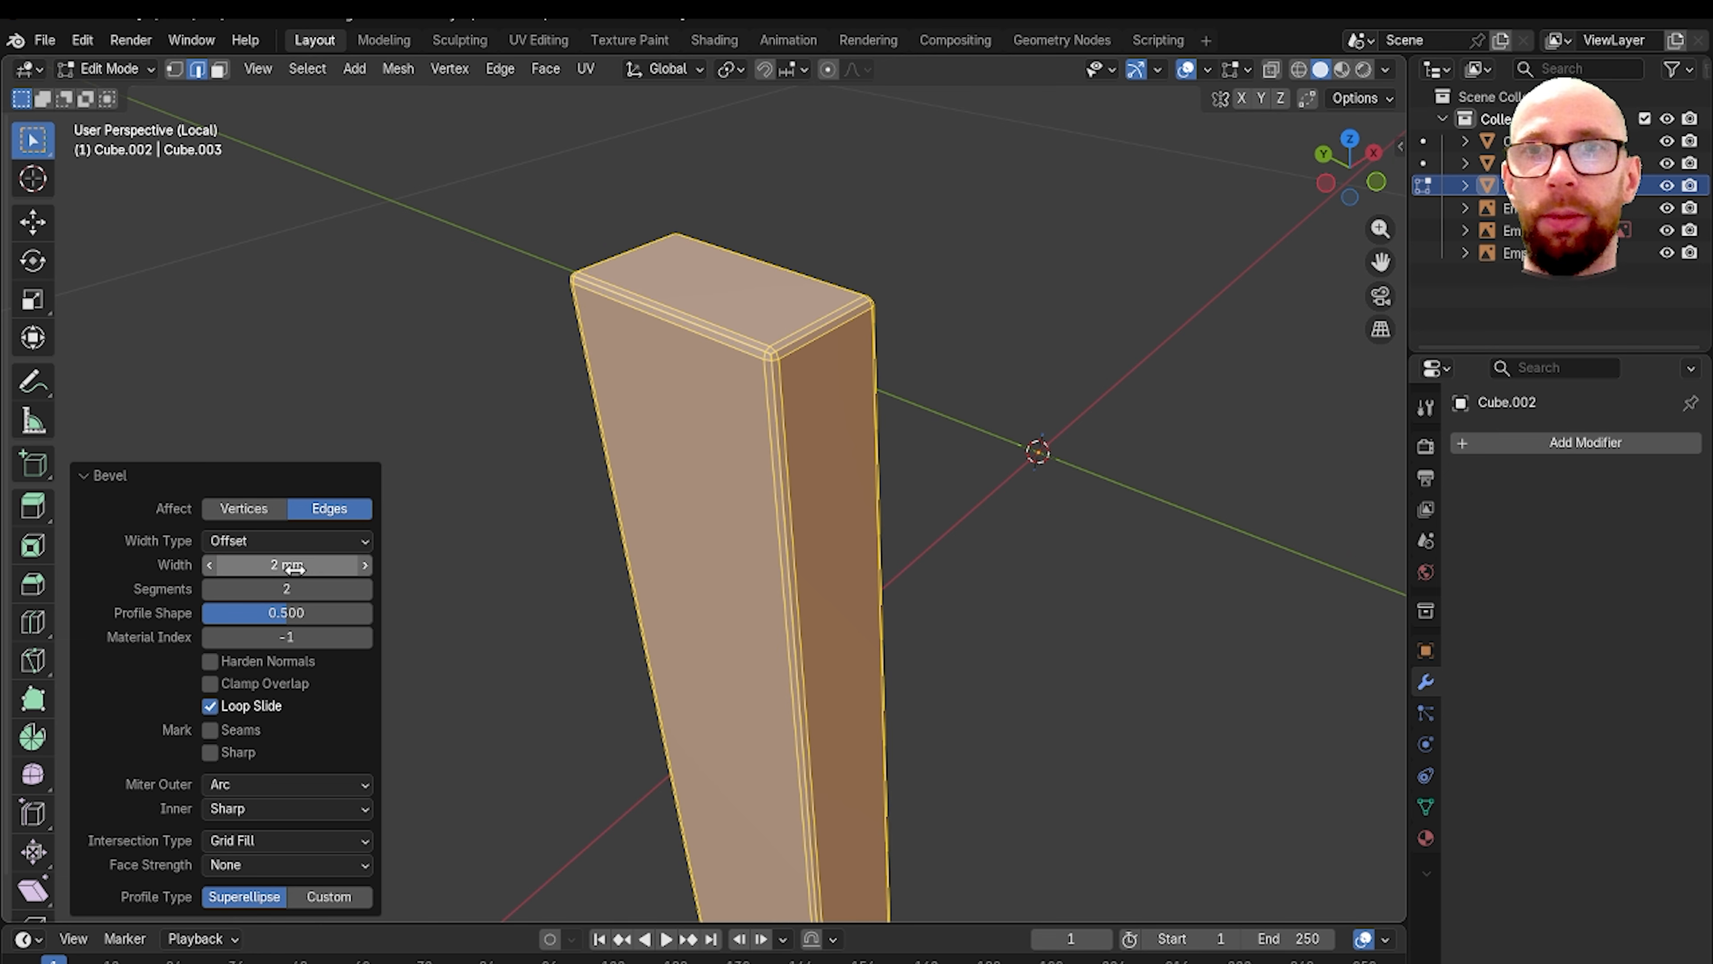
# Step: Set the leg's bevel width to 3 mm and return to Object Mode
pyautogui.click(294, 569)
pyautogui.write('3')
pyautogui.press('Return')
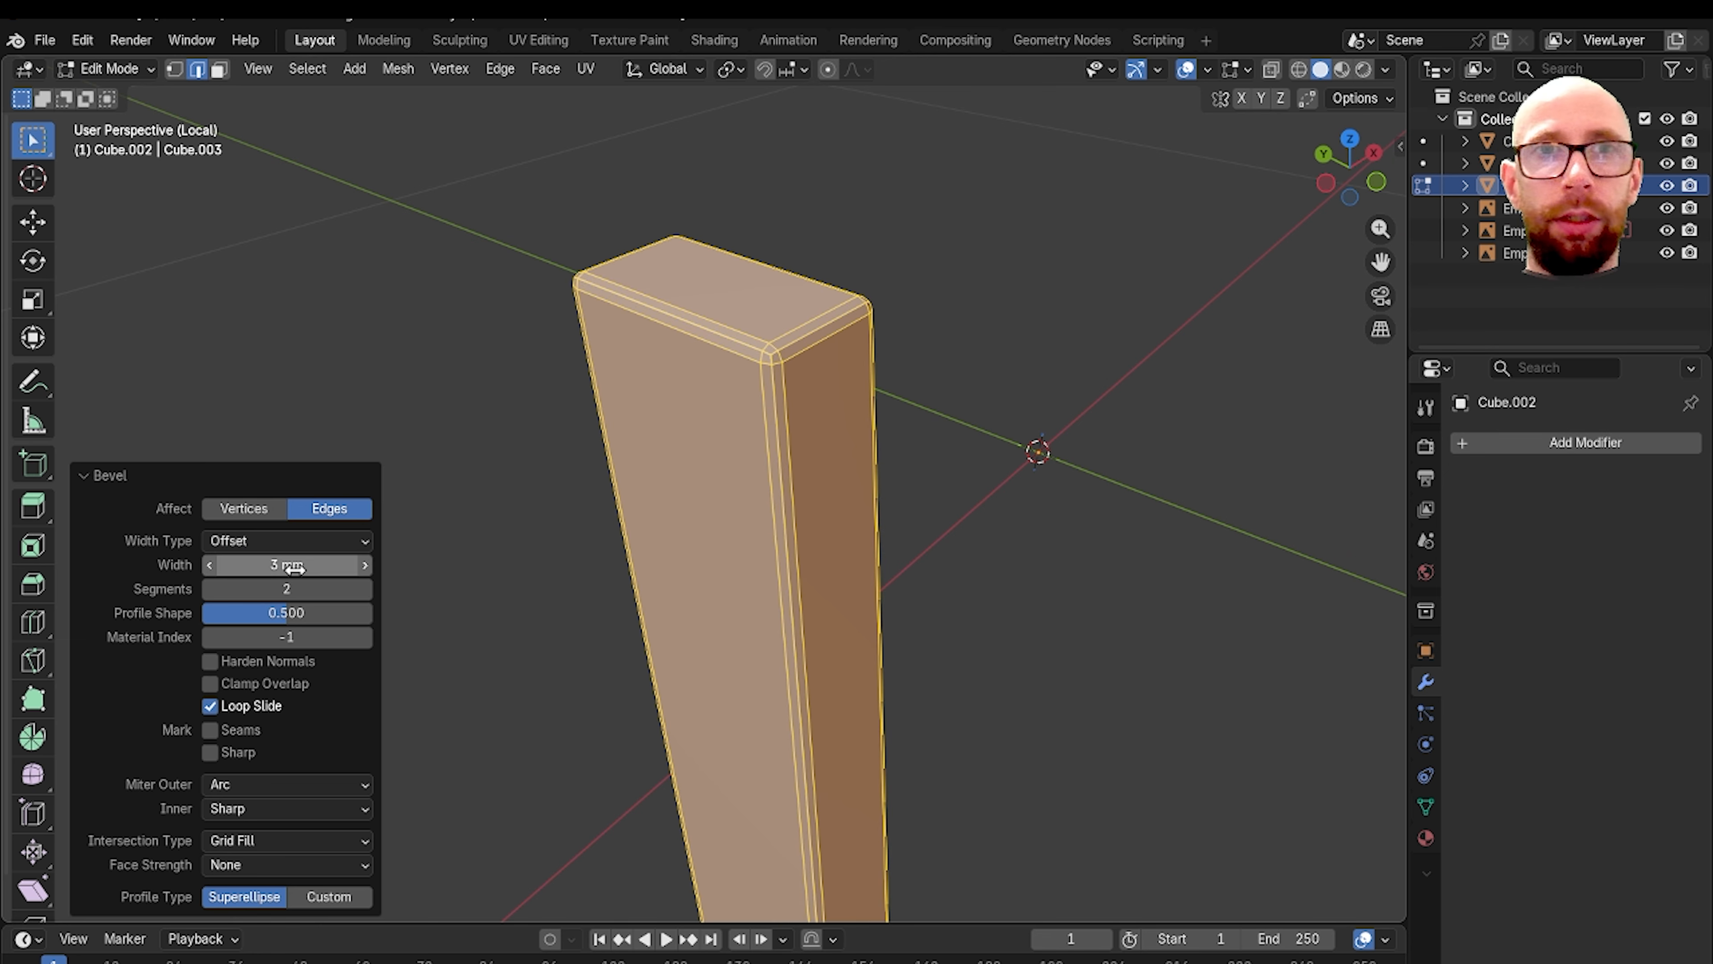
pyautogui.moveTo(751, 502); pyautogui.dragTo(671, 466, button='middle')
pyautogui.press('Tab')
# Step: Add a Subdivision Surface modifier to the leg and shade it smooth
pyautogui.scroll(-5, 709, 492)
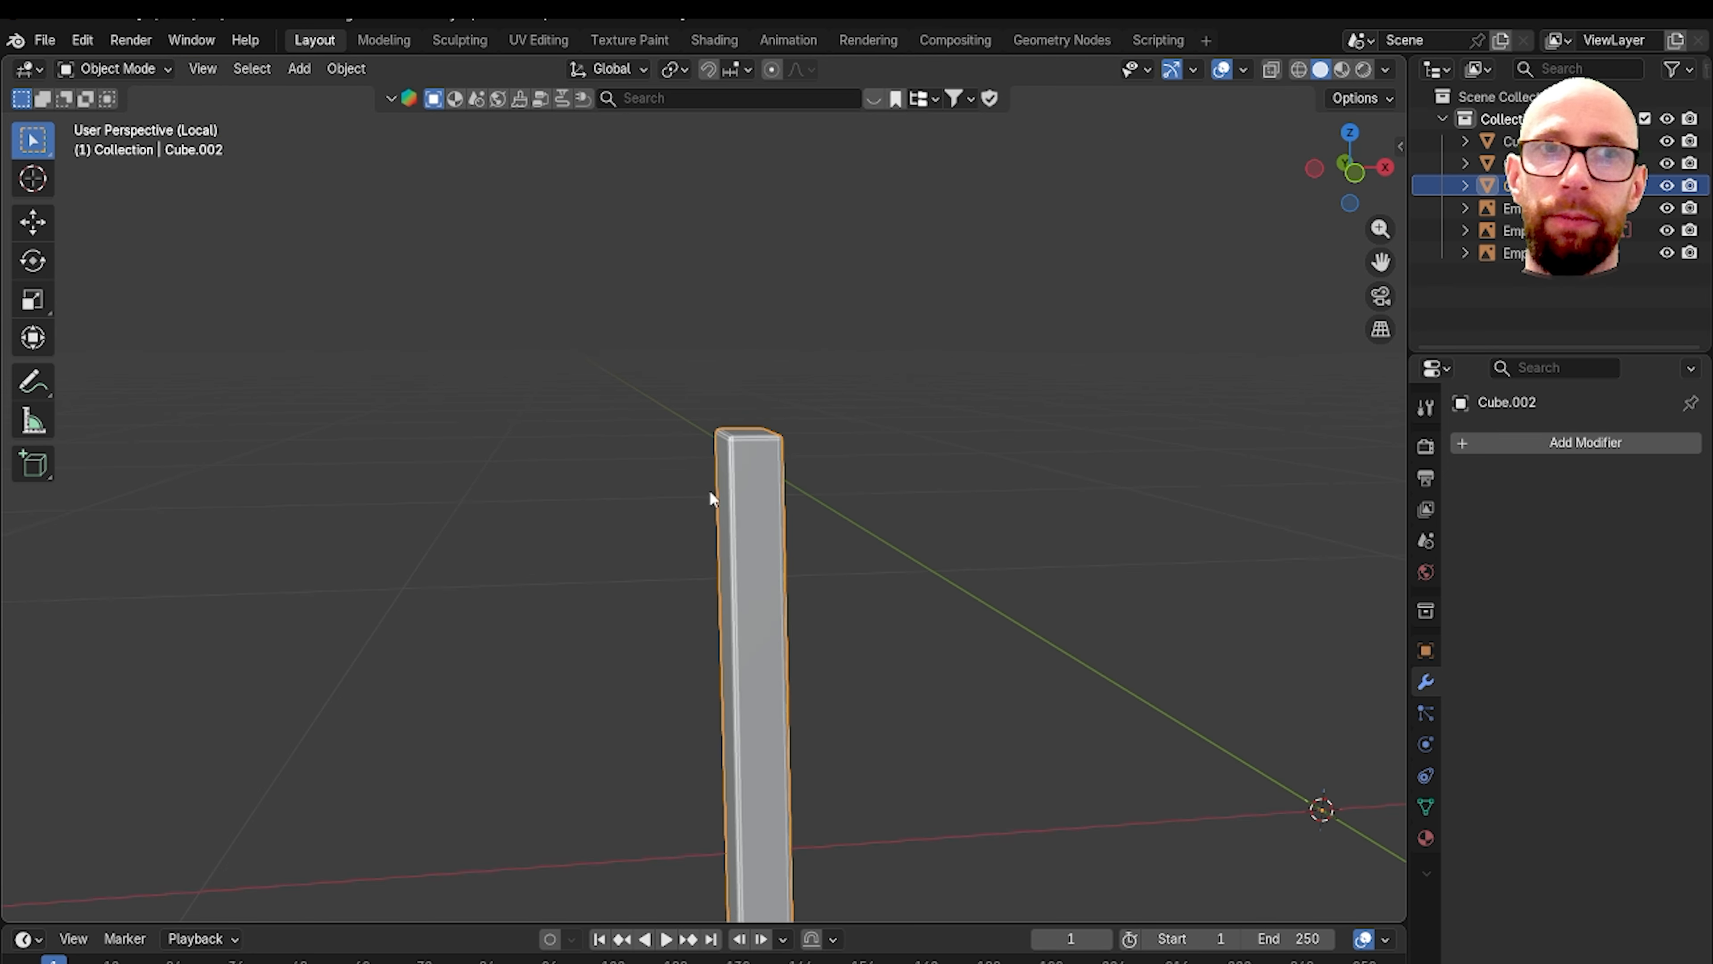
pyautogui.scroll(5, 777, 537)
pyautogui.moveTo(780, 540); pyautogui.dragTo(811, 499, button='middle')
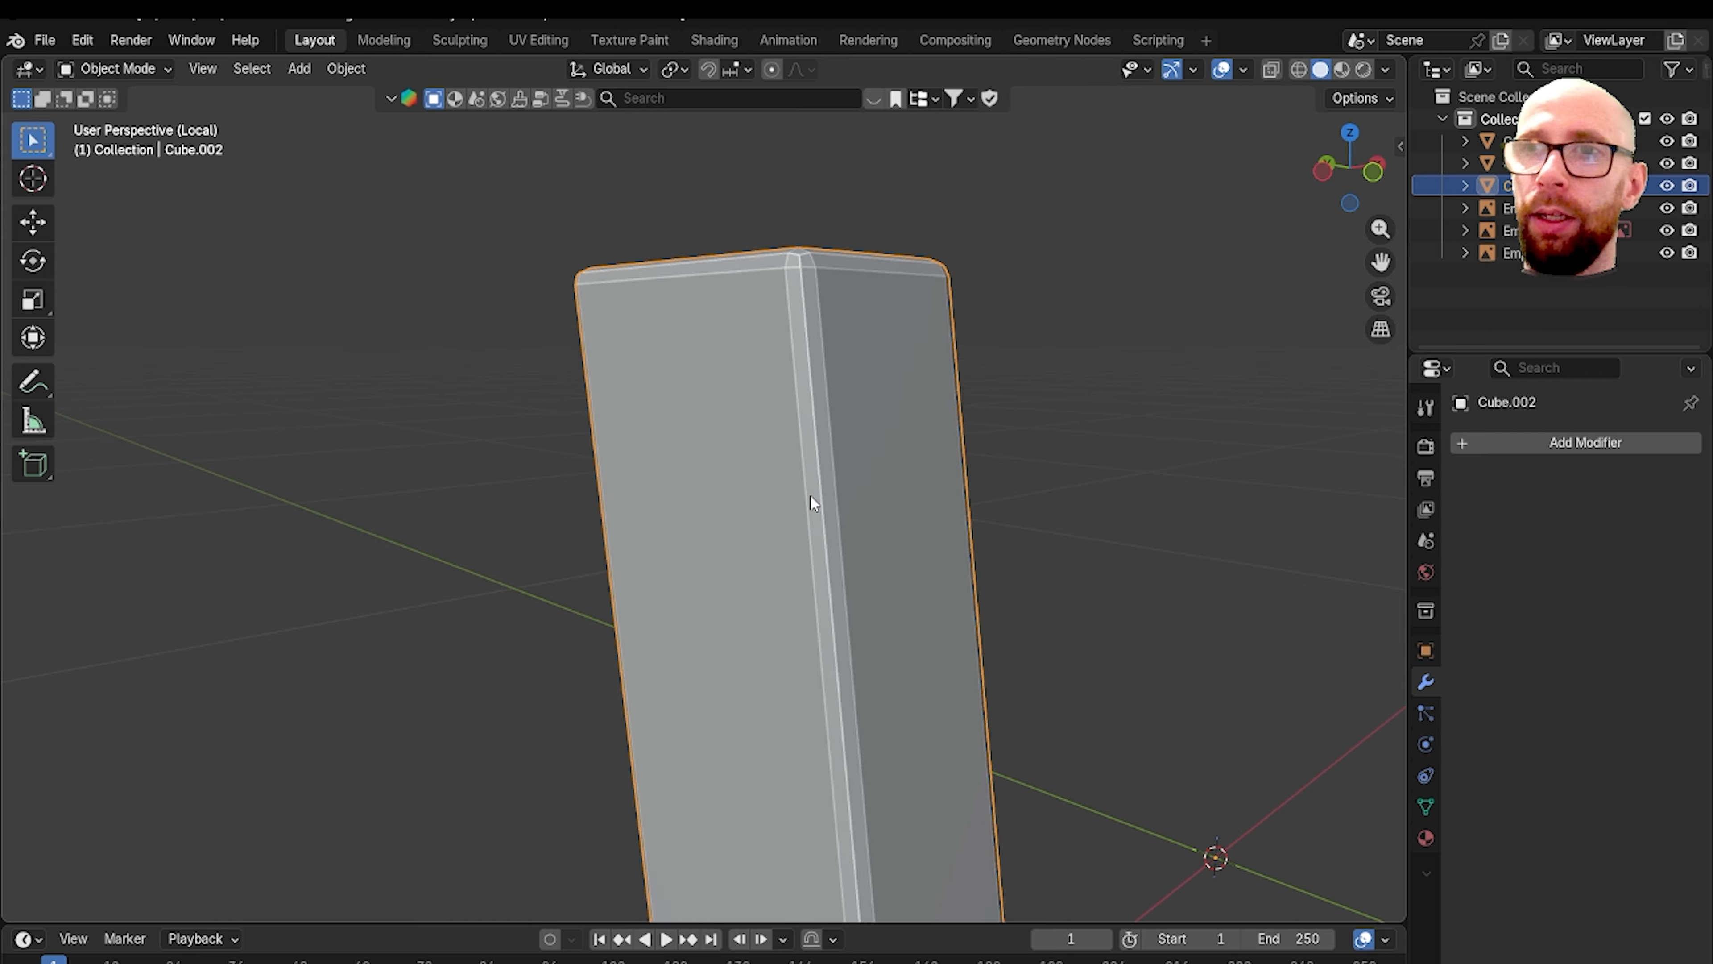
pyautogui.click(1586, 444)
pyautogui.moveTo(1585, 445)
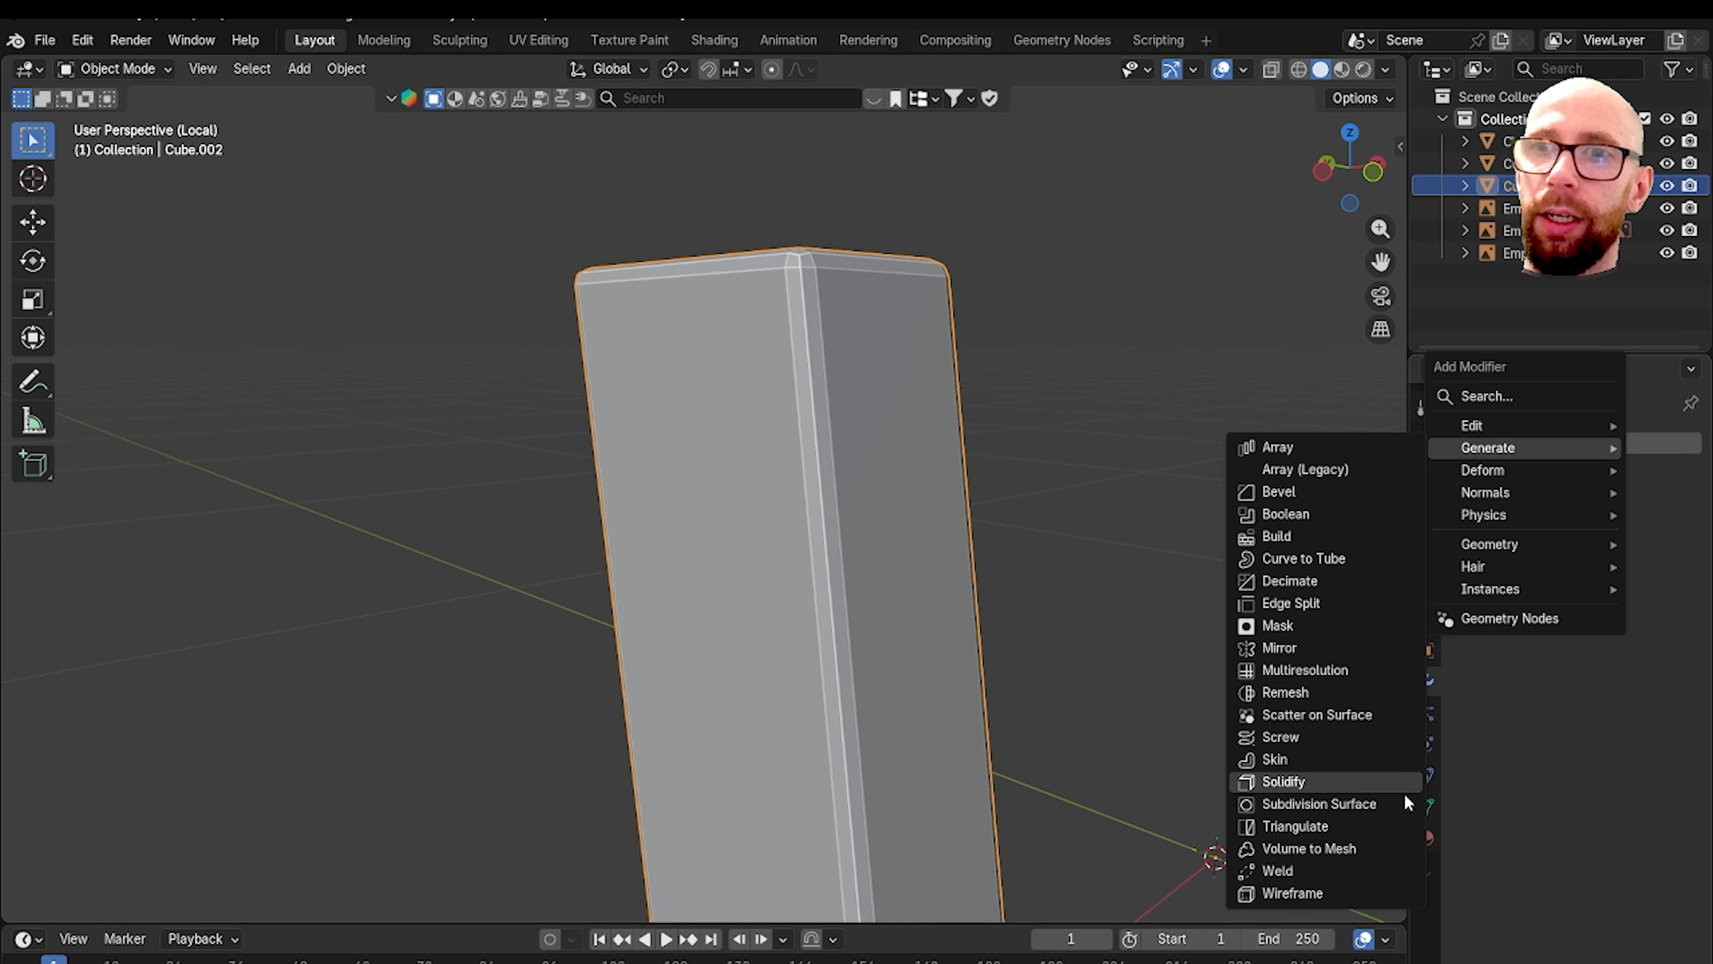
pyautogui.click(1376, 808)
pyautogui.rightClick(857, 469)
pyautogui.click(806, 427)
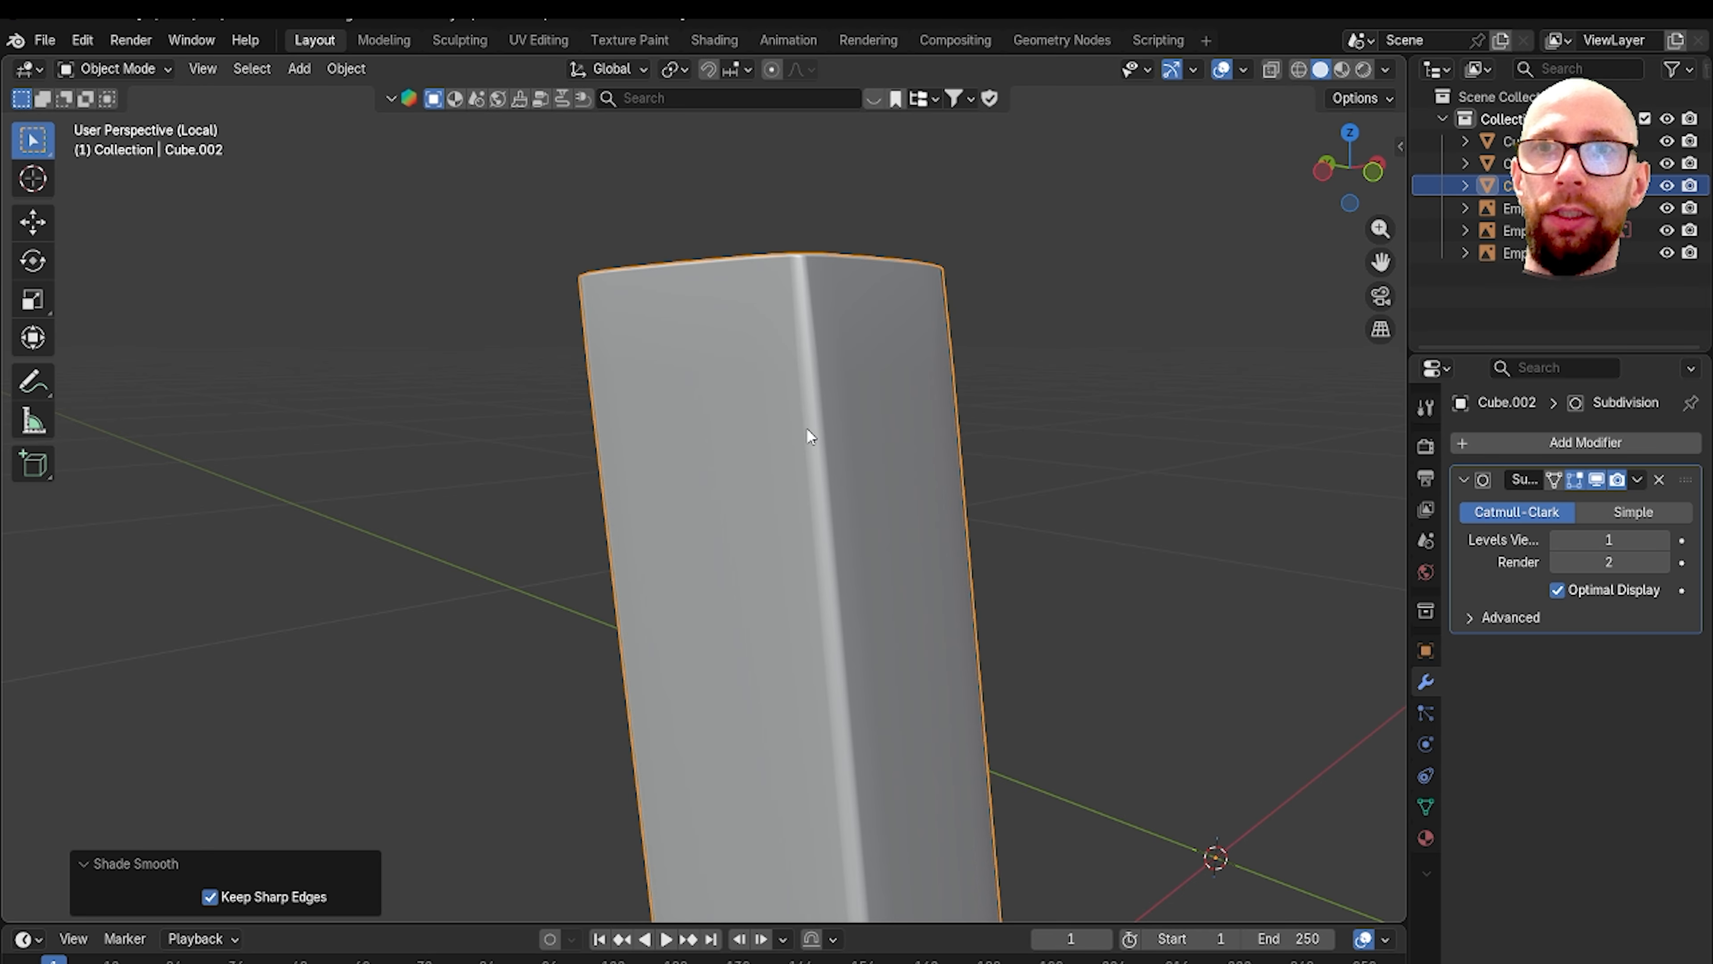
# Step: Exit local view to return to the full scene and check the leg against the desk
pyautogui.scroll(-5, 811, 465)
pyautogui.moveTo(847, 554); pyautogui.dragTo(979, 452, button='middle')
pyautogui.press('KP_Divide')
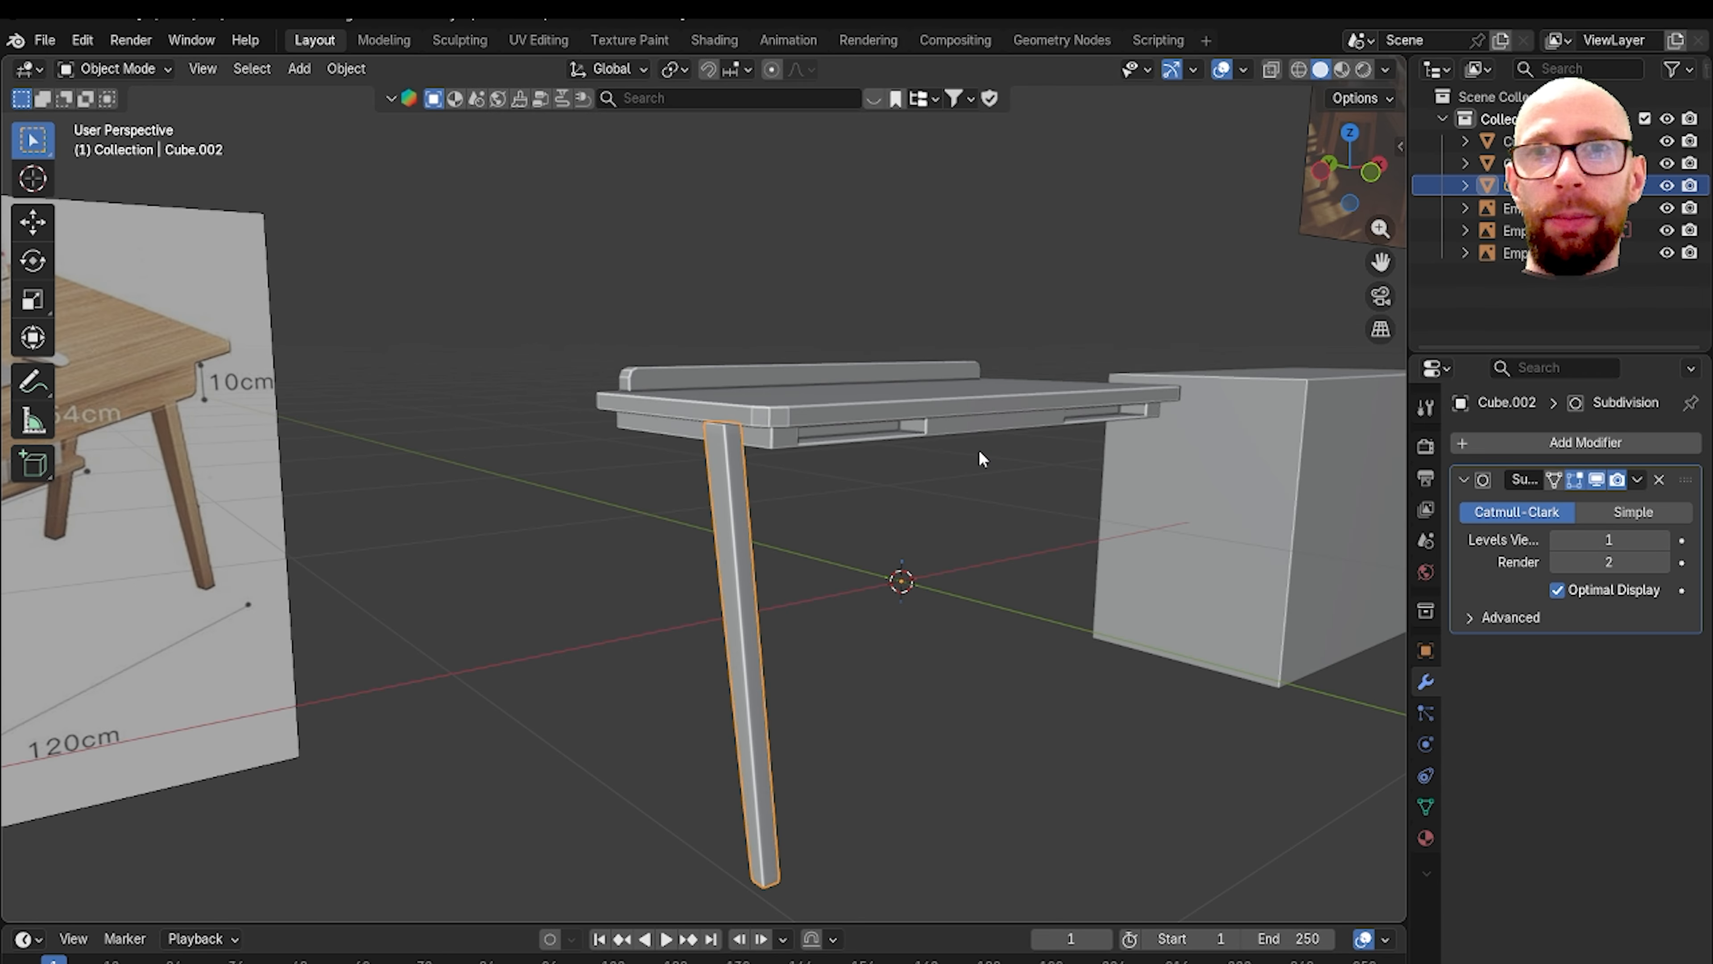
pyautogui.scroll(4, 926, 558)
pyautogui.moveTo(880, 539); pyautogui.dragTo(1181, 499, button='middle')
pyautogui.moveTo(649, 502); pyautogui.dragTo(715, 494, button='middle')
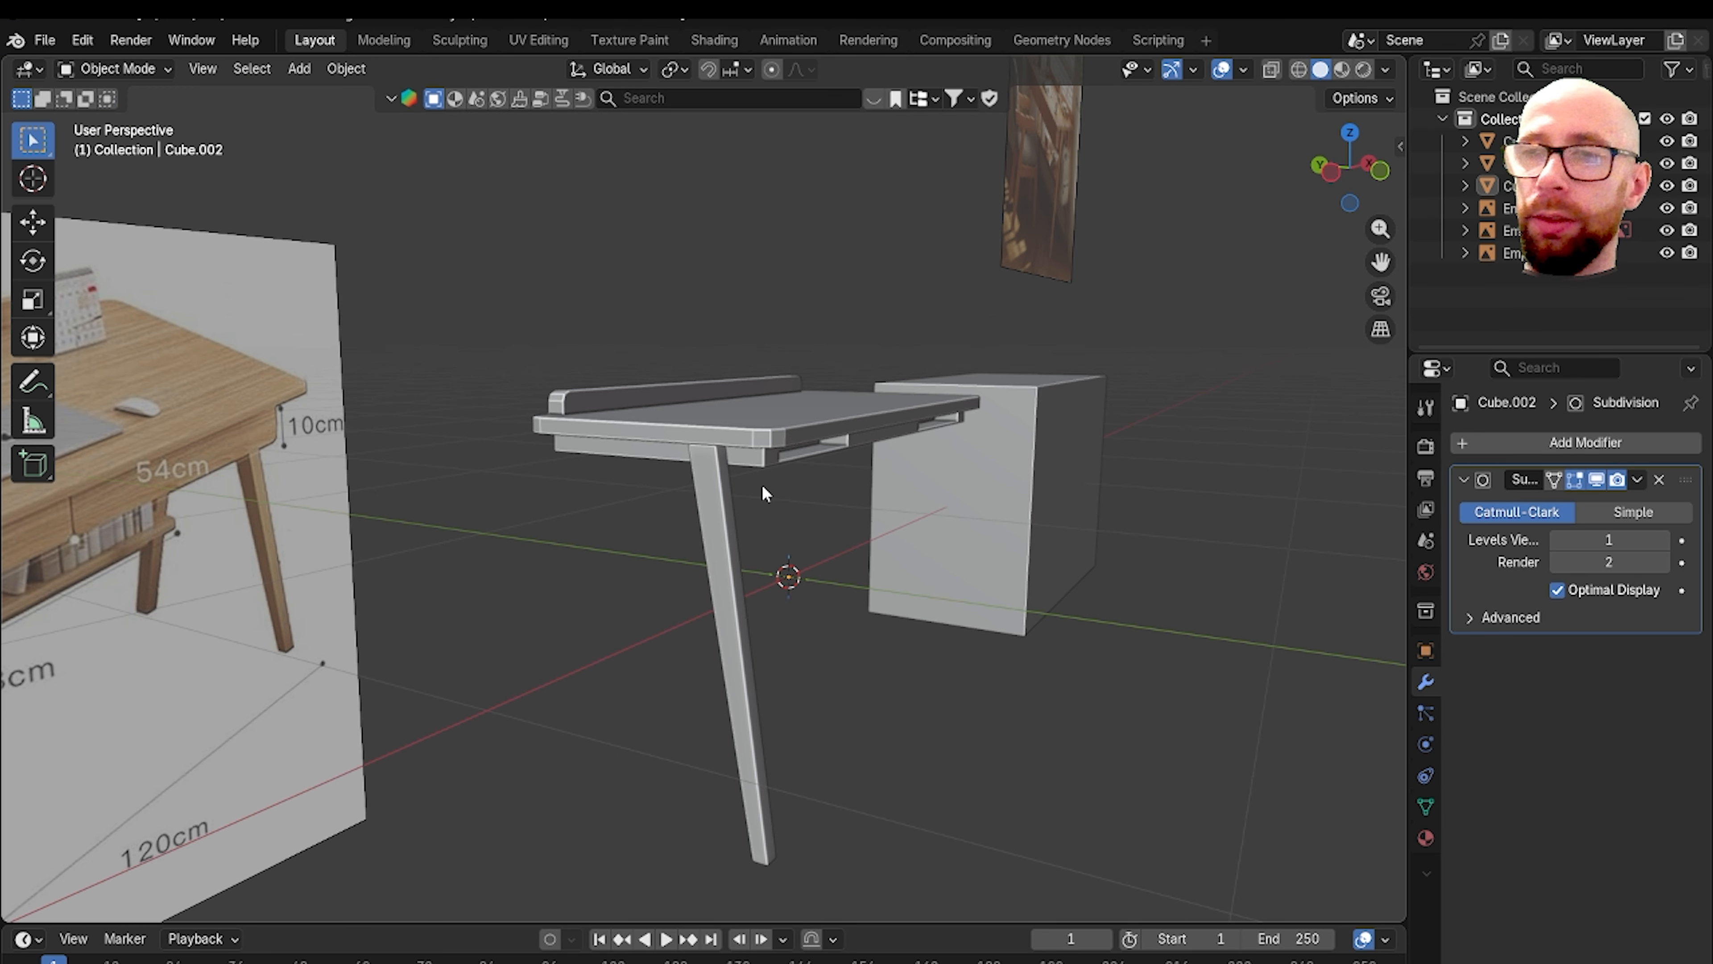
pyautogui.scroll(3, 748, 503)
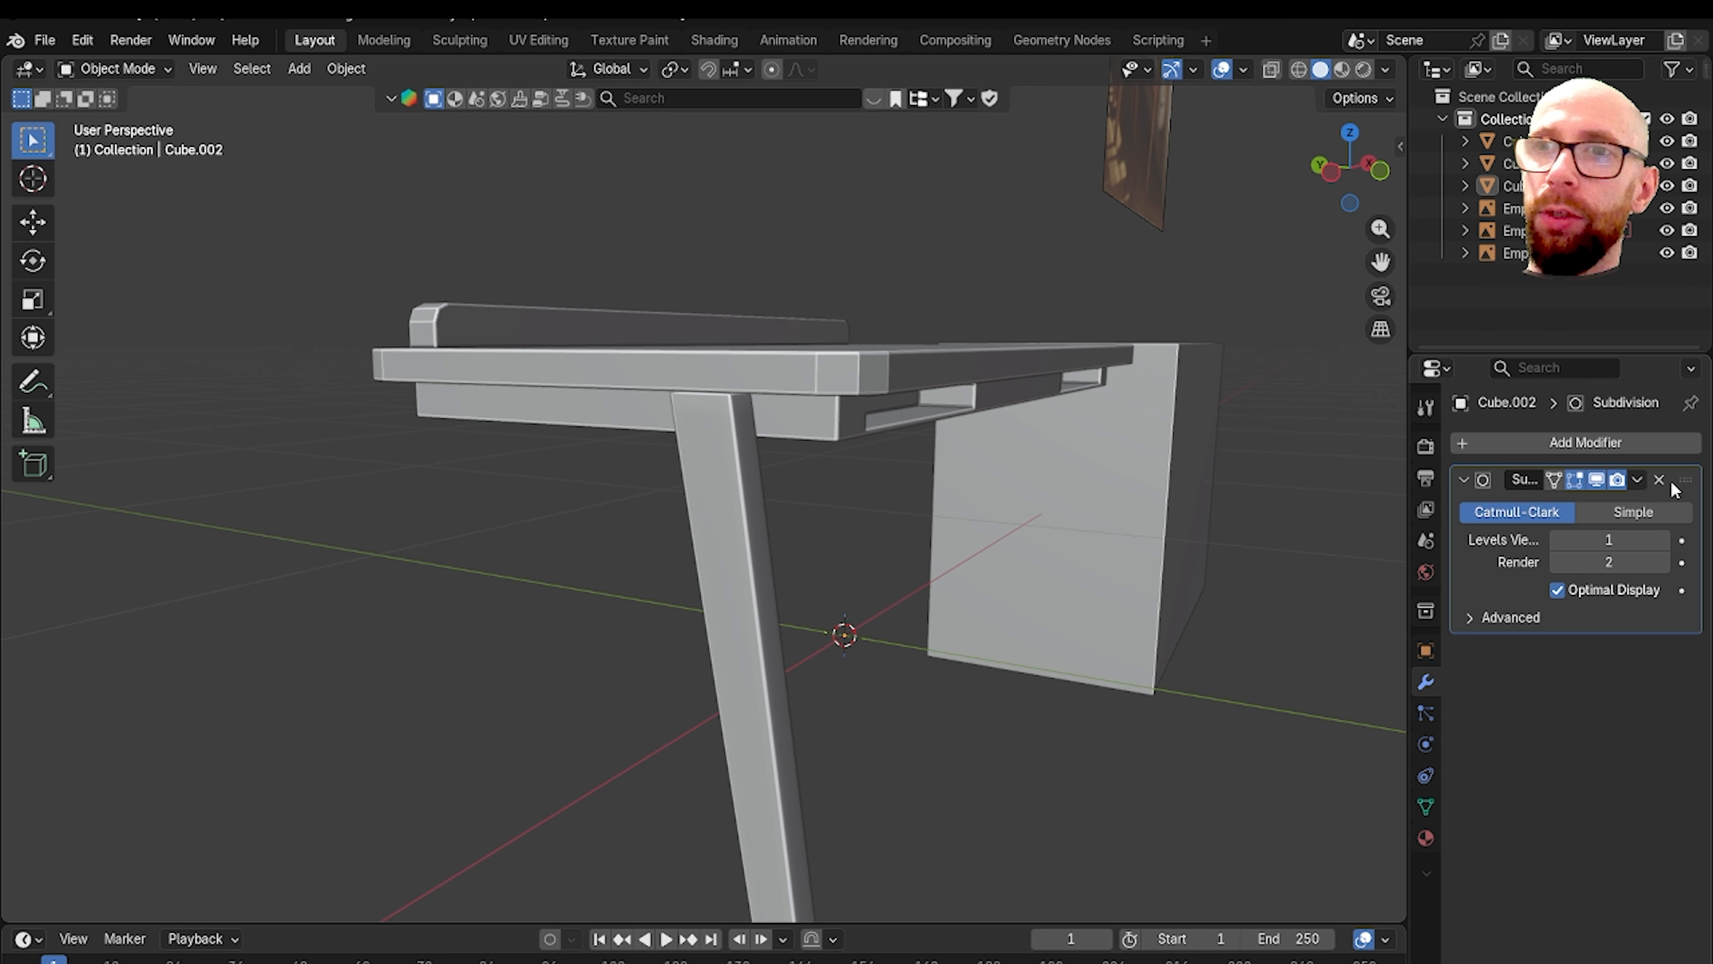
# Step: Remove the Subdivision modifier from the leg and set its shading to Shade Flat
pyautogui.click(1659, 479)
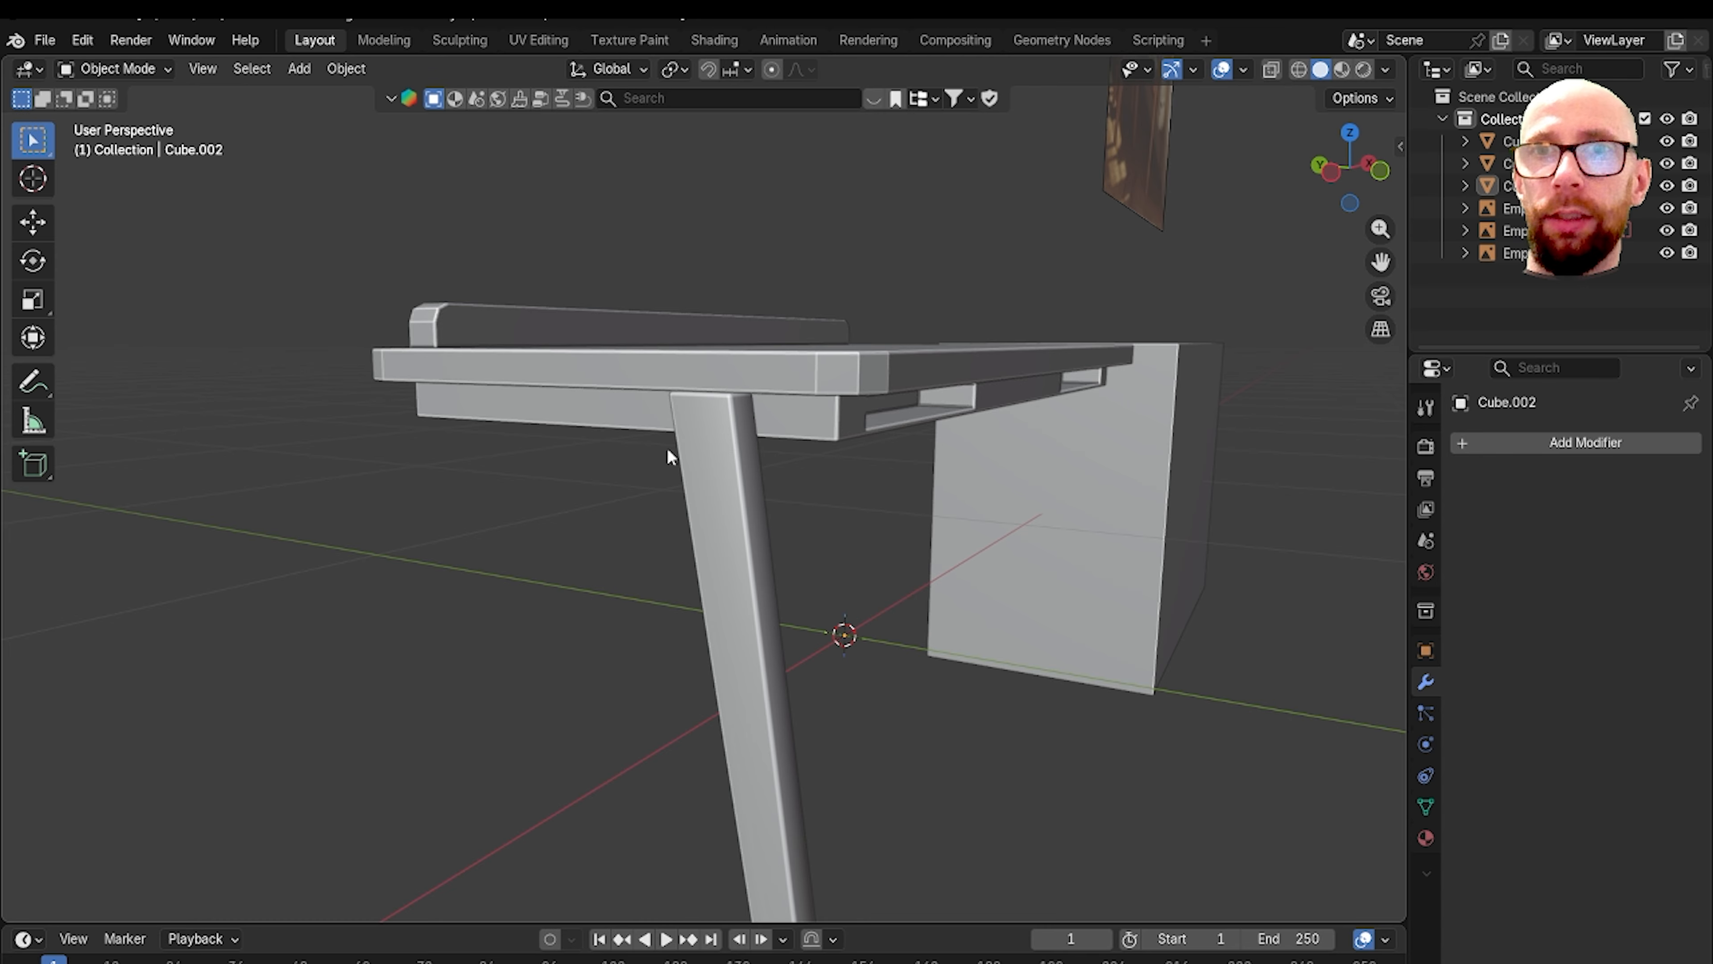
pyautogui.moveTo(669, 451); pyautogui.dragTo(763, 455, button='middle')
pyautogui.scroll(2, 775, 485)
pyautogui.click(782, 483)
pyautogui.rightClick(782, 482)
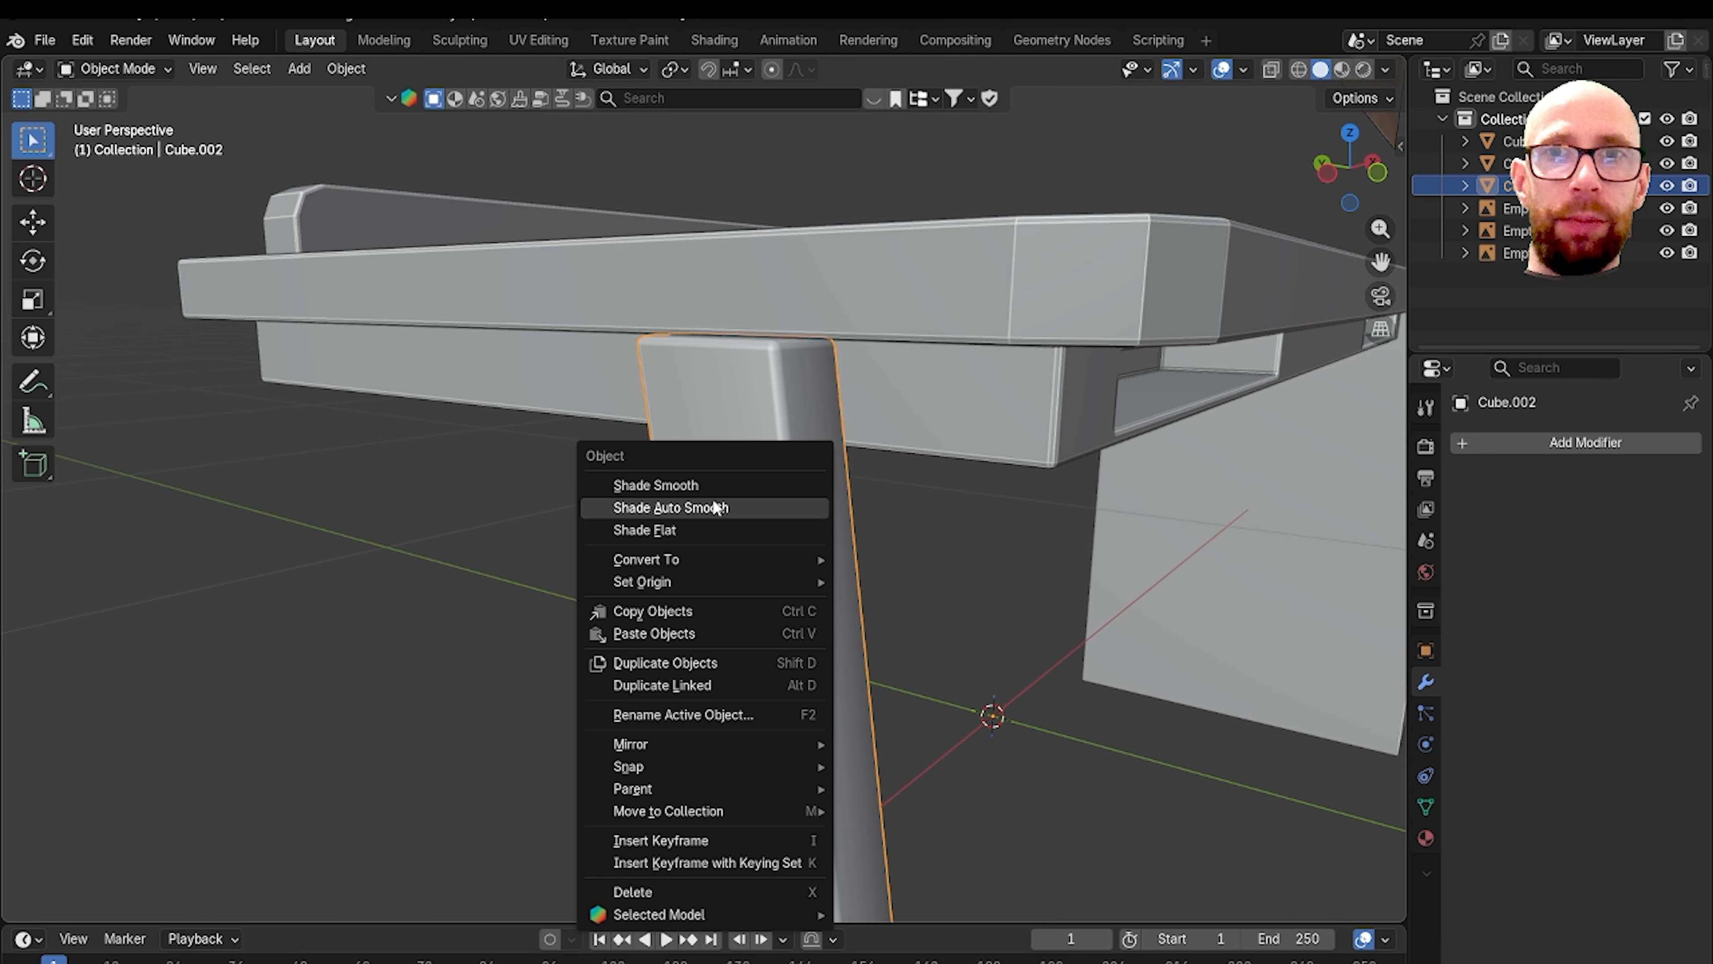
pyautogui.click(684, 532)
pyautogui.click(624, 539)
# Step: Hide the three reference image empties
pyautogui.moveTo(808, 528); pyautogui.dragTo(716, 507, button='middle')
pyautogui.scroll(-6, 871, 500)
pyautogui.moveTo(895, 513); pyautogui.dragTo(539, 486, button='middle')
pyautogui.scroll(-3, 639, 462)
pyautogui.click(417, 493)
pyautogui.press('h')
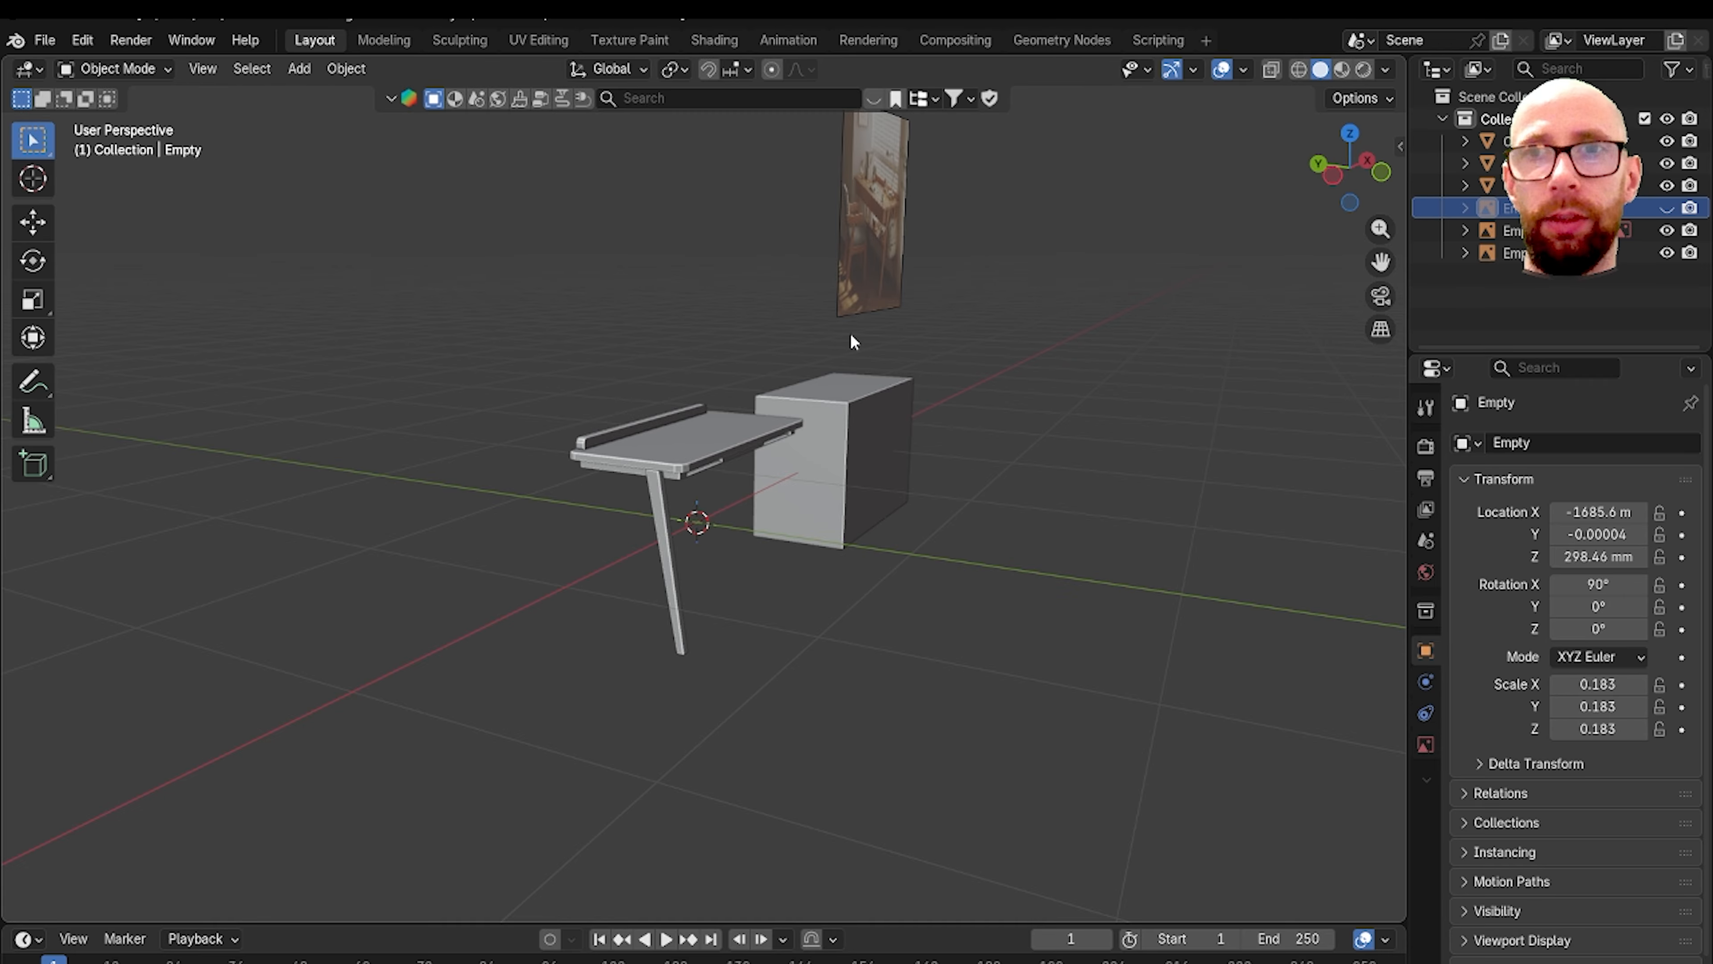
pyautogui.click(1667, 230)
pyautogui.click(1668, 253)
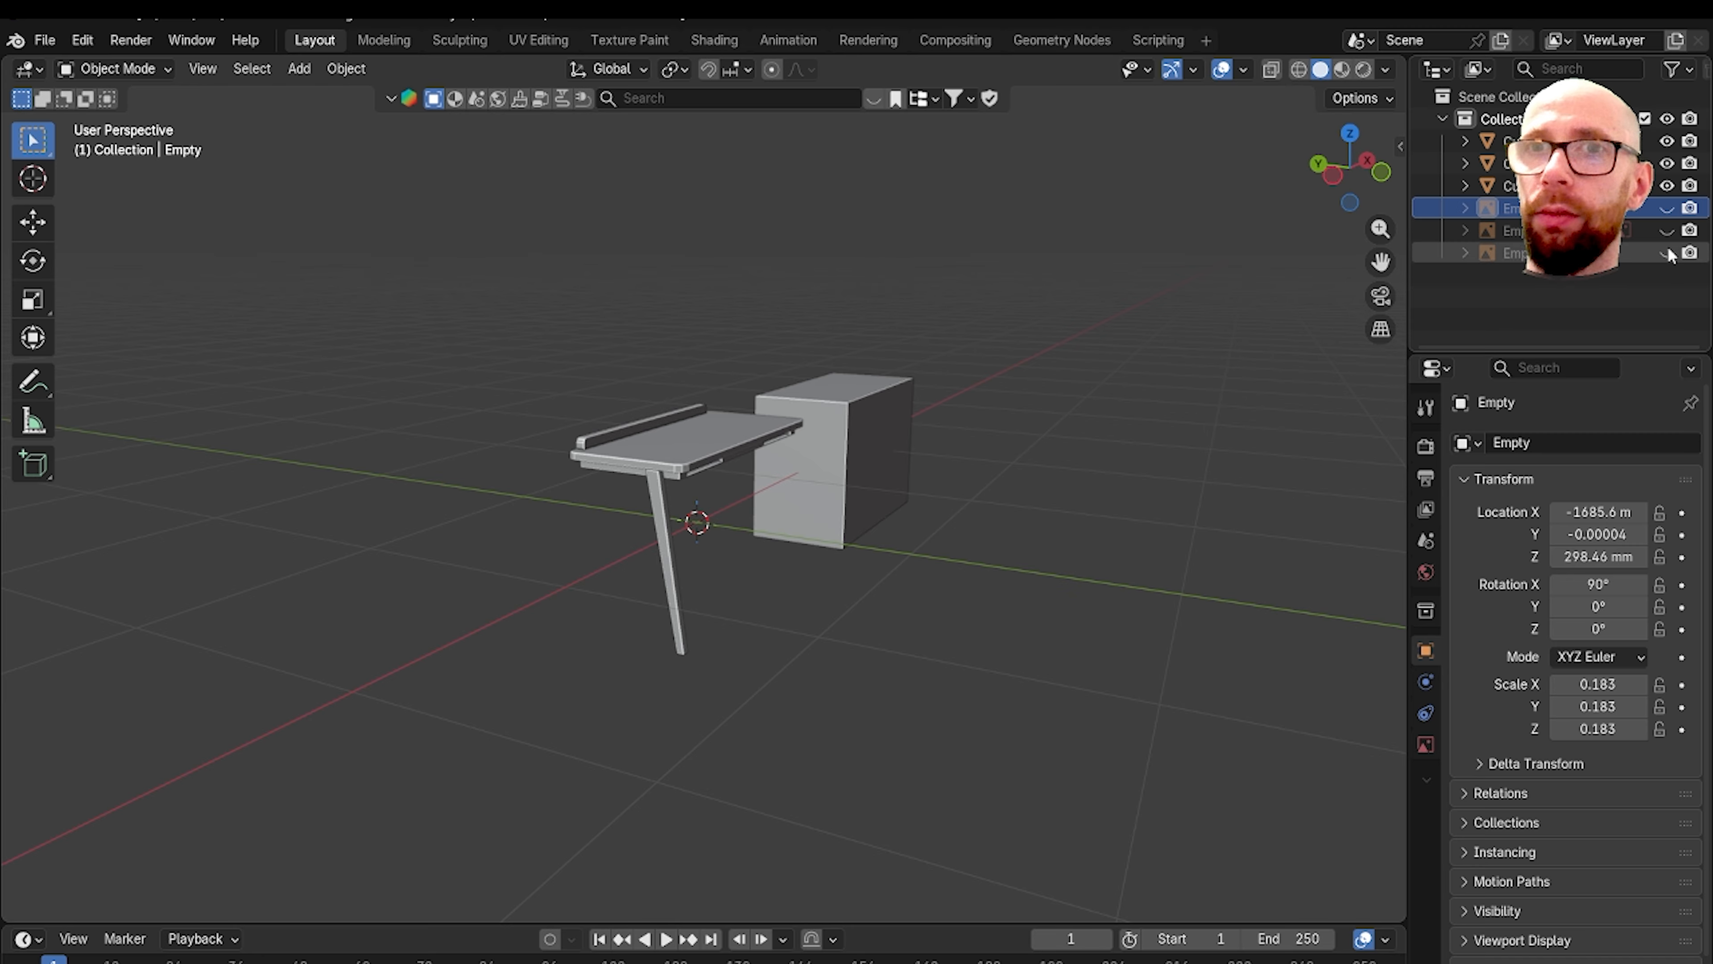
# Step: Examine the leg's fit under the desktop from the end and the front of the desk
pyautogui.moveTo(1072, 452); pyautogui.dragTo(1124, 478, button='middle')
pyautogui.scroll(4, 845, 566)
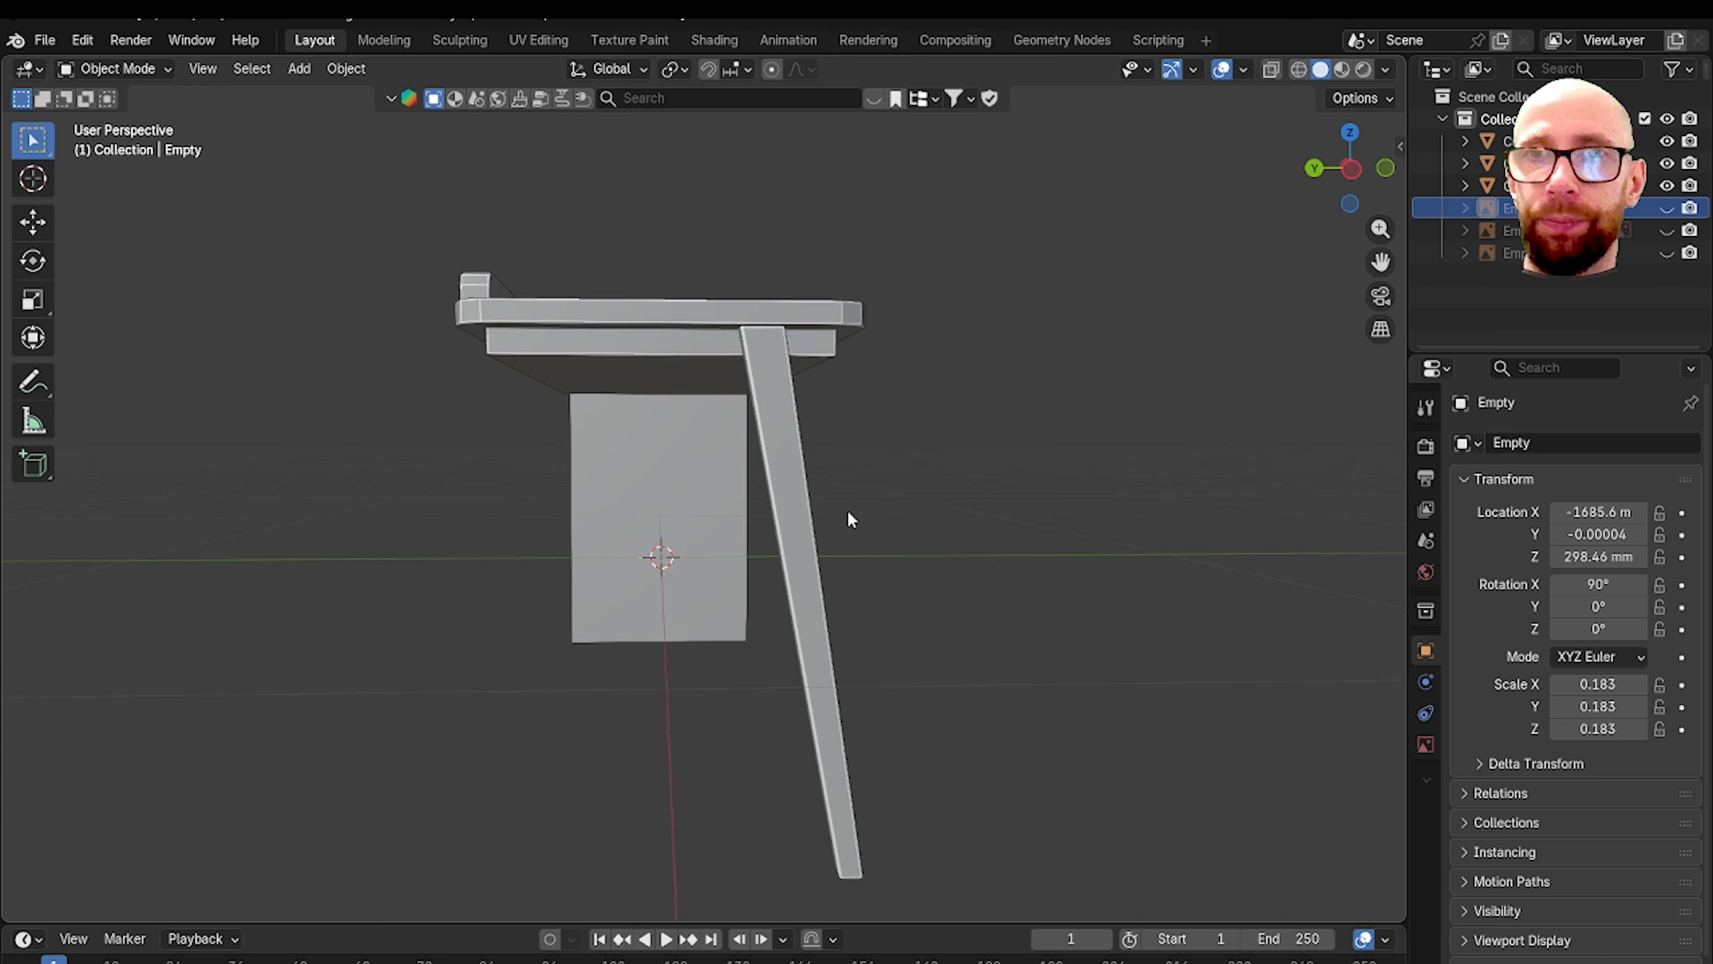
pyautogui.scroll(5, 850, 519)
pyautogui.click(861, 455)
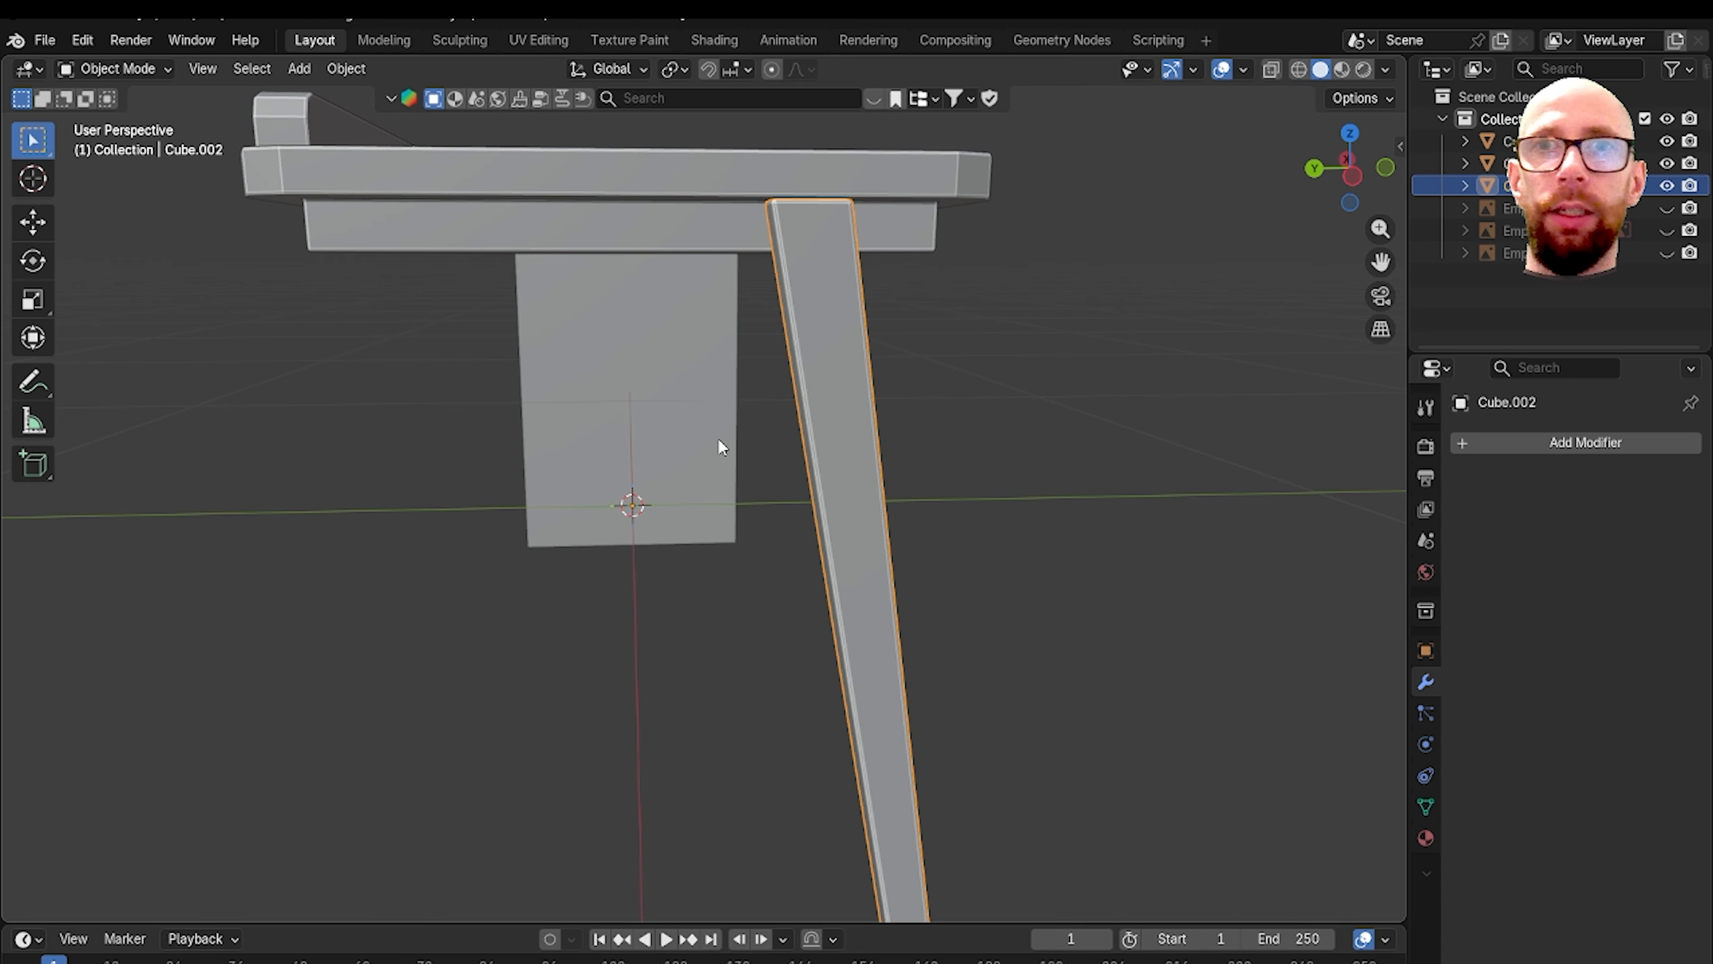
pyautogui.scroll(-5, 472, 412)
pyautogui.moveTo(488, 447); pyautogui.dragTo(737, 448, button='middle')
pyautogui.scroll(8, 731, 459)
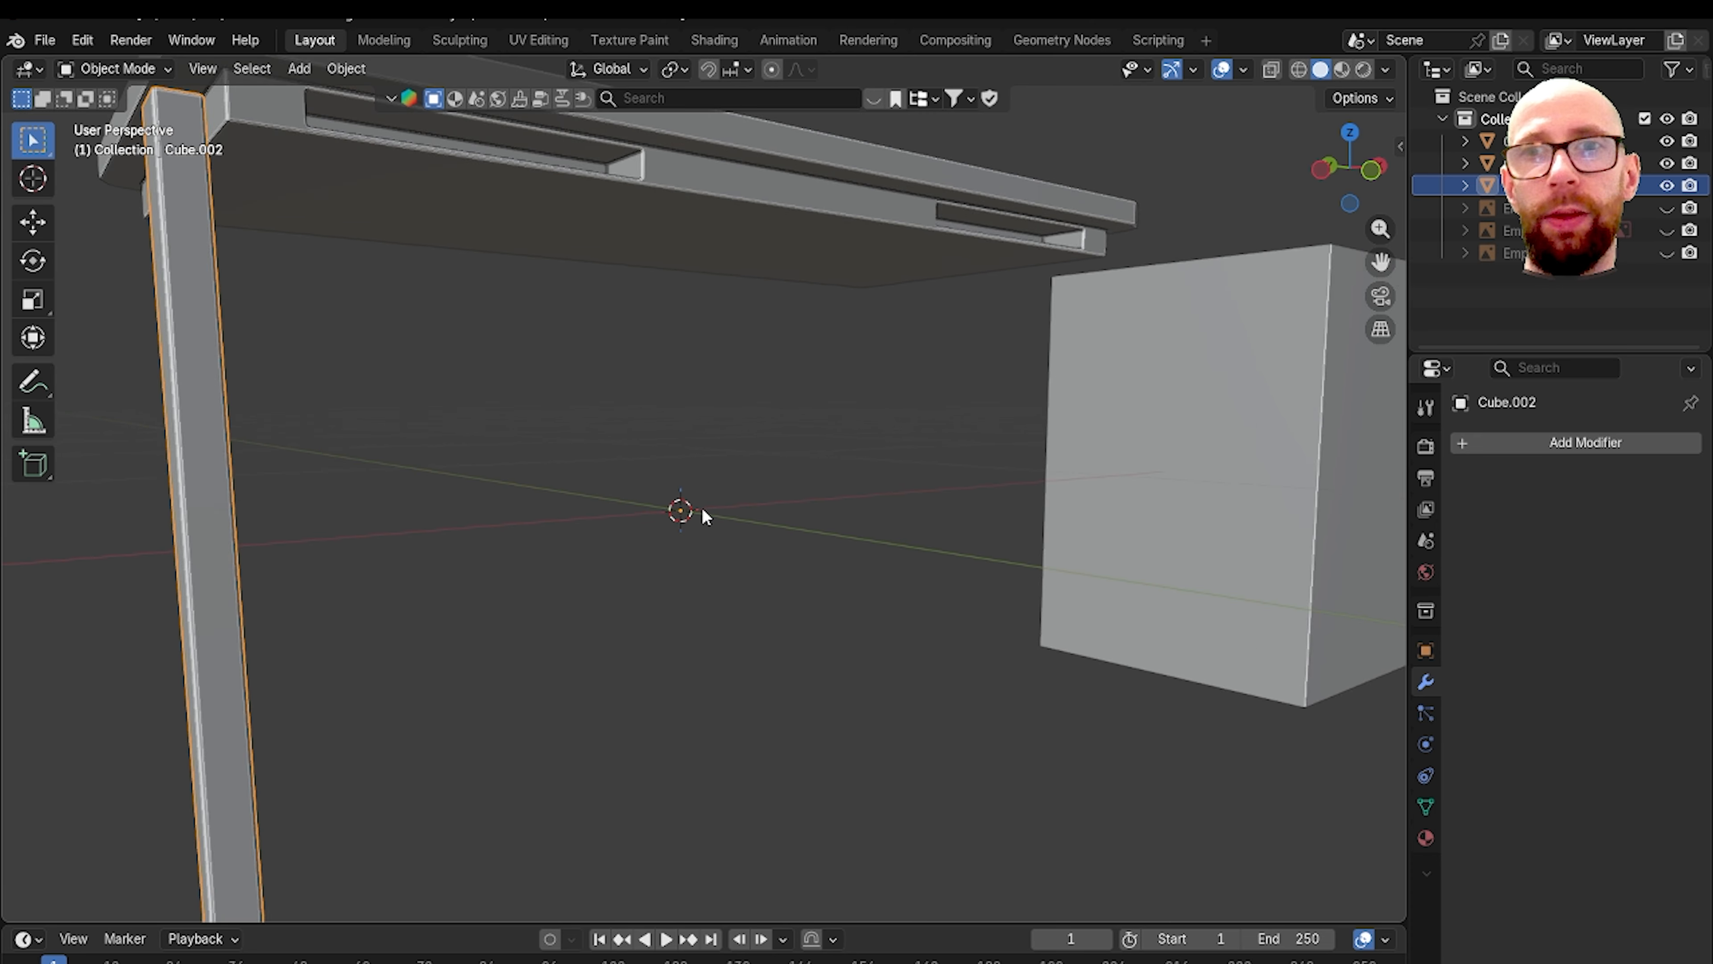
pyautogui.scroll(-7, 676, 521)
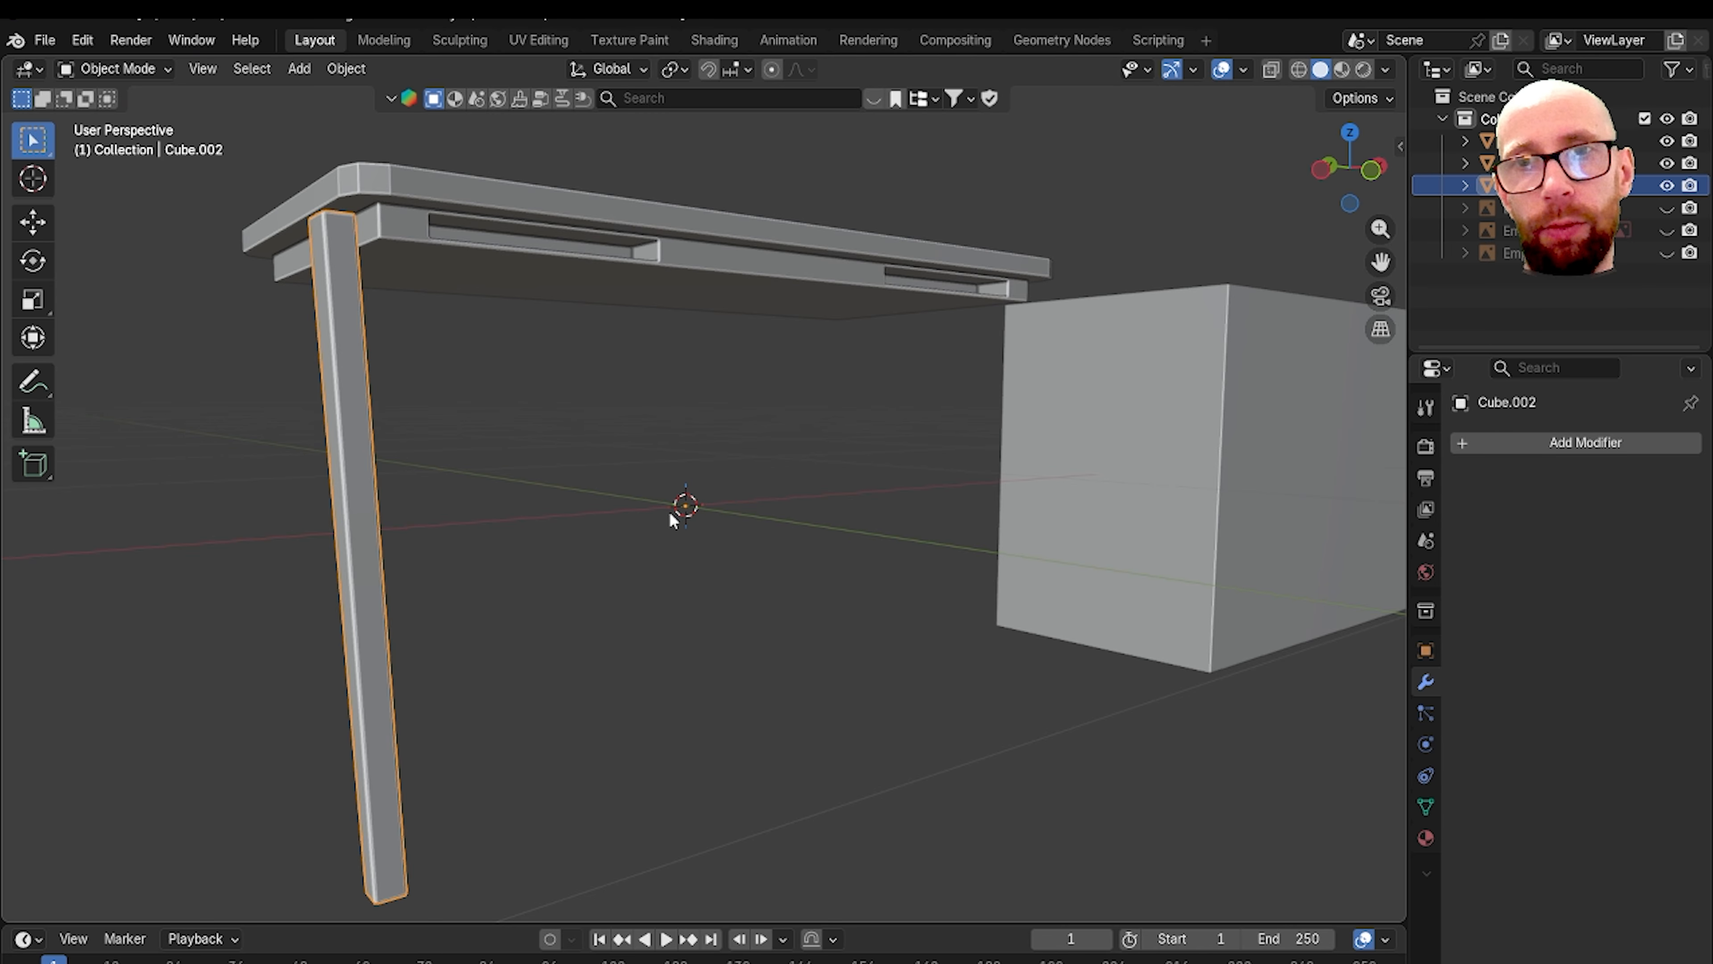
pyautogui.scroll(-3, 675, 505)
pyautogui.moveTo(708, 516); pyautogui.dragTo(803, 427, button='middle')
# Step: Duplicate the leg in place and mirror the copy along its local Y axis
pyautogui.click(851, 469)
pyautogui.click(817, 404)
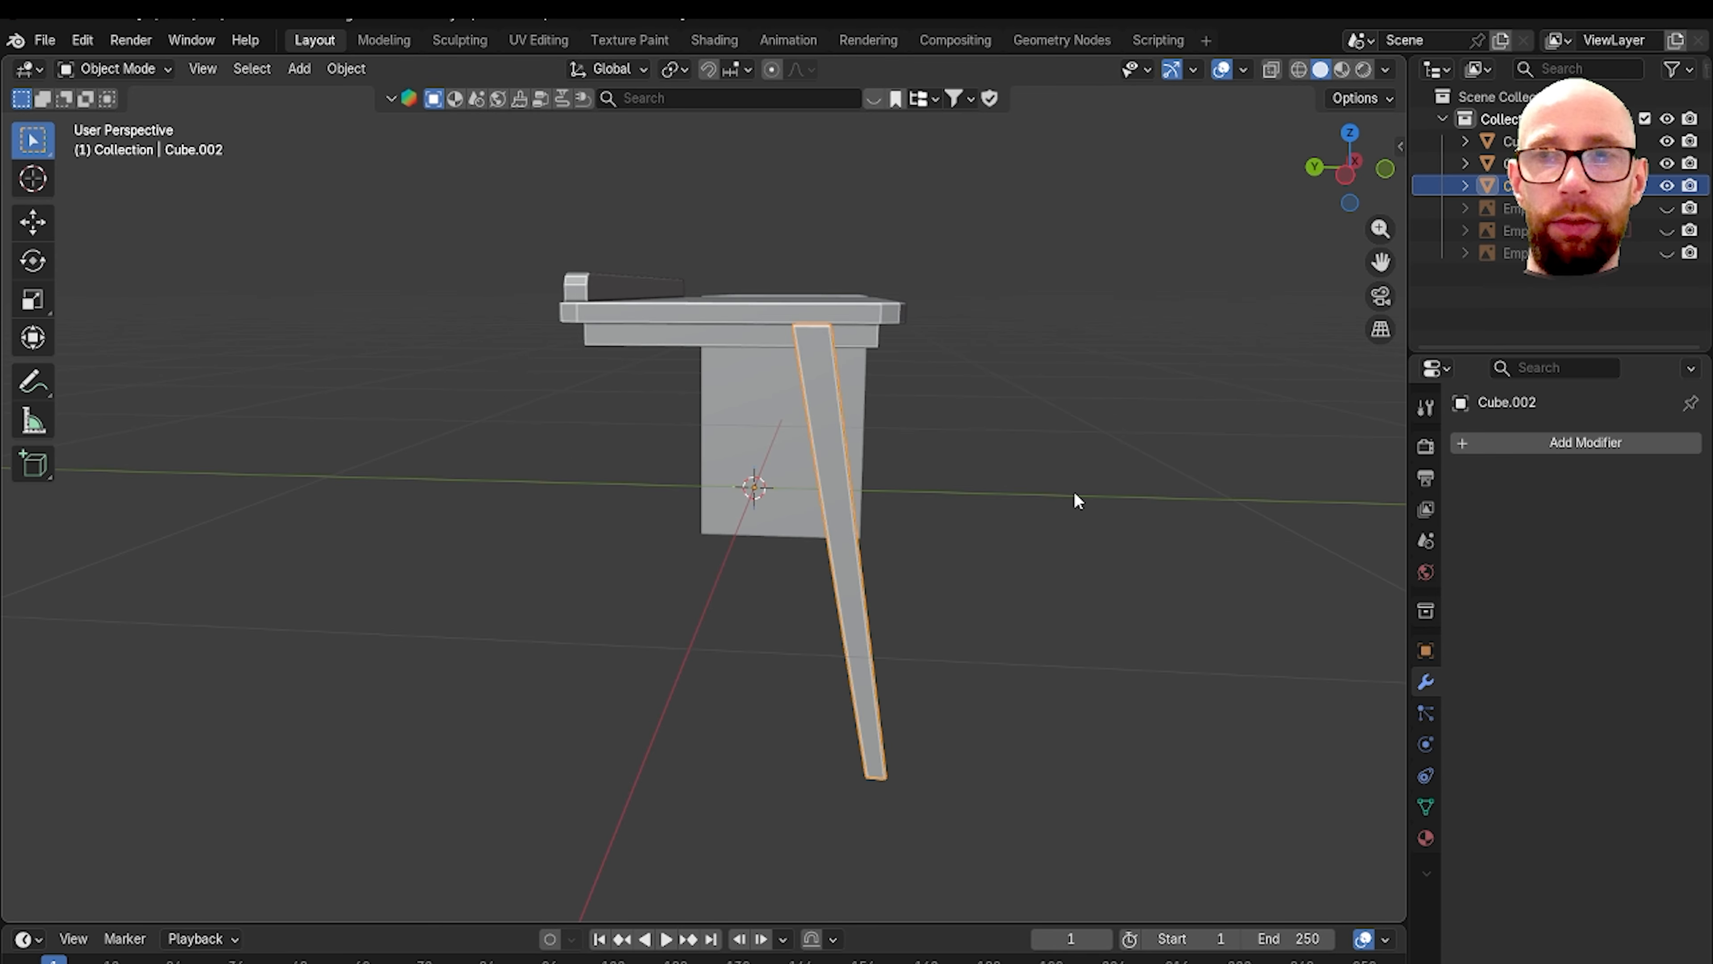
pyautogui.hotkey('shift', 'd')
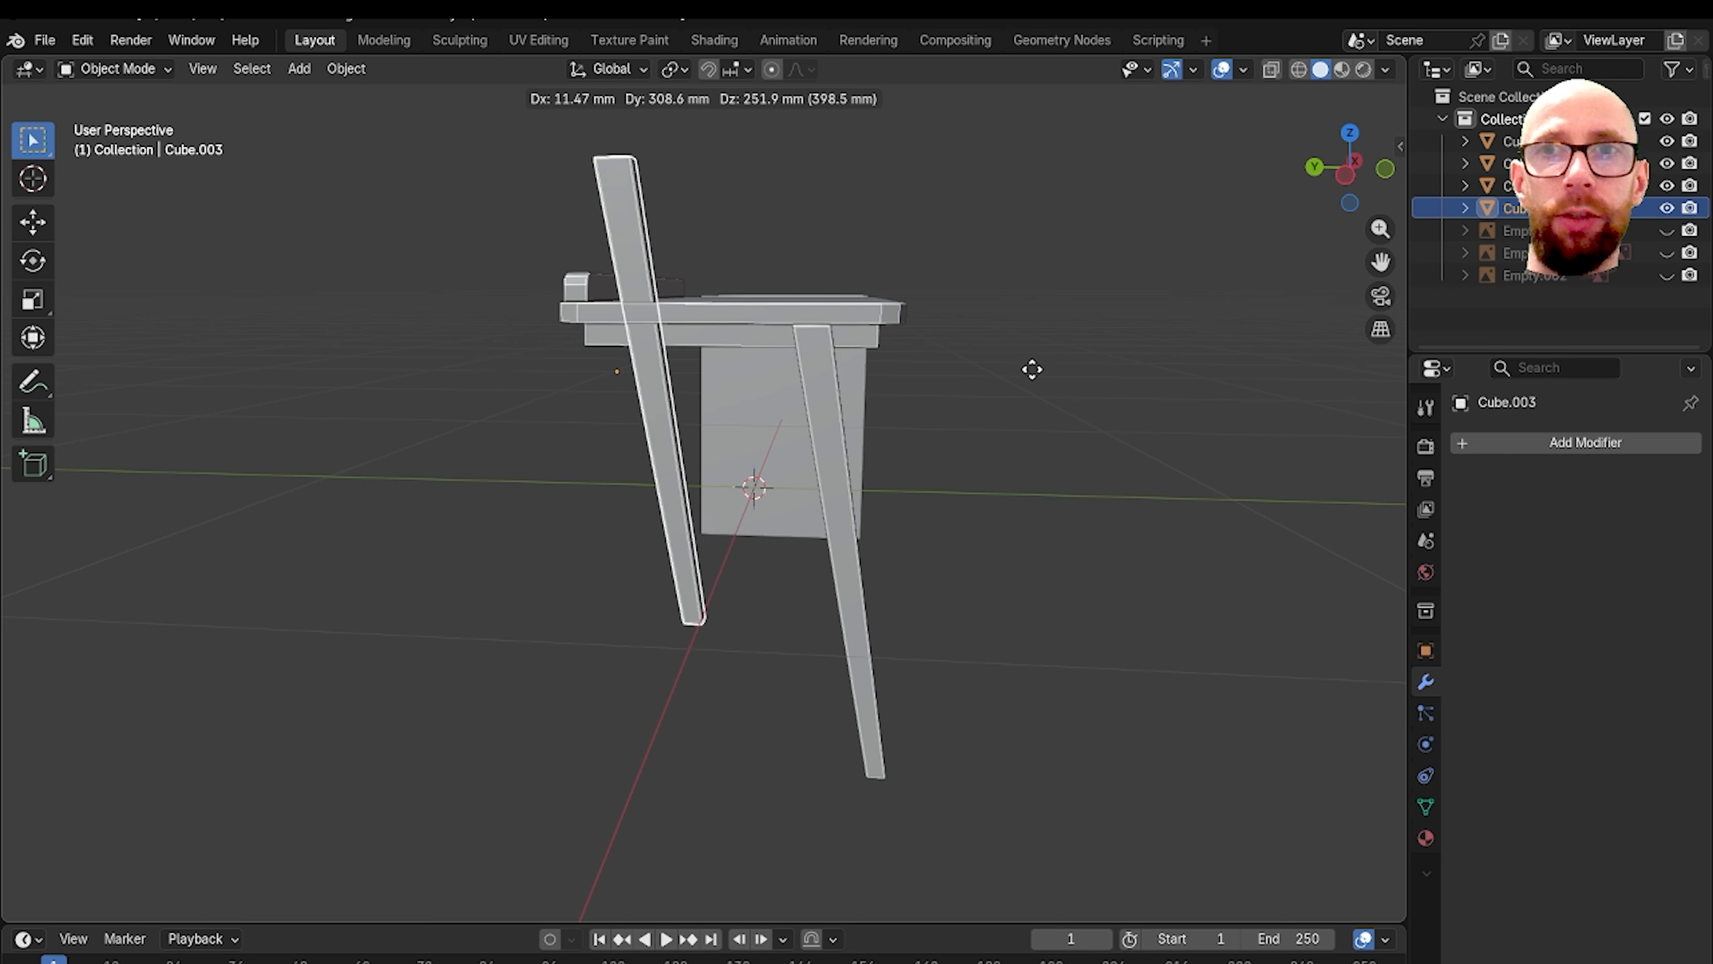
pyautogui.press('Escape')
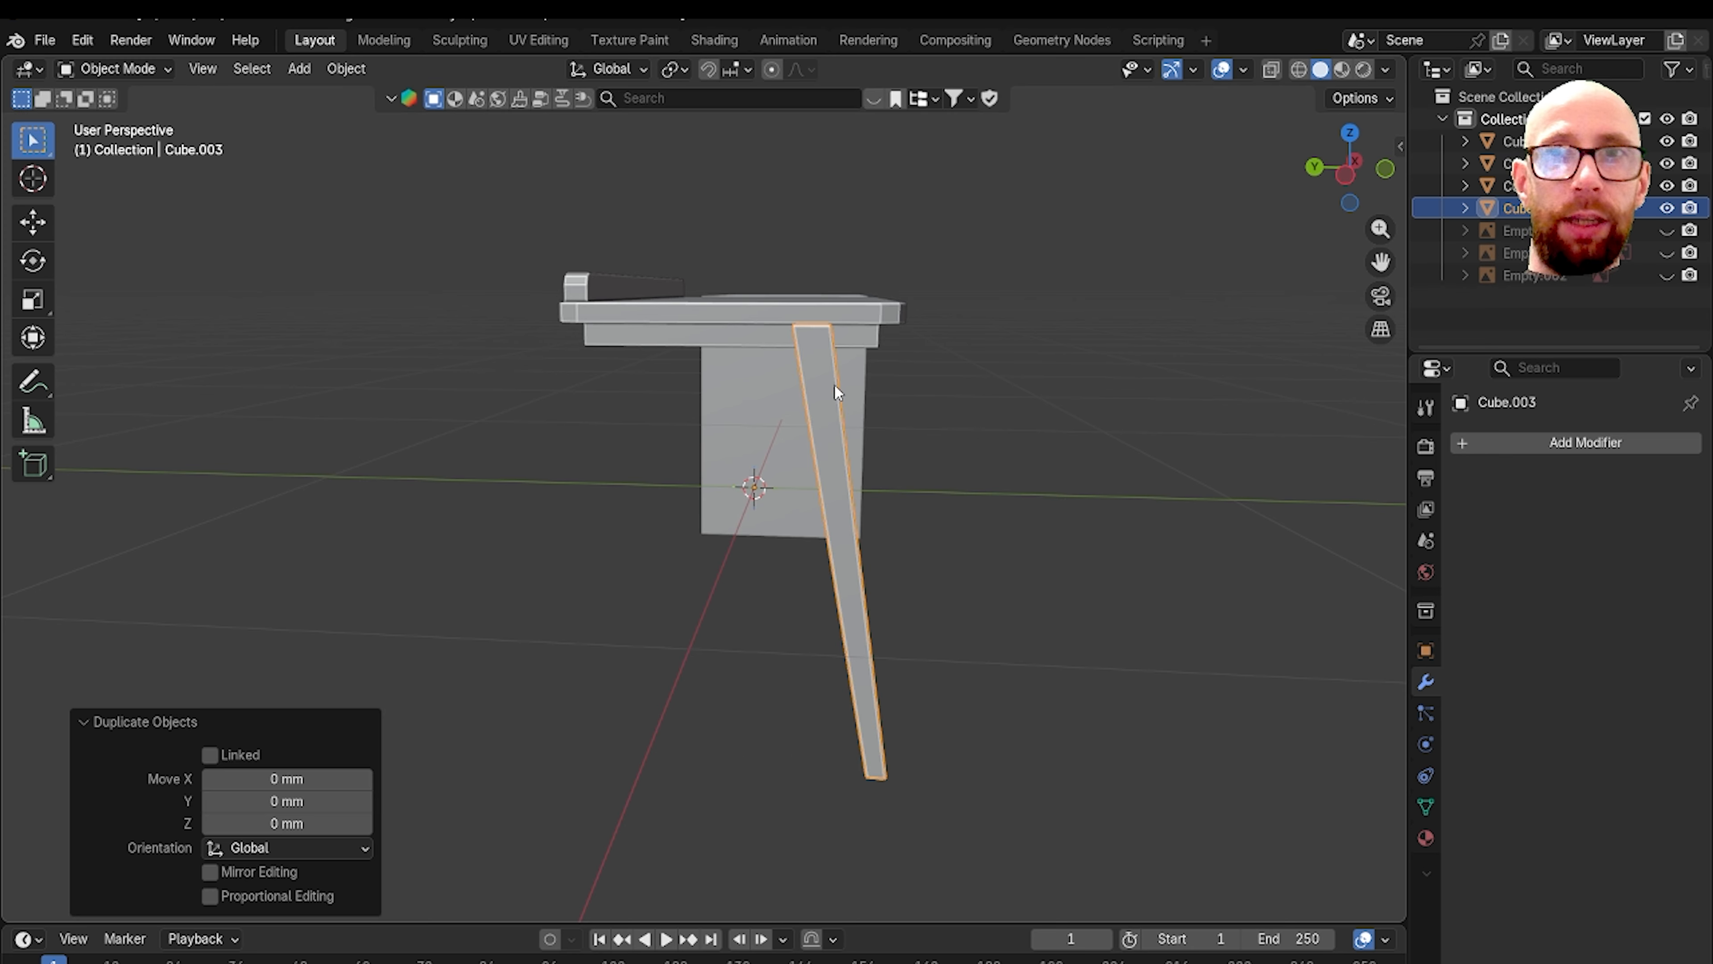
pyautogui.rightClick(1093, 432)
pyautogui.moveTo(1059, 648)
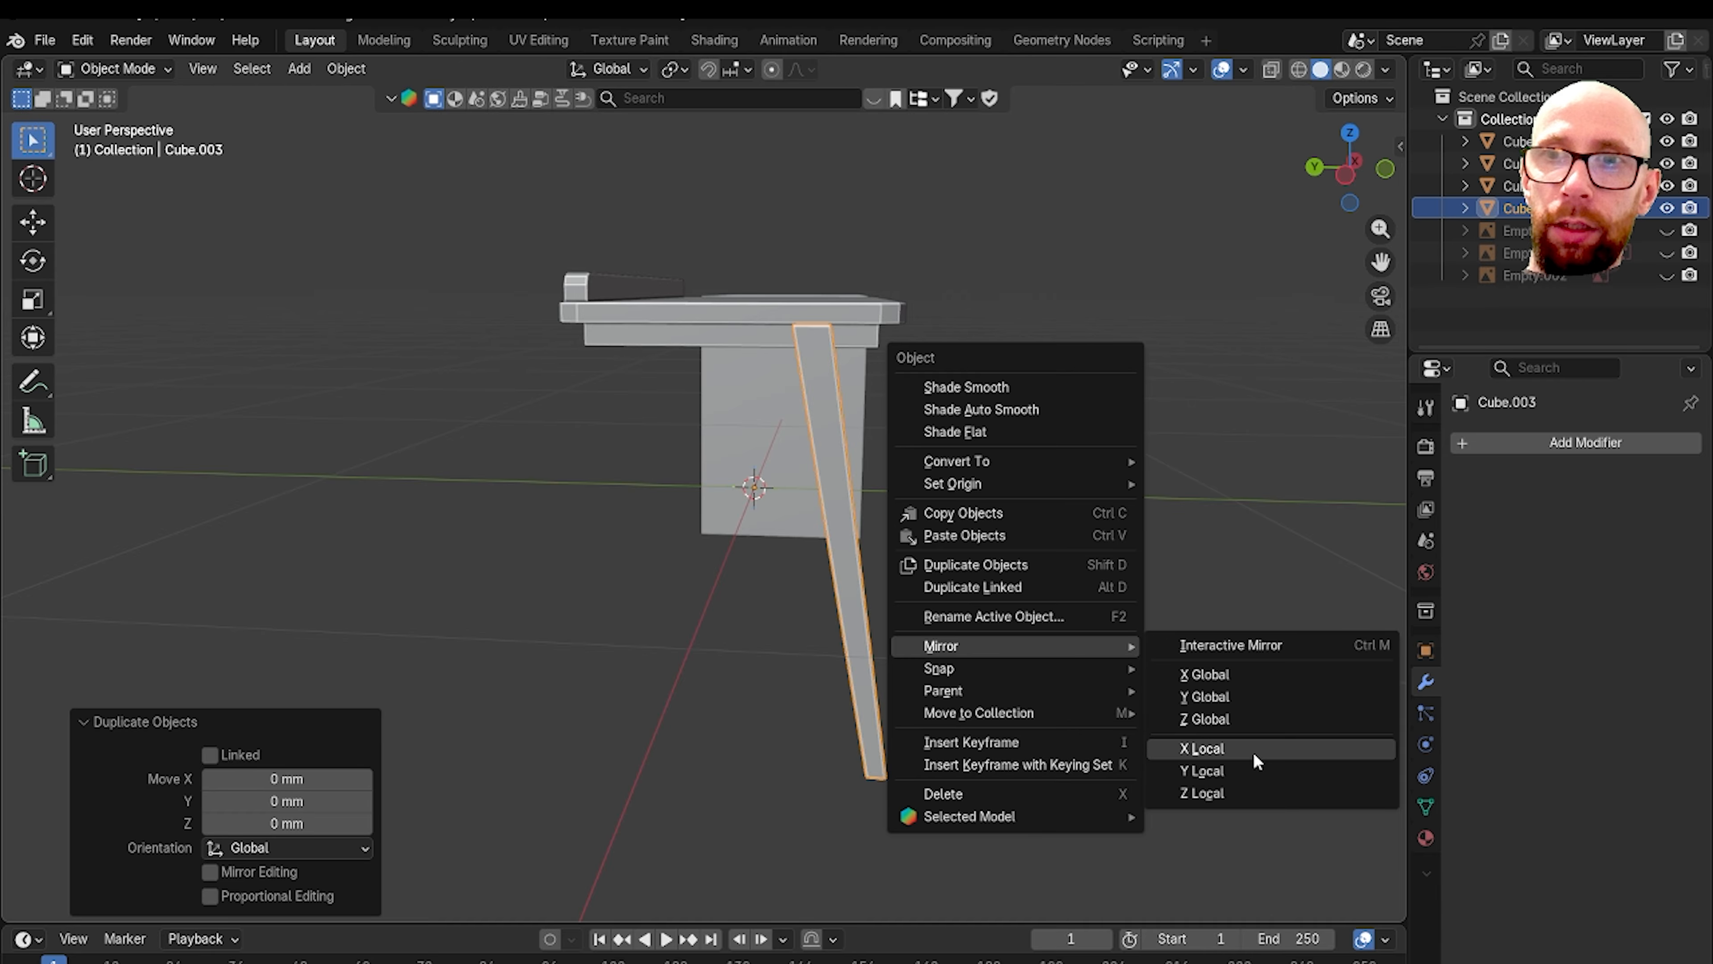
pyautogui.click(1253, 764)
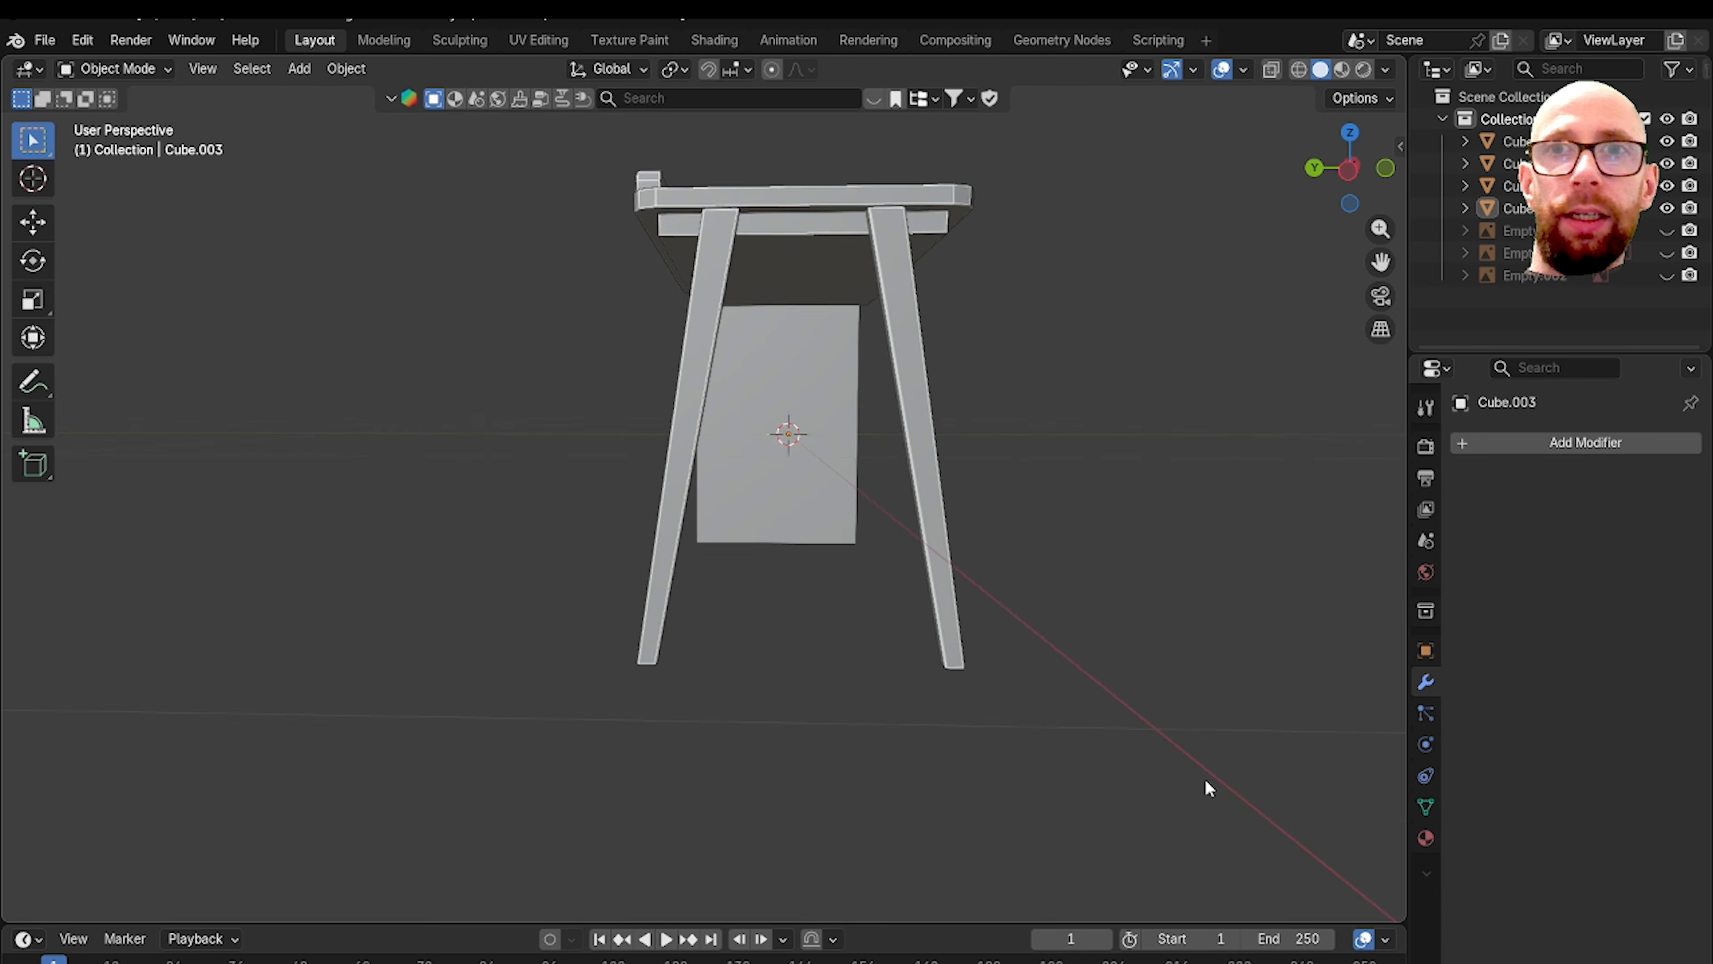
# Step: Turn on the Face Orientation overlay for the viewport
pyautogui.moveTo(1205, 779); pyautogui.dragTo(882, 658, button='middle')
pyautogui.click(1243, 70)
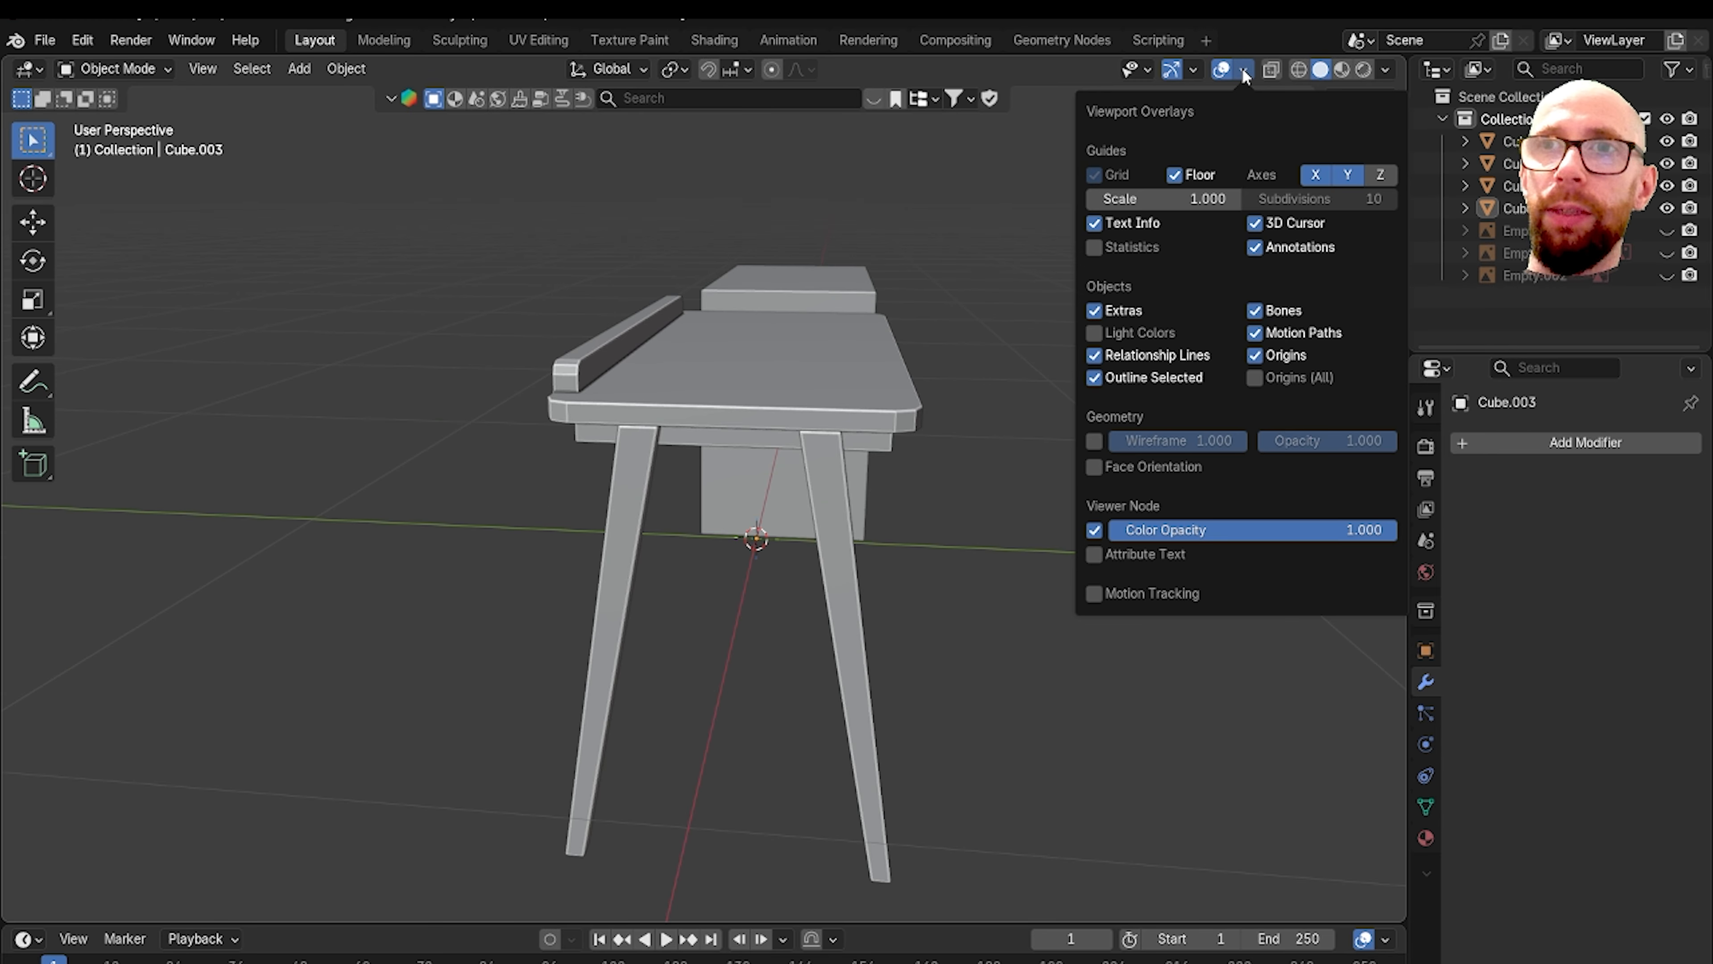
pyautogui.click(1242, 67)
pyautogui.click(1244, 73)
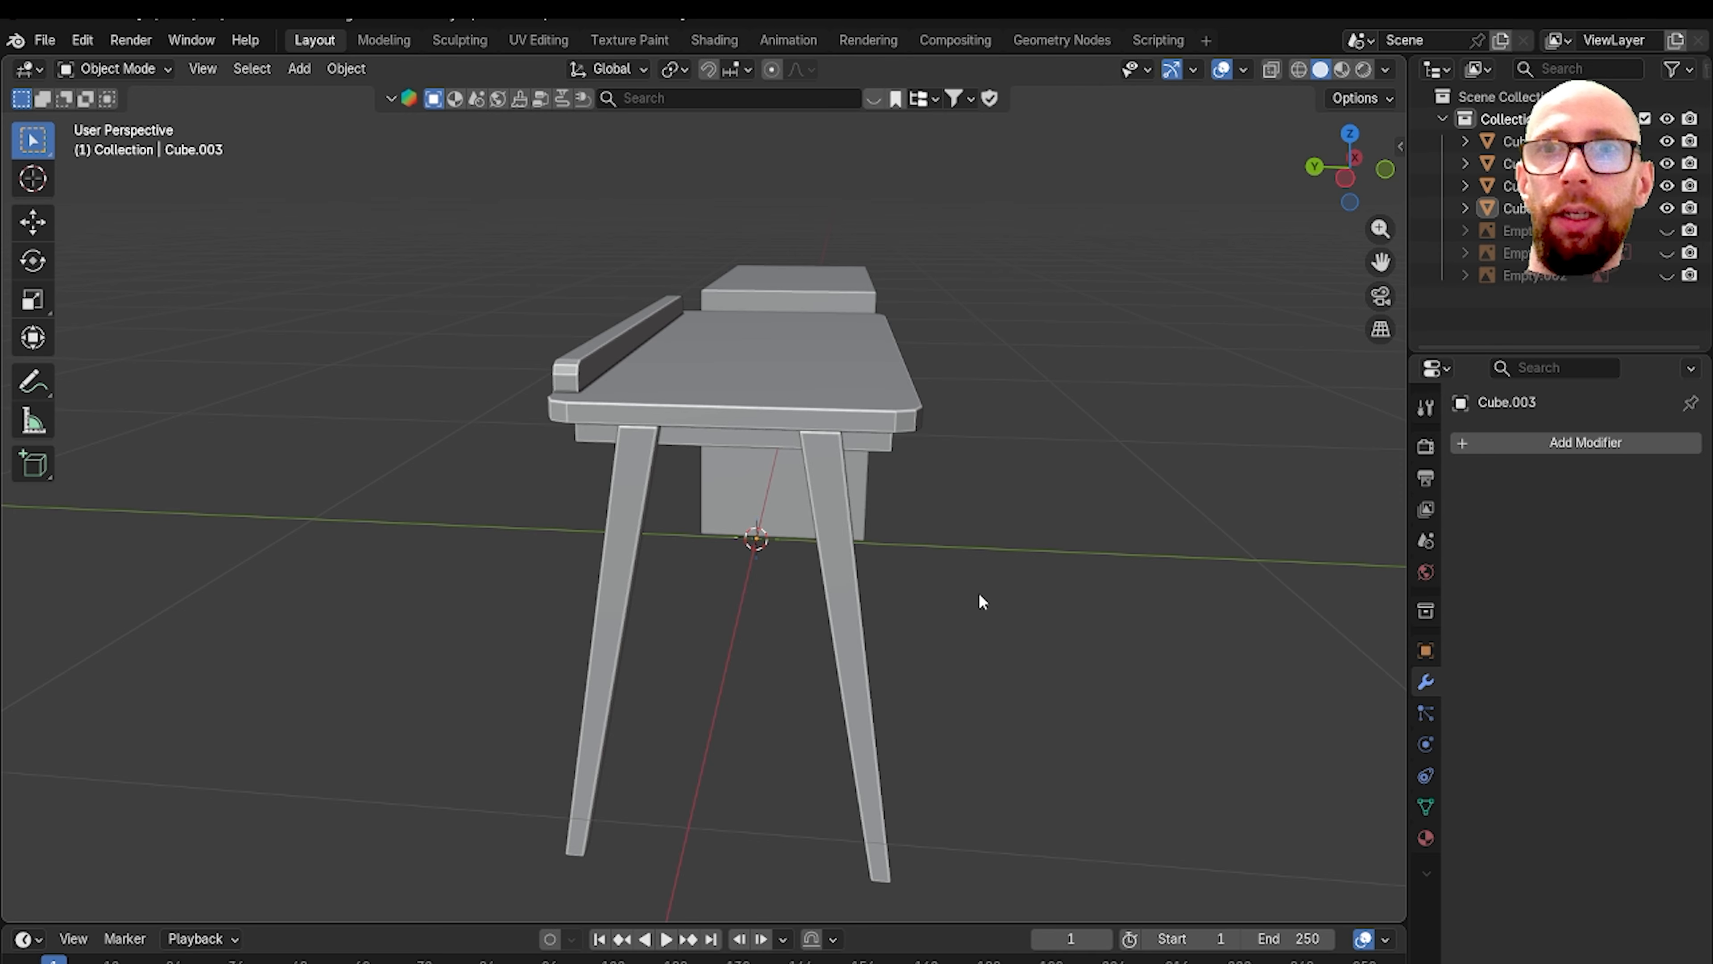
# Step: Try applying all transforms to the mirrored rear leg and undo the operation
pyautogui.moveTo(978, 592); pyautogui.dragTo(790, 527, button='middle')
pyautogui.click(725, 514)
pyautogui.hotkey('ctrl', 'a')
pyautogui.click(726, 513)
pyautogui.hotkey('ctrl', 'z')
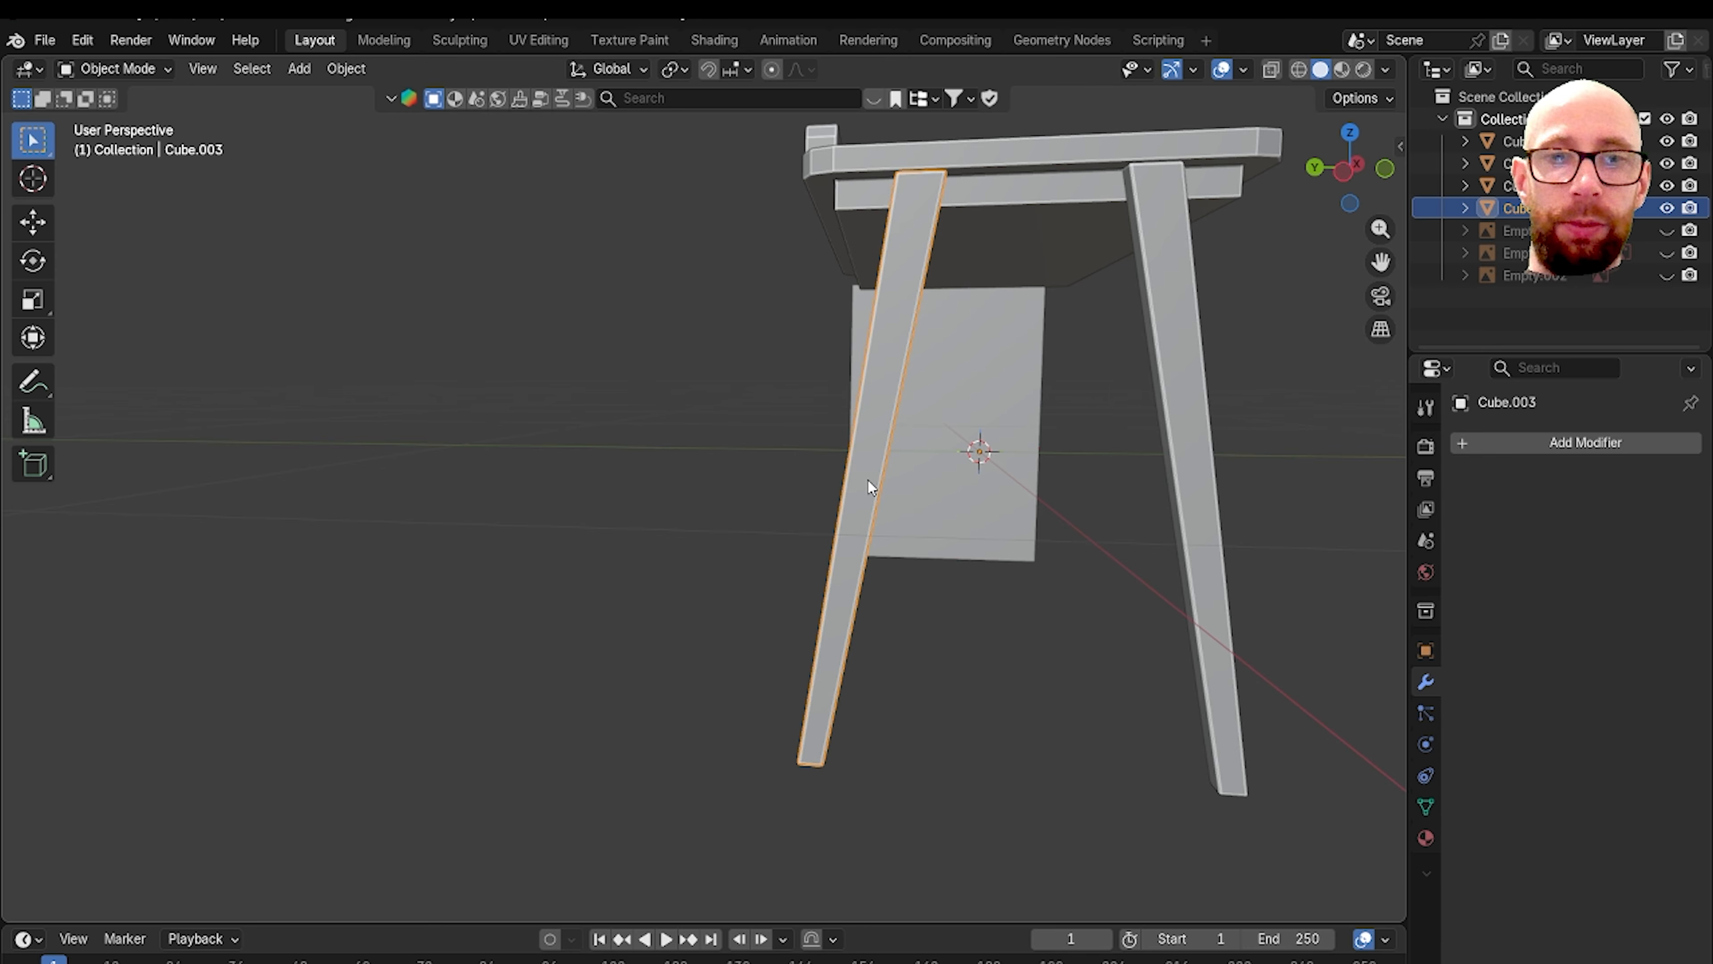
# Step: Apply location, rotation and scale to the mirrored leg and check its face orientation
pyautogui.hotkey('ctrl', 'a')
pyautogui.click(867, 479)
pyautogui.moveTo(907, 509); pyautogui.dragTo(726, 544, button='middle')
pyautogui.scroll(3, 676, 514)
pyautogui.scroll(2, 652, 519)
pyautogui.scroll(-2, 651, 519)
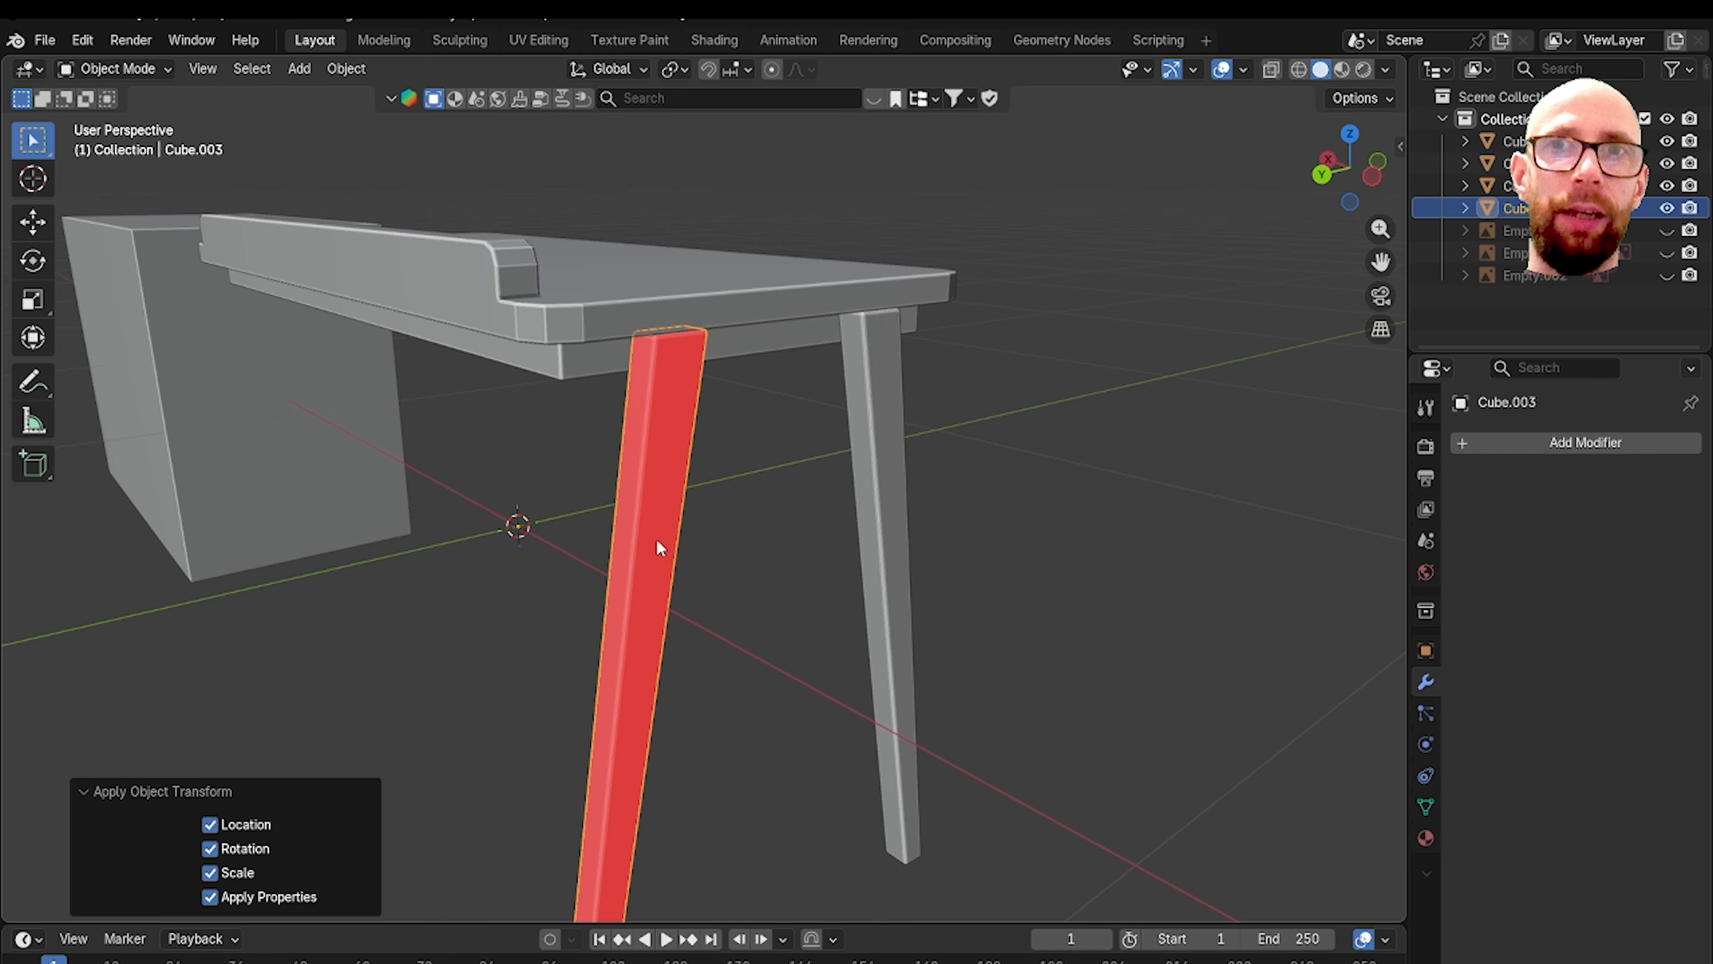
pyautogui.moveTo(656, 539)
pyautogui.mouseDown(button='middle')
pyautogui.moveTo(669, 554)
pyautogui.moveTo(648, 552)
pyautogui.mouseUp(button='middle')
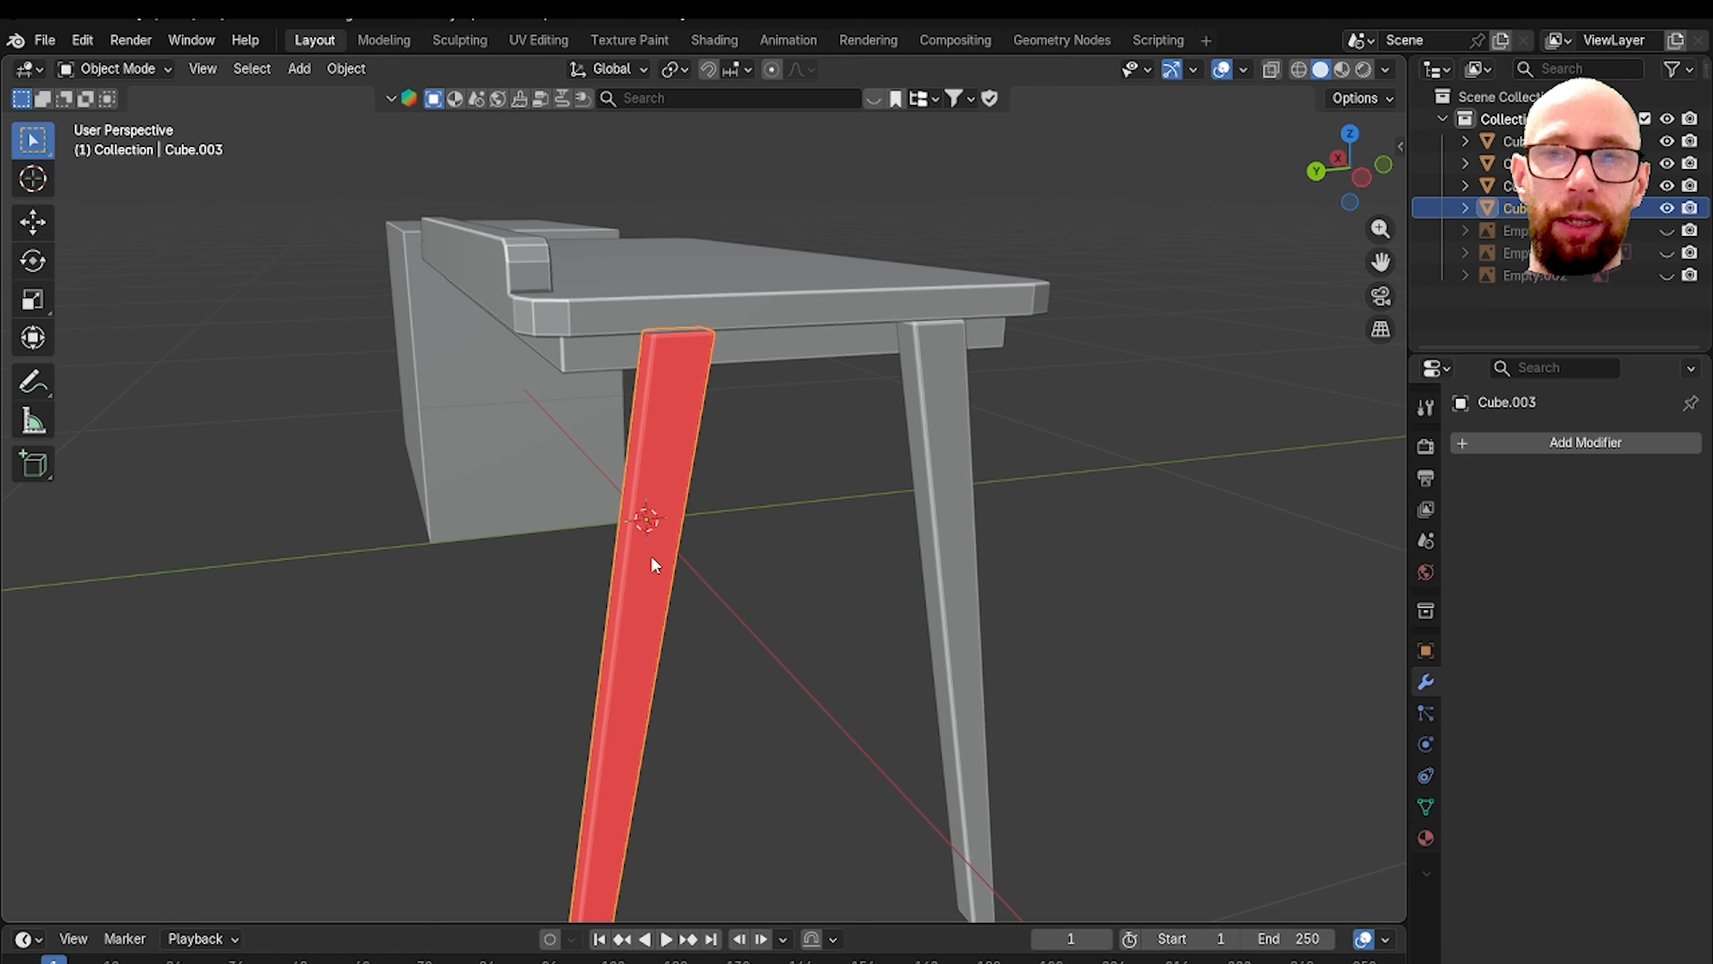
# Step: Recalculate the mirrored leg's face normals to point outward in Edit Mode, and return to Object Mode
pyautogui.hotkey('ctrl', 'n')
pyautogui.press('Escape')
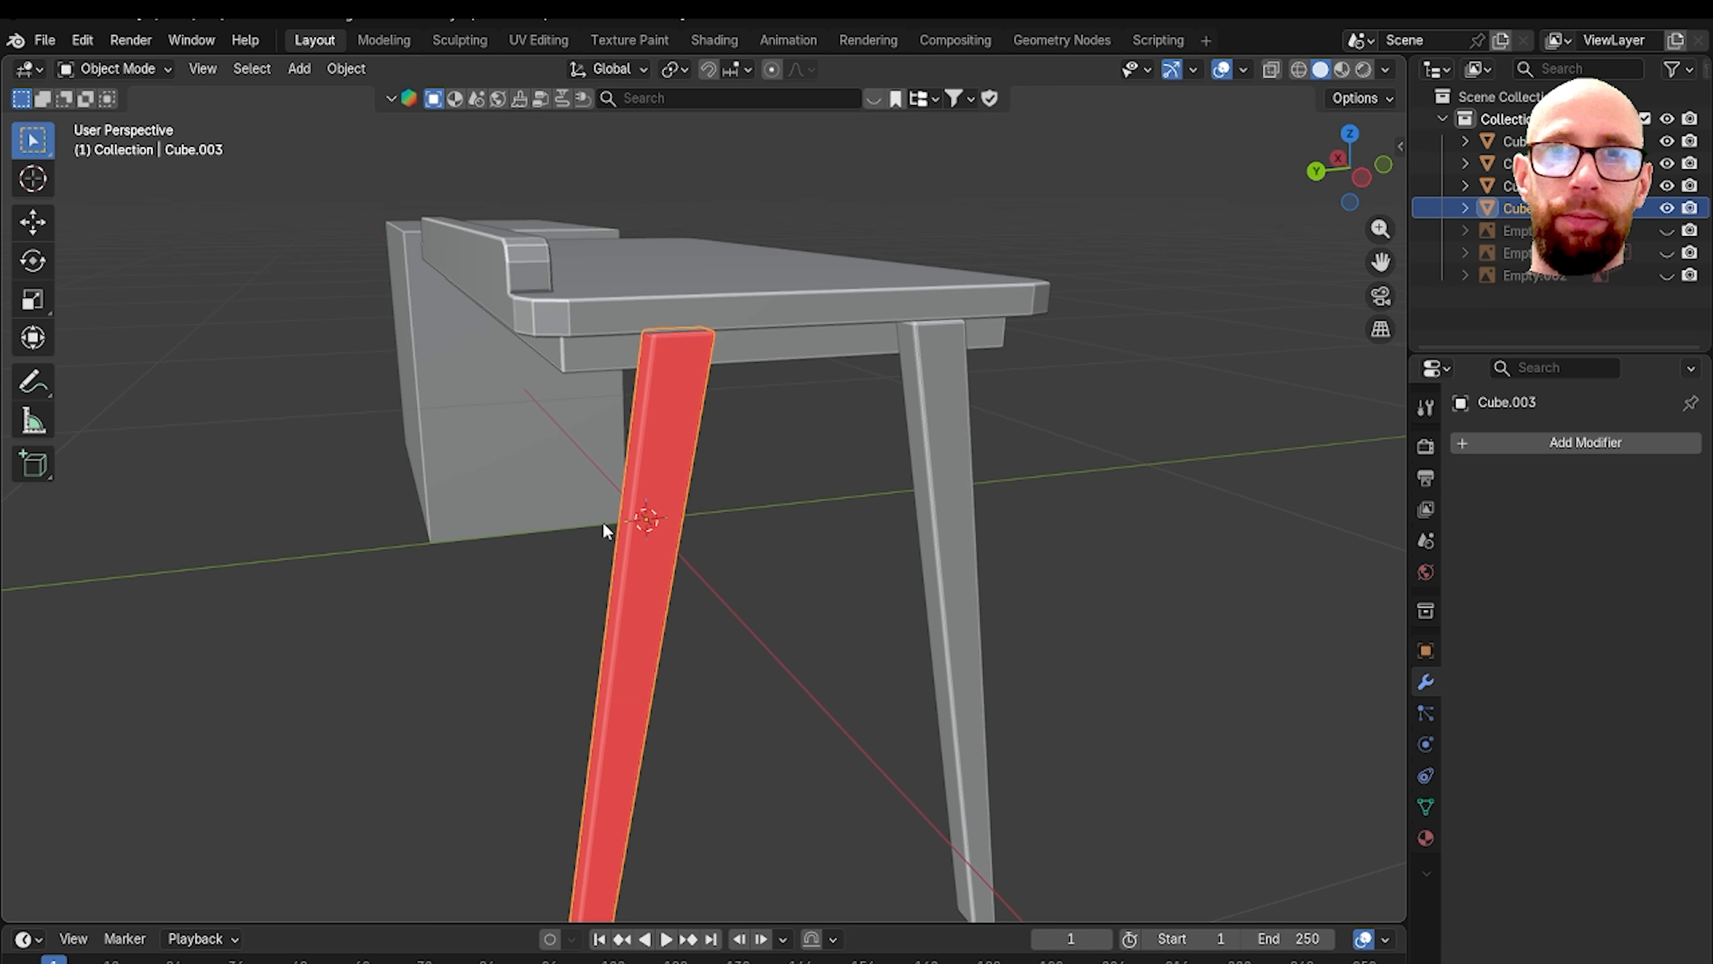
pyautogui.hotkey('alt', 'a')
pyautogui.click(661, 559)
pyautogui.press('Tab')
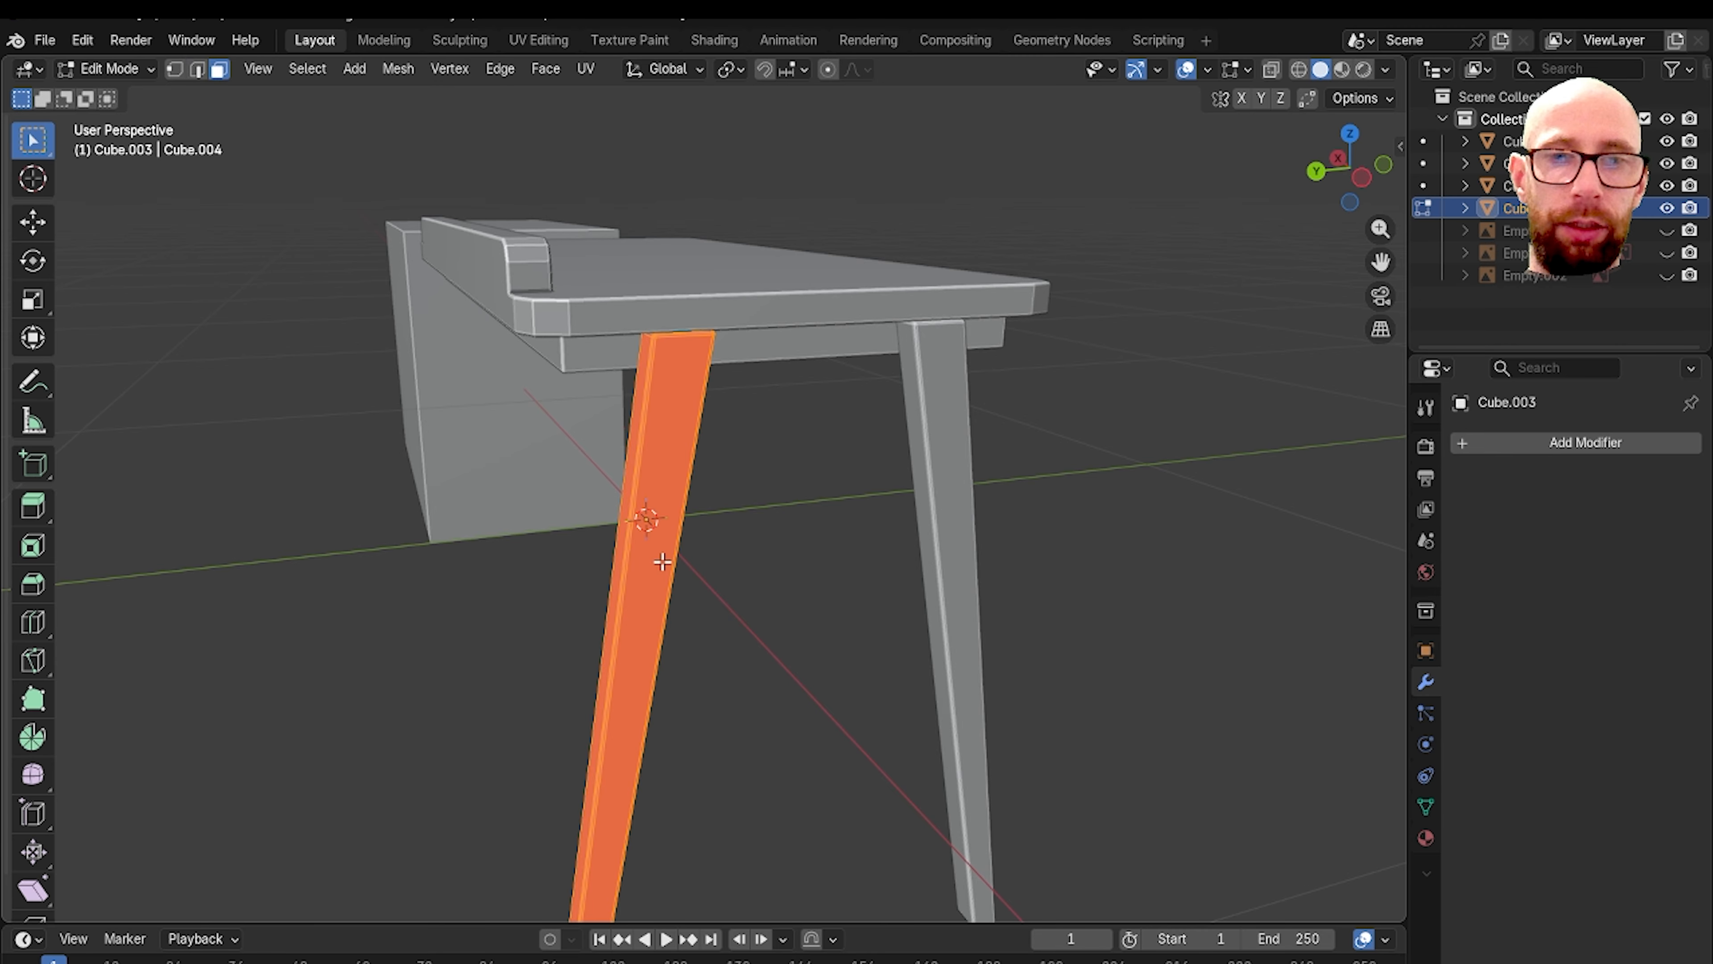
pyautogui.hotkey('shift', 'n')
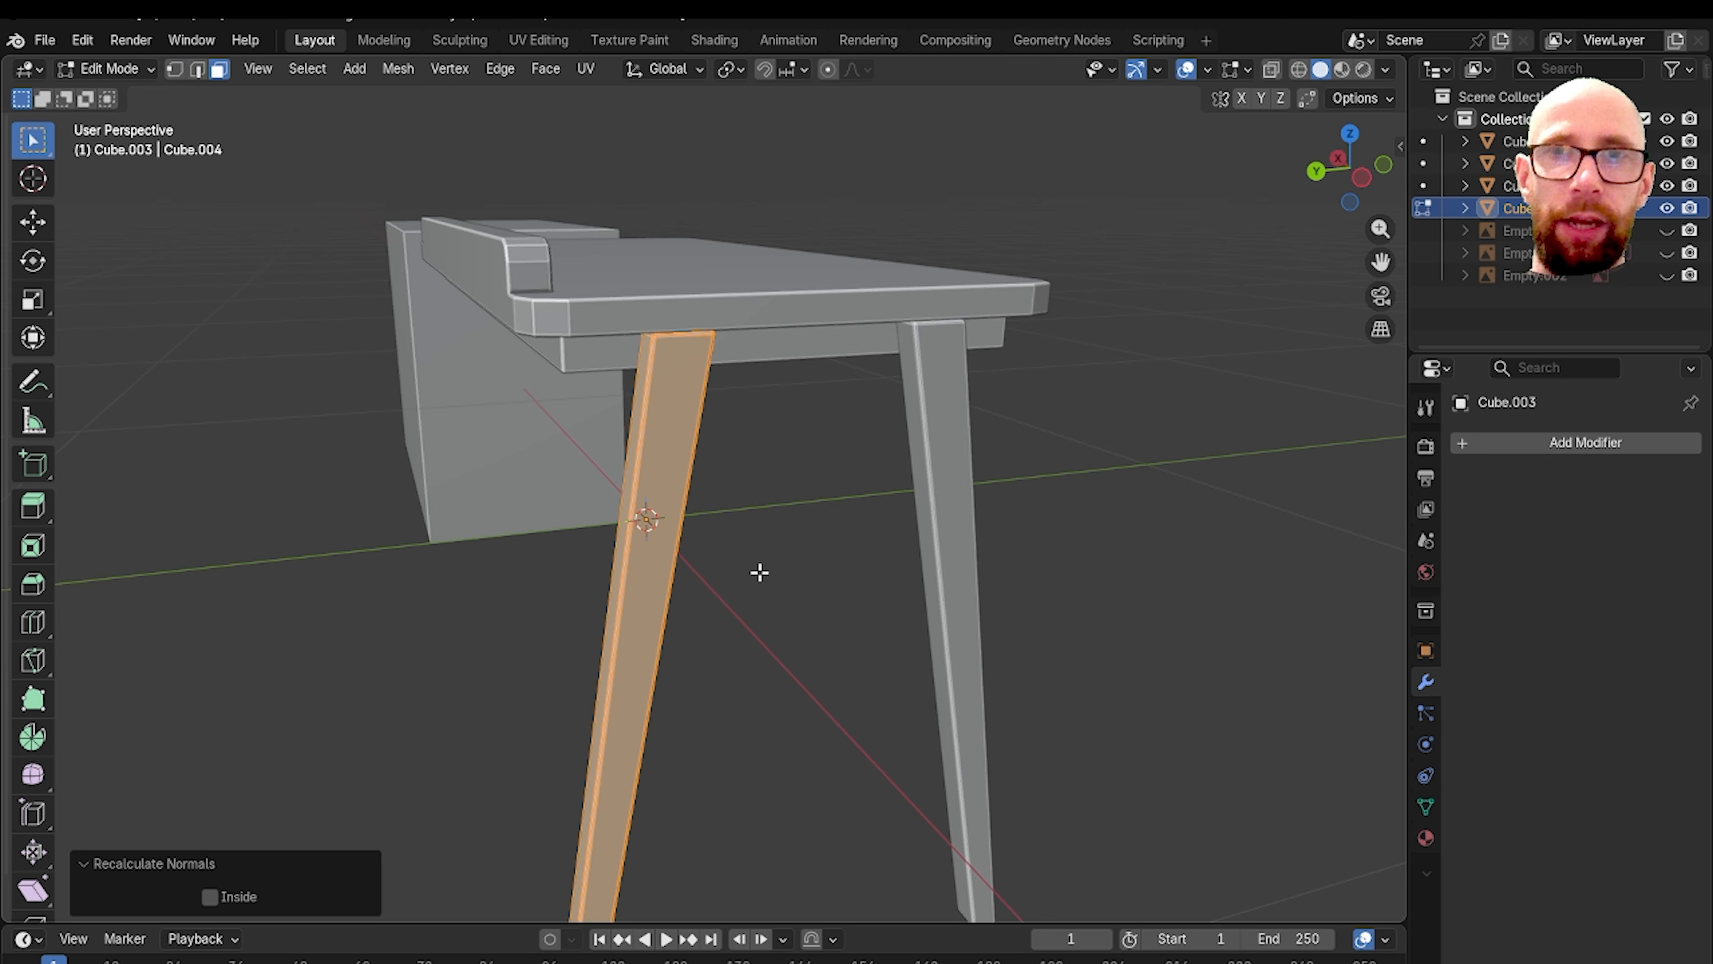
pyautogui.press('Tab')
pyautogui.hotkey('alt', 'a')
# Step: Inspect the mirrored leg's faces from several angles, alternating between Object Mode and Edit Mode
pyautogui.moveTo(830, 623); pyautogui.dragTo(786, 591, button='middle')
pyautogui.scroll(2, 807, 584)
pyautogui.scroll(3, 693, 597)
pyautogui.click(738, 587)
pyautogui.press('Tab')
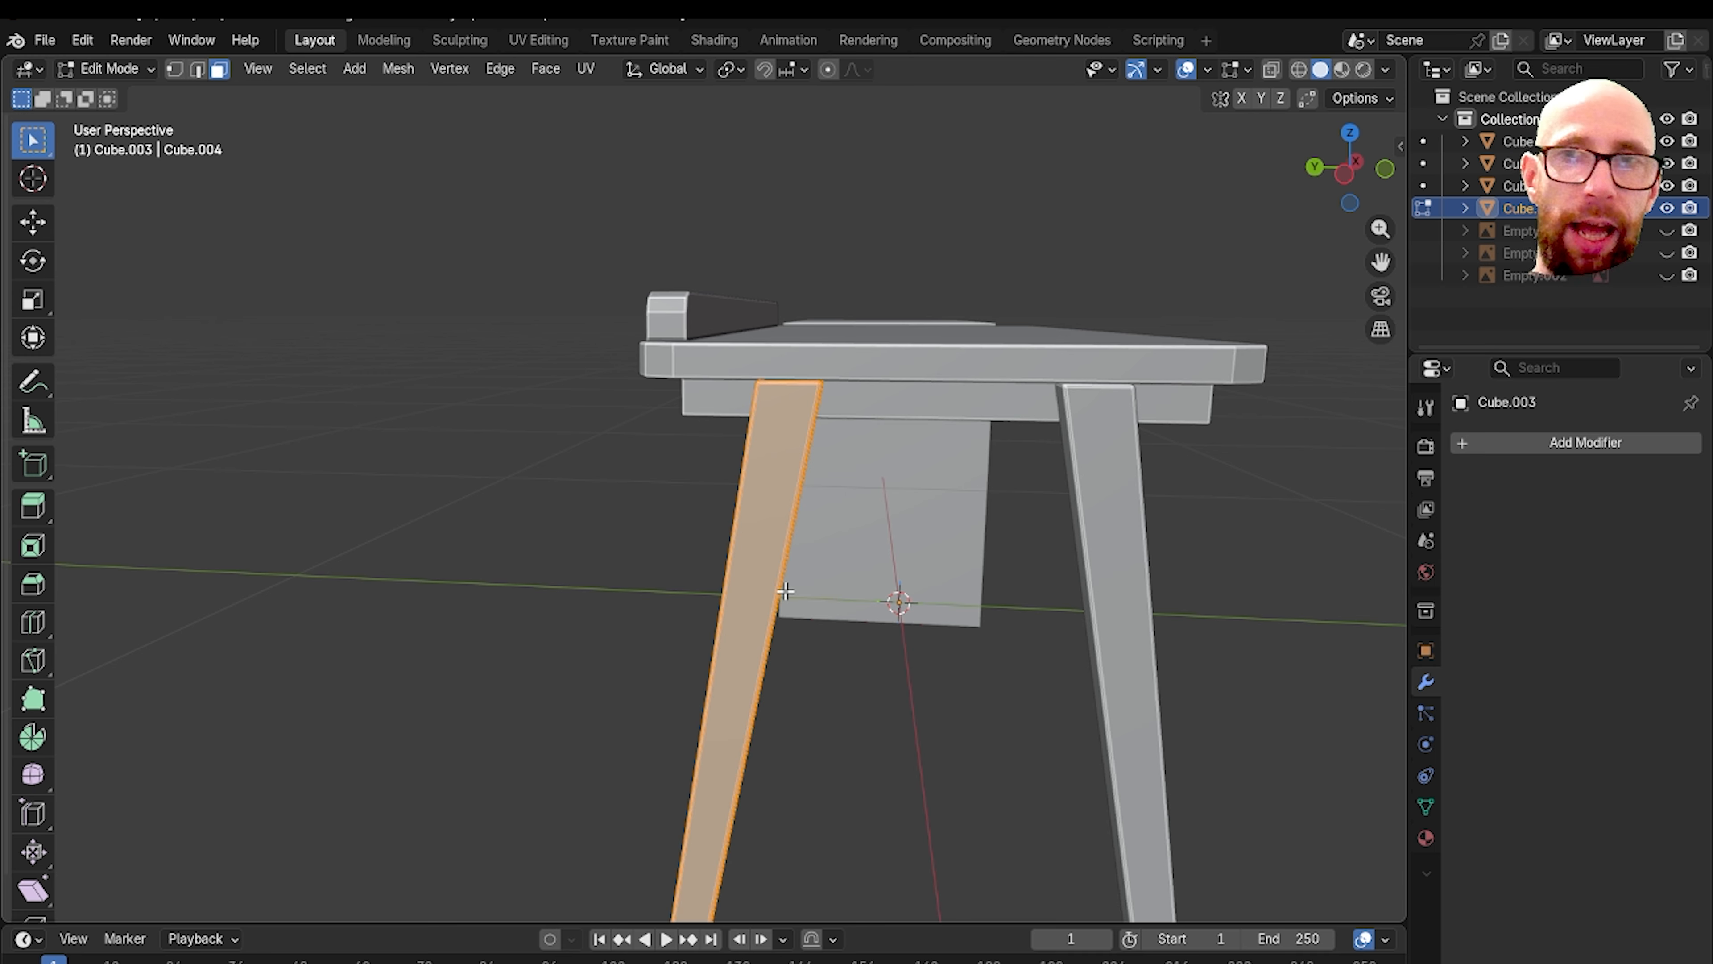
pyautogui.press('Tab')
pyautogui.scroll(-5, 882, 617)
pyautogui.moveTo(882, 618)
pyautogui.mouseDown(button='middle')
pyautogui.moveTo(854, 633)
pyautogui.moveTo(802, 607)
pyautogui.moveTo(861, 633)
pyautogui.mouseUp(button='middle')
pyautogui.scroll(4, 802, 607)
pyautogui.press('Tab')
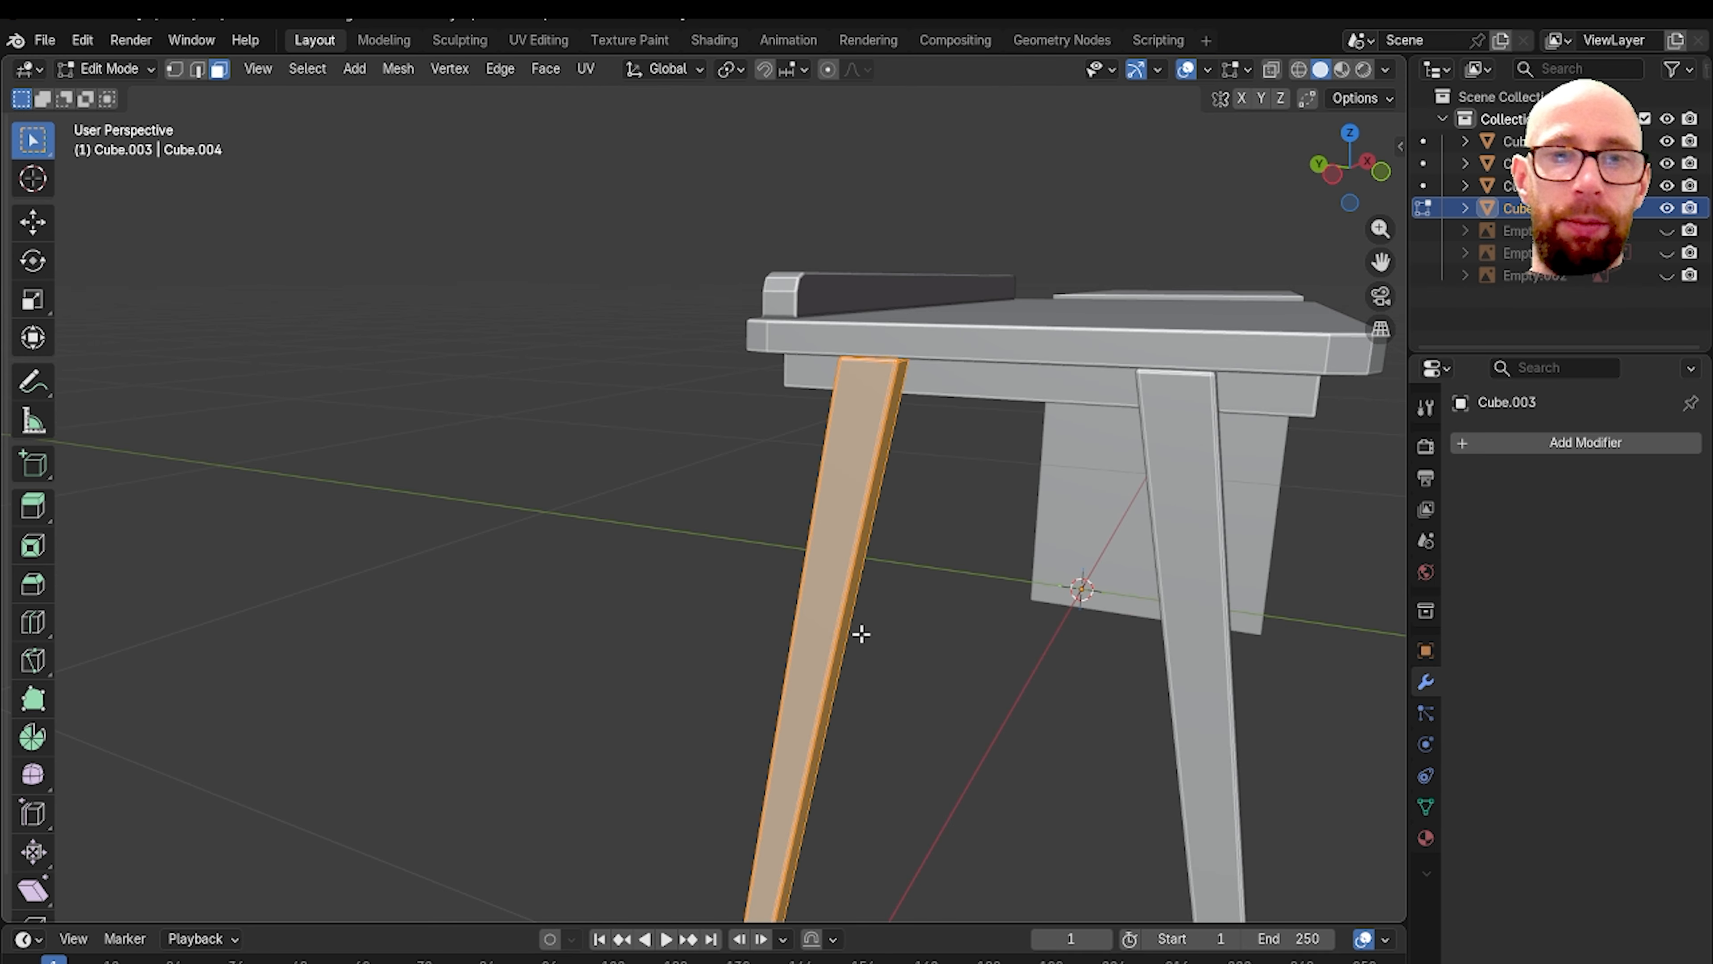
# Step: Recalculate the selected rear leg's normals to the outside and return to Object Mode
pyautogui.click(404, 73)
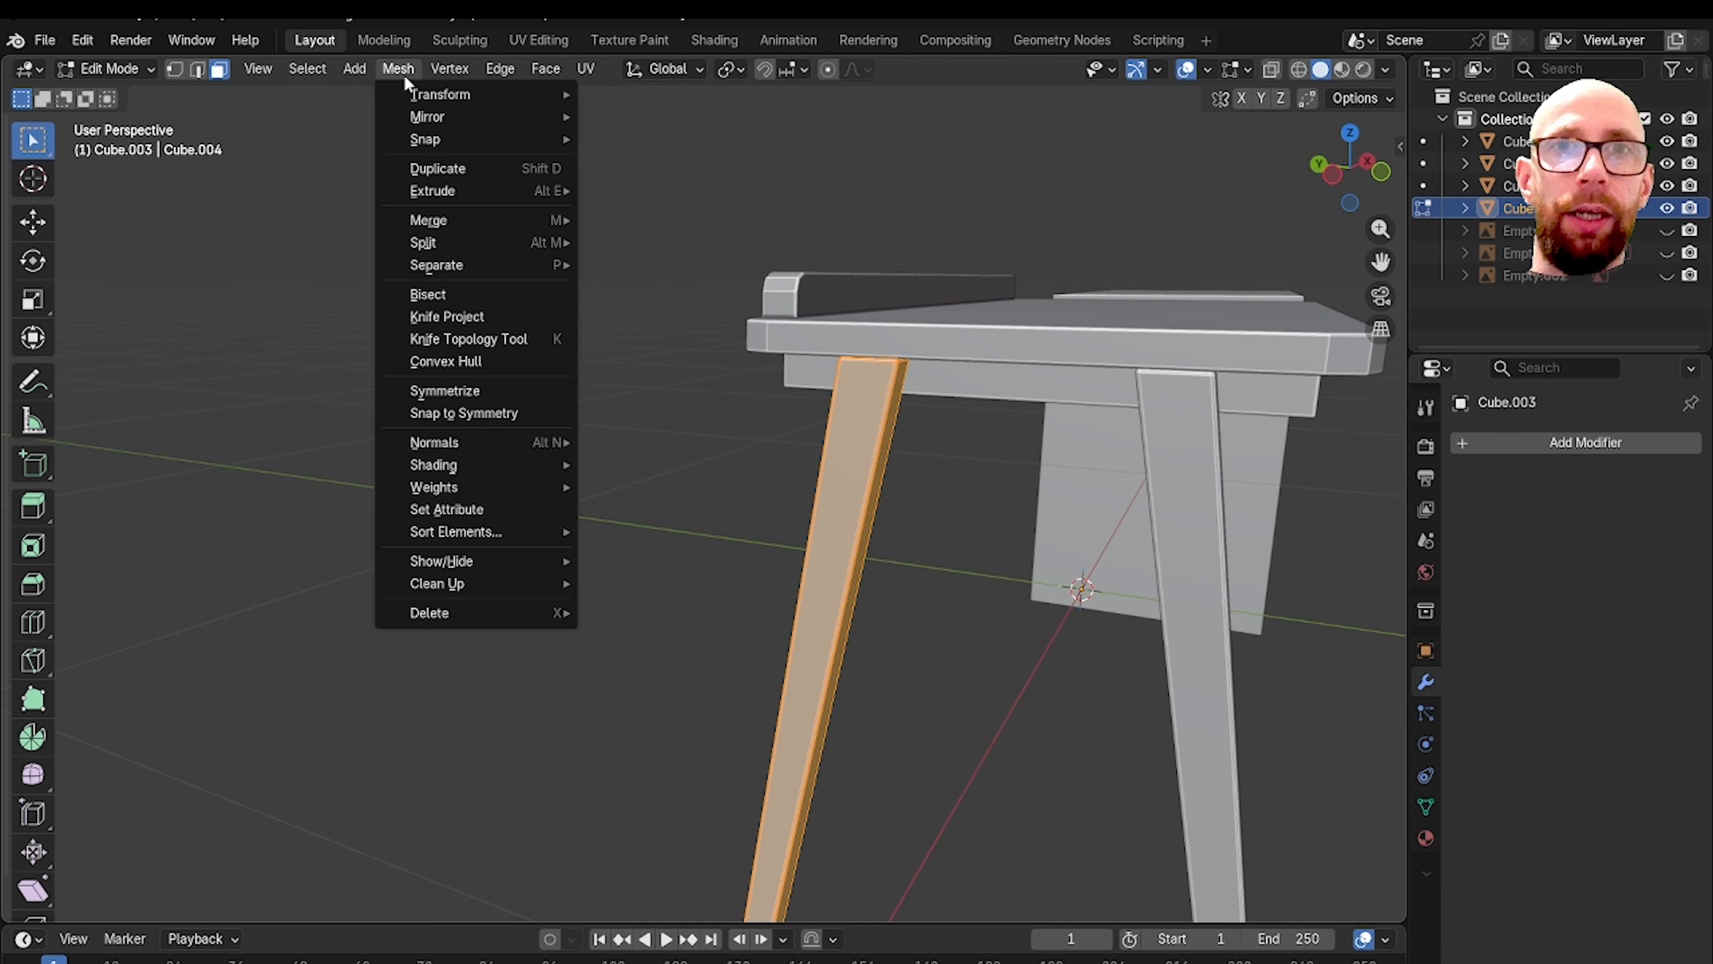
pyautogui.moveTo(475, 442)
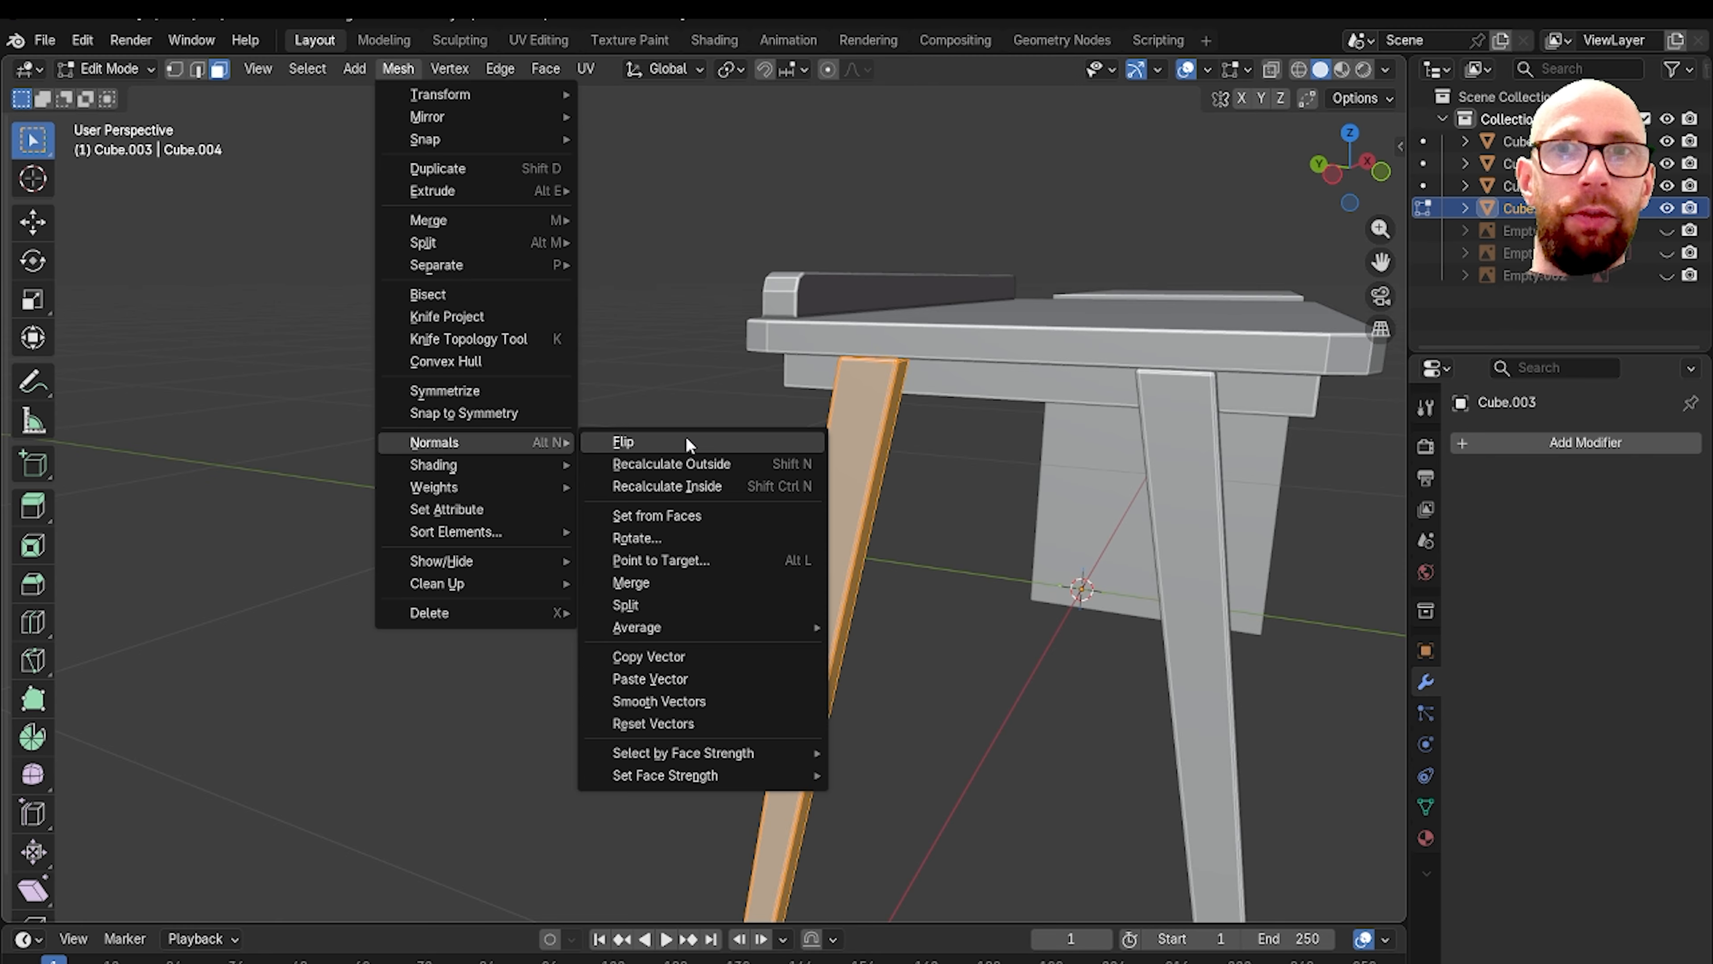
pyautogui.click(809, 468)
pyautogui.press('Tab')
pyautogui.moveTo(948, 650); pyautogui.dragTo(953, 580, button='middle')
pyautogui.scroll(-3, 877, 560)
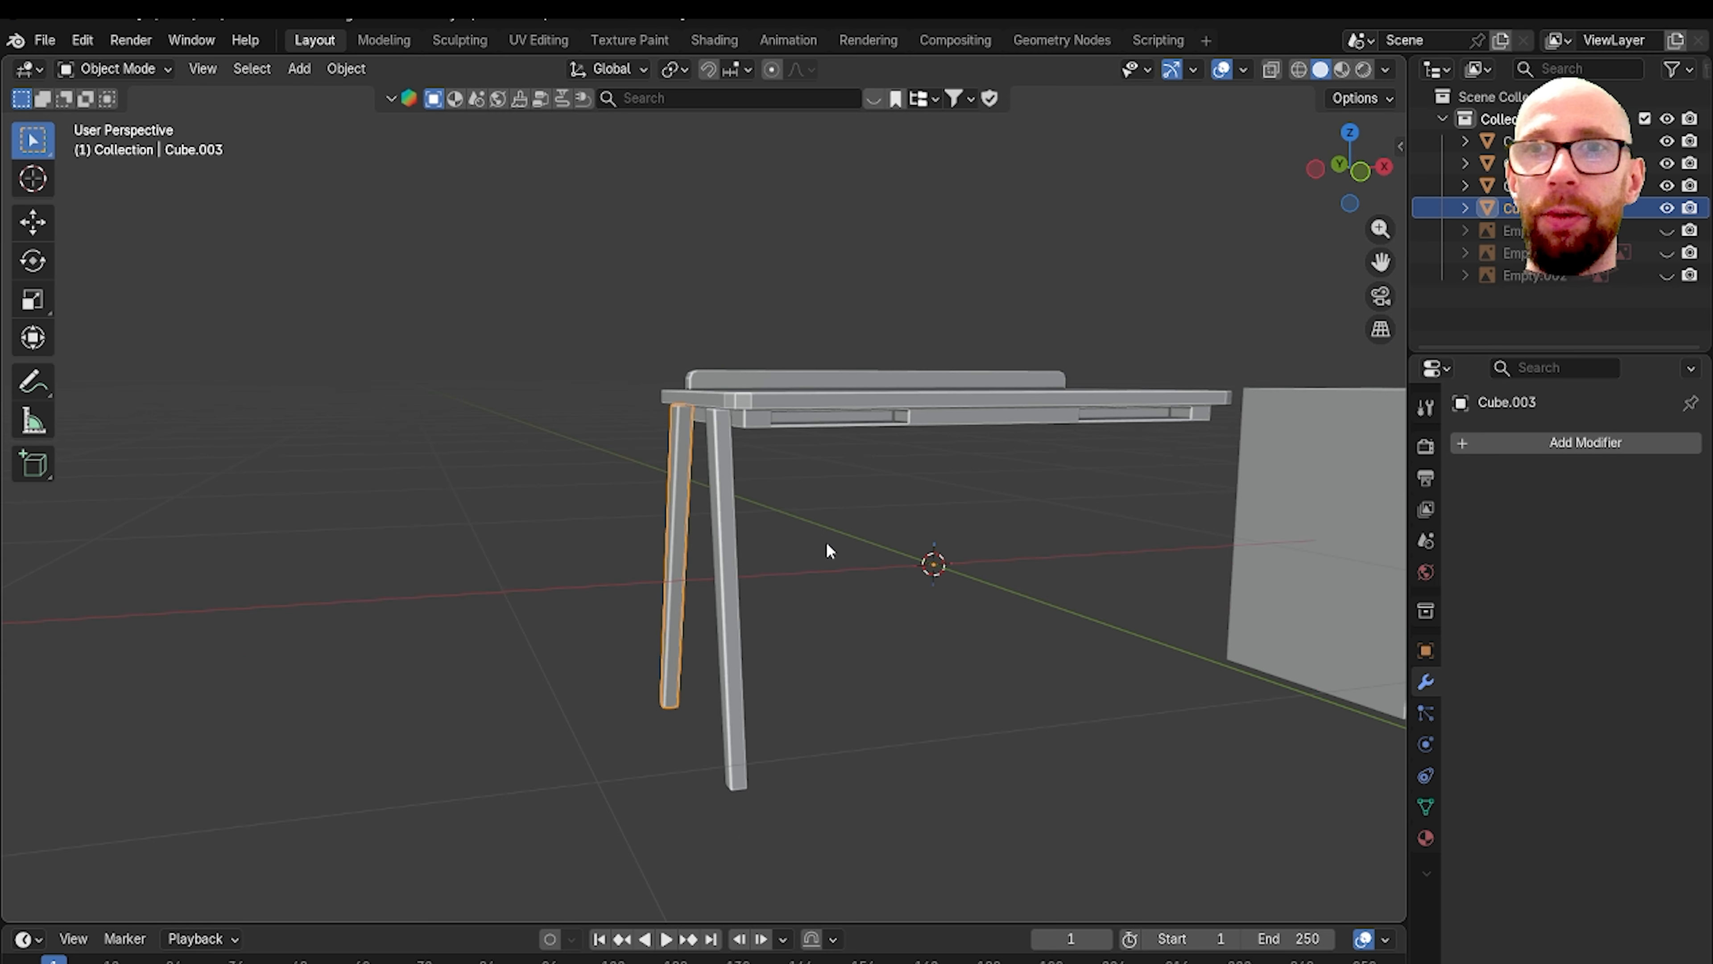
# Step: Join the front and rear slanted legs into one object
pyautogui.moveTo(1038, 513); pyautogui.dragTo(750, 522, button='middle')
pyautogui.click(670, 491)
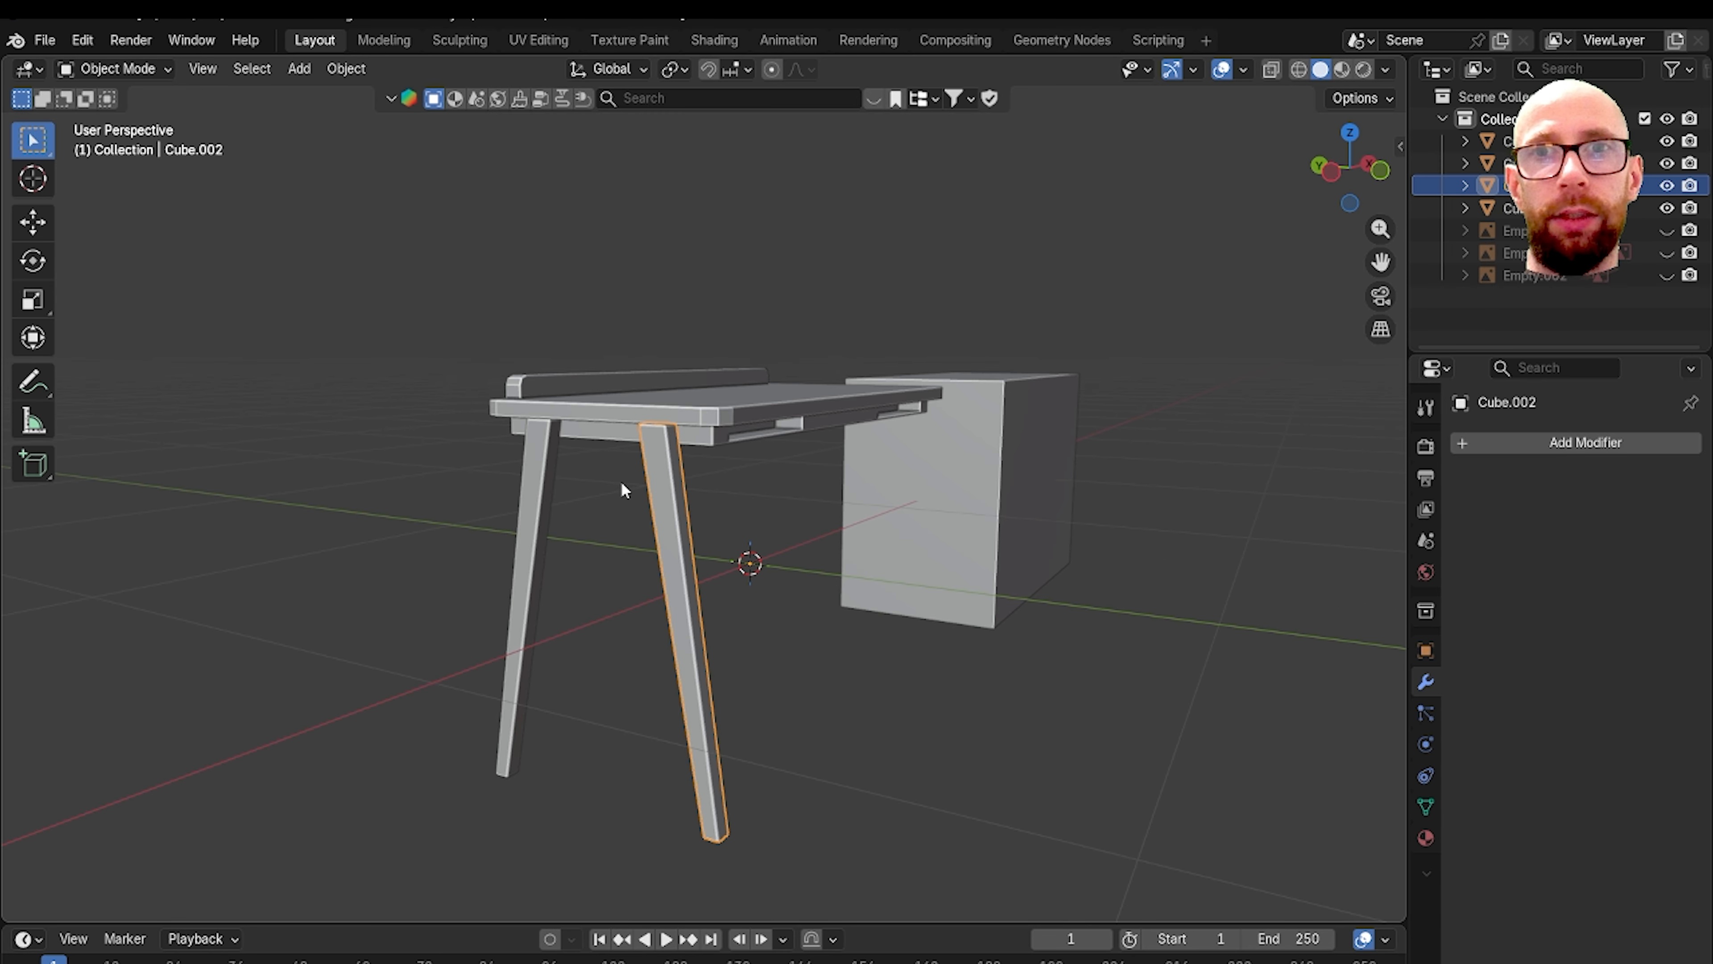
pyautogui.keyDown('shift'); pyautogui.click(536, 469); pyautogui.keyUp('shift')
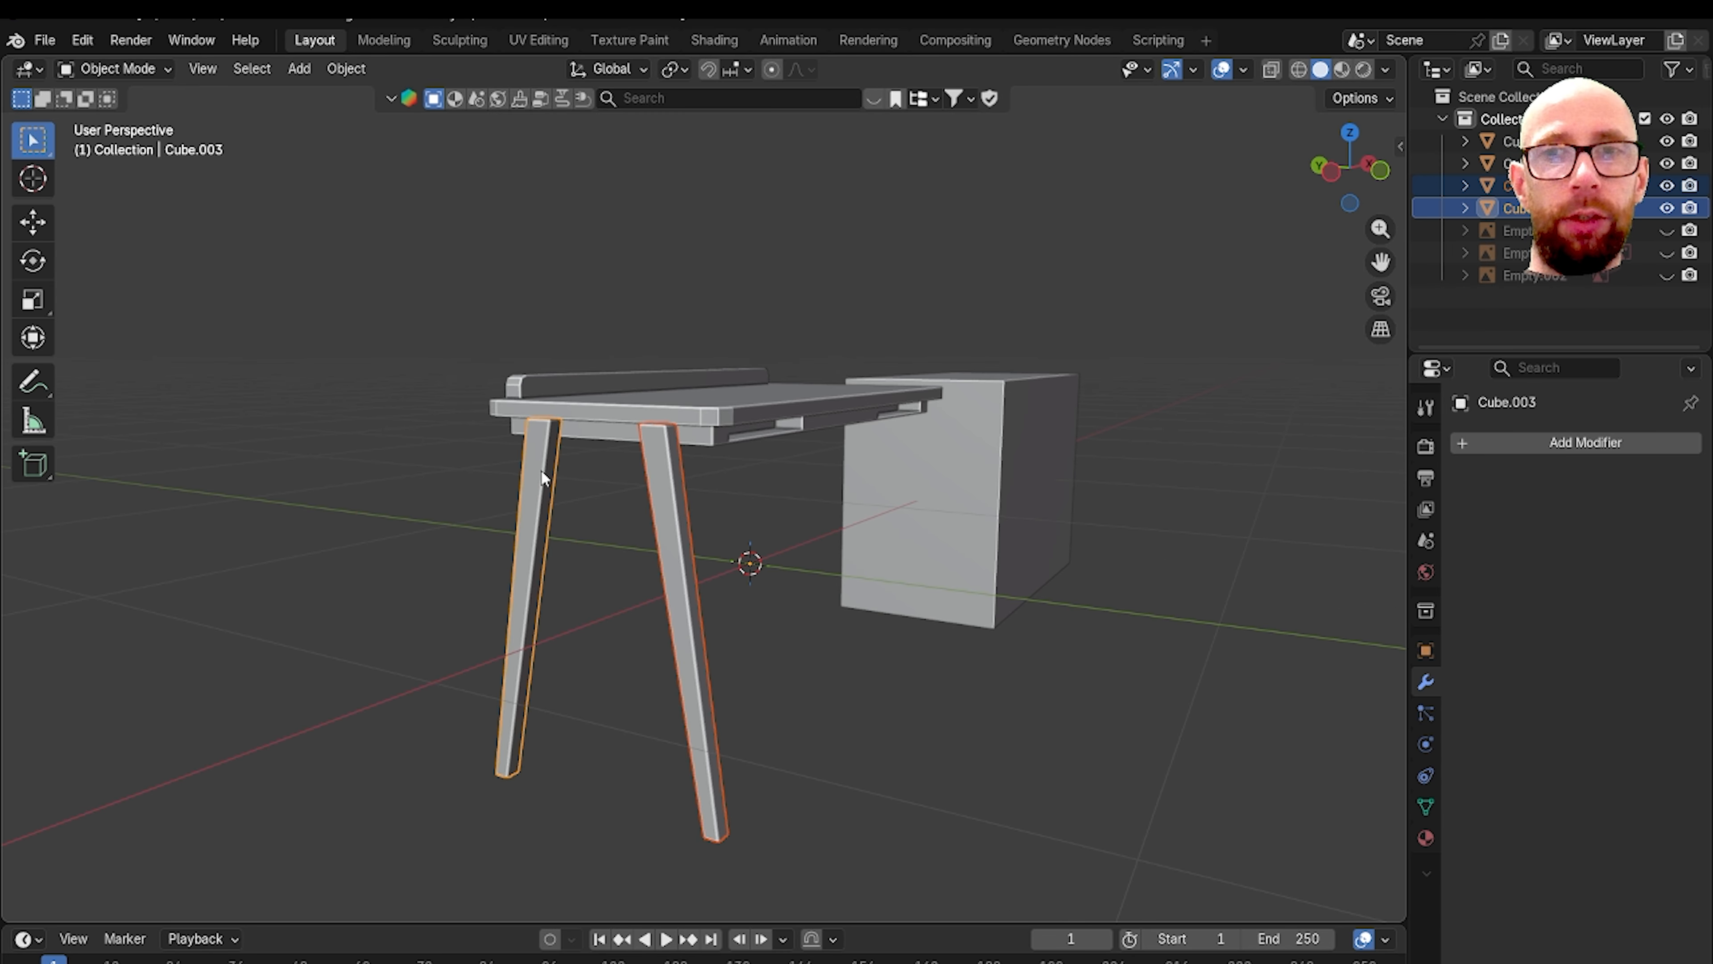
pyautogui.hotkey('ctrl', 'j')
pyautogui.click(463, 466)
pyautogui.click(545, 495)
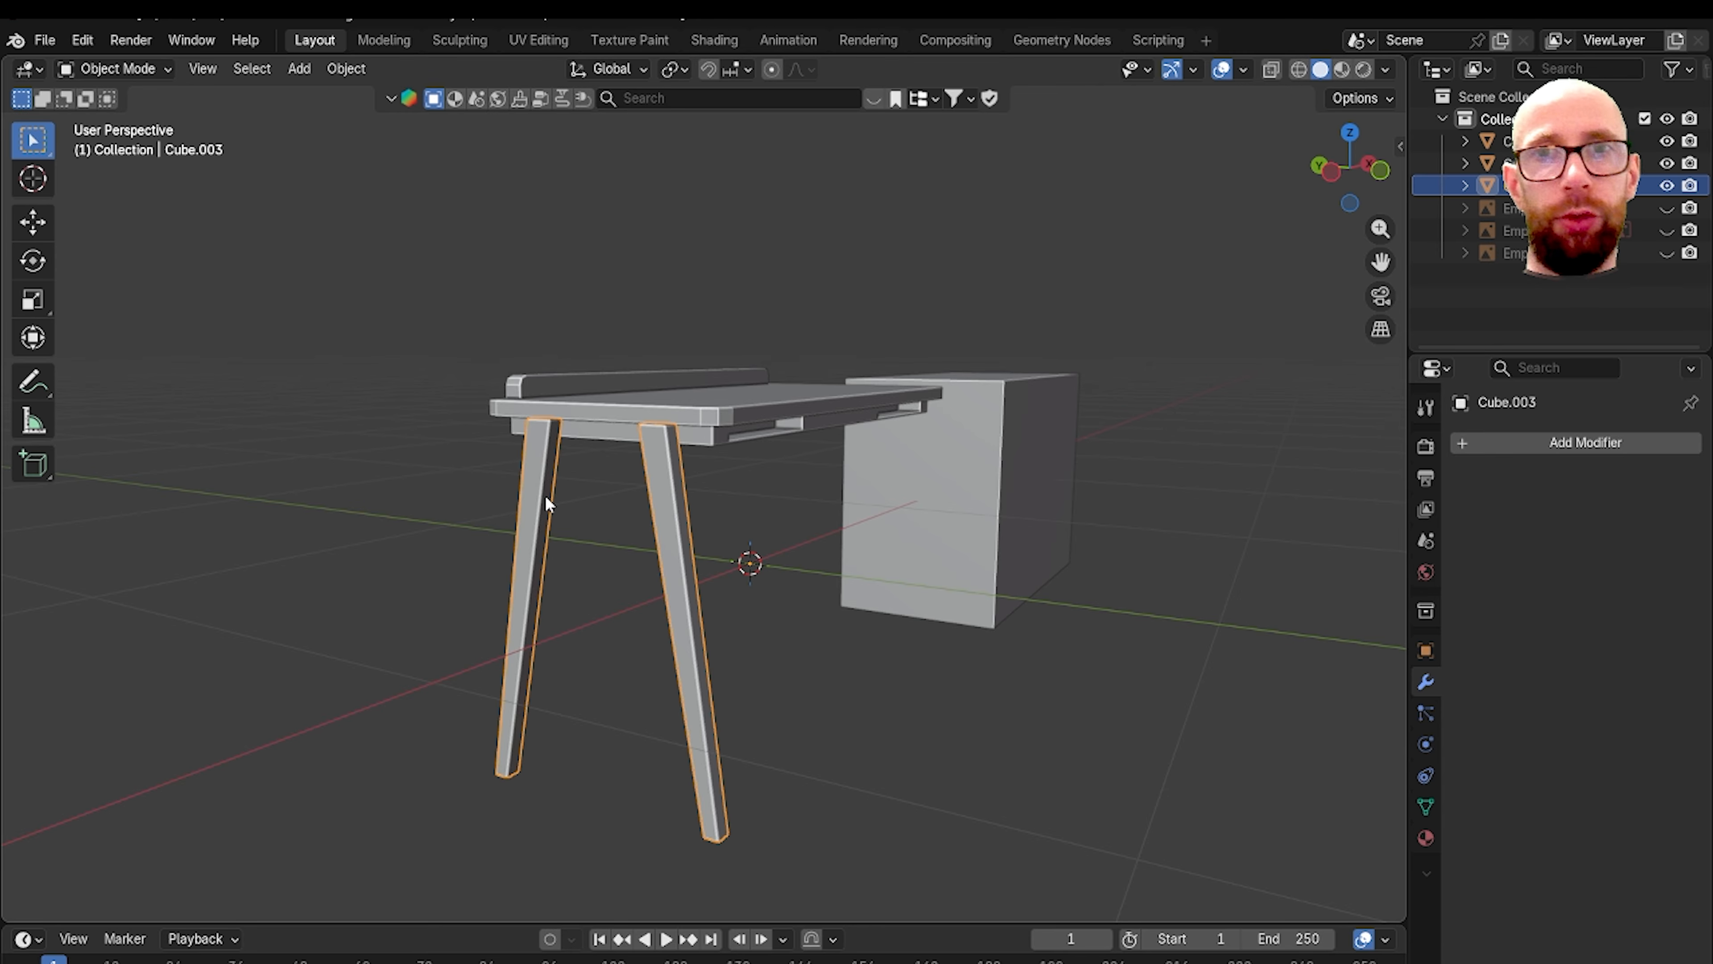
pyautogui.press('g')
pyautogui.press('Escape')
# Step: Duplicate the joined leg pair in place and mirror the copy along global X to the desk's opposite end
pyautogui.scroll(1, 347, 383)
pyautogui.moveTo(520, 465); pyautogui.dragTo(388, 466, button='middle')
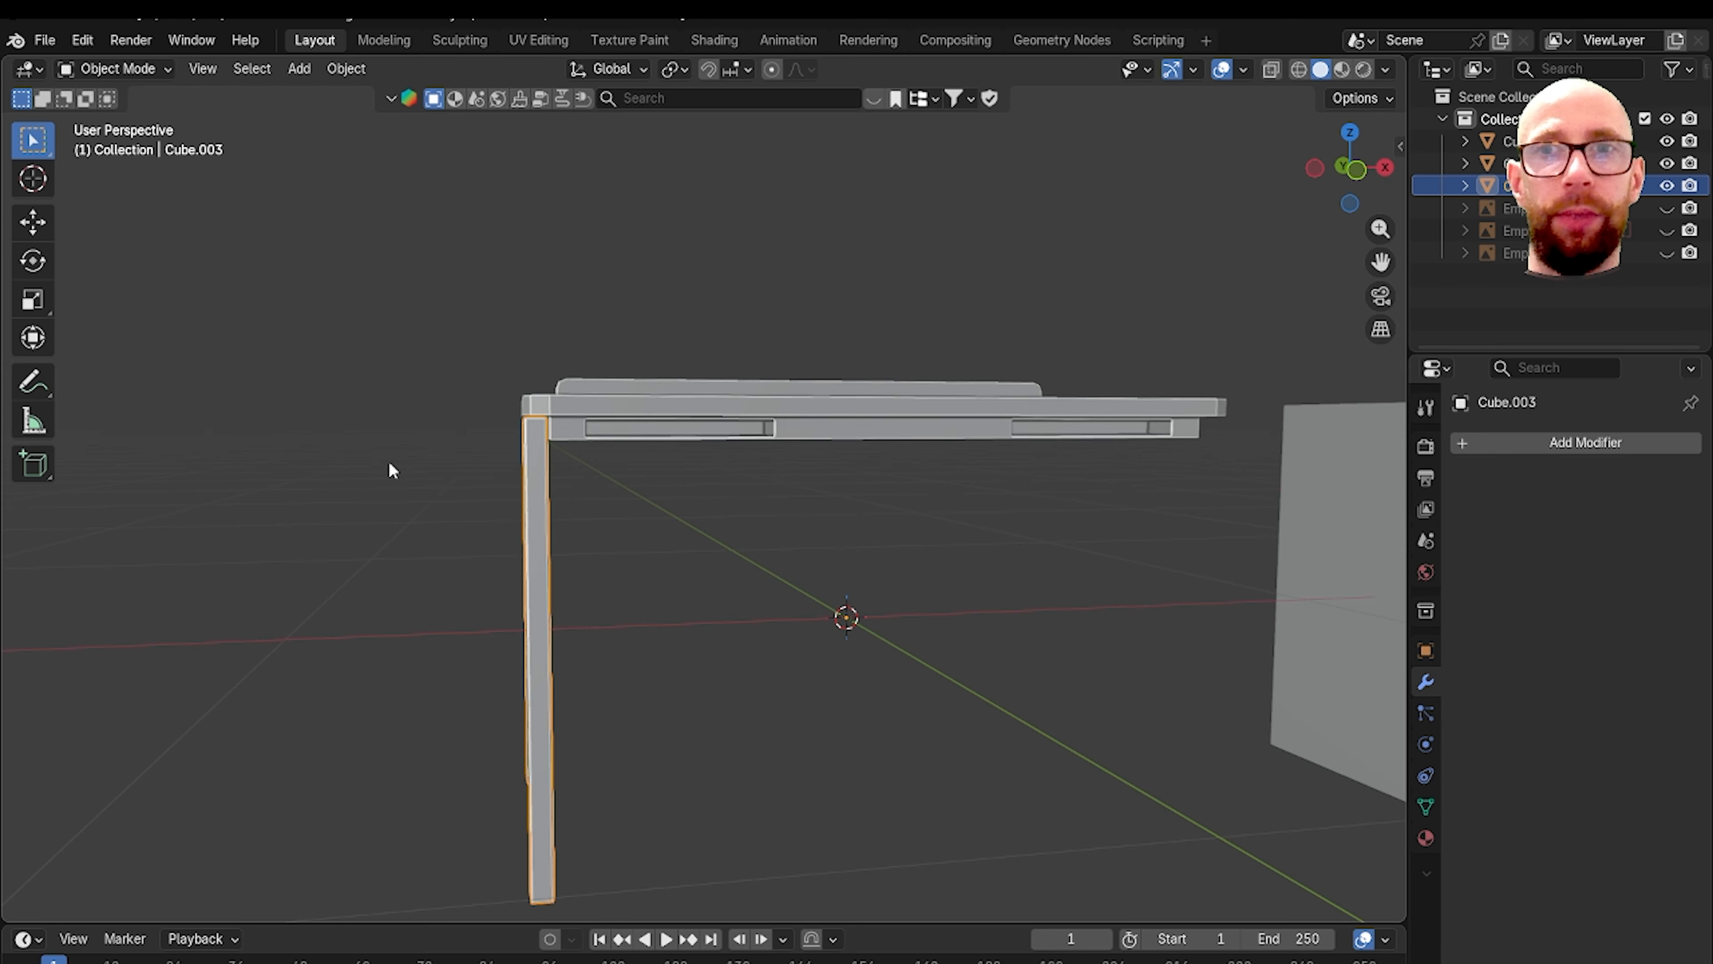
pyautogui.scroll(-1, 711, 529)
pyautogui.moveTo(711, 530)
pyautogui.mouseDown(button='middle')
pyautogui.moveTo(766, 551)
pyautogui.moveTo(727, 527)
pyautogui.mouseUp(button='middle')
pyautogui.hotkey('shift', 'd')
pyautogui.press('Escape')
pyautogui.rightClick(729, 525)
pyautogui.moveTo(730, 525)
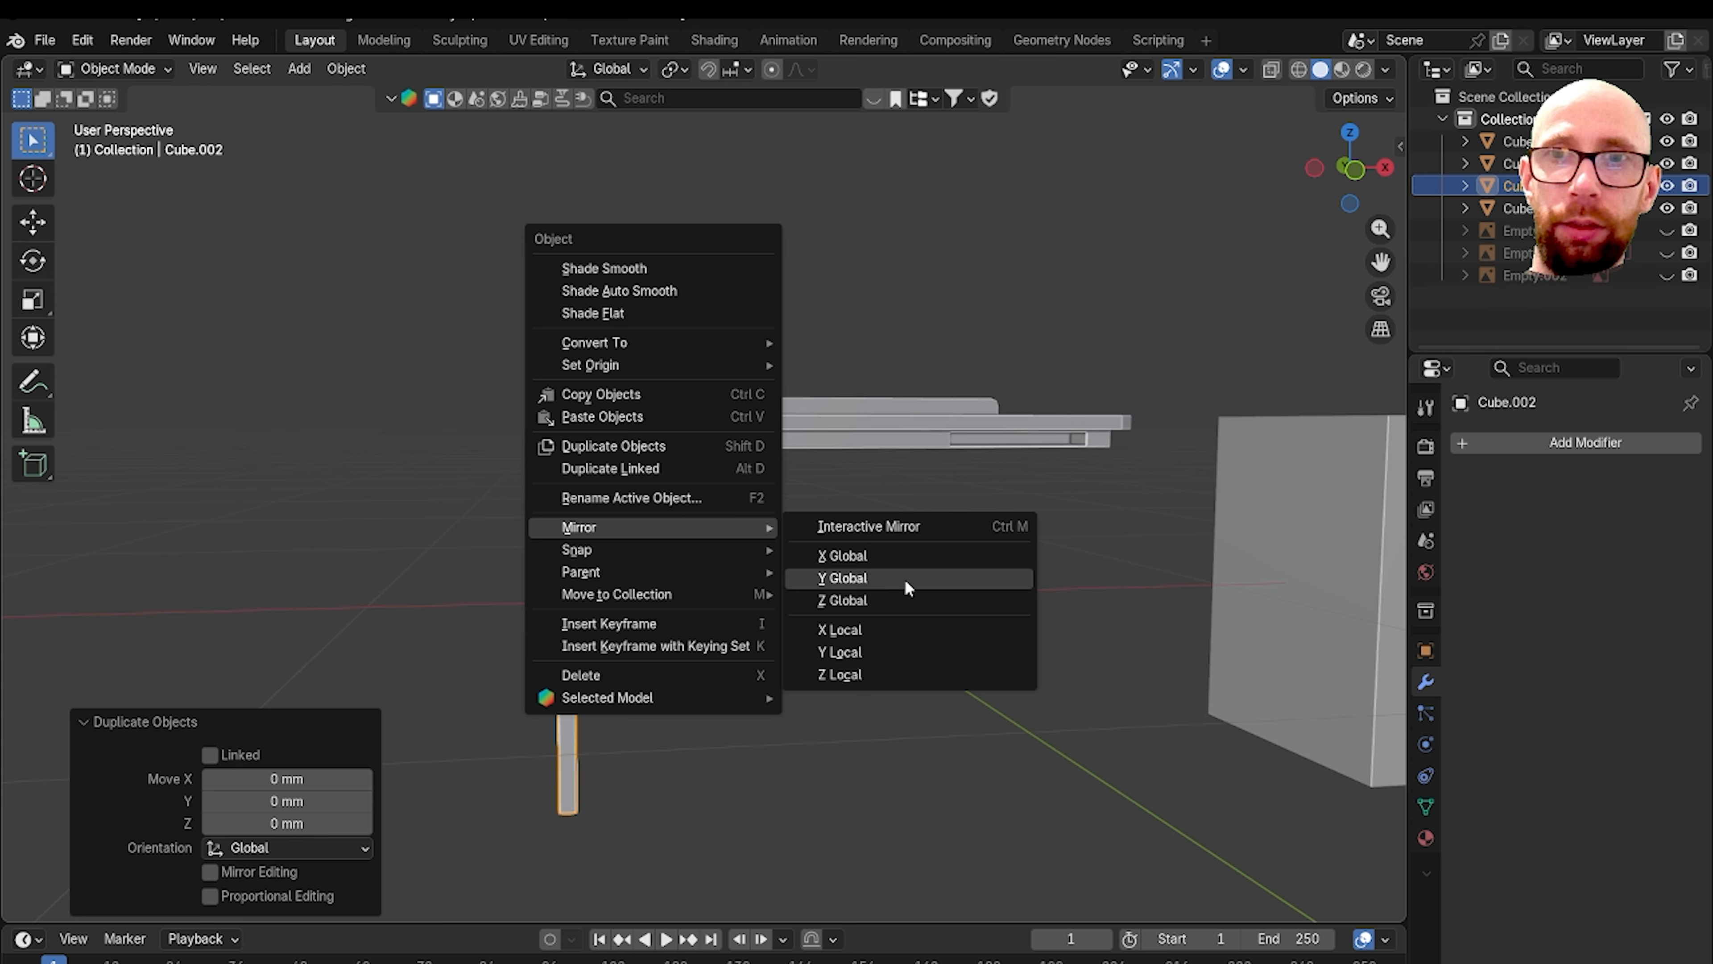
pyautogui.click(873, 558)
pyautogui.moveTo(873, 559); pyautogui.dragTo(639, 554, button='middle')
pyautogui.click(924, 583)
# Step: Separate the original leg pair by loose parts into individual leg objects
pyautogui.scroll(4, 902, 582)
pyautogui.scroll(-3, 779, 564)
pyautogui.click(320, 610)
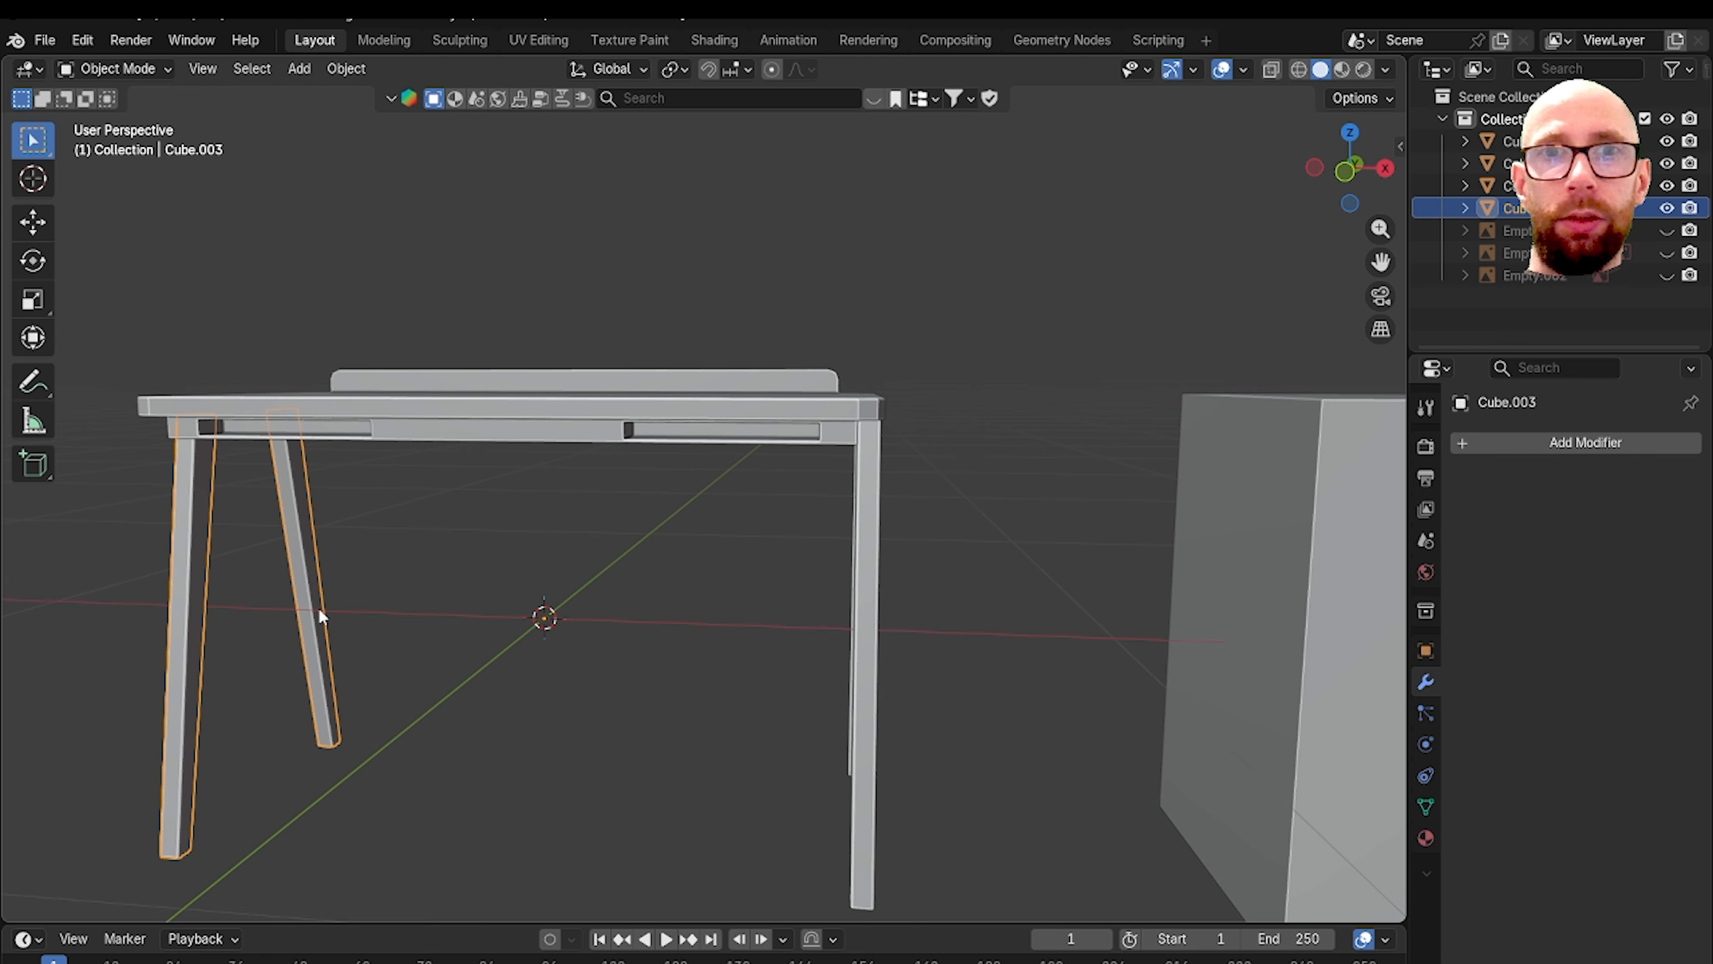
pyautogui.moveTo(319, 608); pyautogui.dragTo(694, 631, button='middle')
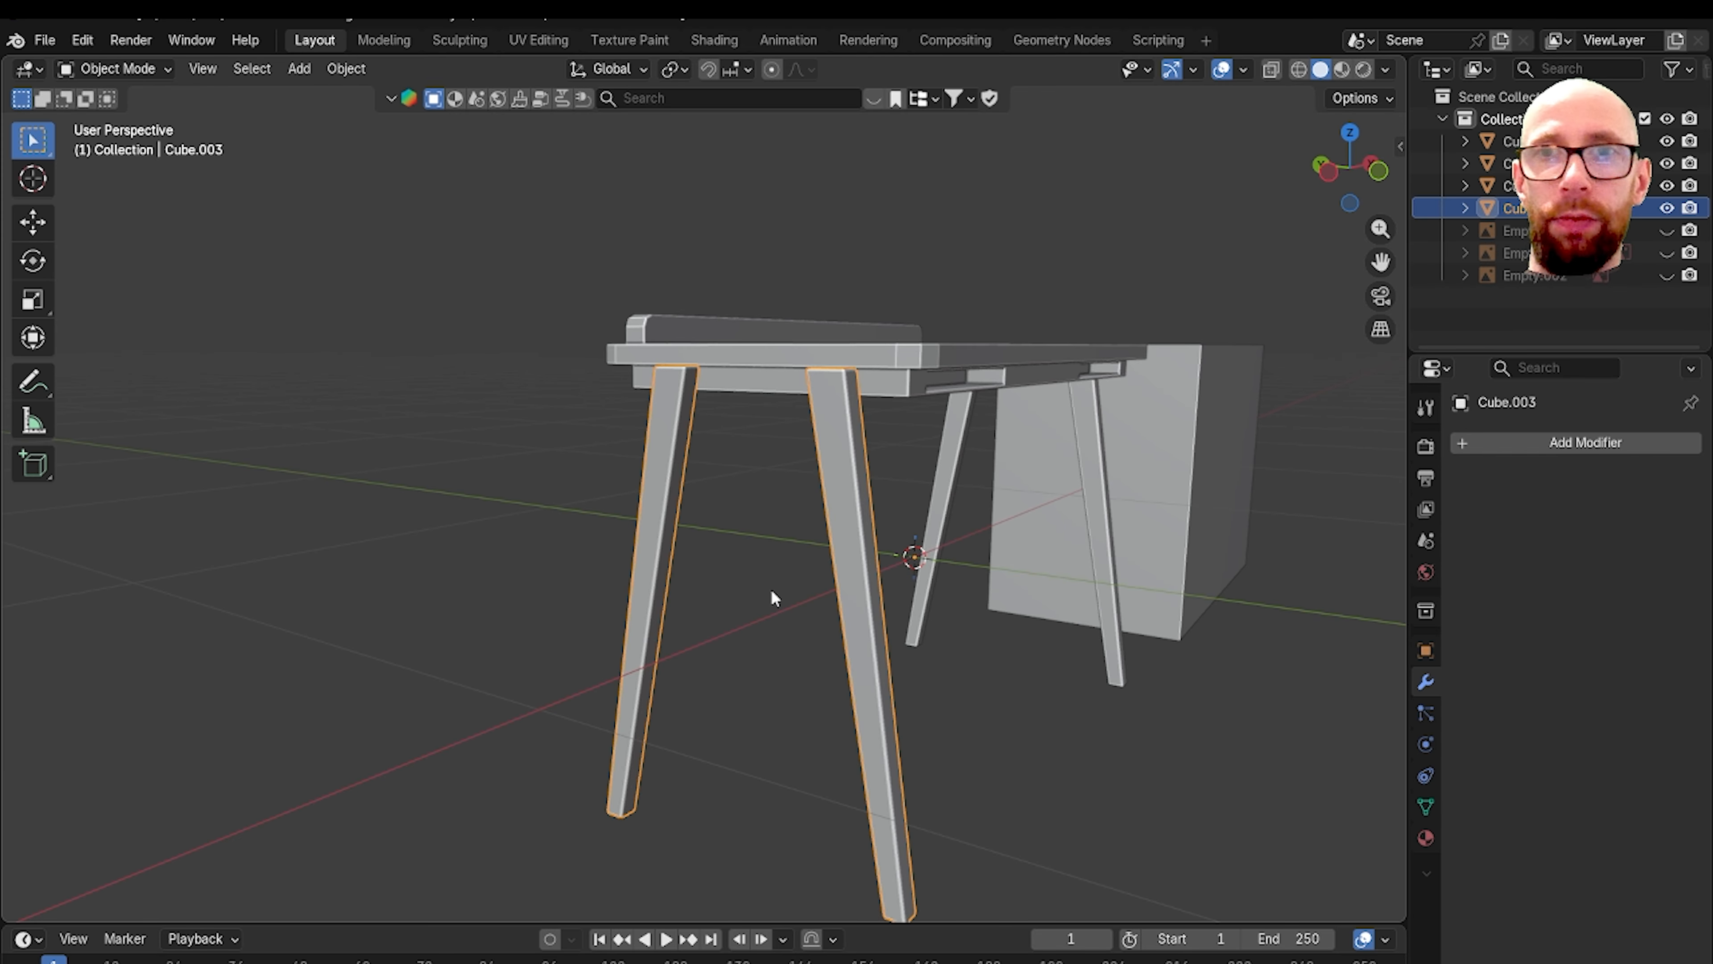
pyautogui.press('Tab')
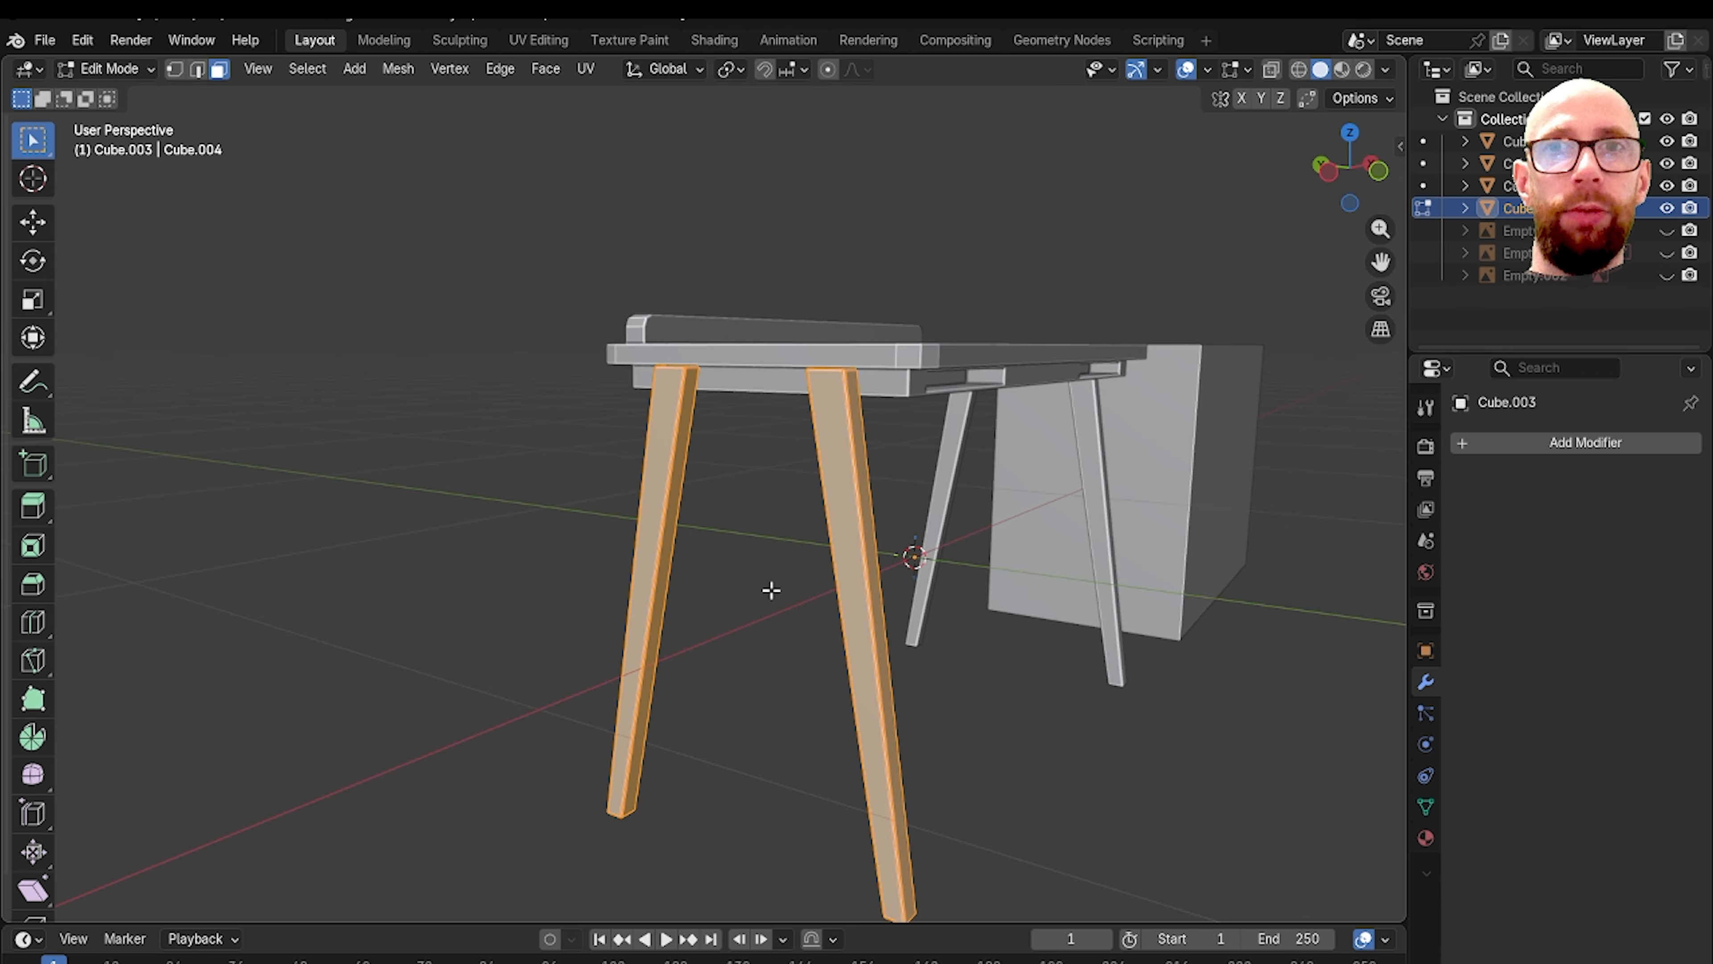
pyautogui.press('p')
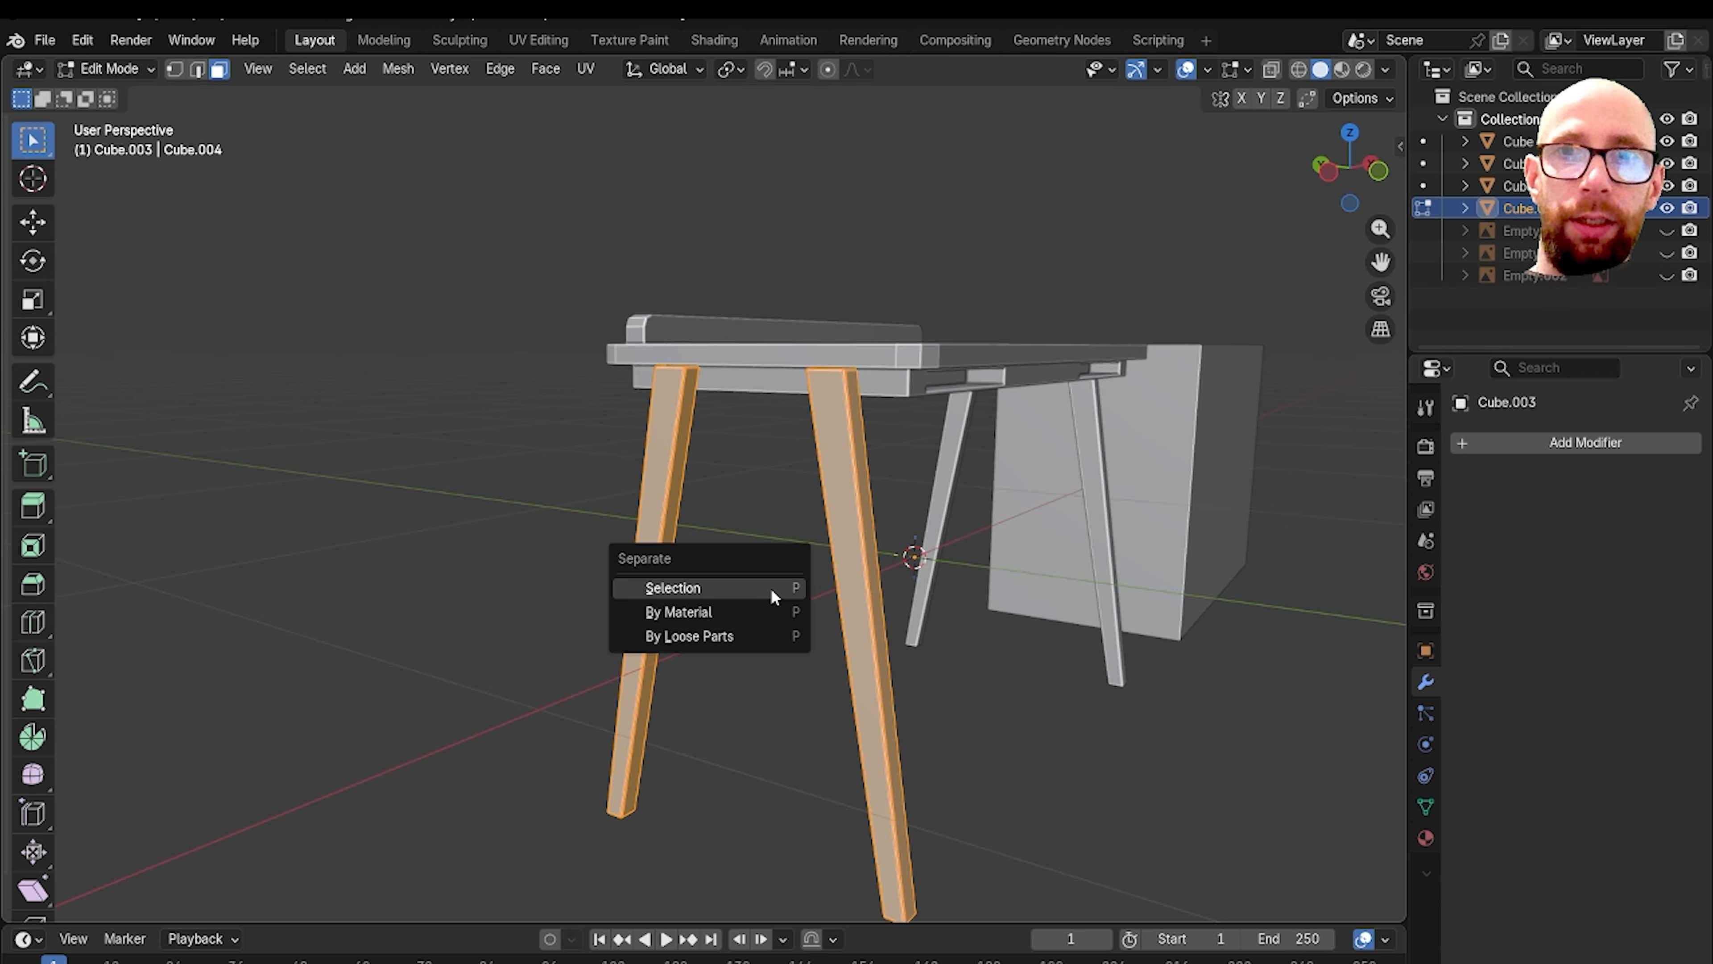
pyautogui.click(715, 636)
pyautogui.press('Tab')
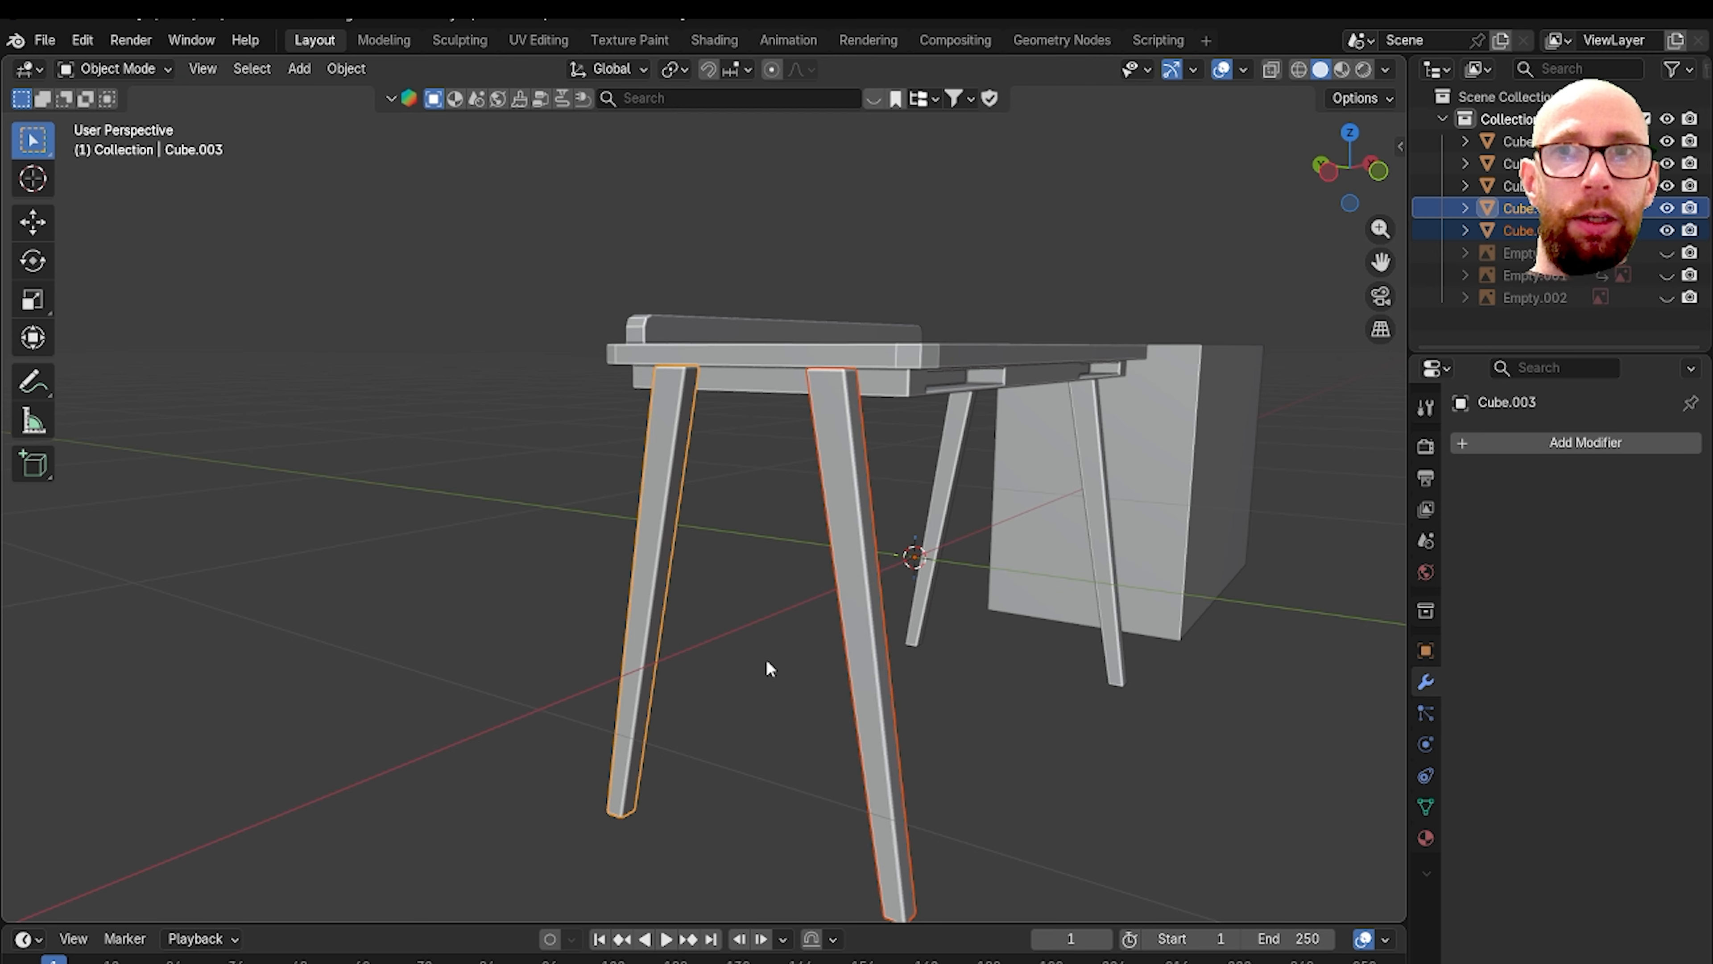
pyautogui.click(767, 661)
pyautogui.click(856, 578)
# Step: Separate the mirrored leg pair at the desk's other end by loose parts and return to Object Mode
pyautogui.moveTo(1006, 564); pyautogui.dragTo(889, 567, button='middle')
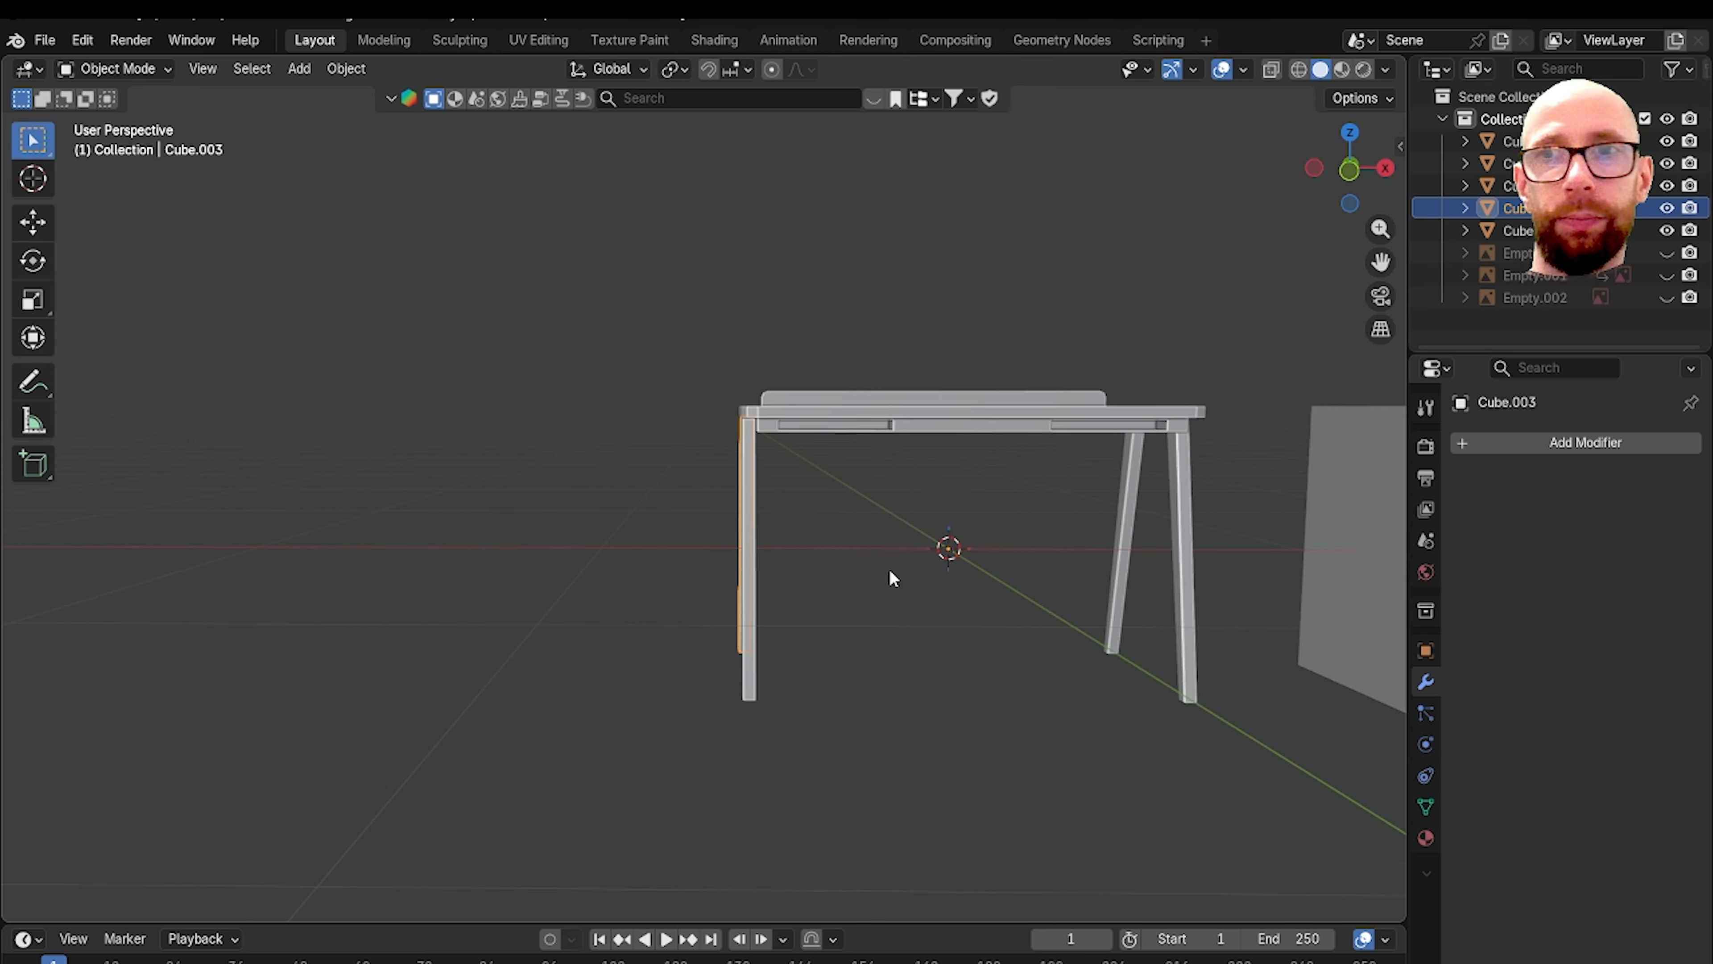
pyautogui.scroll(3, 889, 567)
pyautogui.keyDown('shift'); pyautogui.moveTo(1120, 588); pyautogui.dragTo(644, 524, button='middle'); pyautogui.keyUp('shift')
pyautogui.click(820, 433)
pyautogui.keyDown('shift'); pyautogui.moveTo(819, 433); pyautogui.dragTo(754, 495, button='middle'); pyautogui.keyUp('shift')
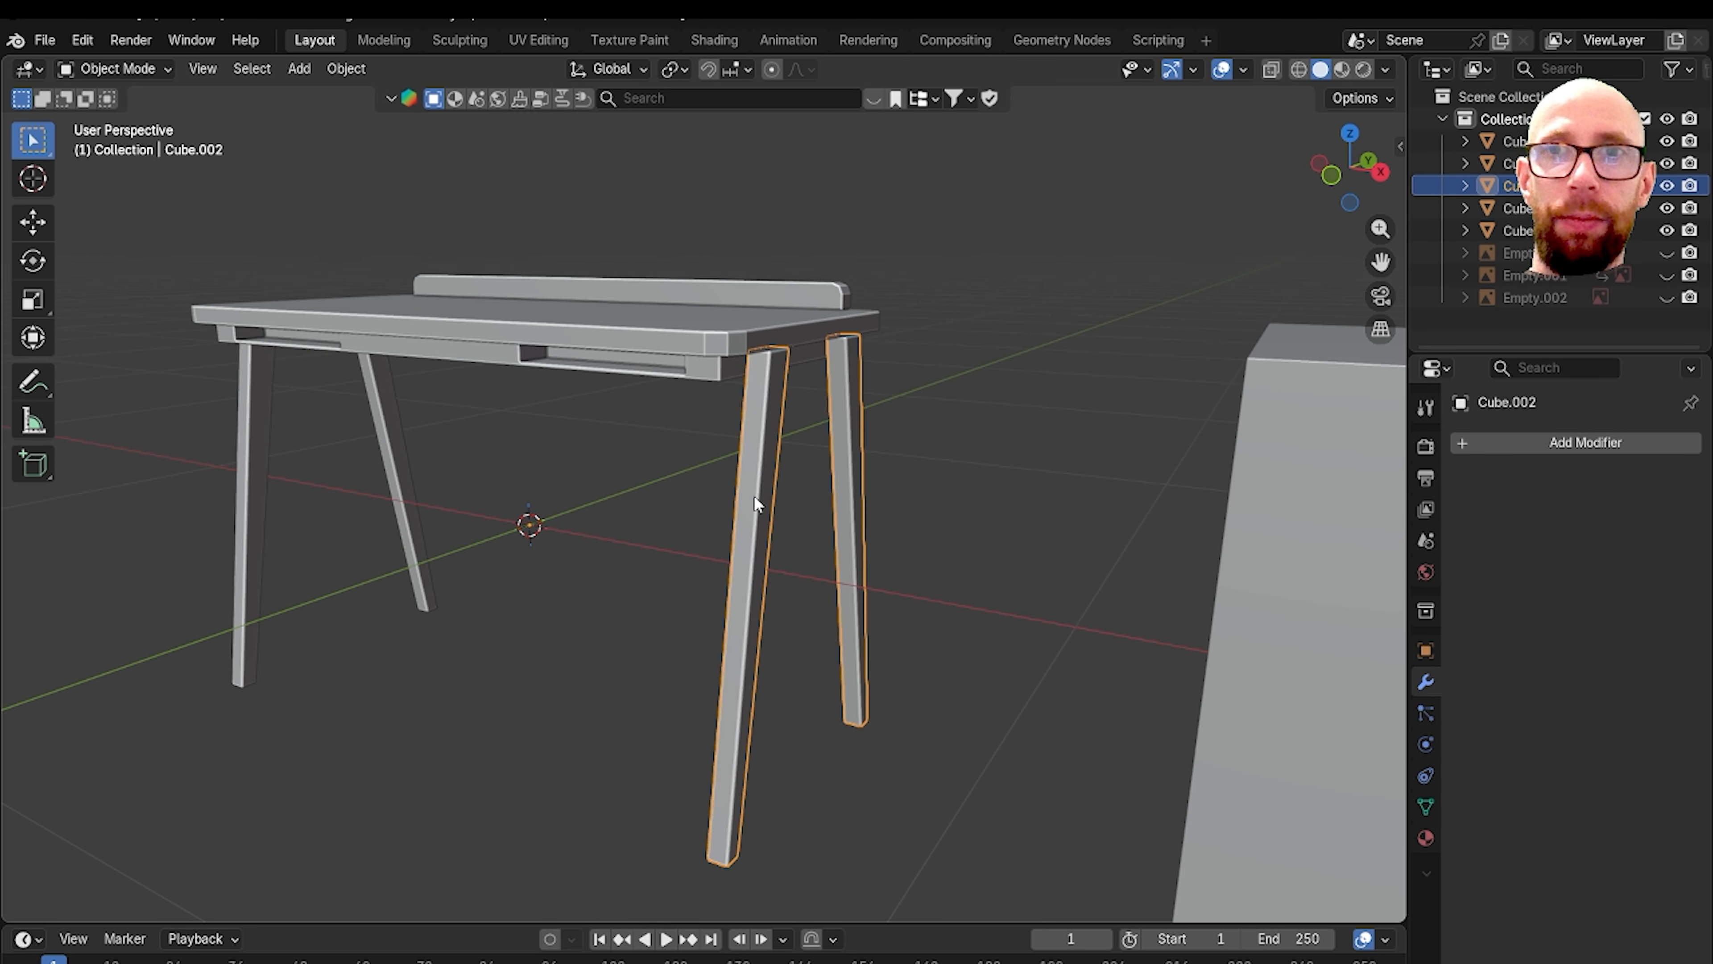
pyautogui.press('Tab')
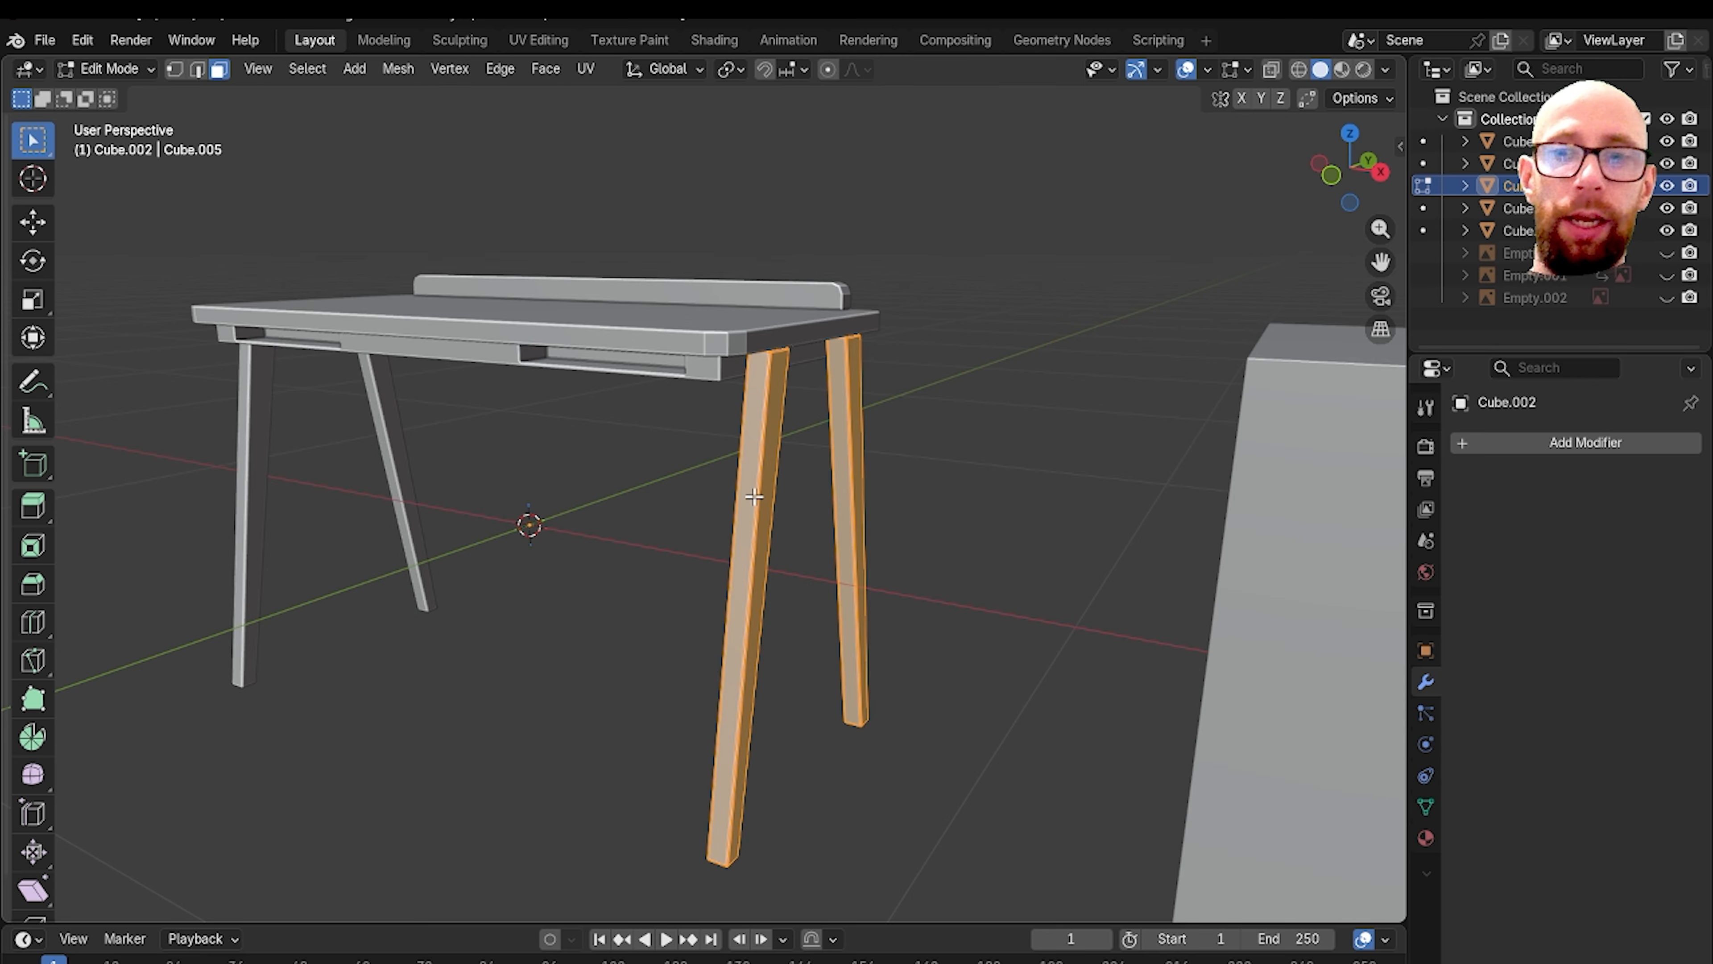
pyautogui.press('p')
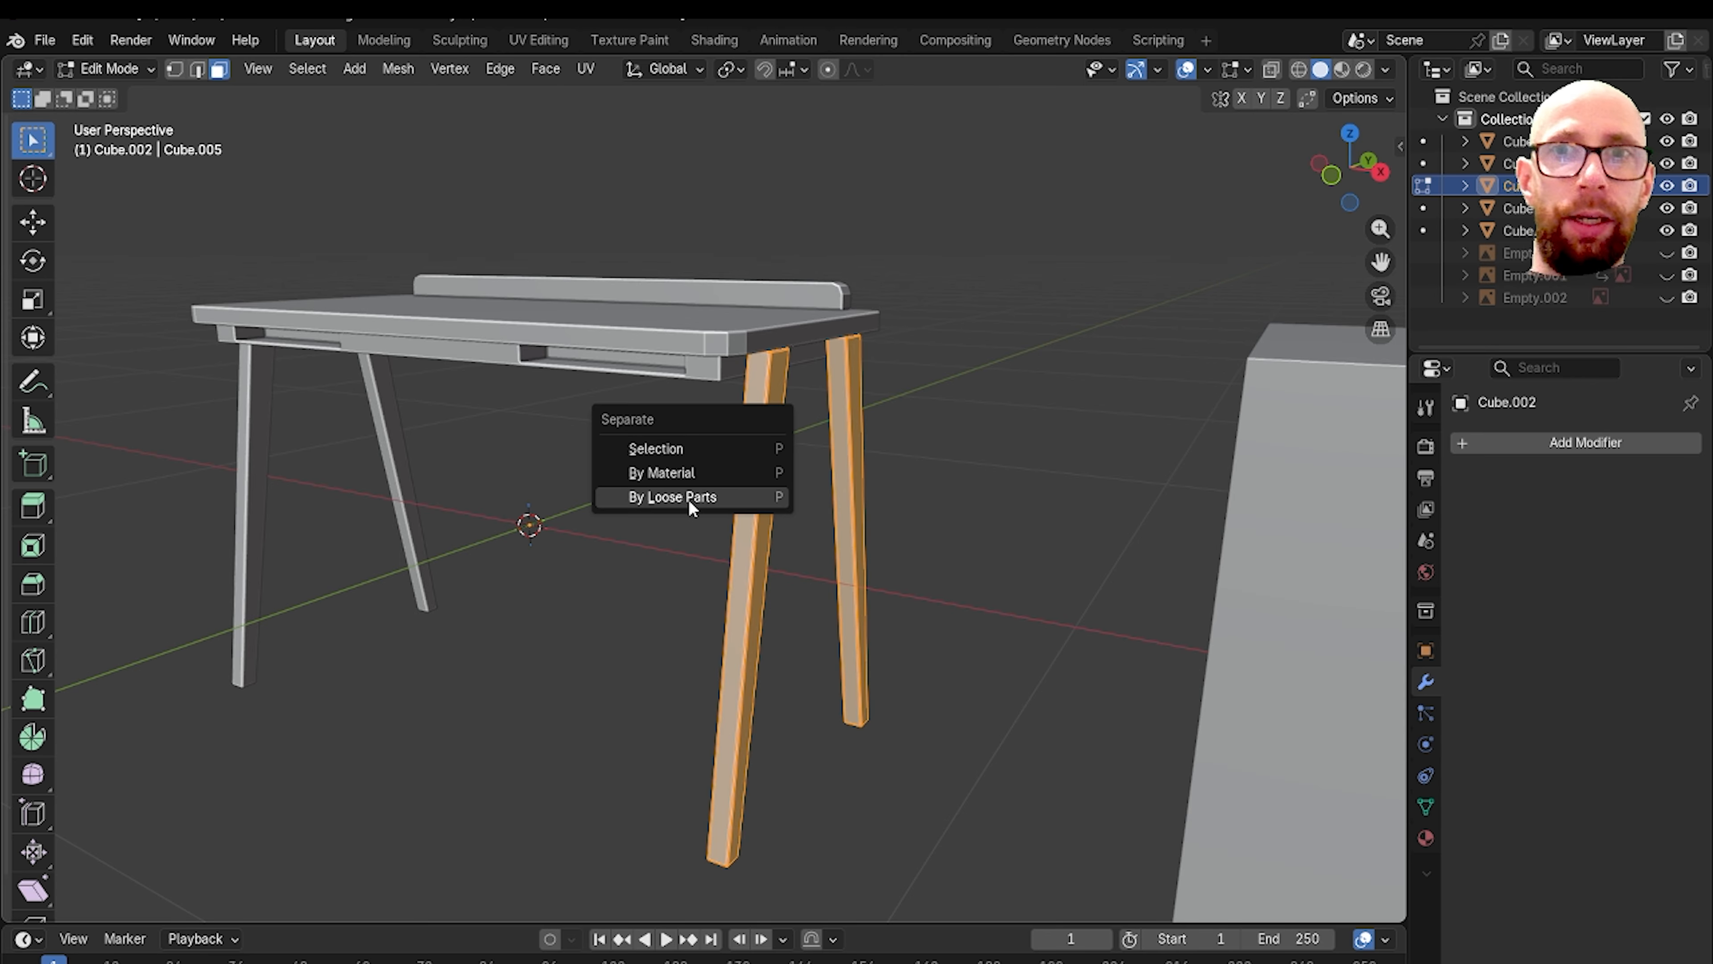
pyautogui.click(687, 500)
pyautogui.press('Tab')
# Step: Apply location, rotation and scale to each of the two mirrored legs
pyautogui.moveTo(984, 520); pyautogui.dragTo(772, 509, button='middle')
pyautogui.click(756, 506)
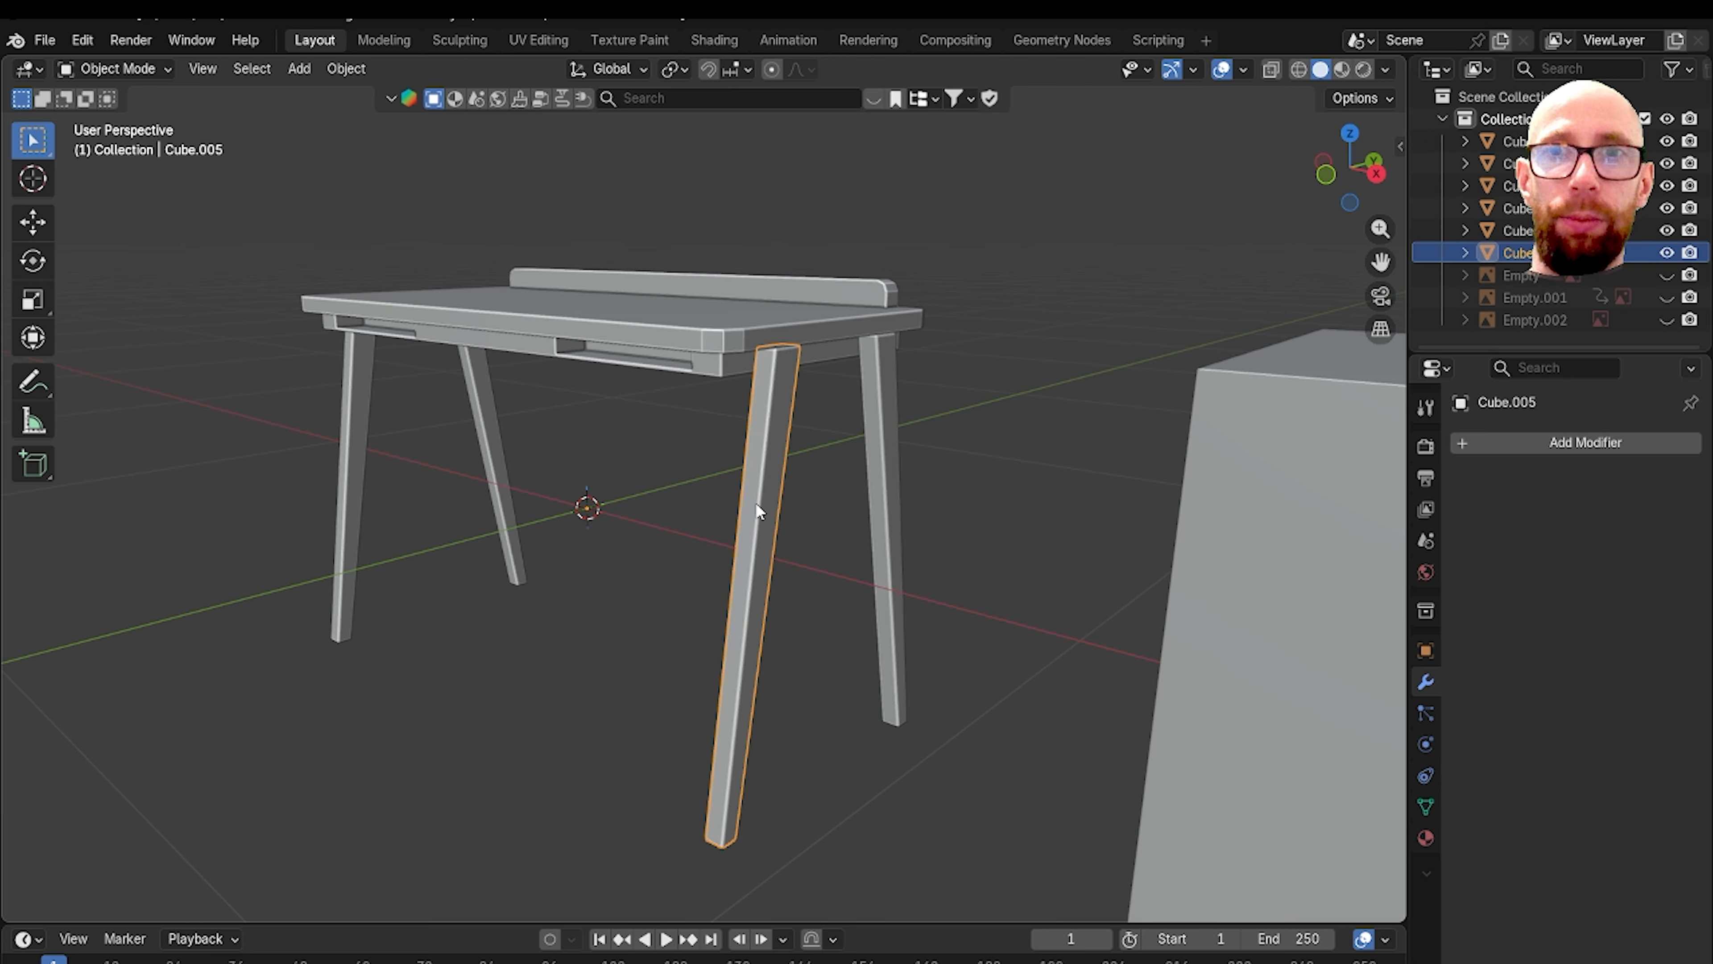
pyautogui.hotkey('ctrl', 'a')
pyautogui.click(757, 504)
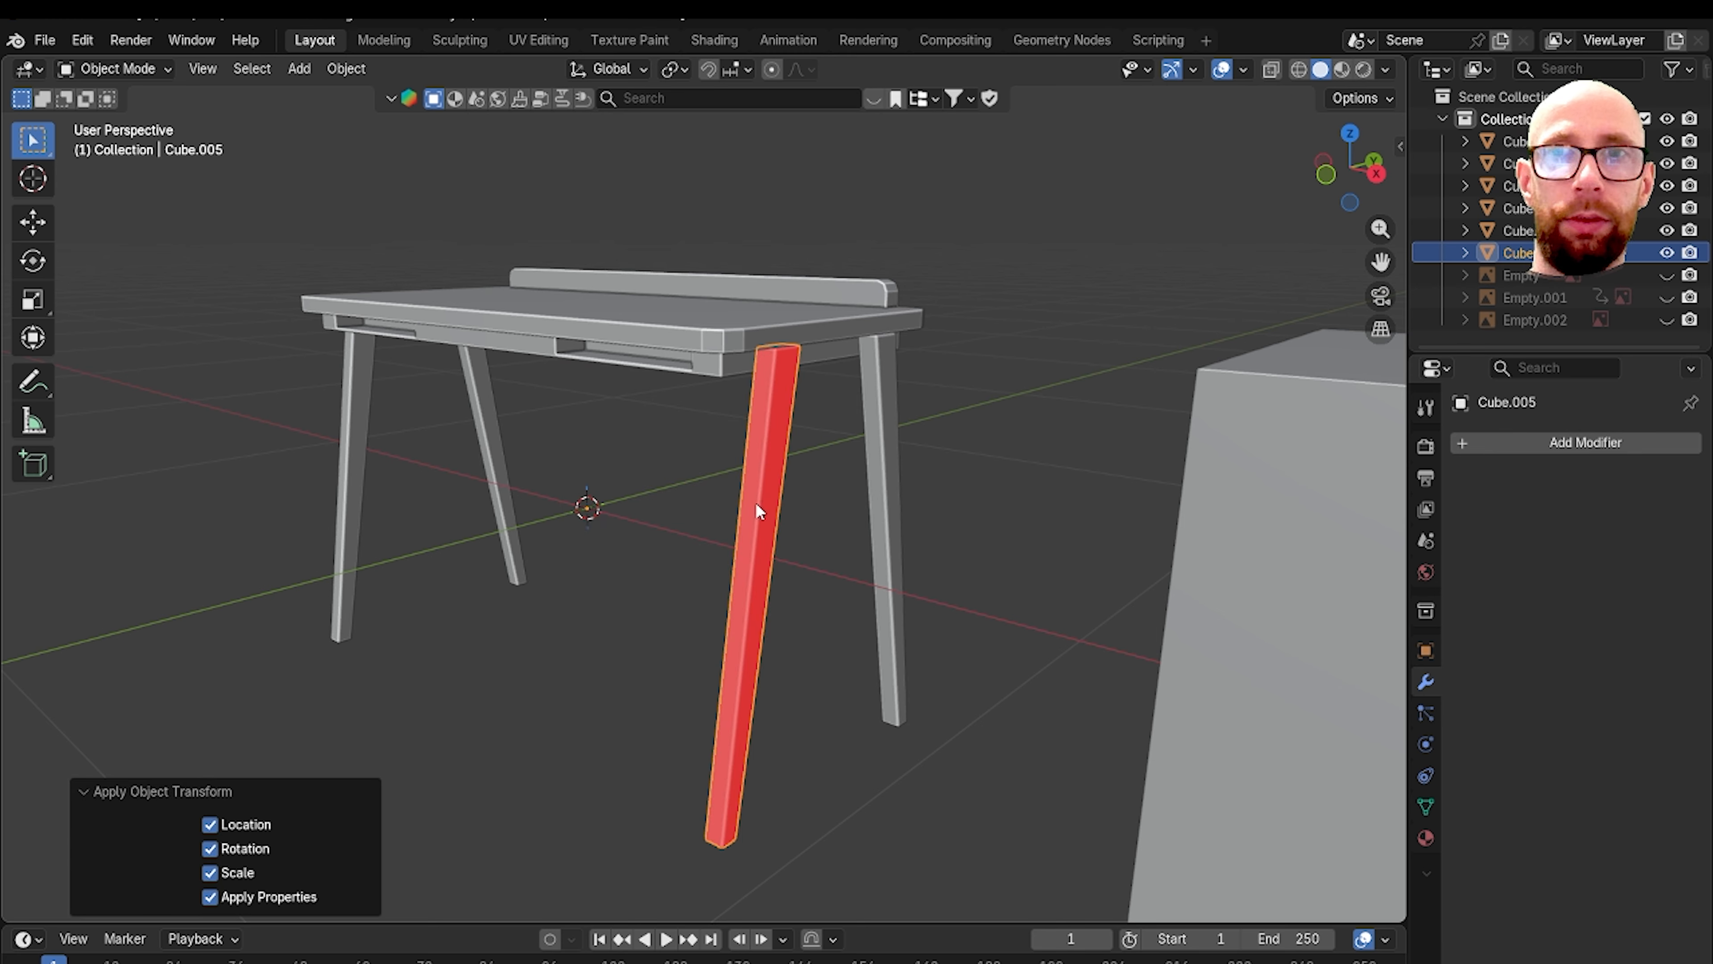
pyautogui.click(881, 483)
pyautogui.hotkey('ctrl', 'a')
pyautogui.click(886, 488)
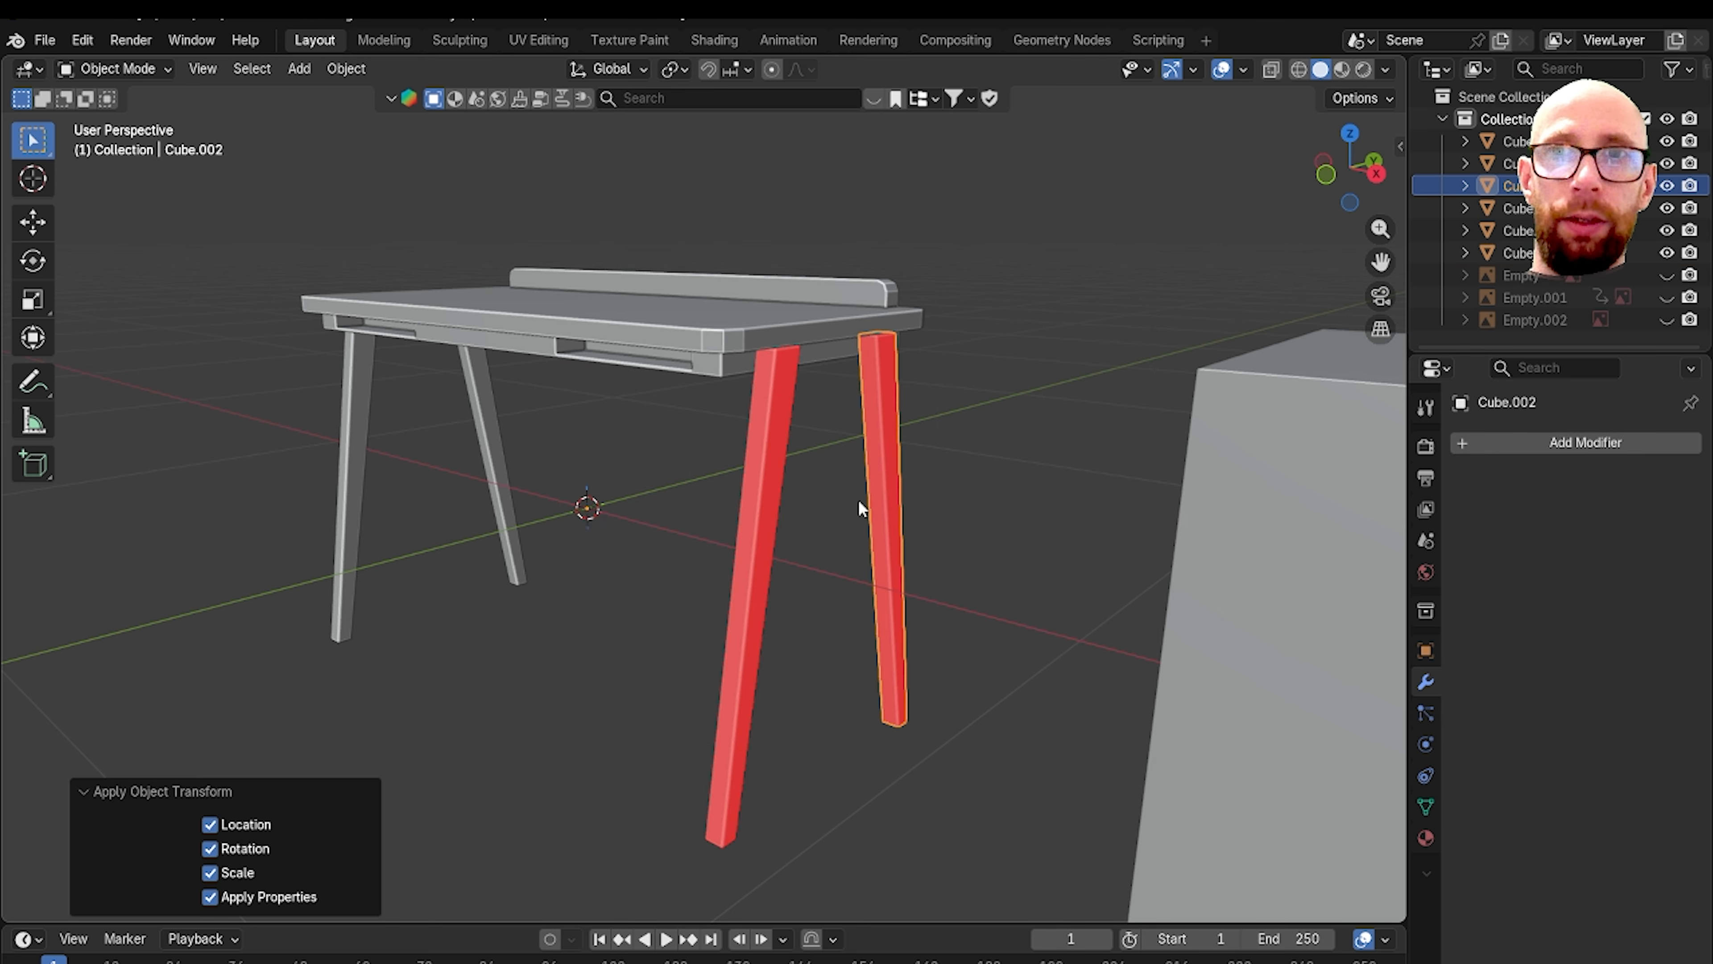
pyautogui.click(841, 606)
# Step: Recalculate the normals of all faces on the mirrored front leg to point outward
pyautogui.moveTo(841, 605); pyautogui.dragTo(758, 549, button='middle')
pyautogui.click(747, 547)
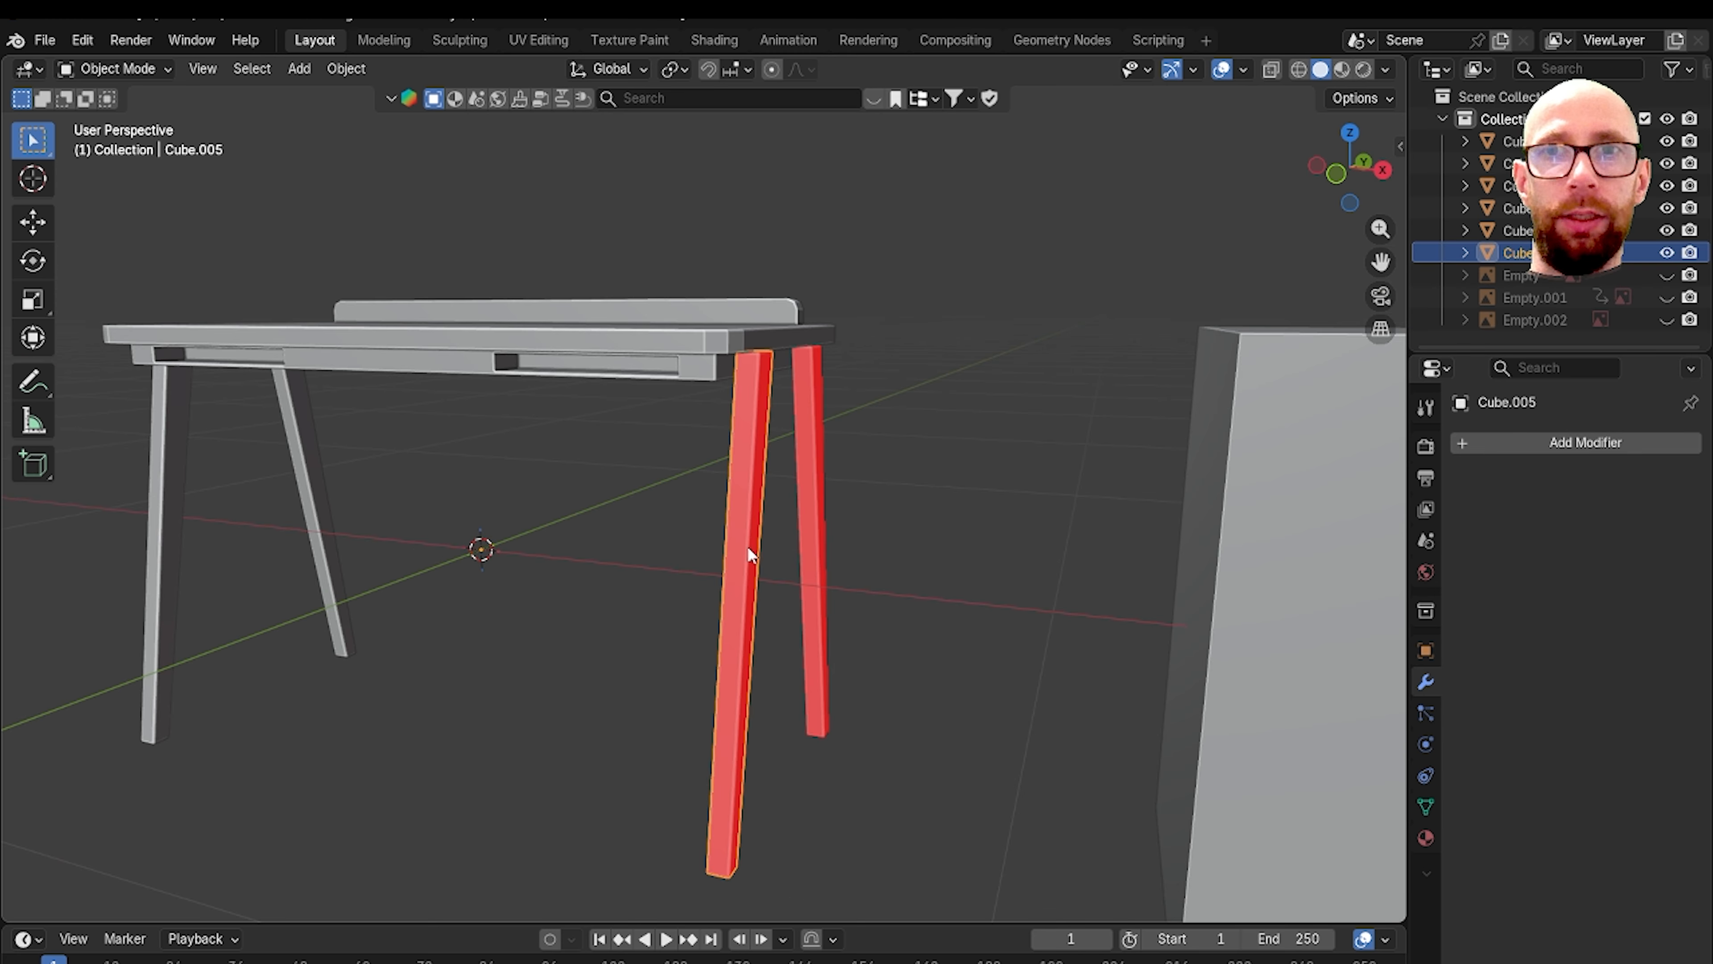
pyautogui.press('Tab')
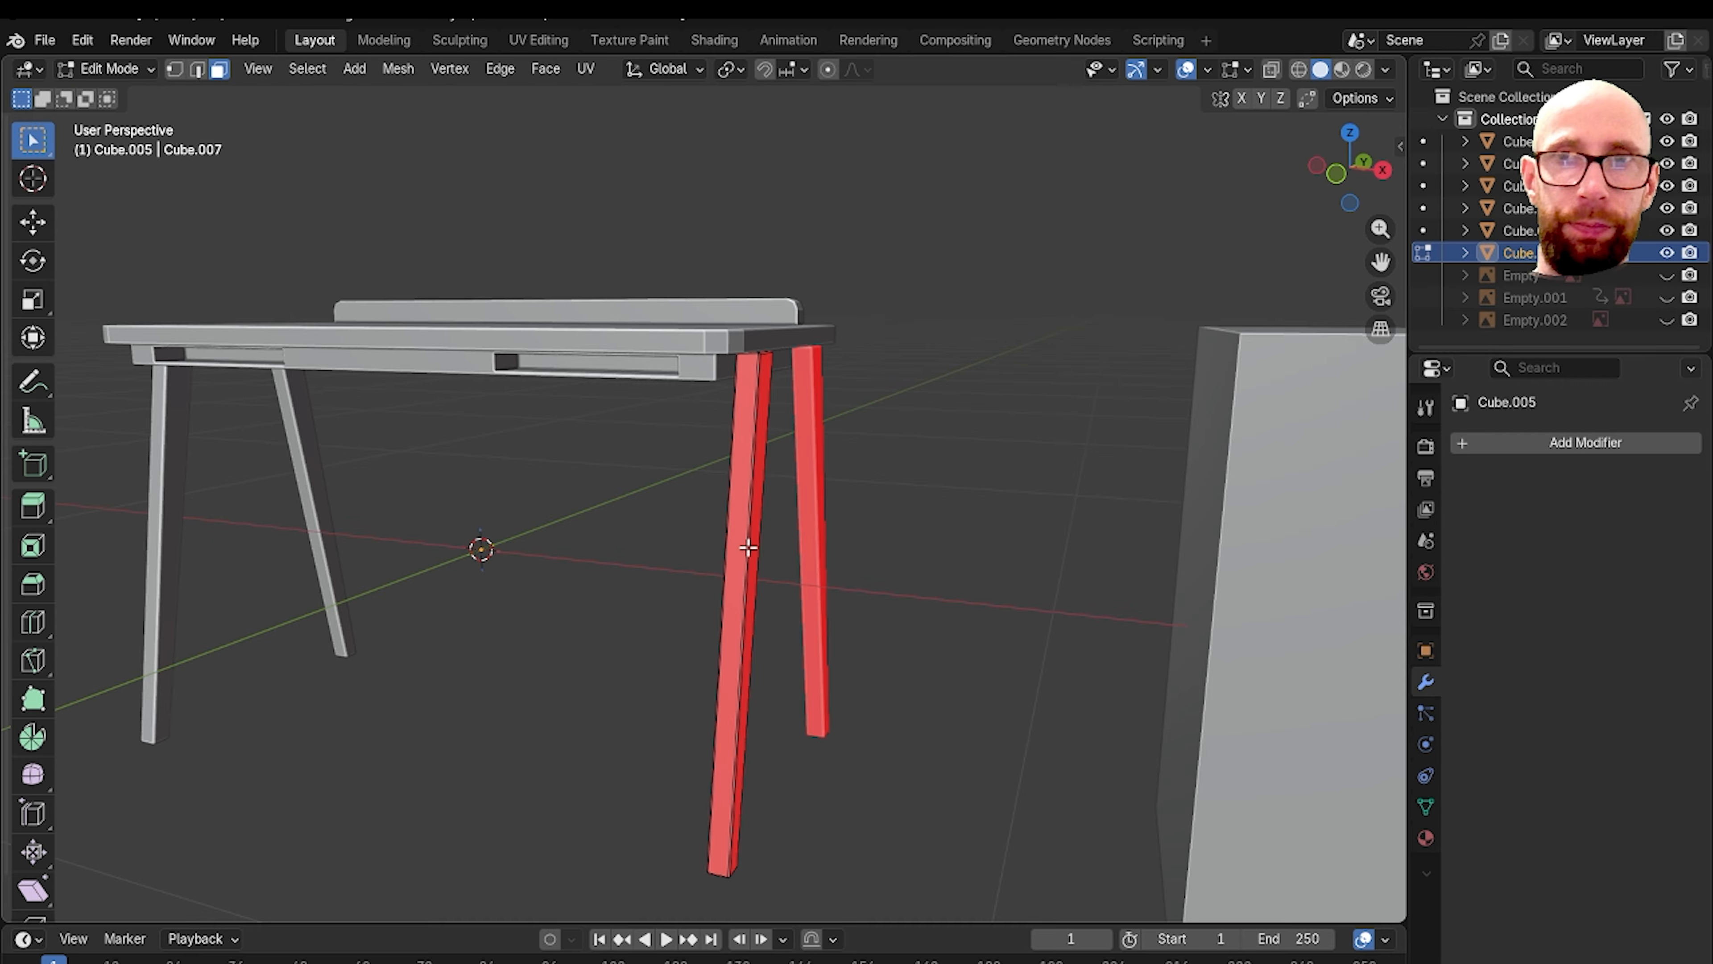
pyautogui.press('a')
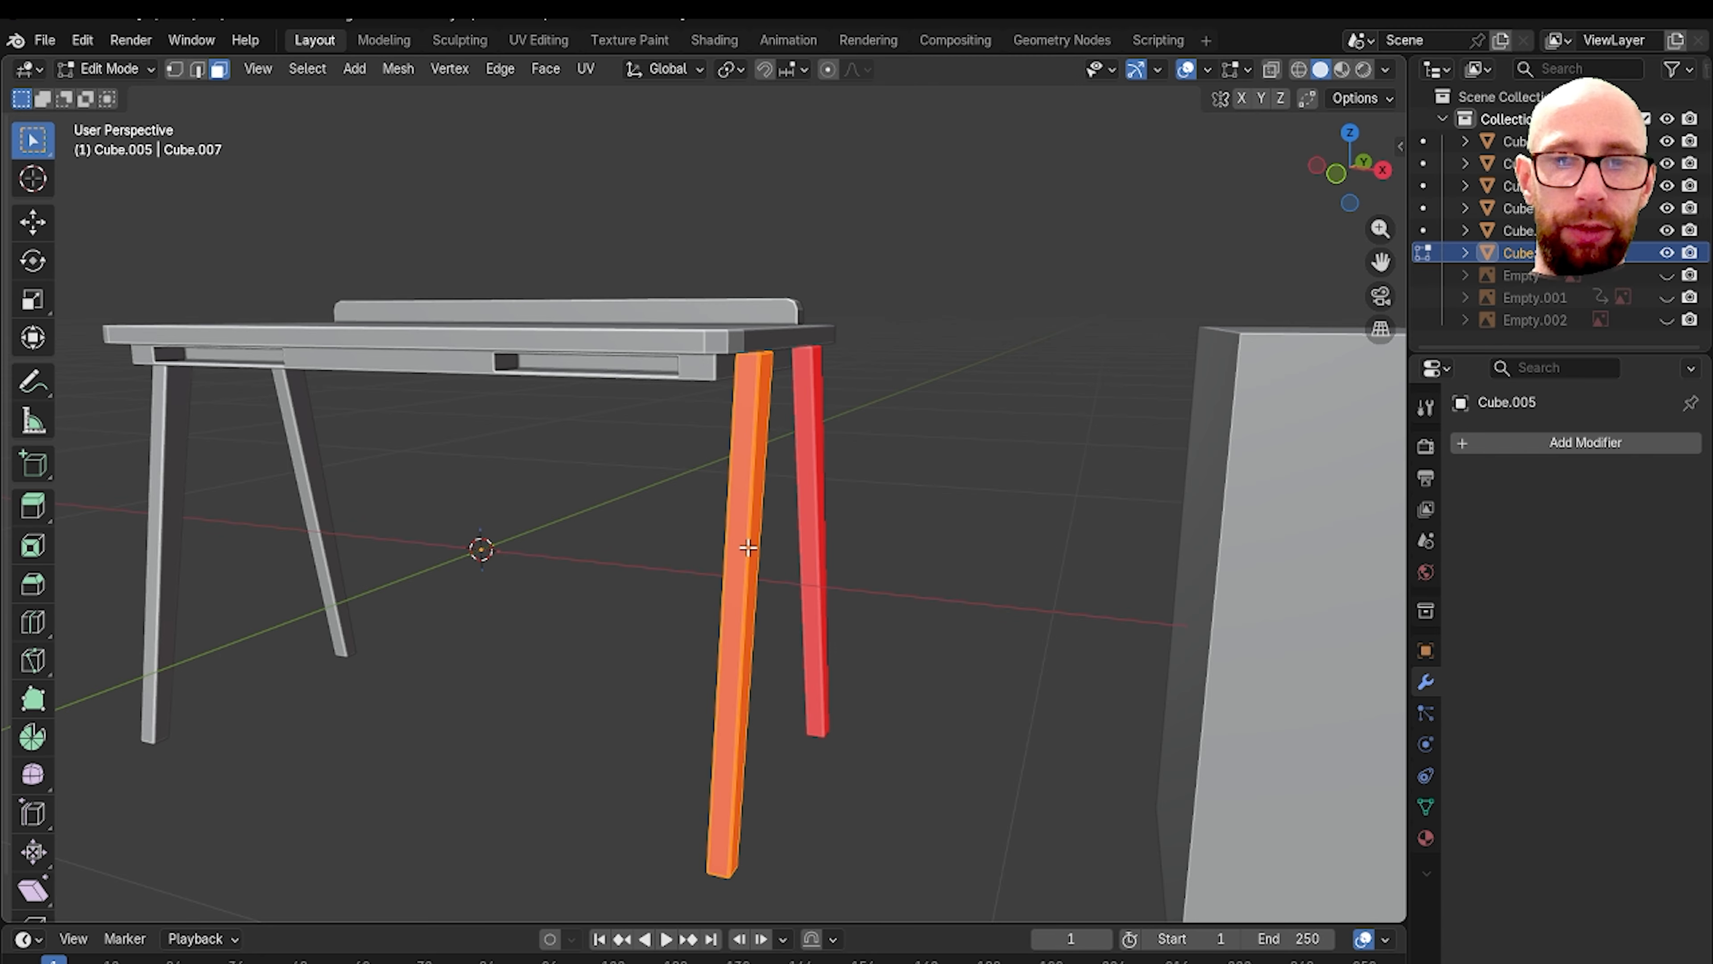
pyautogui.hotkey('shift', 'n')
pyautogui.press('Tab')
pyautogui.click(958, 535)
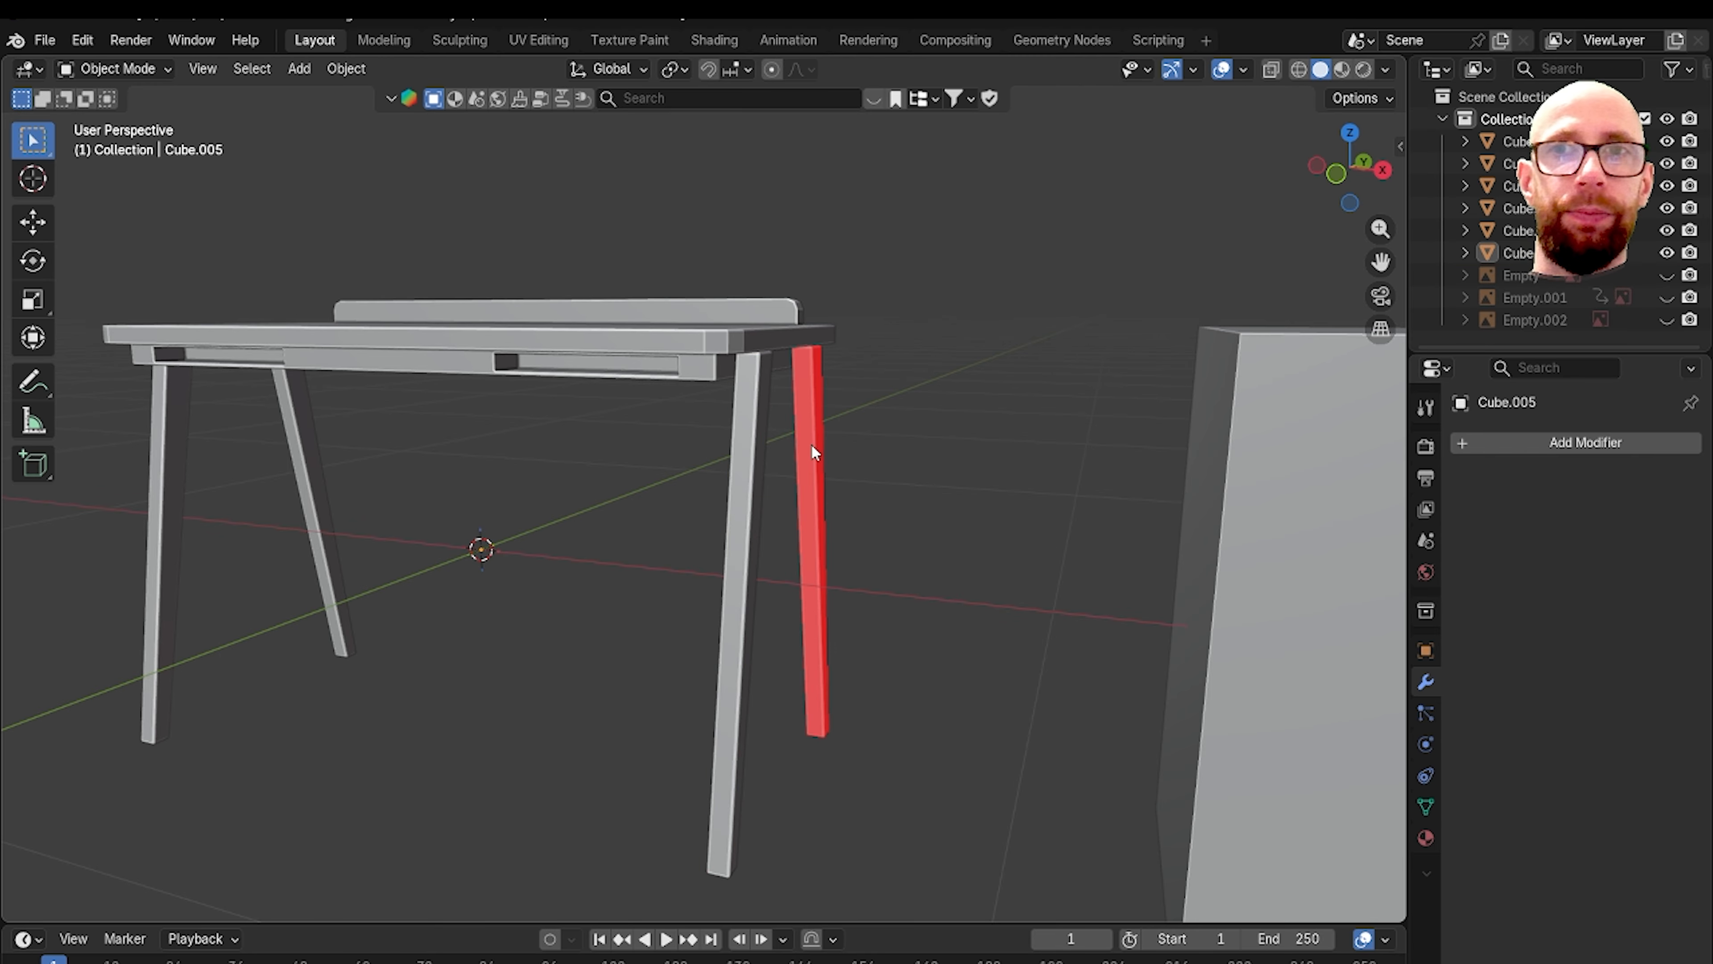
# Step: Recalculate the normals of all faces on the mirrored rear leg to point outward
pyautogui.click(816, 458)
pyautogui.press('Tab')
pyautogui.press('a')
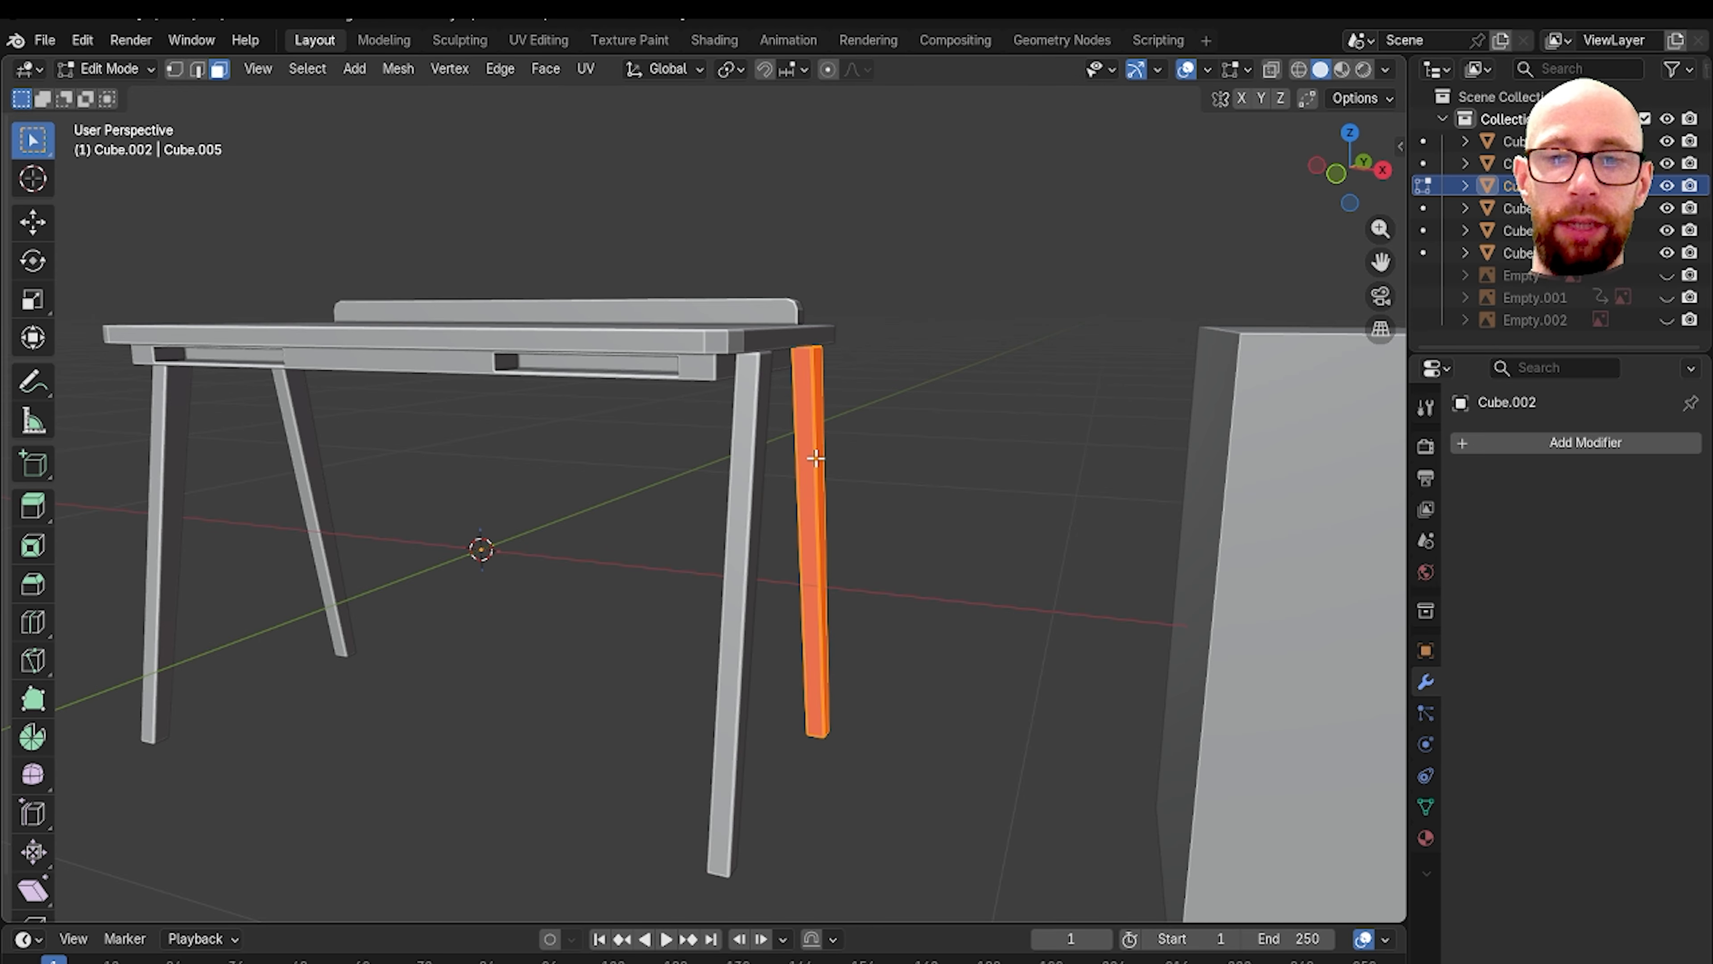
pyautogui.hotkey('shift', 'n')
pyautogui.press('Tab')
pyautogui.click(924, 511)
pyautogui.scroll(-2, 754, 574)
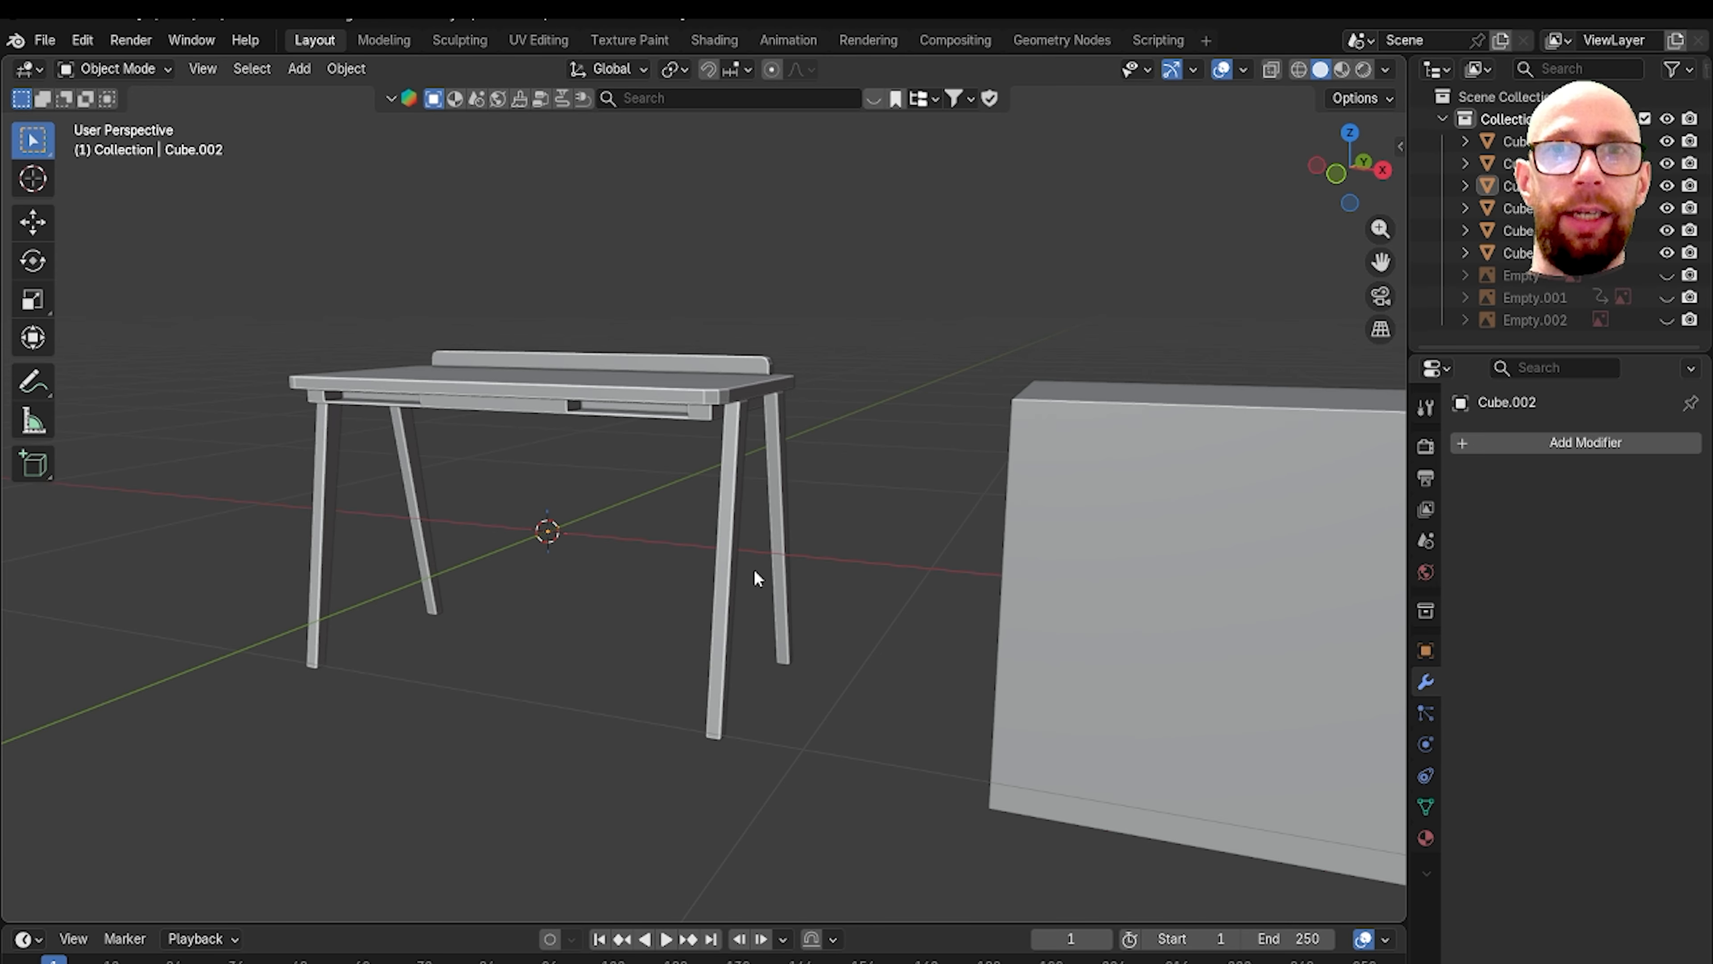
# Step: Check the Viewport Overlays settings and examine the desk's face orientation from several distances
pyautogui.click(1243, 69)
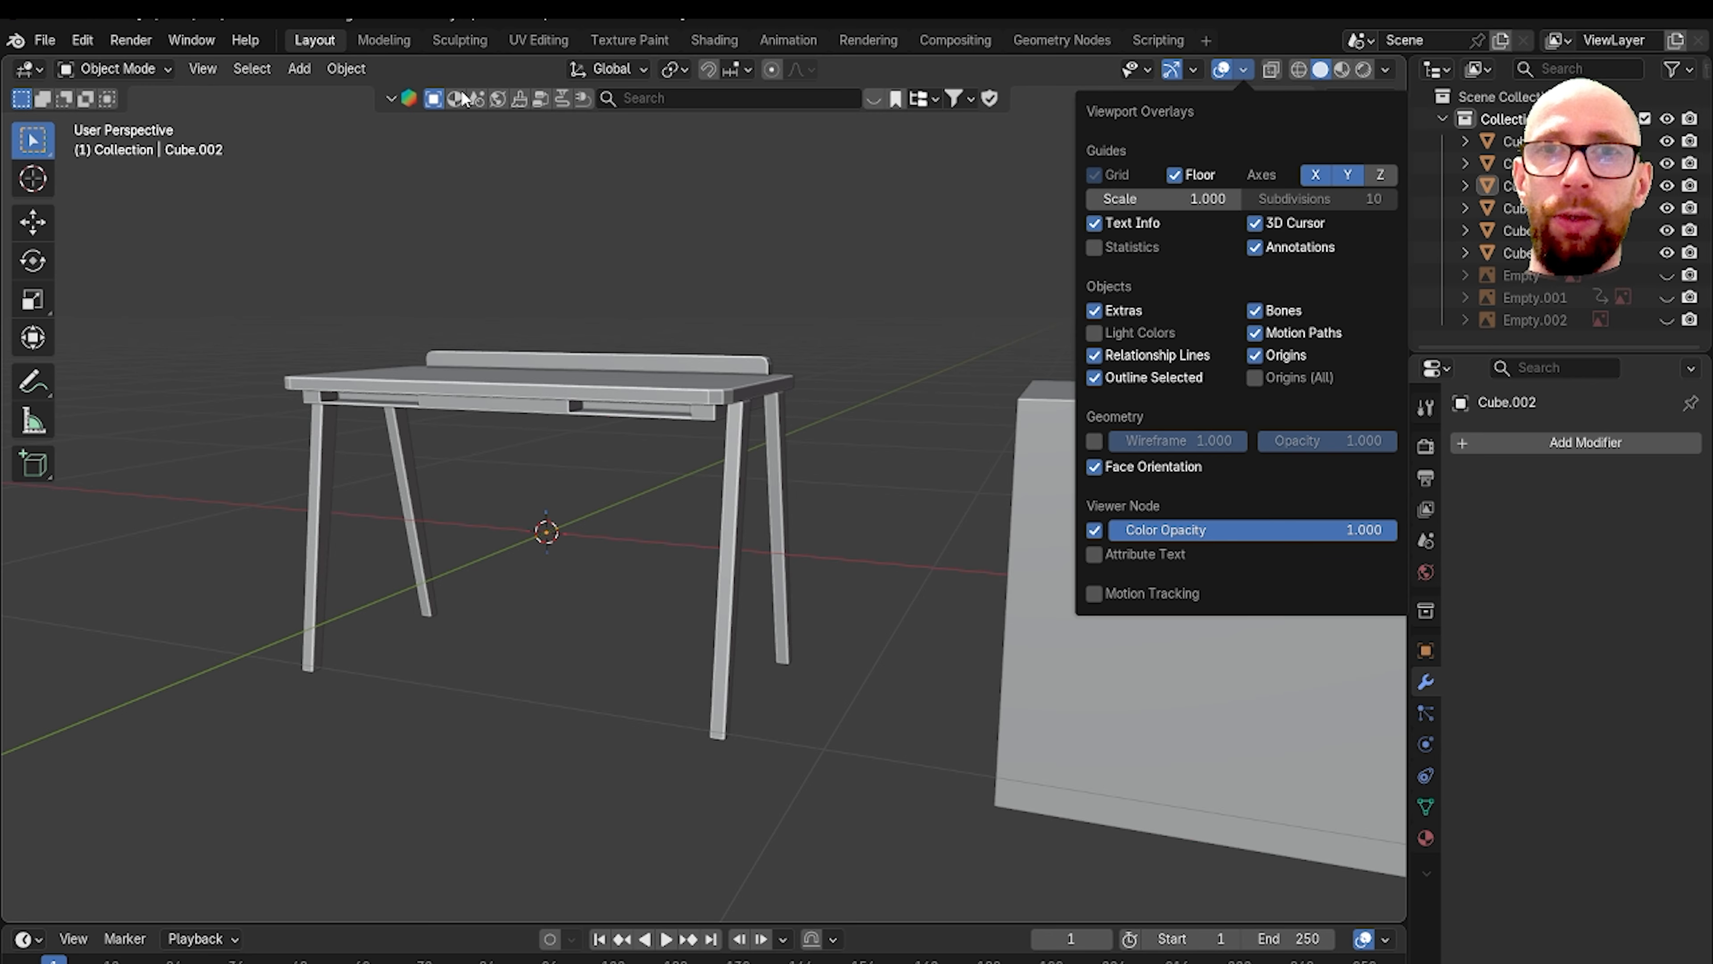
pyautogui.click(773, 510)
pyautogui.moveTo(777, 529); pyautogui.dragTo(835, 455, button='middle')
pyautogui.scroll(6, 782, 479)
pyautogui.scroll(-5, 773, 482)
pyautogui.scroll(-4, 870, 460)
# Step: Unhide the three reference images Empty, Empty.001 and Empty.002
pyautogui.click(1667, 276)
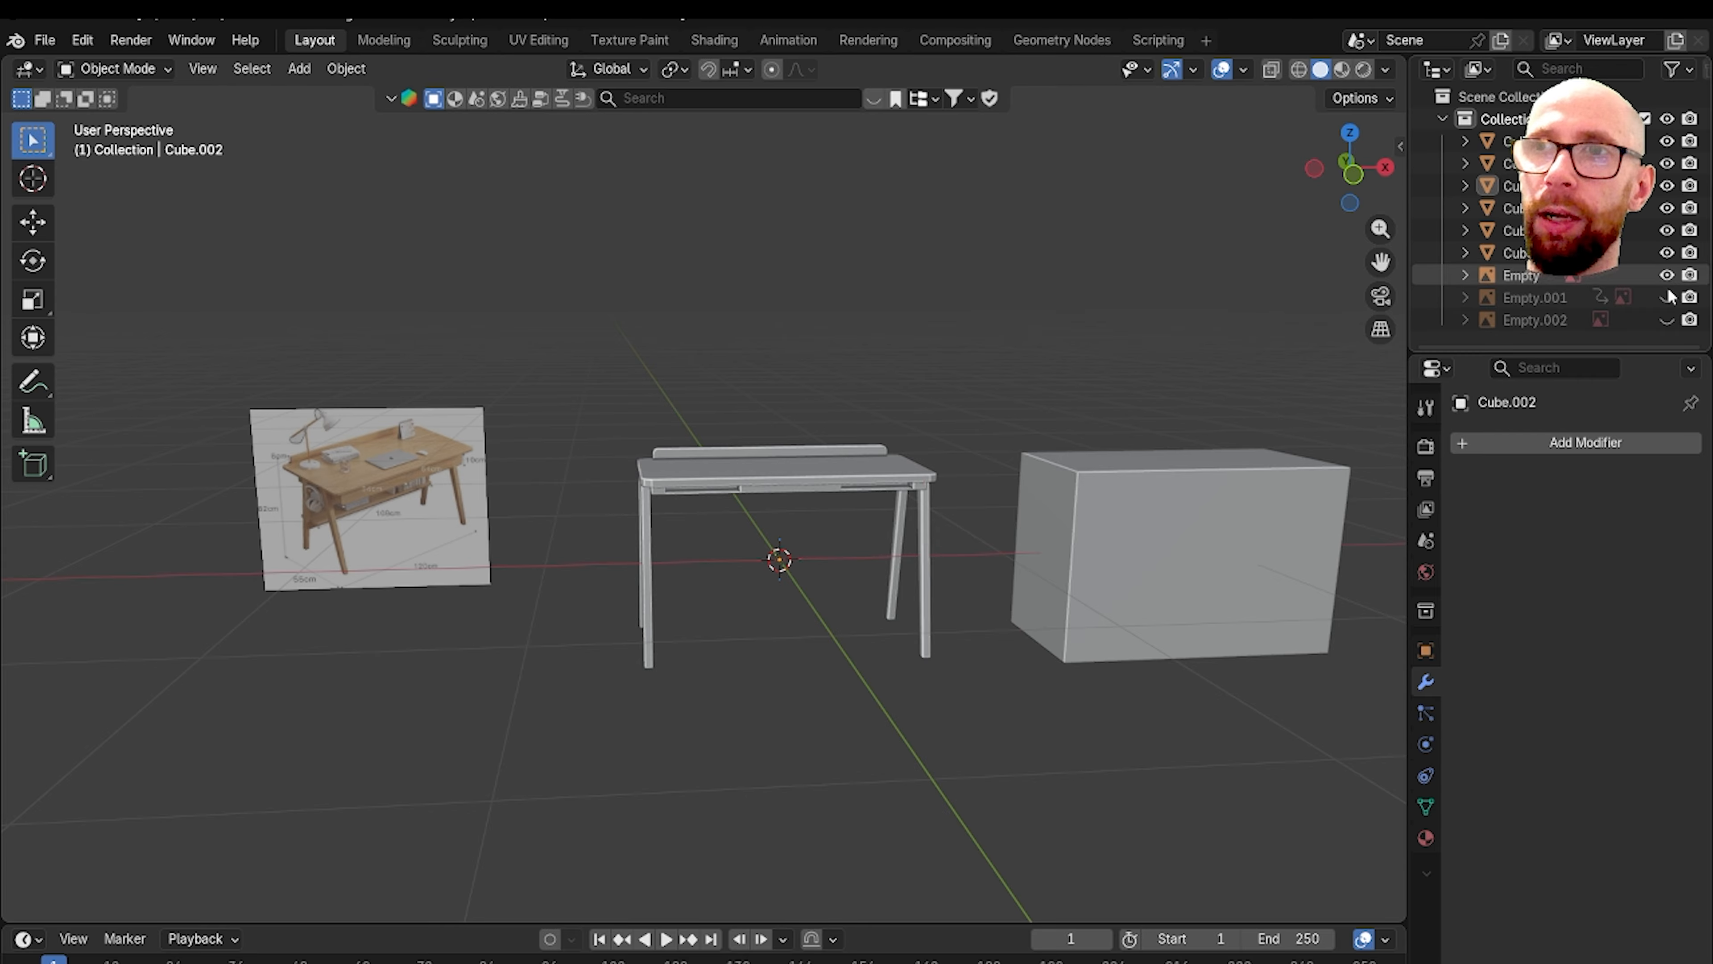
pyautogui.click(1667, 298)
pyautogui.click(1667, 319)
pyautogui.scroll(-4, 1262, 309)
pyautogui.scroll(-2, 1021, 337)
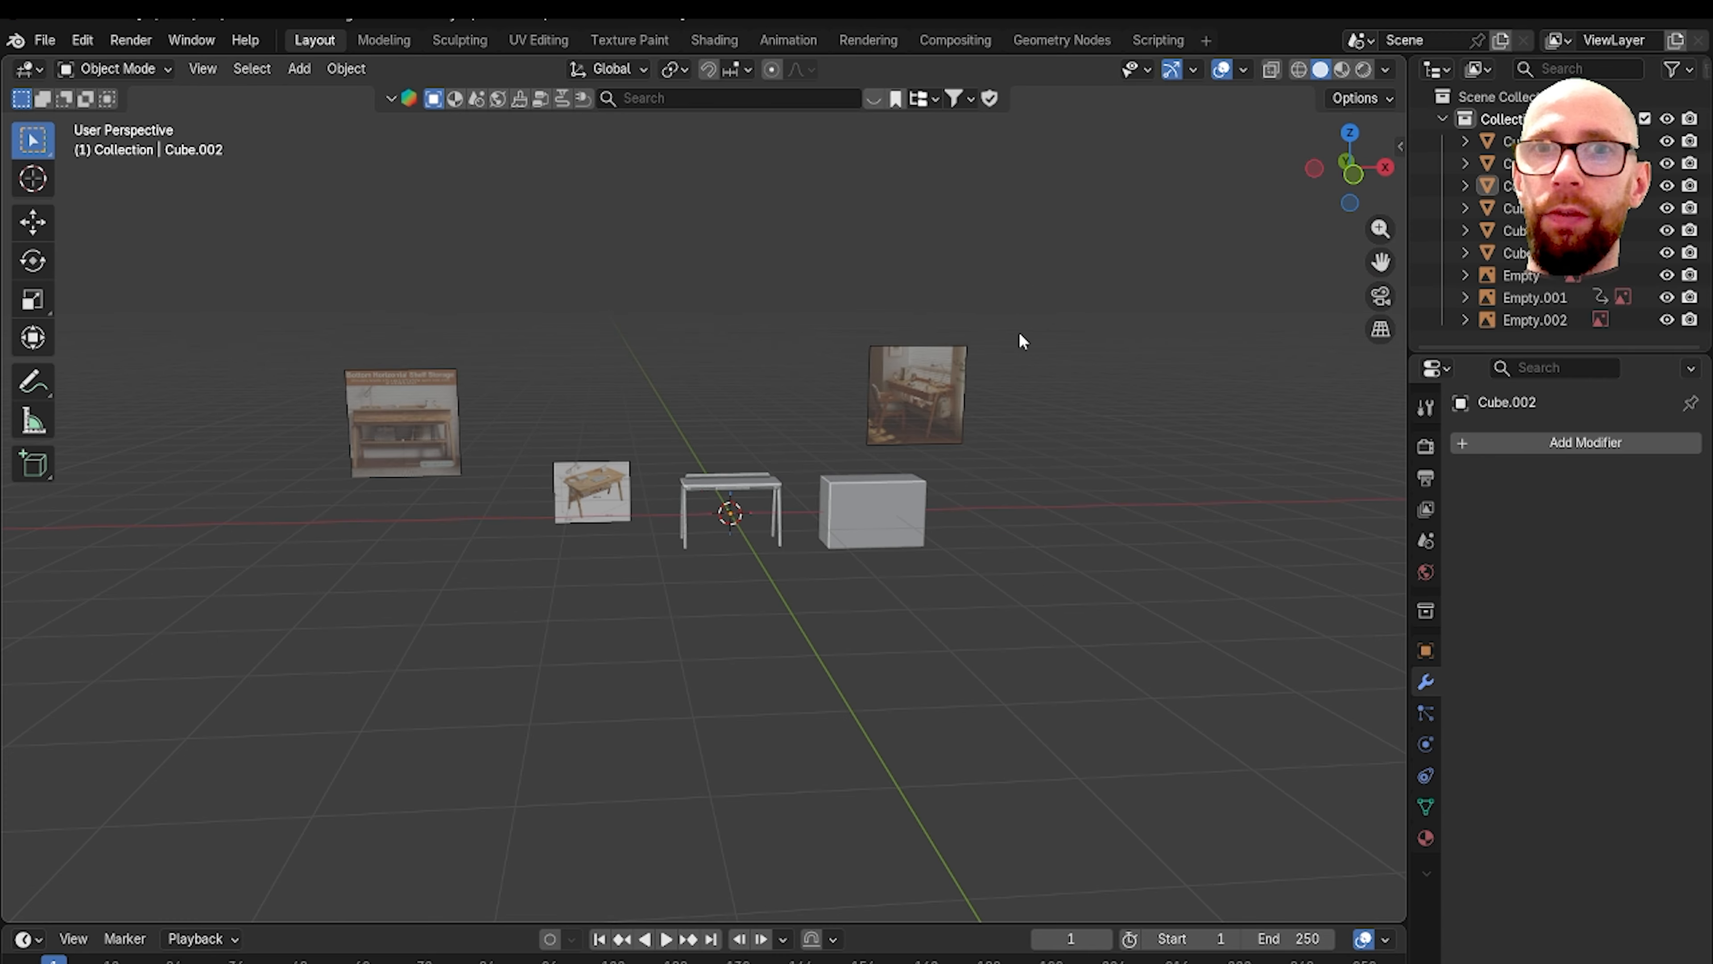
# Step: Delete the large box beside the desk and save the file
pyautogui.scroll(7, 883, 318)
pyautogui.moveTo(1221, 487)
pyautogui.mouseDown(button='middle')
pyautogui.moveTo(1202, 469)
pyautogui.moveTo(1118, 467)
pyautogui.moveTo(1215, 479)
pyautogui.mouseUp(button='middle')
pyautogui.click(1118, 467)
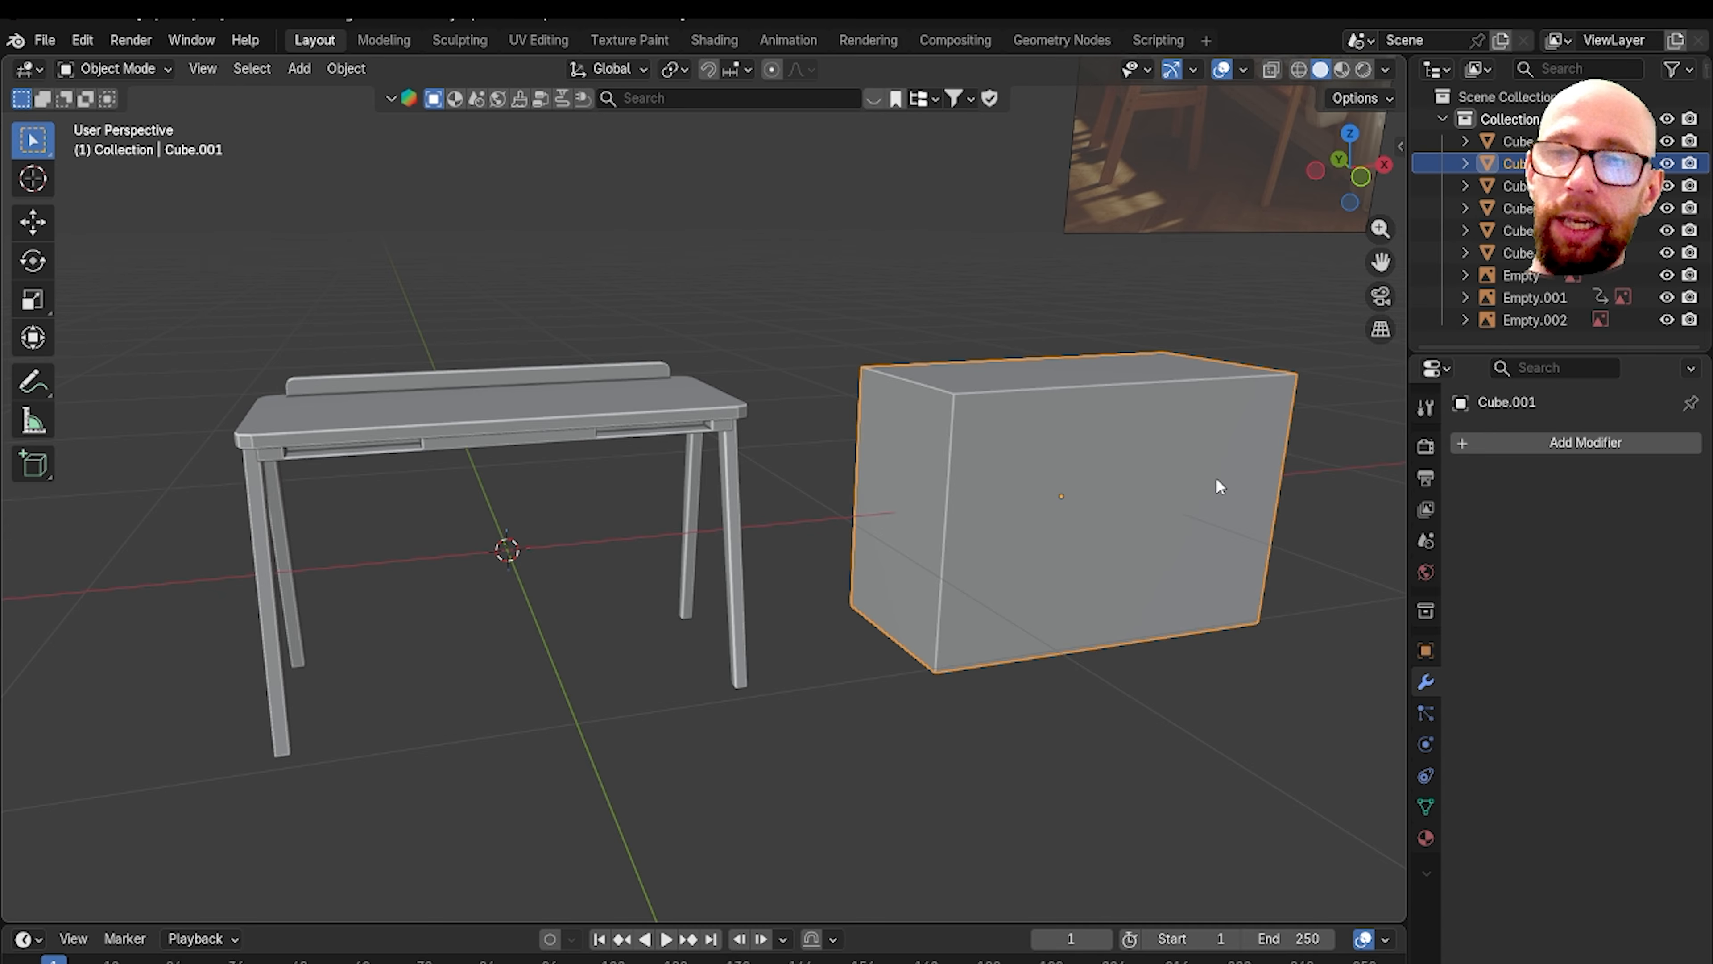
pyautogui.press('Delete')
pyautogui.scroll(-3, 1099, 432)
pyautogui.scroll(2, 1005, 409)
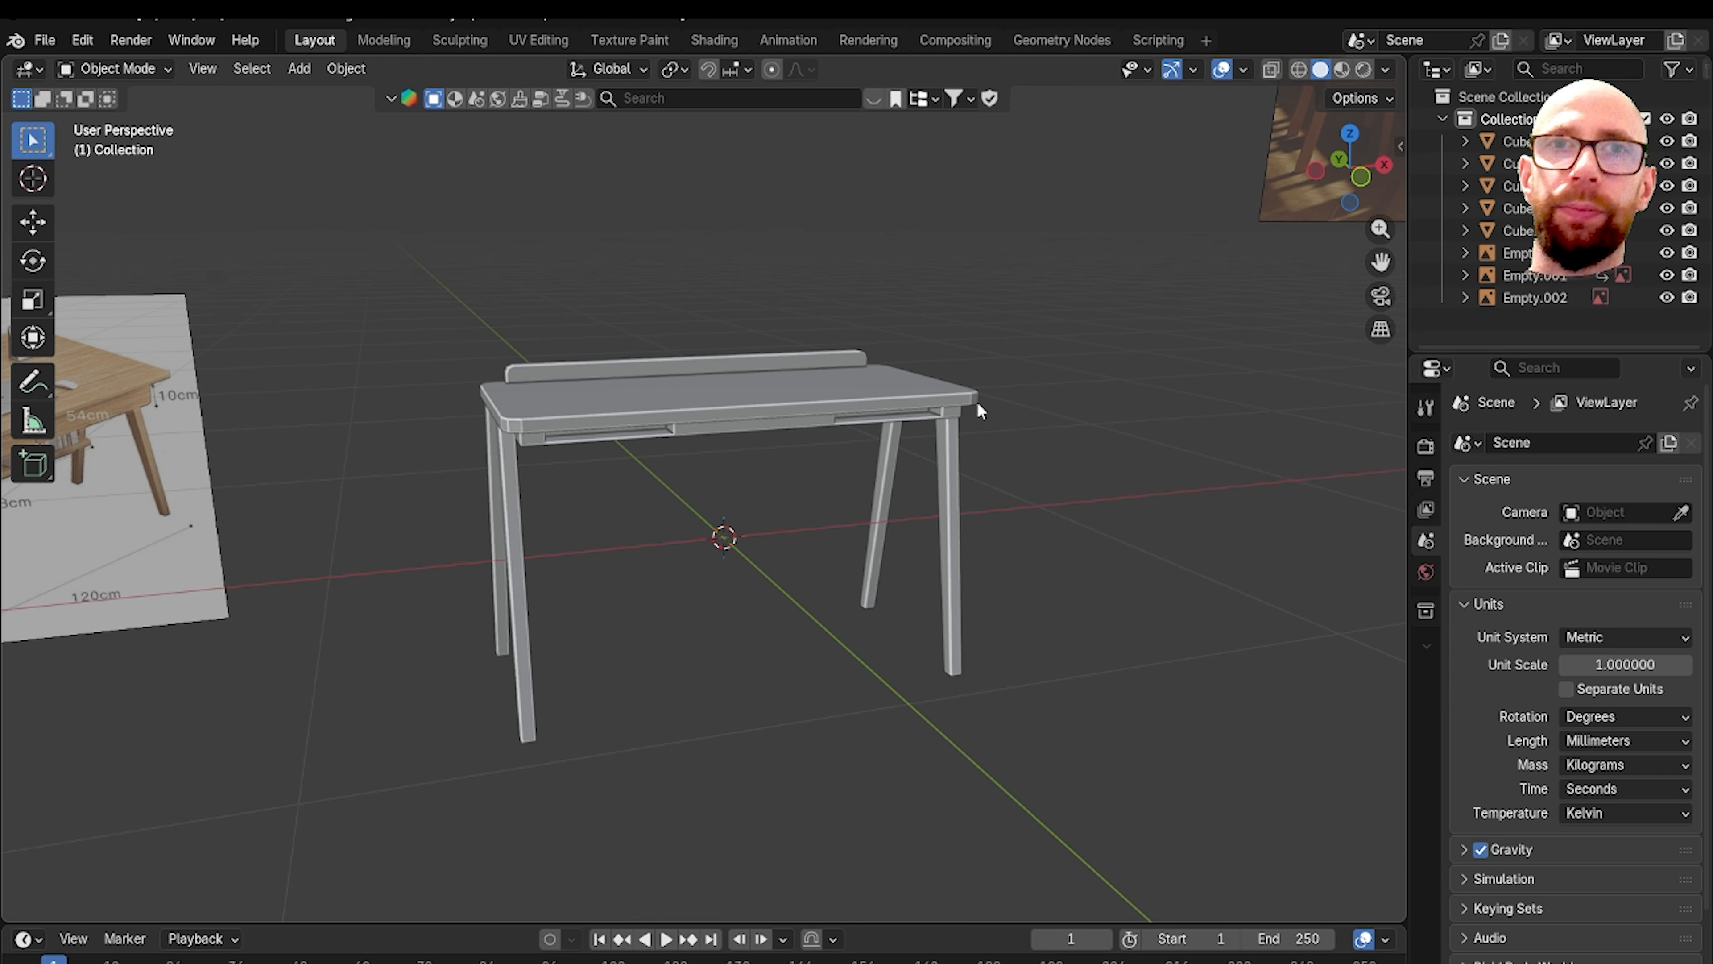
pyautogui.click(45, 39)
pyautogui.click(122, 184)
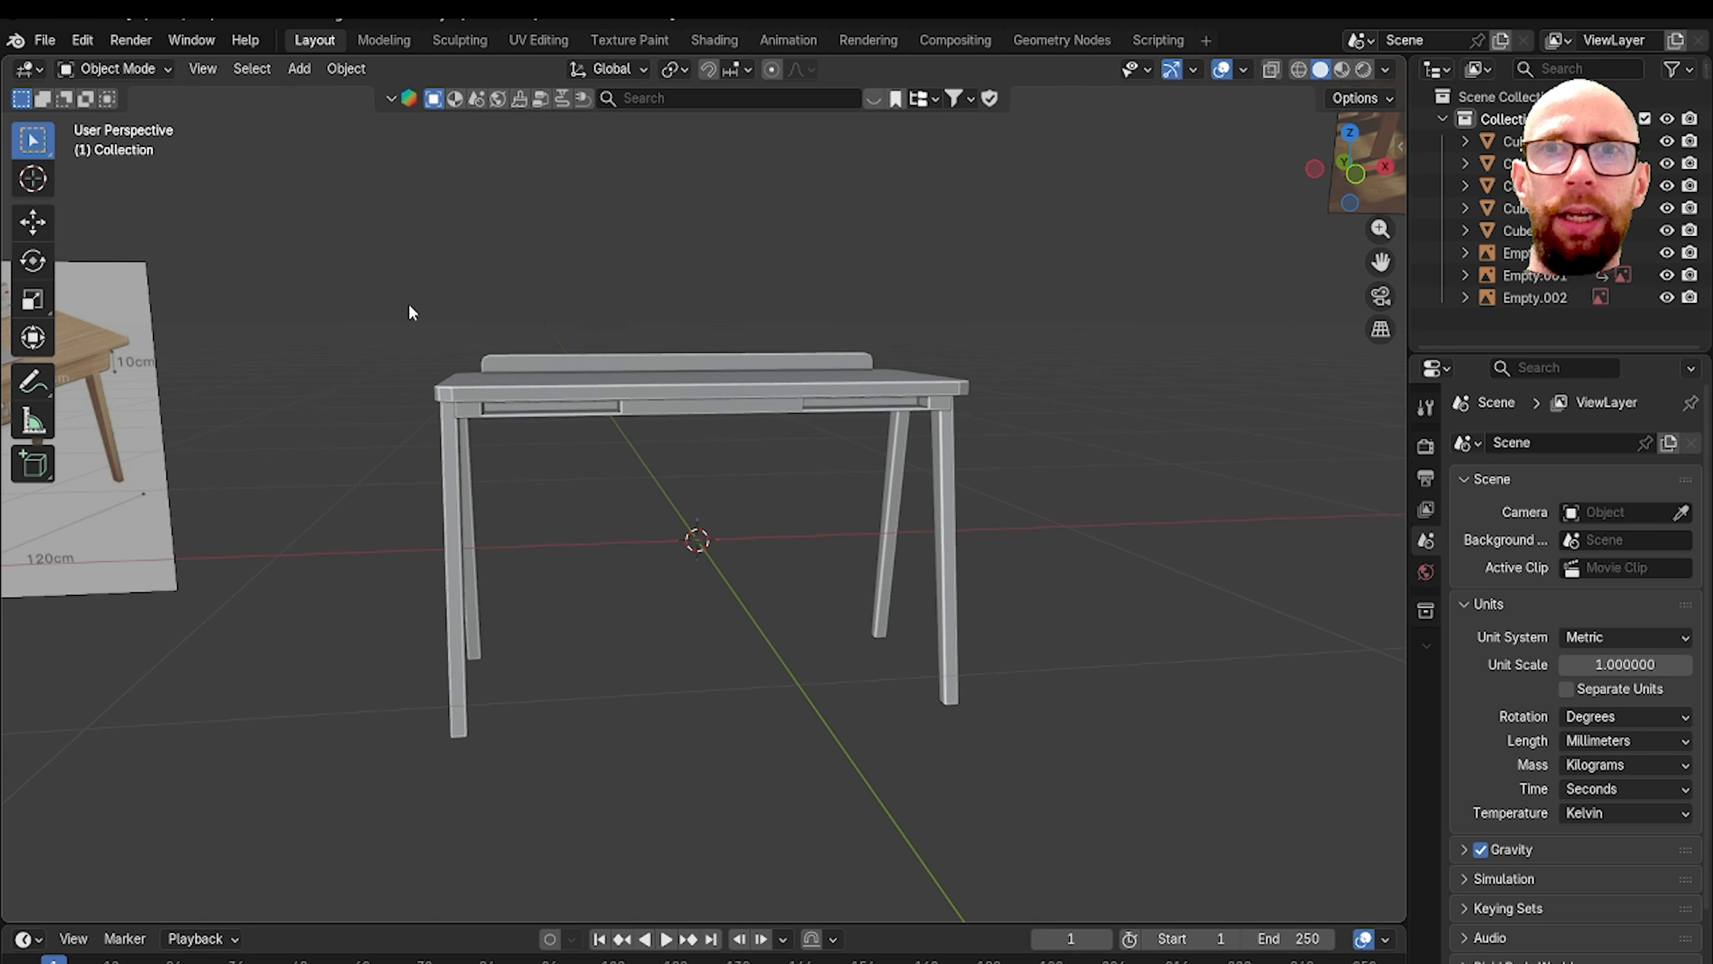
# Step: Compare the desk with the dimensioned reference image and examine the tabletop, back rail and drawer openings up close
pyautogui.scroll(5, 520, 383)
pyautogui.scroll(-3, 594, 412)
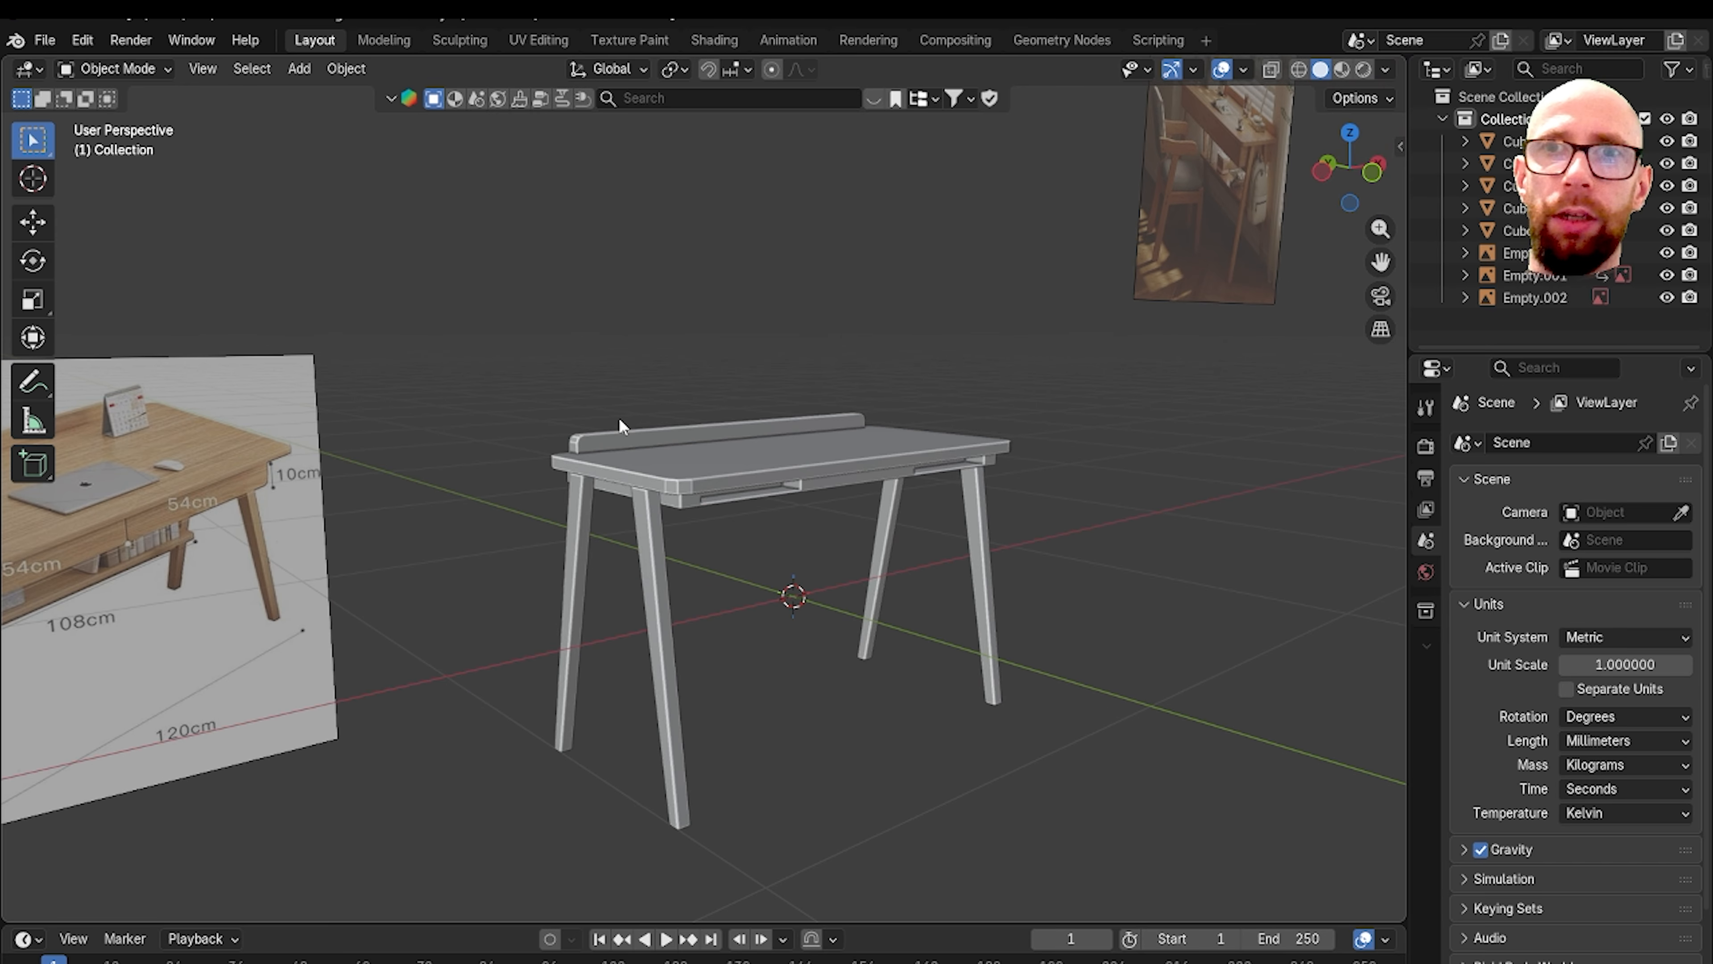
pyautogui.moveTo(623, 433); pyautogui.dragTo(412, 391, button='middle')
pyautogui.scroll(-3, 662, 403)
pyautogui.scroll(5, 756, 448)
pyautogui.keyDown('shift'); pyautogui.moveTo(925, 423); pyautogui.dragTo(754, 412, button='middle'); pyautogui.keyUp('shift')
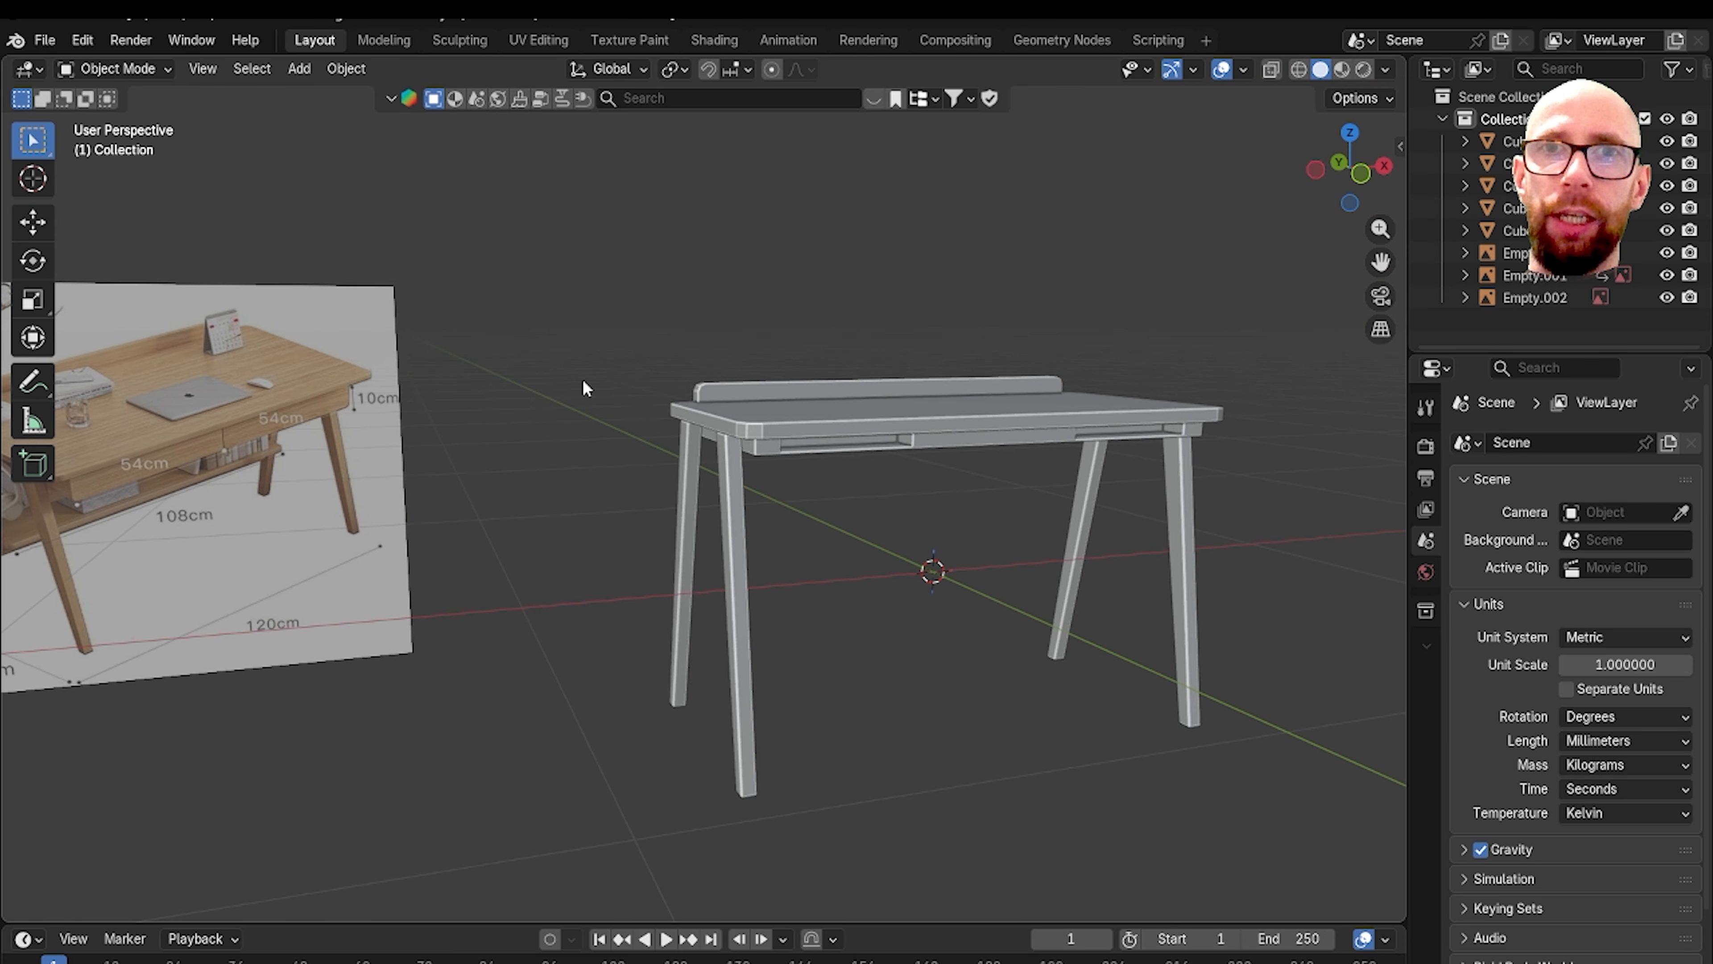
pyautogui.keyDown('shift'); pyautogui.moveTo(582, 379); pyautogui.dragTo(843, 398, button='middle'); pyautogui.keyUp('shift')
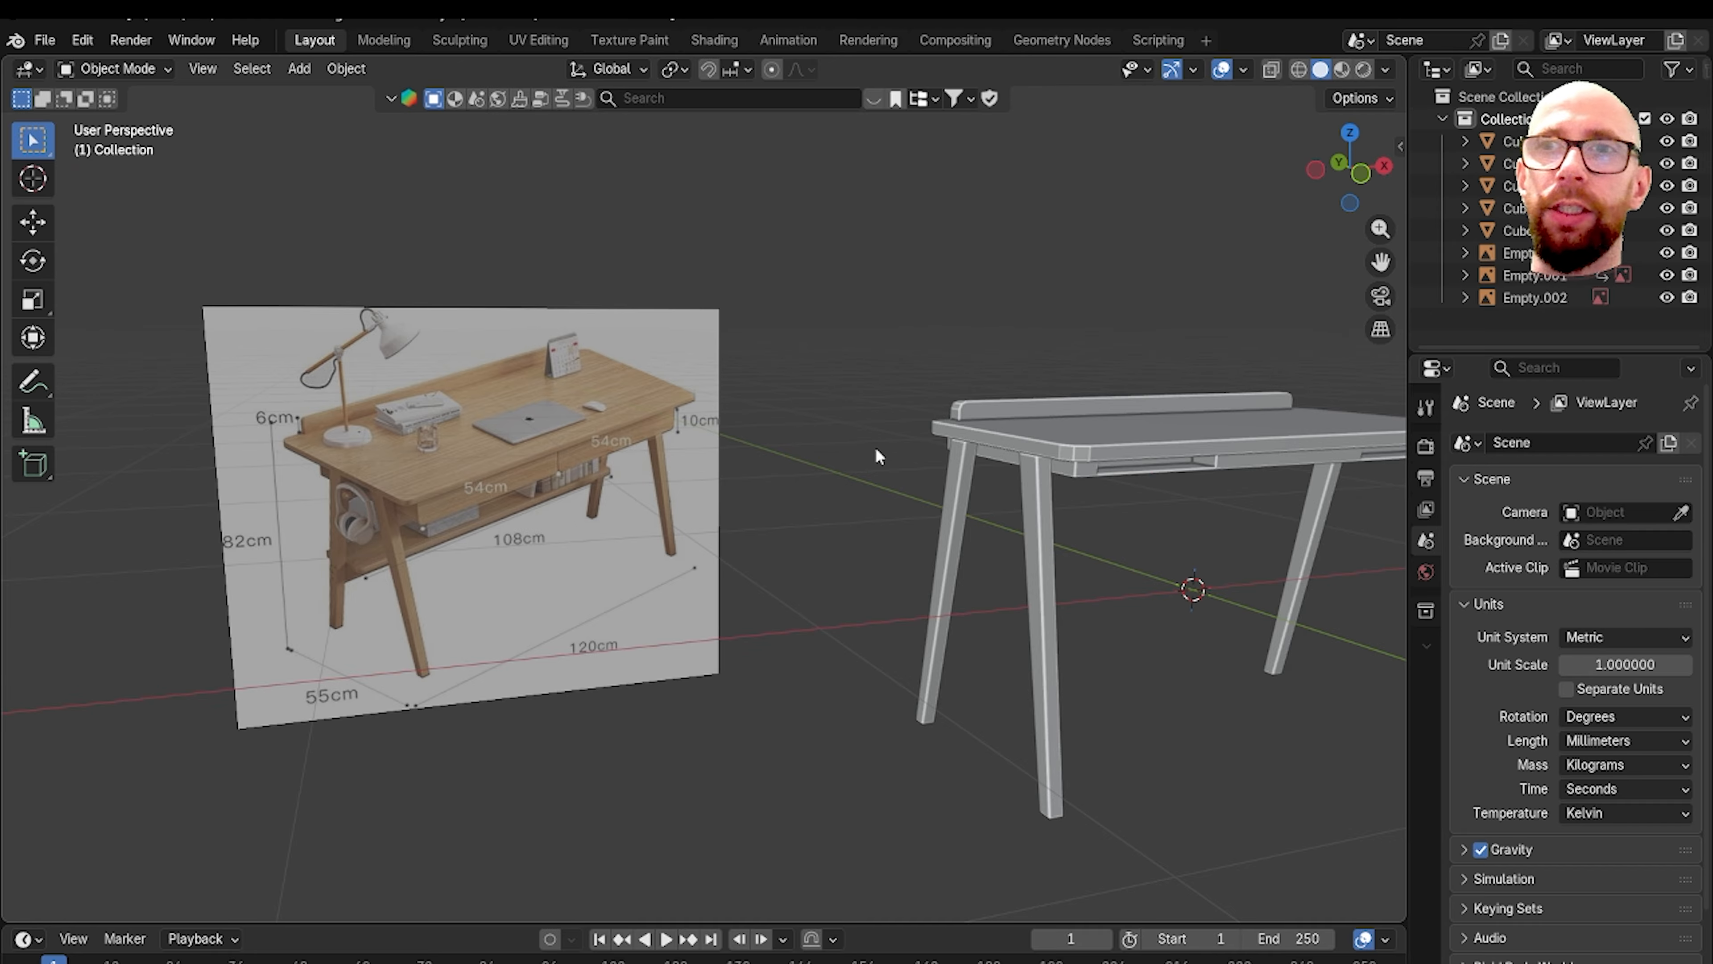
pyautogui.keyDown('shift'); pyautogui.moveTo(1207, 392); pyautogui.dragTo(950, 457, button='middle'); pyautogui.keyUp('shift')
pyautogui.scroll(3, 879, 448)
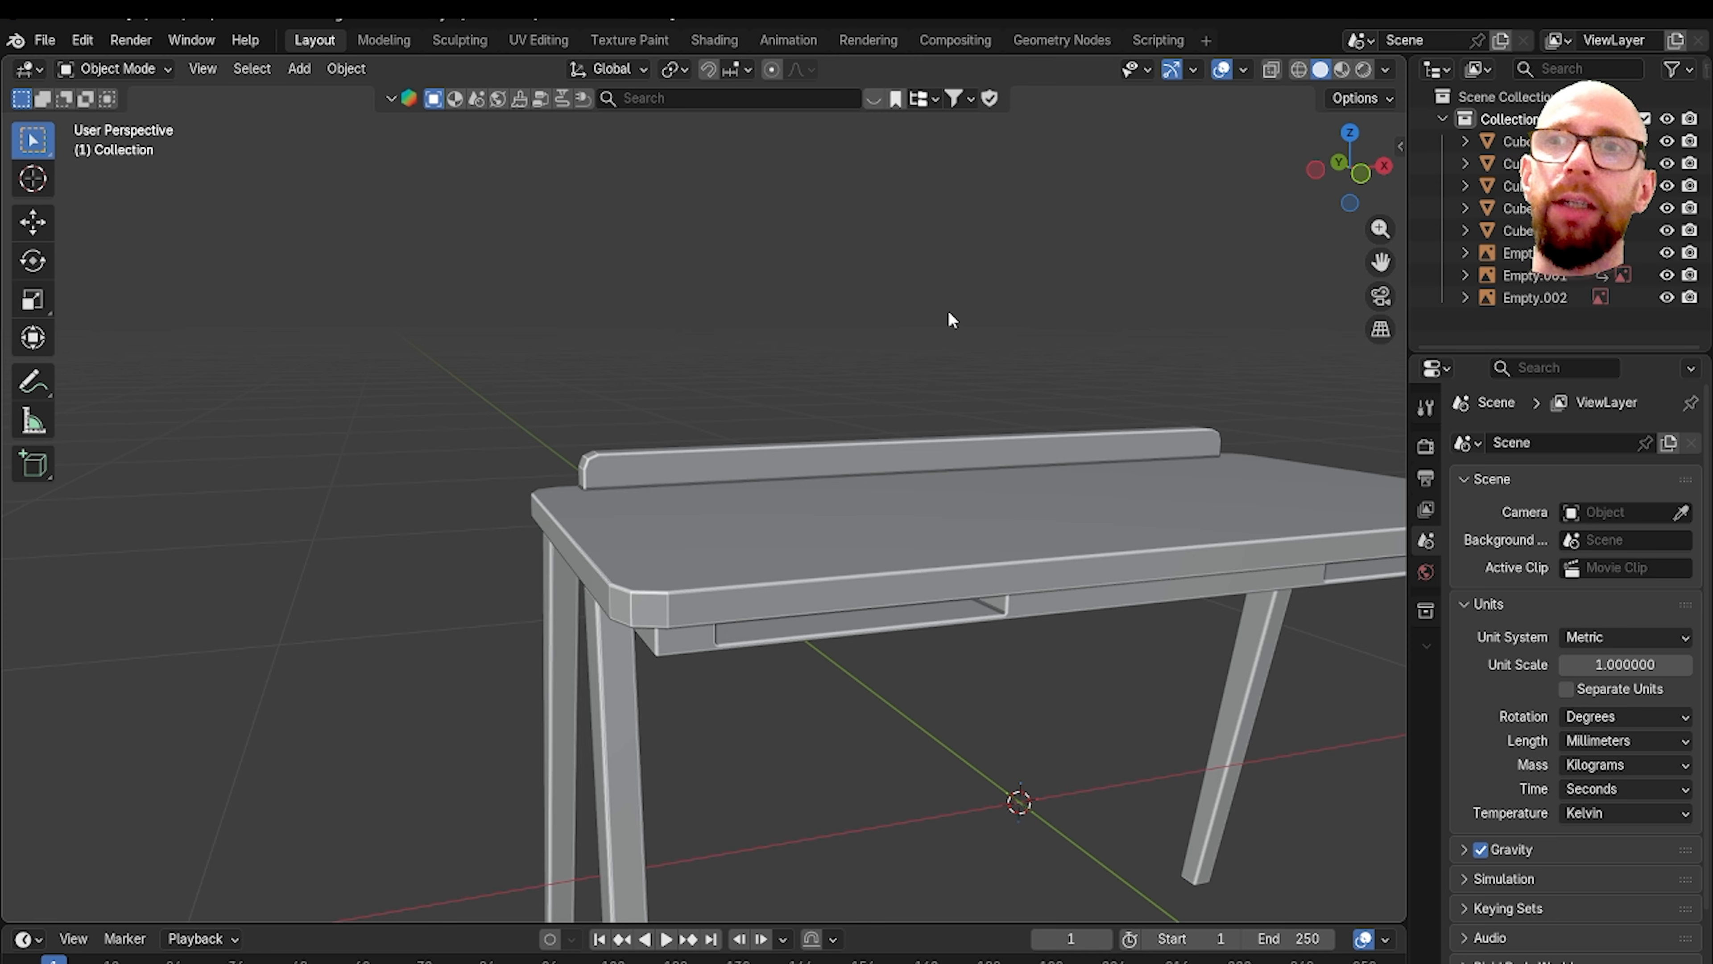
pyautogui.moveTo(931, 458)
pyautogui.mouseDown(button='middle')
pyautogui.moveTo(1090, 463)
pyautogui.moveTo(929, 489)
pyautogui.mouseUp(button='middle')
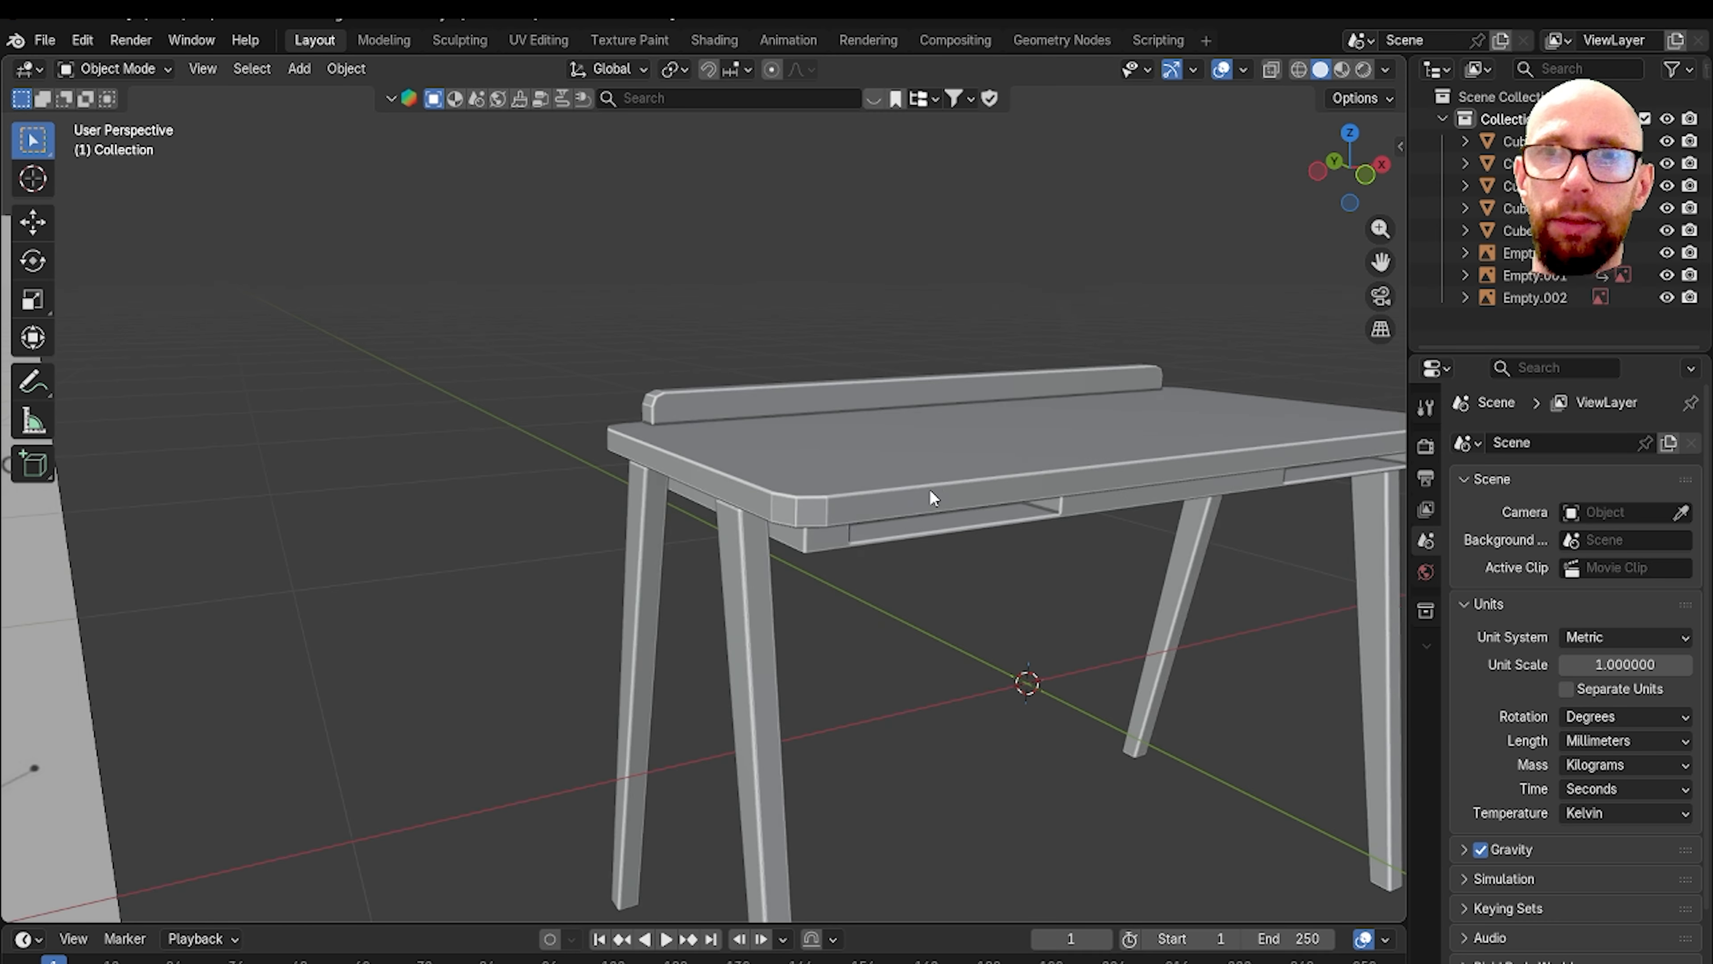
pyautogui.scroll(4, 865, 502)
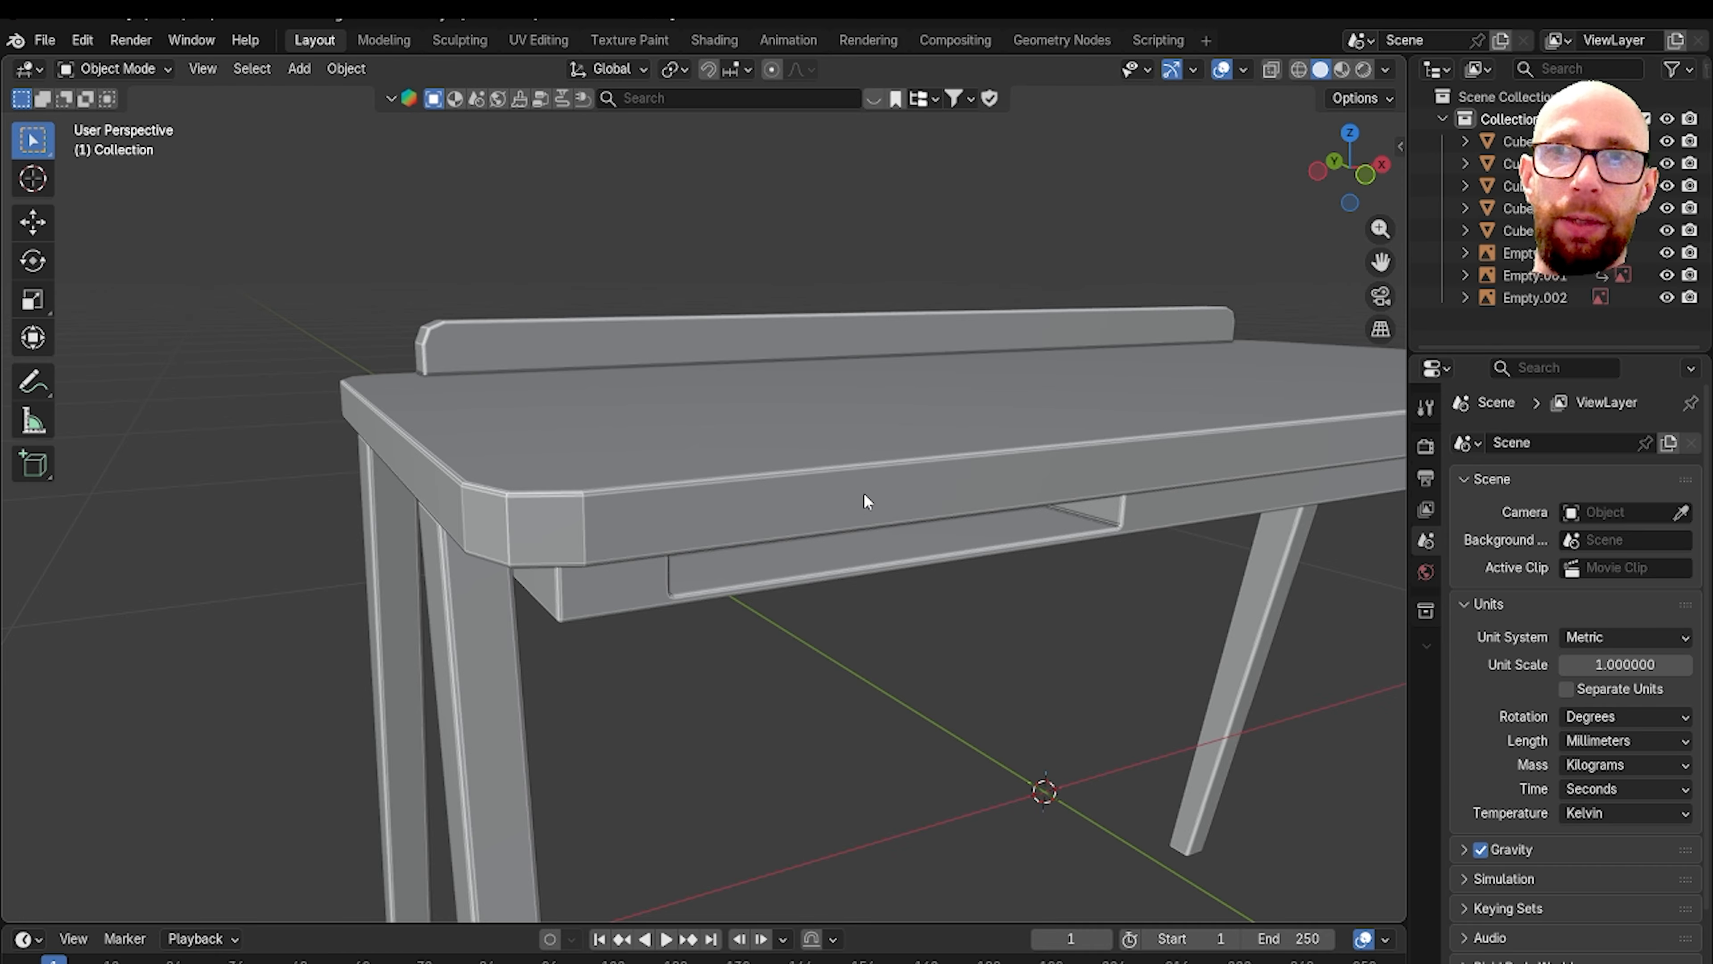